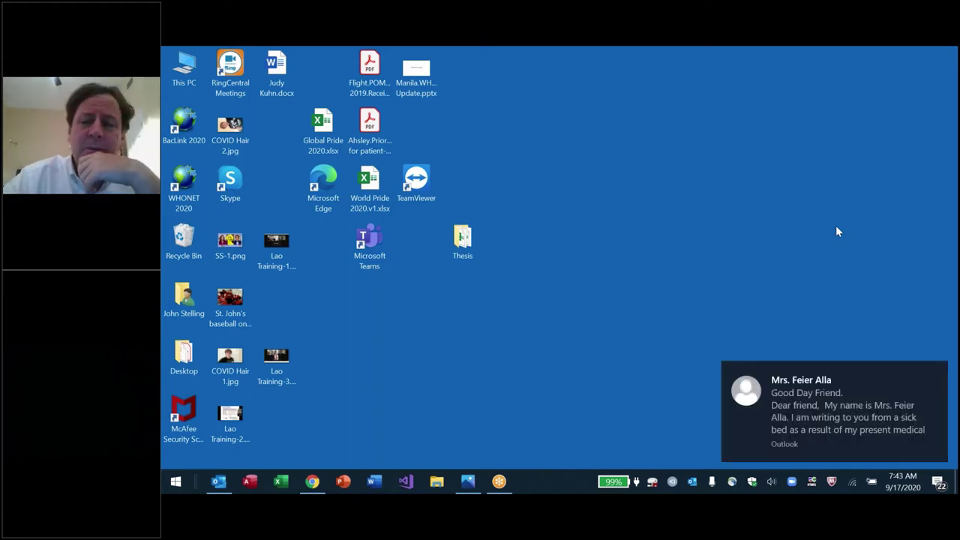
Step: Start WHONET 2020 from its shortcut on the Windows desktop
left_click(574, 358)
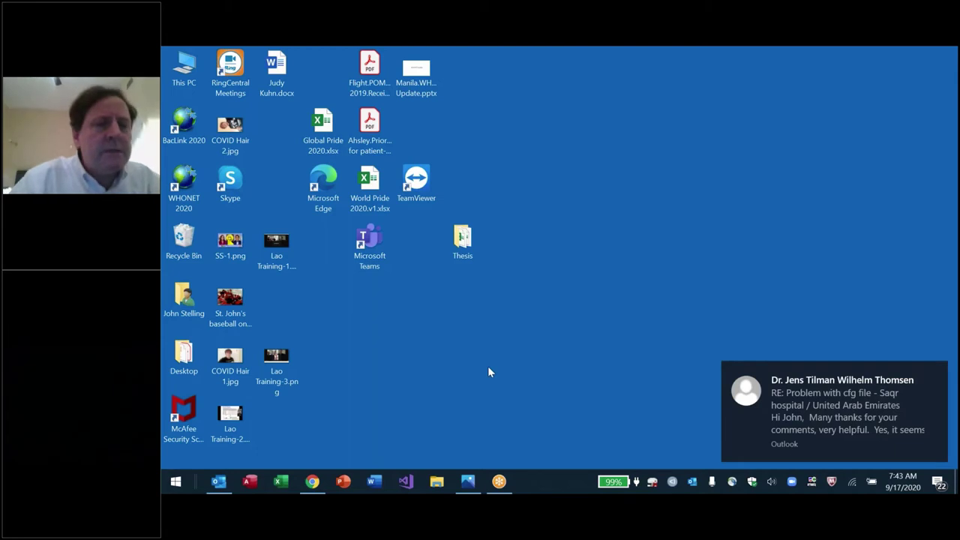
left_click(182, 178)
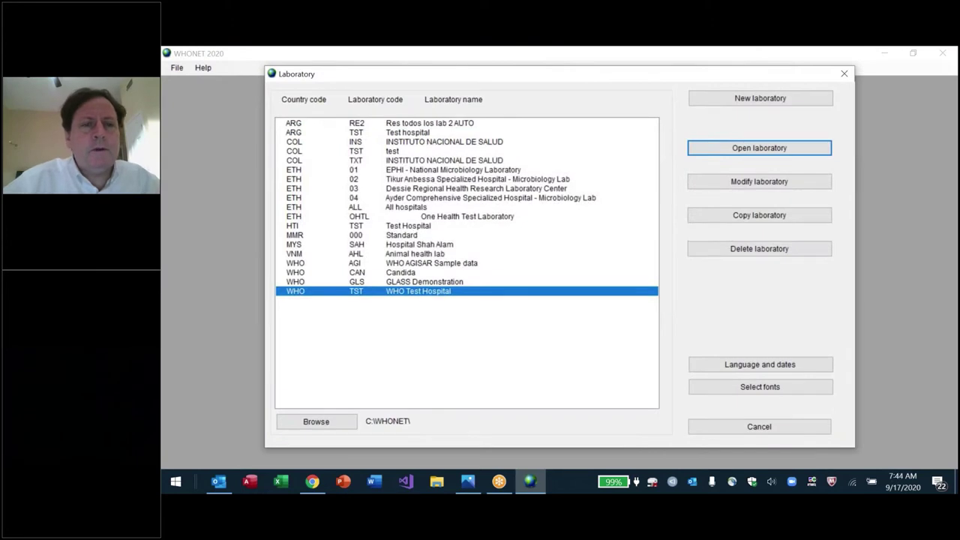
Step: Open the ETH ALL All hospitals laboratory and begin a new Data analysis
left_click(430, 122)
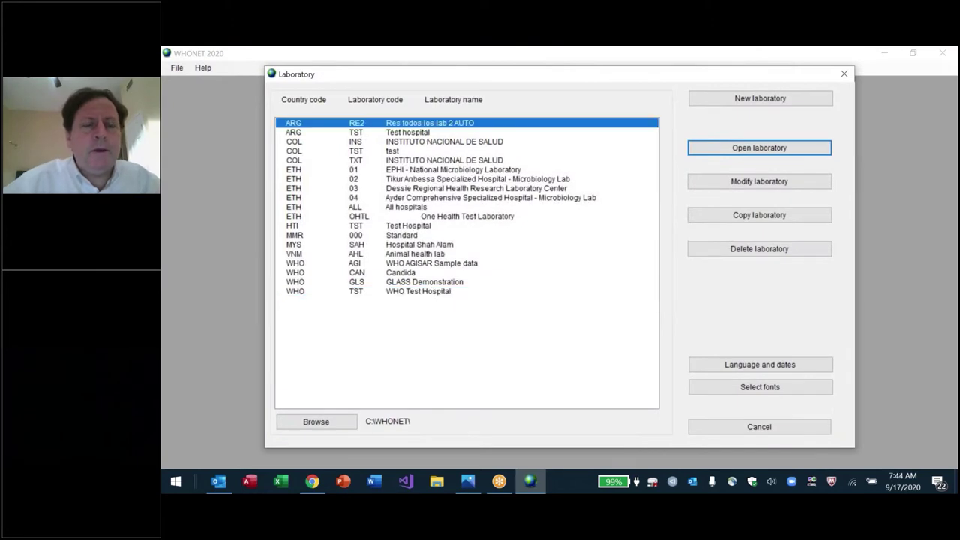
key("Down")
key("Down")
key("Down")
key("Down")
key("Down")
key("Down")
key("Down")
key("Down")
key("Down")
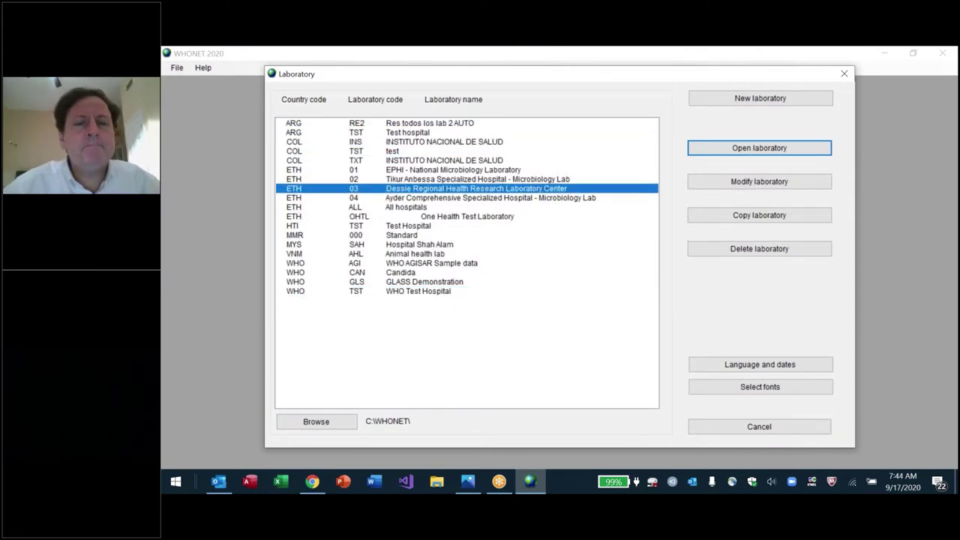
key("Return")
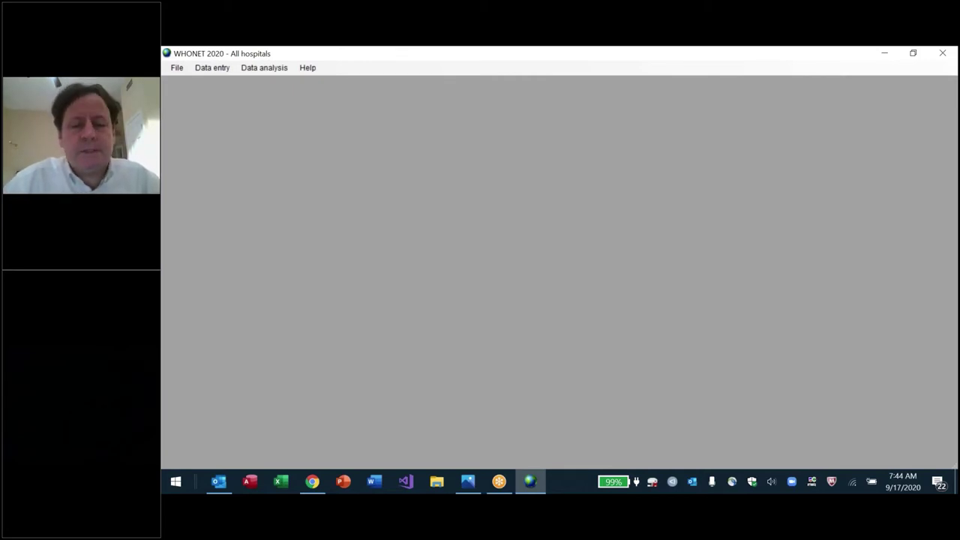
left_click(270, 67)
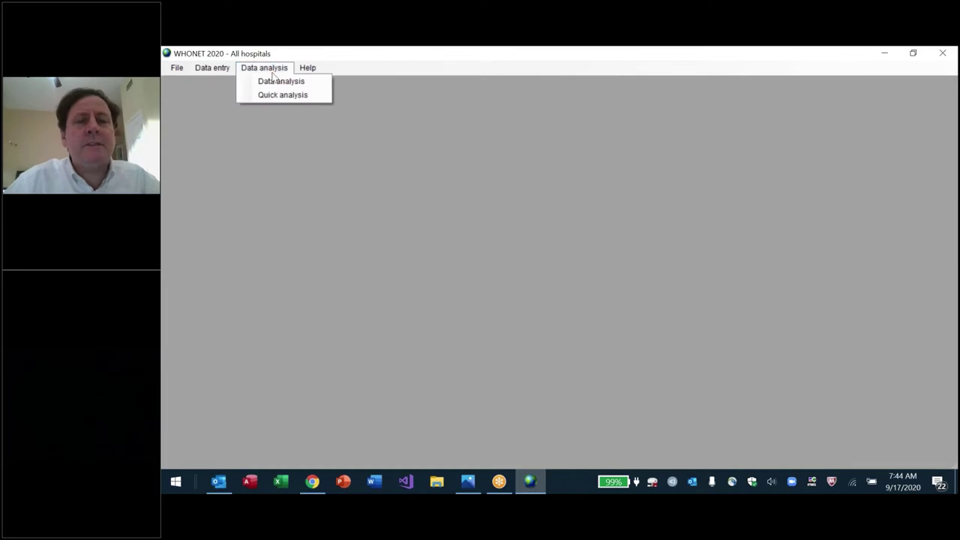
left_click(276, 81)
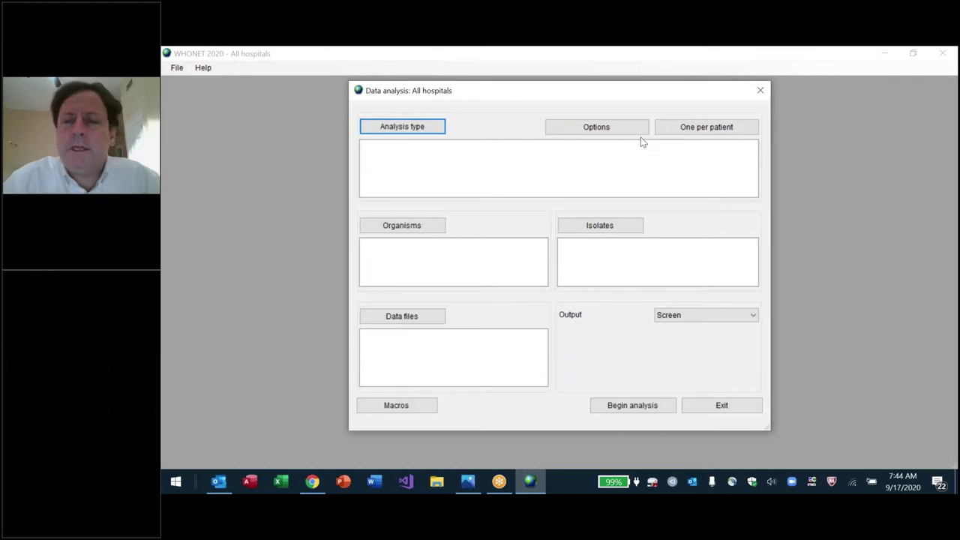
Step: Set the analysis type to 1. %RIS and test measurements with All antibiotics
left_click(406, 127)
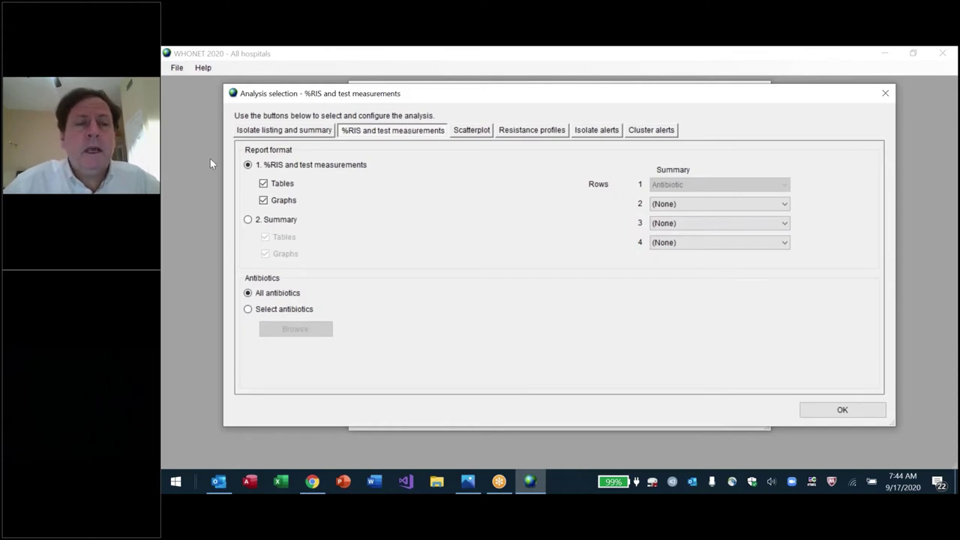
left_click(262, 223)
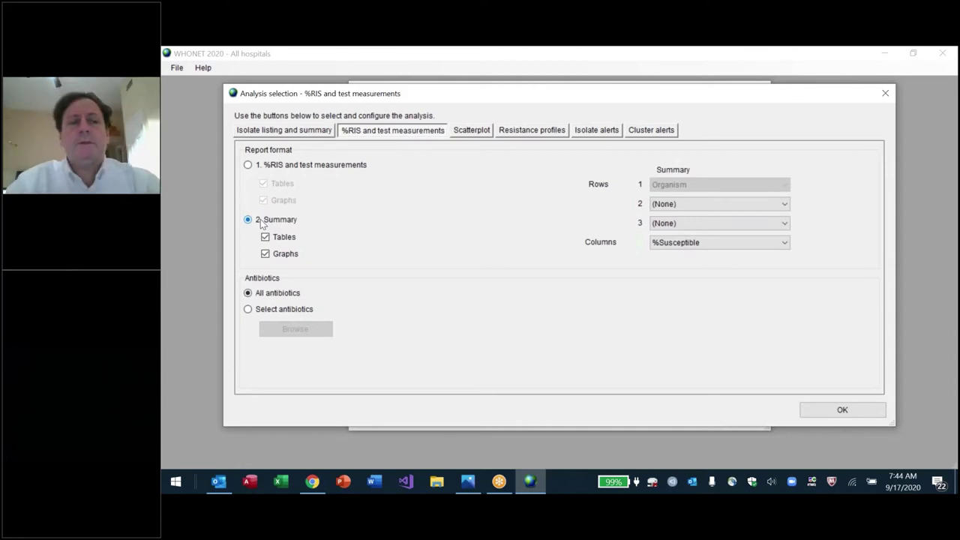
left_click(248, 165)
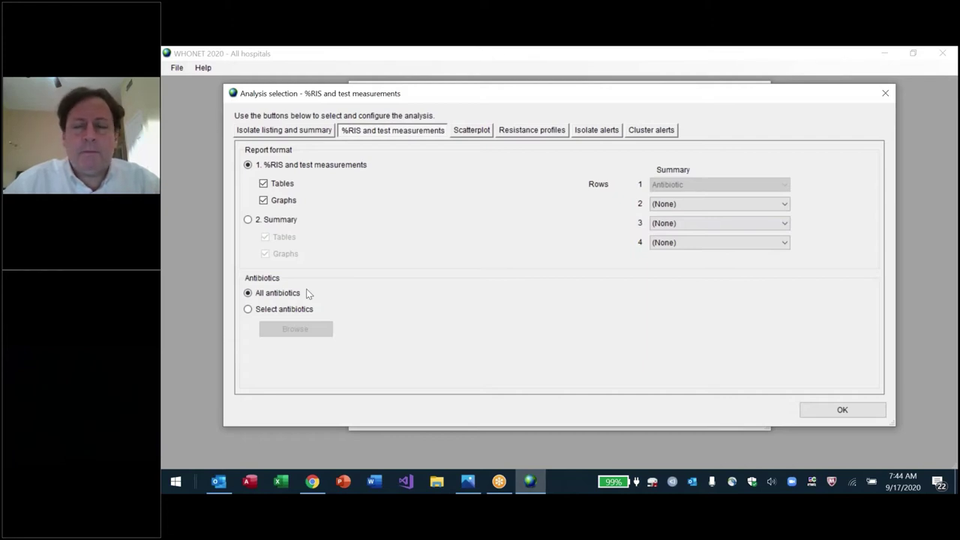
key("alt")
key("alt+o")
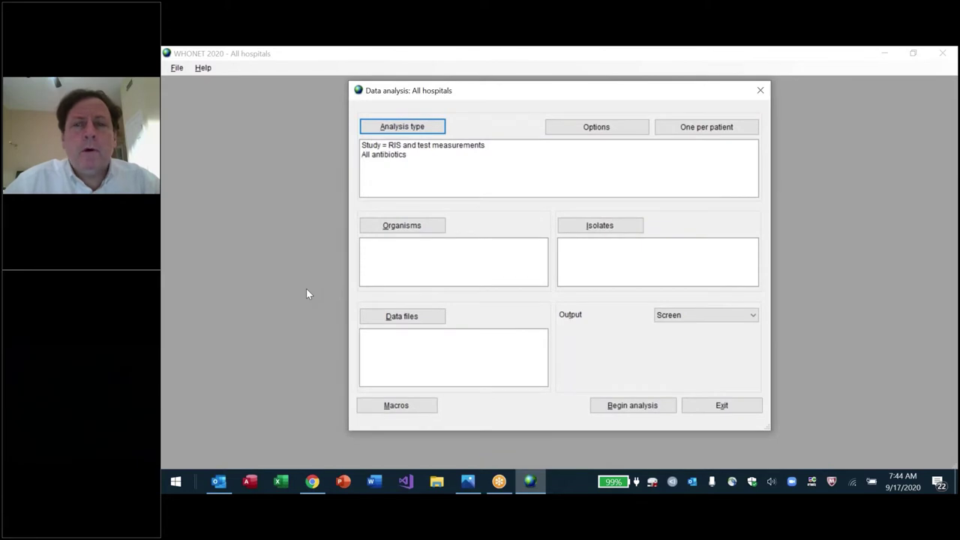
Step: Add Staphylococcus aureus (code sau) as the analysis organism
key("alt+o")
type("sau")
key("Return")
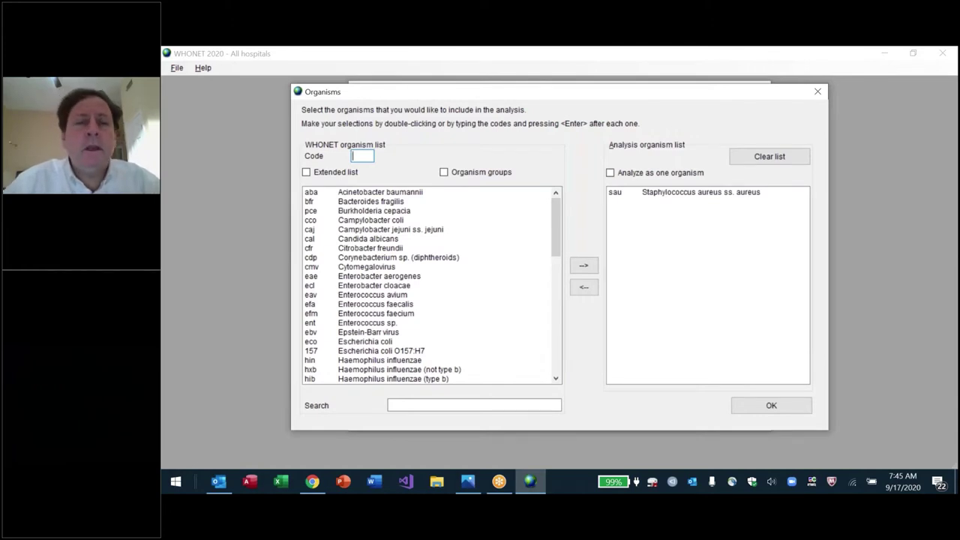
key("Return")
Step: Add Ethiopia-ALL.sqlite as the data file and begin the analysis
key("alt+d")
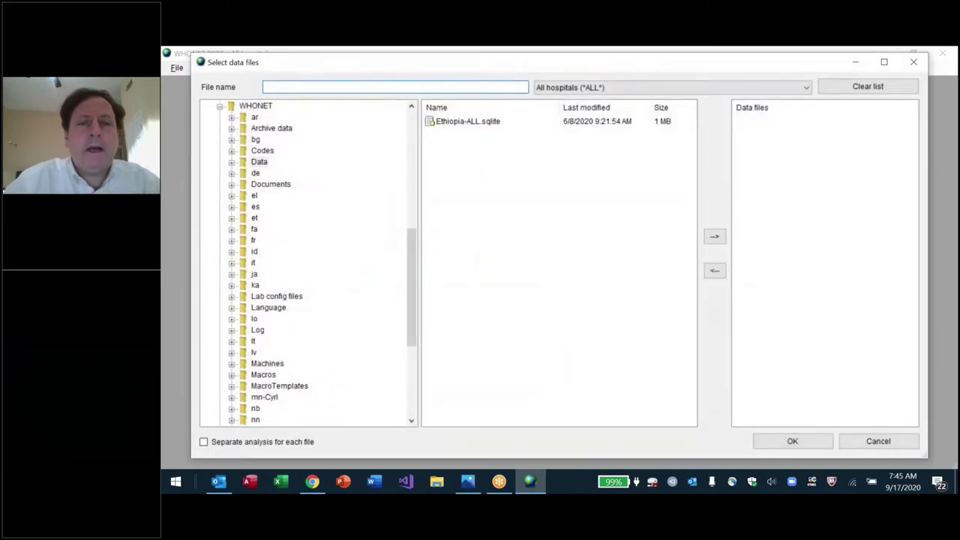
left_click(460, 121)
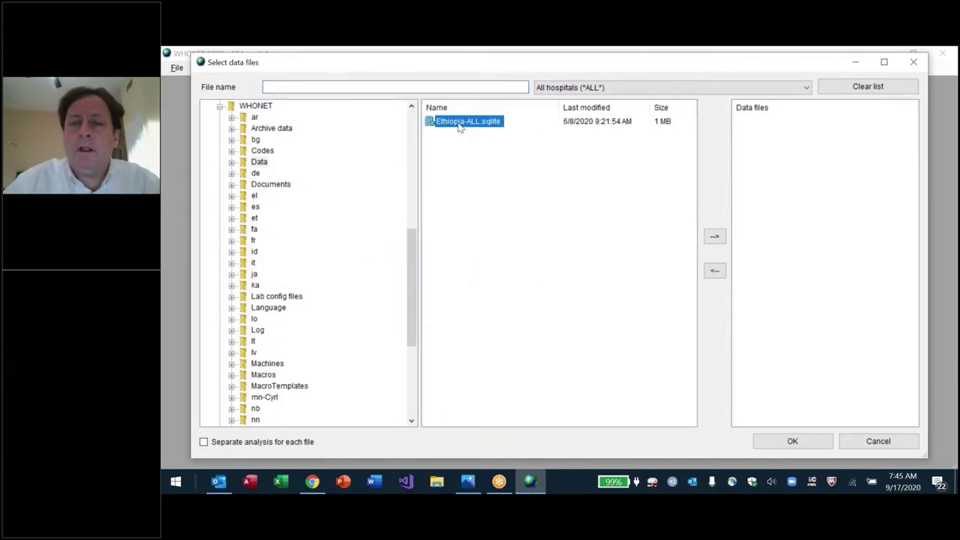
left_click(714, 236)
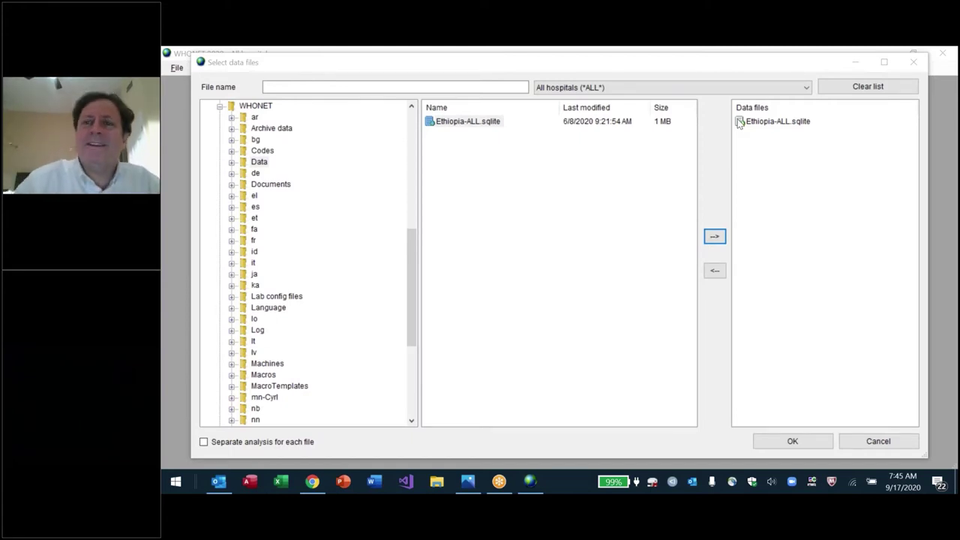
left_click(795, 441)
key("alt+b")
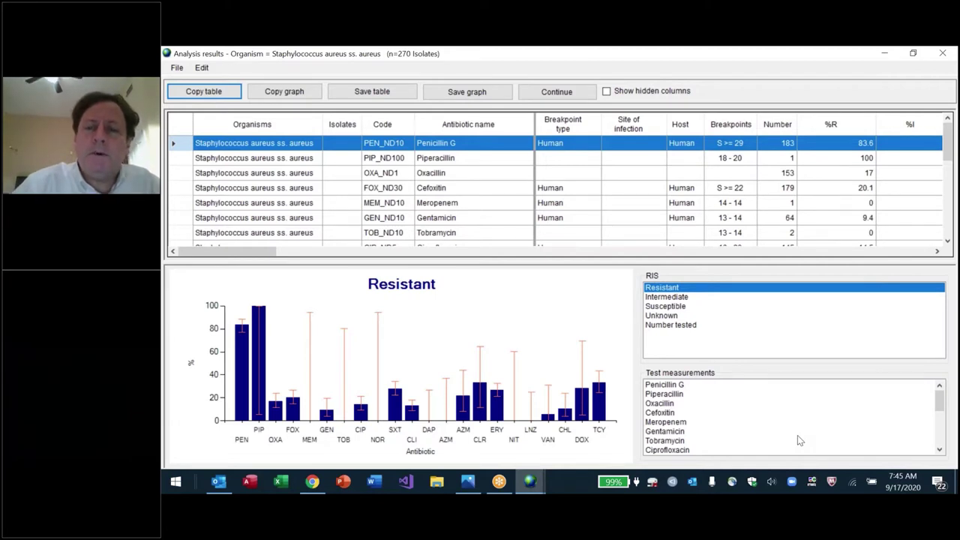
Step: Switch the results chart from percent resistant to Number tested per antibiotic
left_click(702, 328)
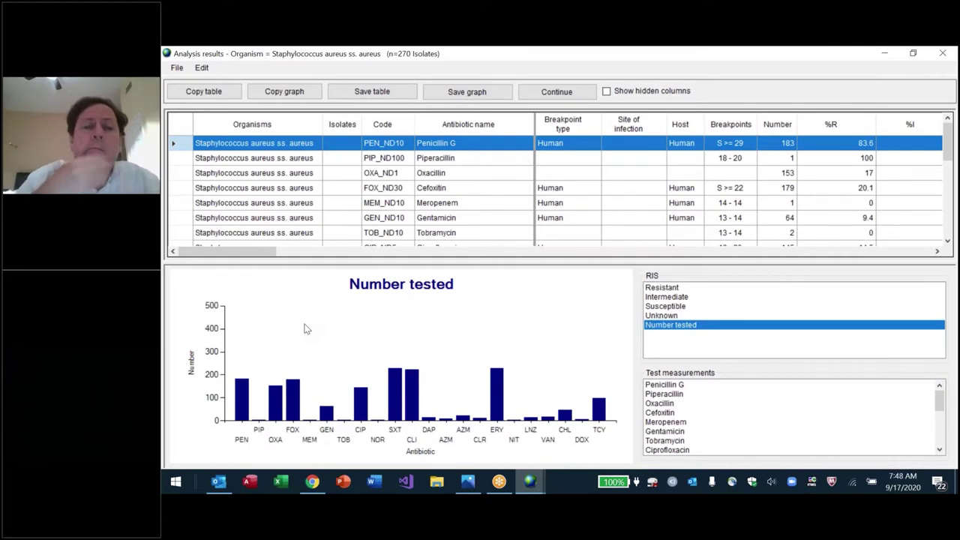
Step: Return to setup, keep %RIS and test measurements, and re-run the S. aureus analysis
left_click(567, 96)
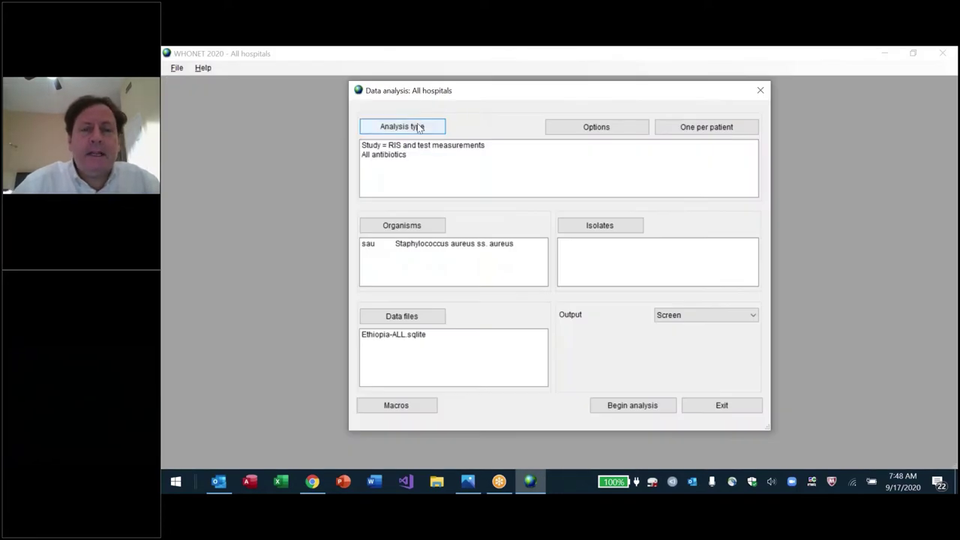
left_click(420, 127)
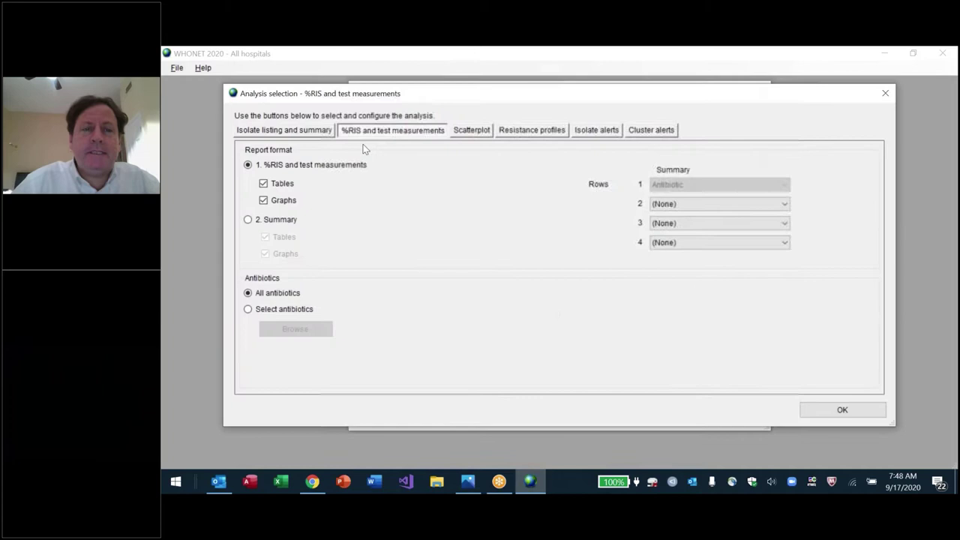
left_click(278, 225)
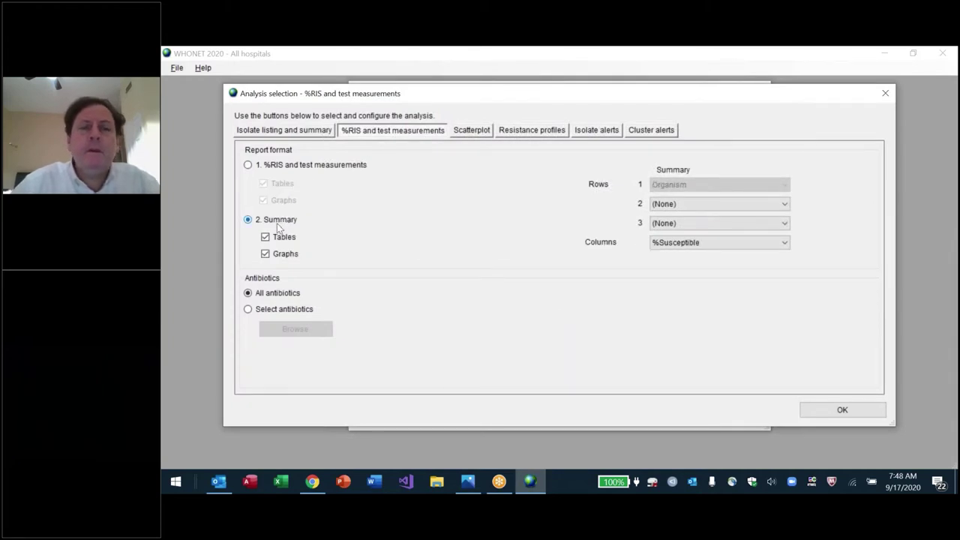
left_click(270, 164)
left_click(827, 410)
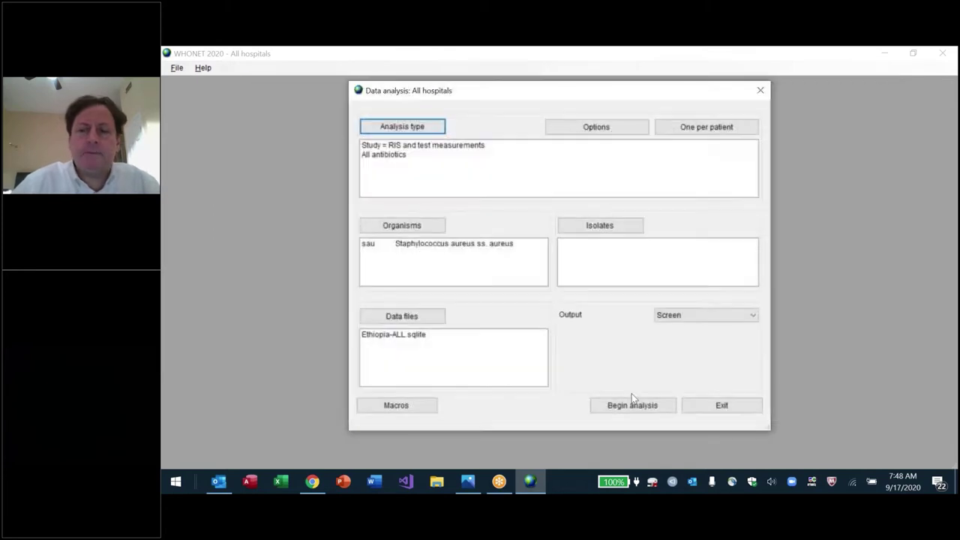
left_click(638, 412)
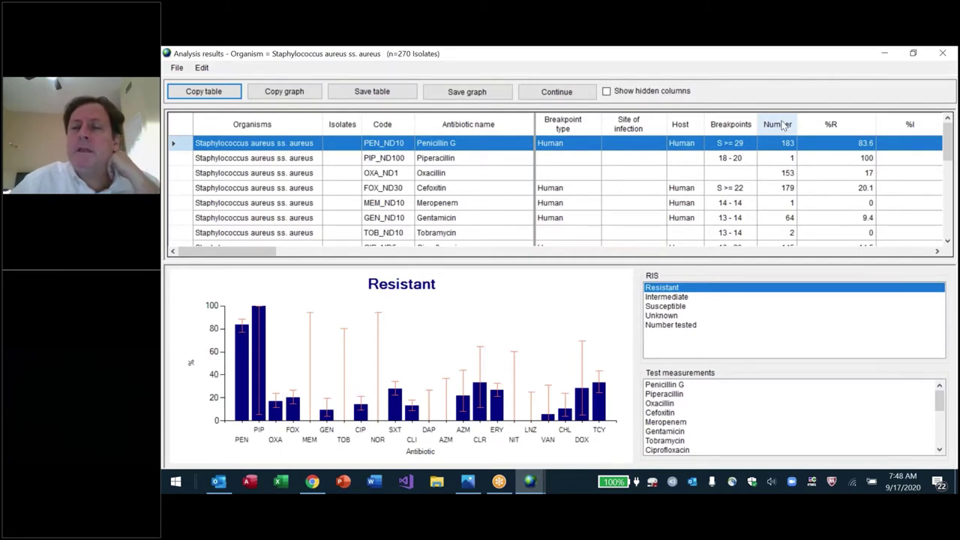
Step: Sort the results by Number tested, largest first, and select the Penicillin G to Ciprofloxacin rows
left_click(780, 129)
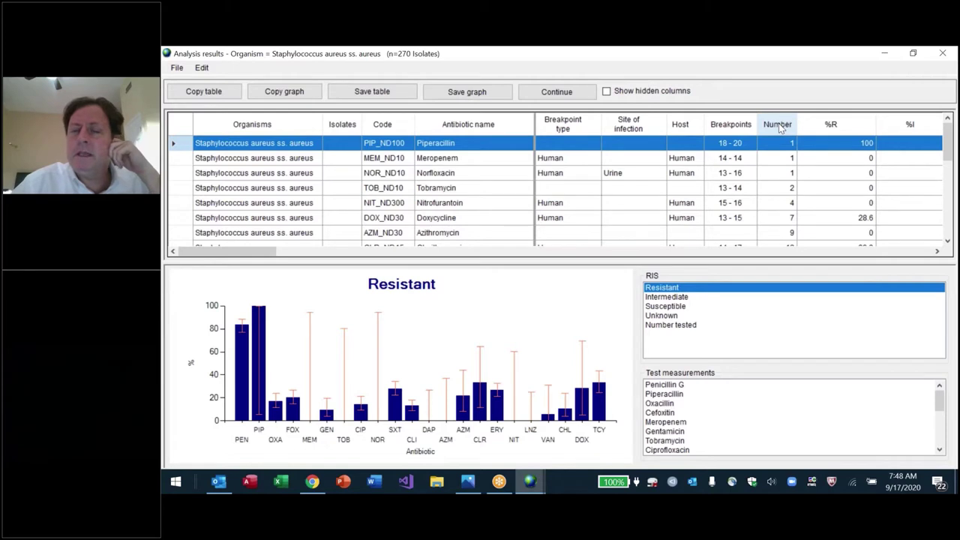
left_click(780, 129)
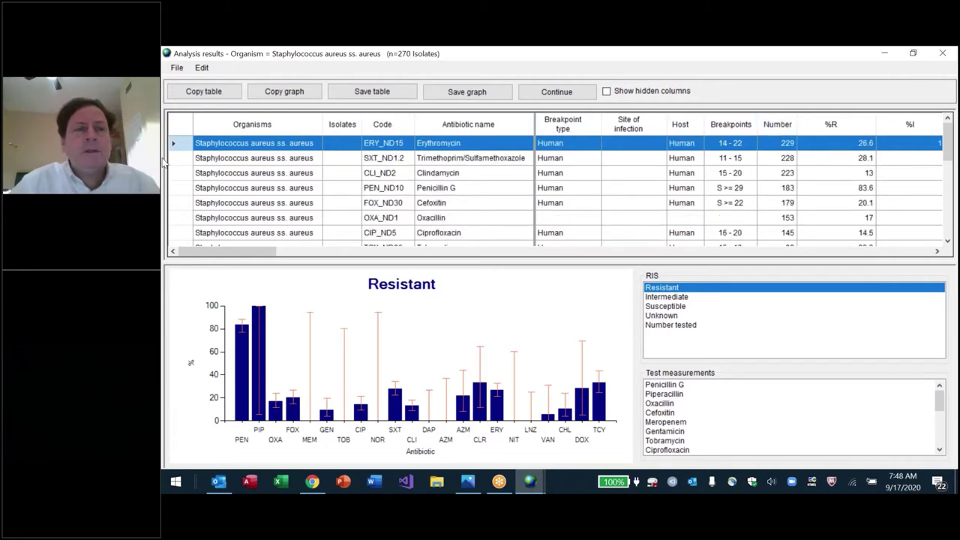
left_click(180, 174, "shift")
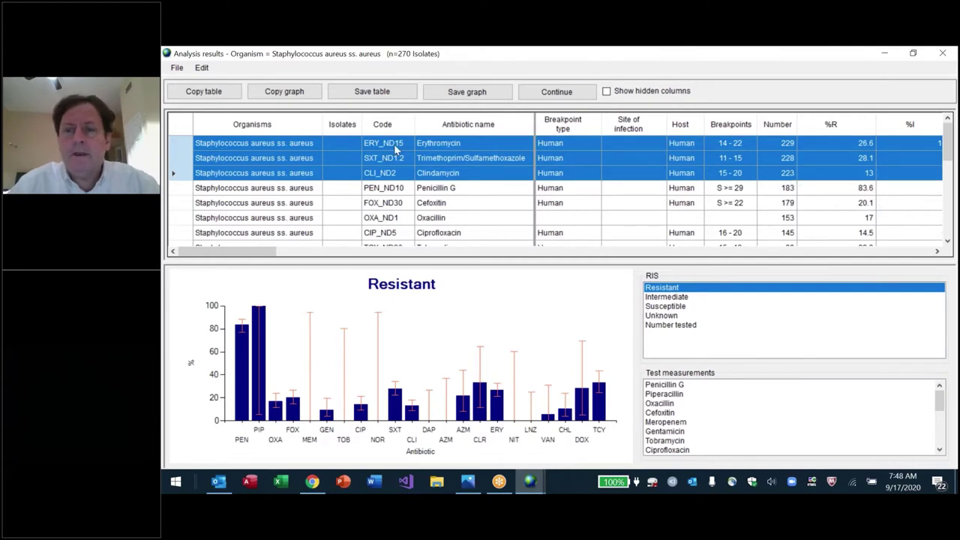
left_click(183, 232)
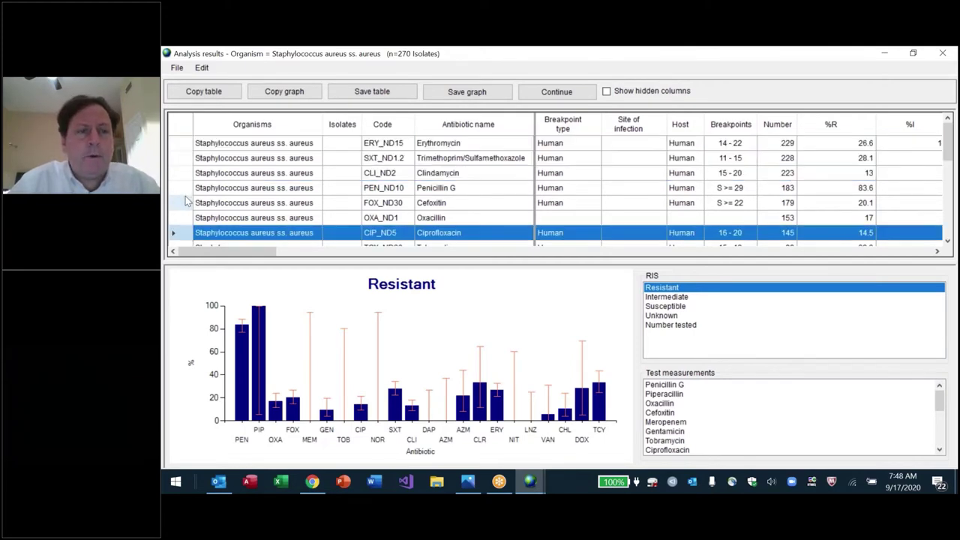
left_click(222, 191, "shift")
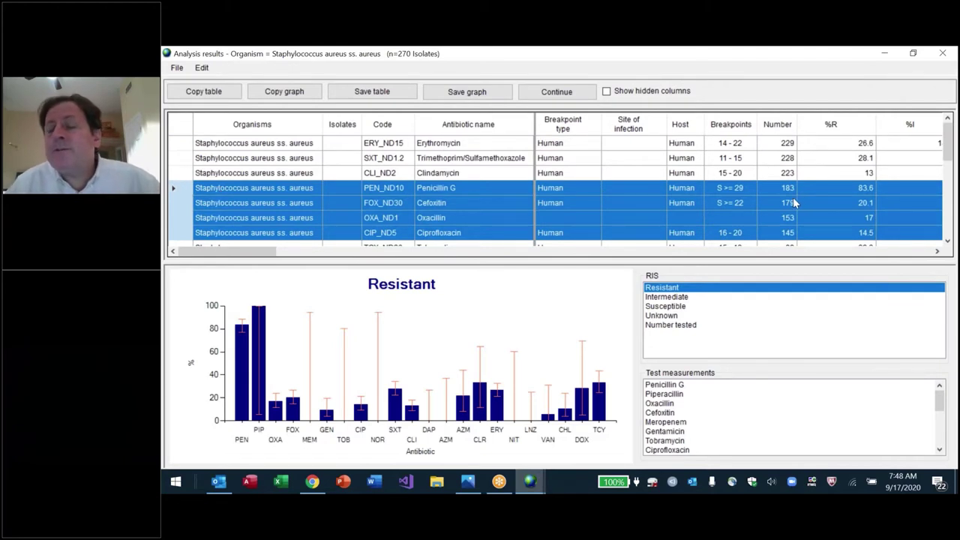
left_click(947, 242)
left_click(947, 243)
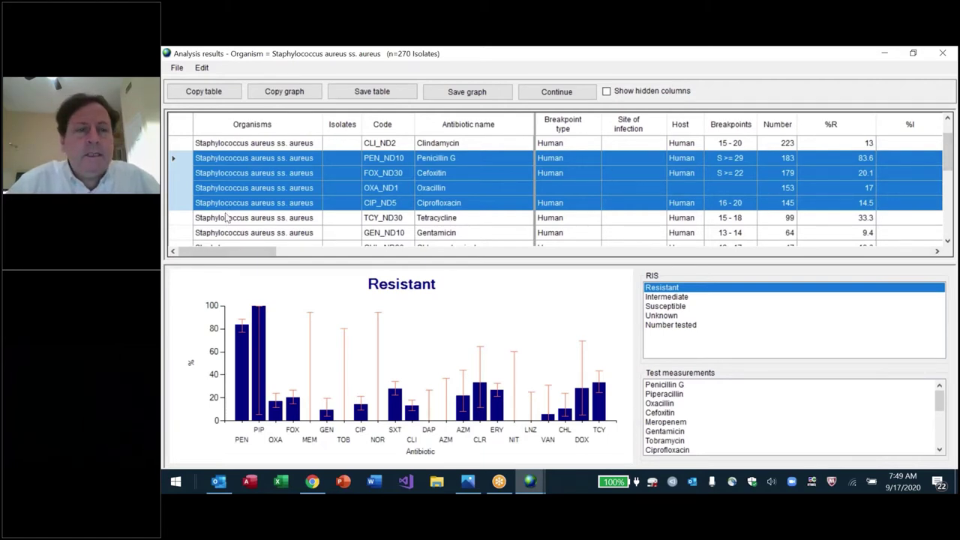
Step: Browse the results table, selecting the Tetracycline, Norfloxacin, Meropenem and Tobramycin rows
left_click(184, 219)
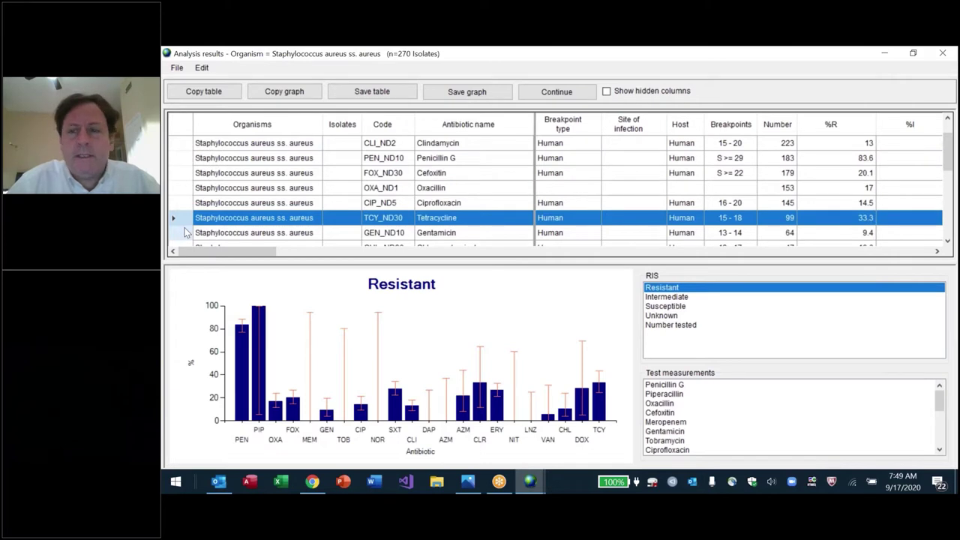
left_click(186, 233, "shift")
left_click(758, 218)
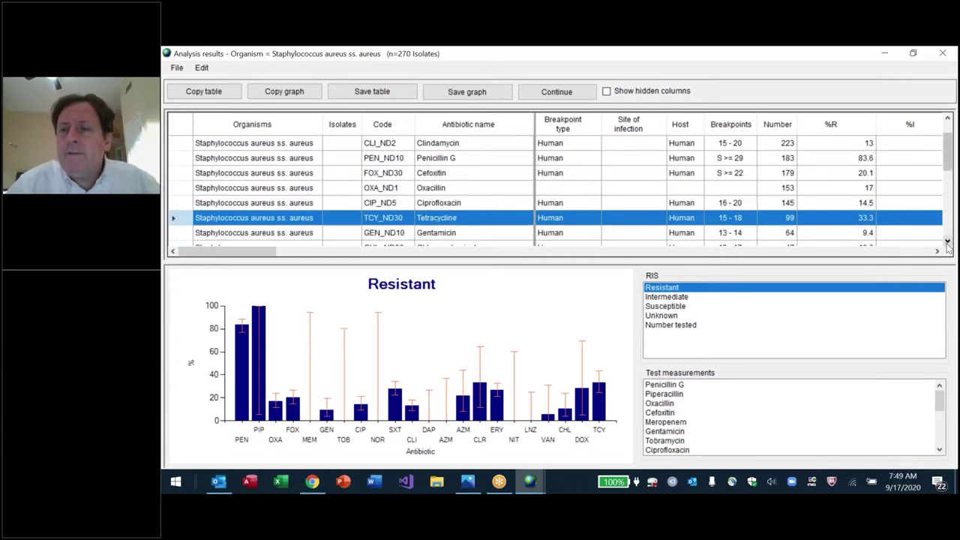
right_click(948, 246)
scroll(938, 240, "down", 2)
scroll(842, 250, "right", 3)
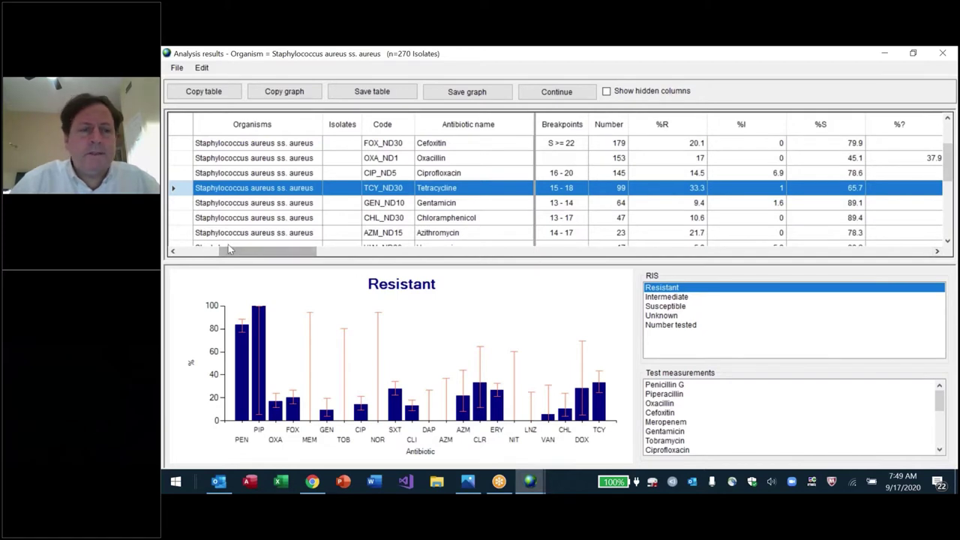
left_click(171, 252)
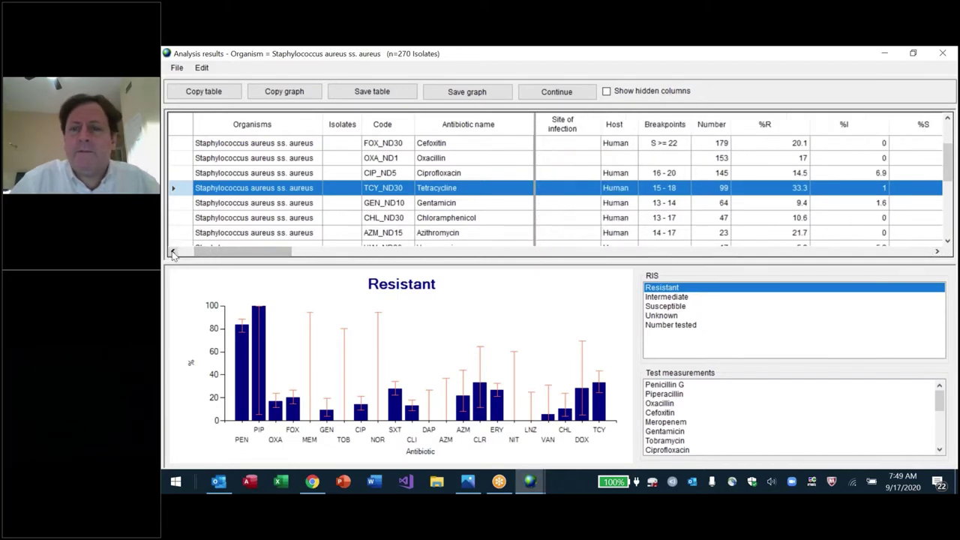
left_click(172, 251)
left_click(948, 241)
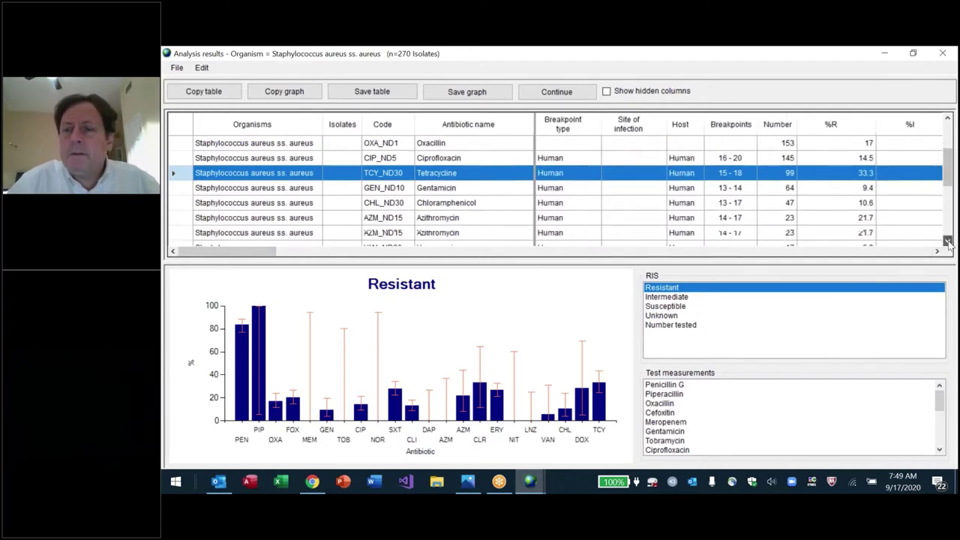
left_click_drag(947, 241, 948, 242)
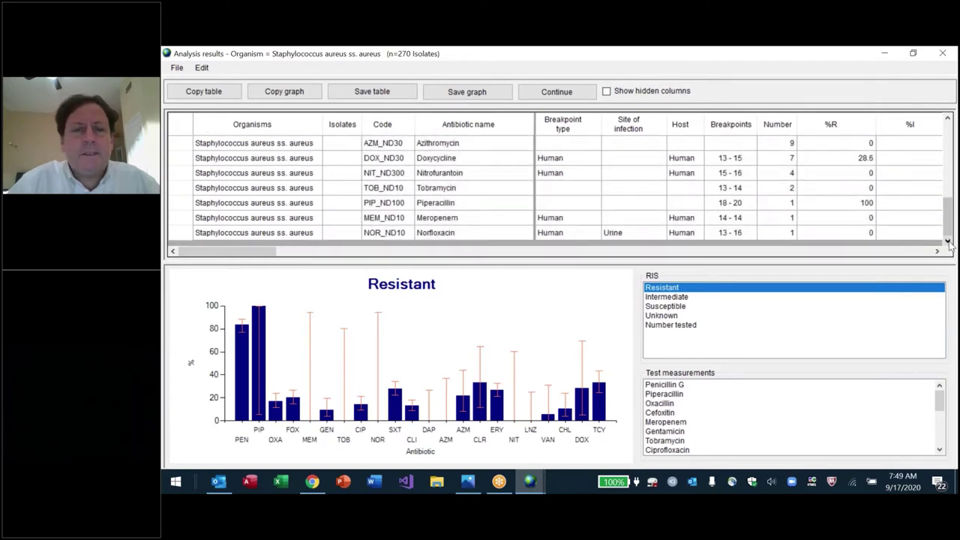
left_click(792, 231)
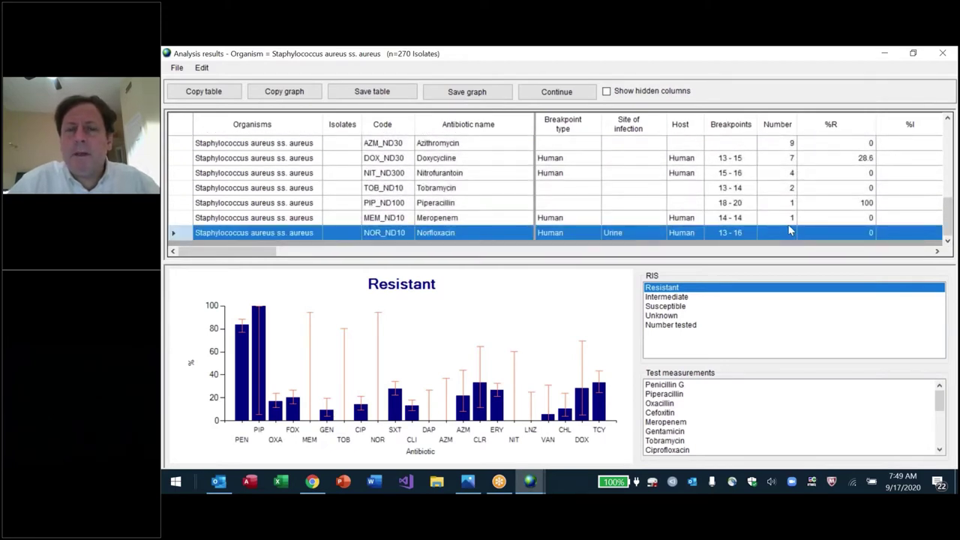
left_click(788, 217)
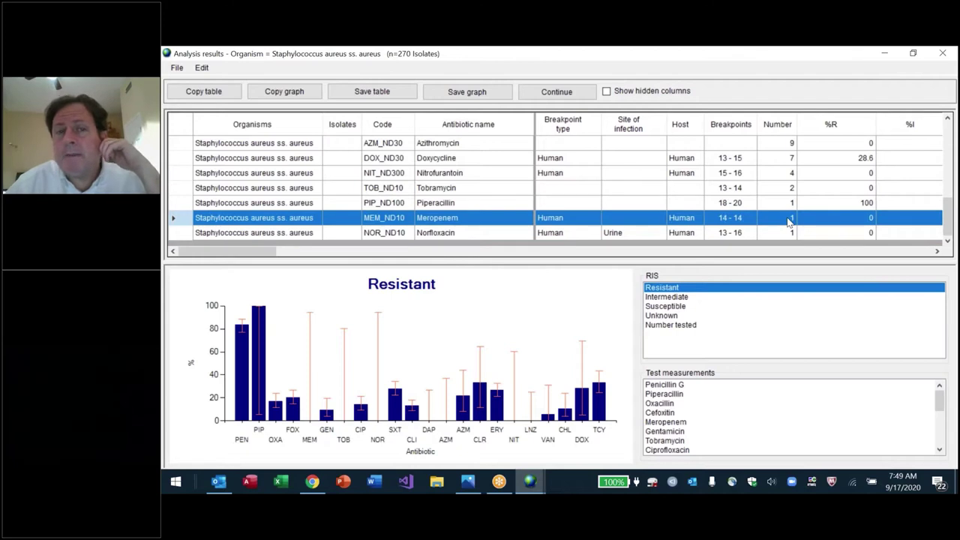
left_click(787, 189)
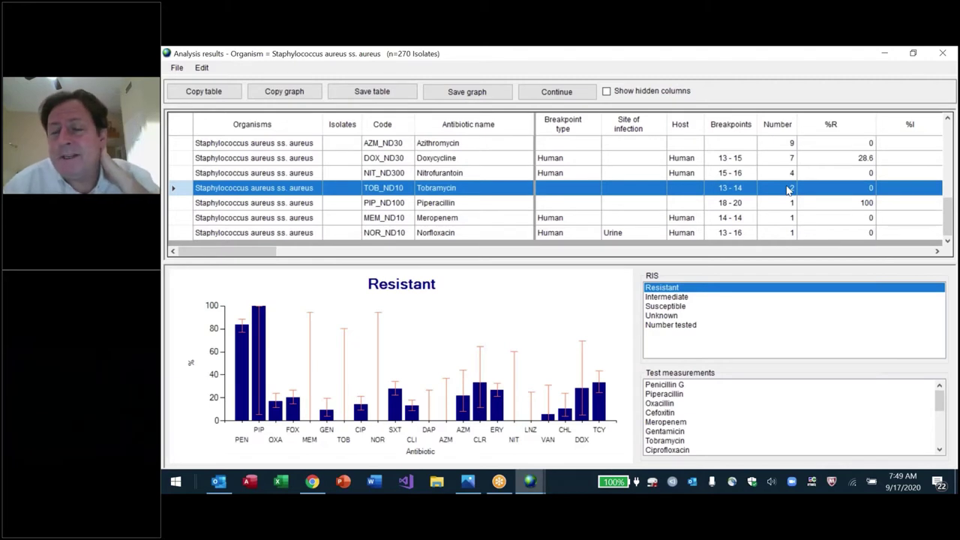
Step: Chart the number tested per antibiotic, then close the results back to Data analysis
left_click(936, 252)
left_click(937, 252)
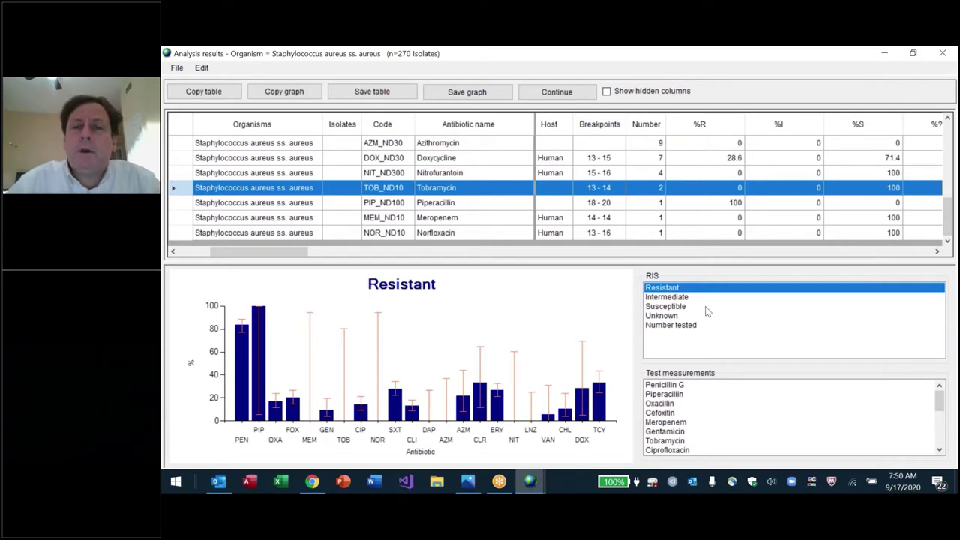
left_click(693, 327)
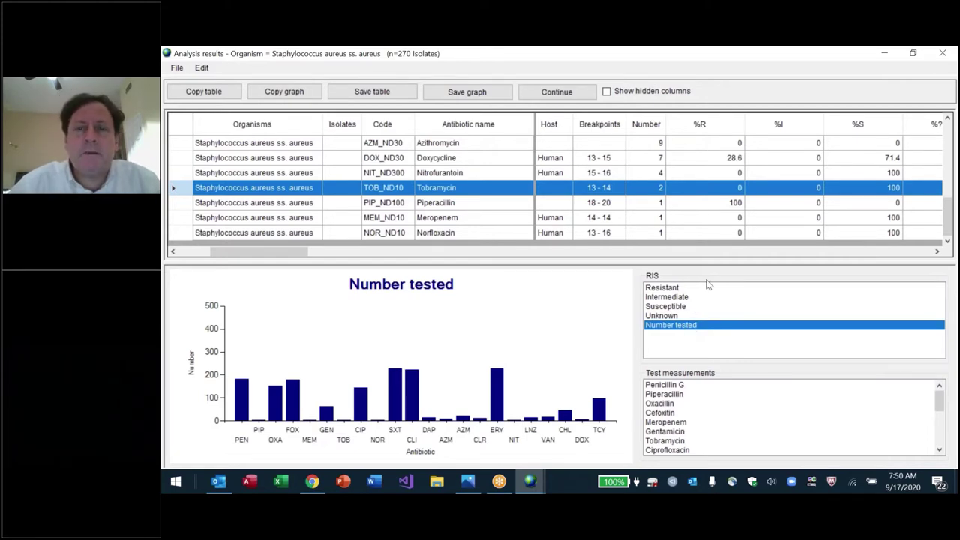
left_click(568, 96)
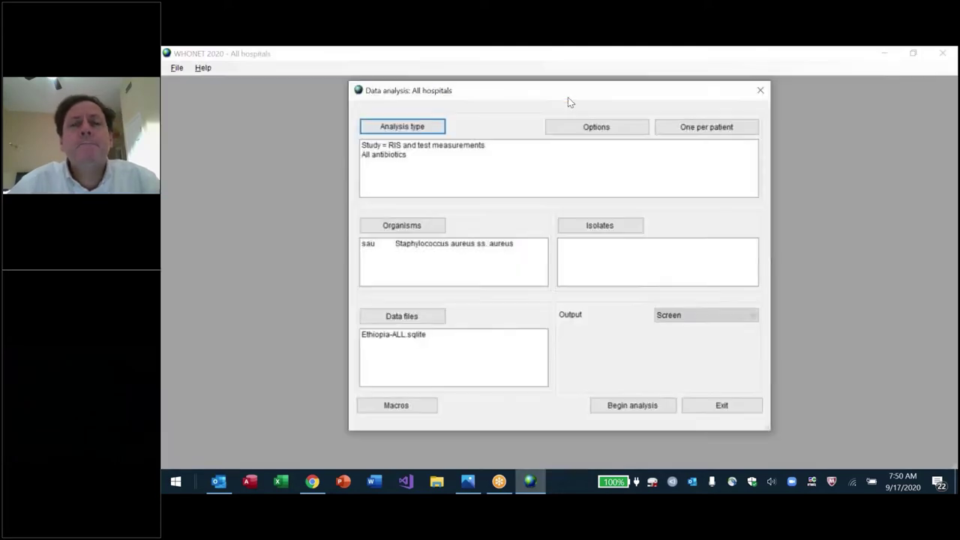
Step: Change the analysis type to 2. Summary and run the susceptibility summary
left_click(403, 127)
left_click(285, 219)
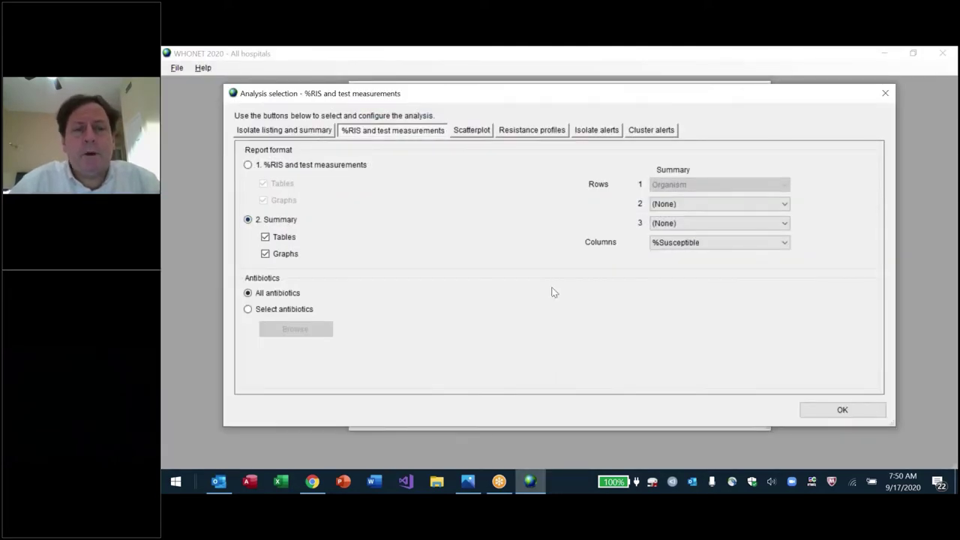
left_click(822, 409)
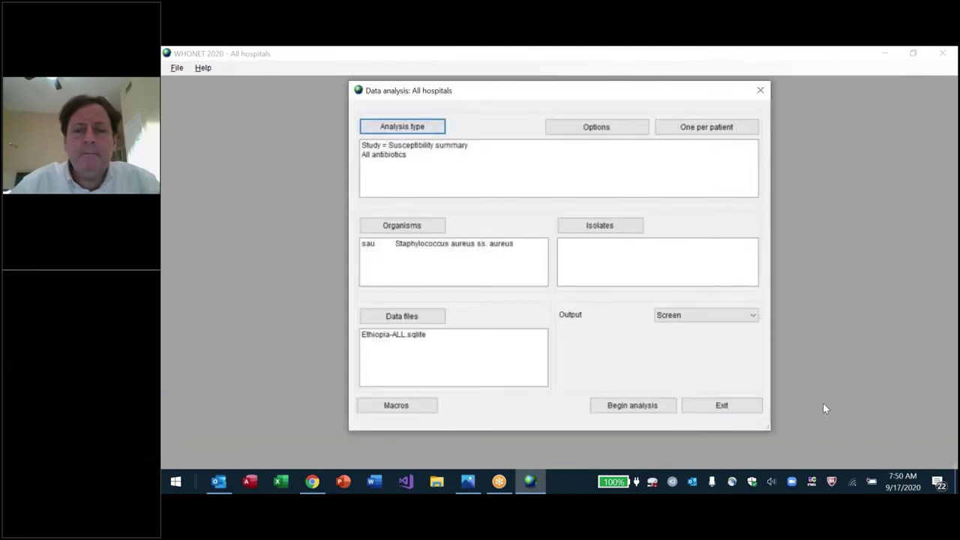
left_click(632, 405)
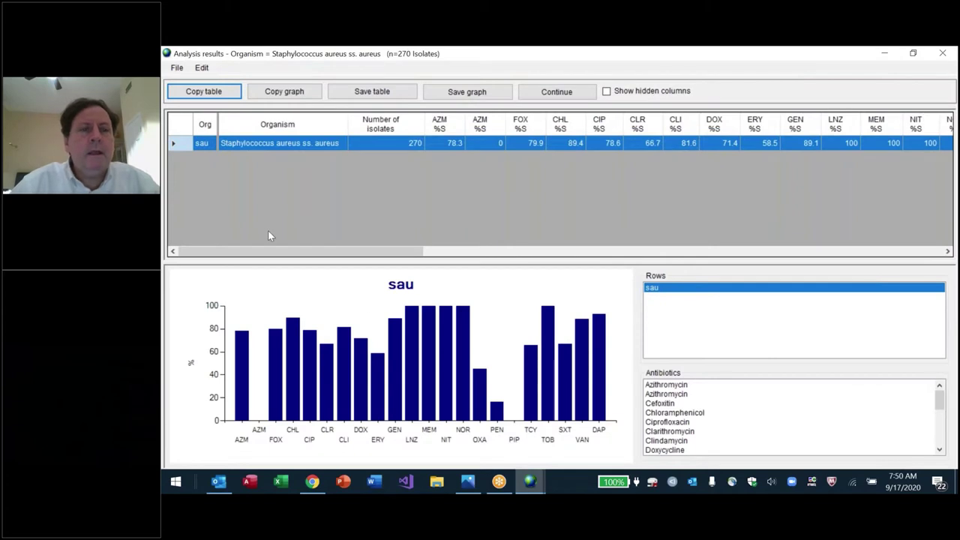
Step: Copy the summary table into a new blank Excel workbook and start saving it
left_click(204, 91)
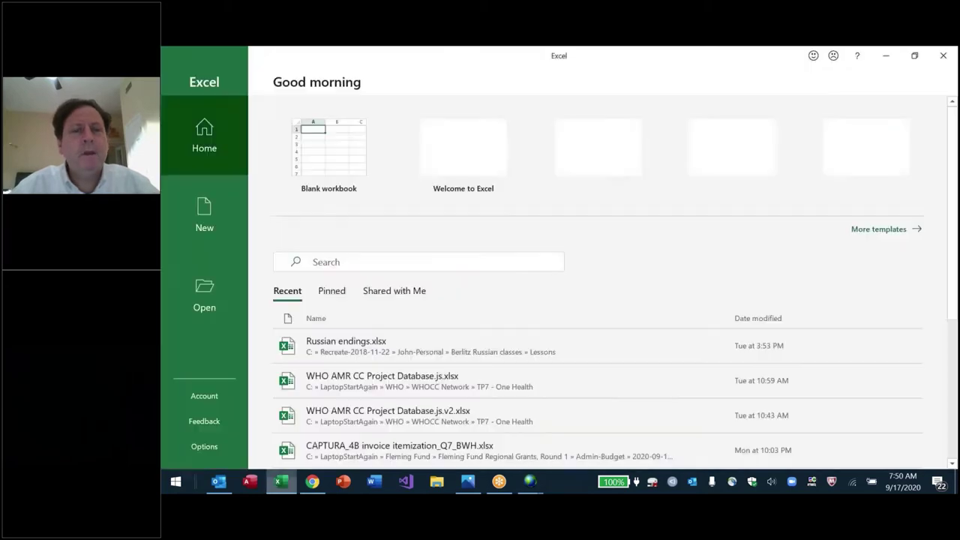
key("Return")
key("ctrl+v")
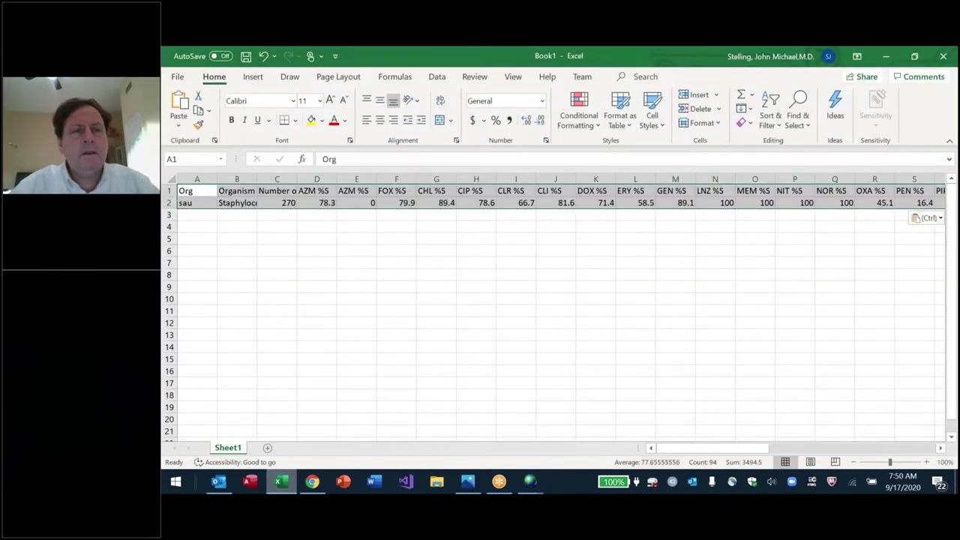
key("ctrl+s")
left_click(465, 321)
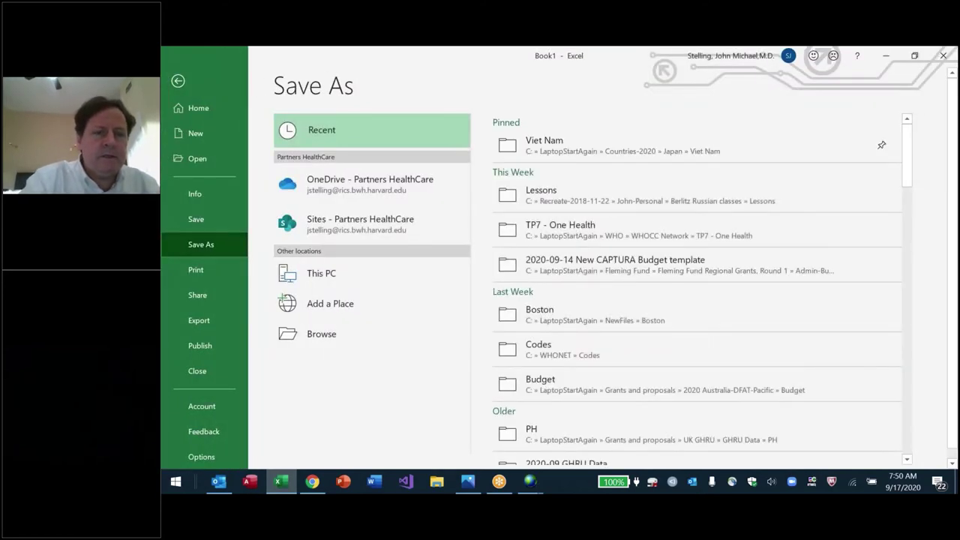
Step: Save the workbook in the Desktop folder as 'S. aureus Antibiotic test practices.xlsx'
left_click(326, 340)
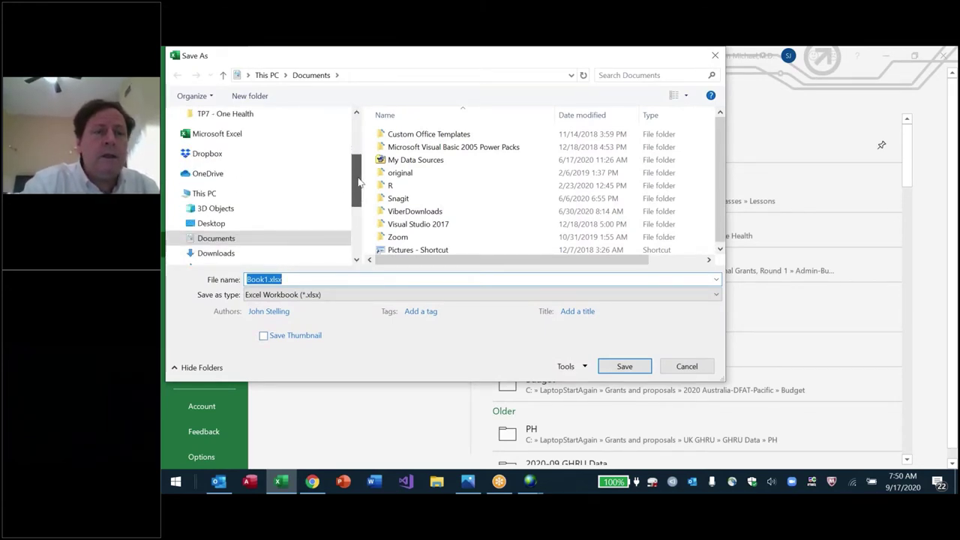
left_click_drag(359, 182, 360, 197)
left_click(210, 188)
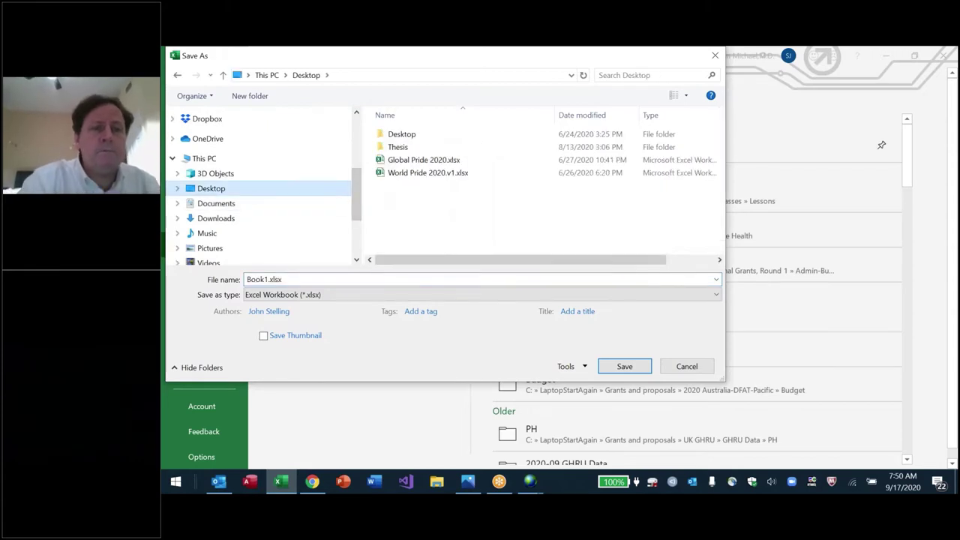
left_click(347, 280)
type("S. au")
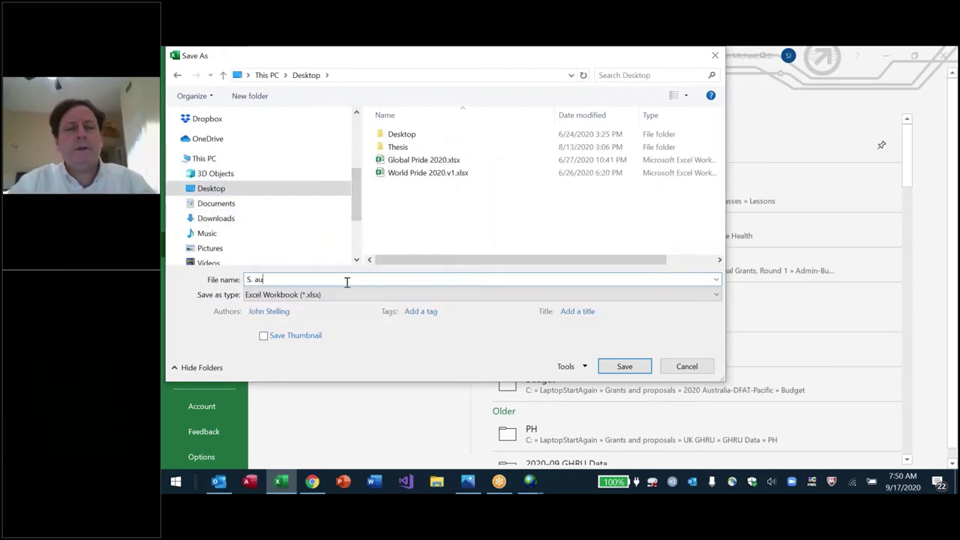
type("reus ")
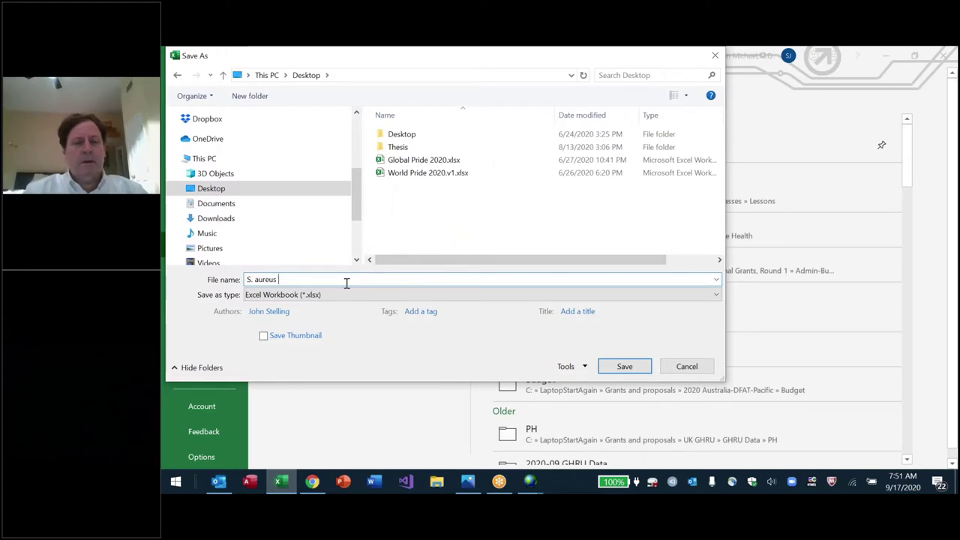
type("Antibiotic t")
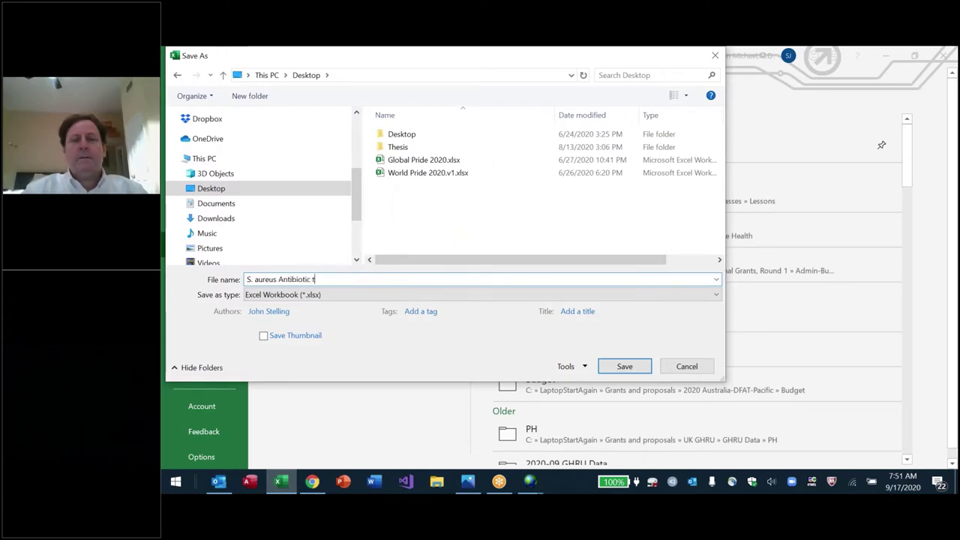
type("est practices")
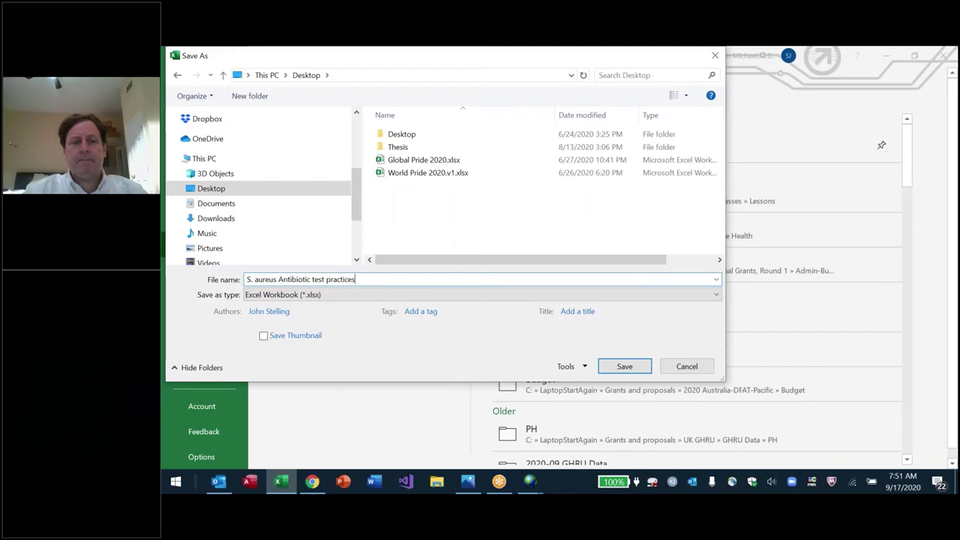
key("Return")
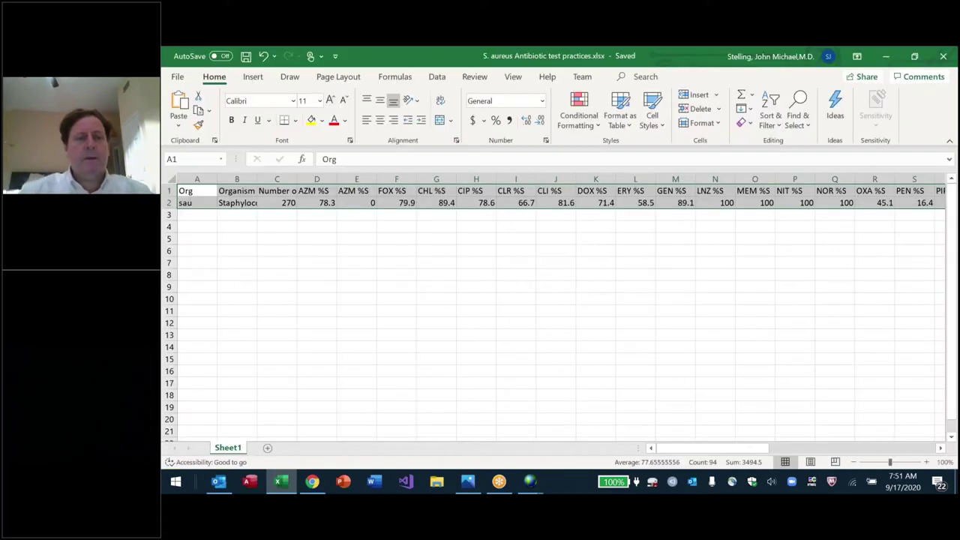
Step: Autofit the column widths of the header and data rows
key("Left")
key("ctrl+shift+End")
key("alt+h")
key("o")
key("i")
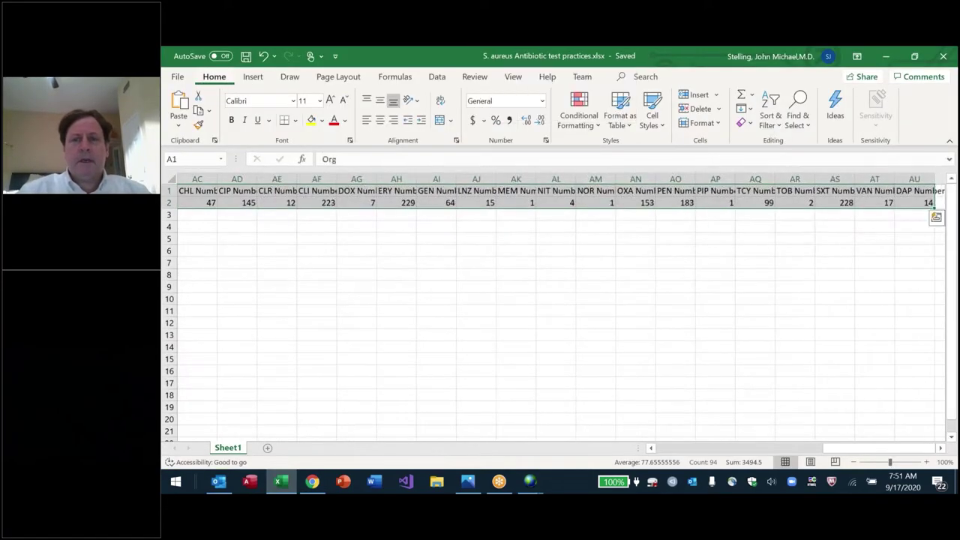
Step: Save the workbook with the widened columns
left_click(363, 190)
key("Left")
key("Left")
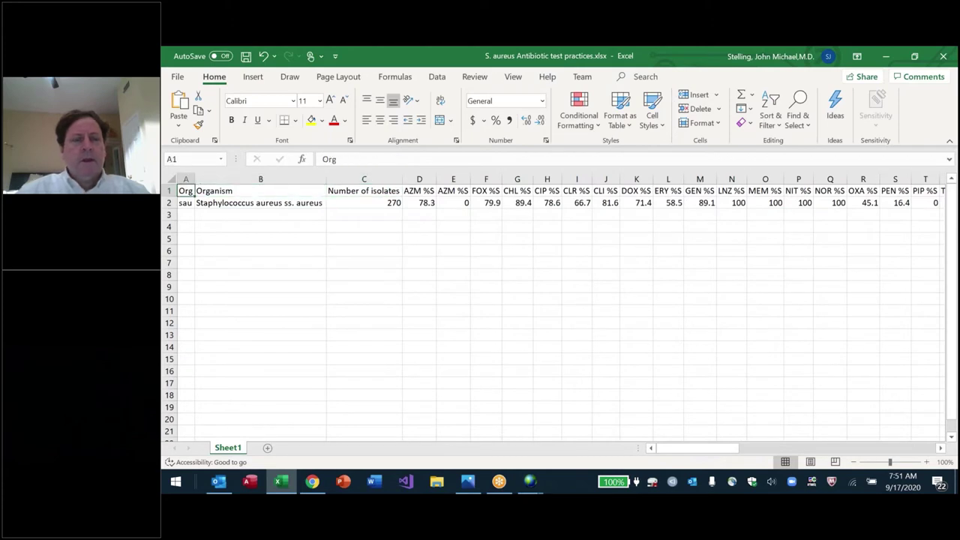
key("ctrl+s")
key("Down")
Step: Review the 270 isolate count and %S values such as AZM 78.3 and FOX 79.9
key("Right")
key("Right")
key("Left")
key("Left")
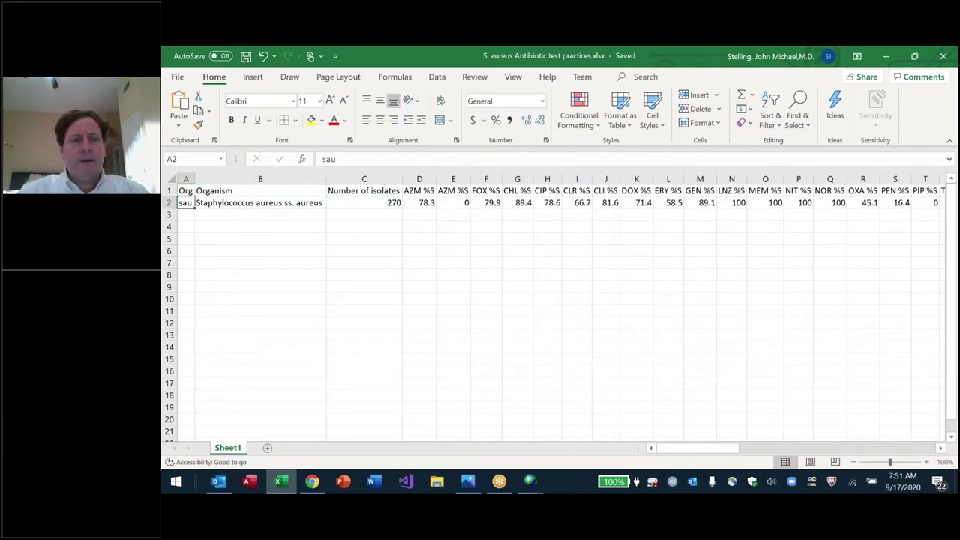
key("Up")
key("Right")
key("Right")
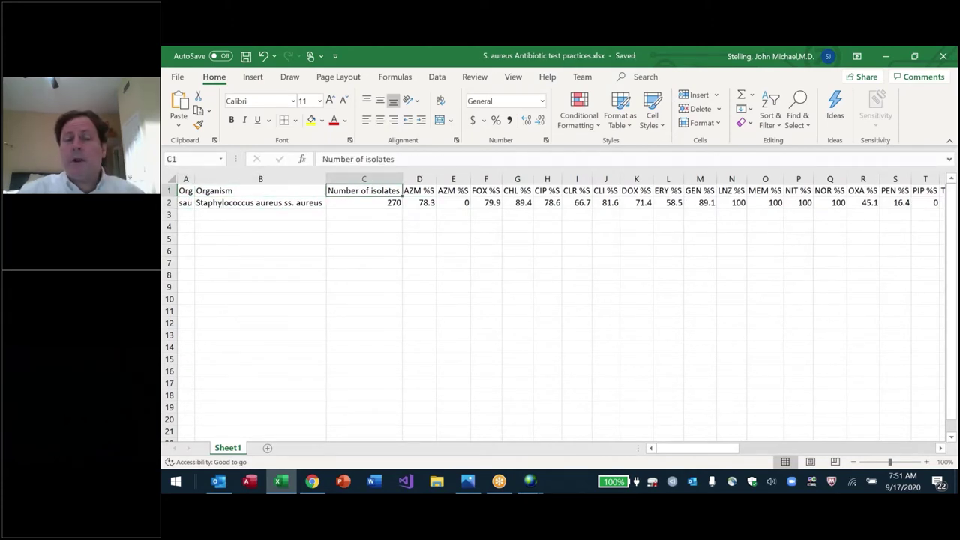
key("Down")
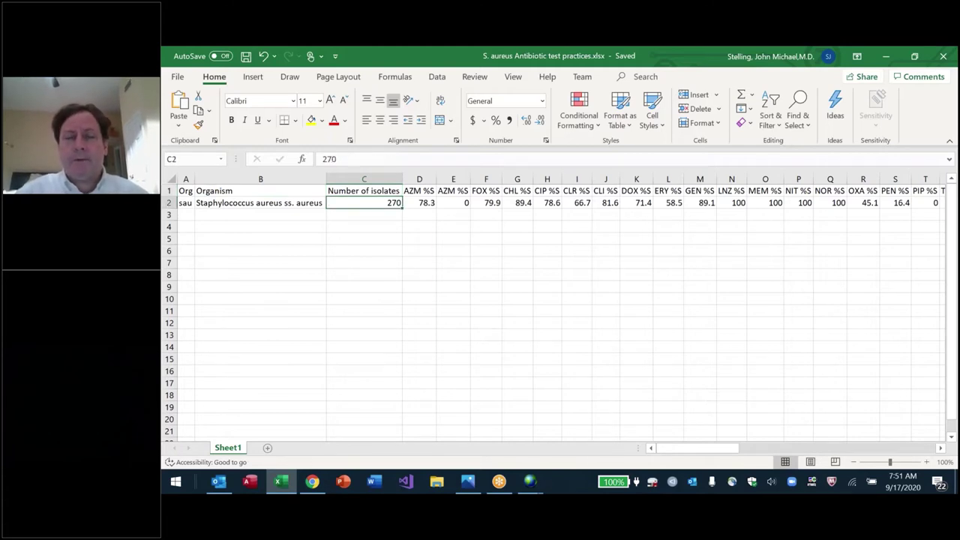
key("Right")
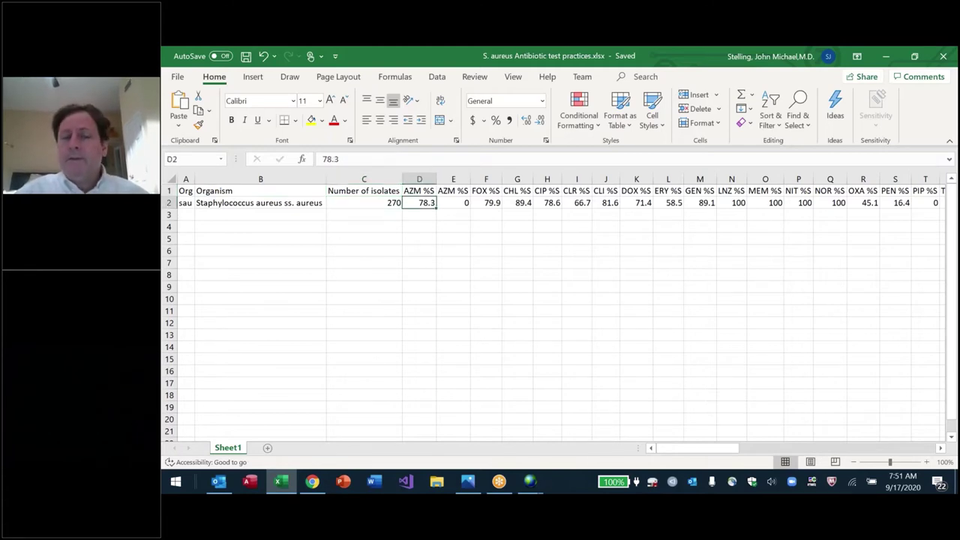
key("Right")
key("Right")
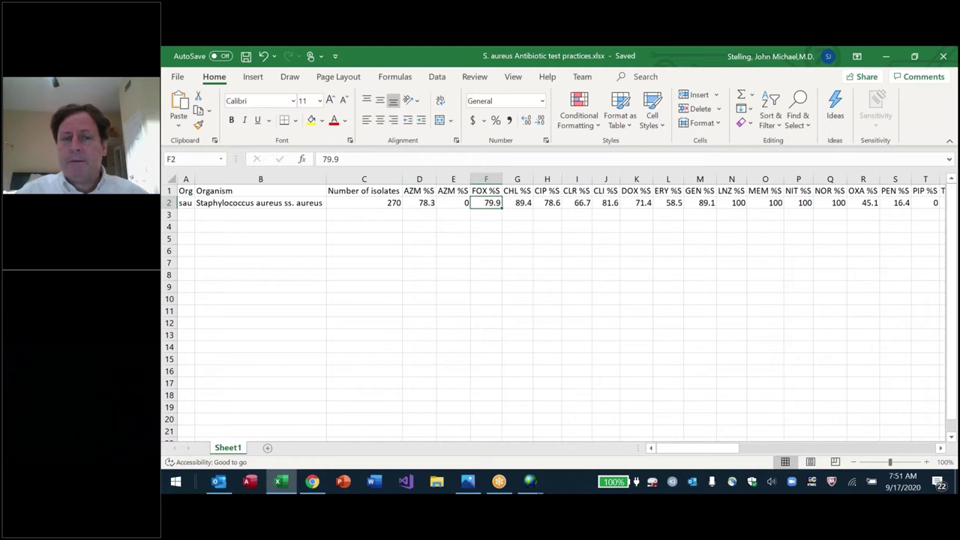
key("Right")
key("Right")
key("Right")
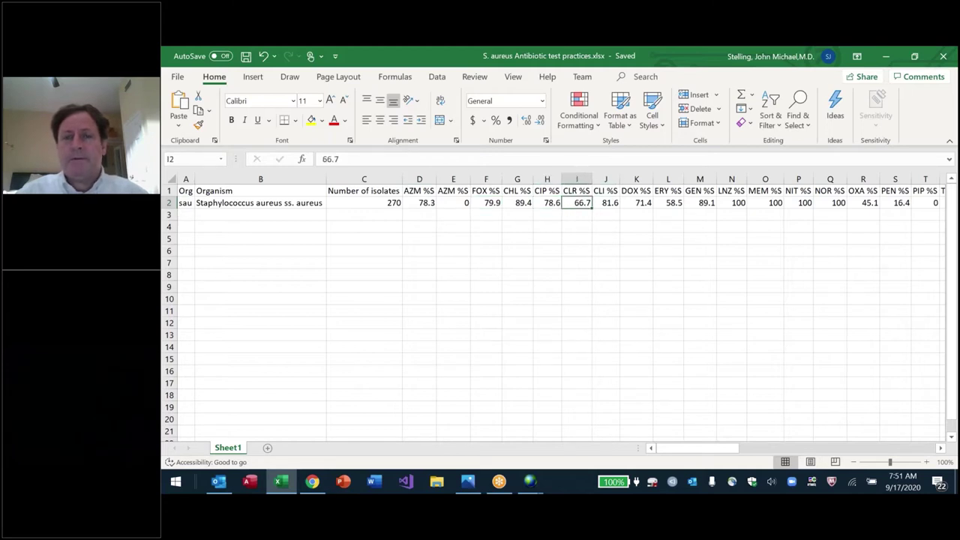
key("Left")
key("Left")
key("Left")
Step: Delete the entire %S antibiotic columns D through N and save the workbook
left_click(452, 191)
left_click_drag(419, 191, 821, 204)
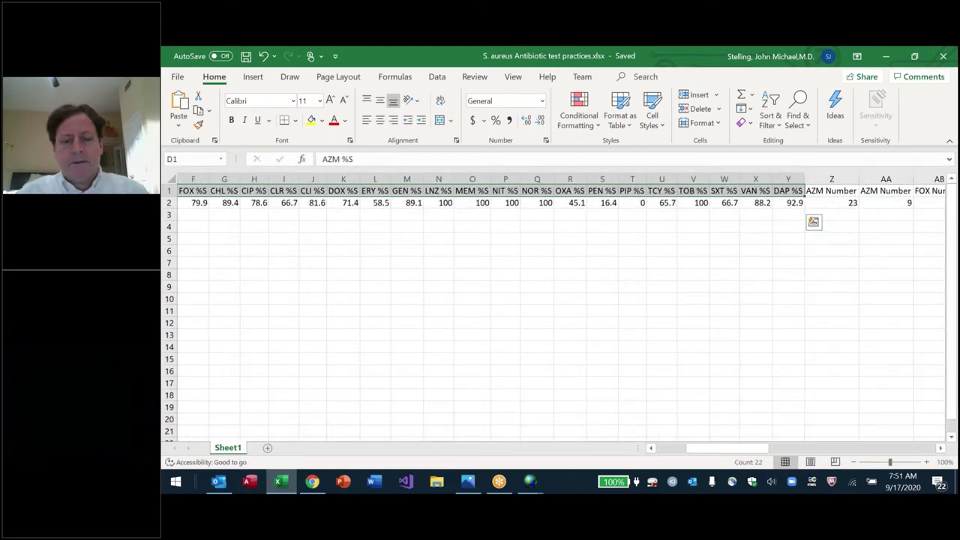
key("ctrl+minus")
key("c")
key("Return")
key("Left")
key("Left")
key("Left")
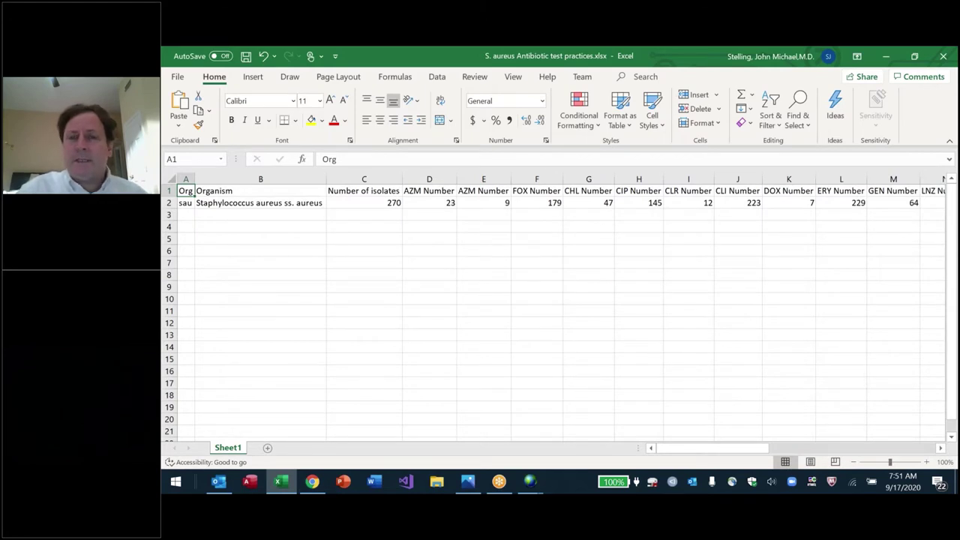
key("ctrl+s")
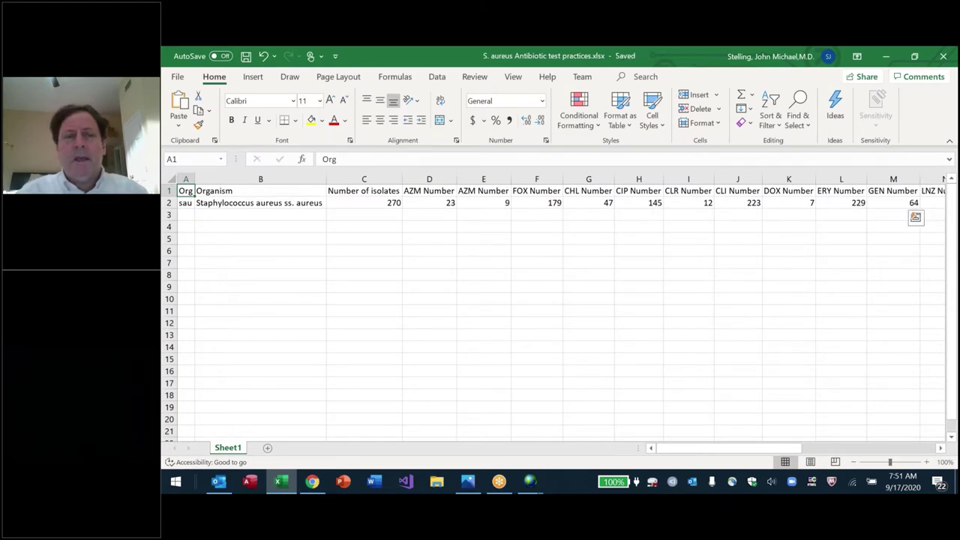
Step: Check the remaining counts: 270 isolates, AZM 23 and CLI 223, ending at J5
key("ctrl+shift+End")
key("ctrl+Home")
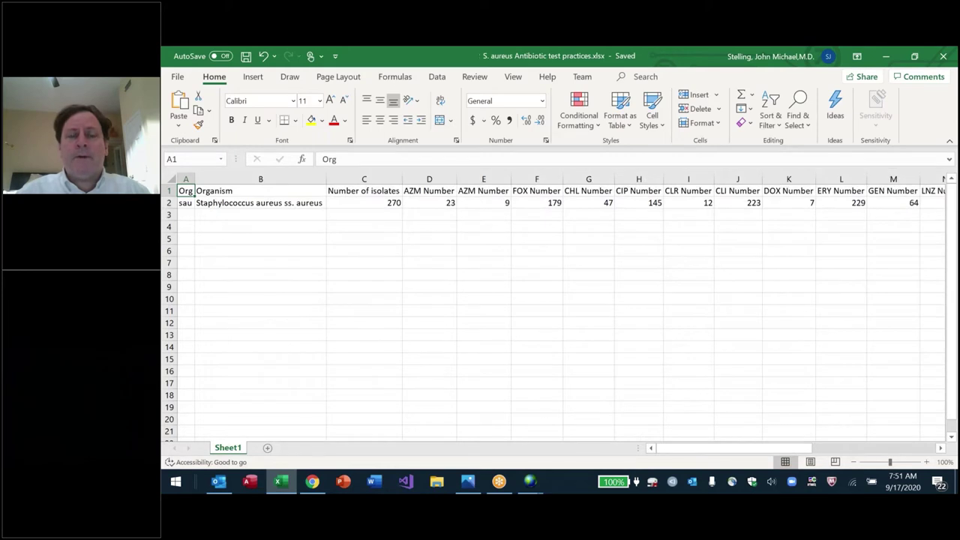
key("Down")
key("Right")
key("Right")
key("Up")
key("Right")
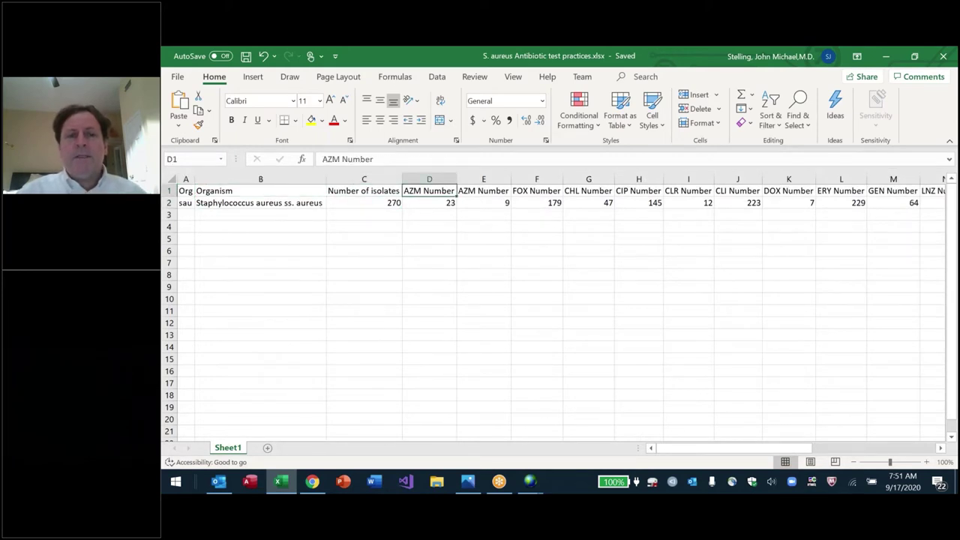
key("Down")
key("Left")
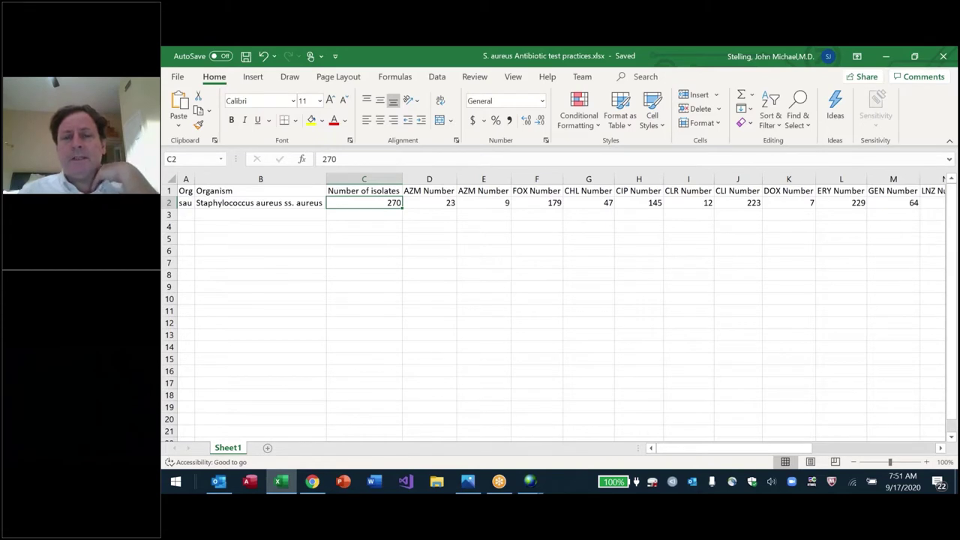
key("Right")
key("Right")
key("Right")
key("Right")
key("Right")
key("Right")
key("Right")
key("Right")
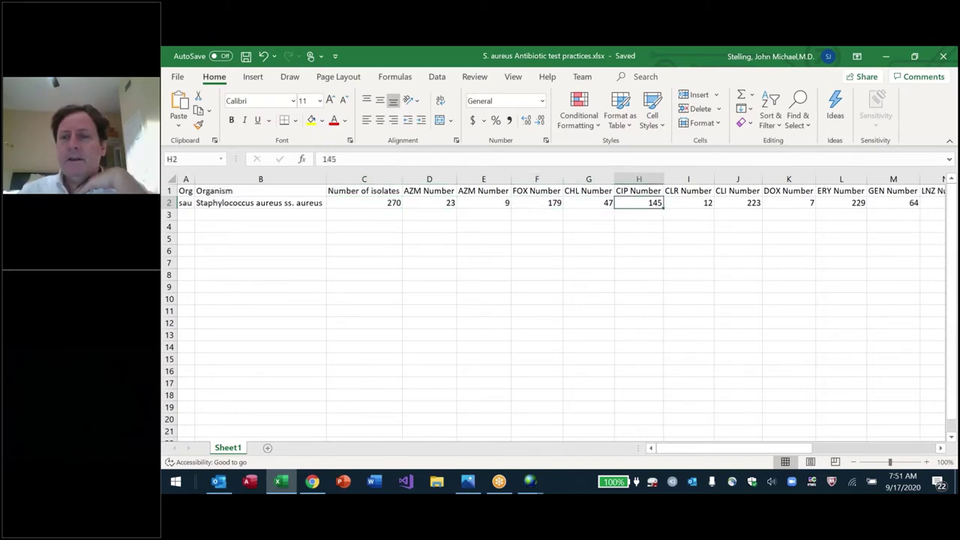
key("Left")
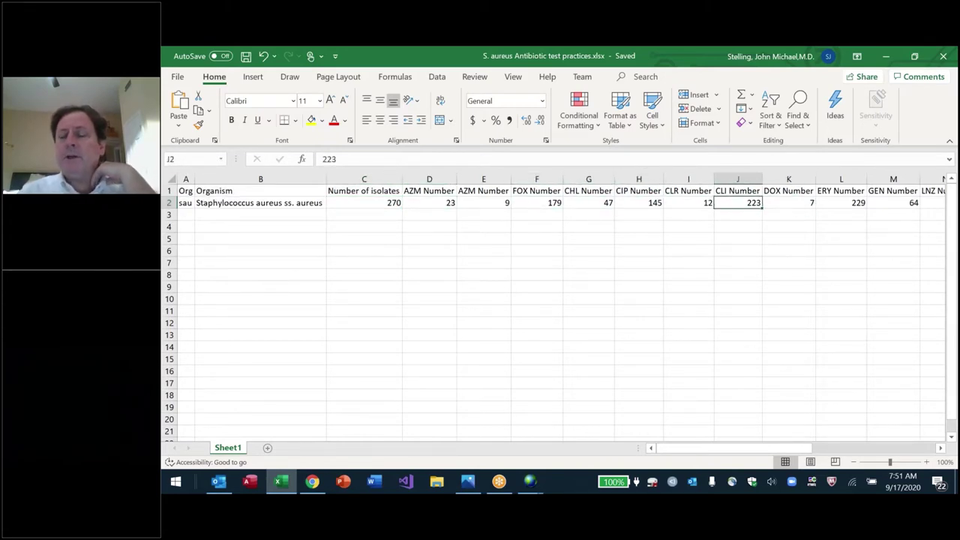
key("Down")
key("Down")
key("Down")
Step: Enter =223/C2*100 in J5, giving CLI's 82.592593 percent of 270 isolates
type("=22")
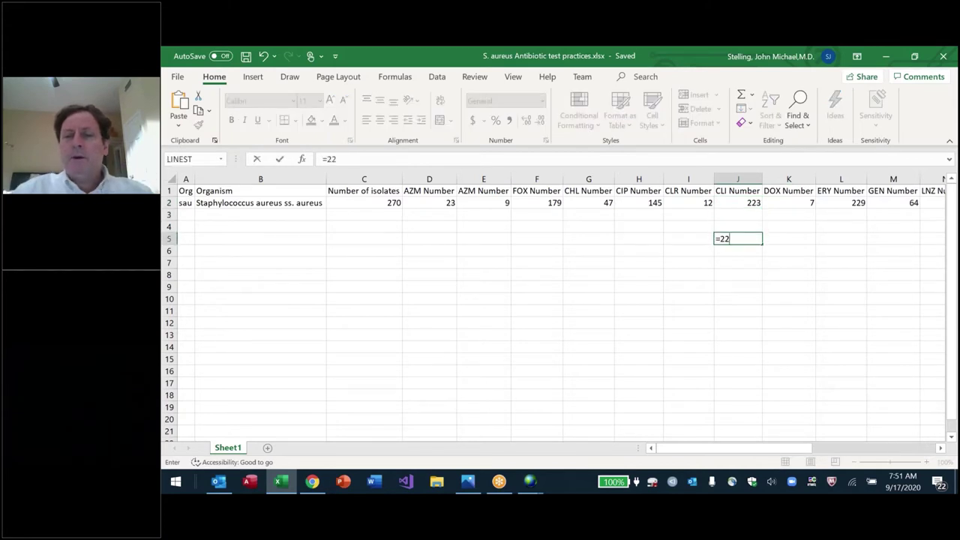
type("3/")
key("Up")
key("Up")
key("Up")
key("ctrl+Left")
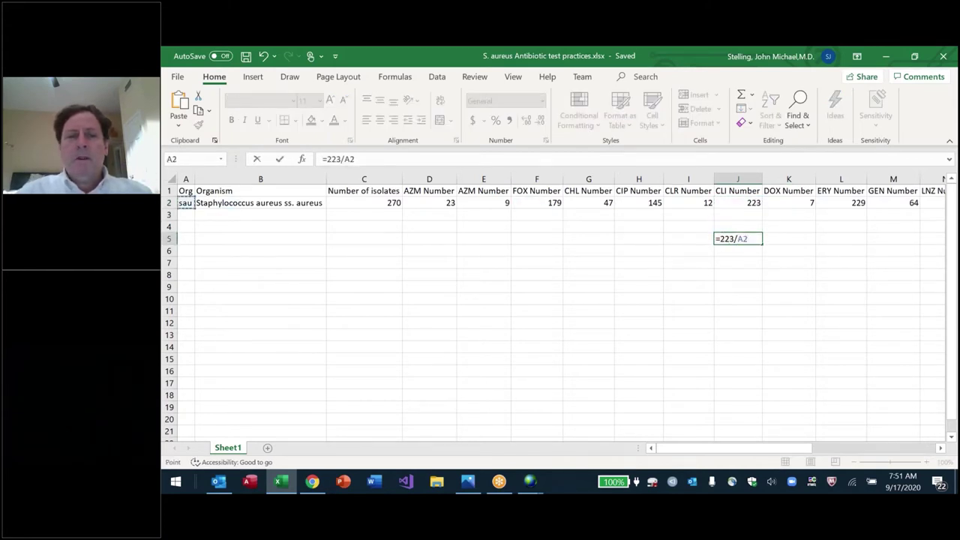
key("Right")
key("Right")
type("*&")
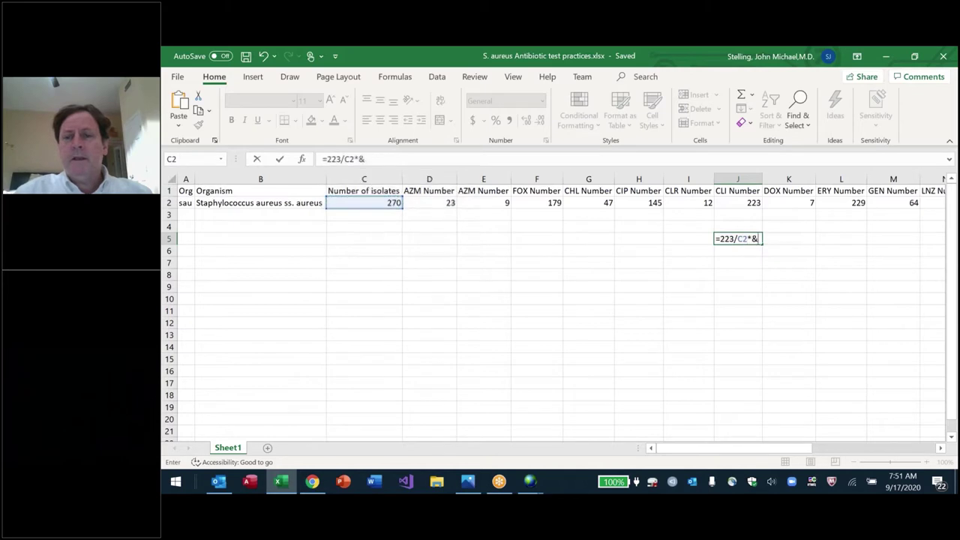
key("BackSpace")
type("100")
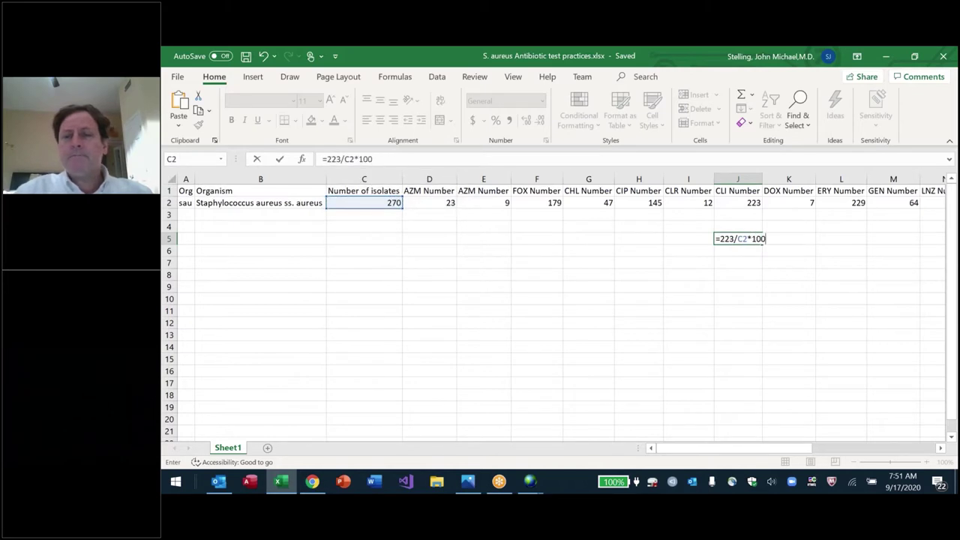
key("Return")
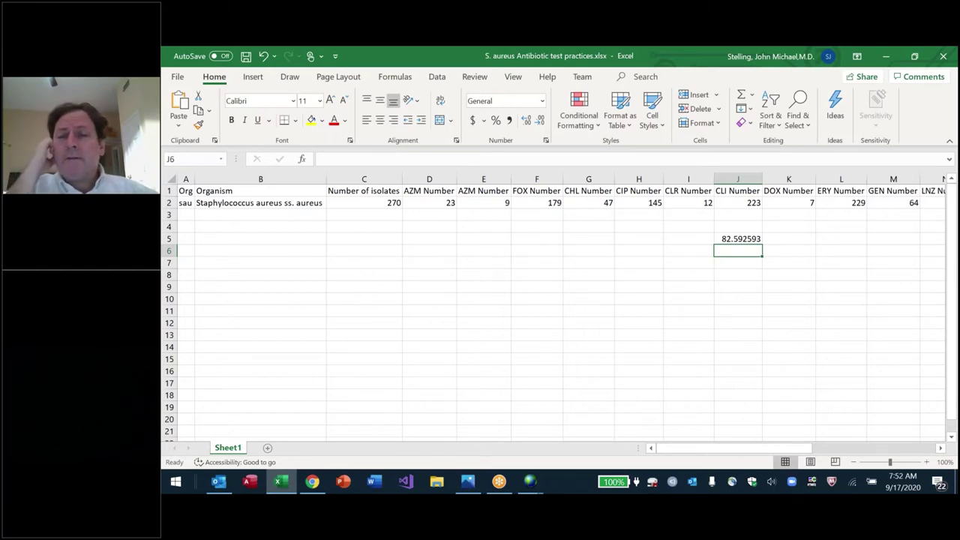
key("Up")
key("Up")
key("Up")
key("Up")
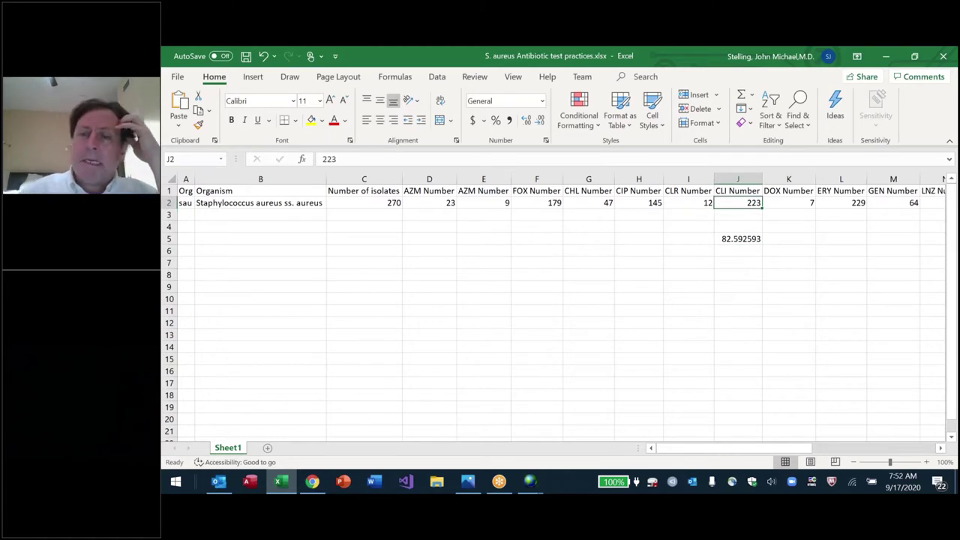
Step: In C5 compute 270-223 = 47, then 47/270*100 giving 17.407
left_click(701, 203)
key("Left")
key("Left")
key("Left")
key("Left")
key("Left")
key("Left")
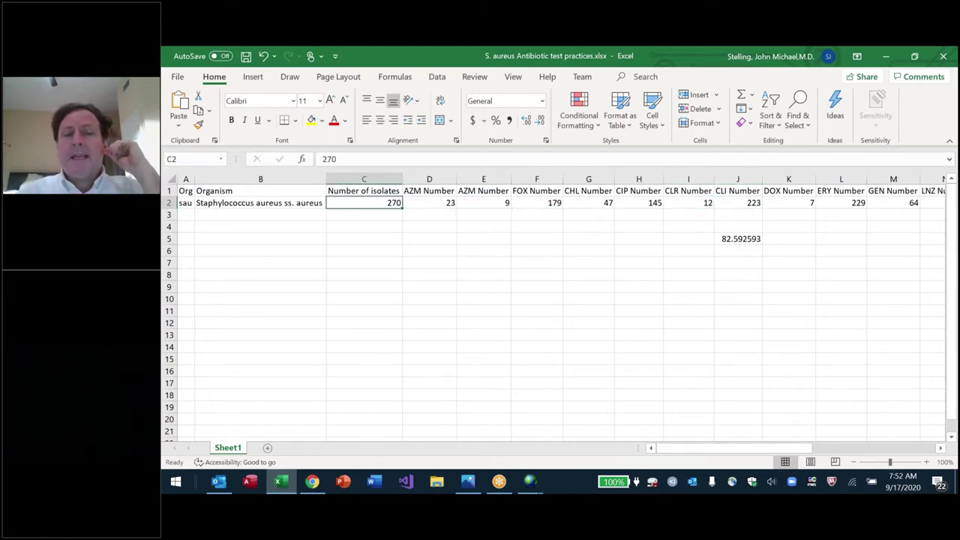
key("Down")
key("Down")
key("Down")
type("=")
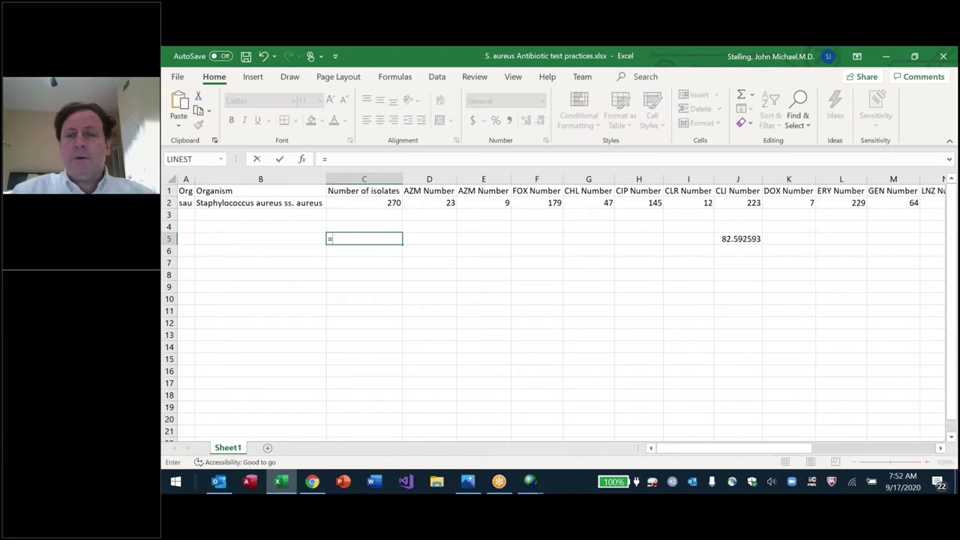
type("270-223")
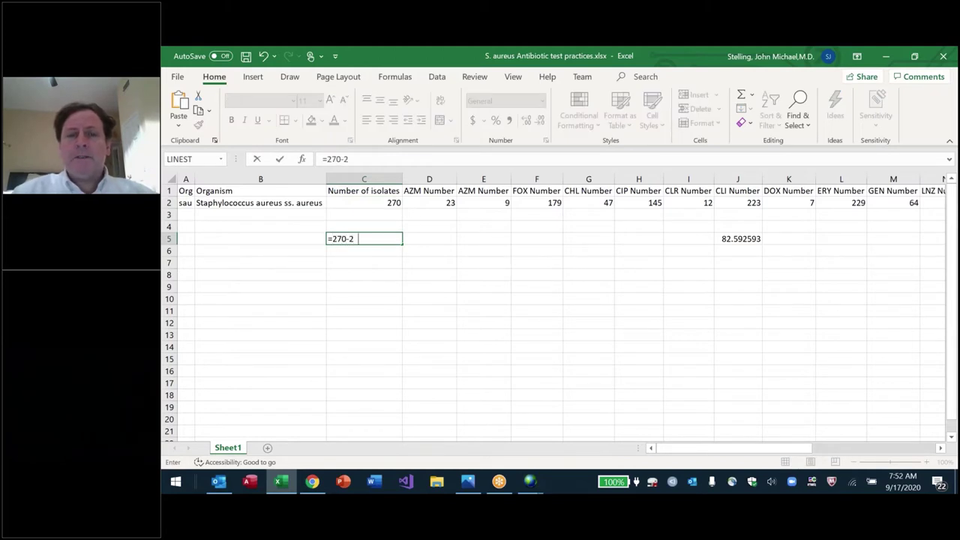
key("Return")
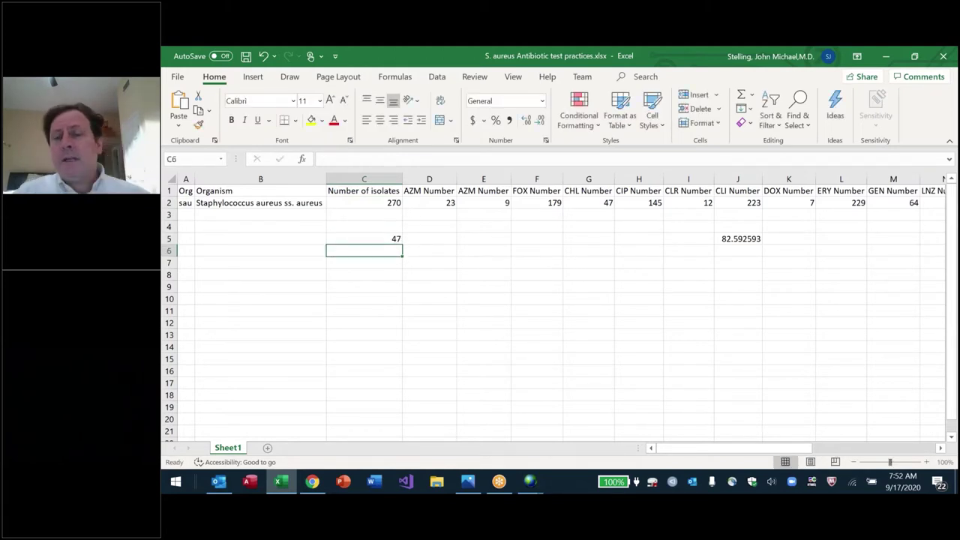
type("=")
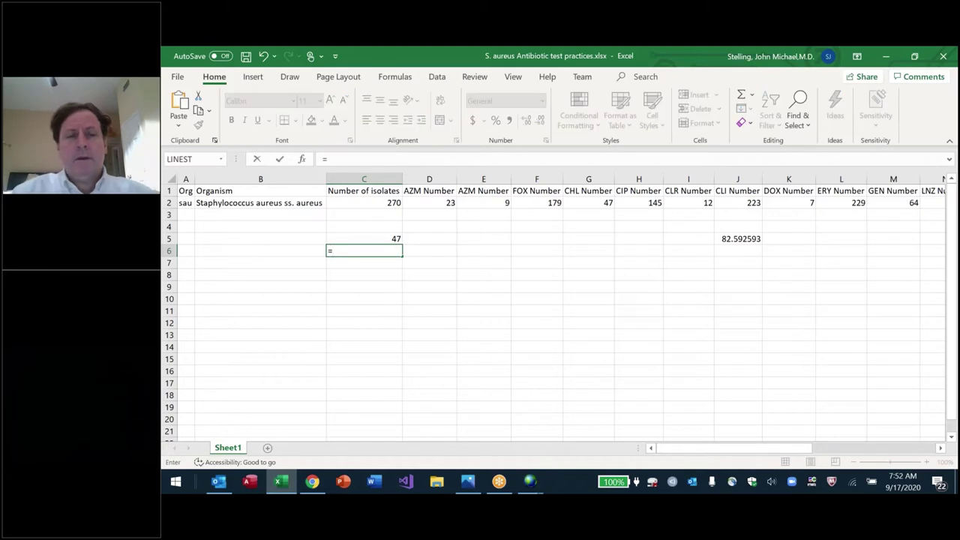
type("47/270*10")
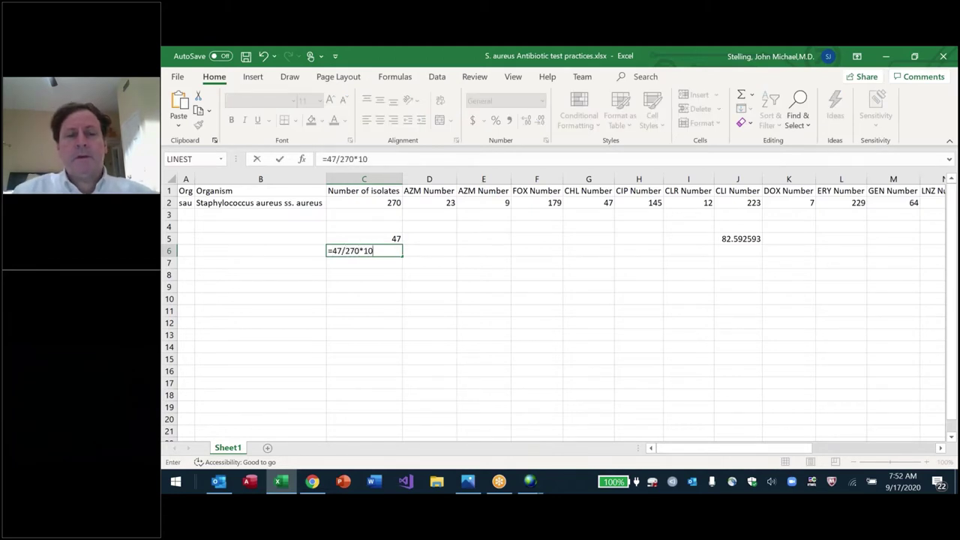
type("0")
key("Return")
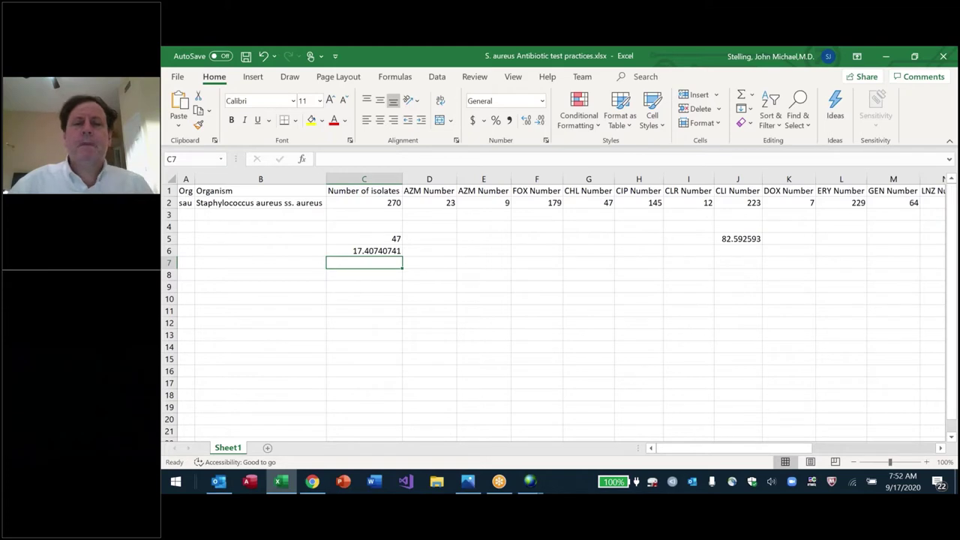
Step: Calculate the AZM percentage in E3 as =9/270*100, giving 3.333333333
key("Up")
key("Up")
key("Up")
key("Up")
key("Right")
key("Right")
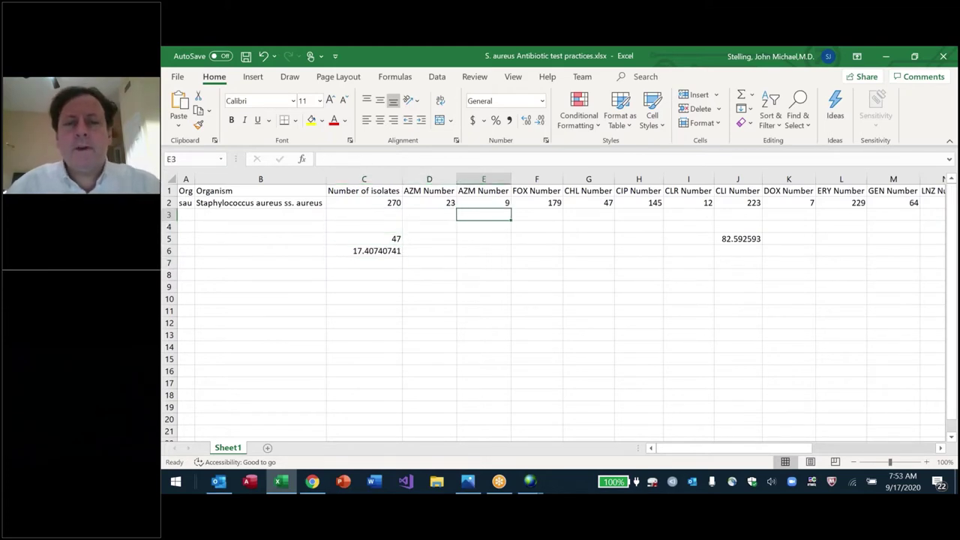
type("=")
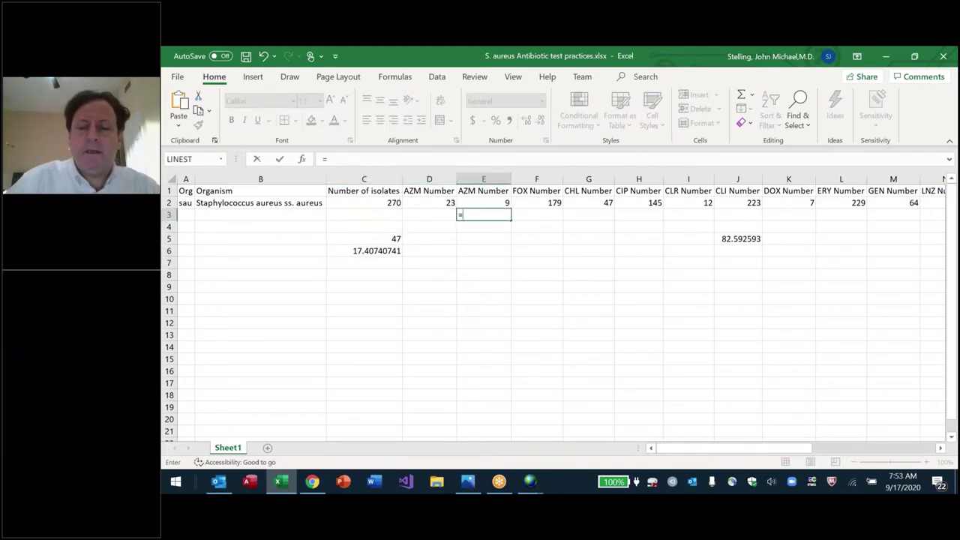
type("9/270")
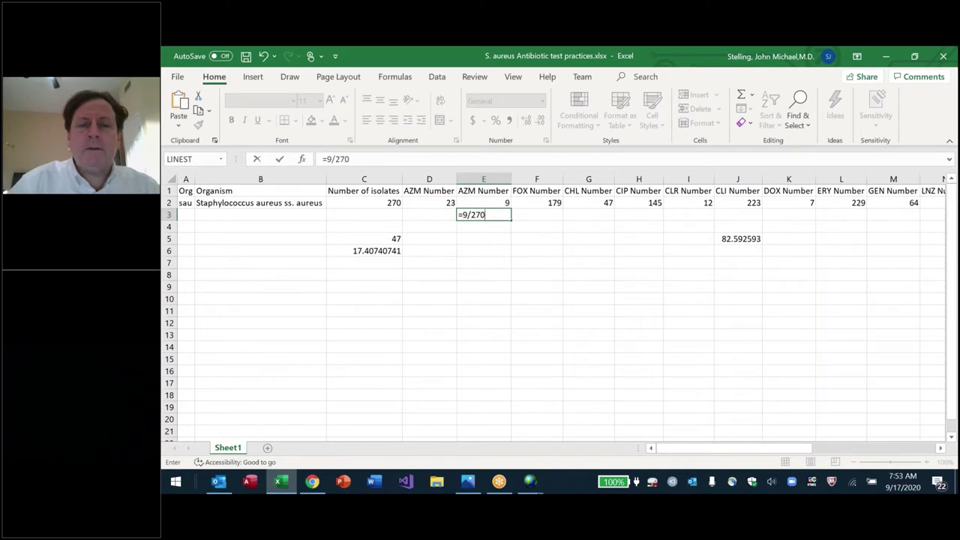
key("Return")
left_click(483, 215)
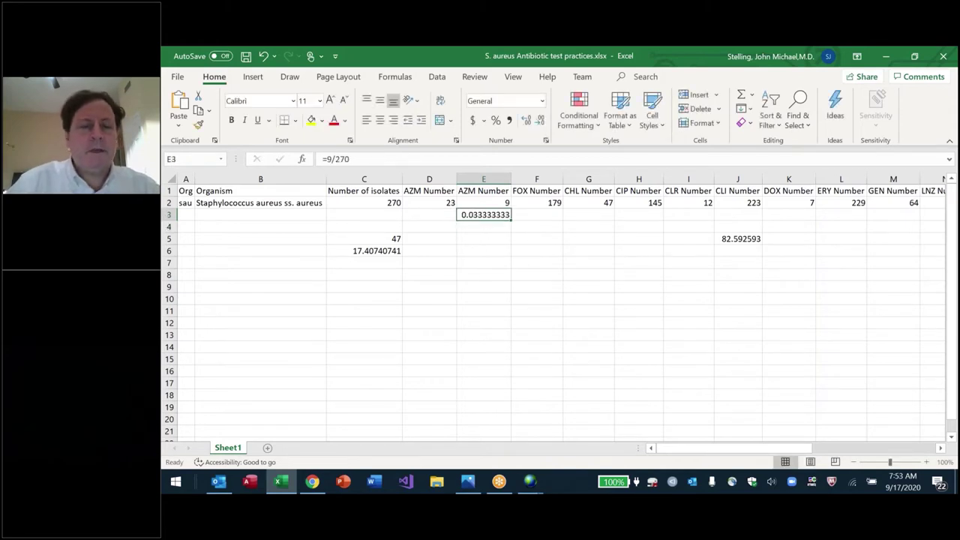
key("F2")
type("*100")
key("Return")
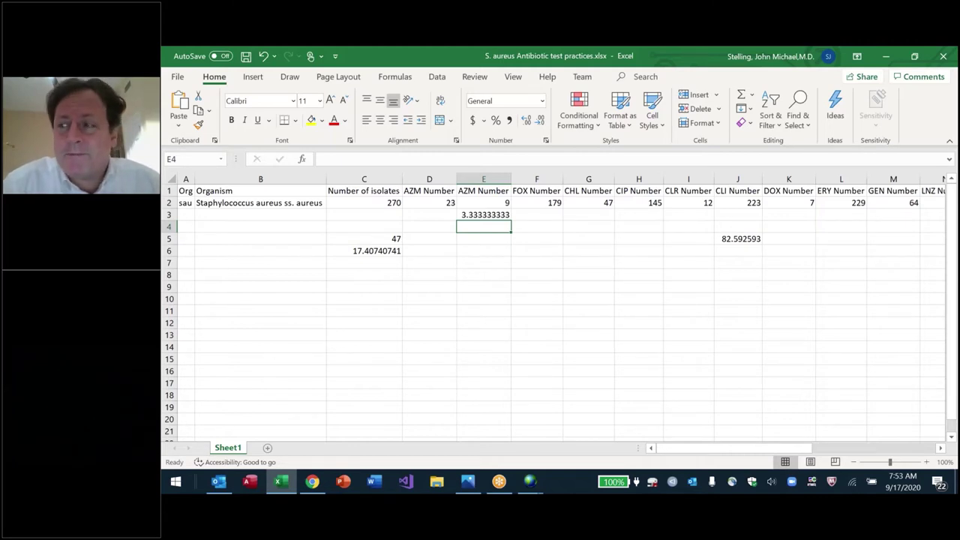
Step: Locate the ERY count 229 and copy the CLI percentage formula from J5
left_click(484, 214)
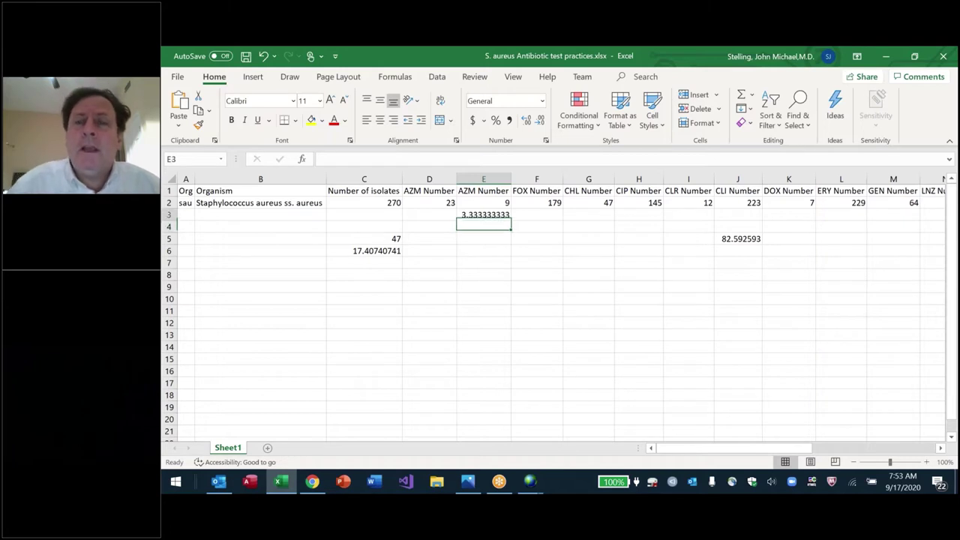
left_click(484, 191)
left_click(588, 190)
left_click(638, 190)
left_click(688, 191)
left_click(738, 190)
left_click(788, 191)
left_click(841, 191)
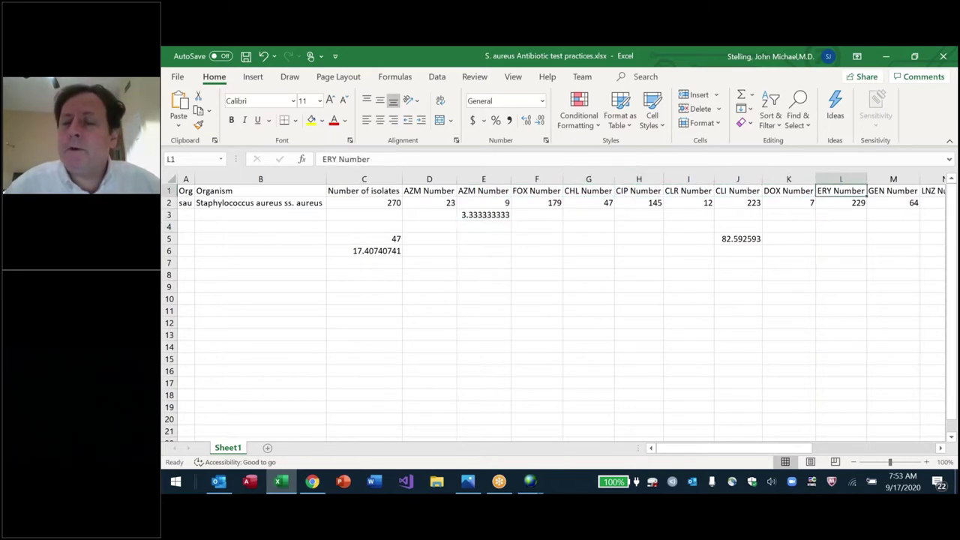
left_click(841, 203)
left_click(840, 238)
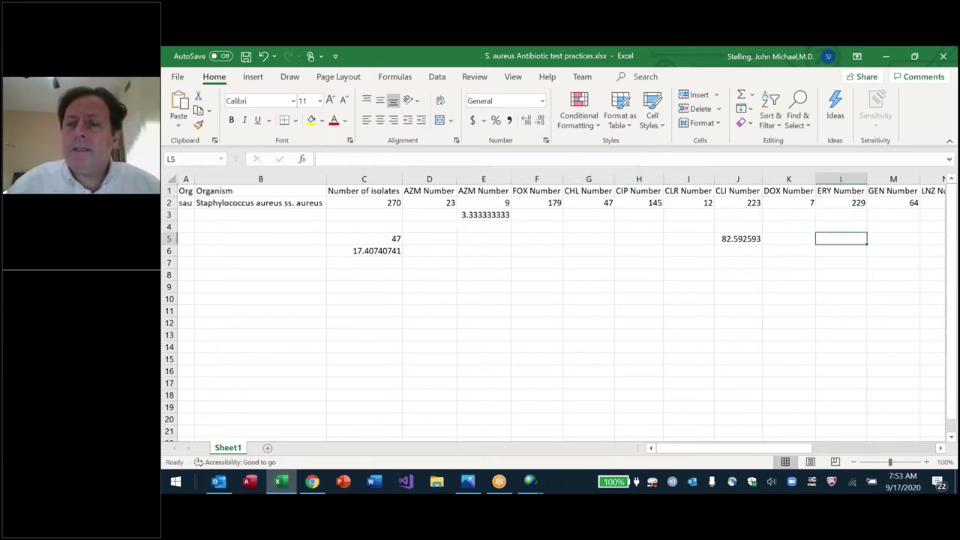
left_click(788, 238)
left_click(738, 238)
key("ctrl+c")
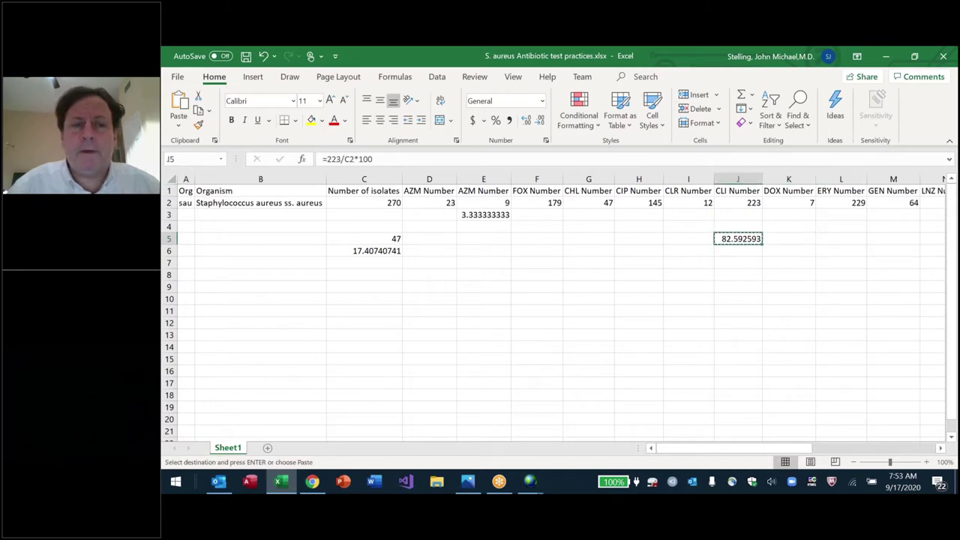
Step: Enter =229/270 in L5 for erythromycin
left_click(789, 239)
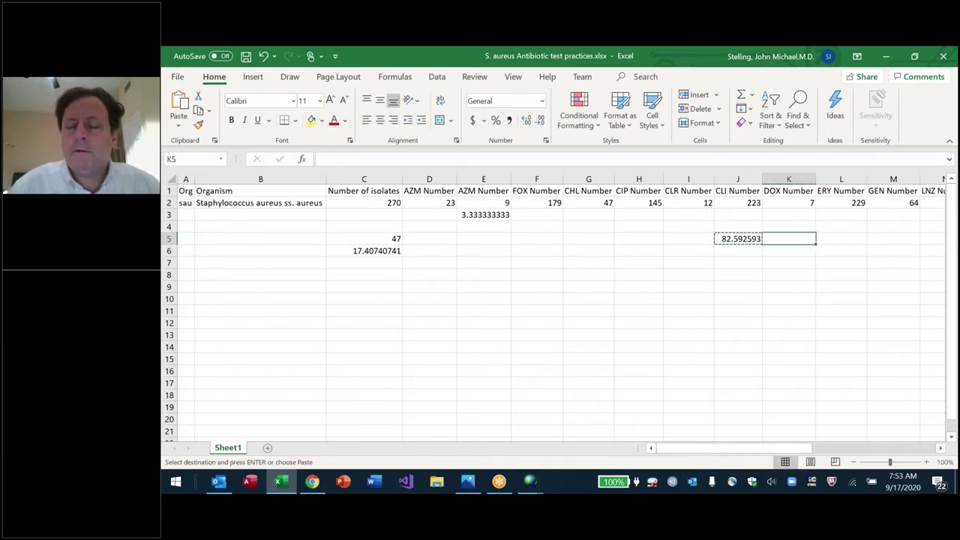
type("=")
key("Escape")
left_click(841, 238)
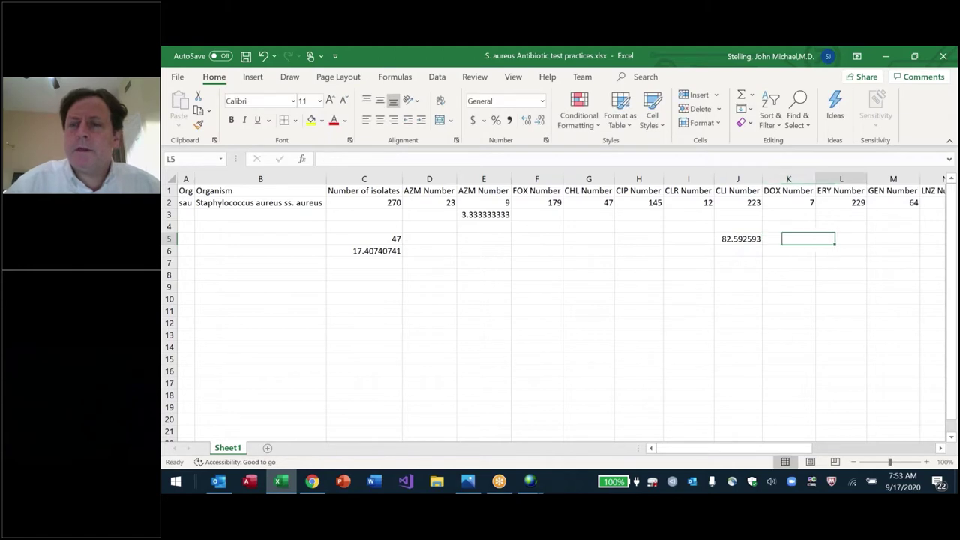
type("=322")
key("BackSpace")
key("BackSpace")
key("BackSpace")
type("229/270")
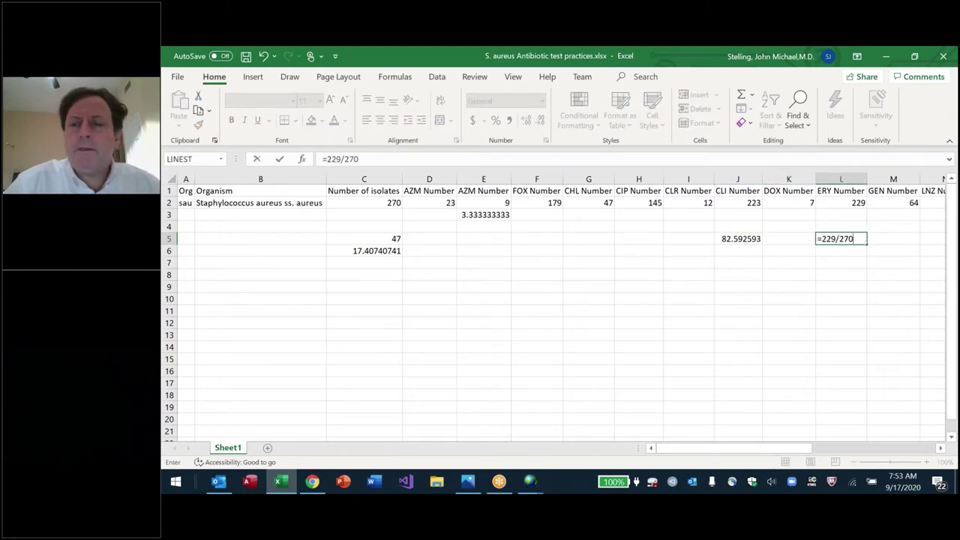
key("Return")
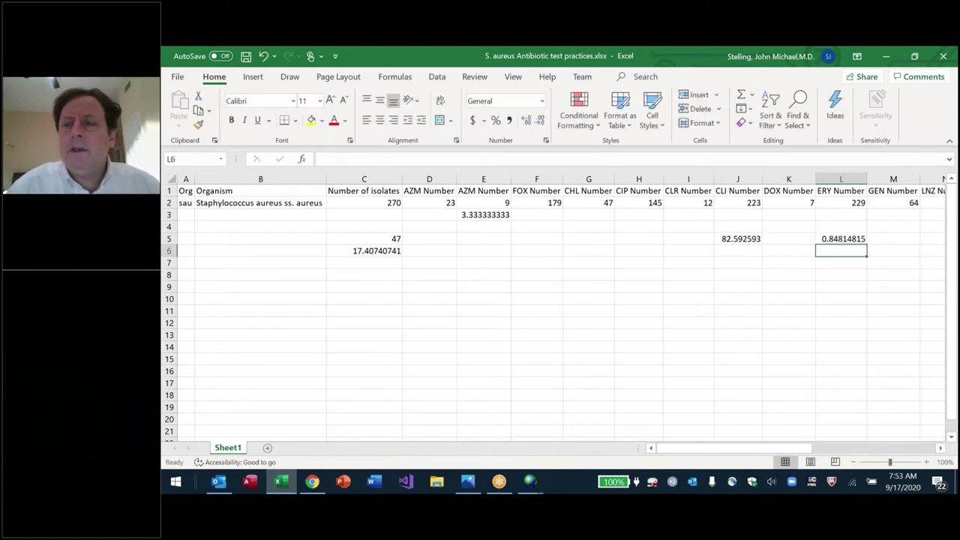
Step: Compare with the CLI formula and scale L5 to =229/270*100, showing 84.8148148
key("Up")
key("Left")
key("Left")
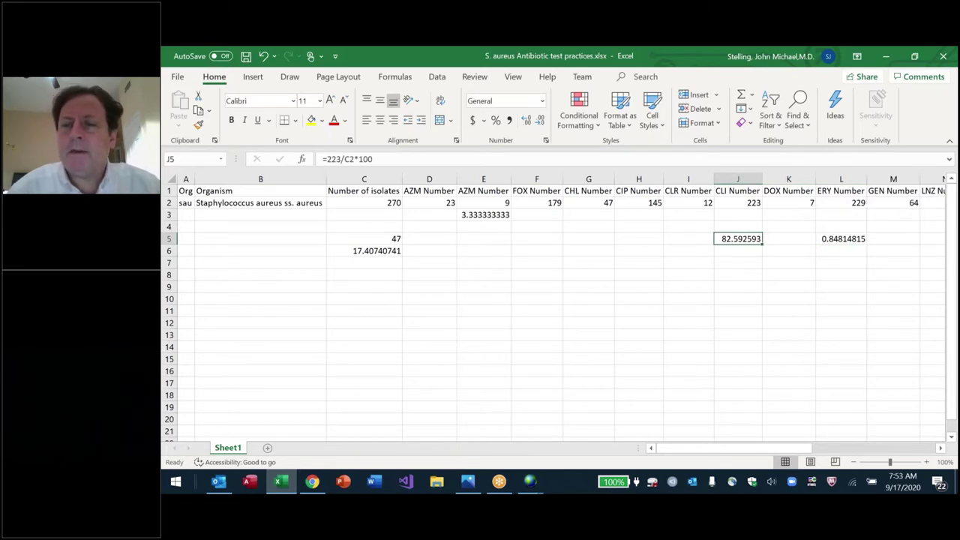
key("Right")
key("Right")
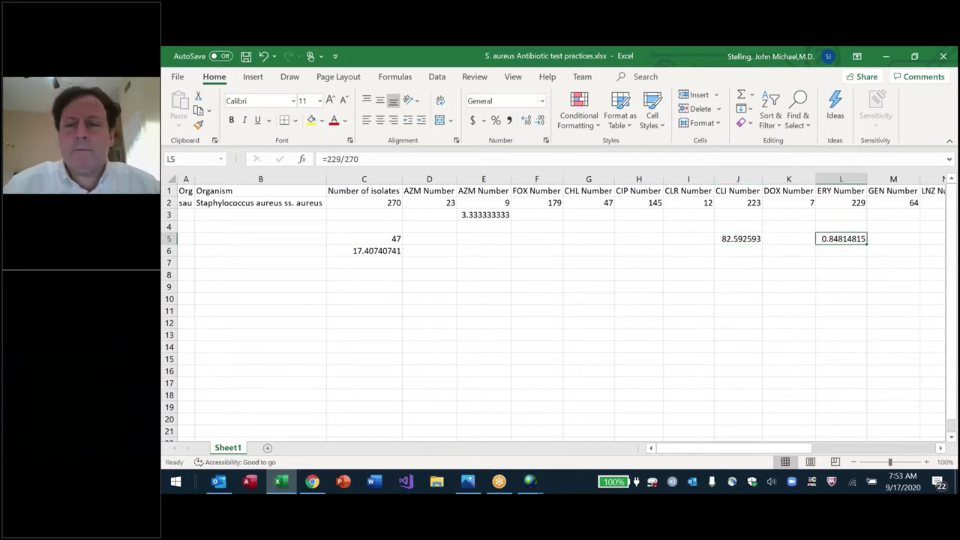
key("F2")
type("*100")
key("Return")
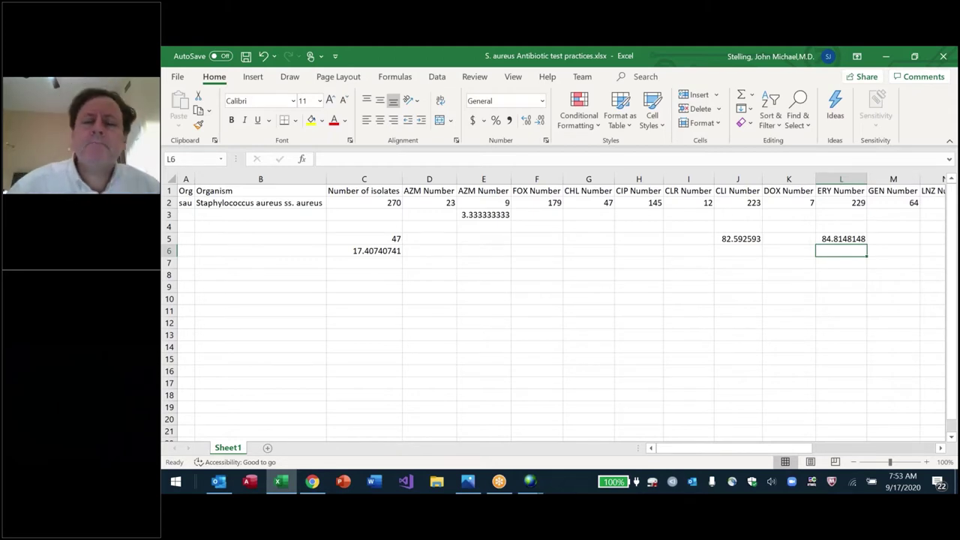
Step: Review the ERY count 229 and the other row 2 counts
left_click(841, 238)
left_click(841, 202)
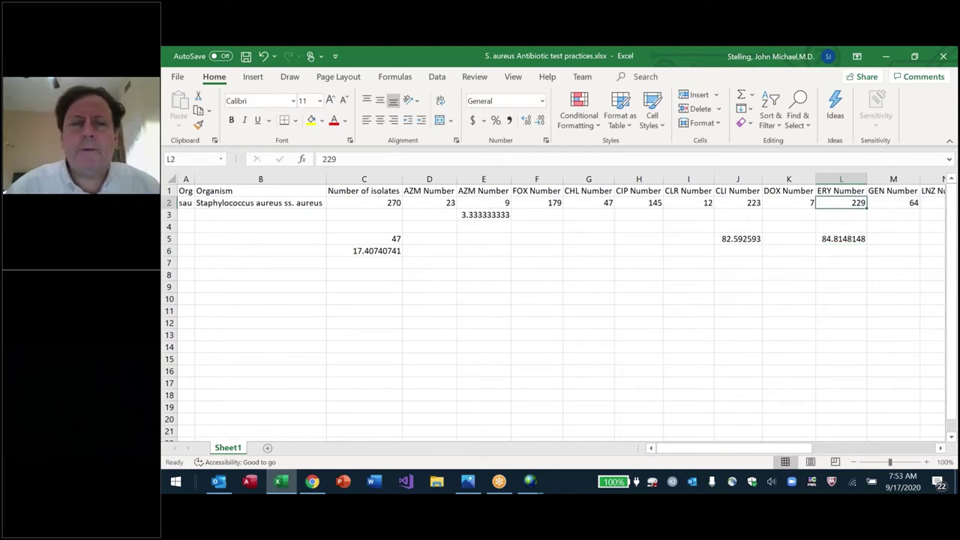
key("Left")
key("Left")
key("Left")
key("Left")
key("Left")
key("Left")
key("Left")
key("Left")
key("Left")
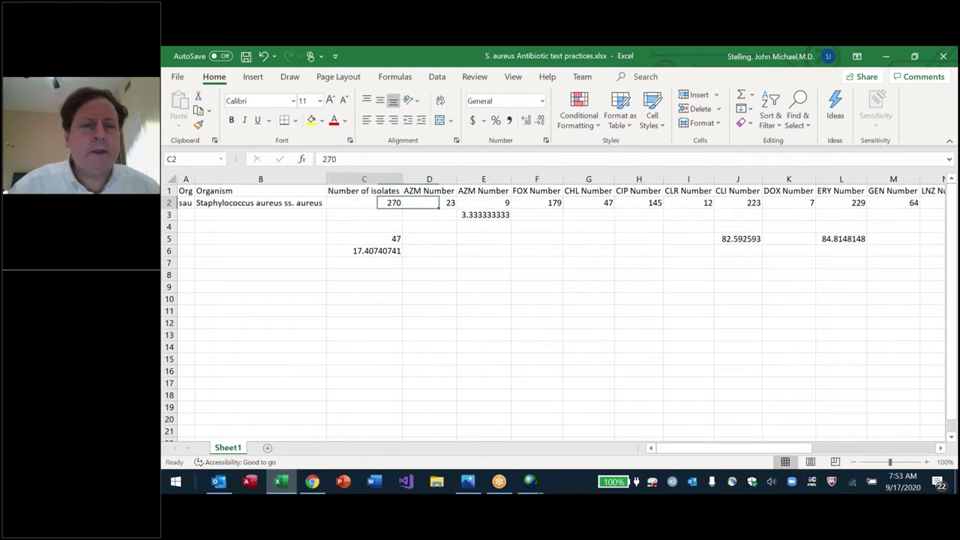
key("Left")
key("Left")
key("Right")
key("Right")
key("Right")
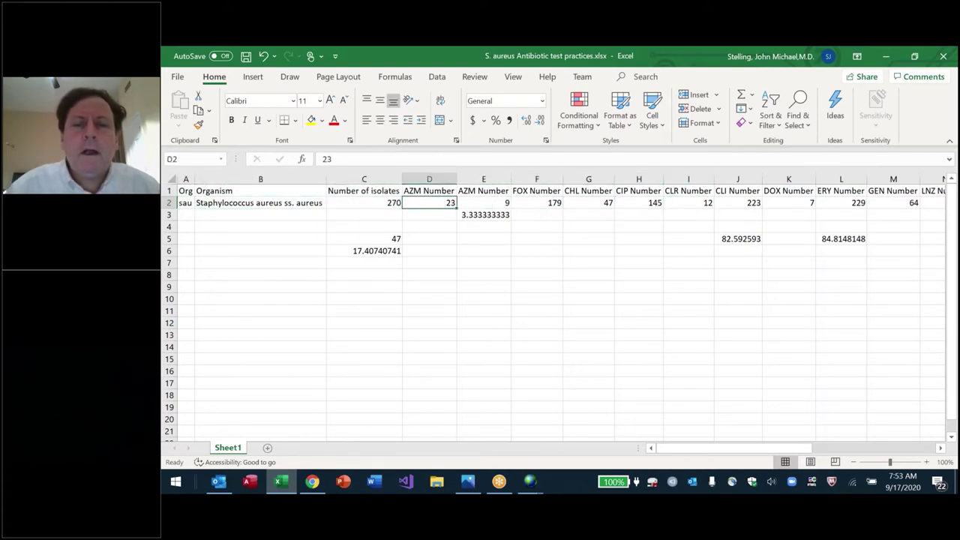
key("Down")
Step: Clear the trial calculations in C3:M6 and save the workbook
key("Left")
key("shift+Down")
key("shift+Down")
key("shift+Down")
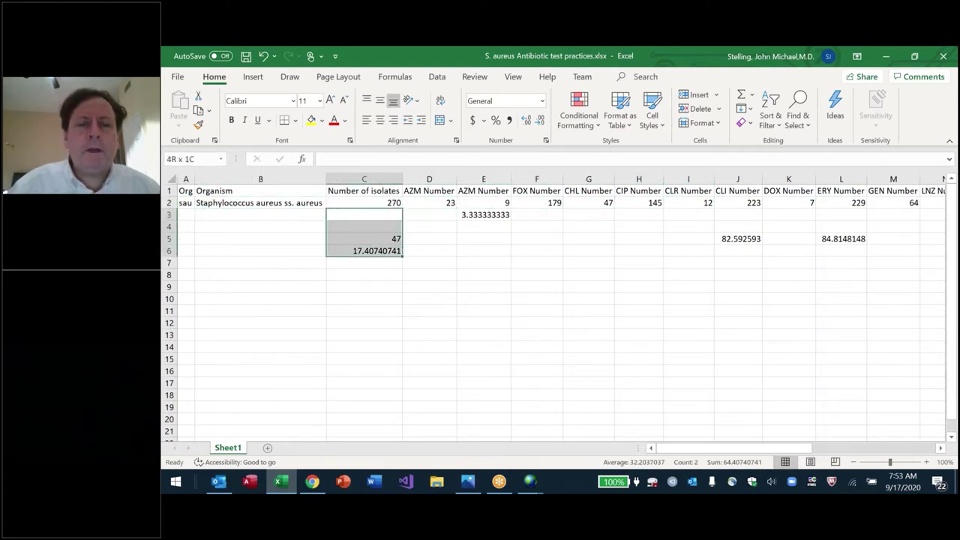
key("shift+Right")
key("shift+Right")
key("ctrl+shift+Right")
key("Delete")
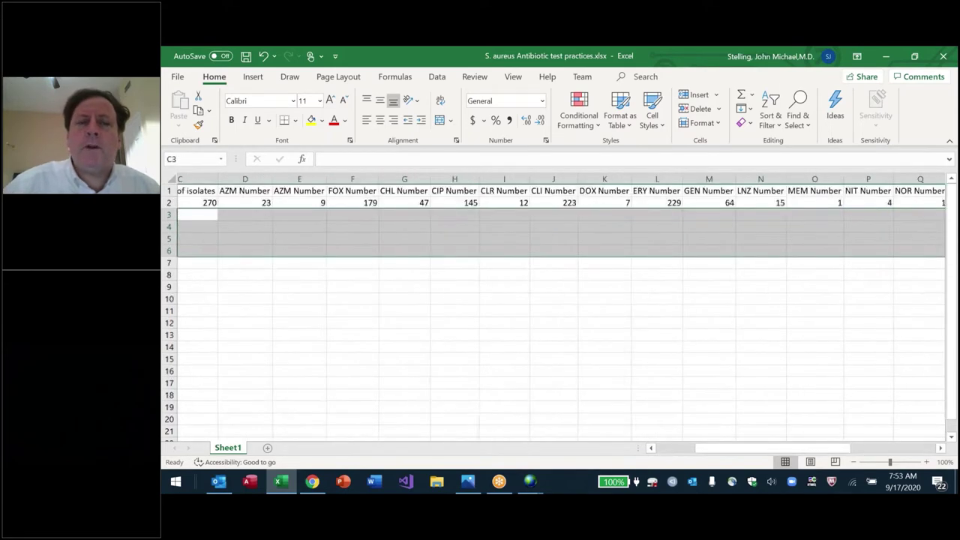
key("Home")
key("ctrl+Home")
key("ctrl+s")
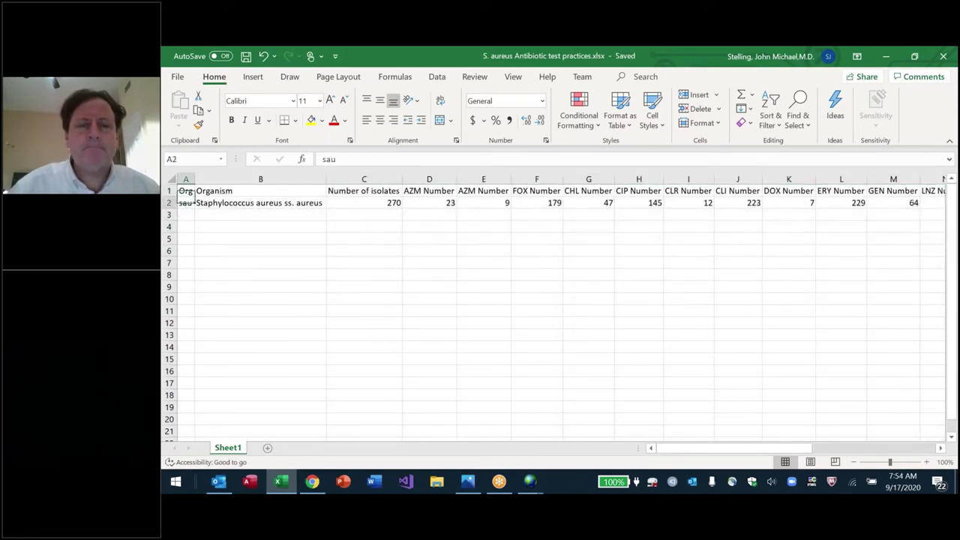
Step: Open Find and Replace with 'Number' entered as the text to find
key("Down")
key("Down")
key("Down")
key("Up")
key("Up")
key("Right")
key("Down")
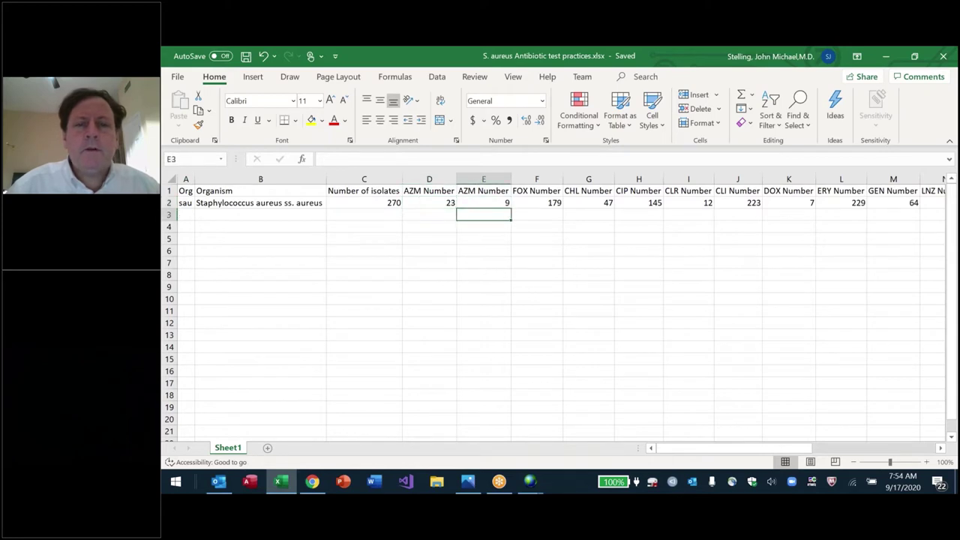
key("Left")
scroll(553, 306, "up", 5)
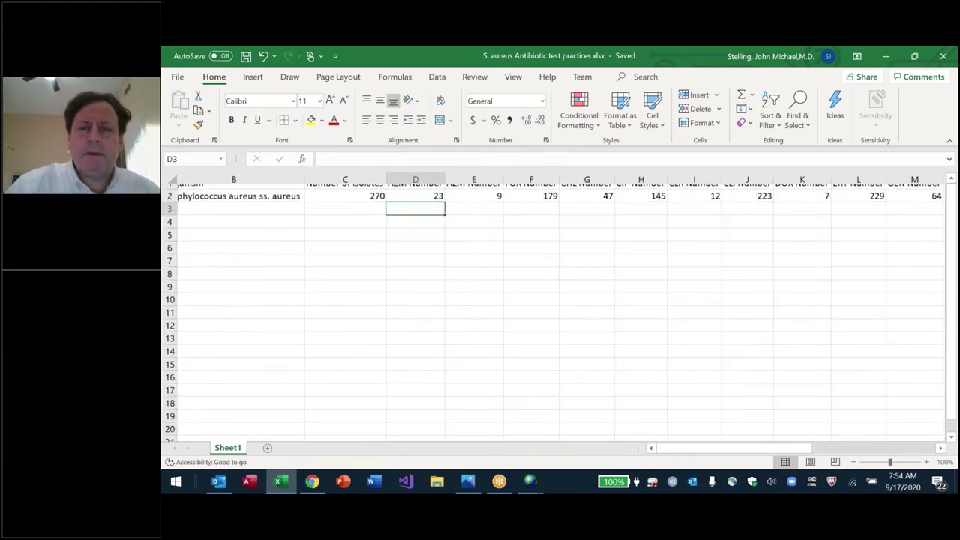
key("ctrl+Home")
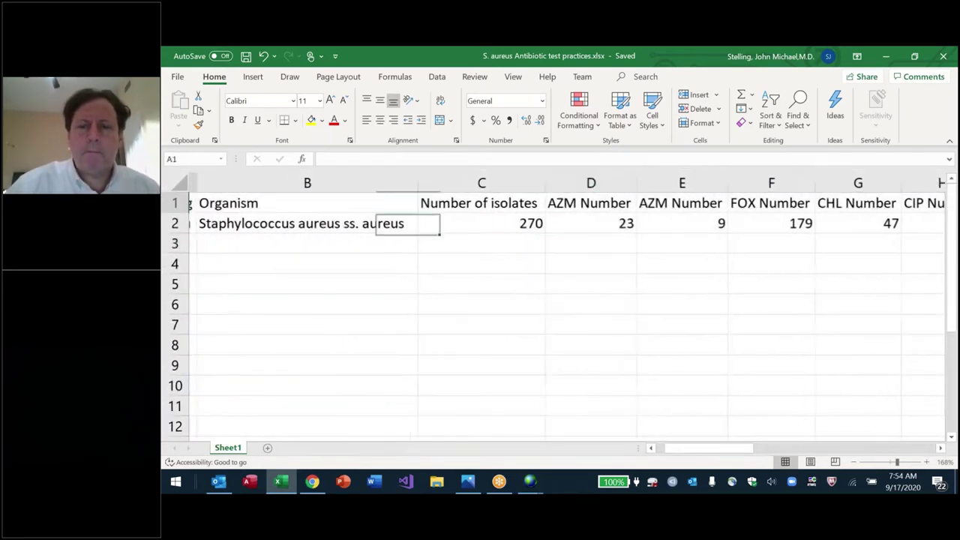
key("Right")
key("Right")
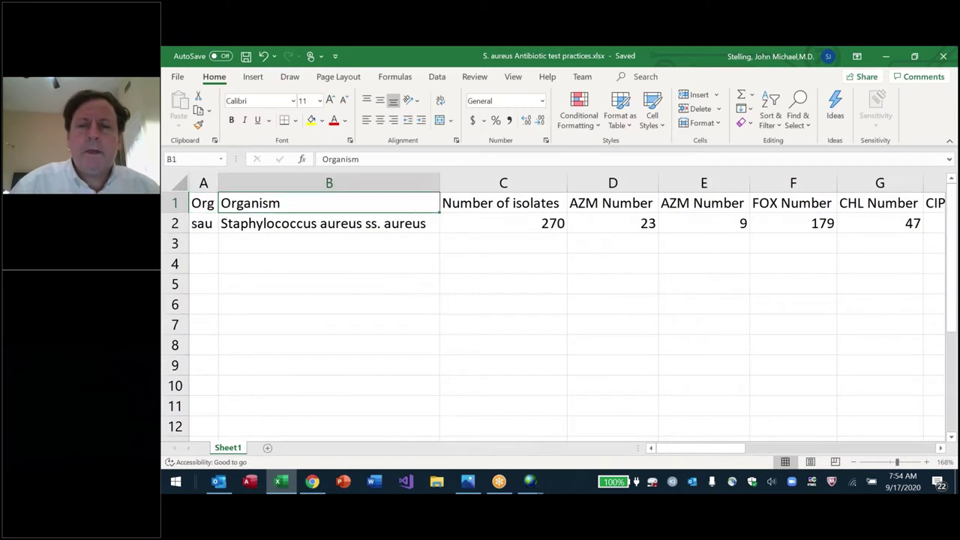
key("Down")
key("Down")
key("Down")
key("Down")
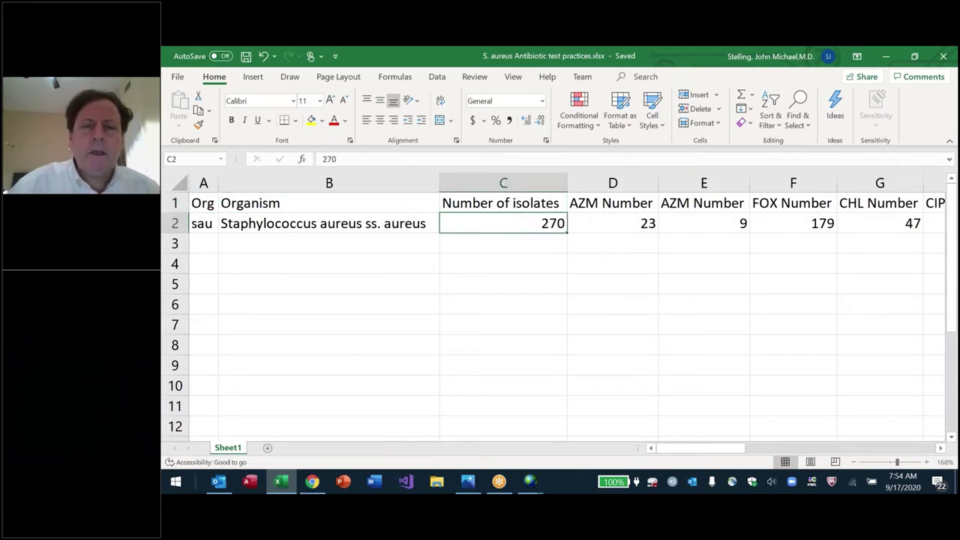
key("ctrl+h")
type("Number")
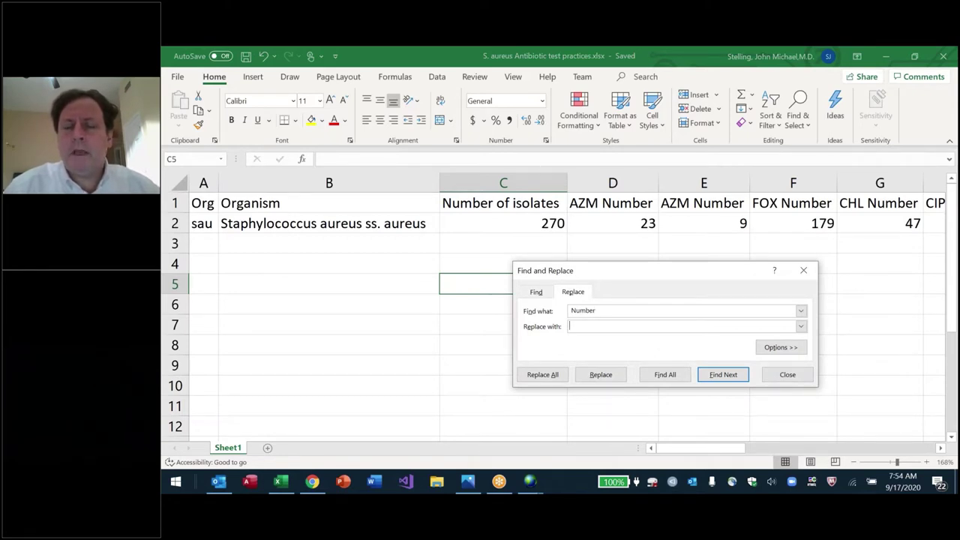
Step: Remove the word 'Number' from every antibiotic header with Replace All
key("alt+a")
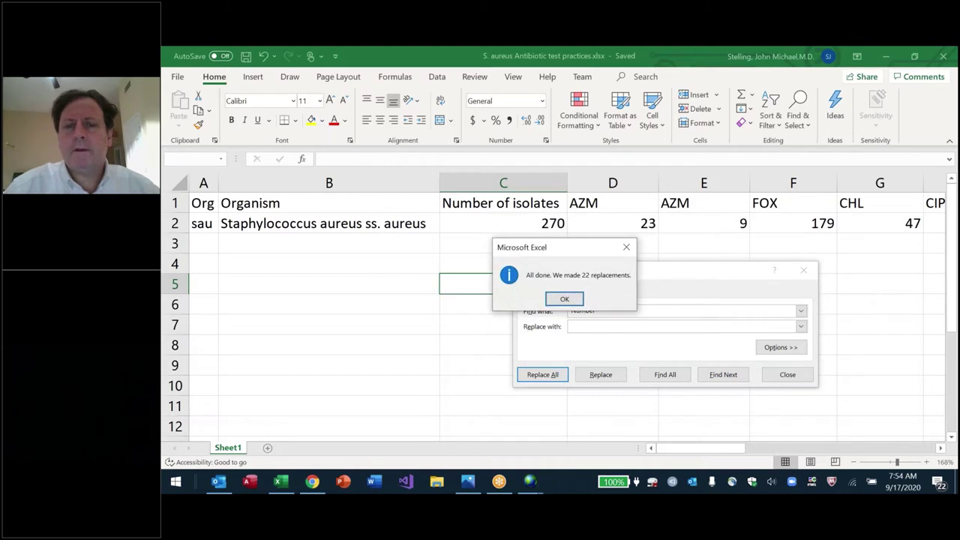
key("Return")
key("Escape")
key("Up")
key("Up")
key("Up")
key("Up")
key("Right")
key("Down")
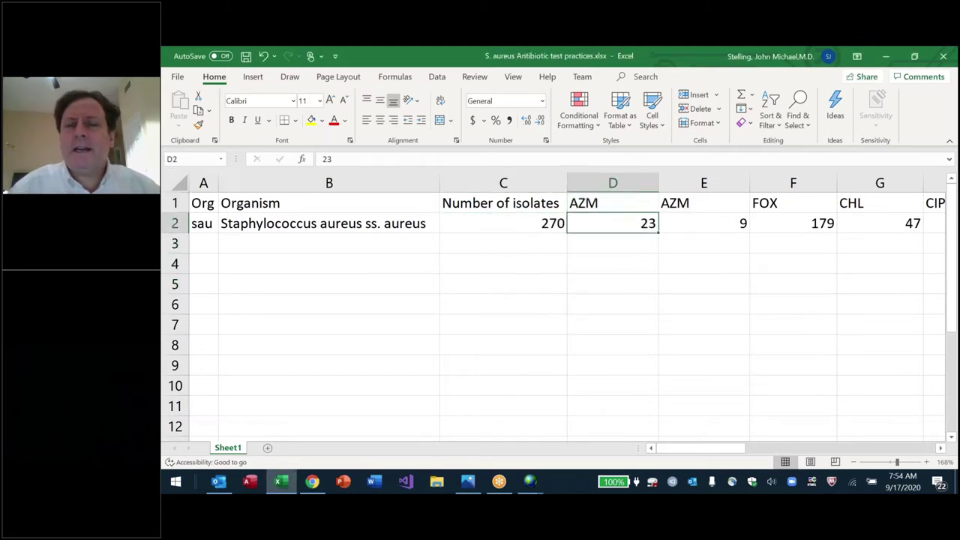
key("Up")
Step: AutoFit columns A–Y to their contents and save the workbook
key("ctrl+Home")
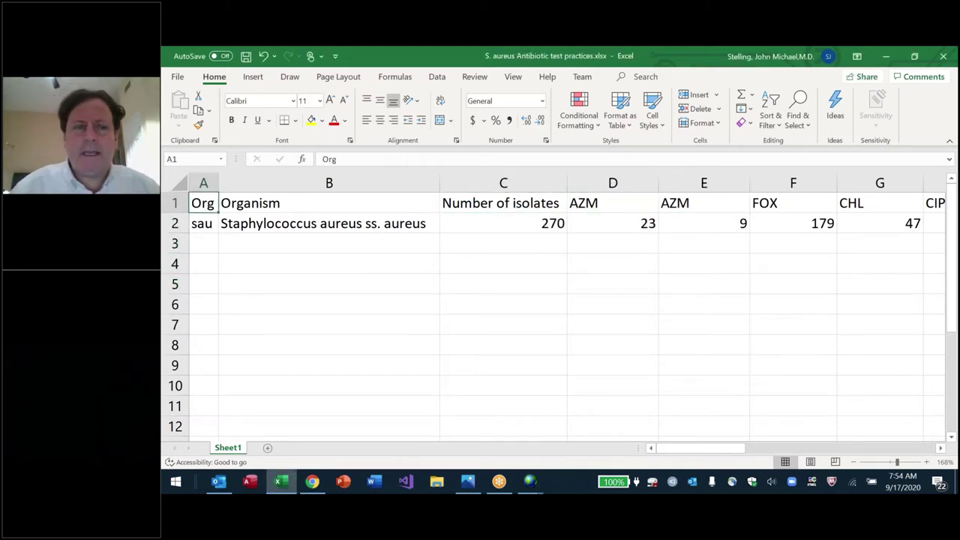
key("ctrl+shift+End")
key("alt+h")
key("o")
key("i")
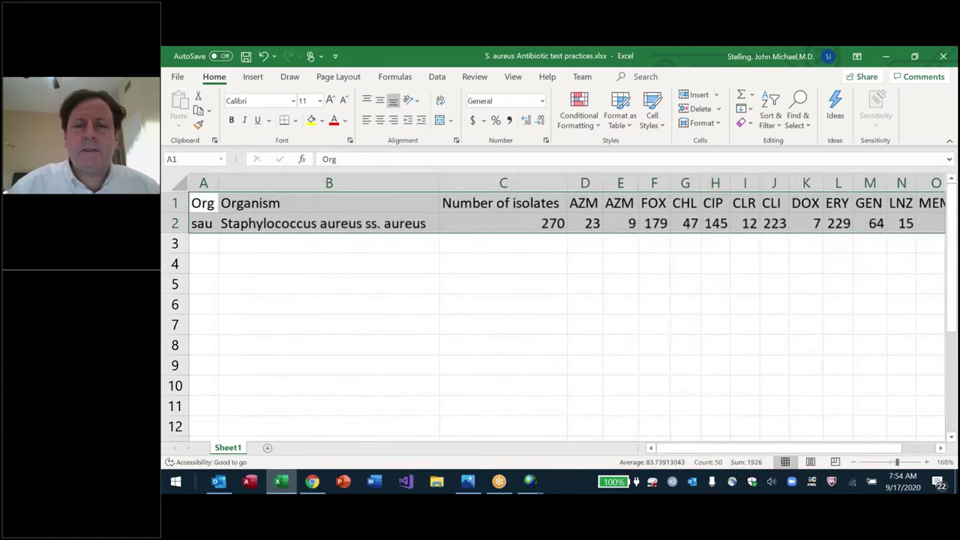
key("Right")
key("Right")
key("Right")
key("Right")
key("ctrl+s")
Step: Bold the CLI and ERY headers together with their counts
key("Down")
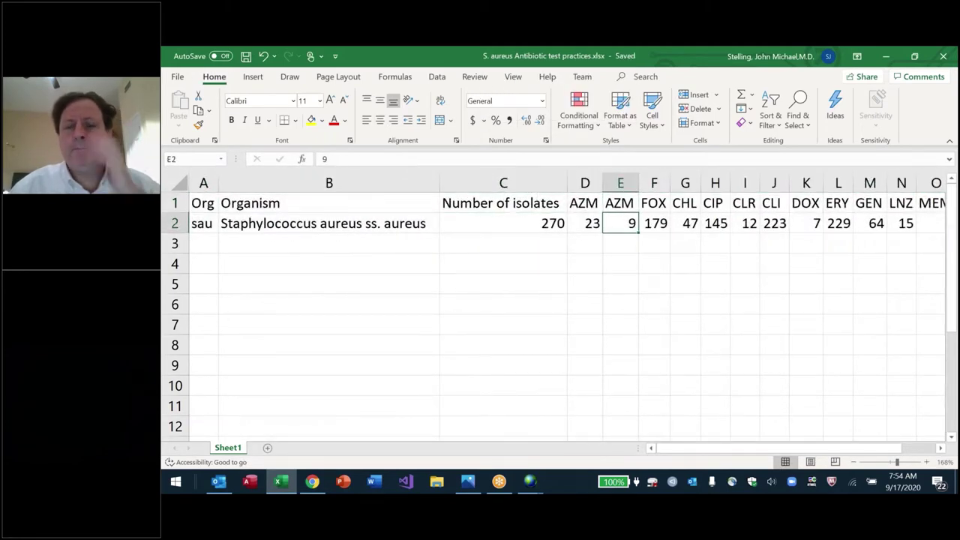
key("Left")
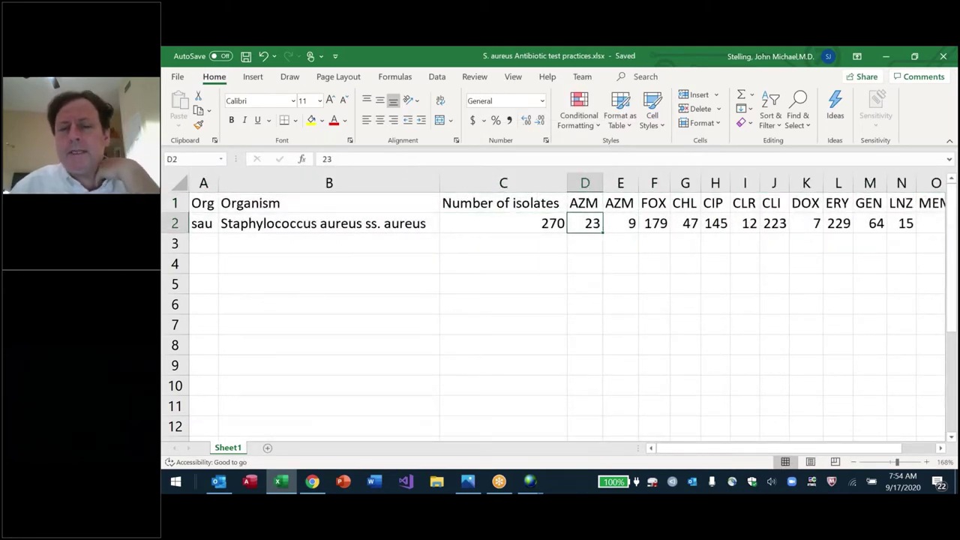
key("Right")
key("Right")
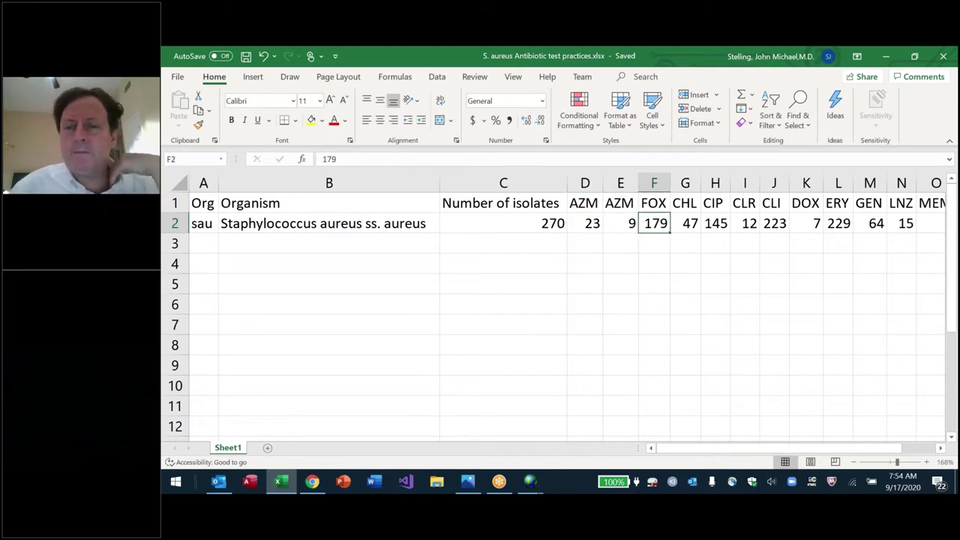
key("Right")
key("Right")
key("Right")
key("Right")
key("Up")
key("shift+Down")
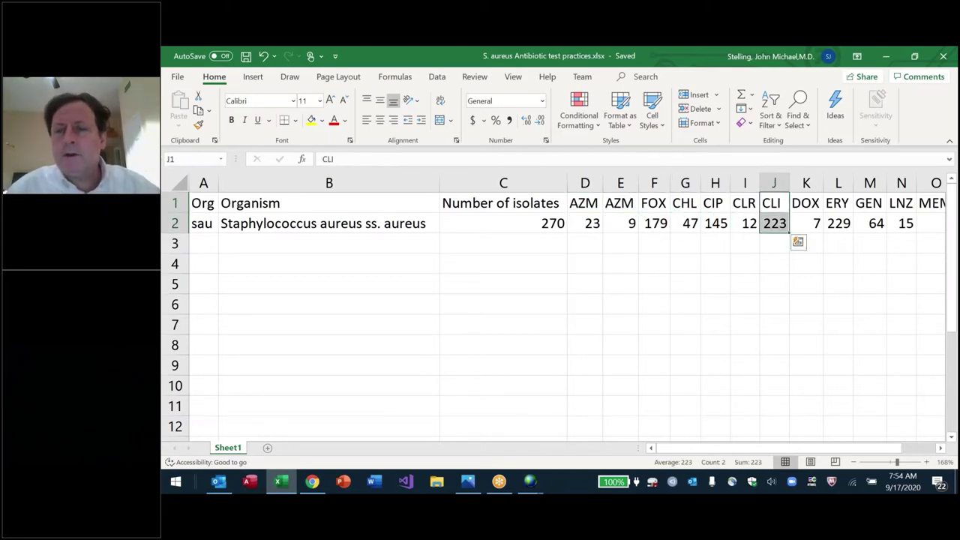
key("ctrl+b")
key("Right")
key("Right")
key("shift+Down")
key("ctrl+b")
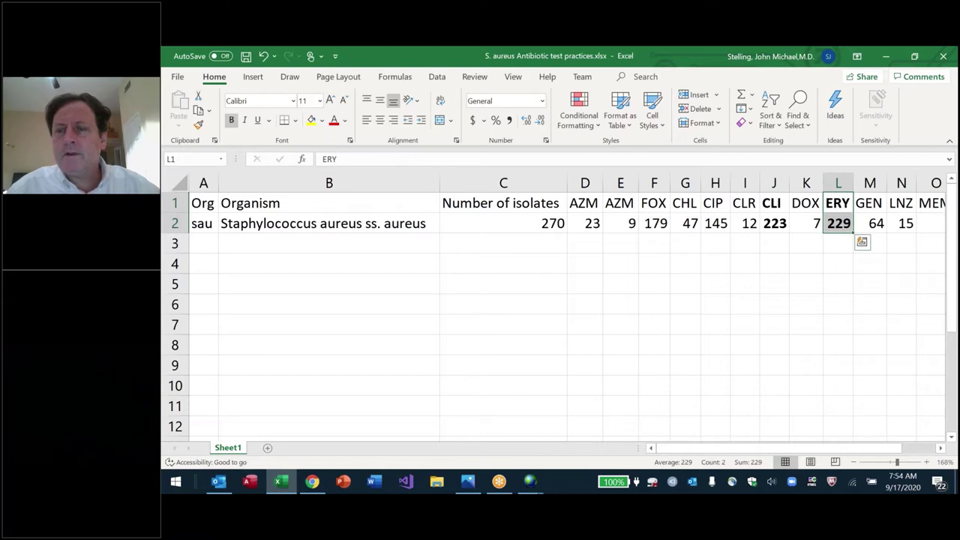
Step: Bold the FOX header and its count 179
key("Right")
key("Left")
key("Left")
key("Left")
key("Left")
key("Left")
key("Left")
key("Left")
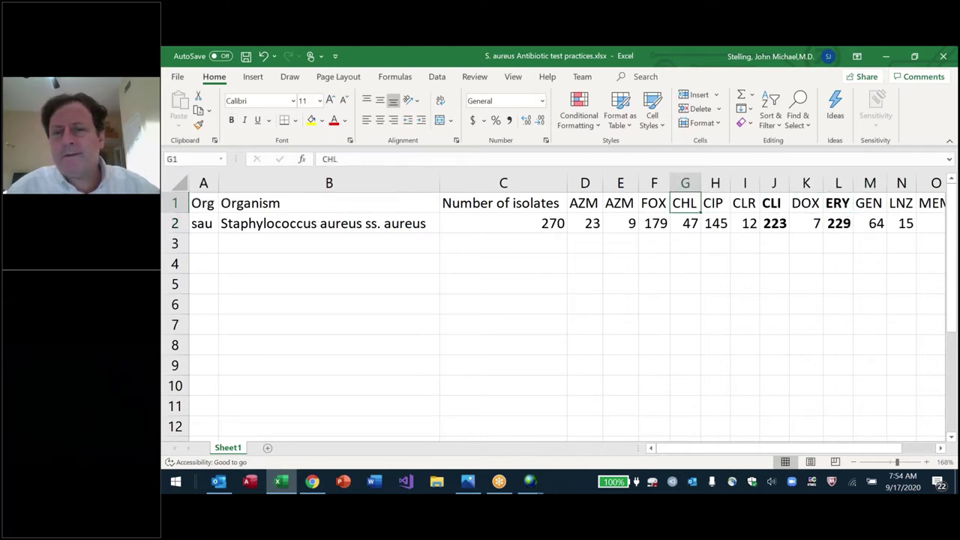
key("shift+Down")
key("ctrl+b")
key("Down")
key("Down")
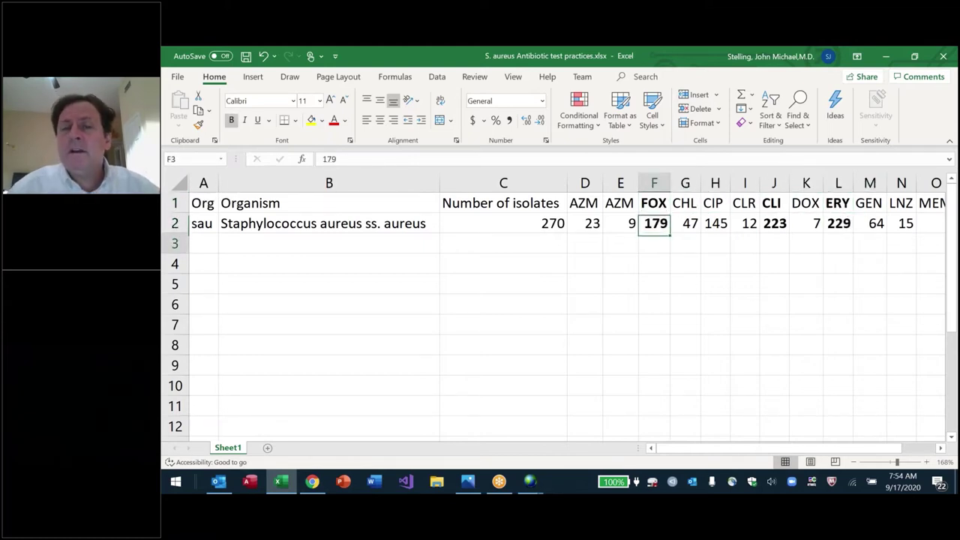
Step: Enter the trial formula =179/270*100 in F3 below the FOX count
type("=179/270")
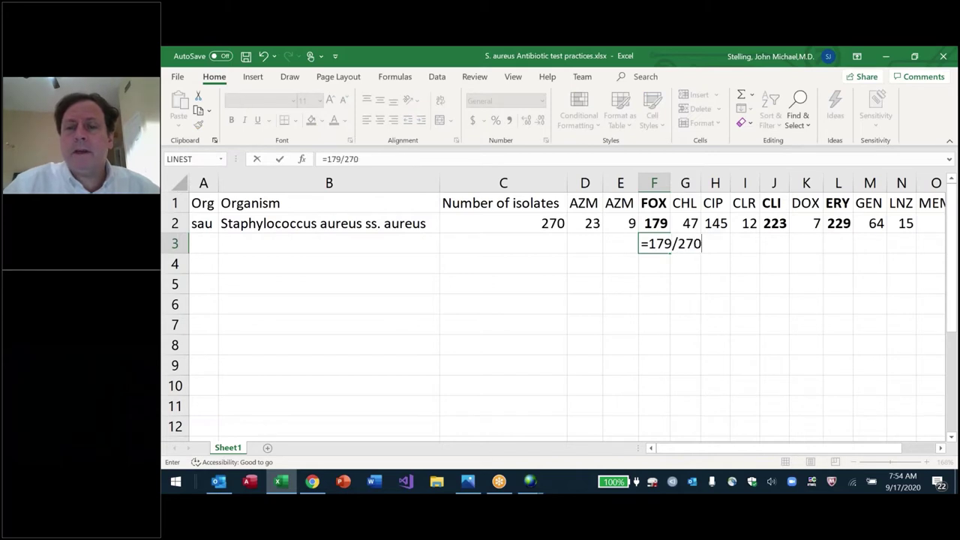
key("Return")
key("Up")
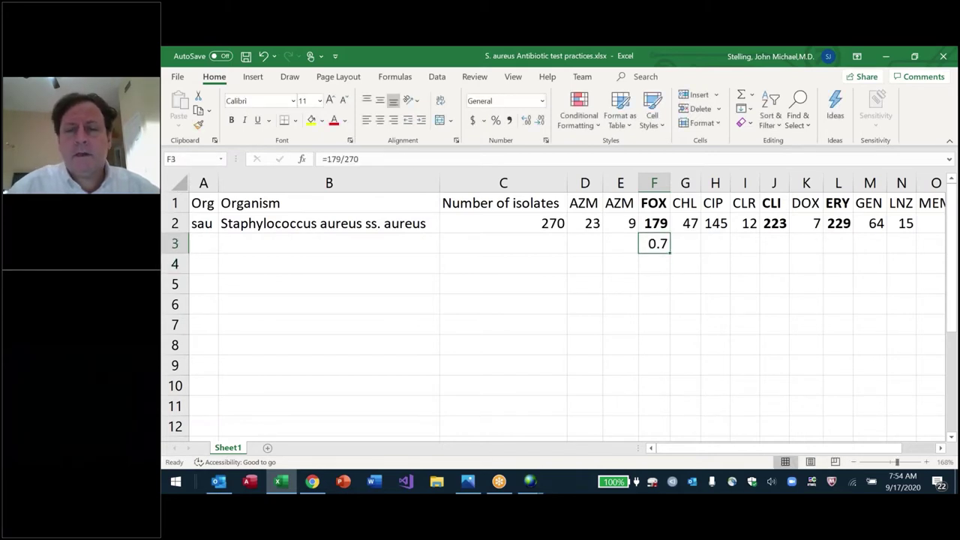
key("F2")
type("*100")
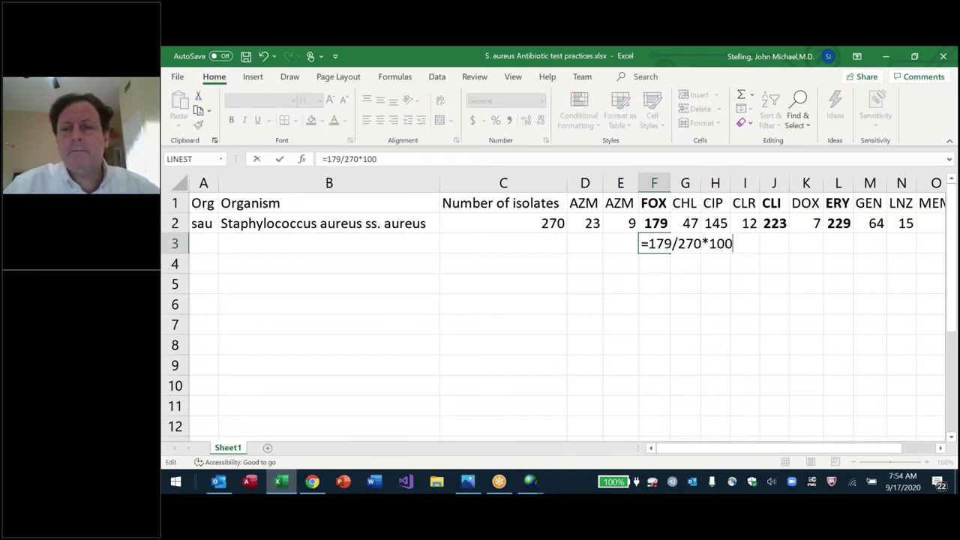
key("Return")
key("Up")
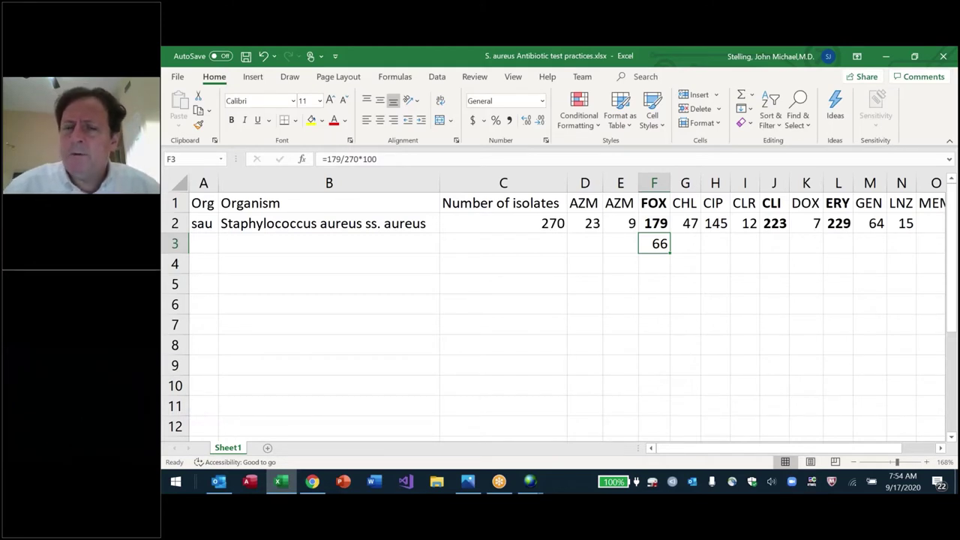
Step: Undo the FOX percentage and the bolding on FOX, CLI and ERY
key("ctrl+z")
key("ctrl+s")
key("ctrl+z")
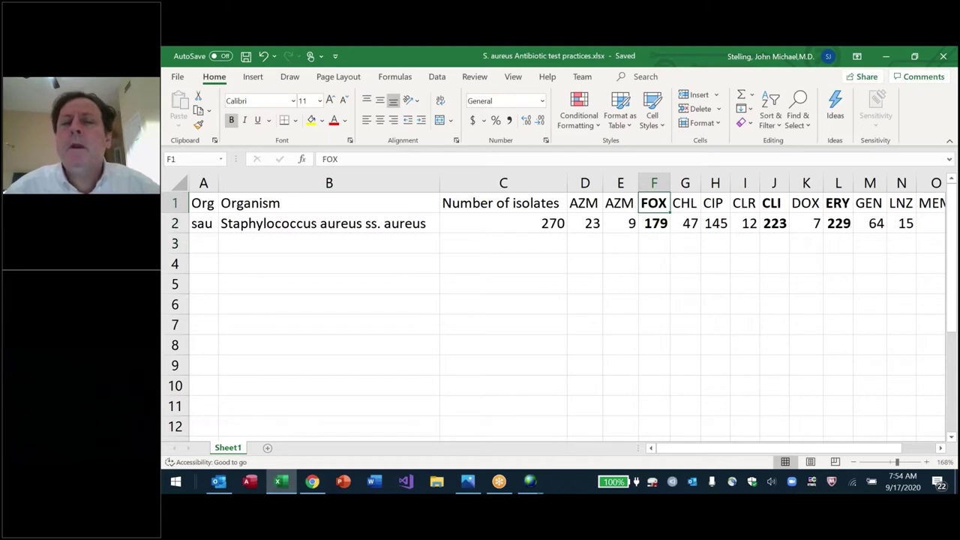
key("ctrl+z")
key("ctrl+z")
key("ctrl+z")
key("ctrl+z")
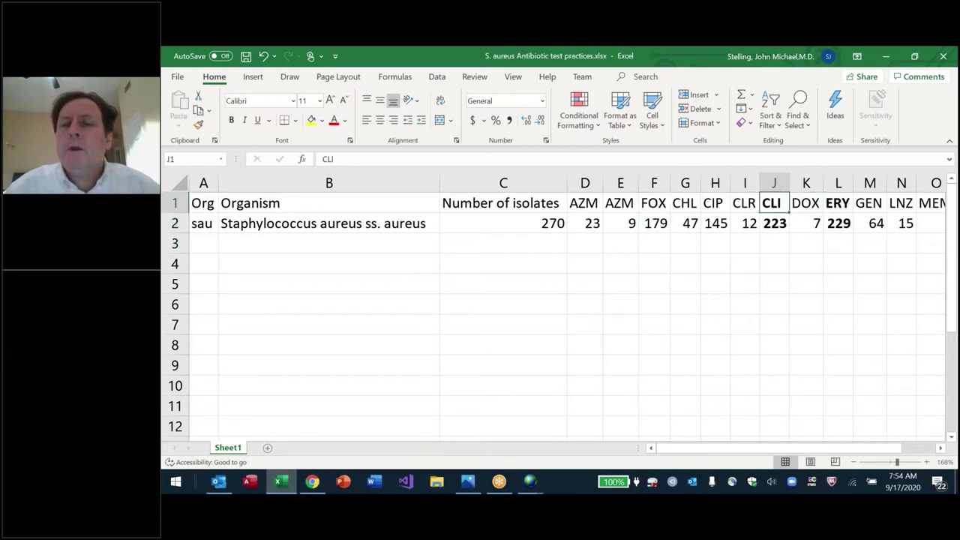
key("ctrl+z")
key("ctrl+z")
key("ctrl+z")
key("ctrl+z")
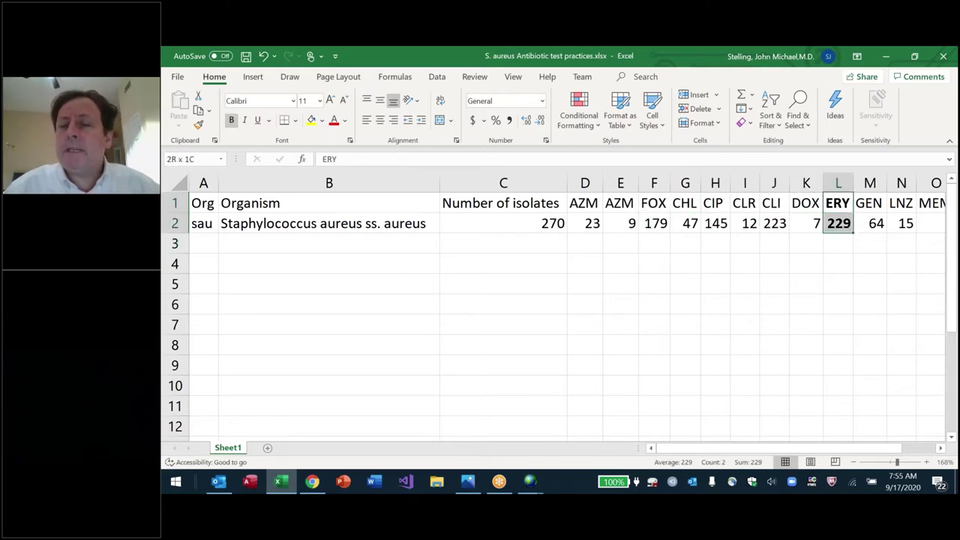
key("ctrl+z")
key("ctrl+z")
key("ctrl+z")
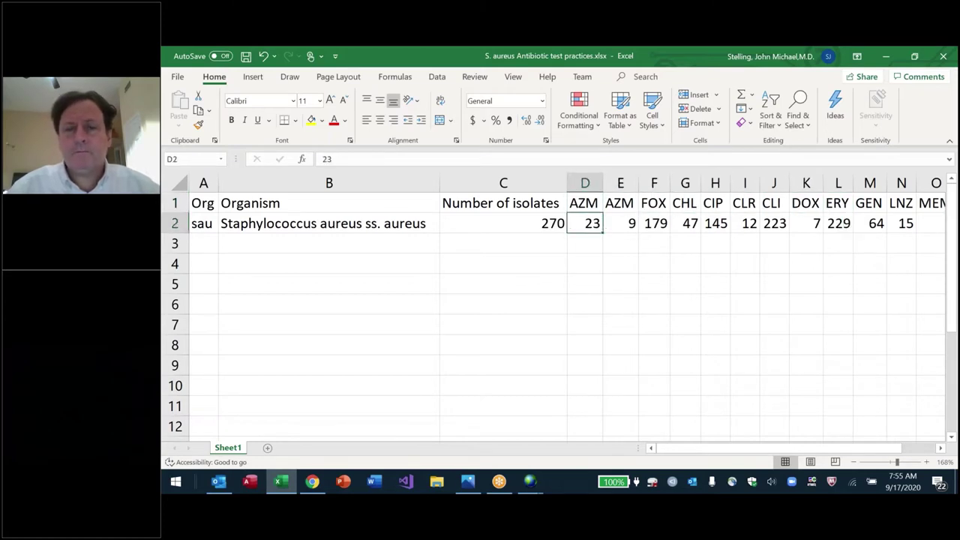
Step: Enter =D2/$C$2 in D3 for the AZM share of isolates
type("=")
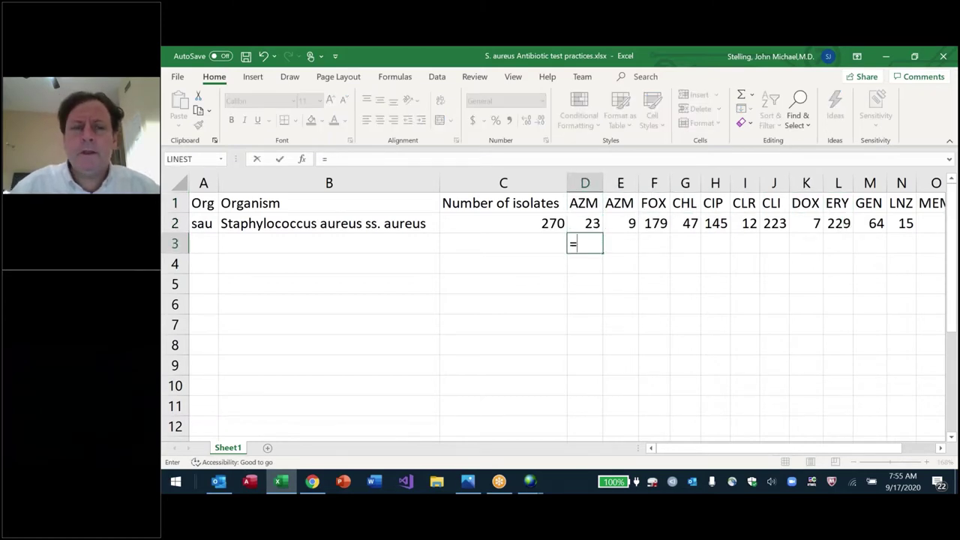
key("Up")
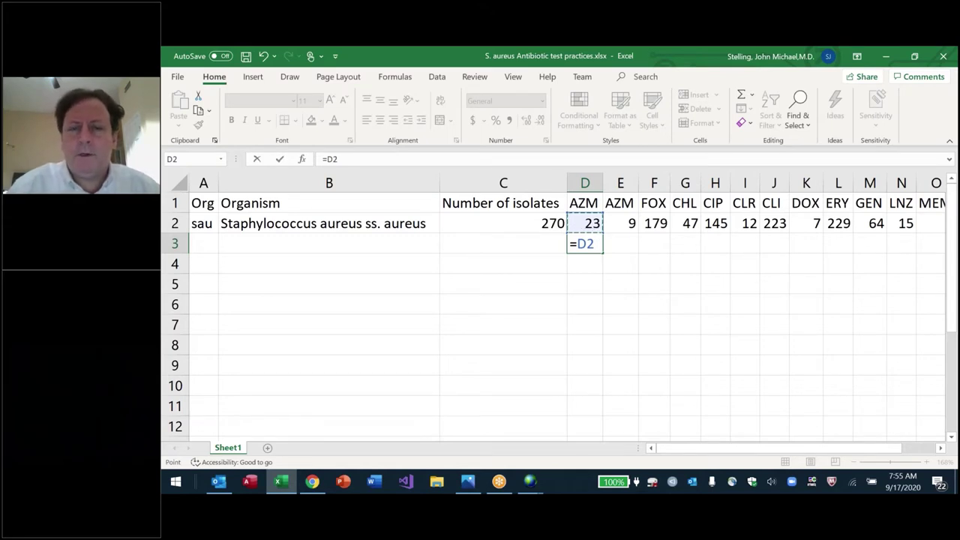
type("/")
key("Left")
key("Up")
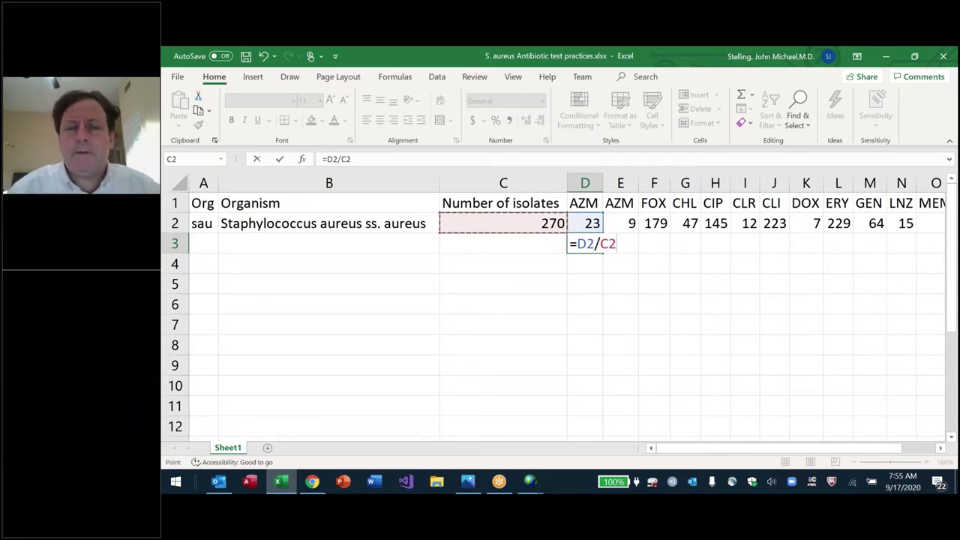
key("F4")
key("ctrl+Return")
key("Return")
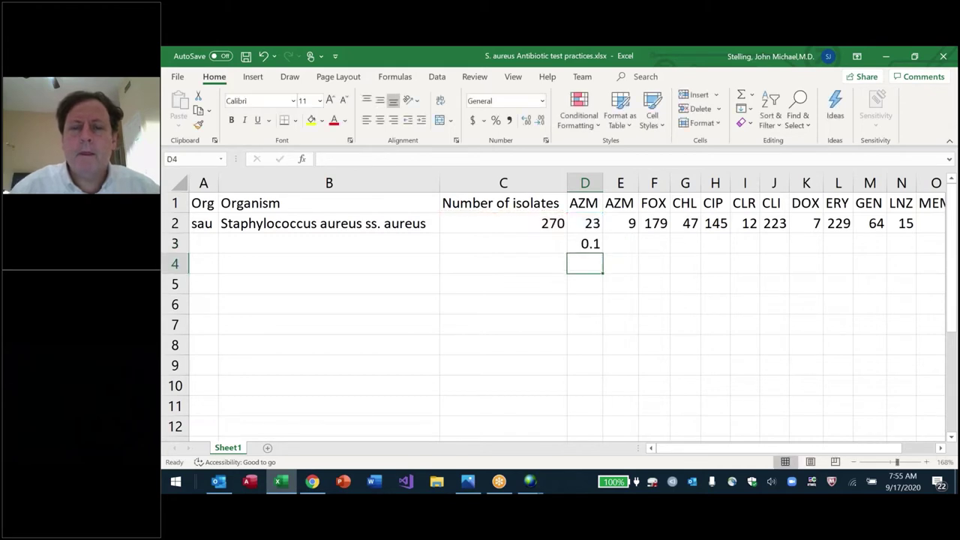
Step: Copy the AZM share formula across row 3 through the DAP column
left_click(585, 243)
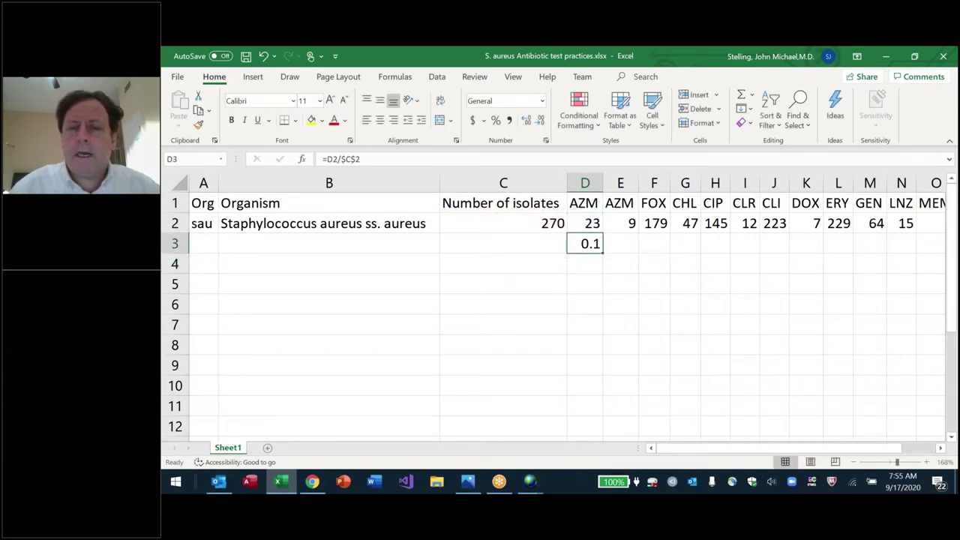
key("ctrl+c")
key("shift+Right")
key("shift+Right")
key("shift+Right")
key("shift+Right")
key("shift+Right")
key("shift+Right")
key("shift+Right")
key("shift+Right")
key("shift+Right")
key("shift+Right")
key("shift+Right")
key("shift+Right")
key("shift+Right")
key("shift+Right")
key("shift+Right")
key("shift+Right")
key("shift+Right")
key("shift+Right")
key("shift+Right")
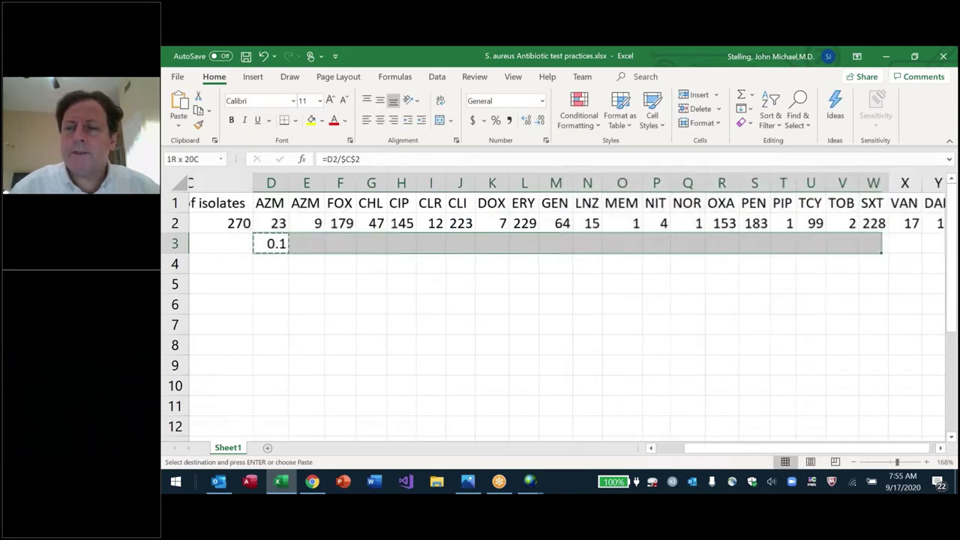
key("shift+Right")
key("shift+Right")
key("ctrl+v")
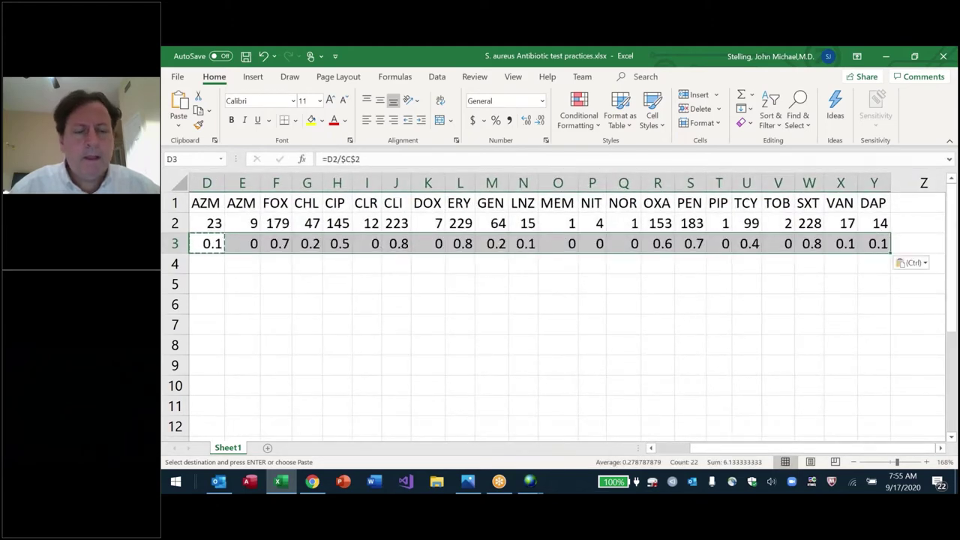
key("Escape")
Step: Format the row 3 shares as Percentage with 0 decimal places
key("ctrl+1")
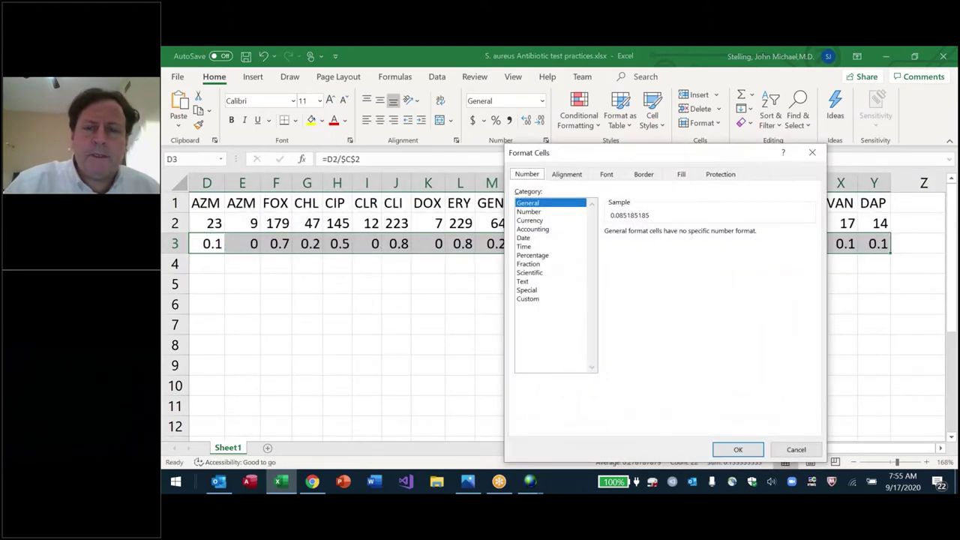
left_click(552, 264)
left_click(550, 256)
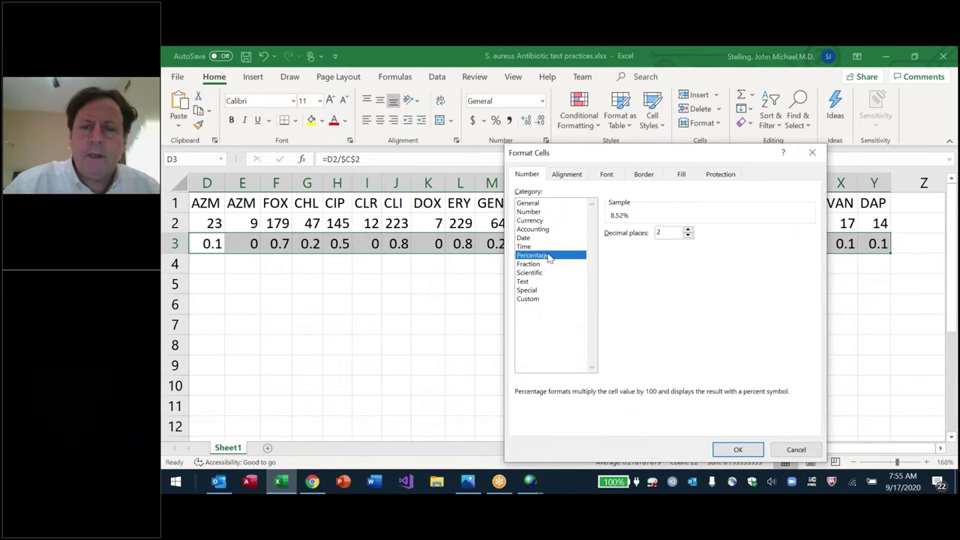
left_click(664, 233)
key("BackSpace")
type("0")
left_click(738, 449)
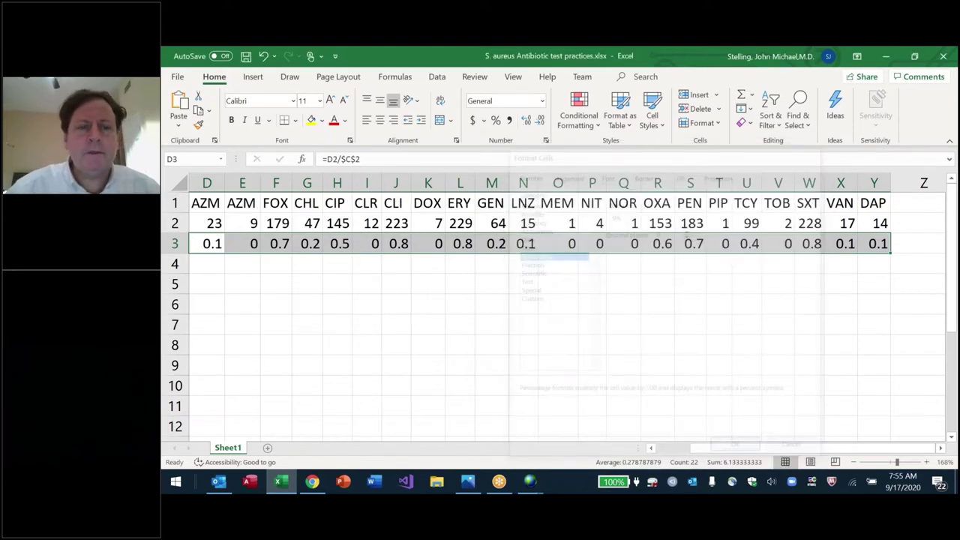
Step: Save and review the row 3 percentages from AZM through VAN
key("Home")
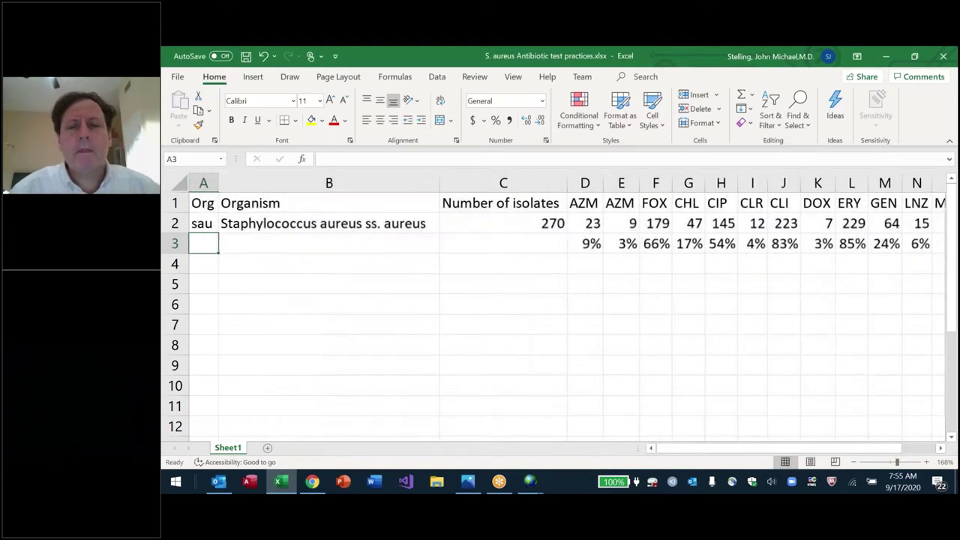
key("ctrl+s")
key("Right")
key("Right")
key("Right")
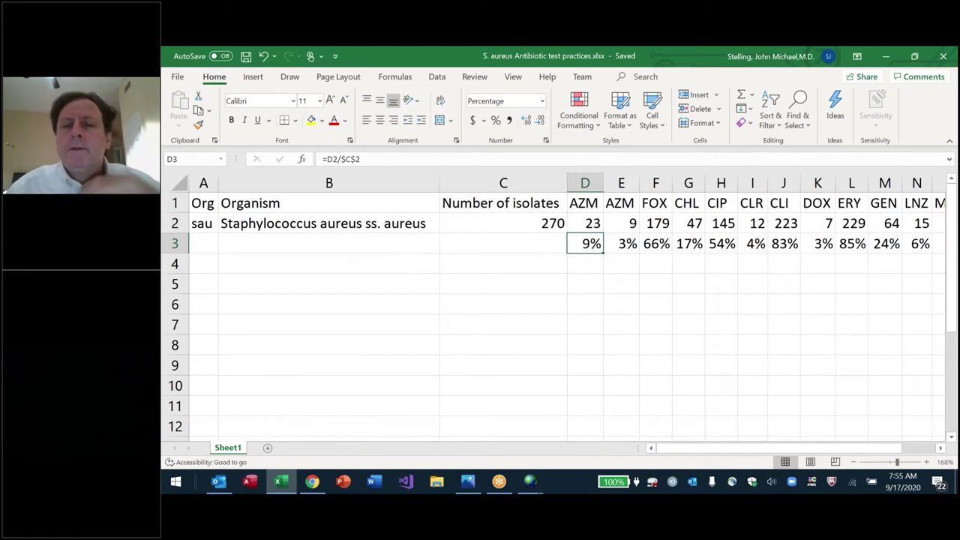
key("Right")
key("Right")
key("Right")
key("Right")
key("Right")
key("Right")
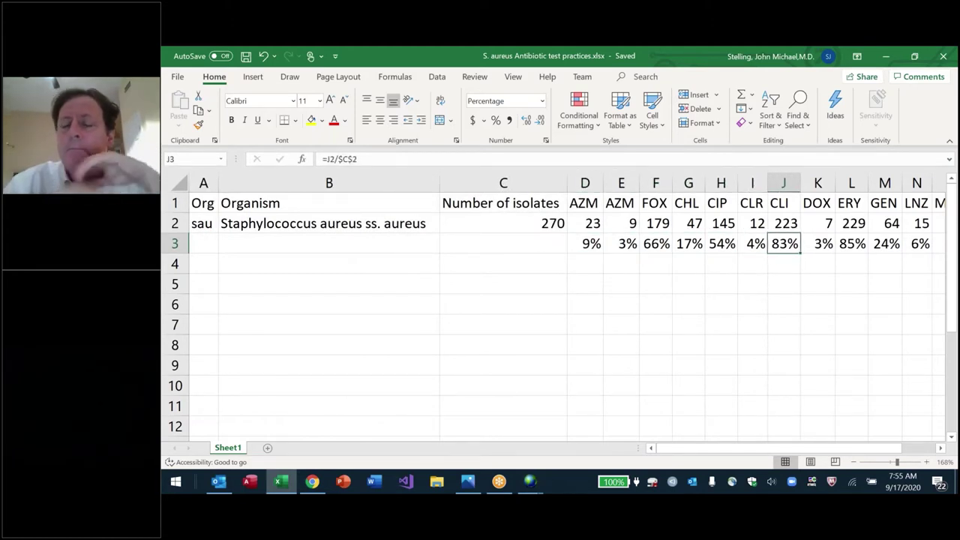
key("Right")
key("Right")
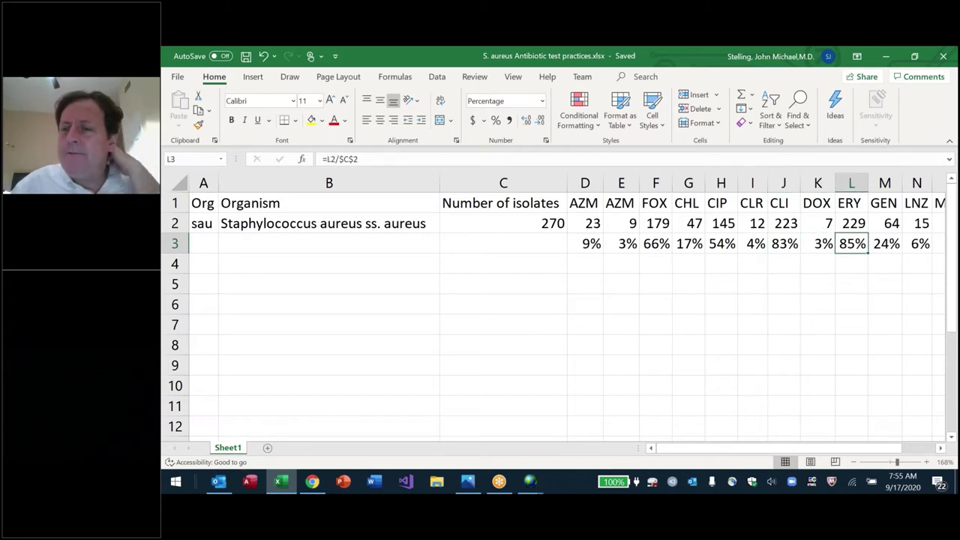
key("Right")
key("Right")
key("Right")
key("Right")
key("Right")
key("Right")
key("Right")
key("Right")
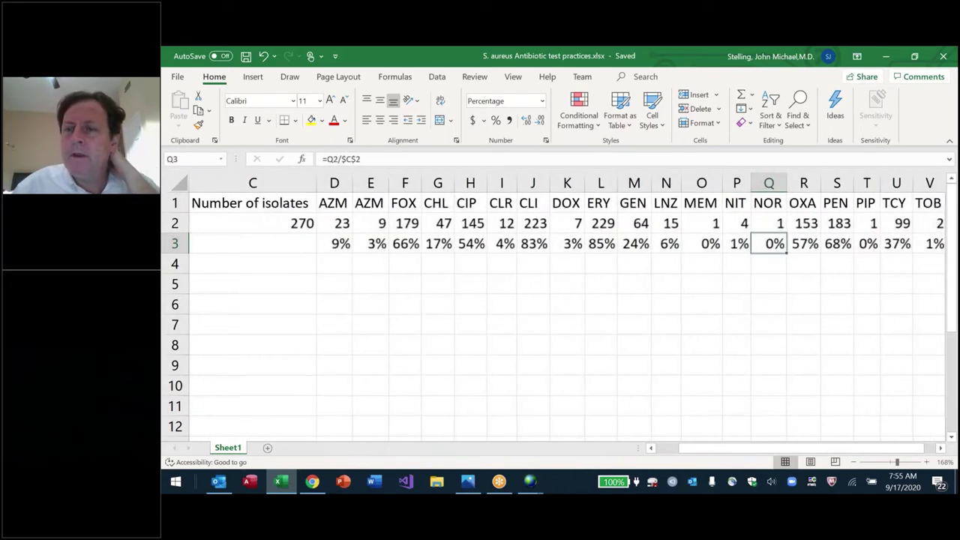
key("Right")
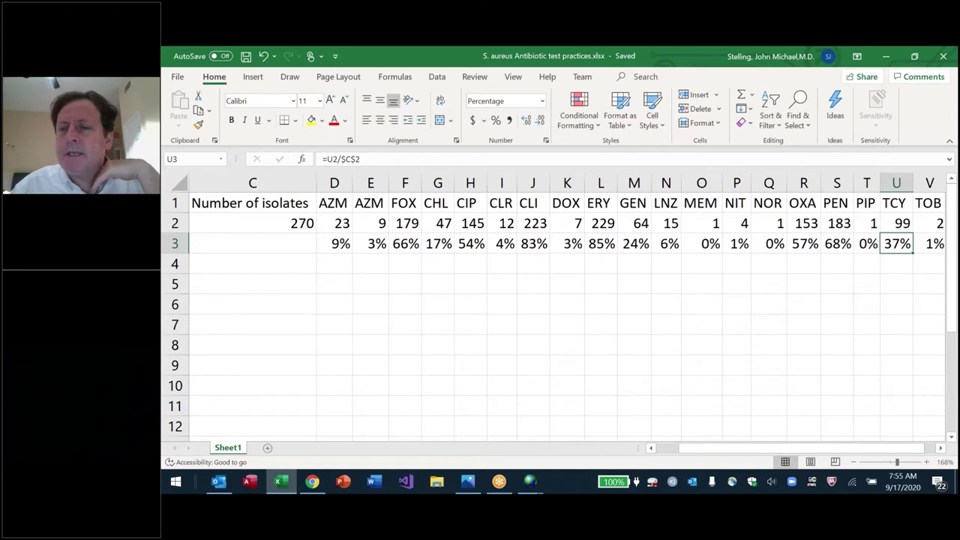
key("Right")
key("Right")
key("Right")
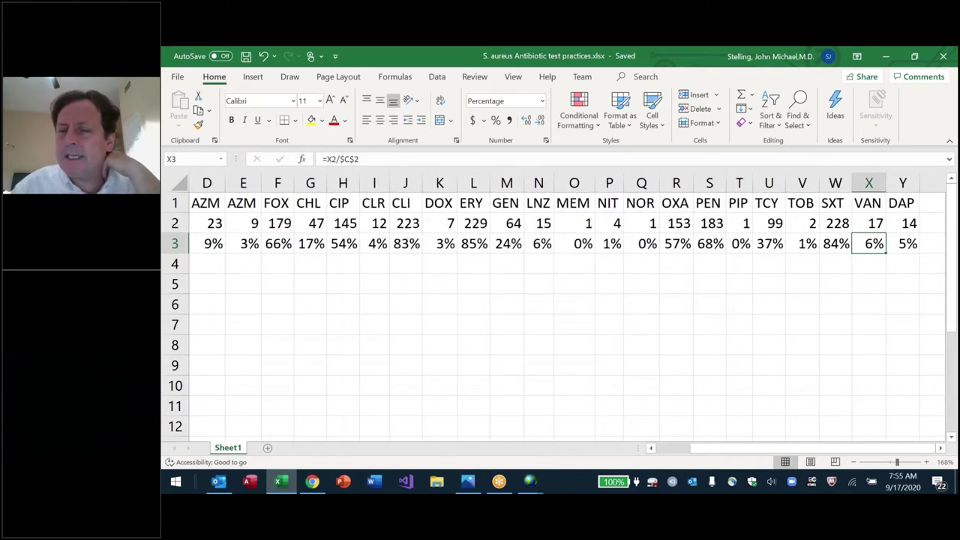
key("Left")
key("Left")
key("Left")
key("Left")
key("Left")
key("Left")
key("Left")
key("Left")
key("Left")
key("Left")
key("Left")
key("Left")
key("Left")
key("Left")
key("Left")
key("Left")
key("Left")
key("Left")
key("Left")
key("Left")
key("Up")
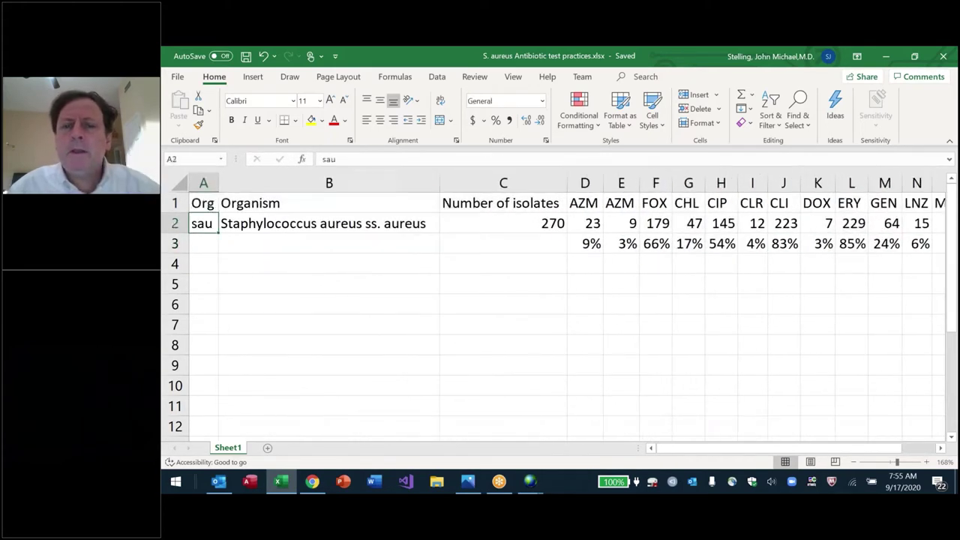
key("Up")
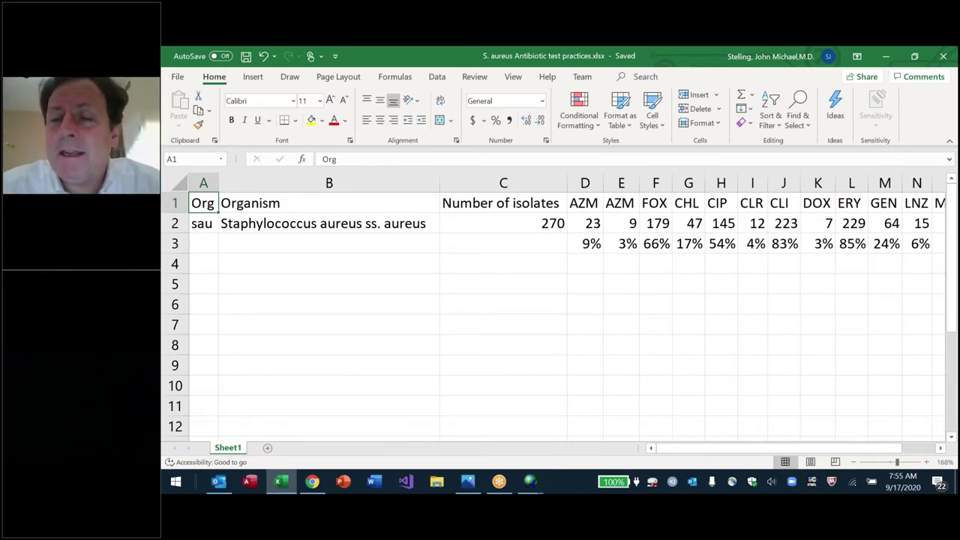
key("Right")
key("Right")
key("Right")
key("Right")
key("Right")
key("Right")
key("Right")
key("Right")
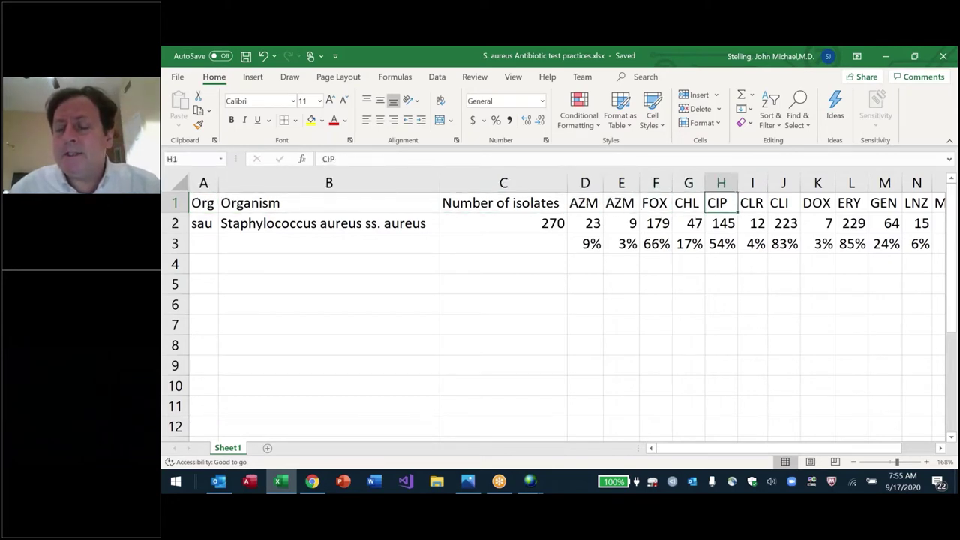
key("Down")
key("Down")
key("Right")
key("Right")
key("Right")
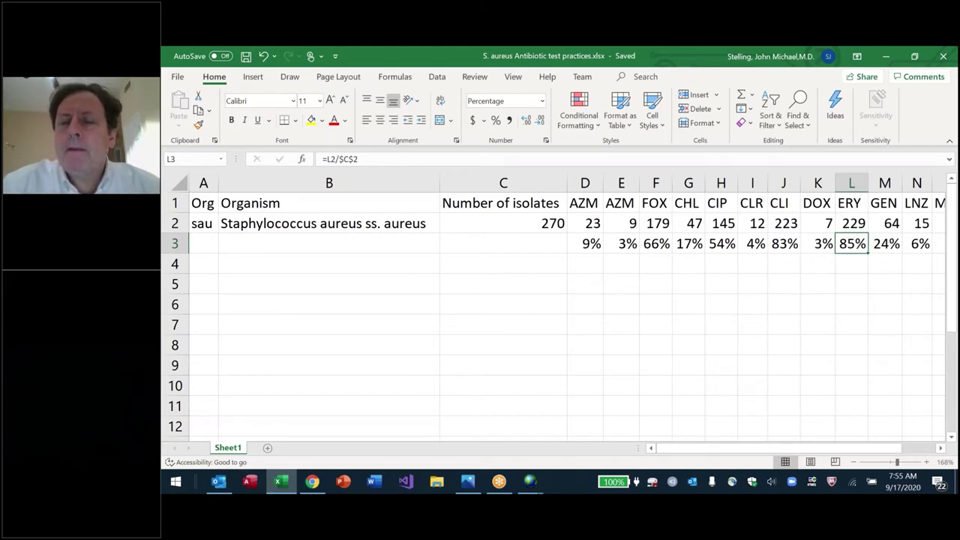
key("Up")
key("Up")
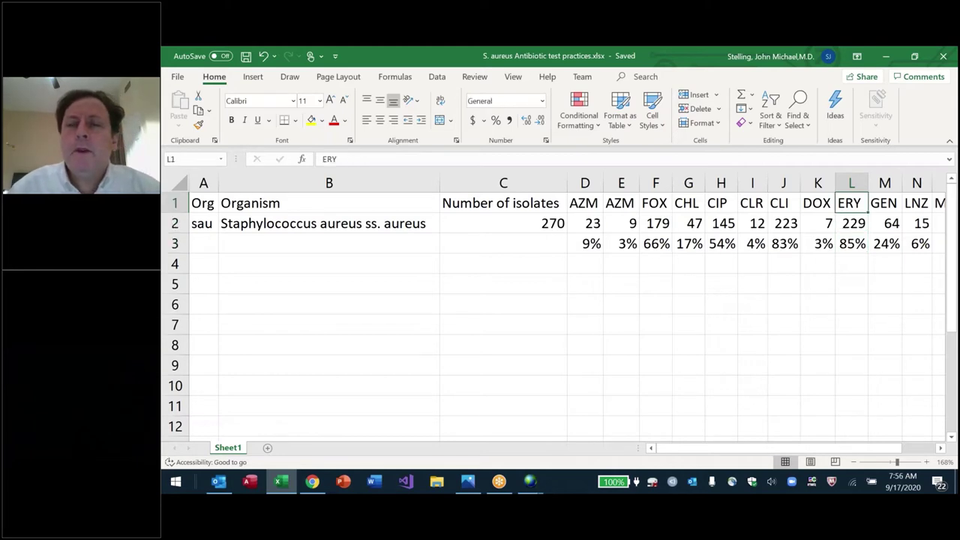
key("Left")
key("Left")
key("Left")
key("Left")
key("Left")
key("Left")
key("Left")
key("Left")
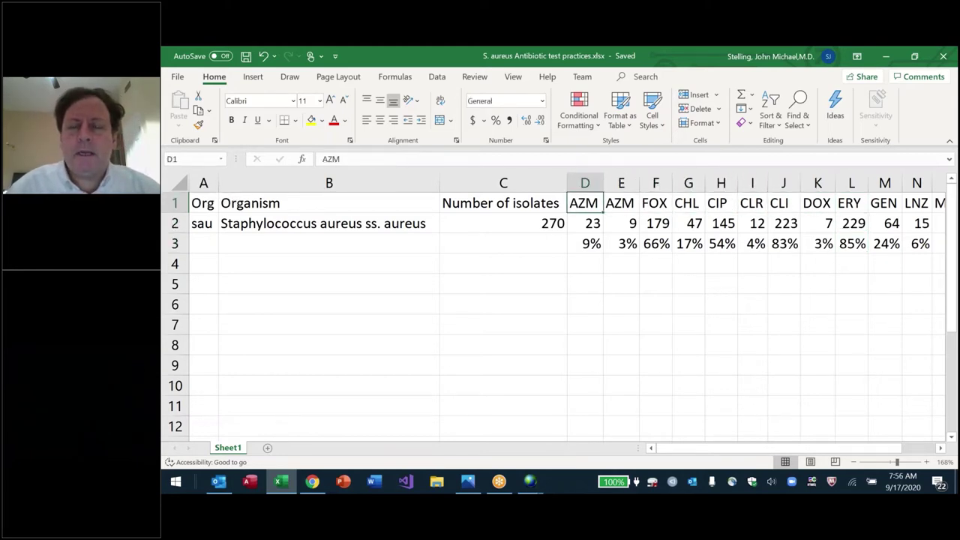
key("Down")
key("shift+Down")
key("Down")
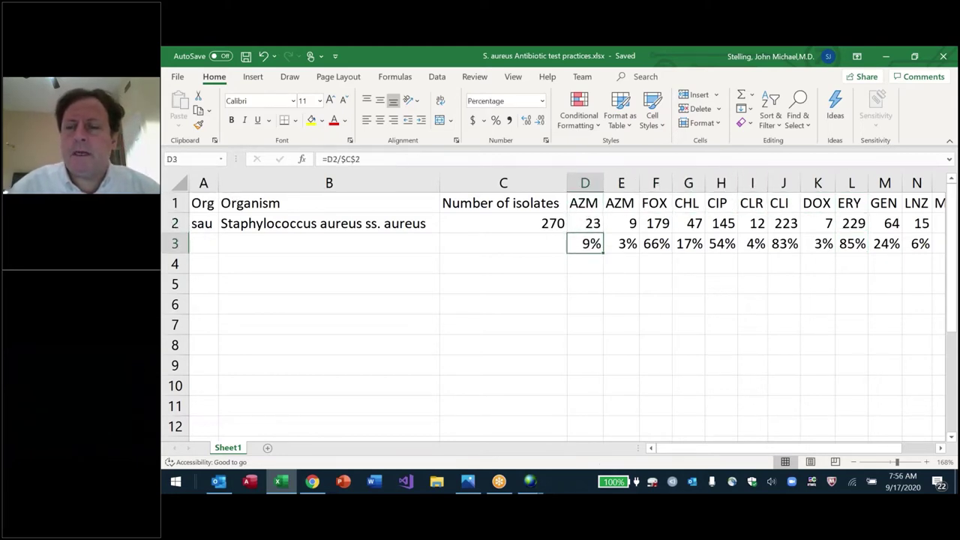
key("ctrl+shift+Right")
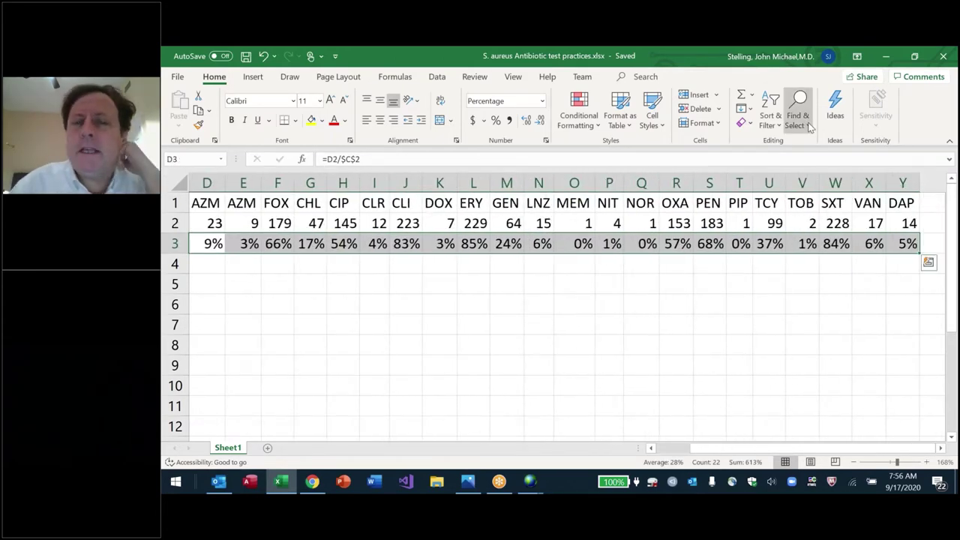
Step: Add a Greater Than 50% rule to row 3 using Green Fill with Dark Green Text
left_click(592, 128)
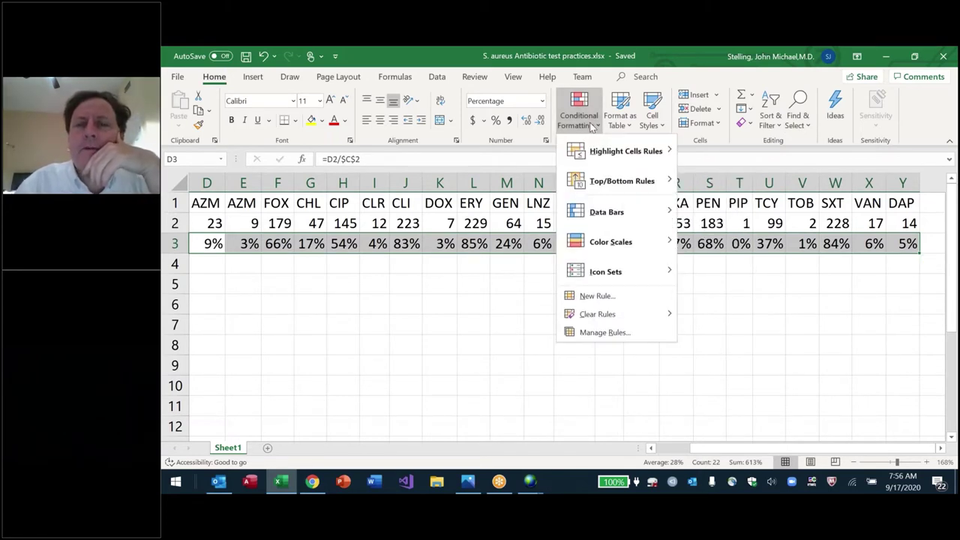
mouse_move(610, 163)
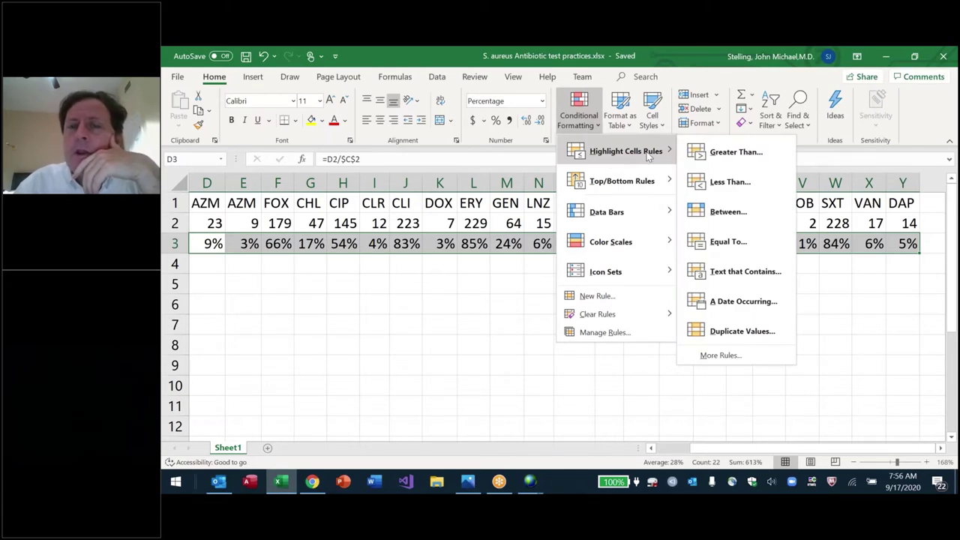
left_click(713, 152)
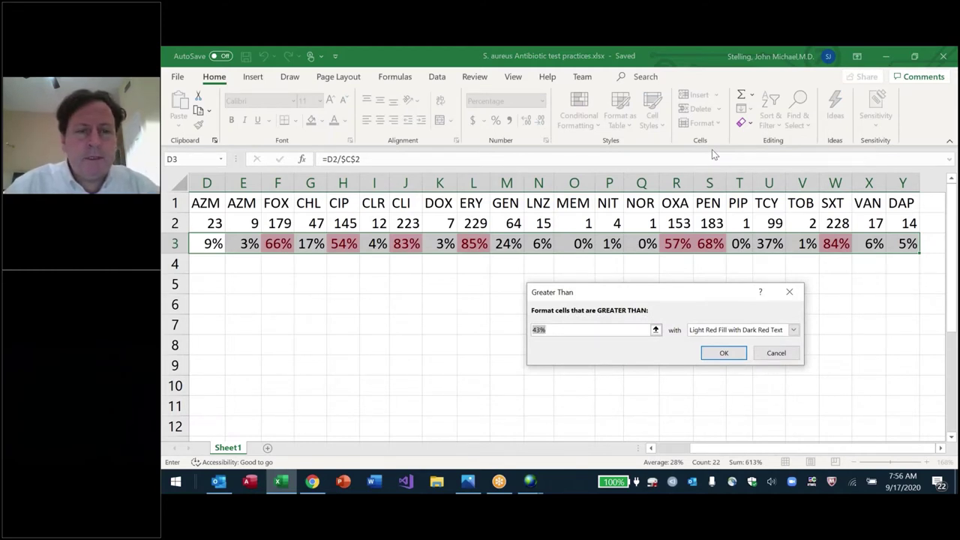
type("50%")
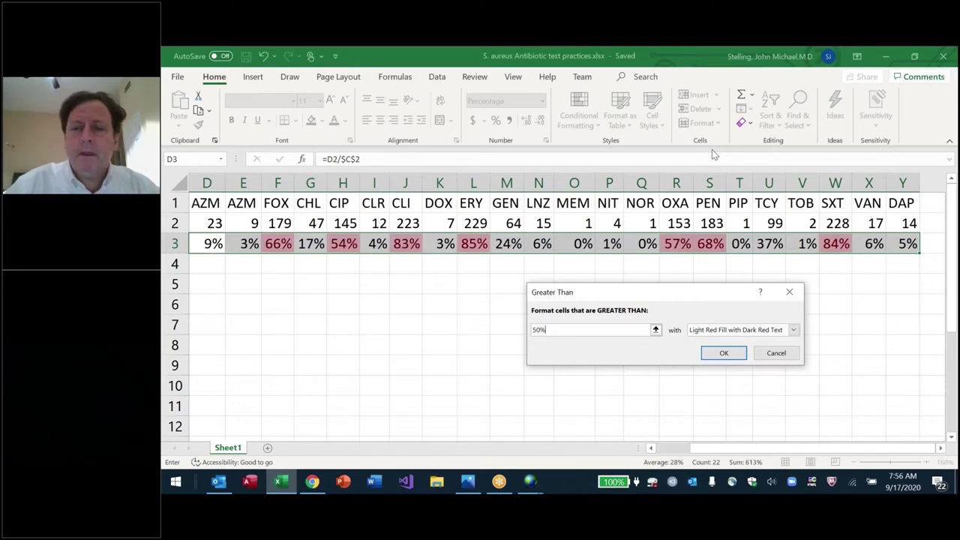
left_click(793, 330)
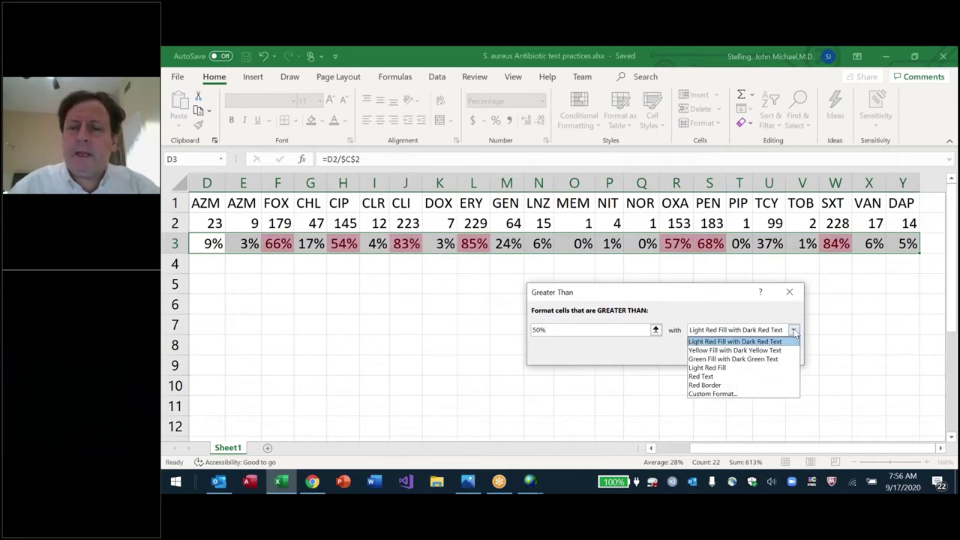
key("Down")
key("Down")
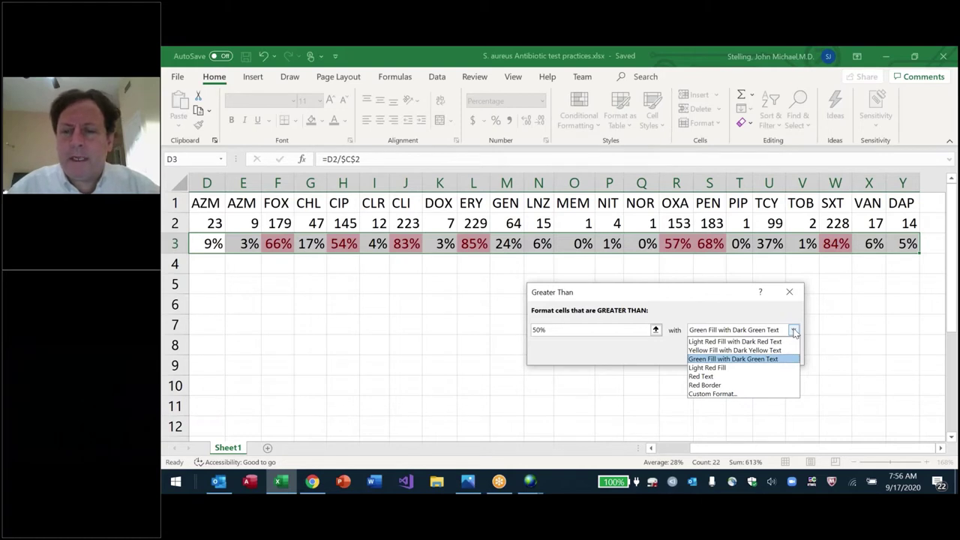
key("Return")
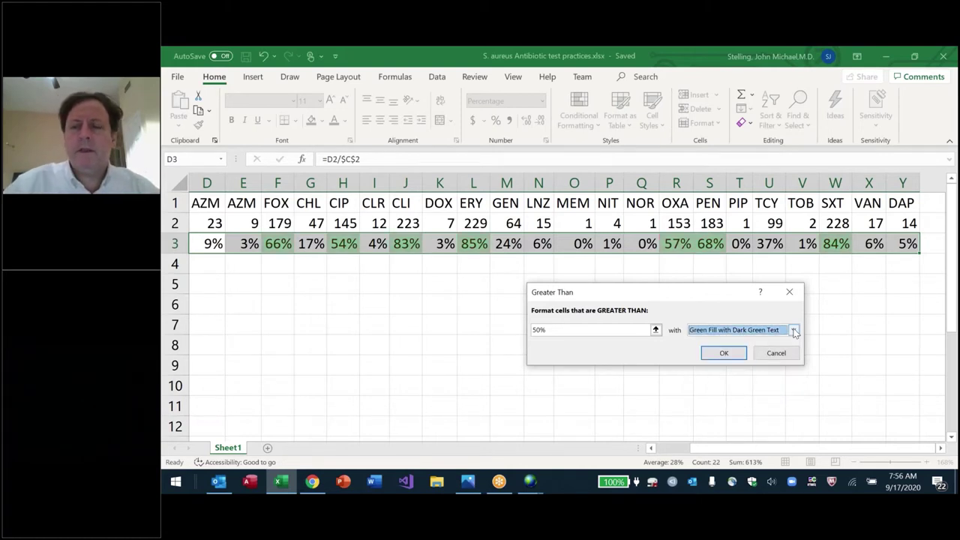
left_click(724, 352)
left_click(207, 202)
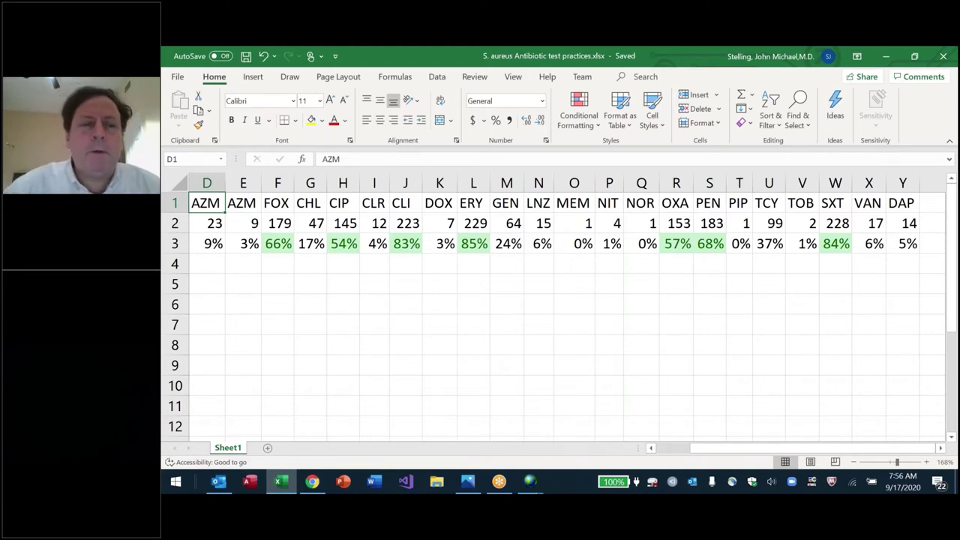
left_click(243, 204)
left_click(277, 204)
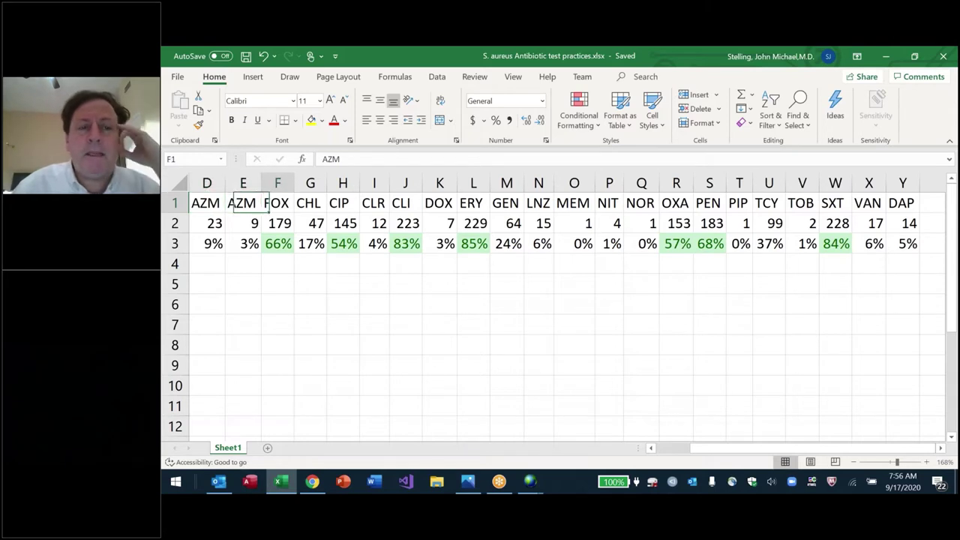
left_click(277, 243)
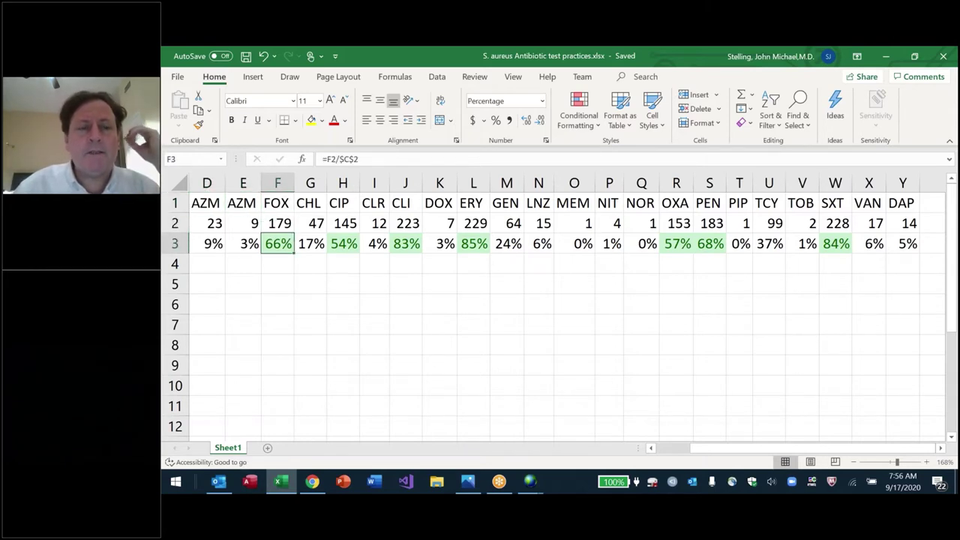
left_click(310, 244)
left_click(342, 243)
left_click(374, 244)
left_click(405, 243)
left_click(440, 243)
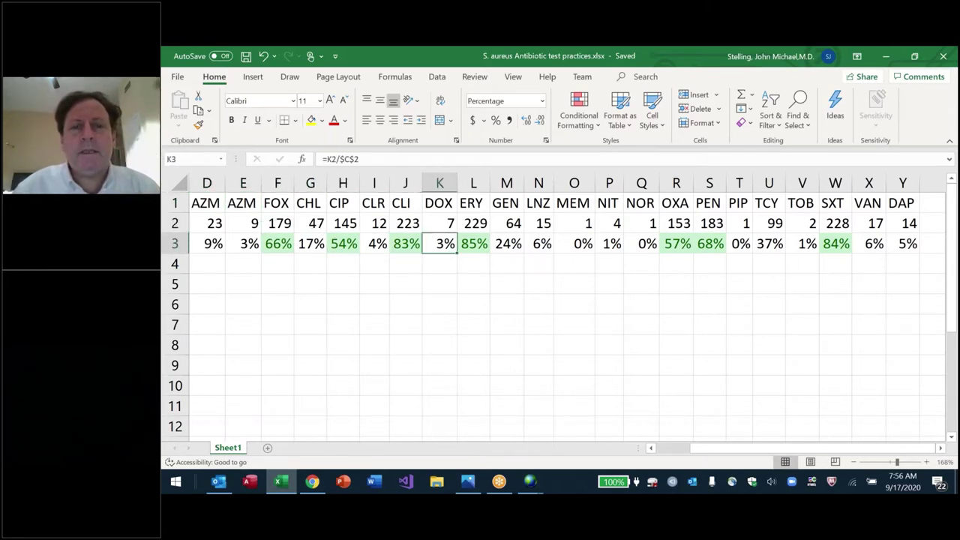
left_click(473, 244)
left_click(507, 244)
key("Right")
key("Right")
key("Right")
key("Right")
key("Right")
key("Right")
key("Right")
key("Right")
key("Right")
key("Right")
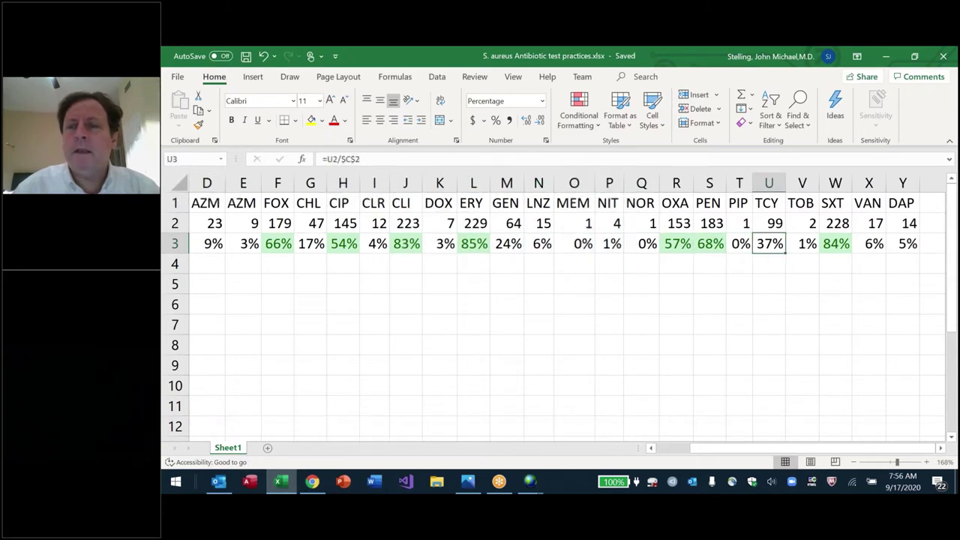
key("Left")
key("Left")
key("Left")
key("Left")
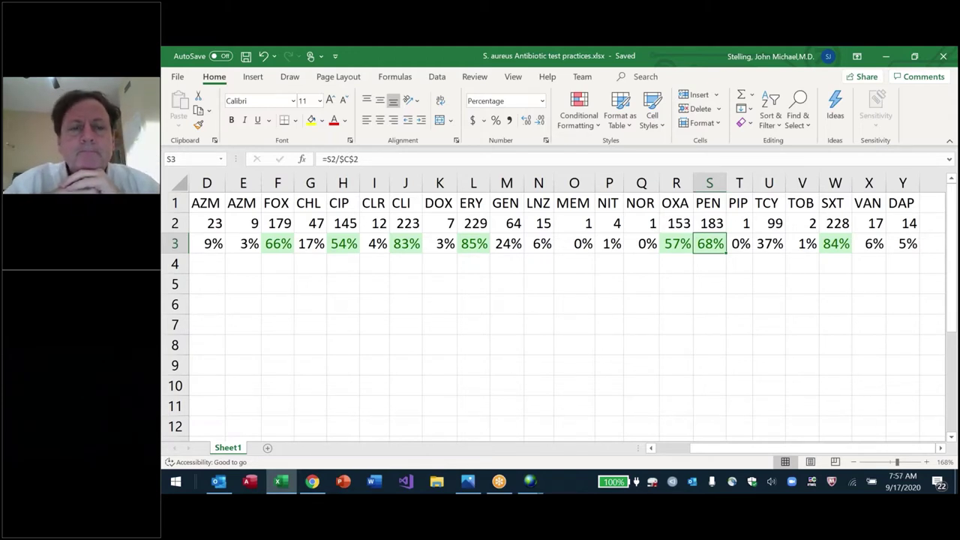
key("ctrl+Home")
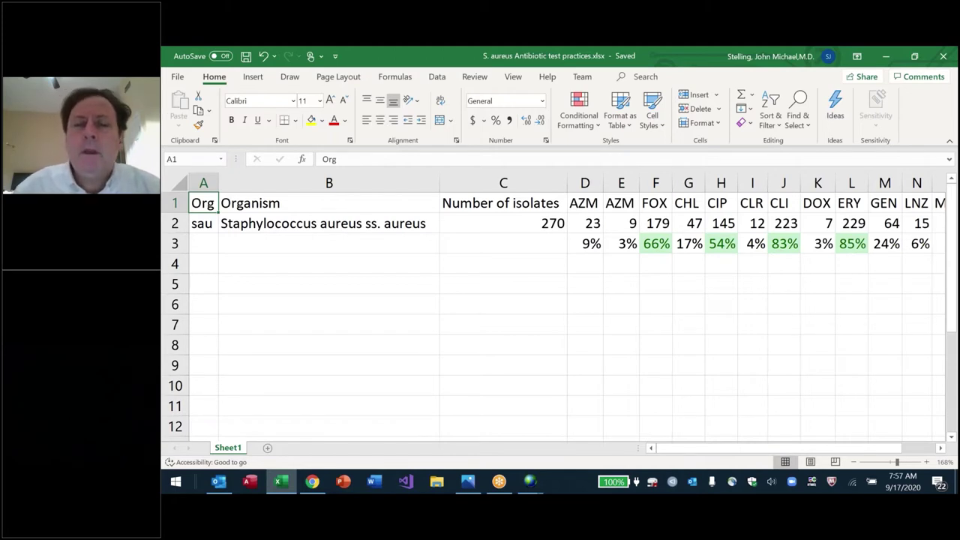
left_click(328, 202)
left_click(585, 202)
left_click(620, 222)
left_click(621, 243)
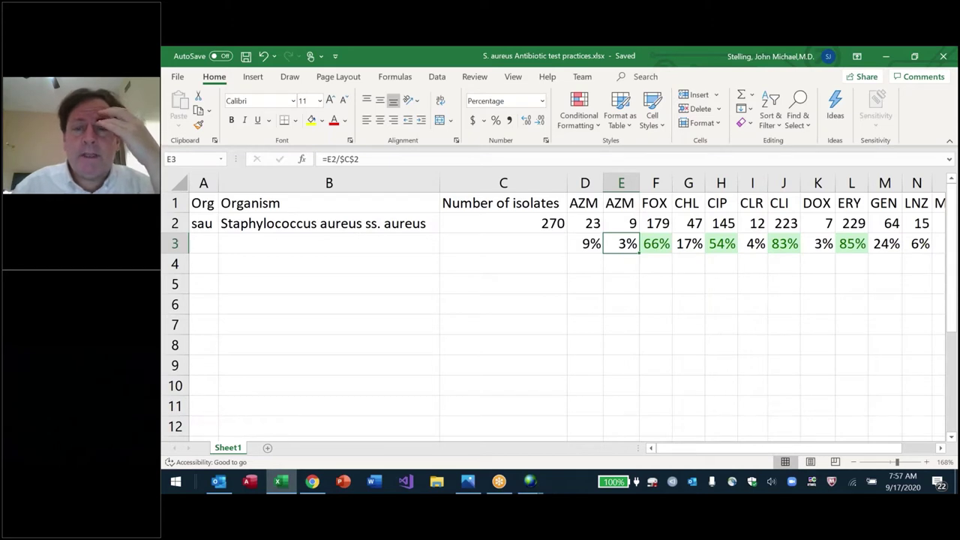
left_click(503, 223)
left_click(585, 243)
key("Right")
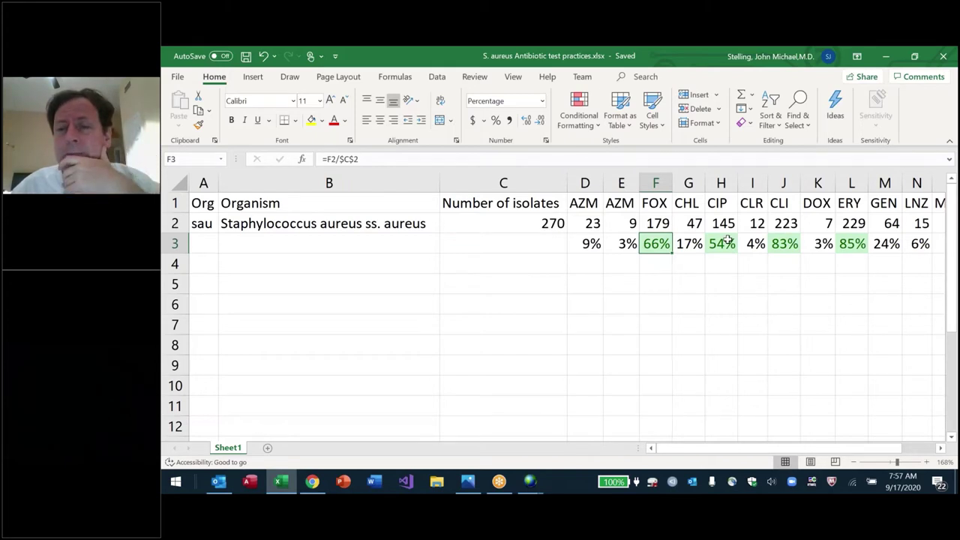
key("Down")
key("Down")
key("Down")
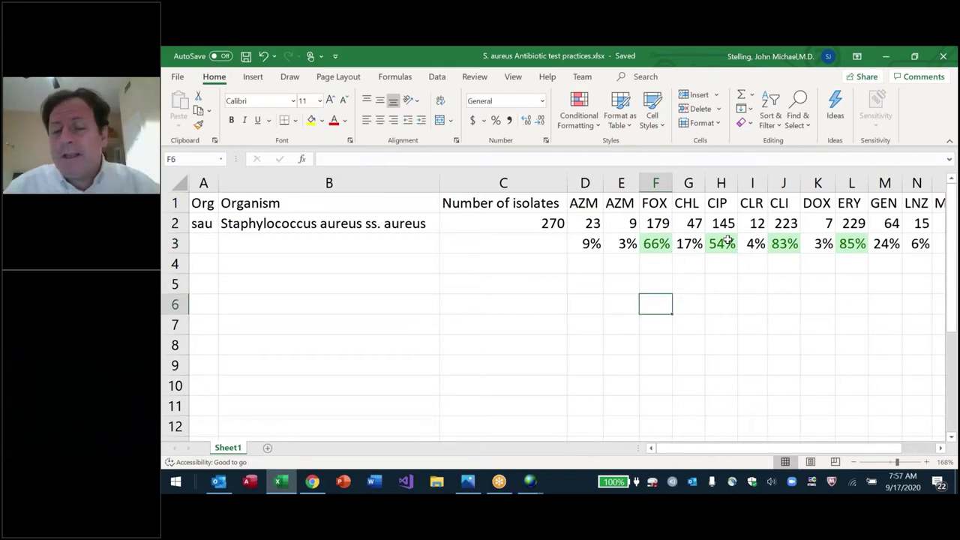
type("80%")
key("Return")
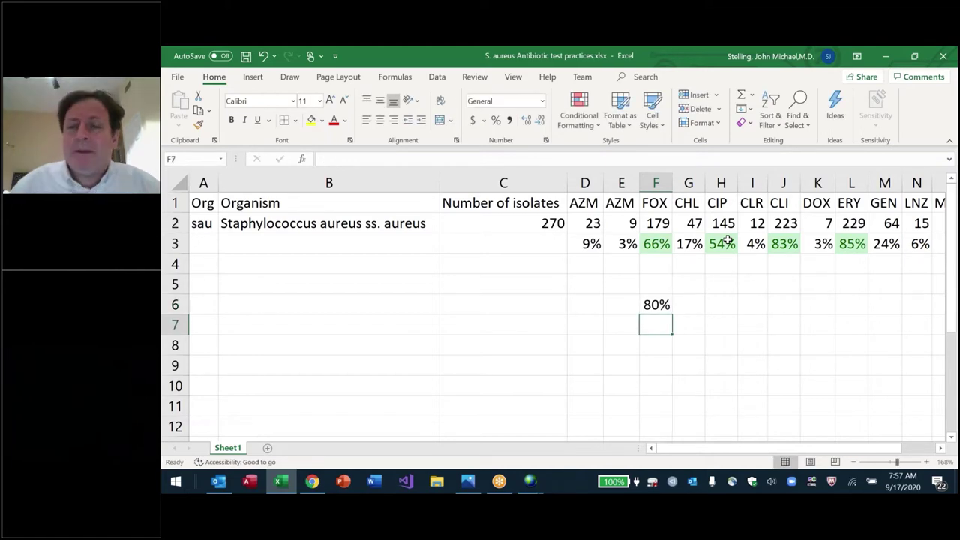
key("Up")
key("Delete")
key("Up")
key("Up")
key("Up")
key("Right")
key("Right")
key("Right")
key("Right")
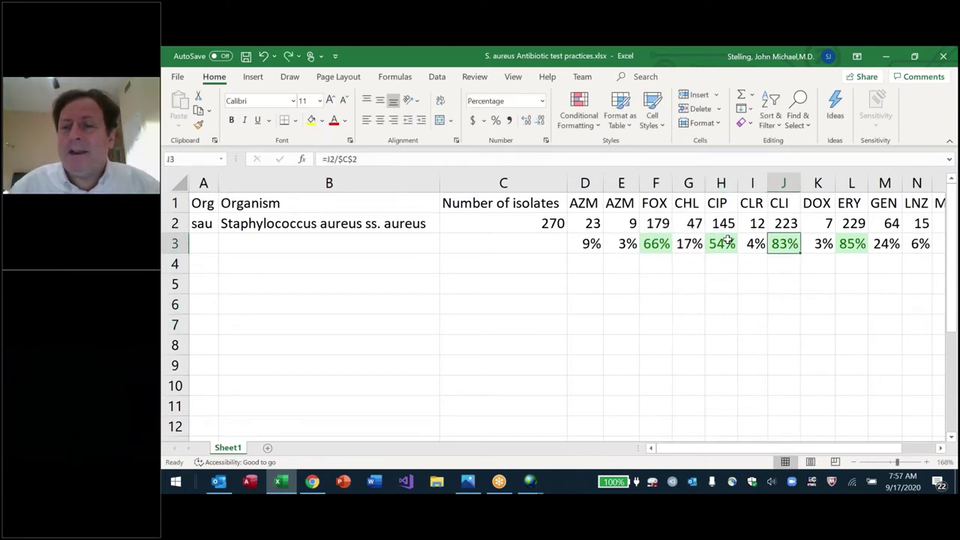
key("Right")
key("Right")
key("Right")
key("Right")
key("Right")
key("Right")
key("Right")
key("Right")
key("Right")
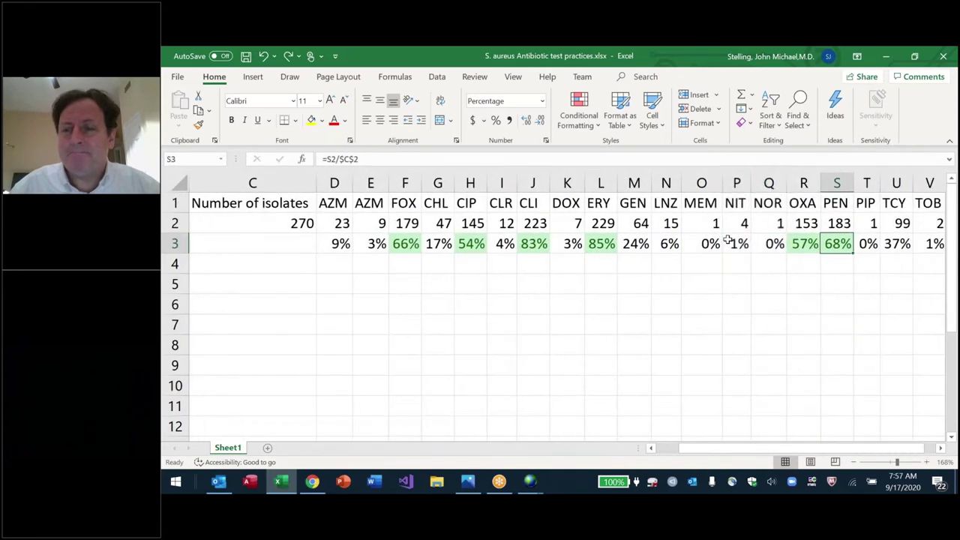
key("Left")
key("Left")
key("Left")
key("Left")
key("Left")
key("Left")
key("Left")
key("Left")
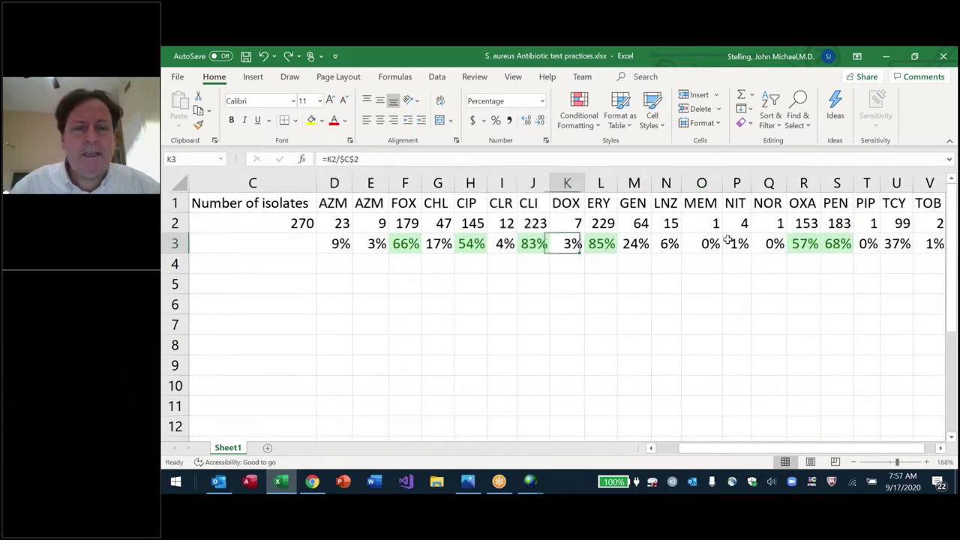
key("Right")
key("Right")
key("Right")
key("Right")
key("Right")
key("Right")
key("Right")
key("Right")
key("Right")
key("Right")
key("Right")
key("Right")
key("Right")
key("Right")
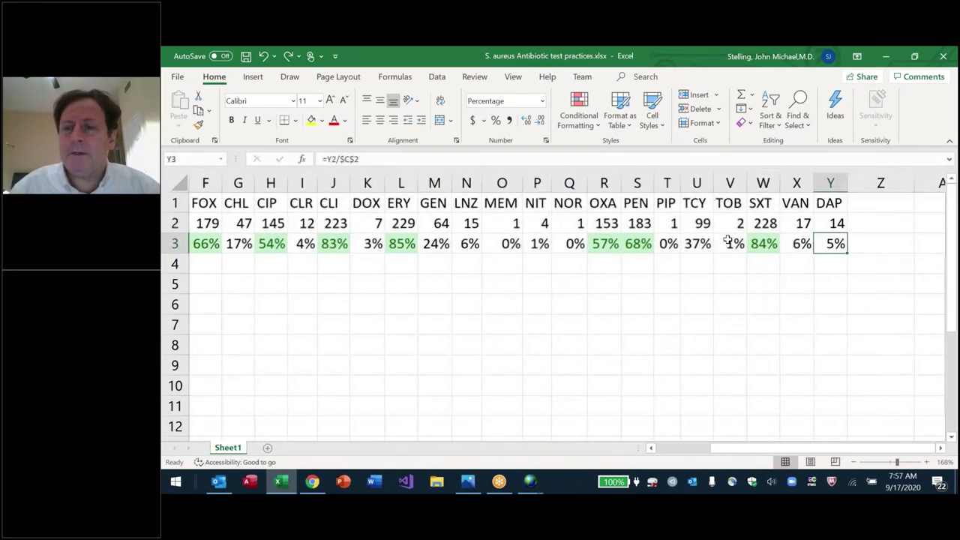
key("Left")
key("Left")
key("ctrl+Home")
key("ctrl+s")
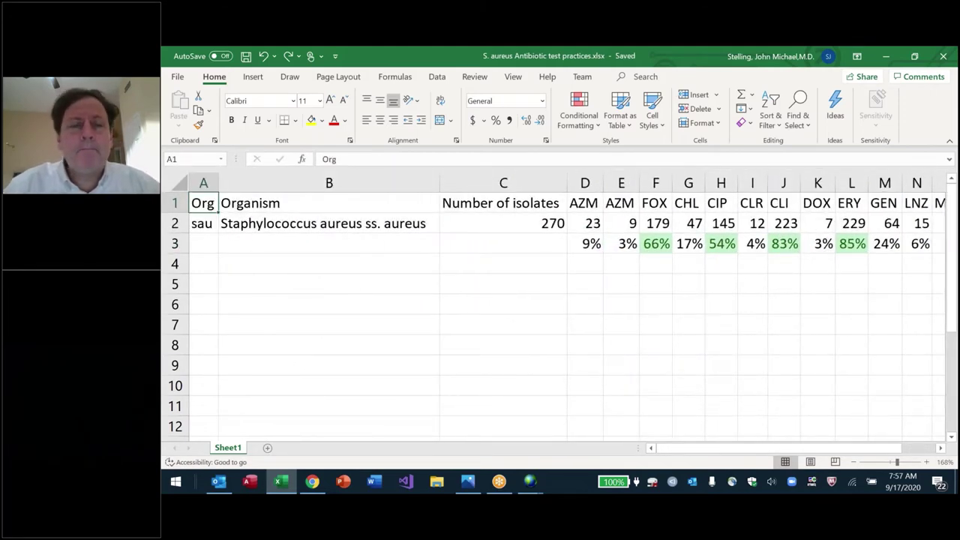
key("Right")
key("Right")
key("Right")
key("Right")
key("Left")
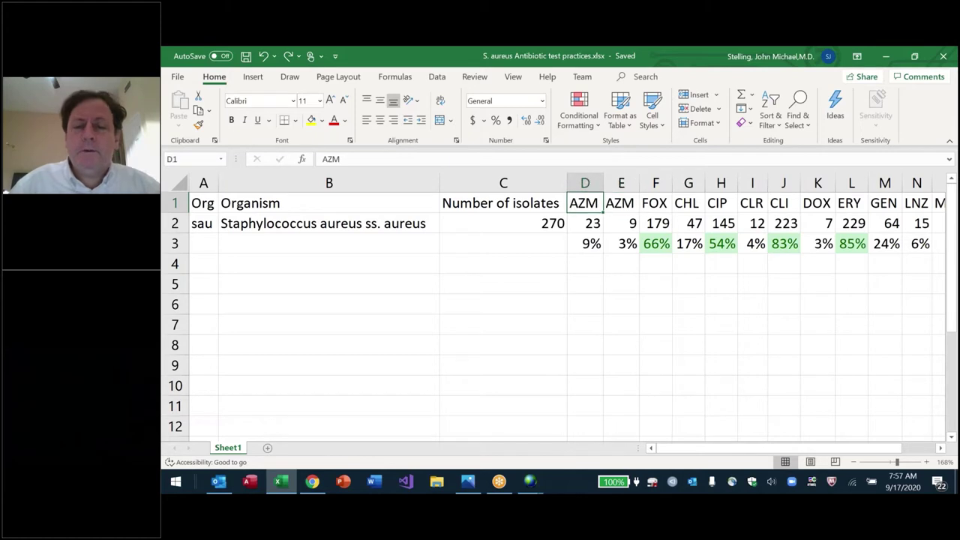
key("alt+i")
Step: Insert a blank column before AZM and enter the 'Number of isolates' heading
key("c")
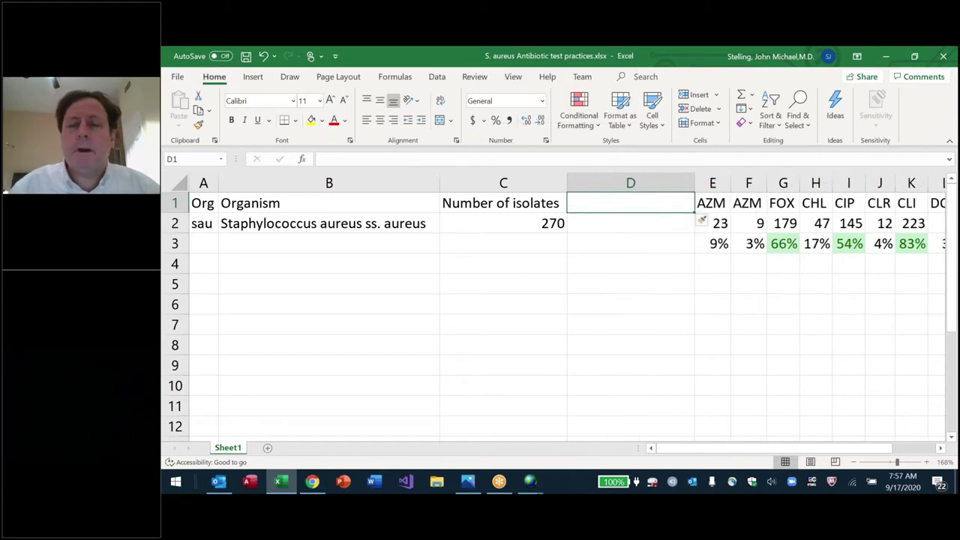
key("Down")
key("Left")
key("Up")
key("Right")
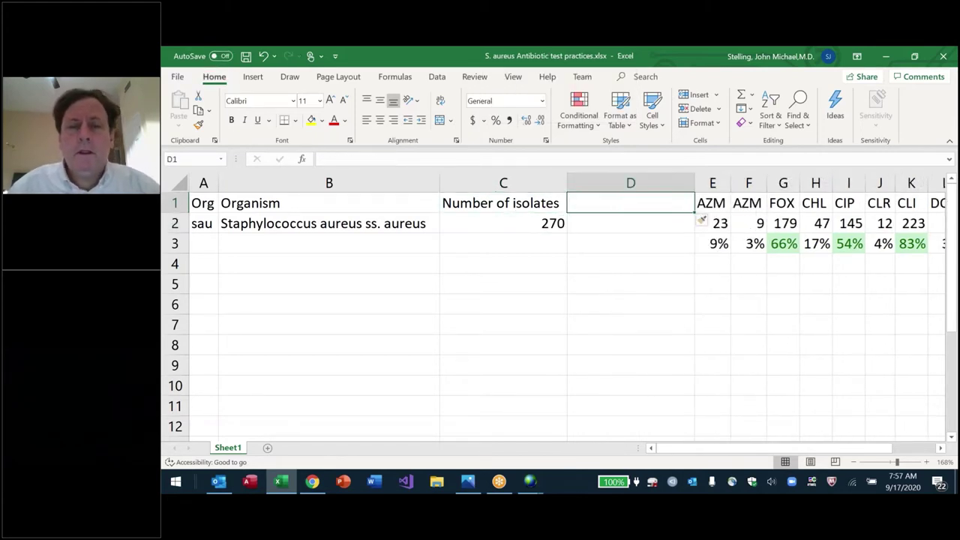
key("Left")
type("Number of isolates")
key("Right")
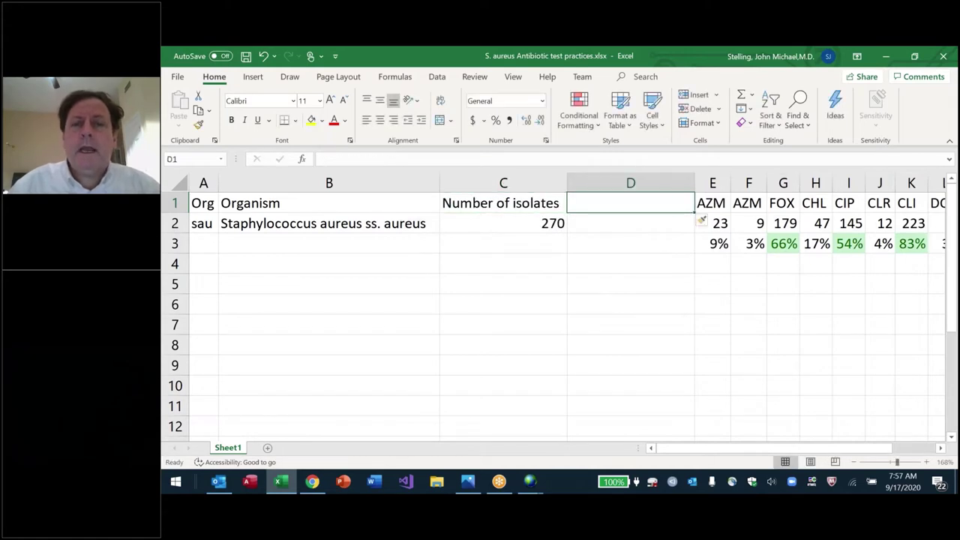
key("Left")
Step: Head the new column D 'Number tested-Max'
key("Right")
type("Numb")
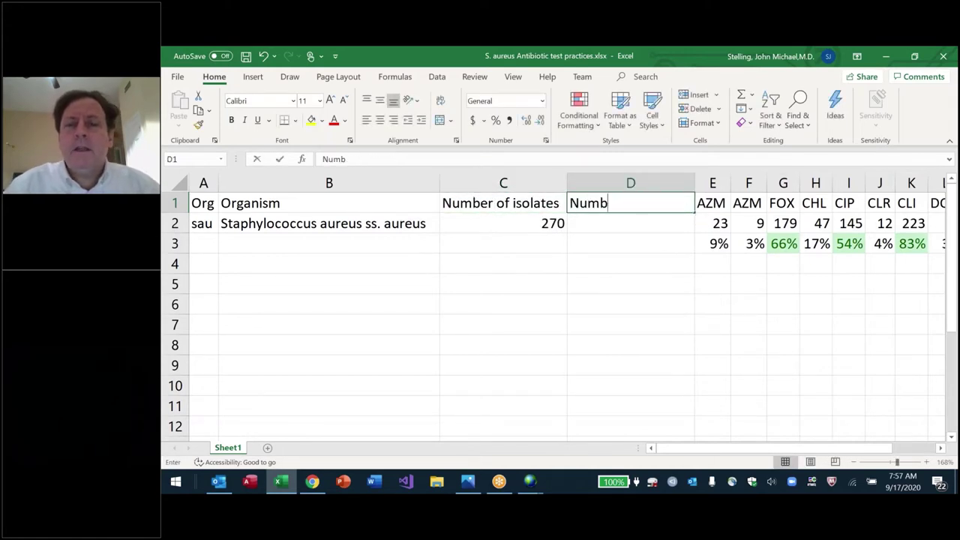
type("er tex")
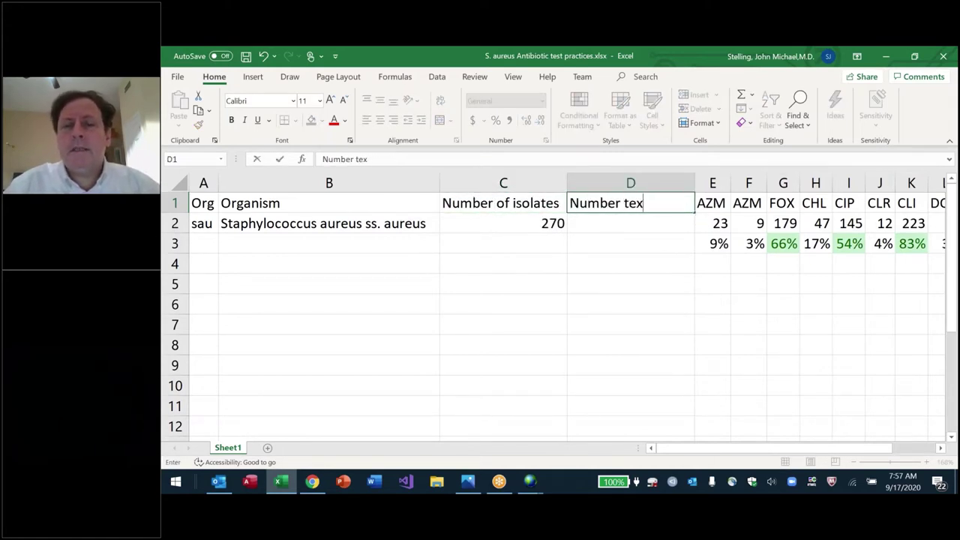
type("tsted-ax")
key("BackSpace")
key("BackSpace")
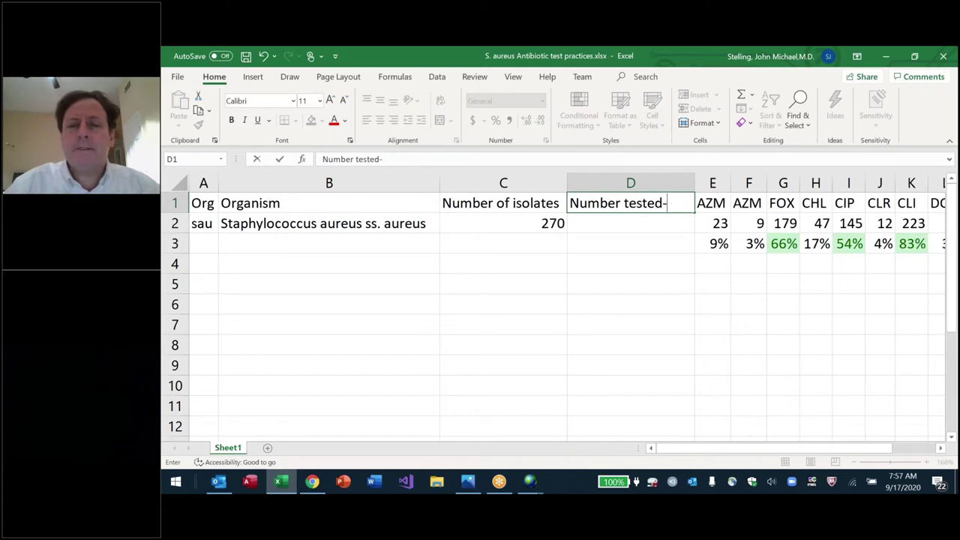
type("Max")
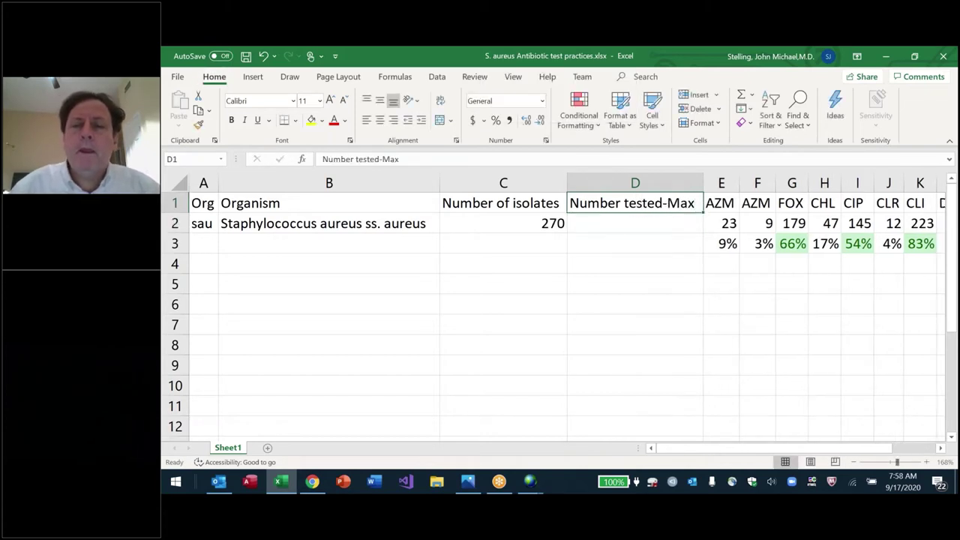
key("Down")
key("Down")
key("Down")
key("Down")
Step: Replace the mistaken =23 entry with 47 in cell C5, then check C2, D1 and D2
key("Left")
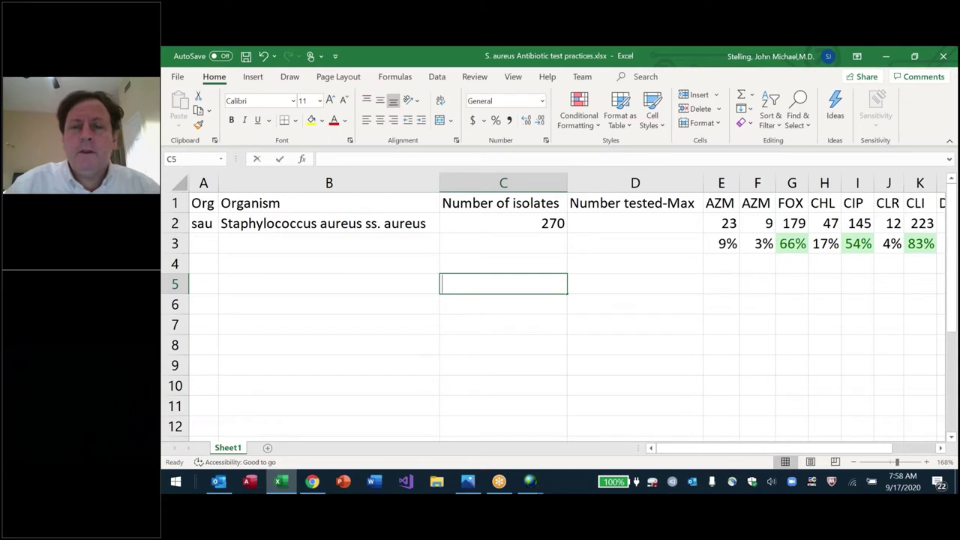
type("=23")
key("Escape")
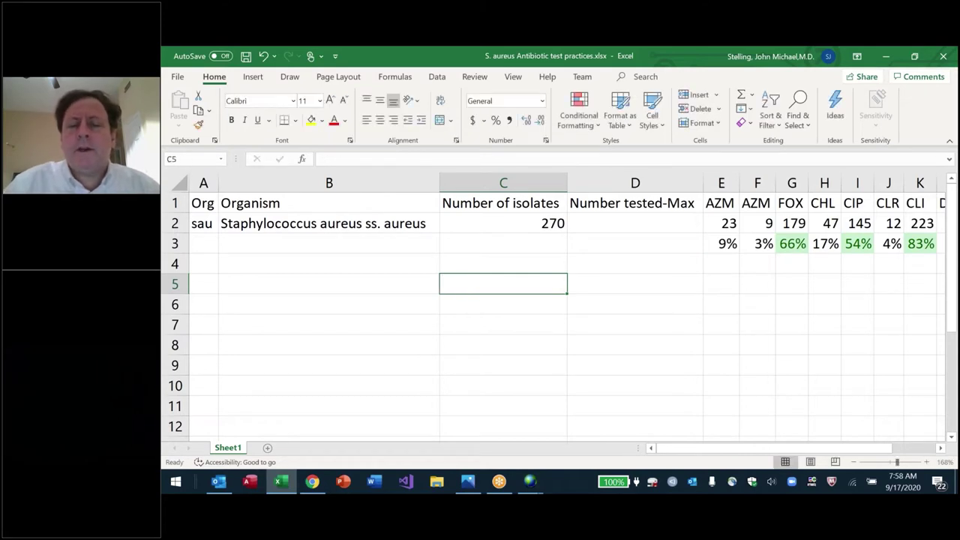
type("47")
key("Return")
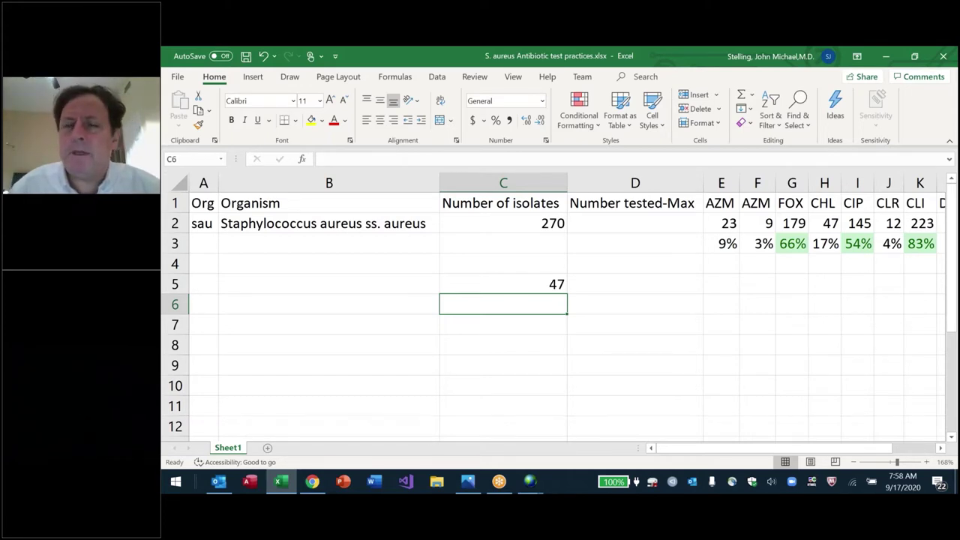
left_click(503, 283)
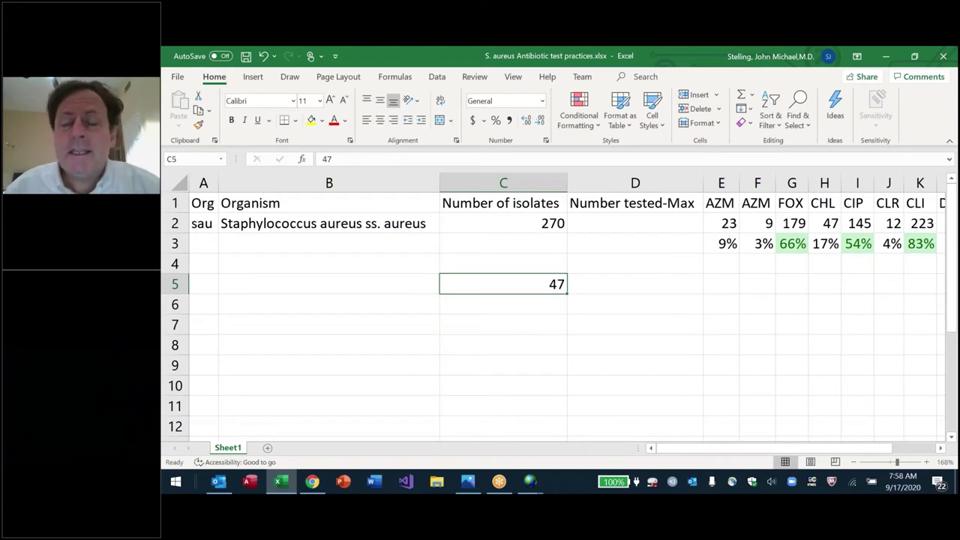
left_click(503, 223)
left_click(635, 203)
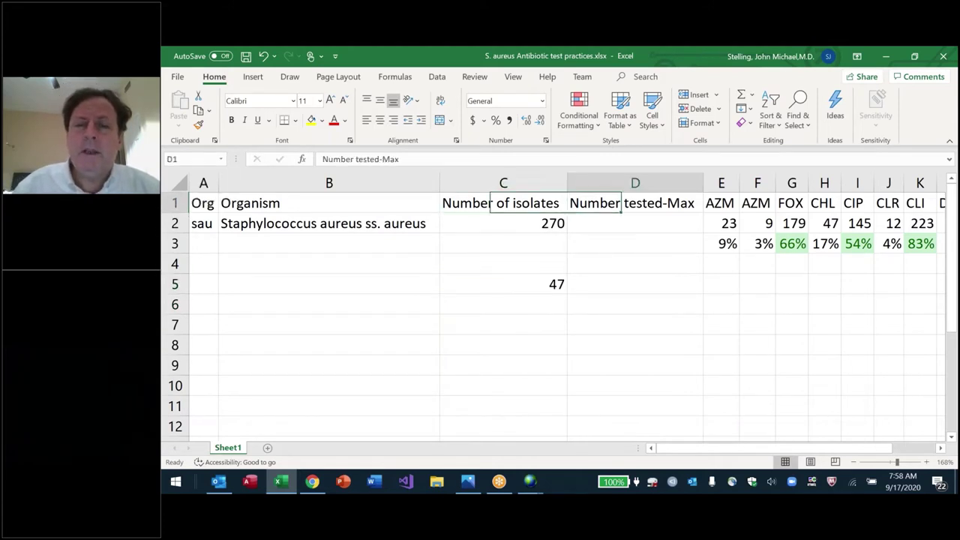
left_click(635, 223)
Step: Enter =MAX(E2:Z2) in D2, returning 229, and save the workbook
type("=max(")
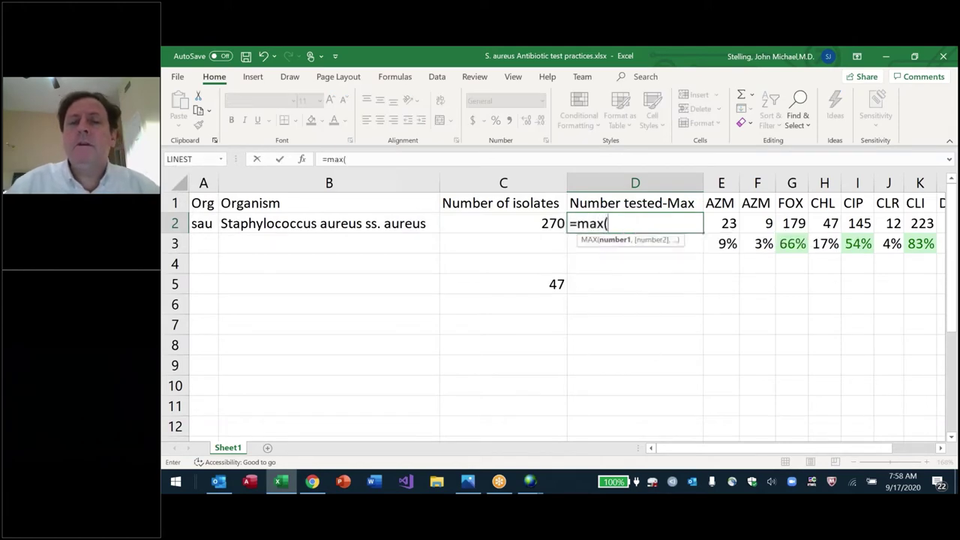
key("Right")
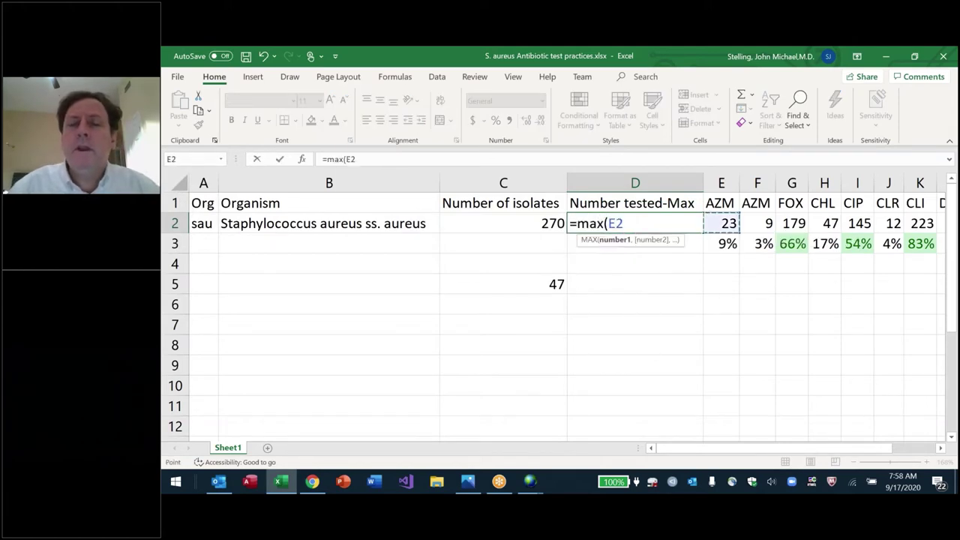
key("ctrl+shift+Right")
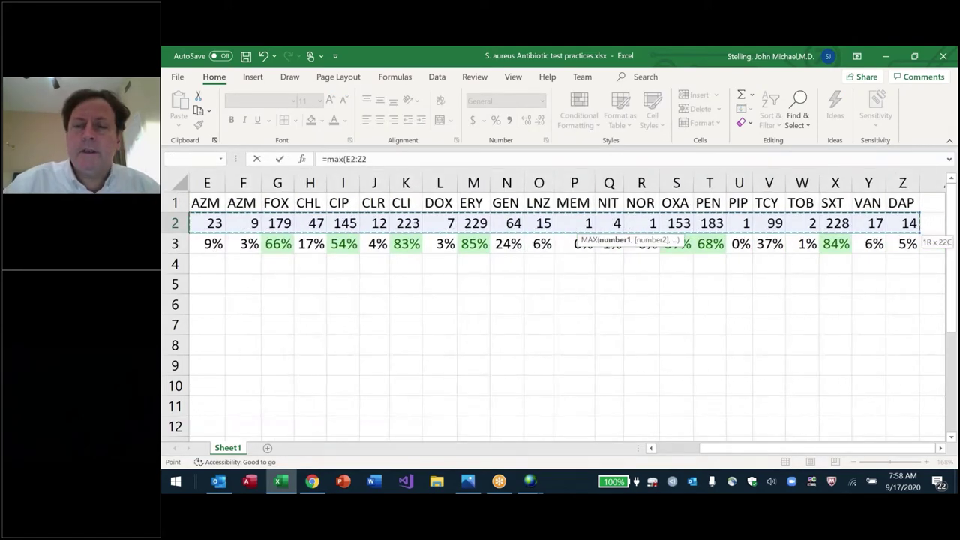
key("Return")
key("Left")
key("Left")
Step: Bold the ERY heading and its count in M1:M2
key("Left")
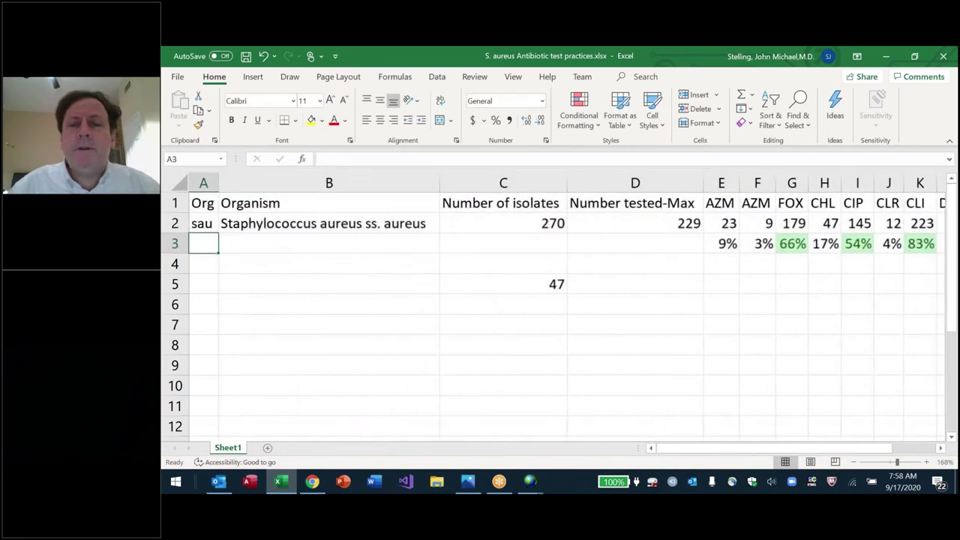
key("Right")
key("Right")
key("Right")
key("Up")
key("Up")
key("ctrl+s")
key("Down")
key("Left")
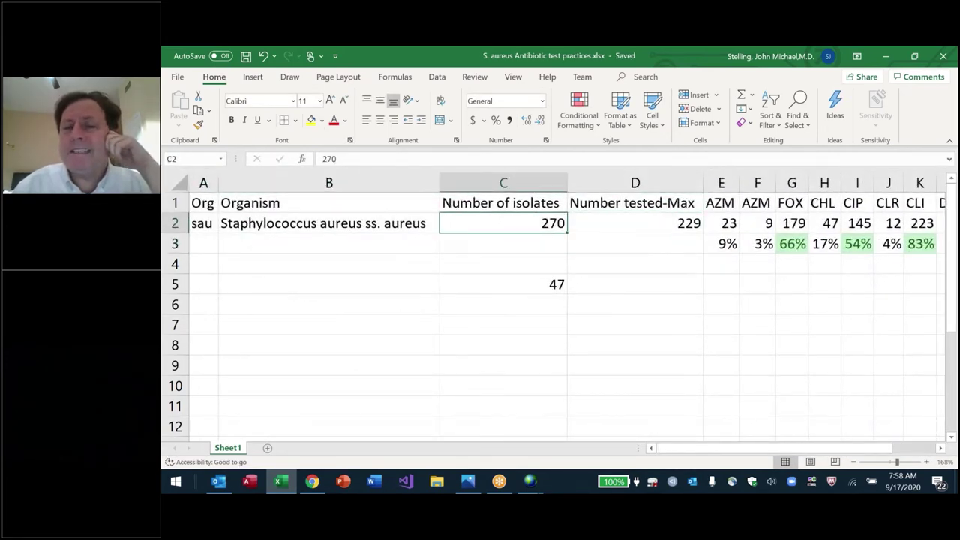
key("Right")
key("Right")
key("Right")
key("Right")
key("Right")
key("Right")
key("Right")
key("Right")
key("Right")
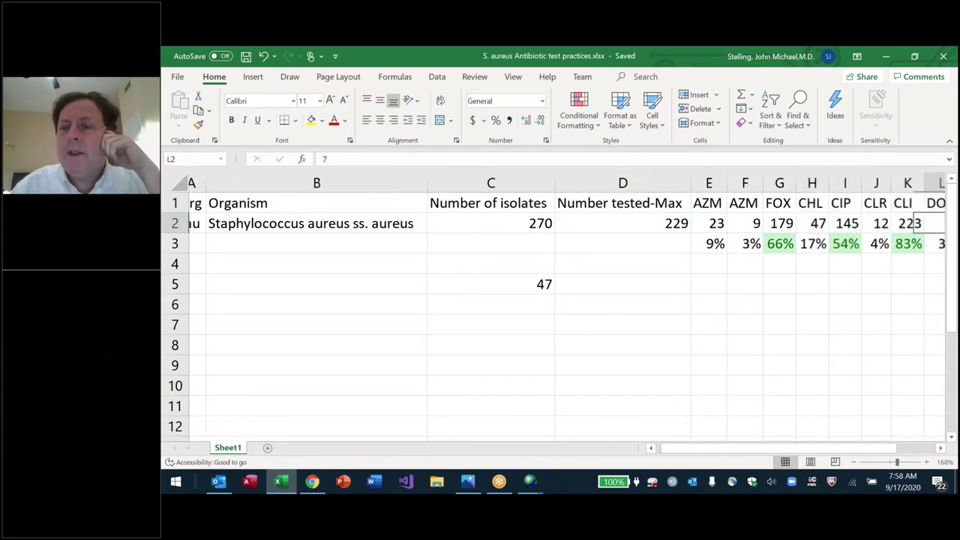
key("Right")
key("Right")
key("Right")
key("Right")
key("Right")
key("Right")
key("Right")
key("Right")
key("Right")
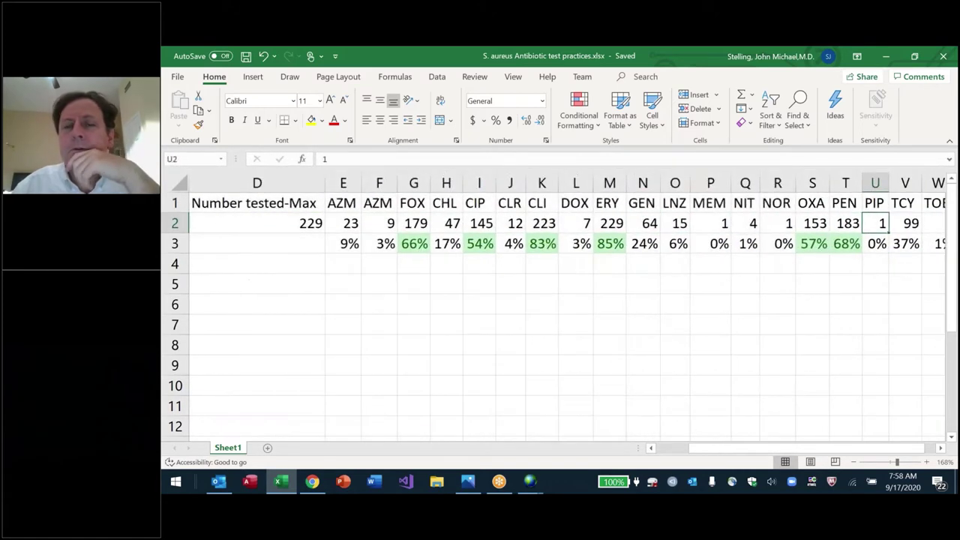
key("Right")
key("Left")
key("Left")
key("Left")
key("Left")
key("Left")
key("Left")
key("Left")
key("Left")
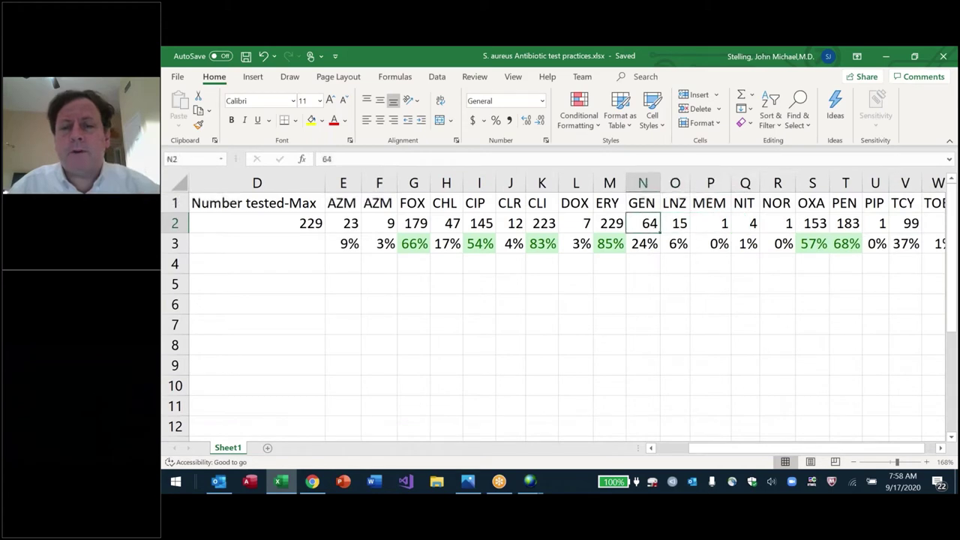
key("Left")
key("Up")
key("shift+Down")
key("ctrl+b")
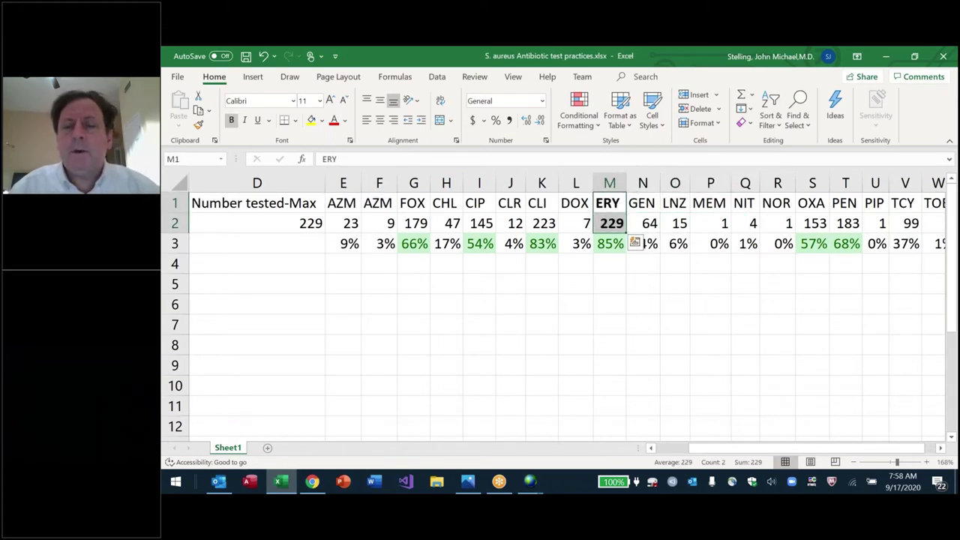
Step: Compare the 229 maximum in D2 with the 270 isolates in C2
key("Left")
key("Left")
key("Left")
key("Left")
key("Left")
key("Left")
key("Left")
key("Left")
key("Left")
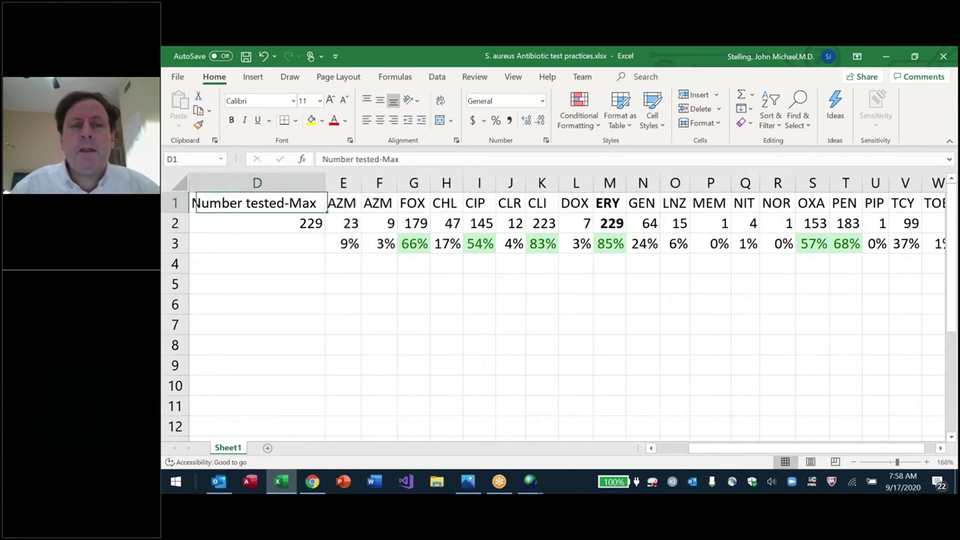
key("Down")
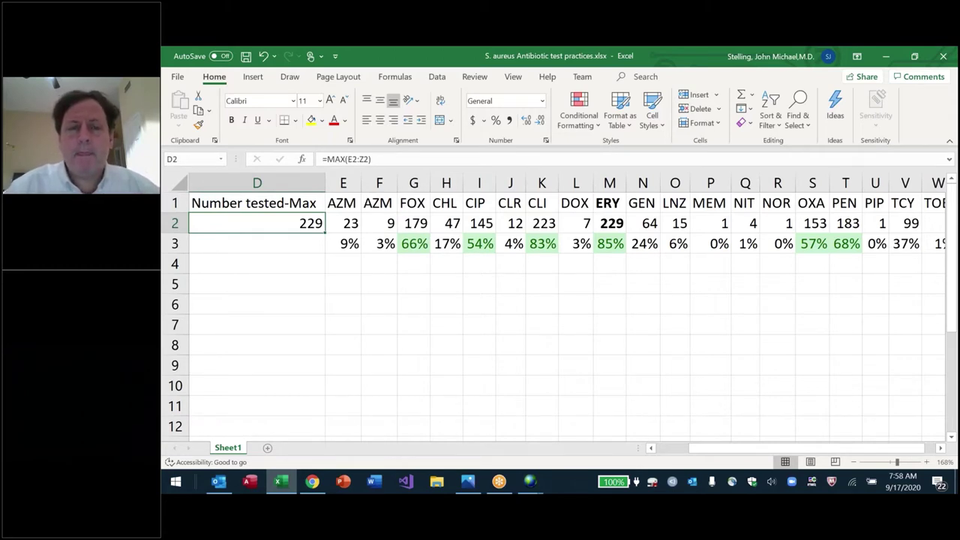
key("Left")
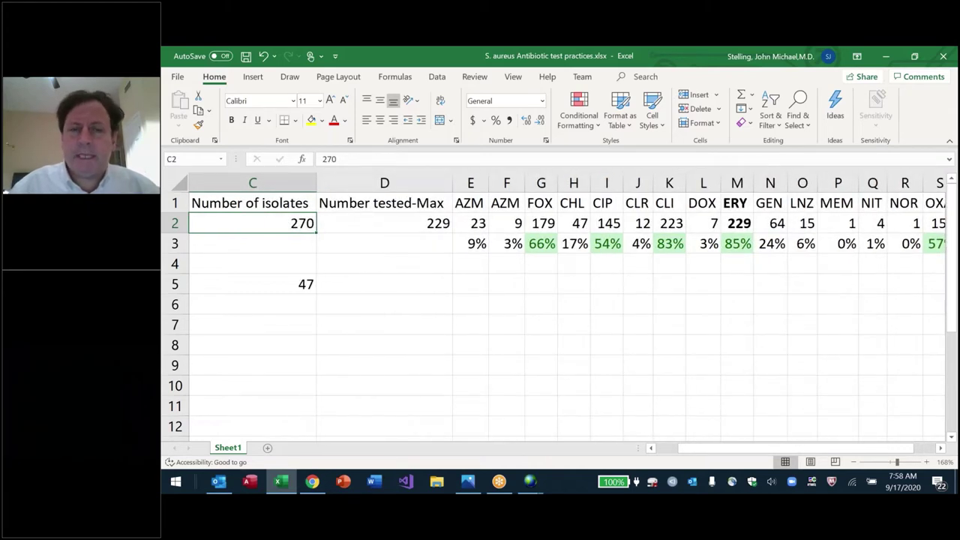
key("Right")
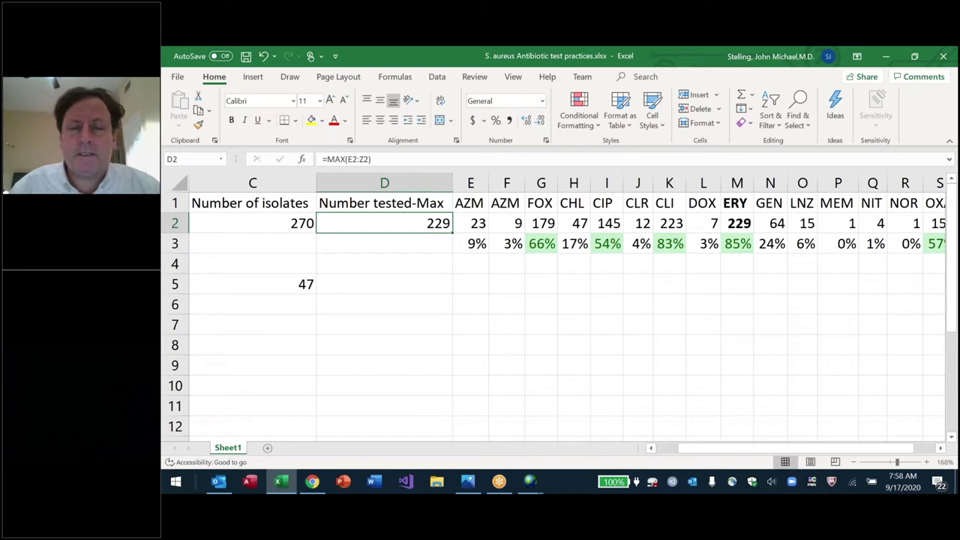
key("Down")
key("Down")
key("Right")
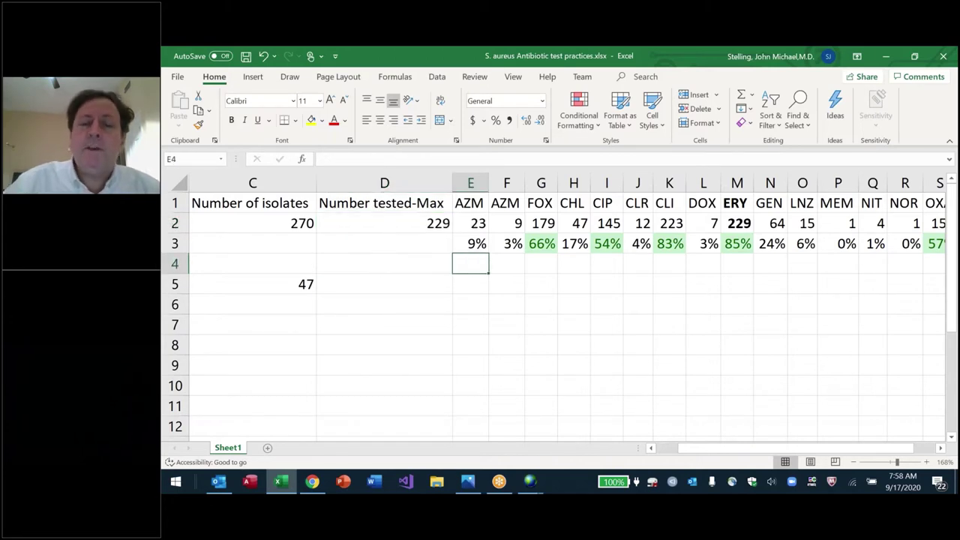
Step: Enter the formula =E2/$D$2 in E4, dividing the AZM tested count by the 229 maximum
type("=")
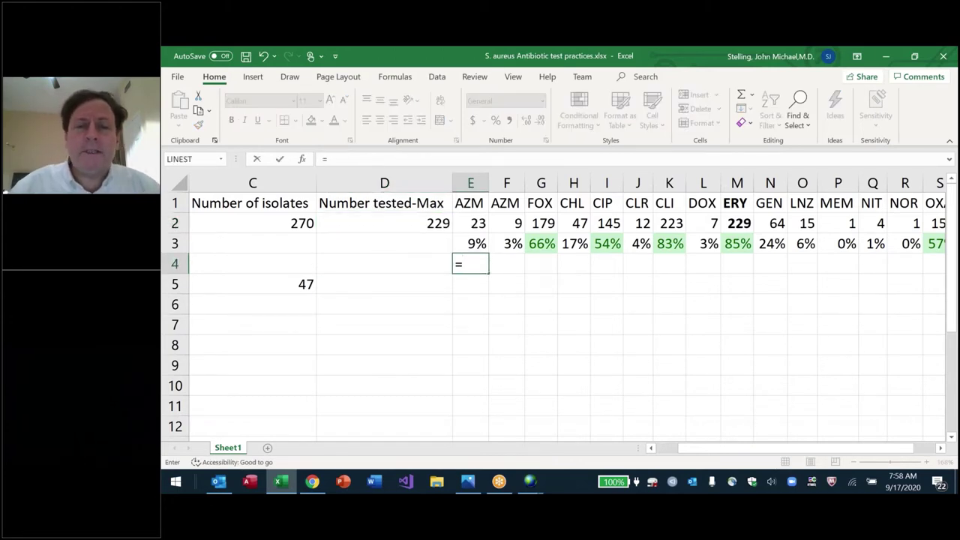
key("Up")
key("Up")
type("/")
key("Up")
key("Up")
key("Left")
key("Up")
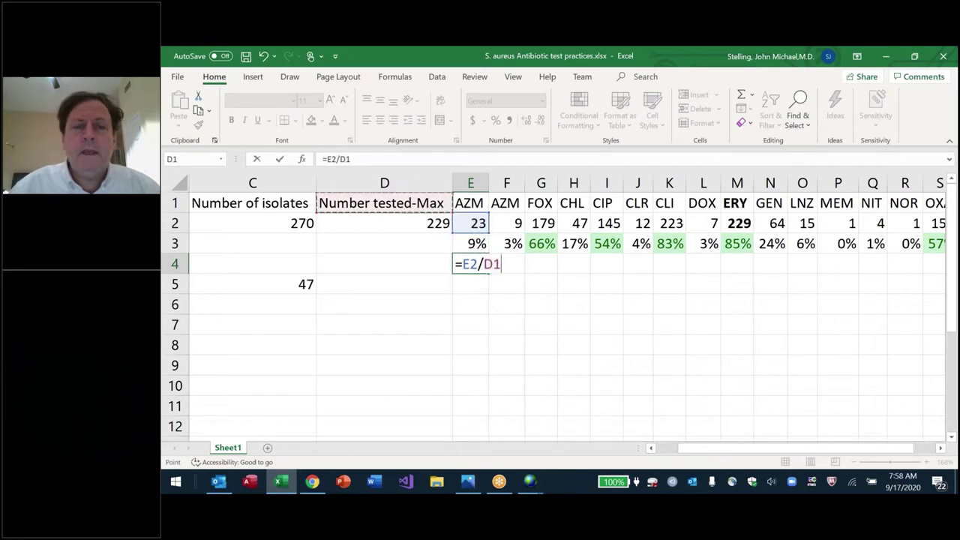
key("Down")
key("F4")
key("ctrl+Return")
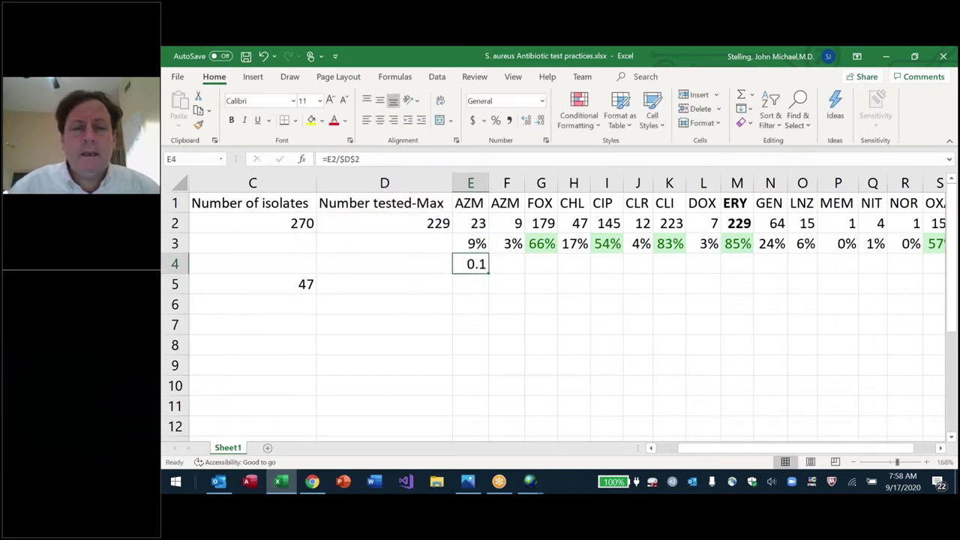
Step: Format E4 as Percentage and paste the formula across E4:Z4
key("ctrl+1")
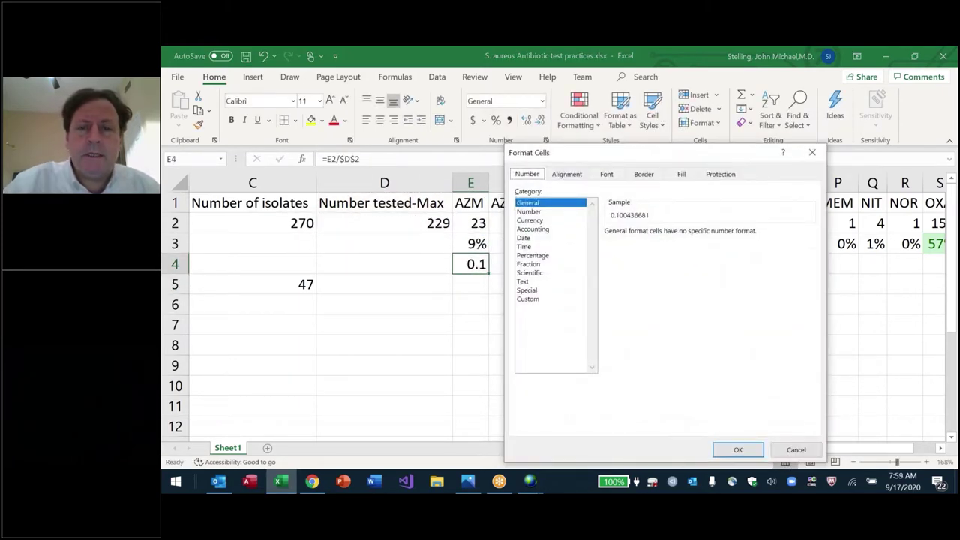
left_click(550, 256)
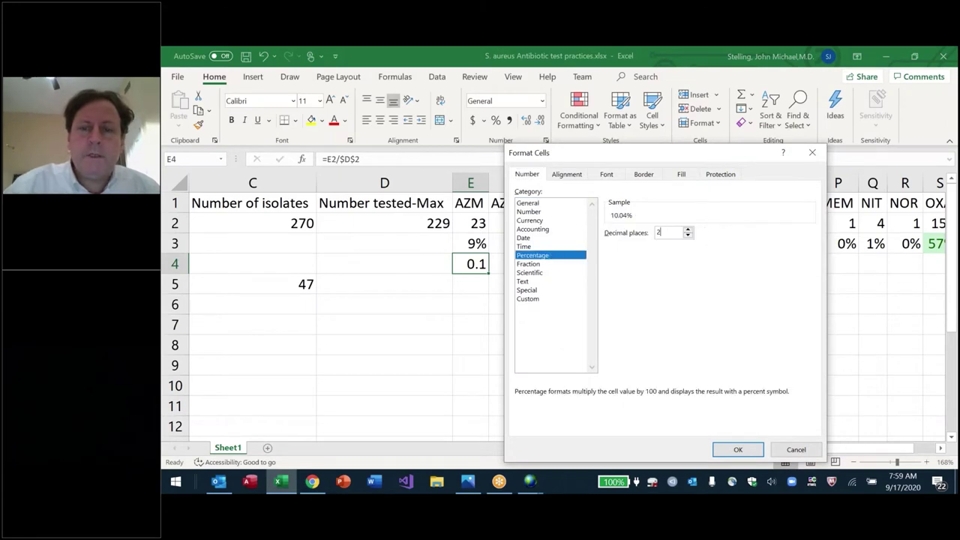
key("Return")
key("ctrl+c")
key("shift+Right")
key("shift+Right")
key("shift+Right")
key("shift+Right")
key("shift+Right")
key("shift+Right")
key("shift+Right")
key("shift+Right")
key("shift+Right")
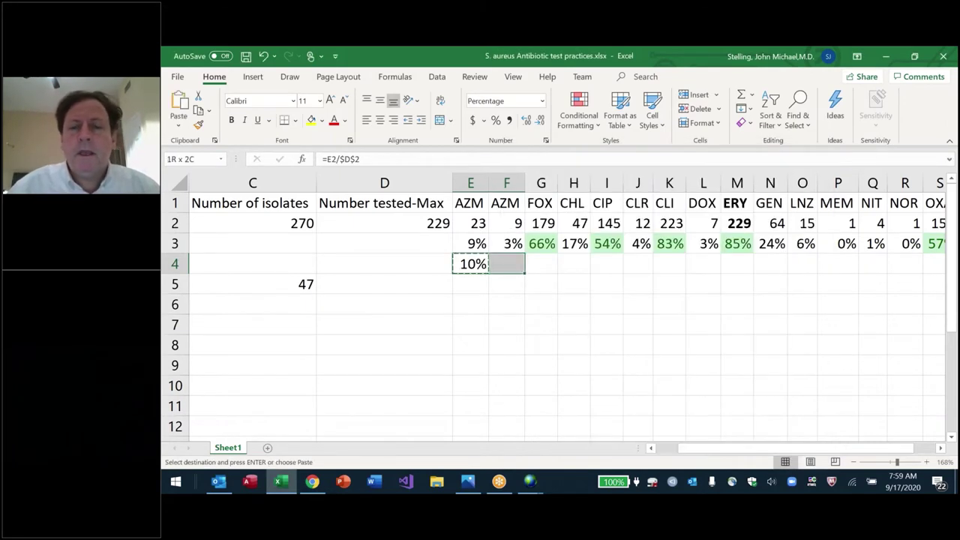
key("shift+Right")
key("shift+Right")
key("shift+Right")
key("shift+Right")
key("shift+Right")
key("shift+Right")
key("shift+Right")
key("shift+Right")
key("shift+Right")
key("shift+Right")
key("shift+Right")
key("shift+Right")
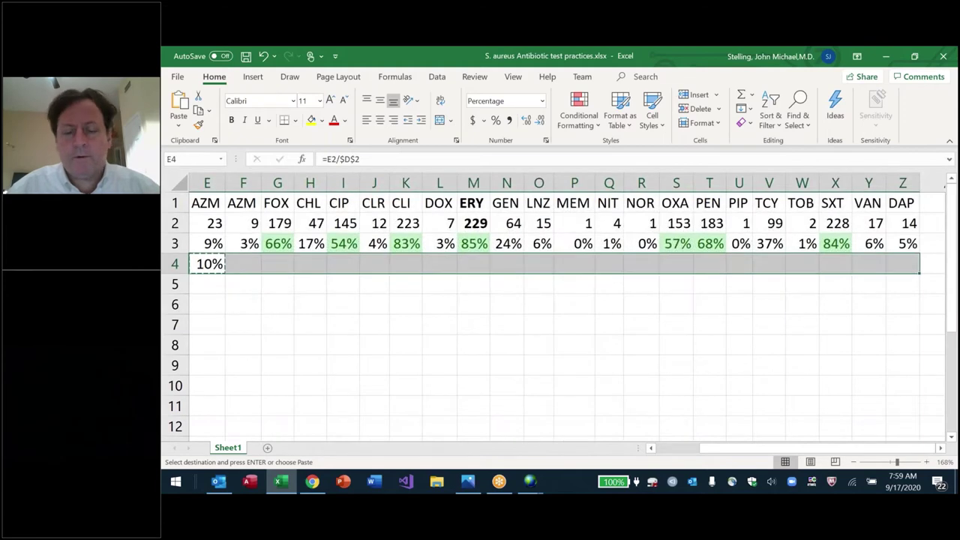
key("ctrl+v")
Step: Auto-fit the column widths of the whole data table
key("alt+h")
key("o")
key("i")
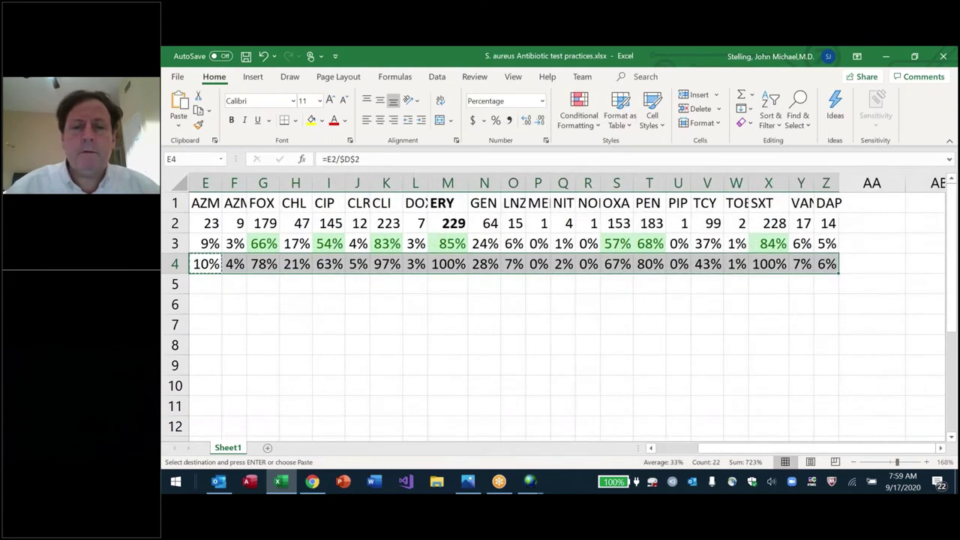
key("Up")
key("Up")
key("Up")
key("ctrl+a")
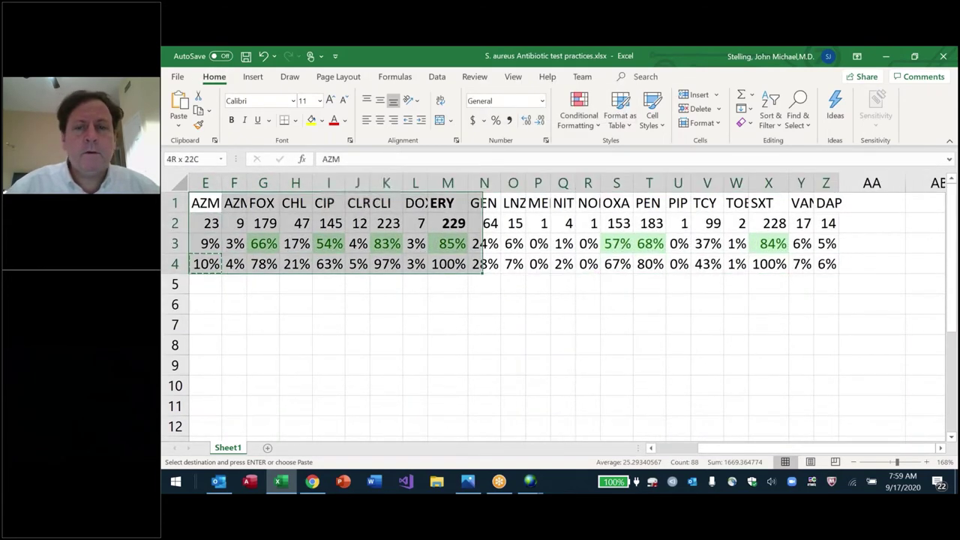
key("alt+h")
key("o")
key("i")
Step: Select the new row 4 percentages from E4 through Z4
key("Down")
key("Down")
key("Down")
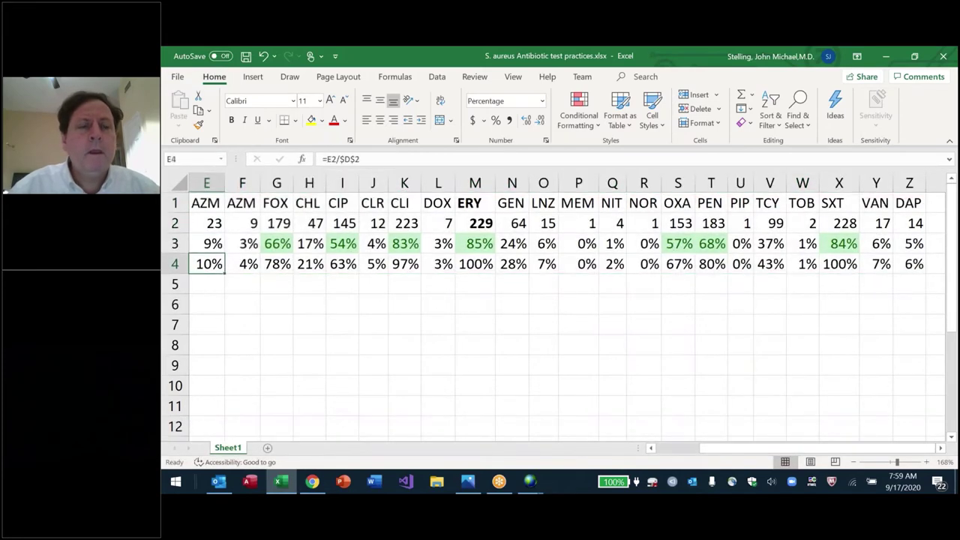
key("Right")
key("Right")
key("ctrl+shift+Right")
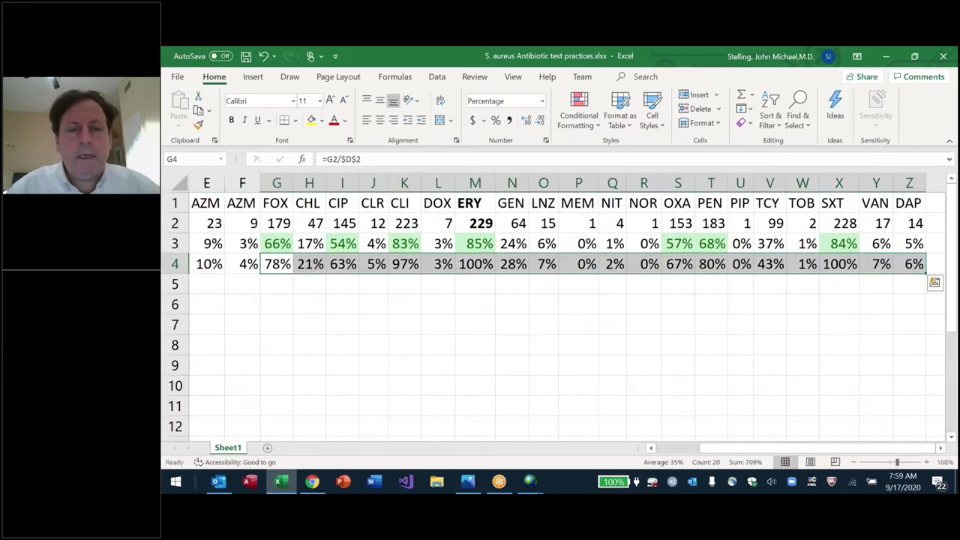
key("Left")
key("Left")
key("Left")
key("Right")
key("ctrl+shift+Right")
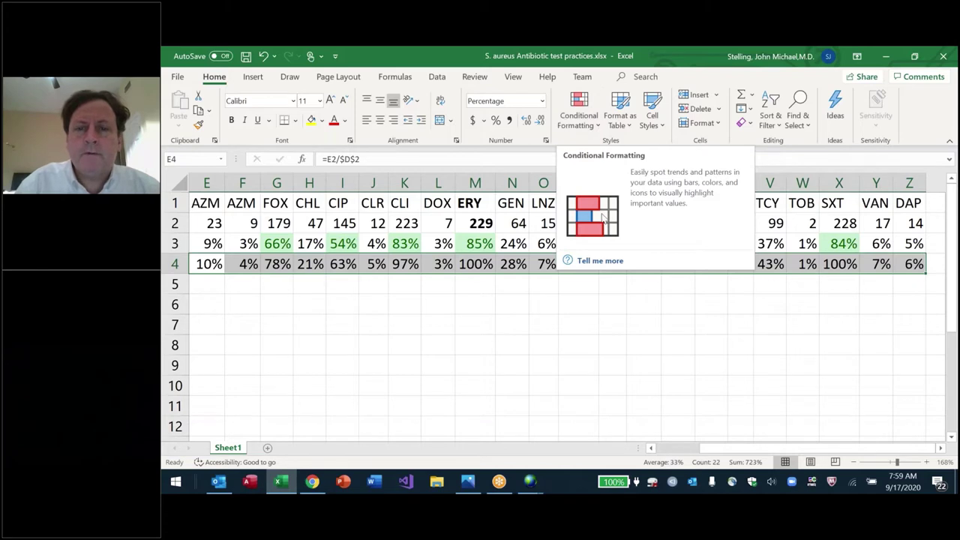
Step: Close the Help panel and add a Greater Than 50 rule with Green Fill and Dark Green Text
left_click(600, 260)
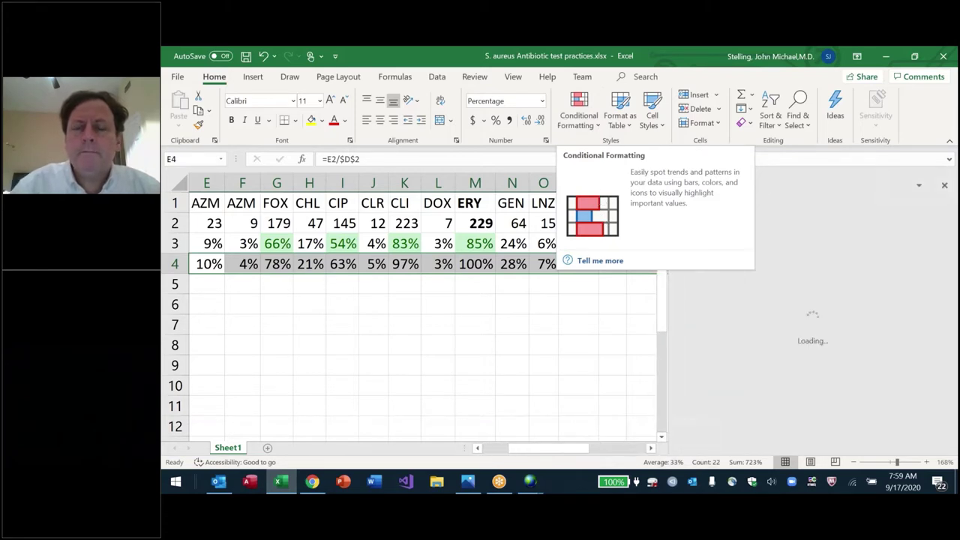
left_click(612, 202)
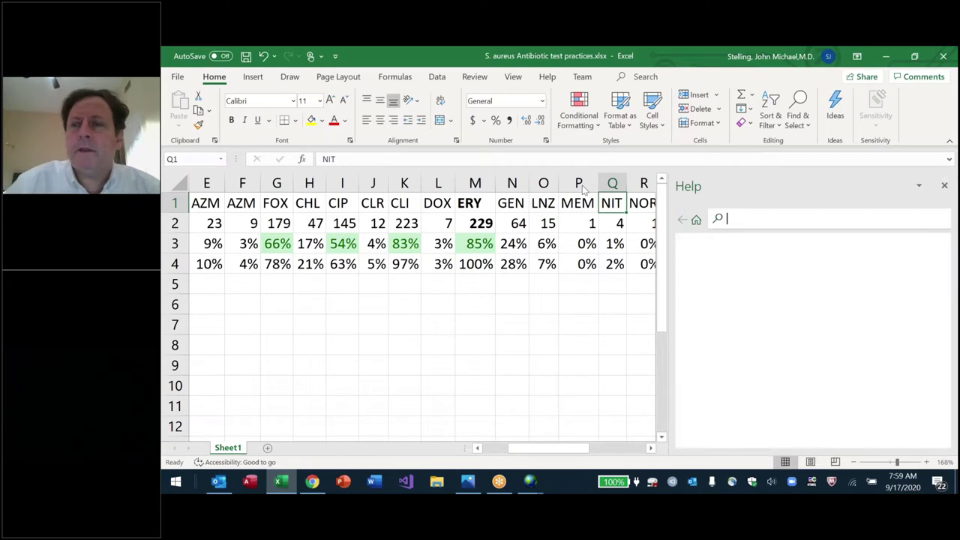
left_click(944, 184)
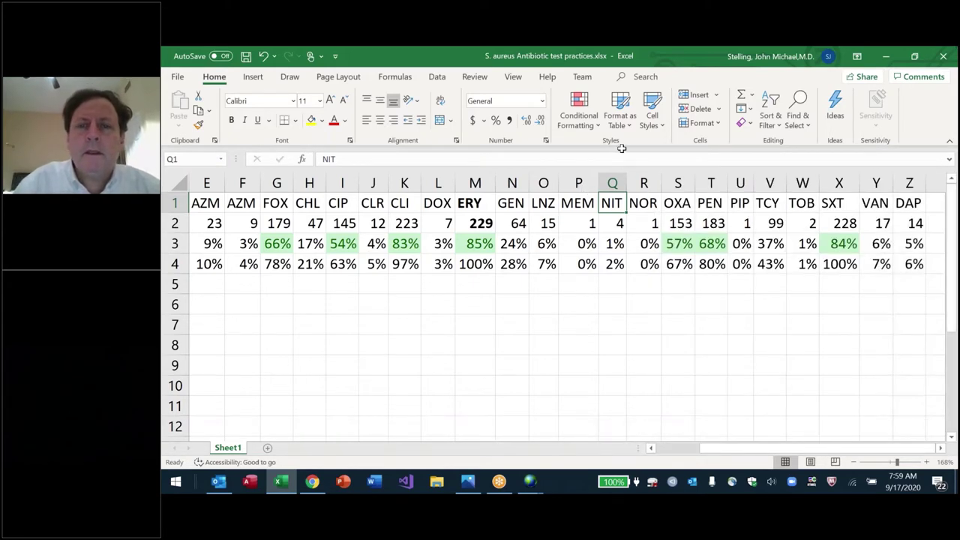
left_click(596, 128)
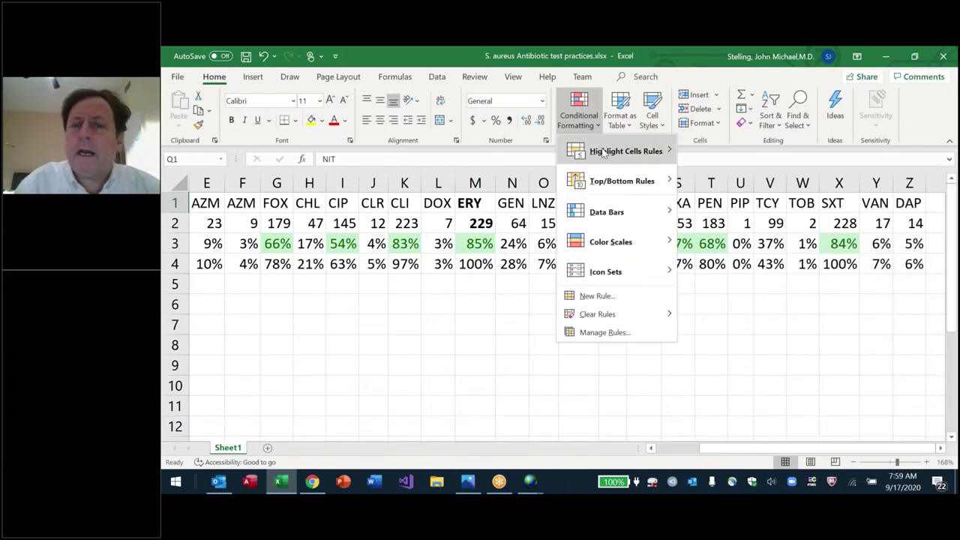
mouse_move(603, 152)
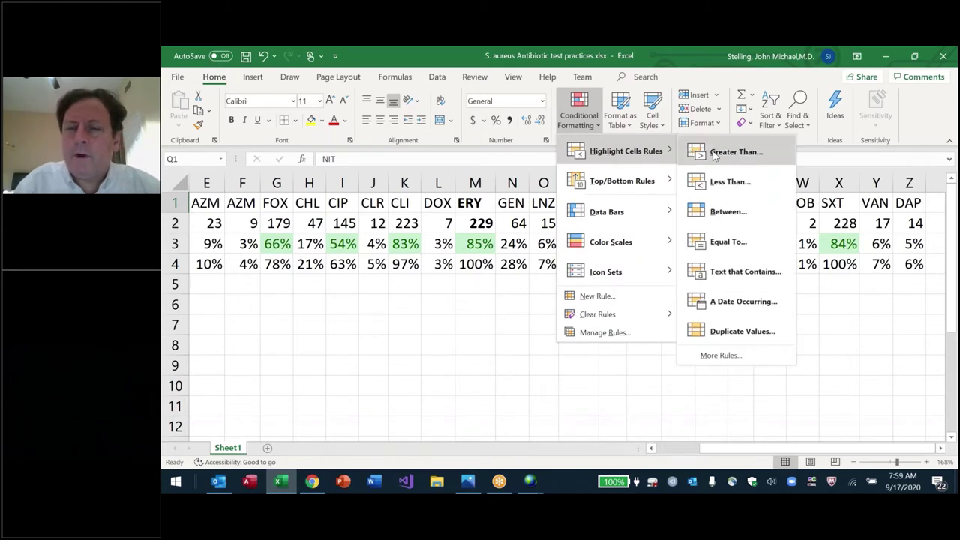
left_click(687, 152)
type("50")
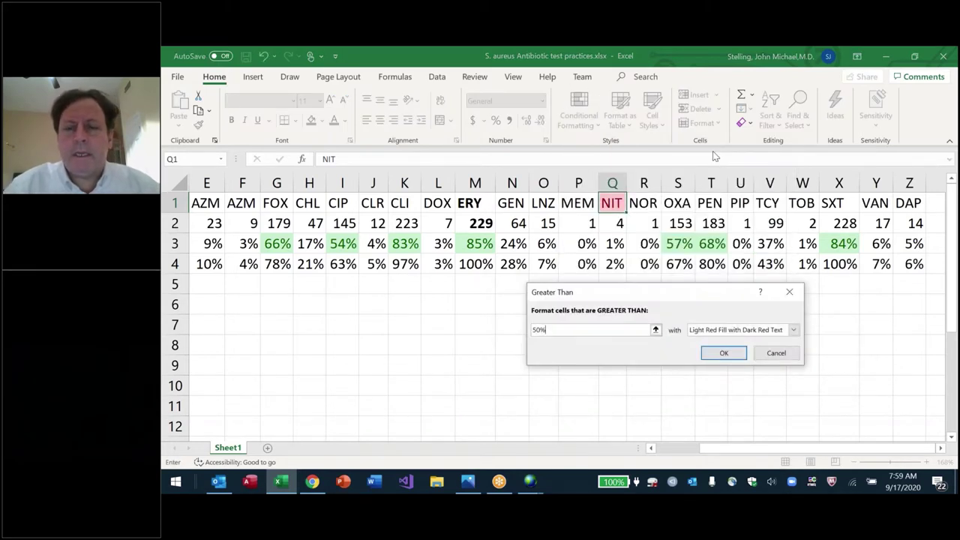
left_click(791, 330)
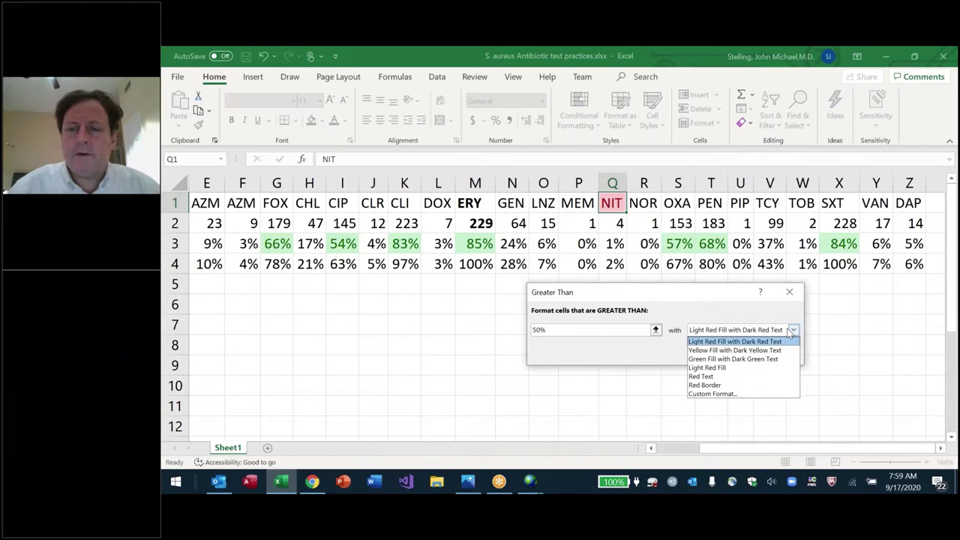
left_click(732, 358)
left_click(723, 351)
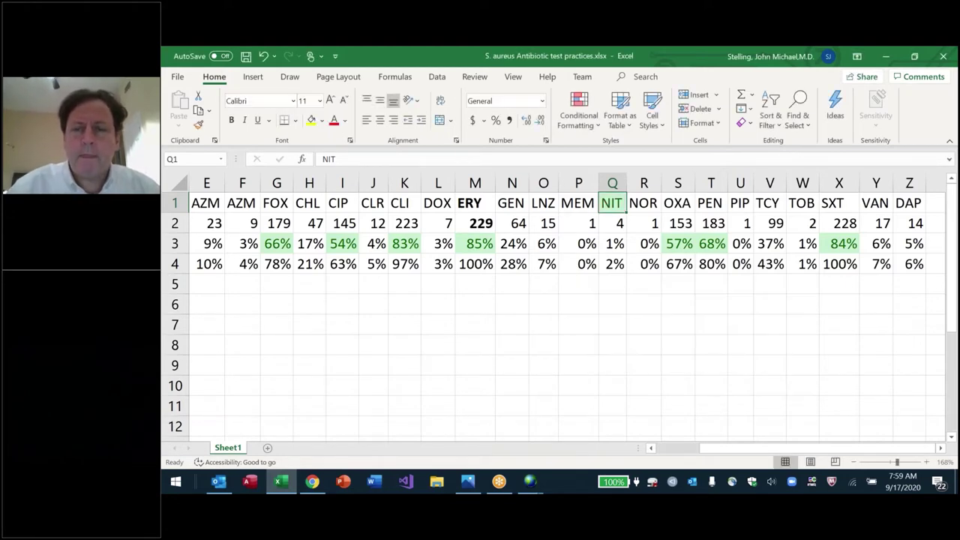
Step: Highlight E4:Z4 values greater than 50% with Green Fill and Dark Green Text
key("Down")
key("Down")
key("Down")
key("Down")
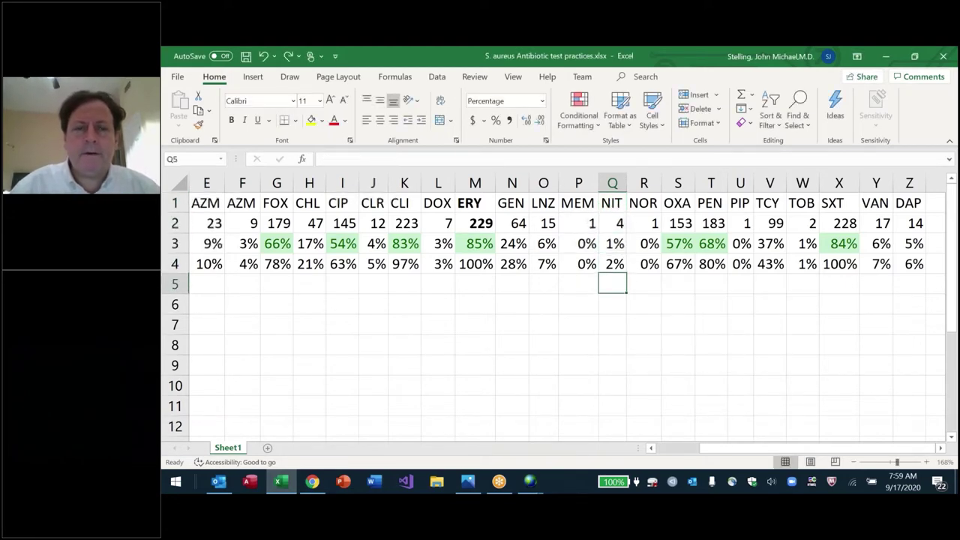
key("ctrl+Left")
key("Up")
key("Right")
key("Right")
key("ctrl+shift+Right")
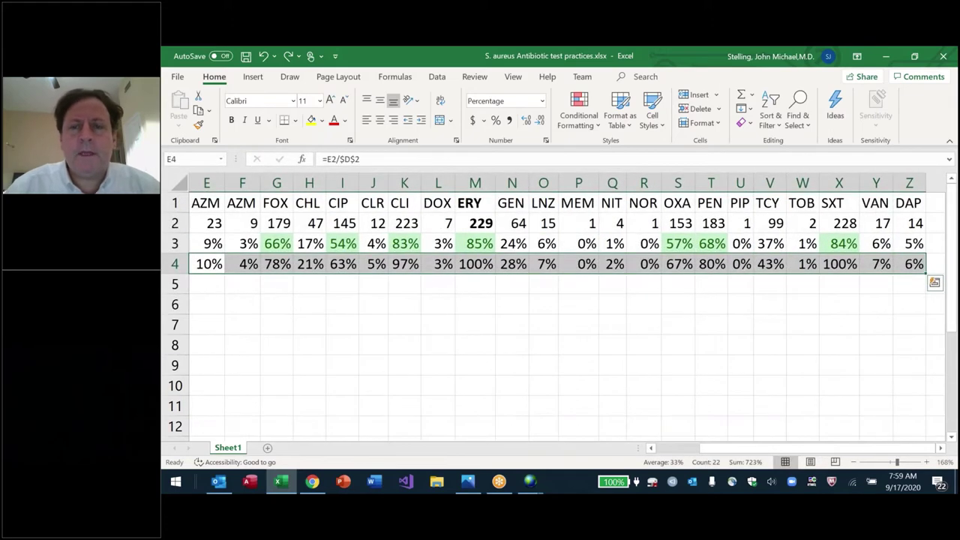
left_click(578, 111)
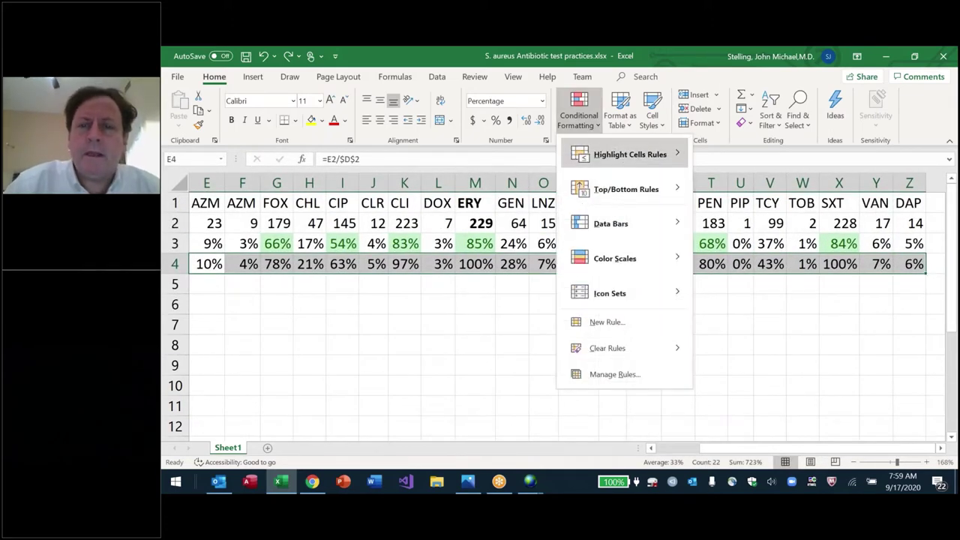
mouse_move(621, 154)
left_click(757, 159)
type("50%")
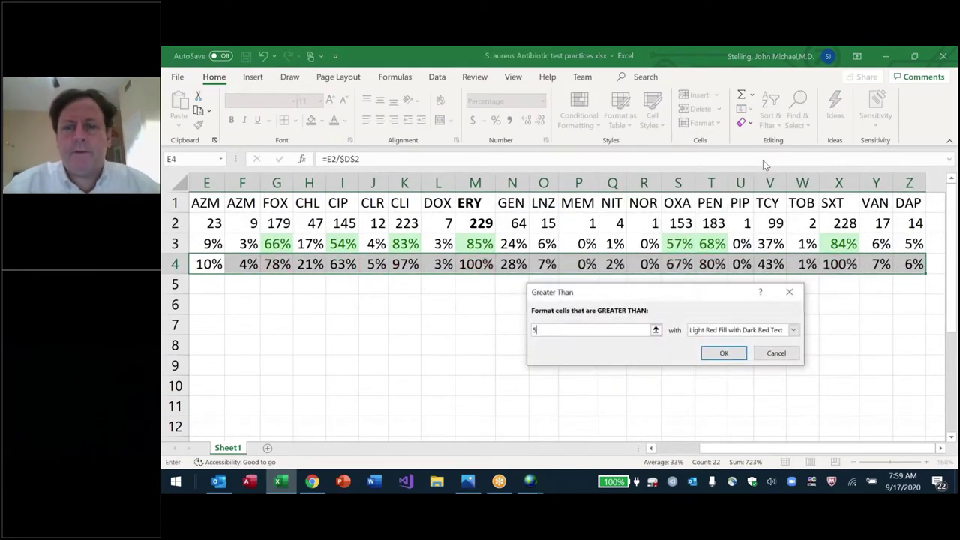
left_click(793, 330)
left_click(724, 357)
left_click(720, 353)
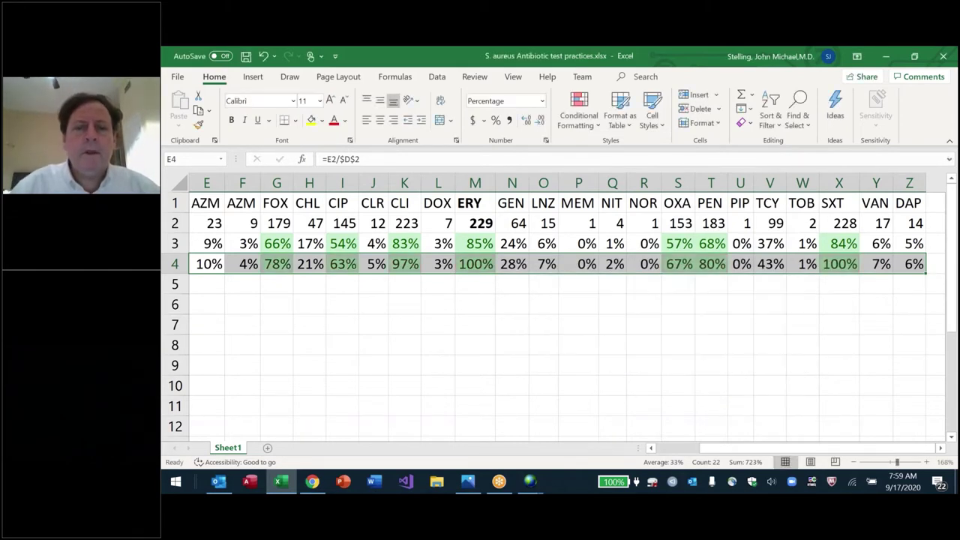
Step: Save the workbook and check the highlighted percentages, such as ERY 100% in M4, against the row 2 counts
key("Left")
key("ctrl+s")
key("Right")
key("Right")
key("Right")
key("Right")
key("Right")
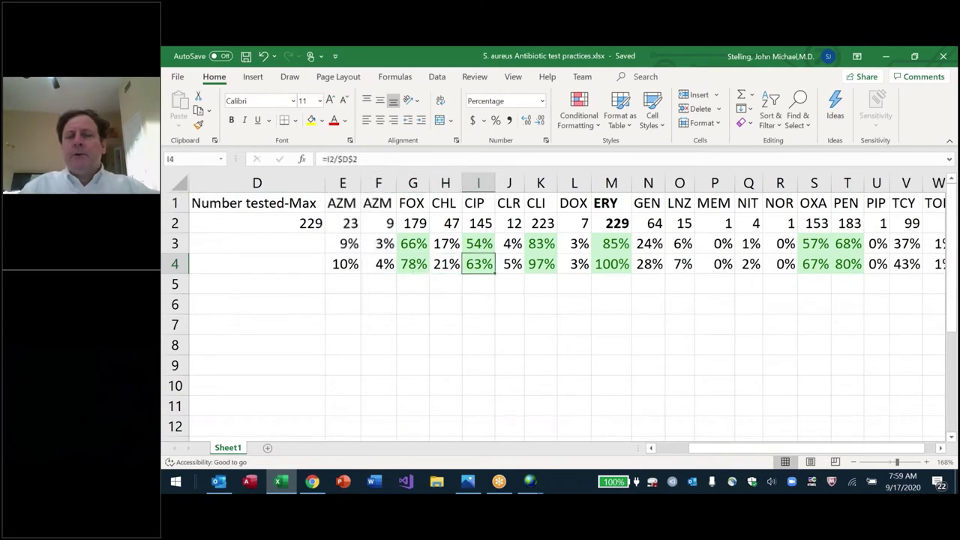
key("Right")
key("Right")
key("Up")
key("Right")
key("Right")
key("Down")
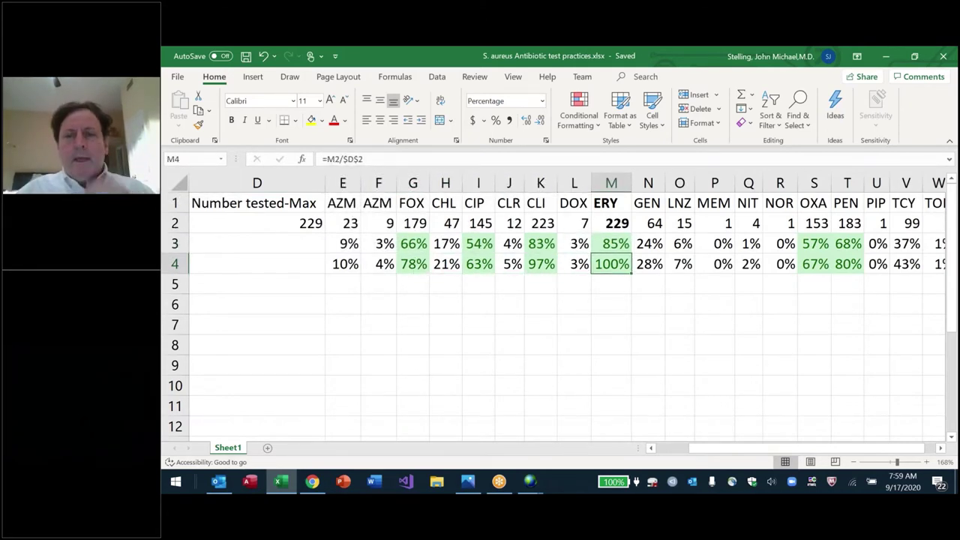
key("Left")
key("Left")
key("Left")
key("Left")
key("Left")
key("Left")
key("Left")
key("Left")
key("Left")
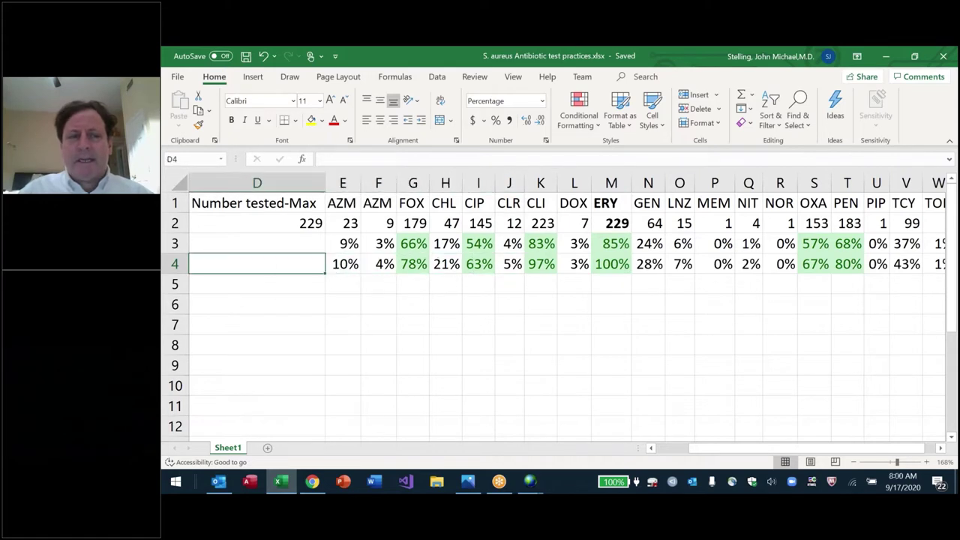
key("Left")
key("Left")
key("Right")
key("Up")
key("Up")
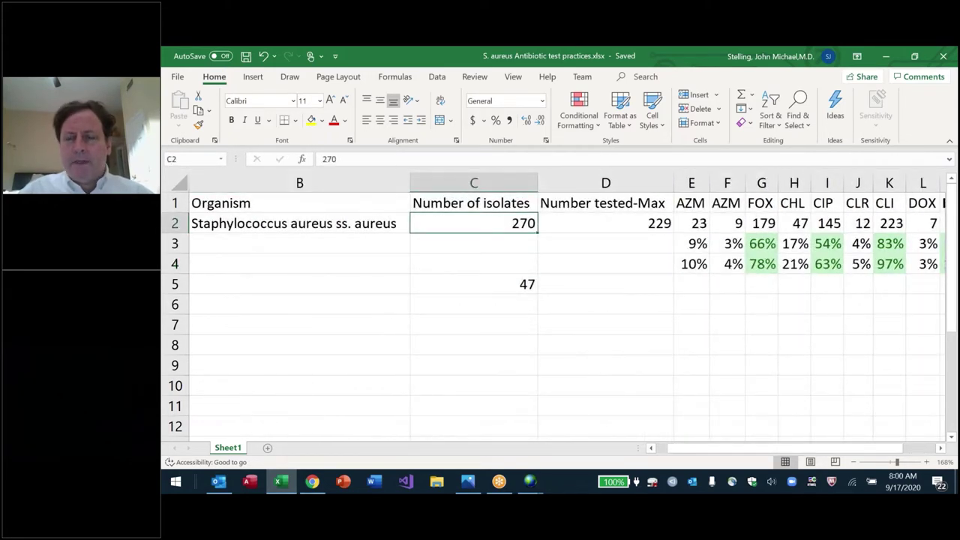
key("Down")
key("Down")
key("Right")
key("Up")
key("Up")
key("Right")
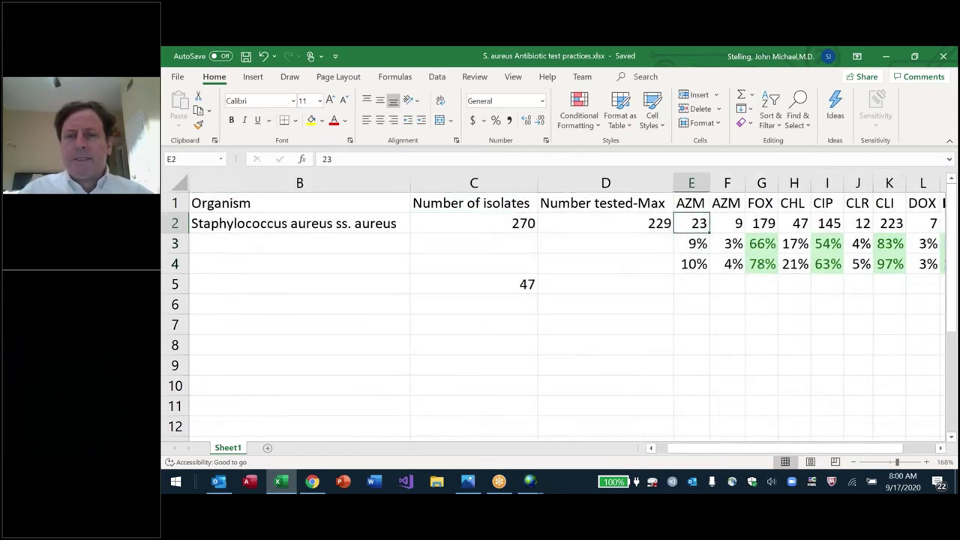
key("Left")
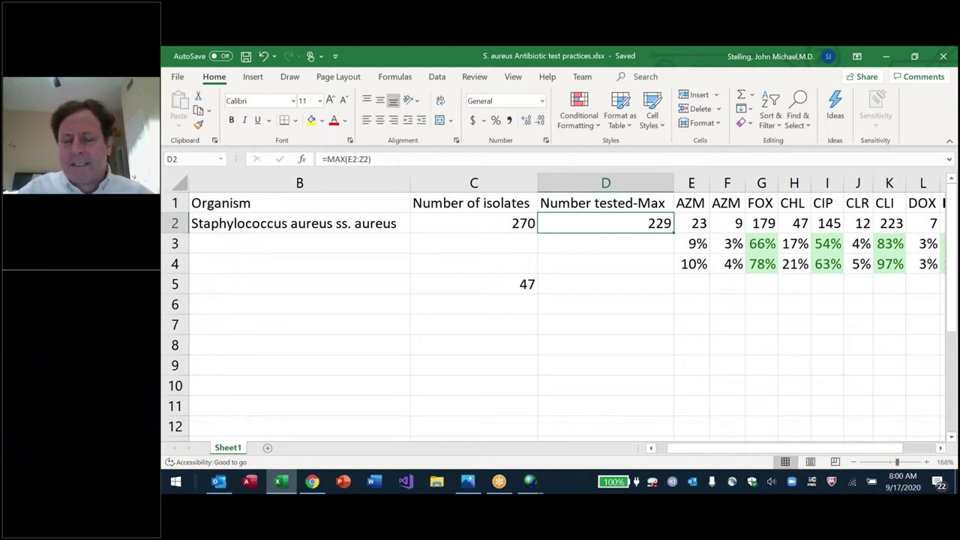
key("Right")
key("Right")
key("Right")
key("Right")
key("Right")
key("Right")
key("Right")
key("Right")
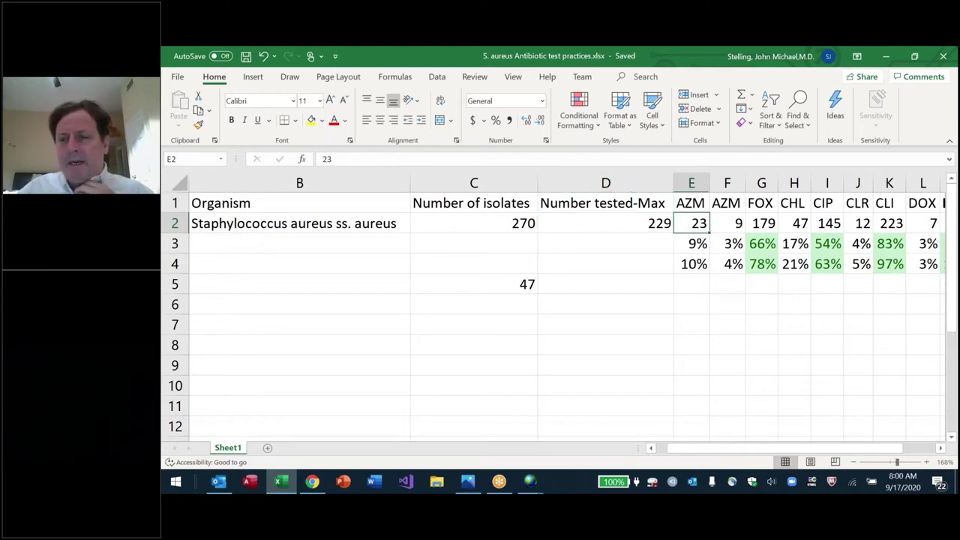
key("Right")
key("Right")
key("Right")
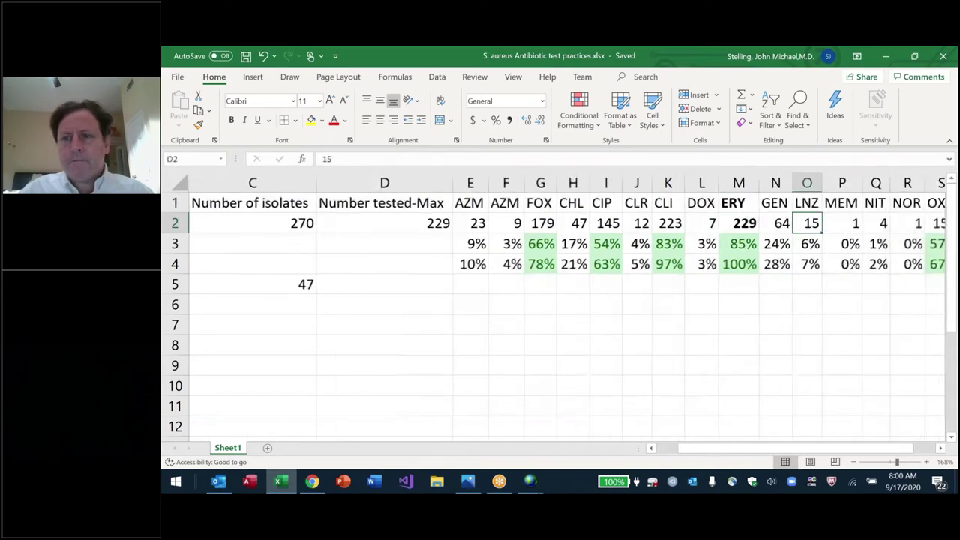
key("Right")
key("Down")
key("Left")
key("Left")
key("Left")
key("Down")
Step: Cut the 229 maximum tested count from D2 so it can move down to D3
key("Left")
key("Left")
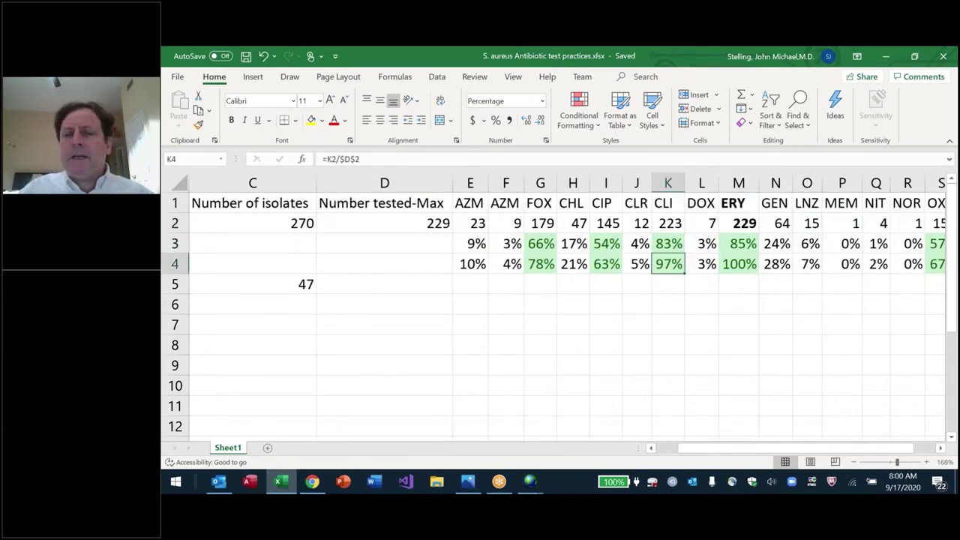
key("Right")
key("Right")
key("Left")
key("Left")
key("Left")
key("Left")
key("Left")
key("Left")
key("Left")
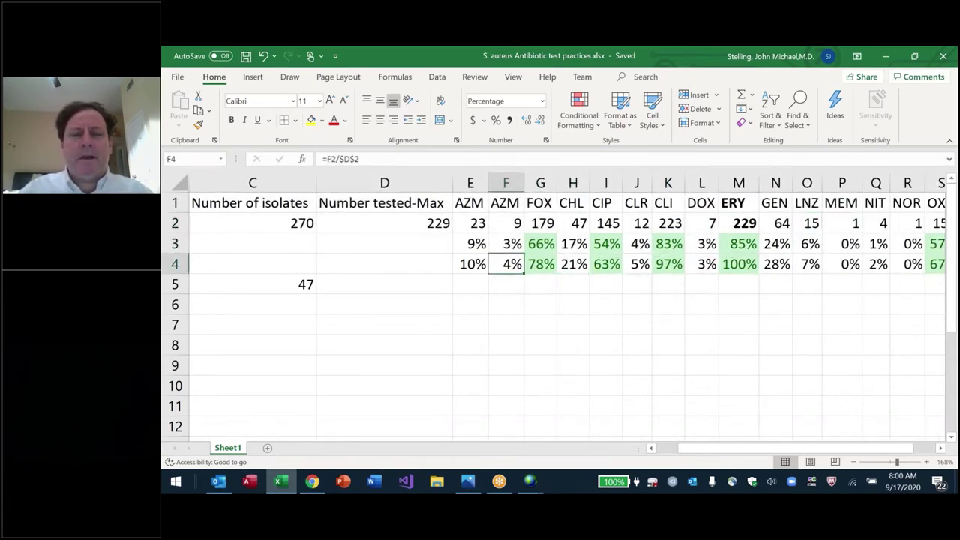
key("Left")
key("Up")
key("Up")
key("Left")
key("ctrl+x")
key("Down")
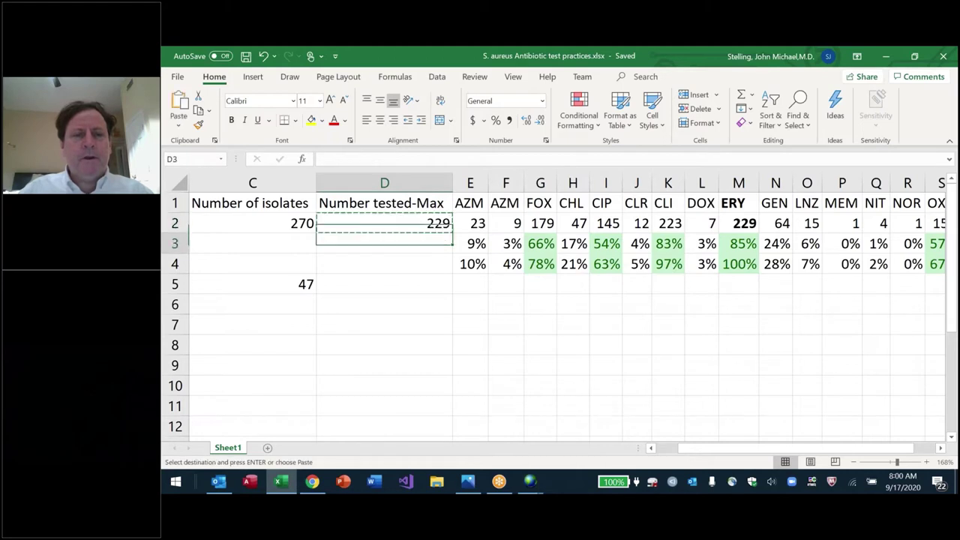
Step: Paste the maximum tested count into D3 and rename the D1 heading to 'Number'
key("ctrl+v")
key("Up")
key("Up")
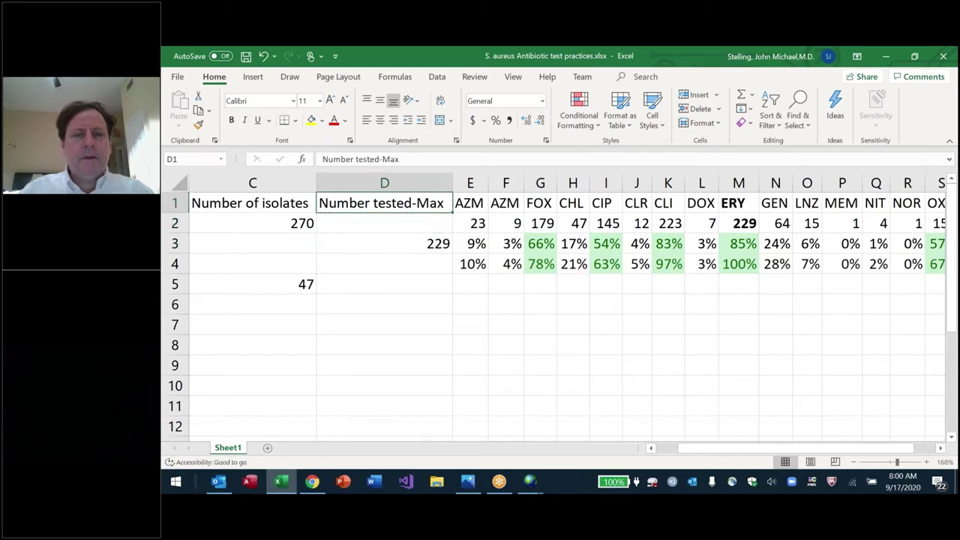
type("Number te")
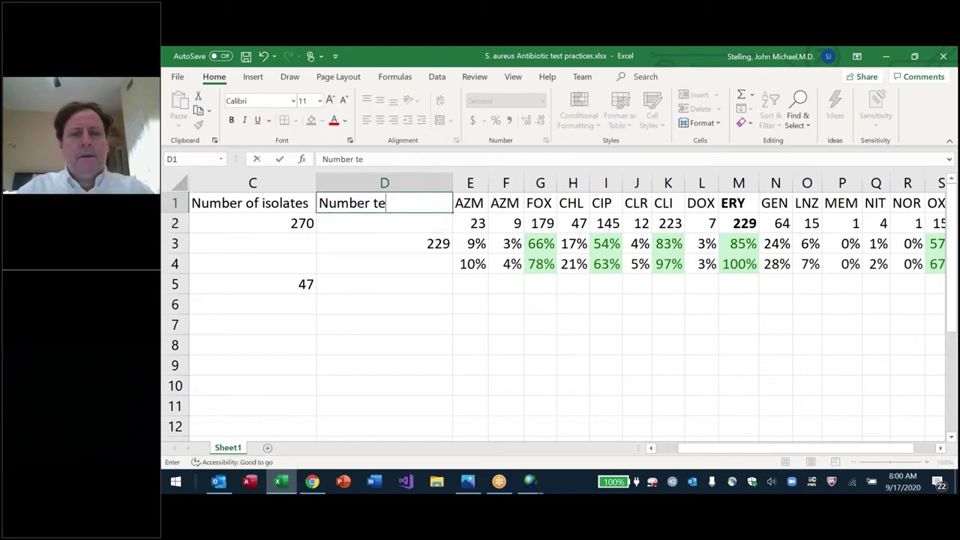
type("sted")
key("Return")
left_click(252, 223)
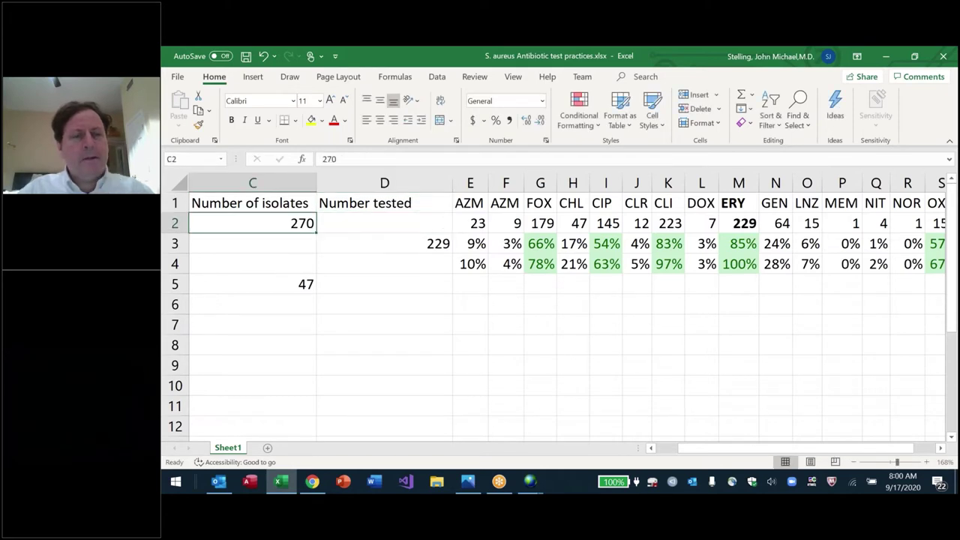
key("Up")
key("Right")
type("Number")
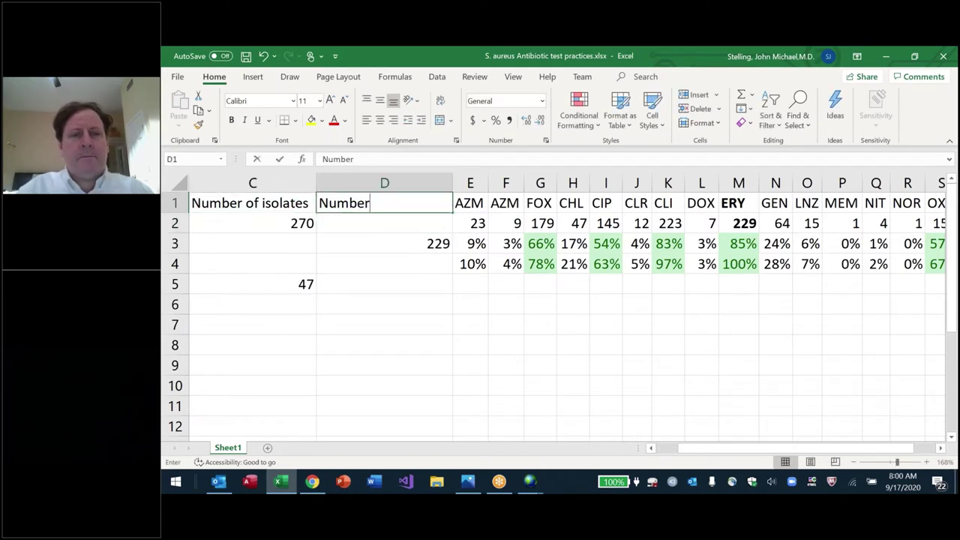
key("Return")
Step: Move the isolate count 270 to D2, label C2 'Number of isolates', and clear the duplicate text in C1
left_click(252, 222)
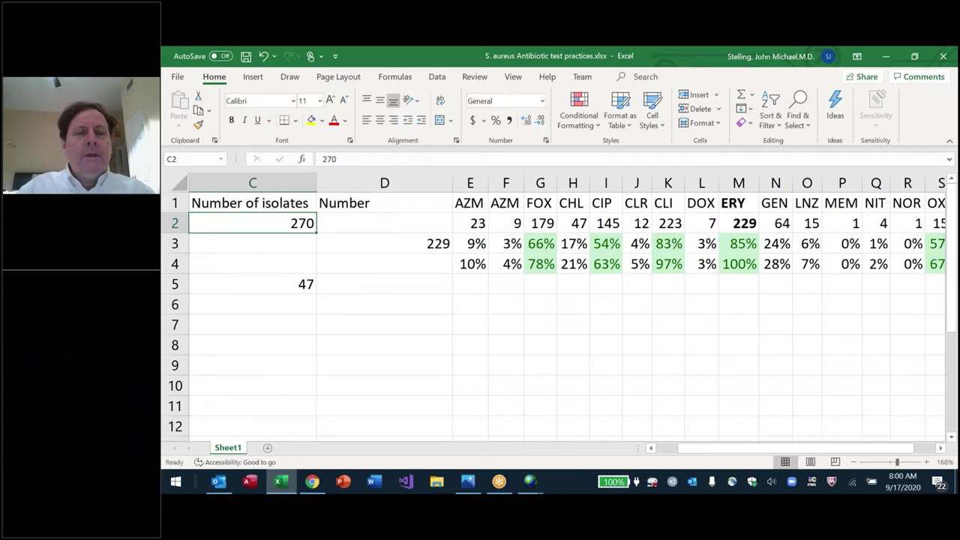
key("ctrl+x")
key("Right")
key("ctrl+v")
key("Left")
type("Number os is")
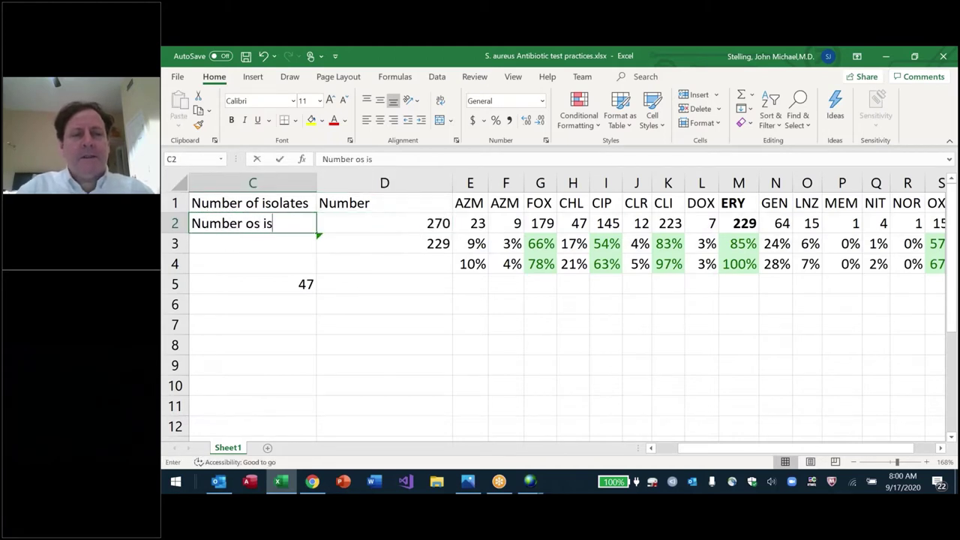
key("BackSpace")
key("BackSpace")
key("BackSpace")
key("BackSpace")
type("f isoo")
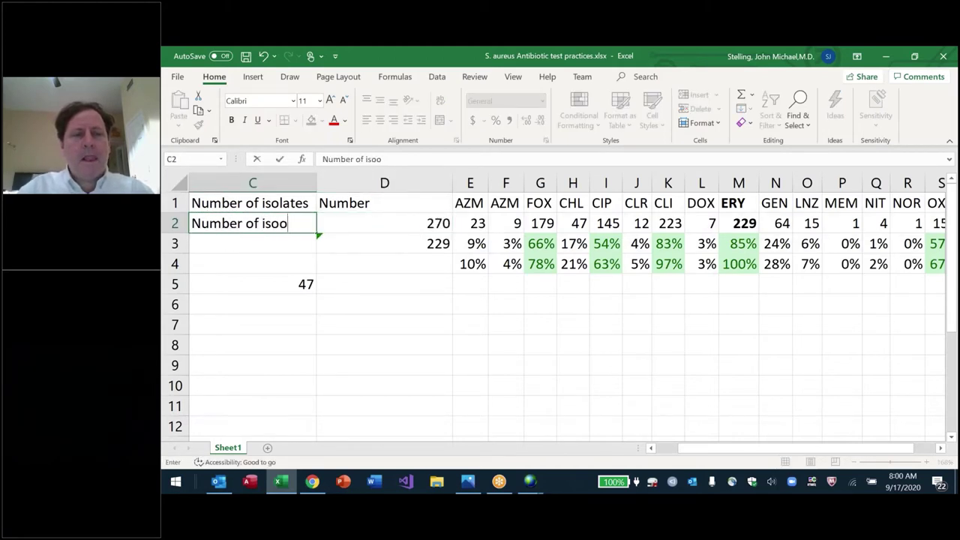
key("BackSpace")
type("lates")
key("Return")
key("Up")
key("Up")
key("Delete")
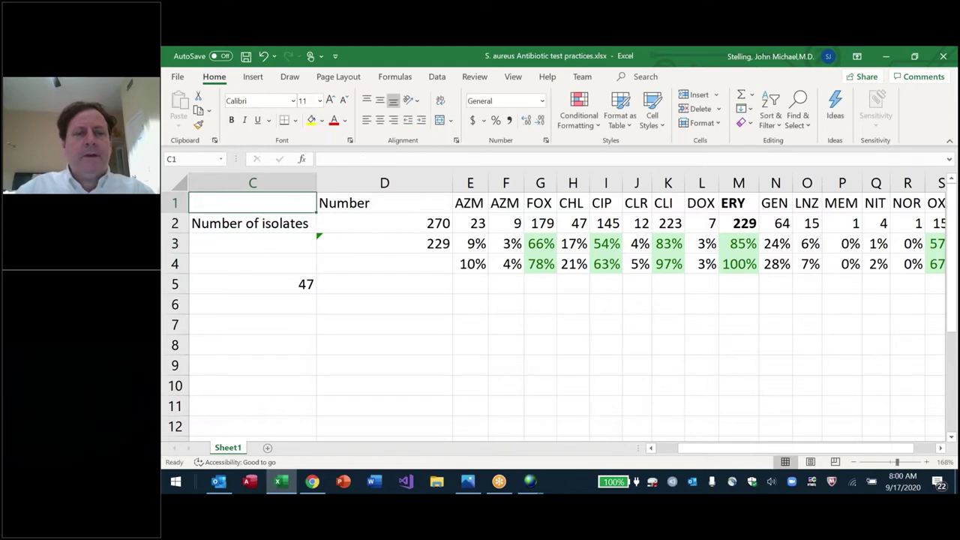
Step: Label C3 'Number tested-Max'
left_click(252, 243)
type("Number tes")
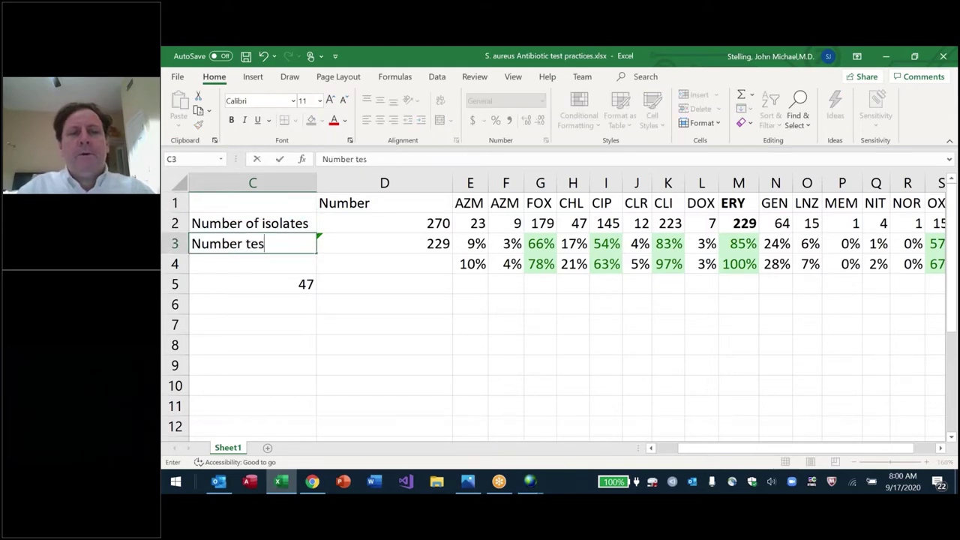
type("ted")
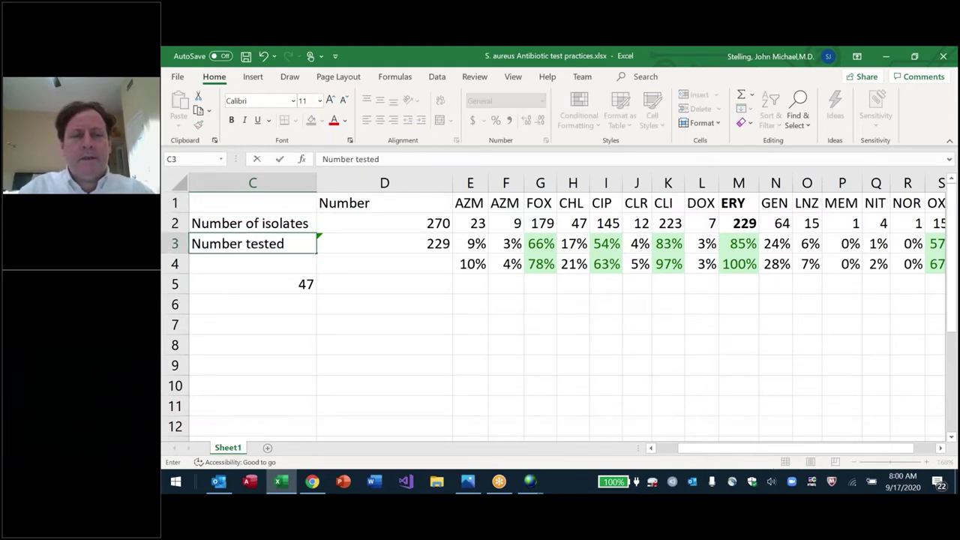
type("0-M")
key("BackSpace")
key("BackSpace")
type("-M")
key("BackSpace")
key("BackSpace")
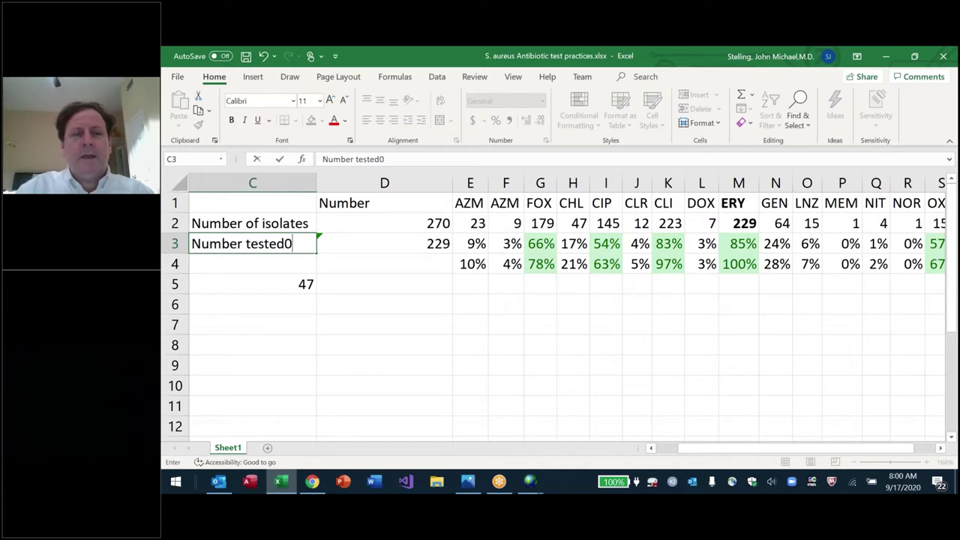
key("BackSpace")
type("-Max")
key("Return")
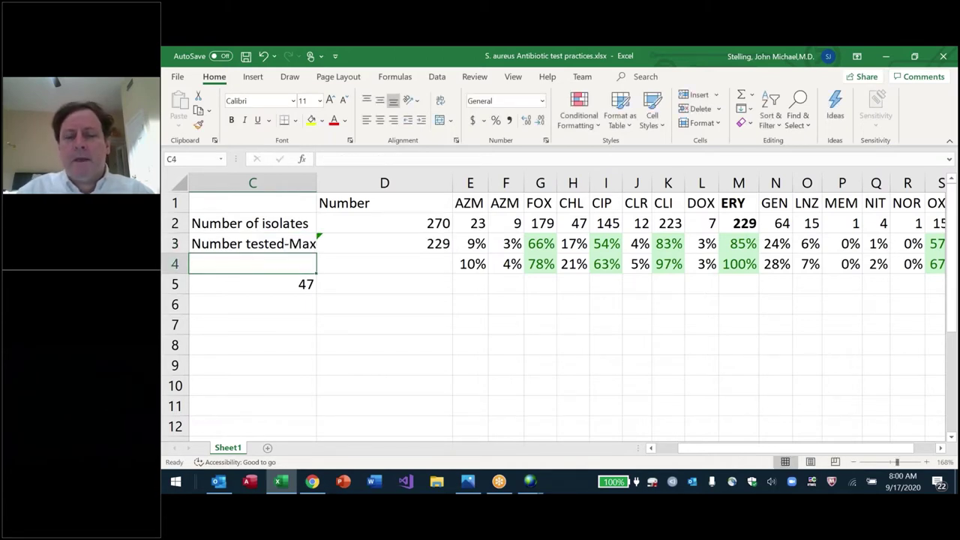
Step: Delete the stray 47 below the labels and save the workbook
key("Up")
key("alt+o")
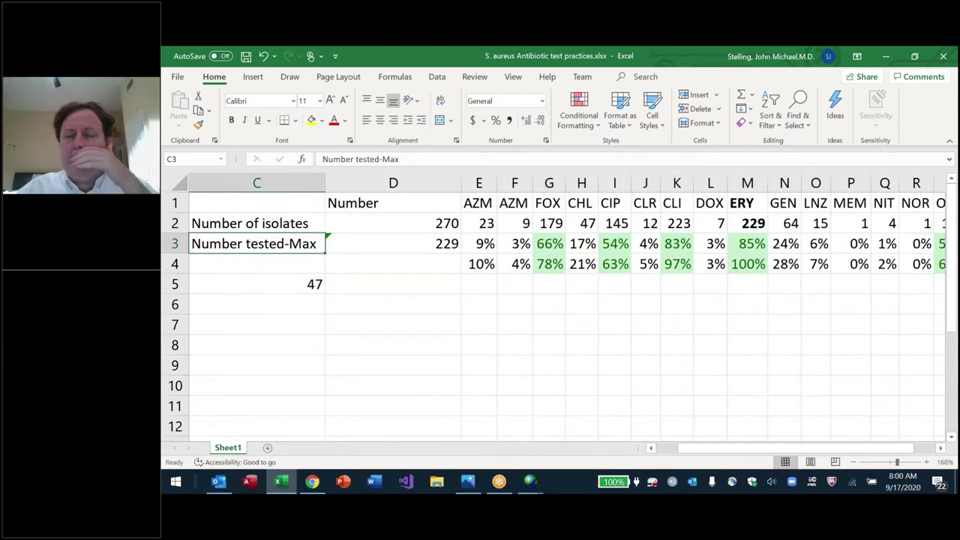
key("Down")
key("Down")
key("Delete")
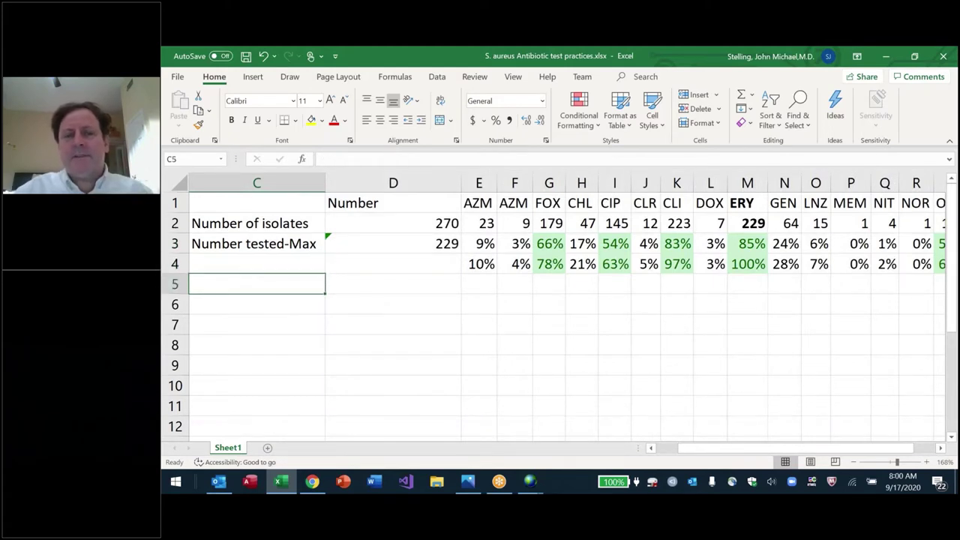
key("ctrl+s")
key("Up")
key("Right")
key("Right")
key("Right")
key("Right")
key("Right")
key("Right")
key("Right")
key("Right")
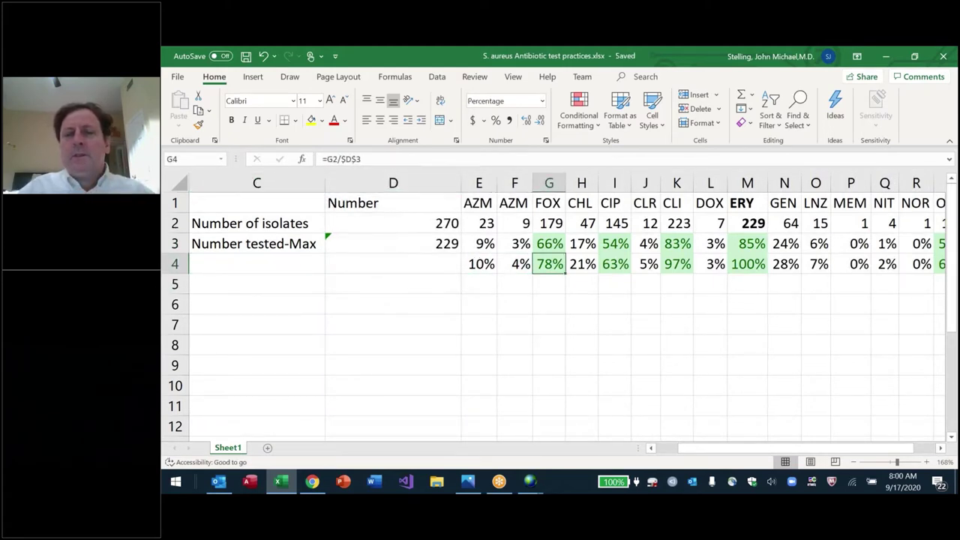
key("Right")
key("Right")
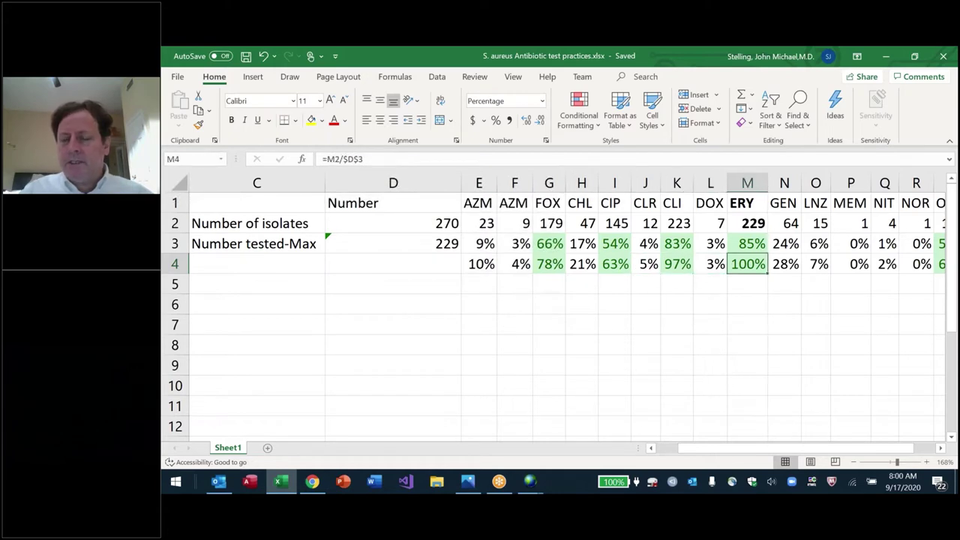
key("Left")
key("Left")
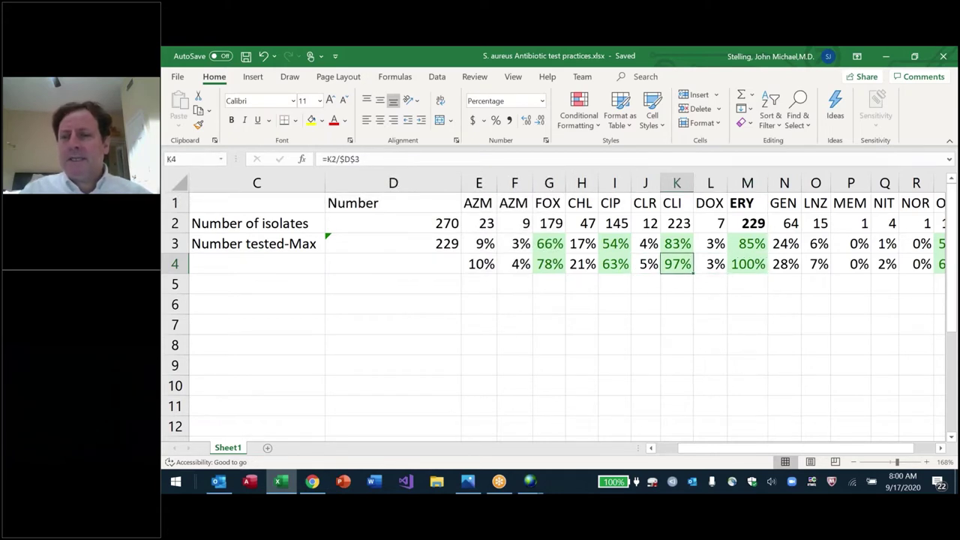
key("Right")
key("Right")
key("Right")
key("Right")
key("Right")
key("Right")
key("Right")
key("Right")
key("Right")
key("Right")
key("Right")
key("Right")
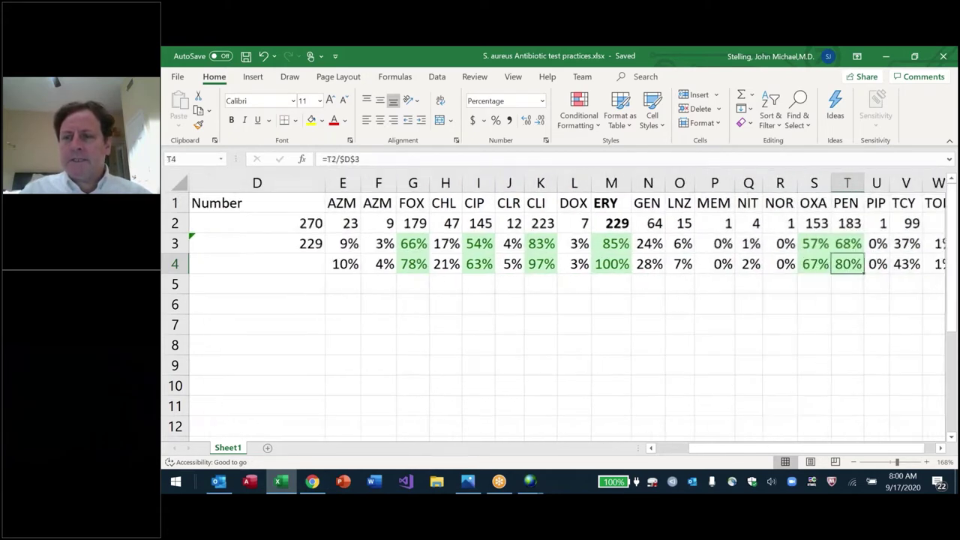
key("Right")
key("Right")
key("Left")
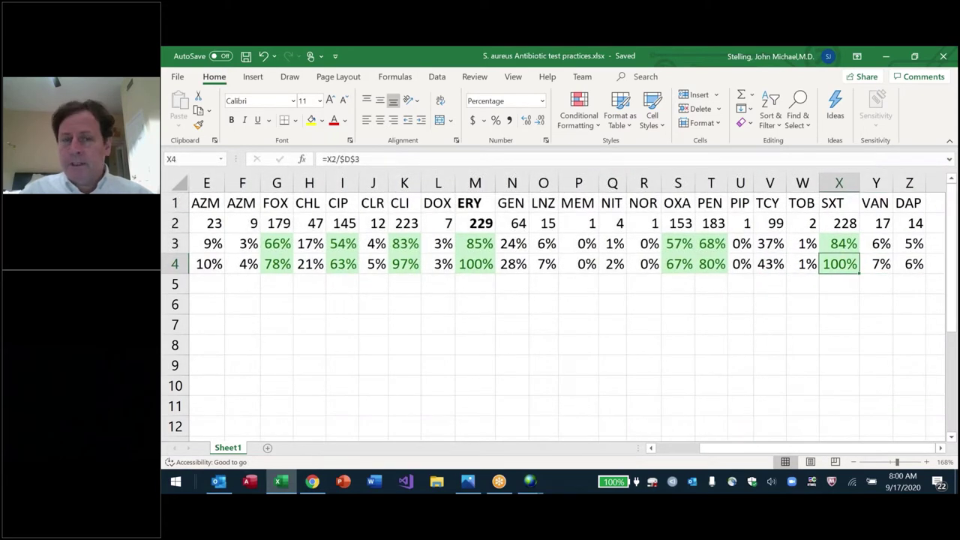
key("Left")
key("Left")
key("Left")
key("Left")
key("Left")
key("Right")
key("Right")
key("Right")
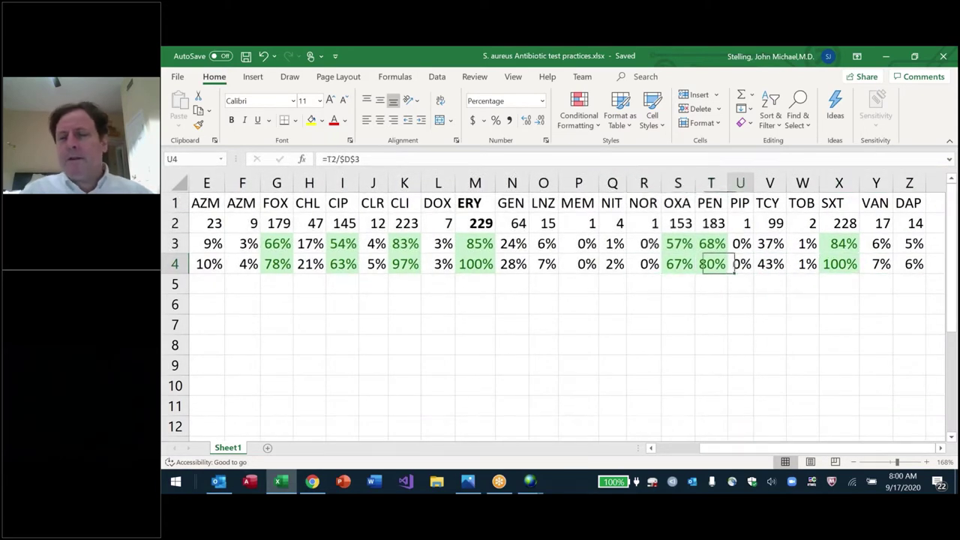
key("Up")
key("Up")
key("Right")
key("Right")
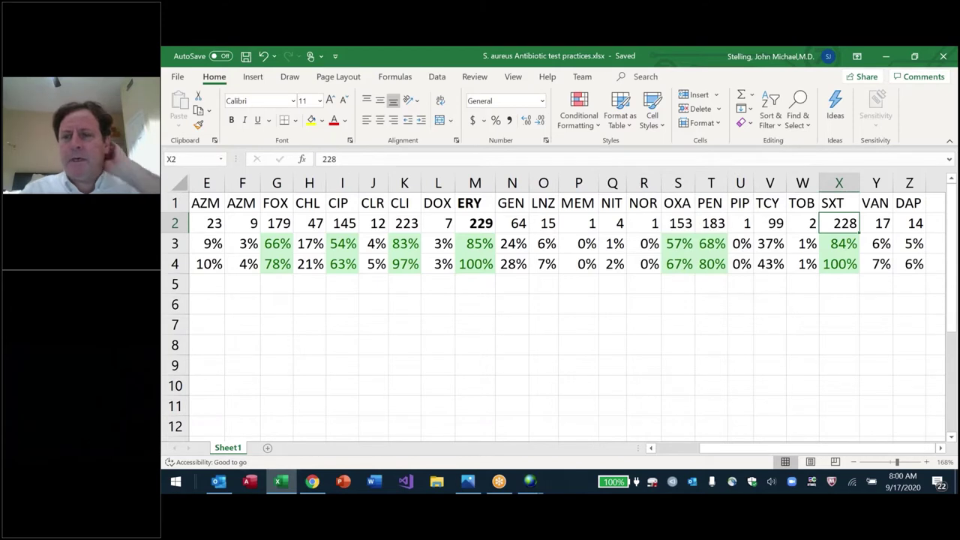
key("Down")
key("Down")
key("Left")
key("Left")
key("Left")
key("Left")
key("Left")
key("Left")
key("Left")
key("Left")
key("Left")
key("Left")
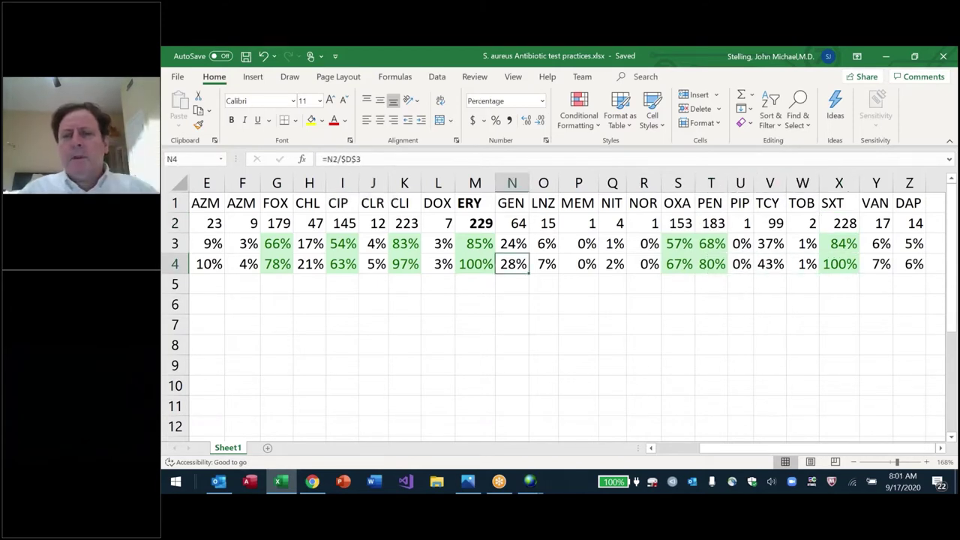
key("Left")
key("Left")
key("Left")
key("Left")
key("Left")
key("Left")
key("Left")
key("Left")
key("Left")
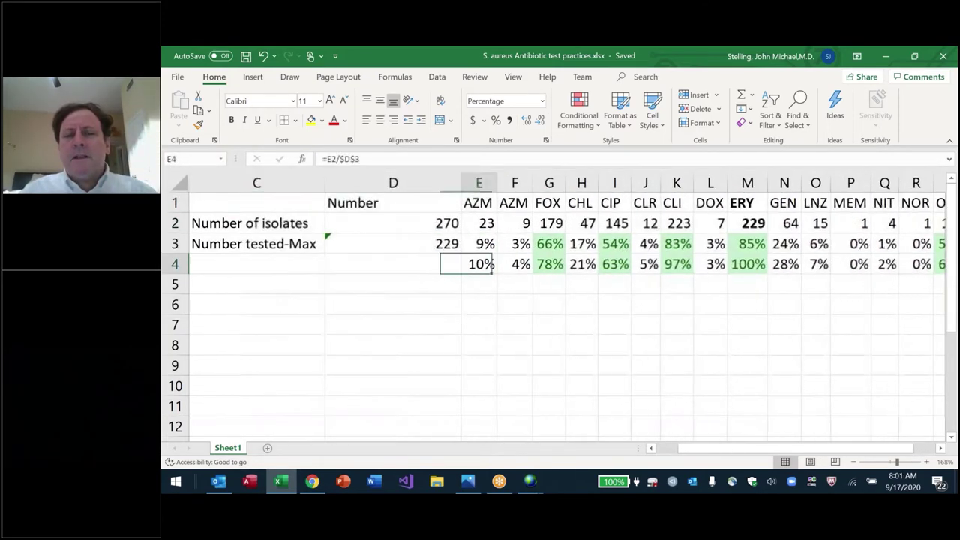
key("Up")
key("Right")
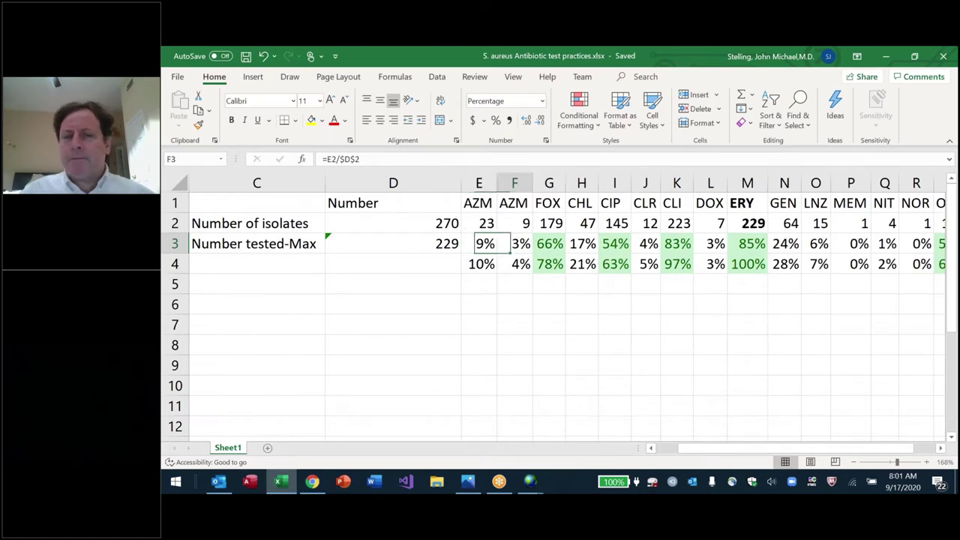
key("Right")
key("Down")
key("Left")
key("Left")
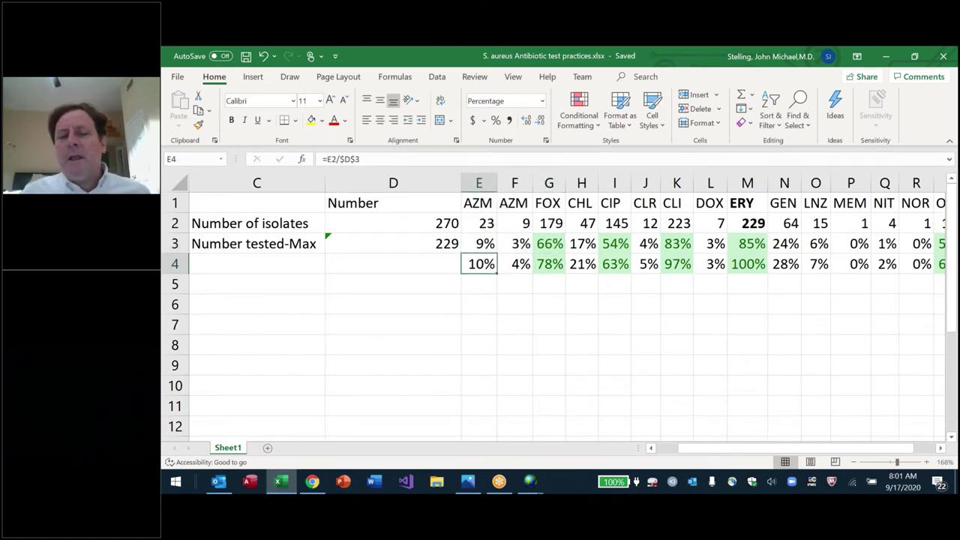
key("Left")
key("Up")
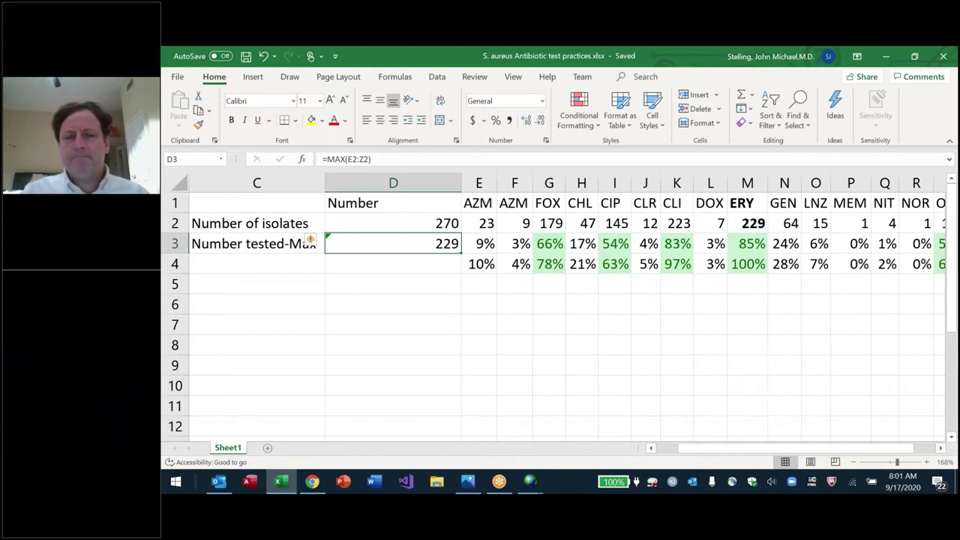
key("Up")
key("Right")
key("Up")
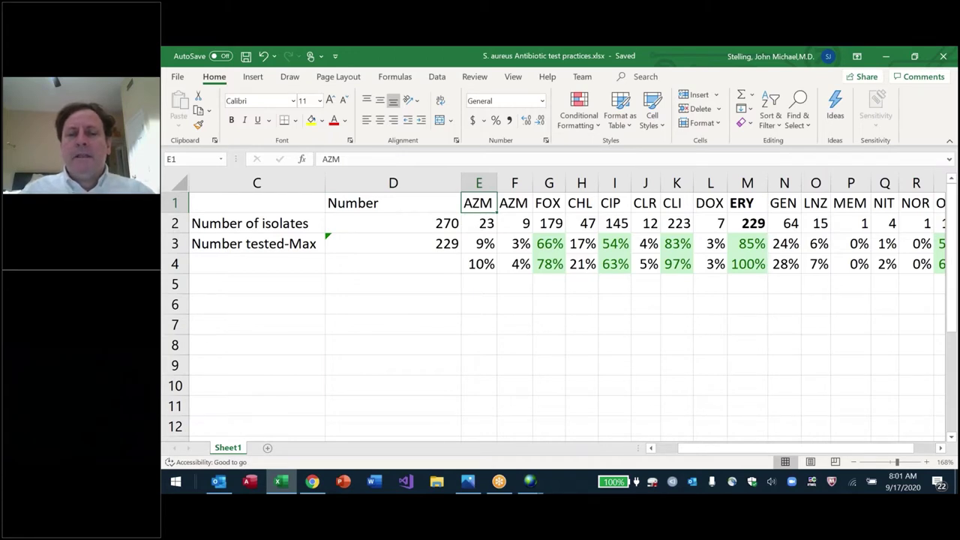
Step: Hide the low-percentage AZM, CHL, CLR, DOX and GEN columns, keeping CIP, CLI and ERY visible
key("shift+Right")
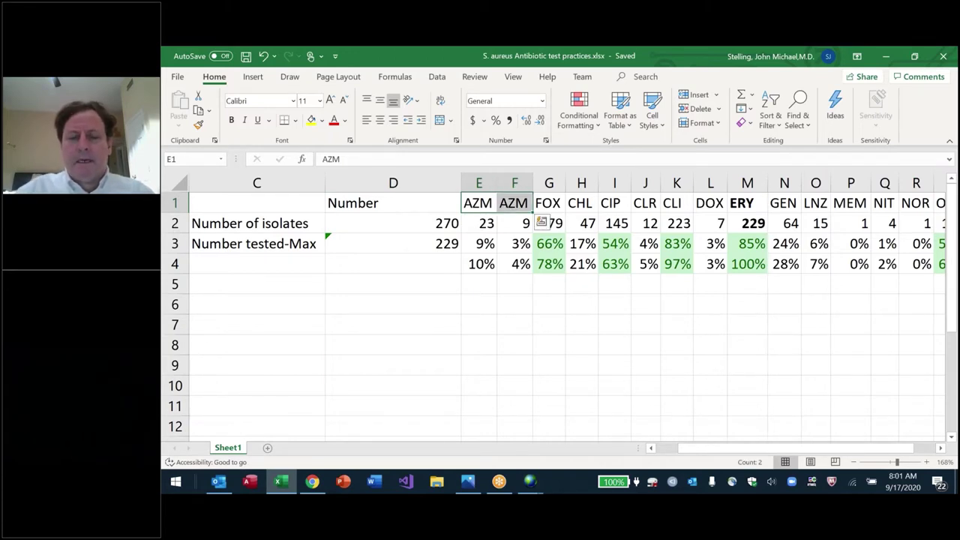
key("ctrl+r")
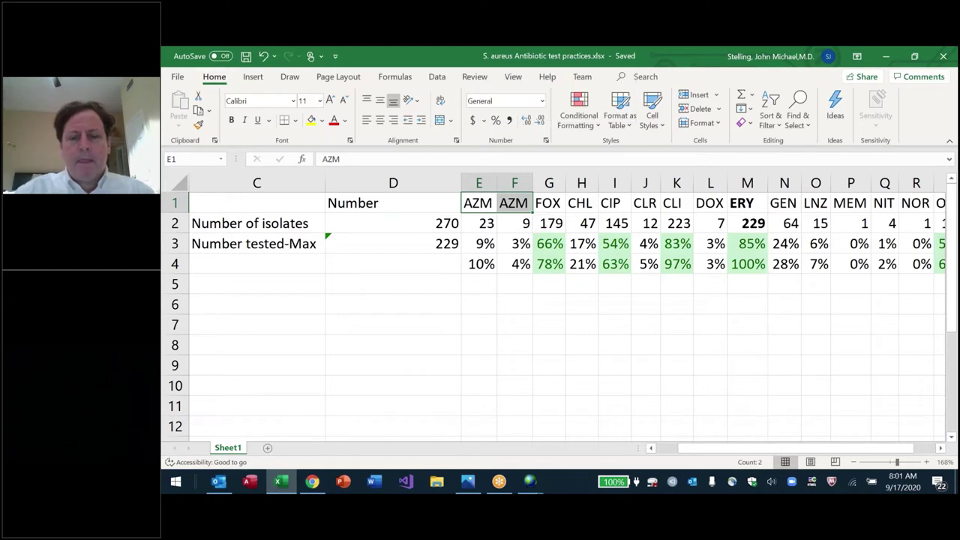
key("ctrl+0")
key("Right")
key("Right")
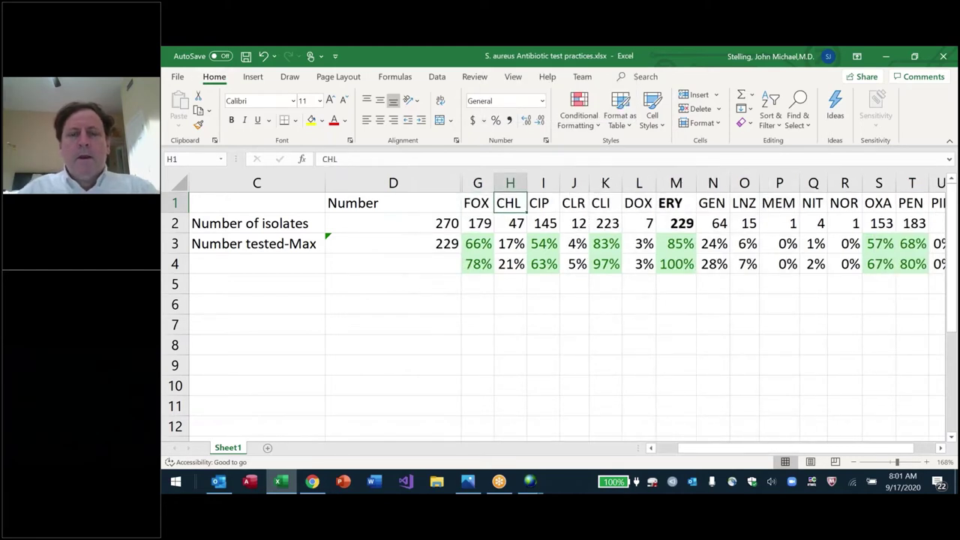
key("ctrl+0")
key("Right")
key("Right")
key("ctrl+0")
key("Right")
key("Right")
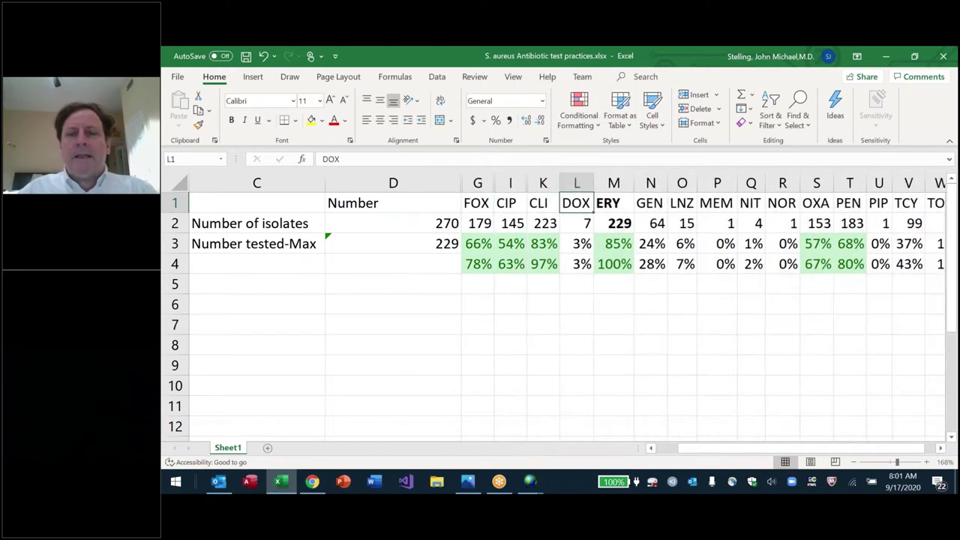
key("ctrl+0")
key("Right")
Step: Hide the remaining low-percentage columns (LNZ, NIT, MEM, NOR, PIP, TCY, TOB, VAN, DAP), leaving OXA, PEN and SXT
key("Right")
key("ctrl+0")
key("Right")
key("ctrl+0")
key("Right")
key("ctrl+0")
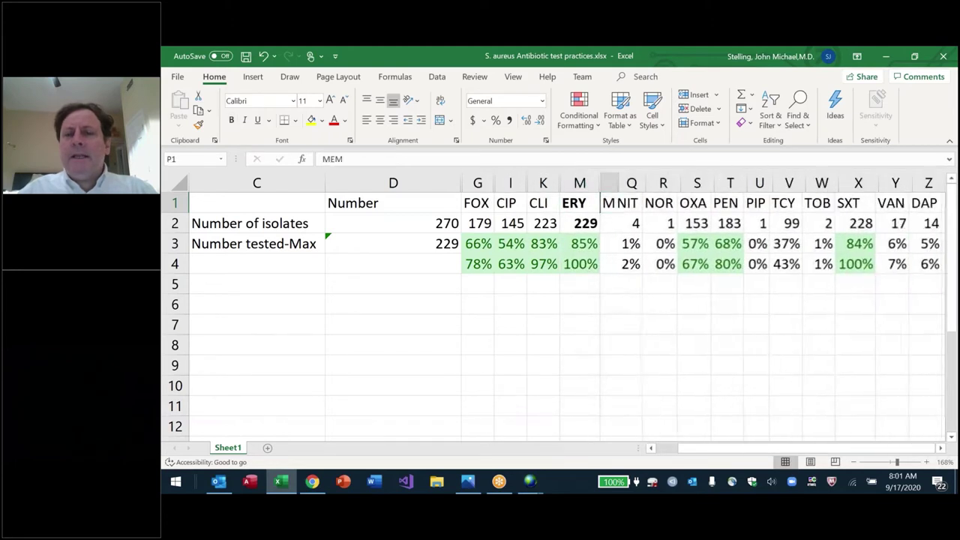
key("Right")
key("ctrl+0")
key("Right")
key("ctrl+0")
key("Right")
key("Right")
key("Right")
key("ctrl+0")
key("Right")
key("ctrl+0")
key("Right")
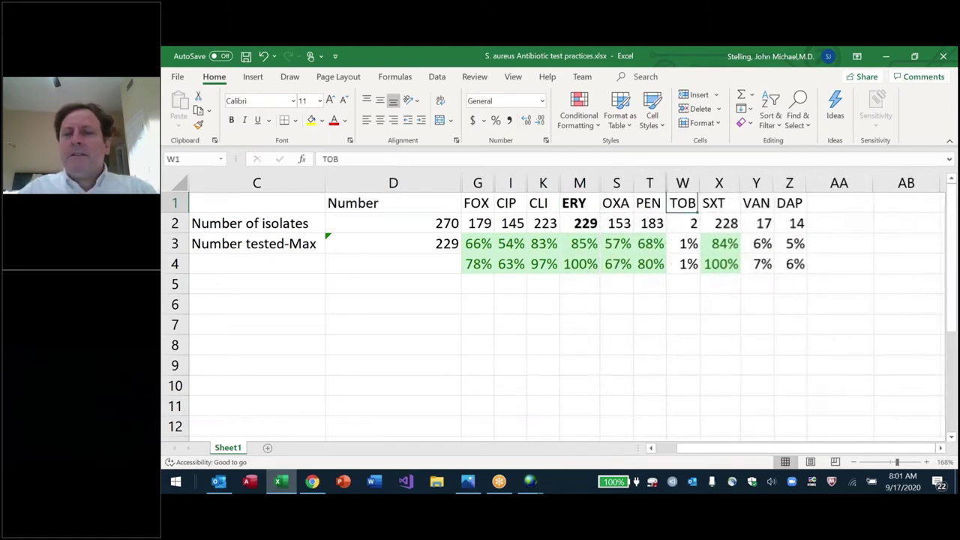
key("ctrl+0")
key("Right")
key("Right")
key("ctrl+0")
key("Right")
key("ctrl+0")
key("Left")
key("Left")
key("Left")
key("Left")
key("Left")
key("Left")
key("Left")
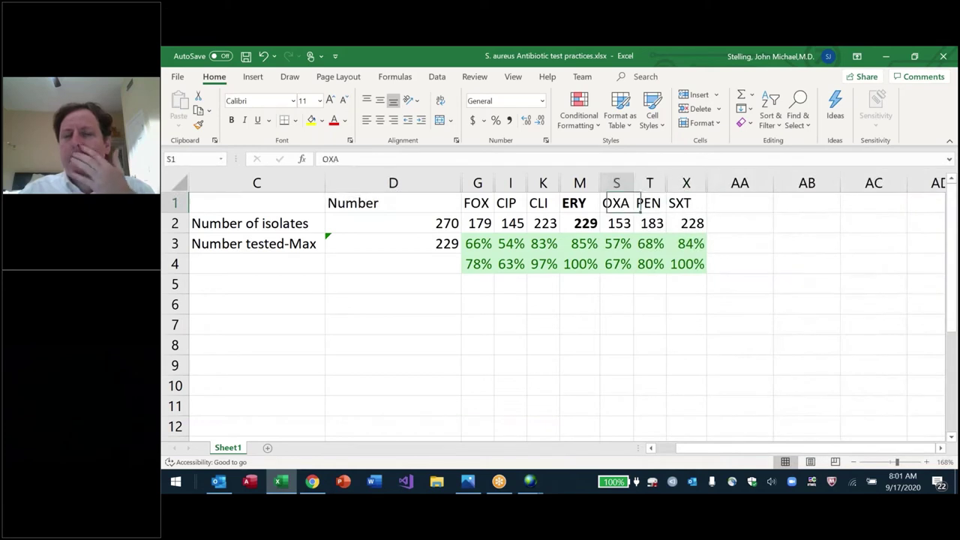
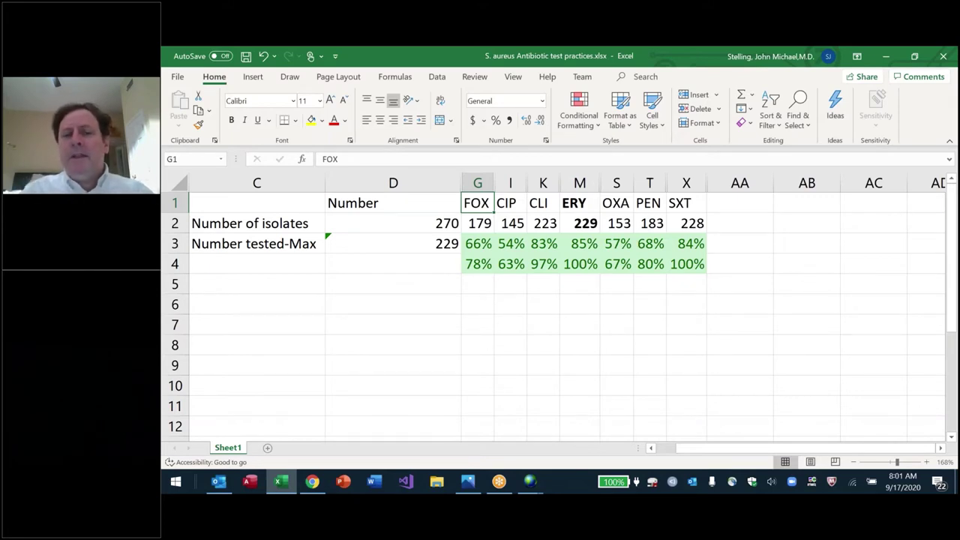
Step: Review the G3/G4 percentage formulas and select row 3's Number tested-Max label and value
key("ctrl+shift+End")
left_click(479, 224)
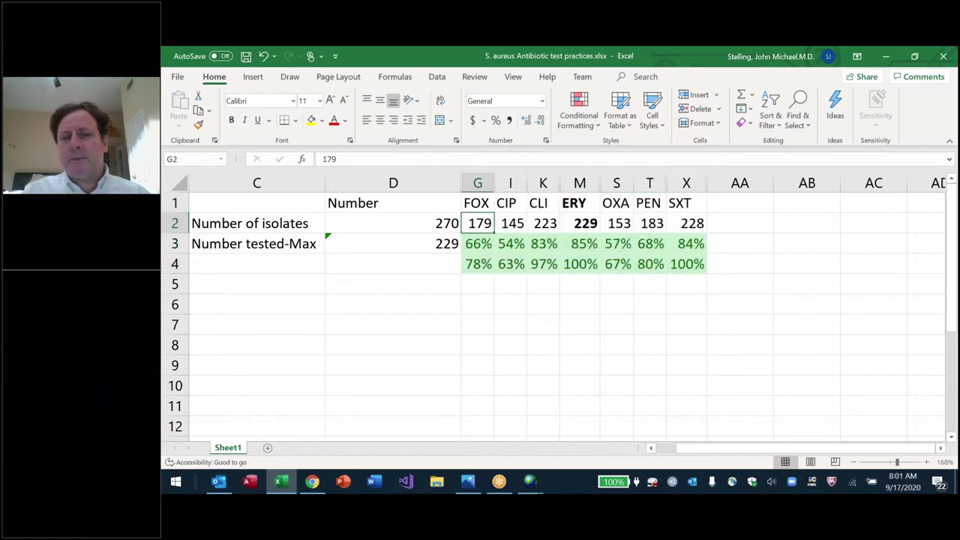
left_click(478, 264)
left_click(478, 244)
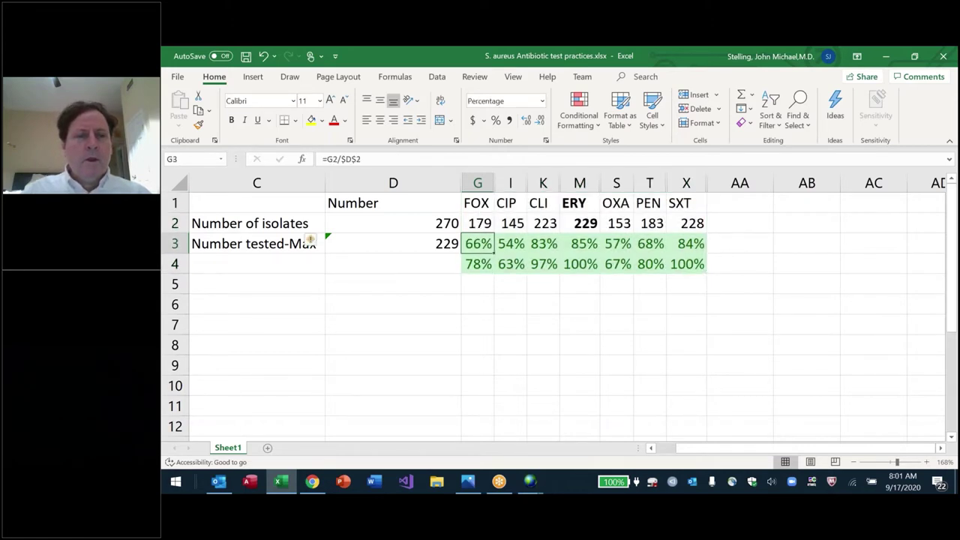
left_click(311, 243)
left_click_drag(255, 224, 393, 223)
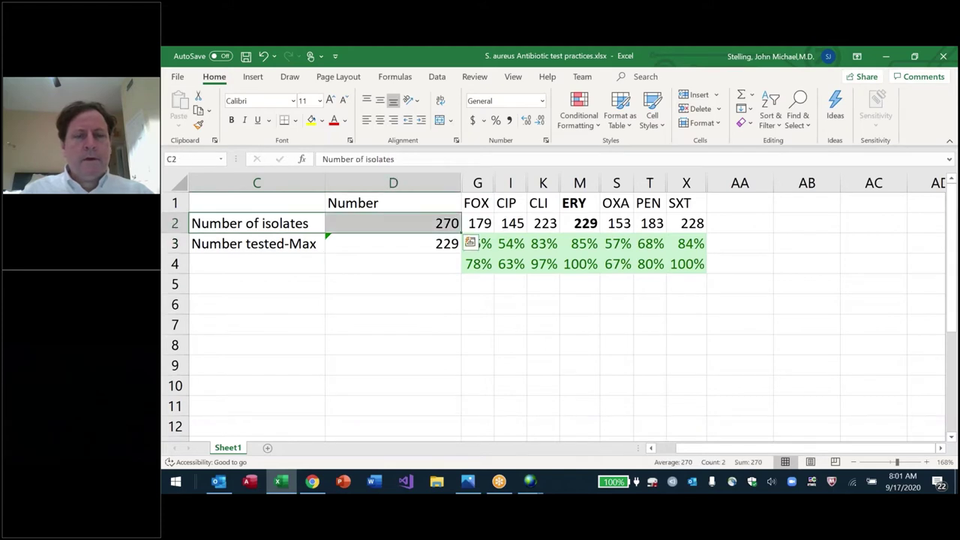
left_click_drag(255, 244, 393, 244)
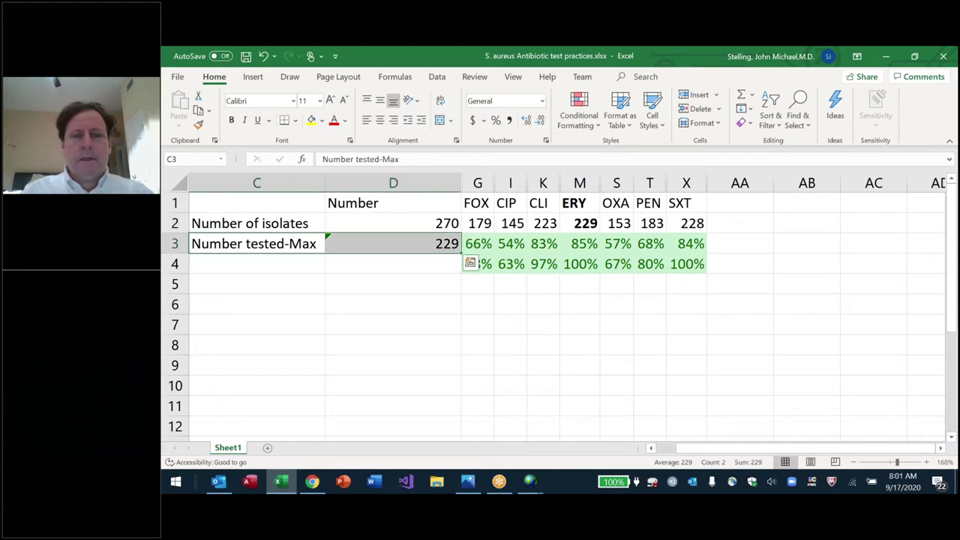
Step: Copy the Number tested-Max label and value from row 3 into row 4
key("ctrl+c")
key("Down")
key("ctrl+v")
key("Up")
key("Up")
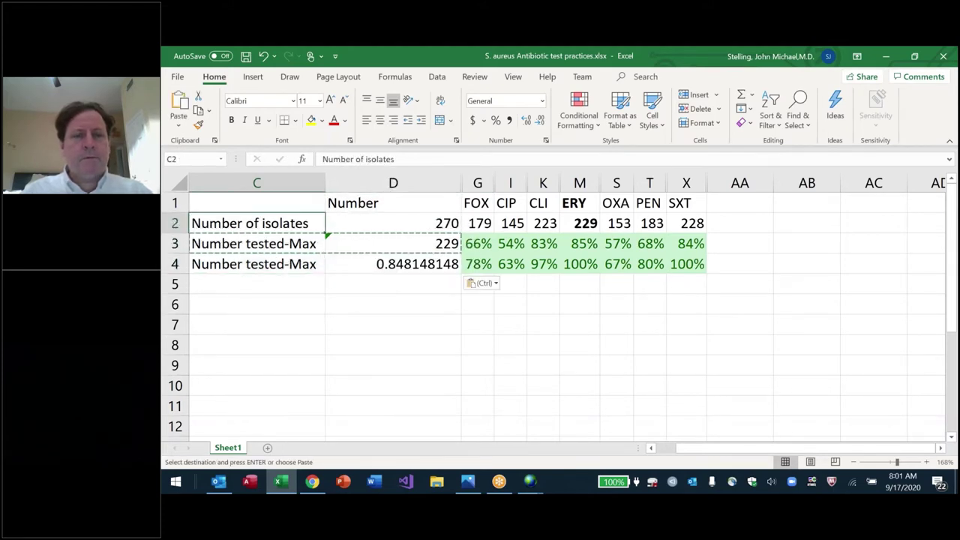
key("Down")
key("ctrl+shift+Right")
key("ctrl")
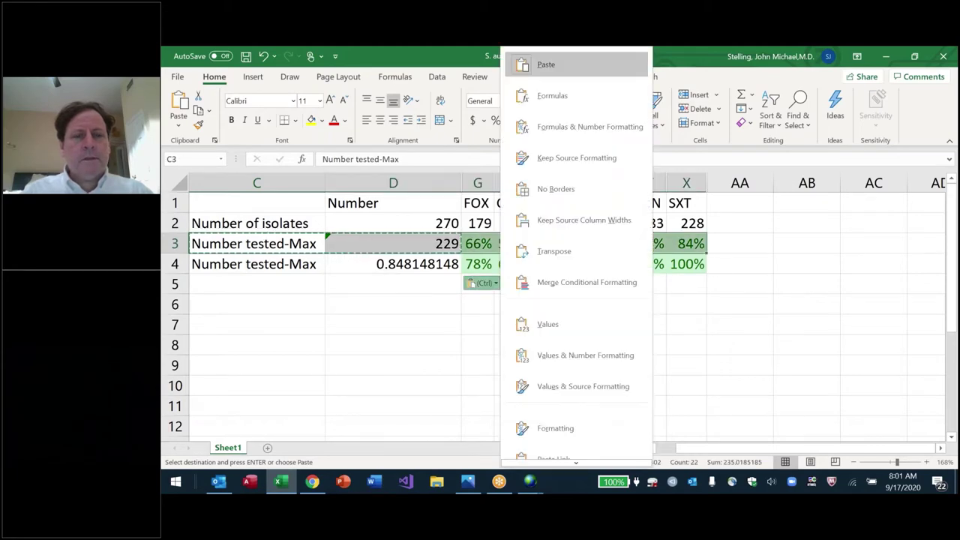
key("Escape")
Step: Clear the copied number from D4, leaving only the label, and save the workbook
key("Left")
key("Right")
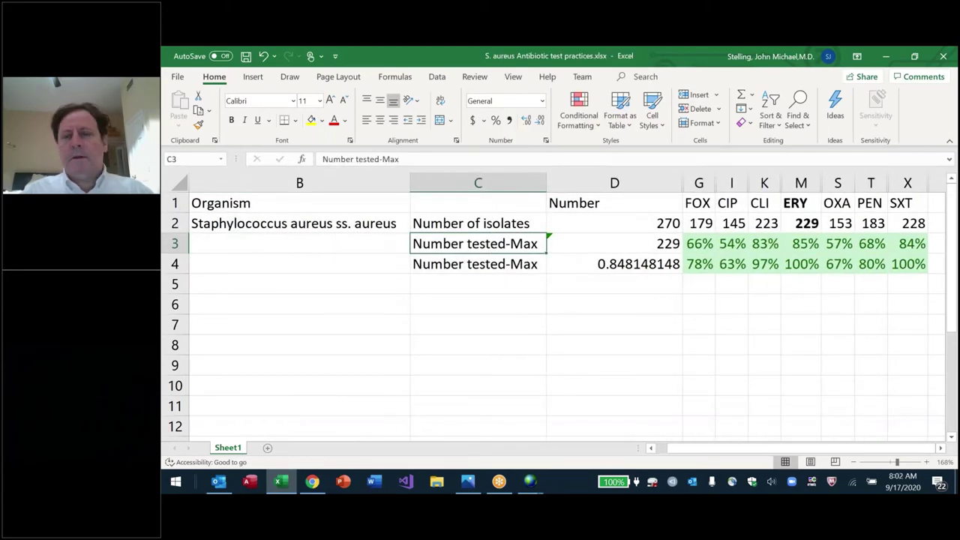
key("Up")
key("Right")
key("Down")
key("Down")
key("Down")
key("shift+Up")
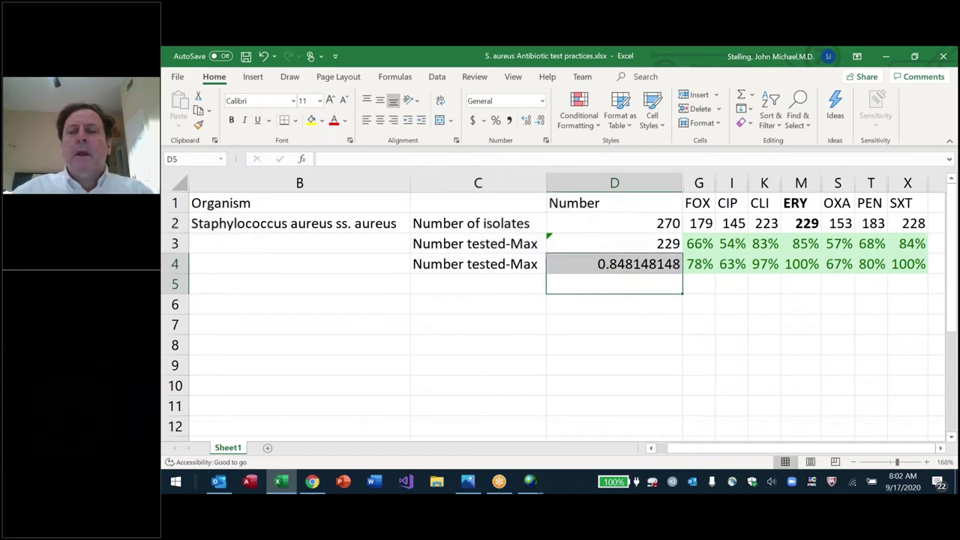
key("Delete")
key("Up")
key("Up")
key("ctrl+Home")
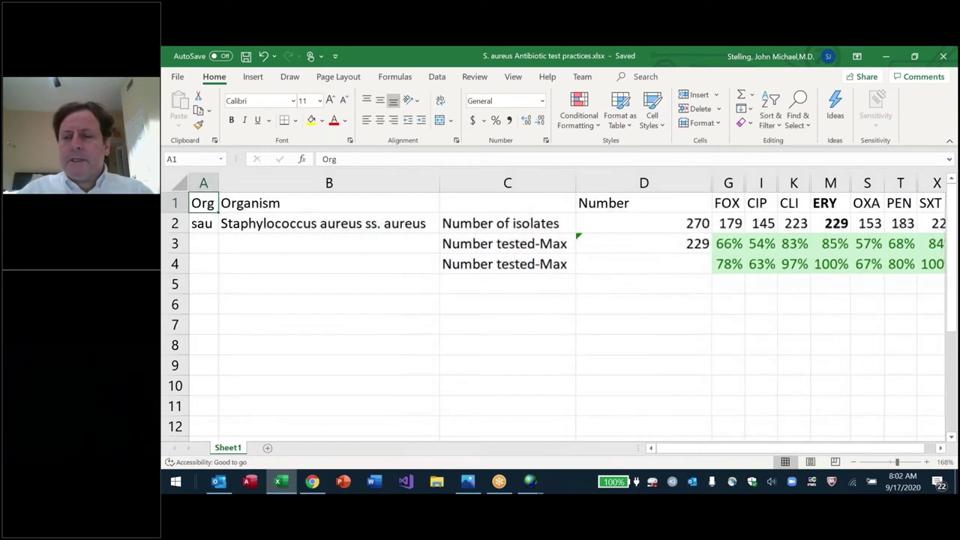
key("Right")
key("Right")
key("ctrl+s")
Step: Check the antibiotic headers from FOX through SXT before returning to WHONET
key("Right")
key("Right")
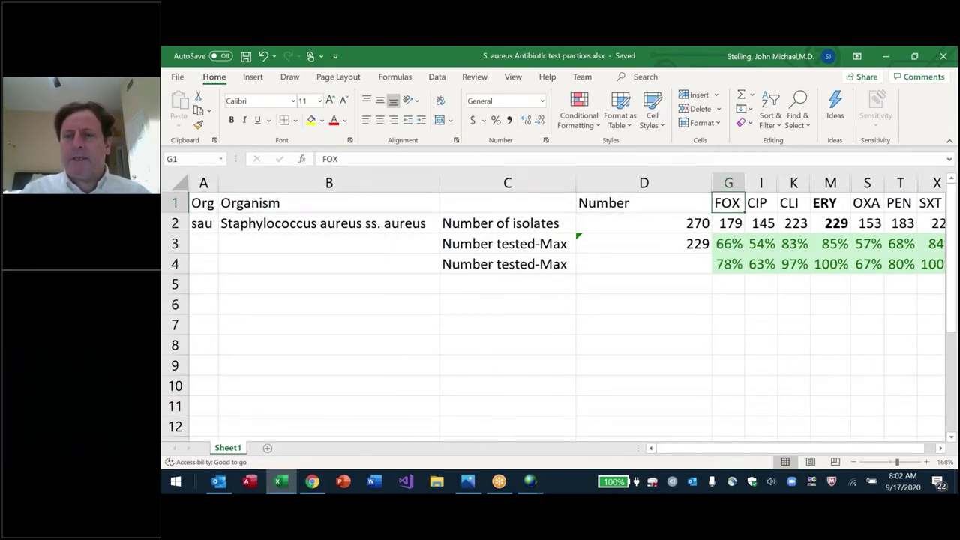
key("Down")
key("Up")
key("Right")
key("Right")
key("Right")
key("Right")
key("Right")
key("Right")
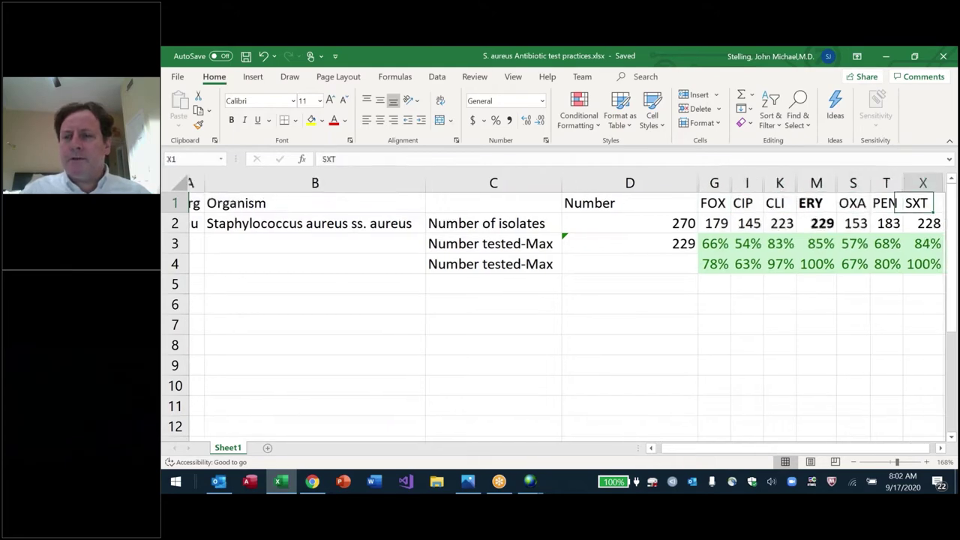
key("alt+Tab")
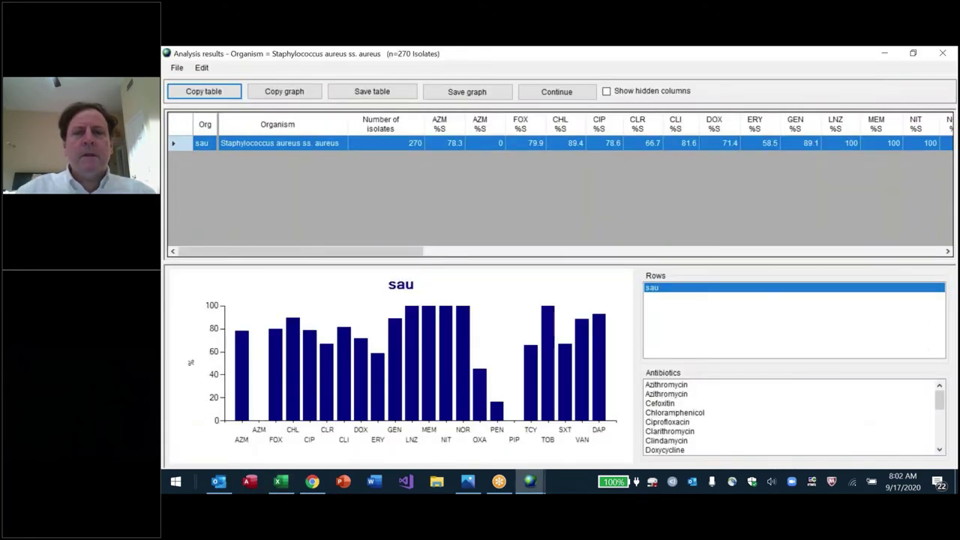
Step: Set the %RIS summary's analysis type to Select antibiotics and bring up the antibiotic list
key("alt+Tab")
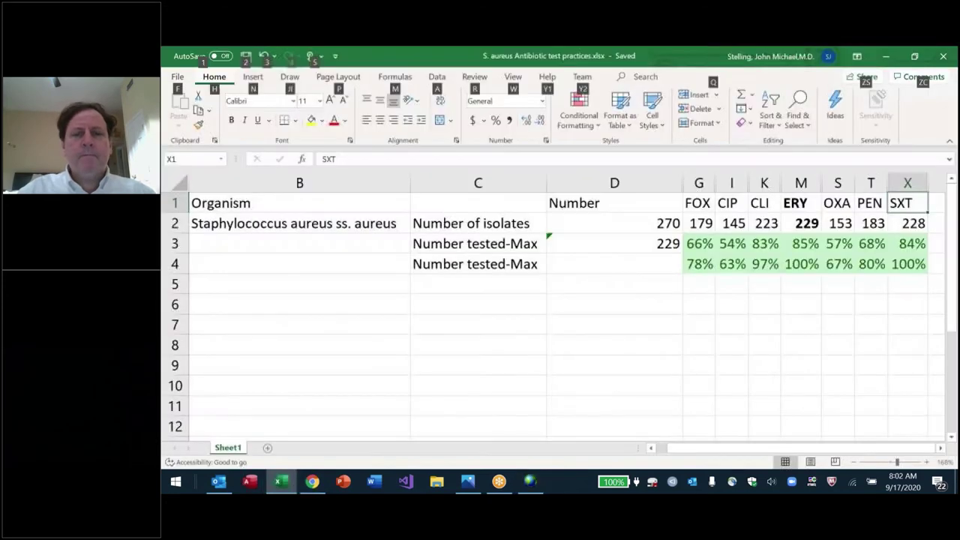
key("alt+Tab")
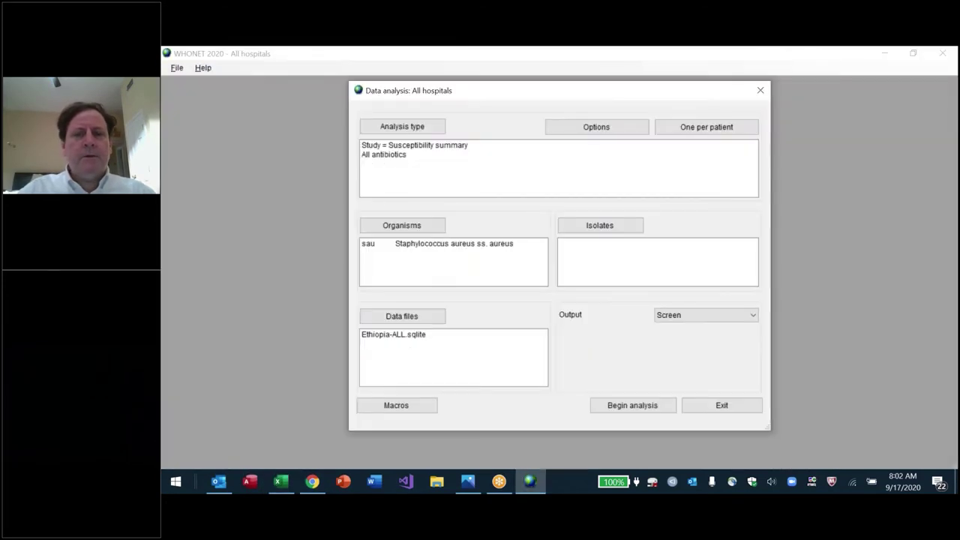
left_click(404, 126)
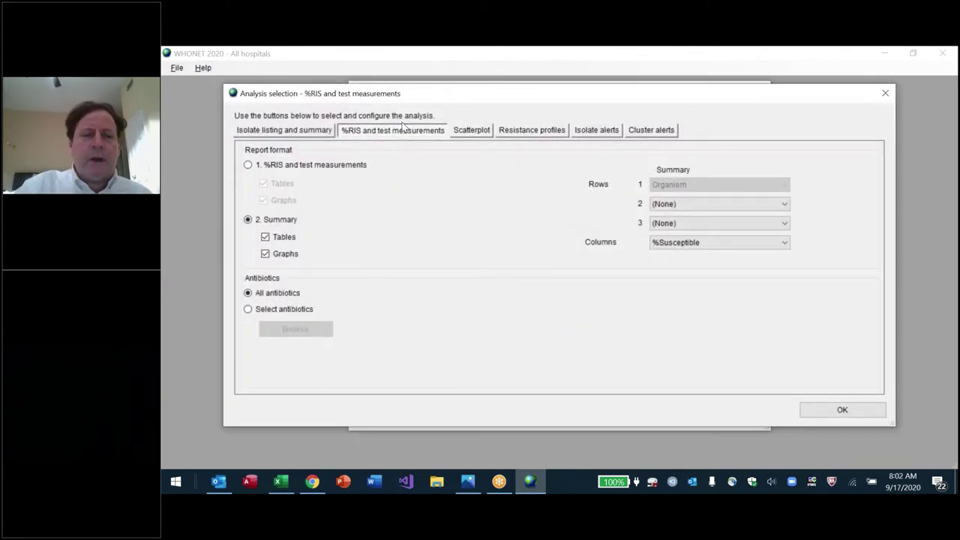
left_click(278, 310)
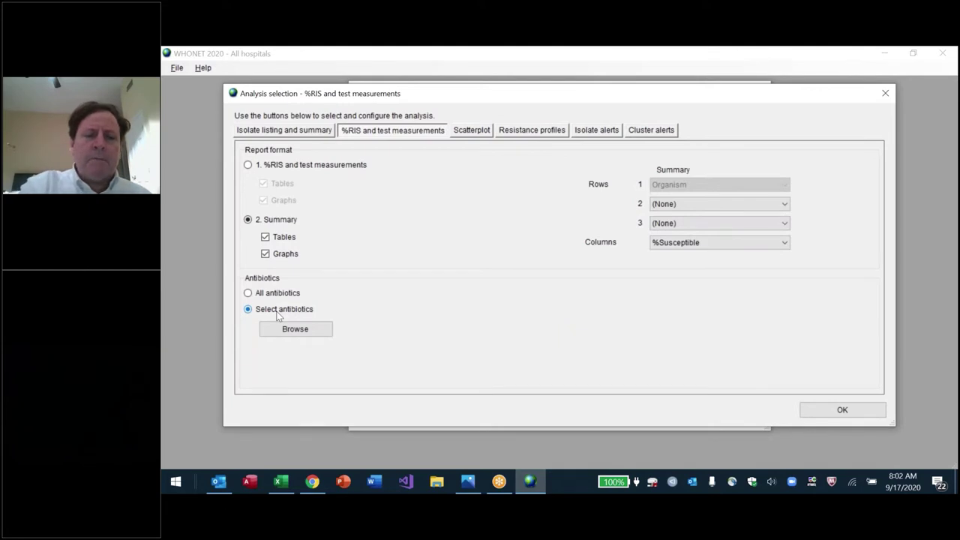
left_click(289, 329)
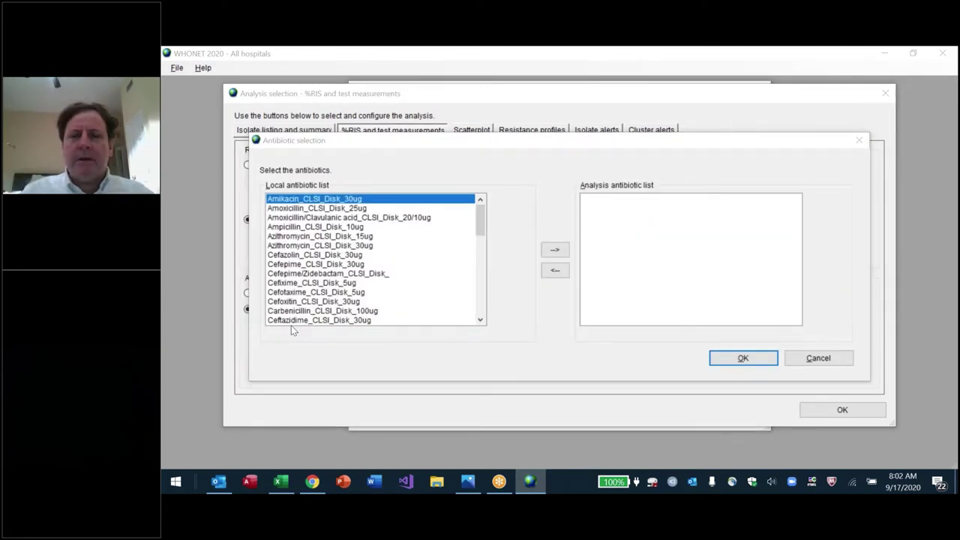
Step: Add Cefoxitin, Ciprofloxacin and Clindamycin to the analysis antibiotic list
key("alt+Tab")
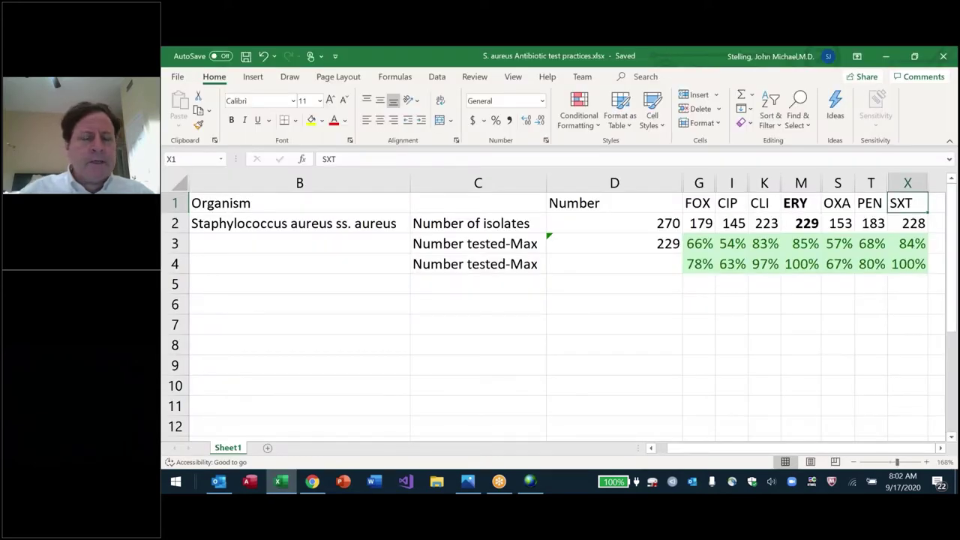
key("alt+Tab")
left_click(358, 282)
left_click(358, 301)
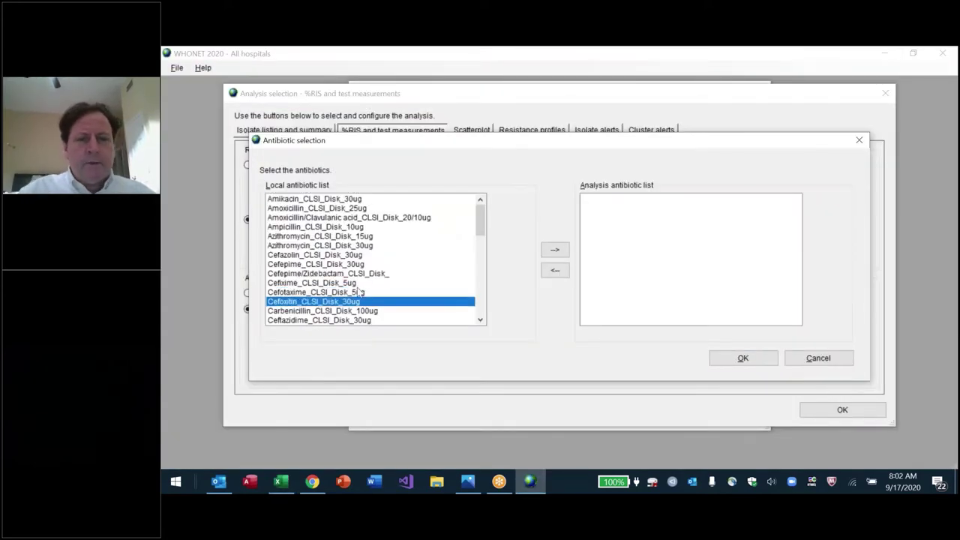
double_click(358, 296)
key("Down")
key("Down")
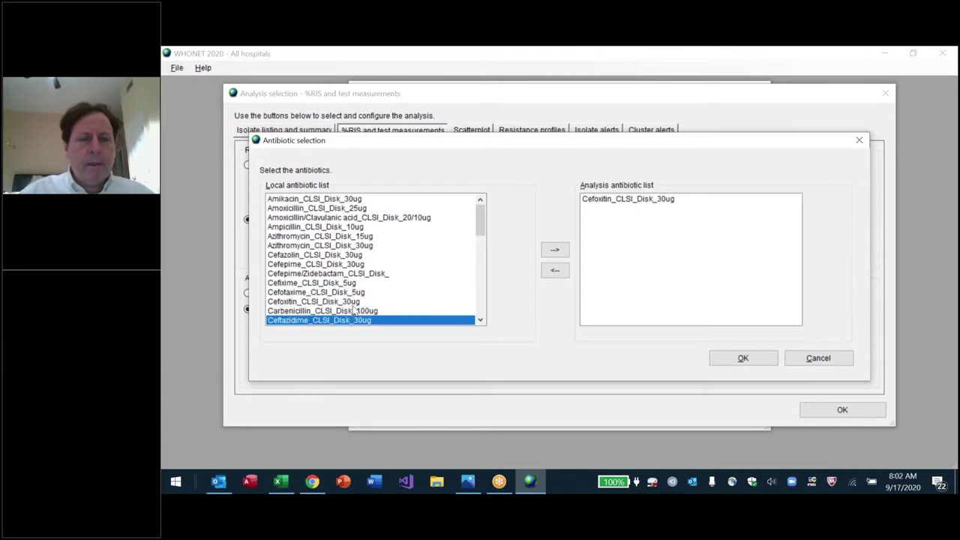
key("Down")
key("Down")
key("Down")
key("Down")
key("Down")
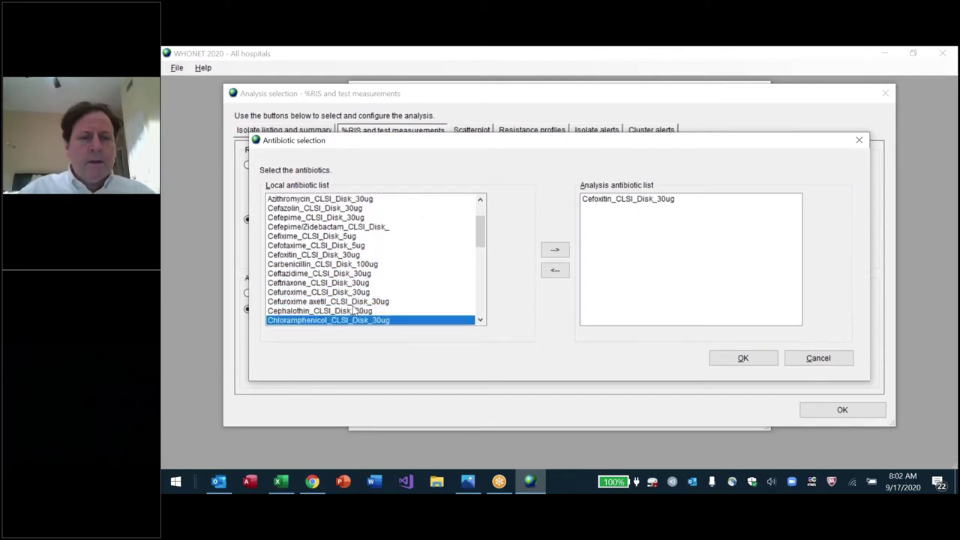
key("Down")
key("Return")
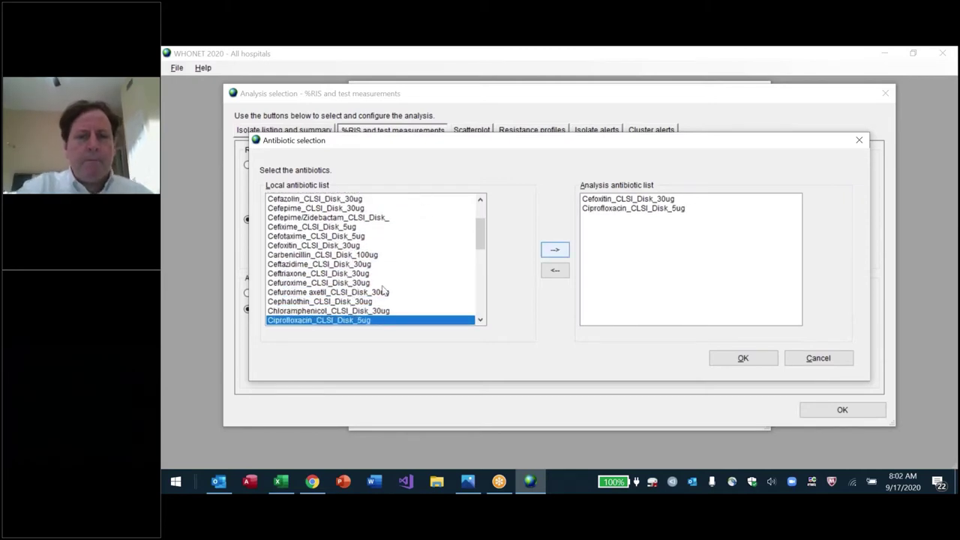
left_click(384, 288)
key("Down")
key("Down")
key("Down")
key("Down")
key("Down")
key("Down")
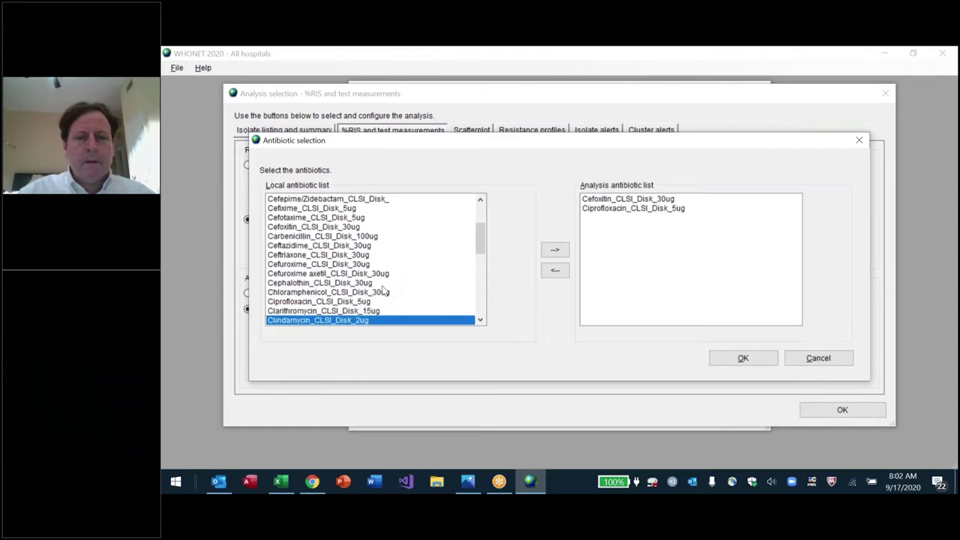
left_click(555, 251)
Step: Add Erythromycin, Oxacillin and Penicillin G to the analysis antibiotic list
key("alt+Tab")
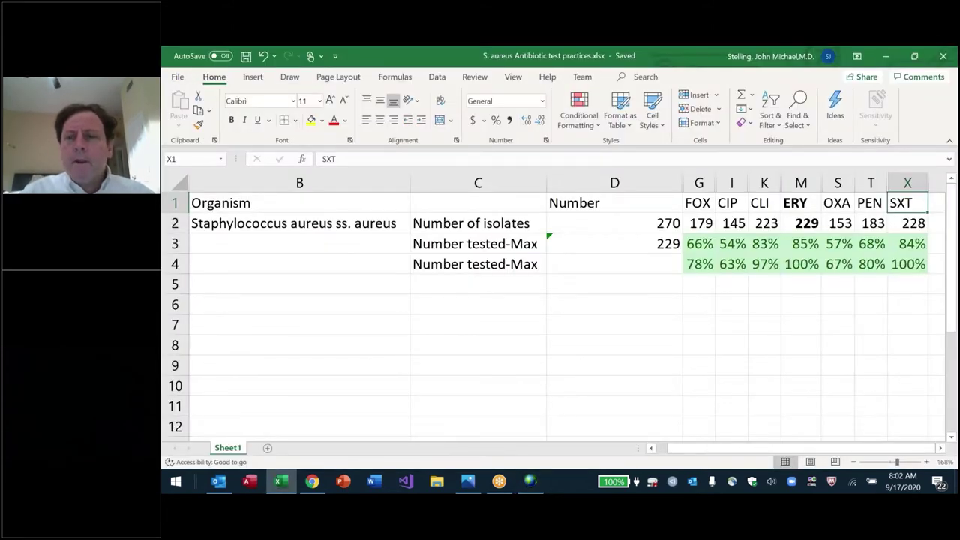
key("alt+Tab")
left_click(361, 301)
key("Down")
key("Down")
key("Down")
key("Down")
key("Down")
key("Down")
key("Down")
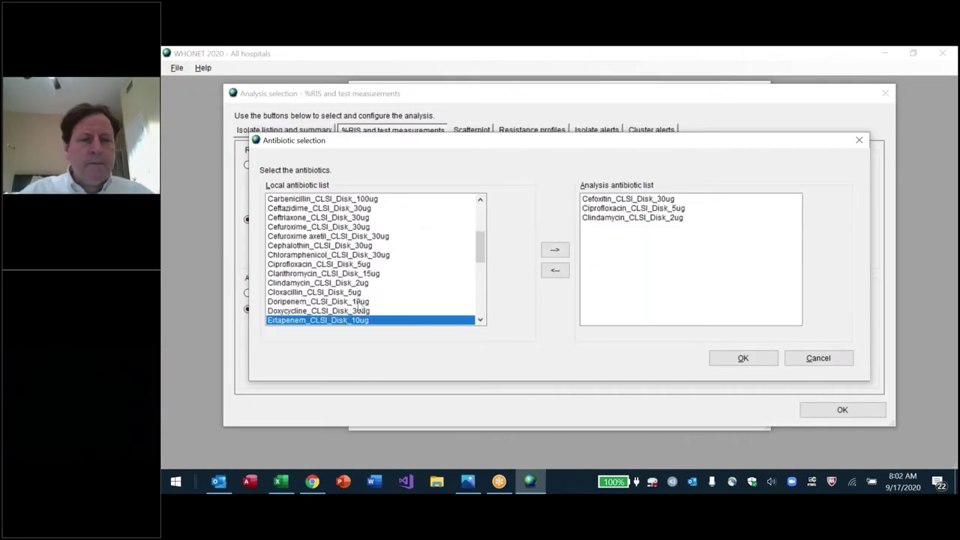
left_click(555, 251)
left_click(390, 283)
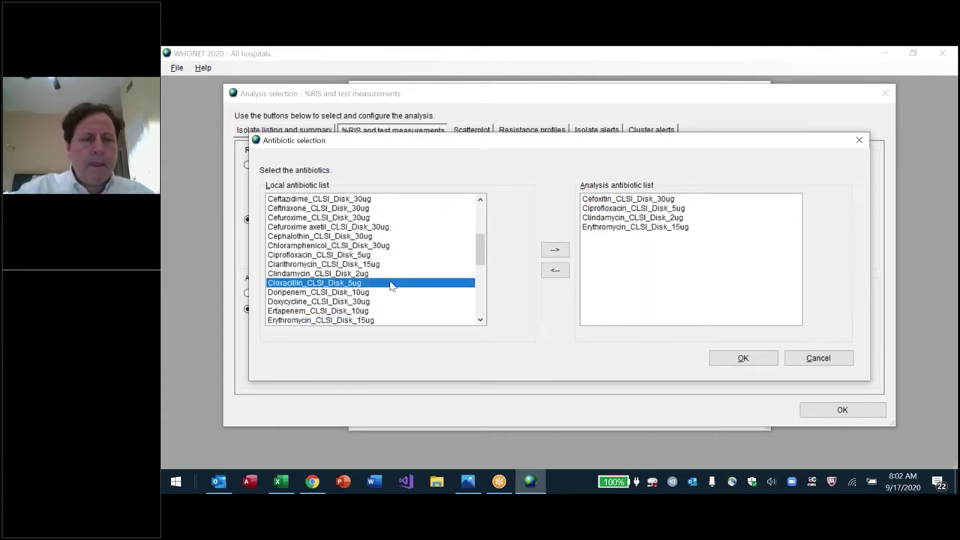
key("Down")
key("Down")
key("Down")
key("Down")
key("Down")
key("Down")
key("Down")
key("Down")
key("Down")
key("Down")
key("Down")
key("Down")
key("Down")
key("Down")
left_click(555, 250)
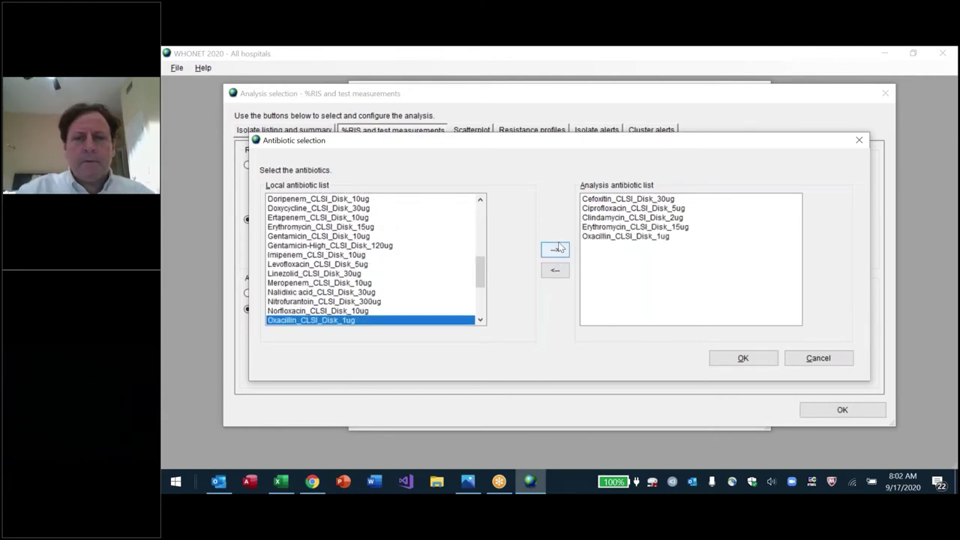
key("alt+Tab")
key("alt+Tab")
left_click(373, 292)
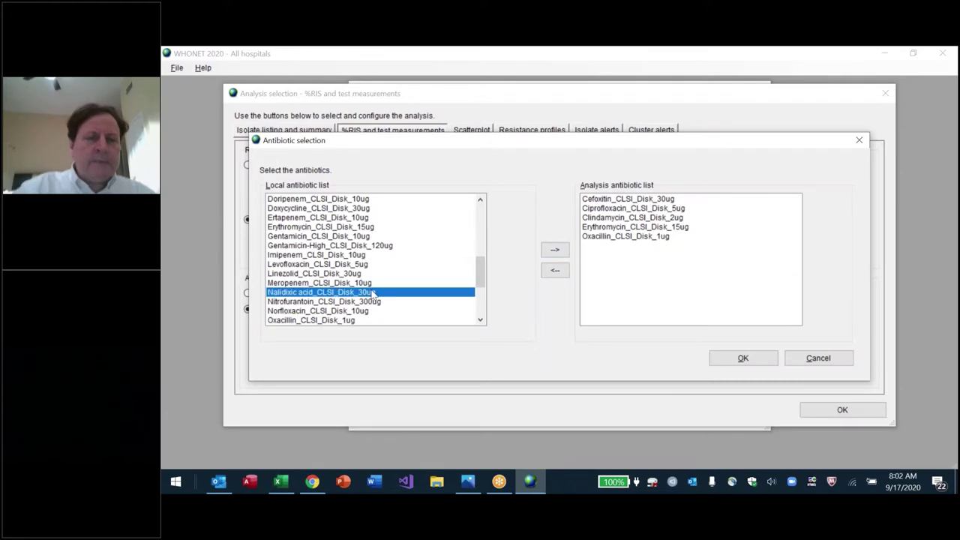
key("Down")
key("Down")
key("Down")
key("Down")
left_click(565, 252)
Step: Add Trimethoprim/Sulfamethoxazole, confirm the settings, and run the S. aureus susceptibility analysis
left_click(387, 282)
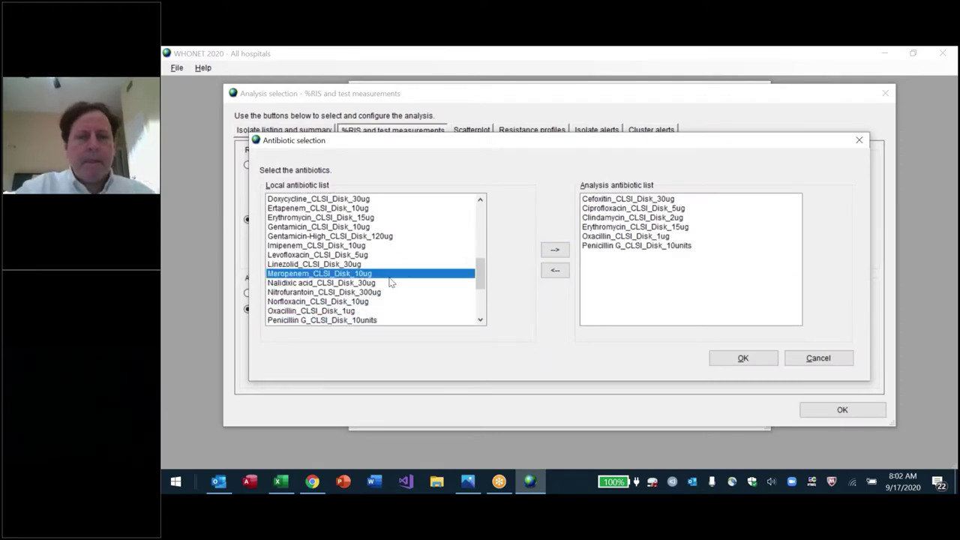
key("Down")
key("Down")
key("Down")
key("Down")
key("Down")
key("Down")
key("Down")
key("Down")
key("Down")
key("Down")
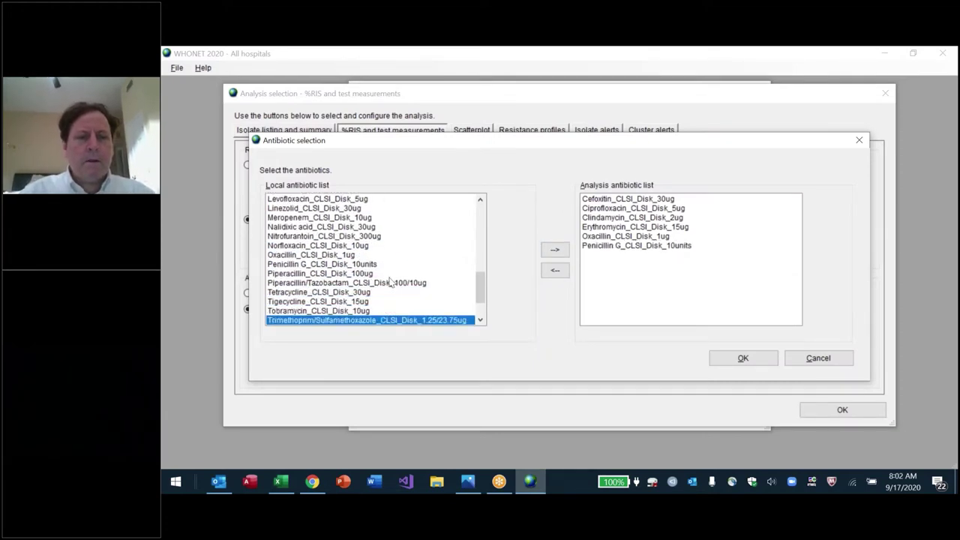
left_click(555, 250)
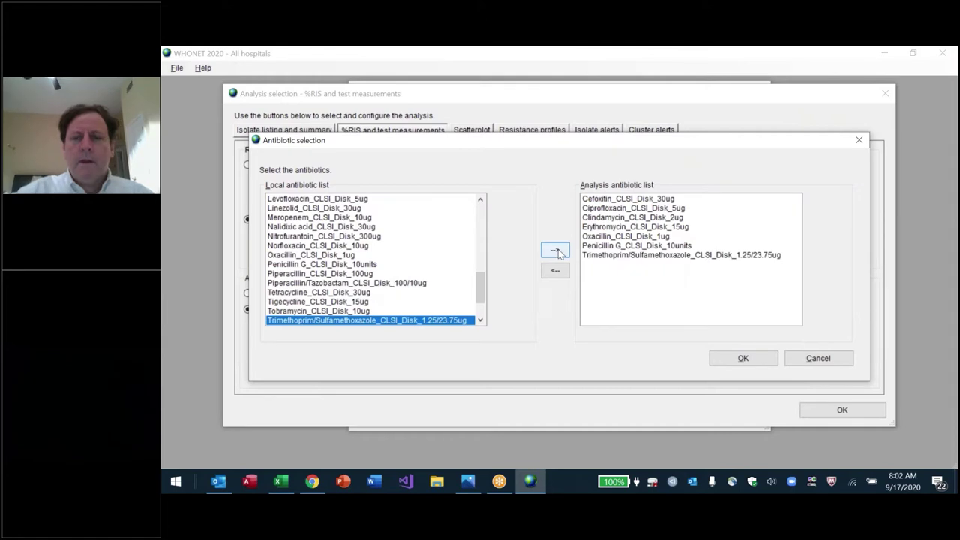
left_click(743, 357)
left_click(838, 411)
left_click(633, 406)
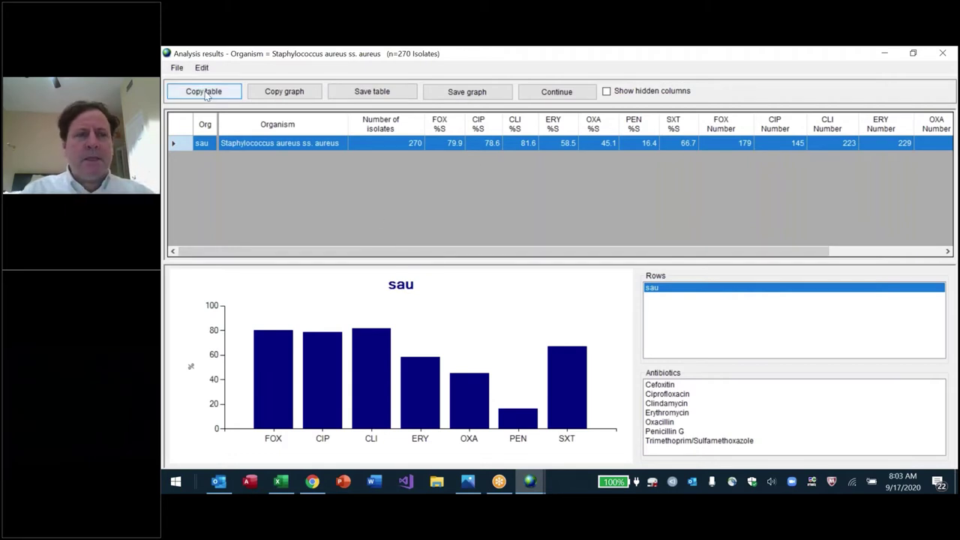
Step: Return to the Excel workbook and add a new blank sheet for the WHONET results
key("alt+Tab")
key("Tab")
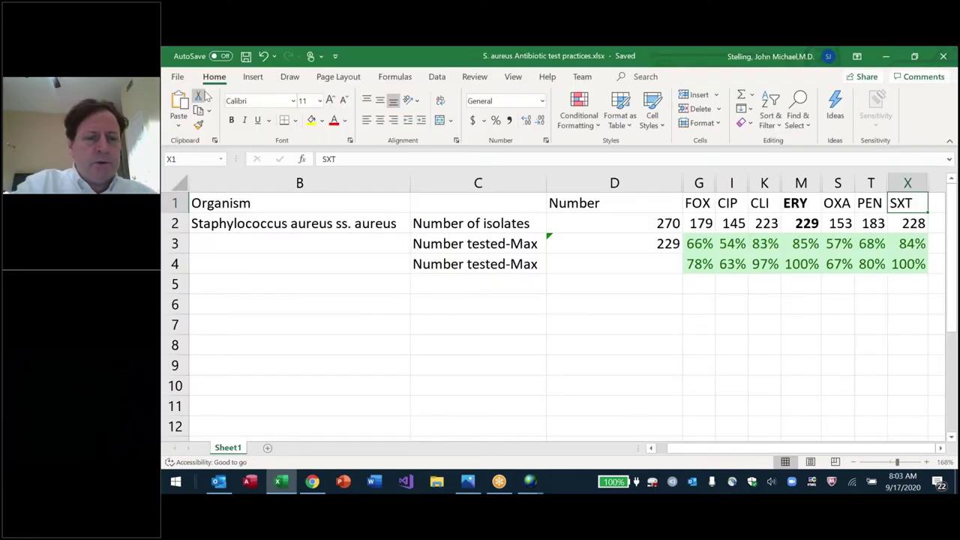
left_click(267, 448)
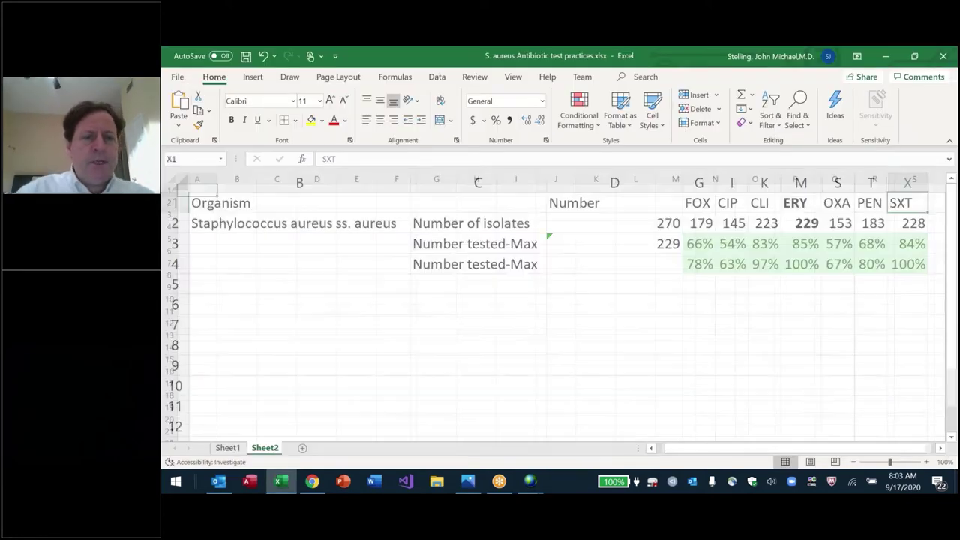
Step: Paste the WHONET results table and AutoFit the column widths
key("ctrl+v")
key("alt+h")
key("o")
key("i")
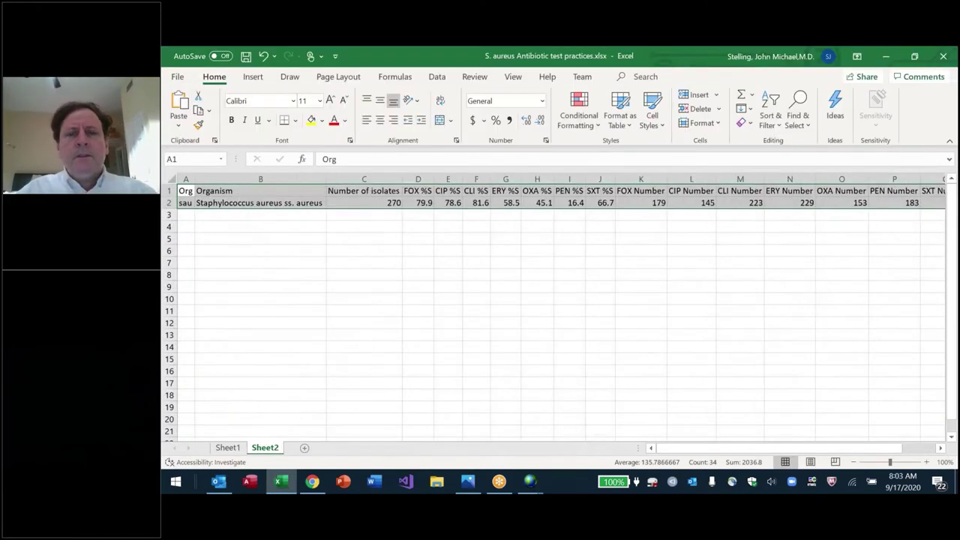
Step: Look over the pasted %S headers and values for the first antibiotics
key("Right")
key("Right")
key("Right")
key("shift+Right")
key("shift+Right")
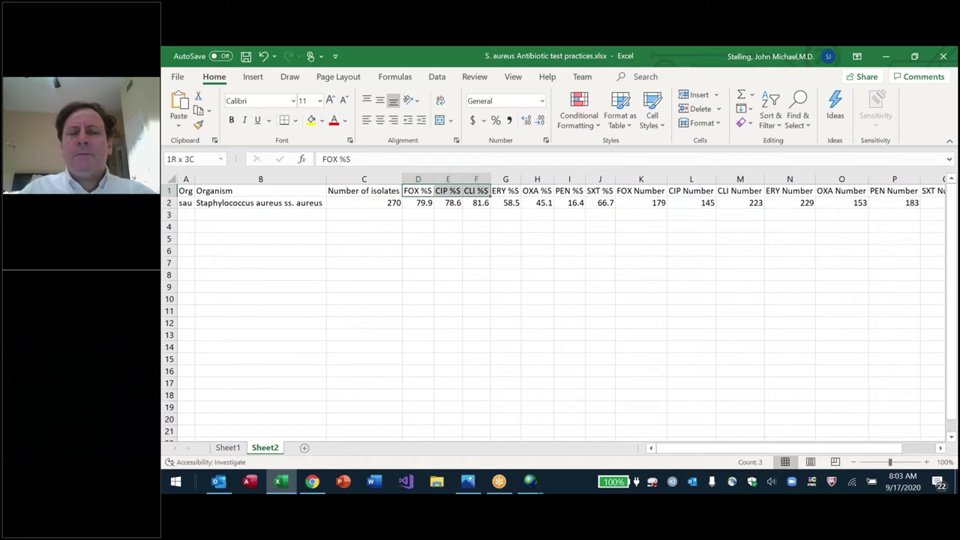
key("shift+Right")
key("shift+Right")
key("shift+Right")
key("shift+Right")
key("shift+Right")
key("shift+Down")
key("shift+Left")
key("Right")
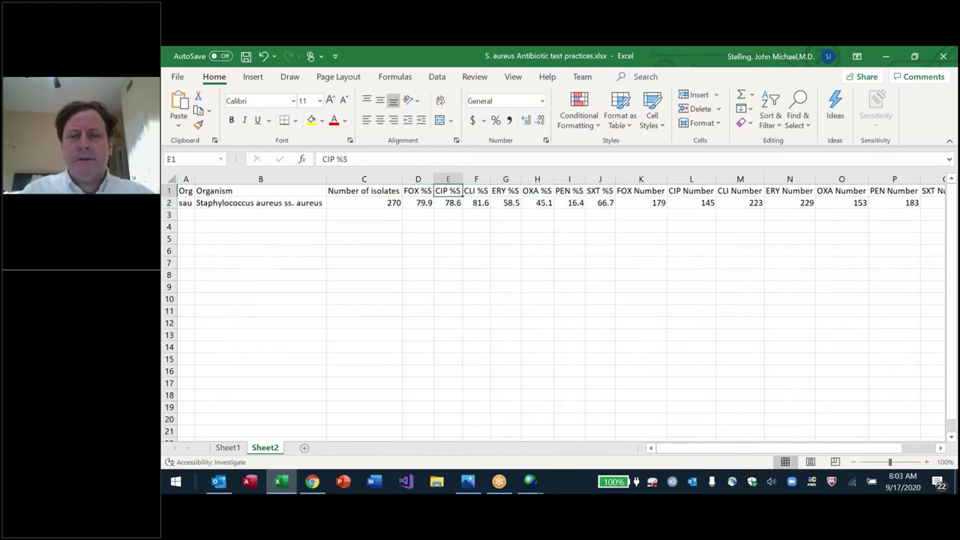
key("Right")
key("Right")
key("Right")
key("Right")
key("Right")
Step: Review the Number columns through SXT and save the workbook
key("Right")
key("shift+Down")
key("ctrl+shift+Right")
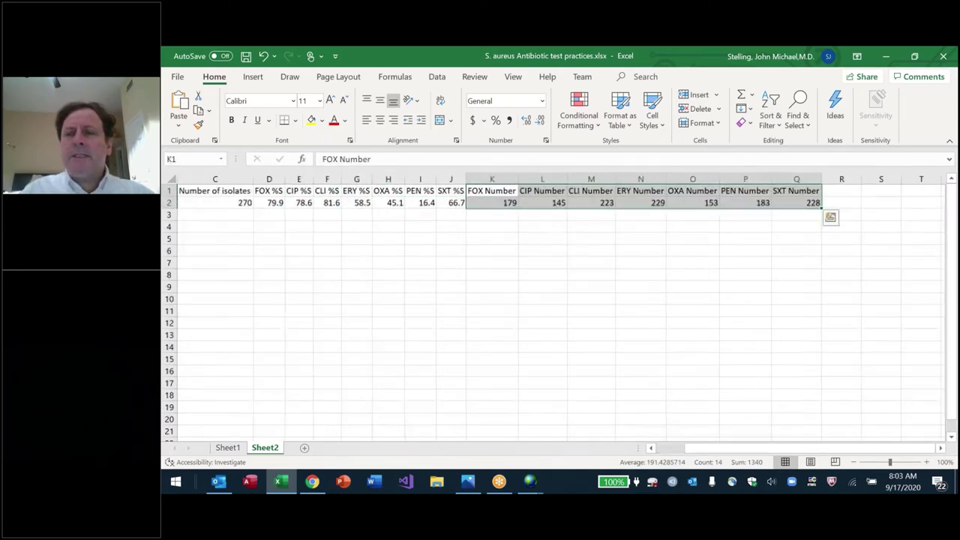
key("shift+BackSpace")
key("Down")
key("Right")
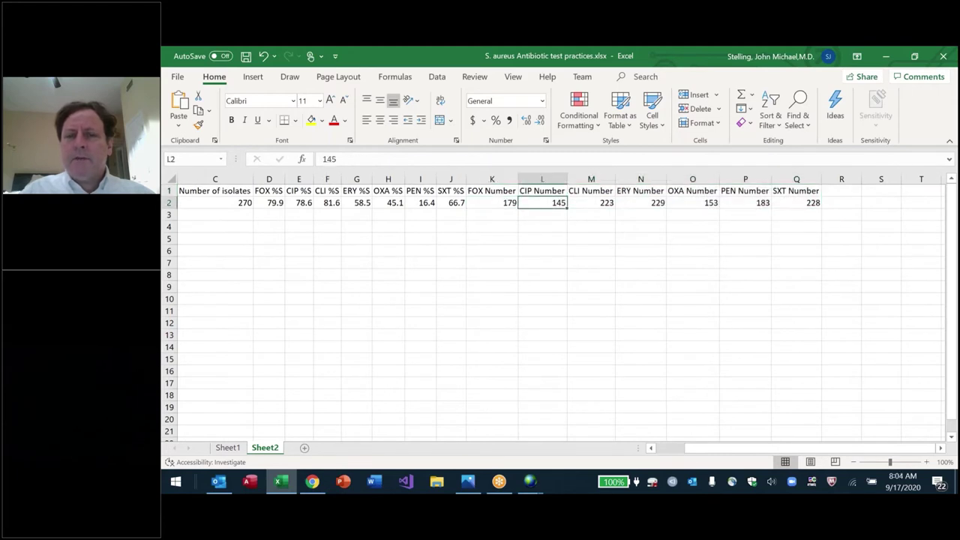
key("Right")
key("ctrl+Home")
key("ctrl+s")
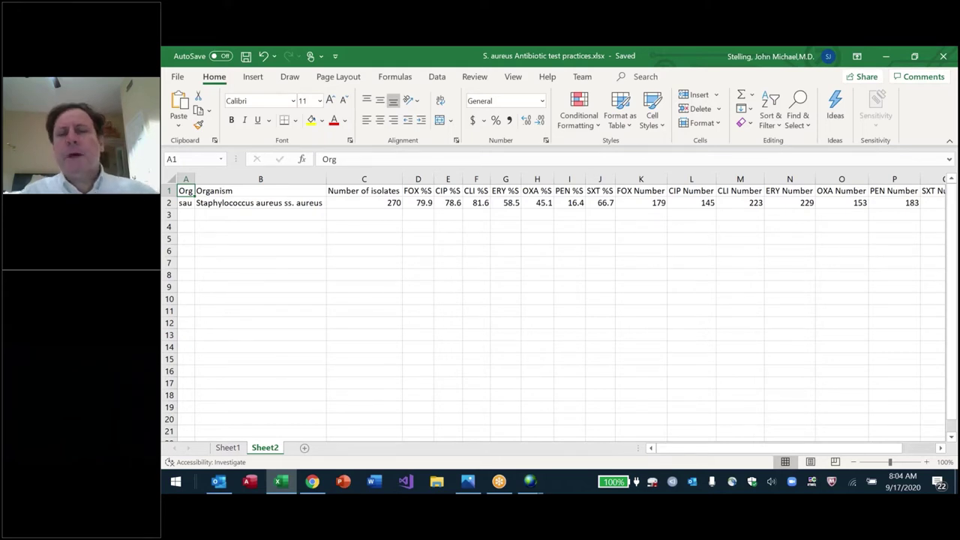
key("alt+Tab")
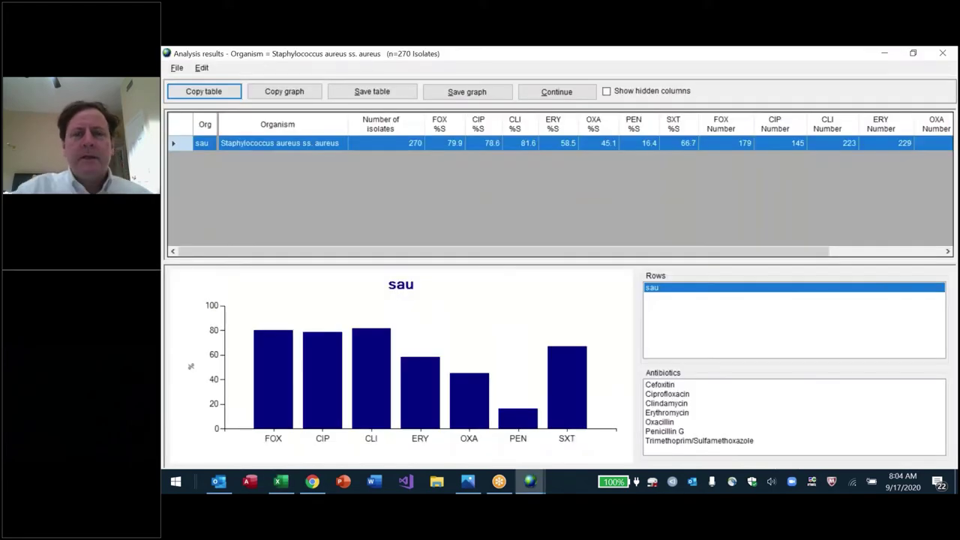
key("alt+Tab")
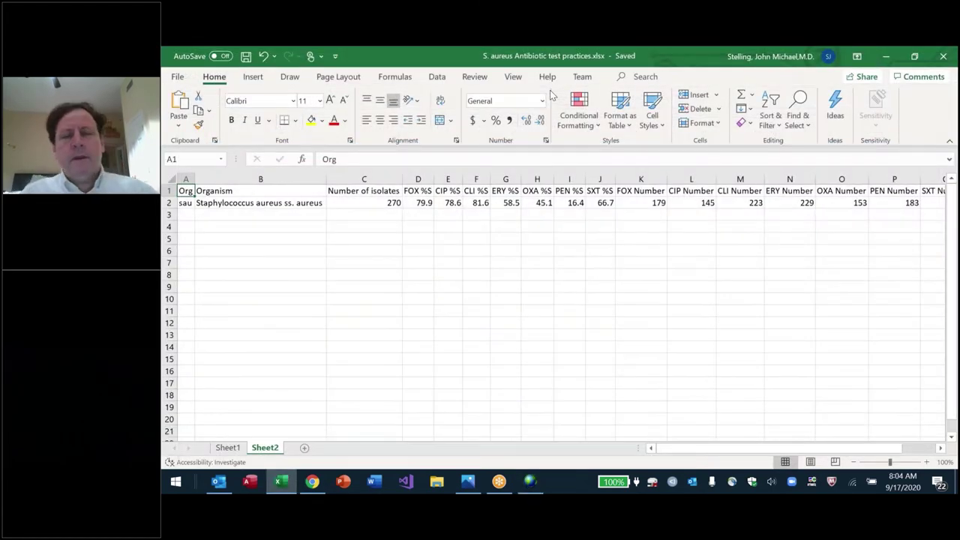
key("alt+Tab")
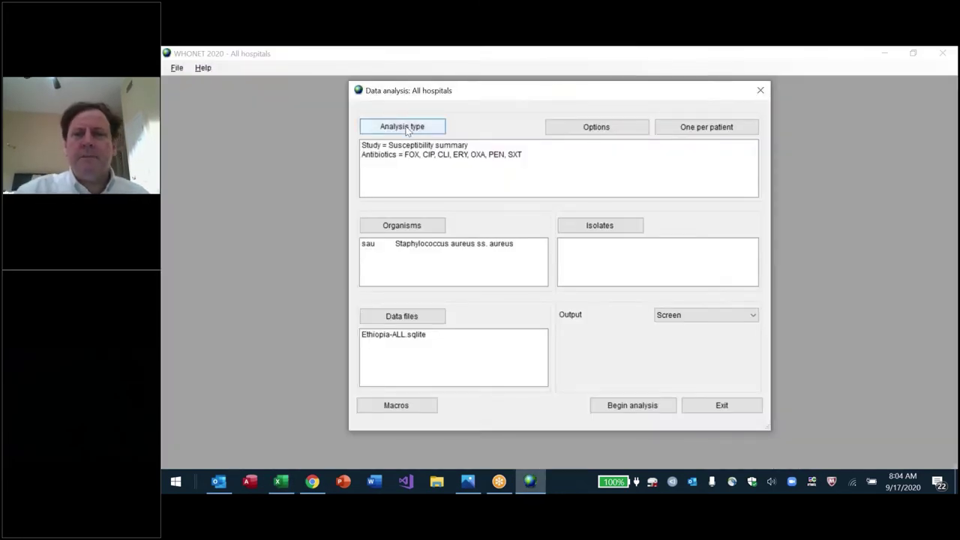
Step: Set the summary's second row grouping to Laboratory under Organism and rerun the analysis
left_click(408, 131)
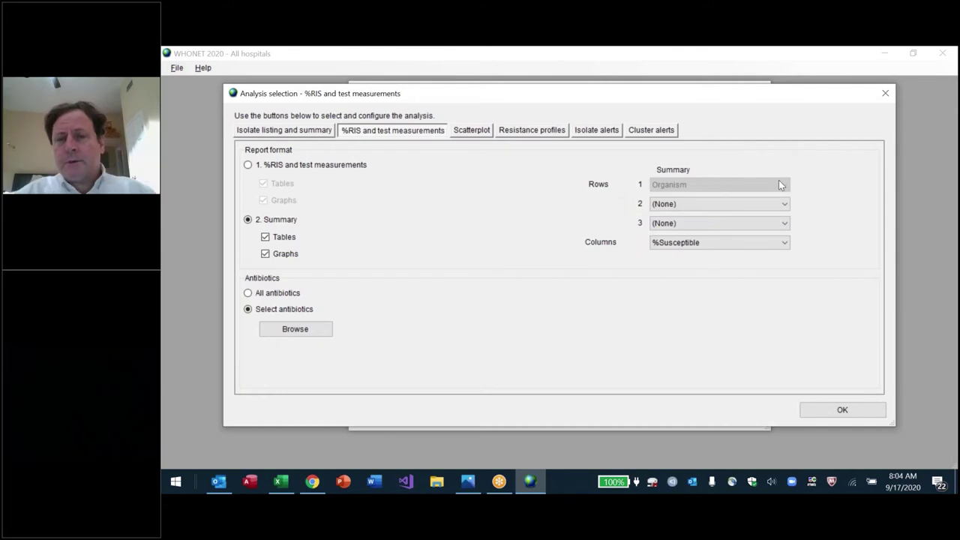
key("alt+Tab")
left_click(185, 202)
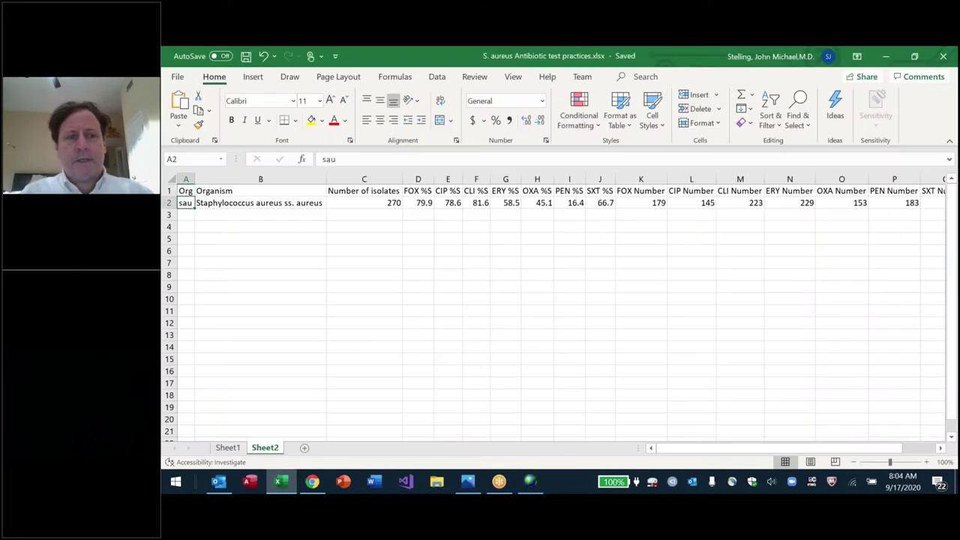
left_click(260, 202, "shift")
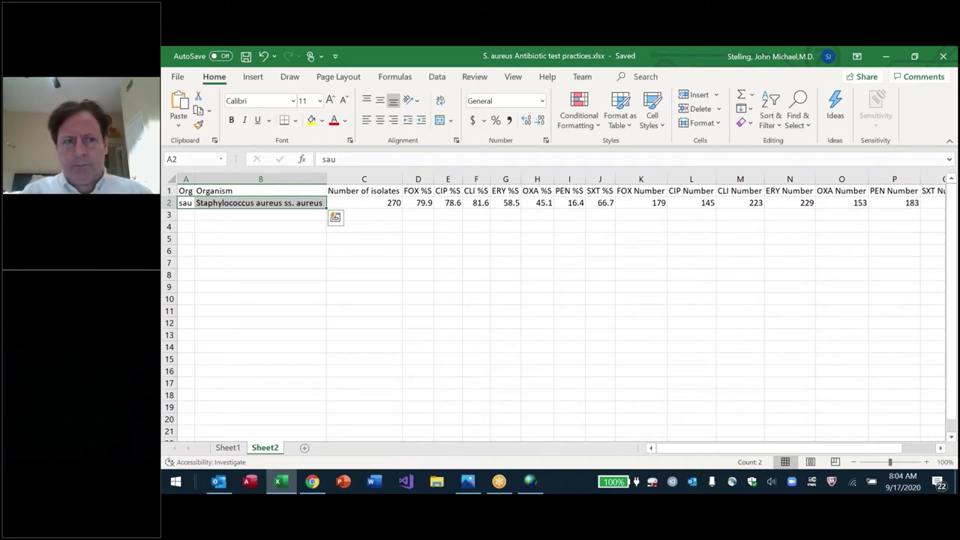
key("alt+Tab")
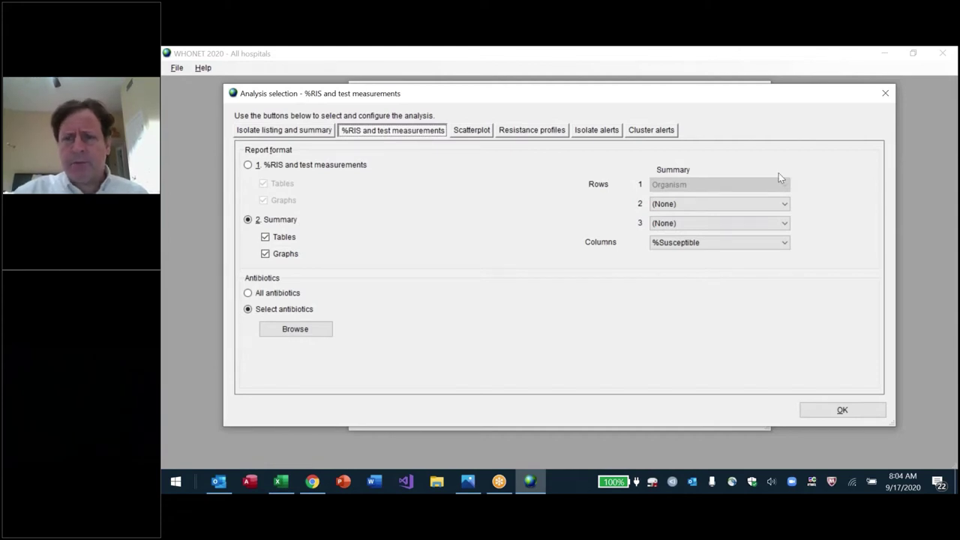
left_click(782, 204)
key("Down")
key("Down")
key("Return")
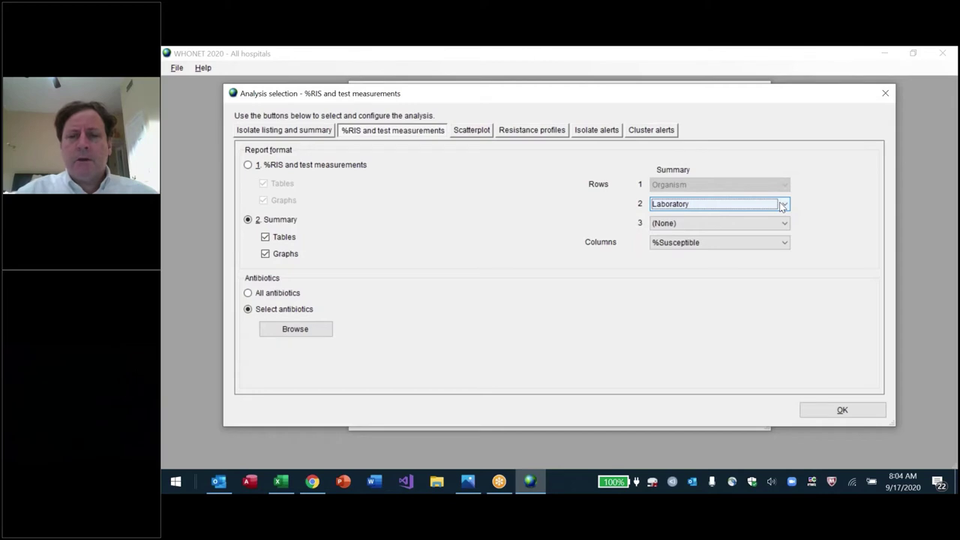
key("Return")
key("Return")
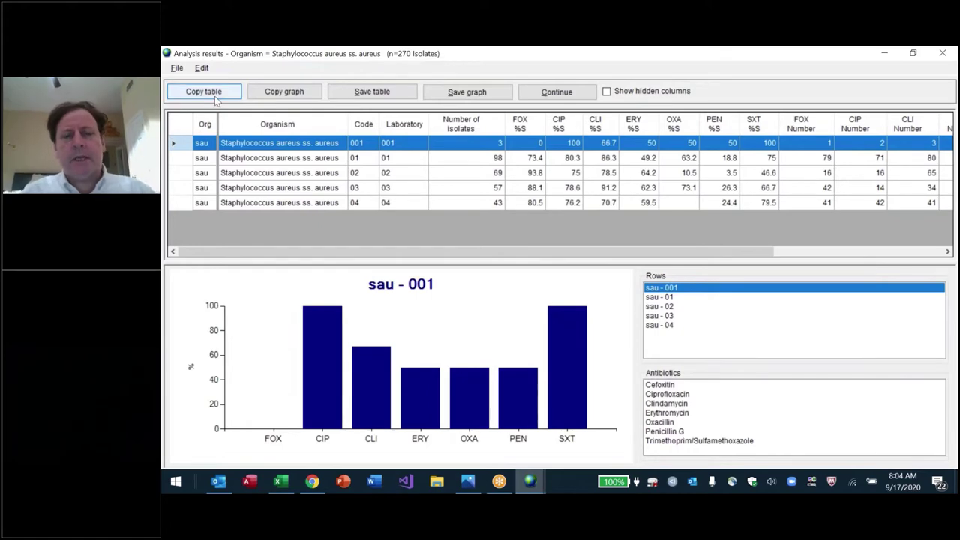
Step: Paste the per-laboratory results table at cell A4 of Sheet2
key("alt+Tab")
key("Tab")
left_click(185, 227)
key("ctrl+v")
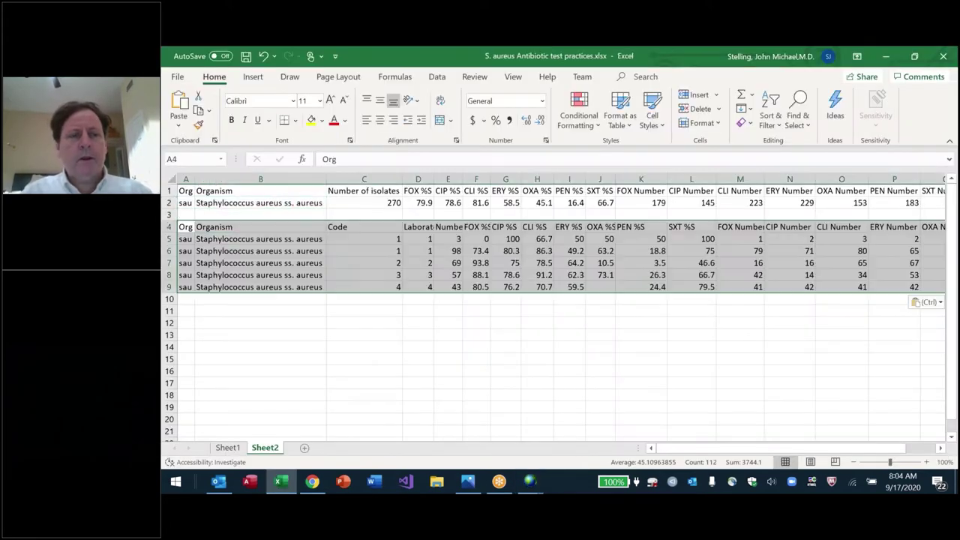
left_click(185, 239)
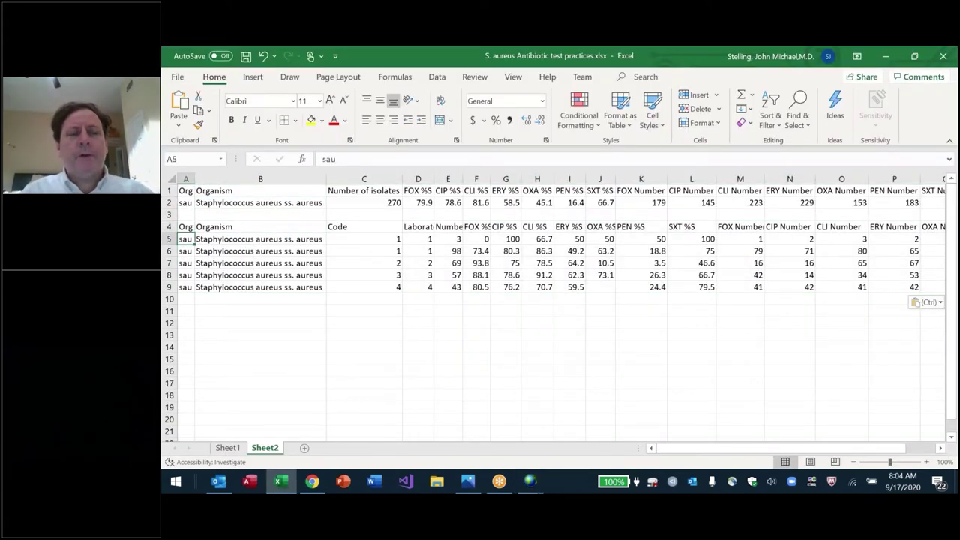
left_click_drag(185, 238, 255, 288)
key("ctrl")
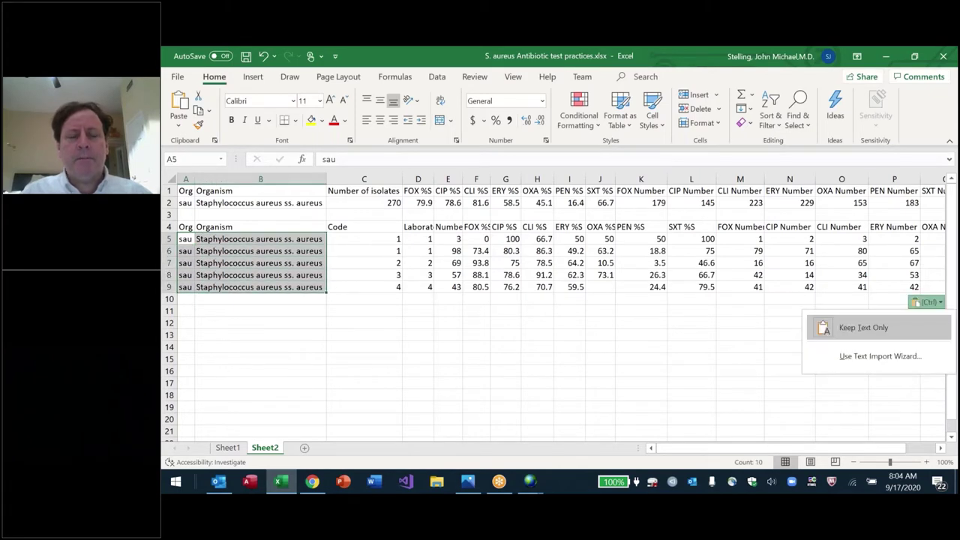
key("Escape")
Step: Format the Code and Laboratory columns as Text and repaste so codes read 001, 01–04
left_click(260, 226)
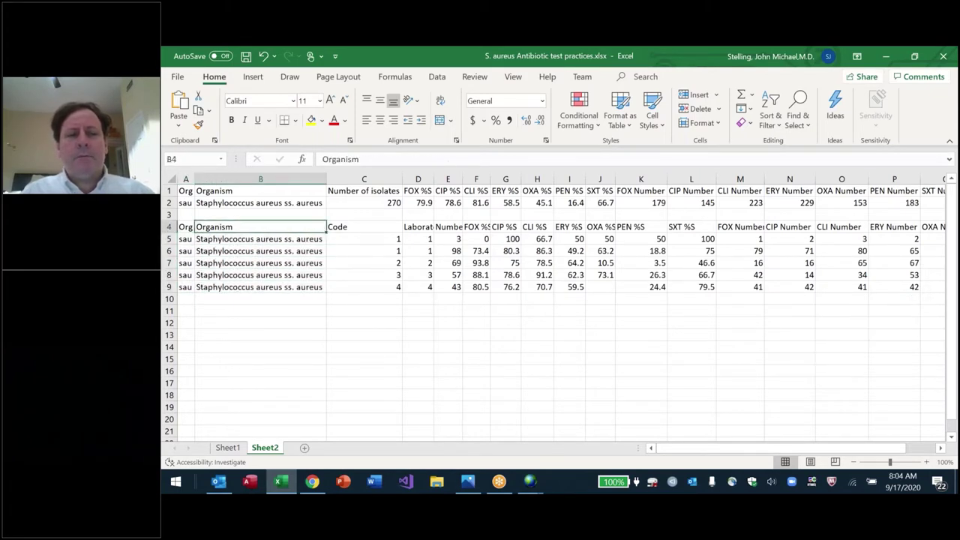
left_click(364, 227)
left_click_drag(364, 227, 432, 289)
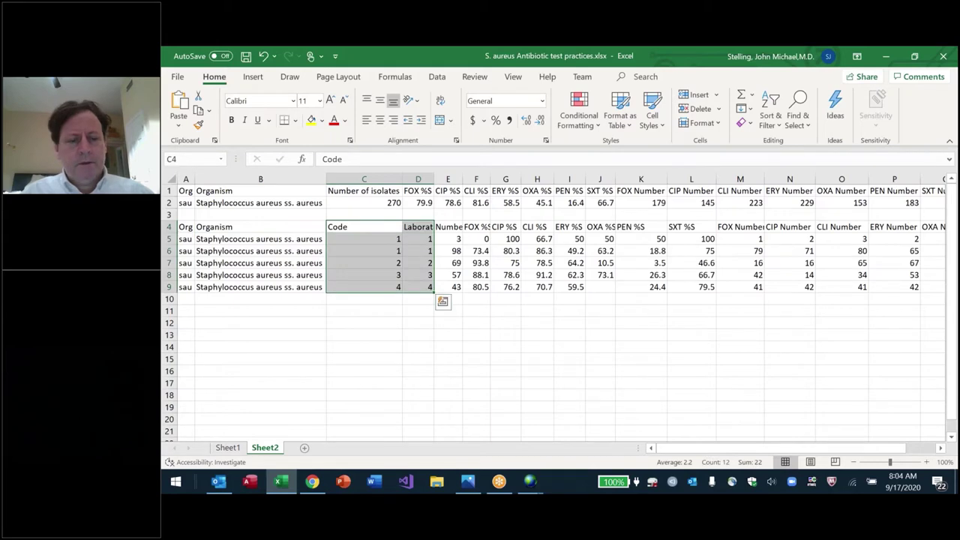
key("ctrl+1")
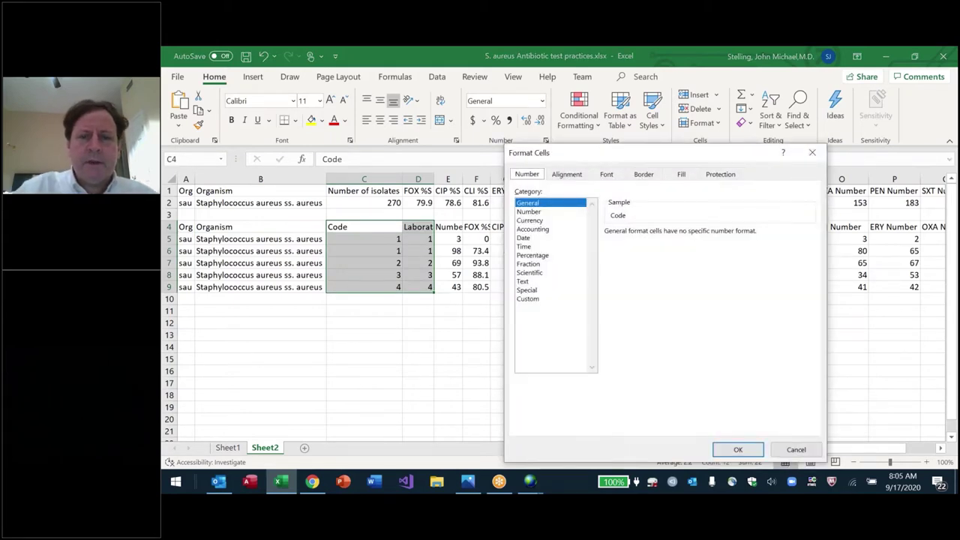
left_click(533, 282)
left_click(737, 448)
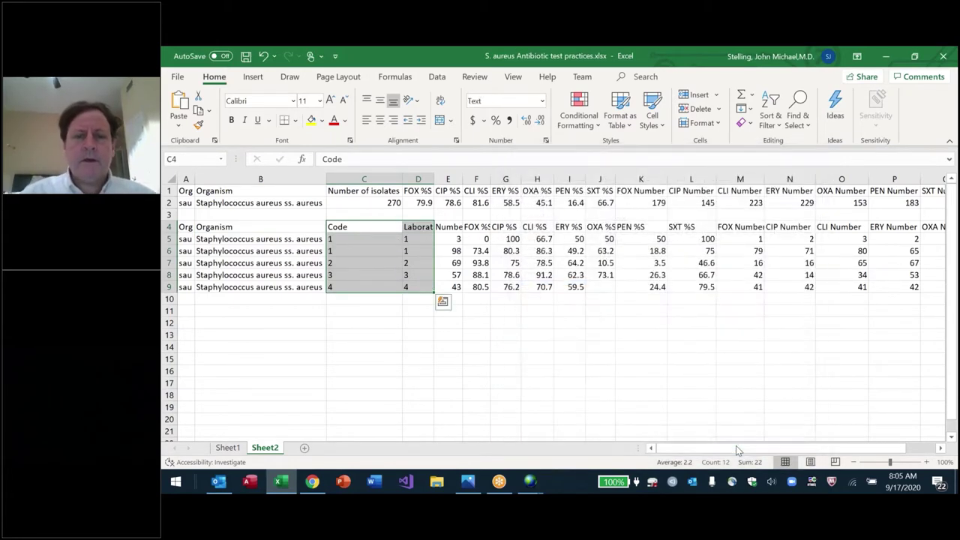
key("Home")
key("ctrl+v")
key("Home")
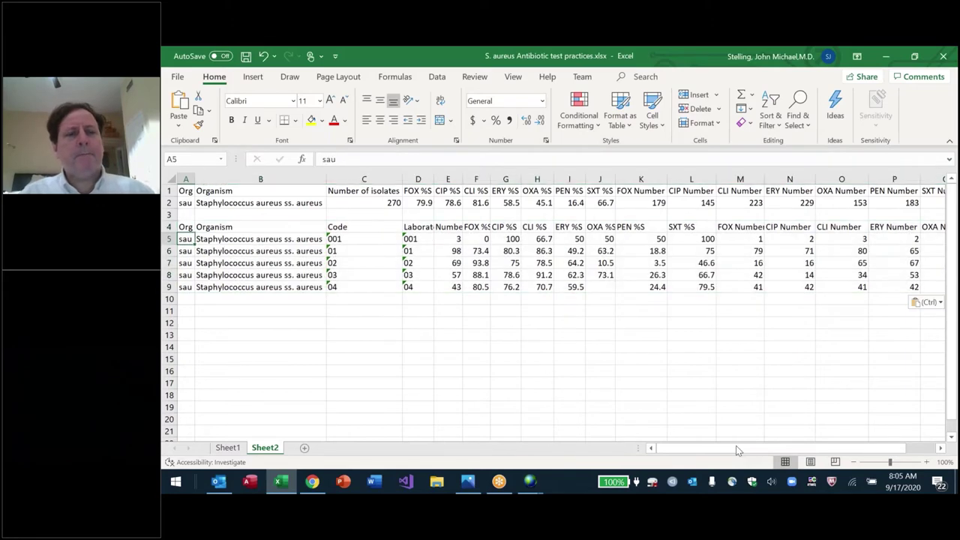
Step: Save the workbook and review the FOX %S summary values through column Q
key("ctrl+s")
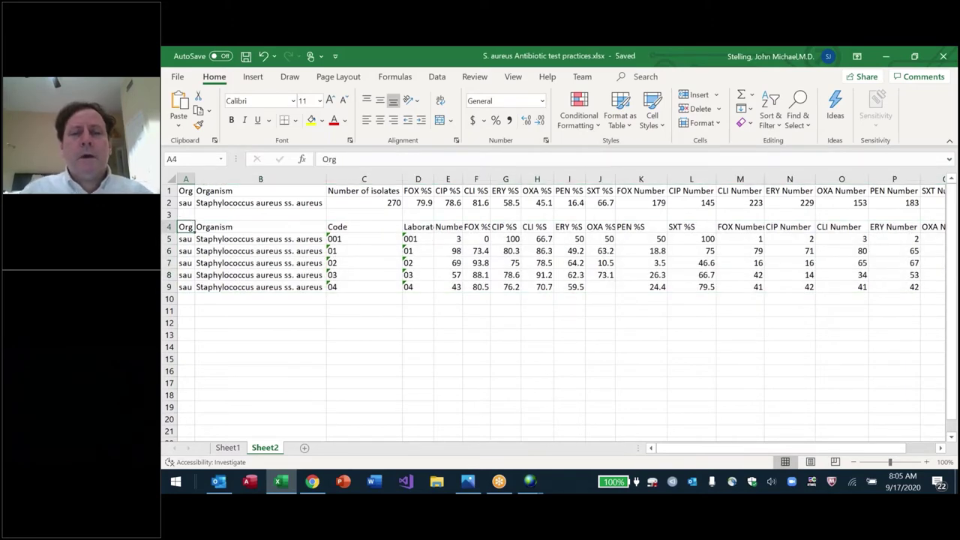
key("Right")
key("Right")
key("Right")
key("Up")
key("Up")
key("Up")
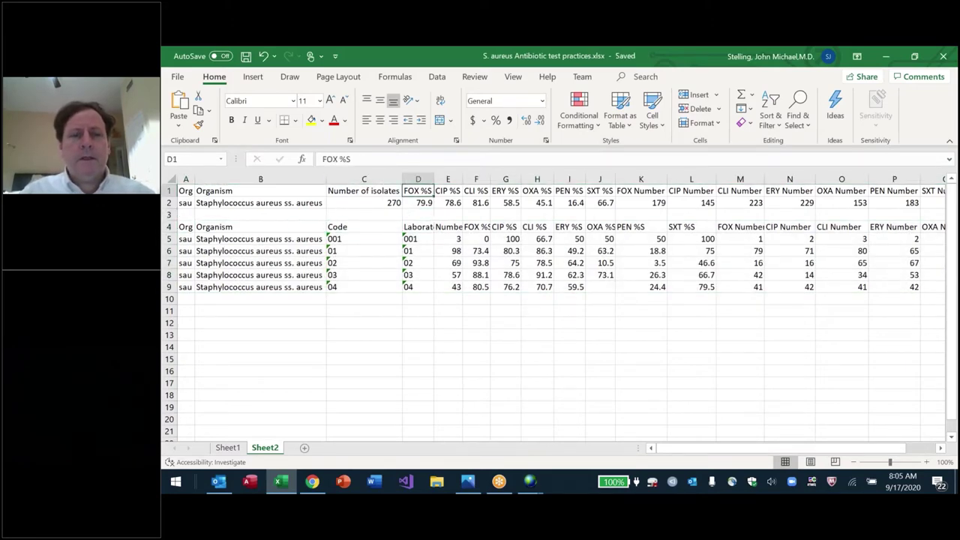
key("shift+Down")
key("ctrl+shift+Right")
key("ctrl+q")
key("Right")
key("Right")
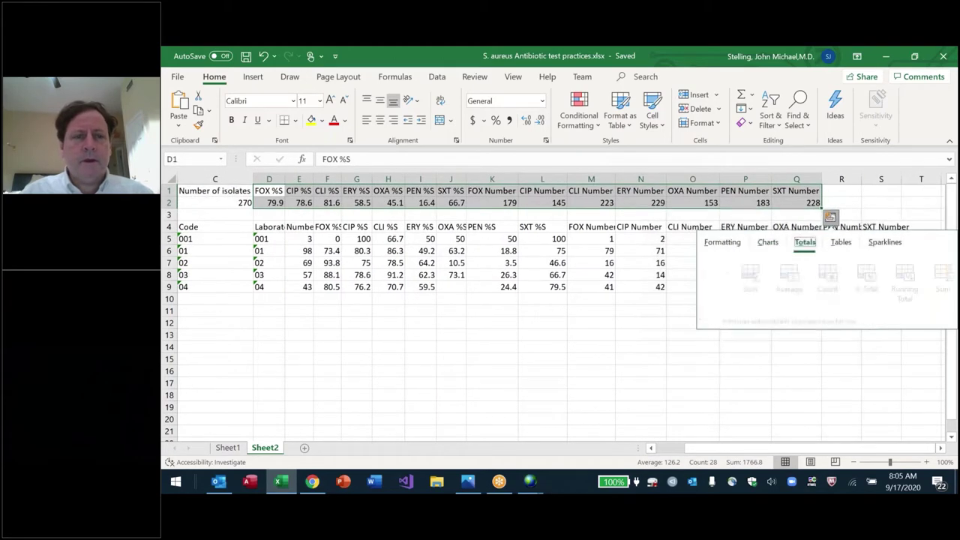
key("Escape")
key("Right")
key("Left")
key("Left")
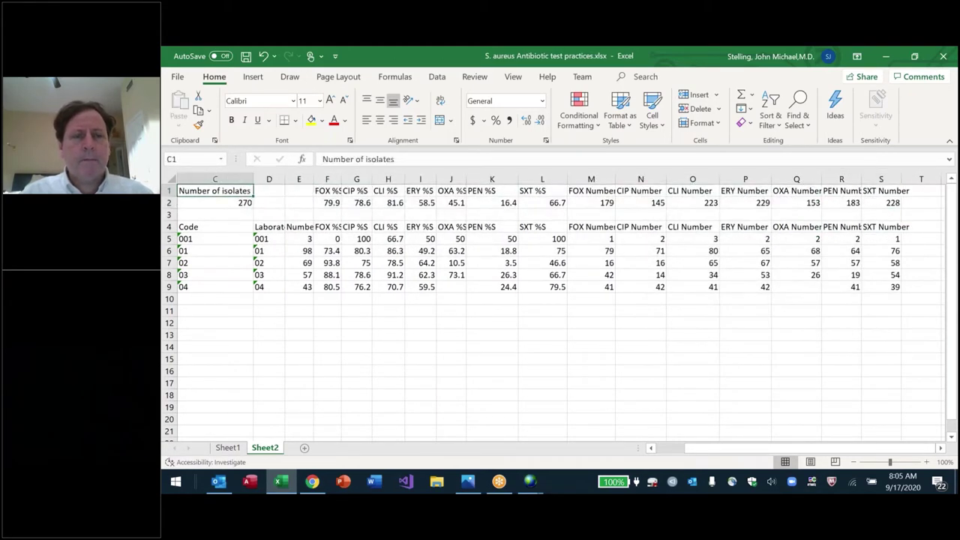
key("Left")
key("Left")
Step: Auto-fit the column widths of the A1:F9 block to their contents
key("ctrl+shift+Right")
key("shift+Down")
key("ctrl+shift+Down")
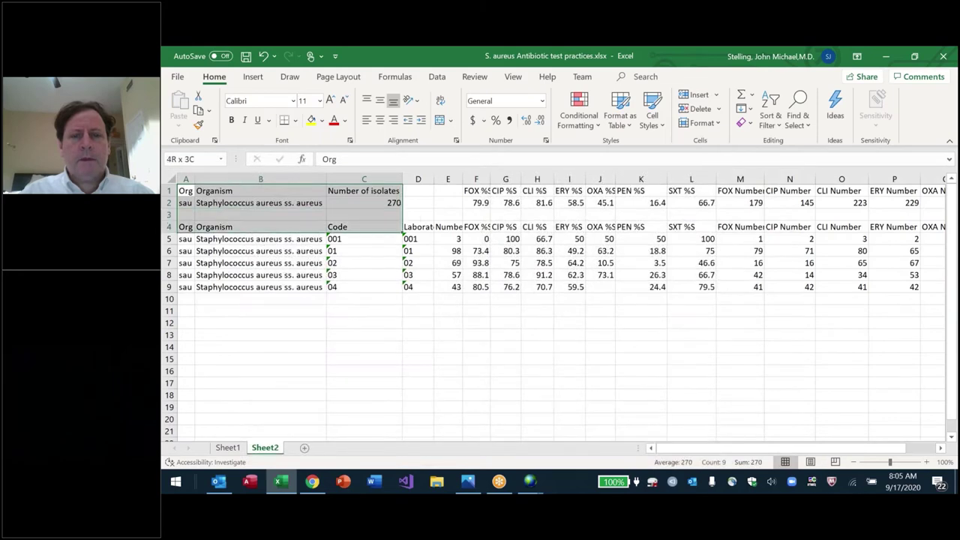
key("ctrl+shift+Down")
key("shift+Right")
key("shift+Right")
key("shift+Right")
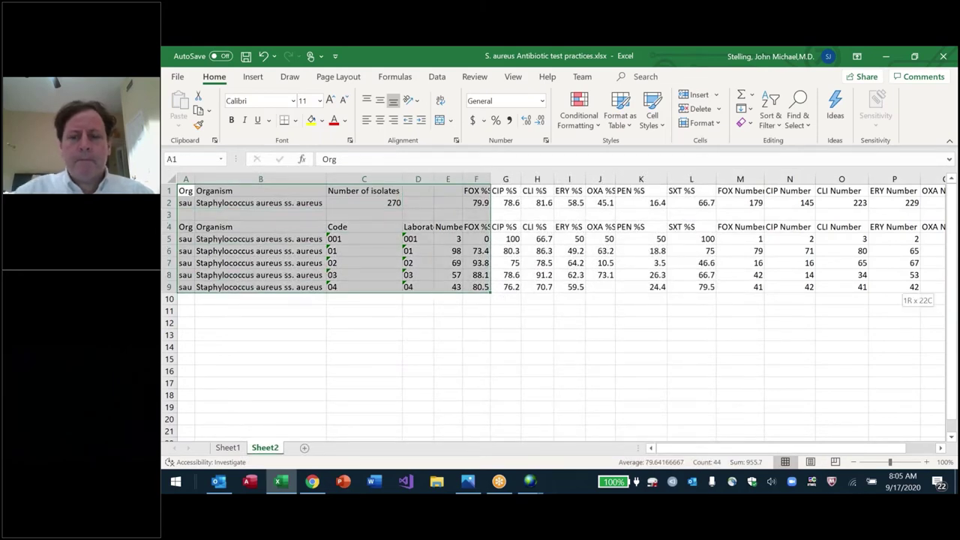
key("alt+h")
key("o")
key("i")
key("ctrl+Home")
Step: Save, delete the Org and Organism columns entirely, and insert a blank row at the top
key("ctrl+s")
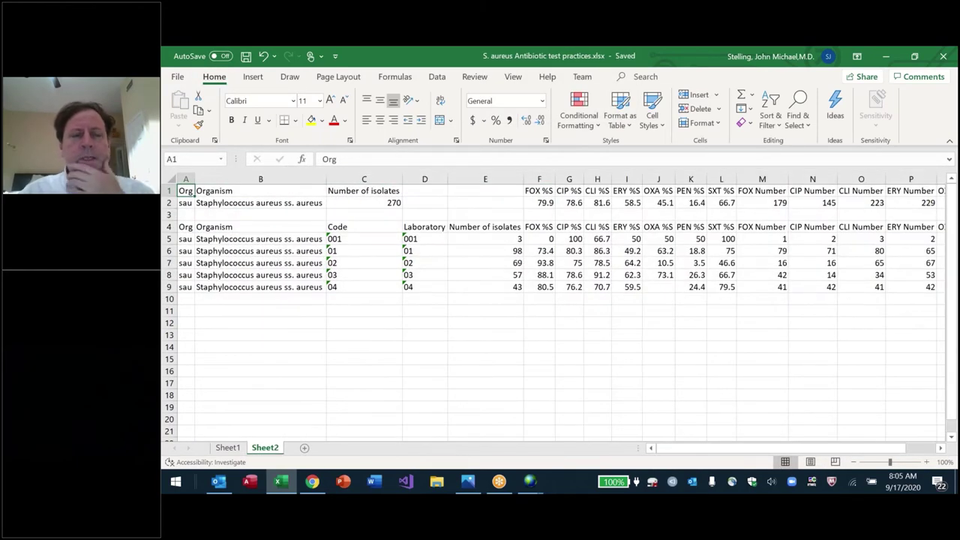
key("Right")
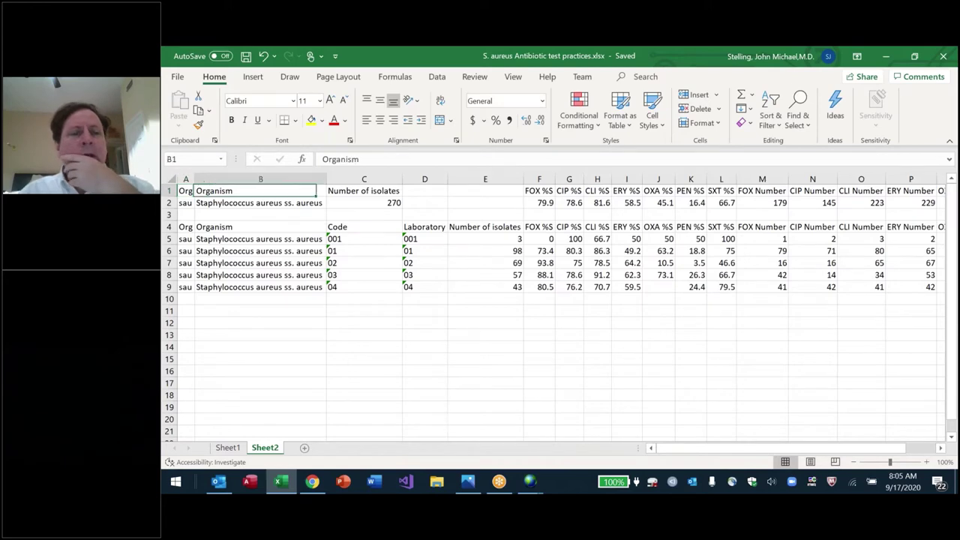
key("Left")
key("ctrl+minus")
key("c")
key("Return")
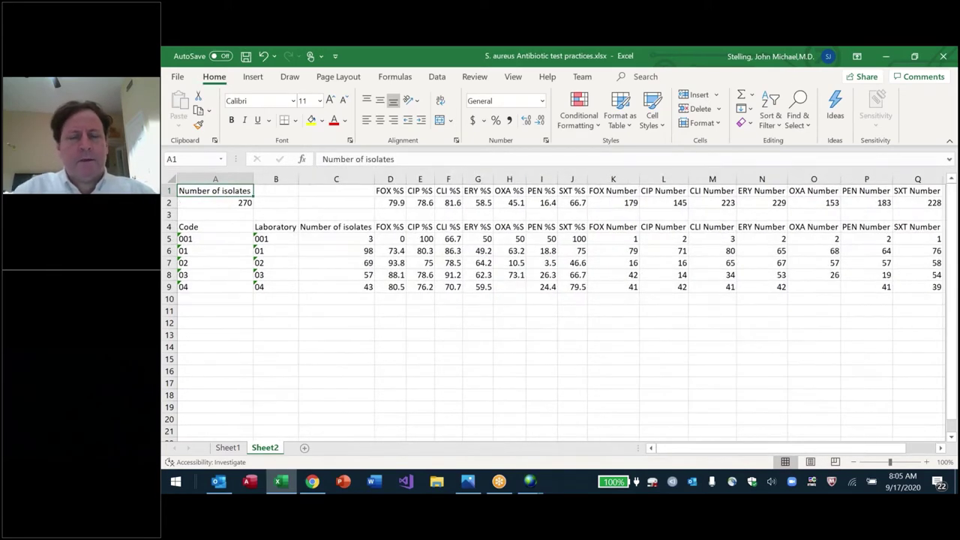
key("shift+space")
key("ctrl+plus")
Step: Enter the title 'S. aureus' in A1 and save
type("S. aureus")
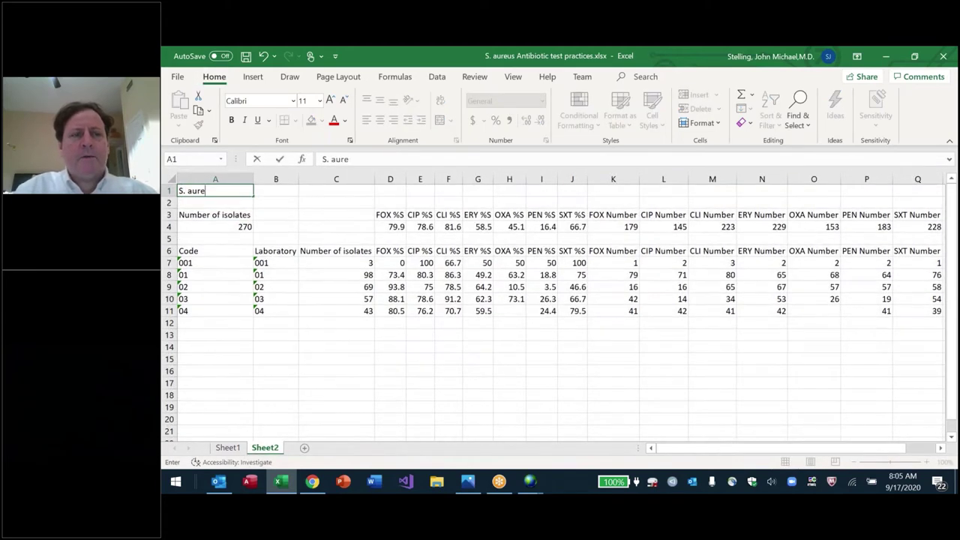
key("Return")
key("ctrl+s")
Step: Move the laboratory table block B6:Q11 to A6, replacing the Code column
key("Down")
key("Down")
key("Down")
key("Down")
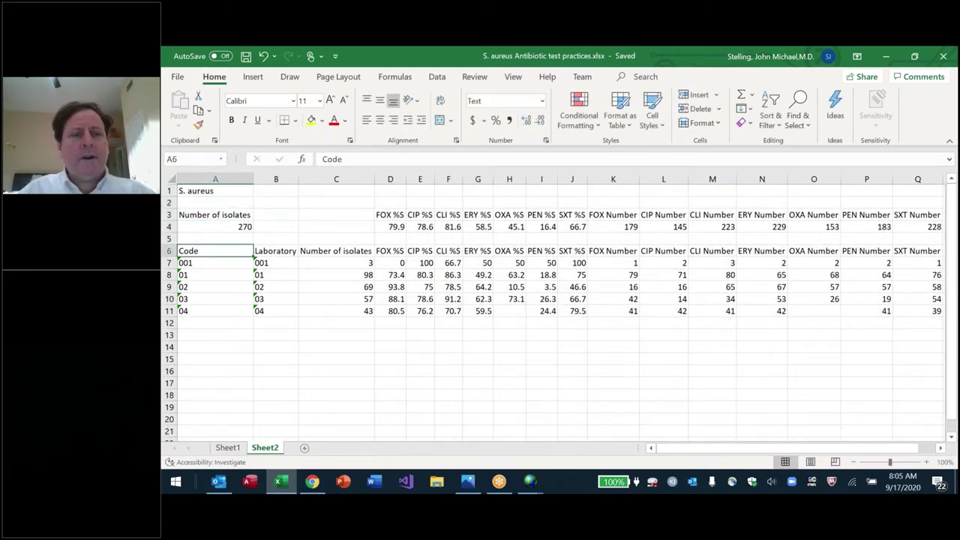
key("Right")
key("ctrl+shift+Down")
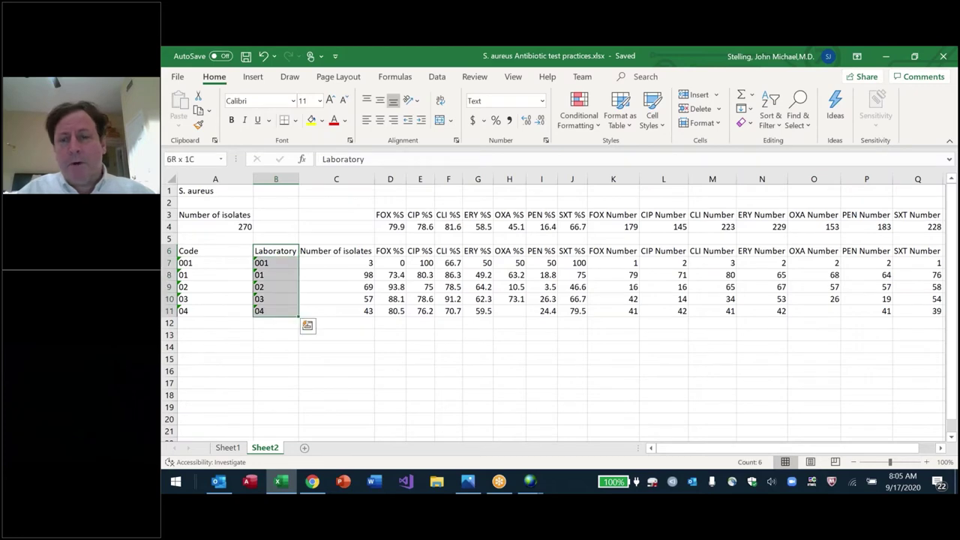
key("ctrl+shift+Right")
key("ctrl+x")
key("Left")
key("Return")
key("Up")
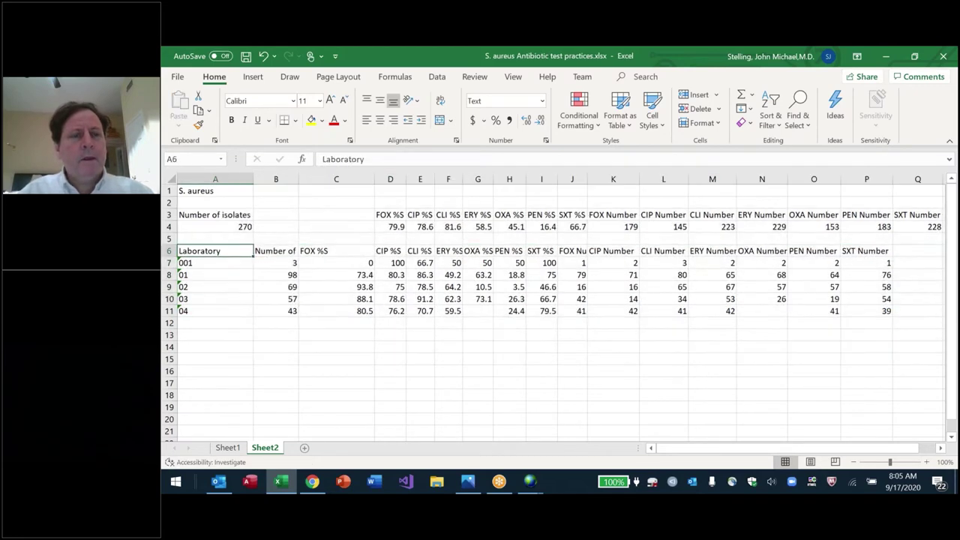
key("ctrl+s")
Step: Move the Number of isolates label and its 270 total one column over
key("Right")
key("Right")
key("Right")
key("Up")
key("Up")
key("Left")
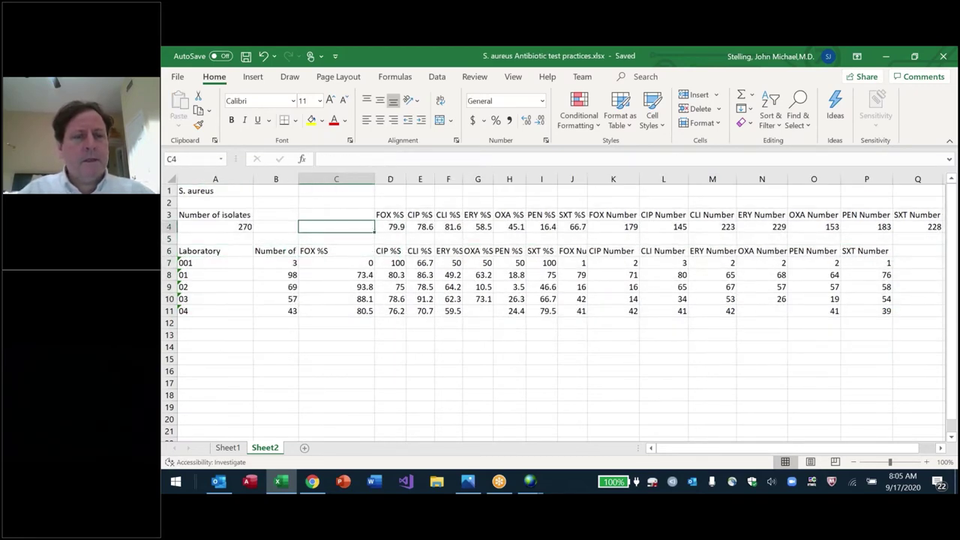
key("Up")
key("Left")
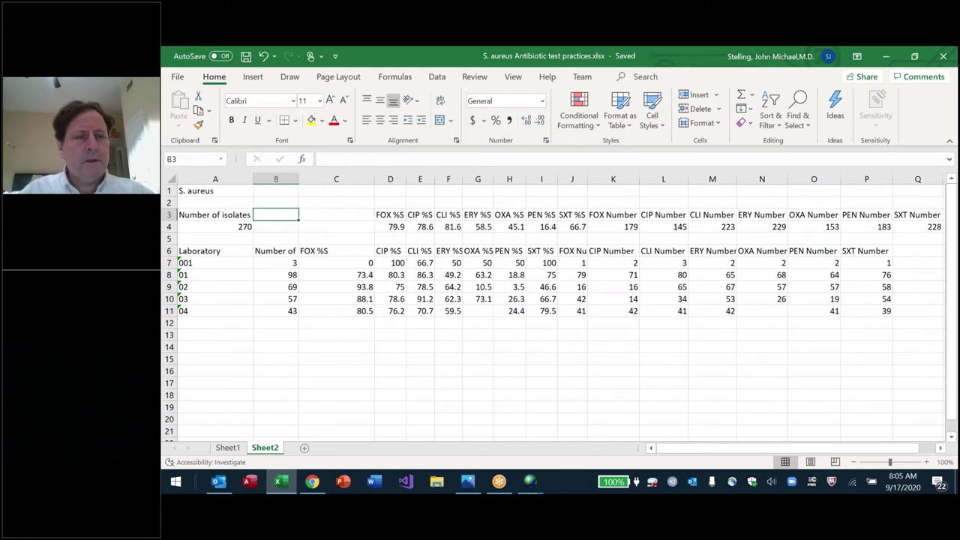
key("Left")
key("ctrl+x")
key("Right")
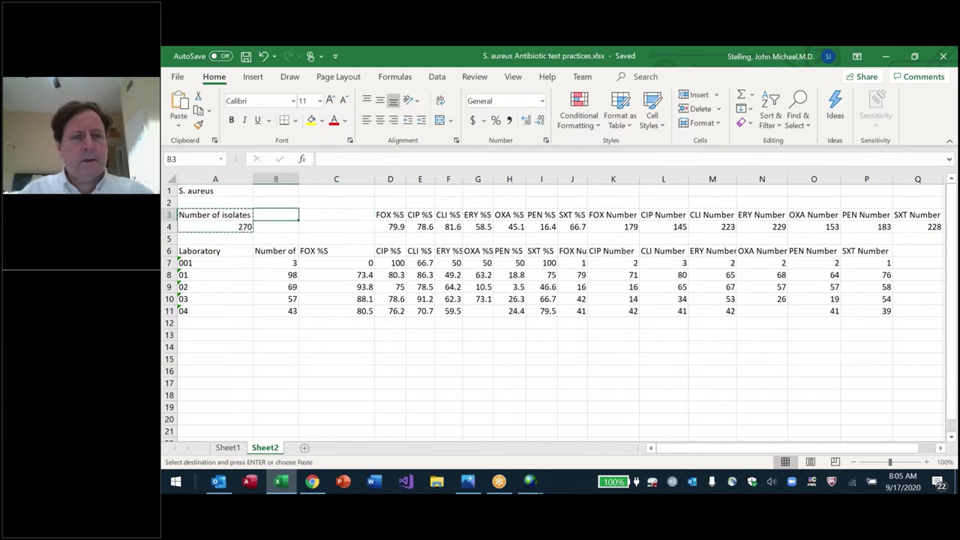
key("ctrl+v")
key("Right")
key("Right")
Step: Shift the rows 3–4 summary percentages and counts block one column left
key("ctrl+shift+Right")
key("shift+Down")
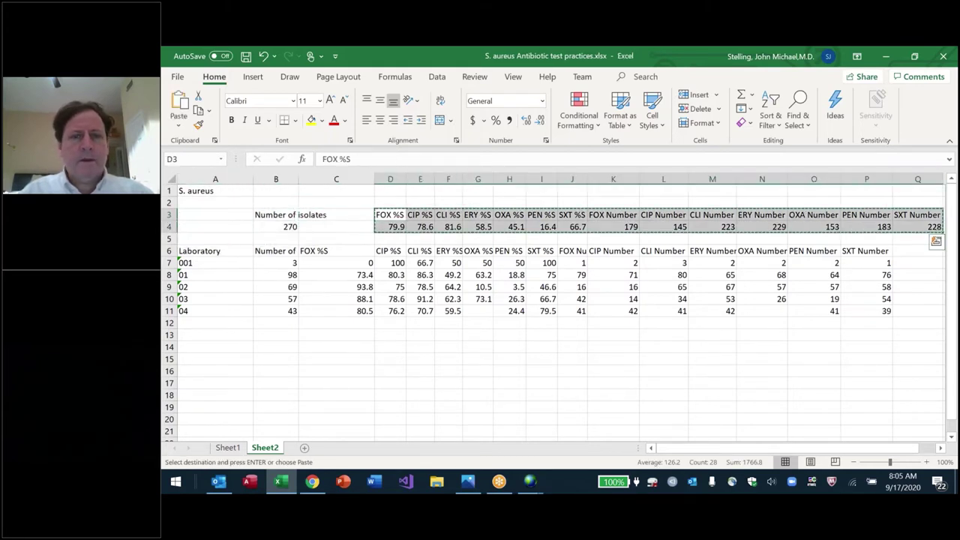
key("ctrl+x")
key("Left")
key("ctrl+v")
key("Left")
Step: Auto-fit columns B through P to their contents and save
key("shift+Down")
key("shift+Down")
key("shift+Down")
key("shift+Down")
key("shift+Down")
key("shift+Down")
key("shift+Down")
key("shift+Down")
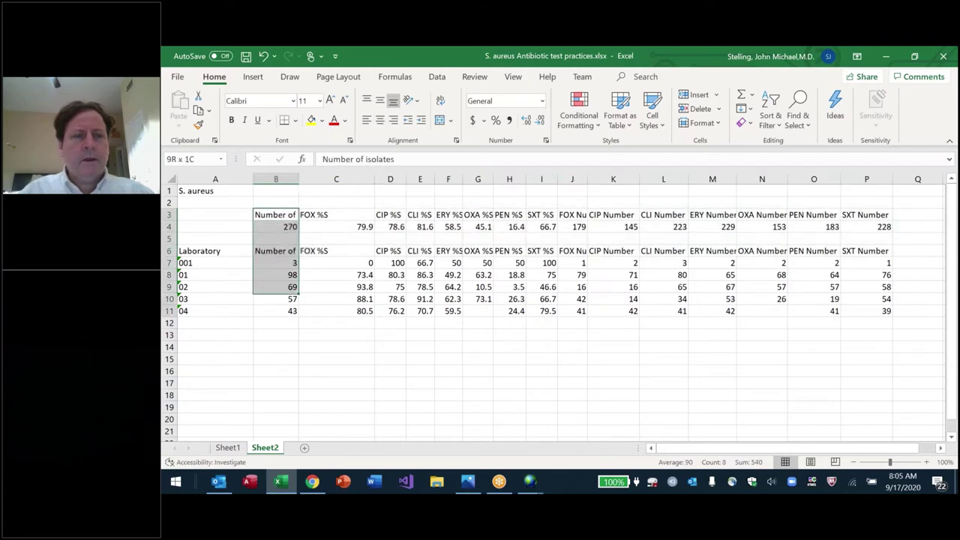
key("ctrl+shift+End")
key("alt+h")
key("o")
key("i")
key("Left")
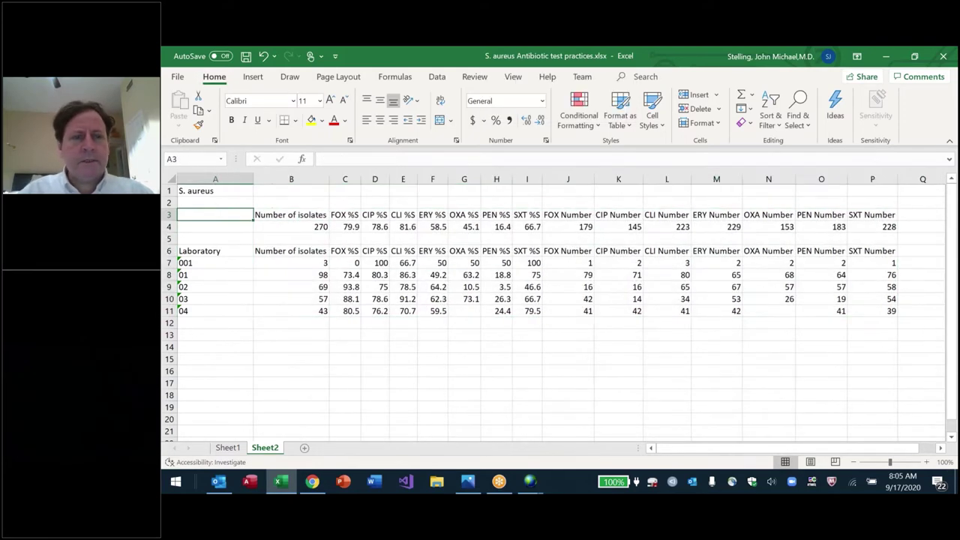
key("ctrl+s")
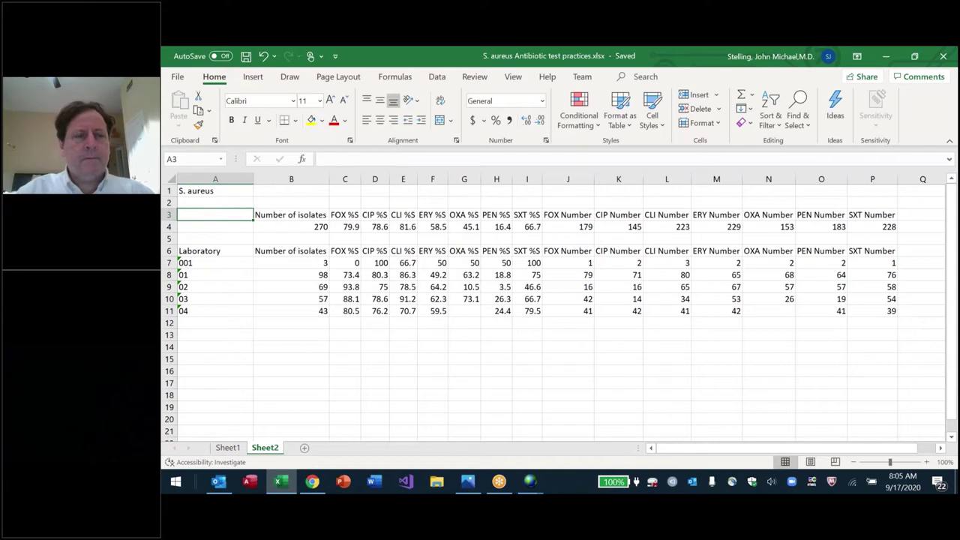
Step: Label the summary row with 'Laboratory' in A3 and 'ALL' in A4
type("National")
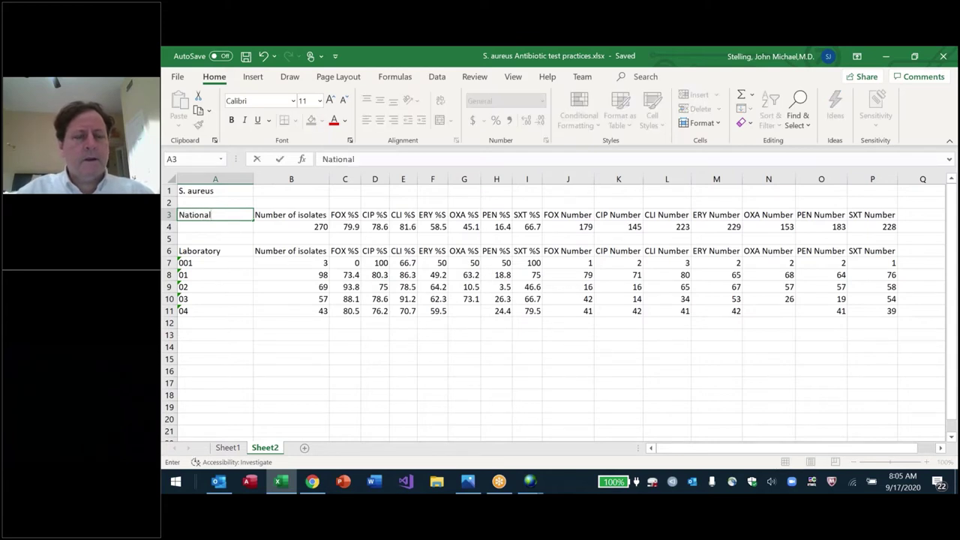
key("Escape")
type("Laboratory")
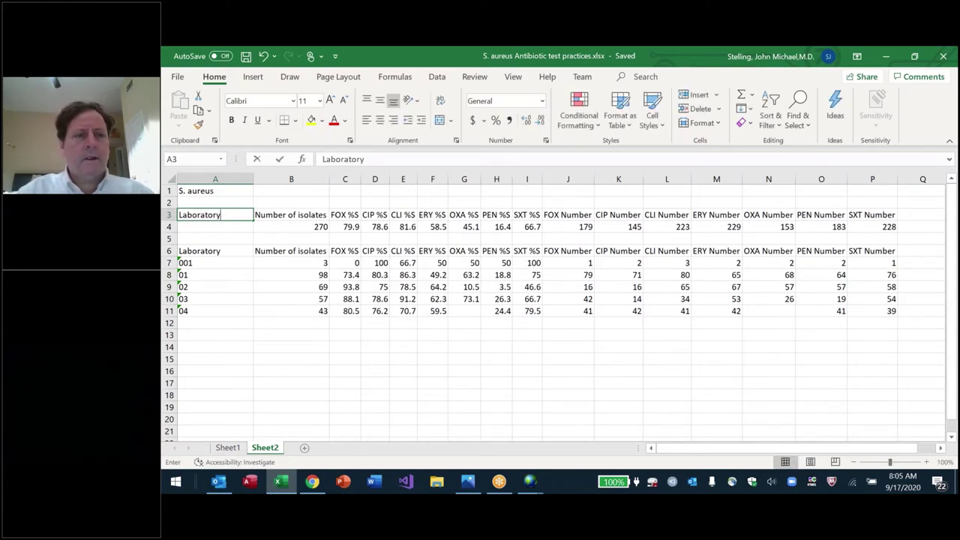
key("Return")
type("ALL")
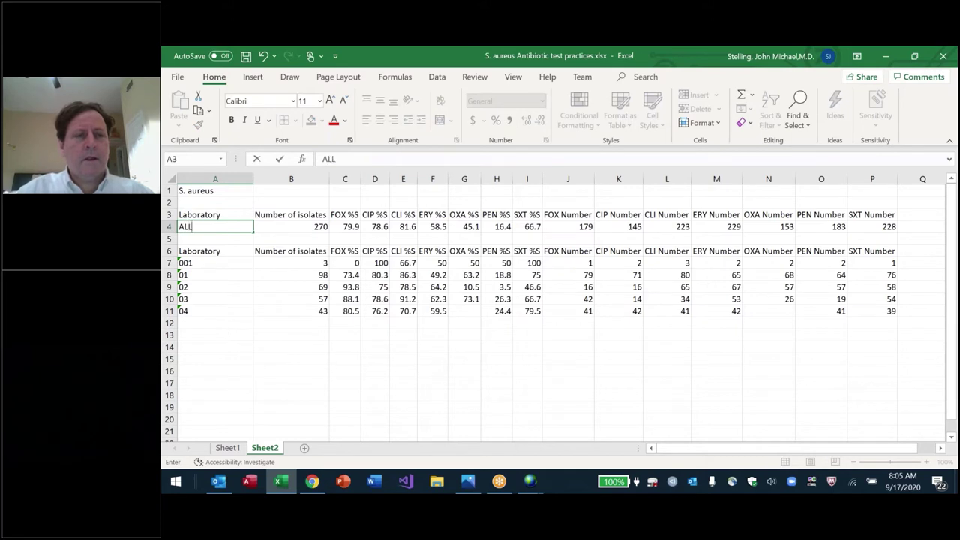
key("Return")
Step: Select the Laboratory/ALL summary rows and the lab table to compare their layout
key("Up")
key("Up")
key("shift+Down")
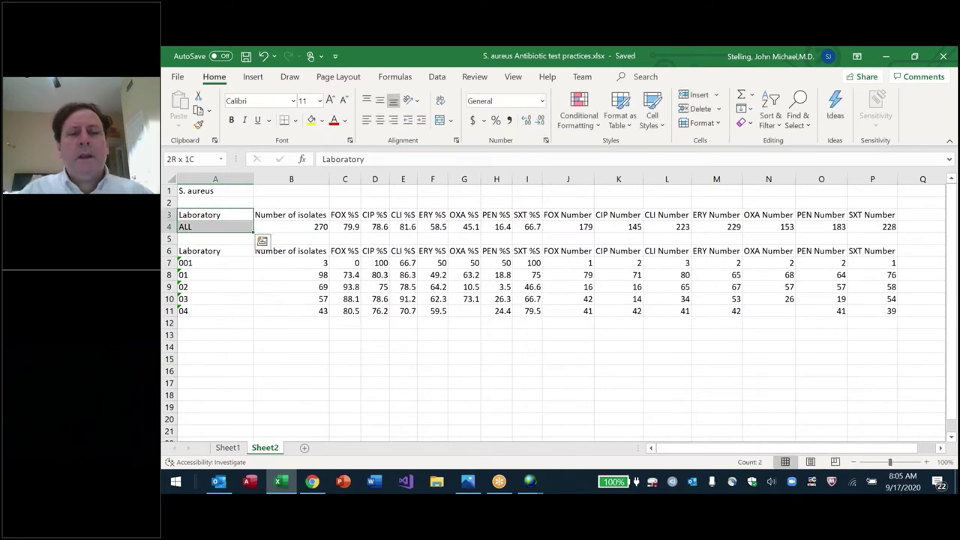
key("ctrl+shift+Right")
key("Left")
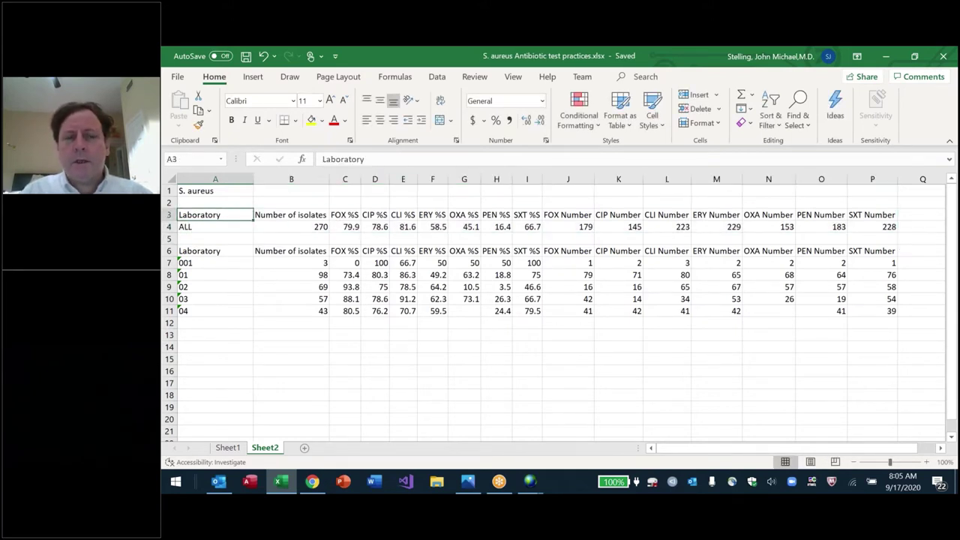
key("shift+Down")
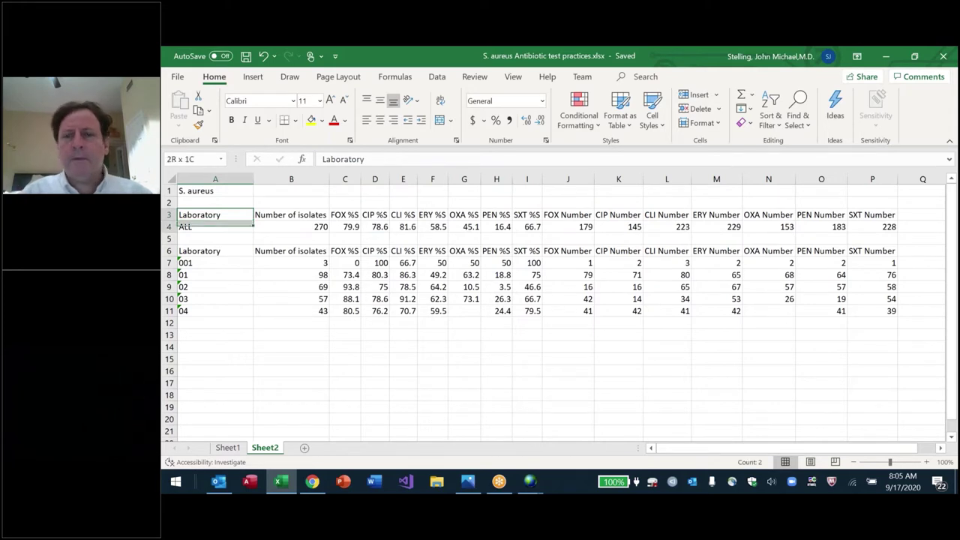
key("ctrl+shift+Right")
key("Left")
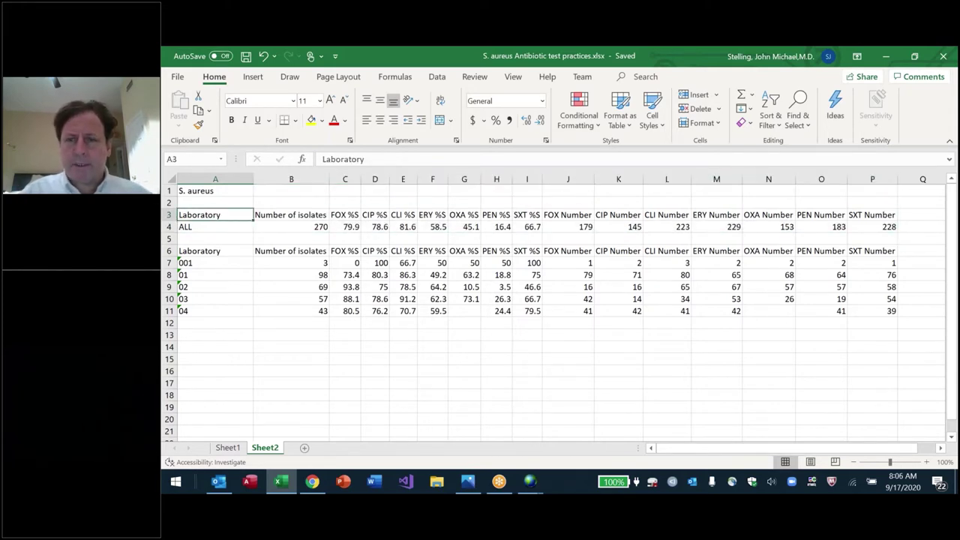
key("Down")
key("Down")
key("Down")
key("Down")
key("Up")
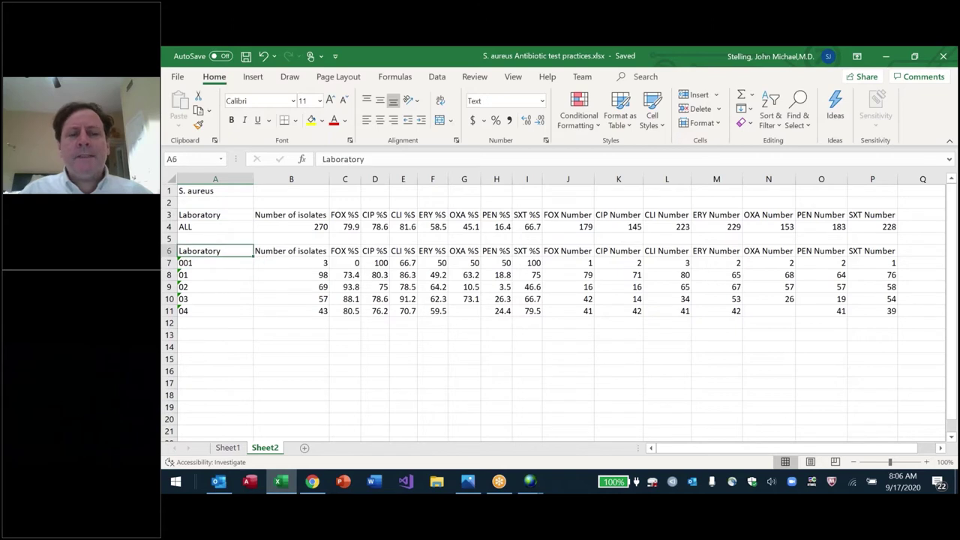
key("ctrl+shift+Down")
key("ctrl+shift+Right")
key("Left")
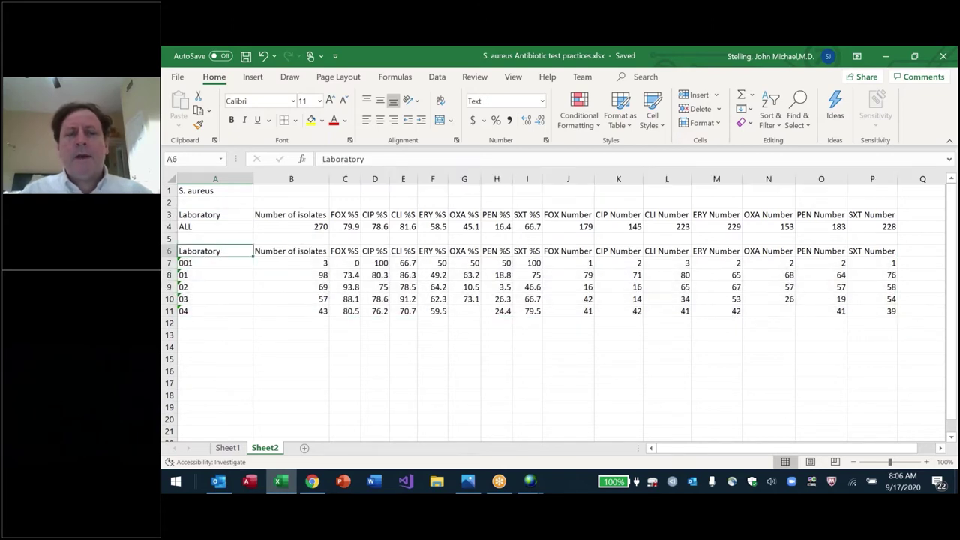
key("Down")
key("Down")
key("Up")
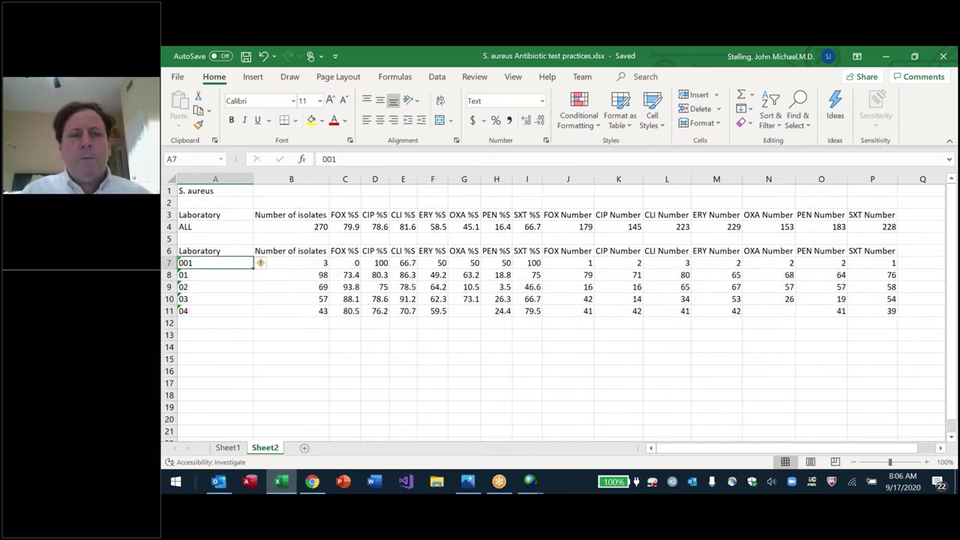
key("Down")
key("Up")
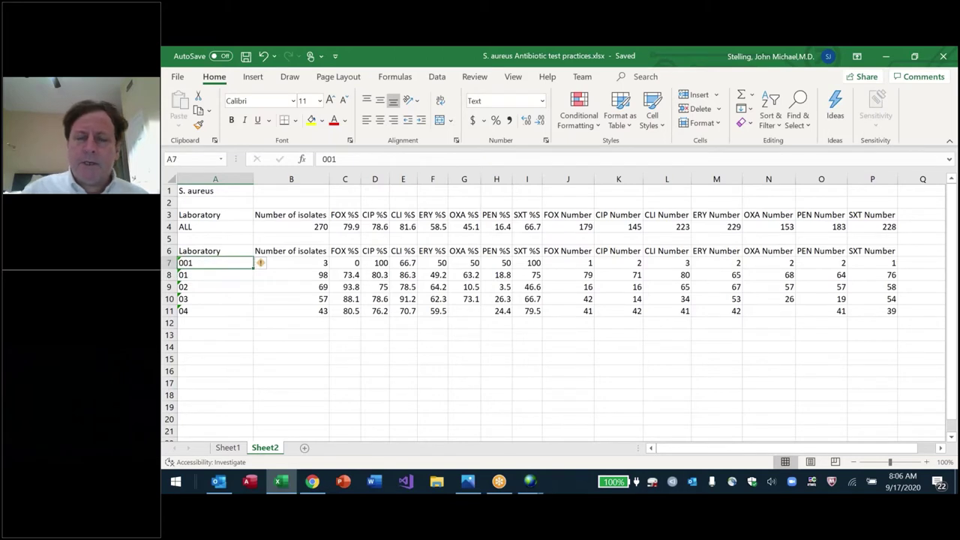
key("Down")
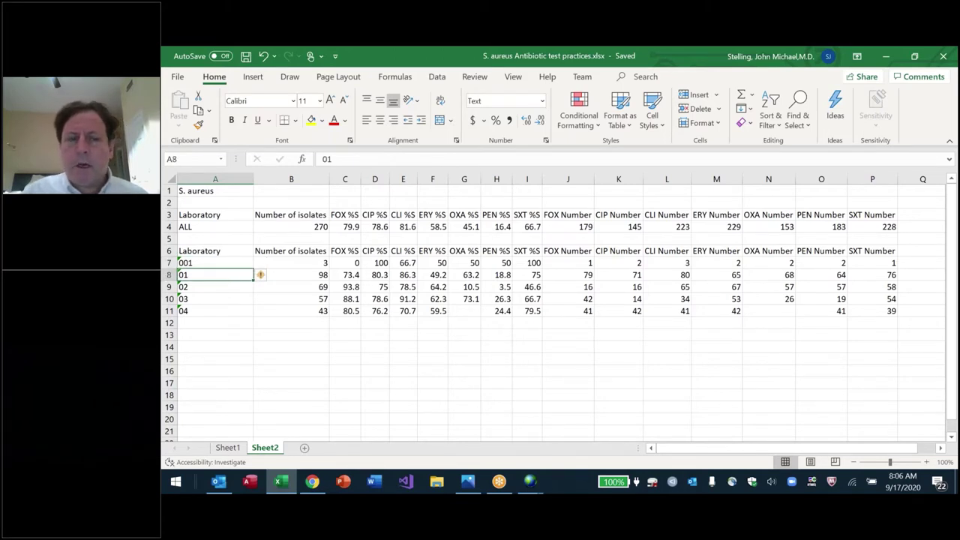
left_click(291, 262)
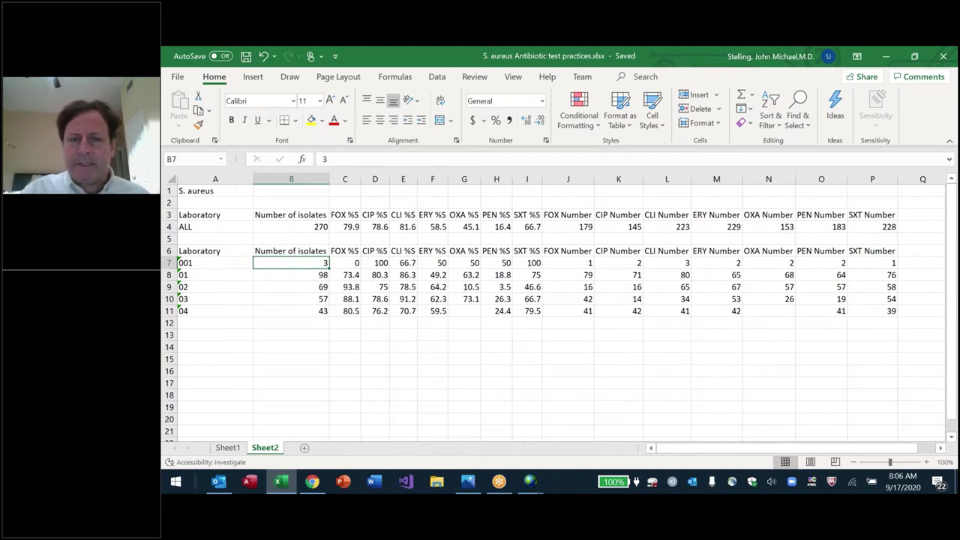
left_click(216, 263)
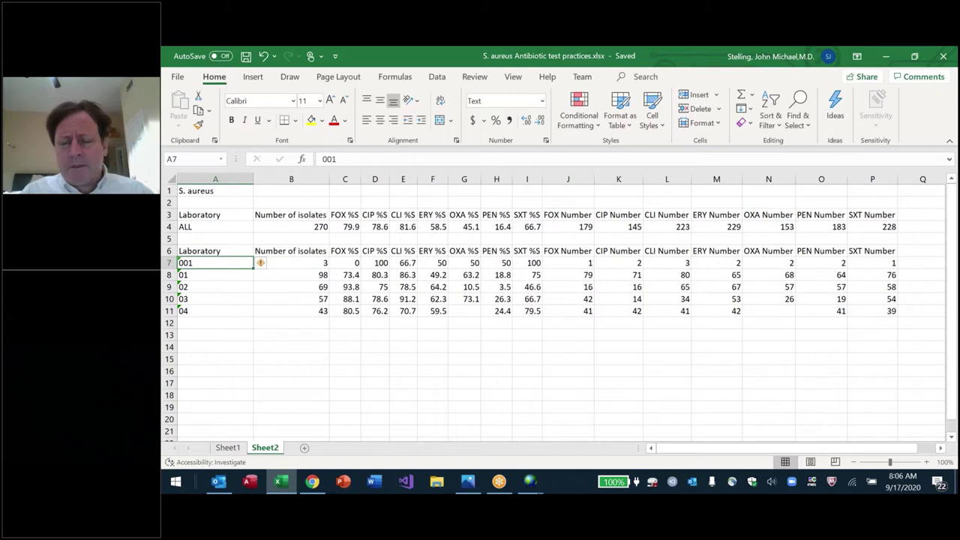
key("ctrl+minus")
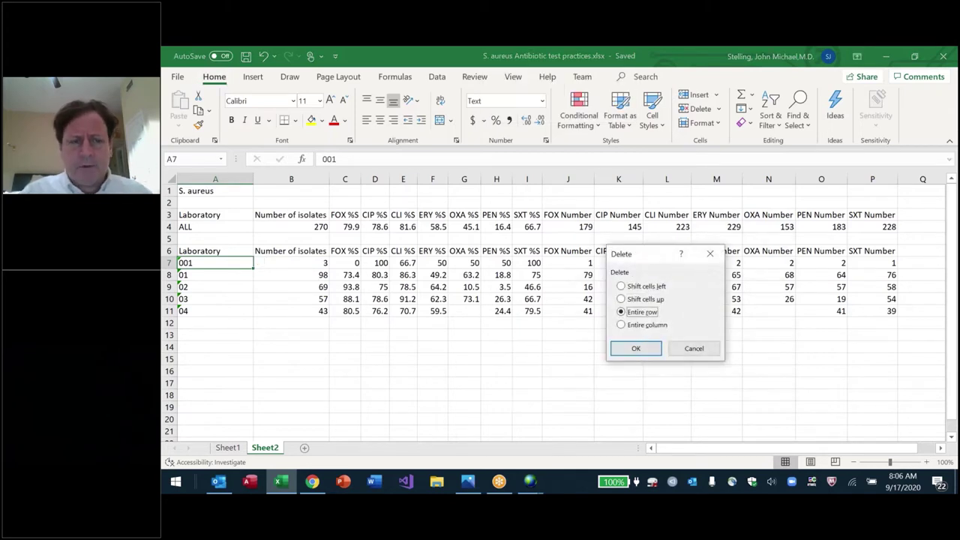
key("Return")
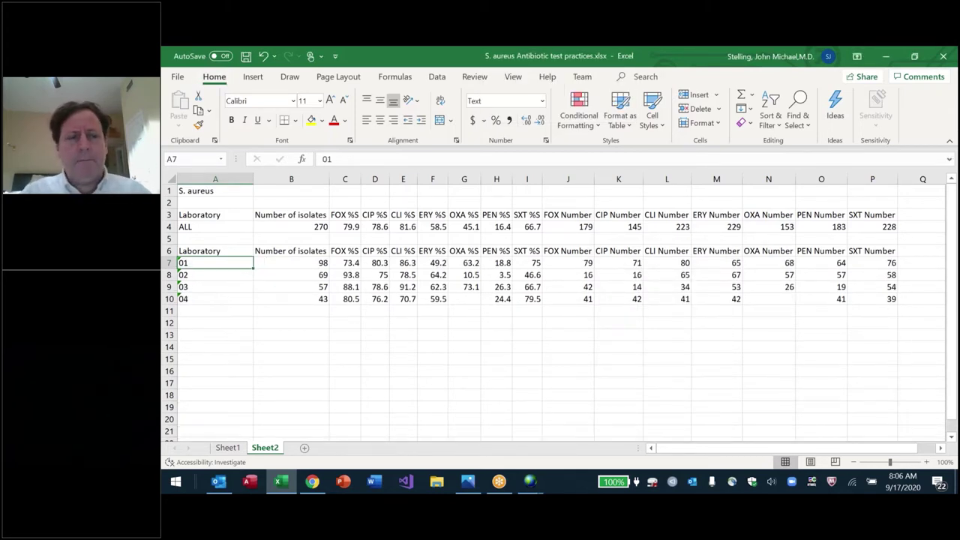
key("Up")
key("ctrl+s")
key("Right")
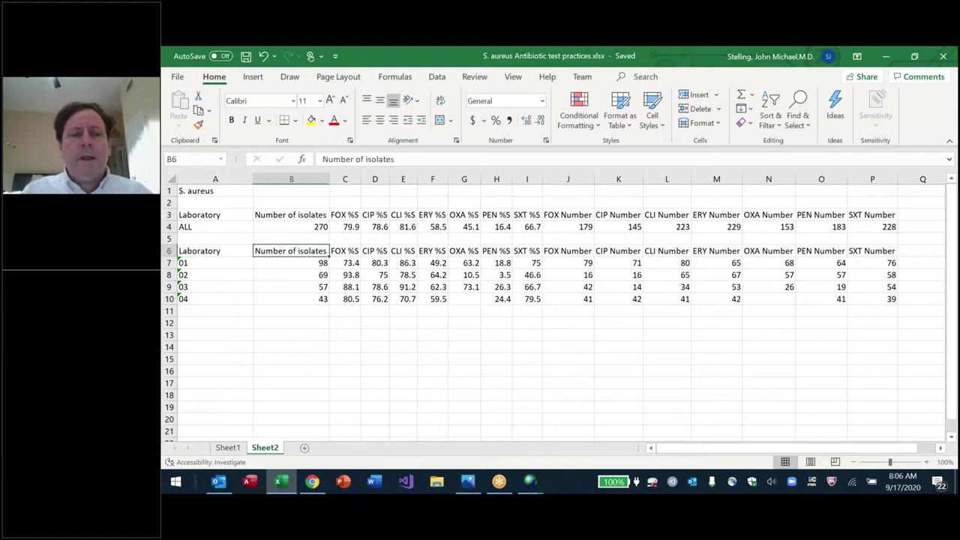
key("ctrl+z")
key("Right")
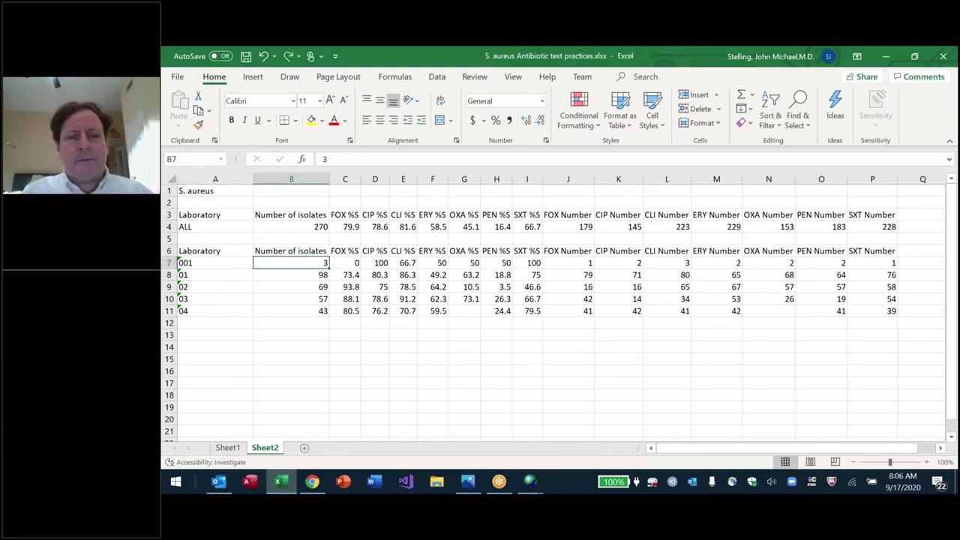
key("ctrl+shift+Down")
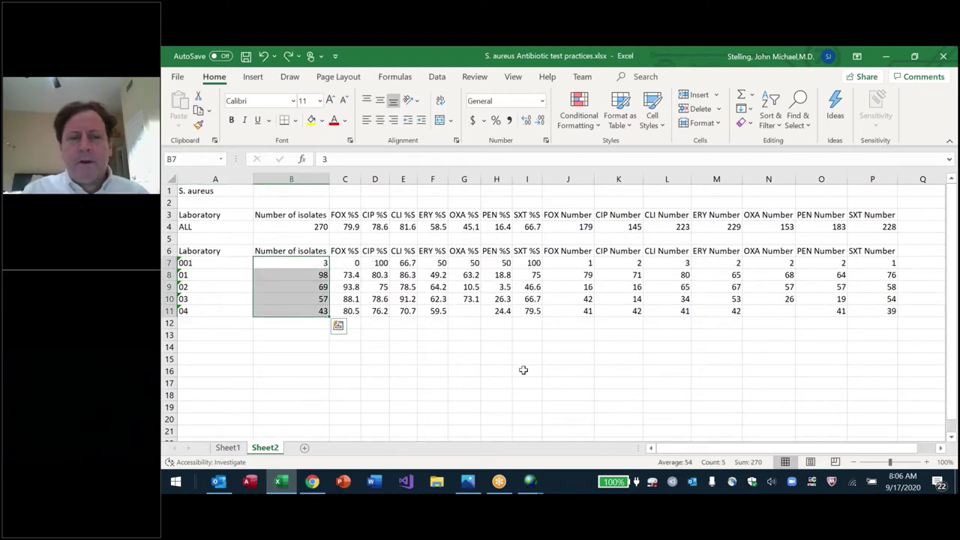
Step: Compare the overall isolate total of 270 with the sum of lab counts B7:B11
key("ctrl+shift+Up")
key("ctrl+shift+Down")
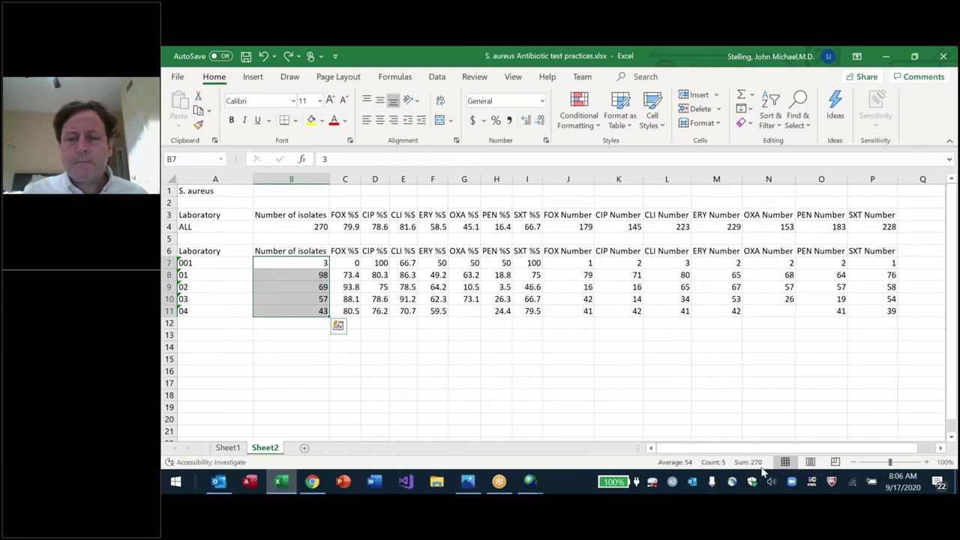
left_click(282, 229)
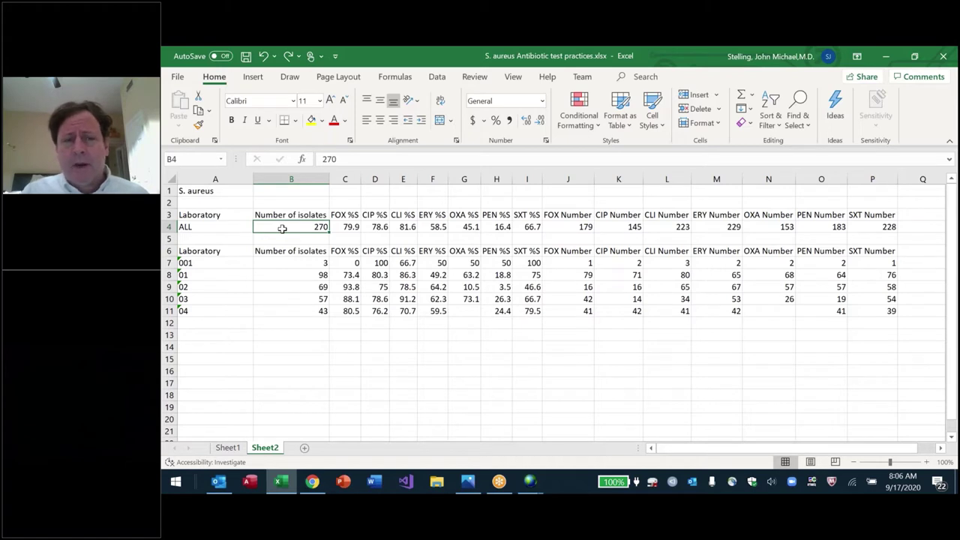
key("Down")
key("Down")
key("Down")
key("ctrl+shift+Down")
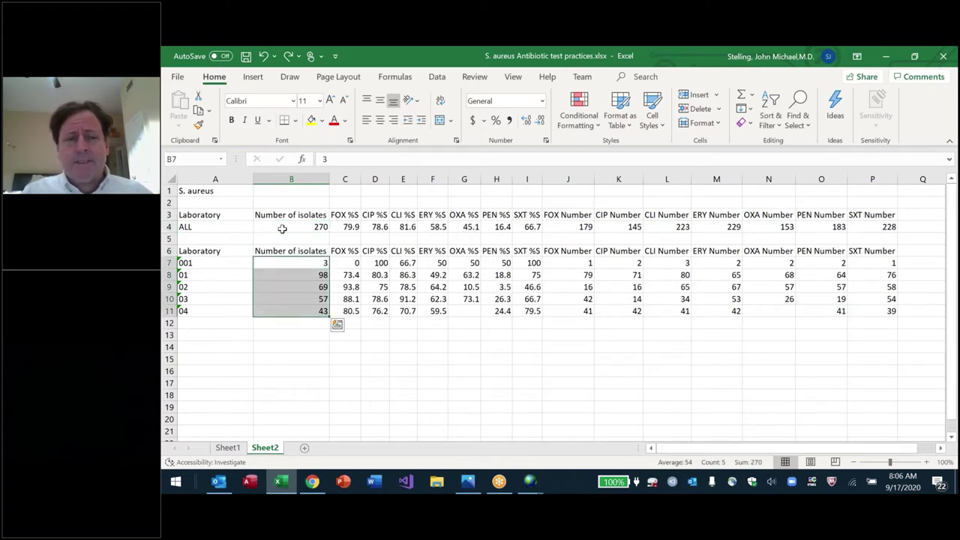
left_click(282, 229)
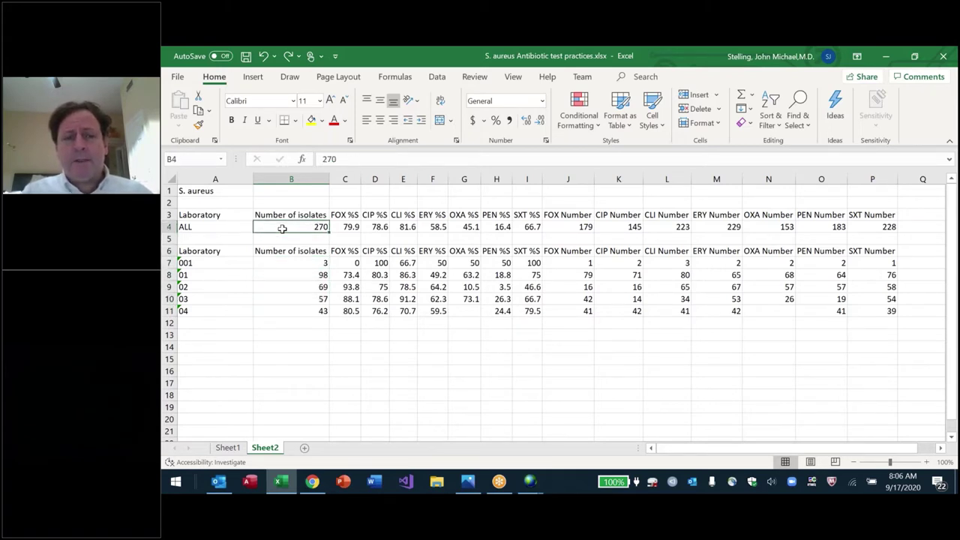
key("Left")
key("shift+Down")
key("ctrl+shift+Right")
key("Left")
key("Down")
key("Down")
key("Down")
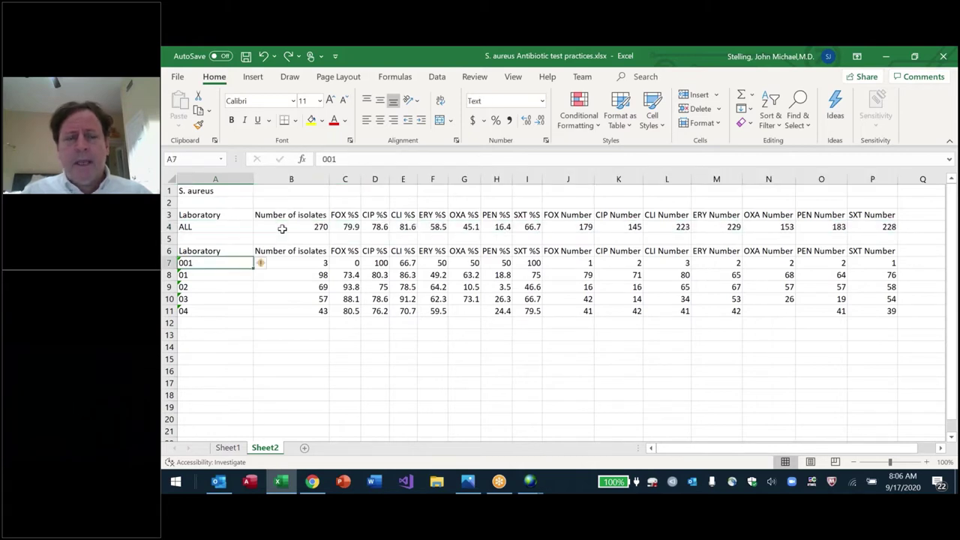
key("Right")
key("ctrl+shift+Down")
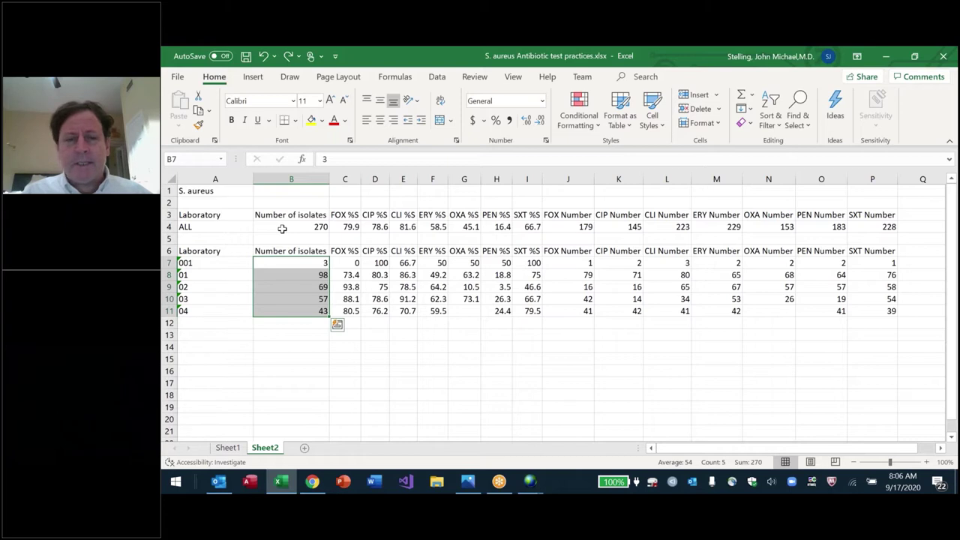
key("Up")
key("Up")
key("Up")
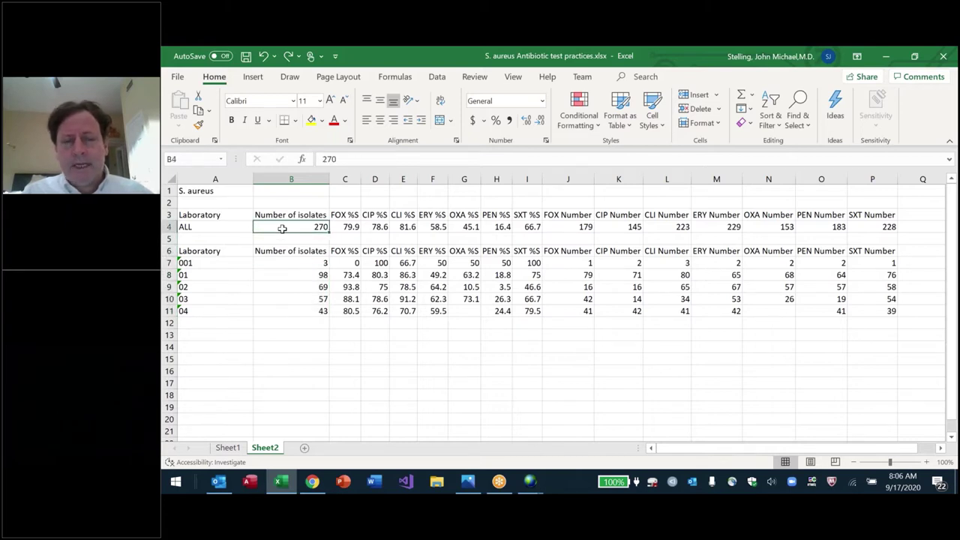
Step: Delete the entire lab 001 row
key("Down")
key("Down")
key("Down")
key("Left")
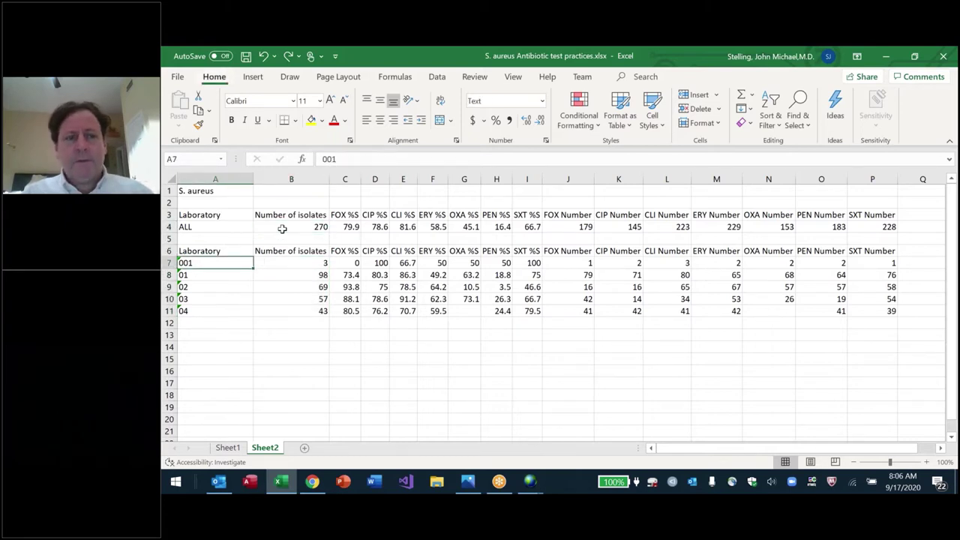
key("alt+e")
key("d")
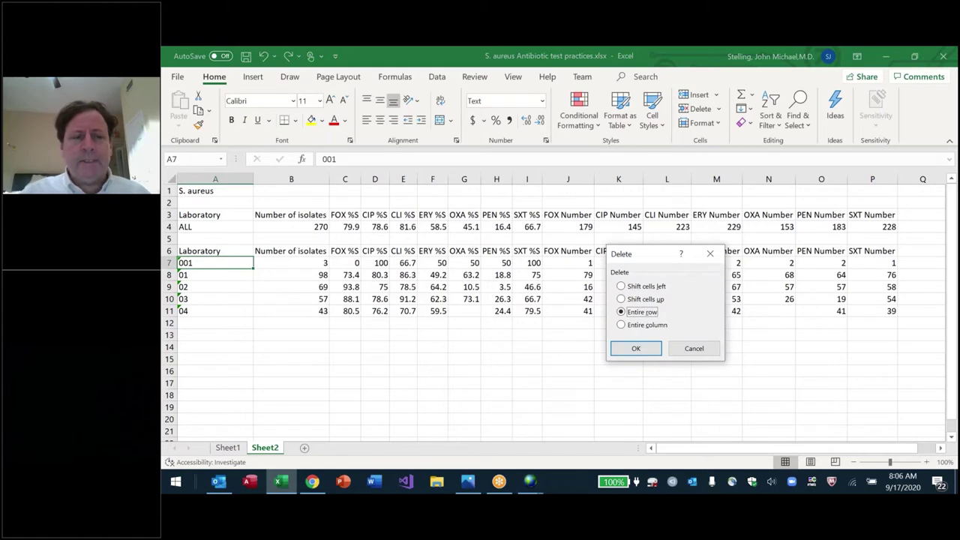
key("Return")
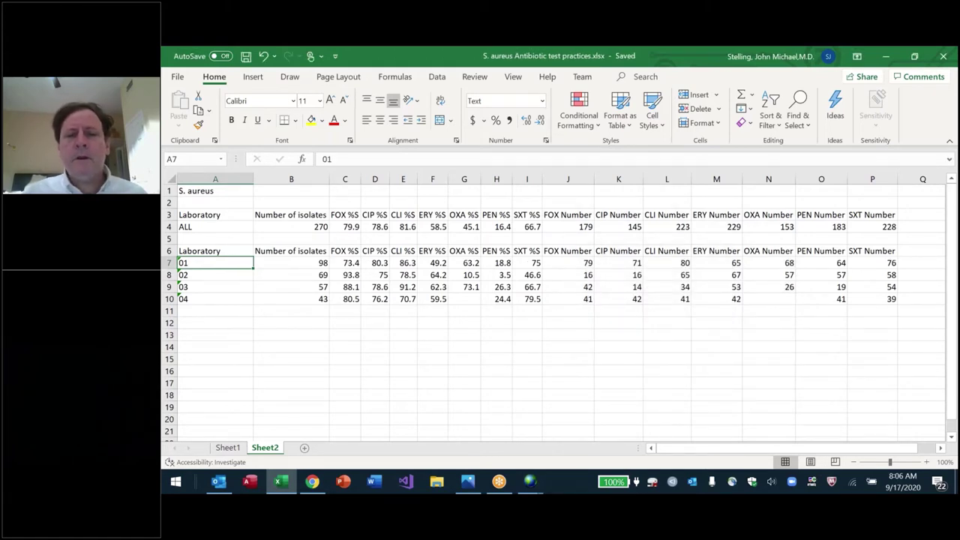
Step: Review the percentage headers and FOX Number counts for labs 01–04
key("Up")
key("Right")
key("Right")
key("Right")
key("Right")
key("Right")
key("Right")
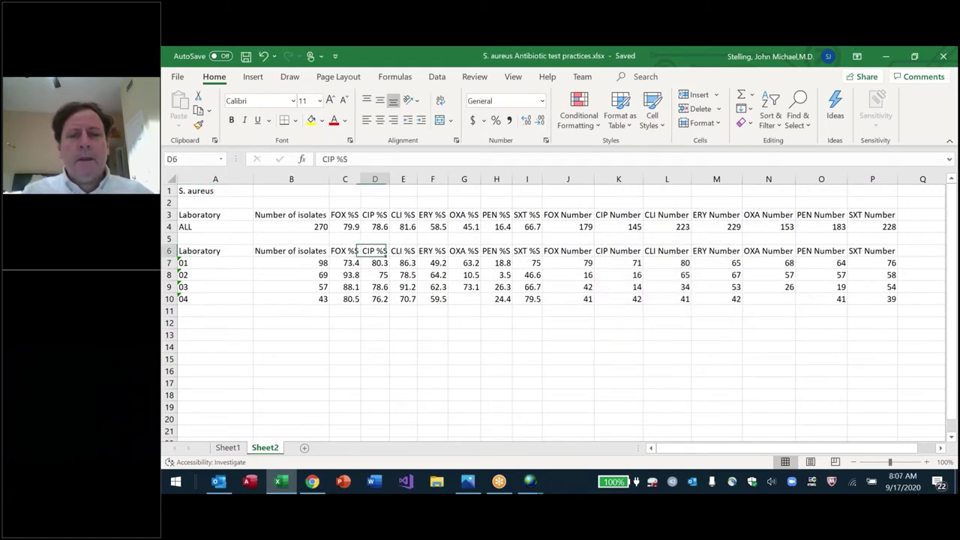
key("Right")
key("Right")
key("Right")
key("Down")
key("Down")
key("Down")
key("Down")
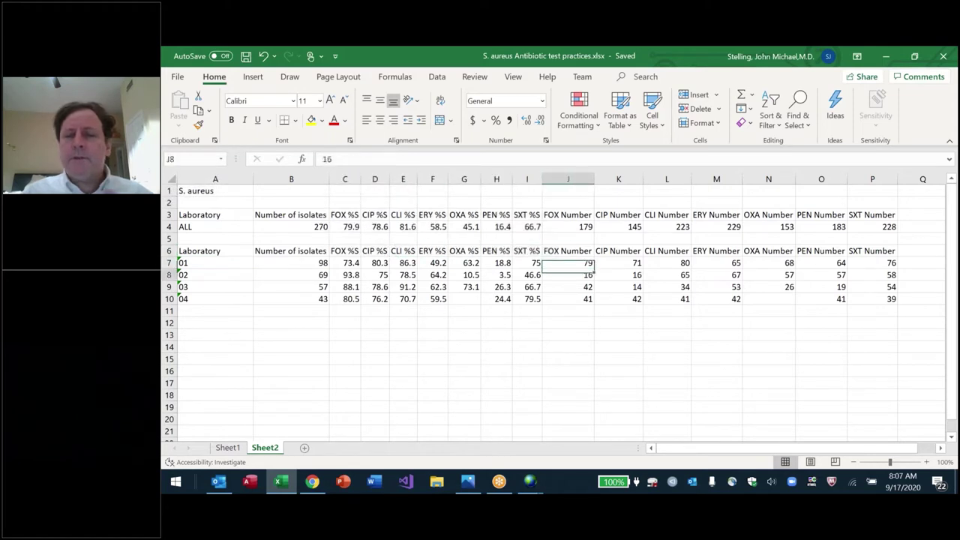
key("Up")
key("Up")
key("Up")
key("Left")
key("Left")
key("Left")
key("Left")
key("Left")
key("Left")
key("Left")
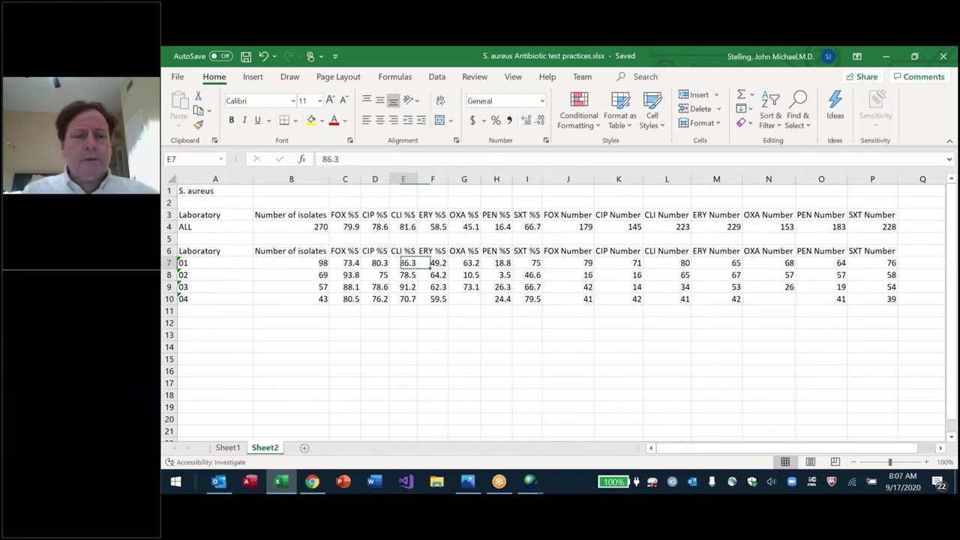
key("Up")
key("Up")
key("Up")
key("Up")
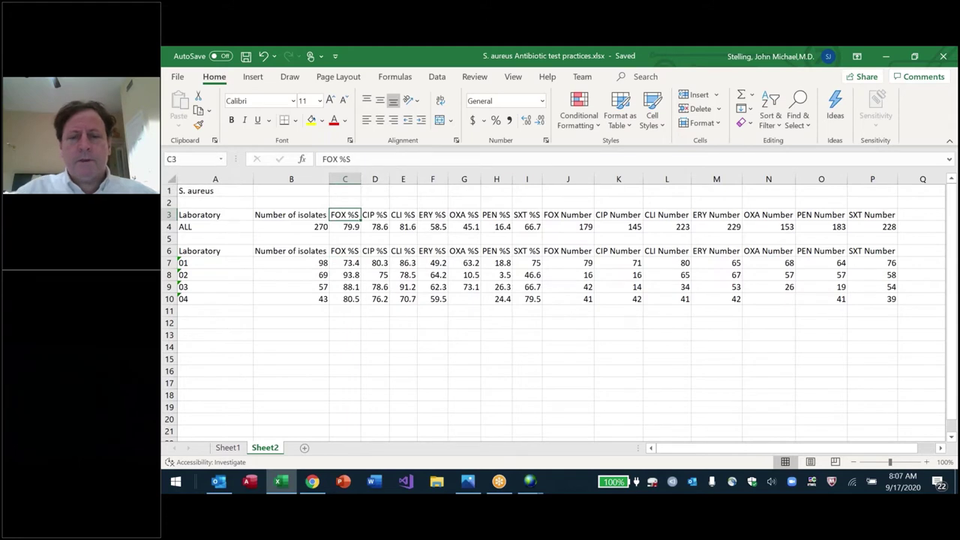
Step: Insert a Number-Max column with a =MAX formula over the Number counts in C4
key("alt+h")
type("icN")
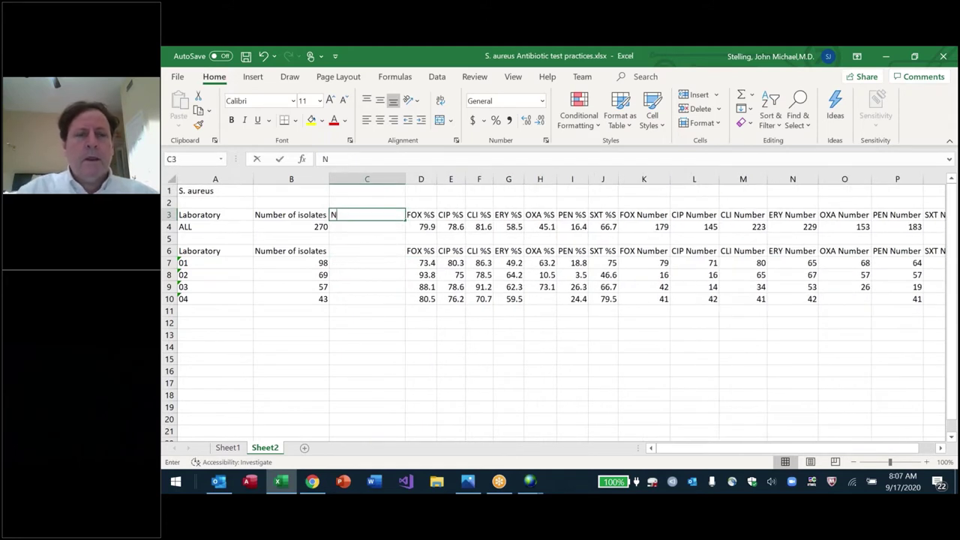
type("umber-Max")
key("Return")
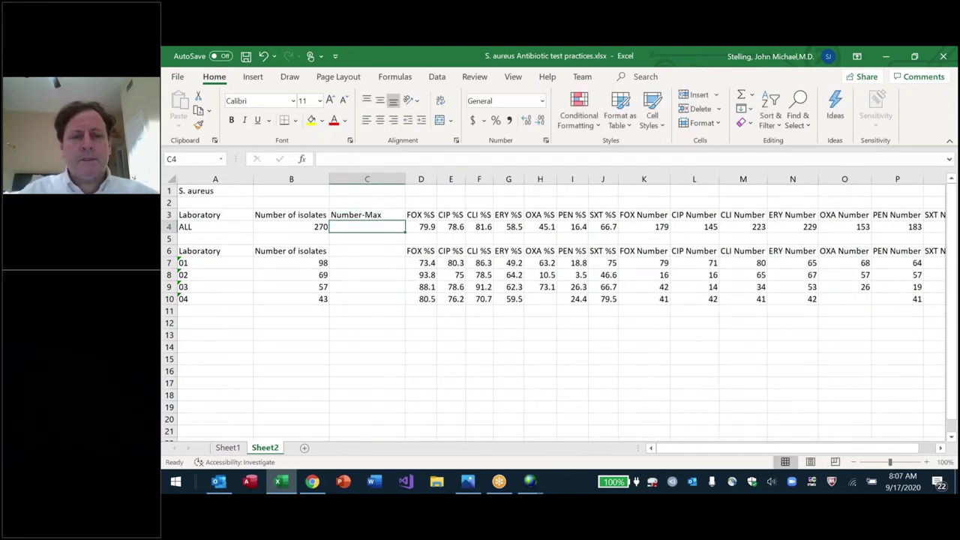
type("=max(")
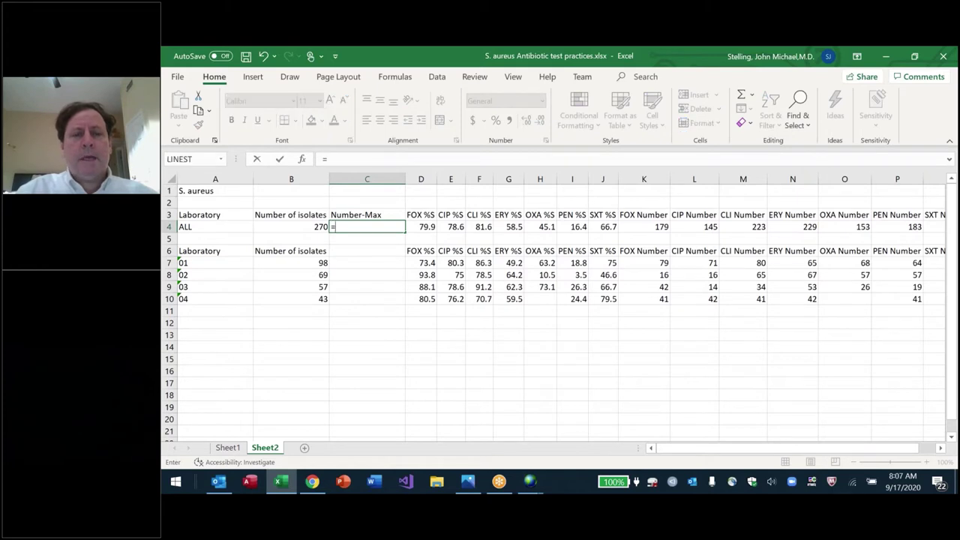
key("Right")
key("Right")
key("Right")
key("Right")
key("Right")
key("Right")
key("Right")
key("Right")
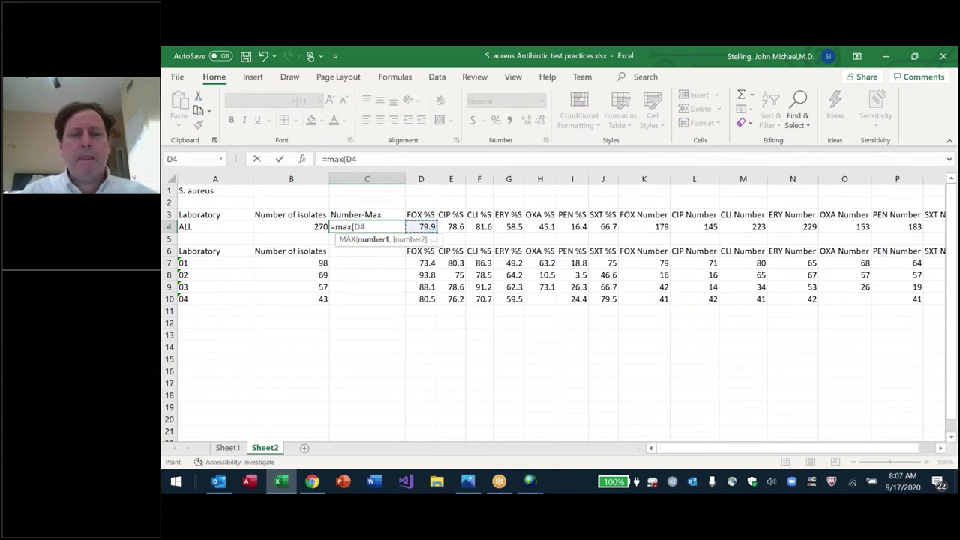
key("shift+Right")
key("shift+Right")
key("shift+Right")
key("shift+Right")
key("shift+Right")
key("shift+Right")
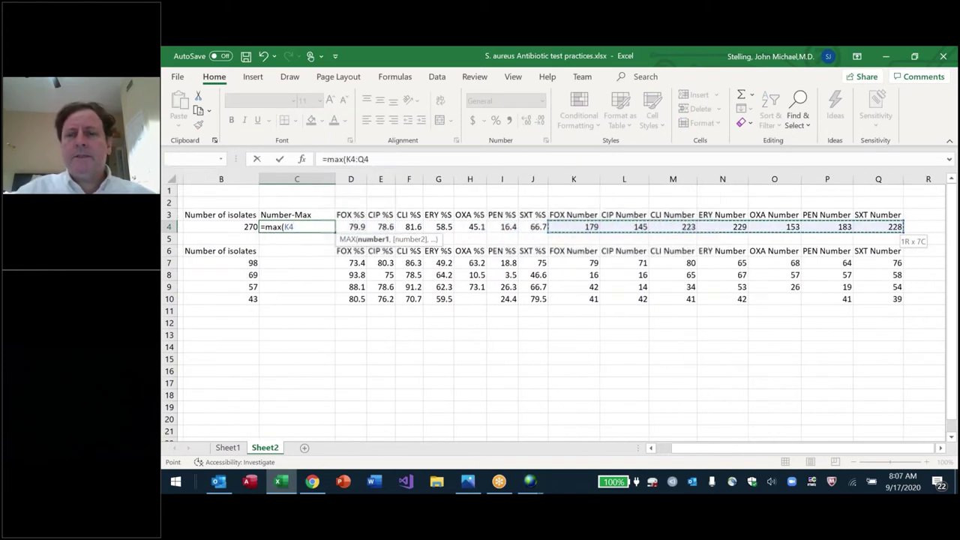
key("ctrl+Return")
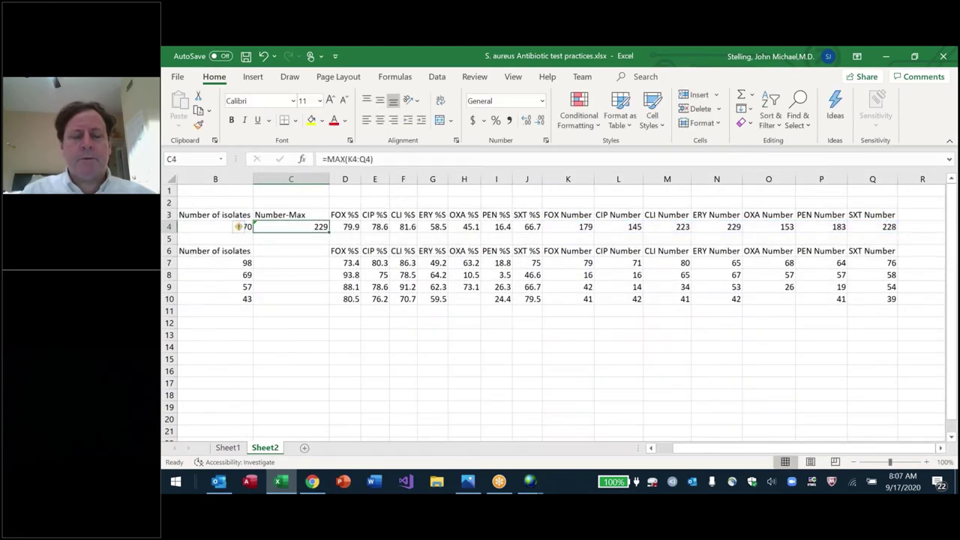
Step: Copy the maximum formula into C7:C10 for each lab
key("ctrl+c")
key("Down")
key("Down")
key("Down")
key("ctrl+shift+Down")
key("ctrl+shift+Up")
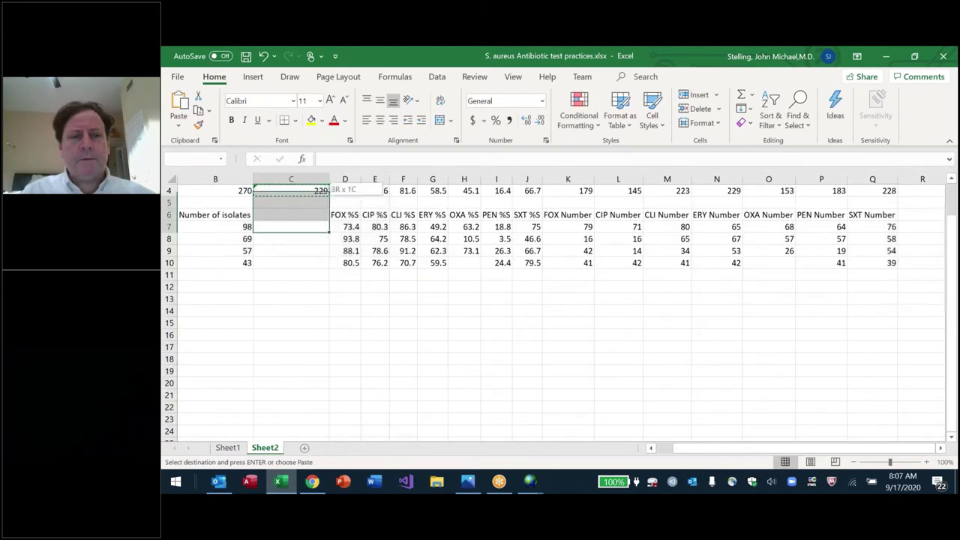
key("shift+Down")
key("shift+Down")
key("shift+Down")
key("shift+Down")
key("shift+Down")
key("shift+Down")
key("ctrl+v")
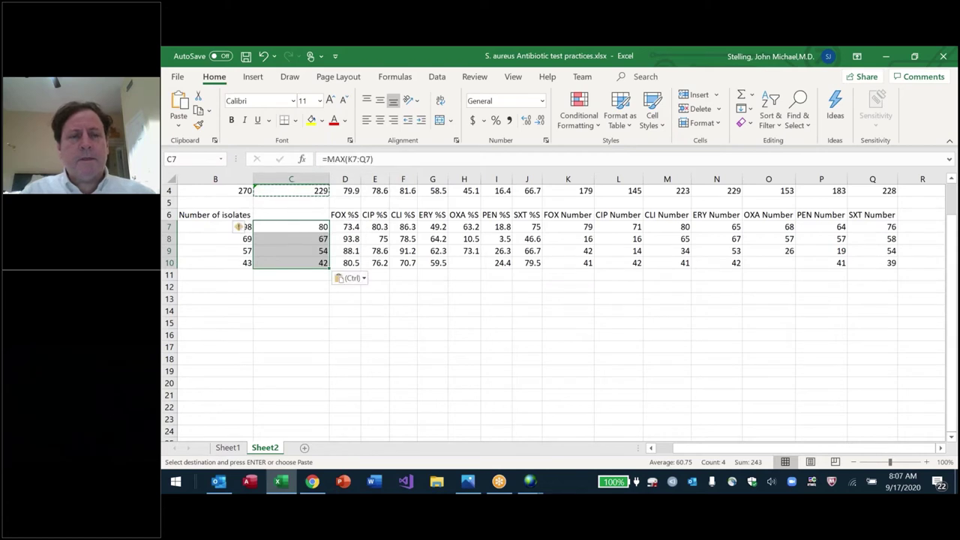
key("Up")
key("Up")
key("Up")
Step: Copy the Number-Max heading into C6 and save
key("Up")
key("ctrl+c")
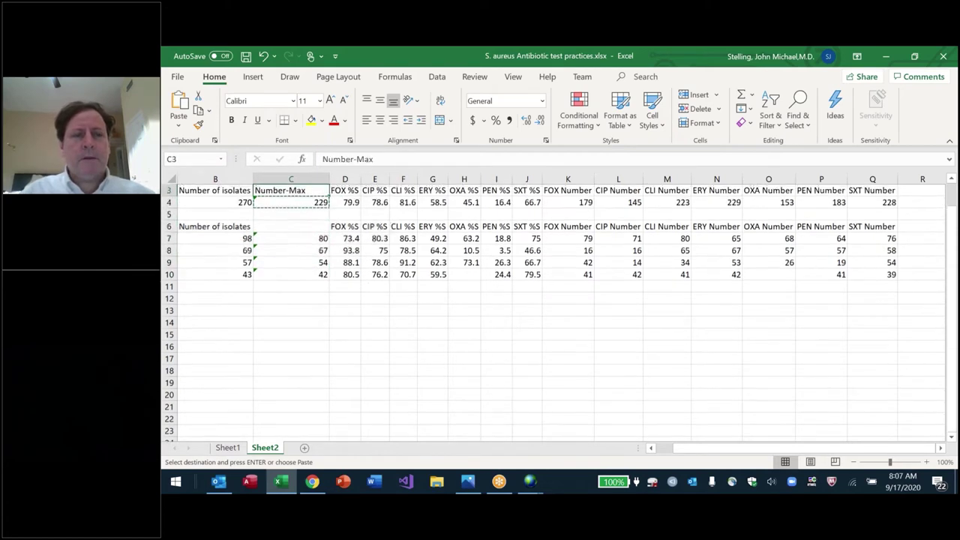
key("Up")
key("Down")
key("Down")
key("Down")
key("Down")
key("Return")
key("ctrl+s")
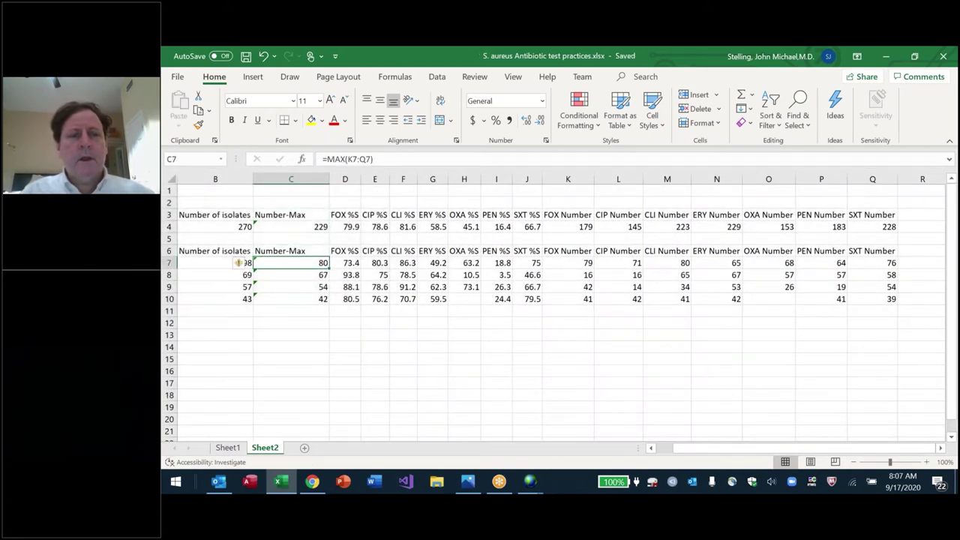
Step: Check each lab's Number-Max value (80, 67, 54, 42), ending on the FOX %S heading
key("Home")
key("Right")
key("Right")
key("Right")
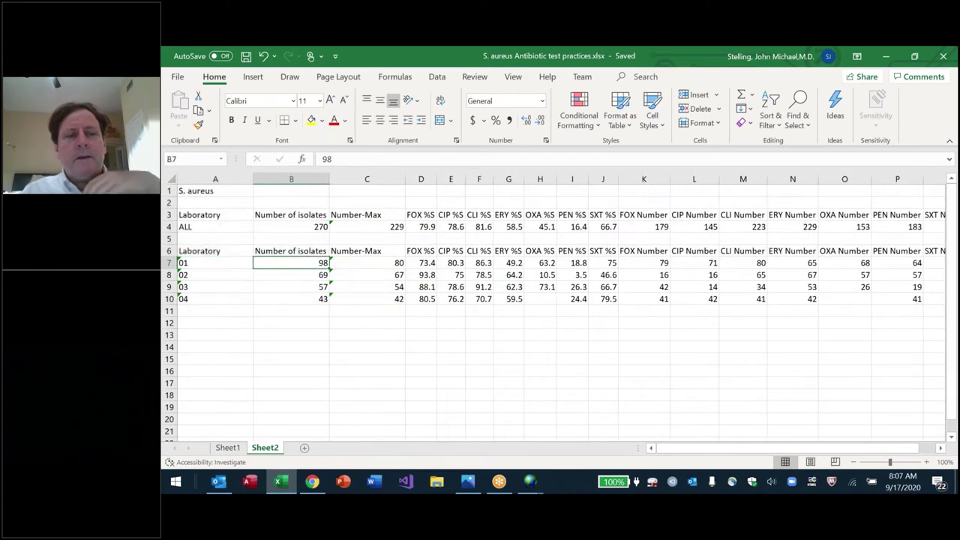
key("Left")
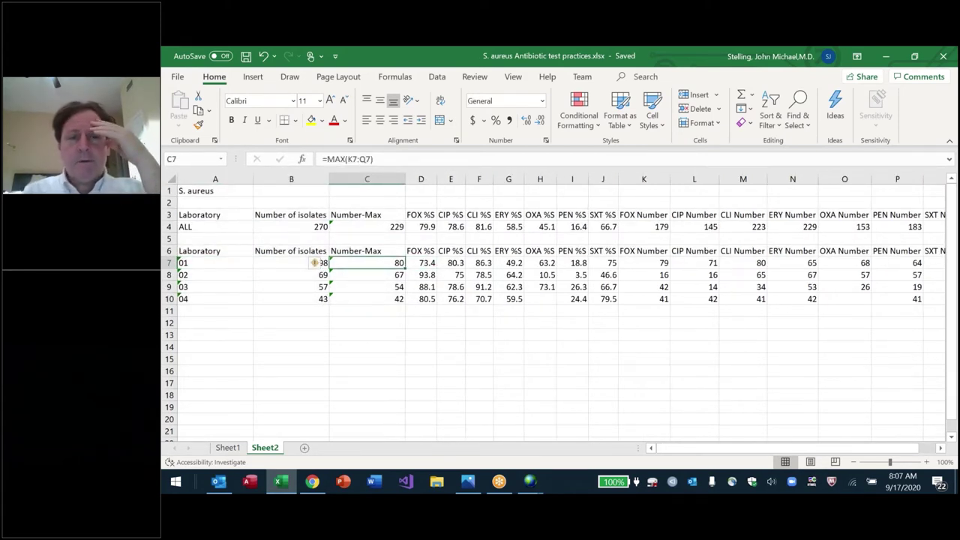
key("Down")
key("Down")
key("Down")
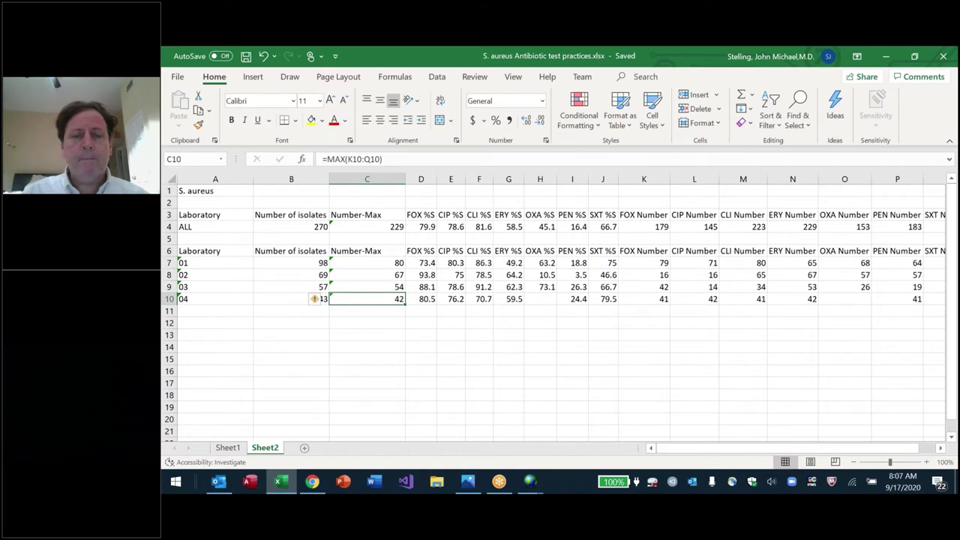
key("Up")
key("Up")
key("Up")
key("Up")
key("Up")
key("Up")
key("Up")
key("Right")
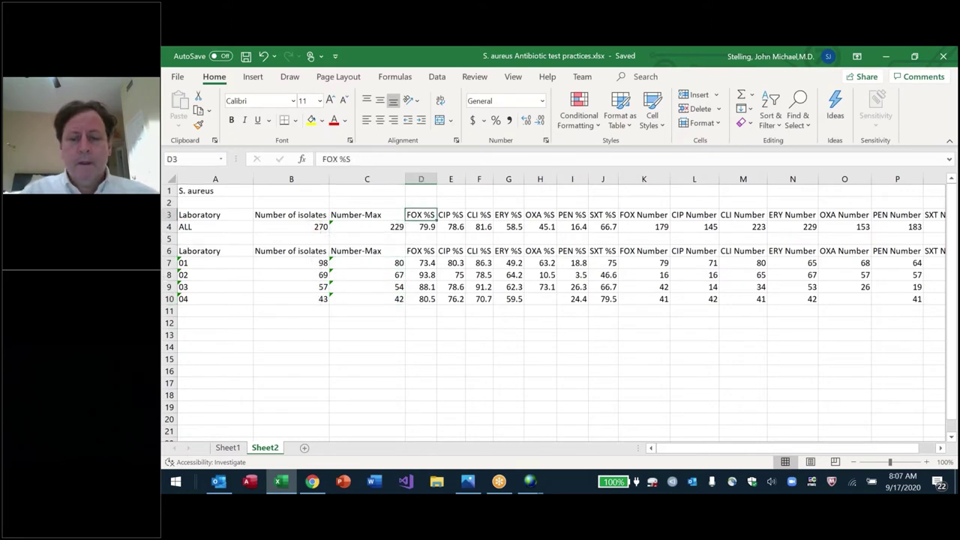
Step: Insert a %Tested column at D with =C4/B4 in D4, shown as a whole percentage (85%)
key("alt+i")
type("c%Tested")
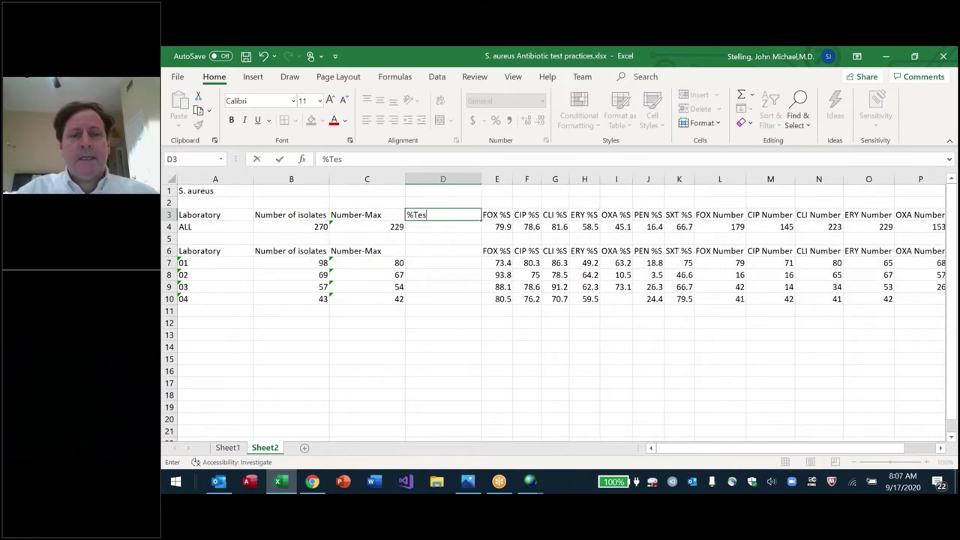
key("Return")
type("=")
key("Left")
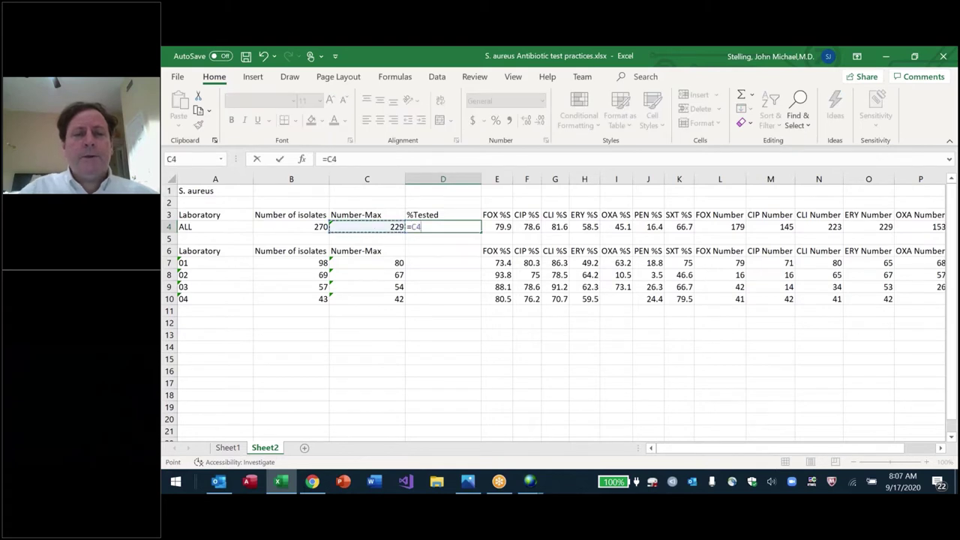
type("/")
key("Left")
key("Left")
key("ctrl+Return")
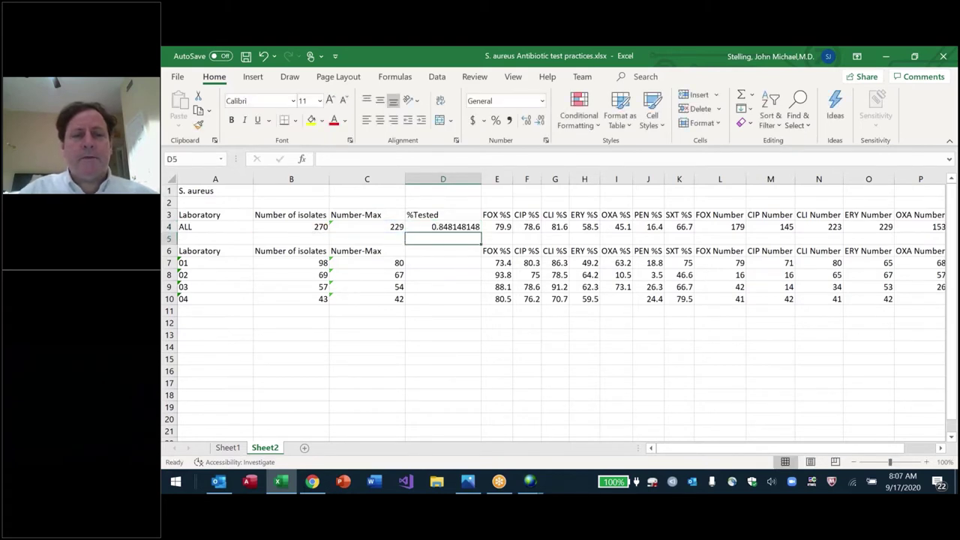
key("ctrl+1")
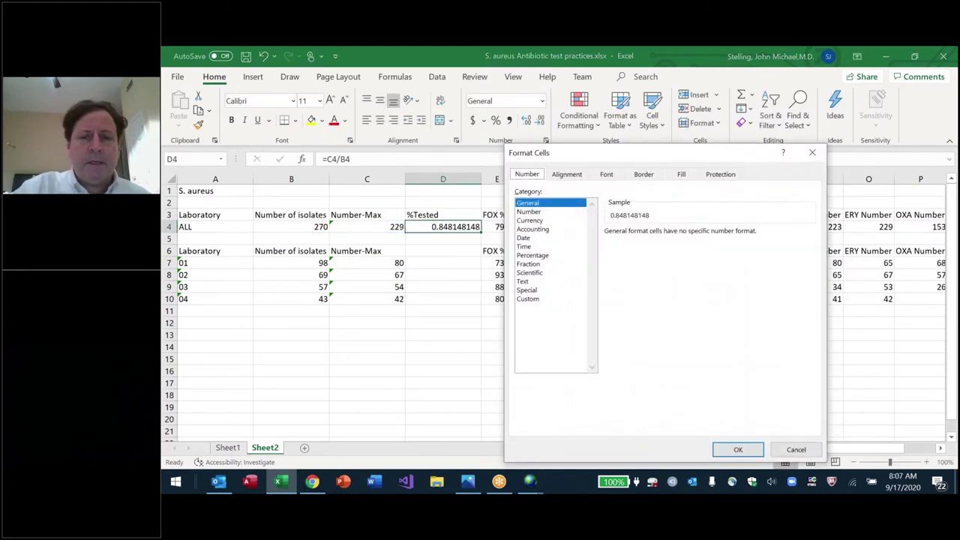
type("p")
type("0")
key("Return")
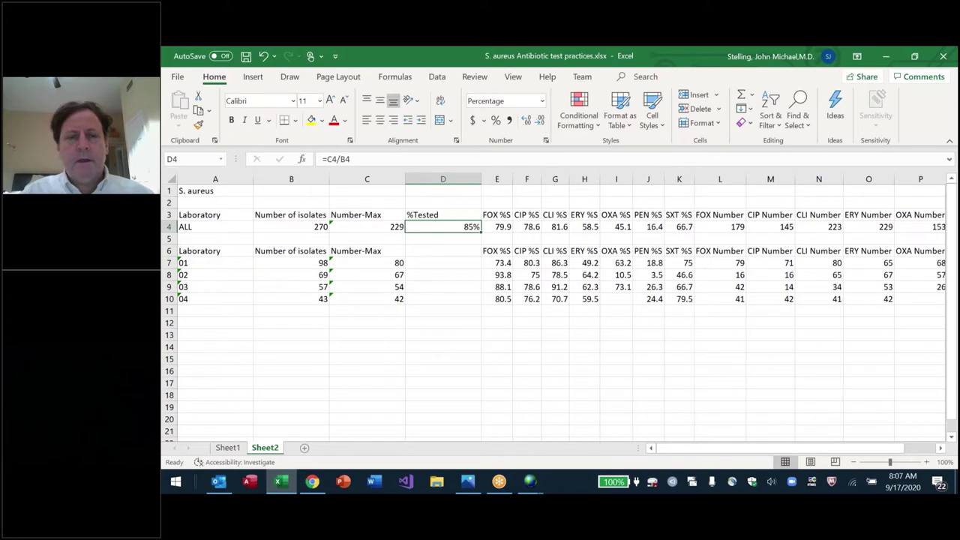
Step: Copy the %Tested heading to D6 and the formula to D7:D10 (82%, 97%, 95%, 98%), then save
key("Up")
key("ctrl+c")
key("Down")
key("Down")
key("Down")
key("ctrl+v")
key("Up")
key("Up")
key("ctrl+c")
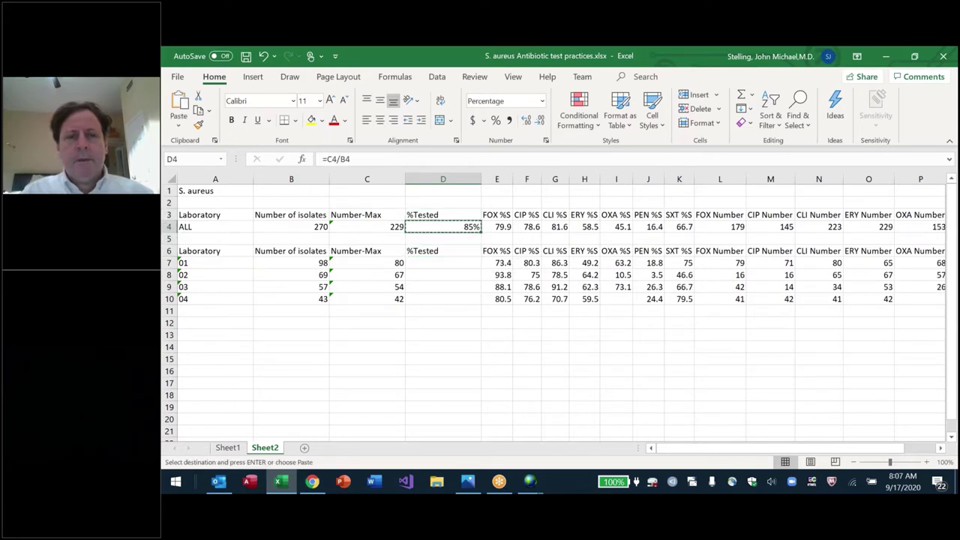
key("Down")
key("Down")
key("Down")
key("Up")
key("Up")
key("Up")
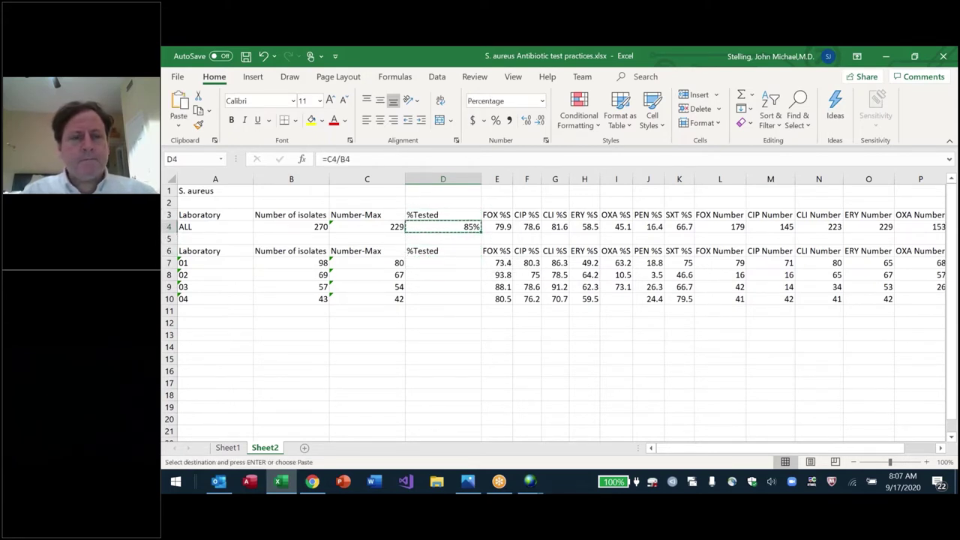
key("Down")
key("Down")
key("Down")
key("shift+Down")
key("shift+Down")
key("shift+Down")
key("ctrl+v")
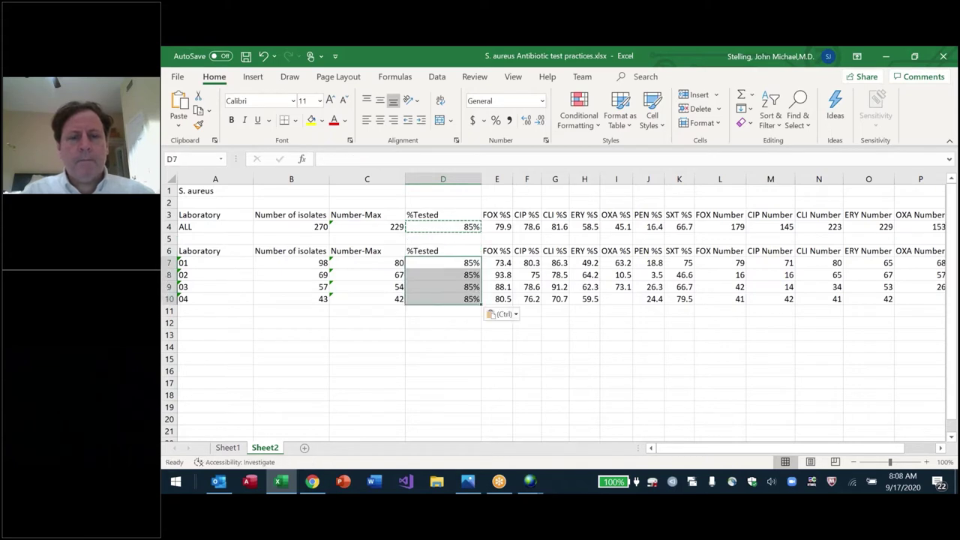
key("Escape")
key("Down")
key("ctrl+s")
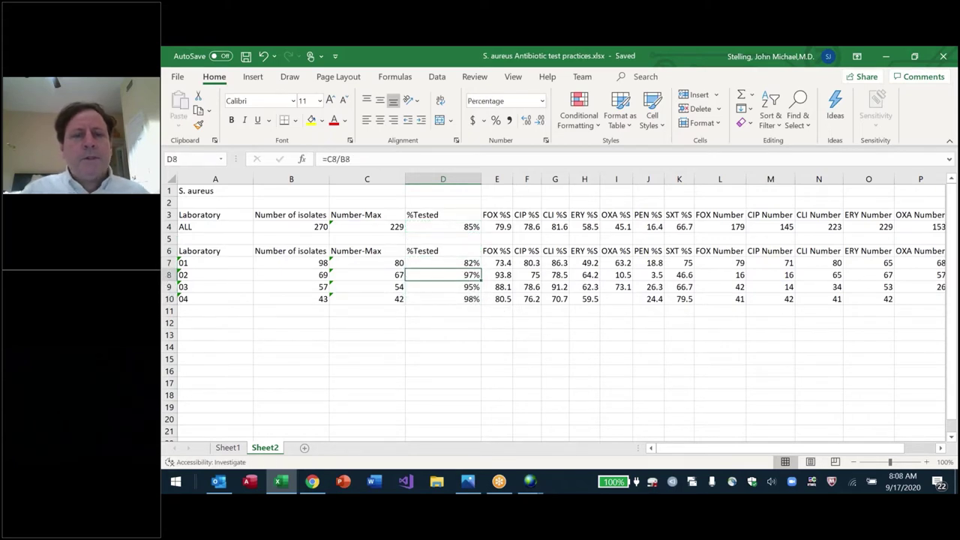
key("Left")
key("Left")
key("Left")
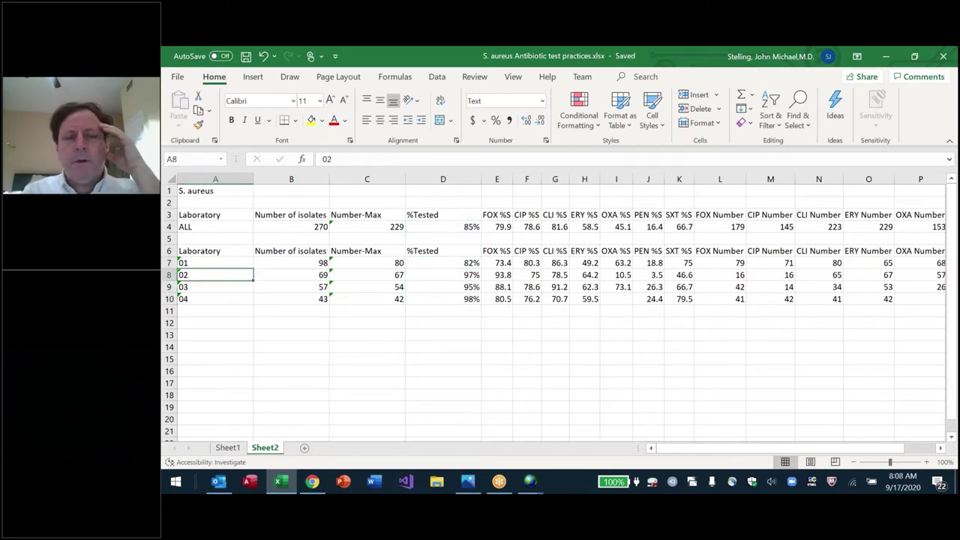
key("Right")
key("Right")
key("Right")
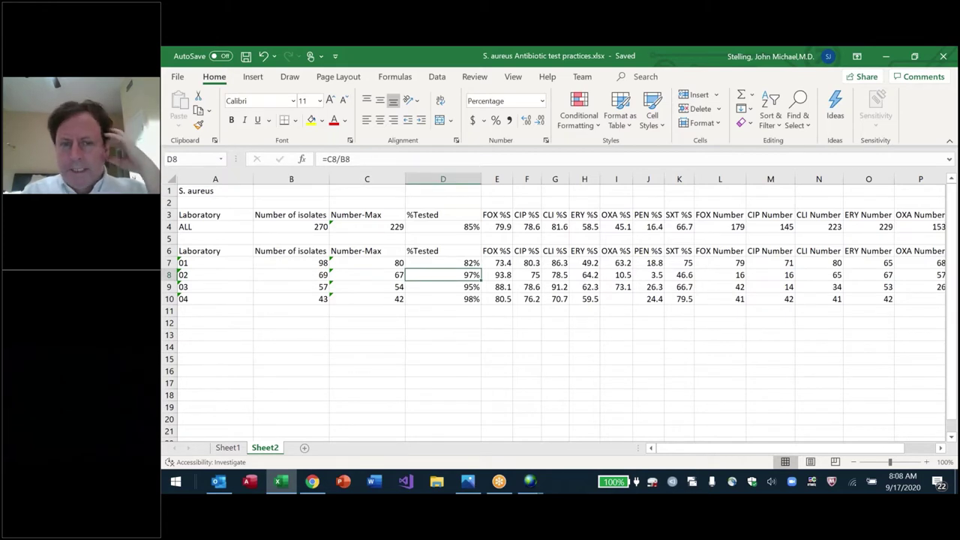
left_click(315, 274)
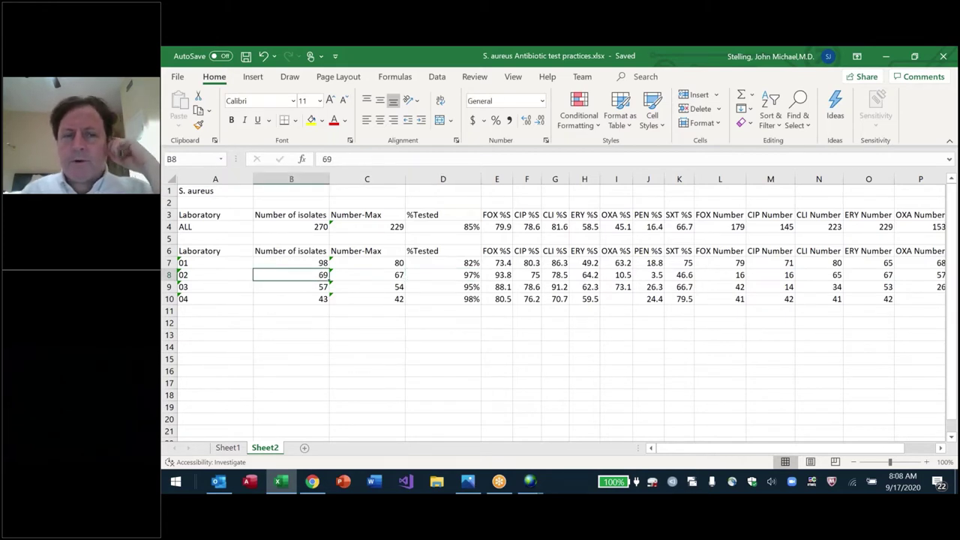
key("Right")
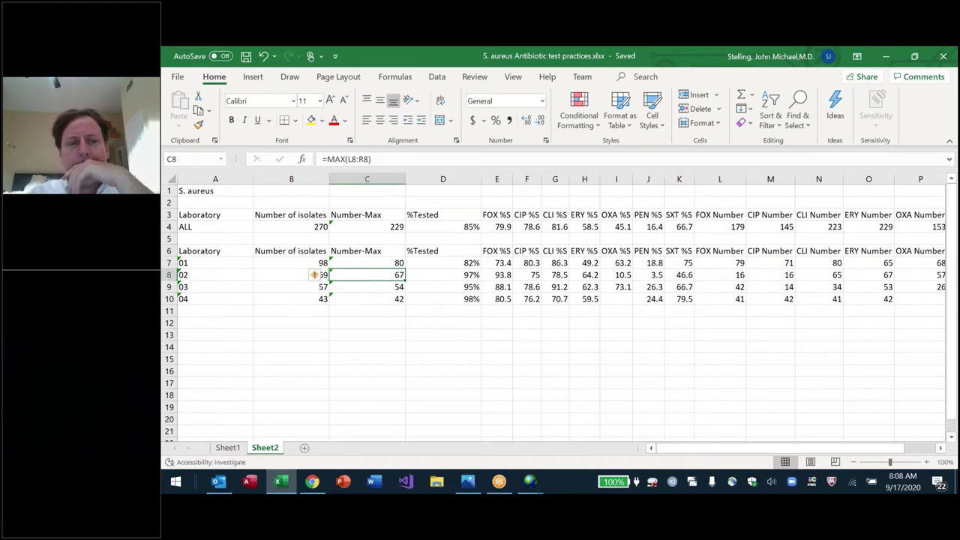
key("Left")
key("Down")
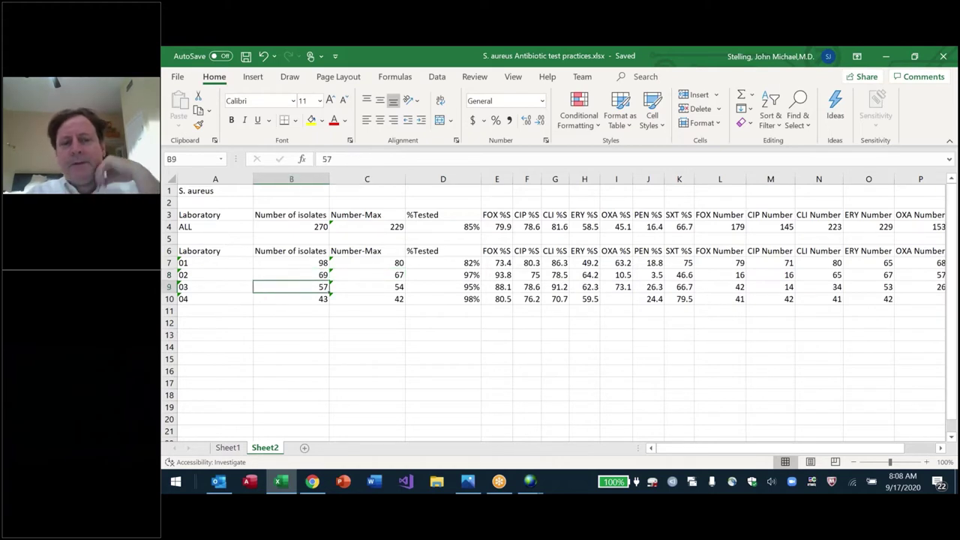
key("Right")
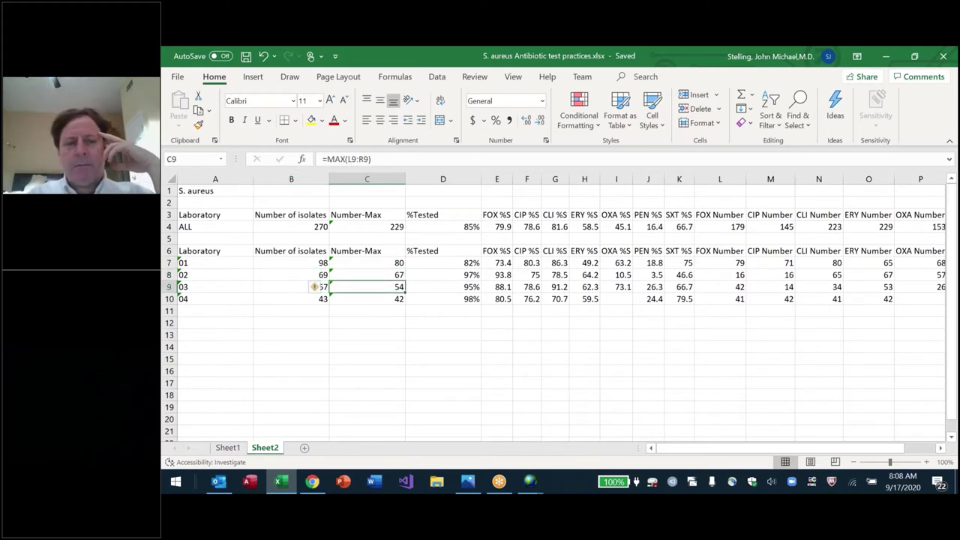
key("Left")
key("Left")
key("Down")
key("Right")
key("Right")
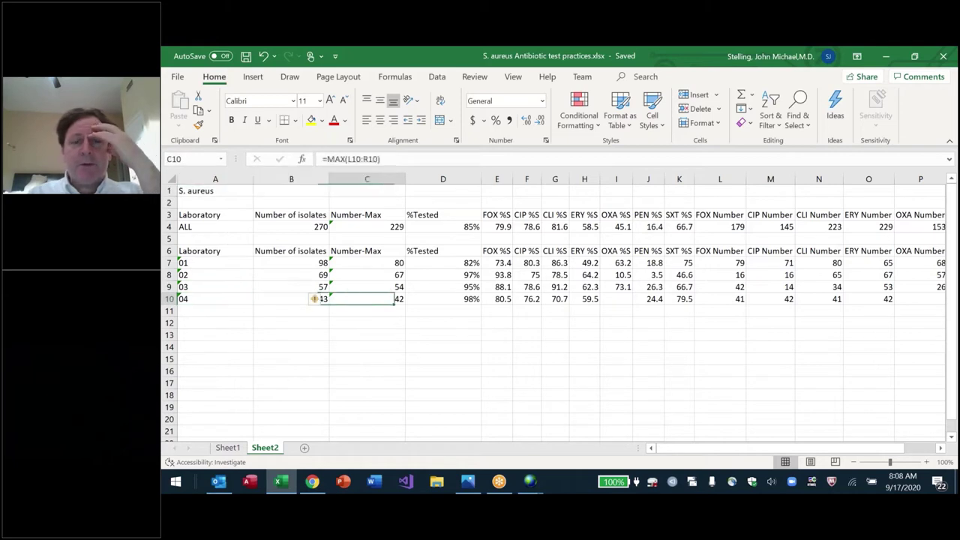
key("Right")
key("Up")
key("Up")
key("shift+Down")
key("shift+Down")
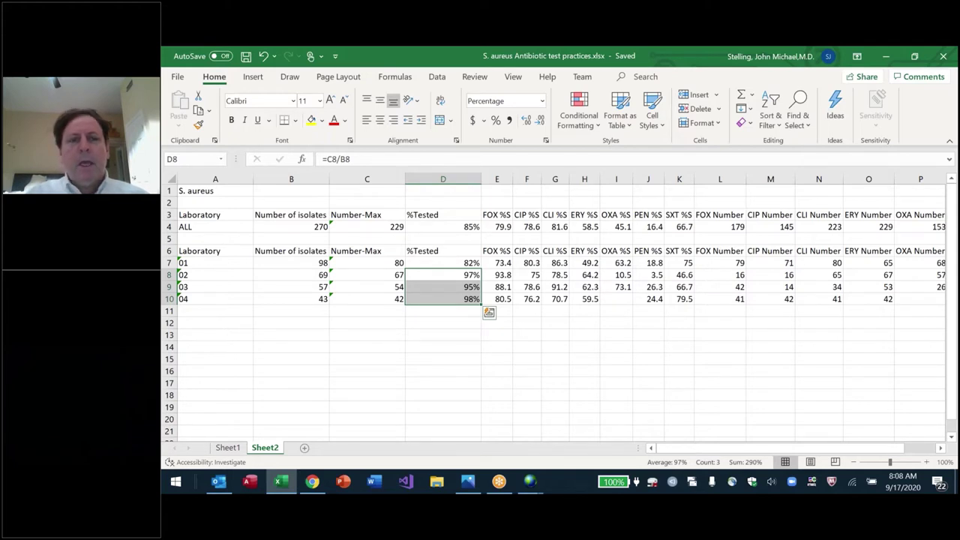
key("Up")
key("Up")
key("Left")
key("Left")
key("Left")
key("Right")
key("Up")
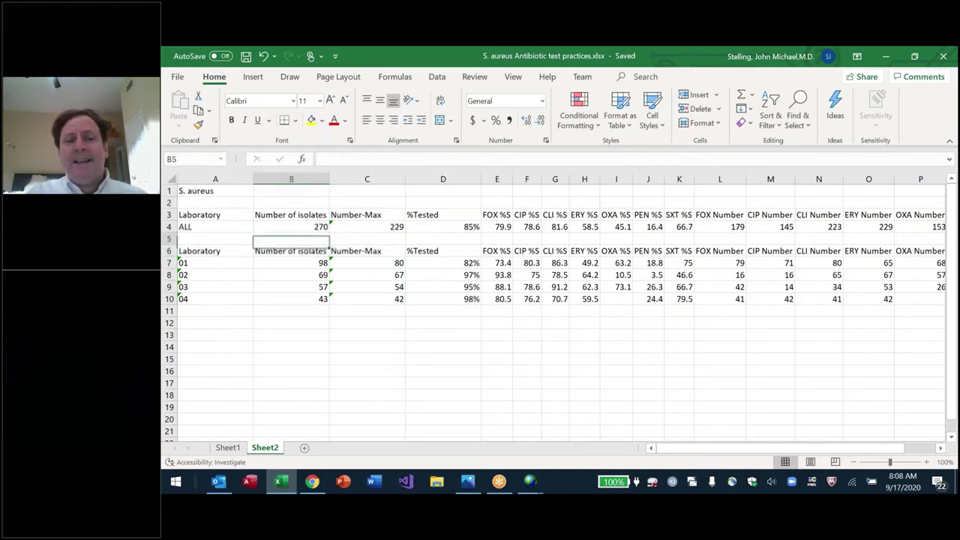
key("Down")
key("Down")
key("Right")
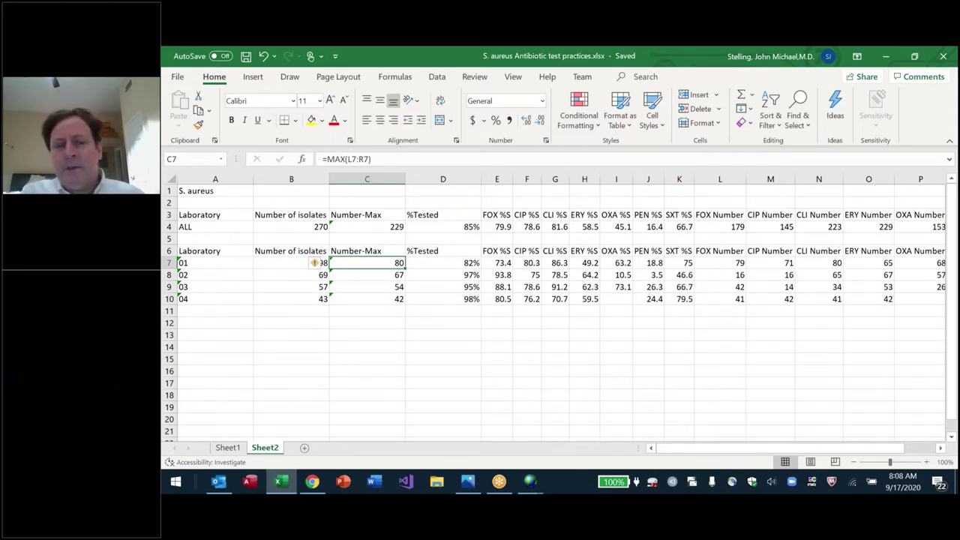
key("Down")
key("Right")
key("Right")
key("Left")
key("shift+Down")
key("shift+Down")
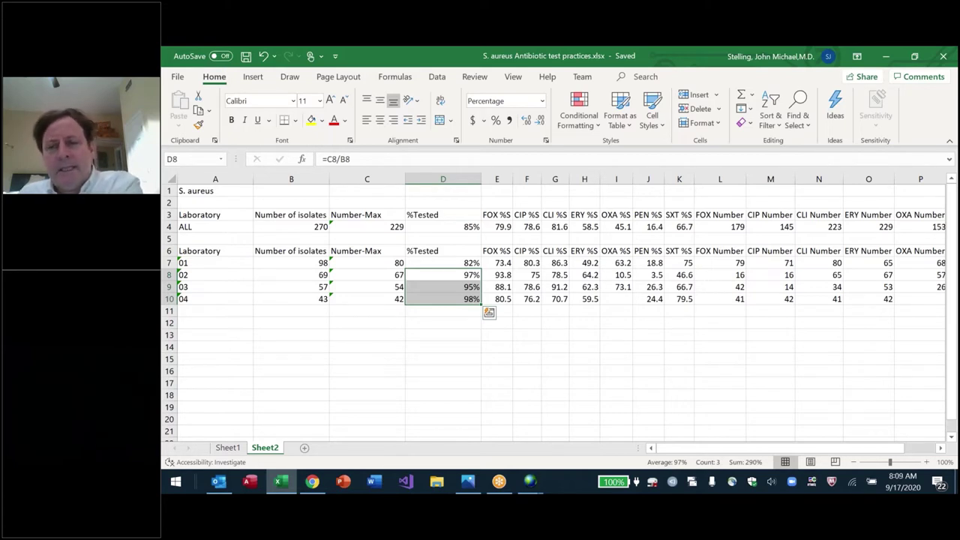
key("shift+Up")
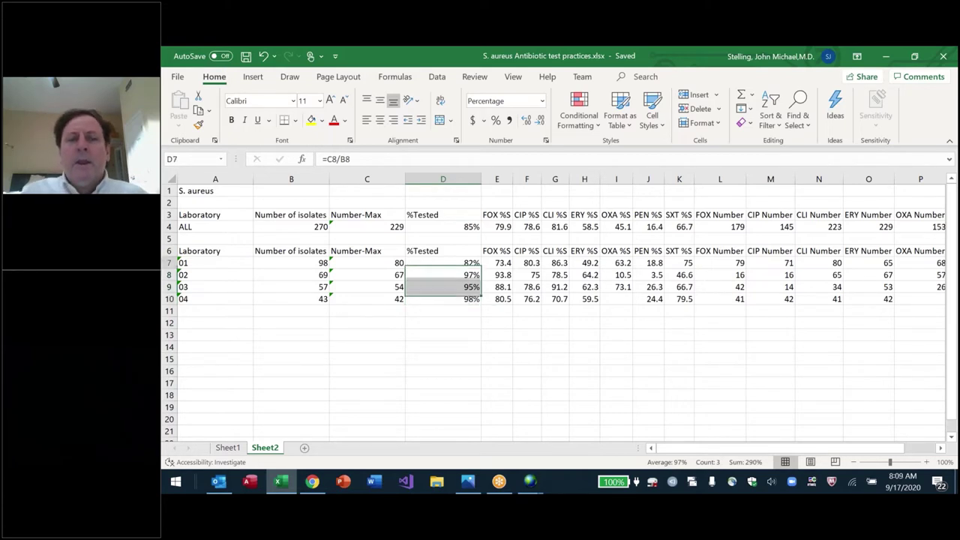
key("Up")
key("Up")
key("Down")
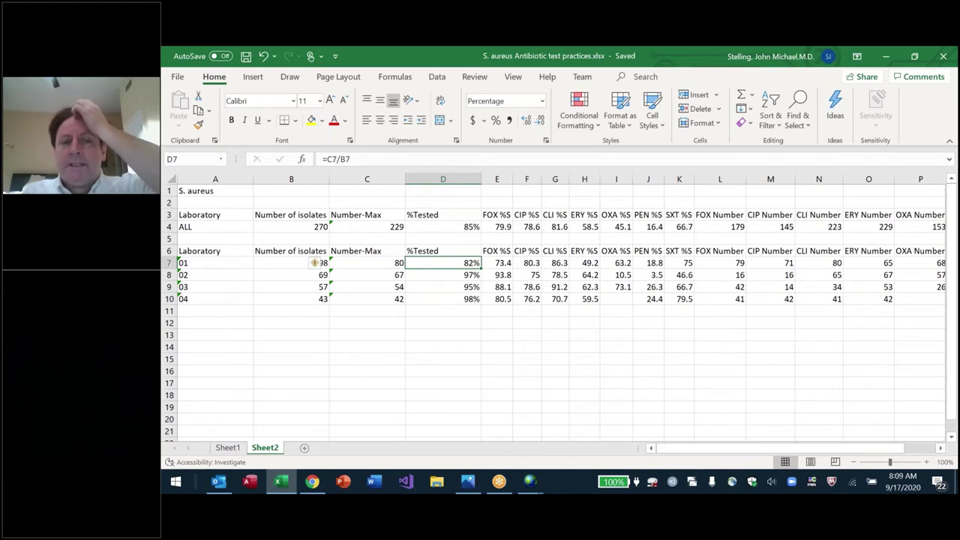
key("Left")
key("Left")
key("Right")
key("Right")
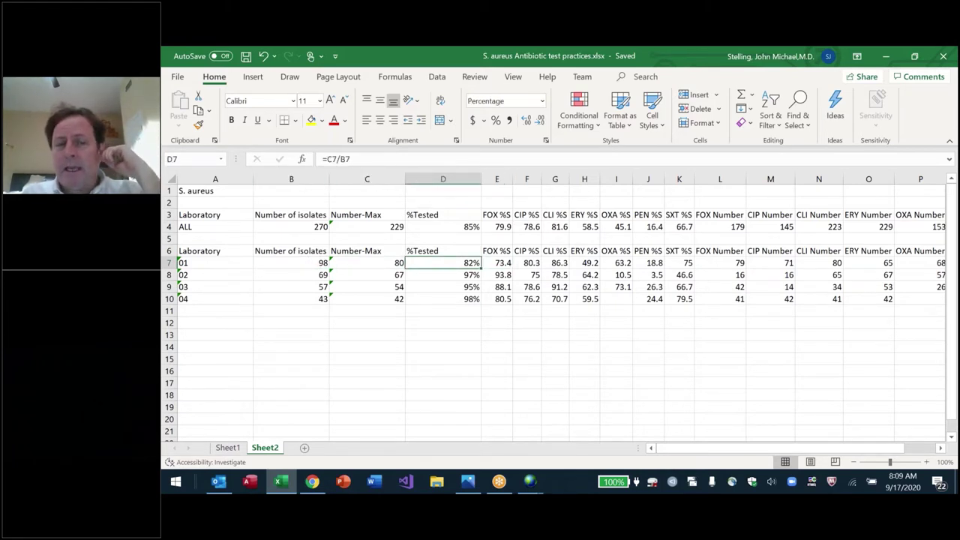
Step: Inspect lab 01's Number-Max and %Tested formulas in C7 and D7
left_click(367, 263)
key("F2")
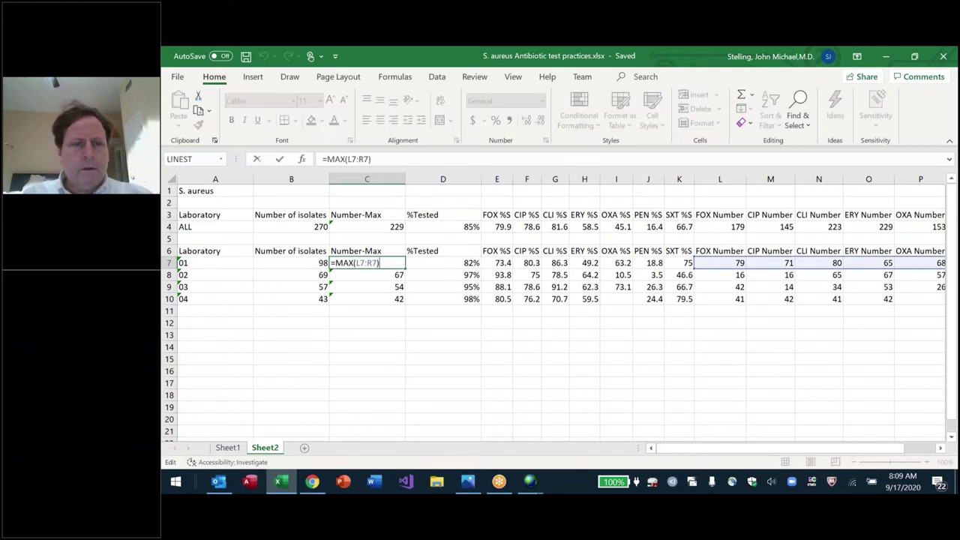
key("Tab")
key("F2")
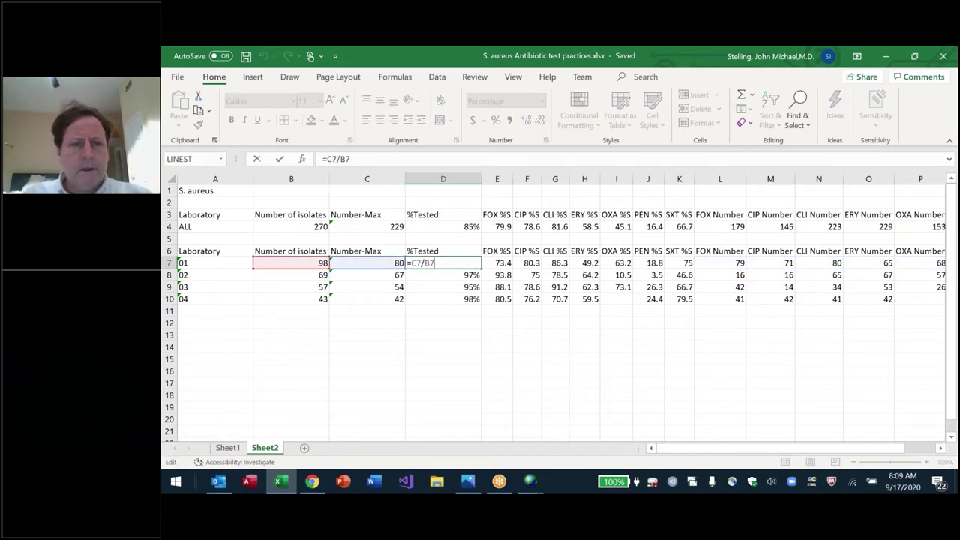
key("Tab")
key("Up")
key("Up")
key("Up")
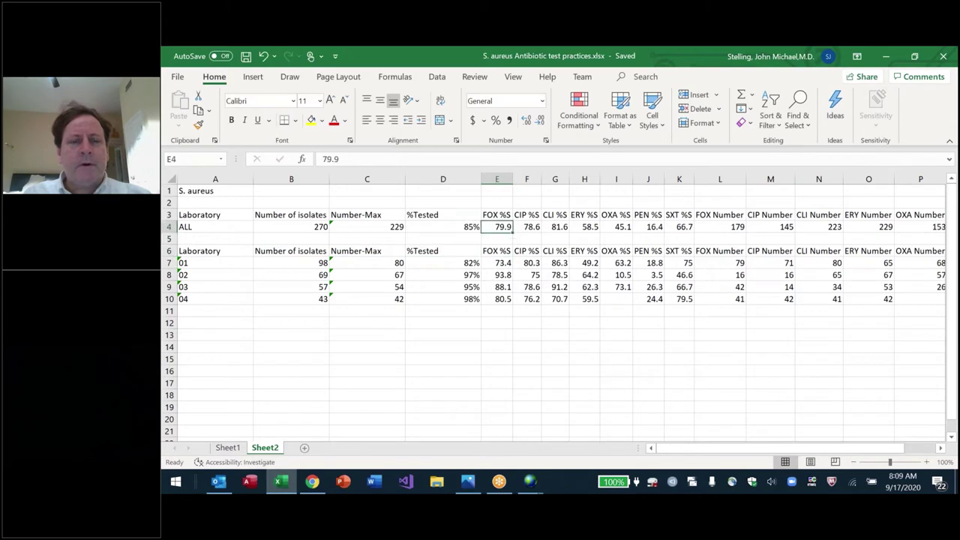
Step: Review the per-lab %Tested values 82%, 97%, 95%, 98% and lab 04's results row
key("Left")
key("Down")
key("Down")
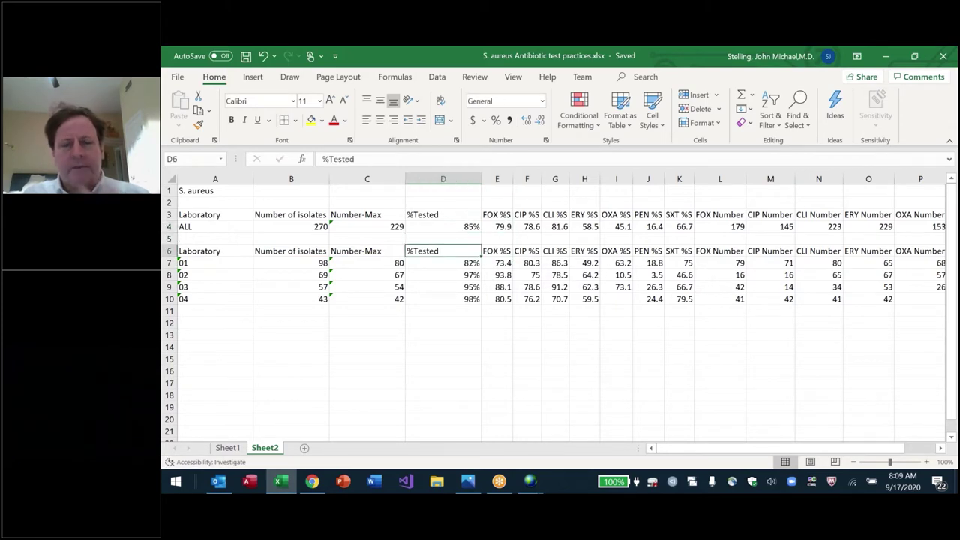
key("Down")
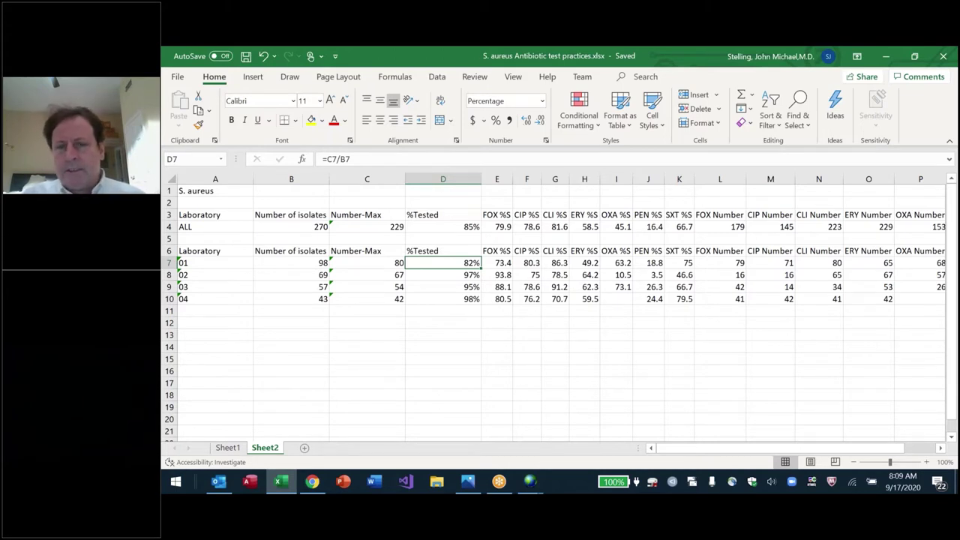
key("Down")
key("Down")
key("Down")
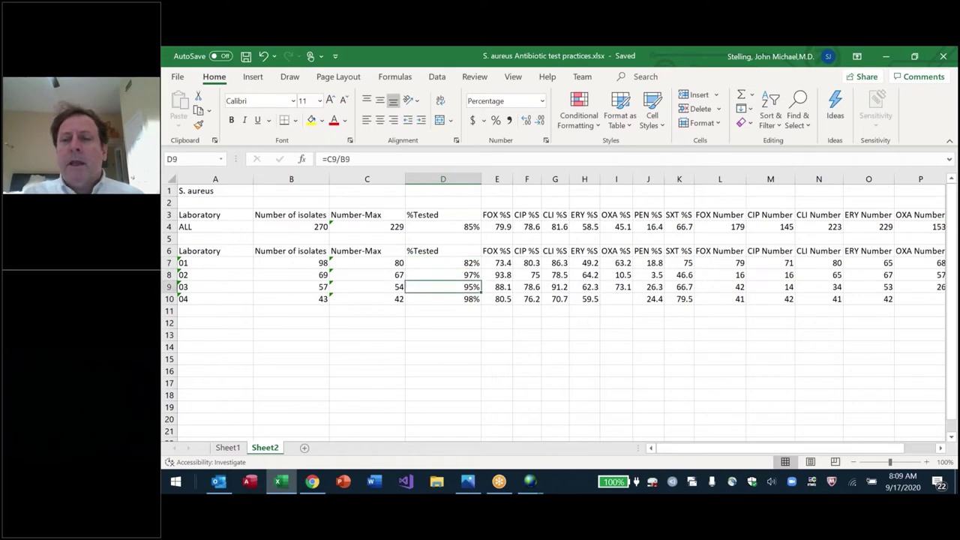
key("Right")
key("Right")
key("Right")
key("Right")
key("Right")
key("Right")
key("Right")
key("Right")
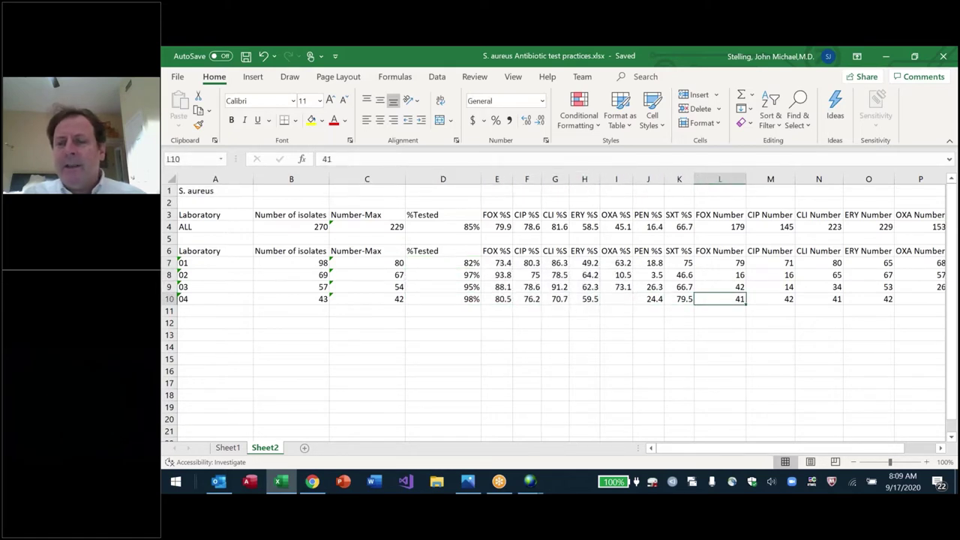
key("Down")
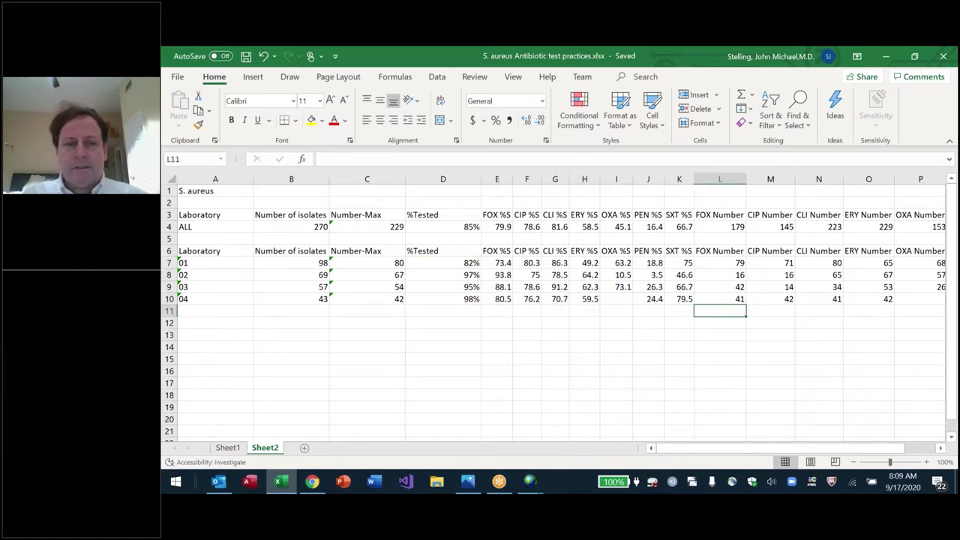
key("Home")
key("Up")
key("Up")
key("Up")
key("Up")
Step: Copy lab codes 01–04 into row 12 below the table
key("ctrl+shift+Down")
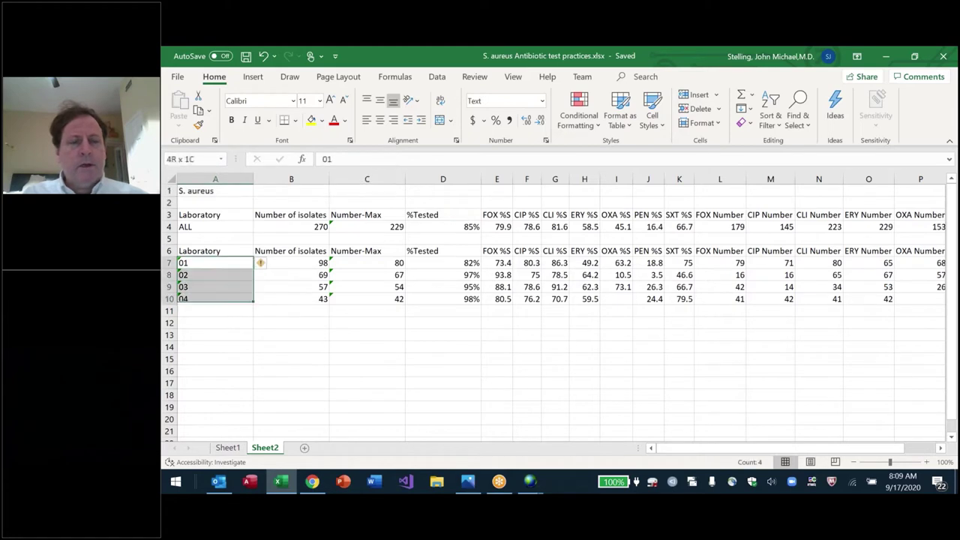
key("ctrl+c")
key("Down")
key("Down")
key("Down")
key("Down")
key("Down")
key("ctrl+v")
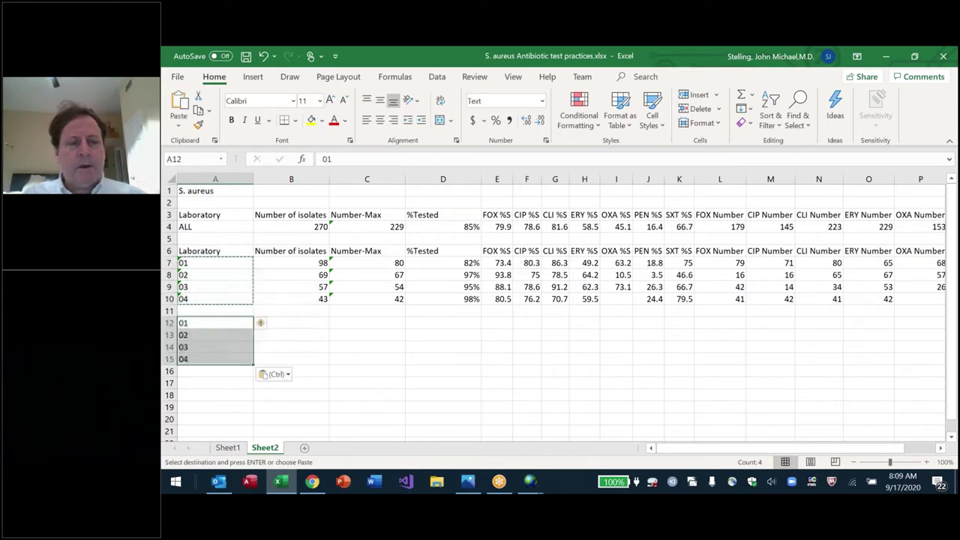
Step: Paste a copy of the Laboratory-to-%Tested block with its four lab rows into row 12 and save
key("Up")
key("Up")
key("Up")
key("Up")
key("Up")
key("Right")
key("Up")
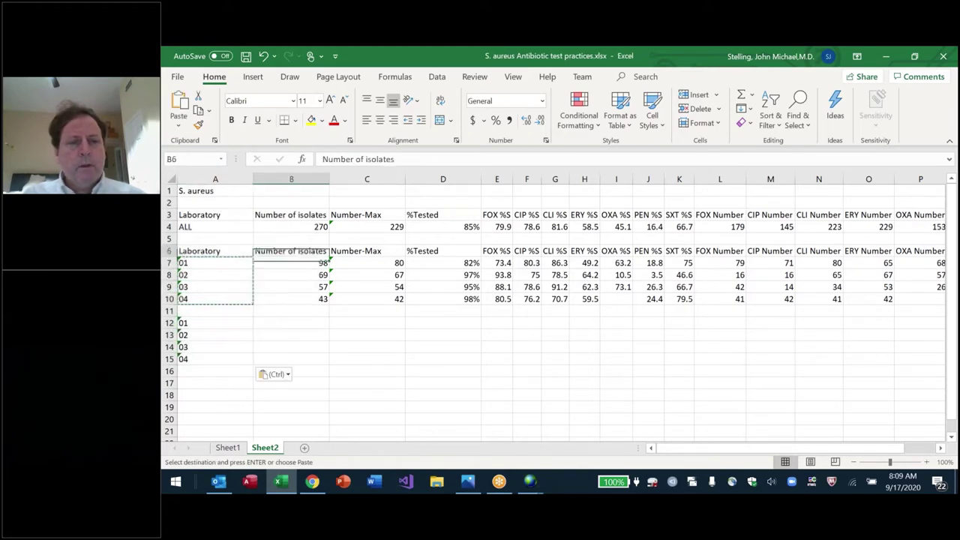
key("Left")
key("shift+Right")
key("shift+Right")
key("shift+Right")
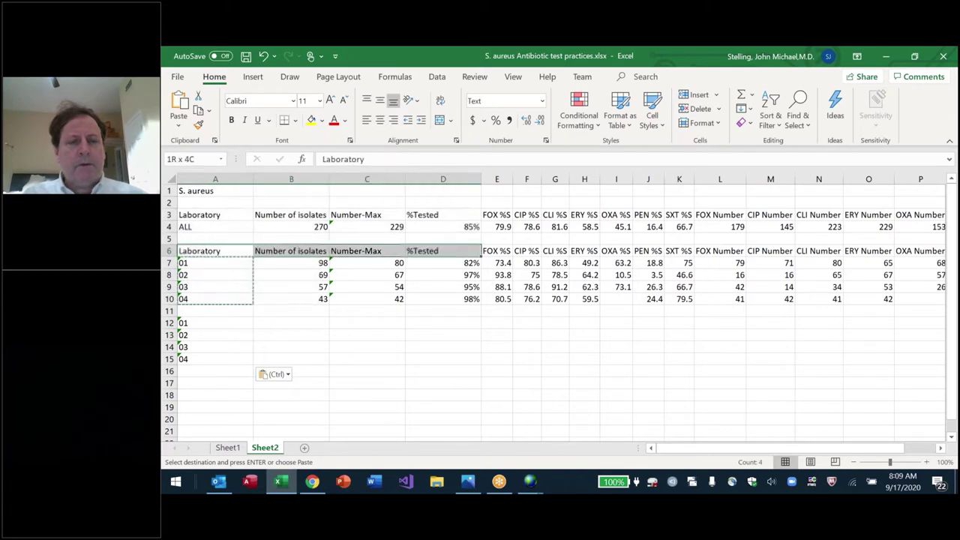
key("shift+Down")
key("shift+Down")
key("shift+Down")
key("shift+Down")
key("ctrl+c")
key("Down")
key("Down")
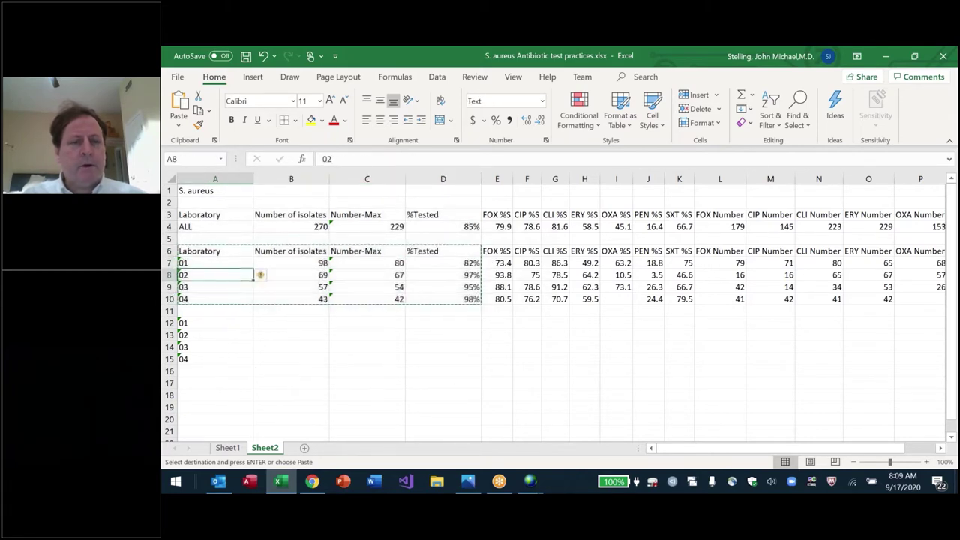
key("Down")
key("Down")
key("Down")
key("Down")
key("ctrl+v")
key("Right")
key("ctrl+s")
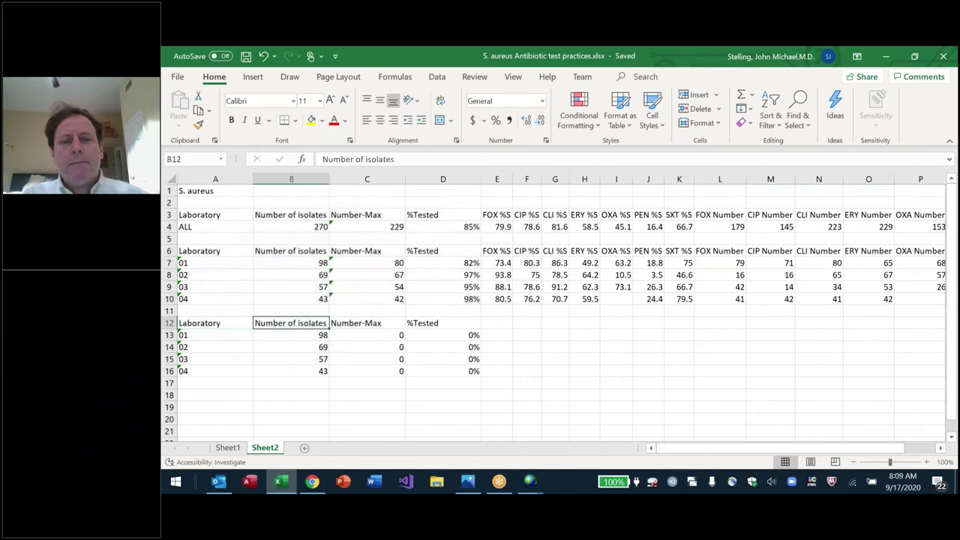
Step: Look over the antibiotic percentages, including lab 02's SXT %S value
key("Right")
key("Right")
key("Right")
key("Right")
key("Right")
key("Up")
key("Up")
key("Up")
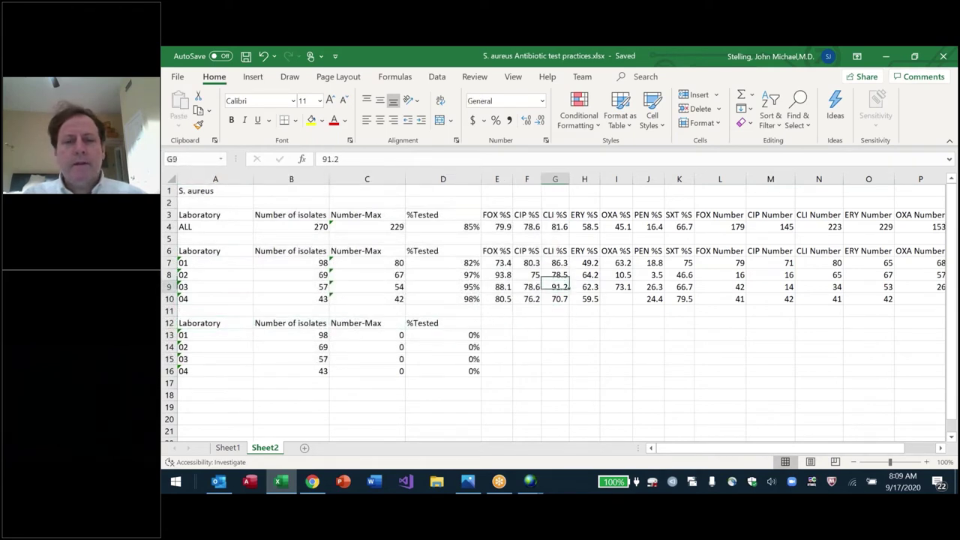
key("Down")
key("Down")
key("Down")
key("Down")
key("Up")
key("Up")
key("Left")
key("Left")
key("Left")
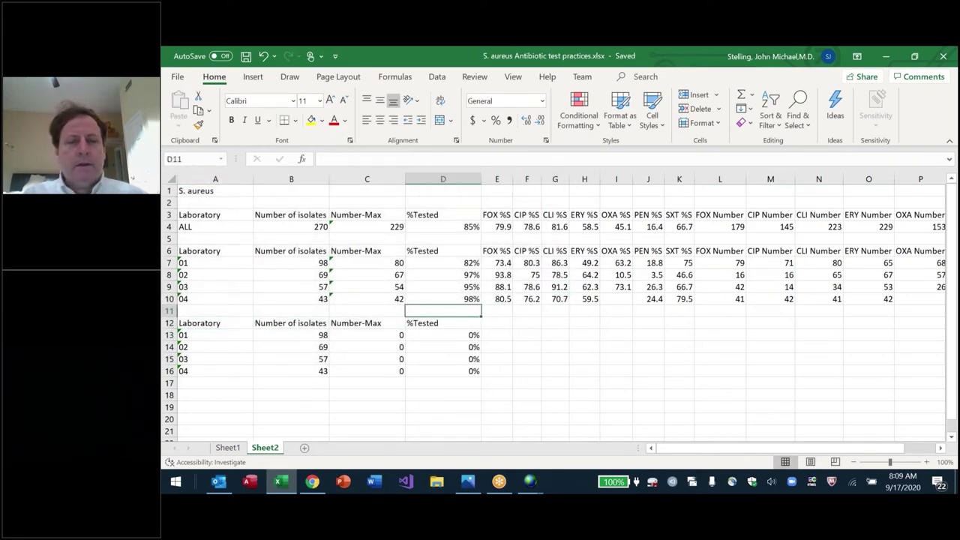
key("Right")
key("Right")
key("Right")
key("Right")
key("Right")
key("Right")
key("Right")
key("Up")
key("Up")
key("Up")
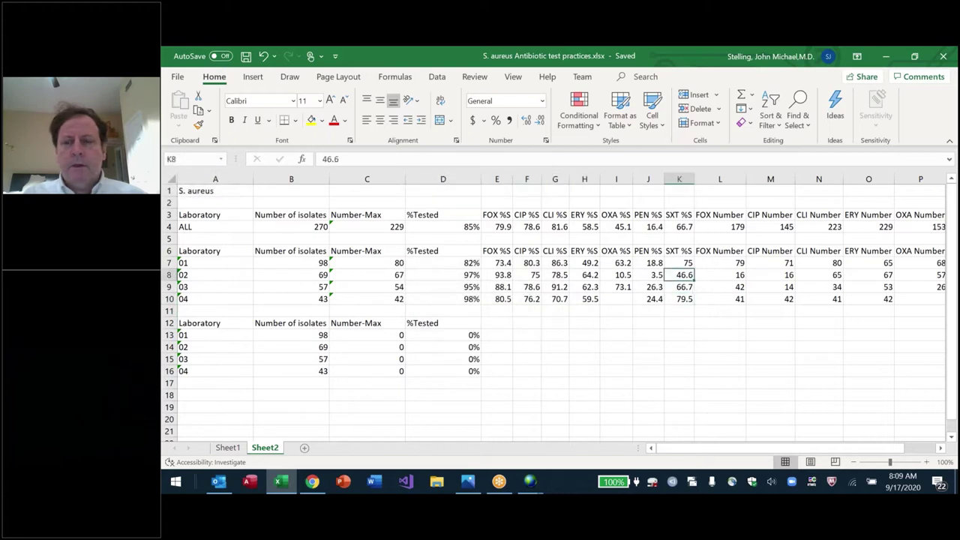
key("Up")
key("Right")
key("Down")
key("Down")
key("Down")
key("Down")
key("Left")
key("Left")
key("Left")
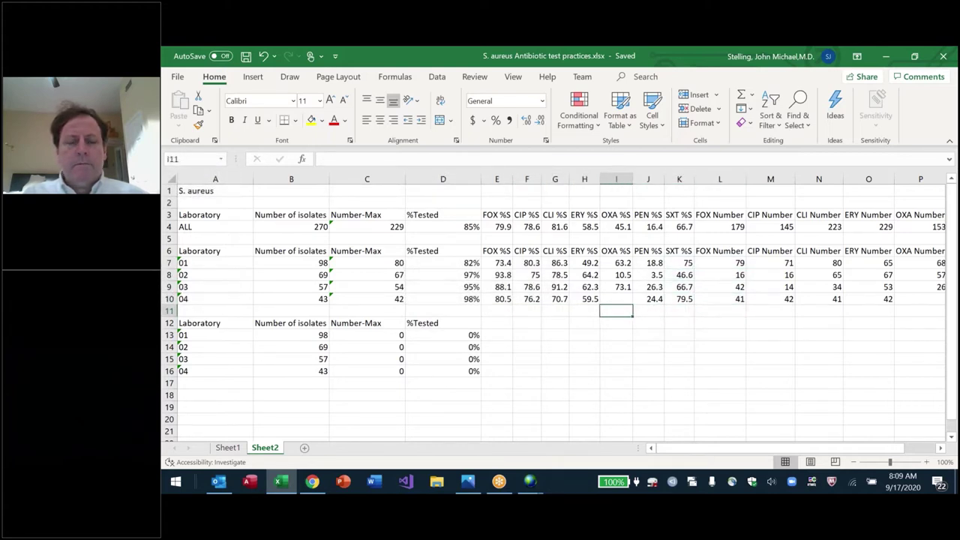
key("Left")
key("Left")
key("Left")
key("Left")
key("Left")
key("Left")
Step: Delete the pasted copy from rows 12–16
key("Down")
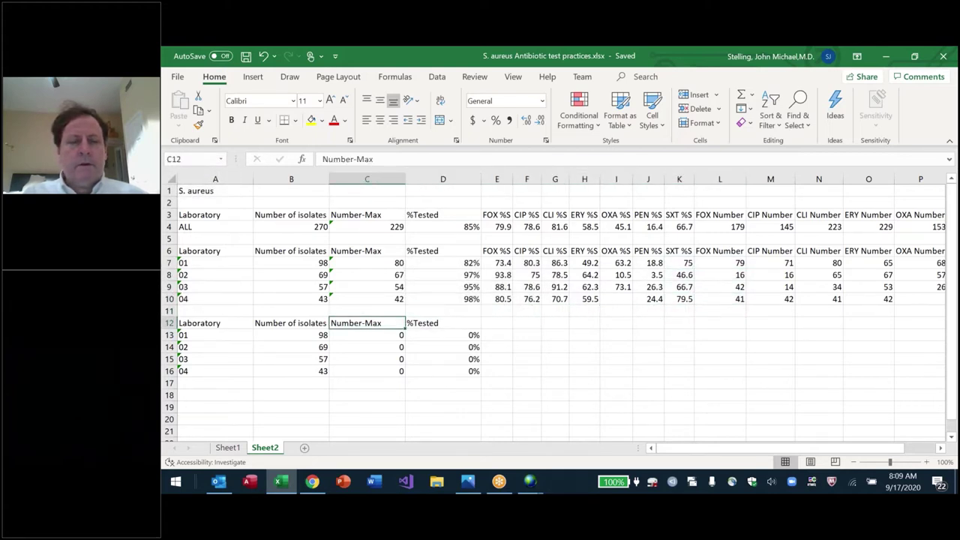
key("Left")
key("Left")
key("shift+Down")
key("shift+Down")
key("shift+Down")
key("shift+Down")
key("shift+Right")
key("shift+Right")
key("shift+Right")
key("Delete")
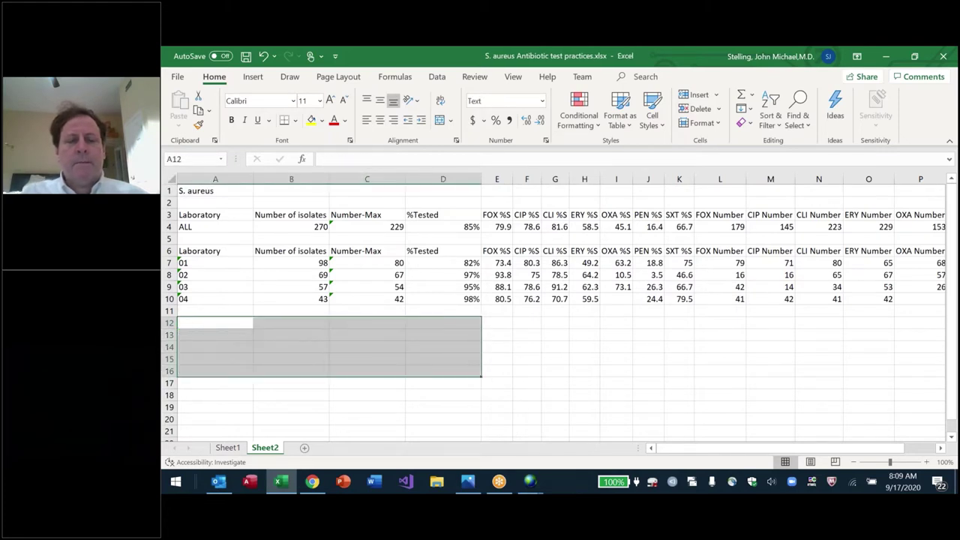
key("Right")
key("Right")
Step: Copy the Laboratory heading and lab codes 01–04 into A12 and save
key("Left")
key("Left")
key("Up")
key("Up")
key("ctrl+Up")
key("ctrl+shift+Down")
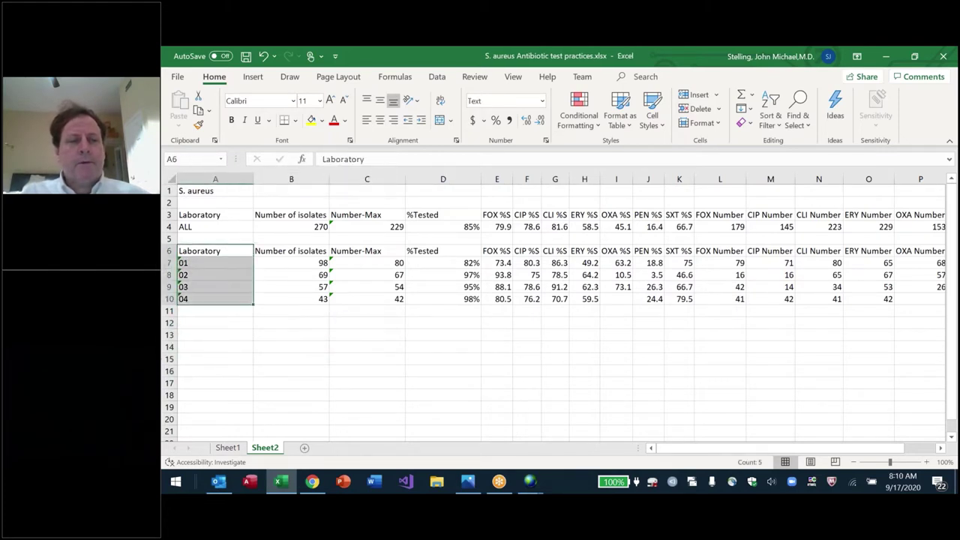
key("ctrl+c")
key("Down")
key("Down")
key("Down")
key("Down")
key("Down")
Step: Copy the FOX through SXT Number headings into row 12 starting at L12, and save
key("Down")
key("ctrl+v")
key("Up")
key("Up")
key("Up")
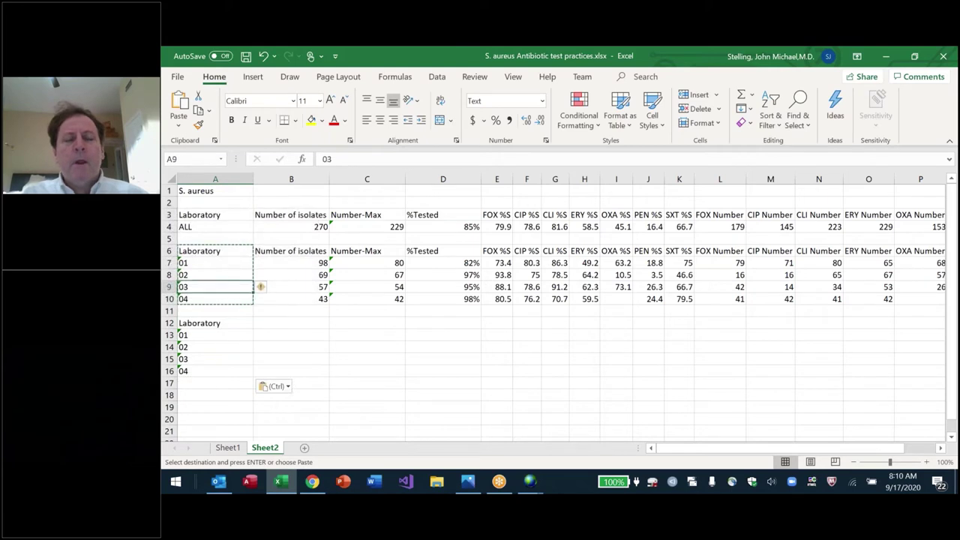
key("Right")
key("ctrl+s")
key("Right")
key("Right")
key("Right")
key("Right")
key("Right")
key("Right")
key("Right")
key("Down")
key("Down")
key("Down")
key("Right")
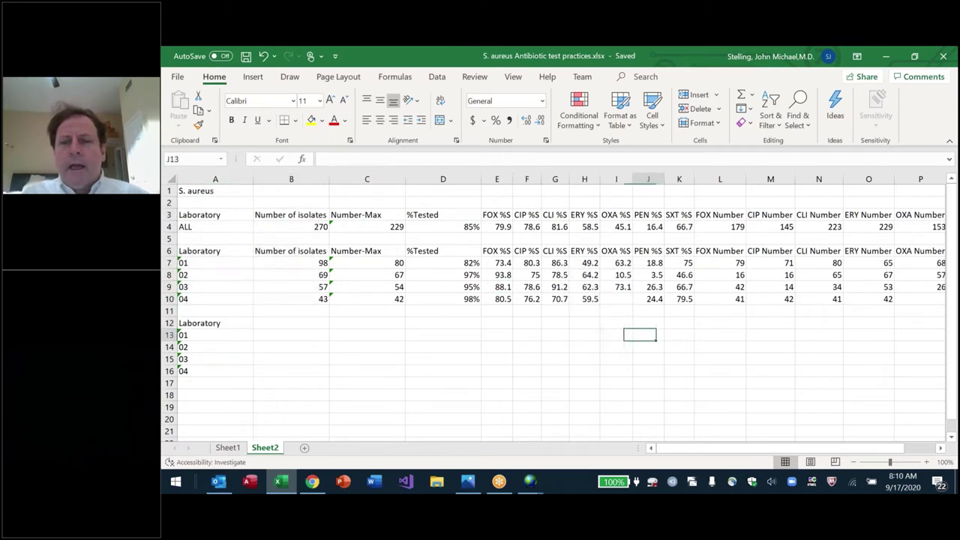
key("Right")
key("Up")
key("Up")
key("Up")
key("Up")
key("Up")
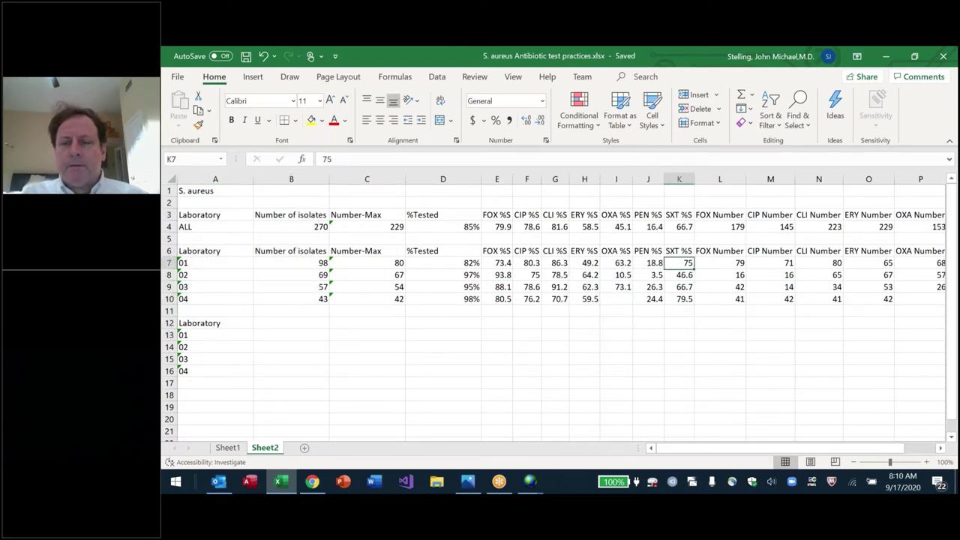
key("Right")
key("Up")
key("ctrl+shift+Right")
key("ctrl+c")
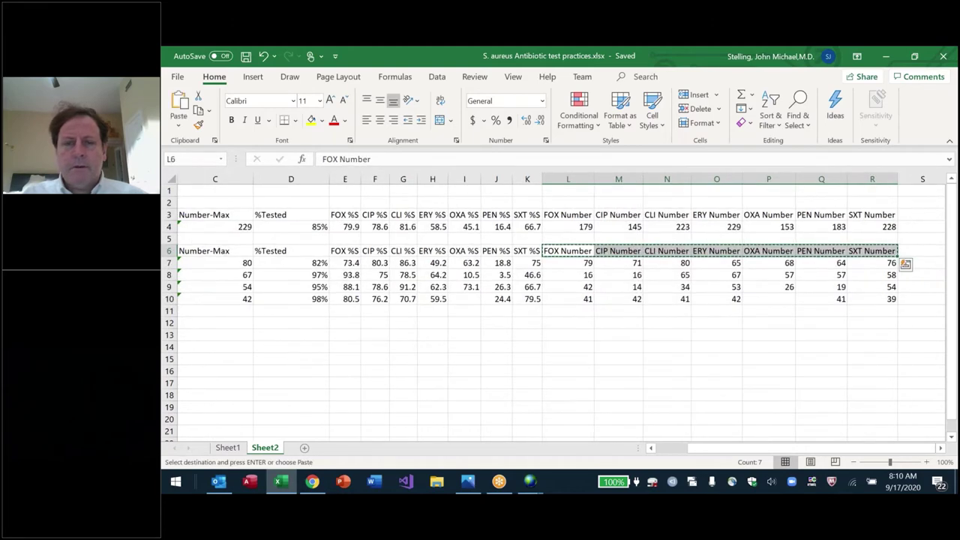
key("Down")
key("Down")
key("Down")
key("Down")
key("Down")
key("Down")
key("Down")
key("Up")
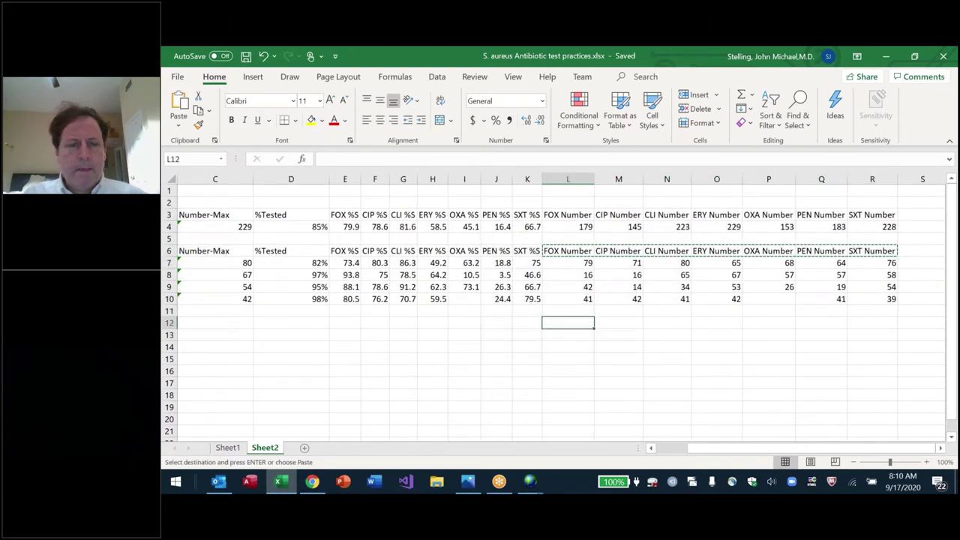
key("ctrl+v")
key("Left")
key("ctrl+Left")
key("ctrl+Right")
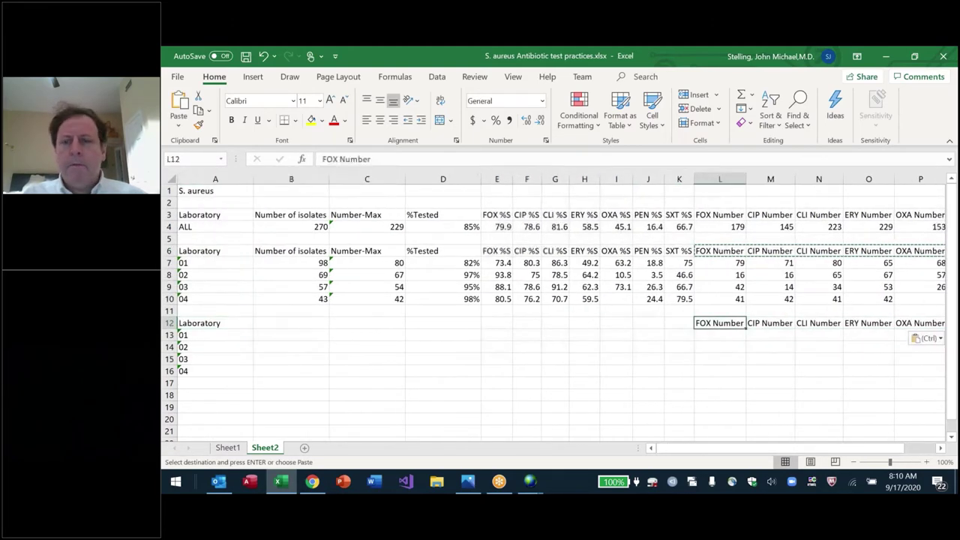
key("ctrl+s")
key("Down")
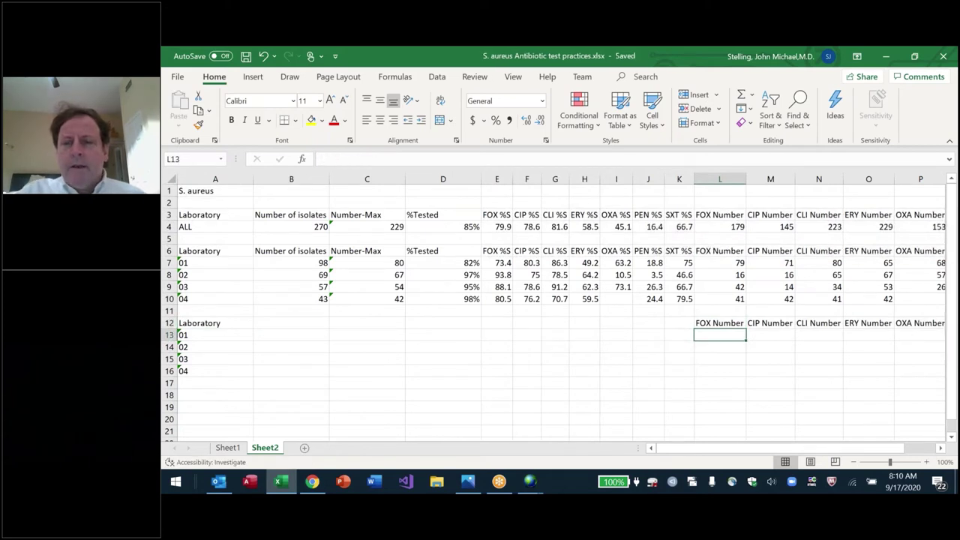
Step: Enter a formula in L13 dividing lab 01's FOX Number count by its Number-Max
type("=")
key("Up")
key("Up")
key("Up")
key("Up")
key("Up")
key("Up")
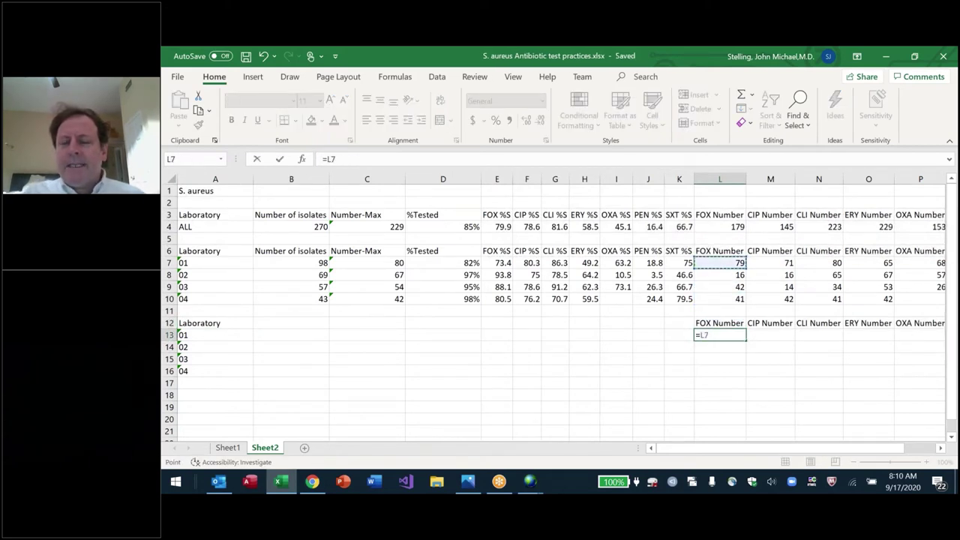
type("/")
key("Up")
key("Up")
key("Up")
key("Up")
key("Up")
key("Up")
key("Up")
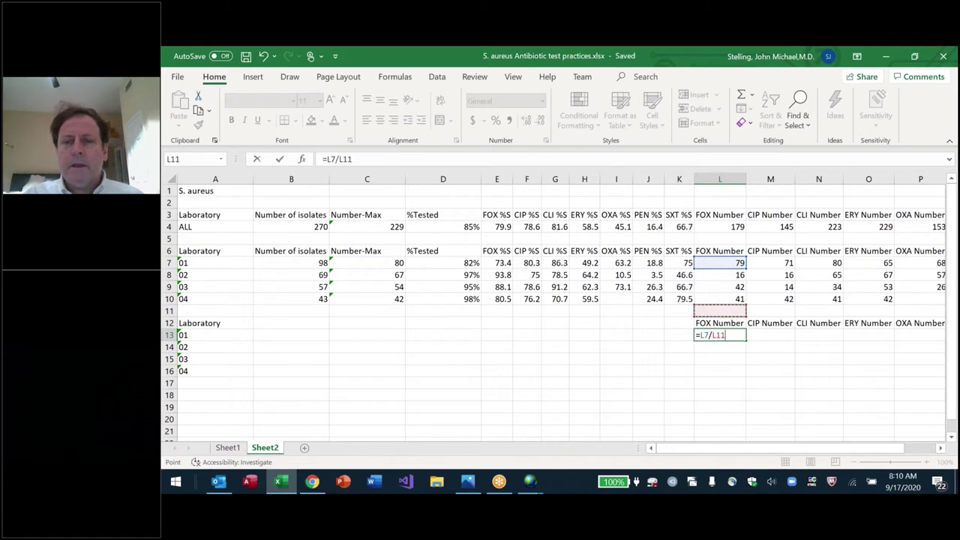
key("Left")
key("Left")
key("Left")
key("Left")
key("Left")
key("Left")
key("Left")
key("Left")
key("Left")
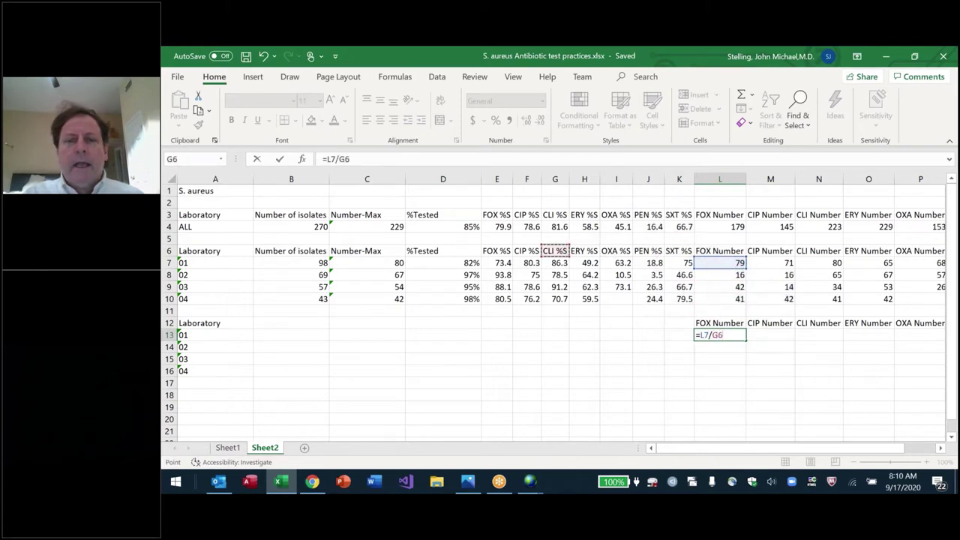
key("Down")
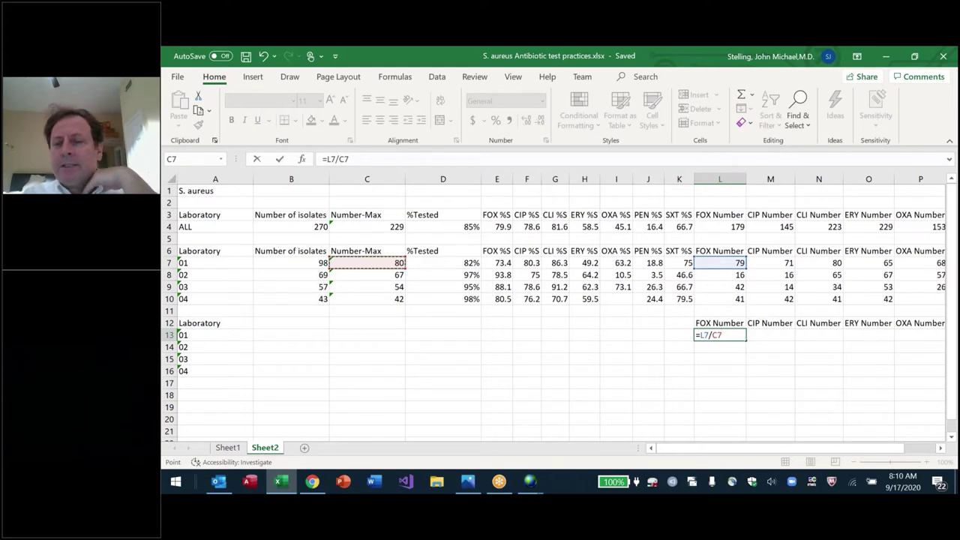
key("Return")
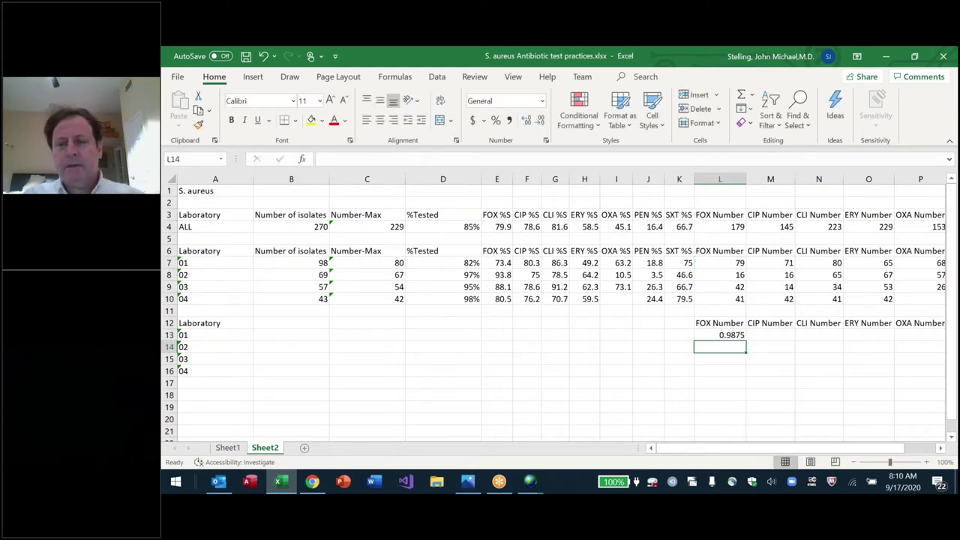
Step: Format L13 as Percentage with 0 decimal places
left_click(720, 335)
key("ctrl+1")
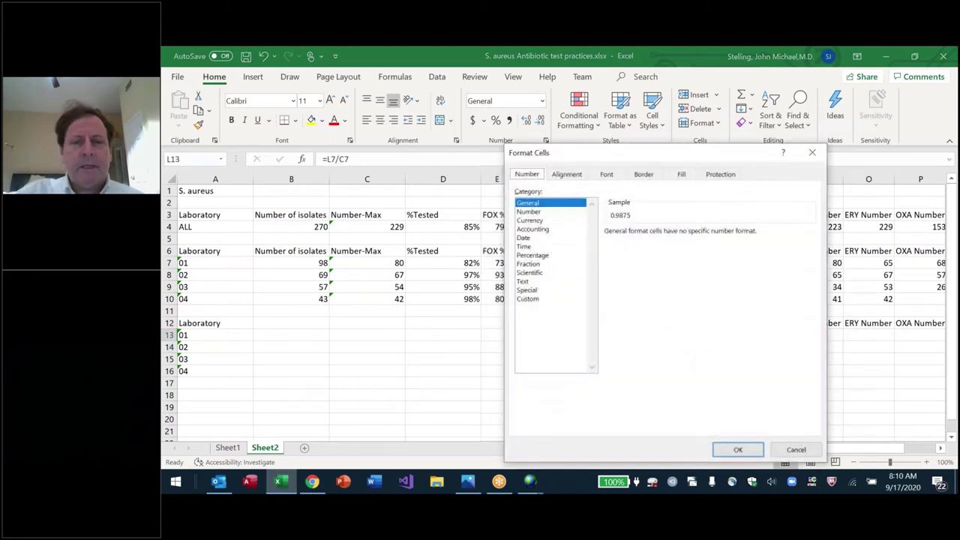
left_click(549, 255)
key("BackSpace")
type("0")
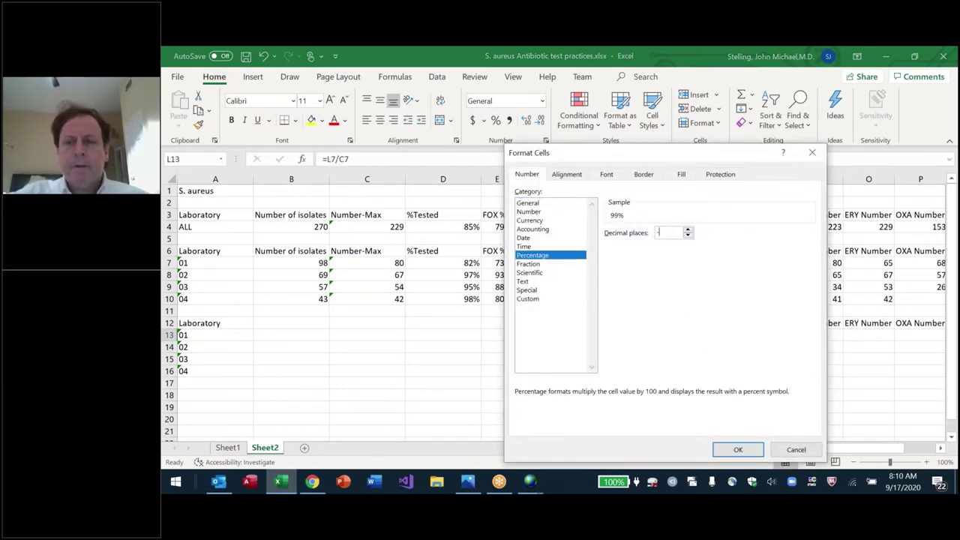
key("Return")
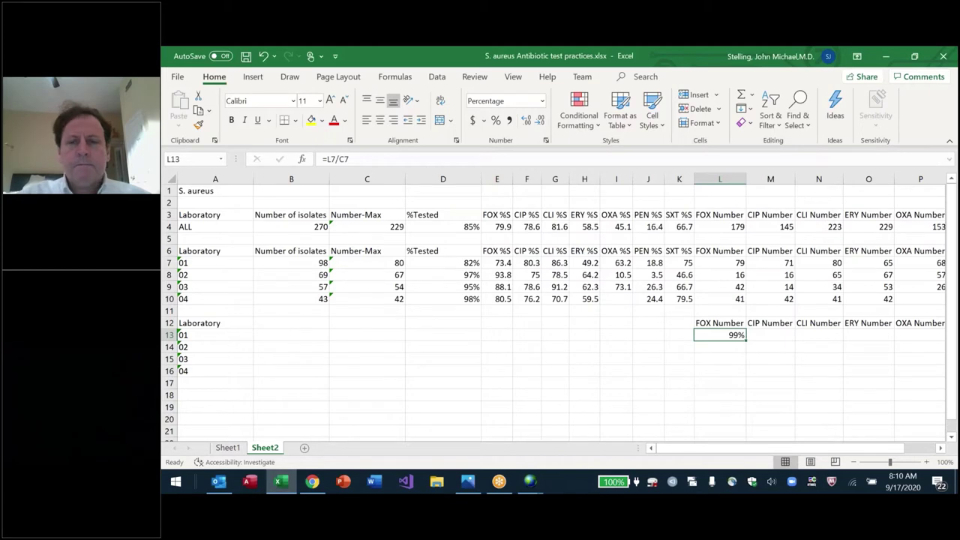
key("ctrl+1")
key("Return")
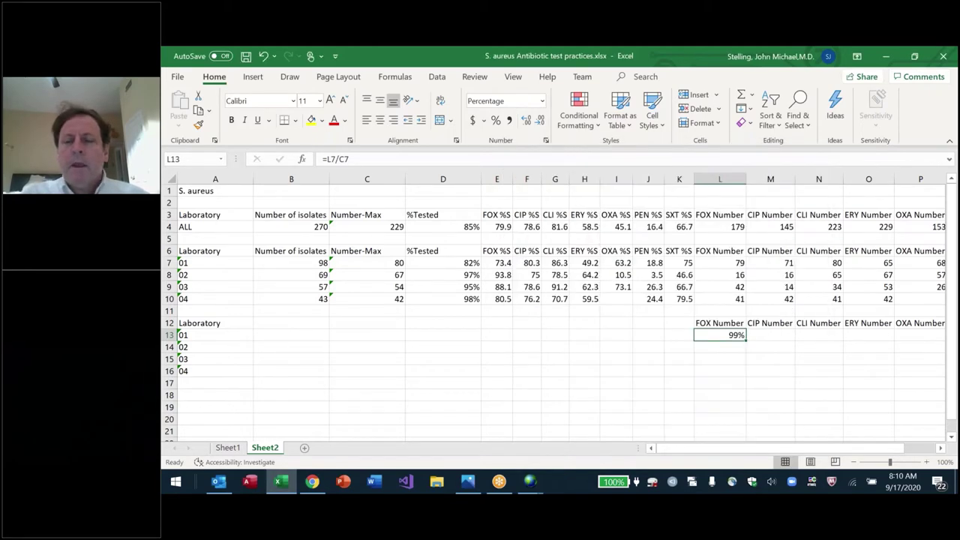
Step: Copy the L13 formula into L13:R16 and save the workbook
key("ctrl+c")
key("shift+Down")
key("shift+Down")
key("shift+Down")
key("shift+Right")
key("shift+Right")
key("shift+Right")
key("shift+Right")
key("shift+Right")
key("shift+Right")
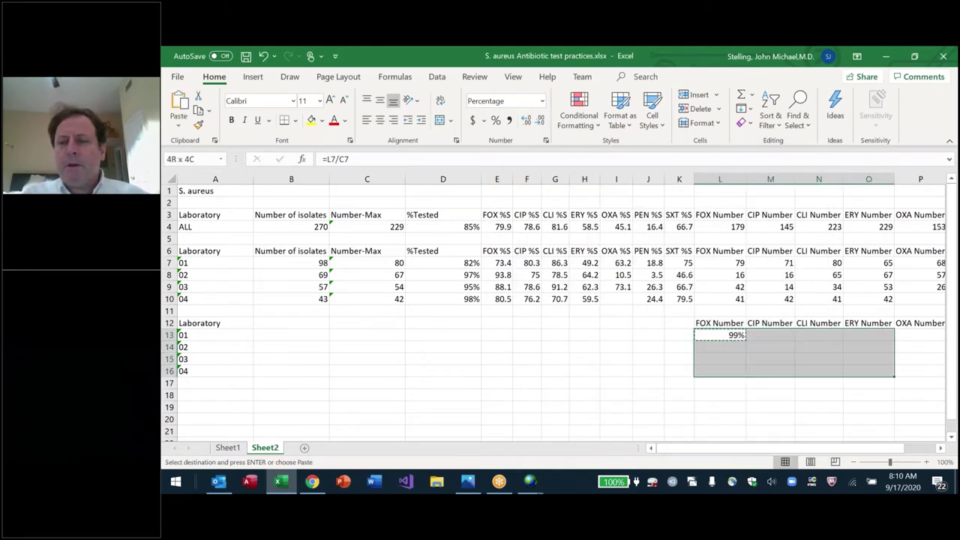
key("Return")
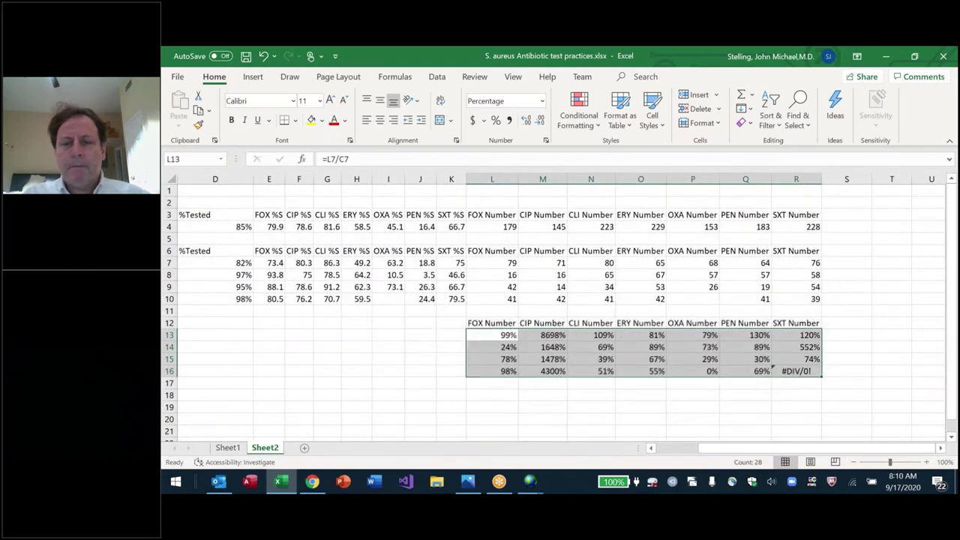
key("ctrl+s")
Step: Change L13 to =L7/$C7, fill it across L13:R16, save, and select L12:R16
left_click(492, 335)
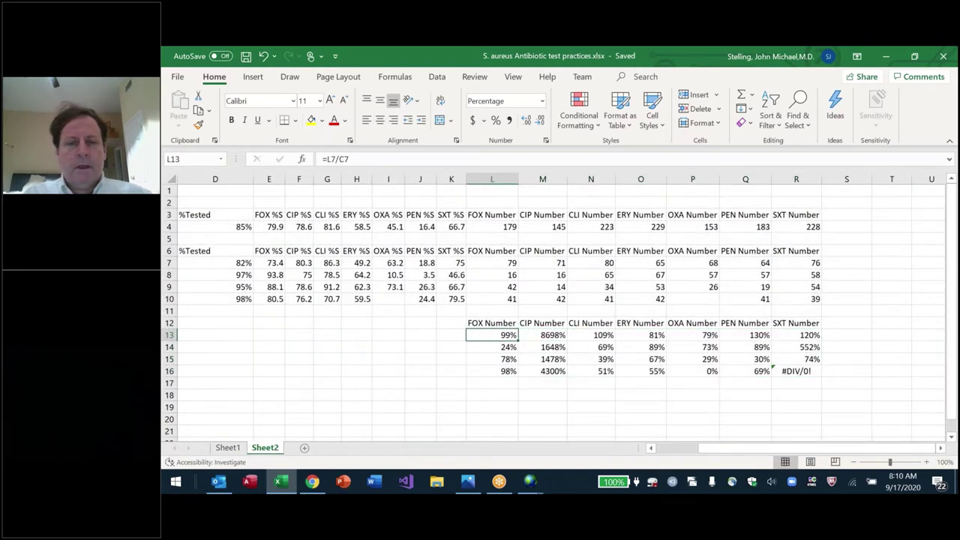
key("F2")
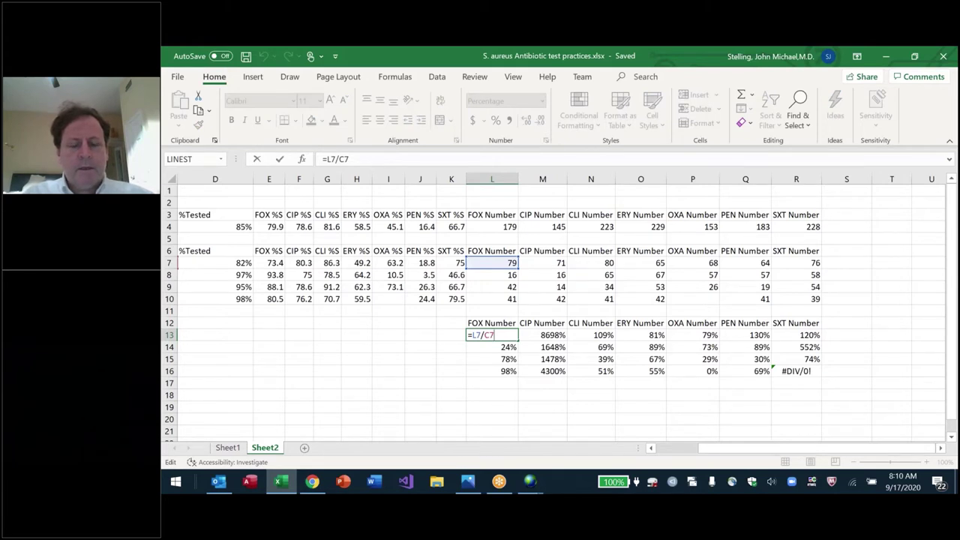
key("F4")
key("F4")
key("F4")
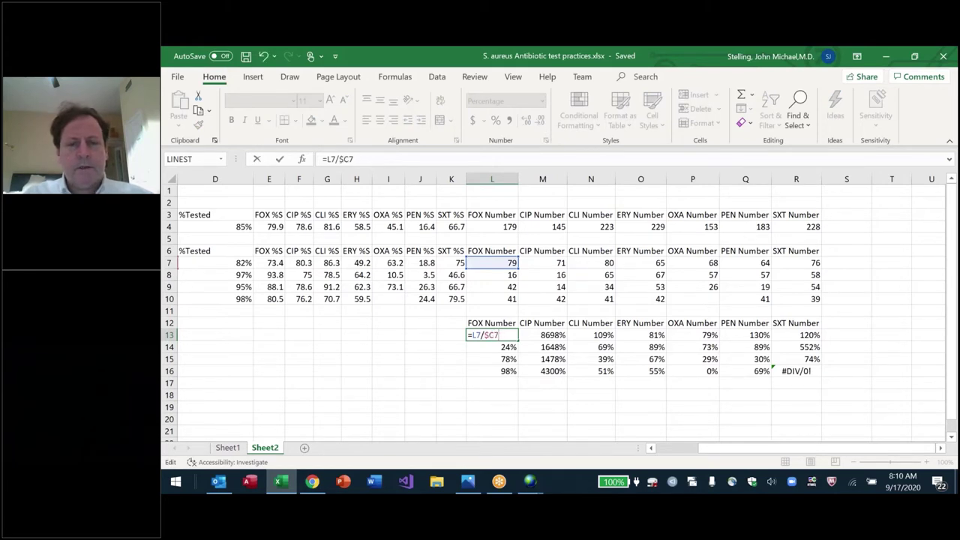
key("ctrl+Return")
left_click_drag(491, 335, 810, 372)
key("ctrl+r")
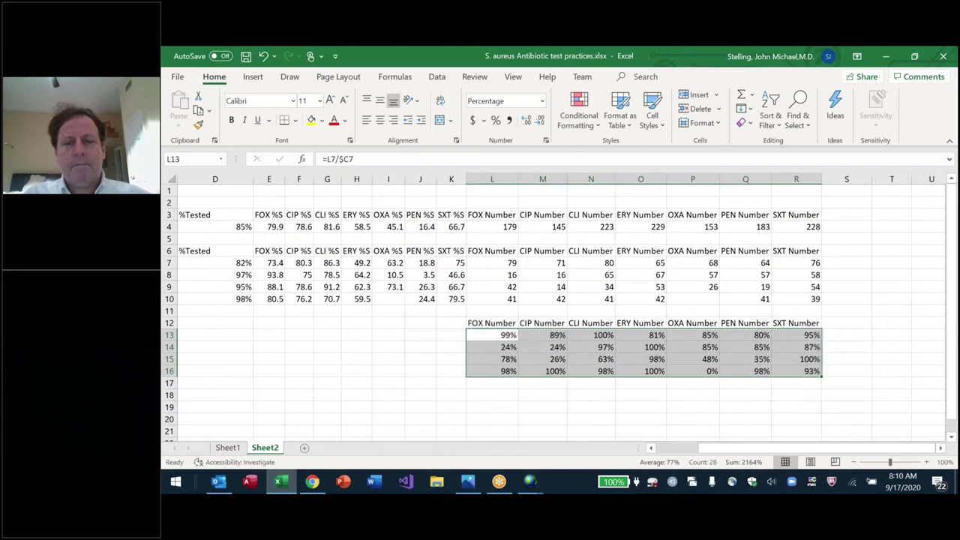
key("ctrl+s")
left_click(492, 322)
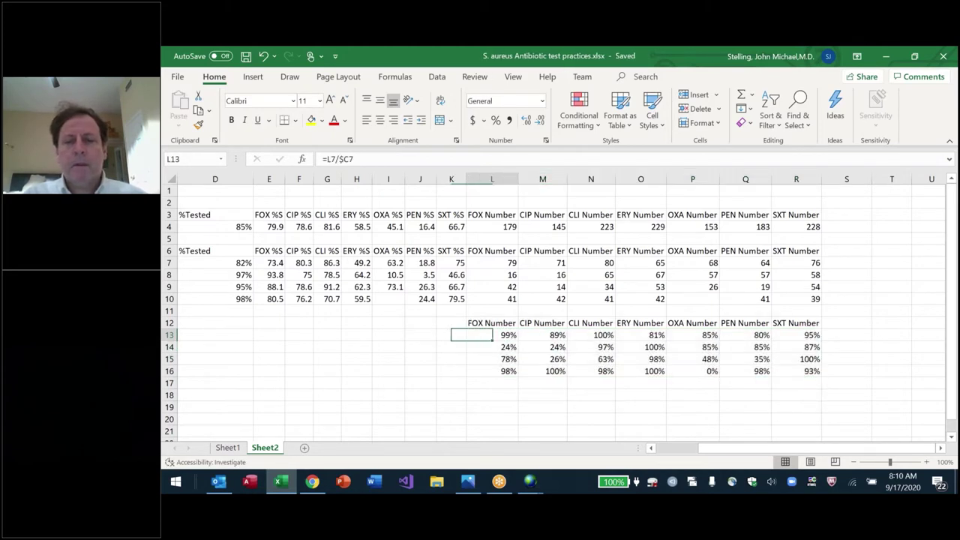
left_click_drag(492, 322, 810, 371)
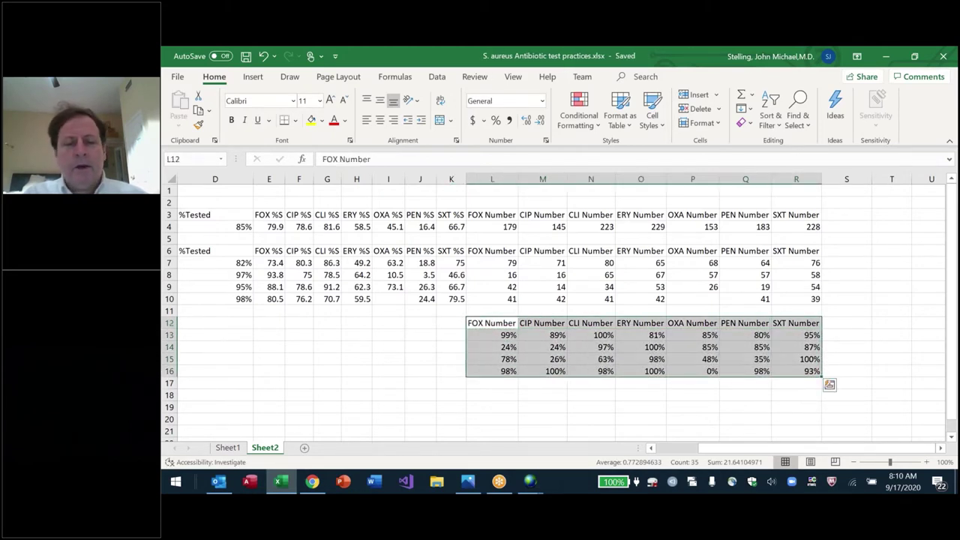
Step: Apply a red greater-than-80% highlight rule, then undo it
key("ctrl+1")
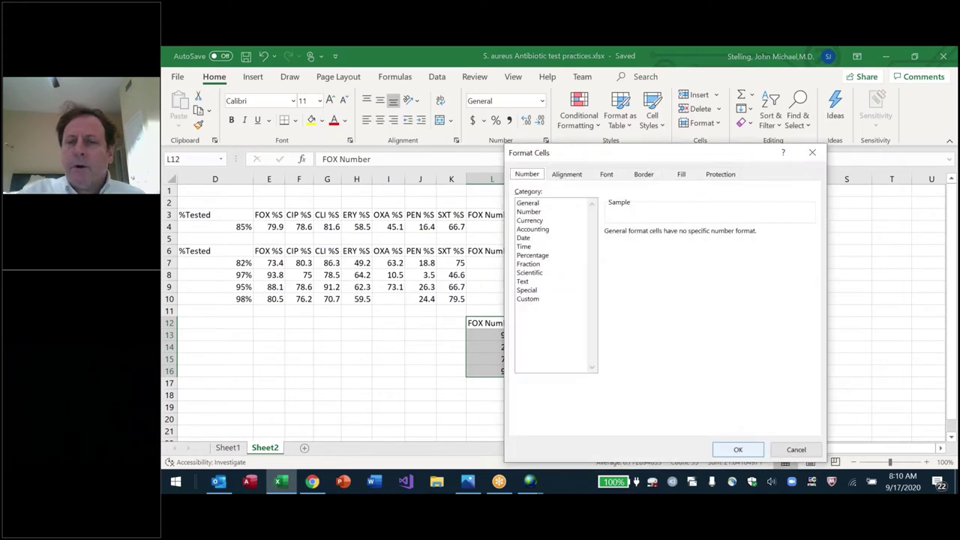
key("Escape")
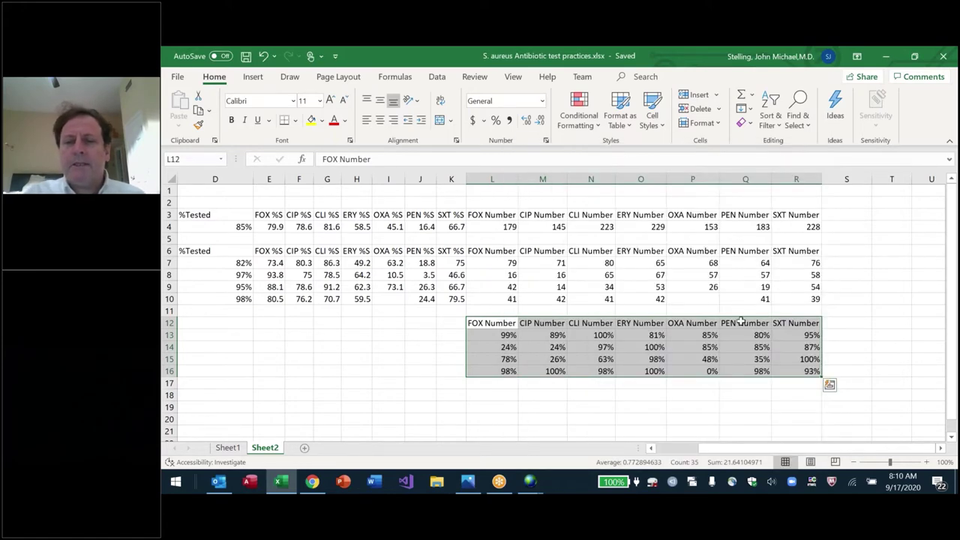
left_click(601, 126)
mouse_move(615, 154)
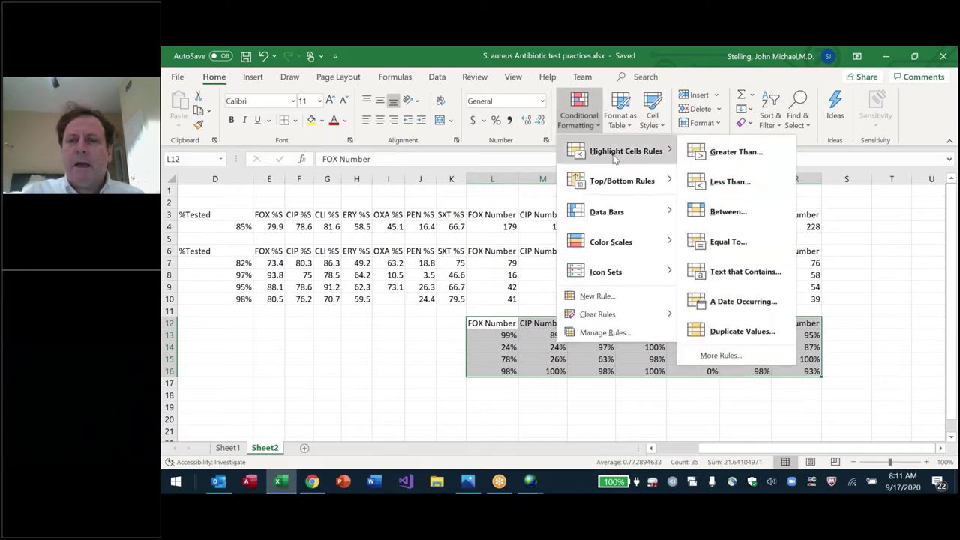
left_click(738, 151)
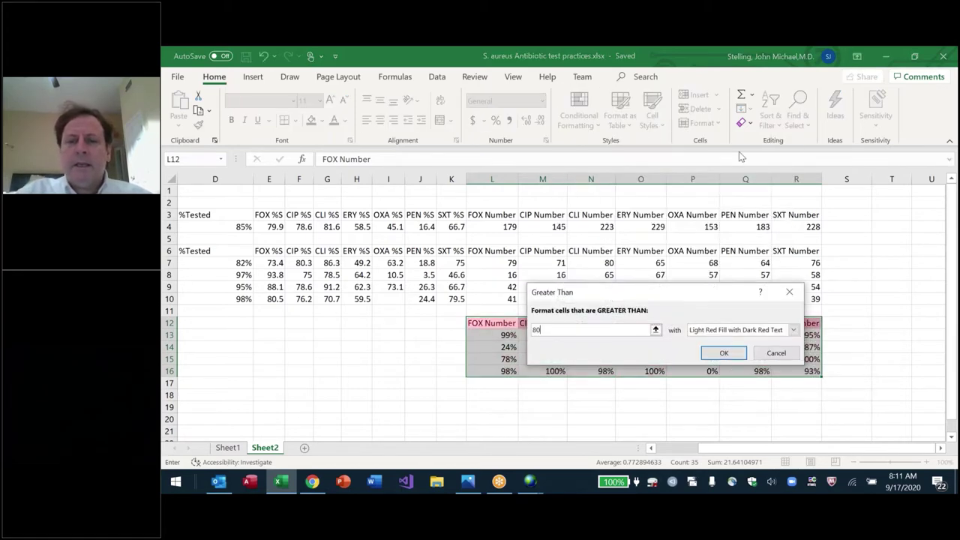
type("80%")
key("Return")
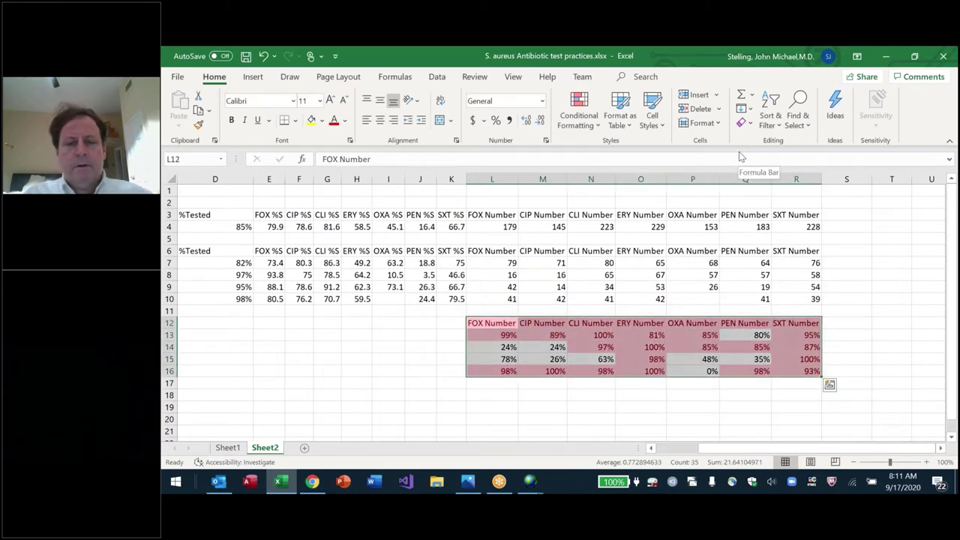
key("ctrl+q")
key("Escape")
key("ctrl+z")
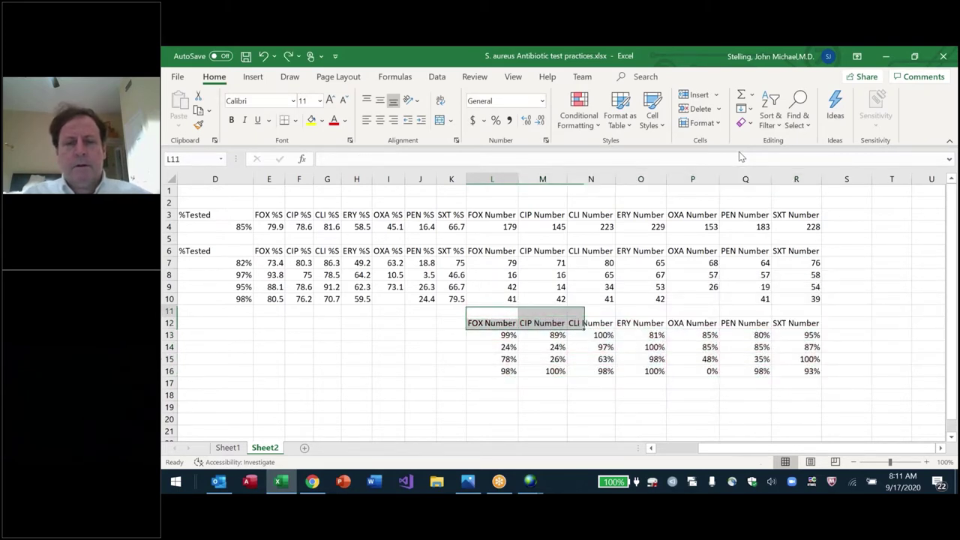
Step: Select the percentages L13:R16 and add a Greater Than 80% highlight rule
key("Down")
key("Down")
key("shift+Down")
key("shift+Down")
key("shift+Down")
key("shift+Right")
key("shift+Right")
key("shift+Right")
key("shift+Right")
key("shift+Right")
key("shift+Right")
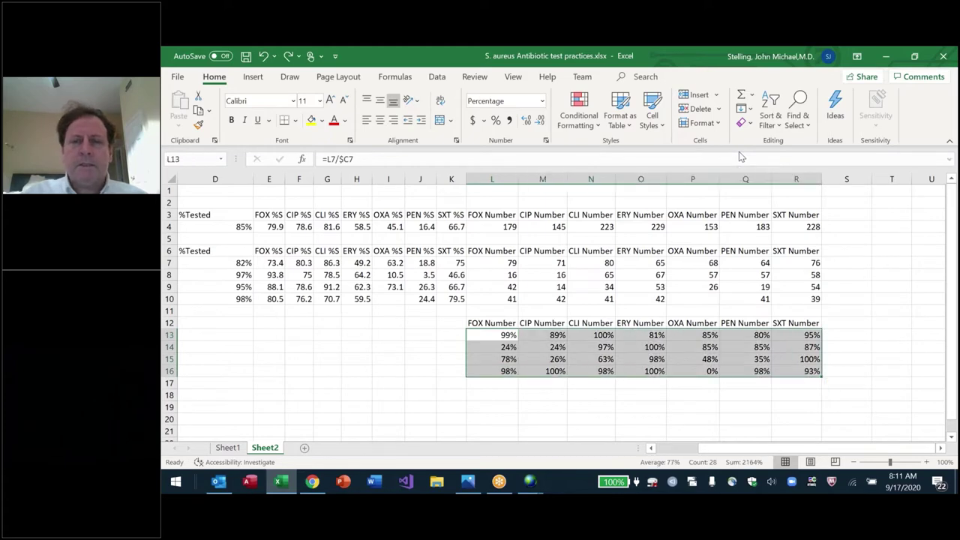
left_click(578, 113)
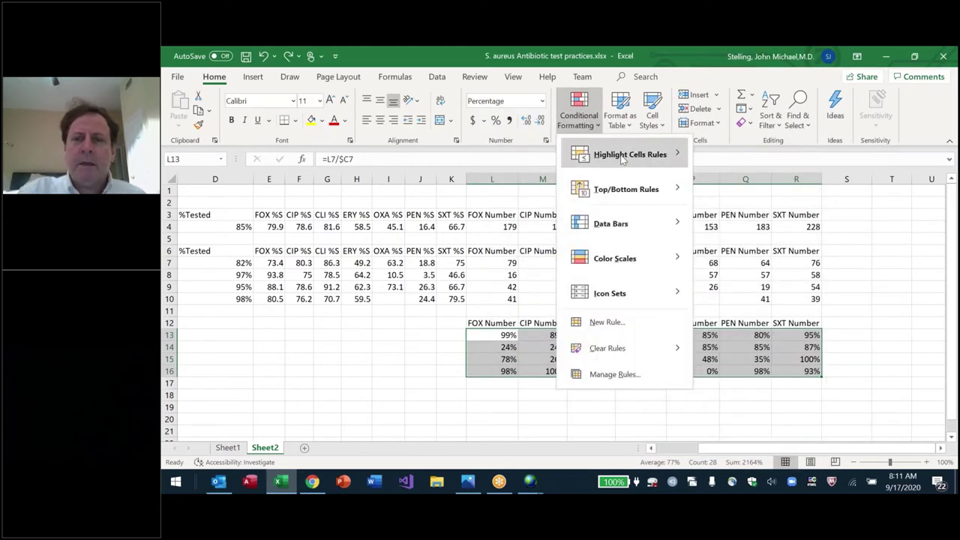
mouse_move(621, 156)
left_click(754, 157)
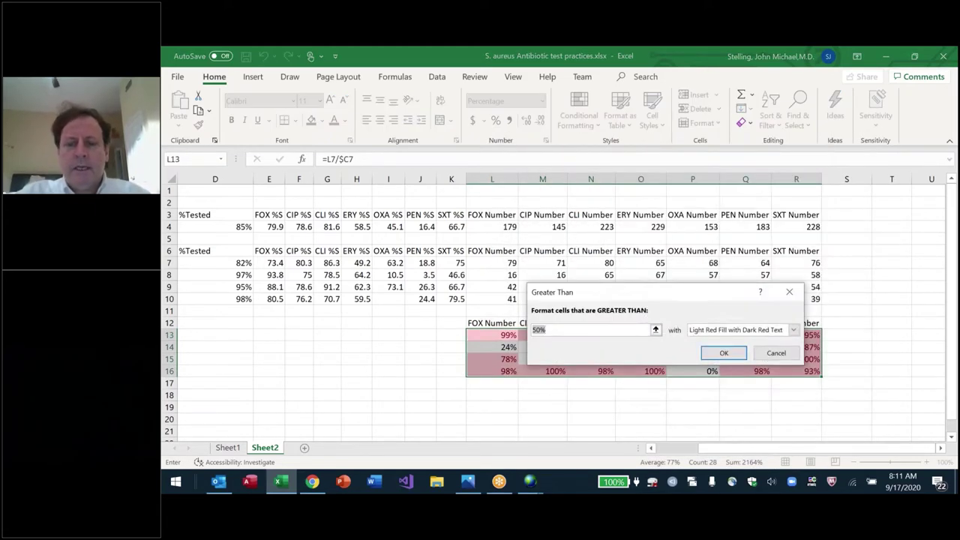
type("80%")
key("Return")
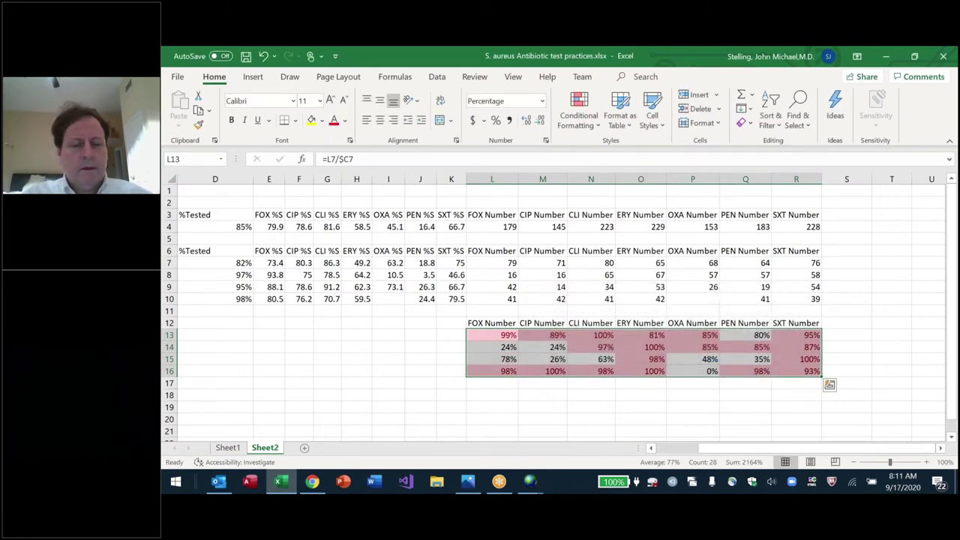
left_click(830, 385)
Step: Add a Greater Than 80% rule with Green Fill with Dark Green Text and save
left_click(578, 112)
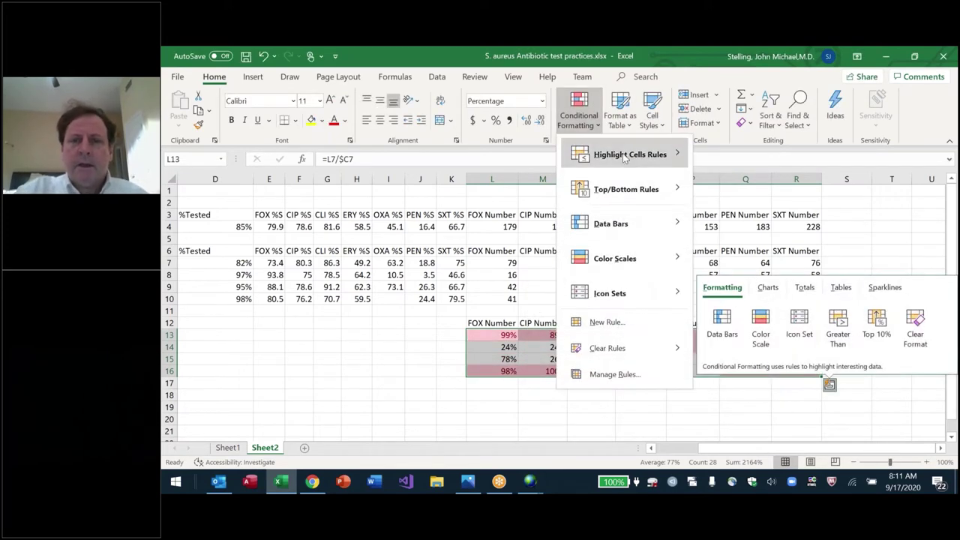
mouse_move(623, 155)
left_click(752, 158)
type("80%")
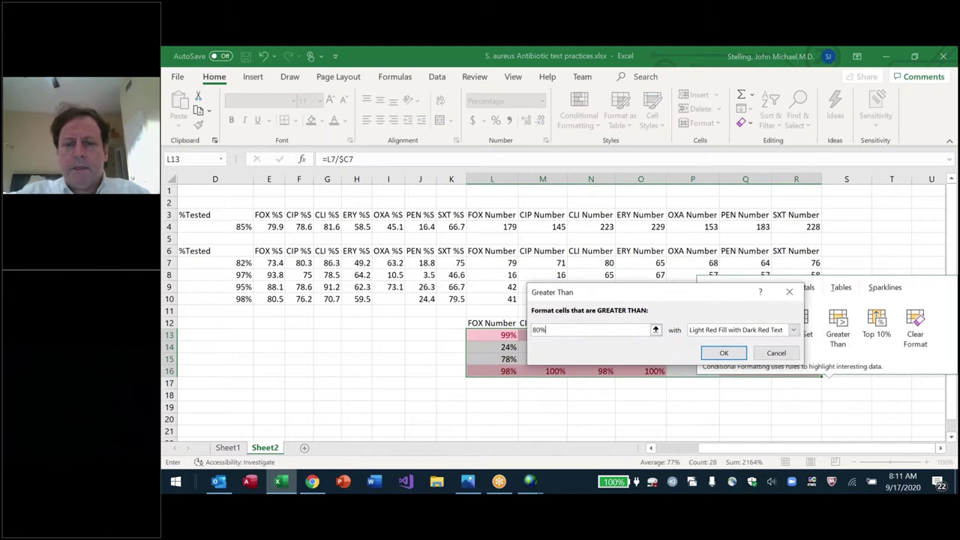
key("Tab")
key("alt+Down")
key("Down")
key("Down")
key("Return")
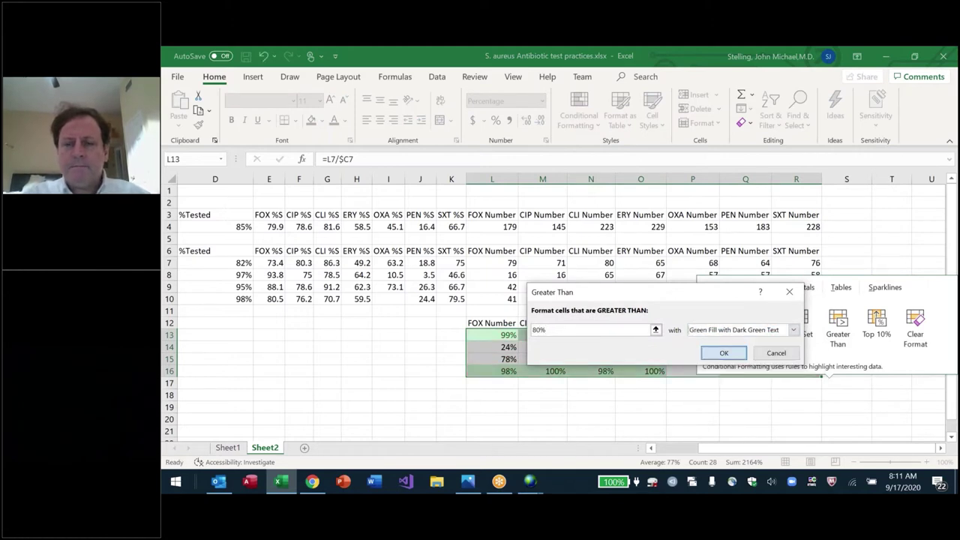
key("Return")
key("ctrl+s")
key("Down")
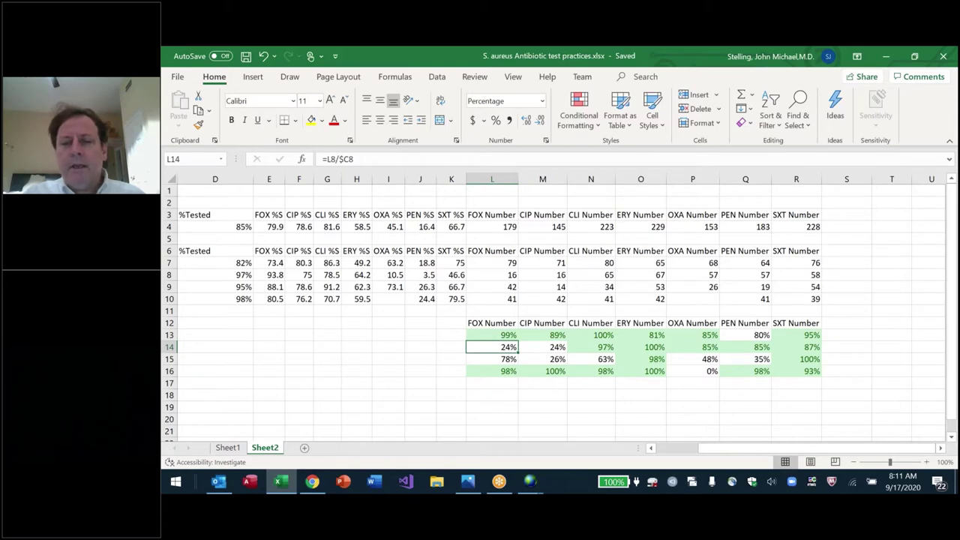
key("Up")
key("Left")
key("Left")
key("Left")
key("Left")
key("Left")
key("Left")
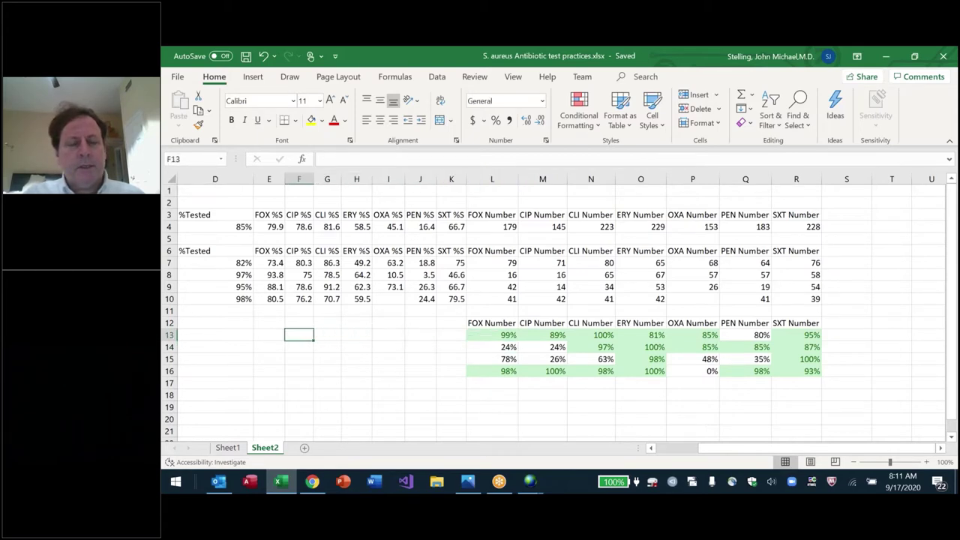
key("Left")
key("Left")
key("Left")
key("Left")
key("Left")
key("Up")
key("ctrl+v")
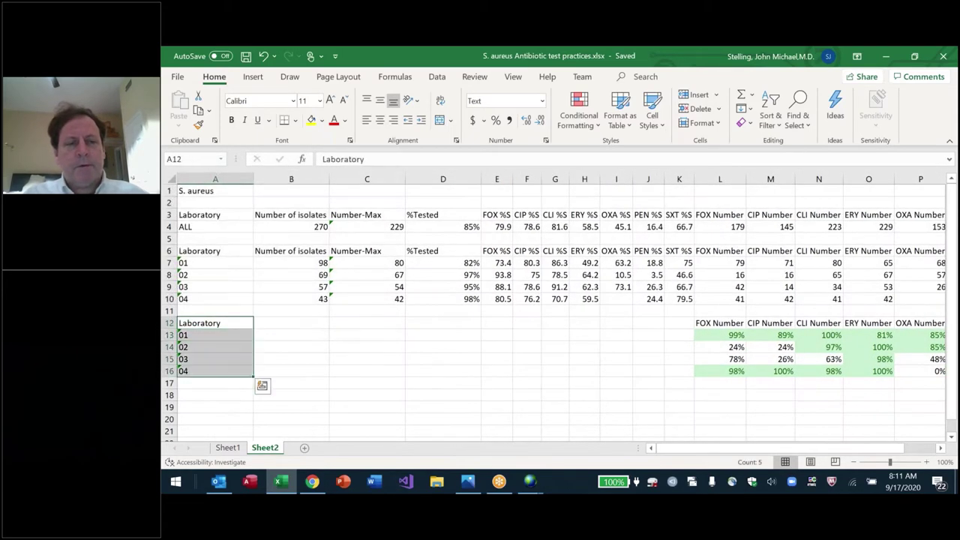
key("ctrl+c")
key("ctrl+Right")
key("Left")
key("ctrl+v")
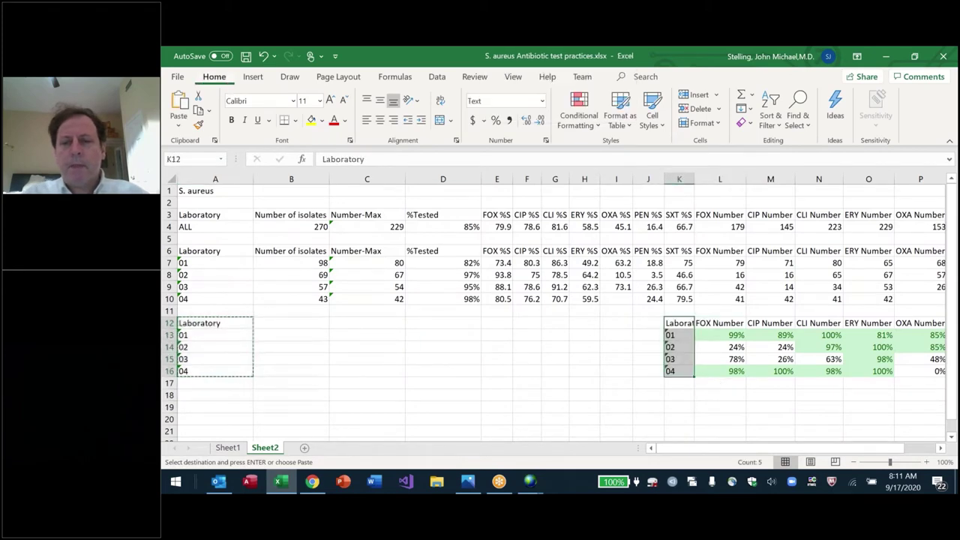
key("Escape")
key("Right")
key("Right")
key("Right")
key("Right")
key("Right")
key("Right")
key("Right")
key("Right")
key("Right")
key("ctrl+s")
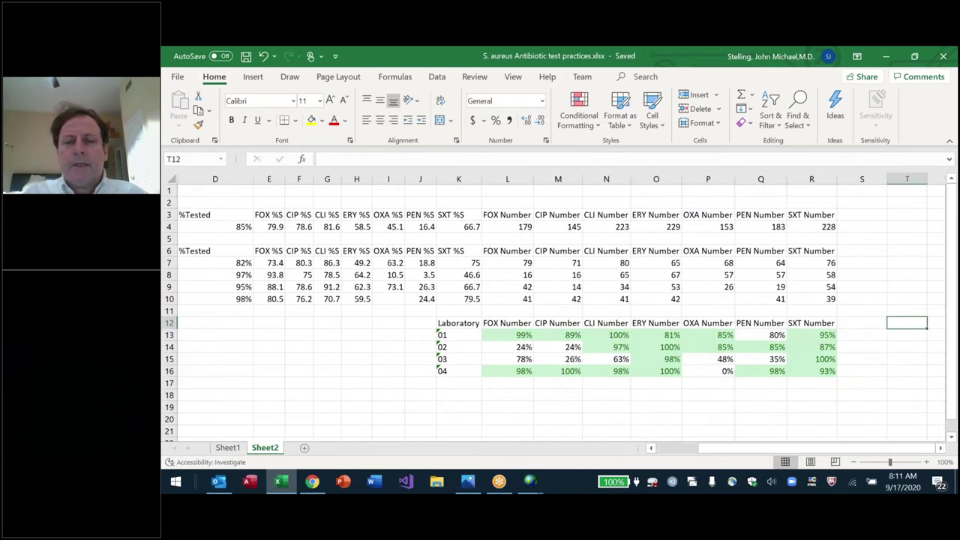
key("Left")
key("Left")
key("Left")
key("Left")
key("Left")
key("Left")
key("Left")
key("Left")
key("Left")
key("Down")
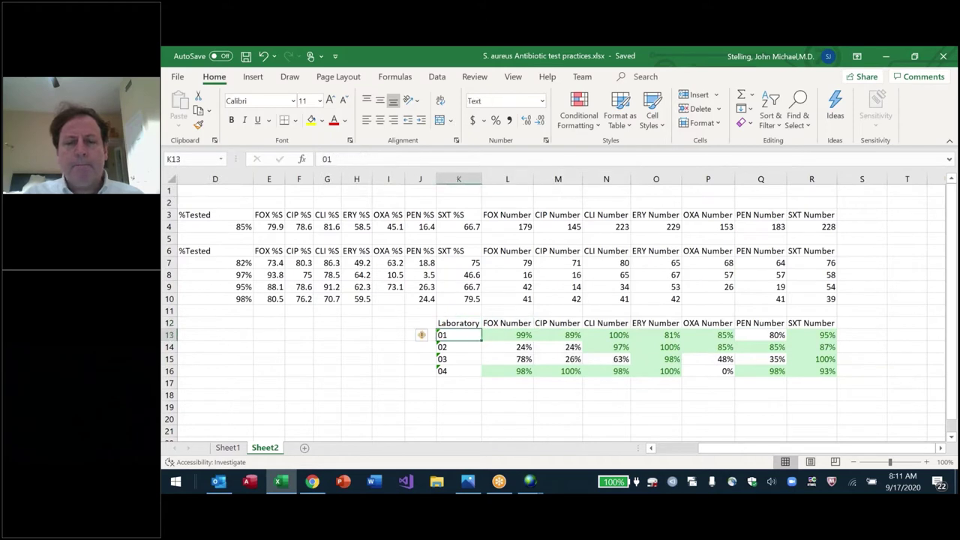
key("Right")
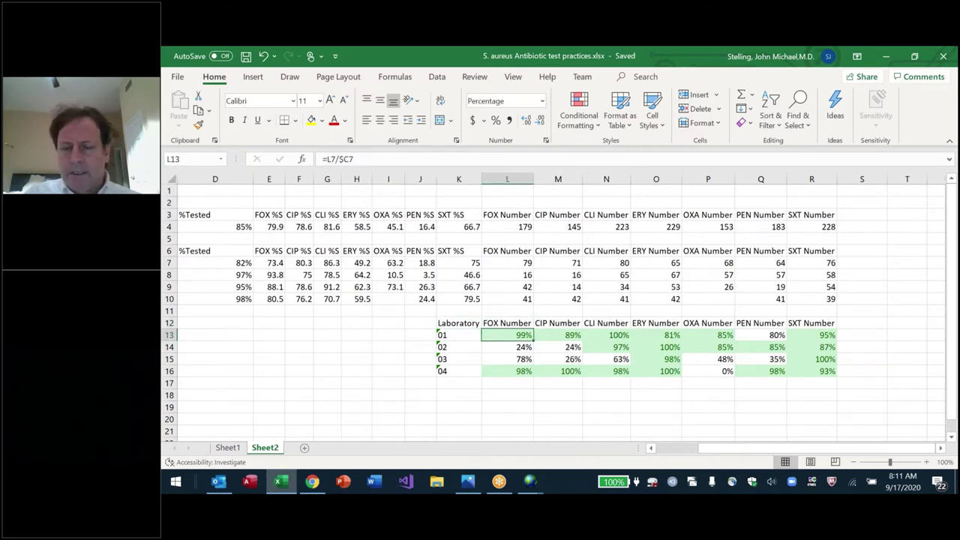
key("Right")
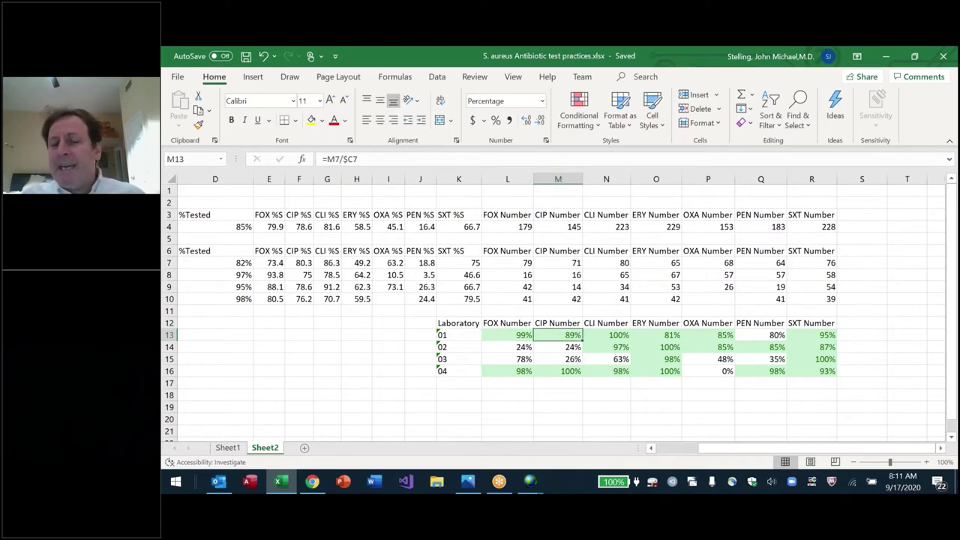
key("Right")
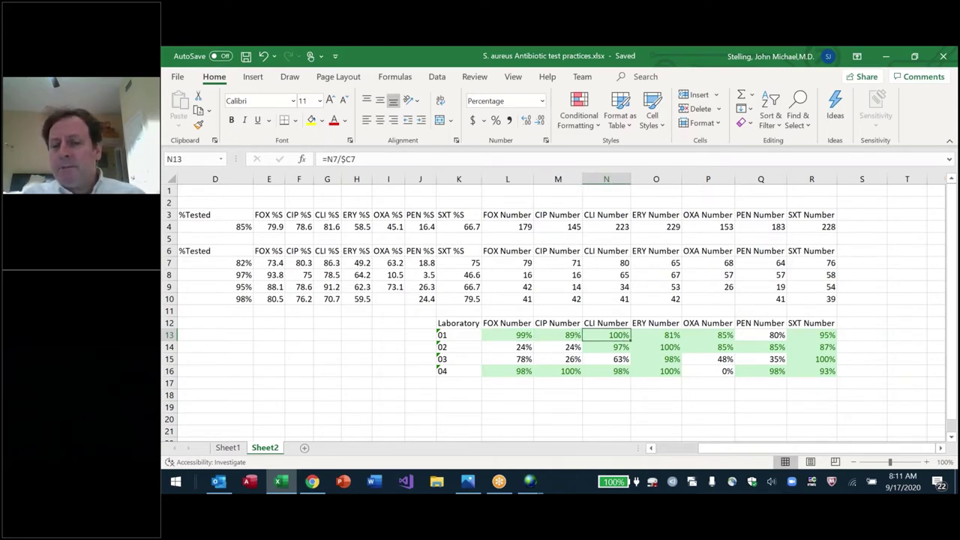
key("Right")
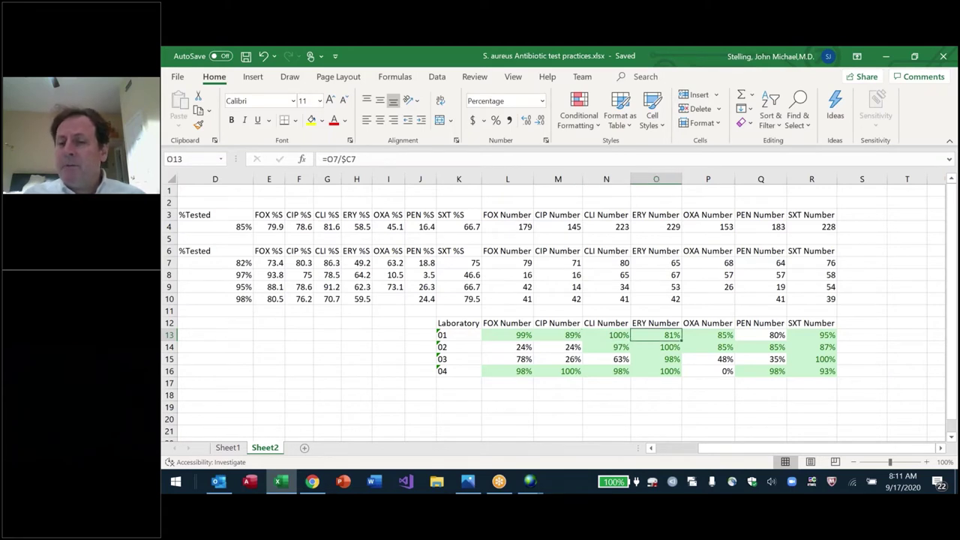
key("Right")
key("Right")
key("Right")
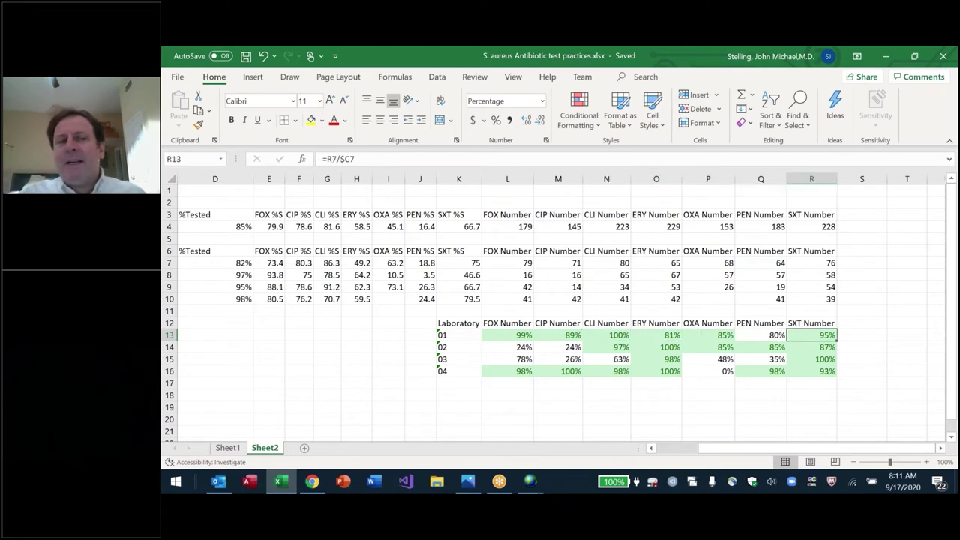
key("Left")
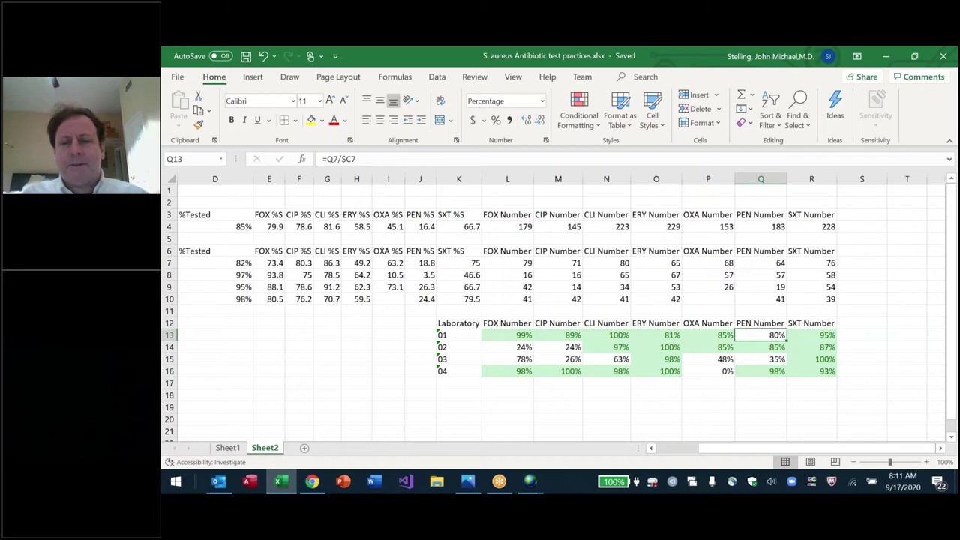
key("Left")
key("Left")
key("Left")
key("Left")
key("Left")
key("Left")
key("ctrl+shift+End")
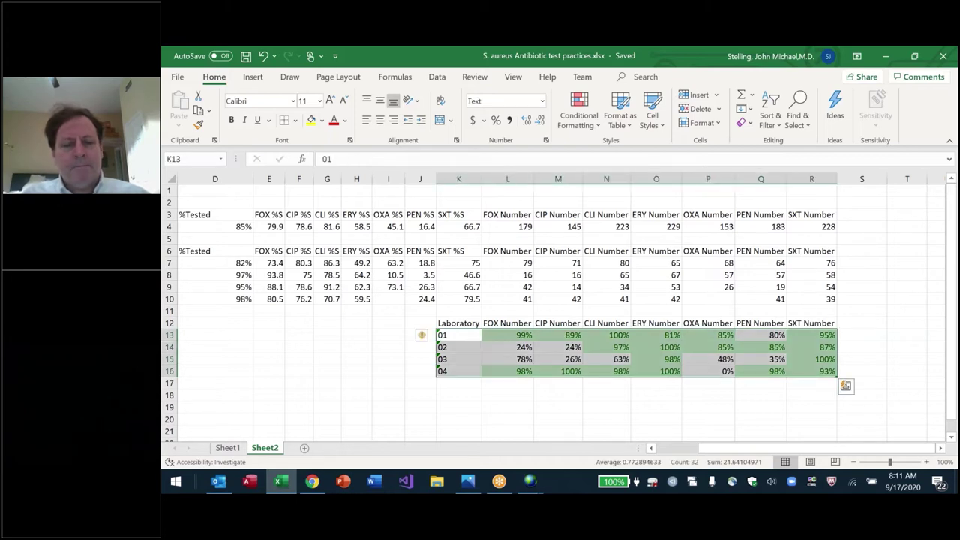
Step: Apply a Greater Than 79.5% highlight rule using the Alt+H, L, H, G shortcut
key("ctrl+q")
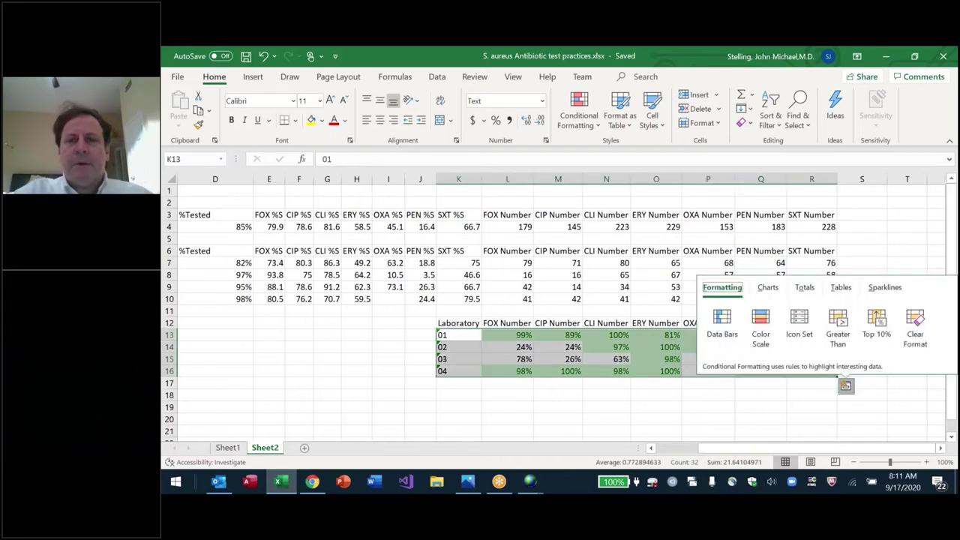
key("alt+h")
key("l")
key("h")
key("g")
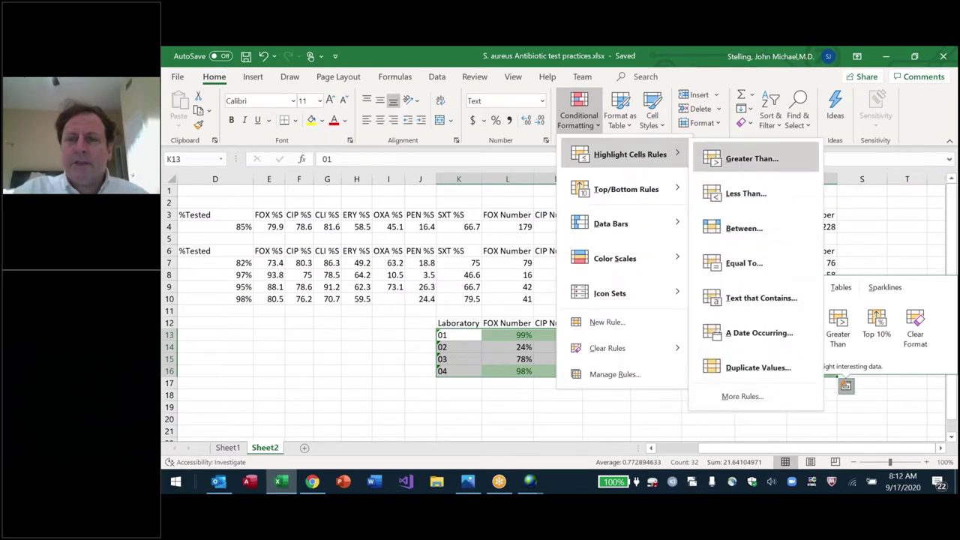
type("7")
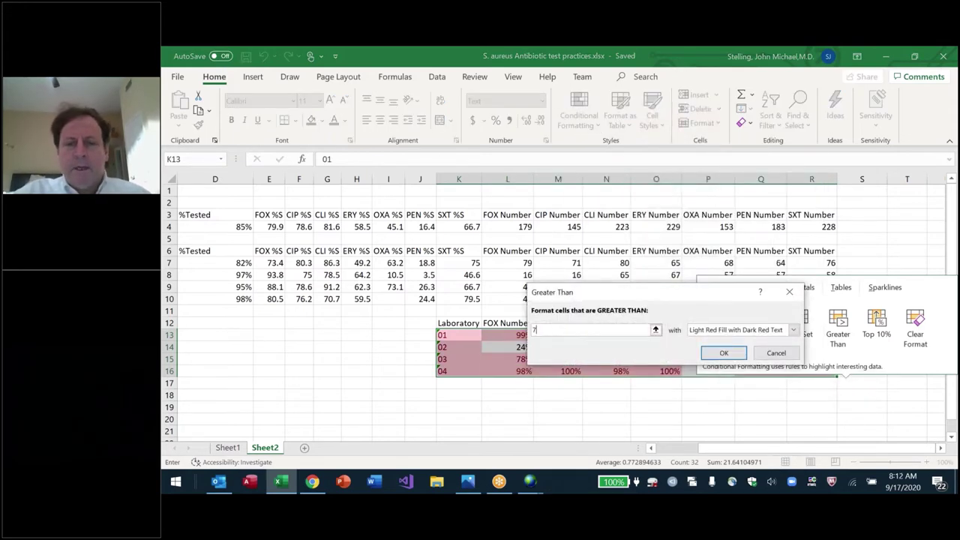
type("9.")
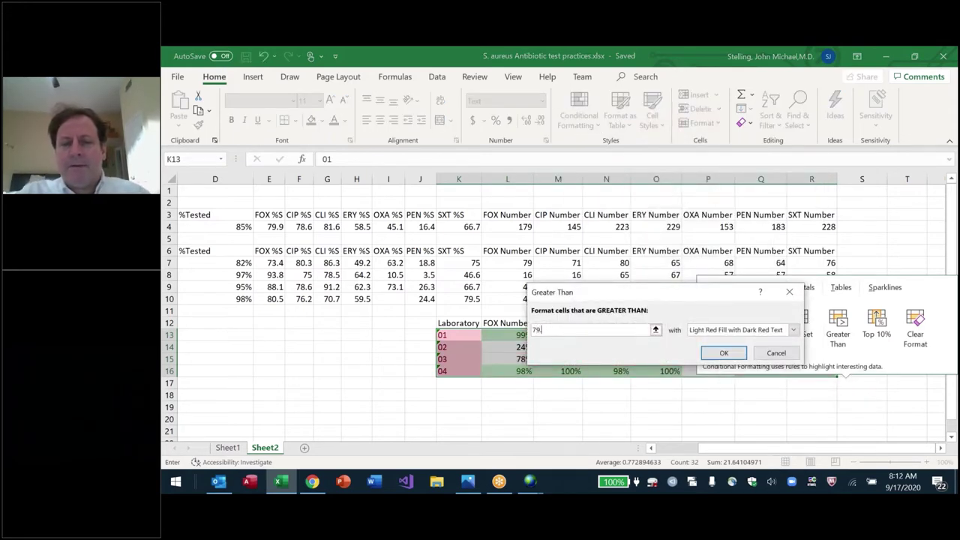
type("5%")
key("Return")
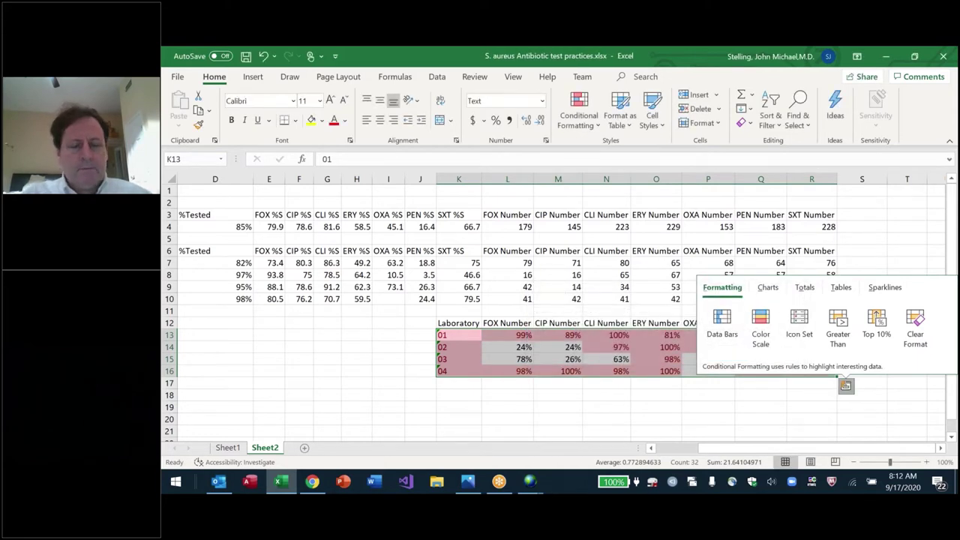
Step: Highlight L13:R16 values above 79.5% with Green Fill with Dark Green Text
left_click(458, 334)
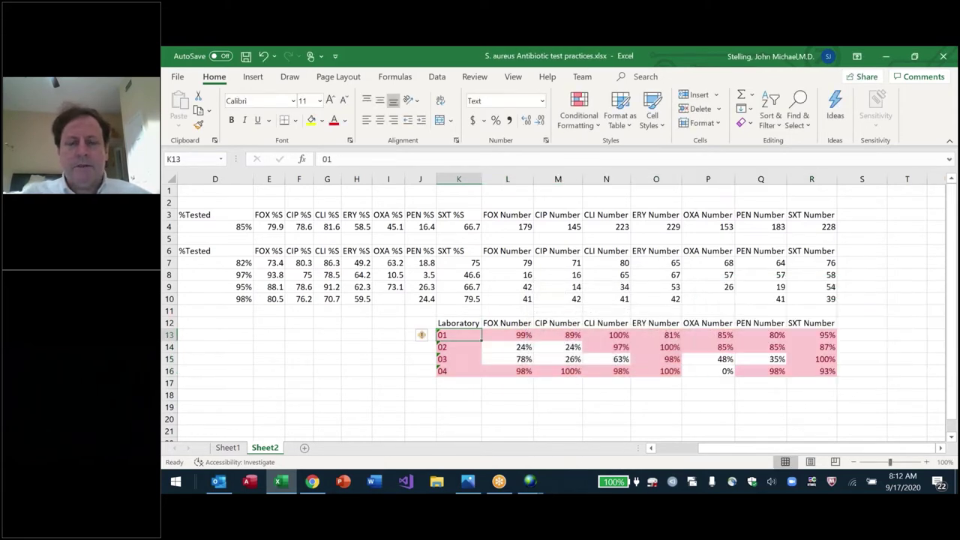
left_click_drag(458, 334, 812, 371)
left_click_drag(507, 335, 811, 370)
left_click(845, 385)
left_click(579, 113)
mouse_move(640, 158)
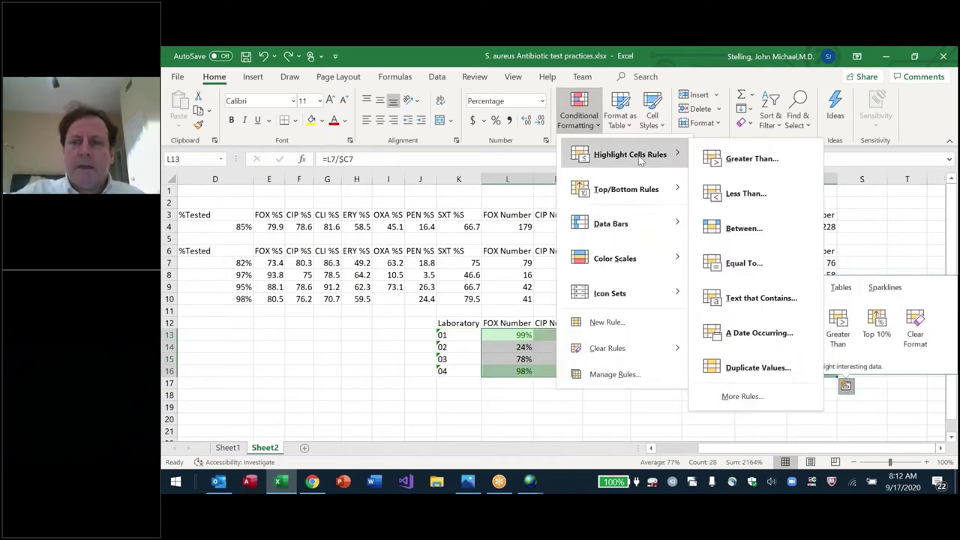
left_click(750, 164)
type("79")
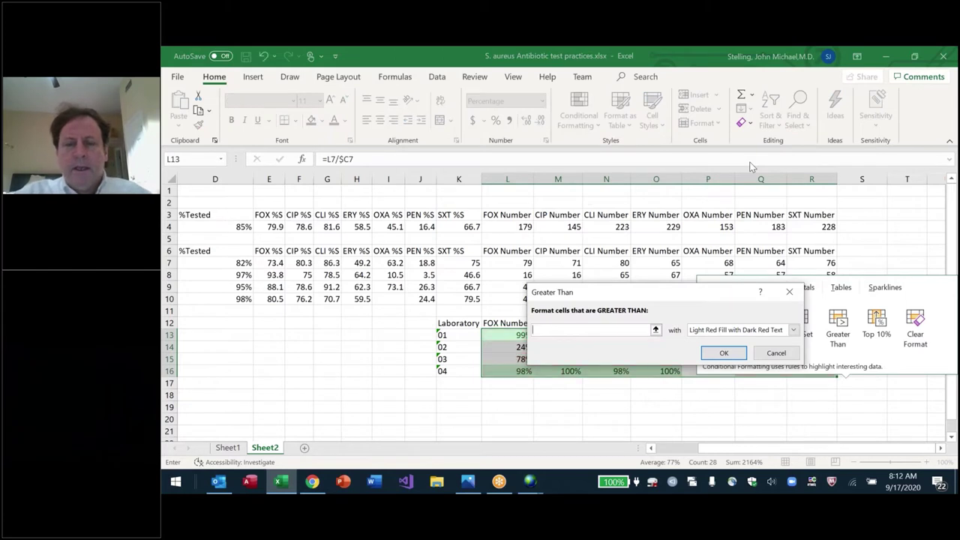
type(".5%")
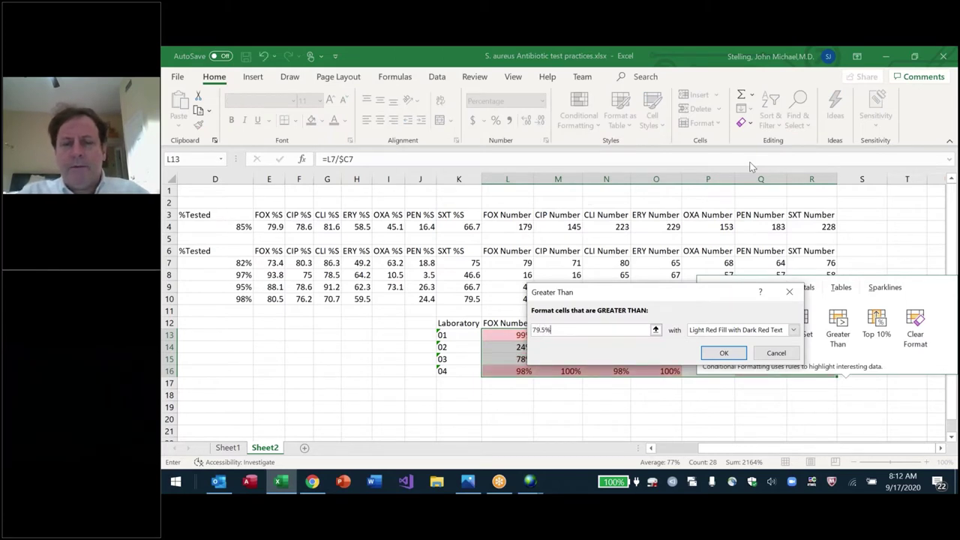
left_click(792, 329)
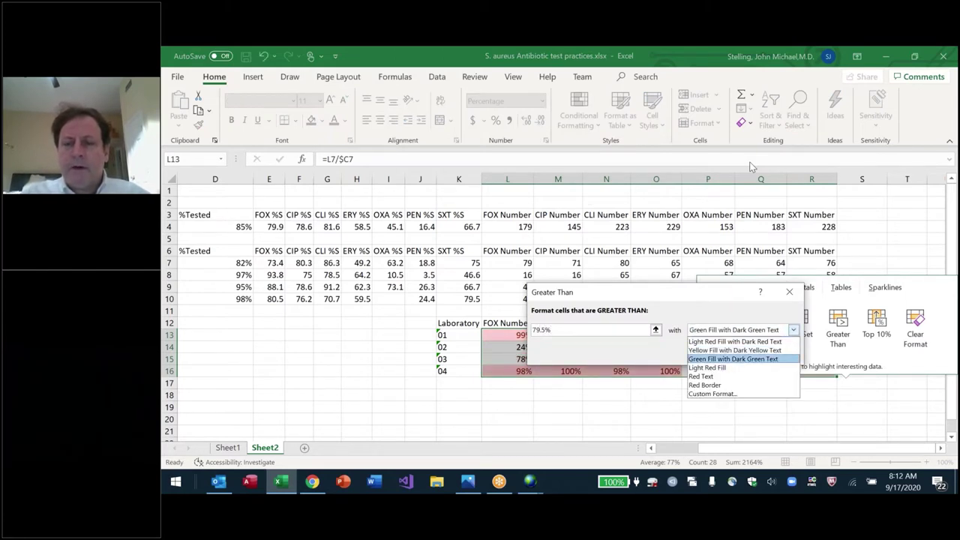
left_click(731, 360)
left_click(723, 352)
Step: Save the workbook and go to lab 01's FOX percentage
key("Escape")
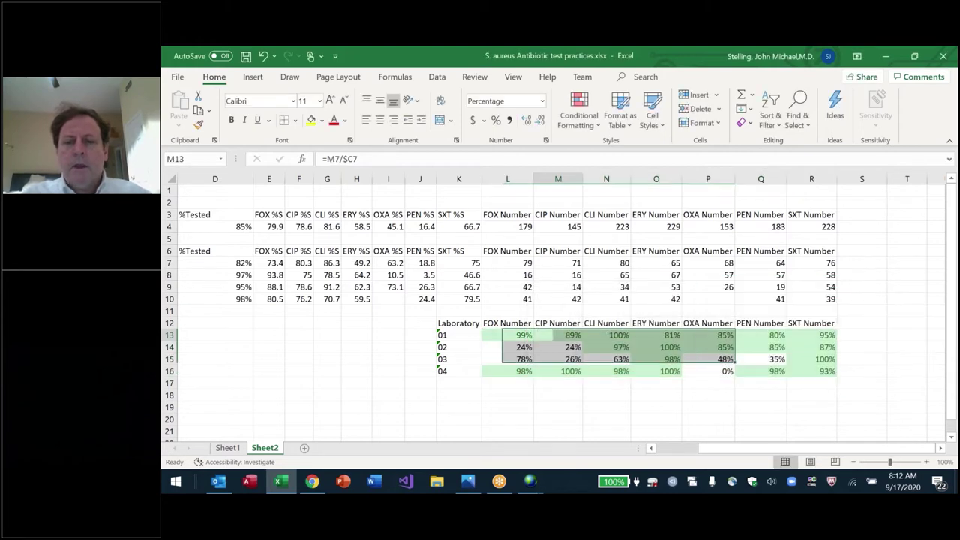
left_click(458, 334)
key("ctrl+s")
left_click(507, 334)
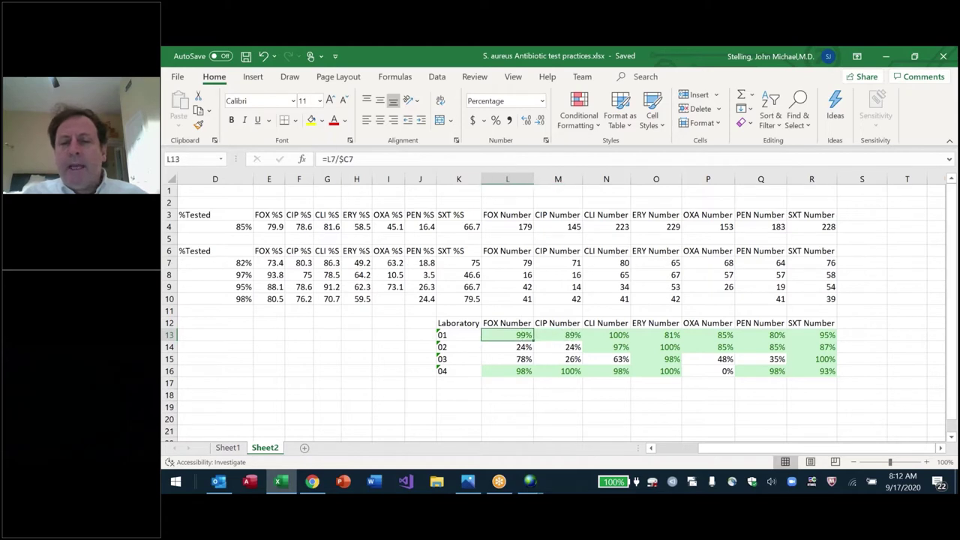
key("ctrl+shift+Right")
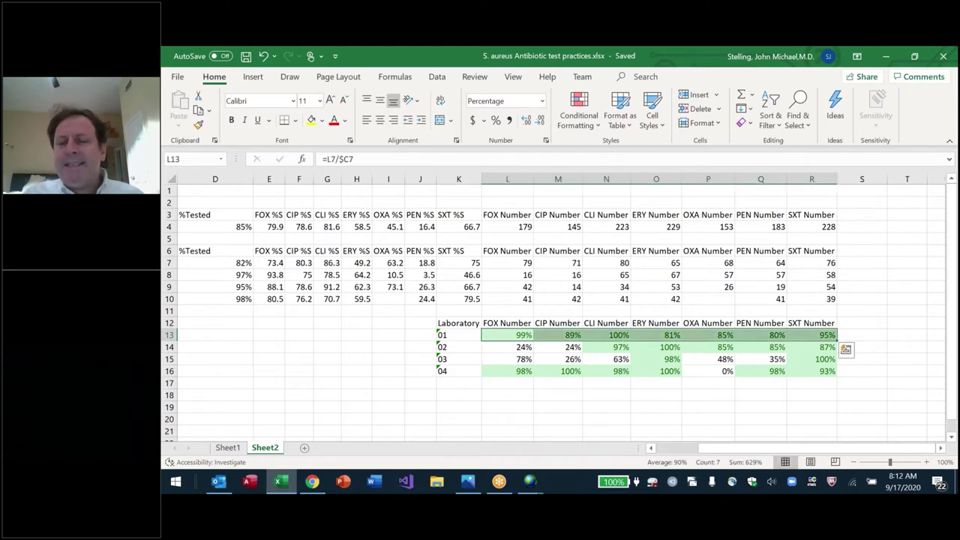
left_click(507, 335)
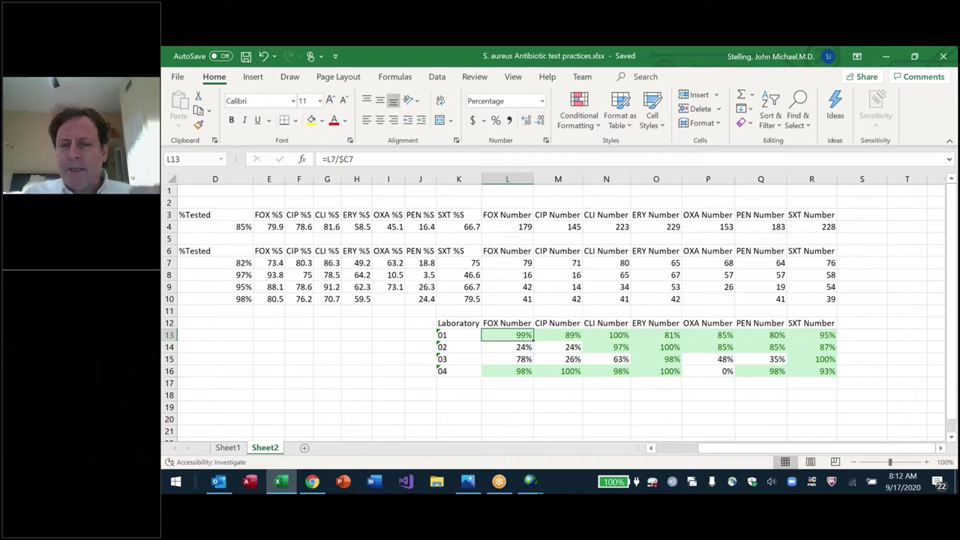
key("Right")
key("Right")
key("Right")
key("Right")
key("Right")
key("Right")
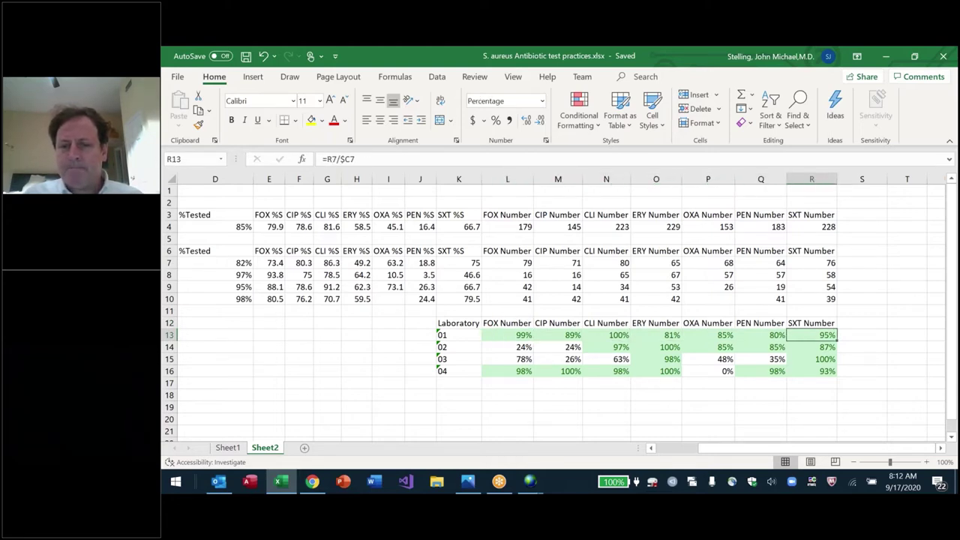
key("Left")
key("Left")
key("Left")
key("Left")
key("Left")
key("Left")
key("Left")
key("Down")
key("Right")
key("Right")
key("Right")
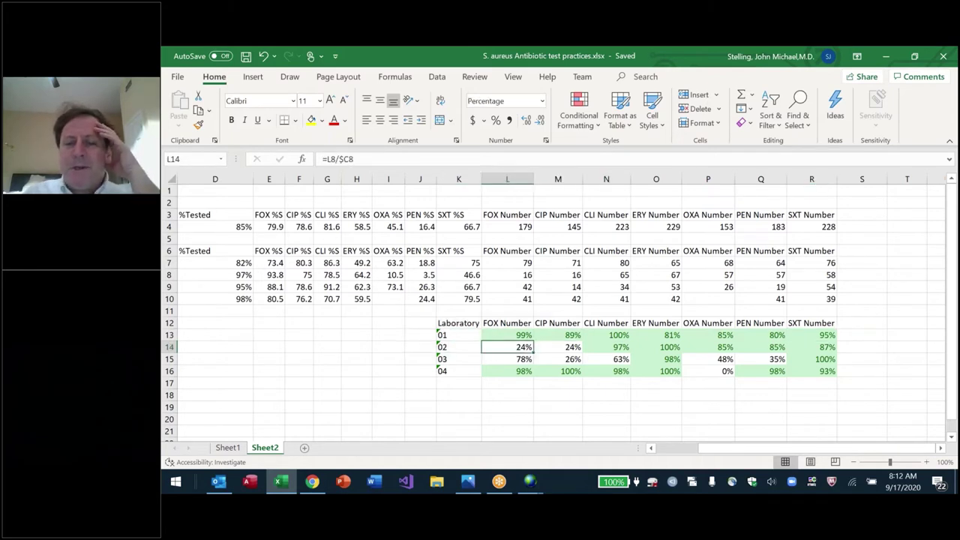
key("shift+Right")
key("shift+Right")
key("shift+Right")
key("shift+Right")
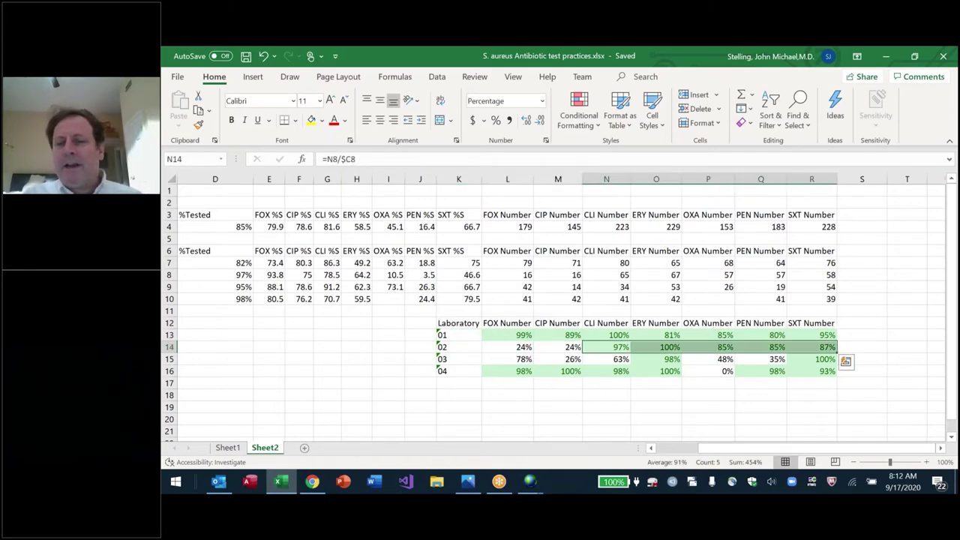
key("Left")
key("Left")
key("Right")
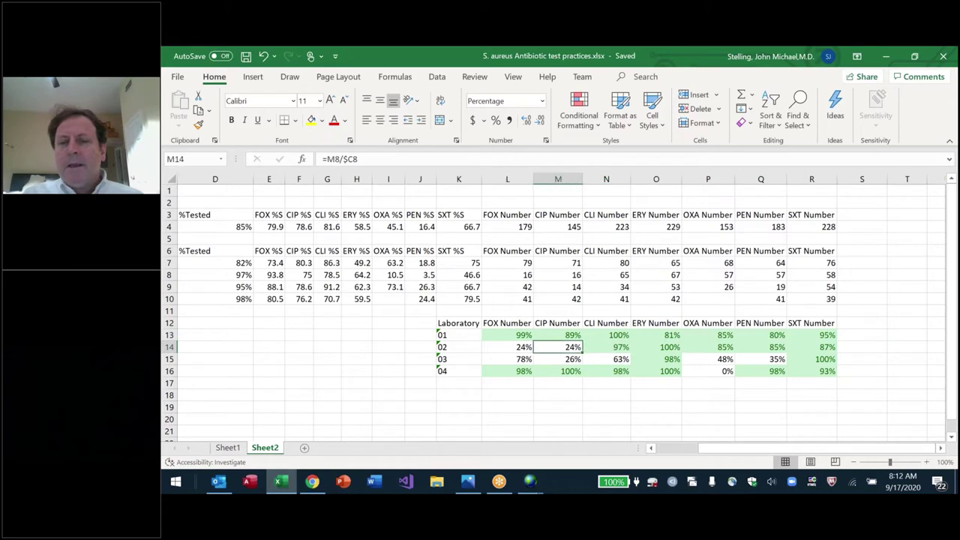
key("Right")
key("Right")
key("Right")
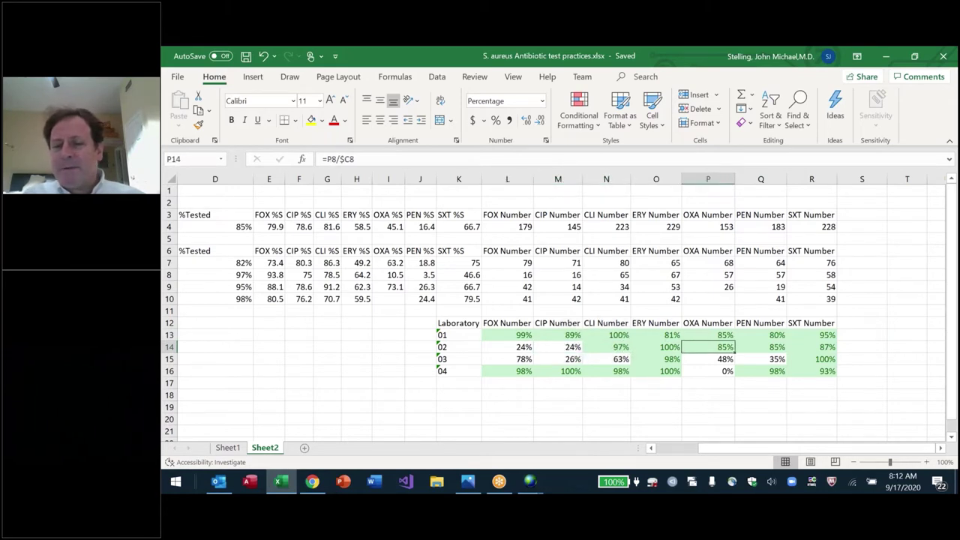
key("Left")
key("Left")
key("Left")
key("Left")
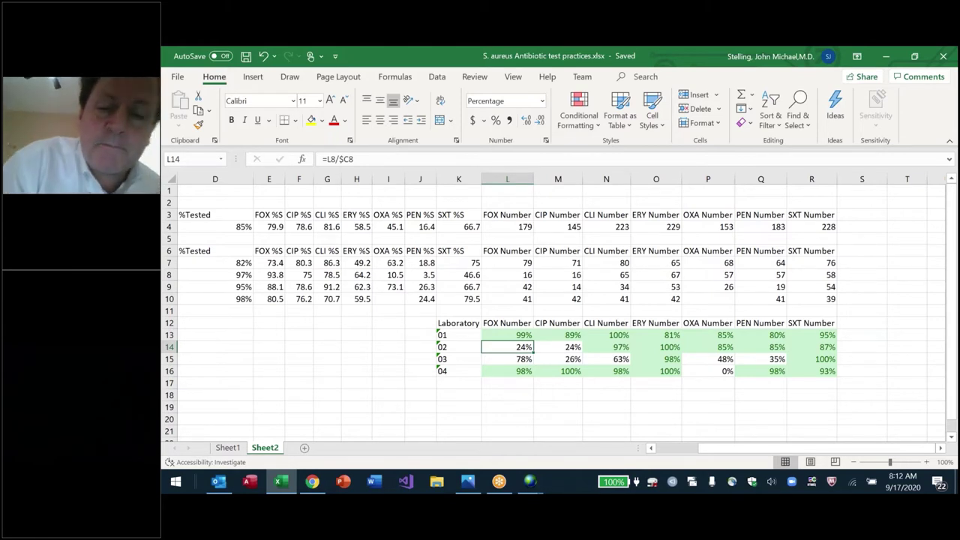
key("Down")
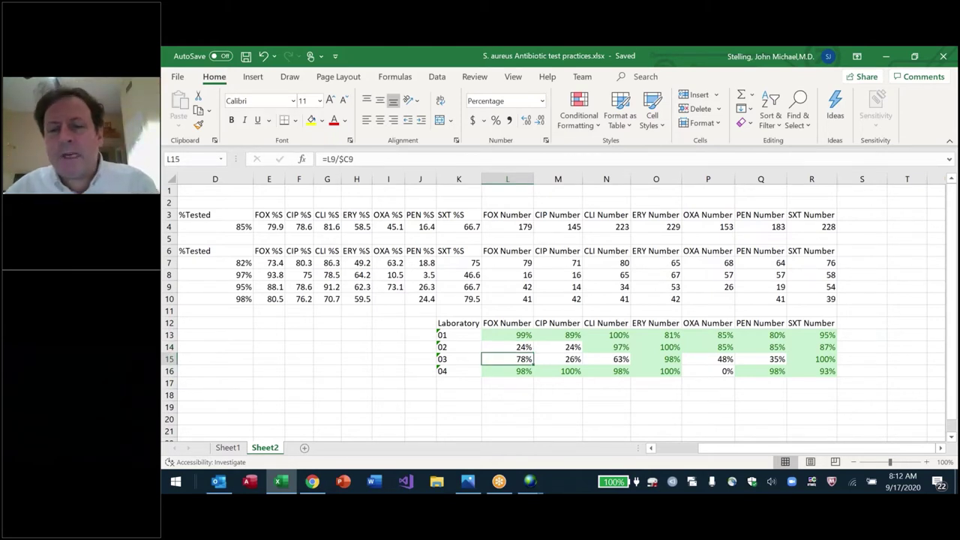
key("Right")
key("Right")
key("Right")
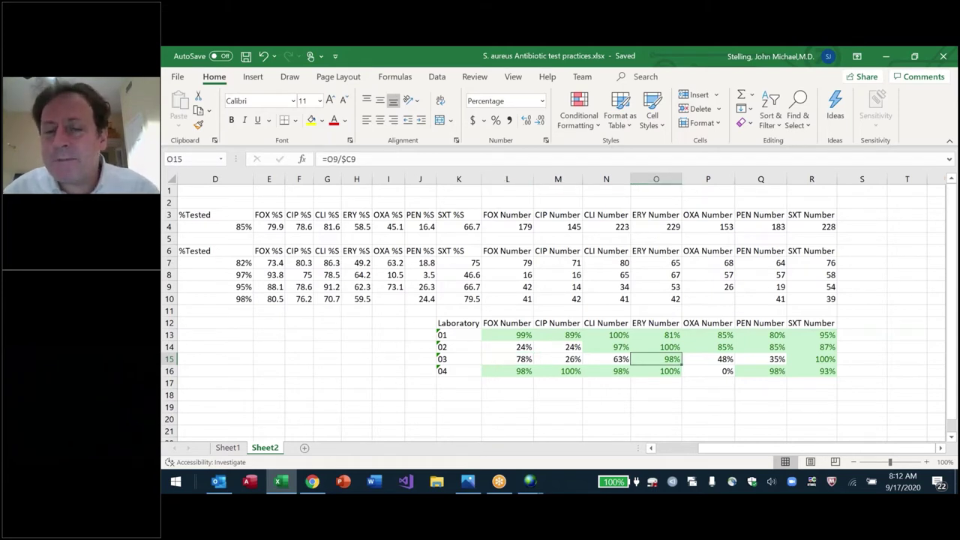
key("Right")
key("Right")
key("Right")
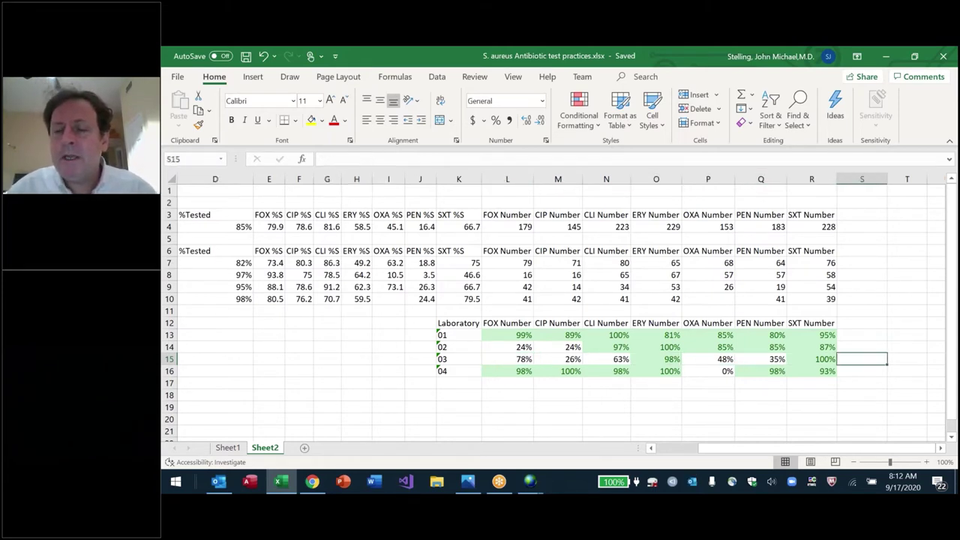
key("Left")
key("Left")
key("Left")
key("Left")
key("Left")
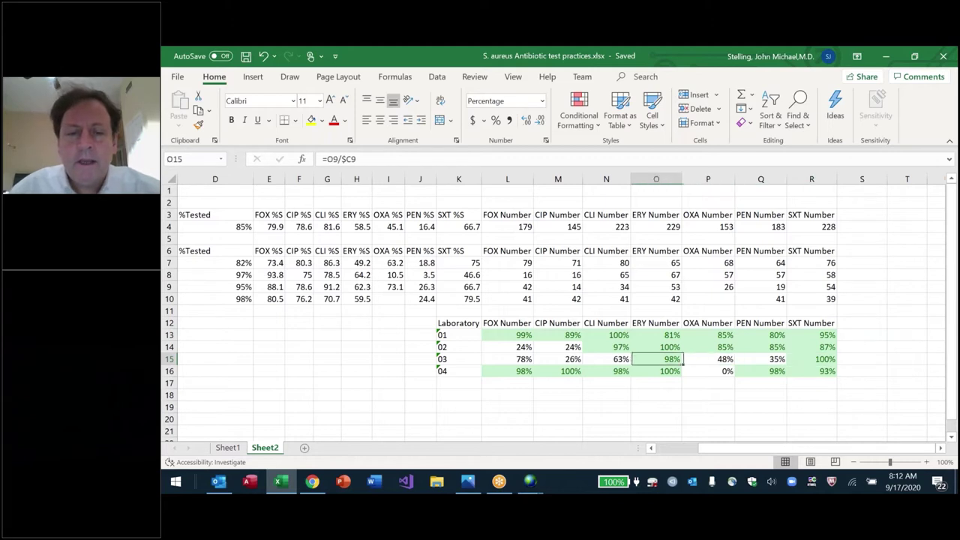
key("Down")
key("Down")
key("Up")
key("Left")
key("Right")
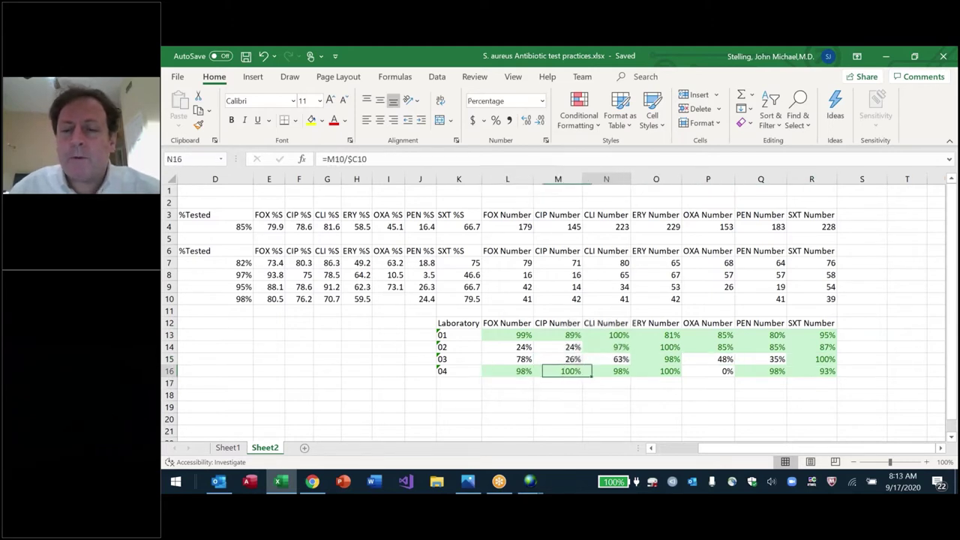
key("Right")
key("Right")
key("Right")
key("Right")
key("Left")
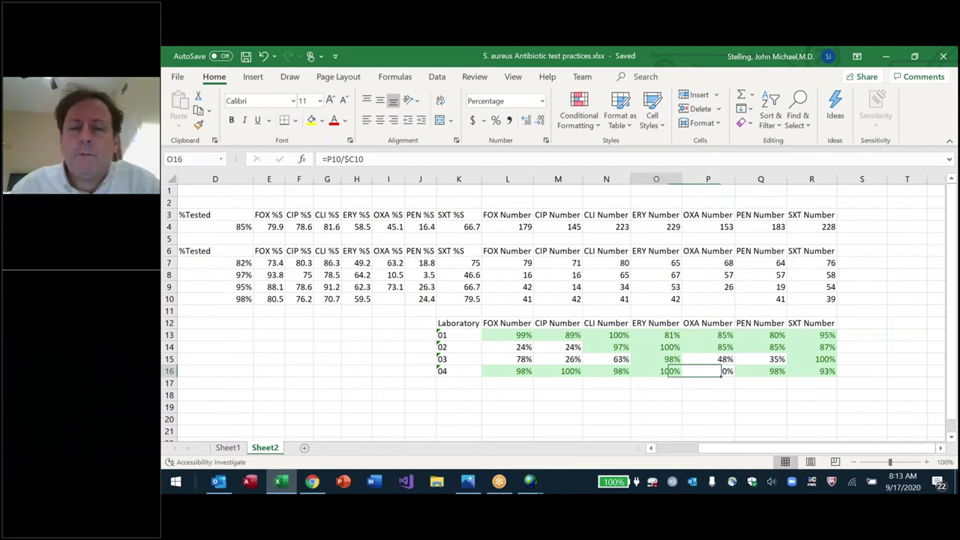
left_click(529, 371)
key("Right")
key("Right")
key("Right")
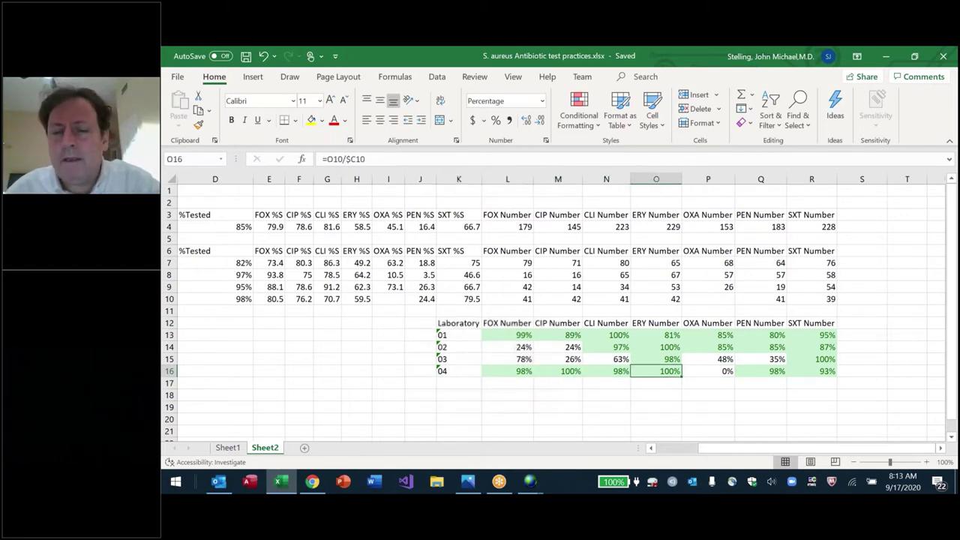
key("Left")
key("Left")
key("Left")
key("Left")
key("Right")
key("Right")
key("Right")
key("Right")
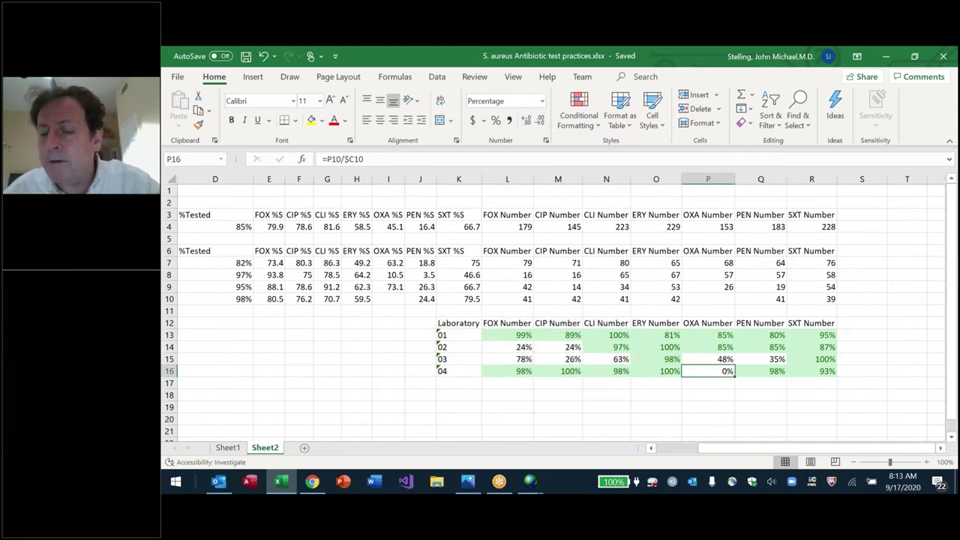
key("Up")
key("Up")
key("Up")
key("Up")
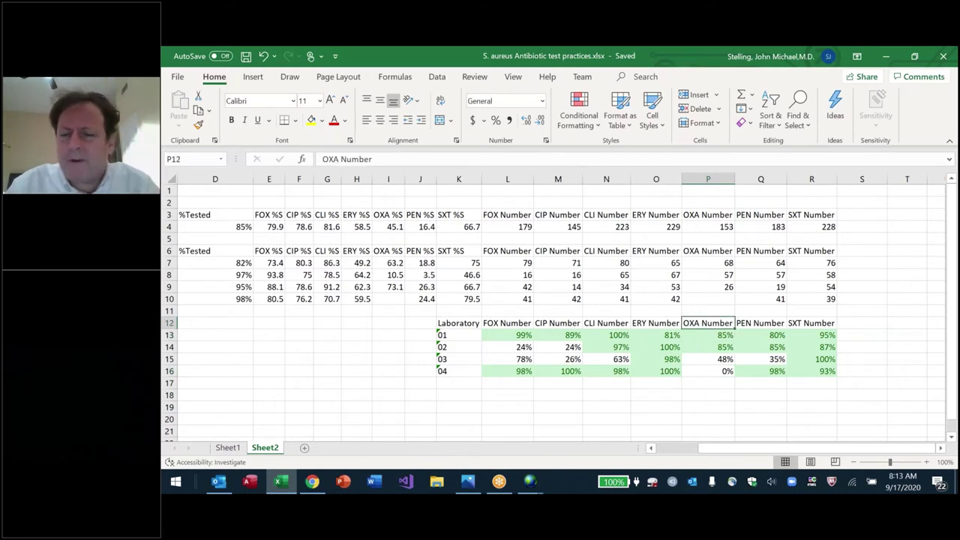
Step: Delete the OXA Number column from the lab table
key("alt+h")
key("d")
key("c")
key("Left")
key("Left")
key("Left")
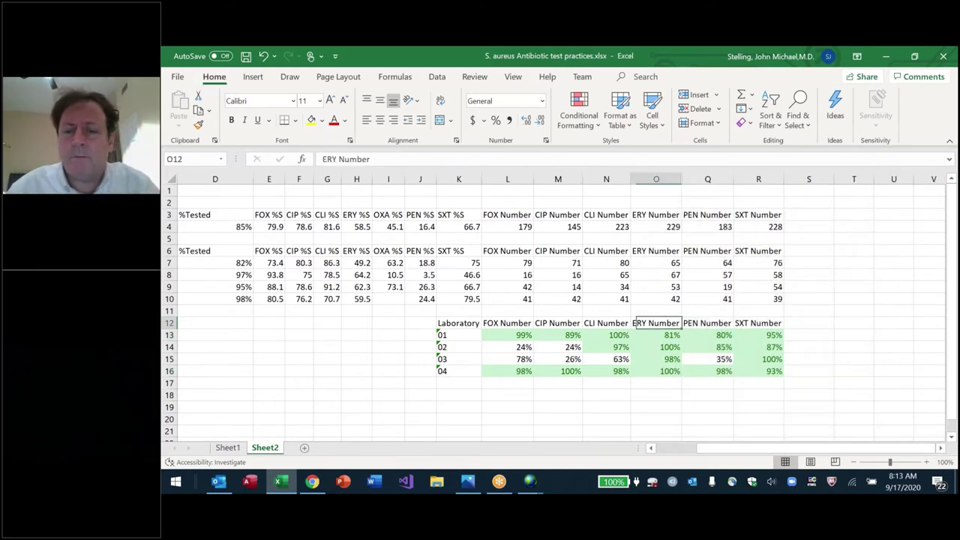
key("Left")
key("Down")
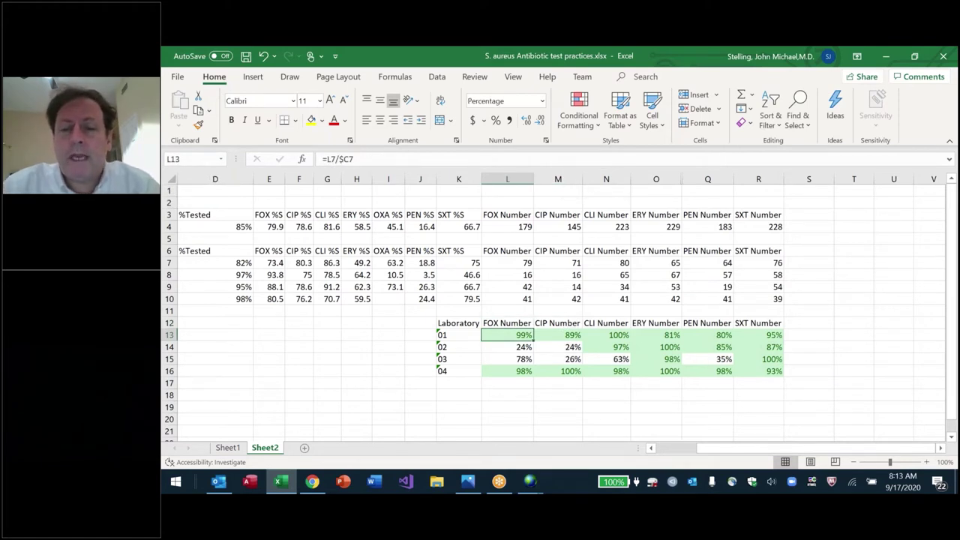
key("Right")
key("Right")
key("Right")
key("Right")
key("Right")
key("Right")
key("Up")
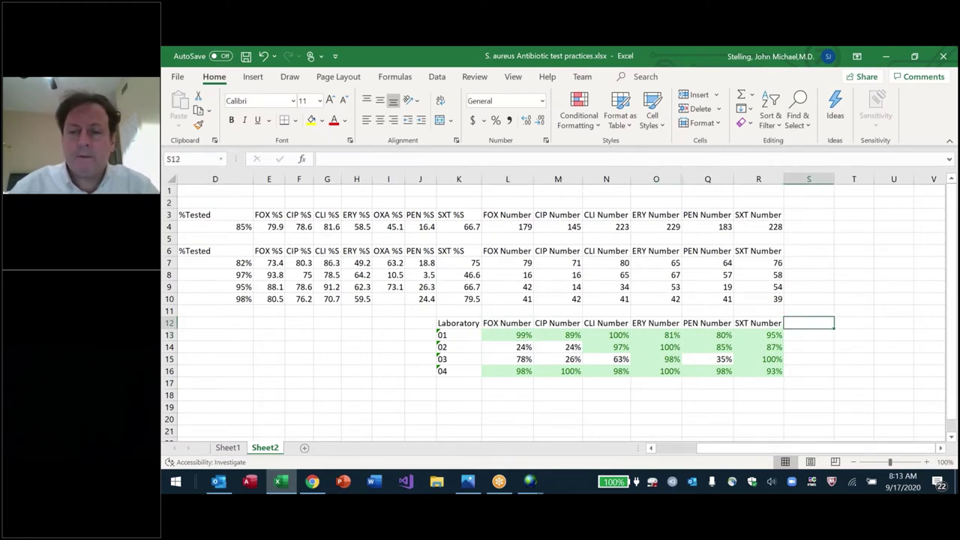
Step: Add the heading 'Assessment' beside SXT Number and give lab 01 the comment 'Very good'
key("F2")
type("Assessment")
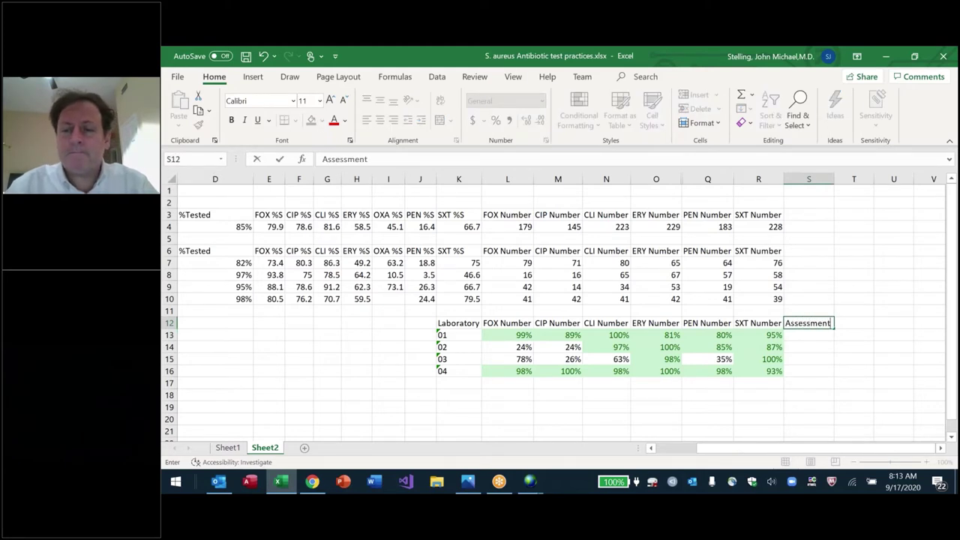
key("Return")
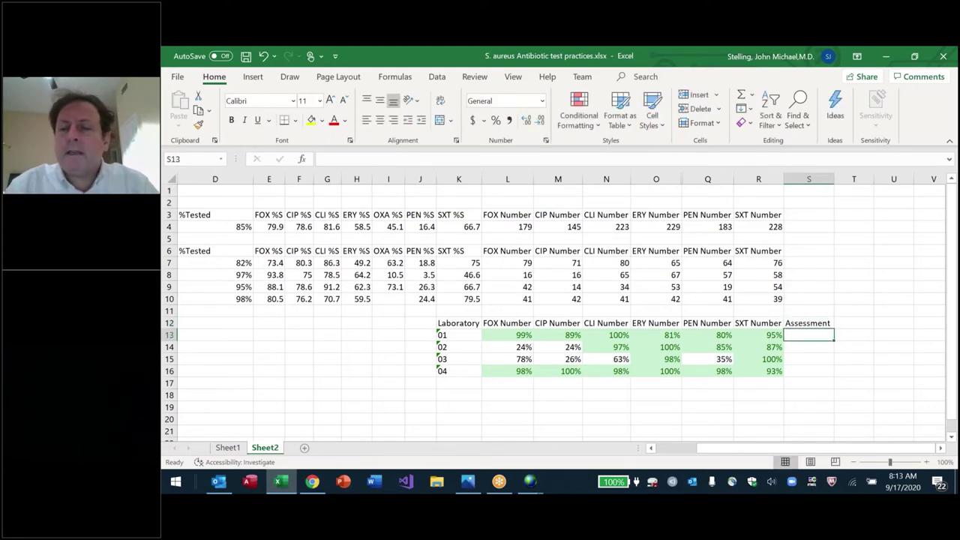
type("Great")
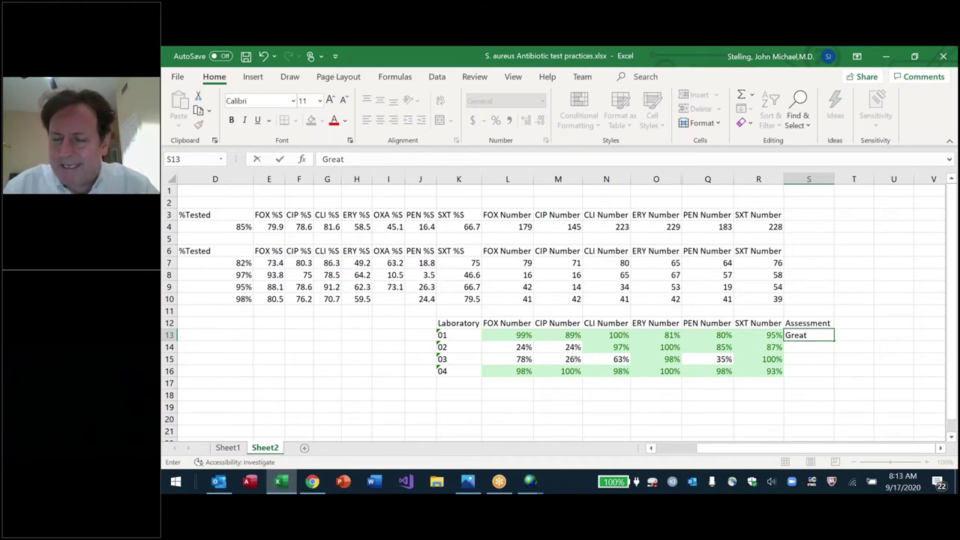
left_click(707, 335)
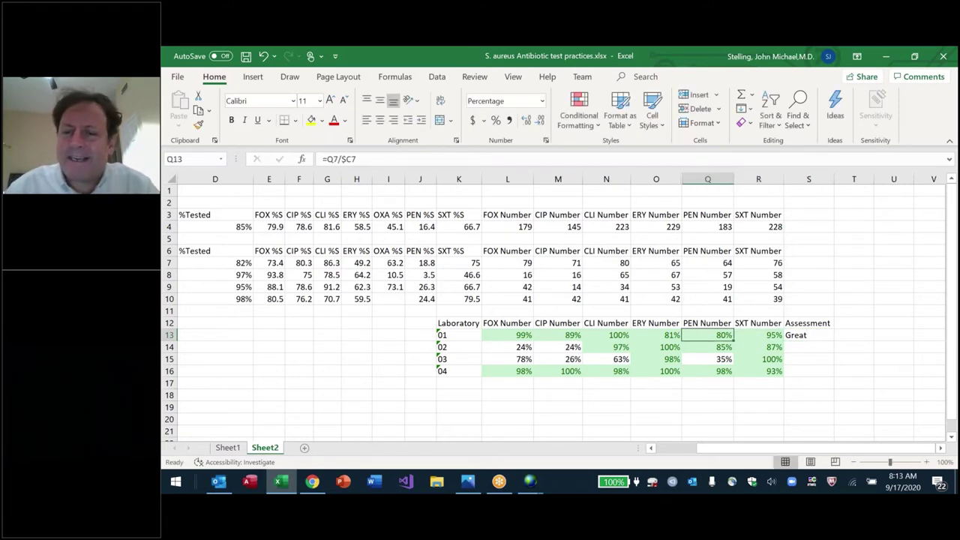
left_click(655, 335)
left_click(707, 335)
key("Right")
key("Right")
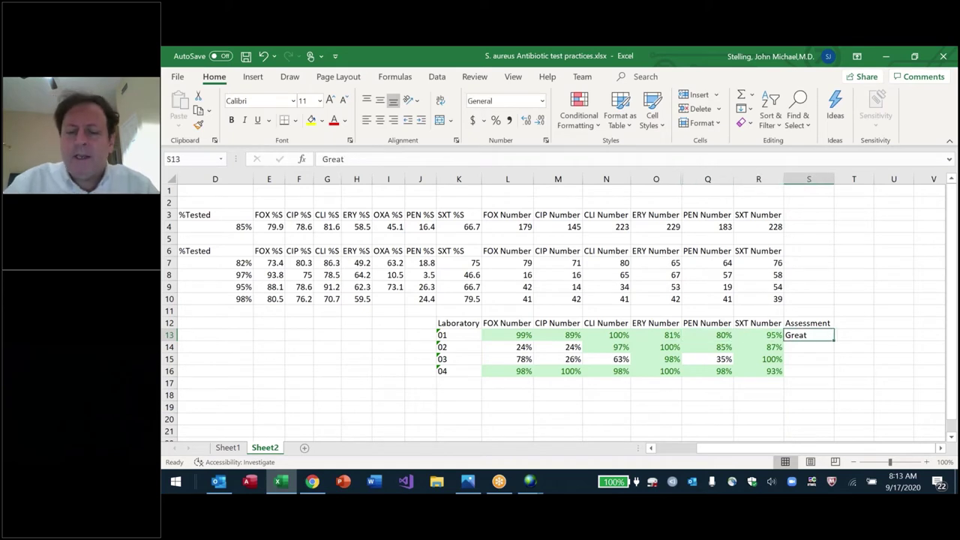
key("F2")
key("BackSpace")
key("BackSpace")
key("BackSpace")
key("BackSpace")
key("BackSpace")
type("Very good")
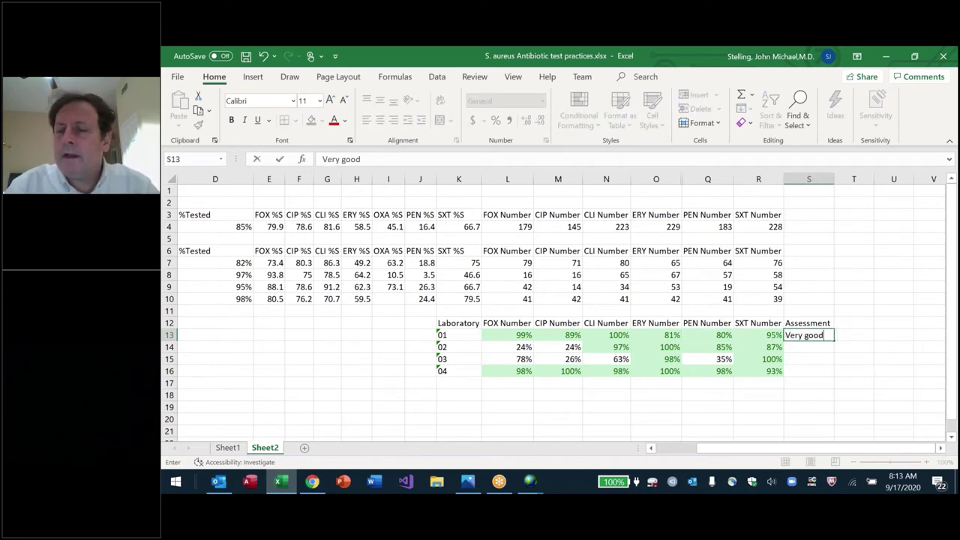
key("Return")
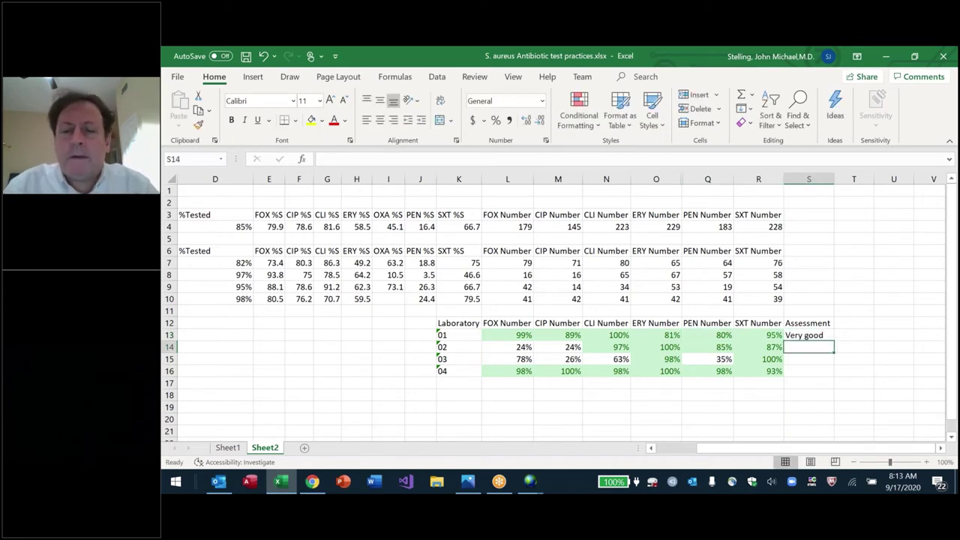
Step: Enter lab 02's advice to stop OXA but test FOX, CLI, and lab 03's 'Should start testing FOX, CIP, CLI, PEN'
type("Should ")
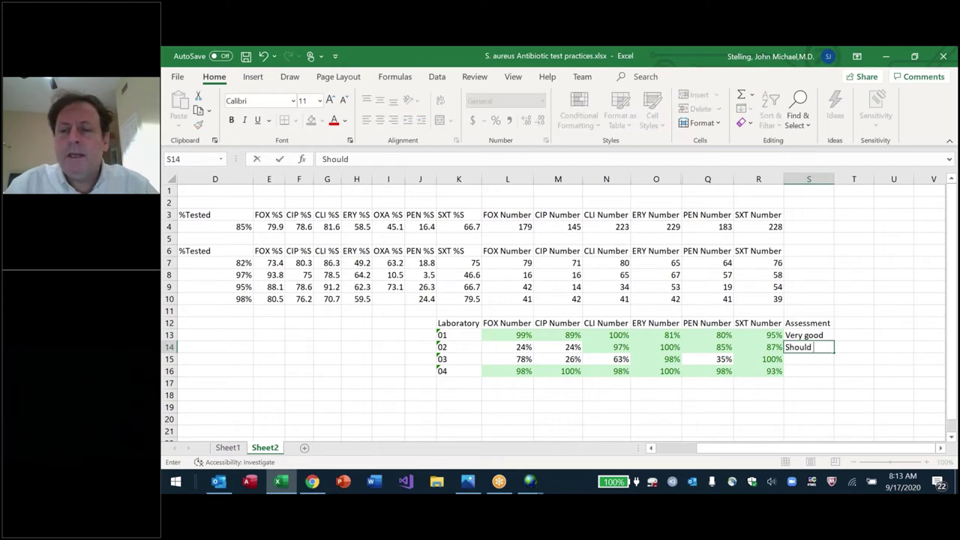
type("stop testing")
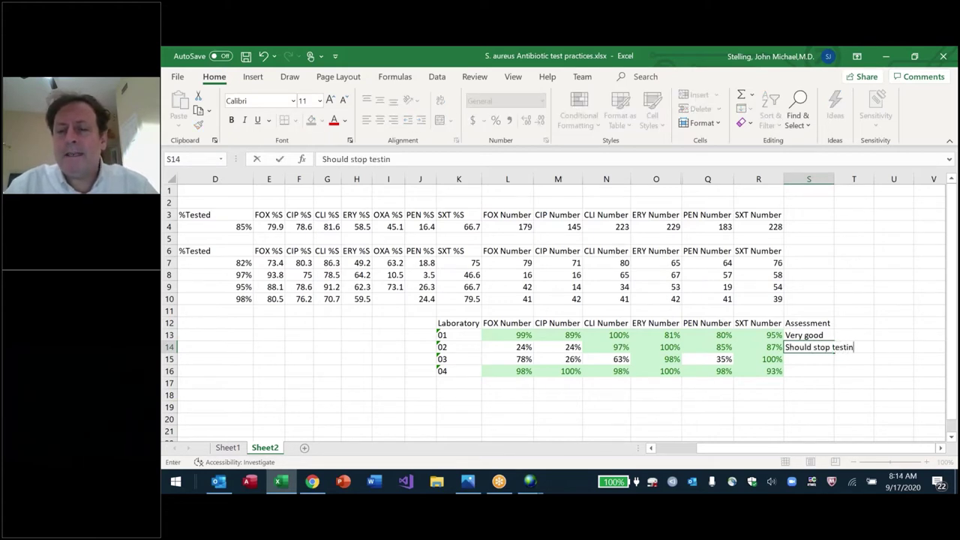
type("A")
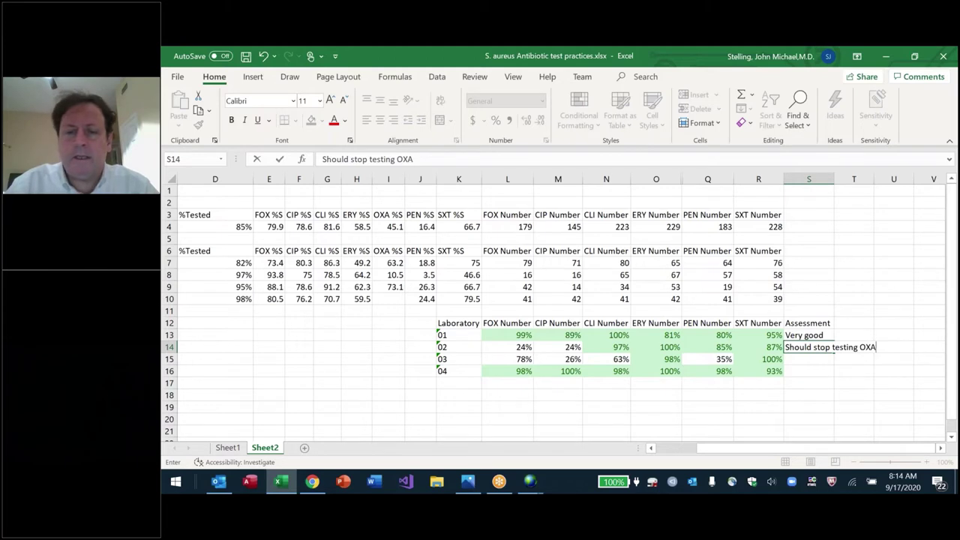
type(", but should")
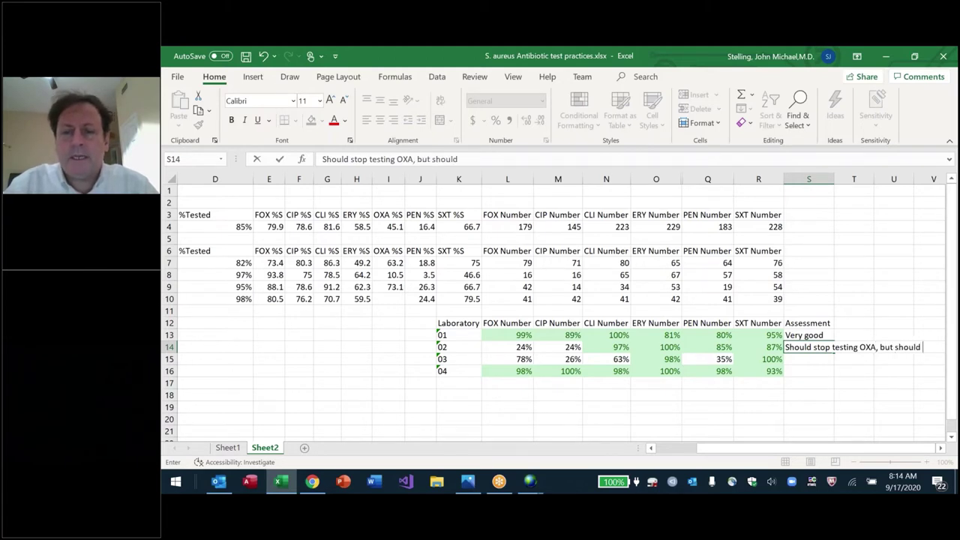
type(" test FOX, CLI")
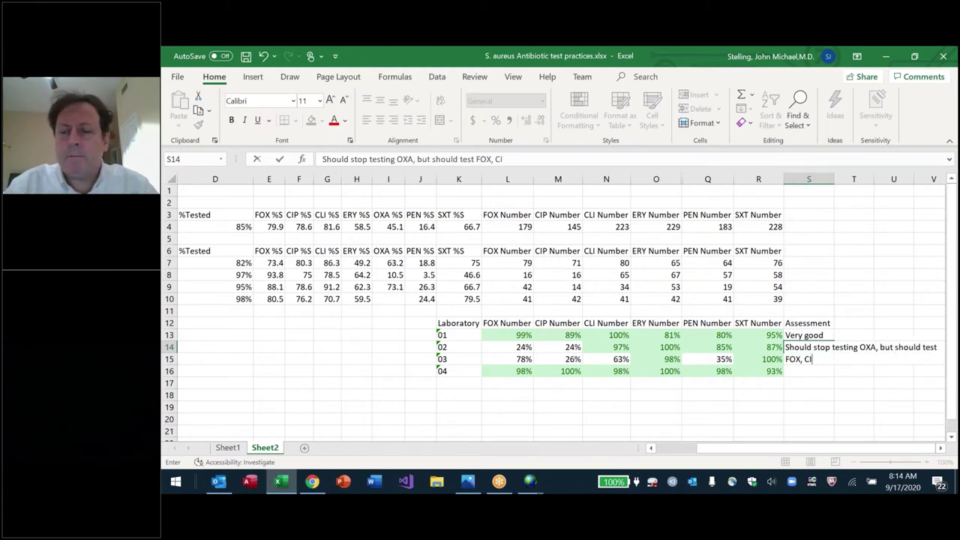
key("Return")
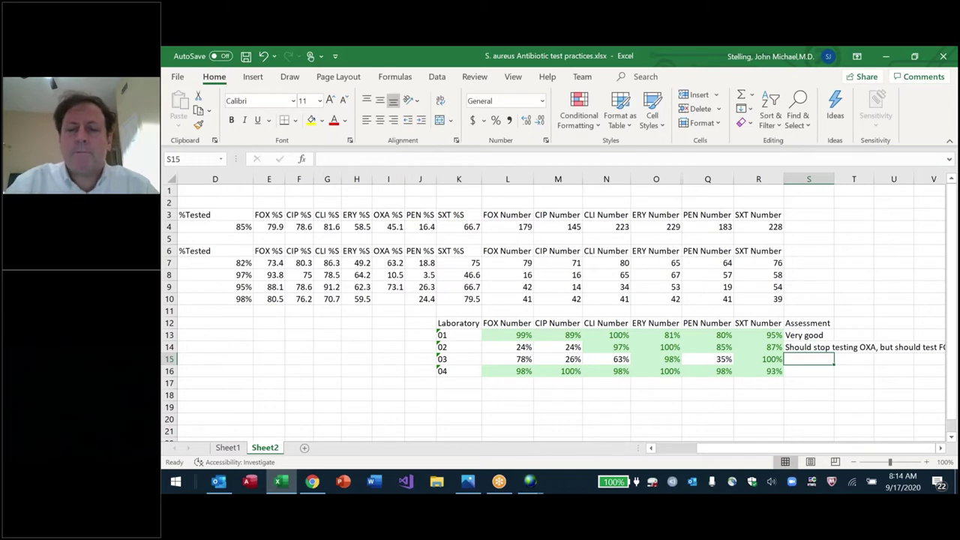
type("Should star")
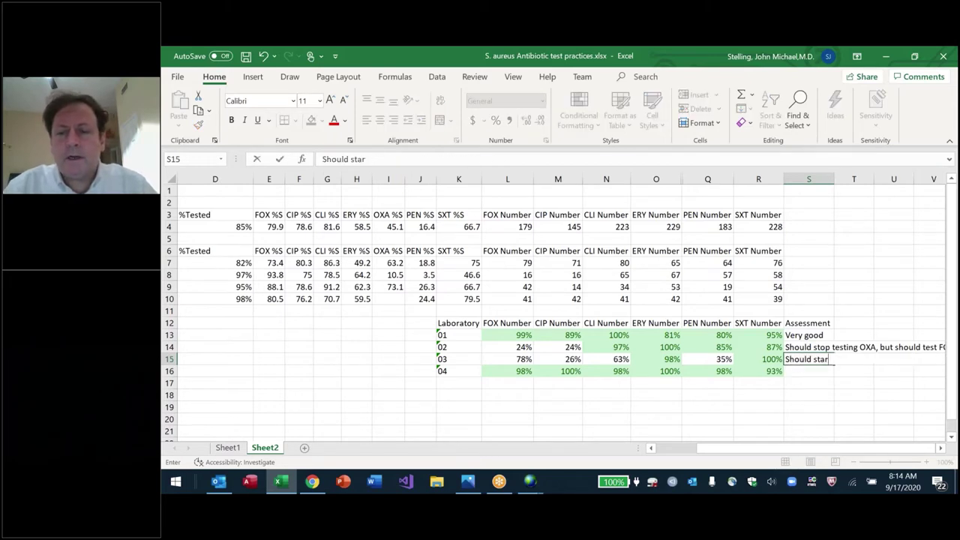
type("t testing FOX")
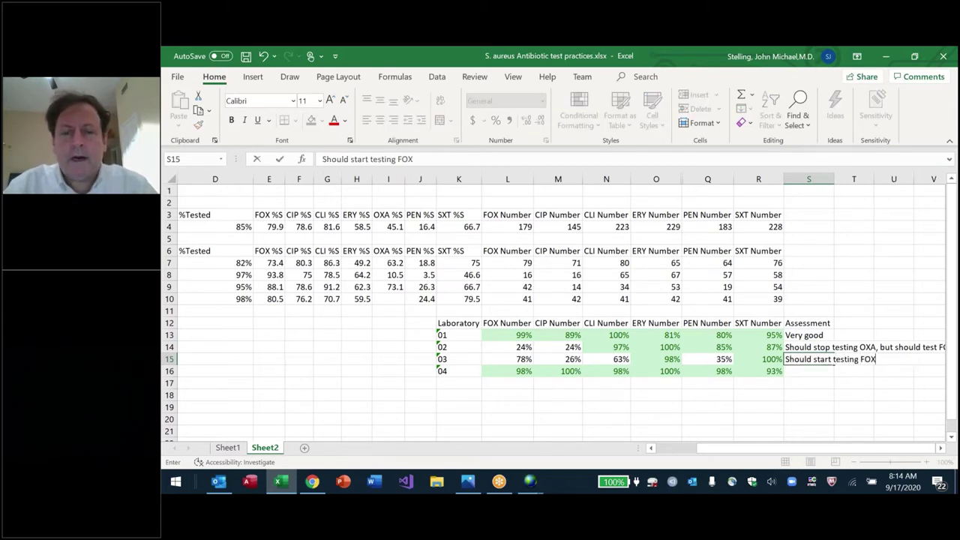
type(", CIP, CLI, PEN")
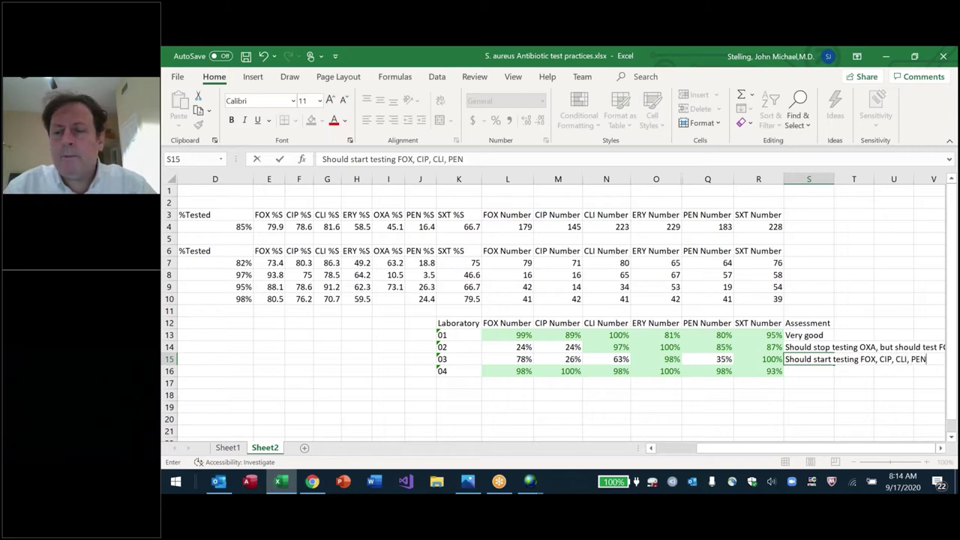
key("Return")
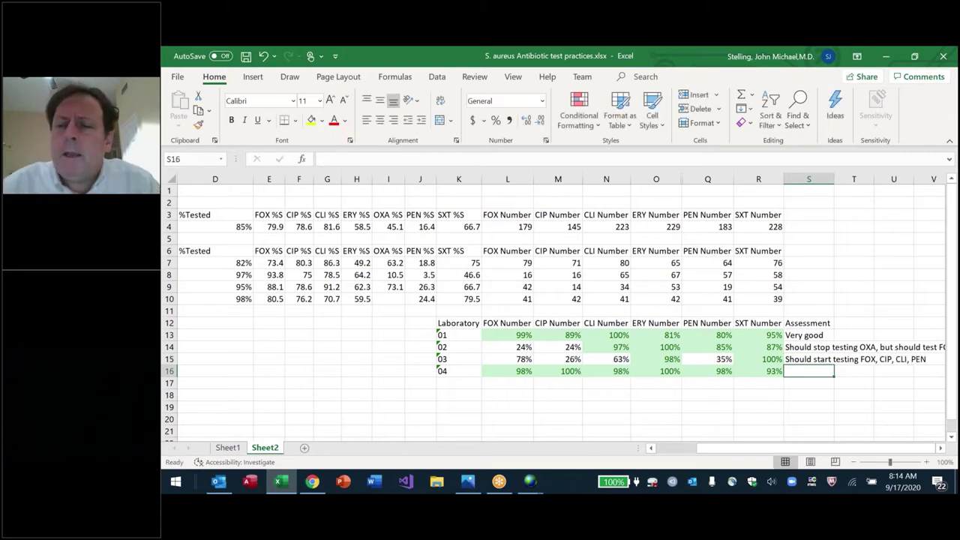
left_click(808, 359)
key("Left")
key("Left")
key("Left")
key("Left")
key("Left")
key("Left")
key("Left")
key("Left")
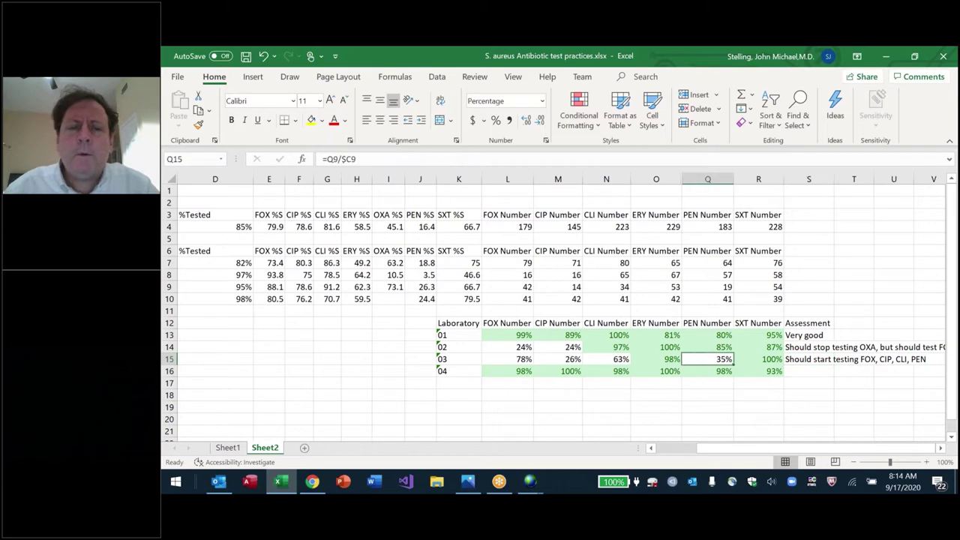
key("Up")
key("Up")
key("Up")
key("Up")
key("Up")
key("Up")
key("Up")
key("Up")
key("Up")
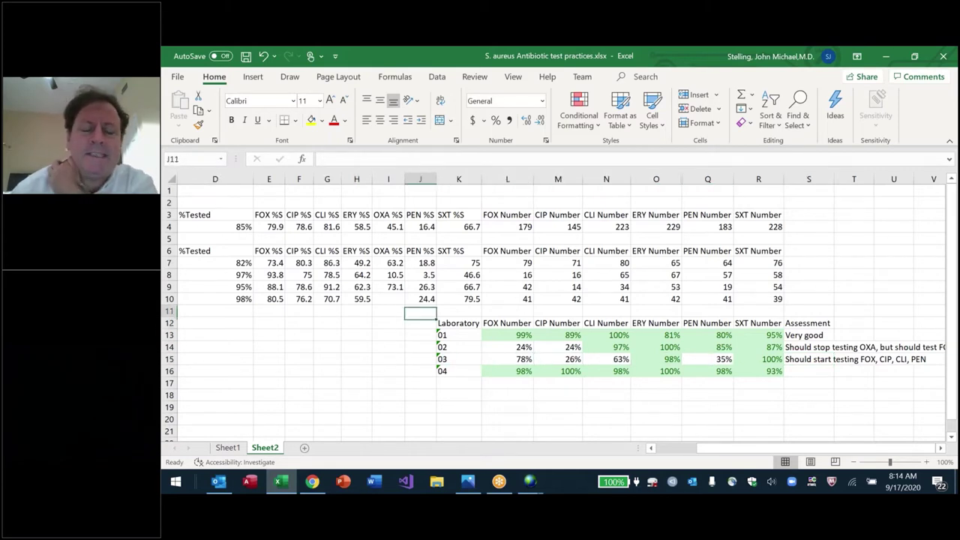
key("shift+Down")
key("shift+Down")
key("shift+Down")
key("shift+Down")
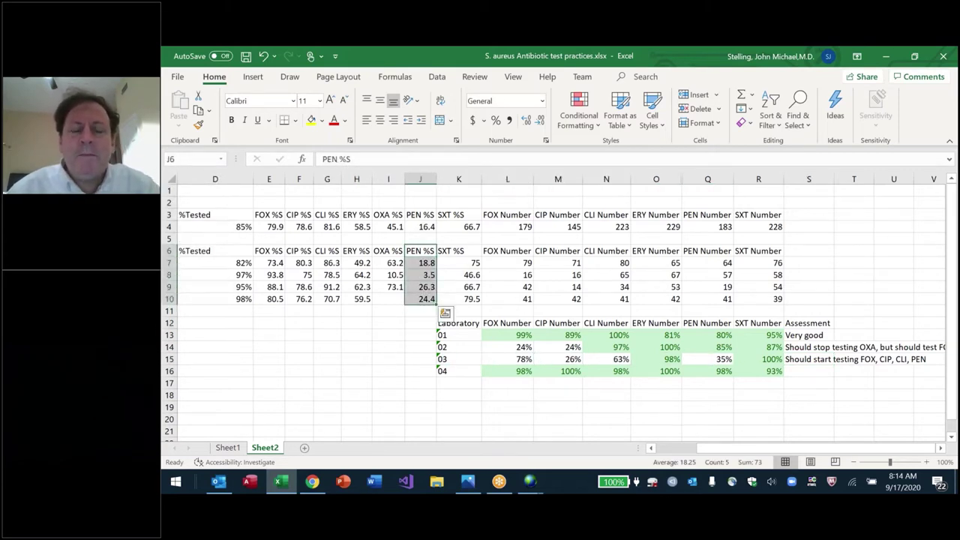
key("Down")
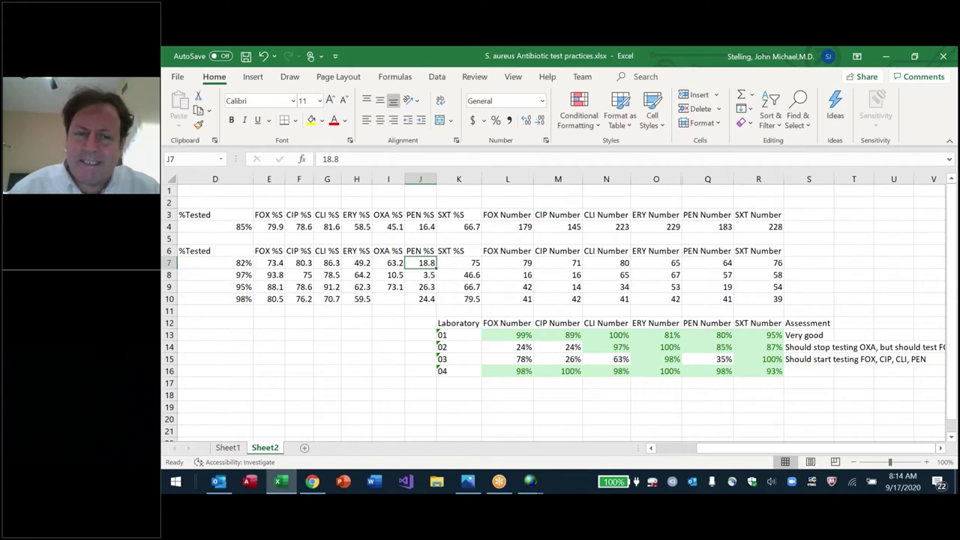
left_click(419, 274)
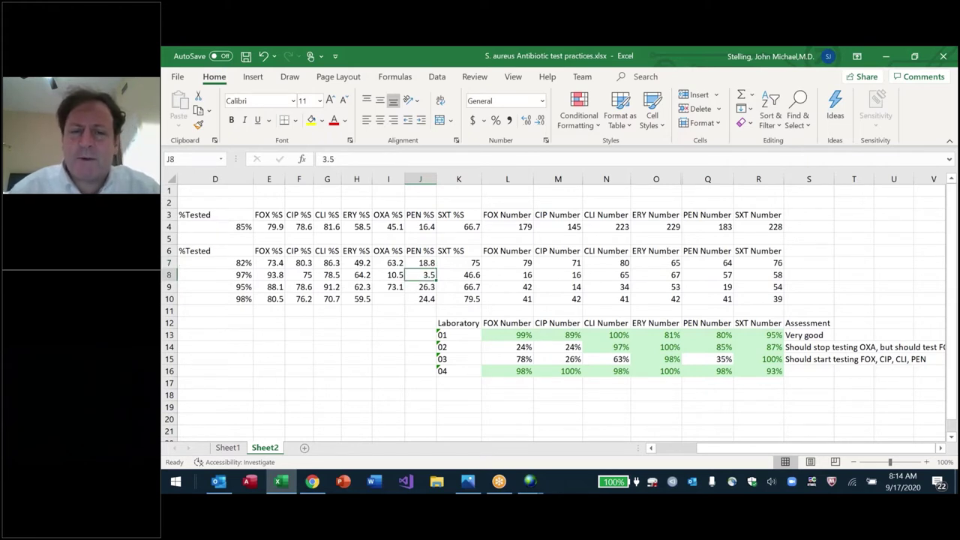
left_click(420, 287)
left_click(419, 299)
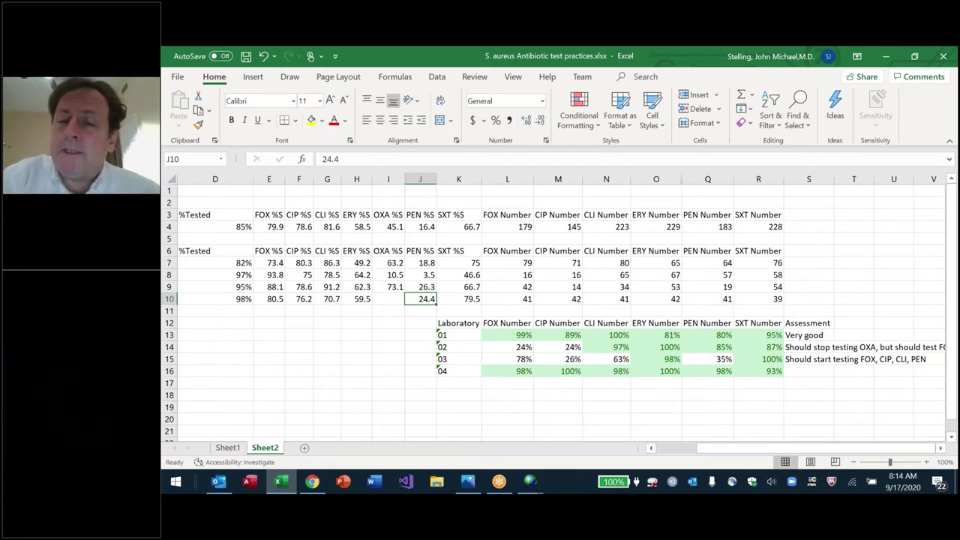
key("Right")
key("Right")
key("Right")
key("Right")
key("Right")
key("Right")
key("Right")
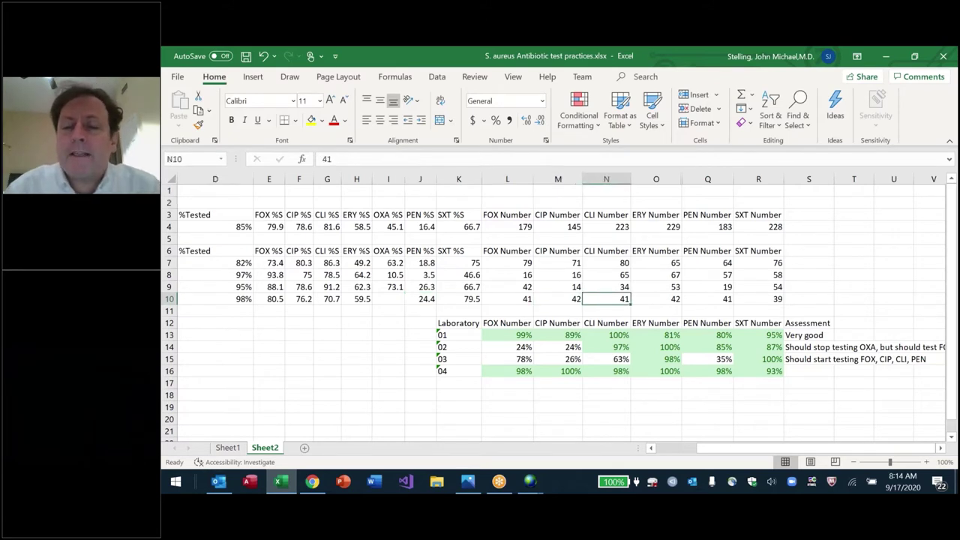
key("Down")
key("Down")
key("Down")
key("Down")
key("Down")
key("Down")
key("Up")
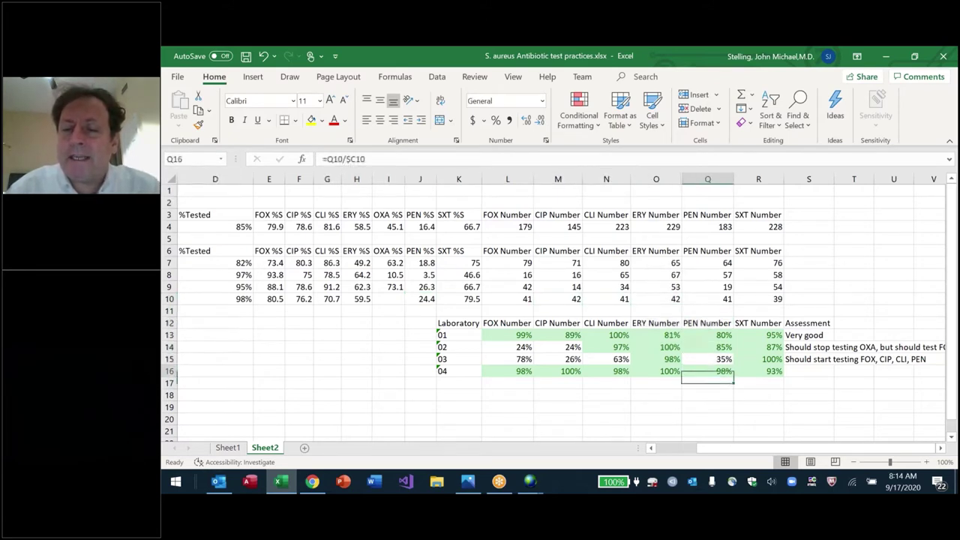
key("Right")
key("Right")
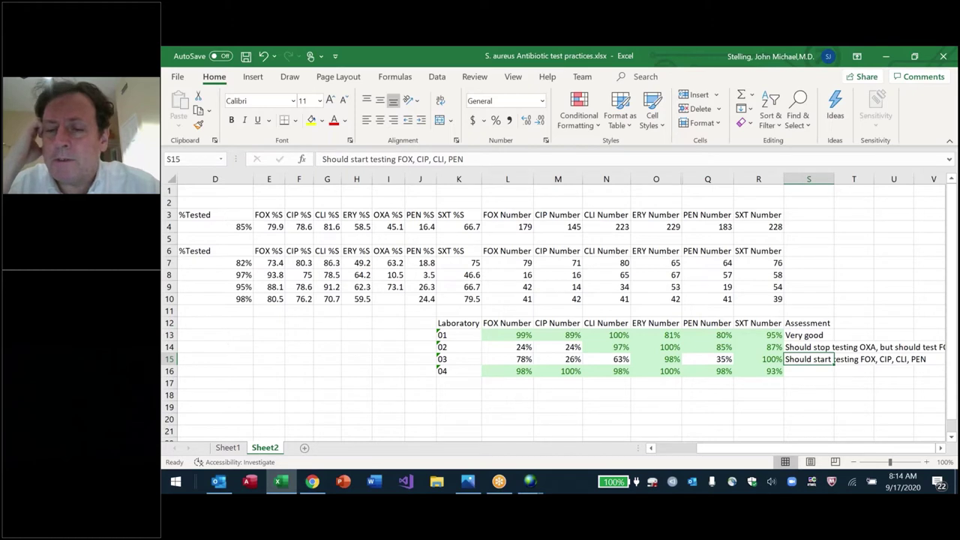
key("Down")
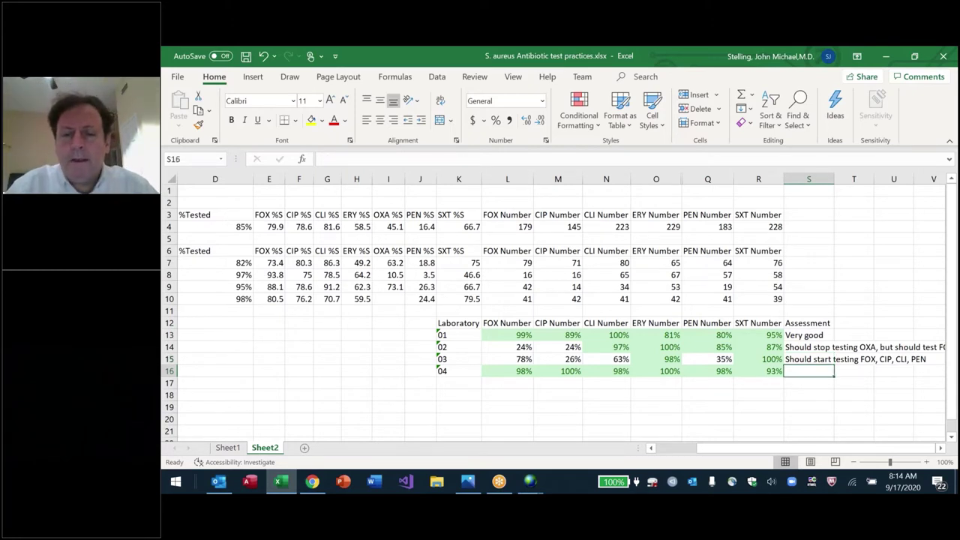
Step: Enter 'Wonderful' in S16, save, and review lab 04's percentages
type("Wonderful")
key("Return")
key("ctrl+s")
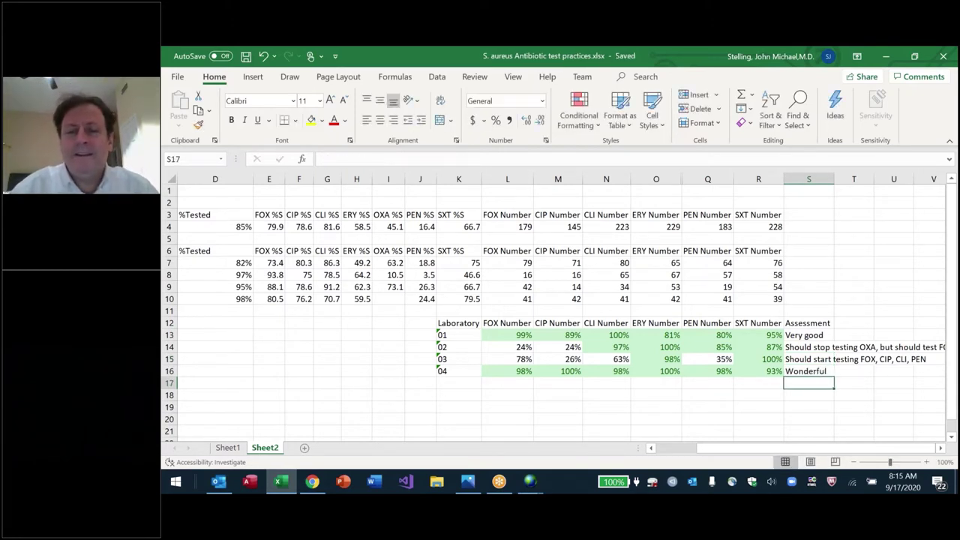
key("Up")
key("Left")
key("Left")
key("Left")
key("Left")
key("Left")
key("Left")
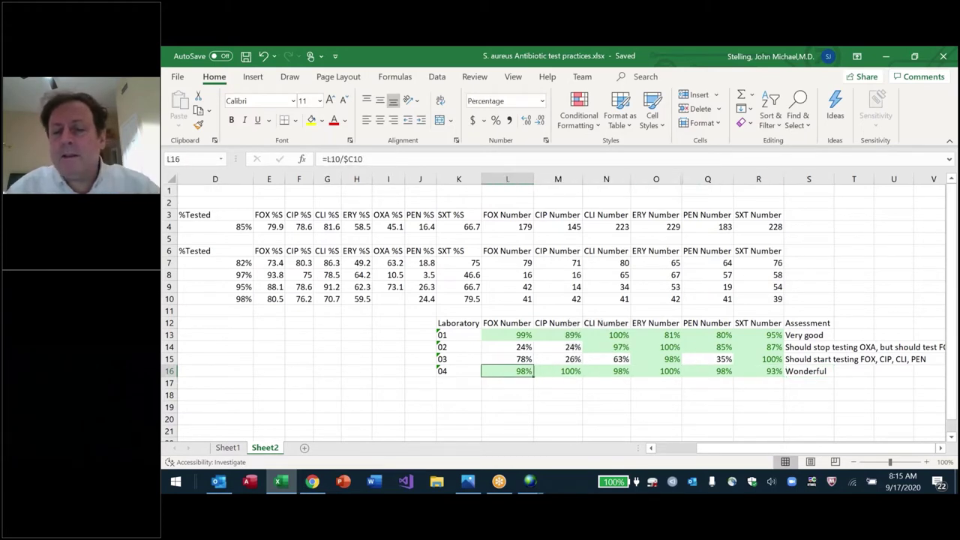
key("Right")
key("Right")
key("Right")
key("Right")
key("Right")
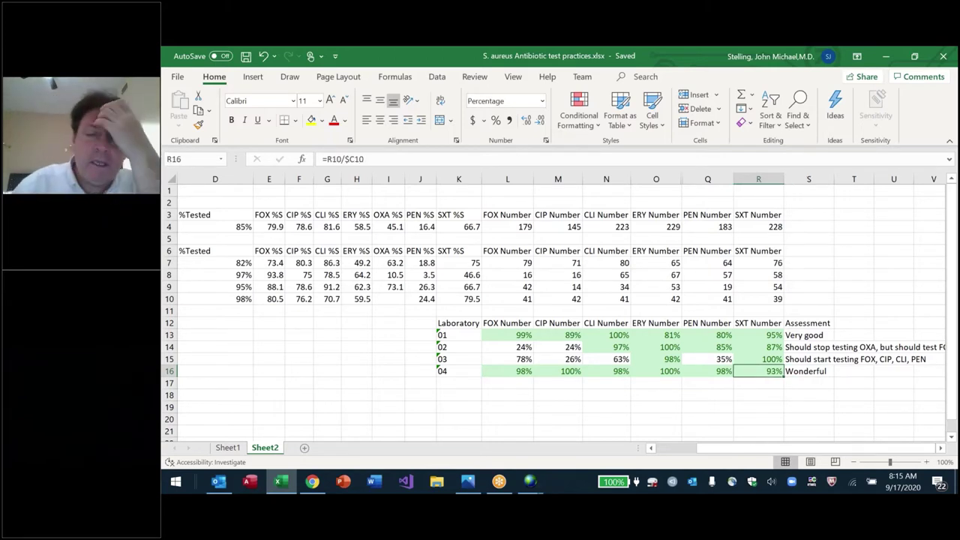
key("Right")
key("Right")
key("Right")
key("Right")
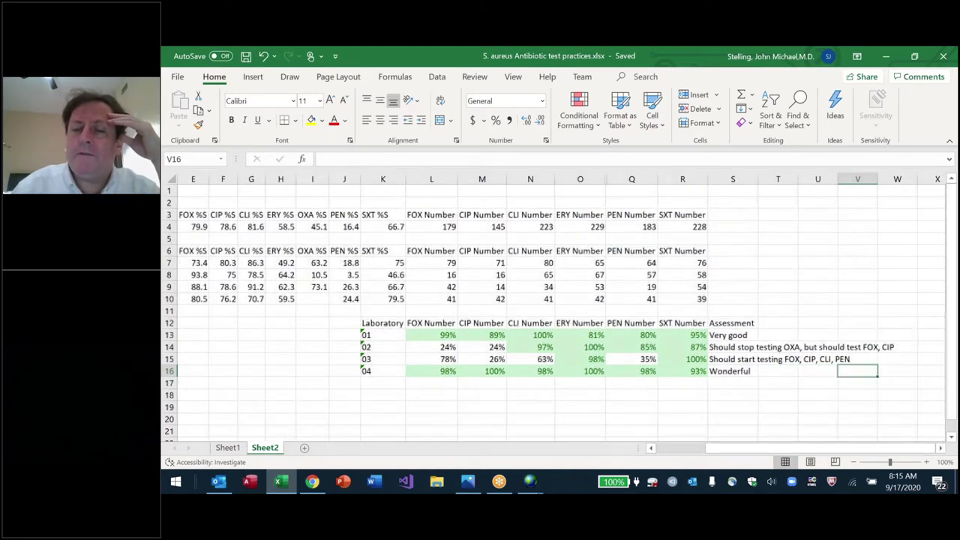
key("Left")
key("Left")
key("Left")
key("Up")
key("Up")
key("Up")
key("Up")
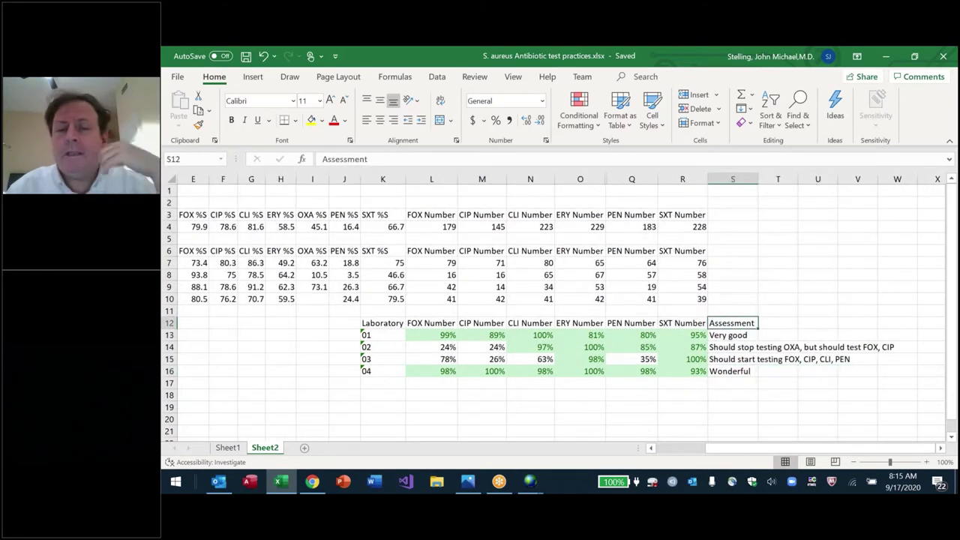
key("Left")
key("Left")
key("Left")
key("Left")
key("Left")
key("Left")
key("Left")
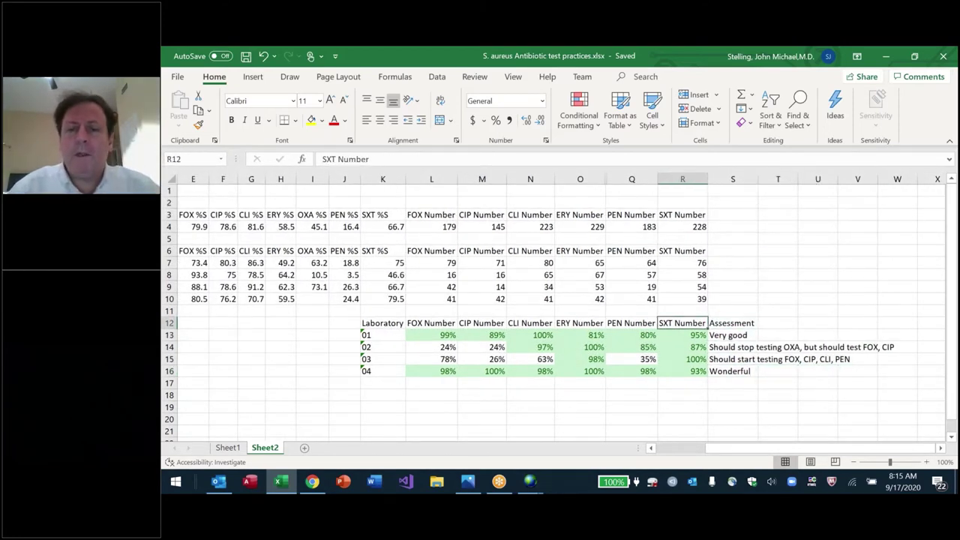
key("ctrl+shift+Right")
key("shift+Left")
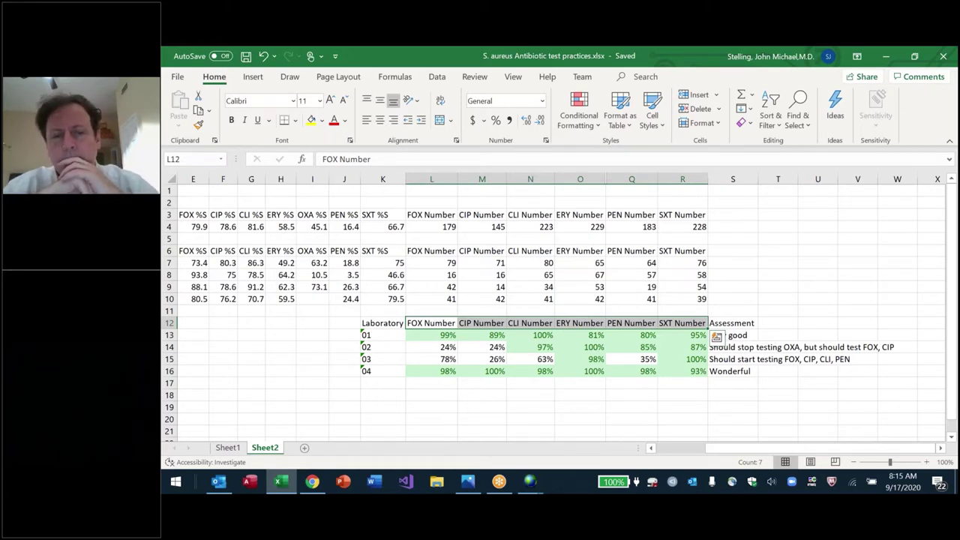
left_click(431, 298)
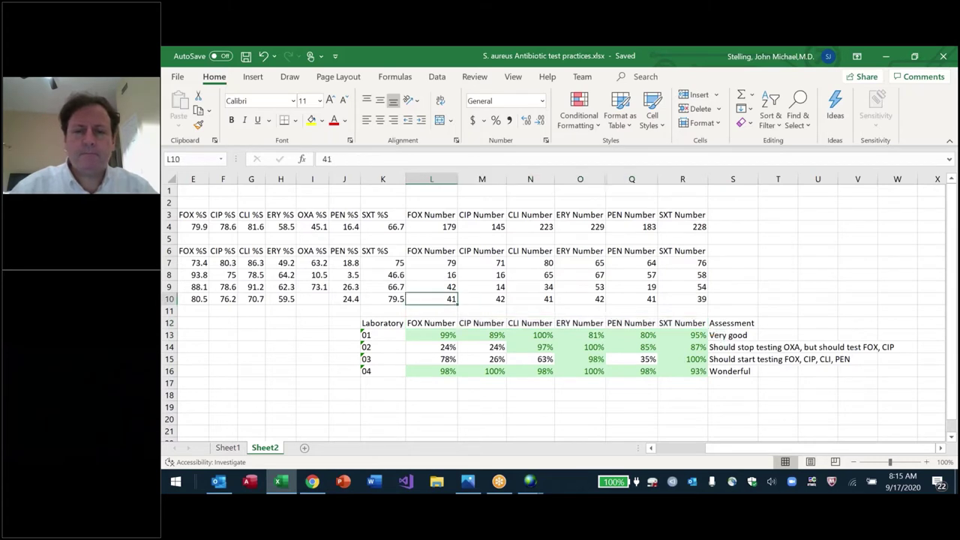
key("Up")
key("Up")
key("Up")
key("Up")
key("Up")
key("Up")
key("Right")
key("Right")
key("Right")
key("Right")
key("Right")
key("Right")
key("Right")
key("Right")
key("Right")
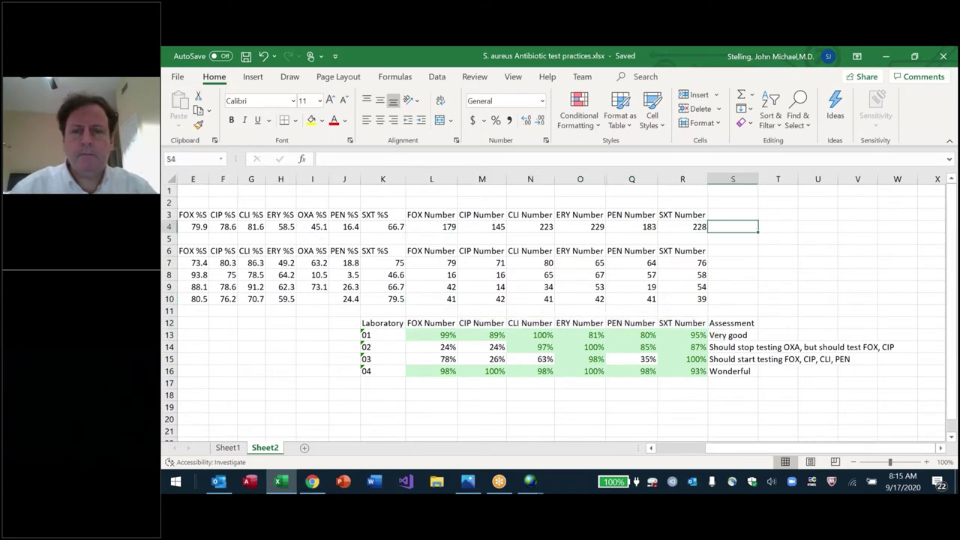
Step: Type the heading 'National antibiotic set for S. aureus' in T2 and autofit column T
key("Up")
key("Up")
key("Left")
type("Nationa")
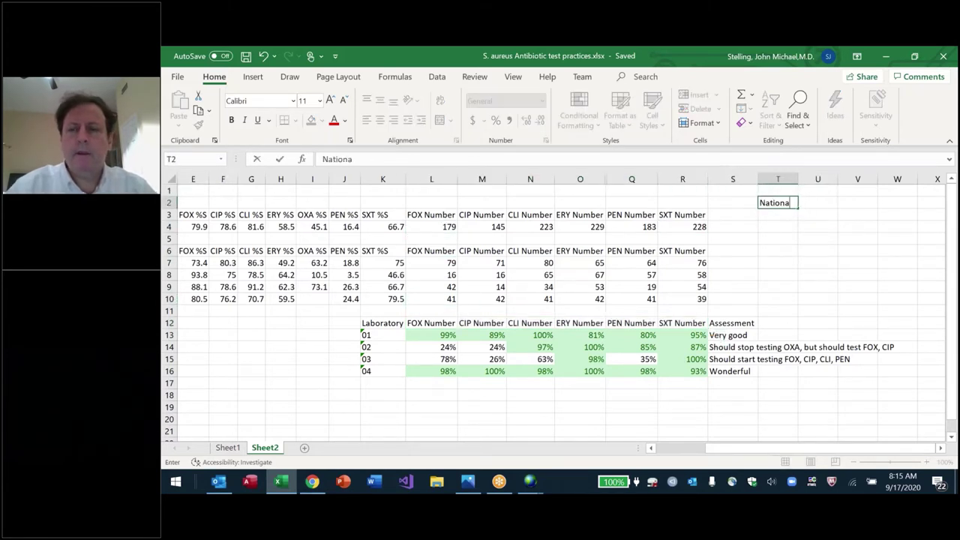
type("l antibiotic")
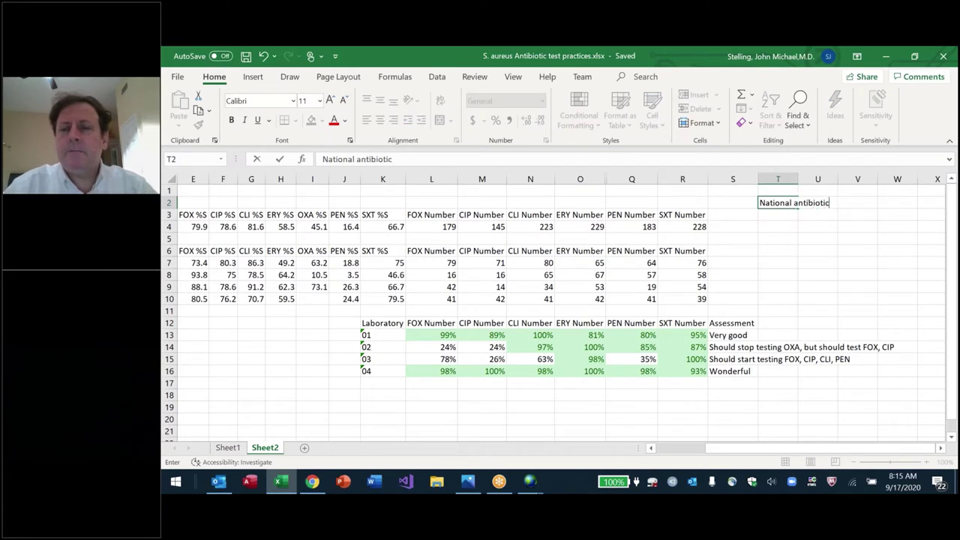
type(" set for S. aureus")
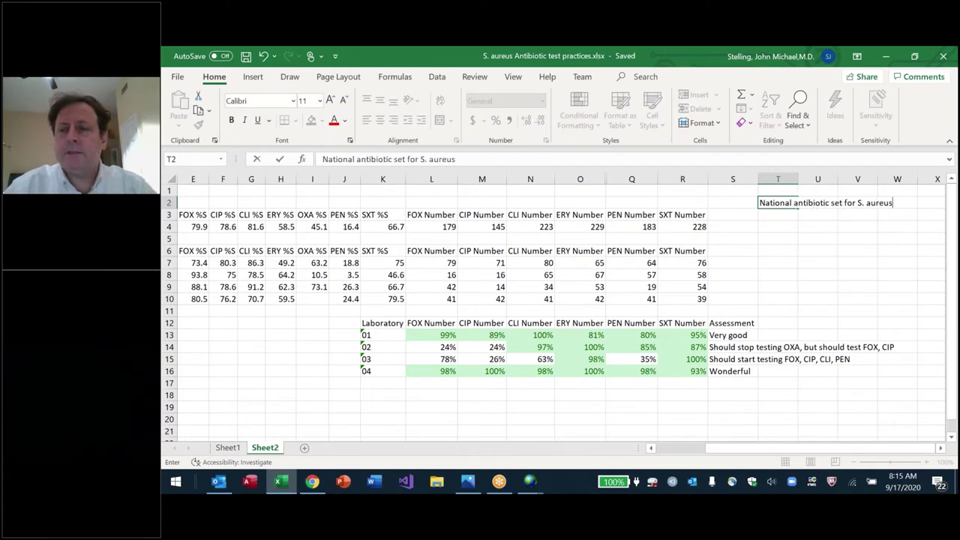
key("Return")
key("Up")
key("alt+h")
key("o")
key("i")
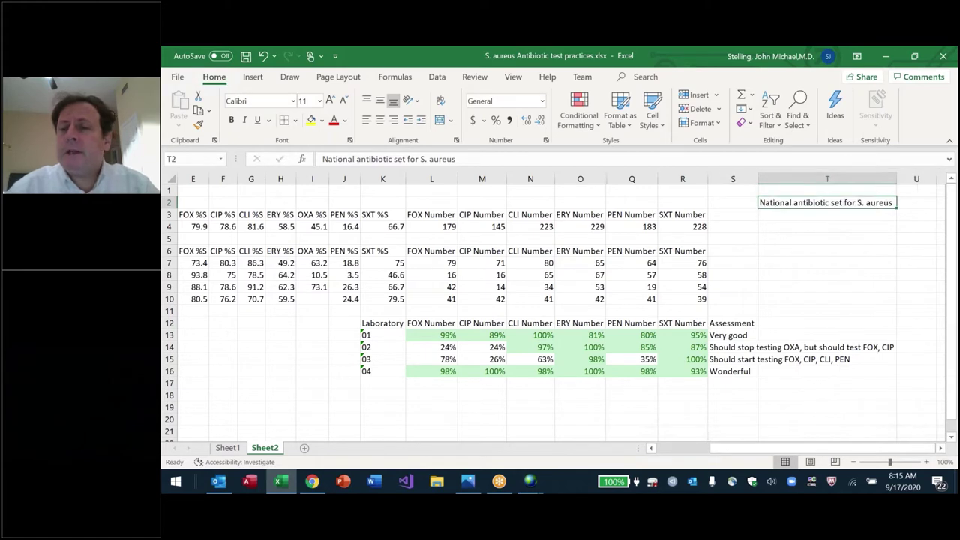
Step: List FOX, CIP, CLI, ERY, PEN and SXT in T3:T8
key("Down")
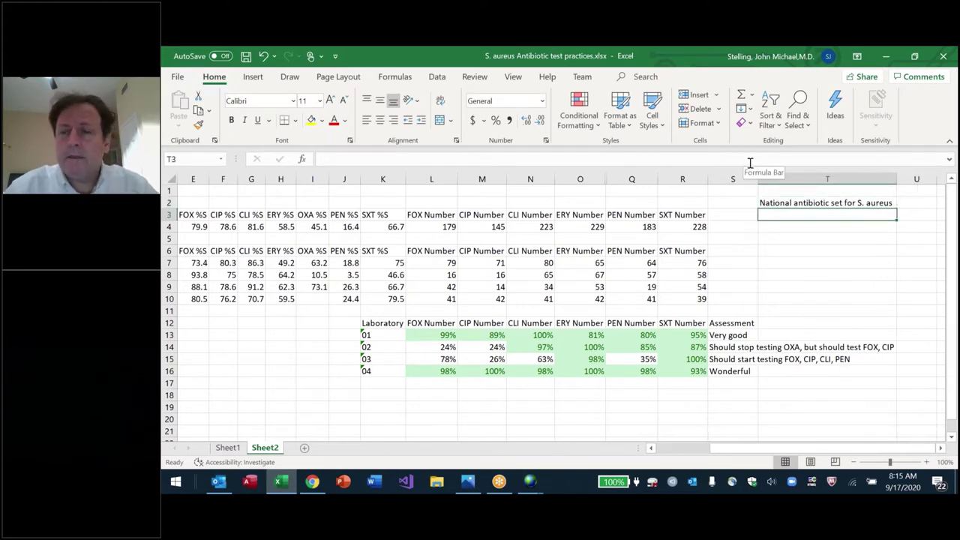
type("FOX")
key("Return")
type("C")
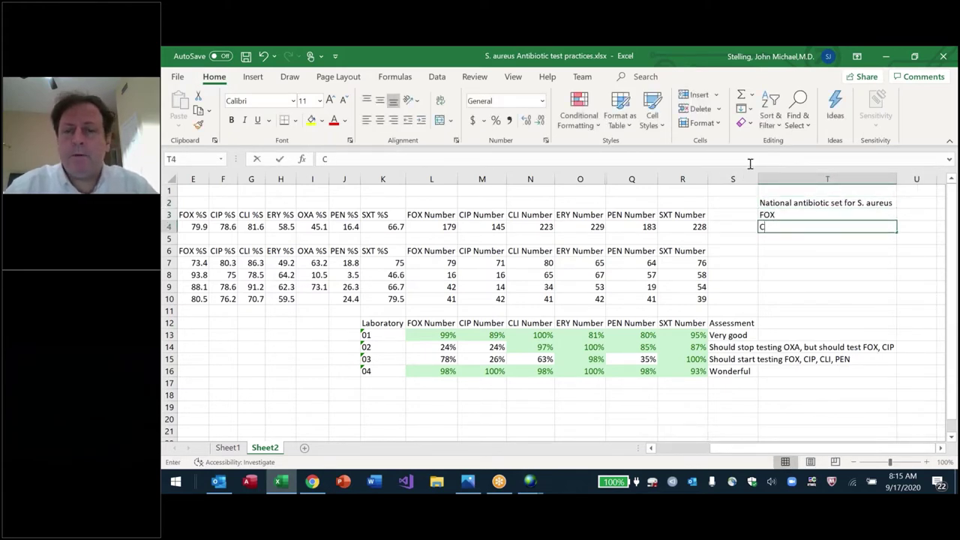
type("IP")
key("Return")
type("CLI")
key("Return")
type("ER")
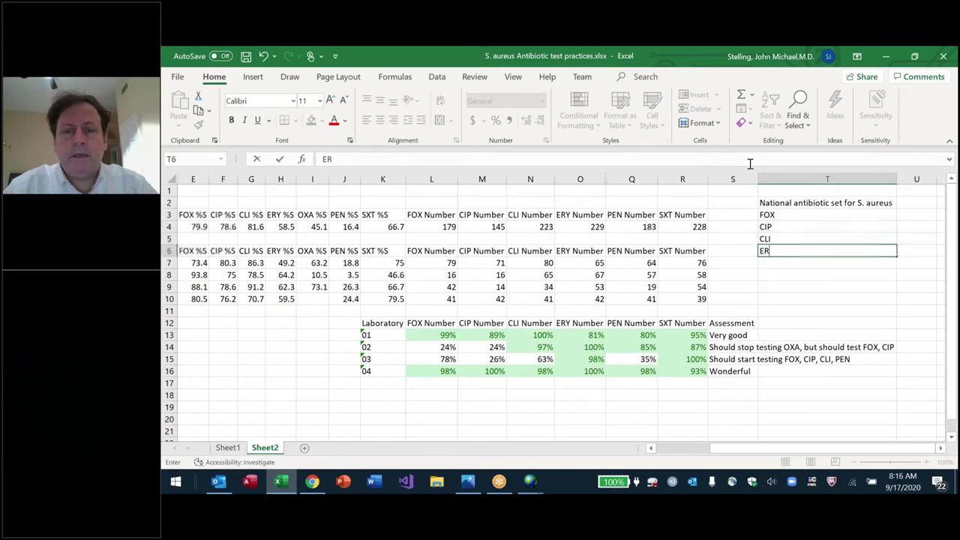
type("Y")
key("Return")
type("PEN")
key("Return")
type("SXT")
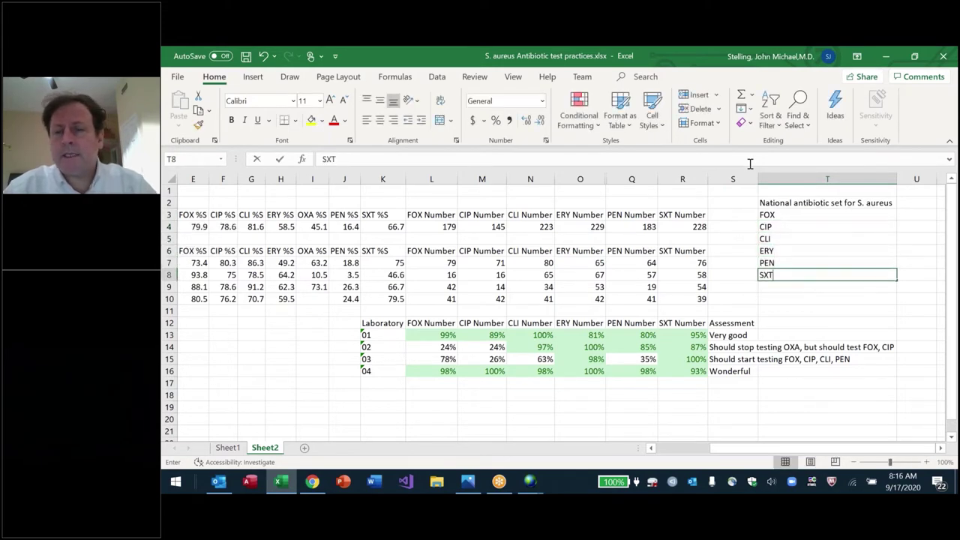
key("Return")
Step: Review the six antibiotic entries, then move below the list to T11
key("Up")
key("ctrl+Up")
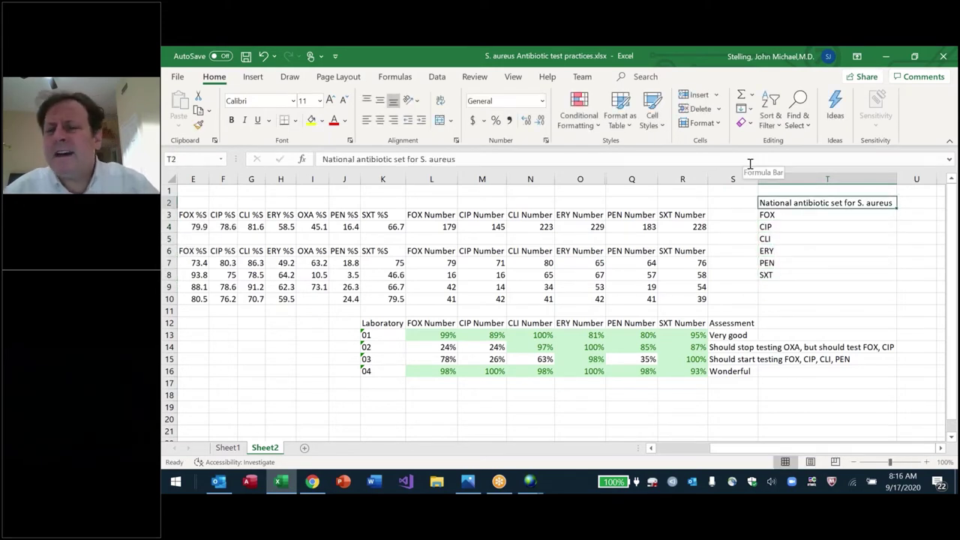
key("Down")
key("Down")
key("Down")
key("Down")
key("Down")
key("Up")
key("Up")
key("Up")
key("Up")
key("Up")
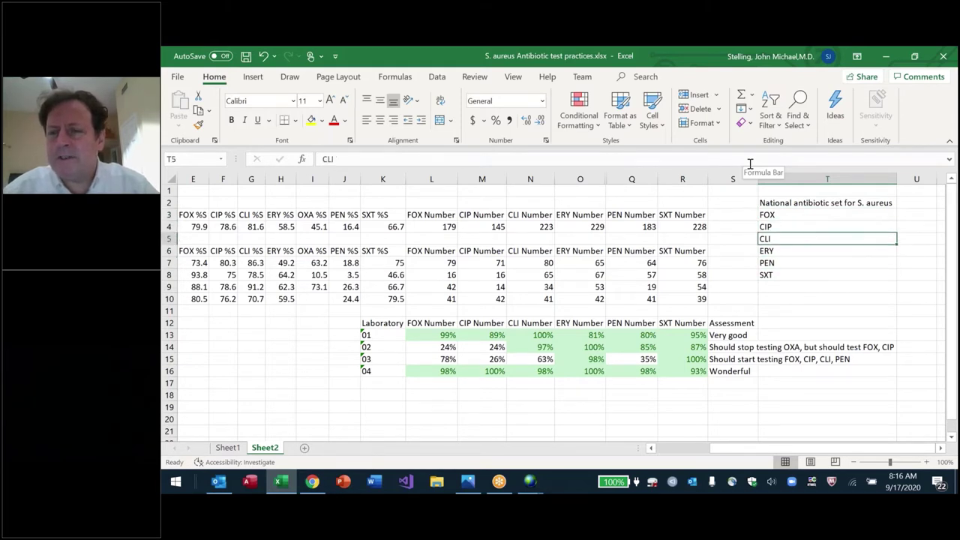
key("Down")
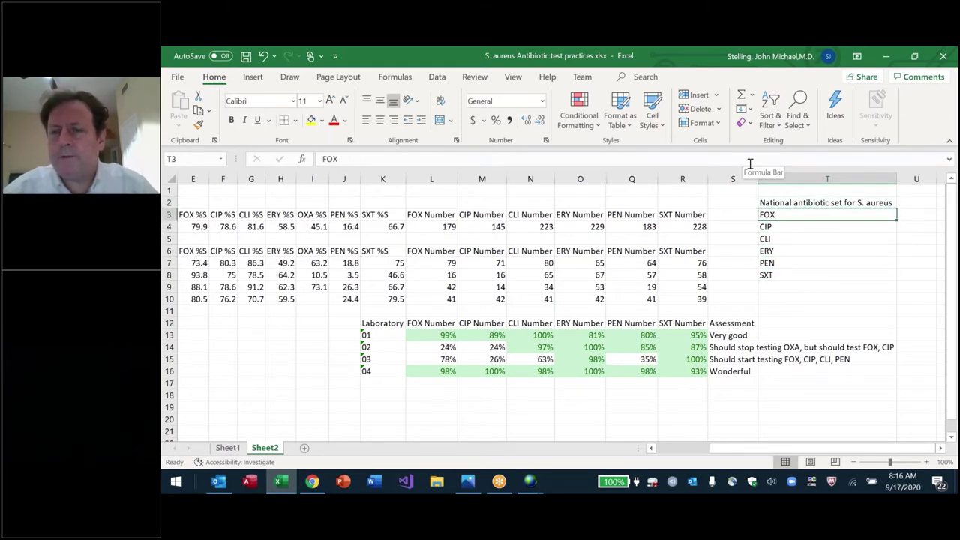
key("ctrl+shift+Down")
key("Up")
key("Down")
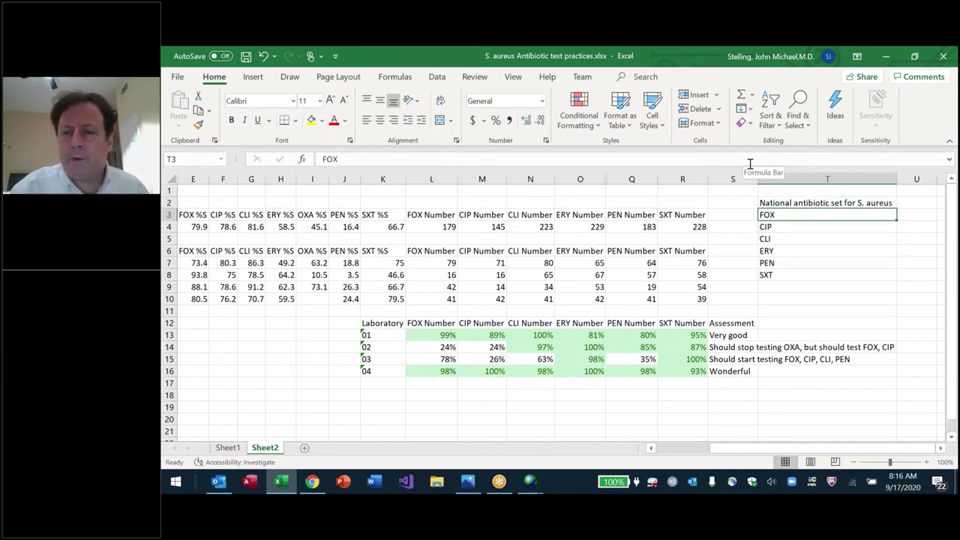
key("Down")
key("Down")
key("Down")
key("Down")
key("Down")
key("Down")
key("Down")
key("Down")
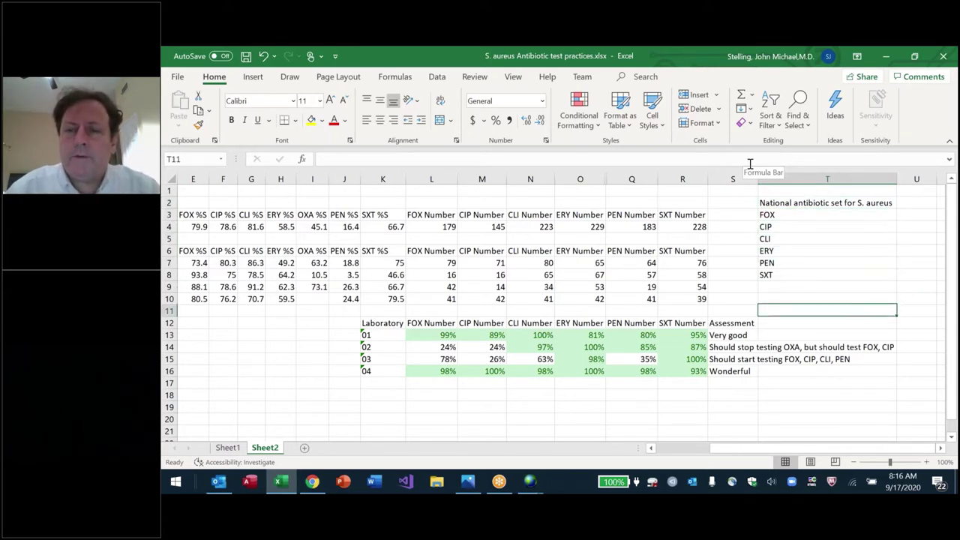
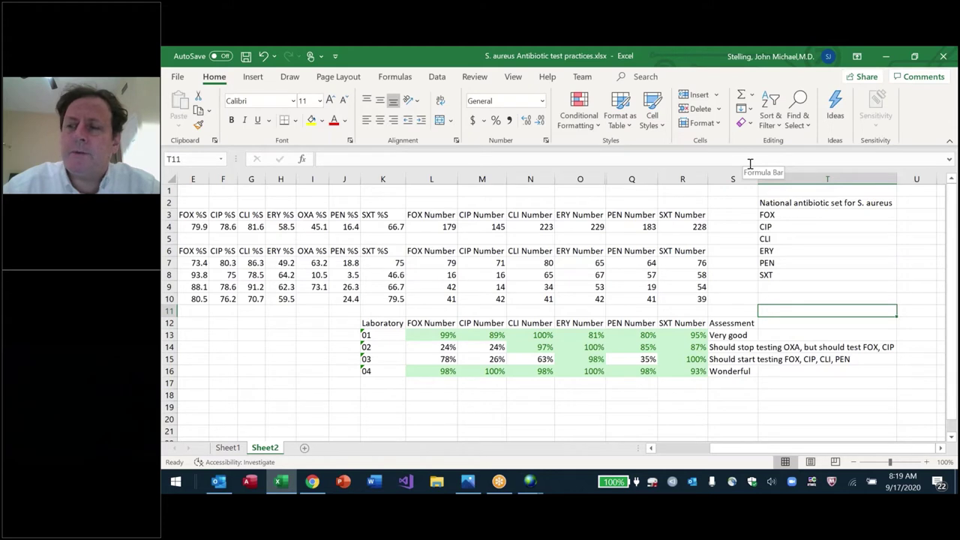
Step: Browse laboratory 04's and 01's results rows, selecting laboratory 01's ERY and PEN rates
key("Left")
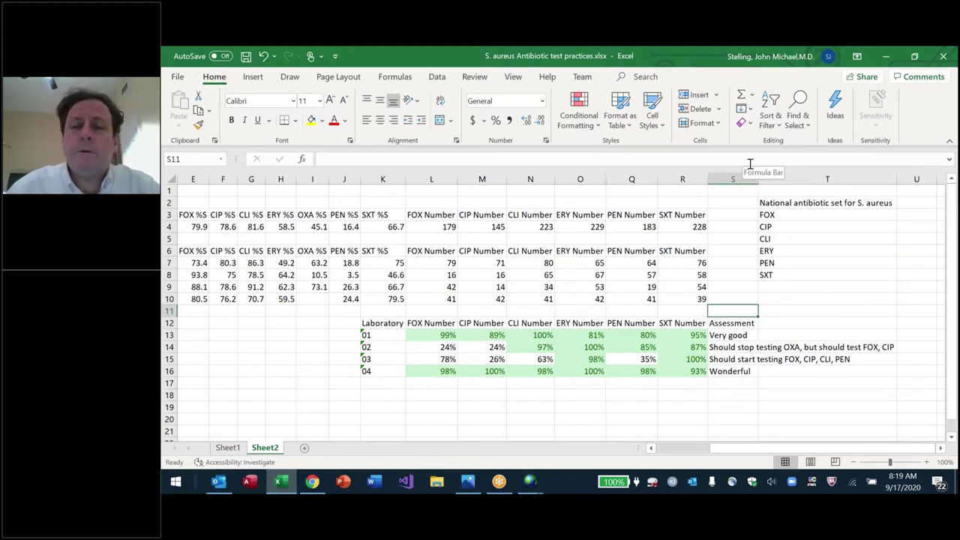
key("Down")
key("Down")
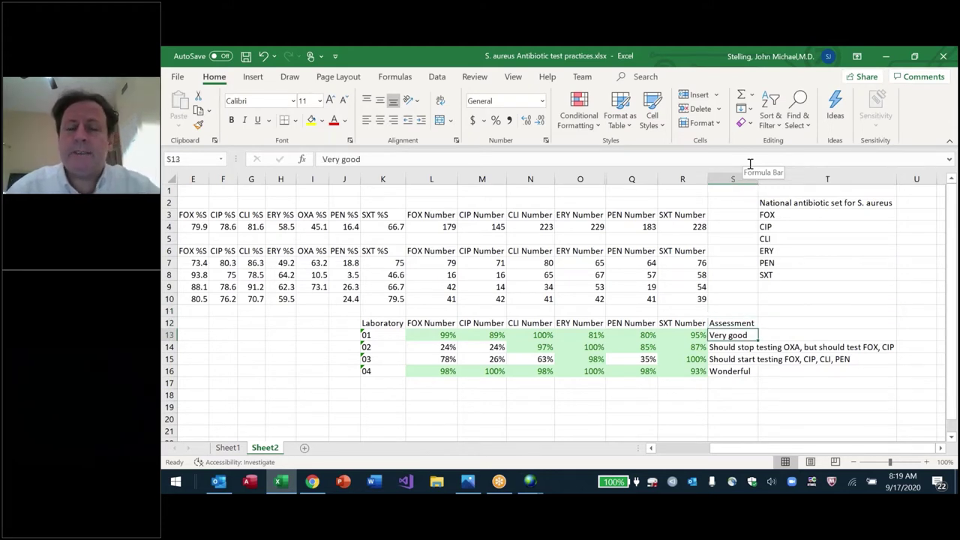
key("ctrl+Left")
key("Down")
key("Down")
key("Down")
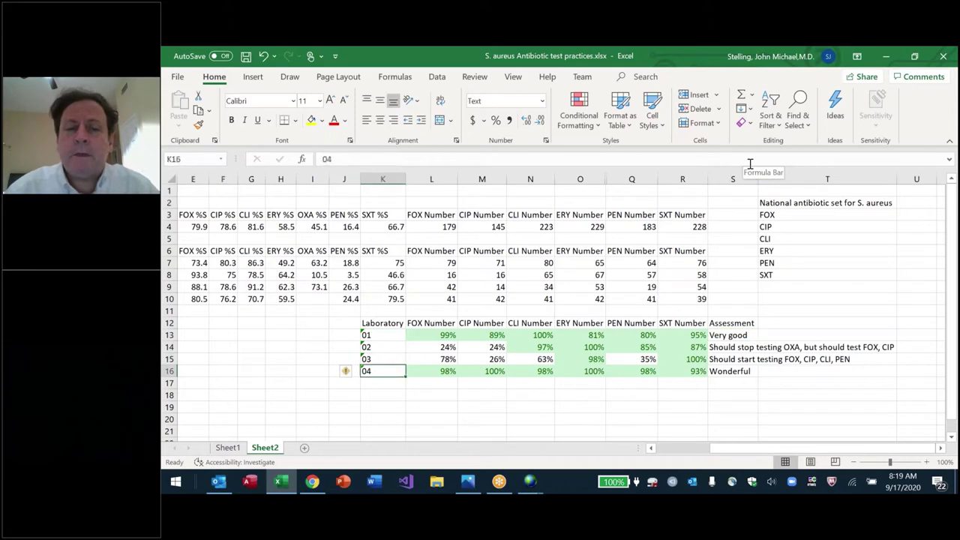
key("ctrl+shift+Right")
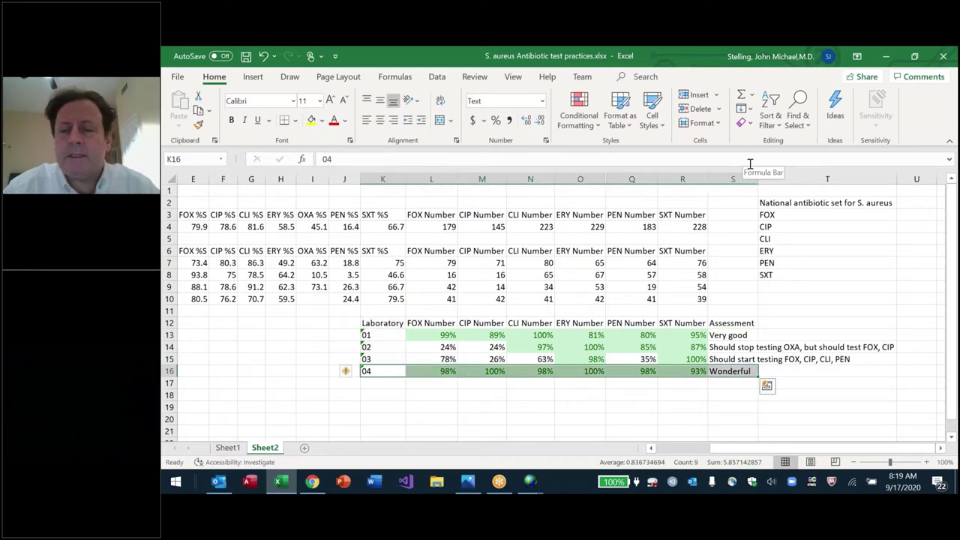
key("Up")
key("Up")
key("Up")
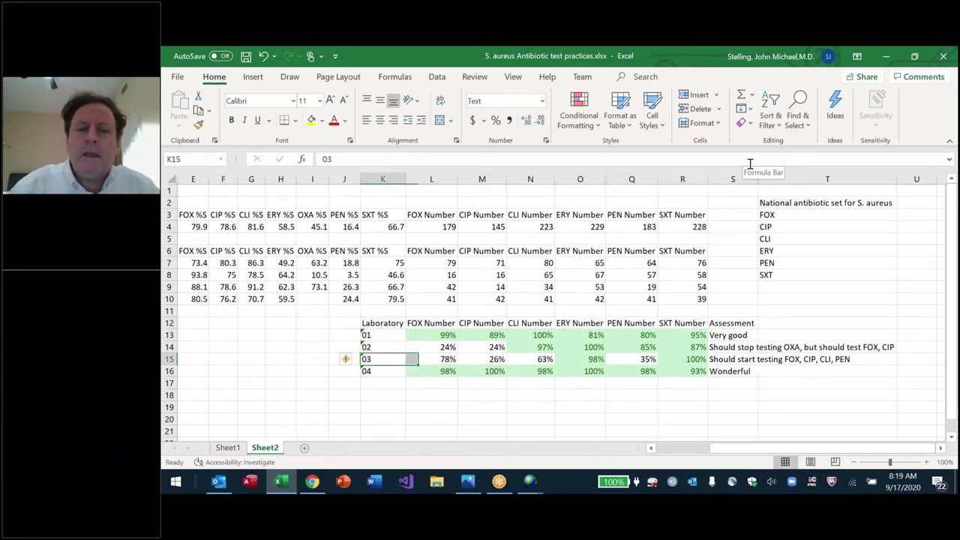
key("ctrl+shift+Right")
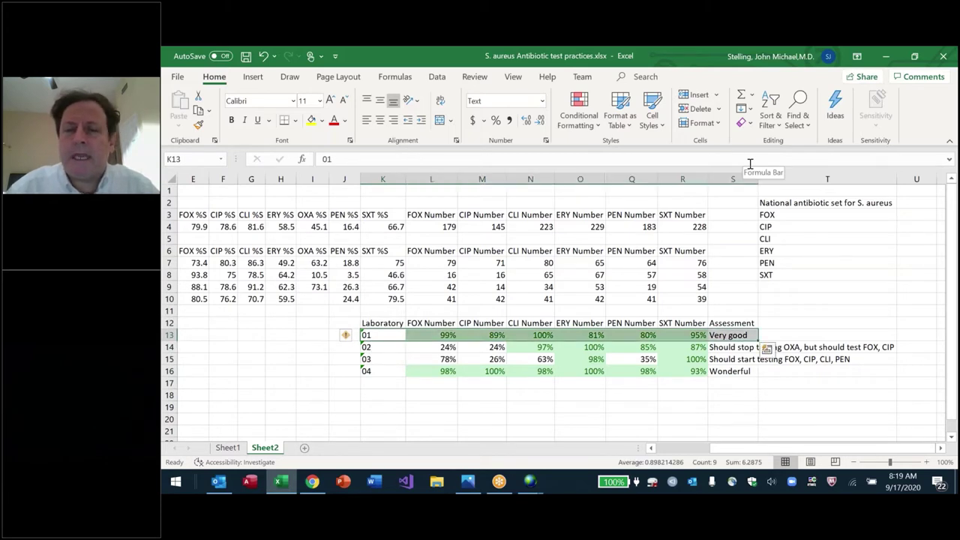
key("ctrl+shift+Left")
key("Right")
key("Right")
key("Right")
key("Right")
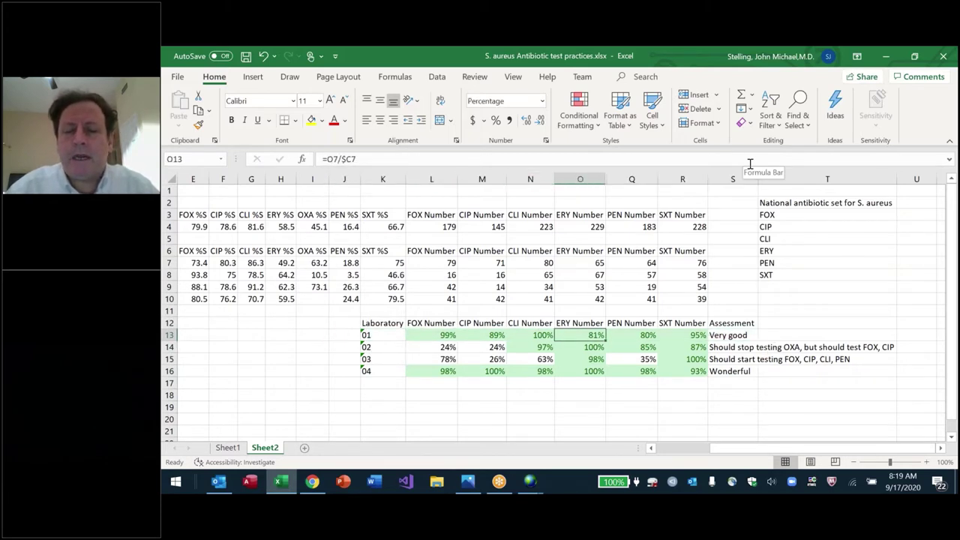
key("shift+Right")
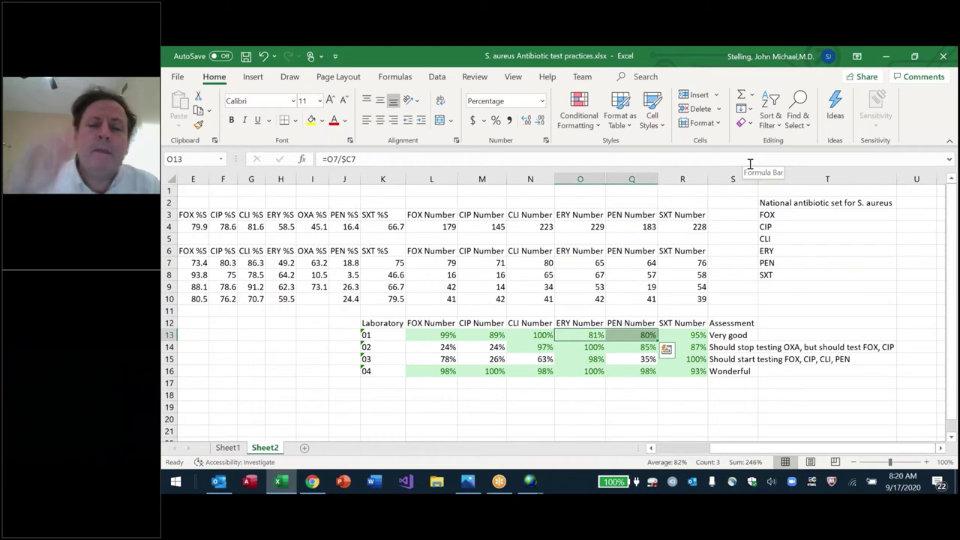
Step: Review laboratories 02 and 03 FOX, CIP, PEN and SXT rates, ending on the Very good assessment
key("Down")
key("Down")
key("Left")
key("Left")
key("Left")
key("Left")
key("Right")
key("Right")
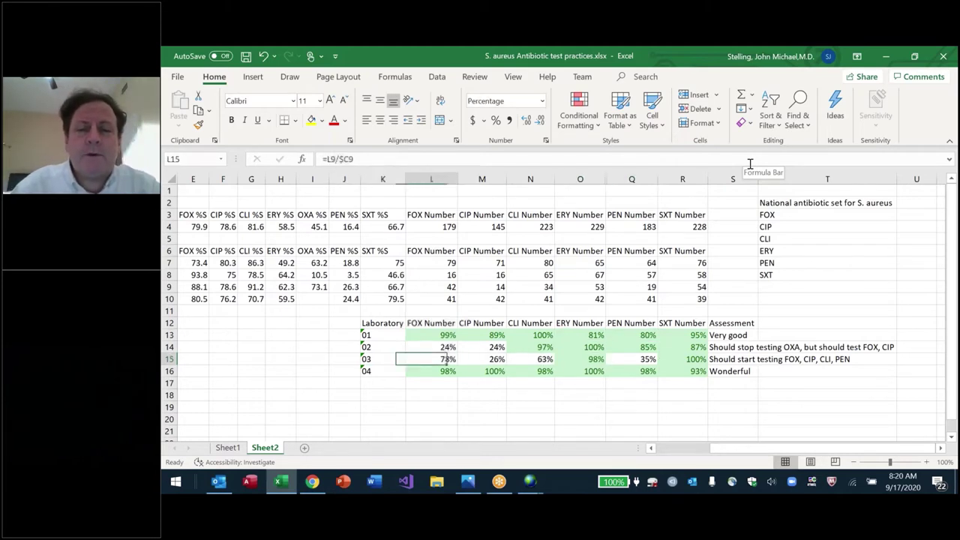
key("Right")
key("Up")
key("Left")
key("Left")
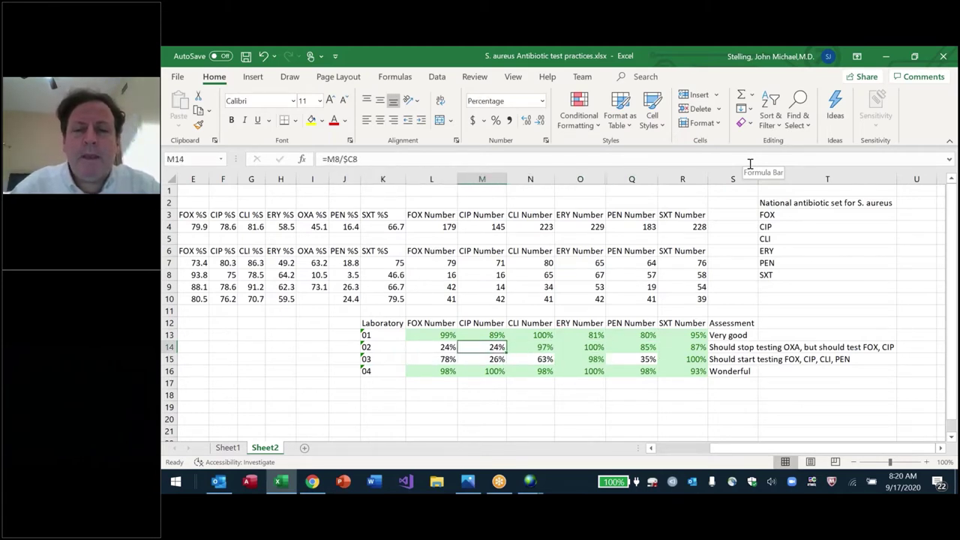
key("shift+Right")
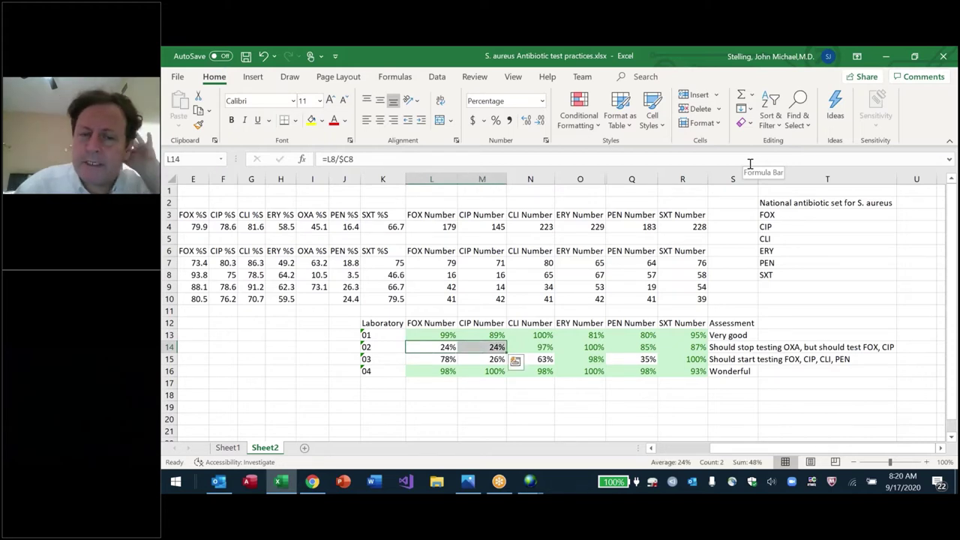
key("Right")
key("Right")
key("Right")
key("Right")
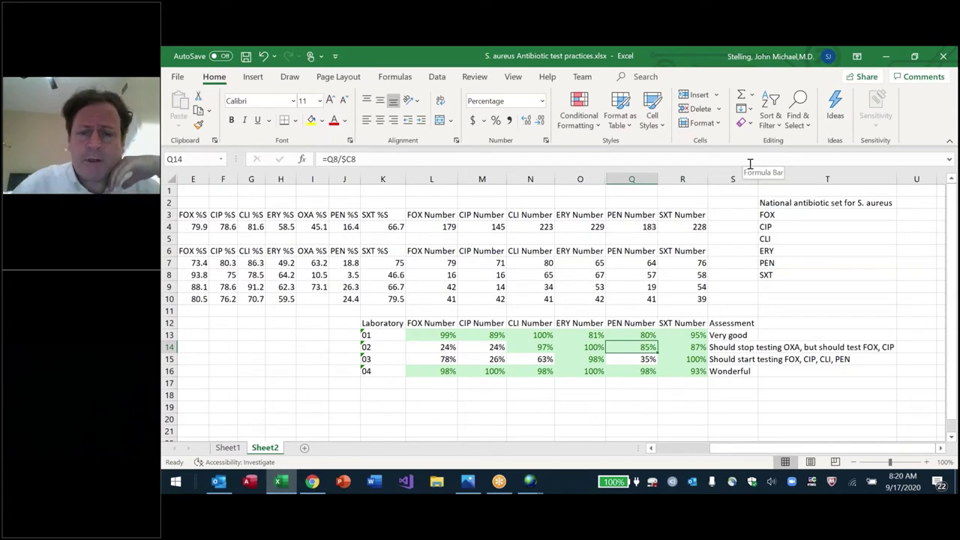
key("Left")
key("Left")
key("Left")
key("Left")
key("Down")
key("Right")
key("Right")
key("Right")
key("Right")
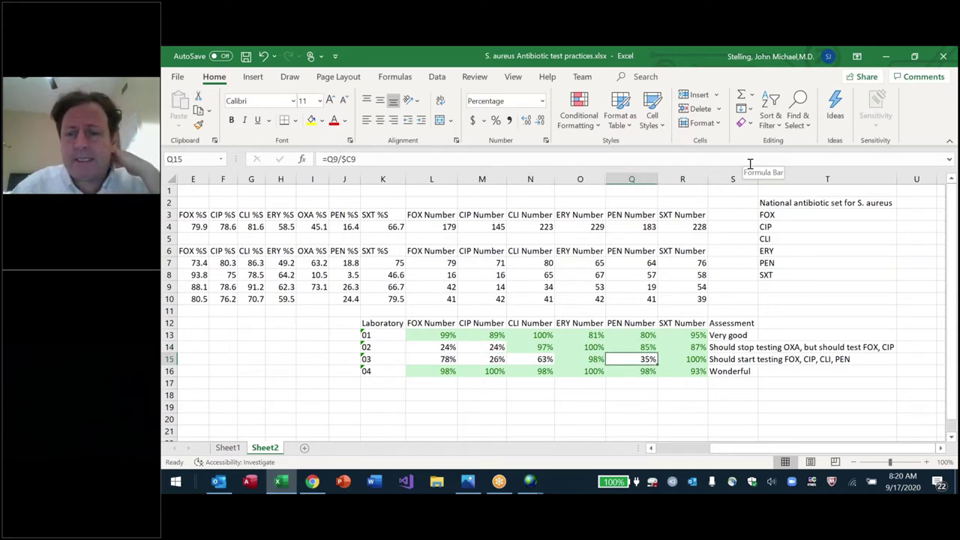
key("Right")
key("Left")
key("Left")
key("Left")
key("Left")
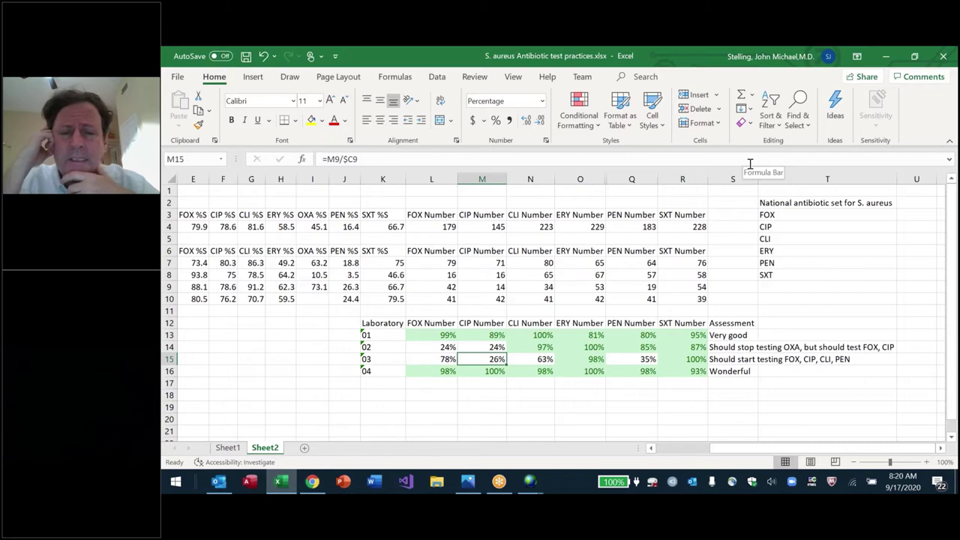
key("Up")
key("Up")
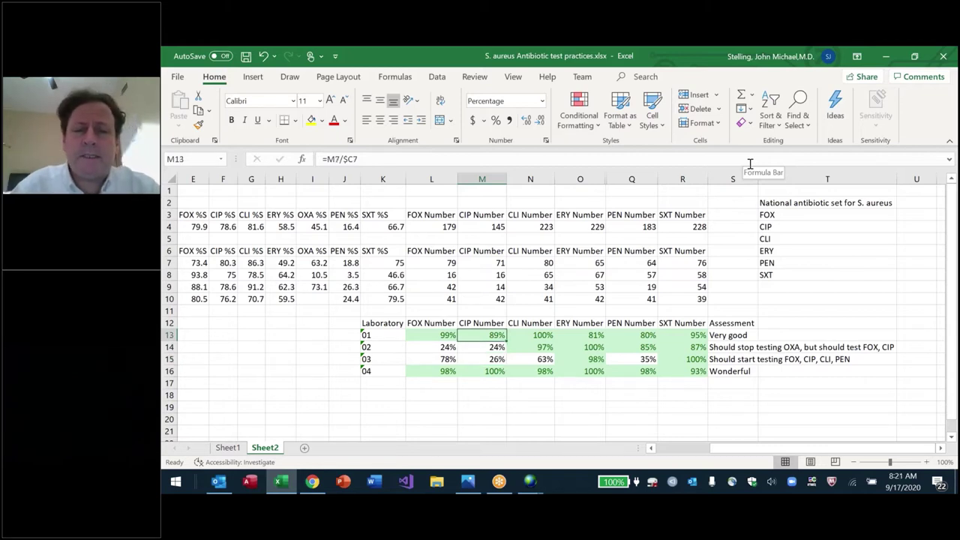
key("Down")
key("Down")
key("Left")
key("Left")
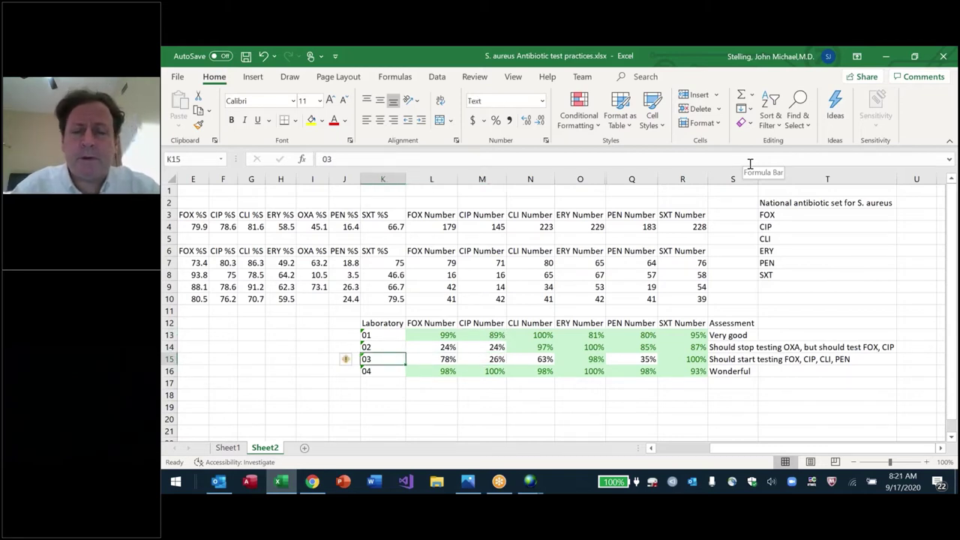
key("Right")
key("Right")
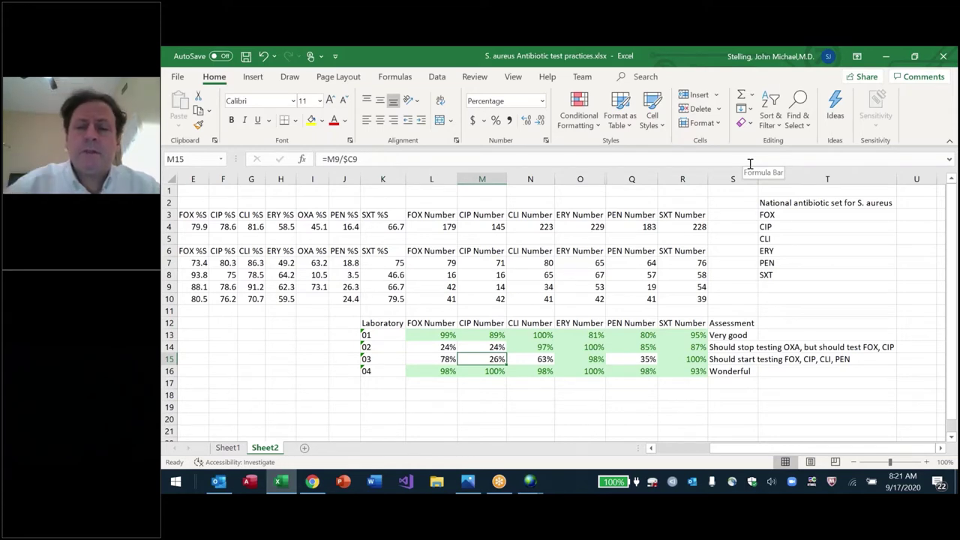
key("Right")
key("Right")
key("Right")
key("Right")
key("Right")
key("Up")
key("Up")
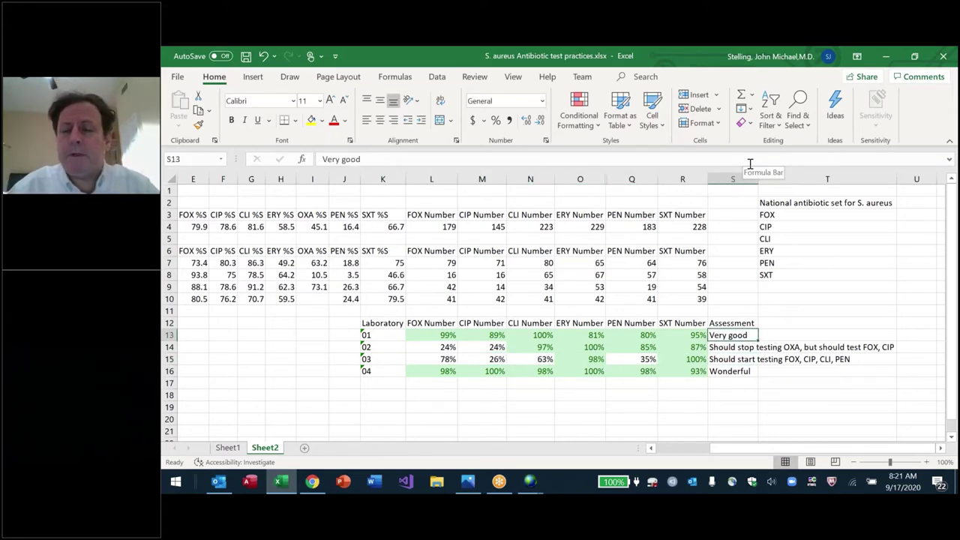
Step: Make the Very good and Wonderful assessment cells bold
key("ctrl+b")
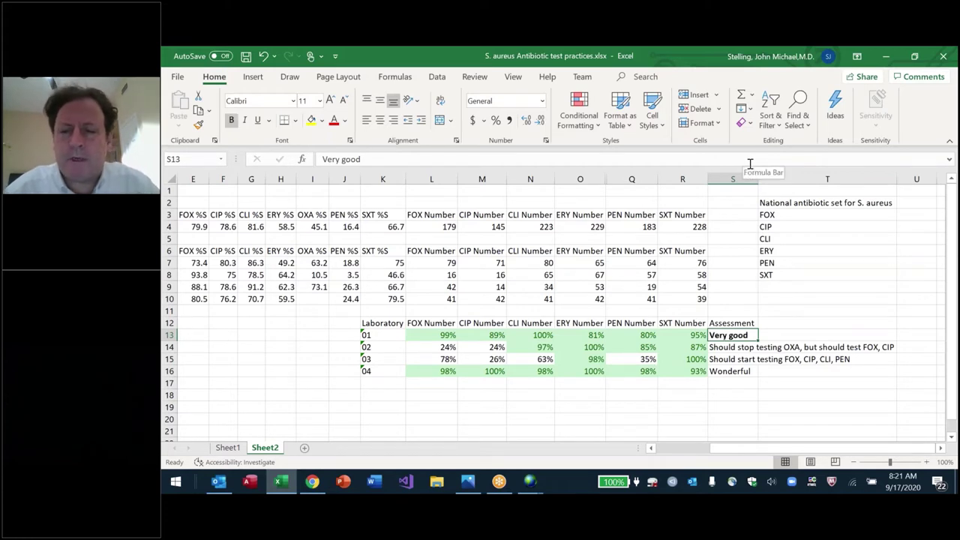
key("Left")
key("Left")
key("Left")
key("shift+Right")
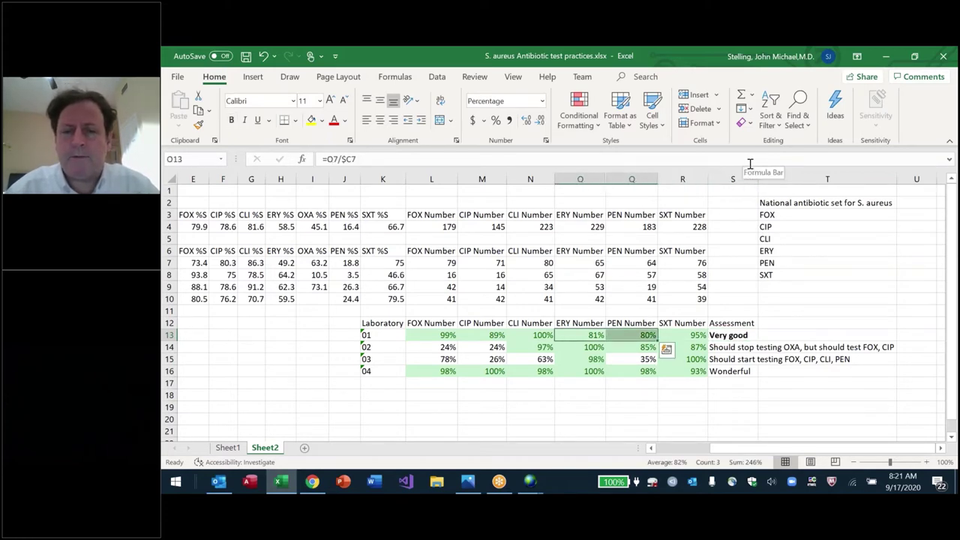
key("Right")
key("Right")
key("Right")
key("Right")
key("Down")
key("Down")
key("Down")
key("ctrl+b")
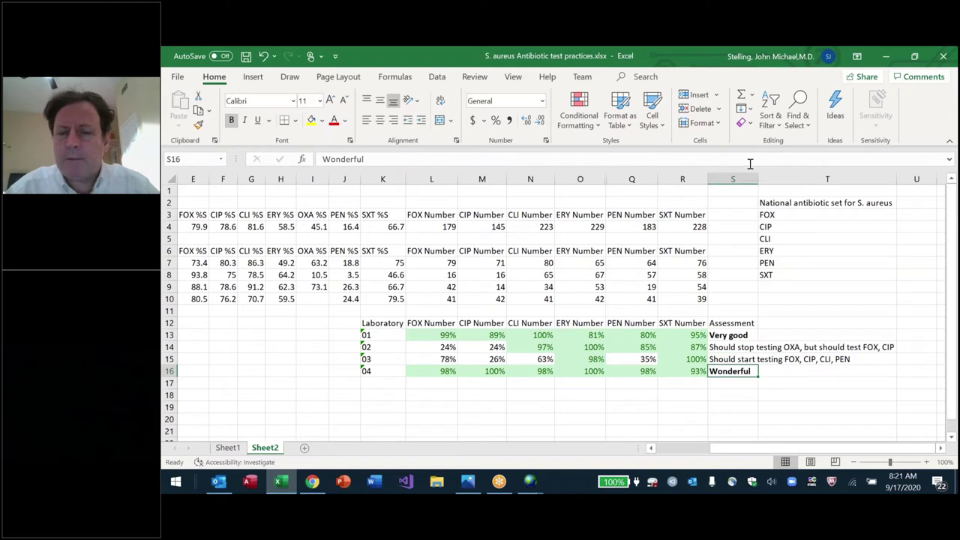
Step: Recheck laboratory 03 and 02 rates, then return to the top of the sheet
key("Up")
key("Left")
key("Left")
key("Left")
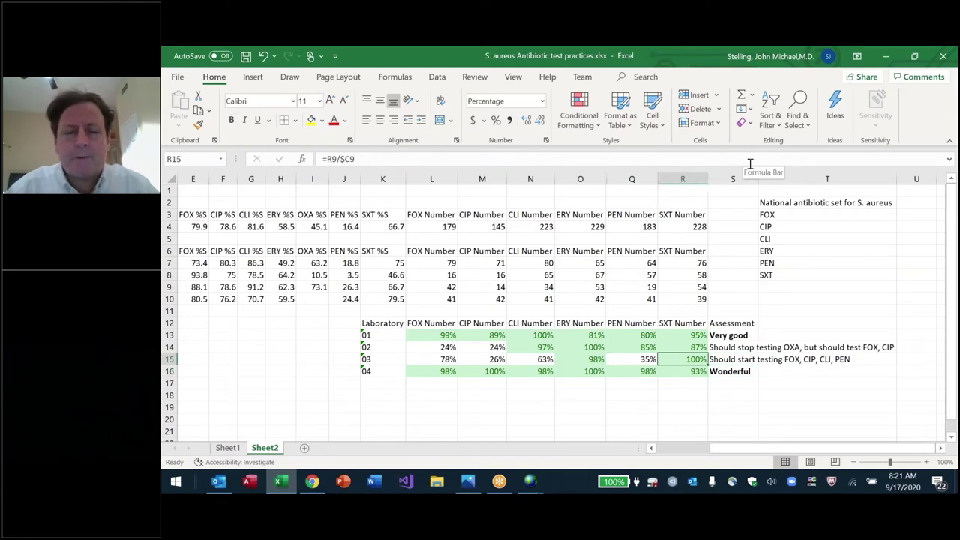
key("Left")
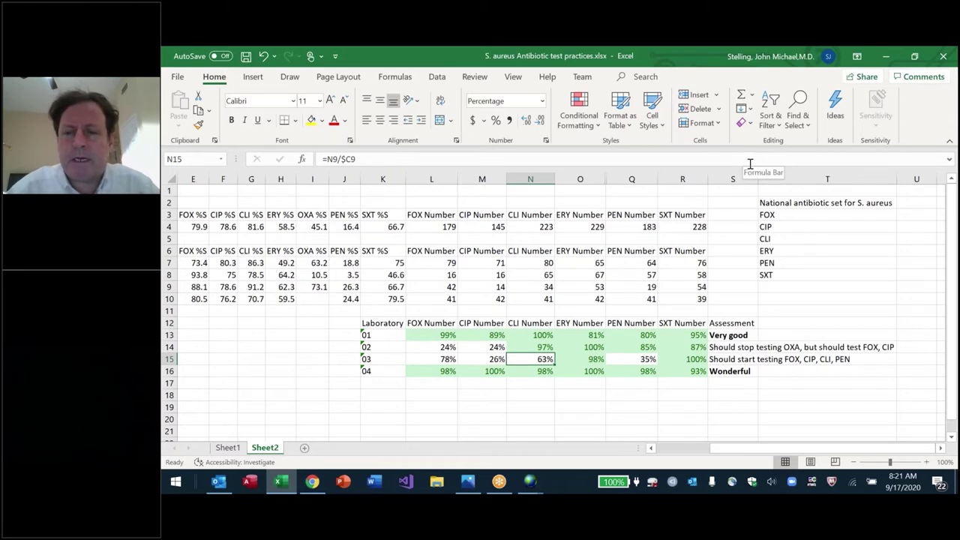
key("Right")
key("Right")
key("Right")
key("Right")
key("Up")
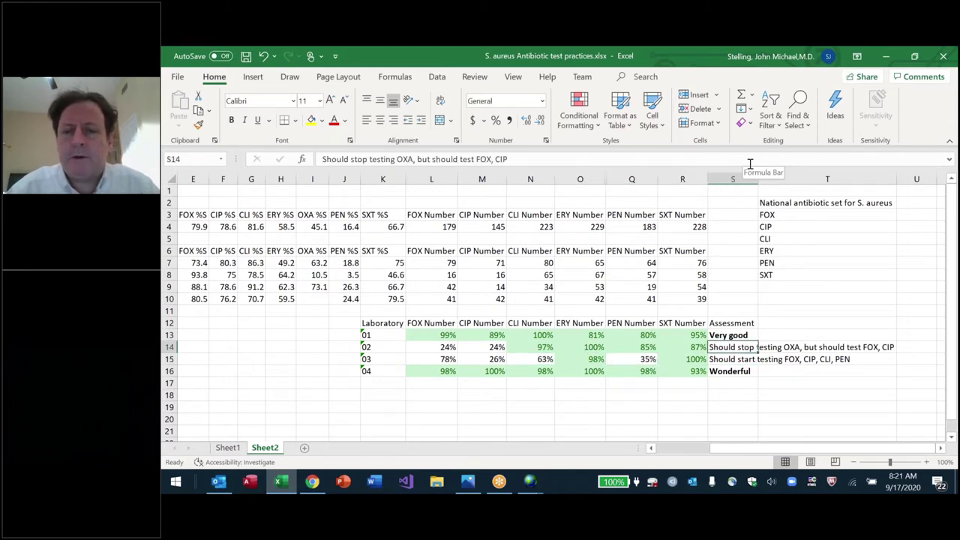
key("Left")
key("Left")
key("Left")
key("Left")
key("Left")
key("shift+Right")
key("shift+Right")
key("shift+Right")
key("shift+Right")
key("shift+Right")
key("shift+Left")
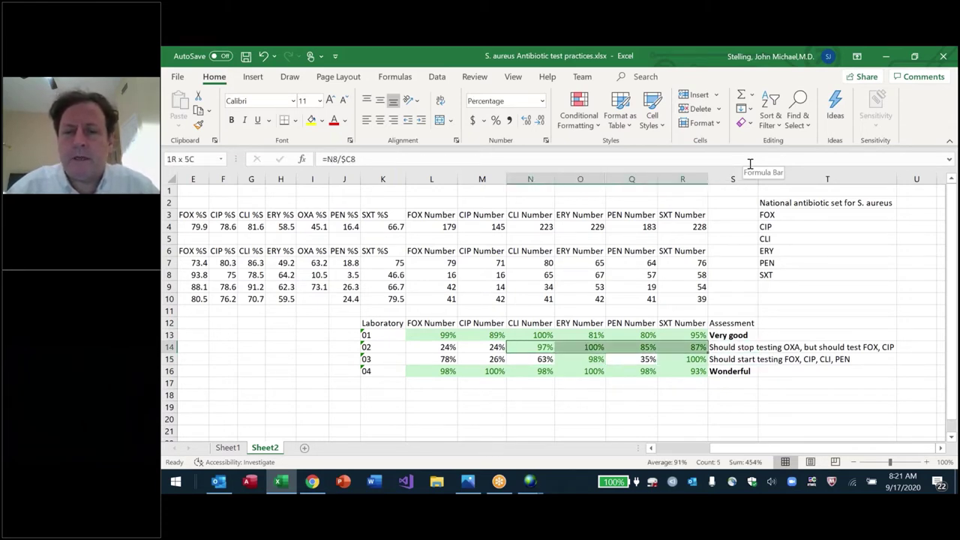
key("shift+Left")
key("shift+Right")
key("Left")
key("Left")
key("Left")
key("Right")
key("Right")
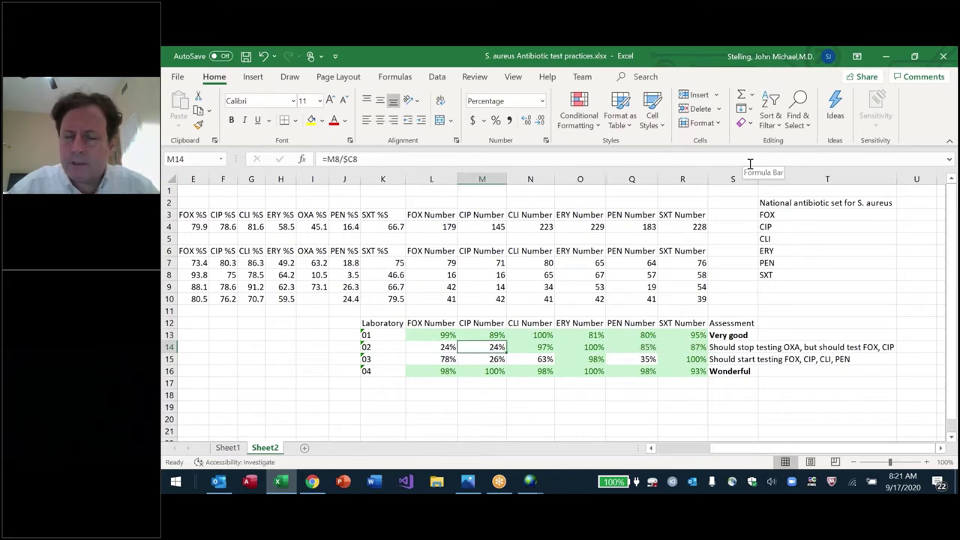
key("Left")
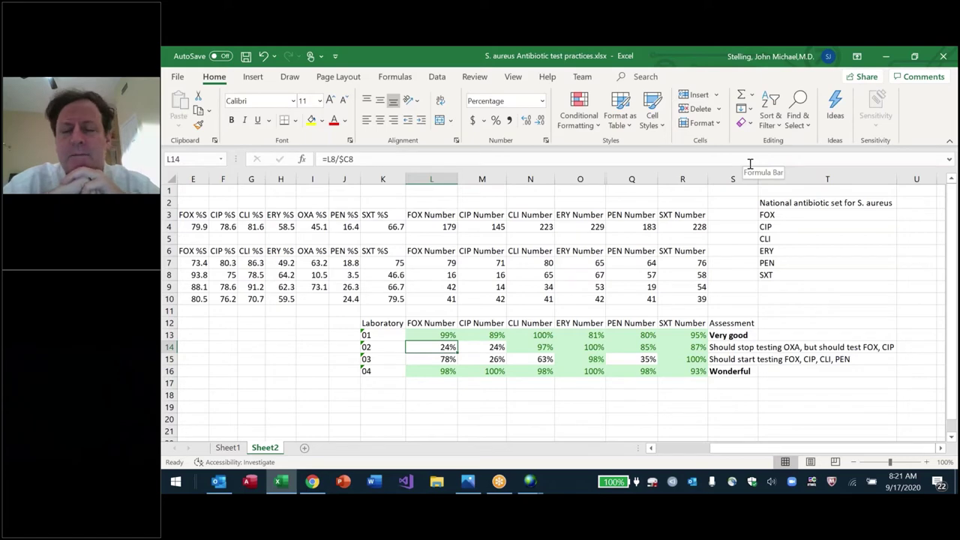
key("ctrl+Home")
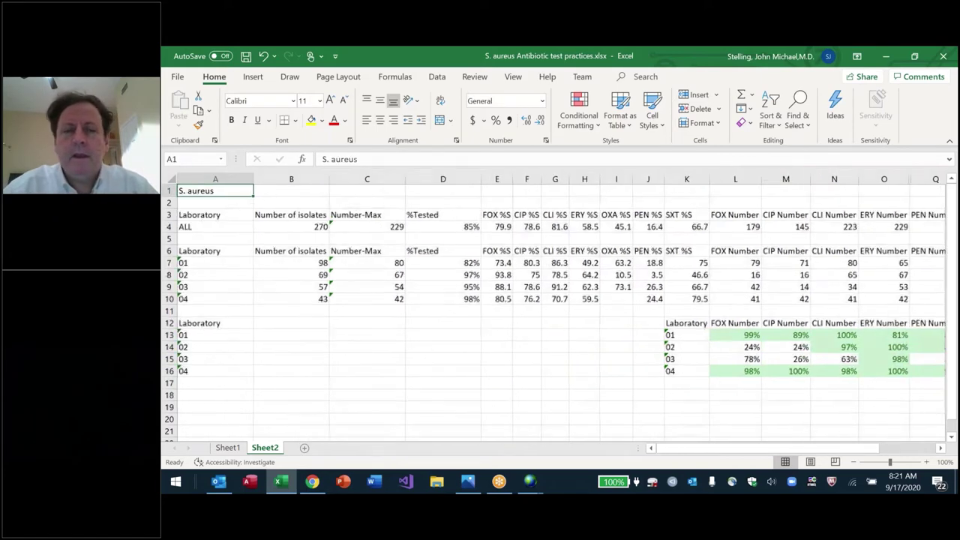
Step: Save the workbook and switch back to WHONET's organism selection
key("ctrl+s")
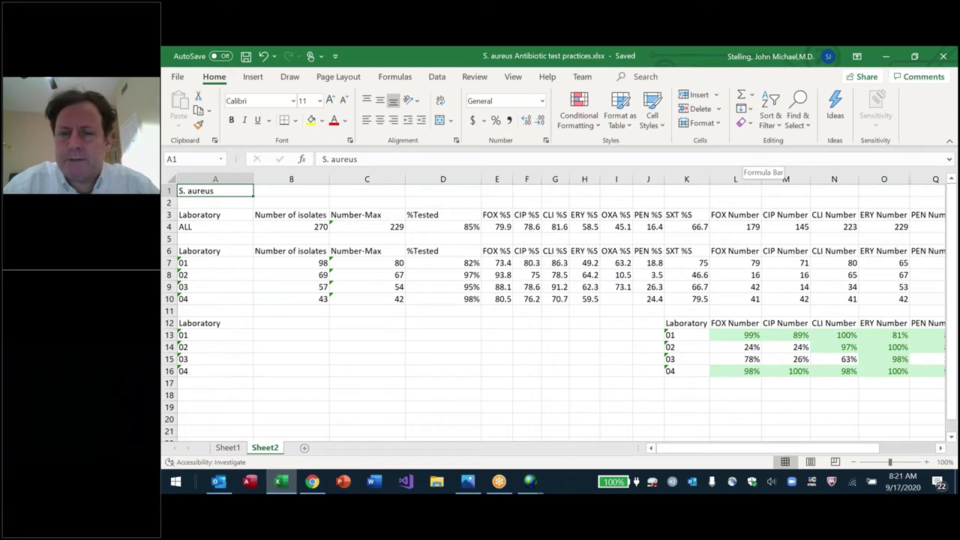
key("alt+Tab")
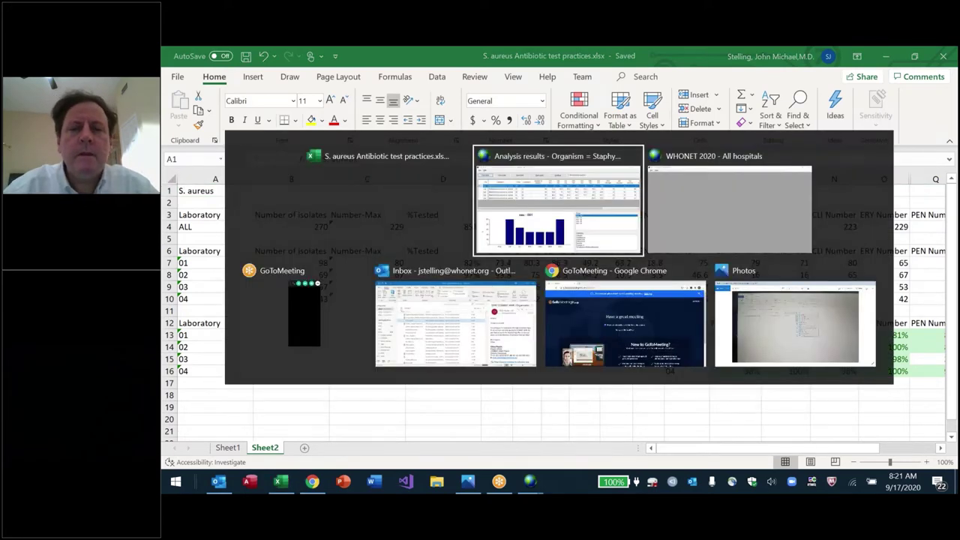
key("alt+Tab")
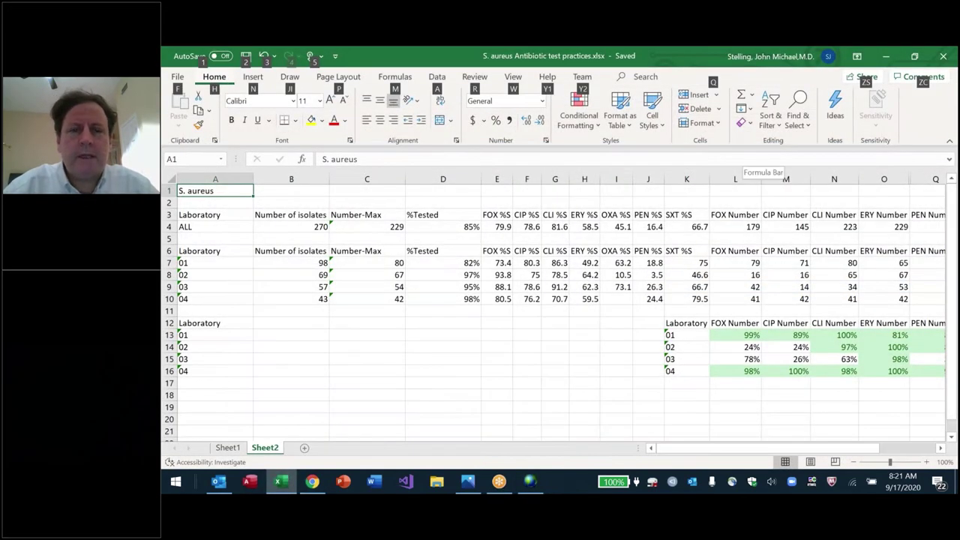
key("alt+Tab")
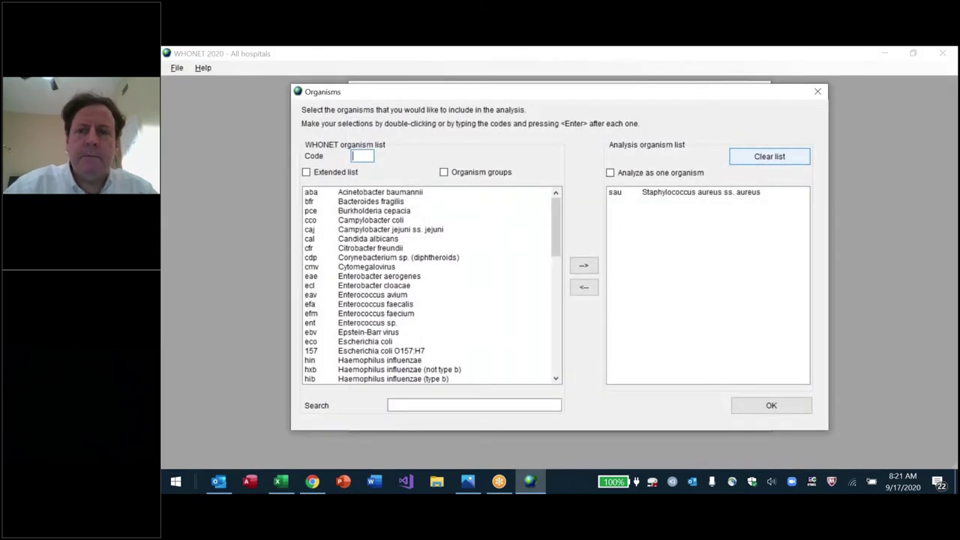
Step: Replace the organism list with Escherichia coli (eco)
left_click(769, 156)
type("eco")
key("Return")
key("Return")
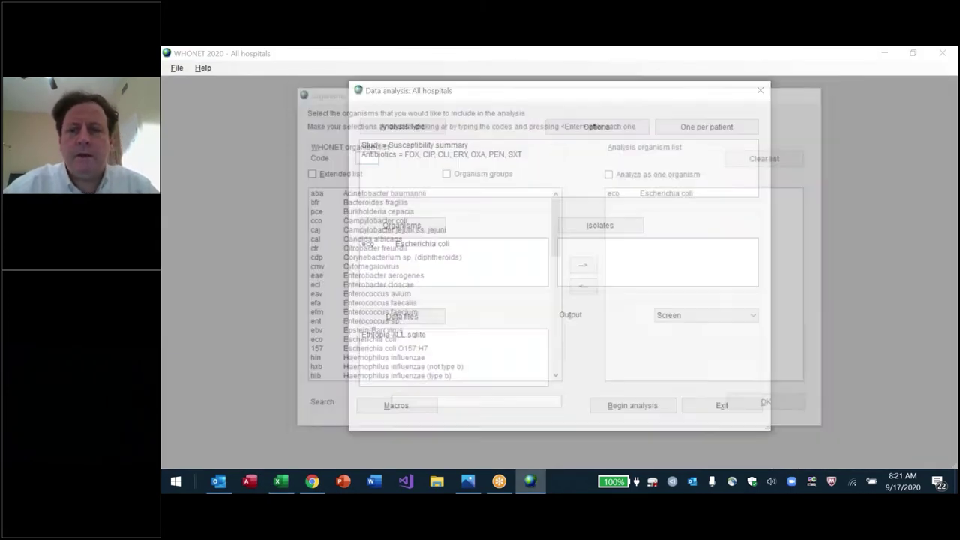
key("Return")
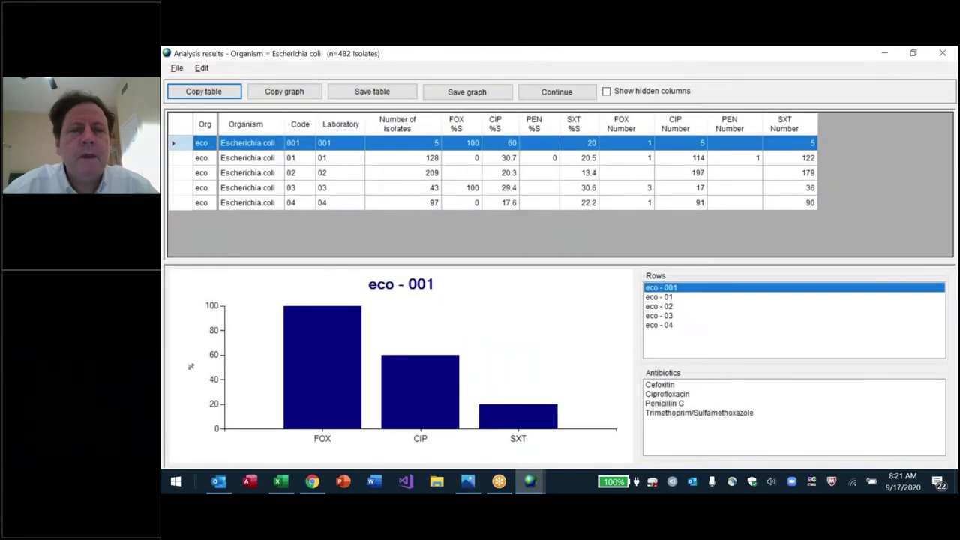
key("Escape")
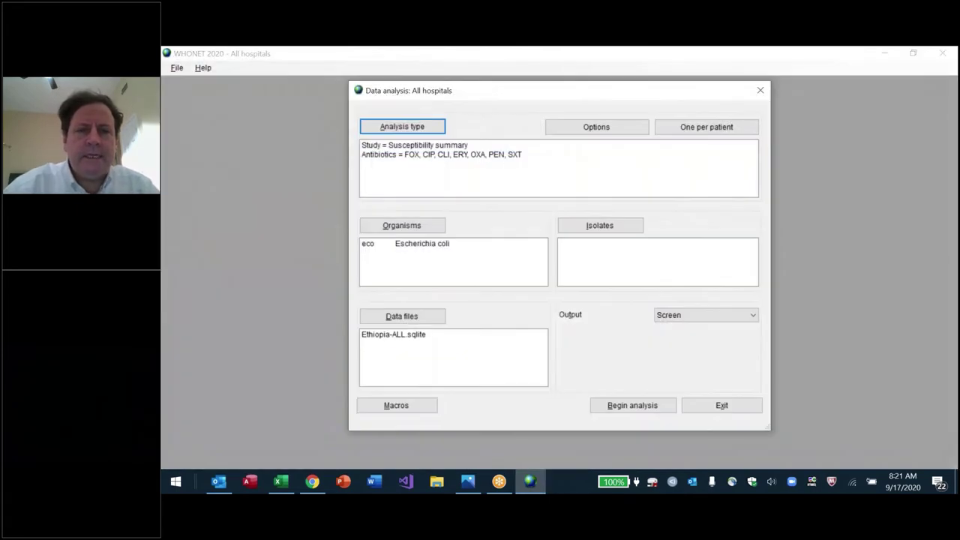
Step: Run a %RIS and test measurements analysis and chart the number tested
left_click(424, 126)
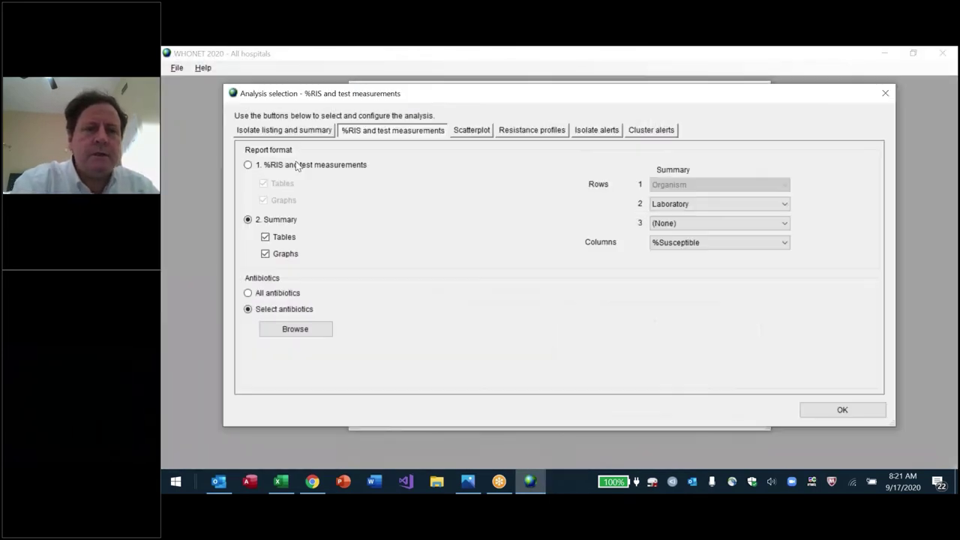
left_click(297, 165)
left_click(842, 410)
left_click(627, 406)
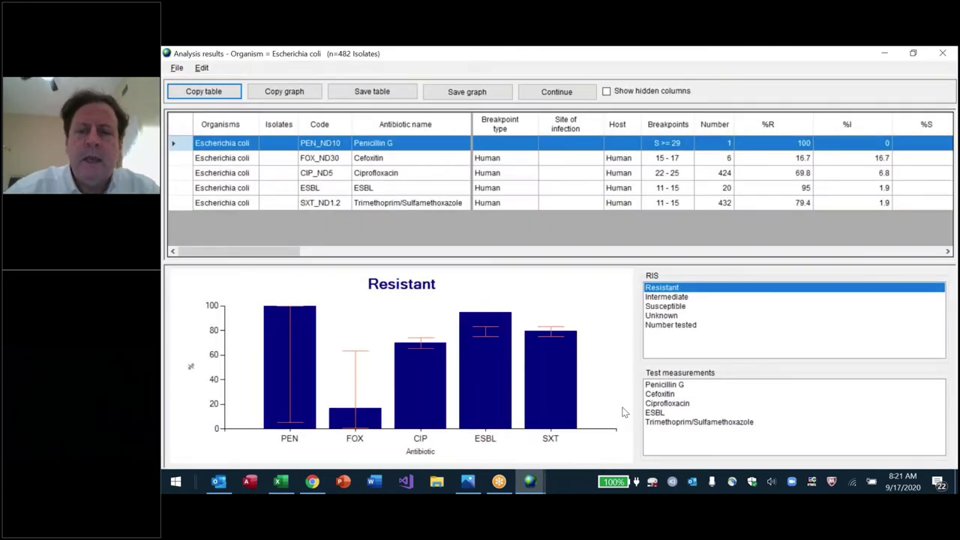
left_click(696, 325)
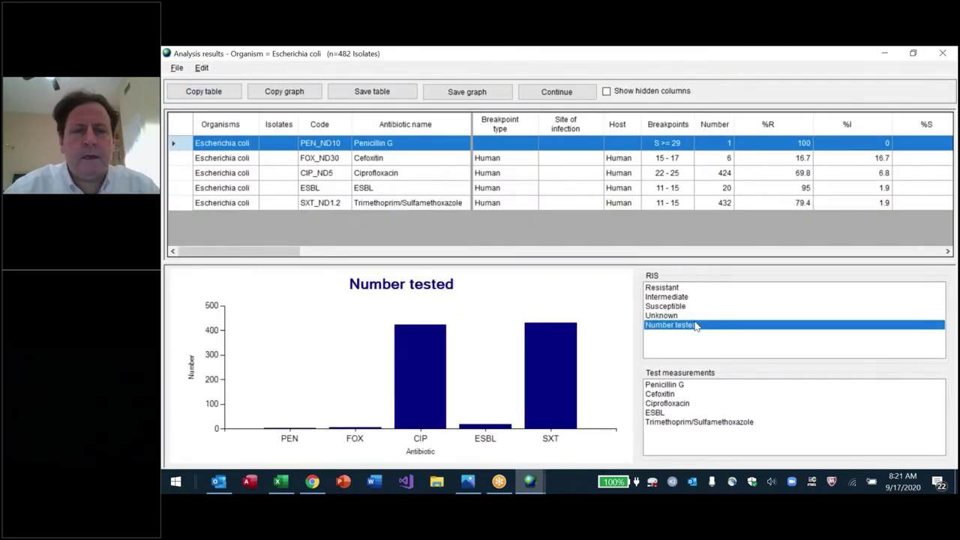
Step: Rerun the E. coli analysis with all antibiotics and chart the number tested
key("Escape")
left_click(402, 126)
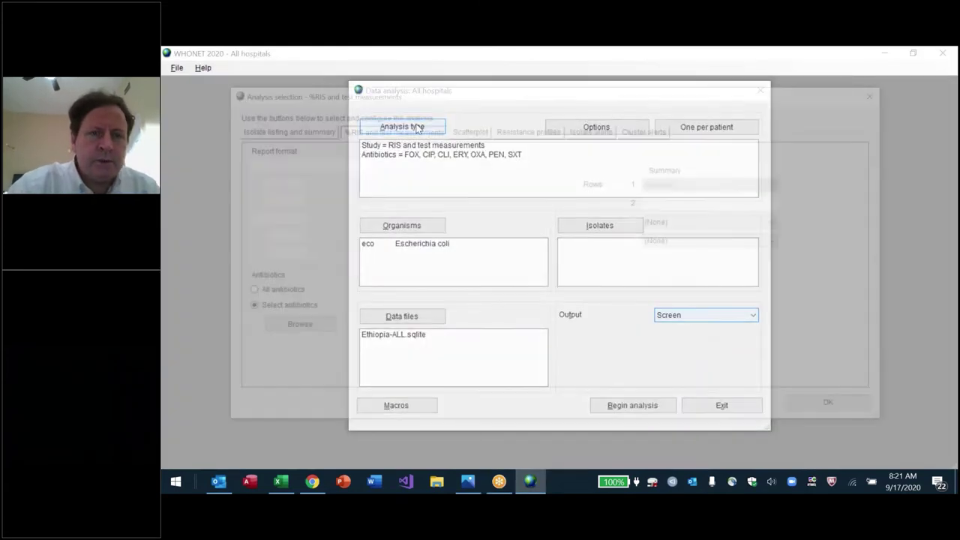
left_click(273, 295)
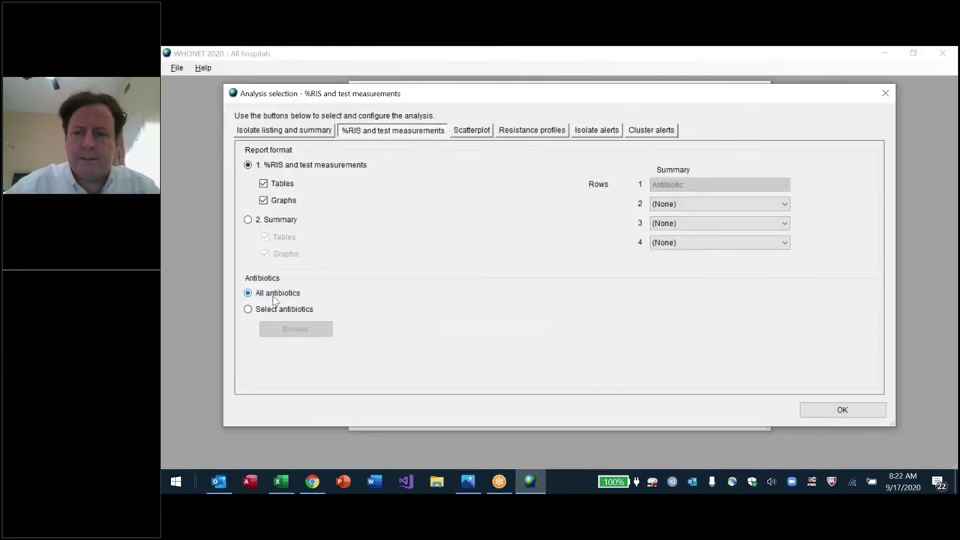
left_click(842, 410)
left_click(632, 405)
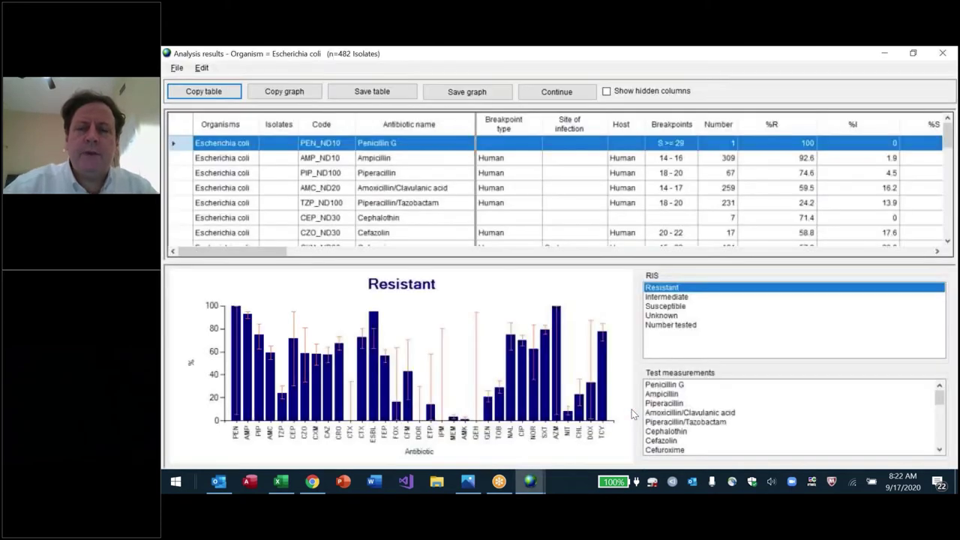
left_click(676, 326)
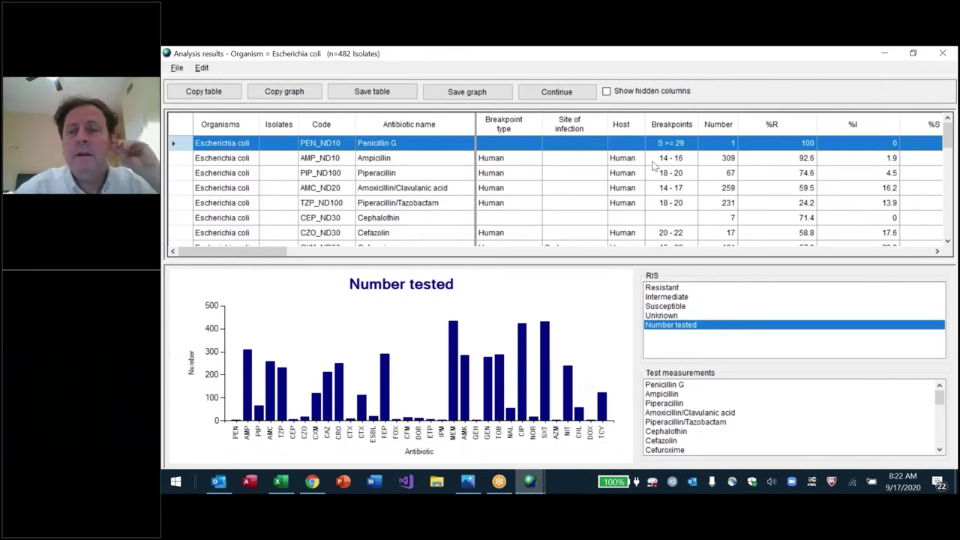
Step: Sort the E. coli results by number tested, highest first, and select the top three rows
left_click(718, 126)
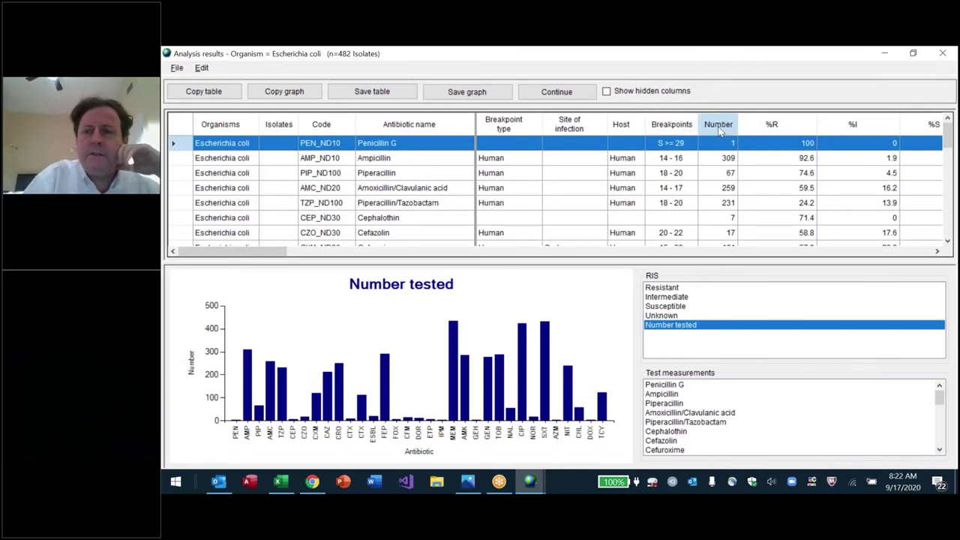
left_click(718, 126)
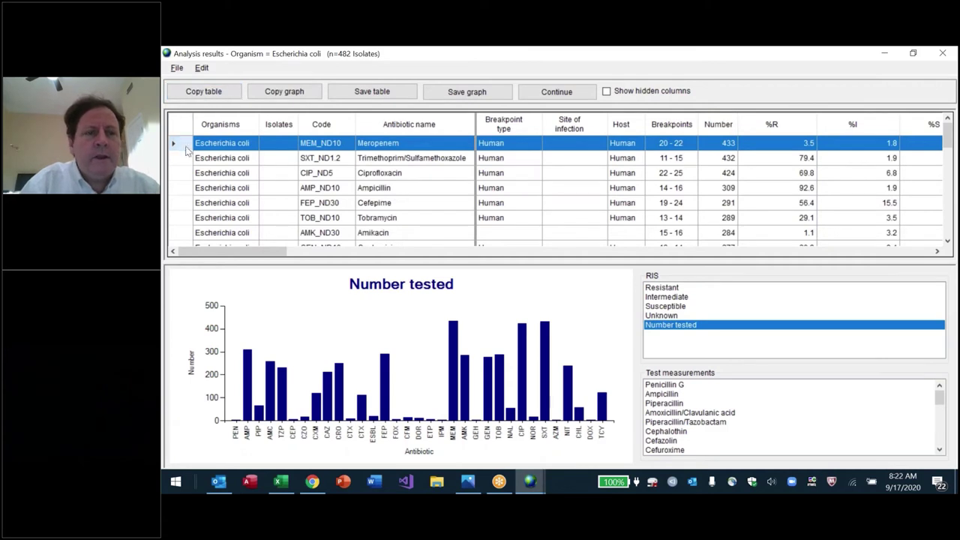
left_click(189, 172, "shift")
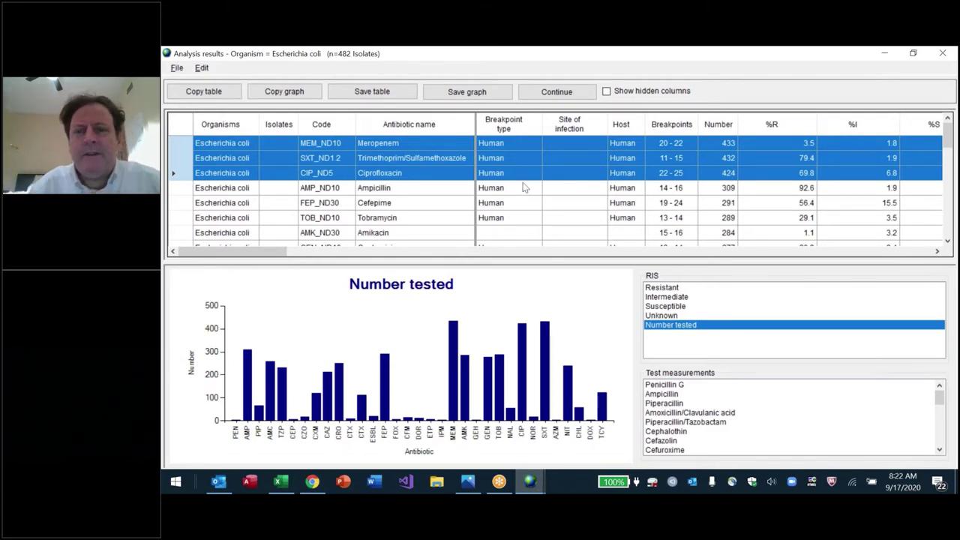
Step: Select the Ampicillin through Ceftazidime rows, browse the least-tested antibiotics, then return to the top
left_click(180, 192)
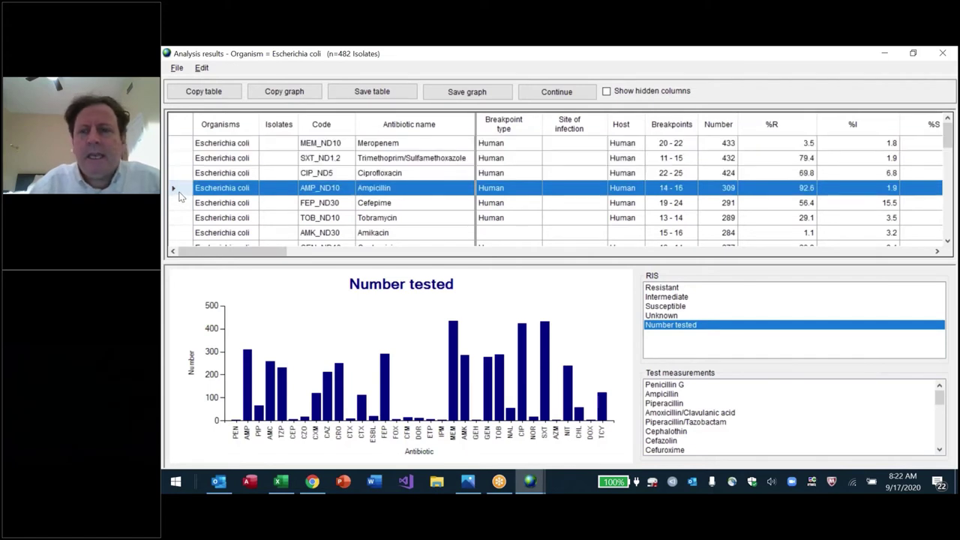
left_click_drag(180, 194, 180, 197)
key("shift+Down")
key("shift+Down")
key("shift+Down")
key("shift+Down")
key("shift+Down")
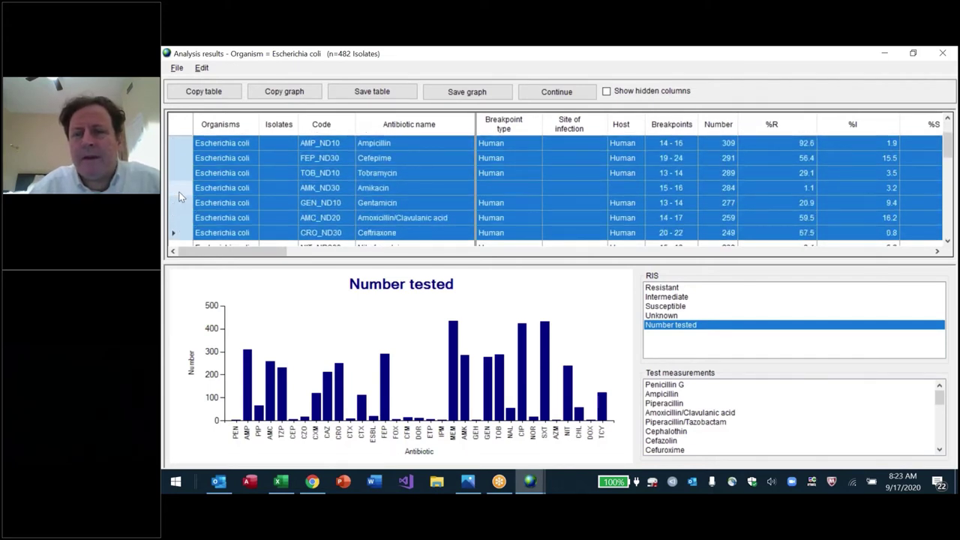
key("shift+Down")
key("shift+Down")
key("shift+Down")
key("shift+Down")
key("shift+Down")
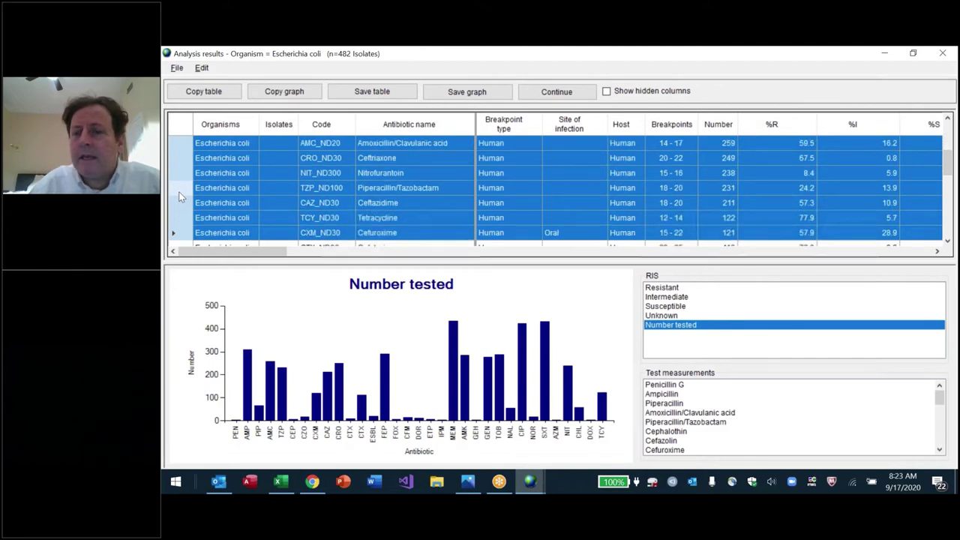
key("shift+Up")
key("shift+Up")
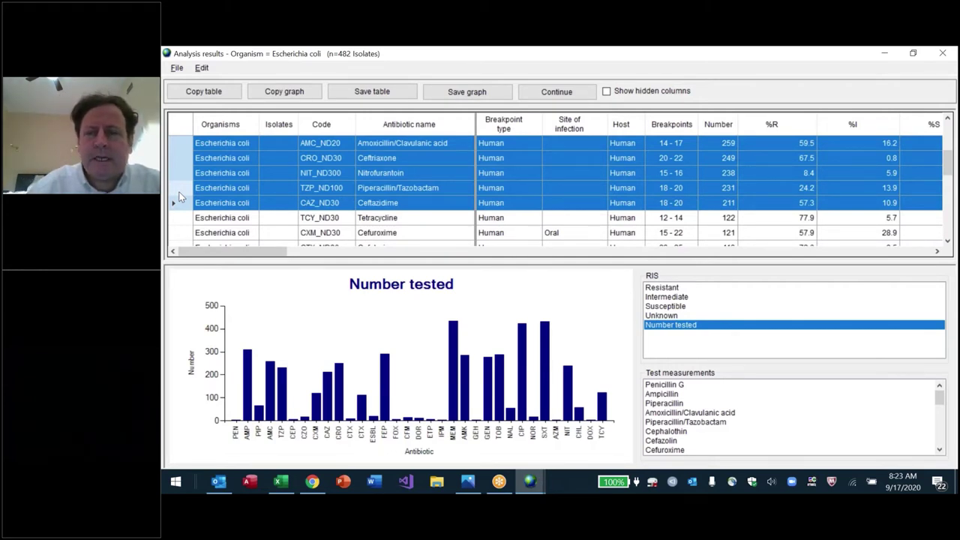
key("Down")
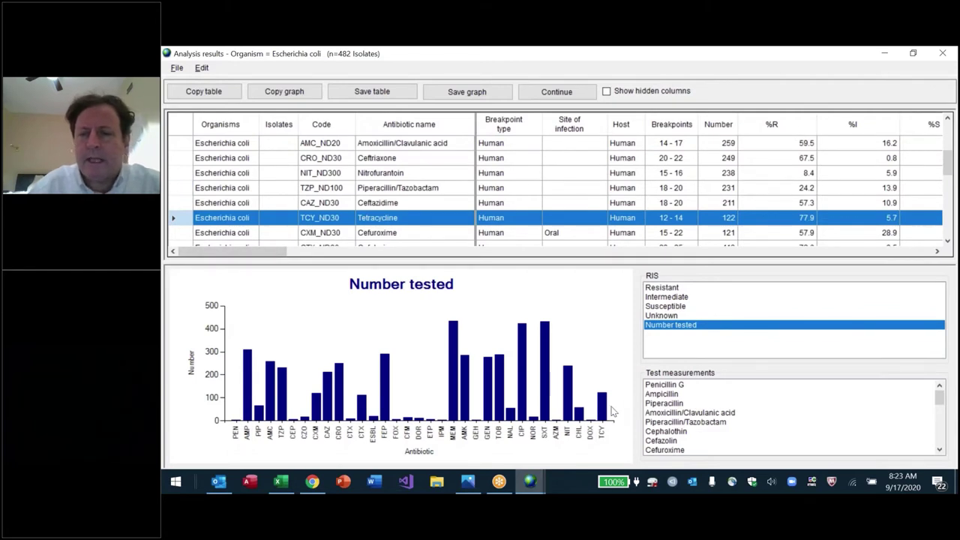
key("Down")
key("Down")
key("Down")
key("Down")
key("Down")
key("Down")
key("Down")
key("Down")
key("Down")
key("Down")
key("Down")
key("Down")
key("Down")
key("Down")
key("Down")
key("Down")
key("Down")
key("Down")
key("Down")
key("Down")
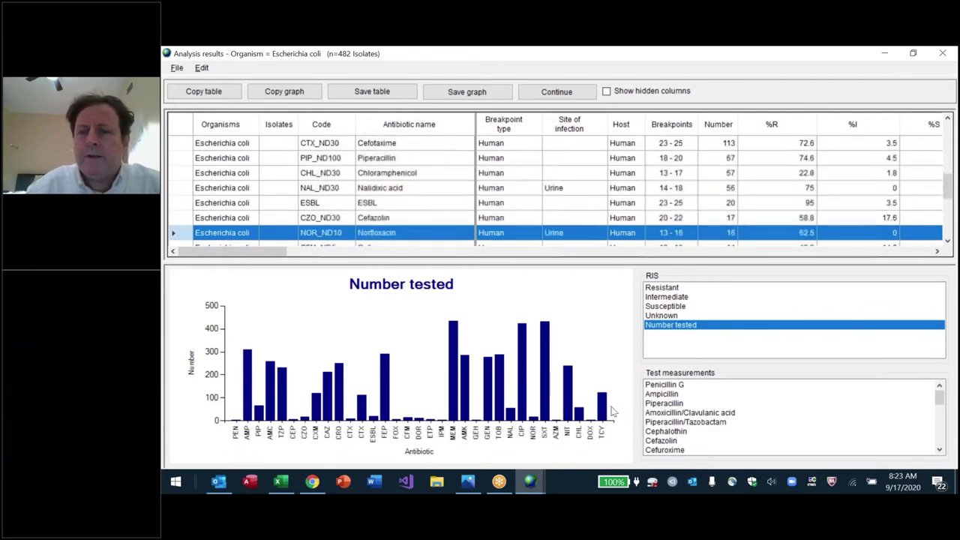
key("Up")
key("Up")
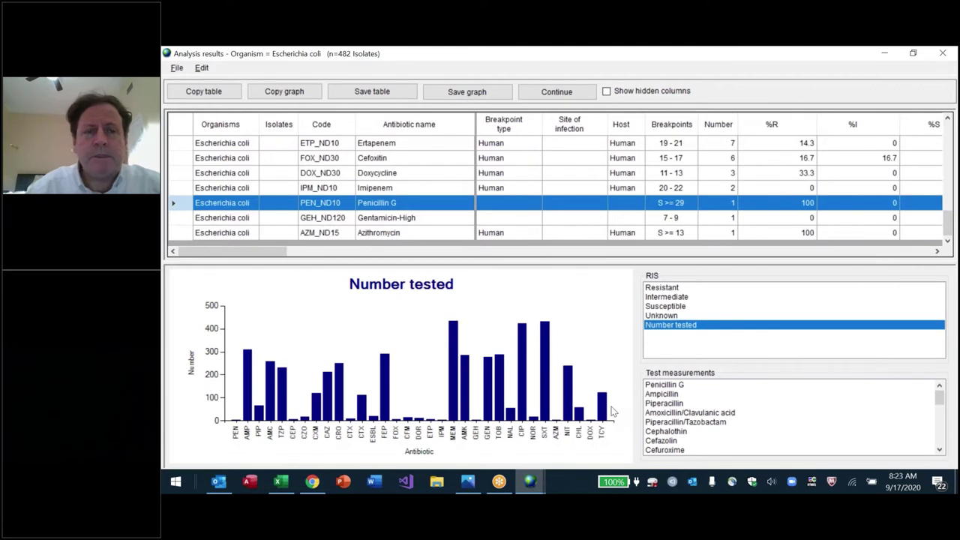
key("Up")
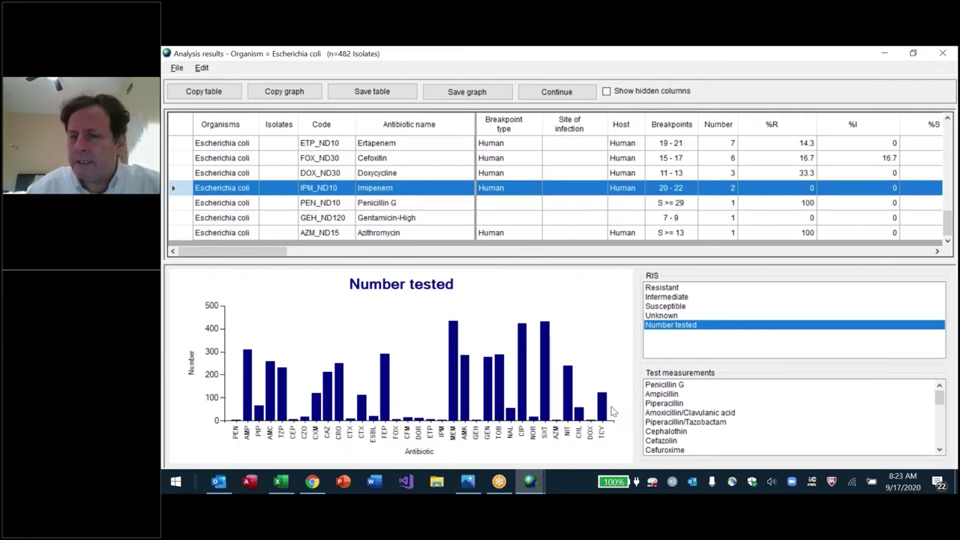
key("Page_Up")
key("Page_Up")
key("Page_Up")
key("Page_Up")
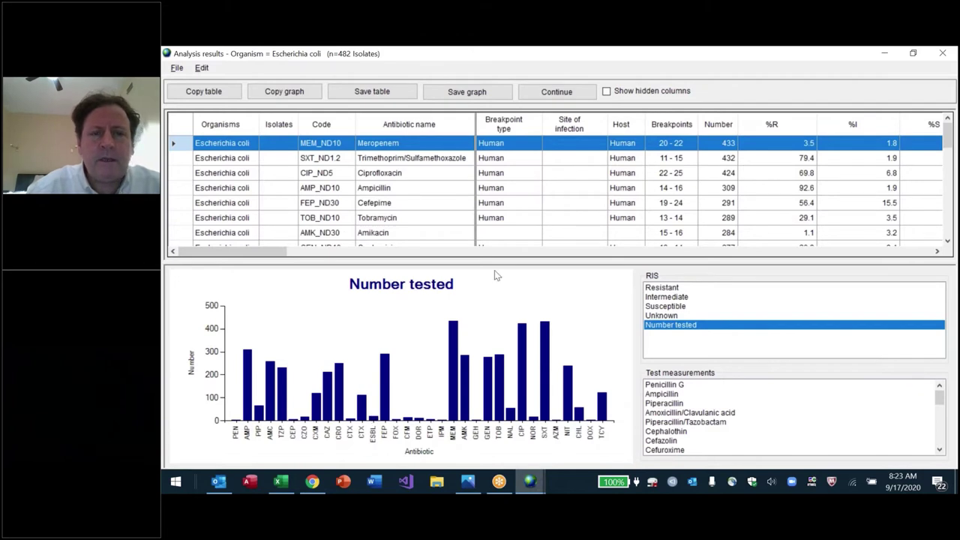
Step: Sort results alphabetically by antibiotic, select Cefotaxime and Ceftriaxone, then close the results
left_click(385, 126)
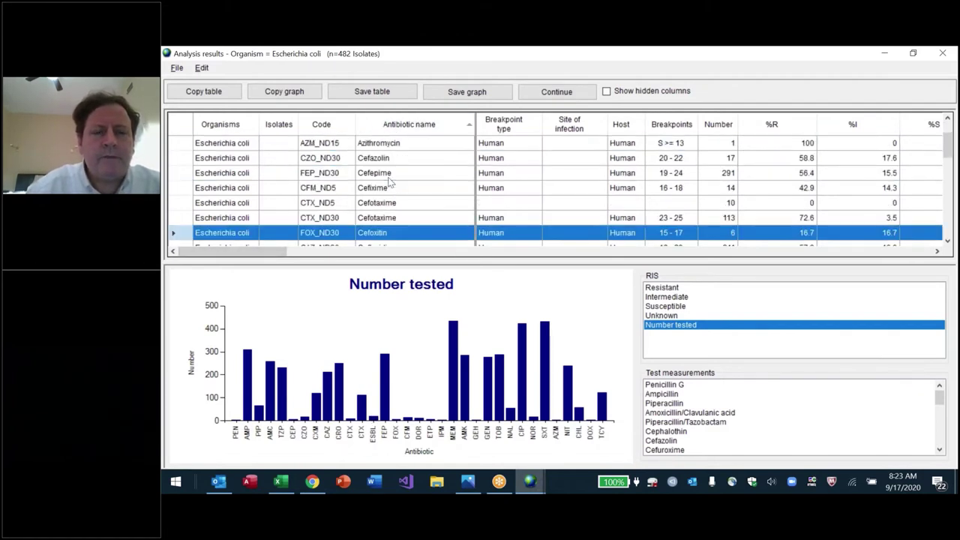
key("Up")
key("Up")
key("Up")
key("Down")
key("Down")
key("Down")
key("Down")
key("Down")
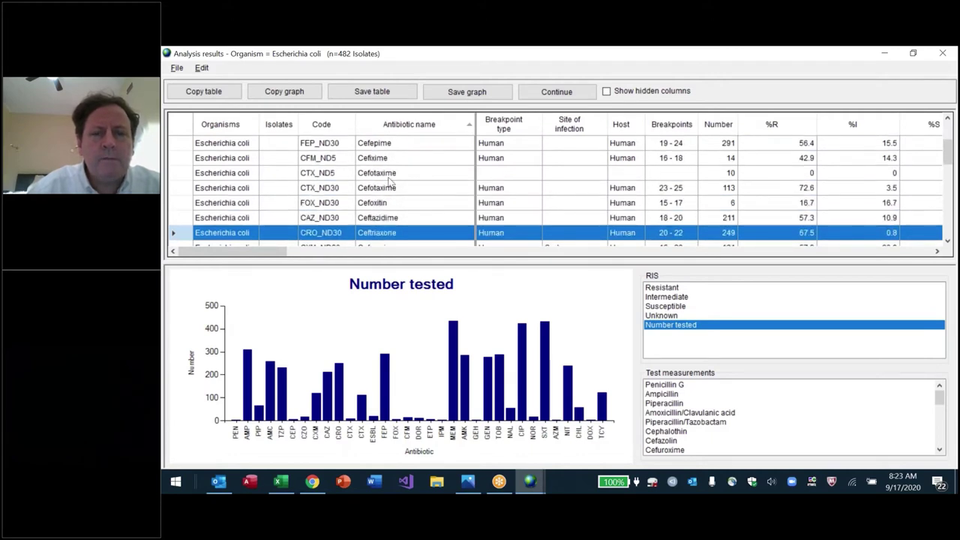
key("Up")
key("Up")
key("Up")
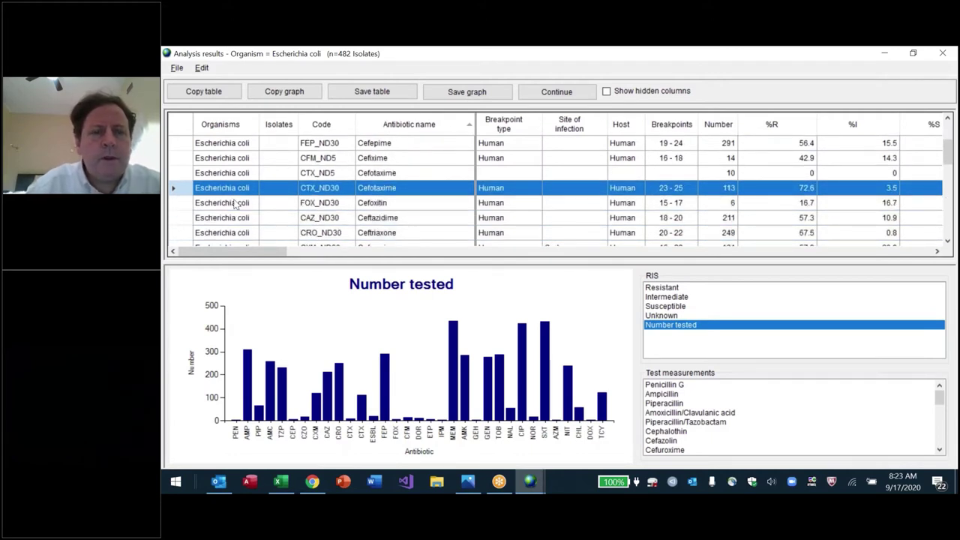
left_click(189, 233, "ctrl")
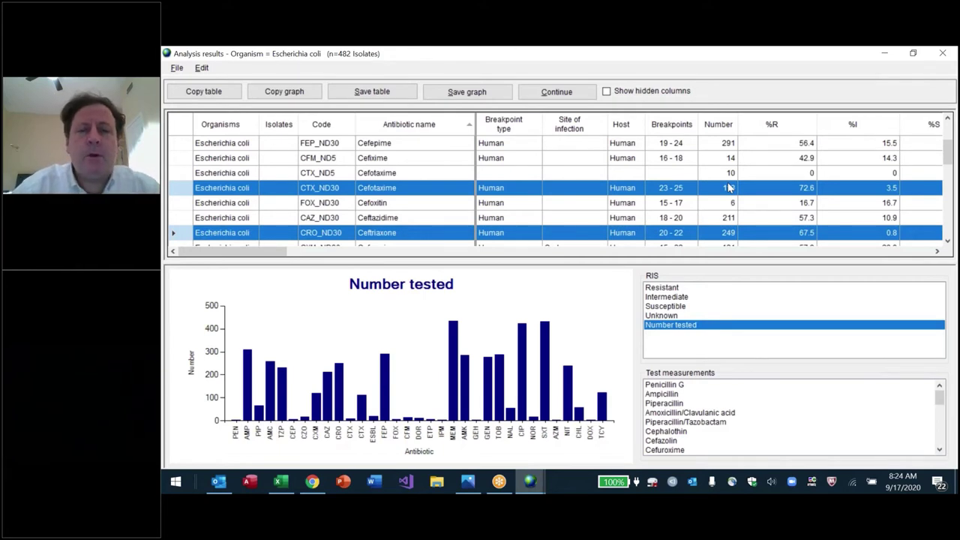
key("Escape")
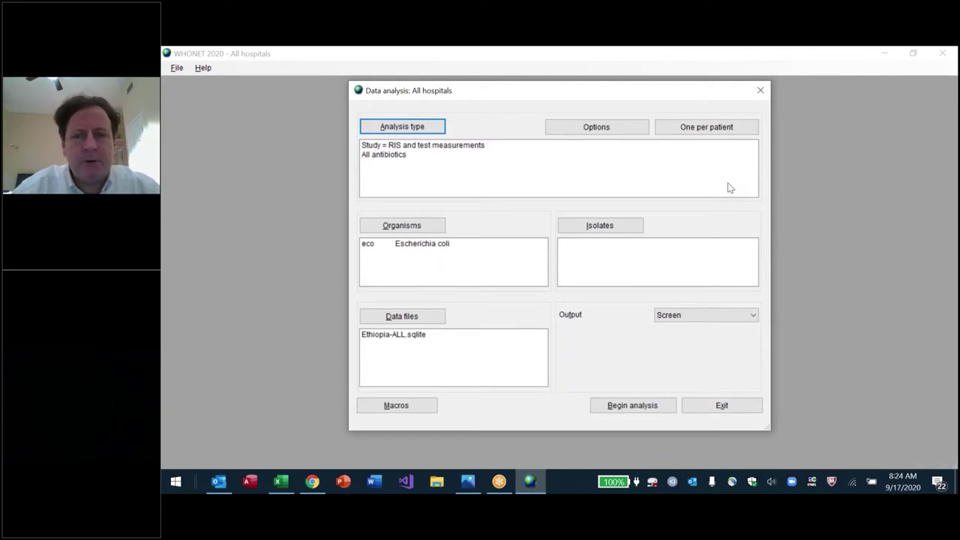
Step: Close the current analysis and open the WHO Test Hospital laboratory
key("Escape")
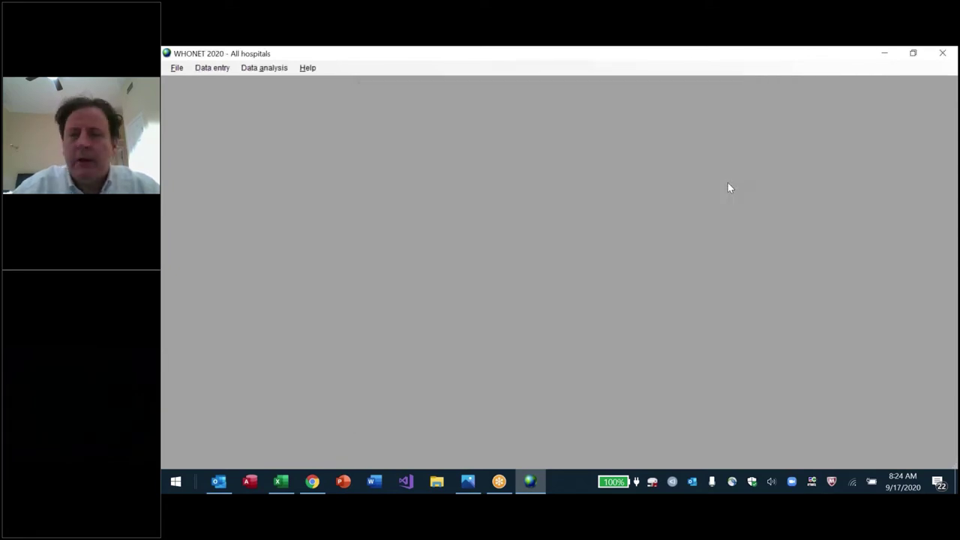
key("Escape")
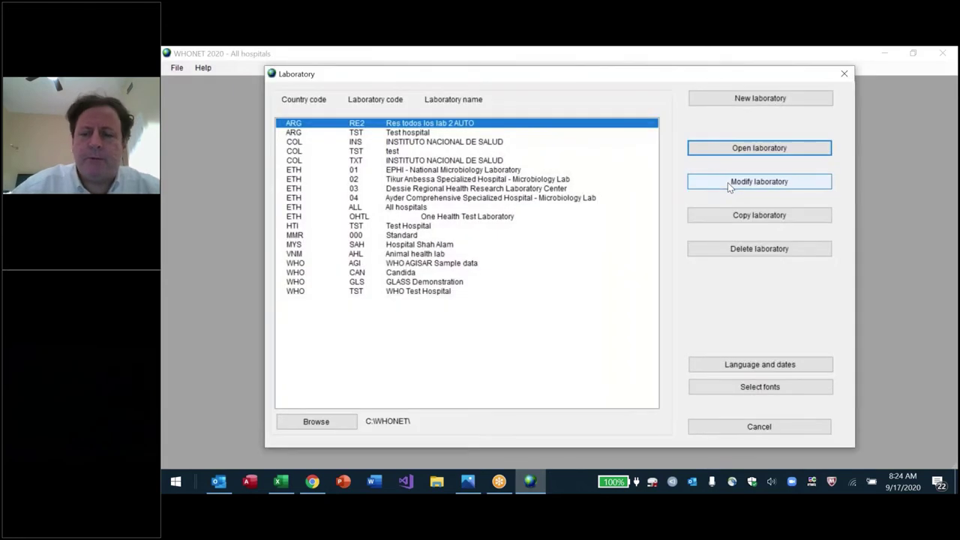
key("End")
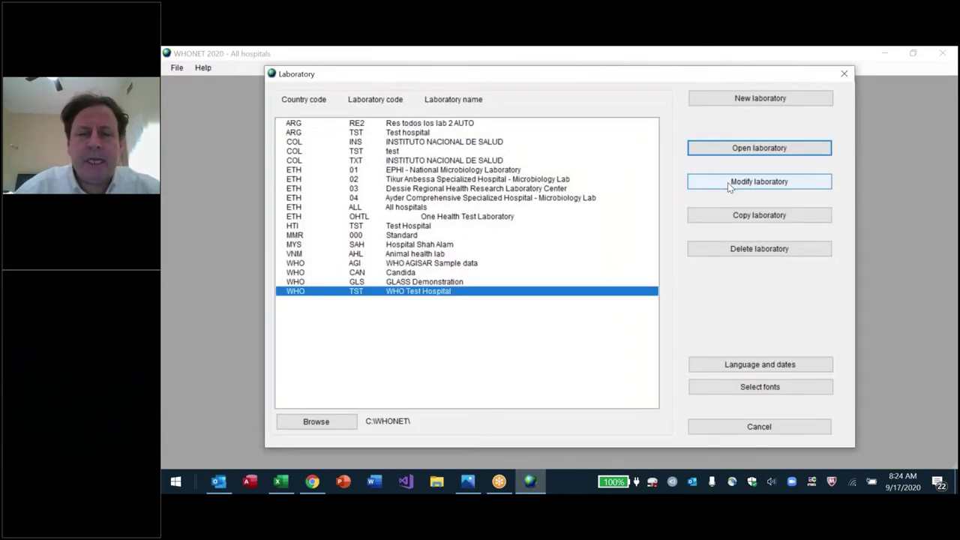
key("Return")
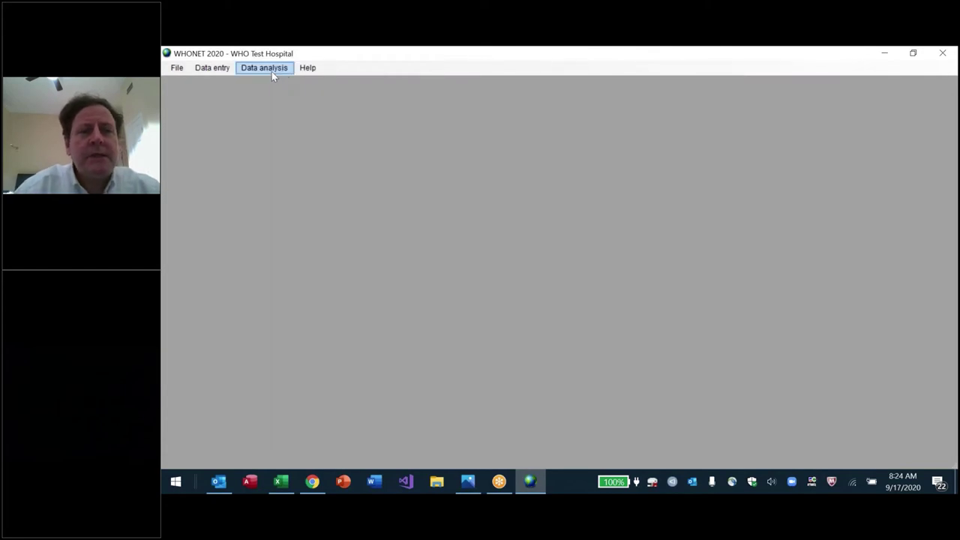
Step: Start a new data analysis and bring up the analysis type choices
left_click(271, 72)
left_click(275, 81)
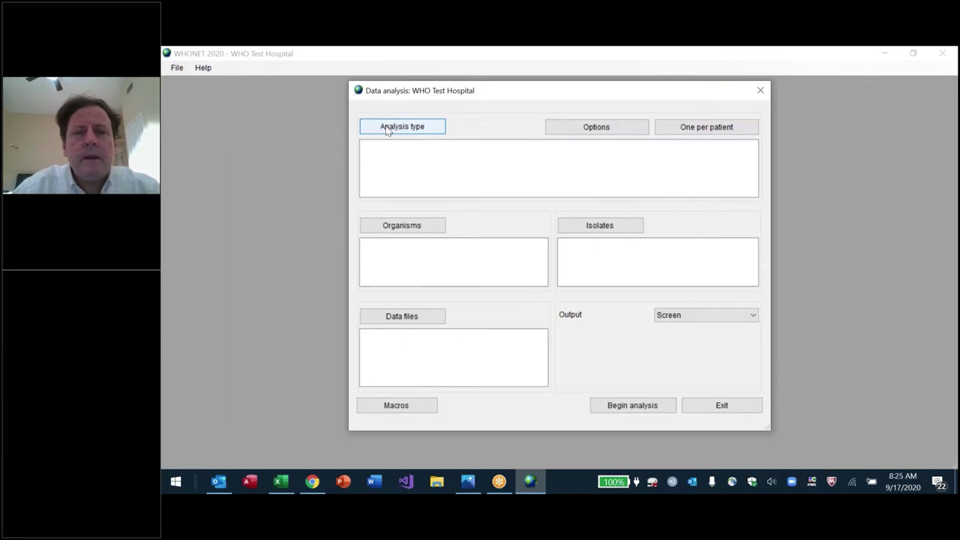
left_click(388, 129)
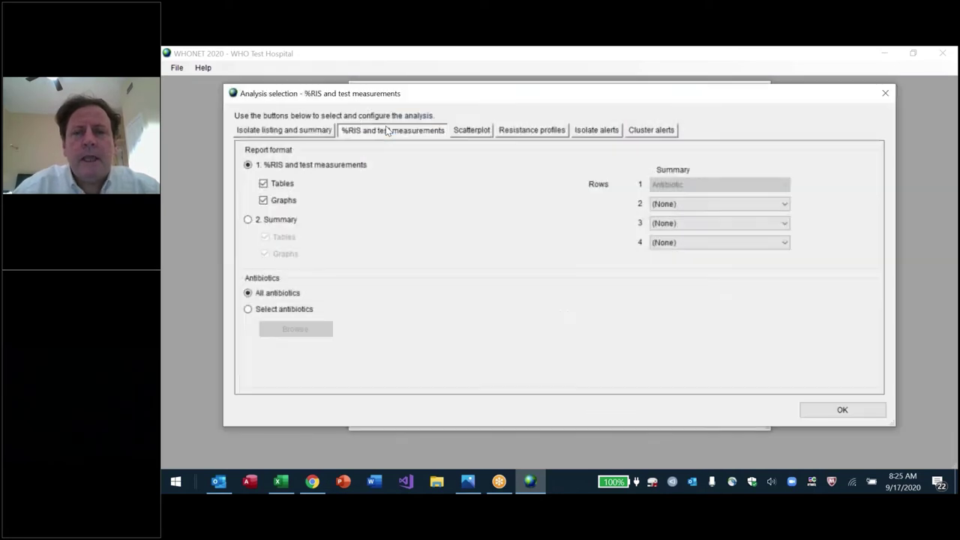
Step: Set the analysis type to Resistance profiles with specimen date columns grouped by Day
left_click(545, 134)
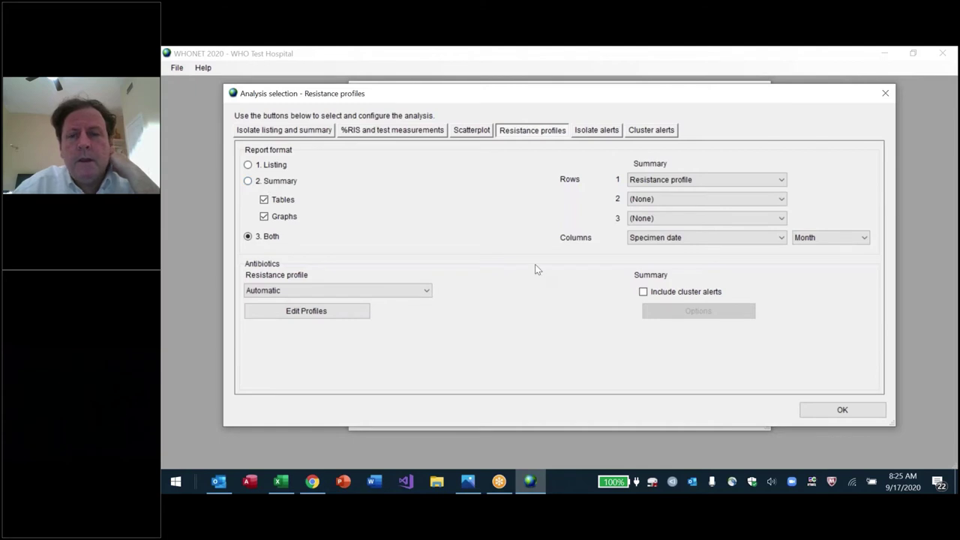
left_click(864, 238)
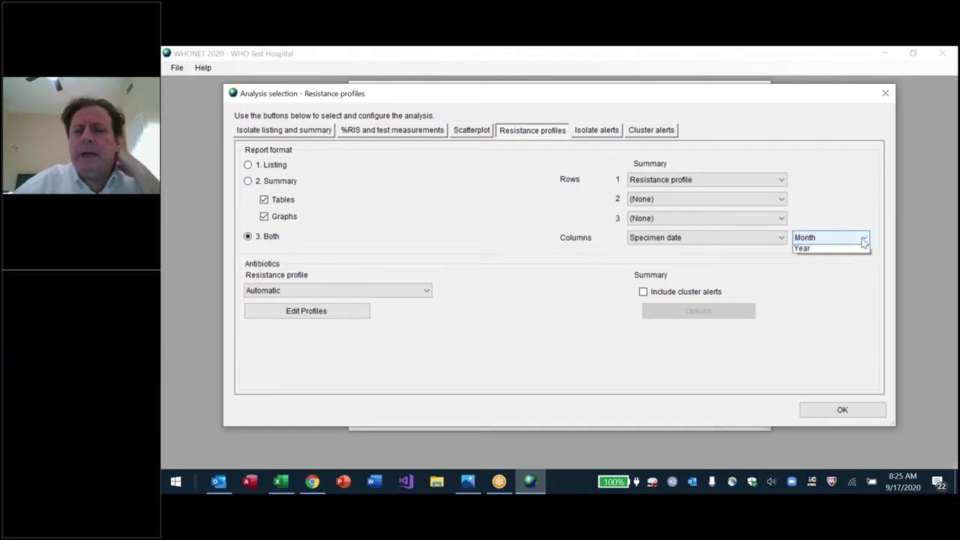
key("Up")
key("Up")
key("Return")
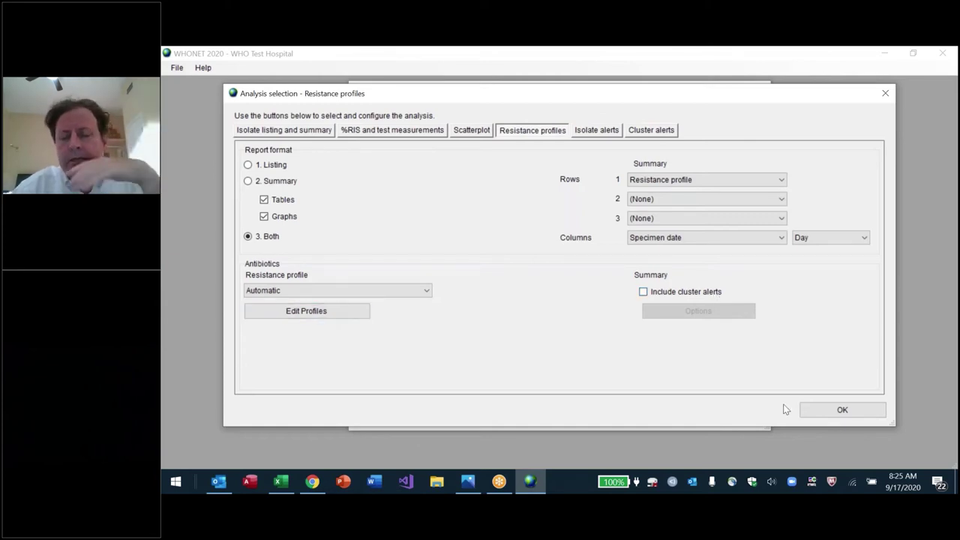
left_click(837, 410)
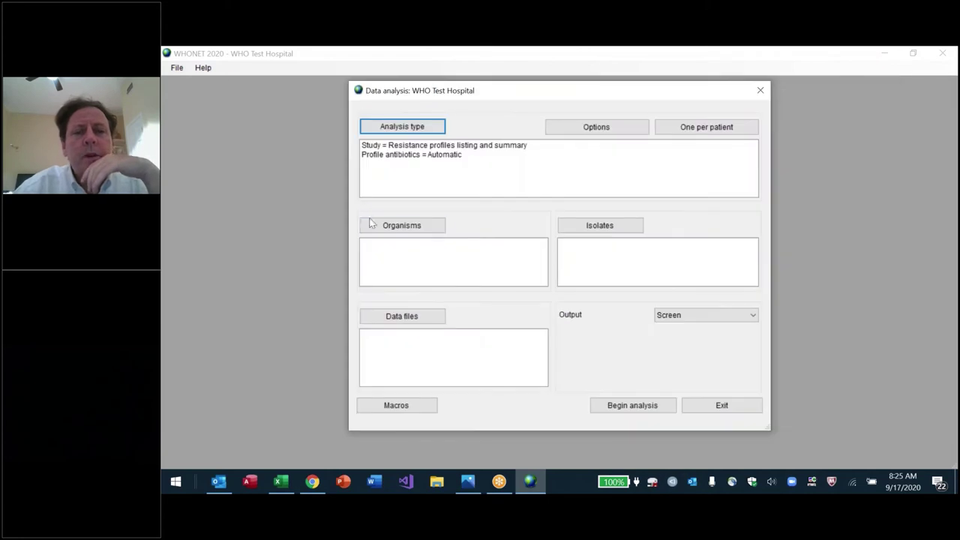
Step: Analyse Staphylococcus aureus ss. aureus (sau) from WHO-TST-1995-01.sqlite
left_click(398, 227)
type("sau")
key("Return")
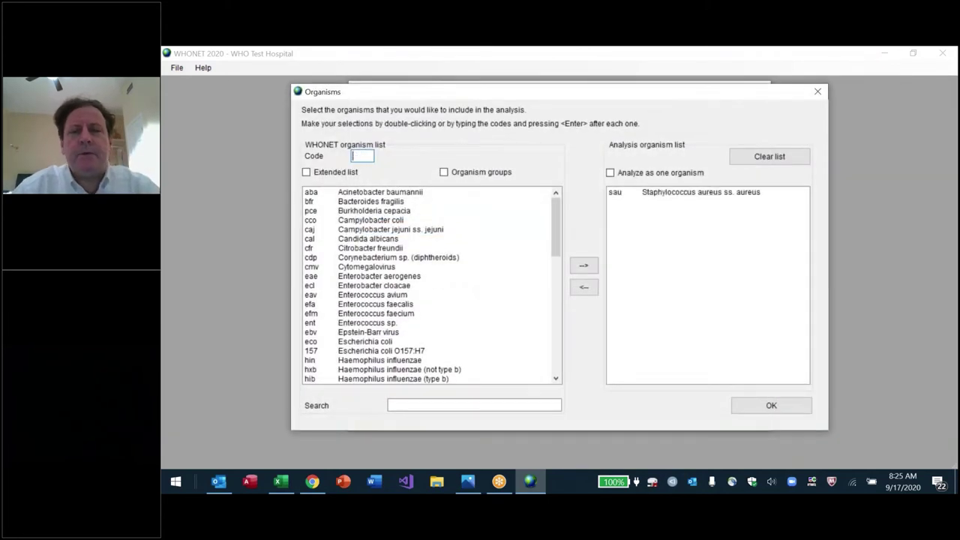
key("Return")
left_click(401, 315)
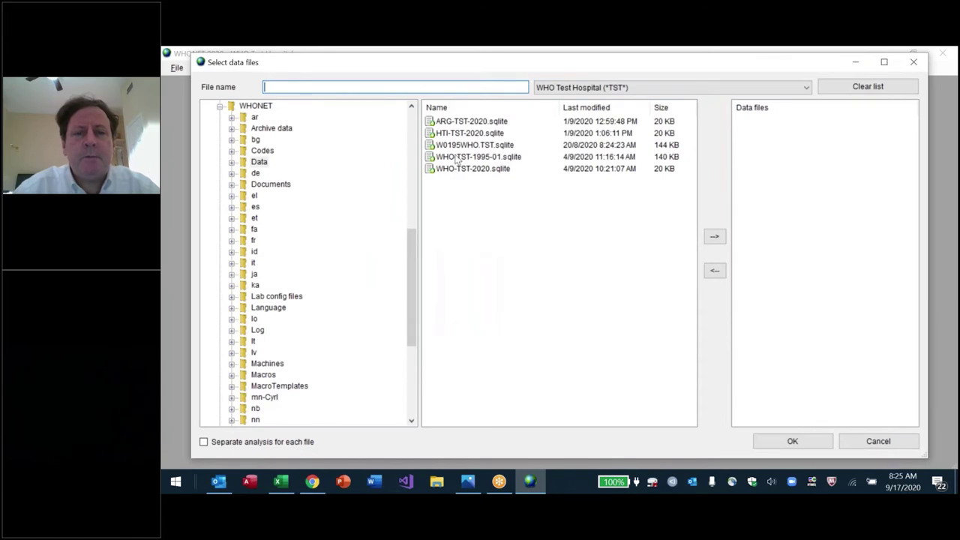
double_click(456, 156)
key("Return")
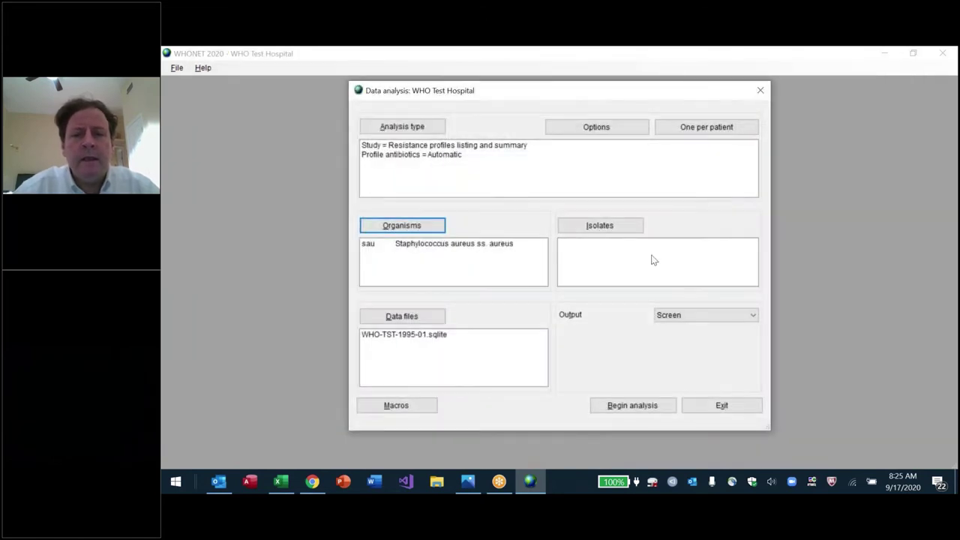
left_click(633, 405)
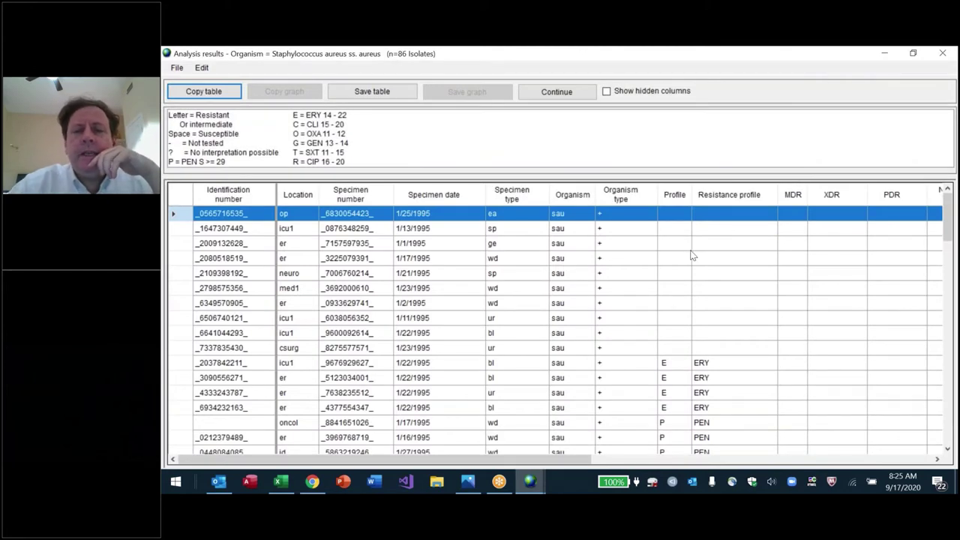
left_click(612, 248)
key("Up")
key("Up")
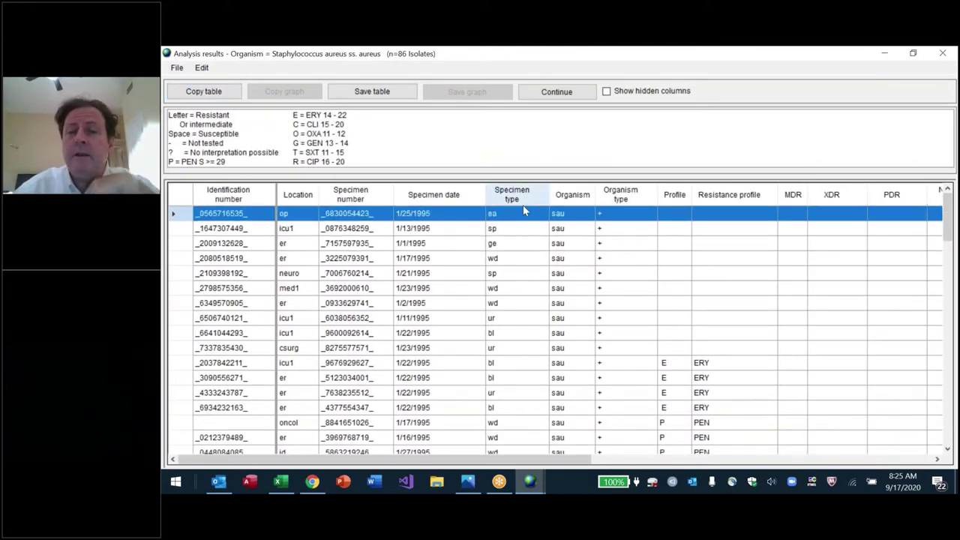
key("Down")
key("Down")
key("Down")
key("Down")
key("Down")
key("Down")
key("Down")
key("Down")
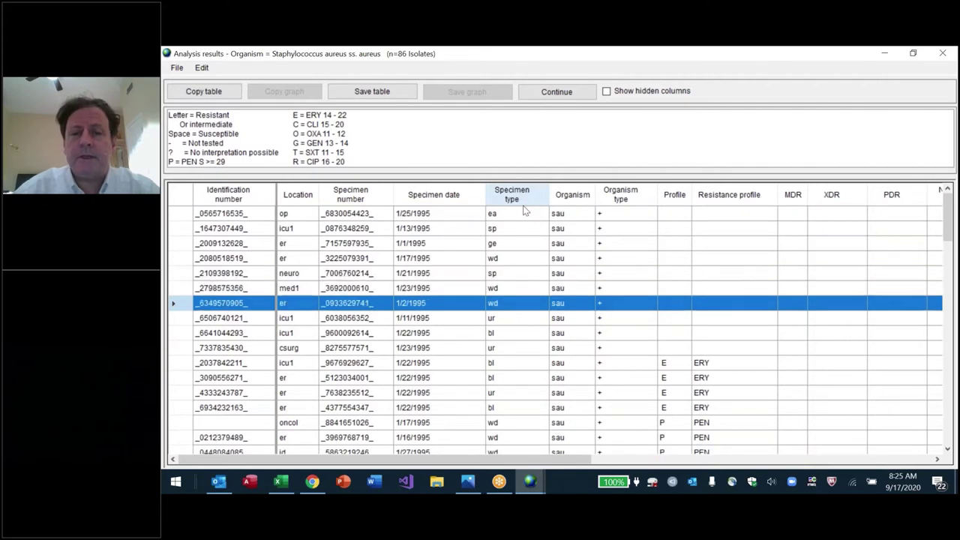
key("Up")
key("Up")
left_click(525, 212)
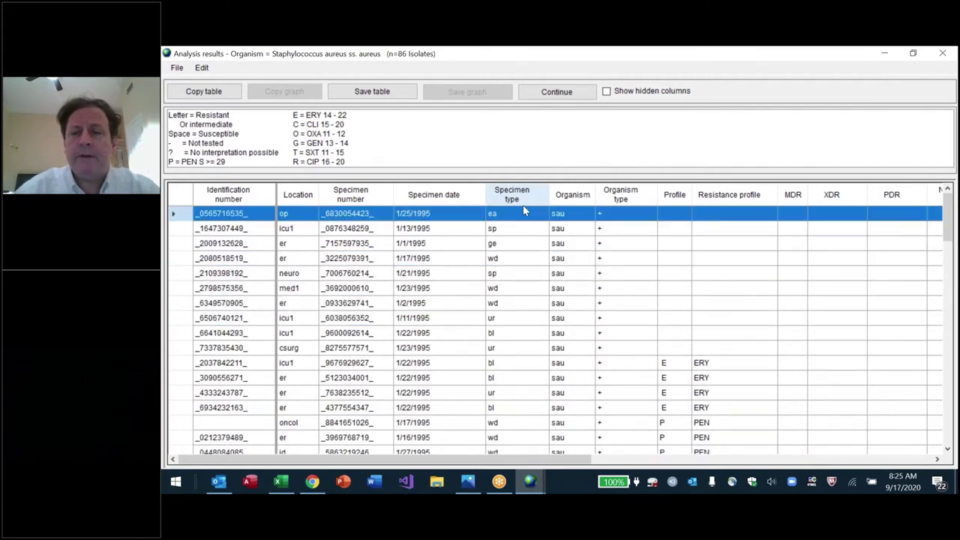
key("Down")
key("Down")
key("Down")
key("Down")
key("Down")
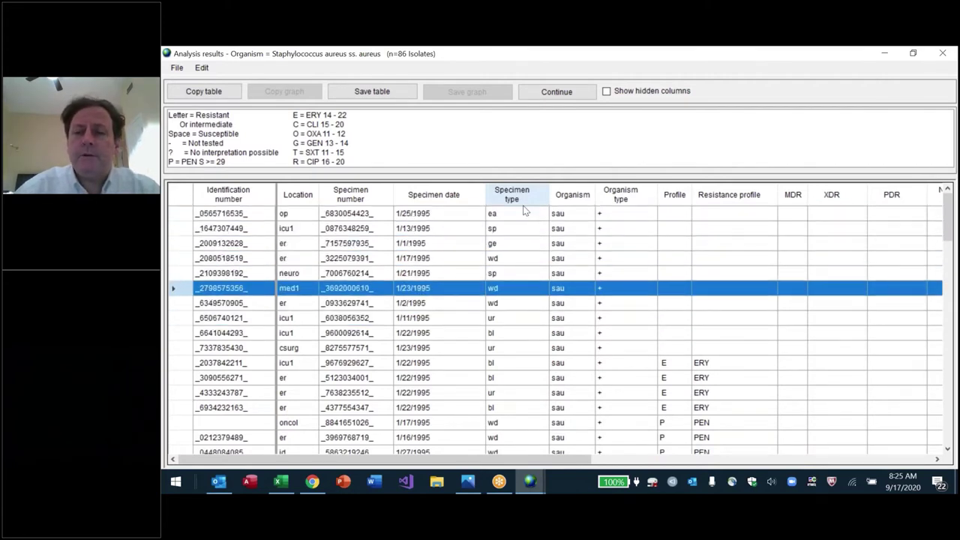
left_click_drag(525, 459, 920, 465)
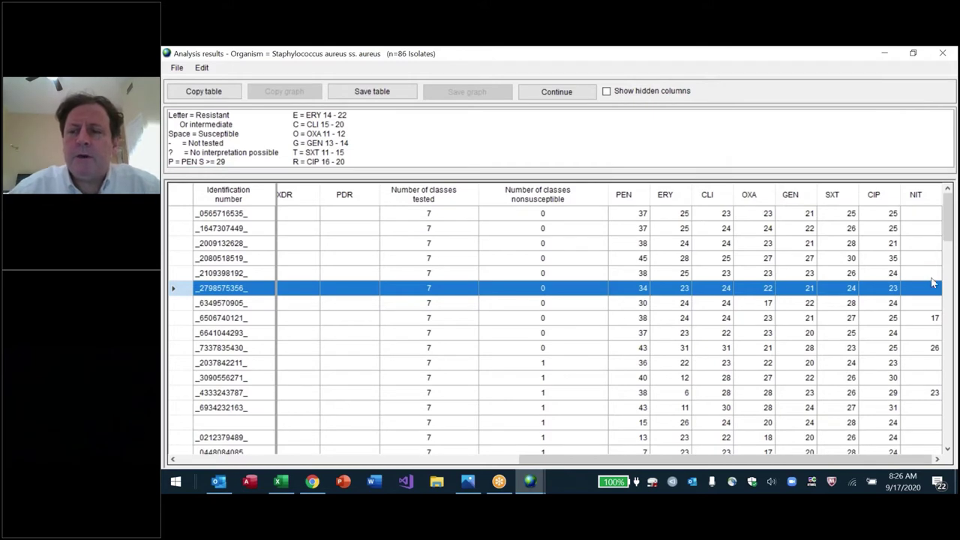
left_click(936, 320)
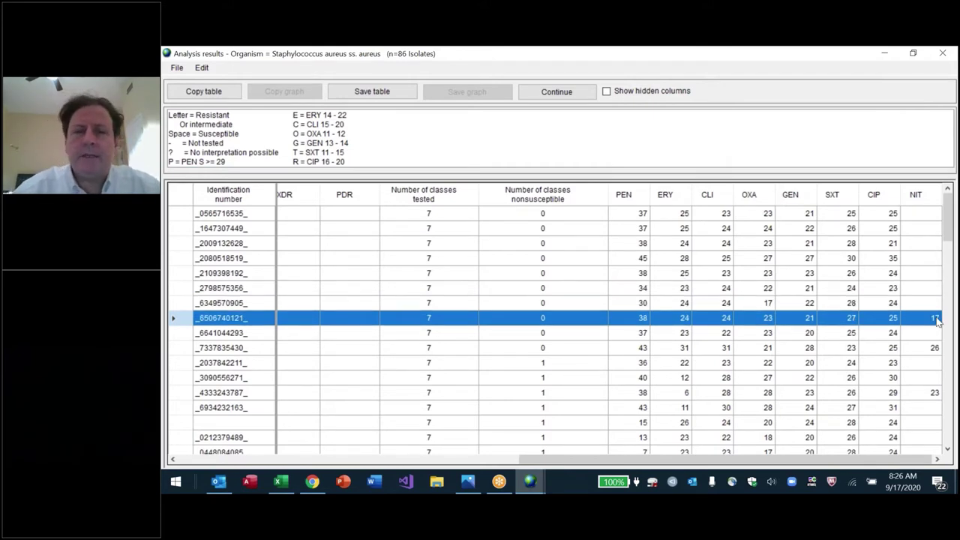
left_click(918, 202)
left_click(918, 204)
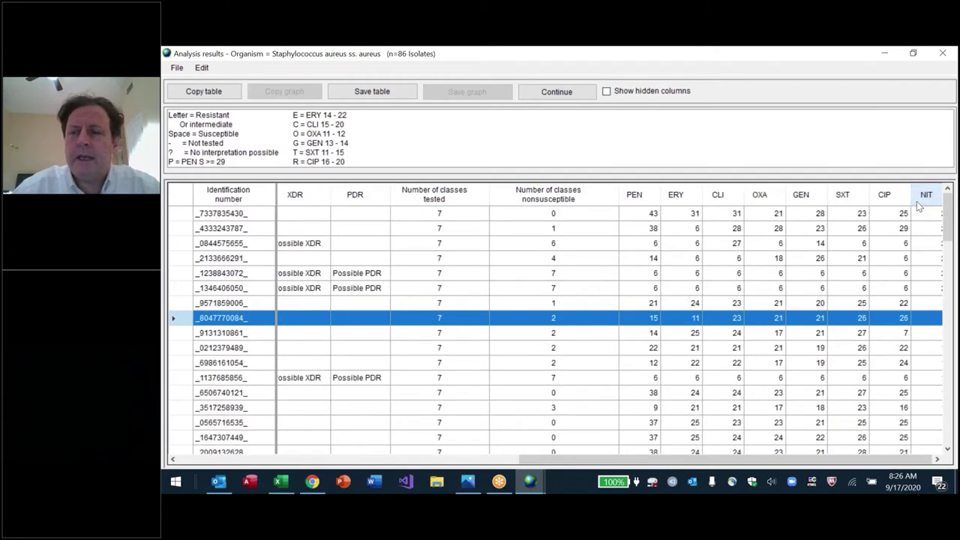
left_click(935, 459)
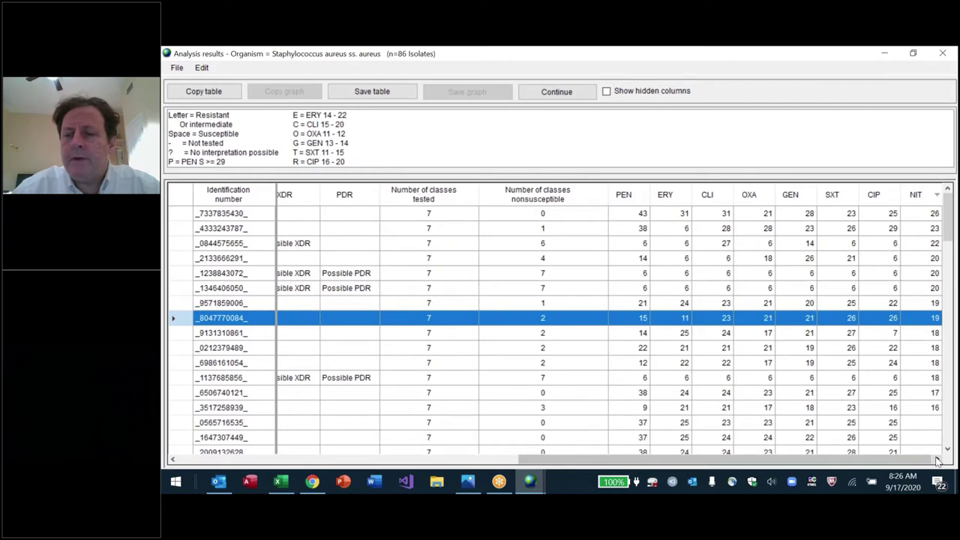
left_click(947, 449)
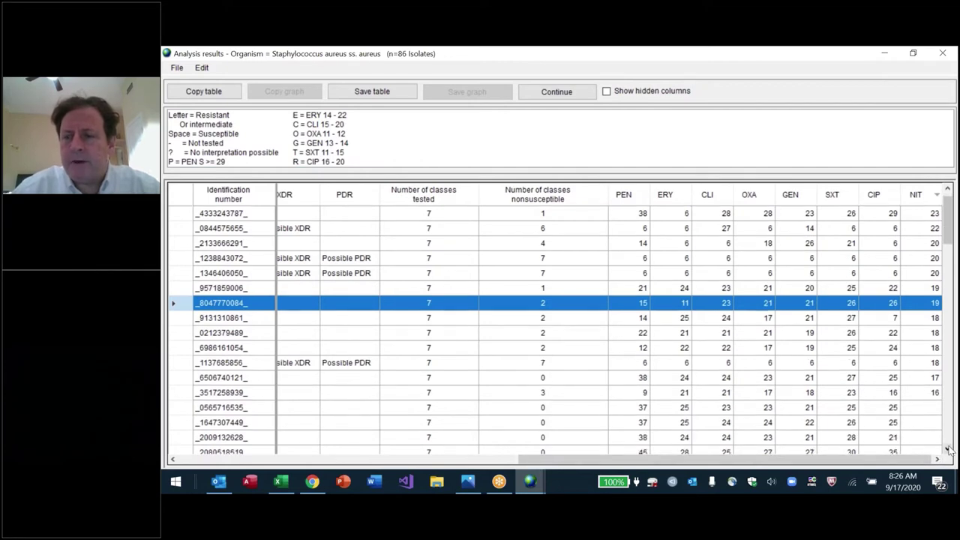
scroll(947, 448, "down", 8)
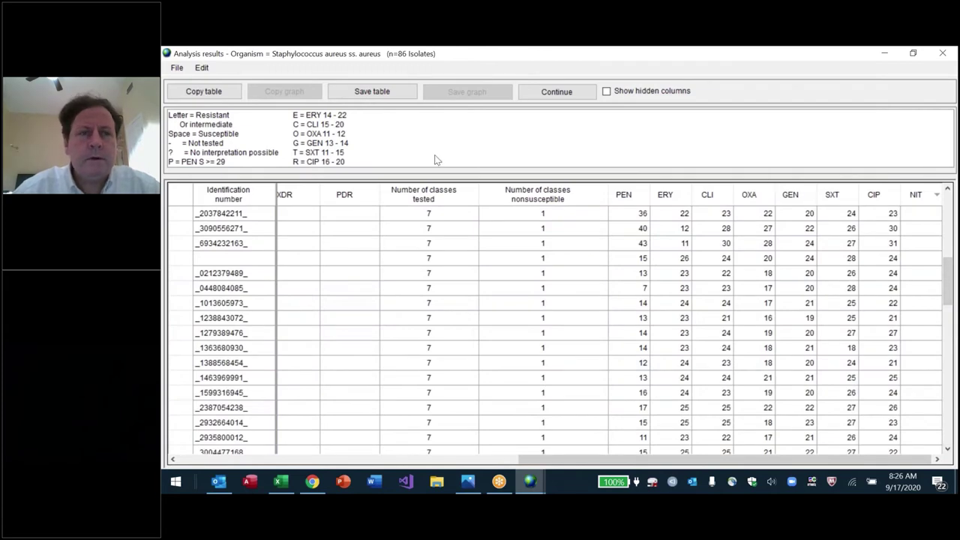
key("alt+f")
key("Return")
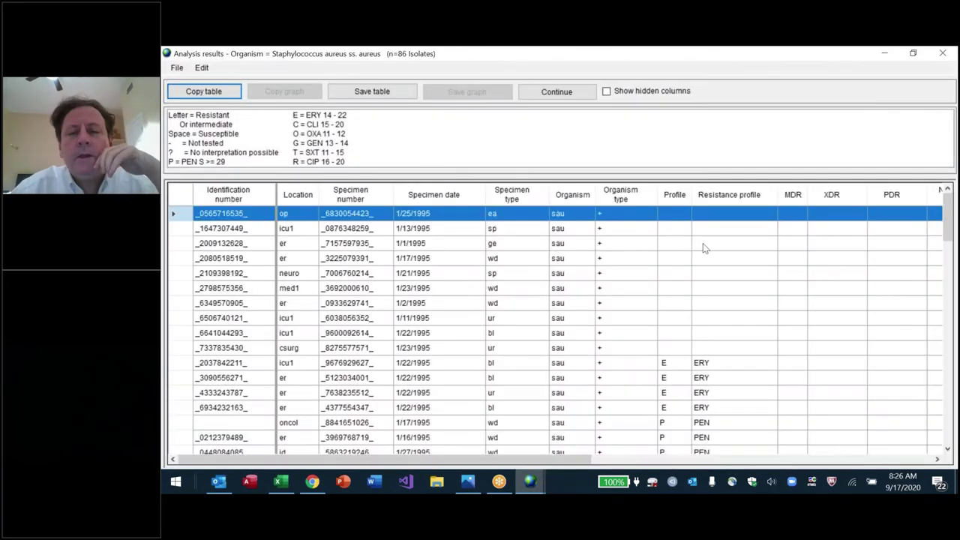
Step: Highlight the ERY-resistant, PEN-resistant and fully susceptible isolate groups in the results table
left_click(738, 251)
key("Up")
key("Up")
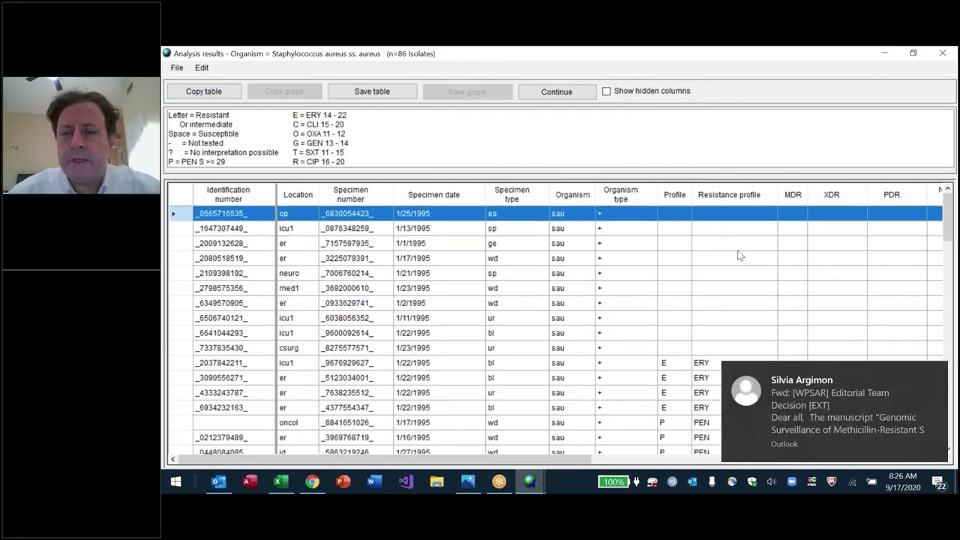
key("Down")
key("Down")
key("Down")
key("Down")
key("Down")
key("Down")
key("Down")
key("Down")
key("Down")
key("Down")
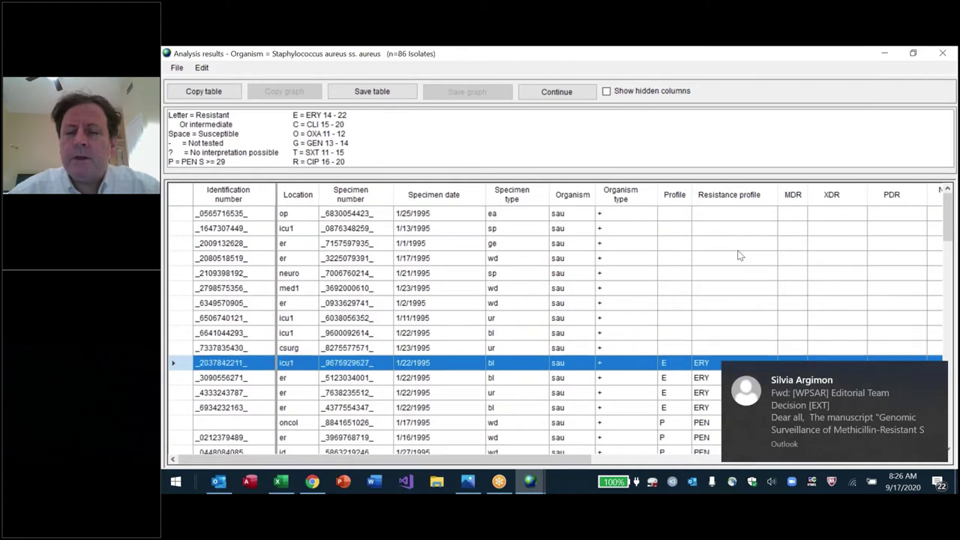
key("Down")
key("Up")
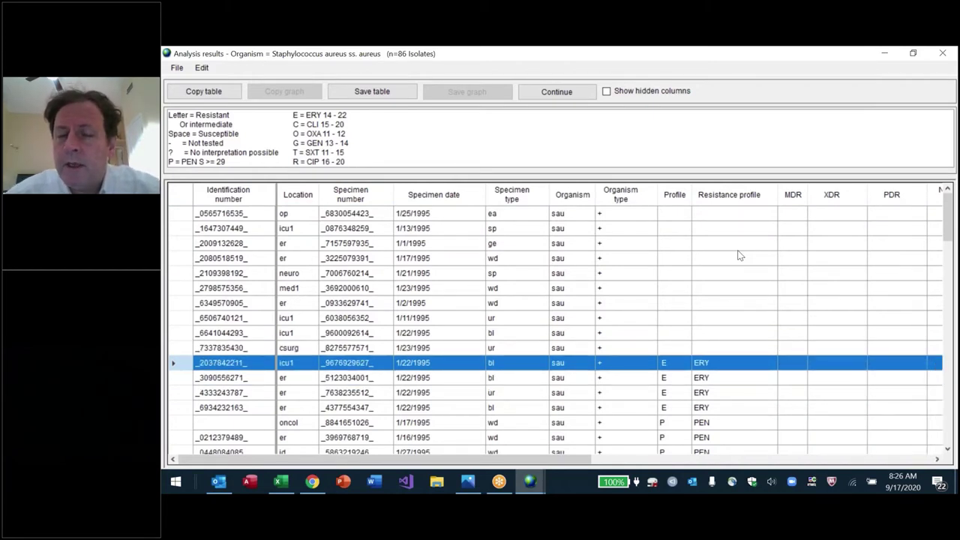
key("shift+Down")
key("shift+Down")
key("shift+Down")
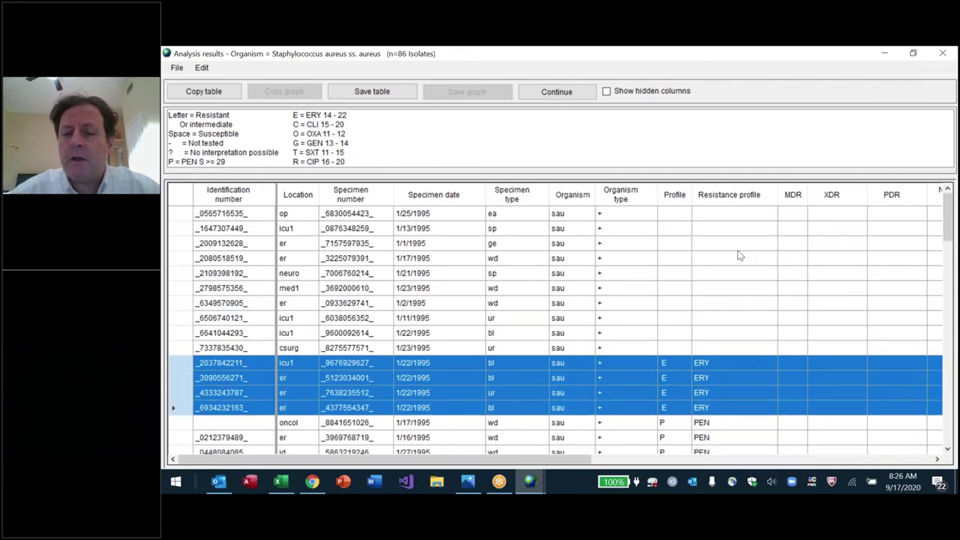
key("Down")
key("shift+Down")
key("shift+Down")
key("shift+Down")
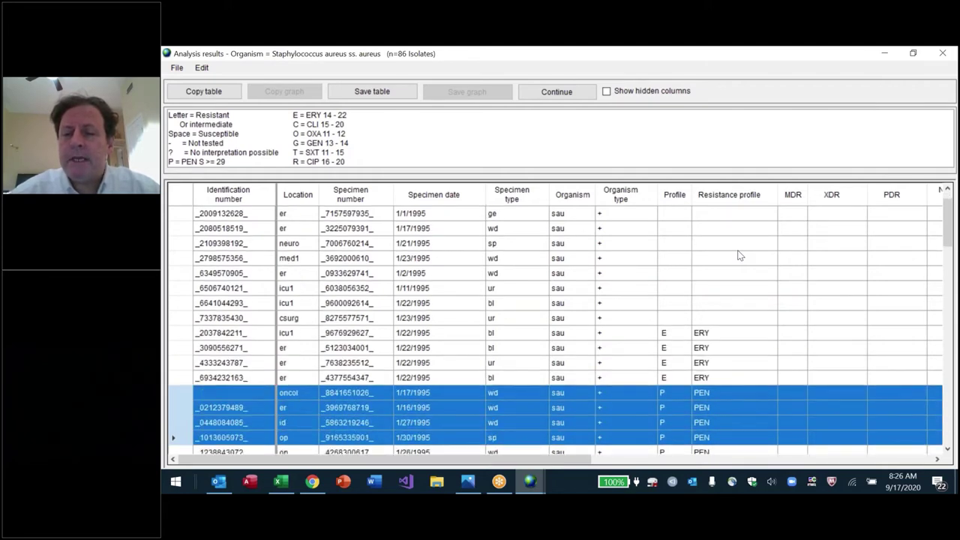
key("shift+Down")
key("shift+Down")
key("shift+Down")
key("shift+Down")
key("shift+Down")
key("shift+Down")
key("Down")
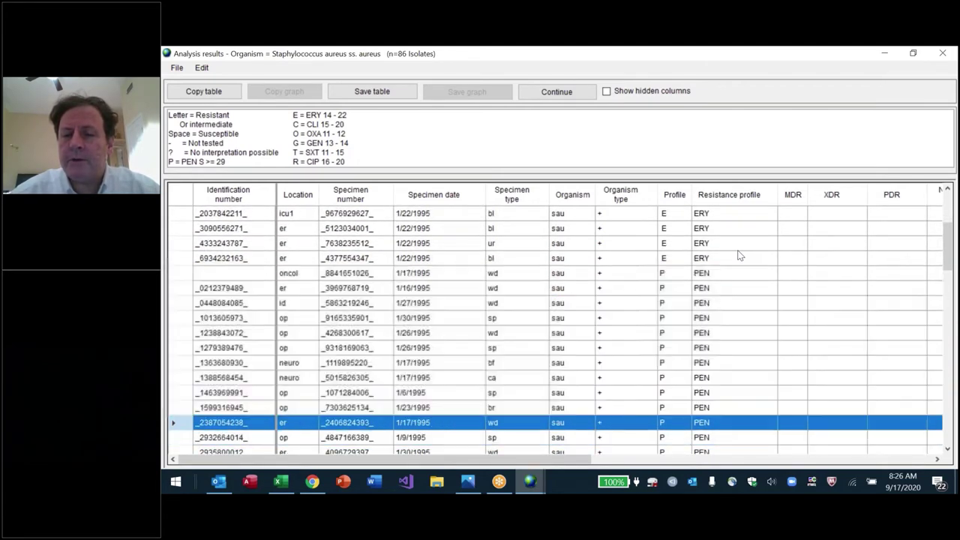
key("Up")
key("Up")
key("Up")
key("Up")
key("Up")
key("Up")
key("Up")
key("Up")
key("Up")
key("Up")
key("Up")
key("Up")
key("Up")
key("Up")
key("Up")
key("Up")
key("Up")
key("Up")
key("Up")
key("Up")
key("shift+Down")
key("shift+Down")
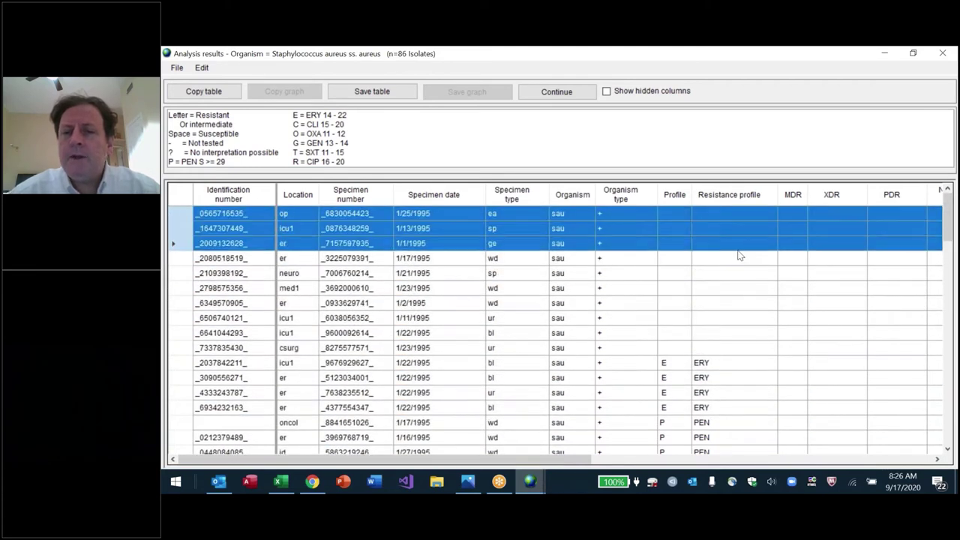
key("shift+Down")
key("shift+Down")
key("shift+Down")
key("shift+Down")
key("shift+Down")
key("shift+Down")
key("shift+Down")
key("shift+Down")
key("shift+Up")
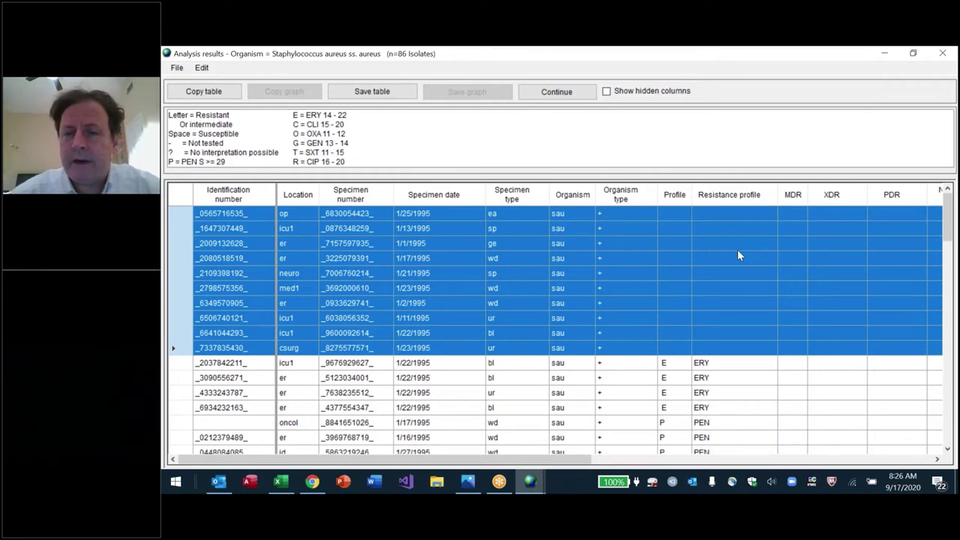
Step: Highlight the ERY-only, PEN-only, ERY CIP and PEN CIP resistance-profile groups in turn
key("Down")
key("shift+Down")
key("shift+Down")
key("shift+Down")
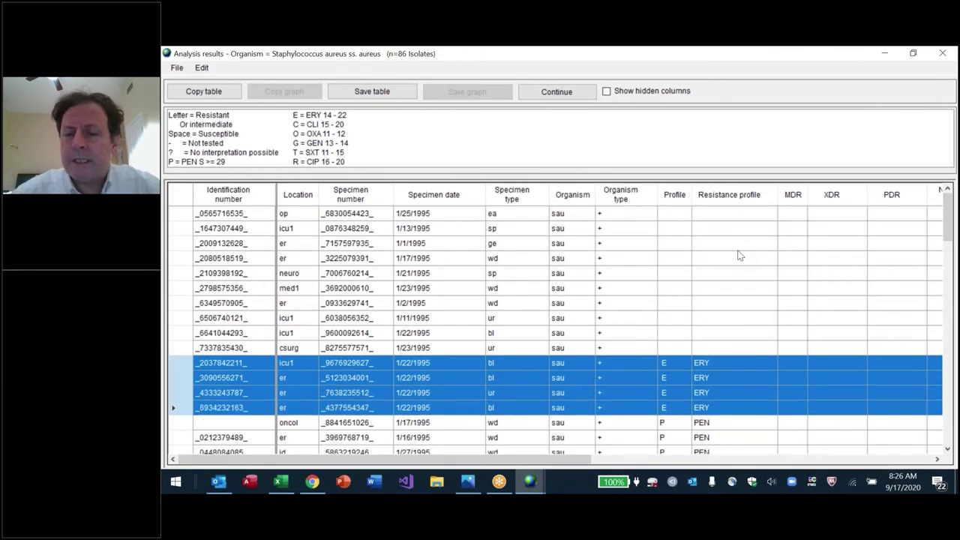
key("Down")
key("shift+Down")
key("shift+Down")
key("shift+Down")
key("shift+Down")
key("shift+Down")
key("shift+Down")
key("shift+Down")
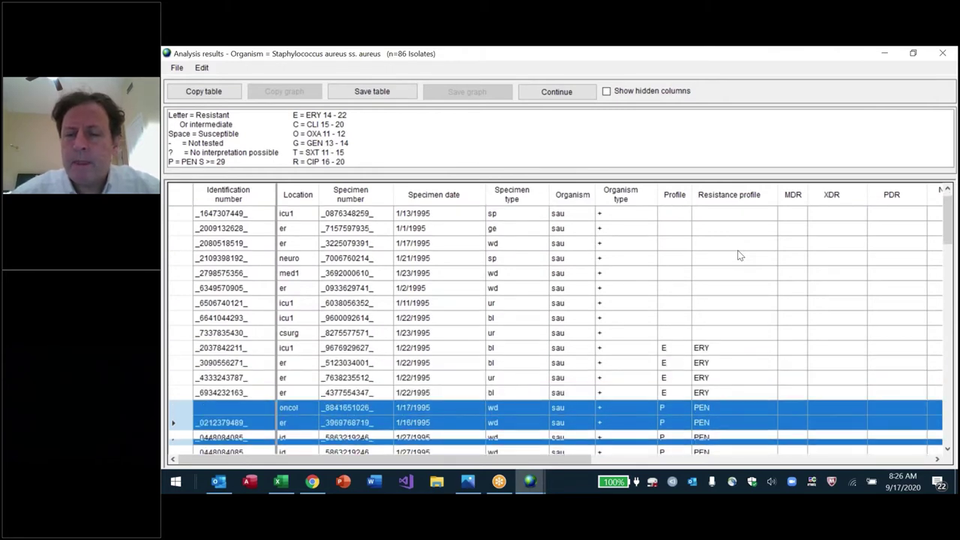
key("shift+Down")
key("shift+Down")
key("shift+Down")
key("shift+Down")
key("shift+Down")
key("shift+Down")
key("shift+Down")
key("shift+Down")
key("shift+Down")
key("shift+Down")
key("shift+Down")
key("shift+Down")
key("shift+Down")
key("shift+Down")
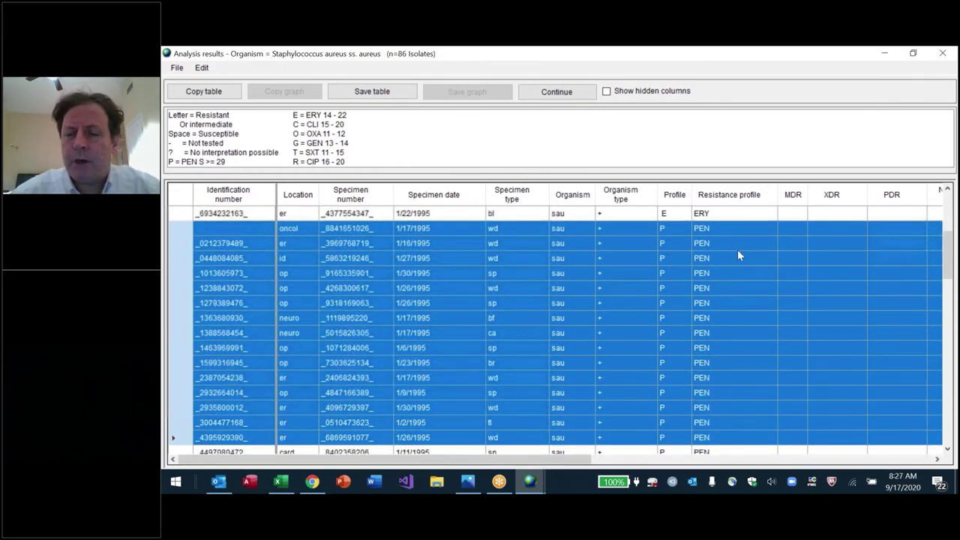
key("shift+Down")
key("shift+Down")
key("shift+Down")
key("shift+Down")
key("shift+Down")
key("shift+Down")
key("shift+Down")
key("shift+Down")
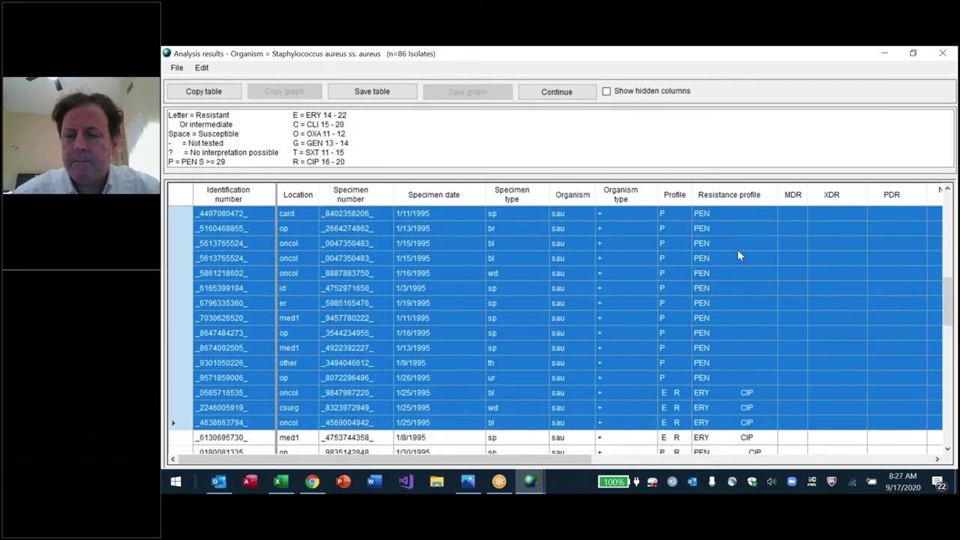
key("Up")
key("Up")
key("shift+Down")
key("shift+Down")
key("shift+Down")
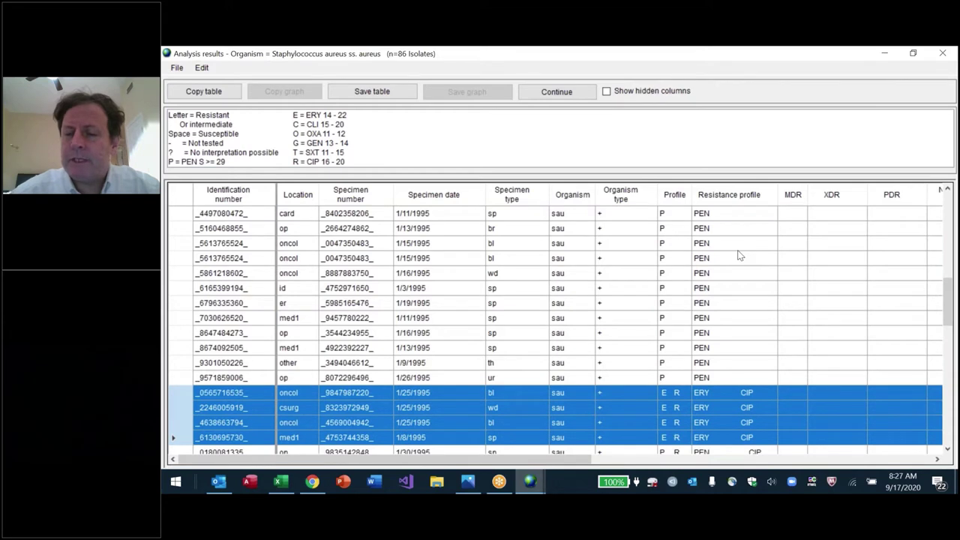
key("Down")
key("Down")
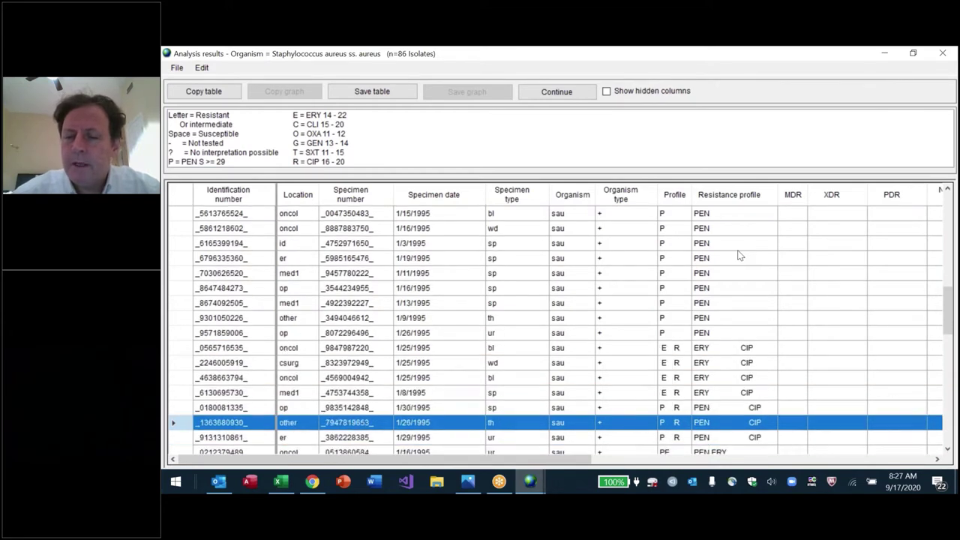
key("Up")
key("Up")
key("Down")
key("shift+Down")
Step: Highlight the PEN ERY and PEN ERY CIP groups, then move down to the most resistant isolates
key("shift+Down")
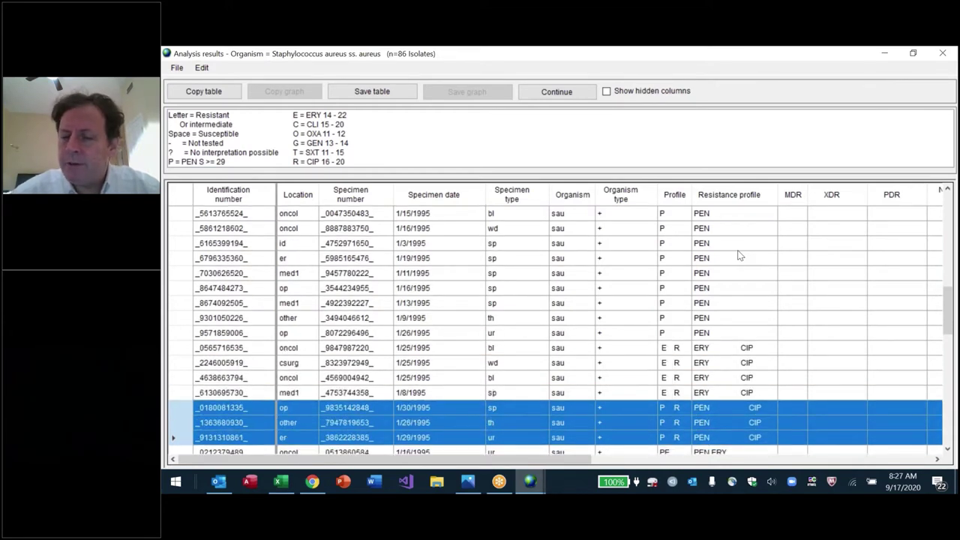
key("Down")
key("shift+Down")
key("shift+Down")
key("shift+Down")
key("shift+Down")
key("shift+Down")
key("shift+Down")
key("shift+Down")
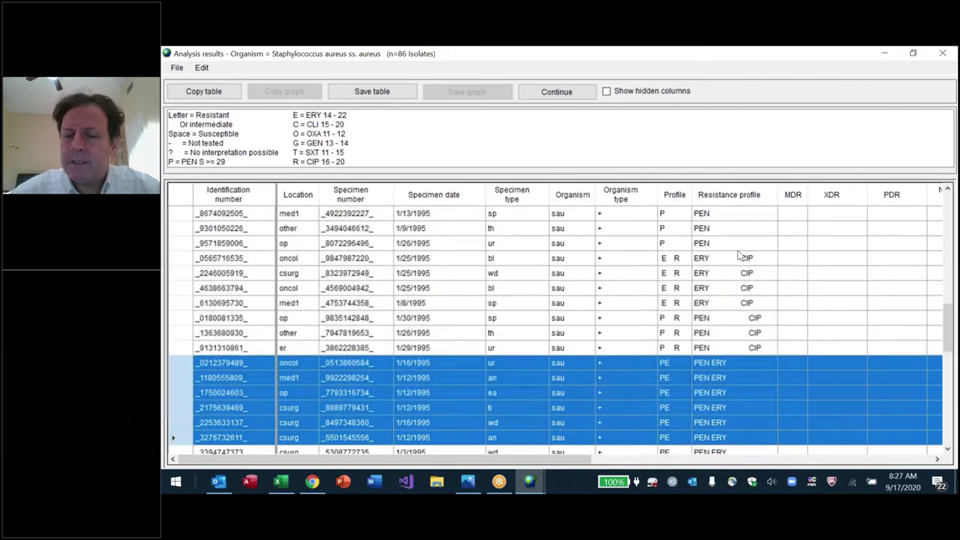
key("shift+Down")
key("shift+Down")
key("shift+Down")
key("shift+Down")
key("shift+Down")
key("shift+Down")
key("shift+Down")
key("shift+Down")
key("shift+Down")
key("shift+Down")
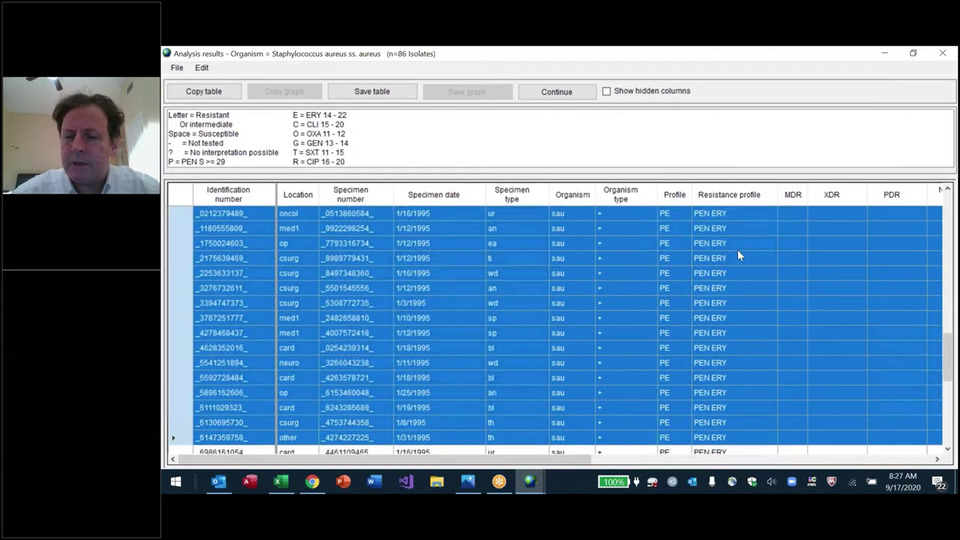
key("shift+Down")
key("shift+Down")
key("shift+Down")
key("shift+Down")
key("Up")
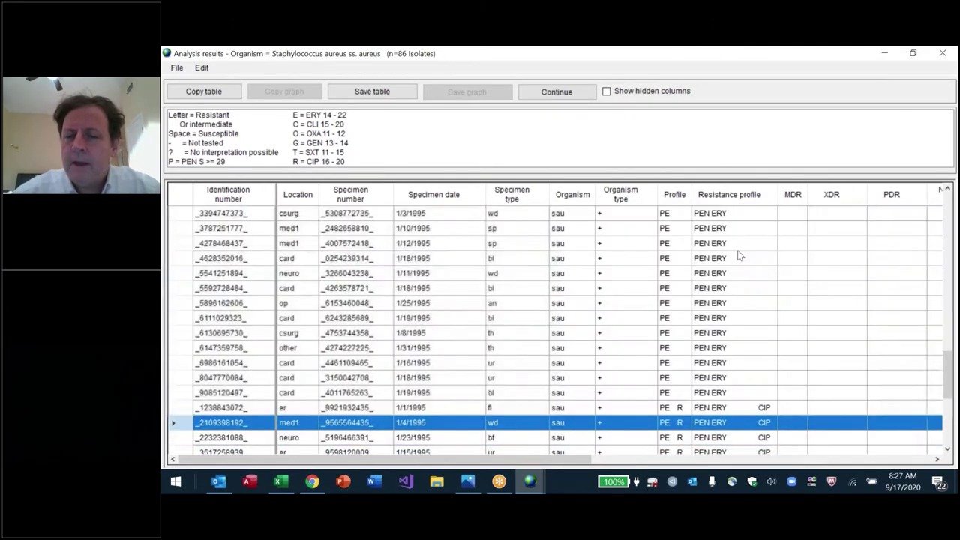
key("shift+Down")
key("shift+Down")
key("shift+Down")
key("shift+Down")
key("shift+Down")
key("shift+Down")
key("shift+Down")
key("shift+Down")
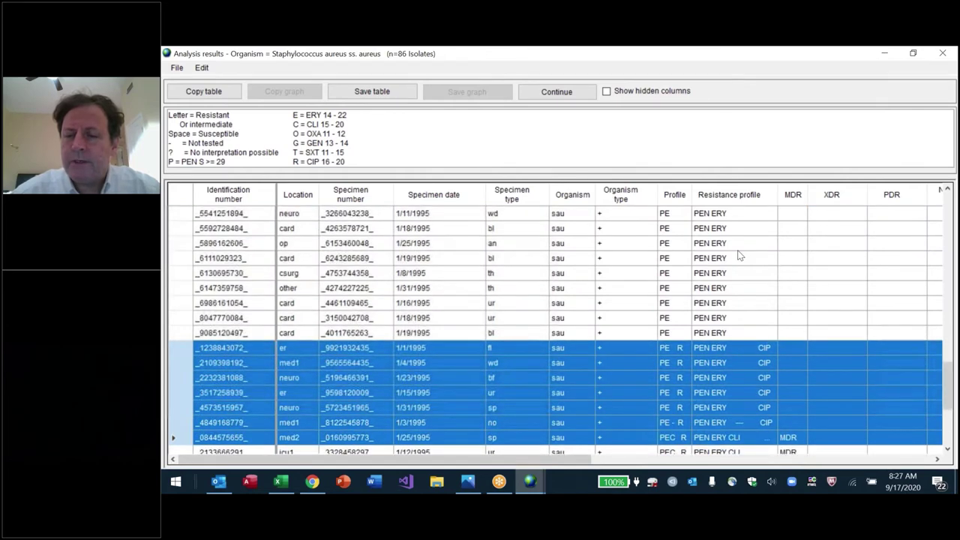
key("Up")
key("Down")
key("Down")
key("Down")
key("Down")
key("Down")
key("Down")
key("Down")
key("Down")
key("Down")
key("Down")
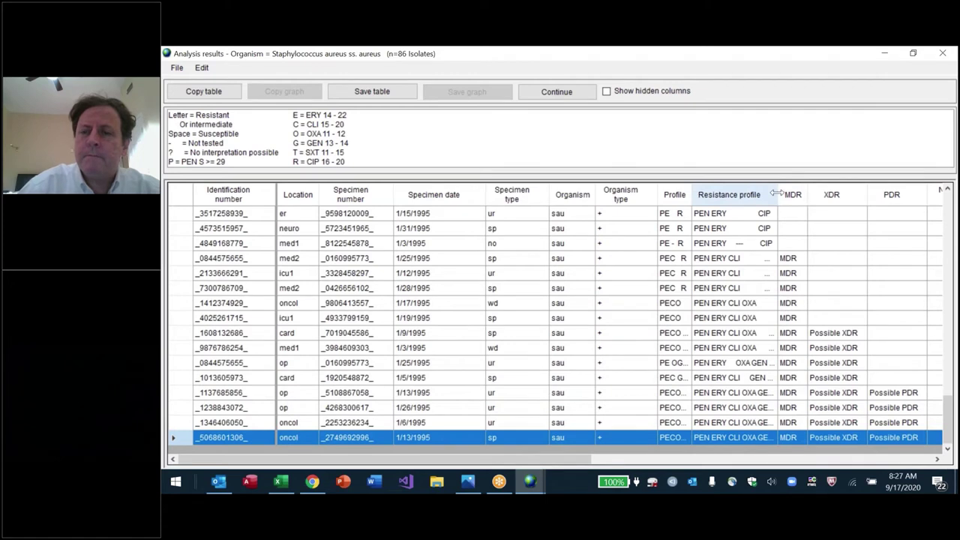
Step: Widen the Resistance profile column, then point out the four Possible PDR isolates and the penicillin legend entry
left_click_drag(777, 193, 834, 194)
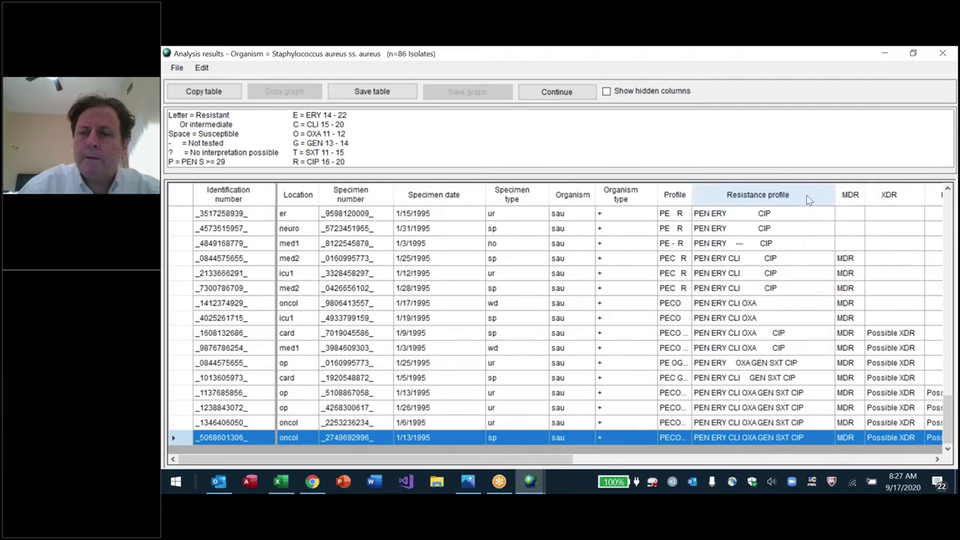
left_click(797, 287)
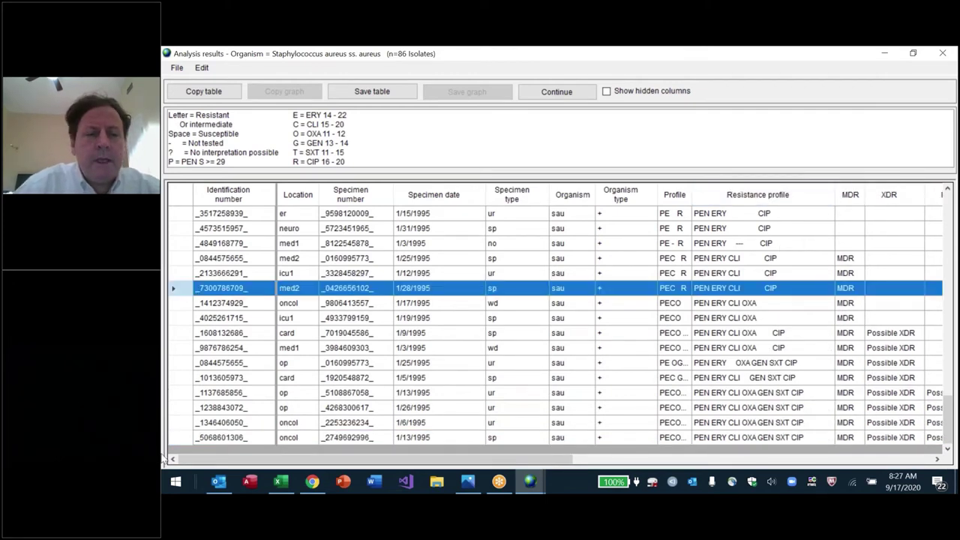
left_click(180, 393)
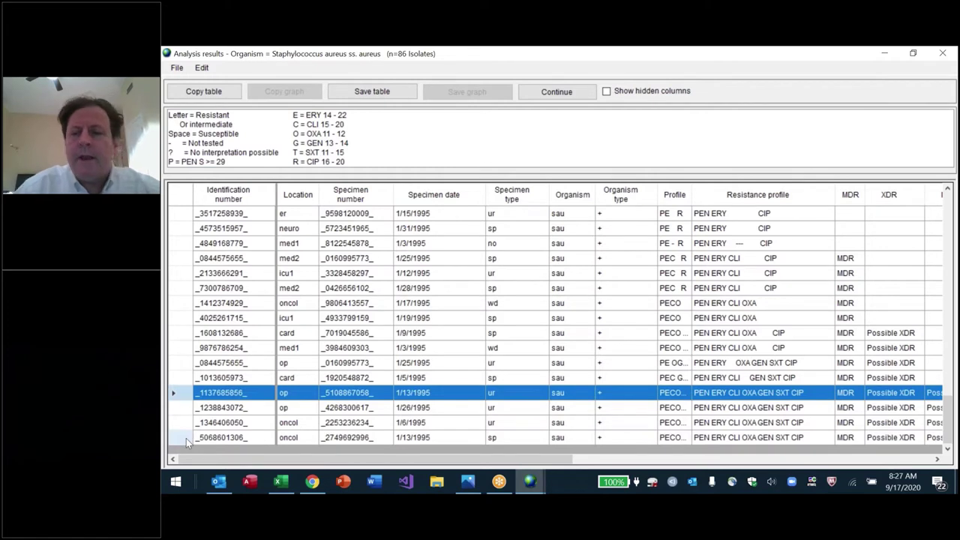
left_click(186, 438, "shift")
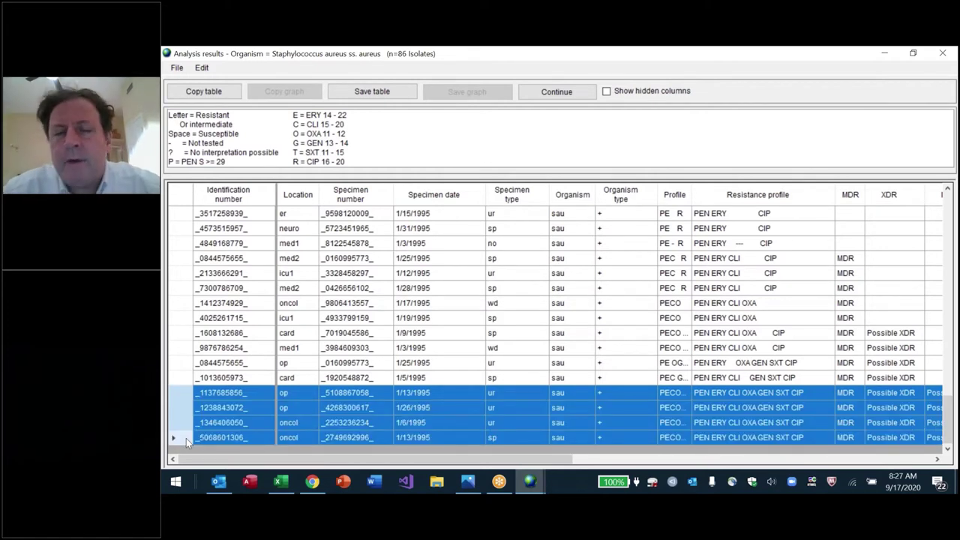
left_click(213, 164)
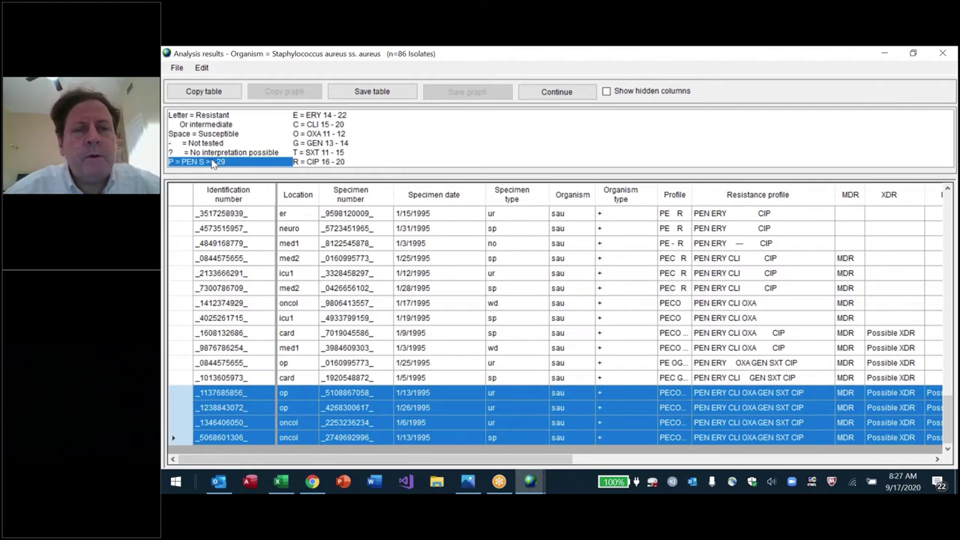
key("Down")
key("Down")
key("Down")
key("Down")
key("Down")
key("Down")
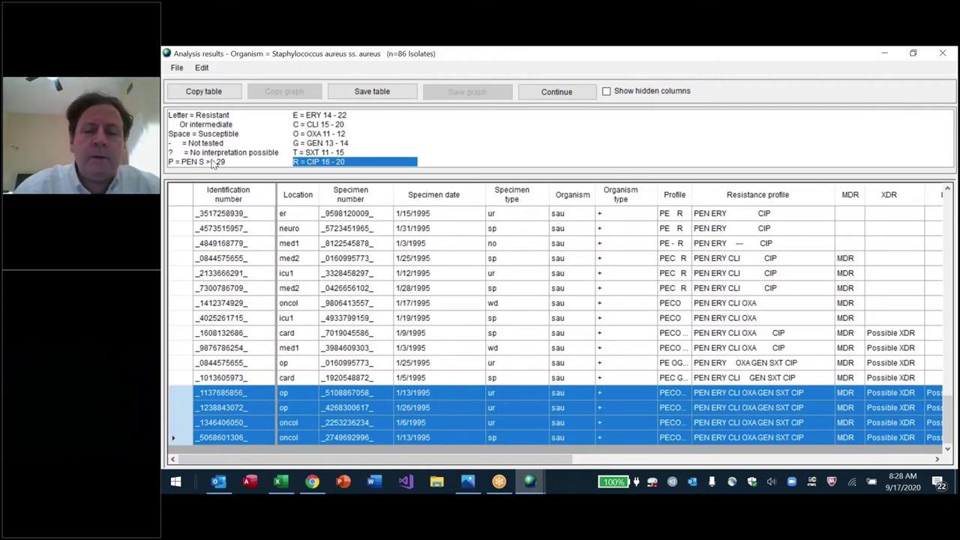
left_click(180, 424)
key("shift+Down")
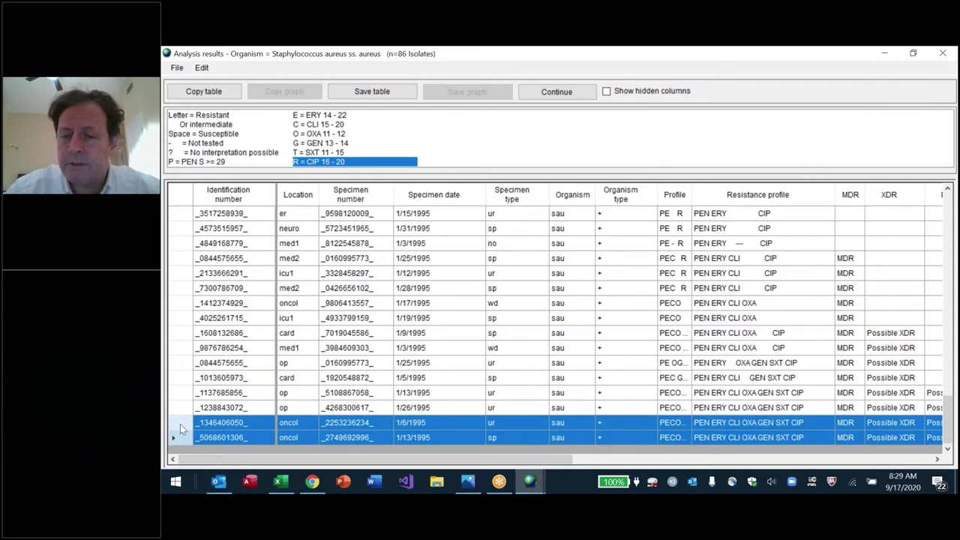
key("Up")
key("Up")
key("Up")
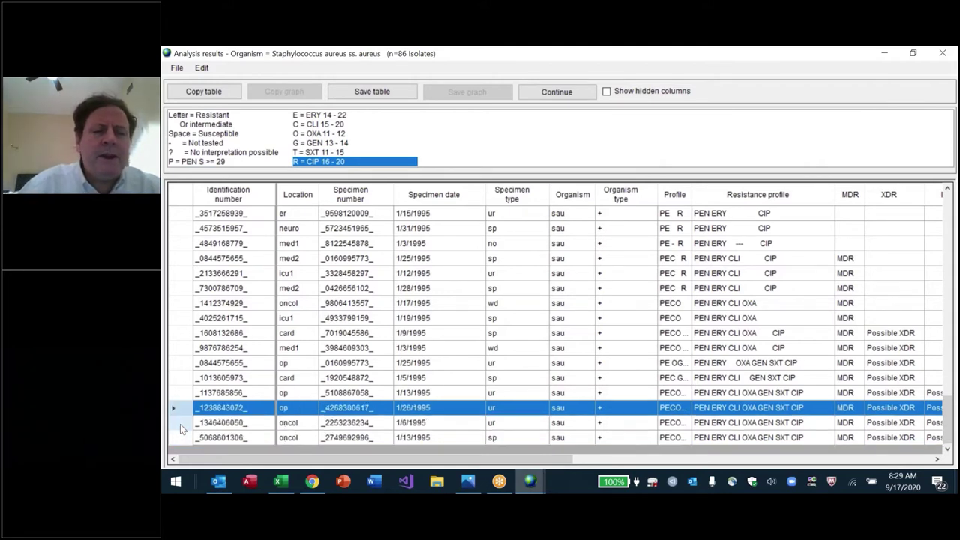
key("shift+Down")
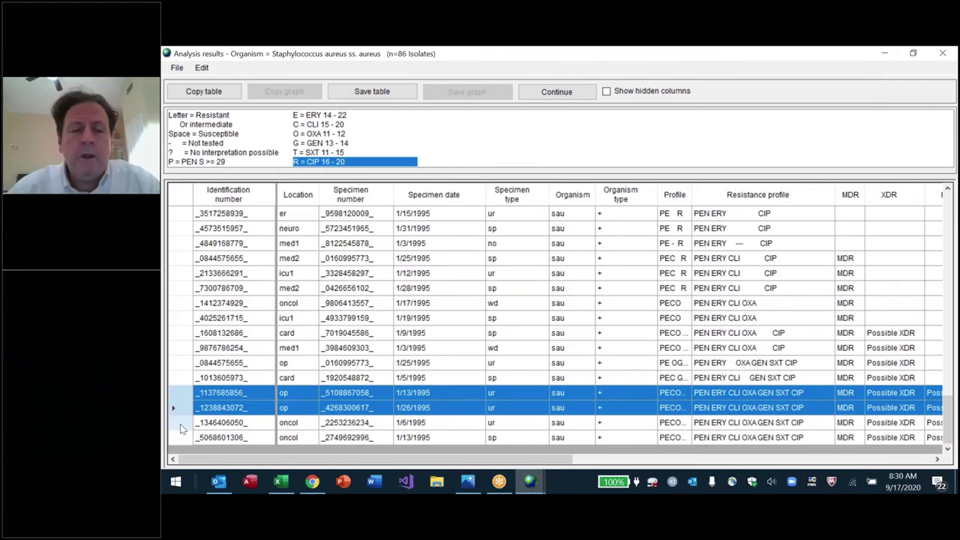
left_click(180, 424)
key("shift+Down")
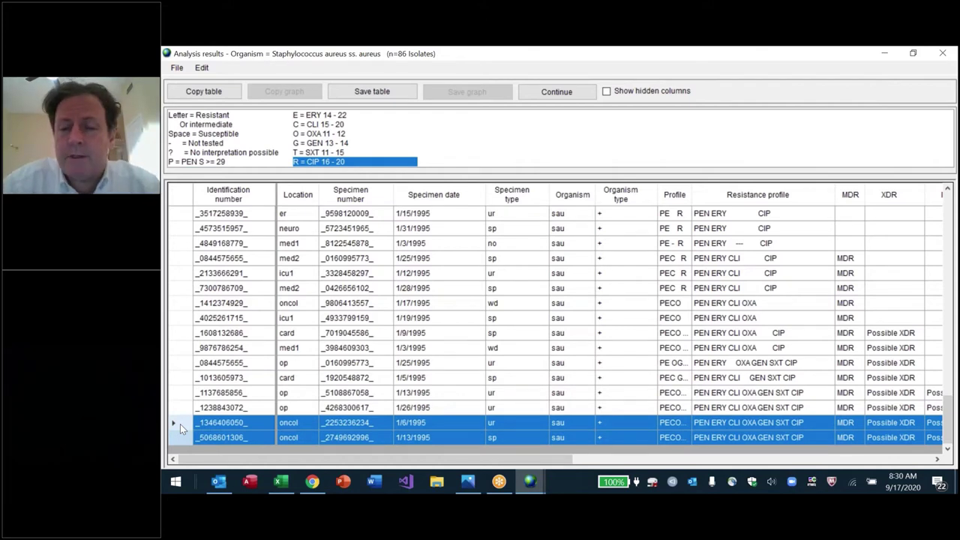
key("Up")
key("shift+Up")
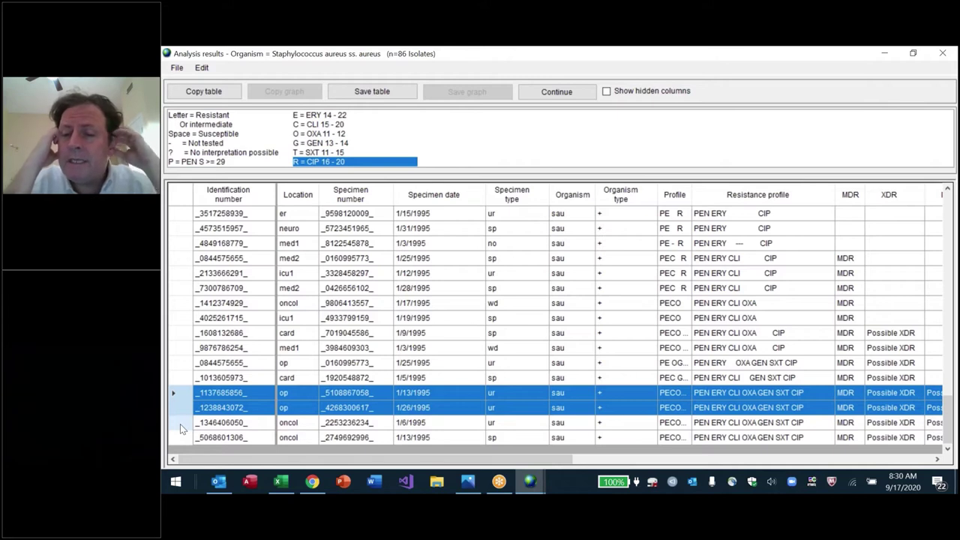
key("Up")
key("Up")
key("Up")
key("Up")
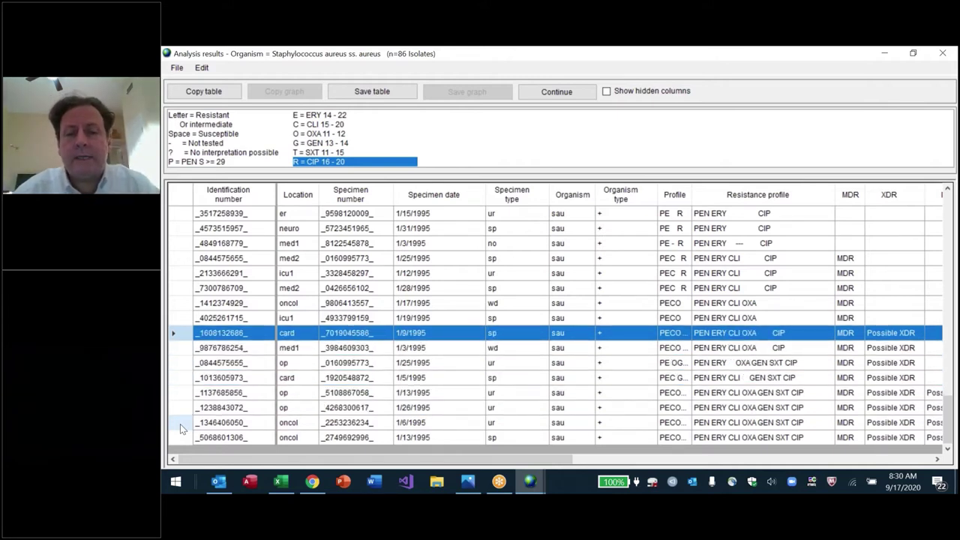
key("shift+Down")
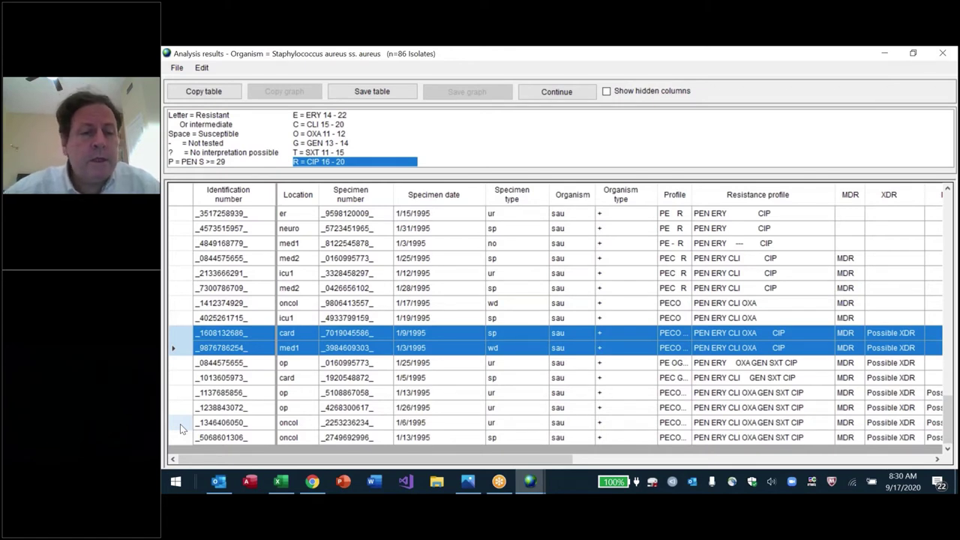
left_click(294, 333)
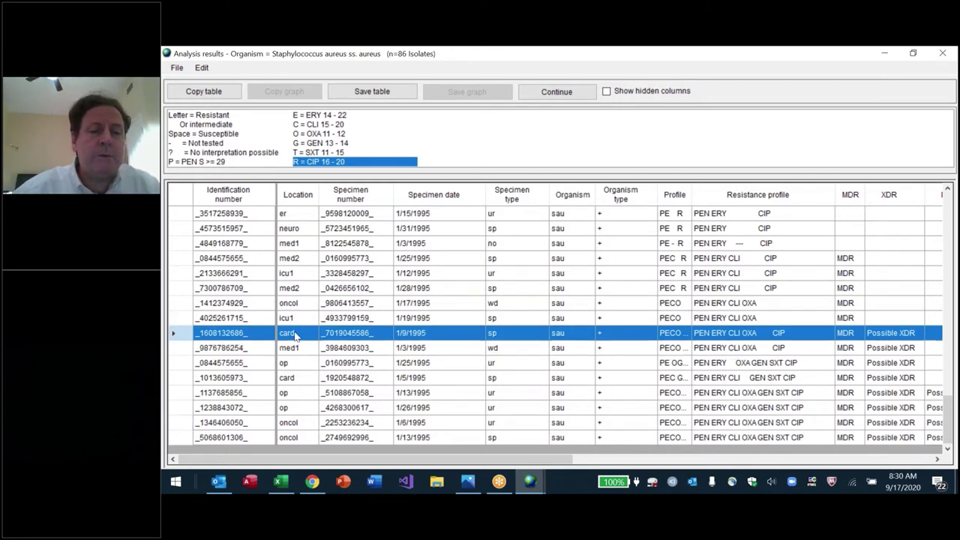
key("Down")
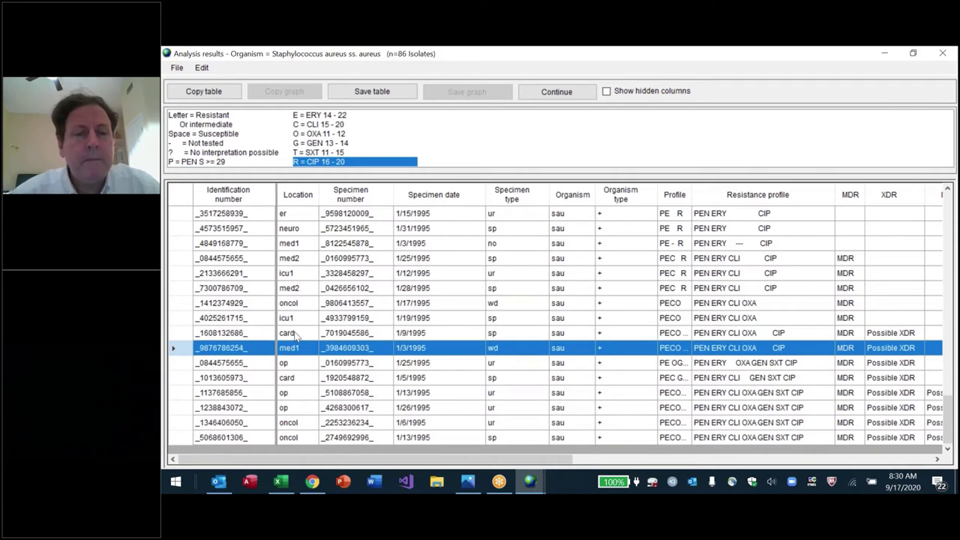
key("Up")
key("Up")
key("Up")
key("Up")
key("Up")
key("Up")
key("shift+Down")
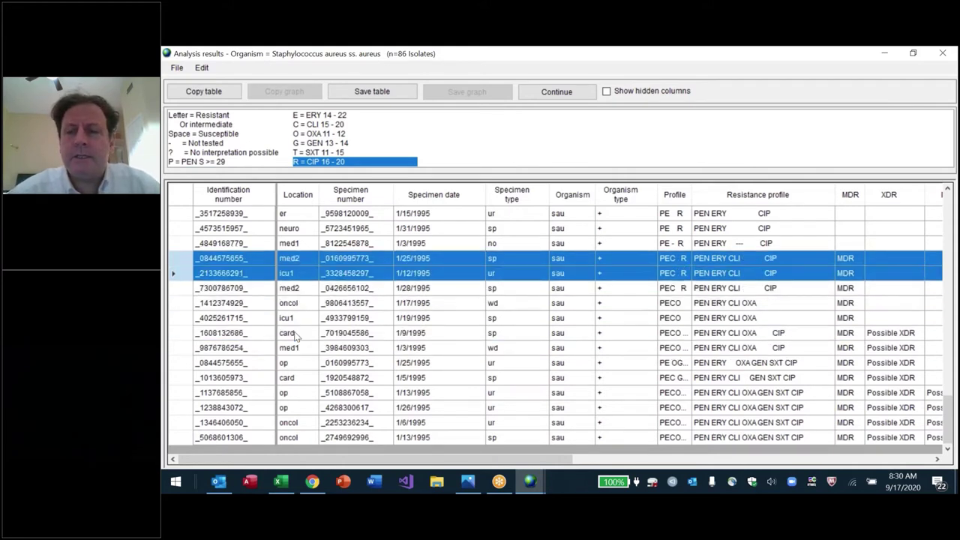
key("shift+Down")
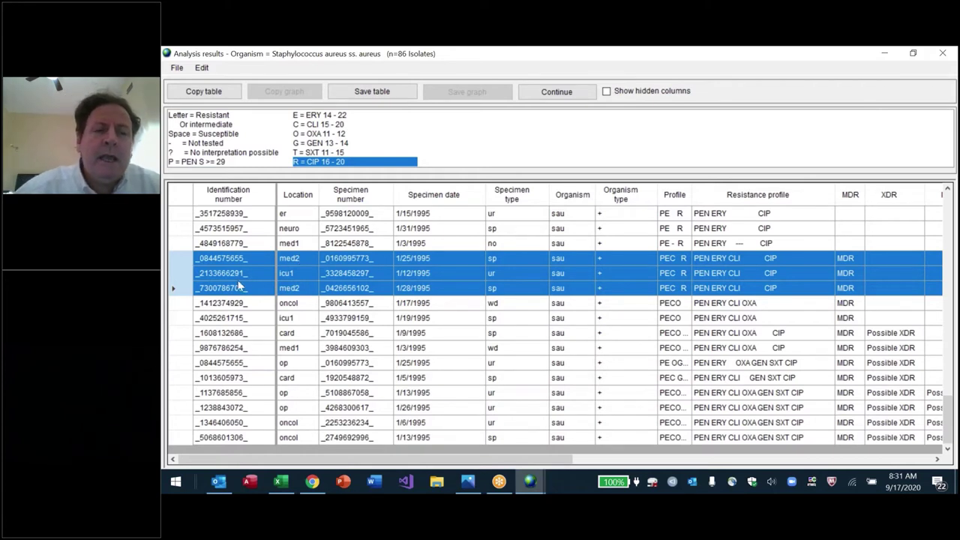
left_click(305, 272)
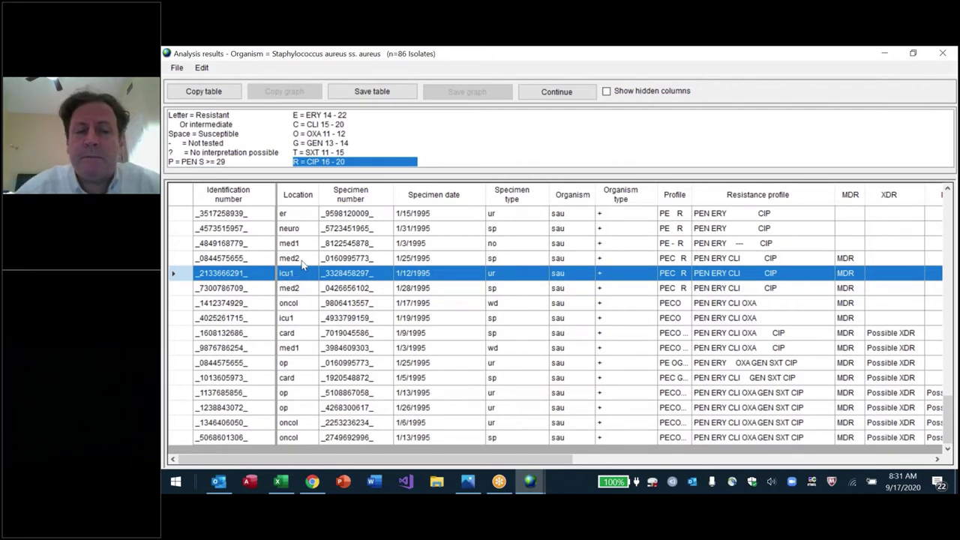
left_click(302, 262)
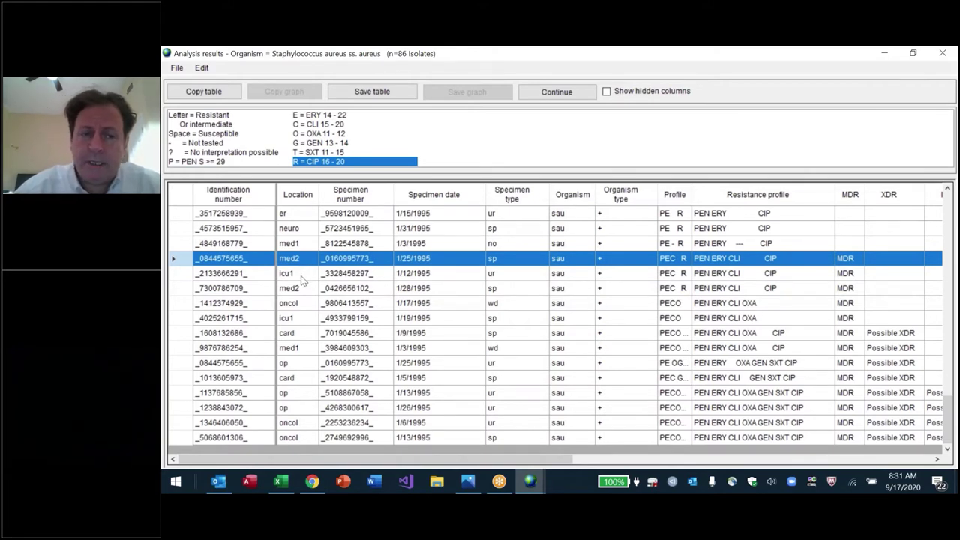
left_click(302, 276)
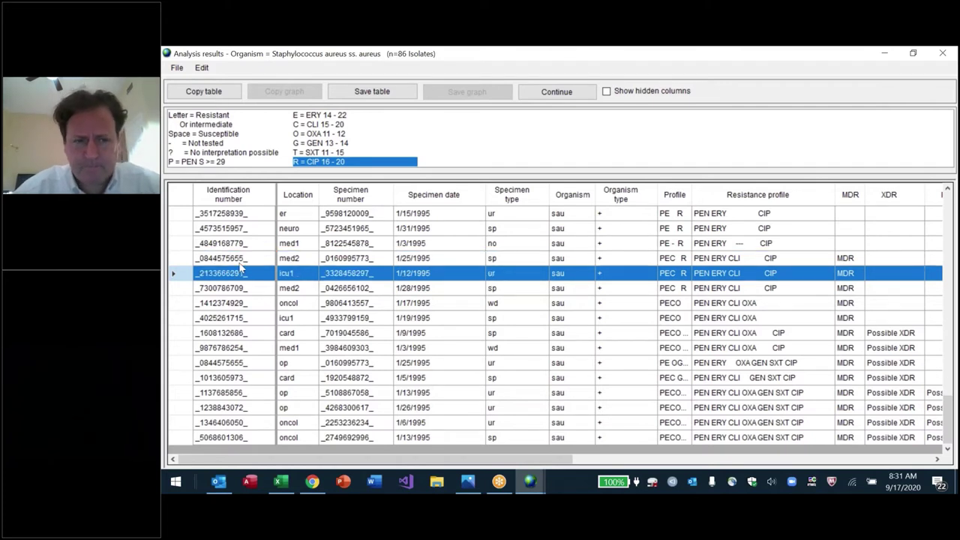
left_click(179, 261)
key("shift+Down")
key("shift+Down")
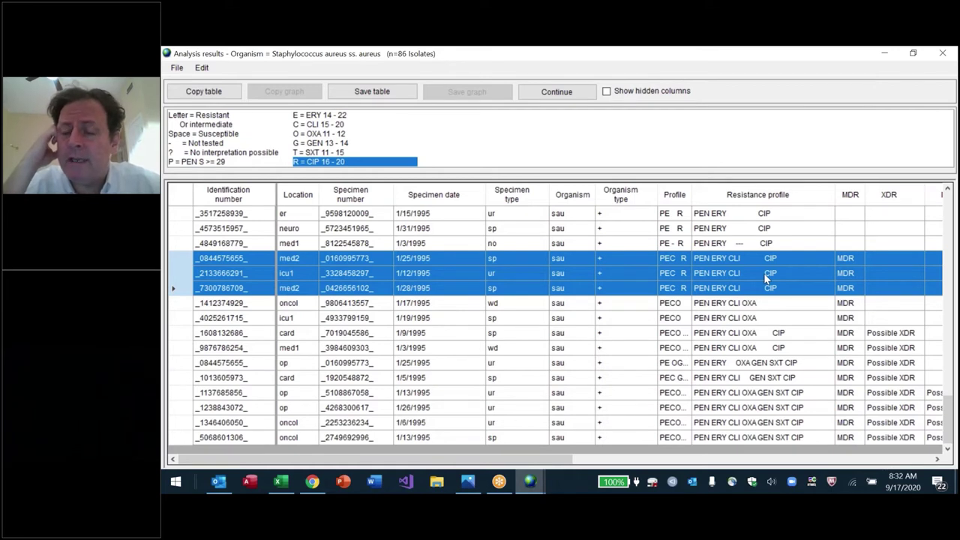
left_click(871, 248)
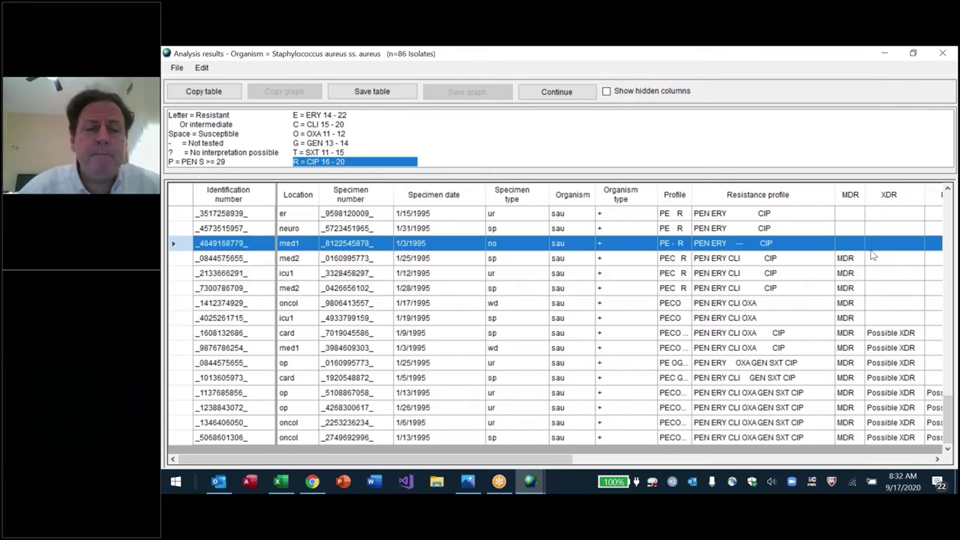
left_click(872, 256)
key("shift+Down")
key("shift+Down")
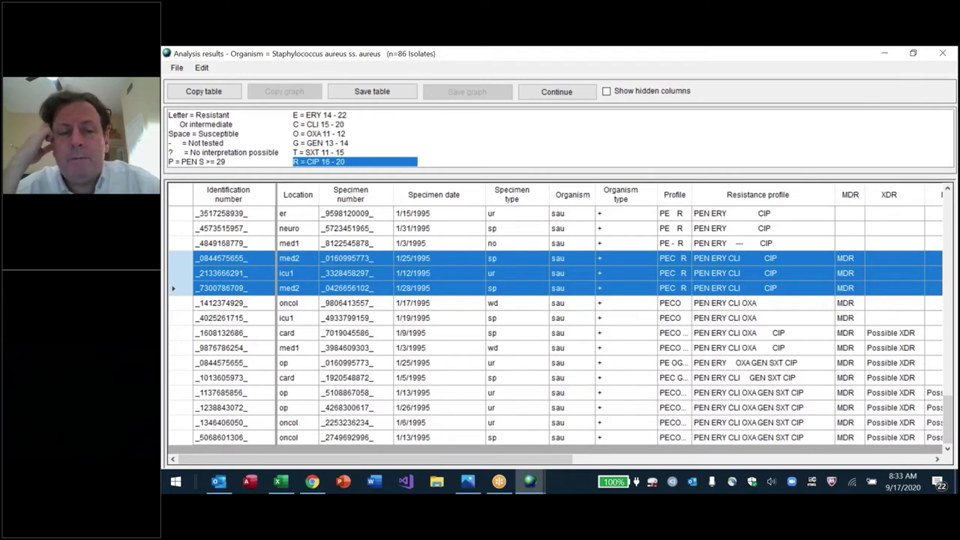
Step: Highlight both PEN ERY CLI OXA (PECO) isolate rows together
left_click(225, 303)
left_click(225, 318, "shift")
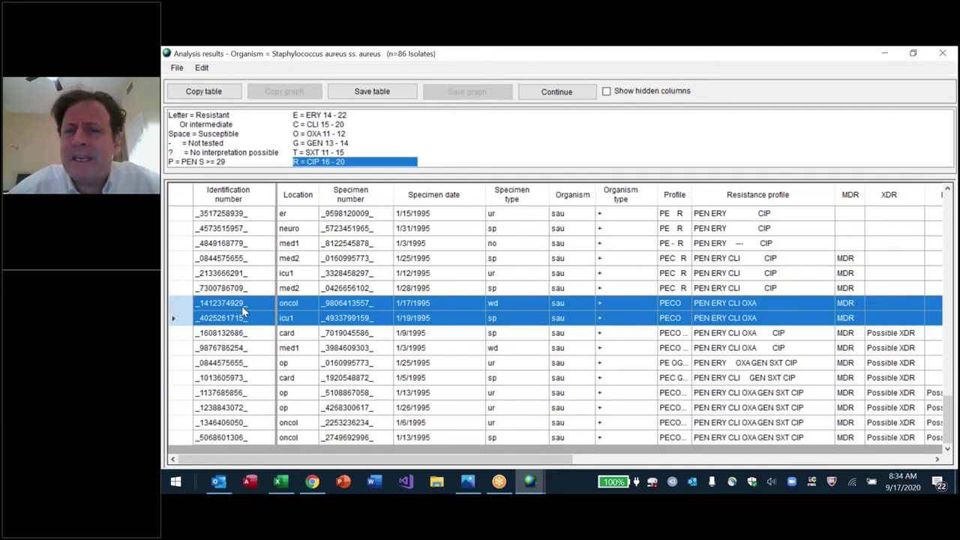
Step: Return to the top and highlight all isolates, then the seven fully susceptible ones
scroll(555, 330, "up", 15)
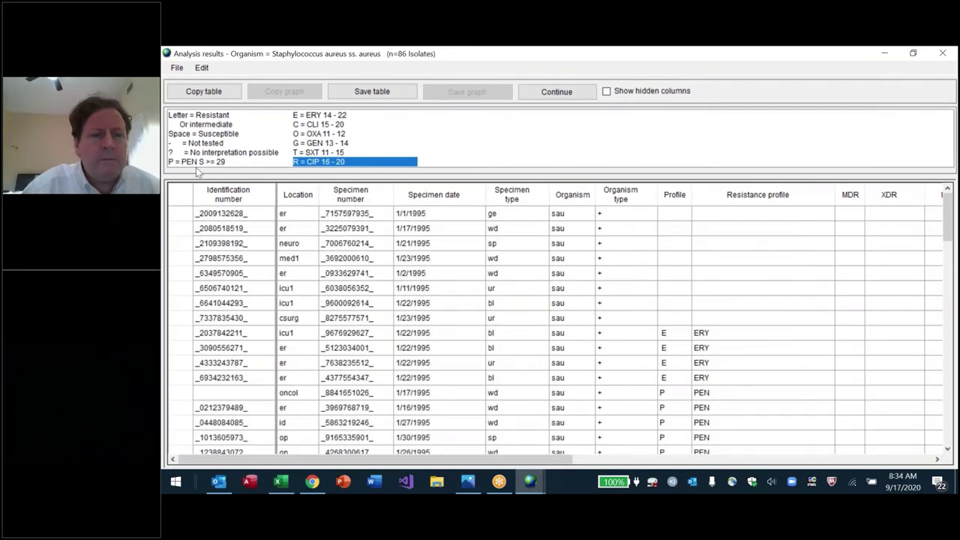
left_click(182, 208)
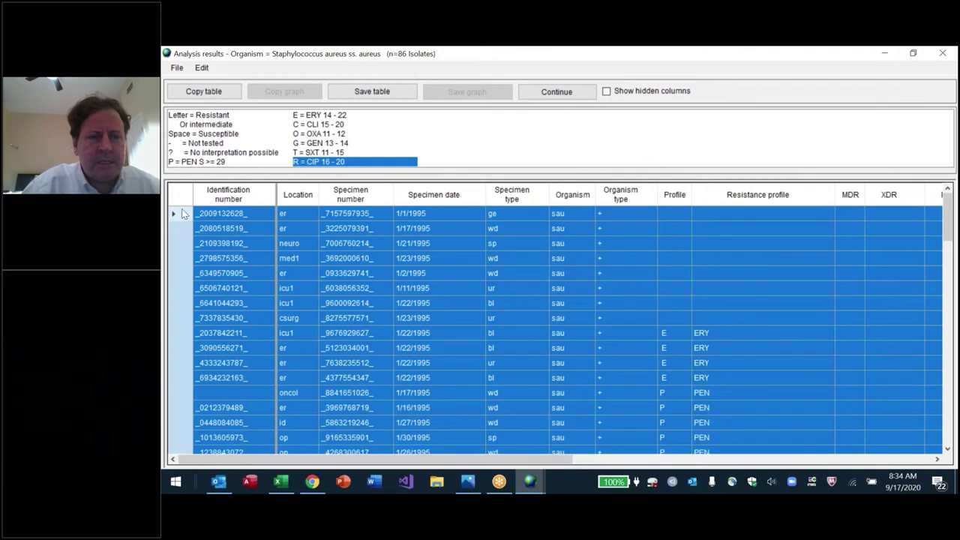
left_click(182, 210)
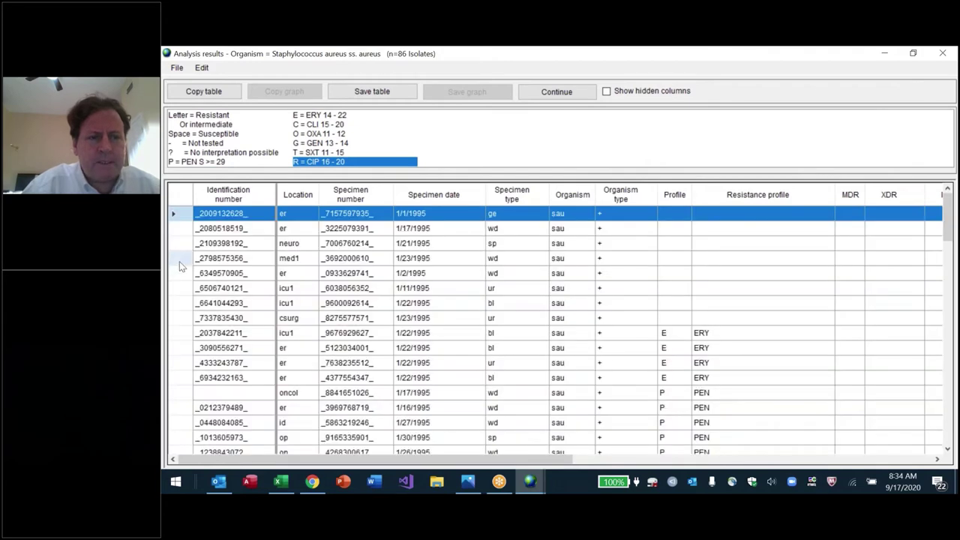
left_click(180, 302)
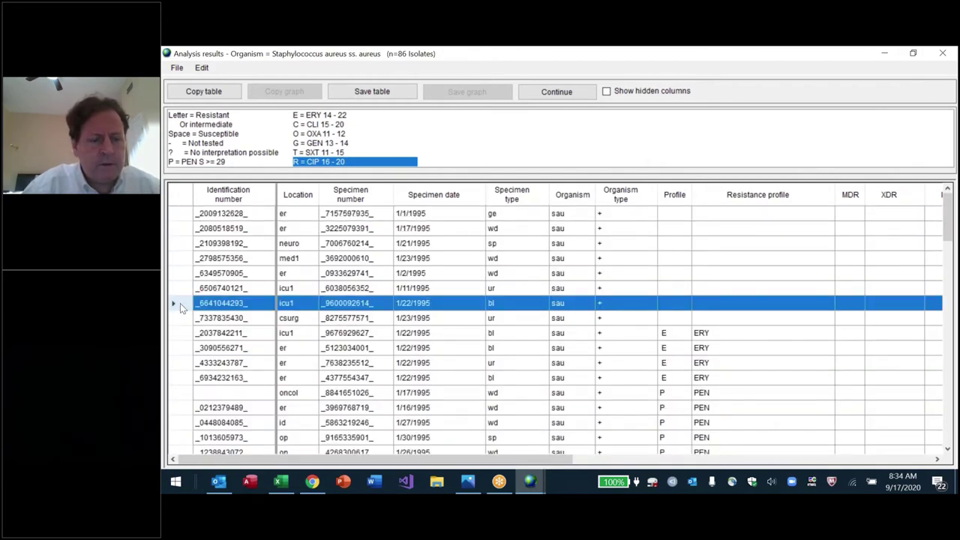
left_click(180, 217, "shift")
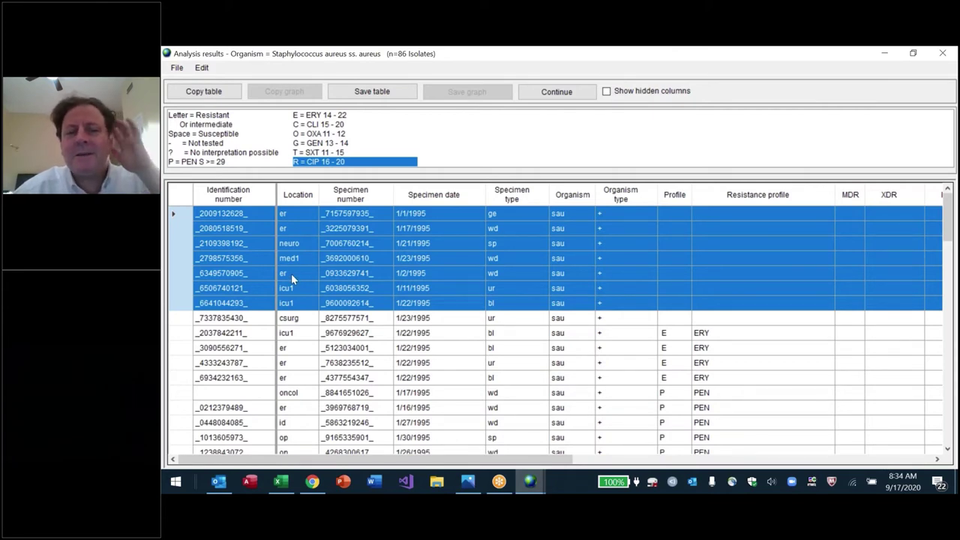
Step: Highlight two ERY-resistant er isolates, then sort the listing by Location
left_click(182, 348)
left_click(186, 364, "shift")
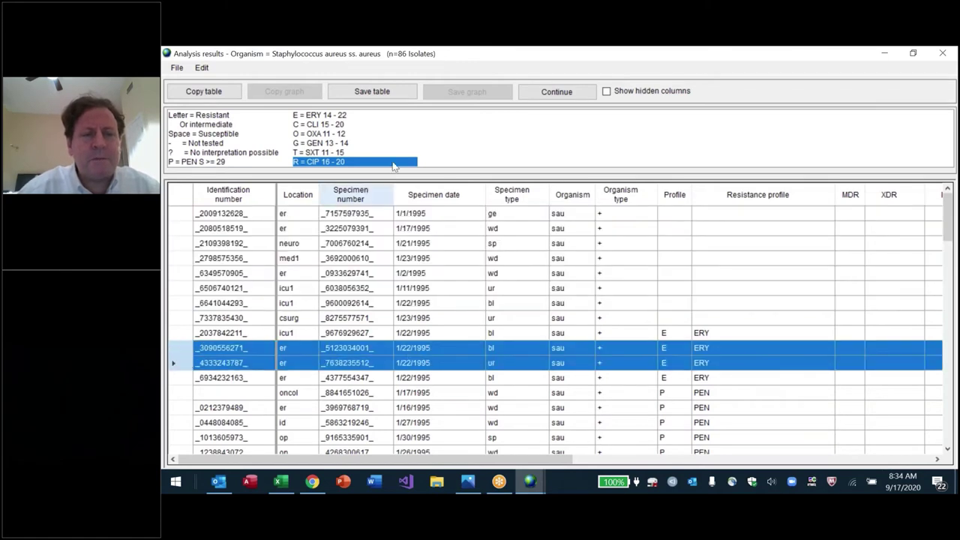
left_click(298, 194)
Step: Highlight the er isolates in the location-sorted listing
left_click(325, 332)
key("Down")
key("Down")
key("Down")
key("Down")
key("Down")
key("Down")
key("Down")
key("Down")
key("Down")
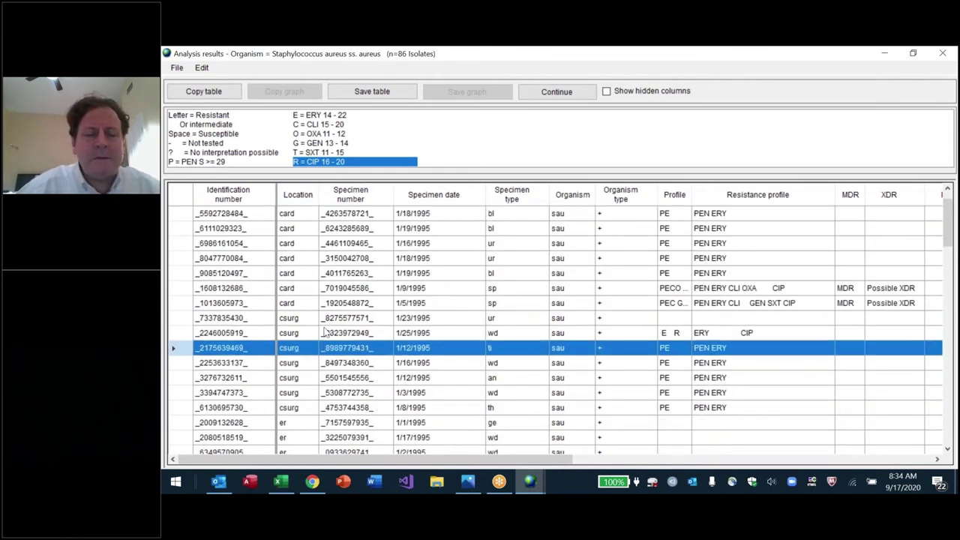
key("shift+Down")
key("shift+Down")
key("shift+Down")
key("shift+Down")
key("shift+Down")
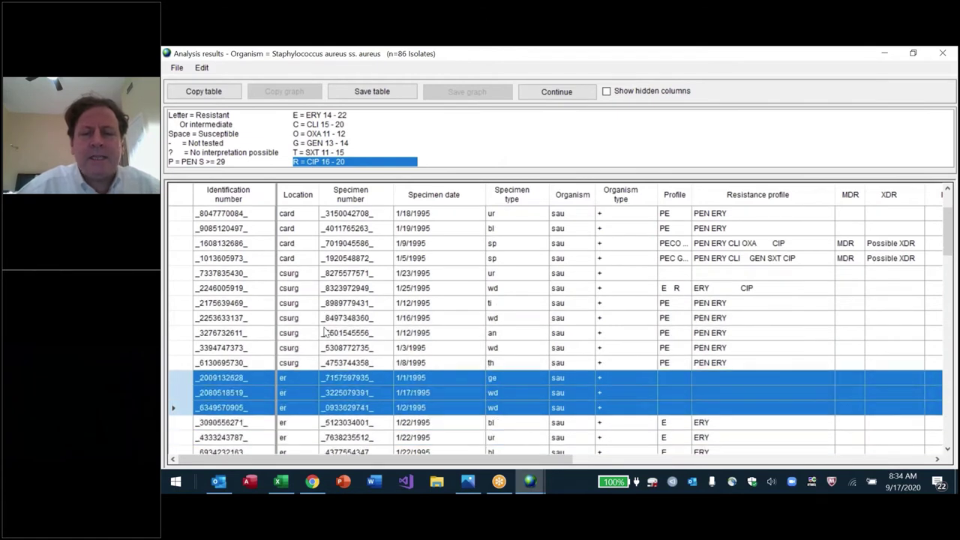
key("shift+Down")
key("shift+Down")
key("shift+Down")
key("shift+Down")
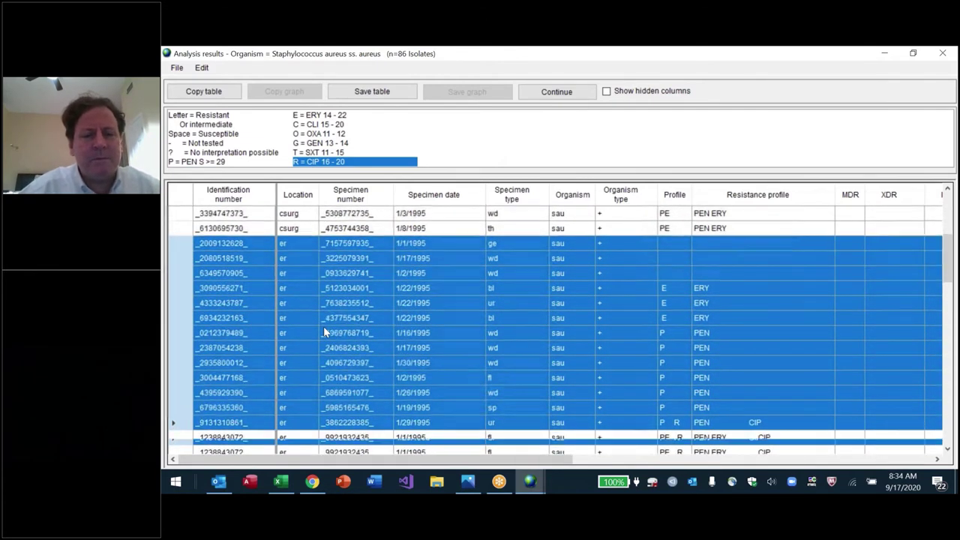
key("shift+Down")
key("shift+Down")
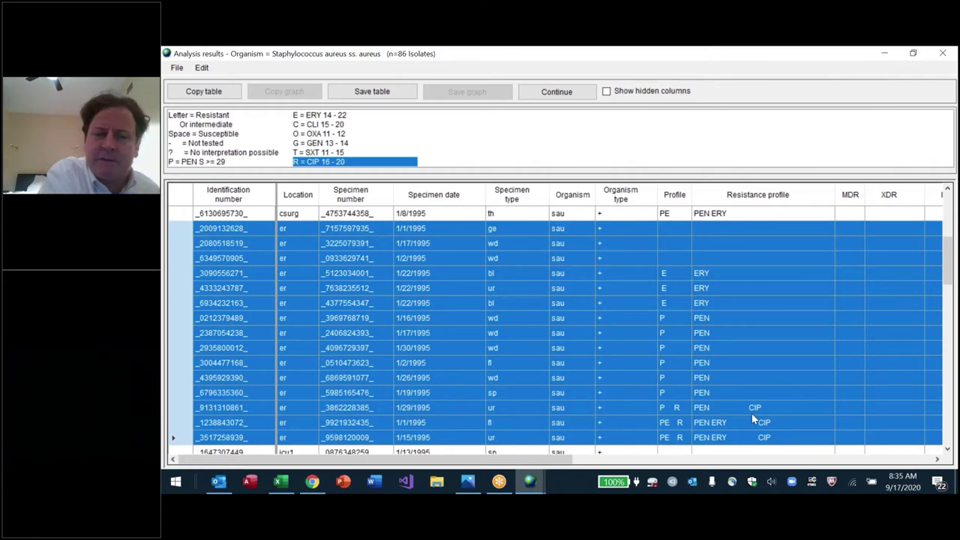
Step: Highlight all six icu1 isolates, then scroll down to the oncol rows
scroll(751, 413, "down", 4)
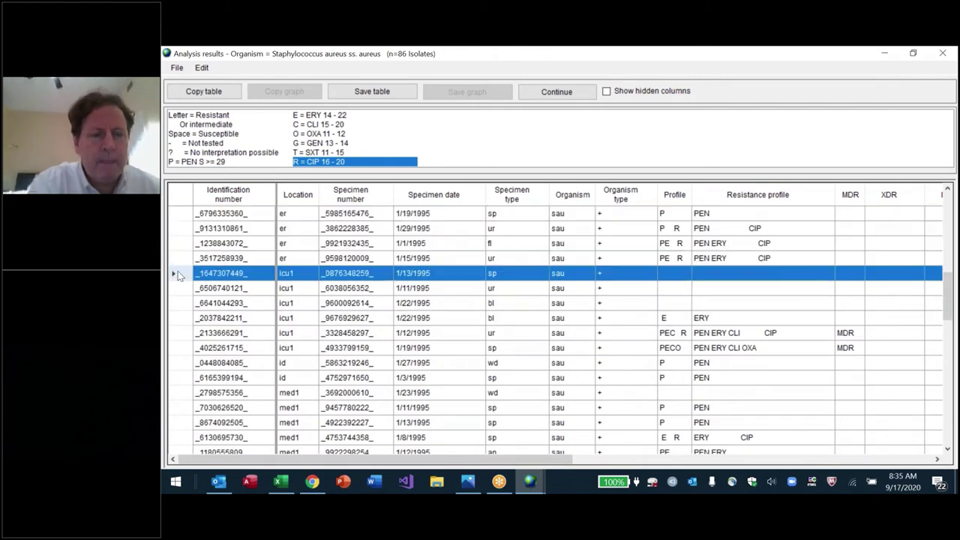
left_click(178, 275)
left_click(185, 349, "shift")
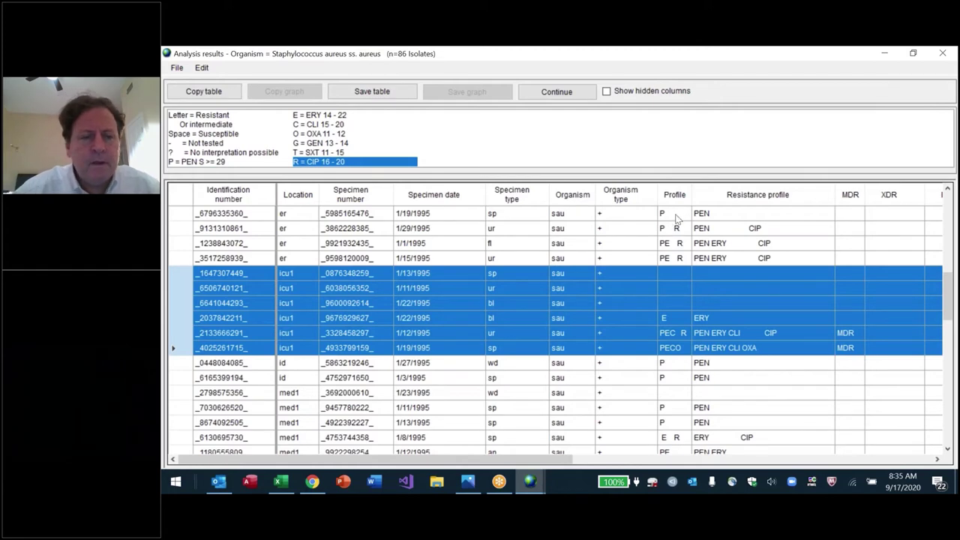
scroll(673, 225, "down", 1)
scroll(555, 322, "down", 10)
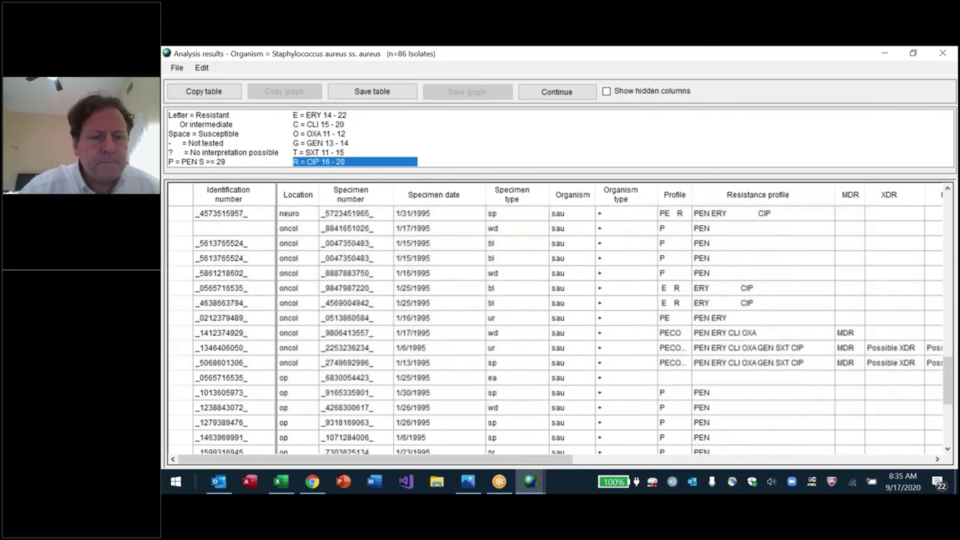
Step: Select the first through tenth oncol isolate rows, then scroll down to the op isolates
left_click(179, 240)
left_click(189, 232)
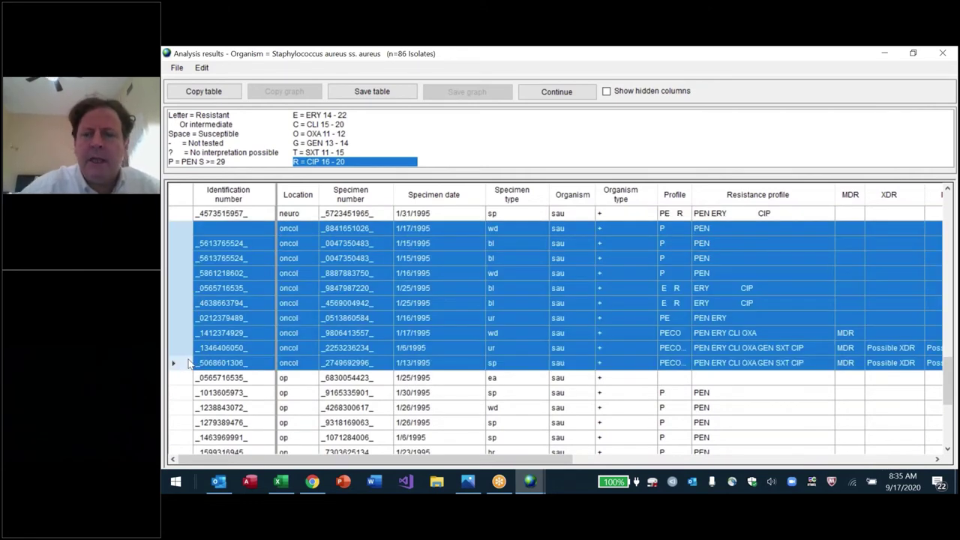
left_click(189, 363, "shift")
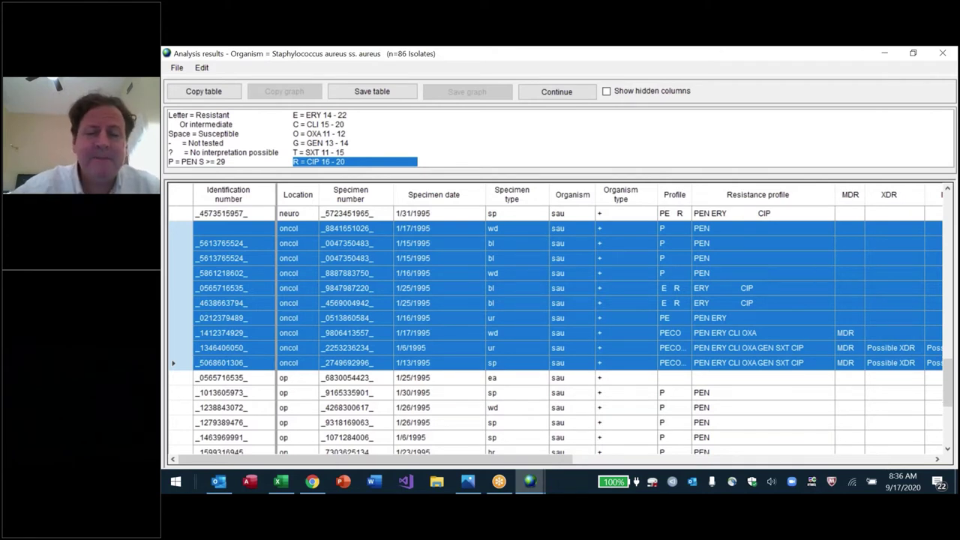
scroll(772, 269, "down", 3)
scroll(556, 332, "down", 3)
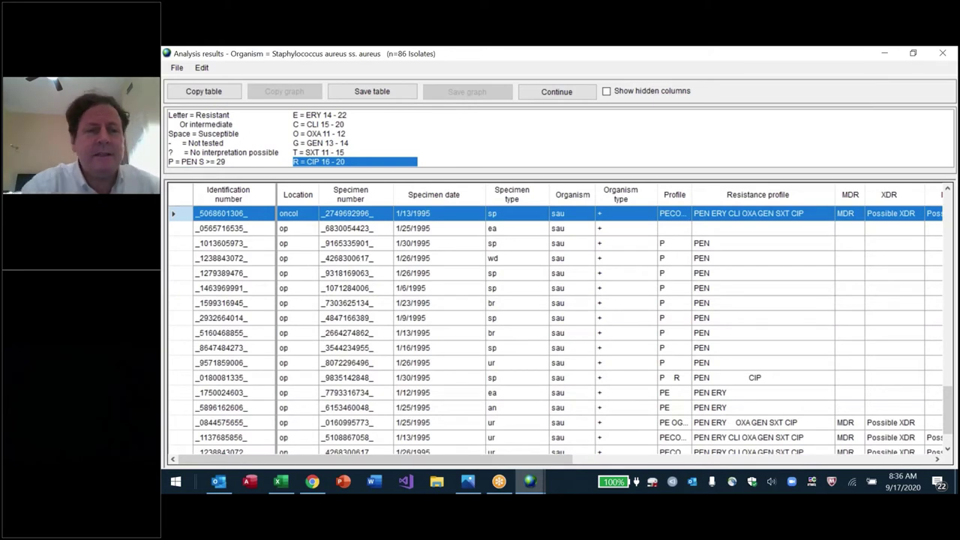
Step: Highlight the op isolates and their three MDR ones, then sort by Specimen date and continue to the summary
left_click(179, 233)
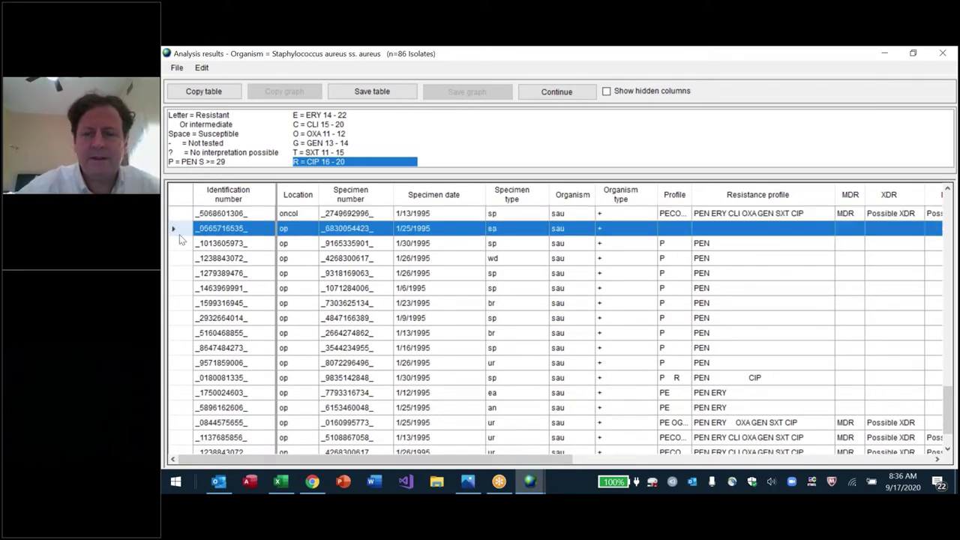
scroll(180, 238, "down", 2)
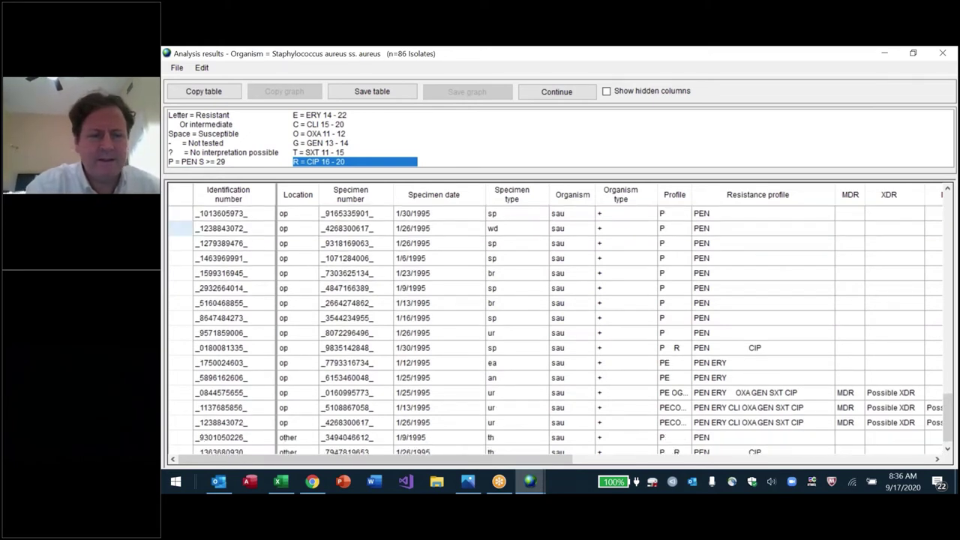
left_click(187, 422, "shift")
scroll(187, 422, "up", 3)
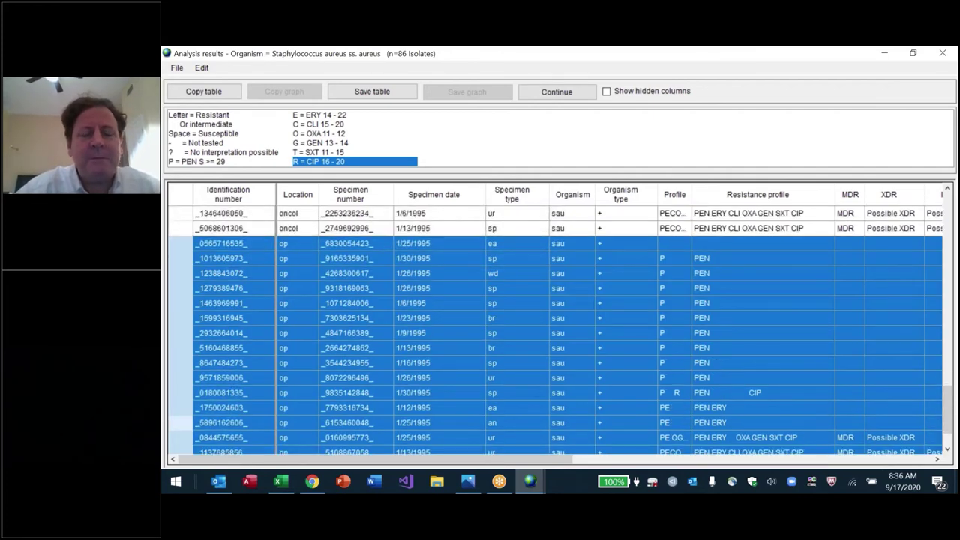
scroll(187, 422, "down", 1)
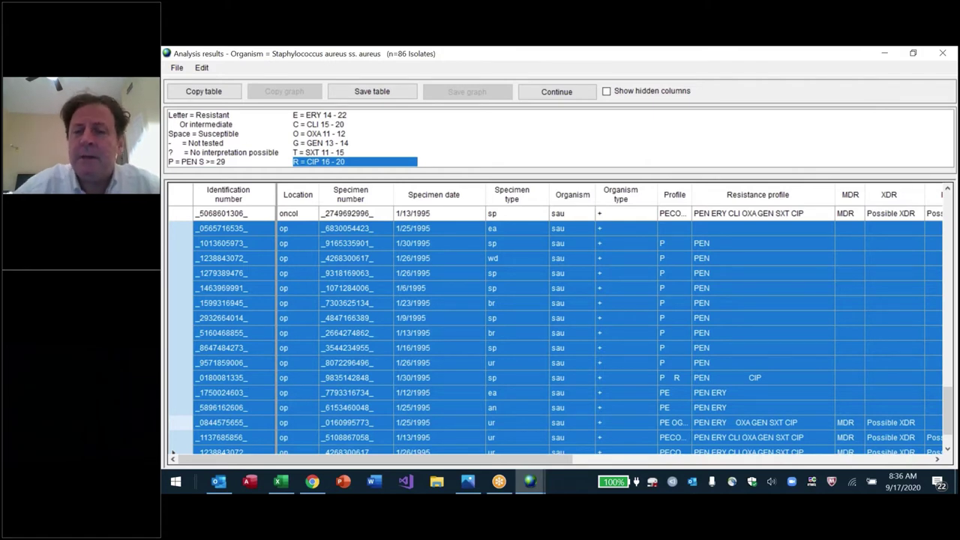
scroll(560, 330, "down", 3)
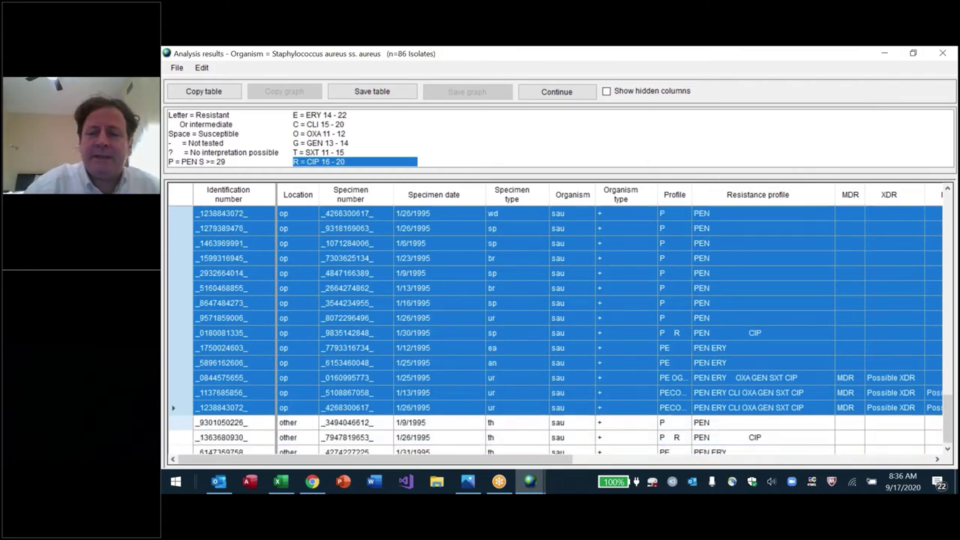
left_click_drag(185, 382, 183, 406)
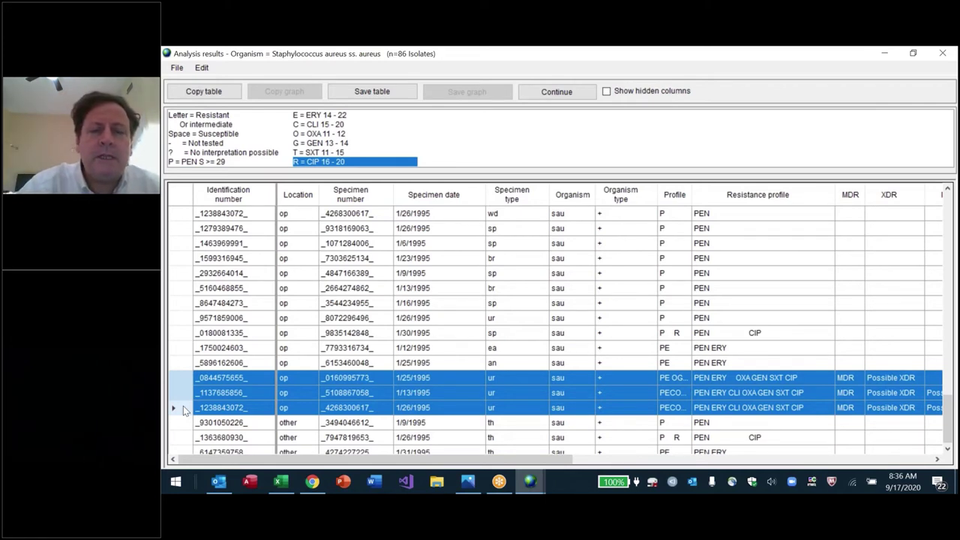
left_click(439, 195)
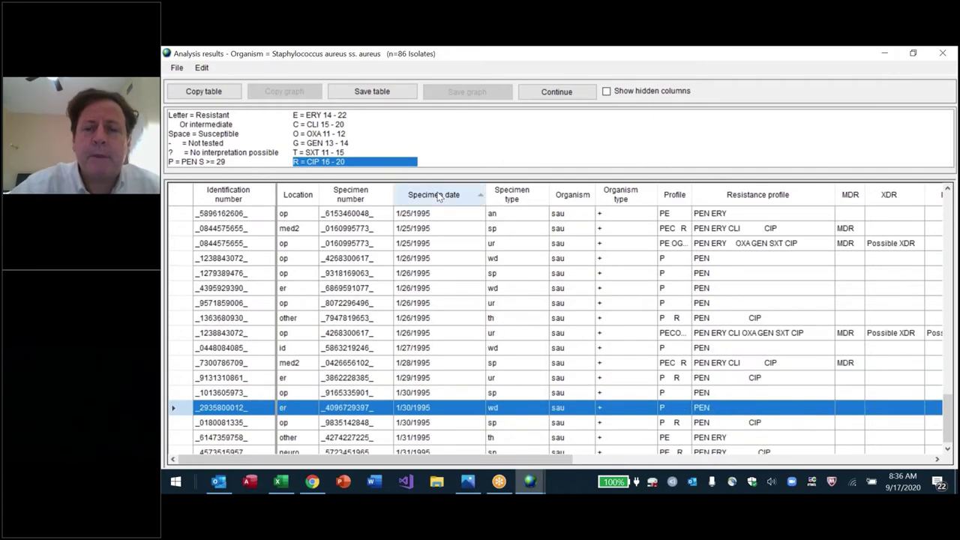
left_click(556, 91)
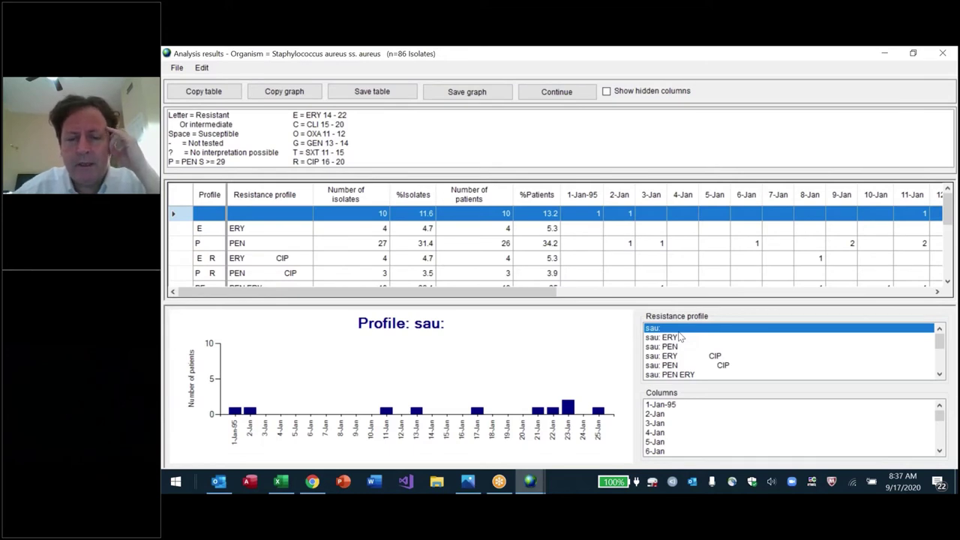
Step: Chart the ERY, PEN and ERY CIP resistance profiles from the list
left_click(667, 338)
key("Down")
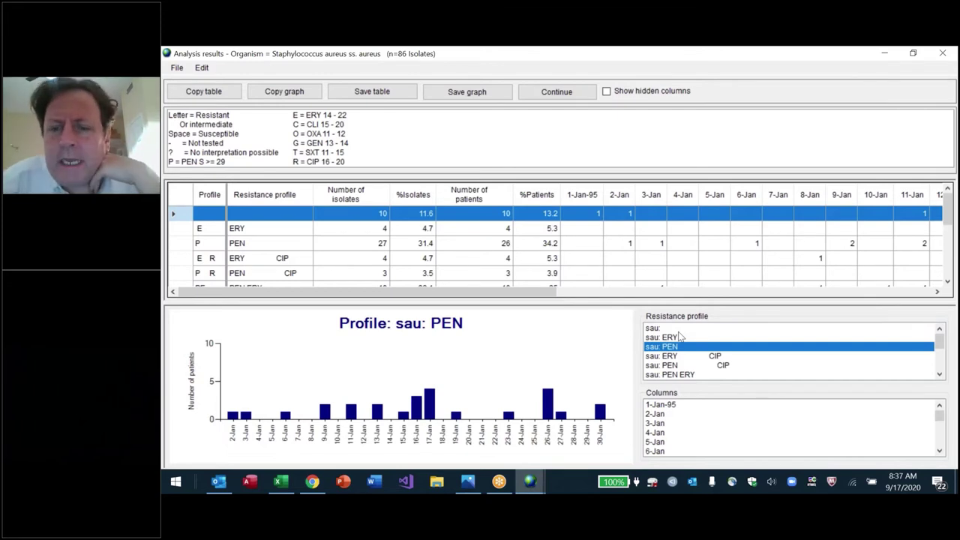
key("Up")
key("Up")
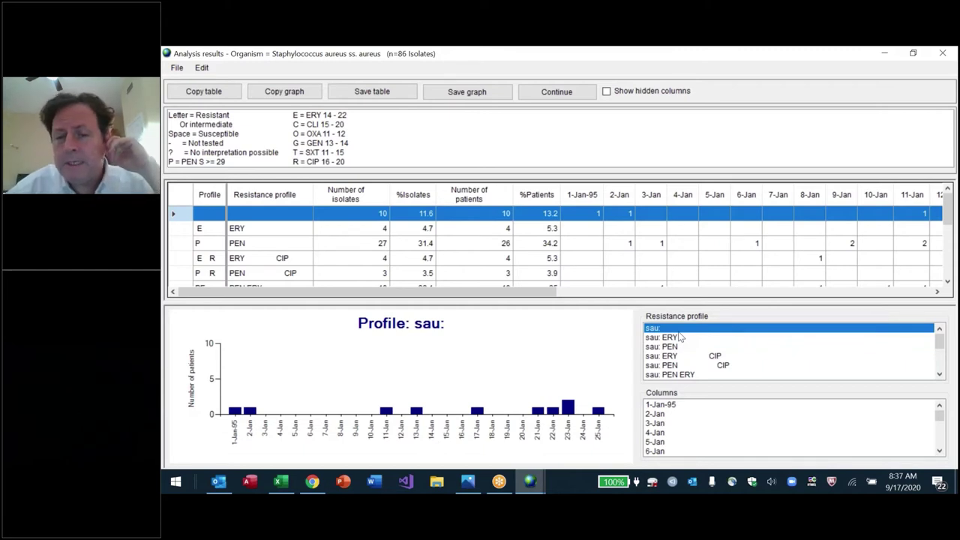
key("Down")
key("Down")
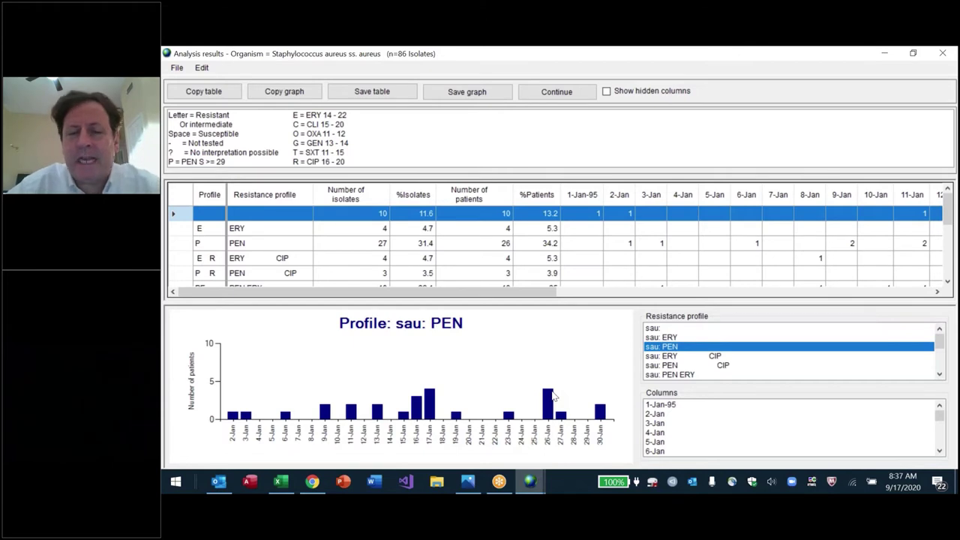
left_click(701, 357)
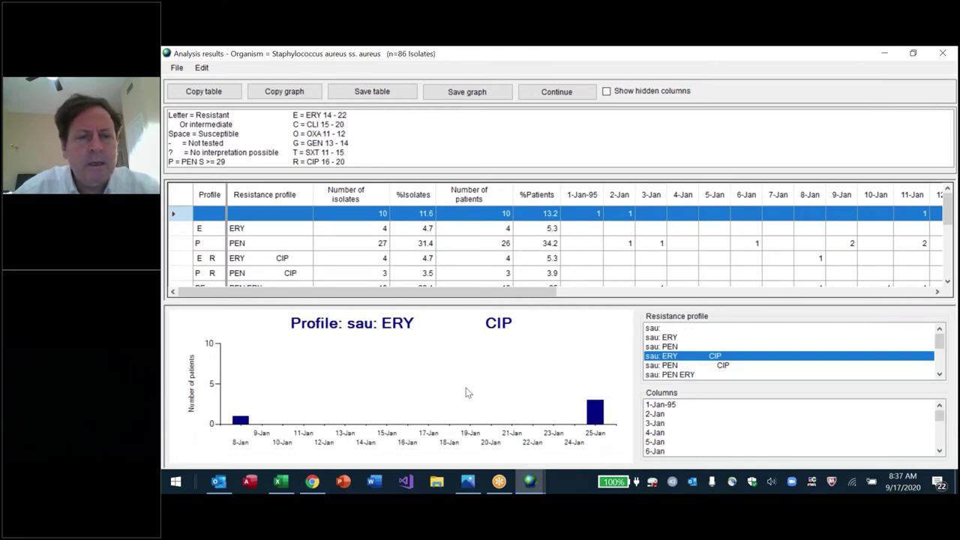
Step: Scroll the summary table right and chart the sau: PEN CIP profile
left_click(186, 258)
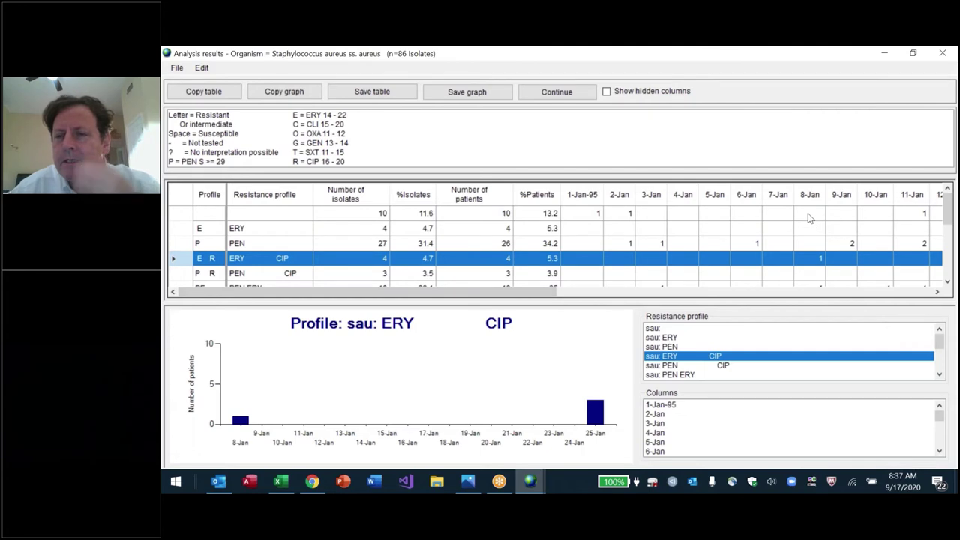
left_click(938, 291)
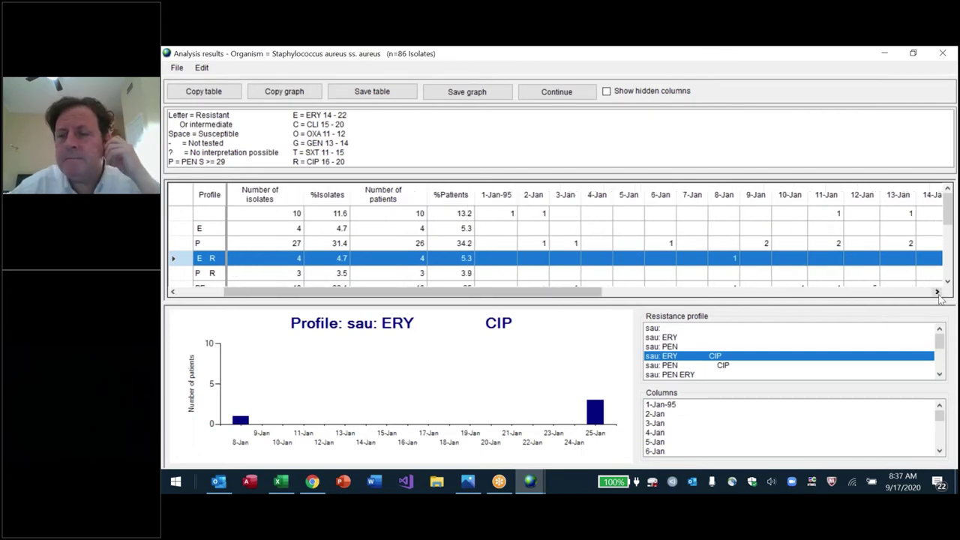
left_click(937, 291)
left_click(937, 291)
left_click(937, 291)
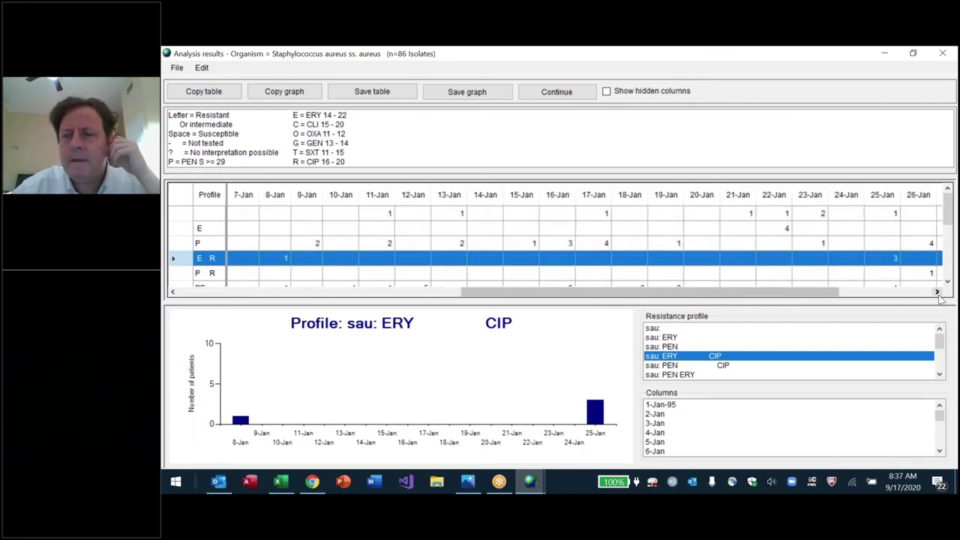
left_click(938, 291)
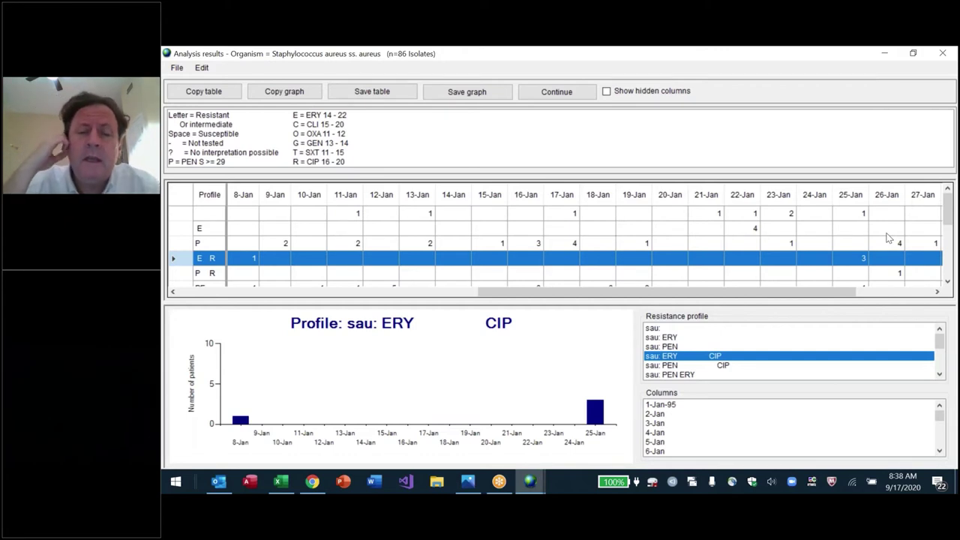
key("Down")
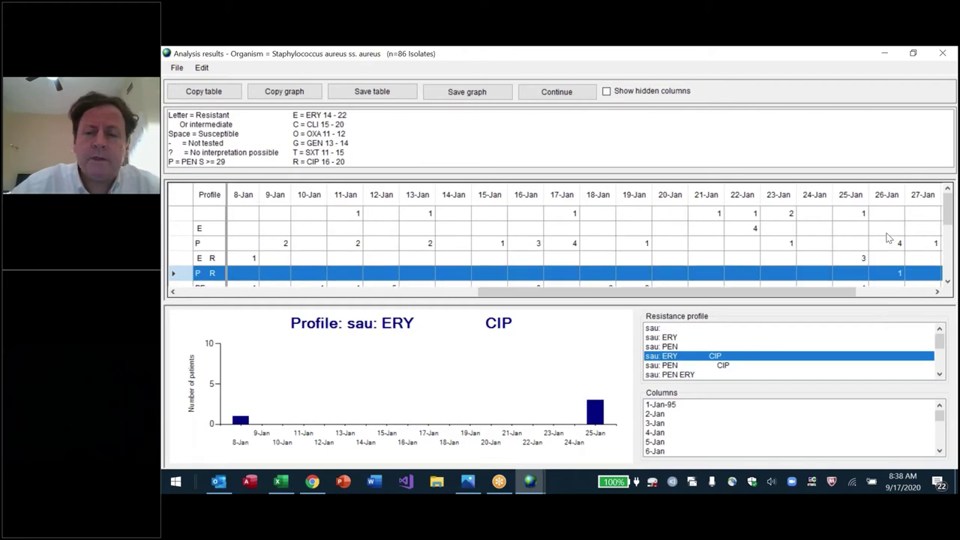
left_click(699, 347)
left_click(699, 354)
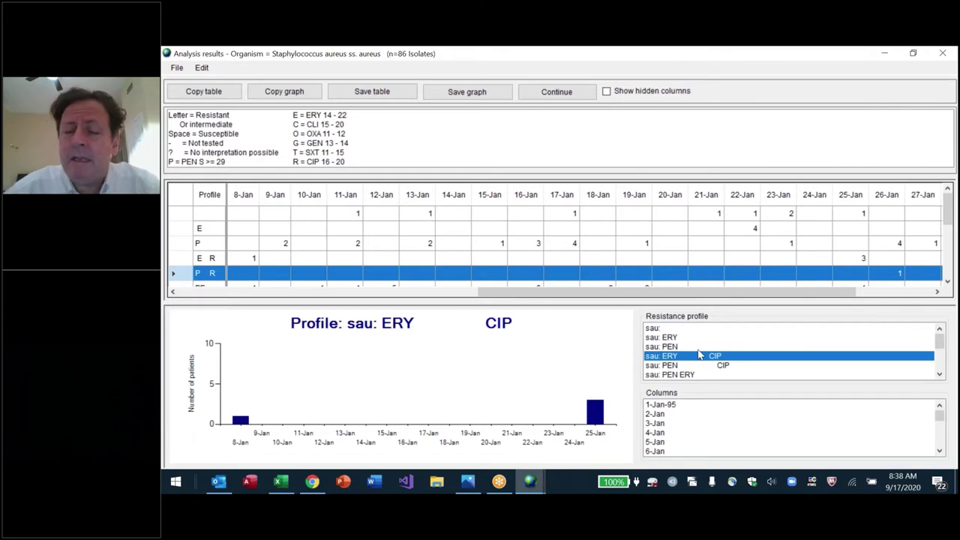
key("Down")
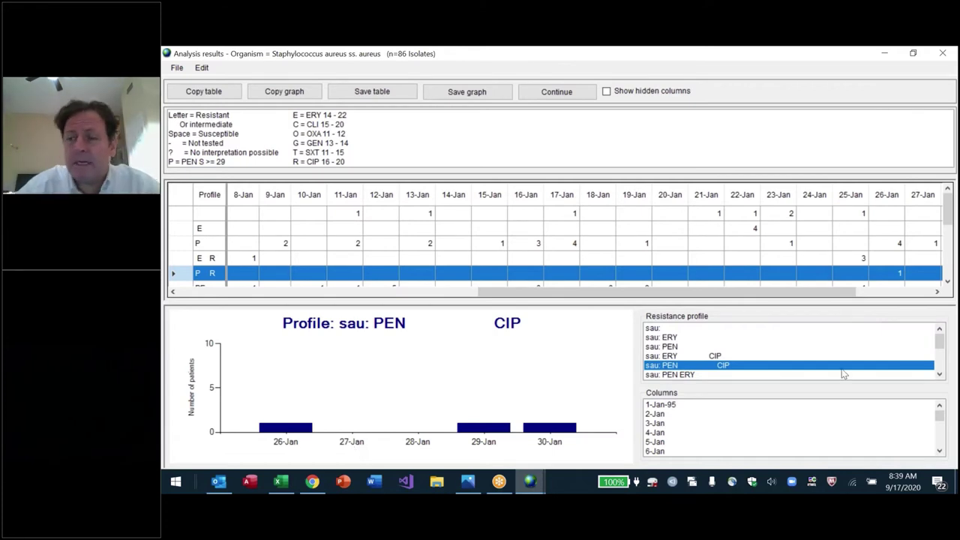
Step: Compare the PEN CIP and PEN ERY charts, then step down to PEN ERY CLI OXA GEN SXT CIP
key("Down")
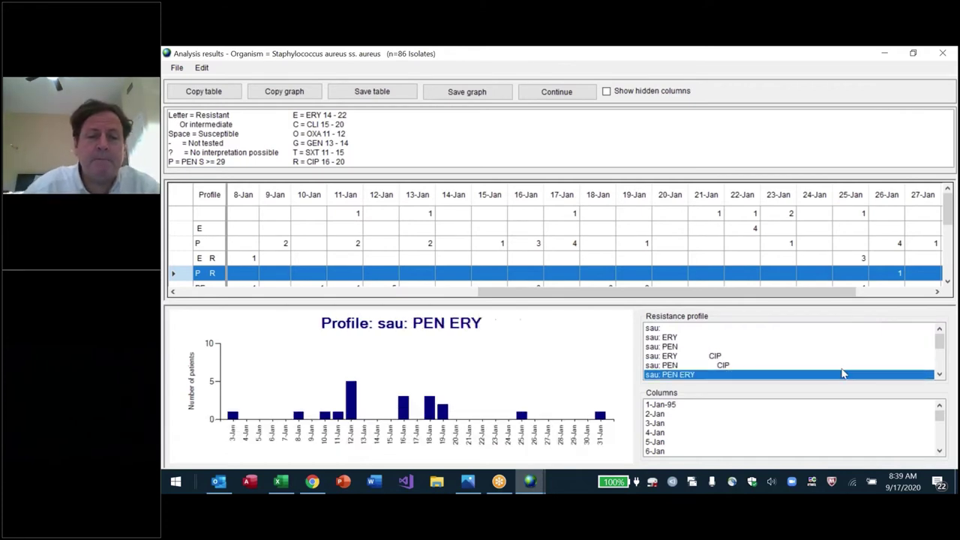
key("Up")
key("Down")
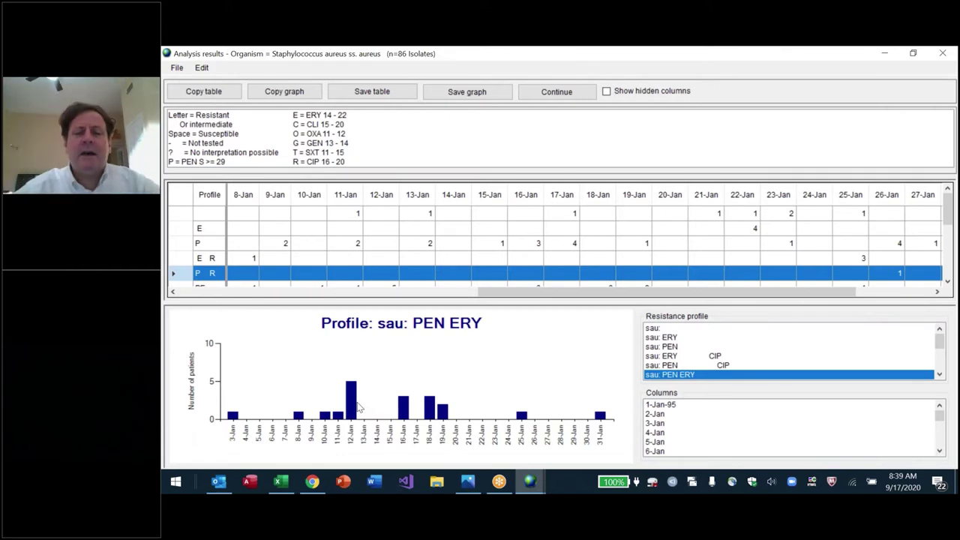
key("Down")
key("Down")
key("Down")
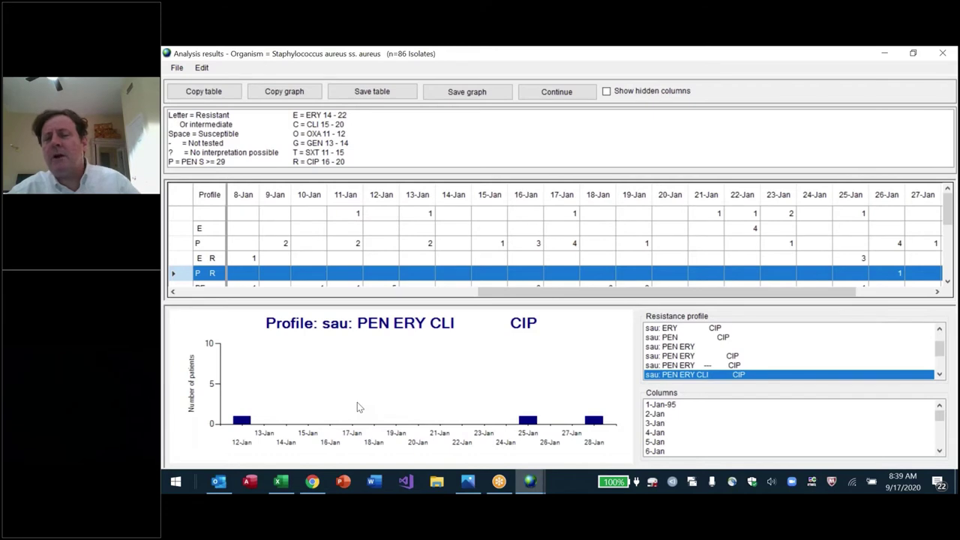
key("Down")
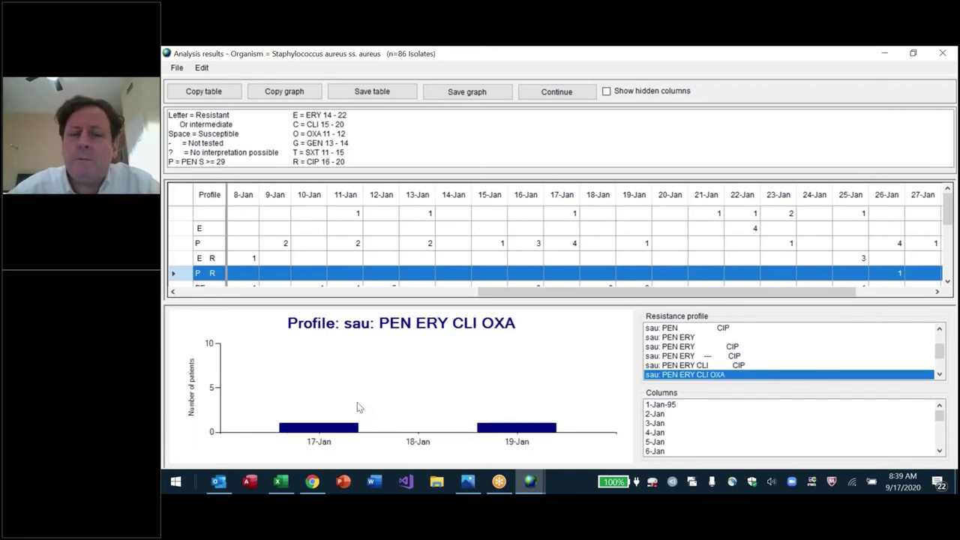
key("Down")
key("Down")
key("Down")
key("Down")
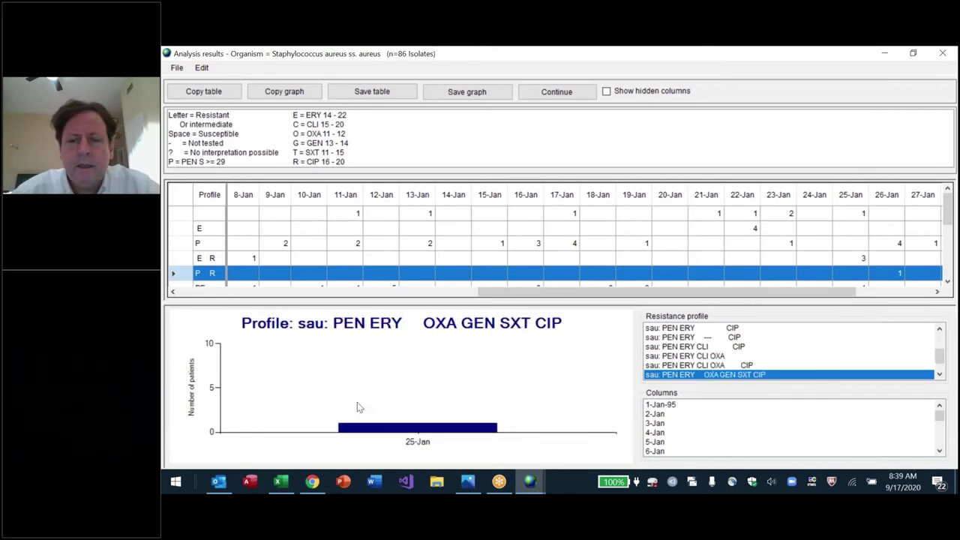
key("Up")
key("Up")
key("Up")
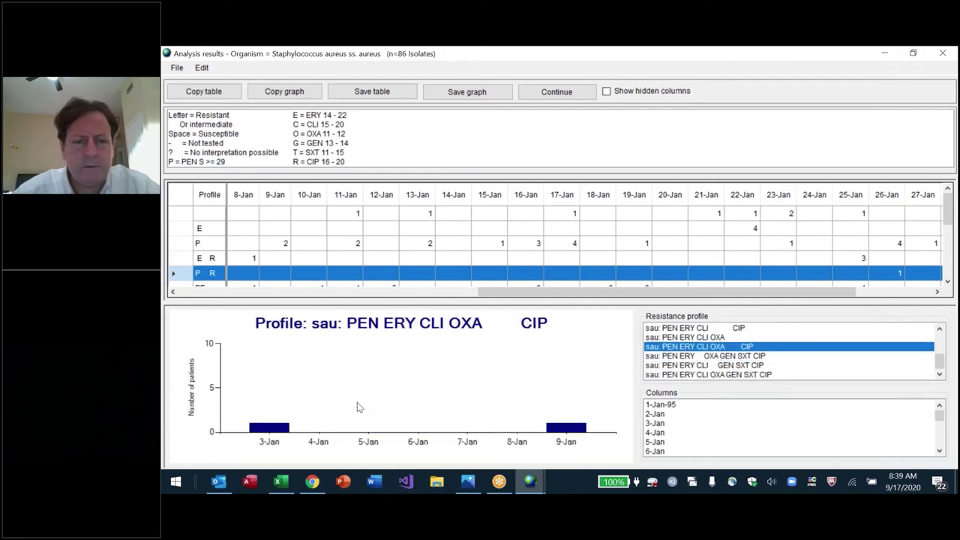
key("Down")
key("Down")
key("Down")
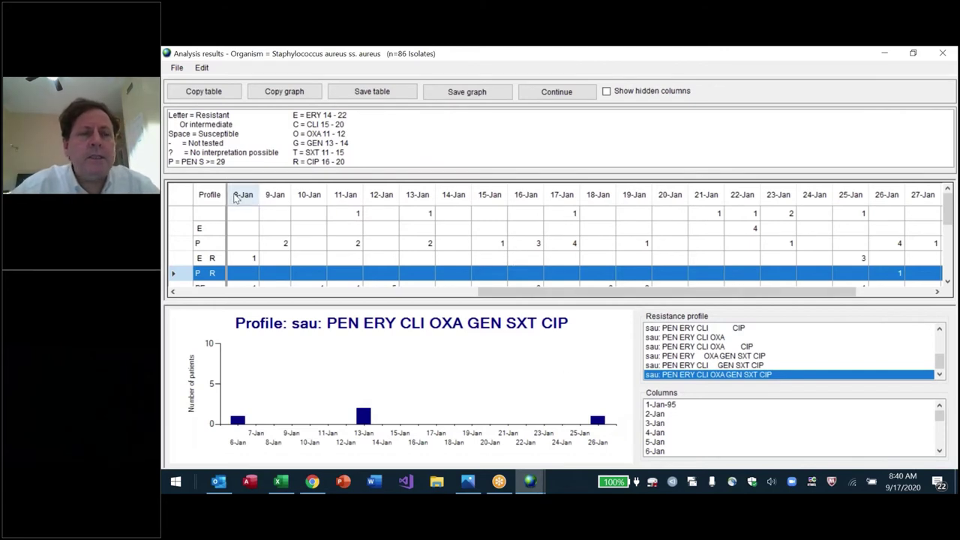
Step: Check the PEN and other antibiotic breakpoints in the legend, then close the analysis results
left_click(227, 164)
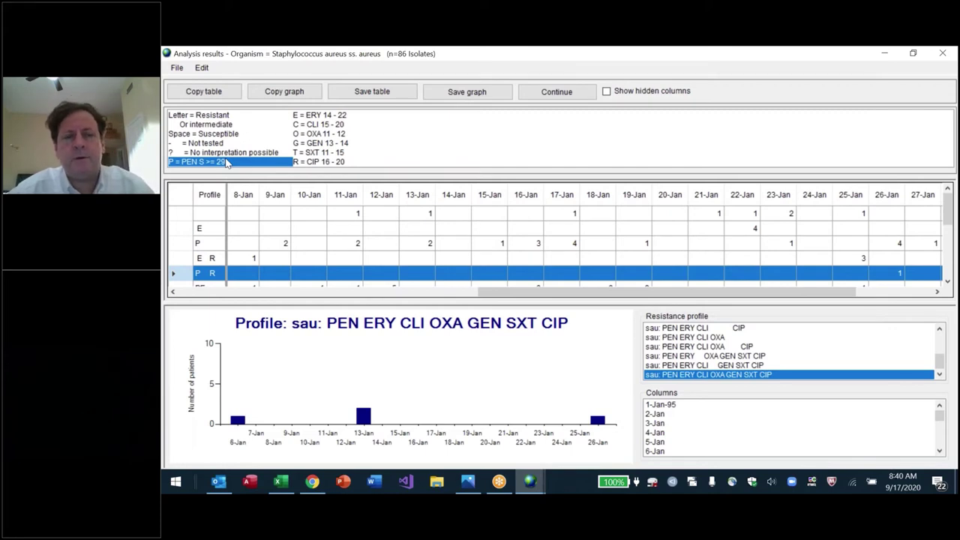
key("Down")
key("Down")
key("Down")
key("Down")
key("Down")
key("Down")
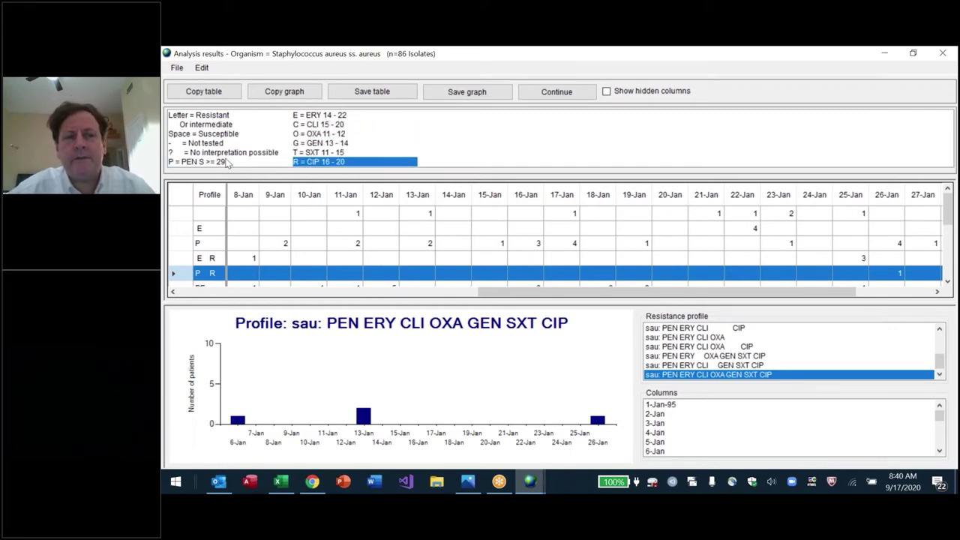
key("Up")
key("Up")
key("Up")
key("Up")
key("Up")
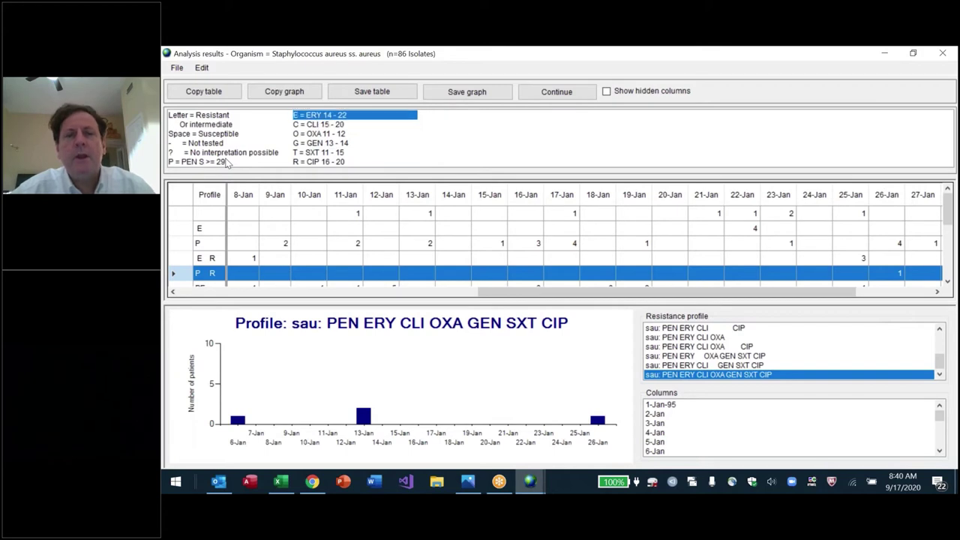
key("Escape")
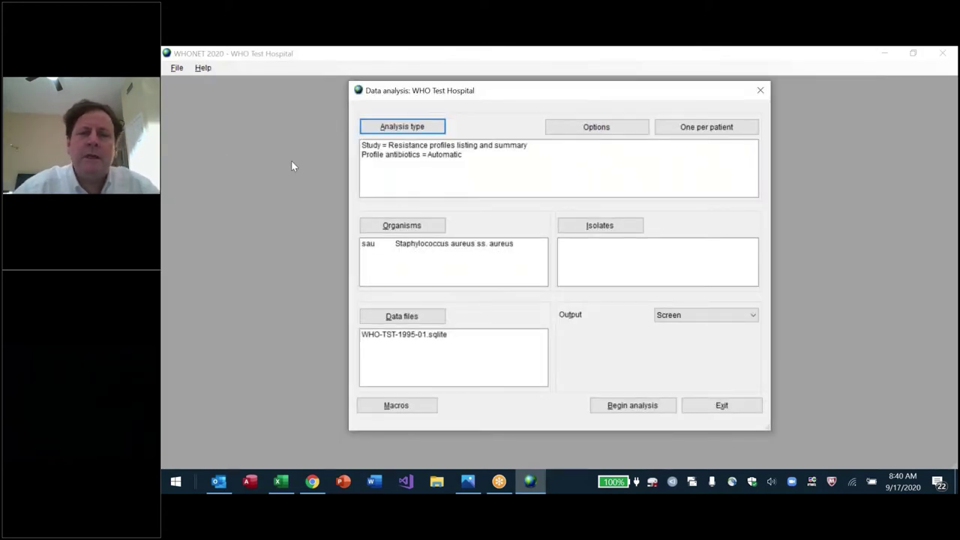
Step: Review the Staphylococcus sp. profile antibiotics in Edit Profiles, then close the dialogs and rerun
left_click(392, 128)
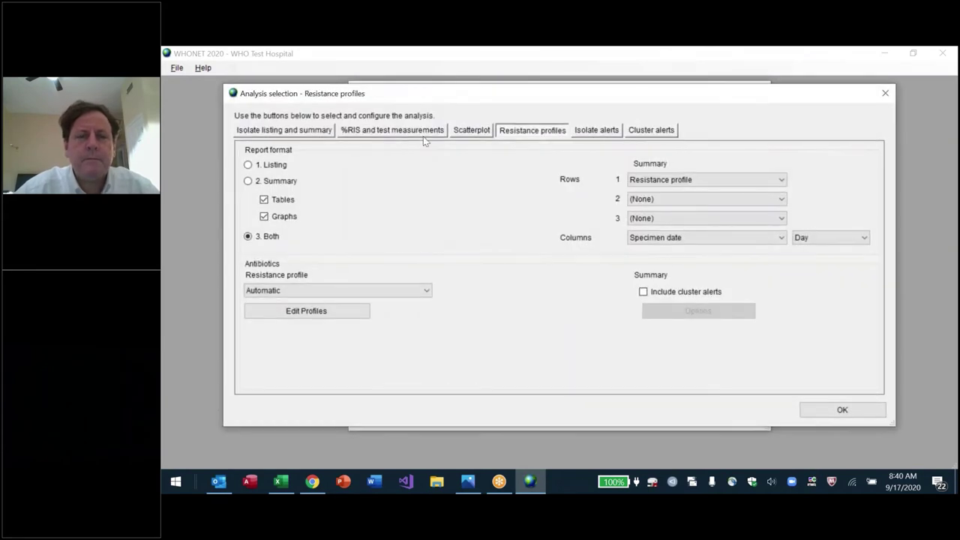
left_click(314, 314)
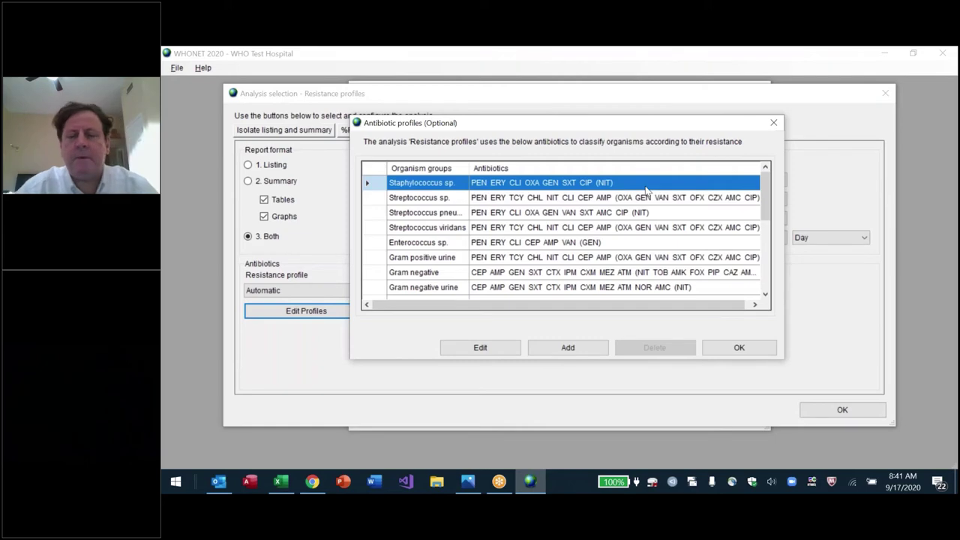
key("Return")
key("Return")
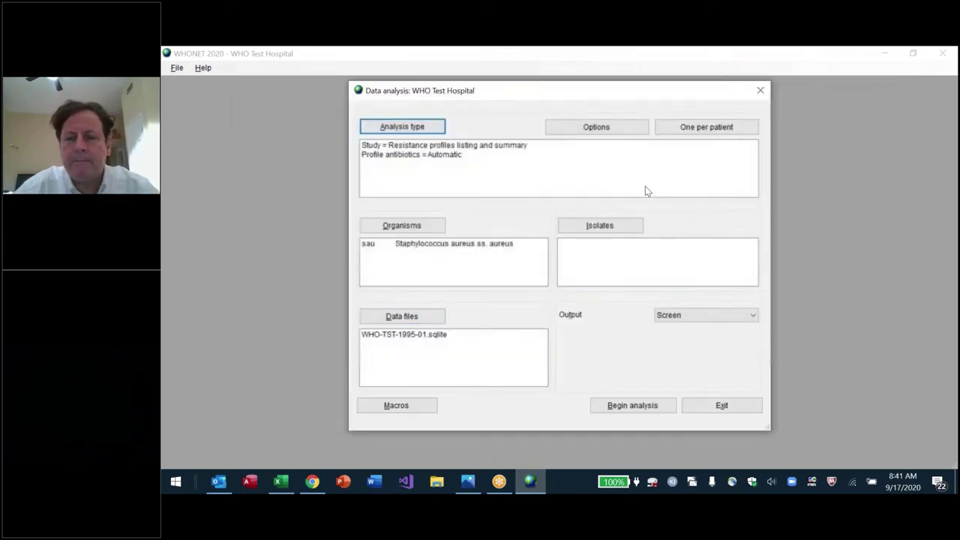
key("Return")
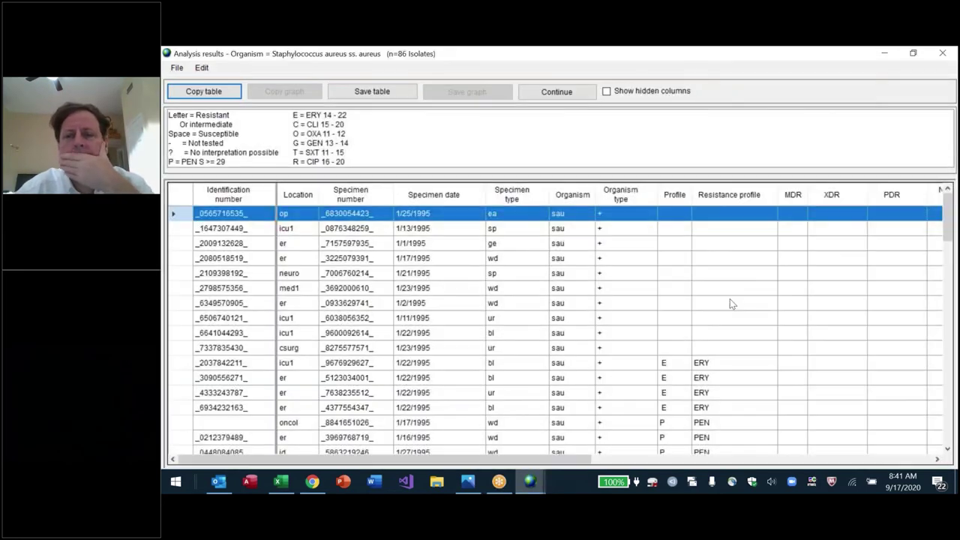
Step: Review the isolate listing rows, then close the isolate listing results
left_click(731, 303)
scroll(731, 303, "right", 6)
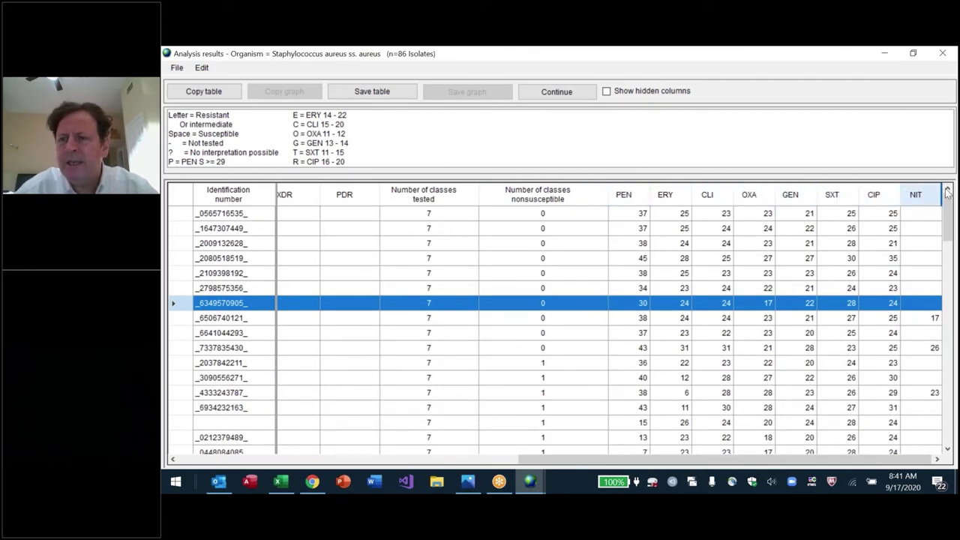
left_click(934, 219)
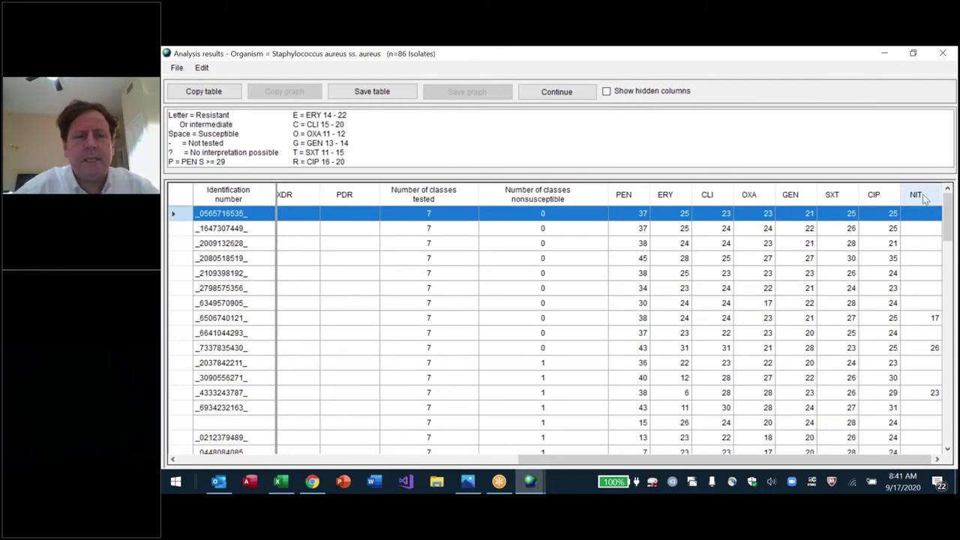
key("Escape")
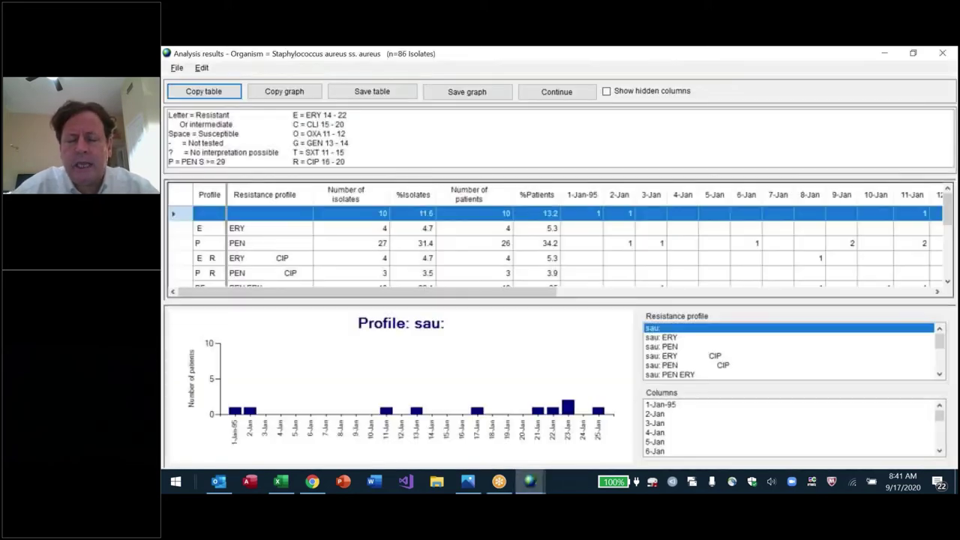
Step: Browse the CIP legend and ERY CIP profile rows, widen the Resistance profile column, then close the results
left_click(337, 164)
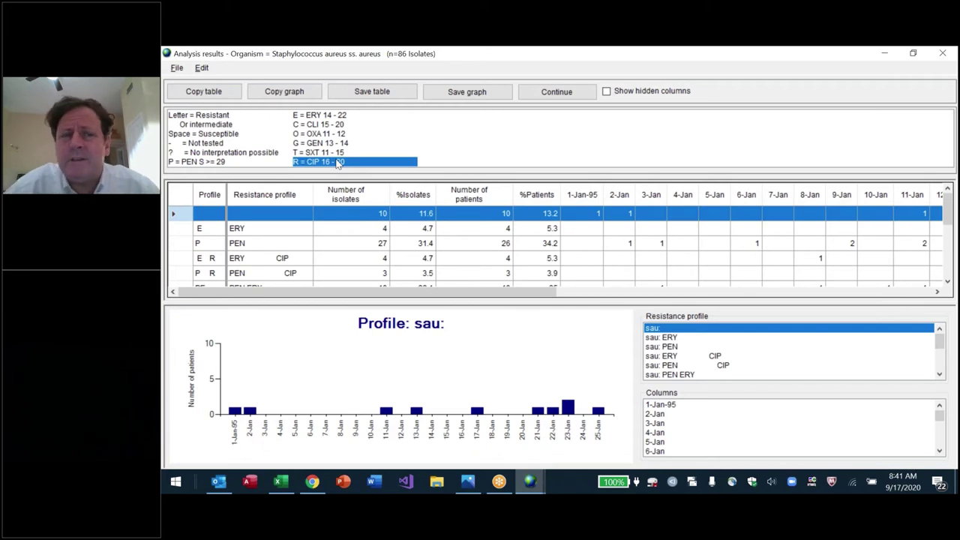
key("Up")
key("Up")
key("Left")
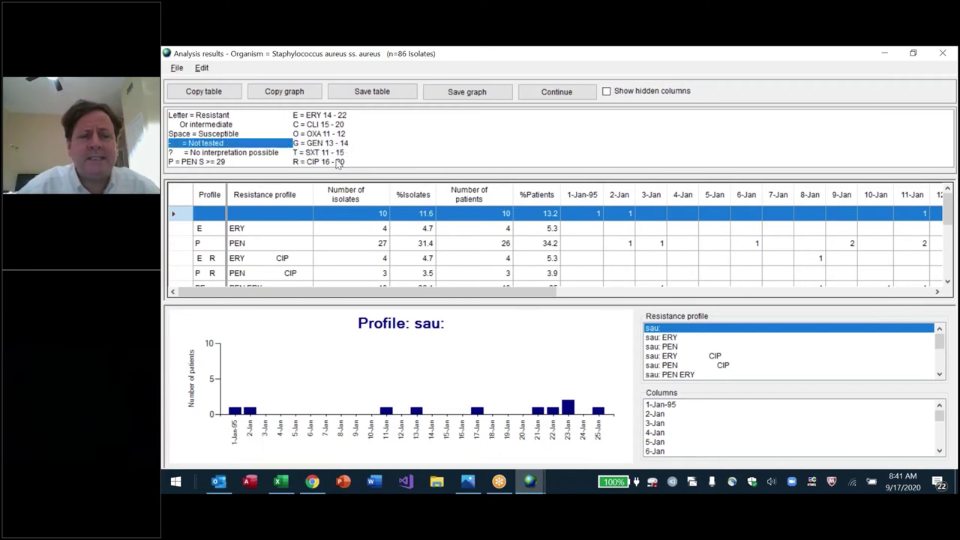
left_click(772, 258)
key("Down")
key("Down")
key("Down")
key("Down")
key("Down")
key("Down")
key("Down")
key("Down")
key("Up")
key("Up")
key("Up")
key("Up")
key("Up")
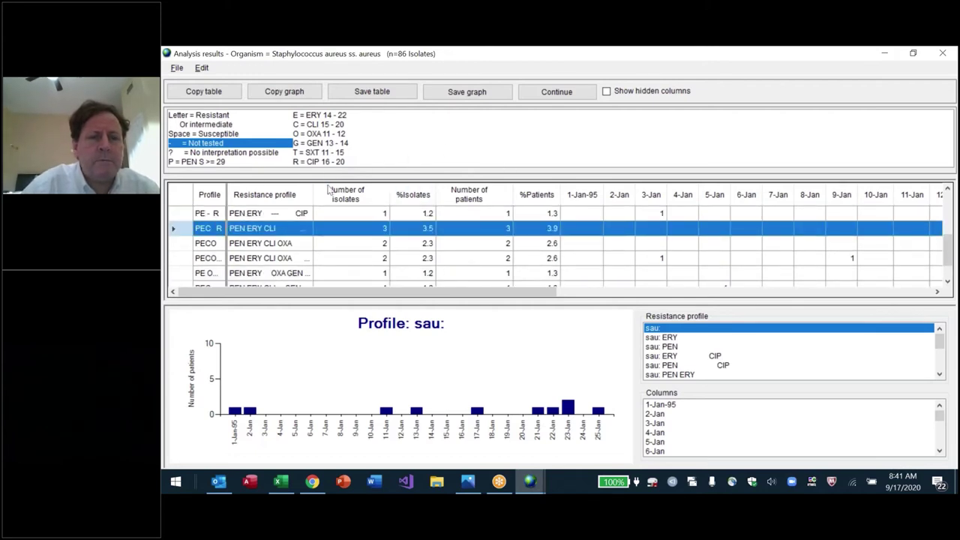
left_click_drag(314, 196, 474, 196)
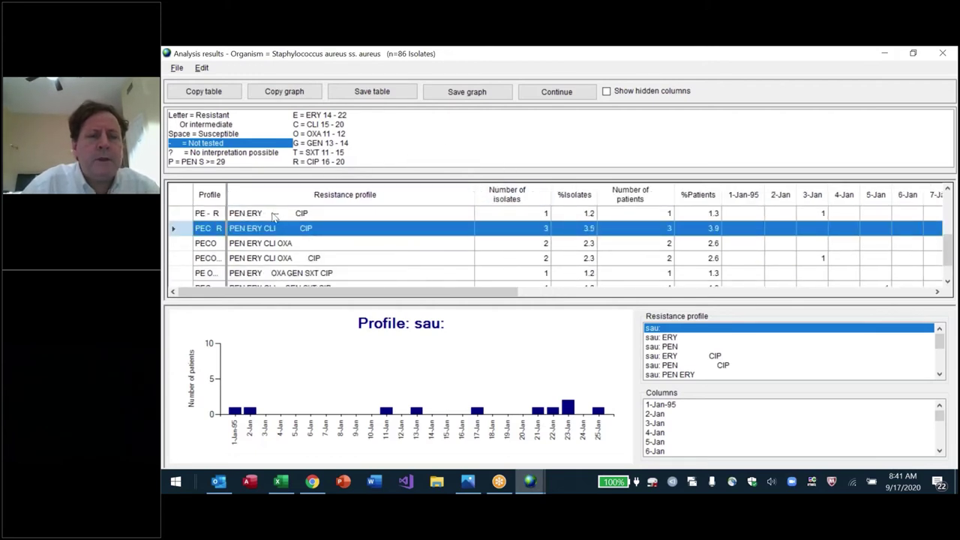
left_click(273, 215)
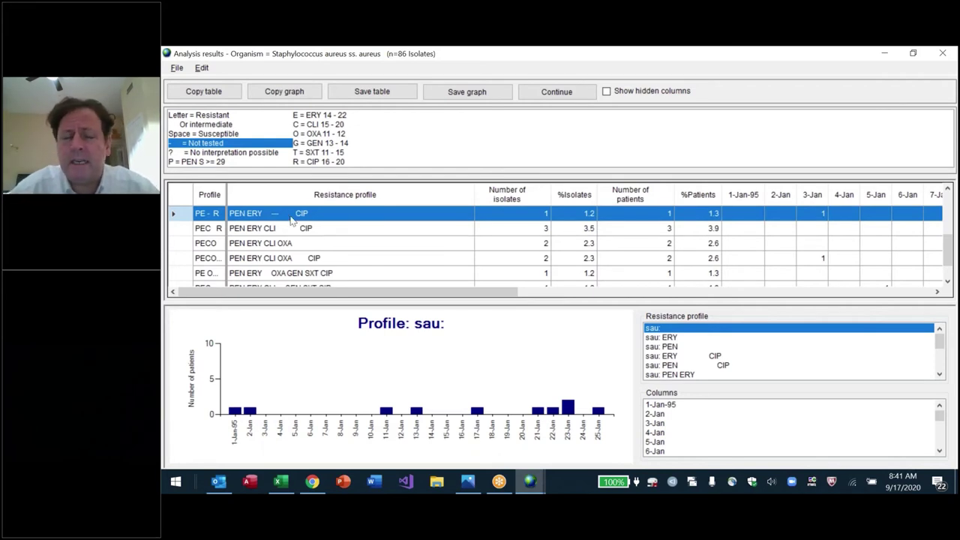
key("Escape")
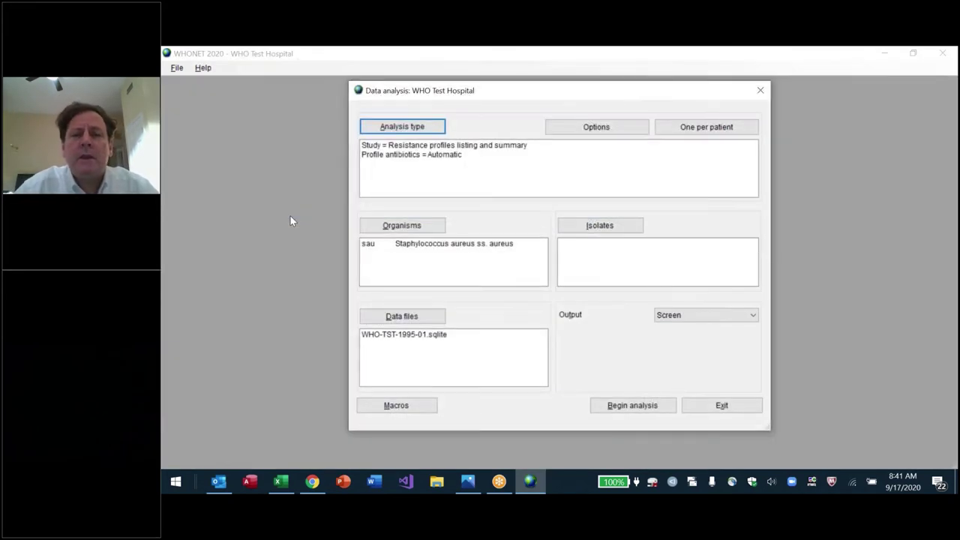
Step: Browse the default antibiotic profiles for each organism group, then exit the profile, analysis type and Data analysis windows
key("Return")
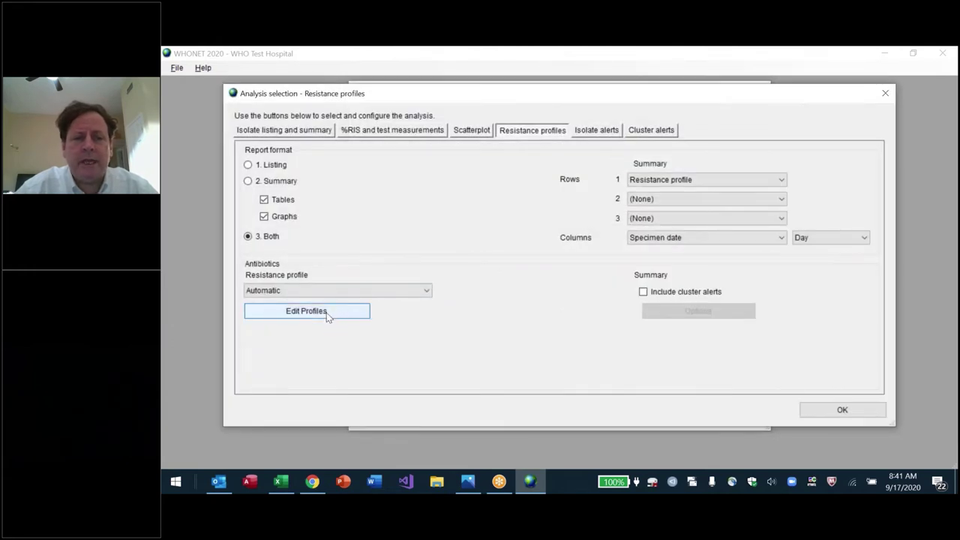
left_click(328, 315)
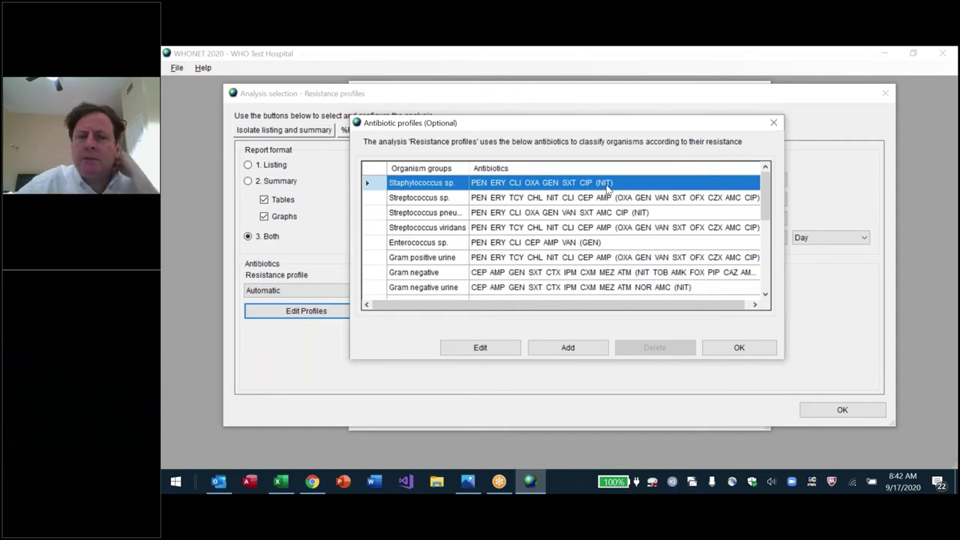
key("Down")
key("Down")
key("Down")
key("Down")
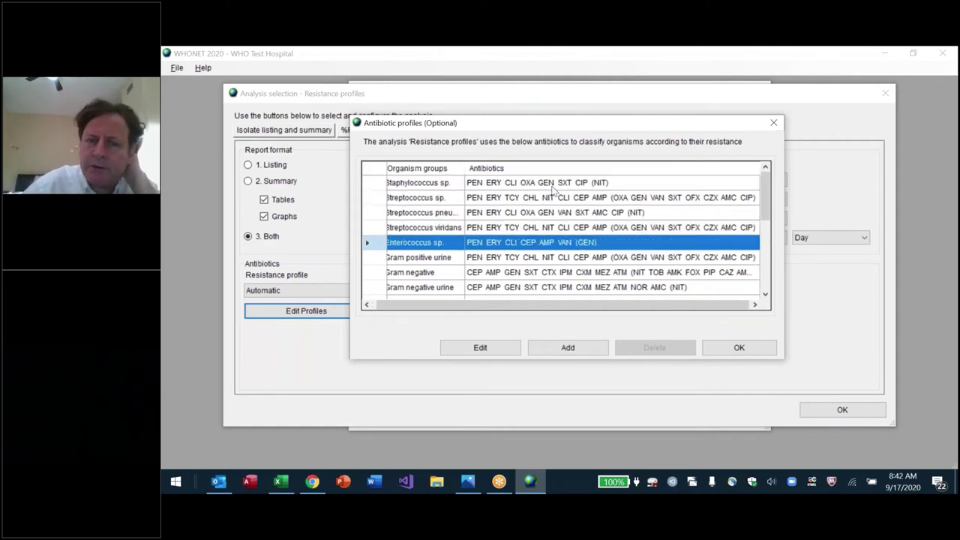
key("Down")
key("Down")
key("Down")
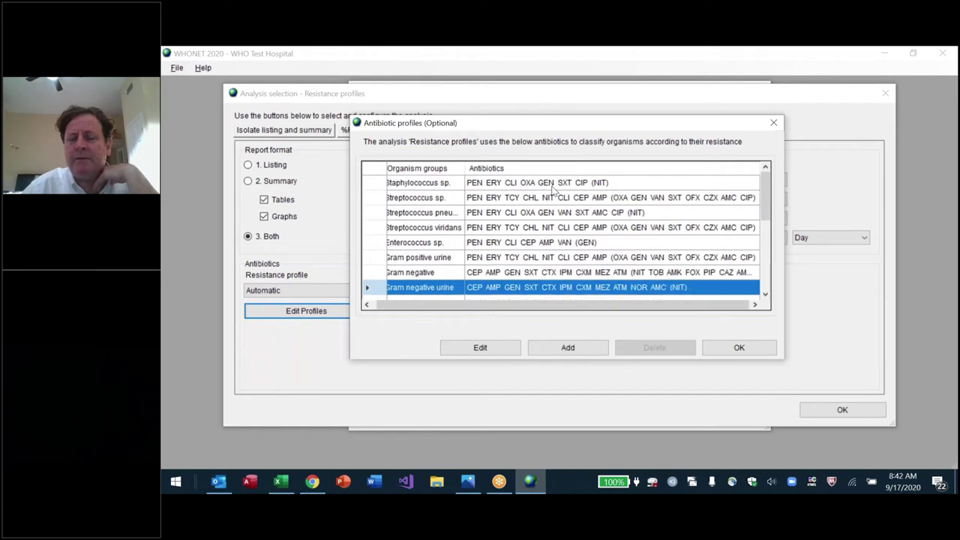
key("Down")
key("Down")
key("Down")
key("Down")
key("Down")
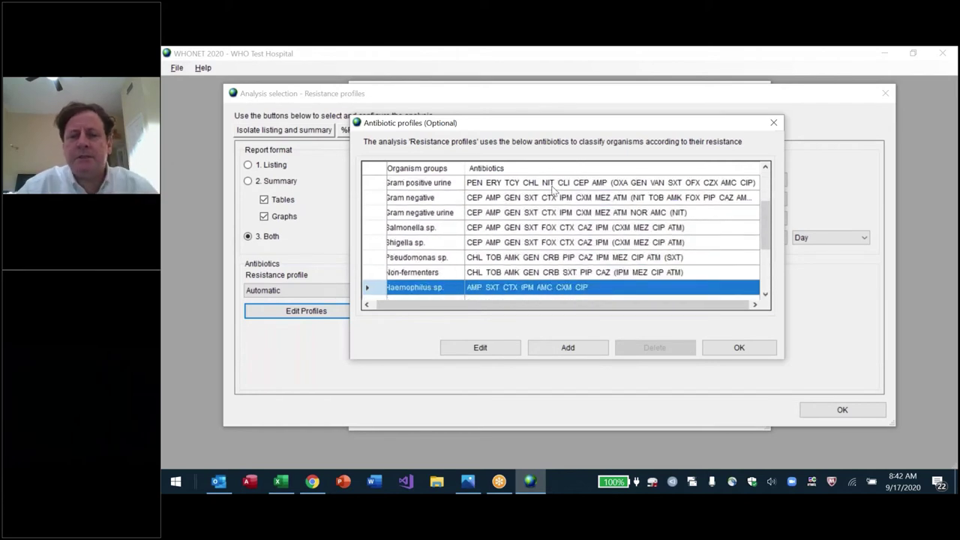
key("Escape")
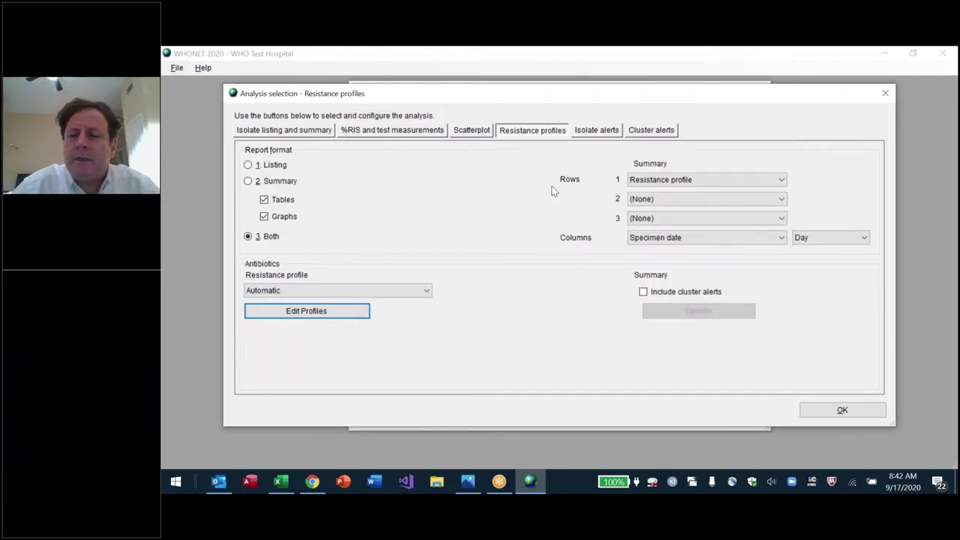
key("Escape")
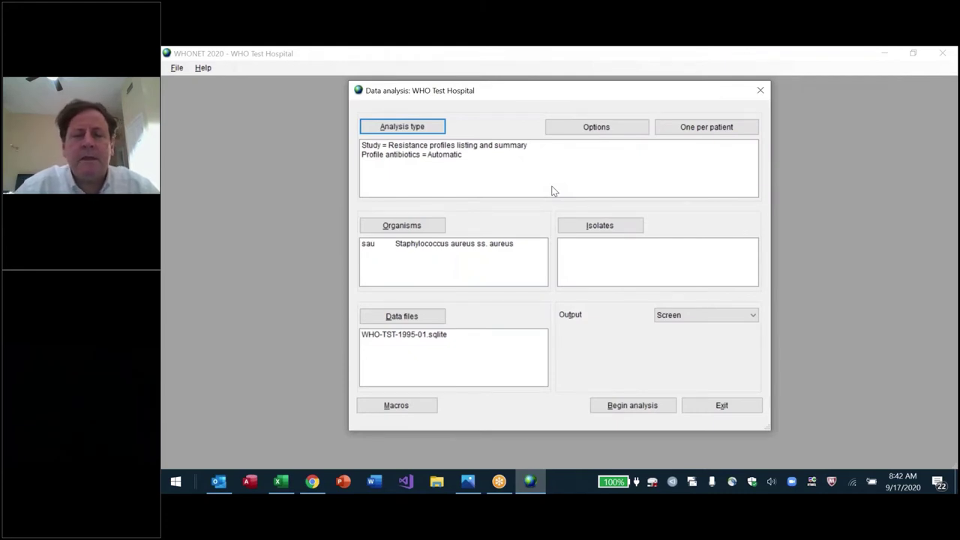
key("Escape")
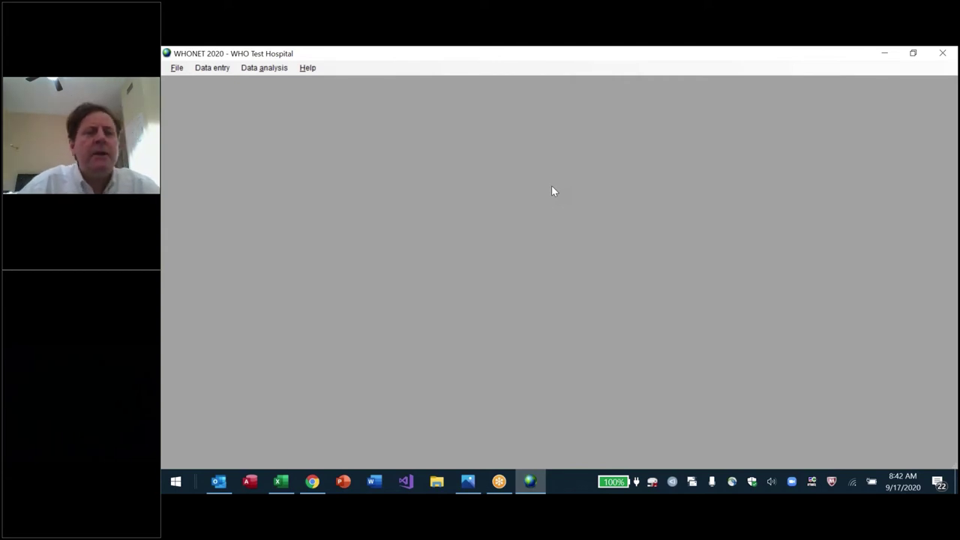
Step: Open the ETH ALL All hospitals laboratory and reach its antibiotic Profiles through Modify laboratory
left_click(176, 68)
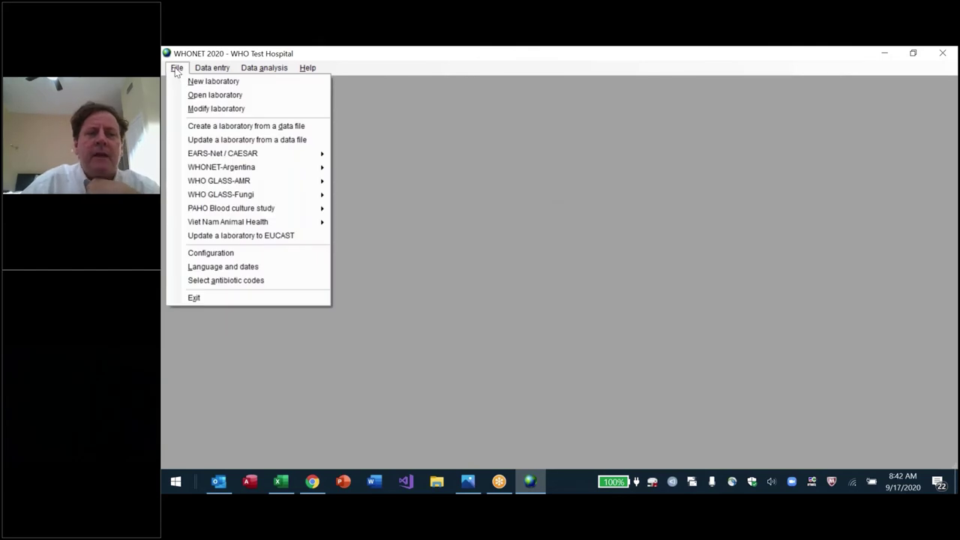
key("Down")
key("Down")
key("Return")
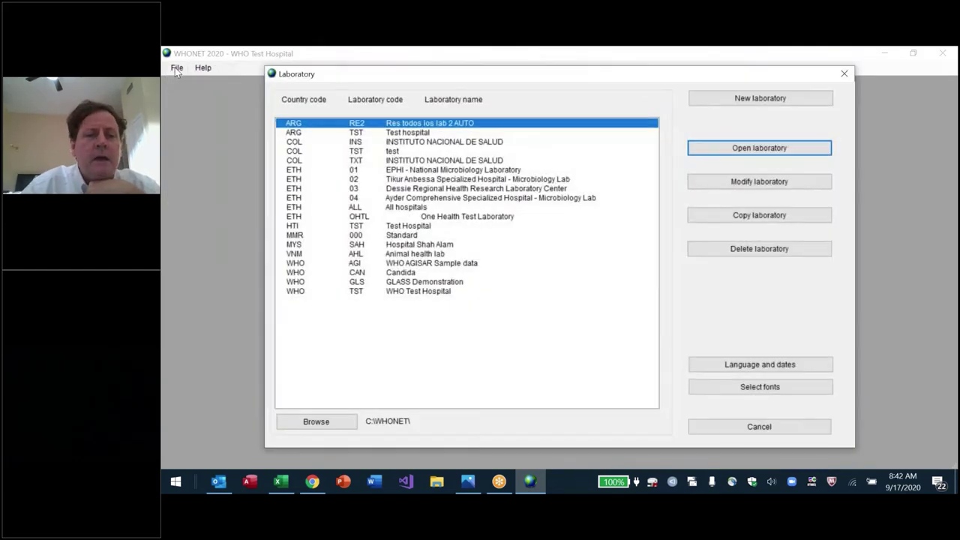
key("Up")
key("Up")
key("Up")
key("Up")
key("Up")
key("Up")
key("Up")
key("Up")
key("Up")
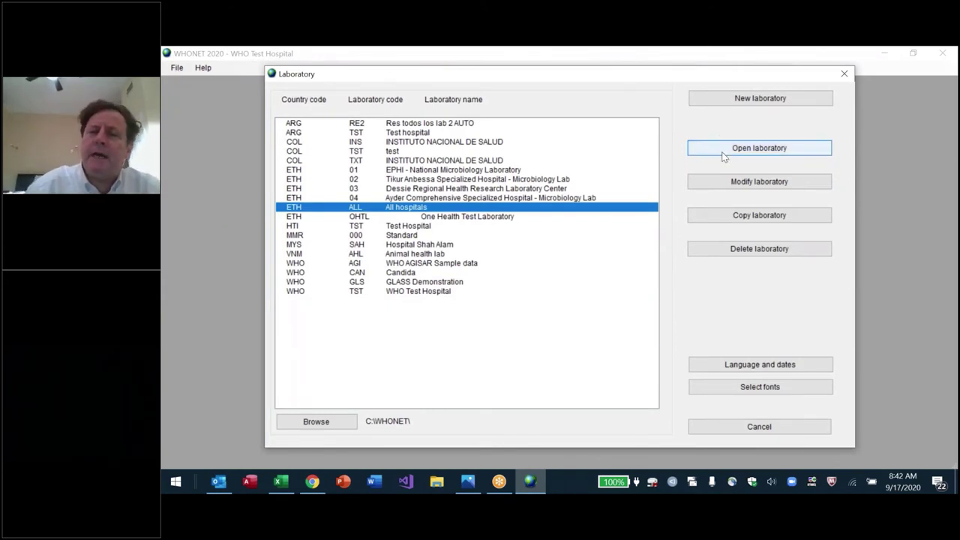
left_click(754, 182)
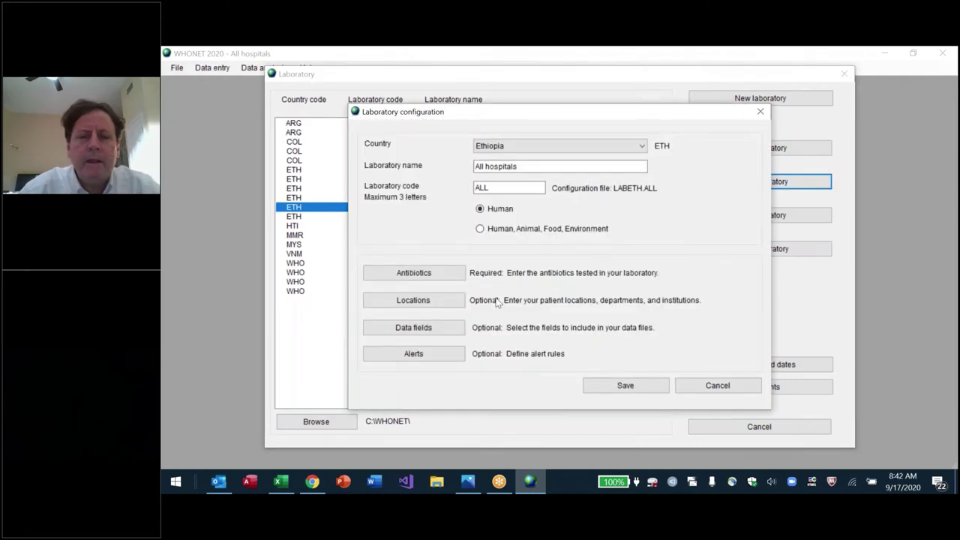
left_click(439, 274)
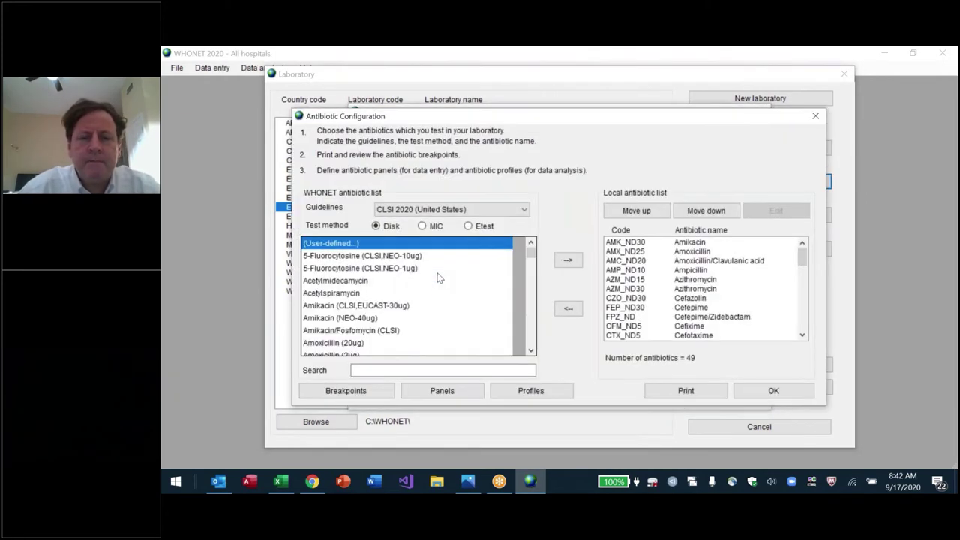
left_click(532, 396)
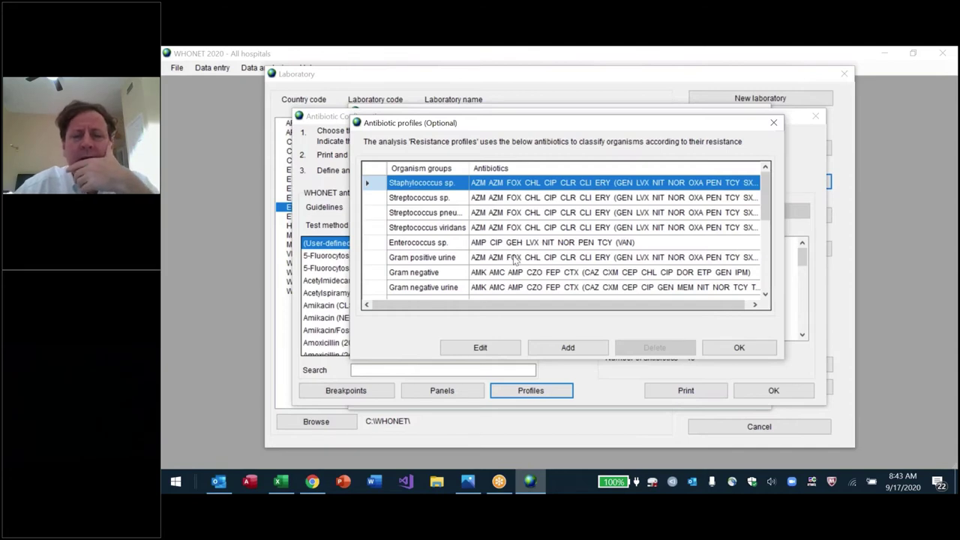
Step: Edit the Staphylococcus sp. profile and remove every supplementary antibiotic, starting with Gentamicin
left_click(482, 348)
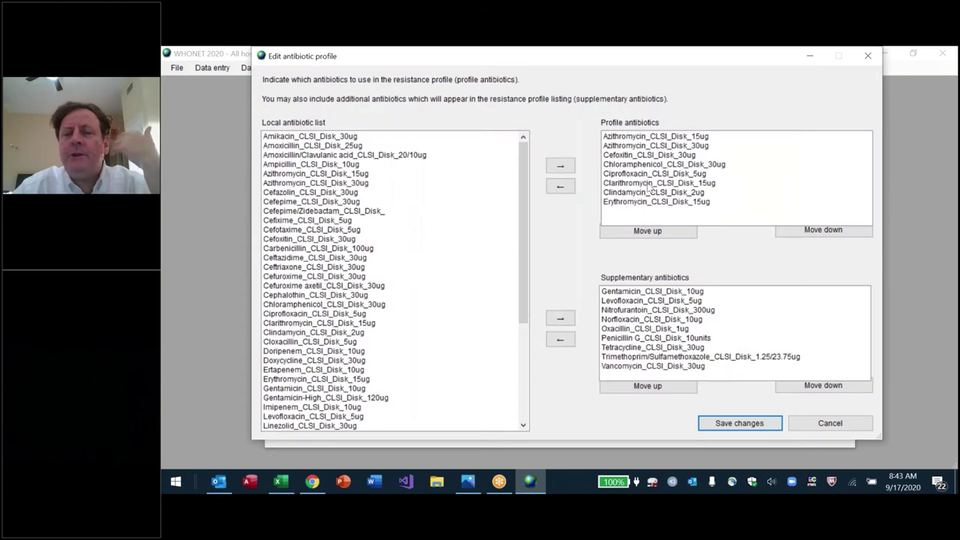
double_click(660, 292)
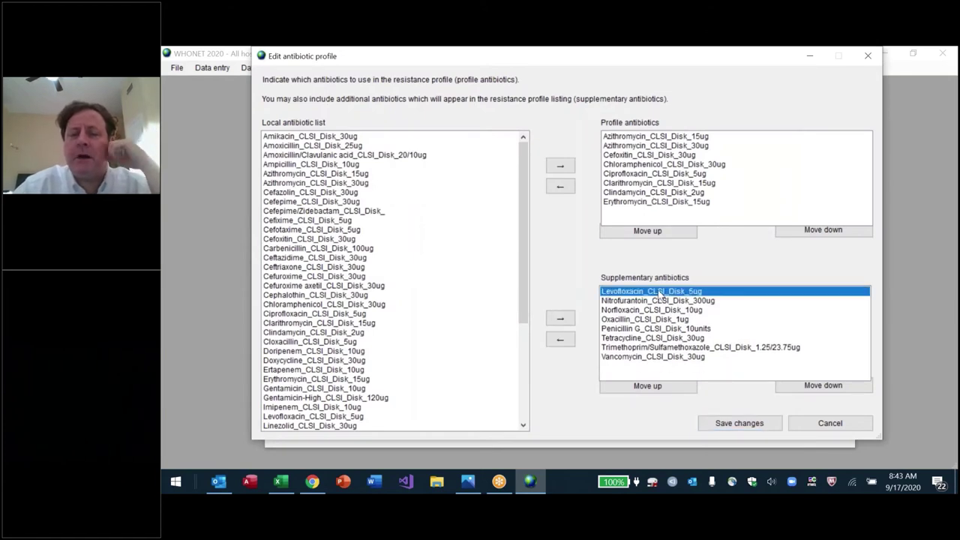
double_click(659, 292)
double_click(659, 292)
double_click(659, 293)
double_click(659, 292)
double_click(660, 292)
double_click(659, 293)
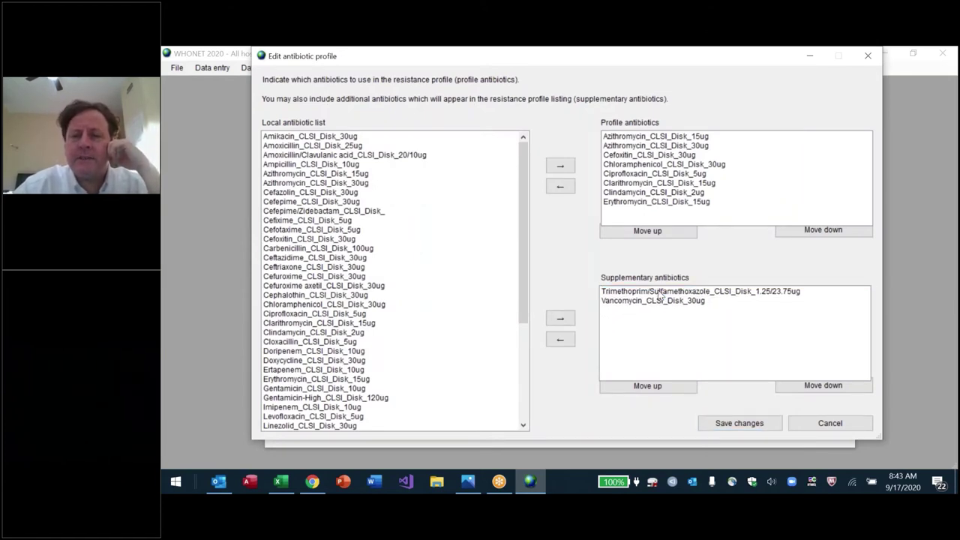
double_click(659, 293)
double_click(659, 292)
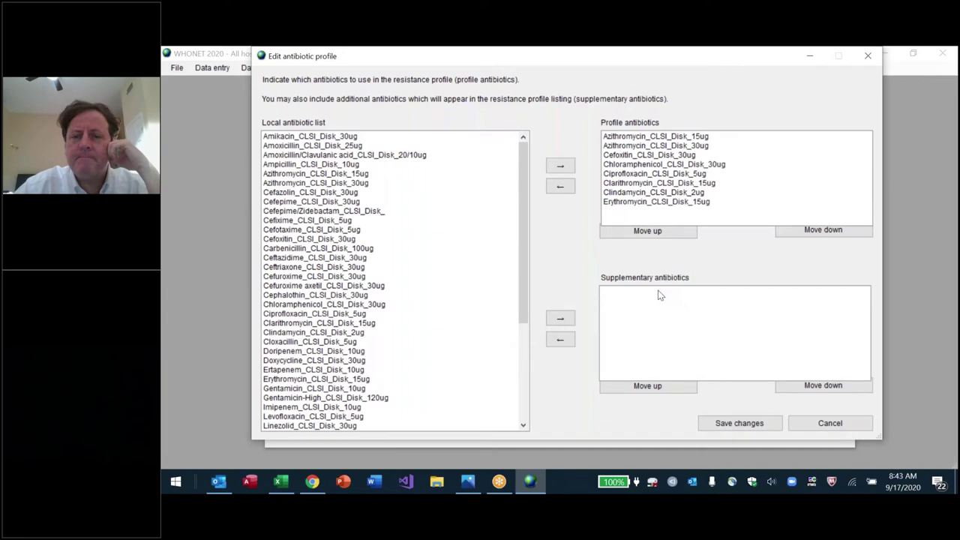
Step: Remove all profile antibiotics, including Azithromycin, Cefoxitin, Chloramphenicol and Ciprofloxacin, leaving the list empty
double_click(648, 137)
double_click(648, 136)
double_click(648, 137)
double_click(648, 136)
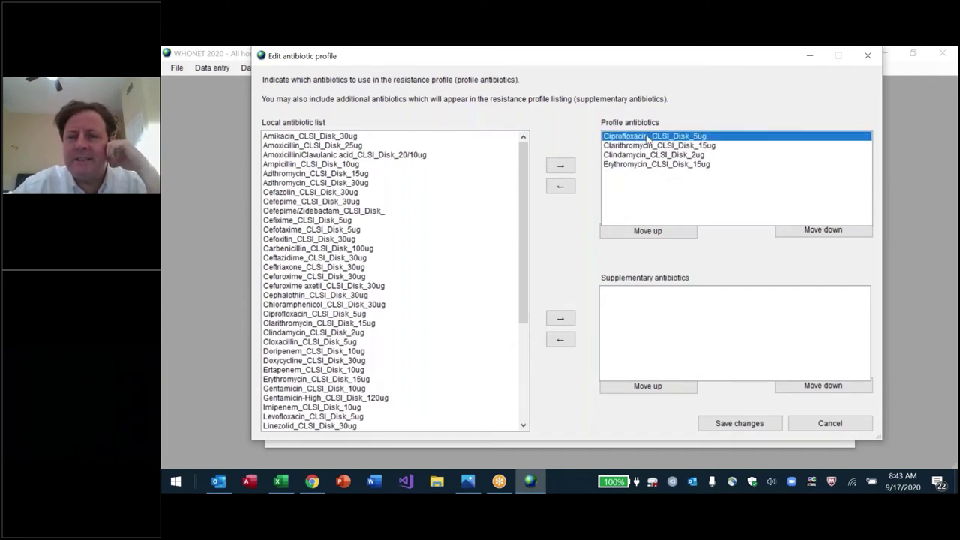
double_click(648, 136)
double_click(648, 137)
double_click(648, 137)
double_click(648, 136)
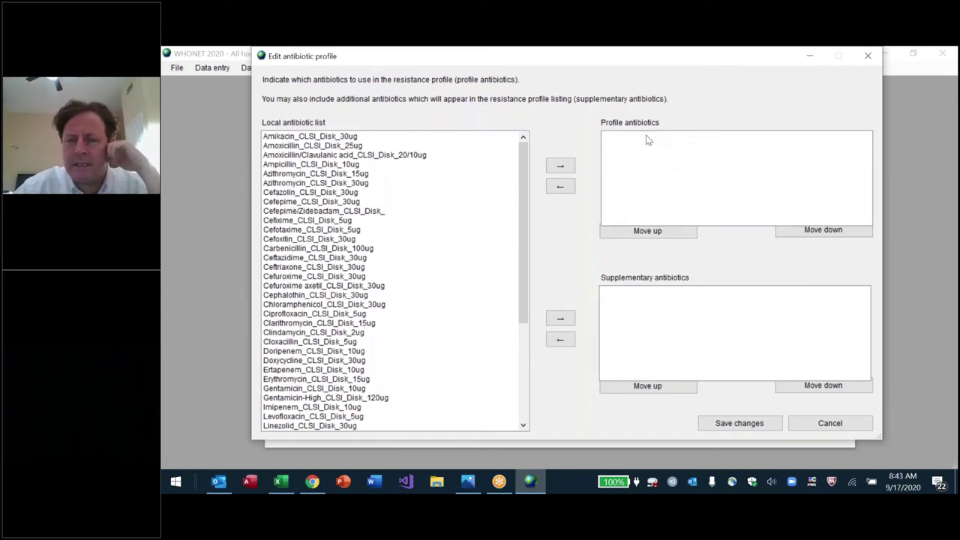
left_click(429, 183)
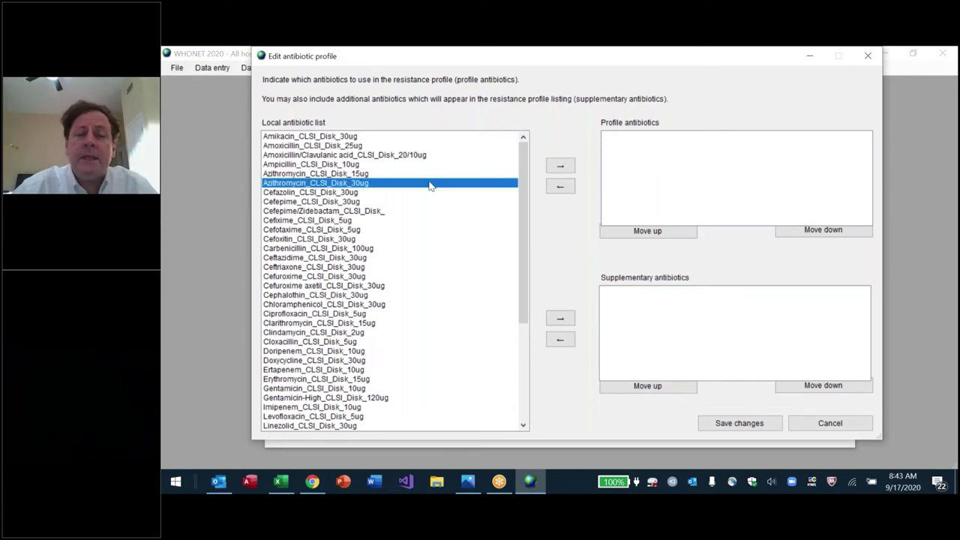
key("alt+Tab")
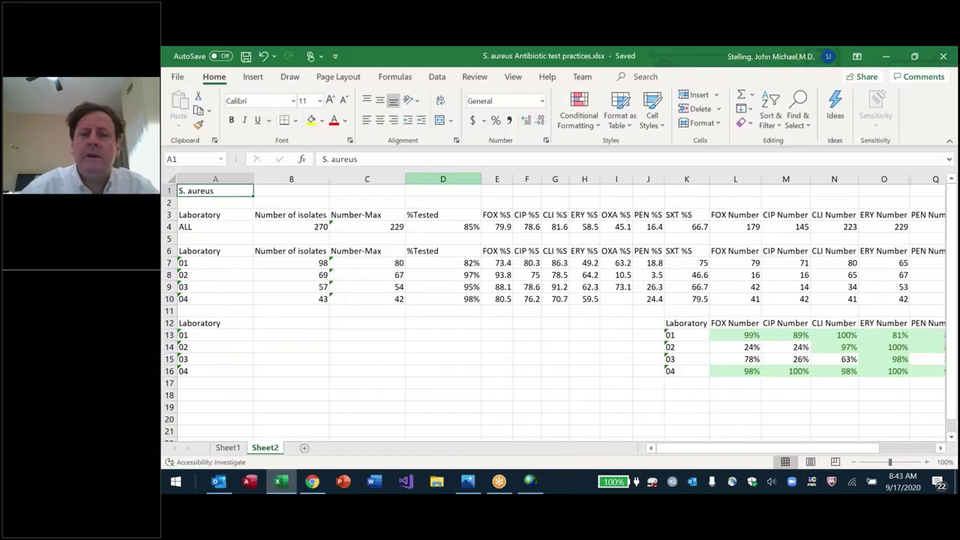
Step: Select the national antibiotic list in column T and compare it with the WHONET profile editor
key("Right")
key("Right")
key("Right")
key("Right")
key("Right")
key("Right")
key("Right")
key("Right")
key("Right")
key("Right")
key("Right")
key("Right")
key("Right")
key("Right")
key("Right")
key("Right")
key("Right")
key("Right")
key("Right")
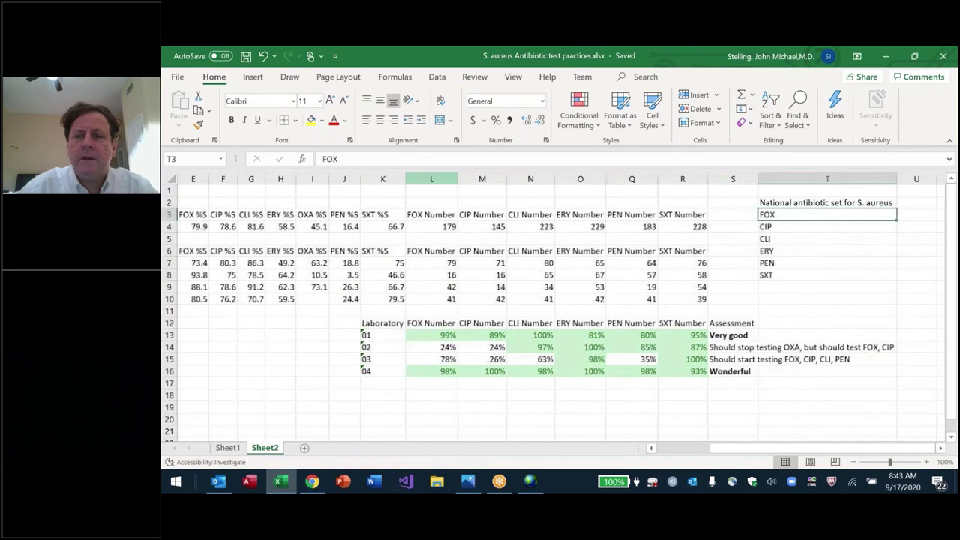
key("ctrl+shift+Down")
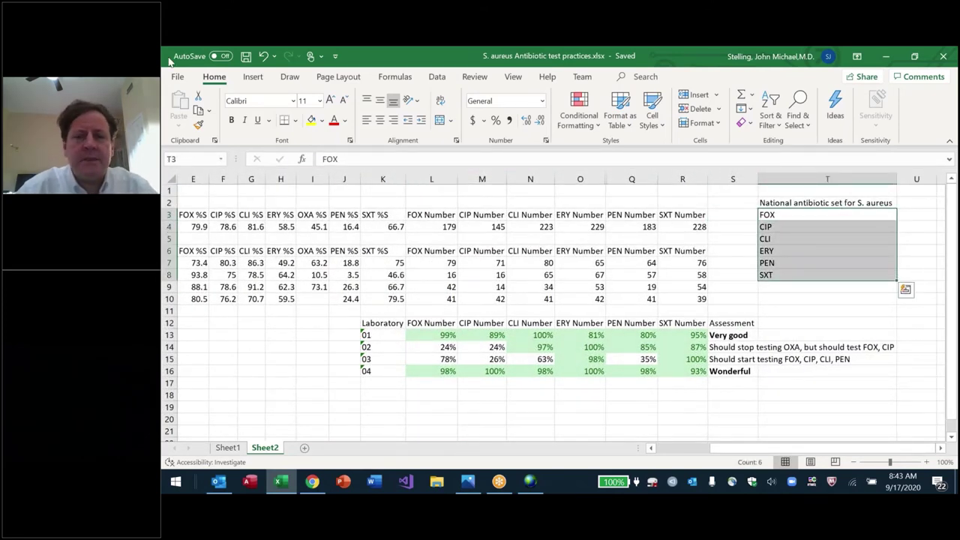
key("alt+Tab")
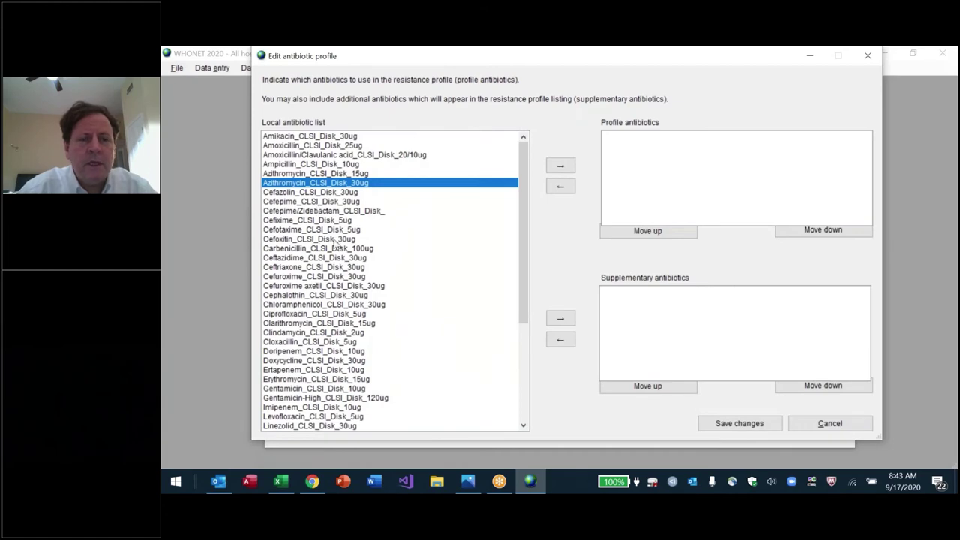
key("alt+Tab")
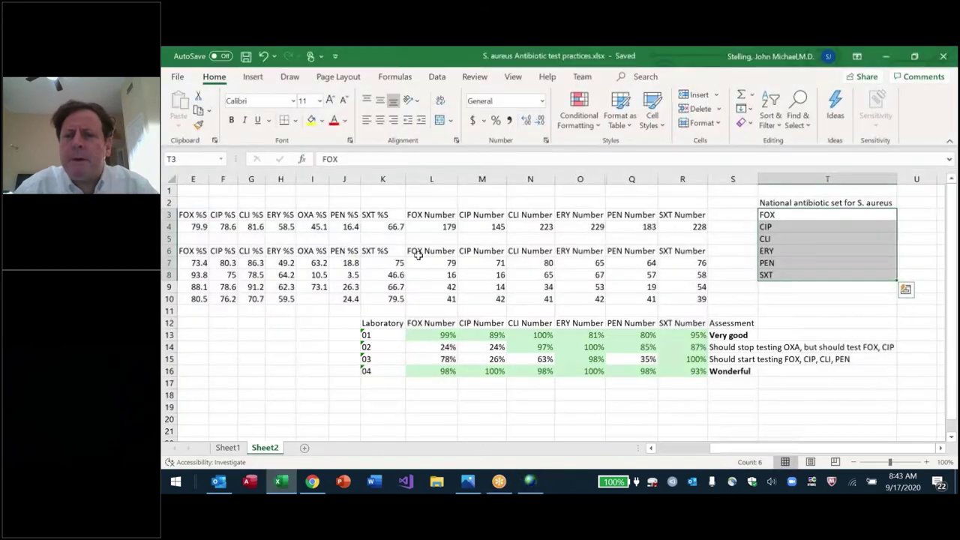
Step: Insert a row above the CIP–SXT entries to make room for PEN
left_click(780, 264)
key("Up")
key("Up")
key("Up")
key("shift+Down")
key("shift+Down")
key("shift+Down")
key("shift+Down")
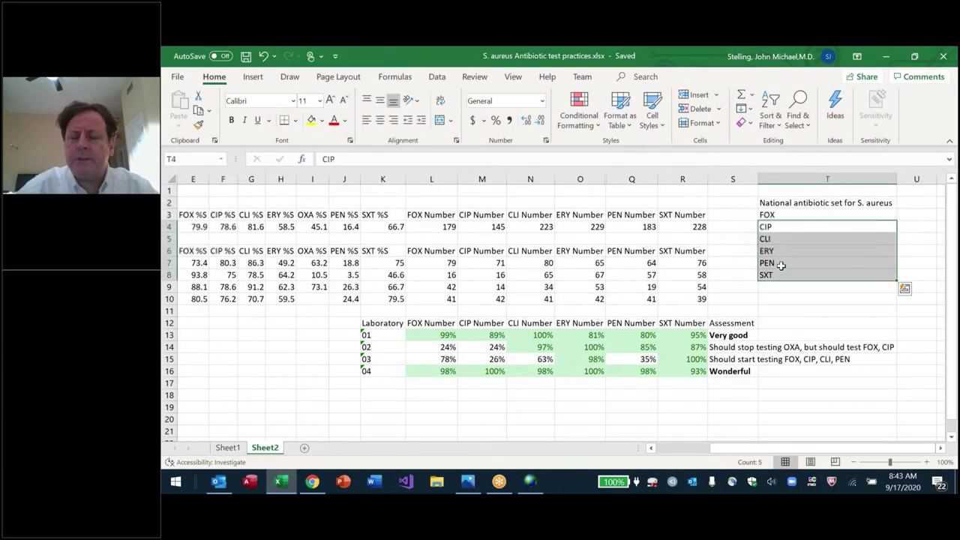
key("ctrl+c")
key("Down")
key("Up")
key("Up")
key("ctrl+shift+plus")
key("Down")
key("Down")
key("Down")
key("Down")
key("Down")
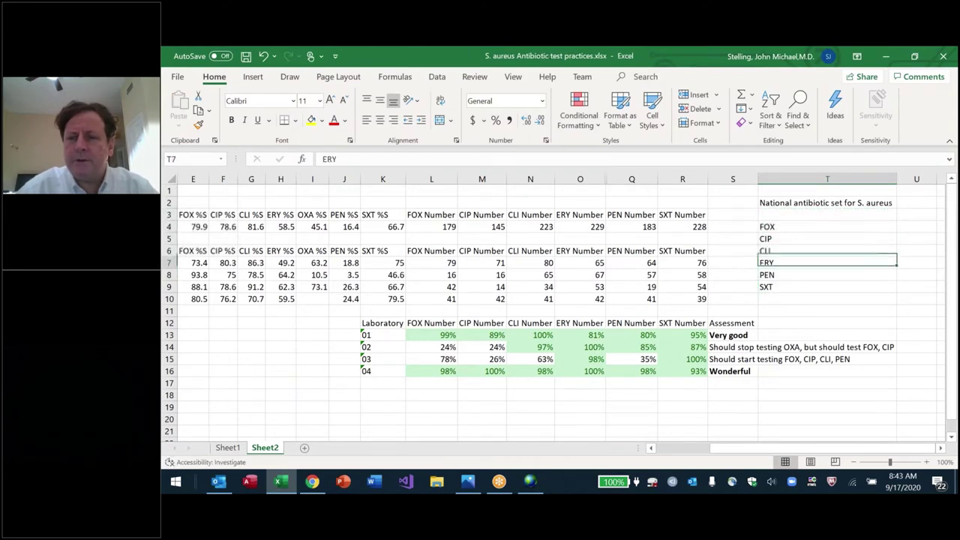
key("ctrl+c")
Step: Place PEN at T3 so column T reads PEN, FOX, CIP, CLI, ERY, SXT
key("Up")
key("Up")
key("Up")
key("Up")
key("Up")
key("Up")
key("Down")
key("Return")
key("Down")
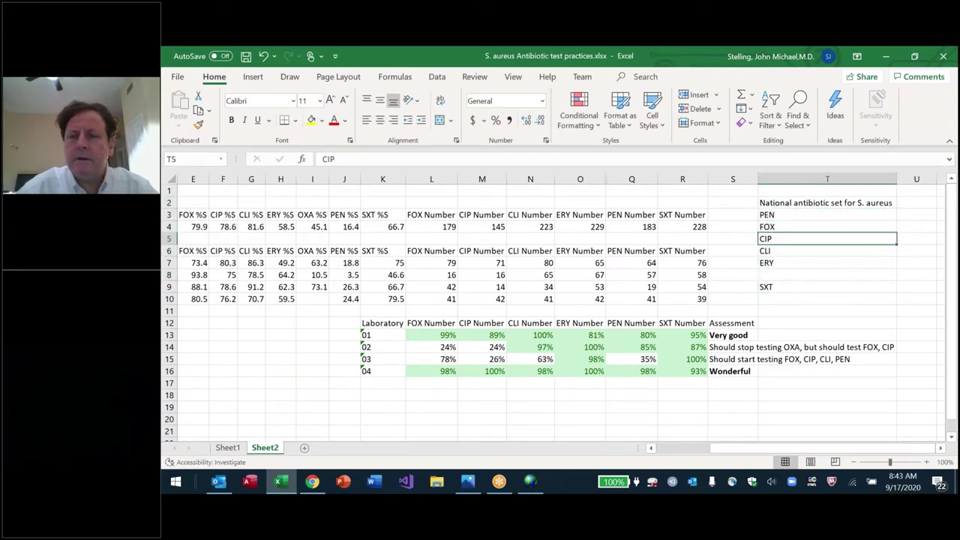
key("Down")
key("Down")
key("Down")
key("Down")
key("Up")
key("Up")
key("Up")
key("Up")
key("Up")
key("Up")
key("Up")
key("Down")
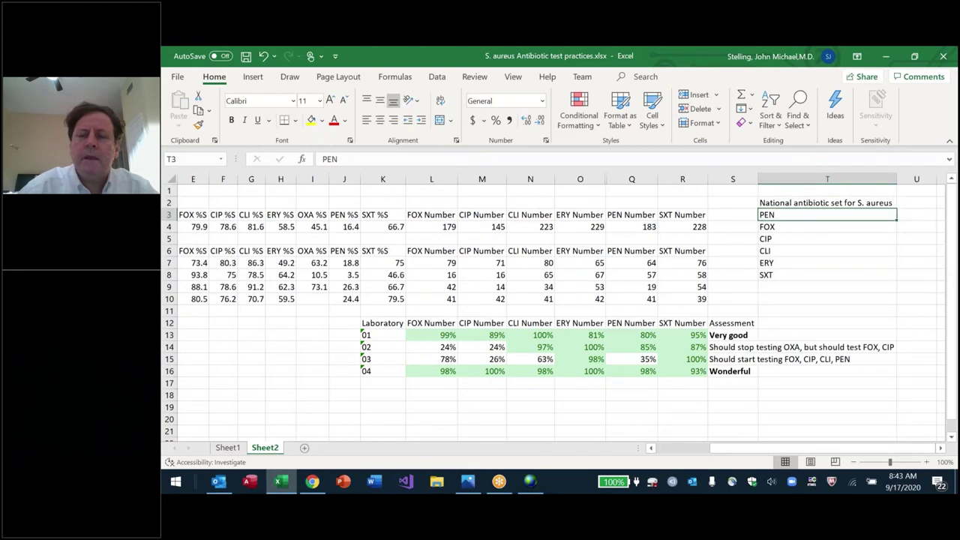
key("alt+Tab")
left_click(394, 229)
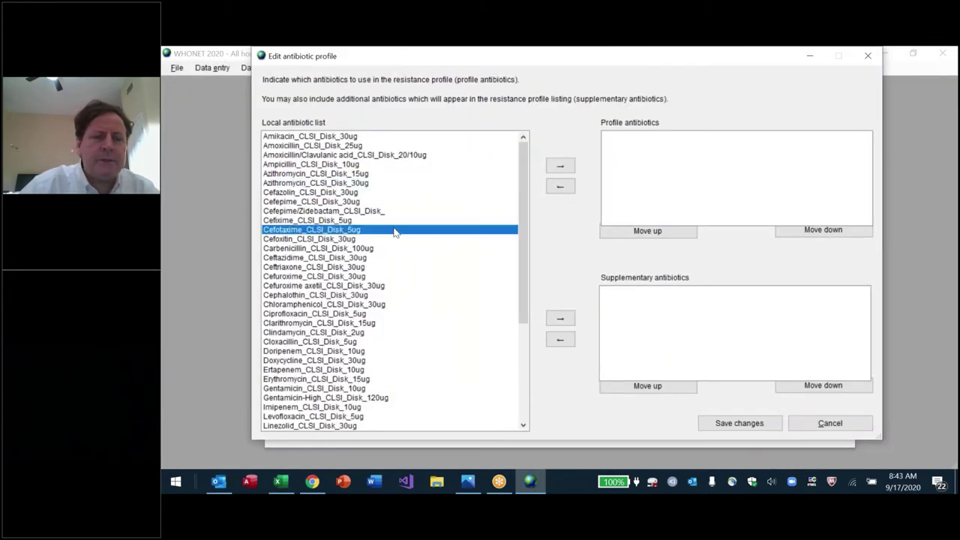
Step: Add Penicillin G, Cefoxitin and Ciprofloxacin to the profile antibiotics, checking against the Excel list
key("p")
left_click(560, 166)
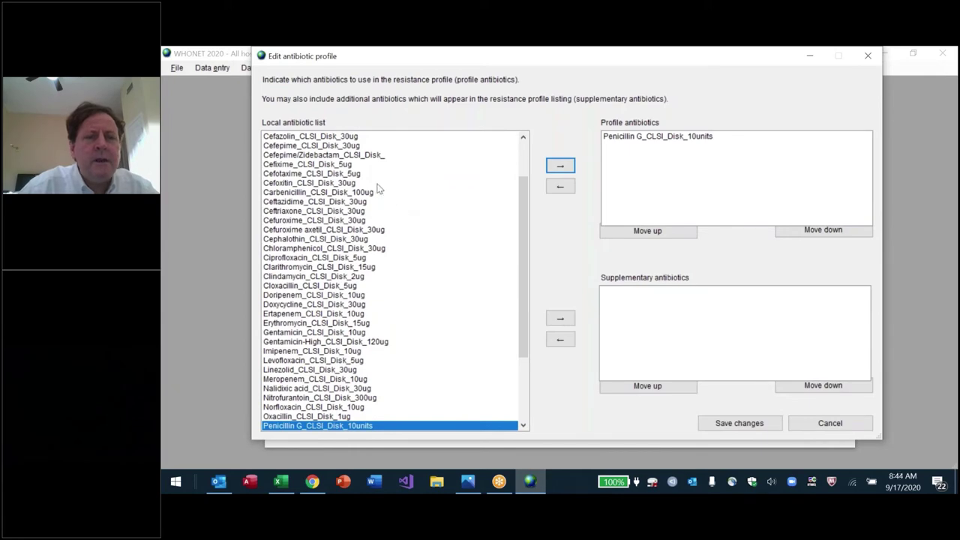
left_click(380, 184)
double_click(380, 185)
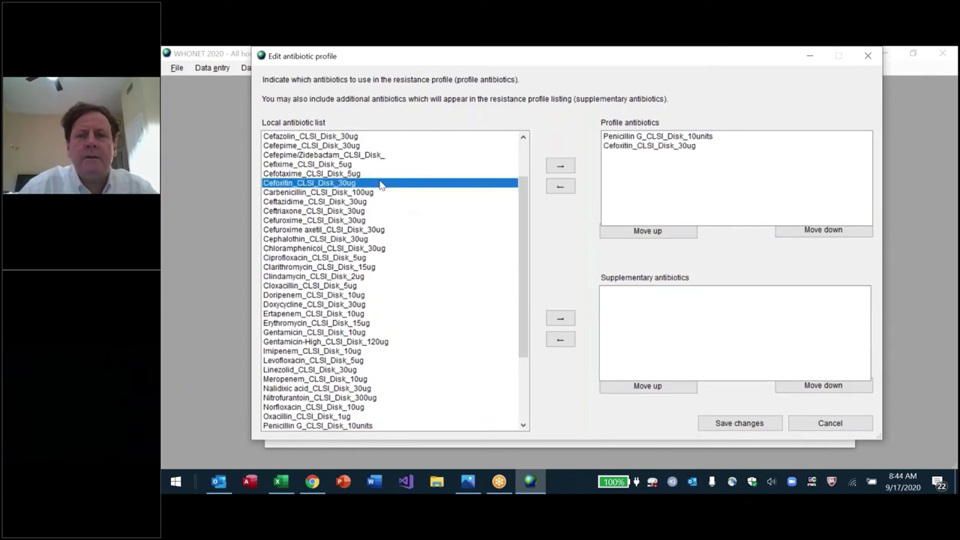
key("alt+Tab")
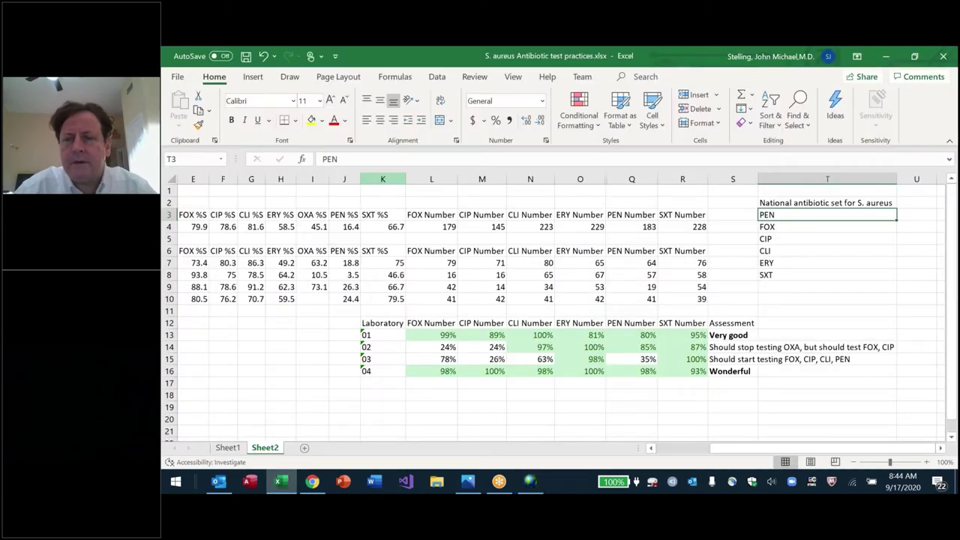
key("alt+Tab")
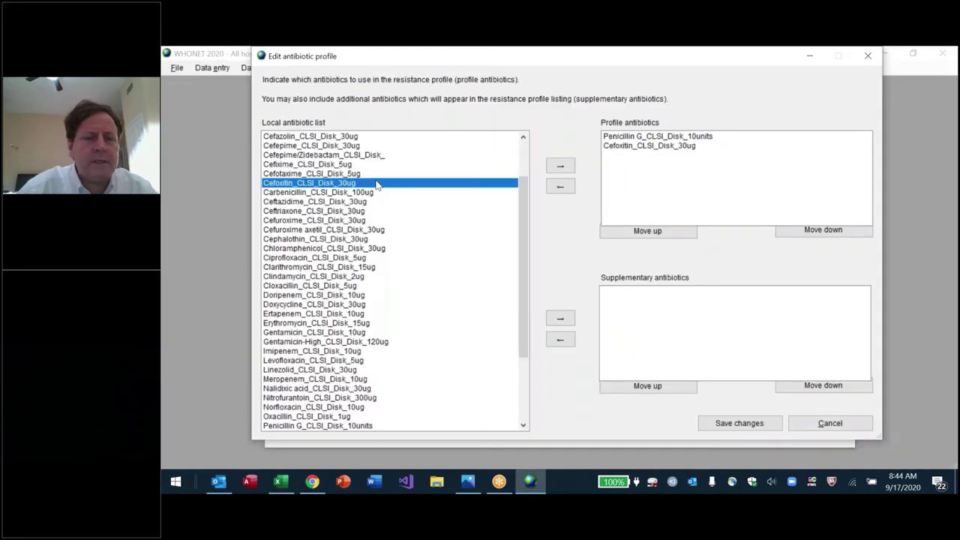
double_click(350, 258)
key("alt+Tab")
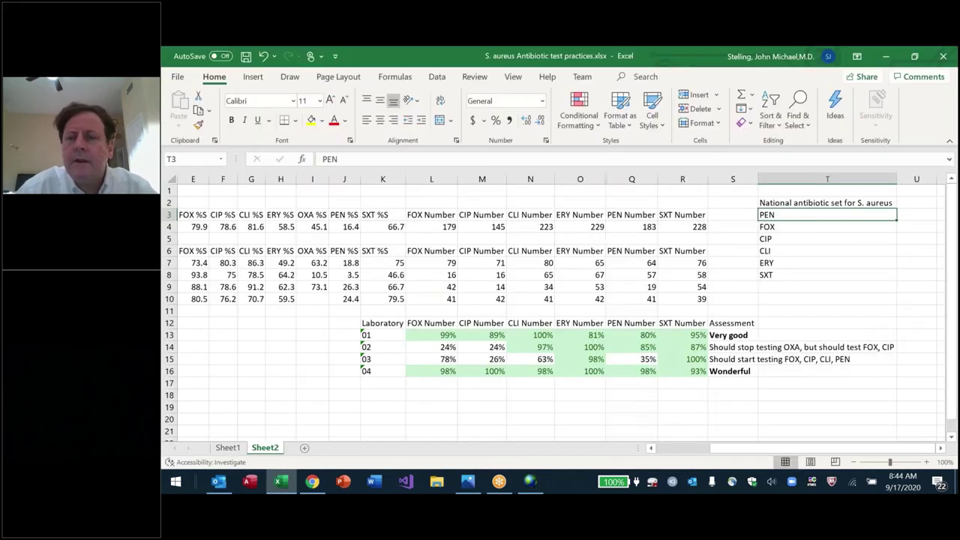
key("alt+Tab")
Step: Add Clindamycin, Erythromycin, Trimethoprim/Sulfamethoxazole and Nitrofurantoin to the profile antibiotics
double_click(343, 276)
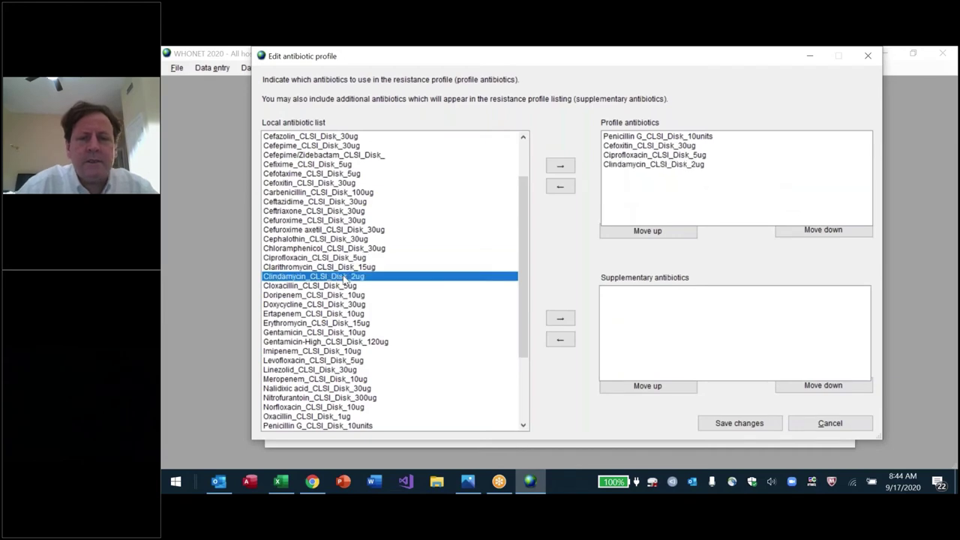
key("alt+Tab")
key("alt+Tab")
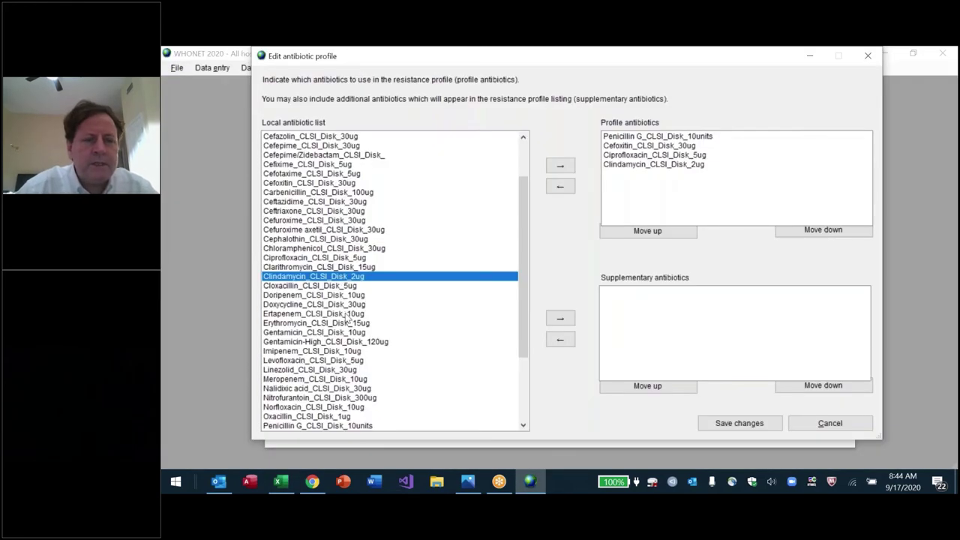
double_click(348, 323)
key("alt+Tab")
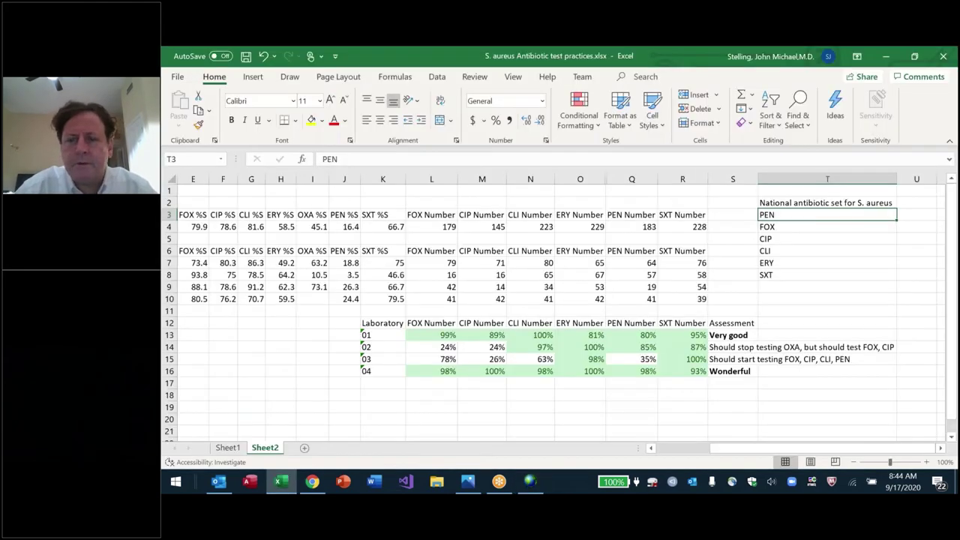
key("alt+Tab")
left_click_drag(517, 353, 517, 414)
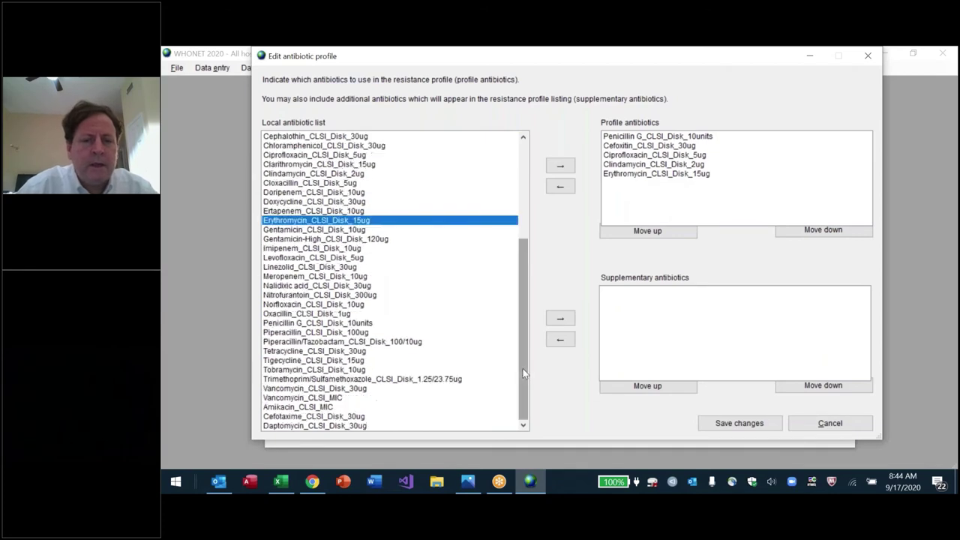
double_click(416, 379)
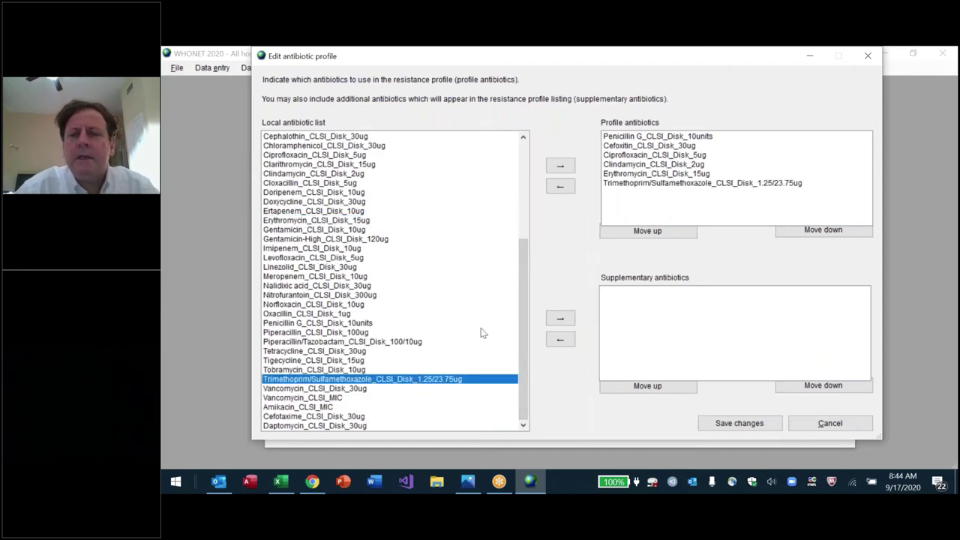
double_click(365, 296)
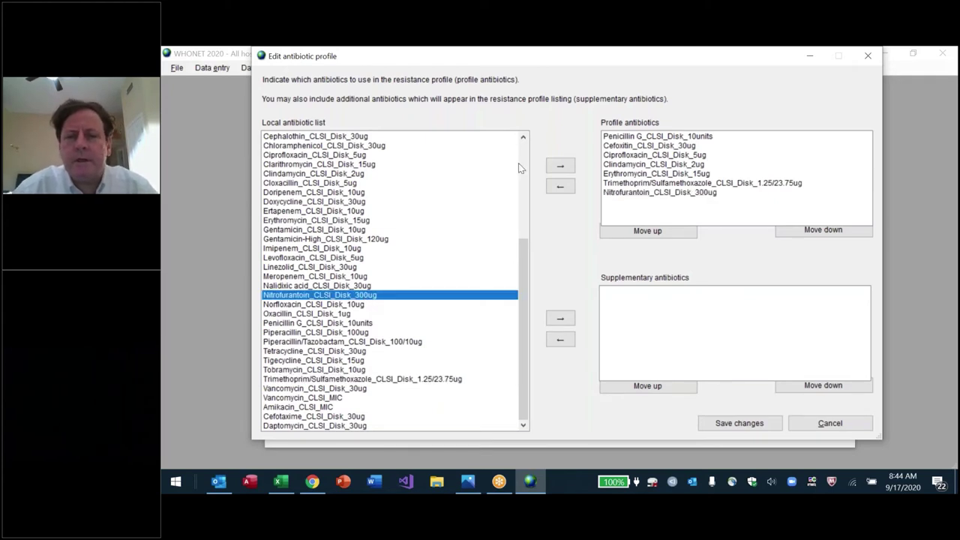
Step: Move Nitrofurantoin from the profile antibiotics to the supplementary antibiotics
left_click(620, 193)
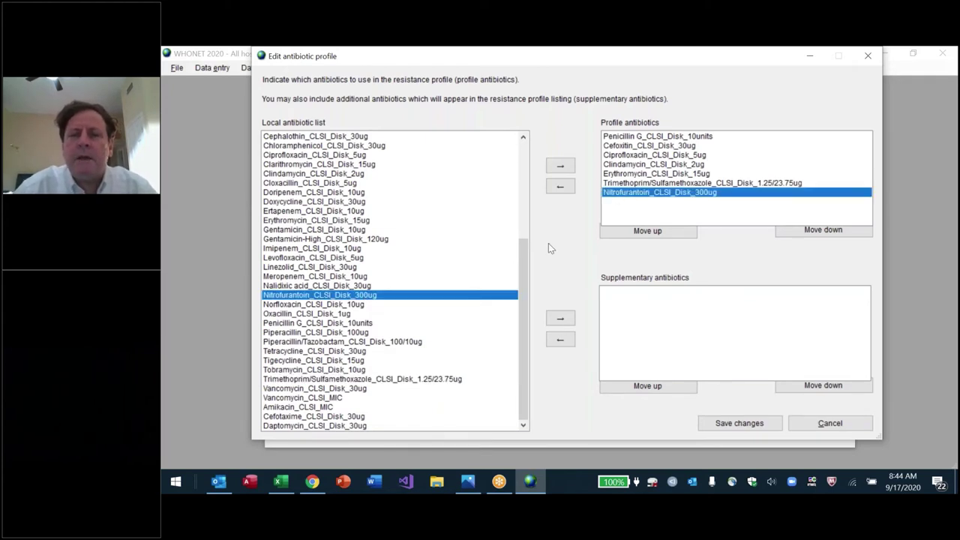
left_click(564, 321)
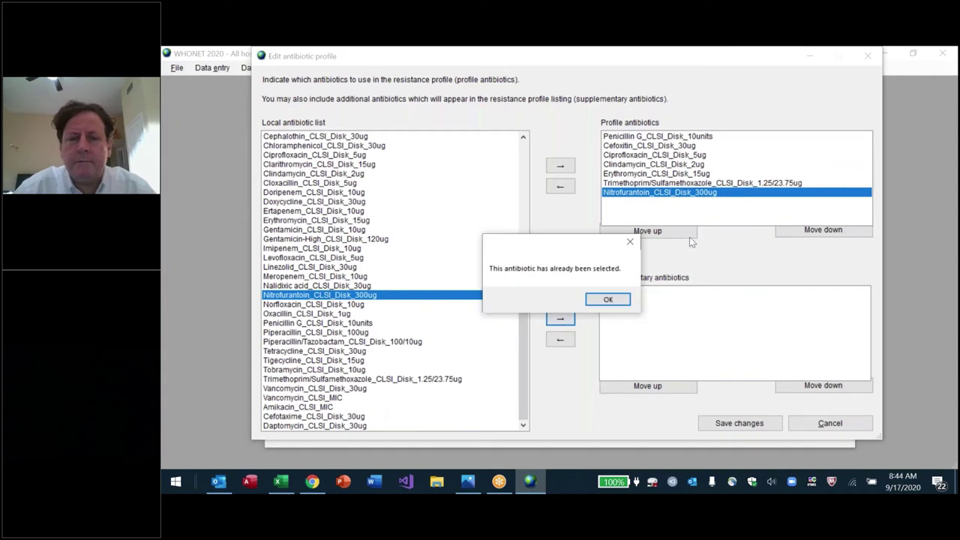
key("Return")
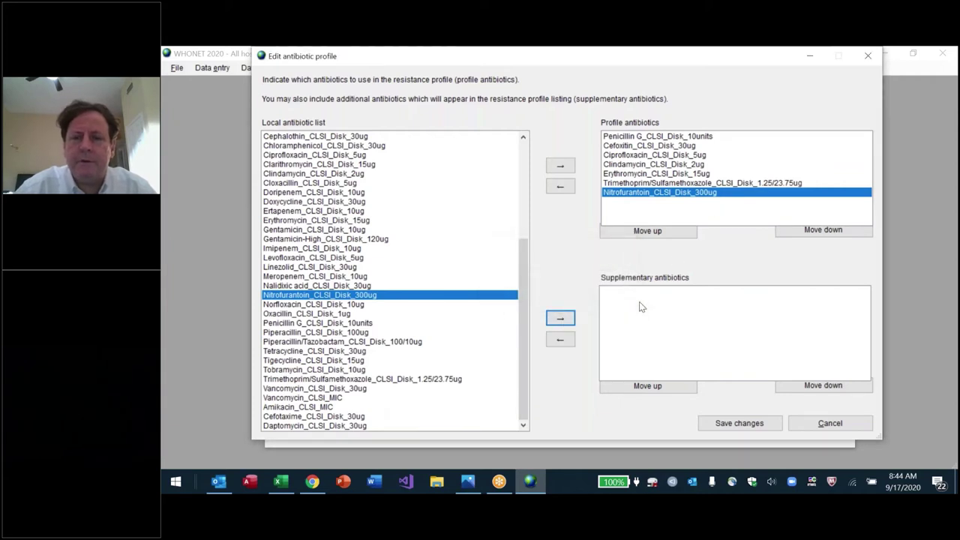
left_click(563, 187)
left_click(564, 321)
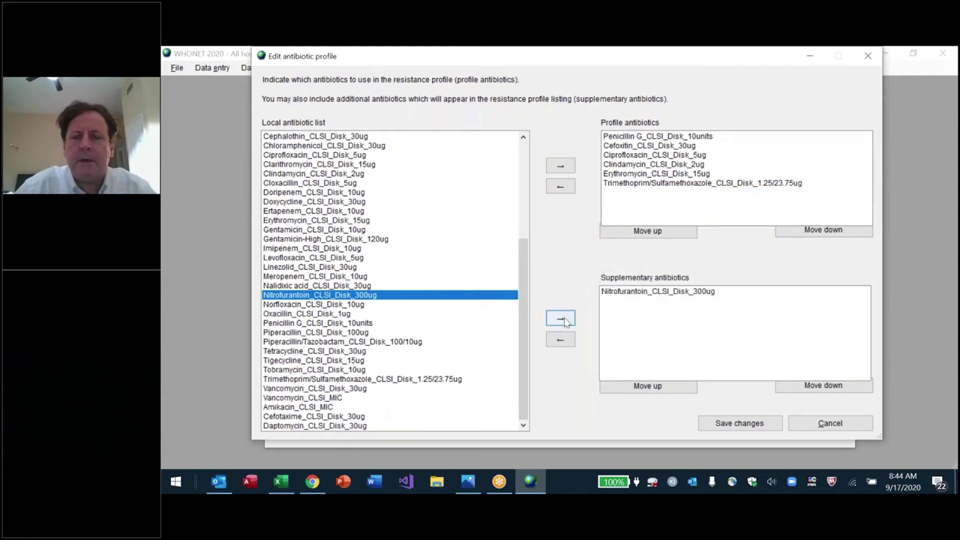
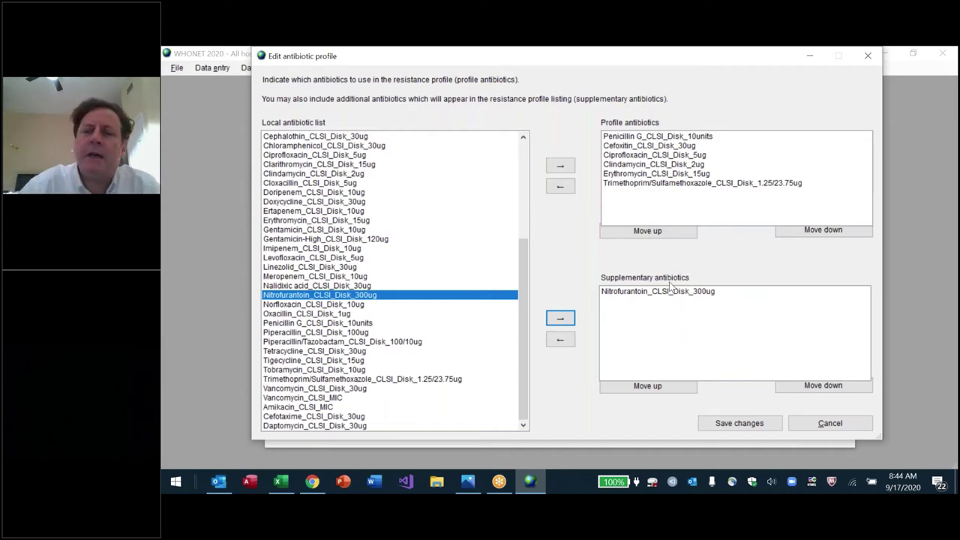
Step: Save the Staphylococcus sp. profile and close Antibiotic profiles, Antibiotic Configuration and Laboratory configuration
left_click(735, 424)
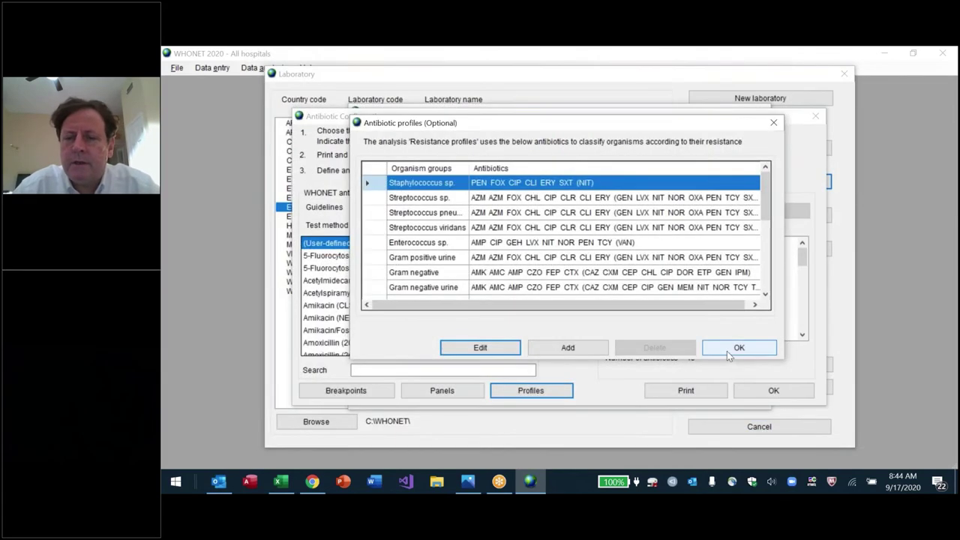
left_click(727, 351)
left_click(768, 391)
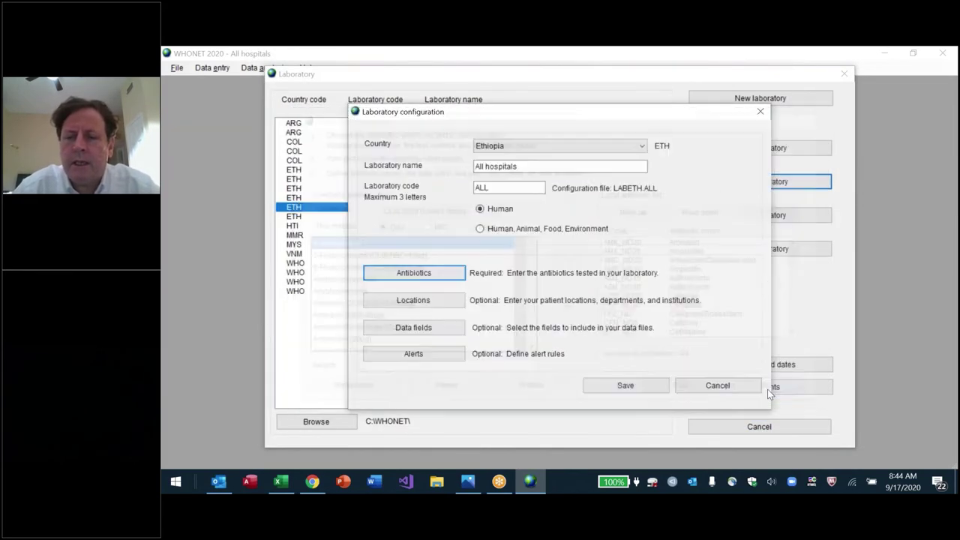
left_click(640, 393)
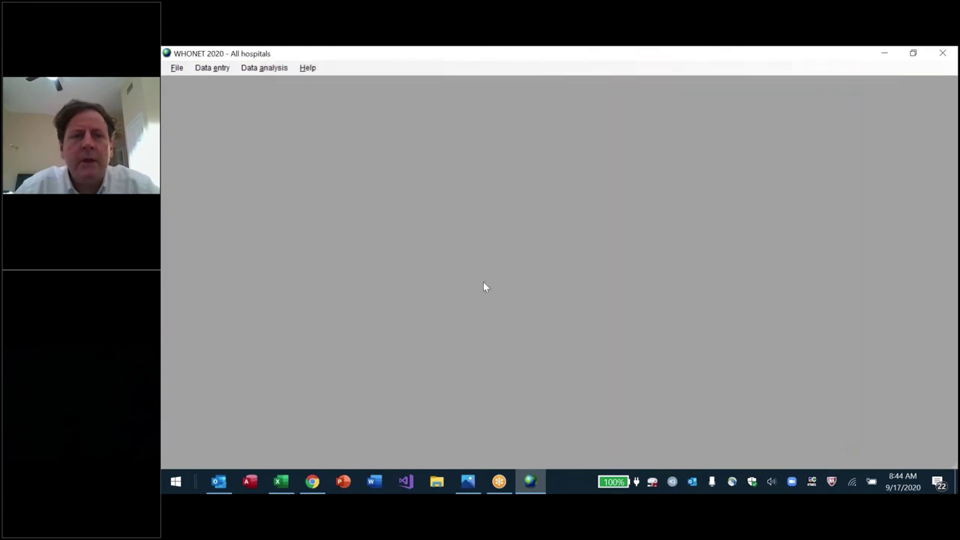
Step: Set up a new Resistance profiles analysis, review its antibiotic profiles, and confirm the settings
left_click(255, 68)
left_click(261, 81)
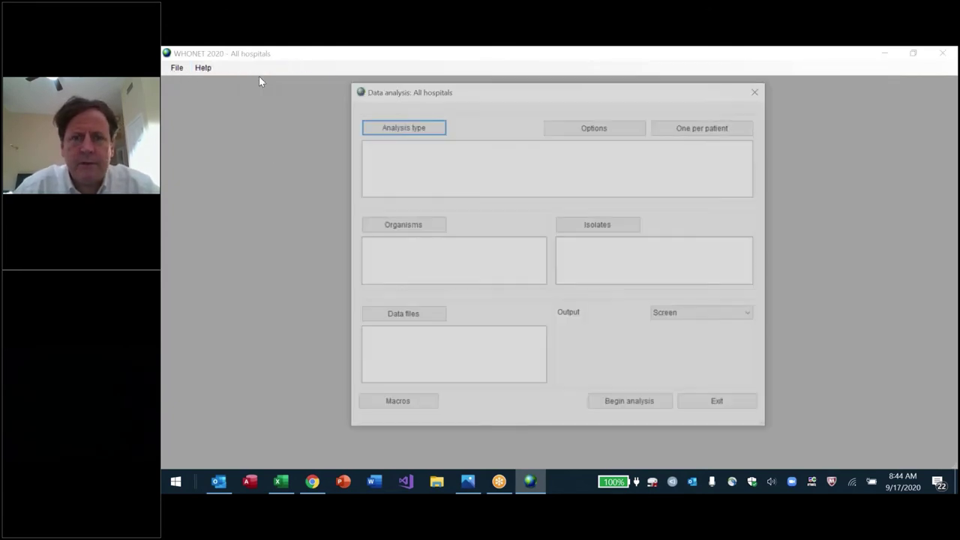
left_click(404, 129)
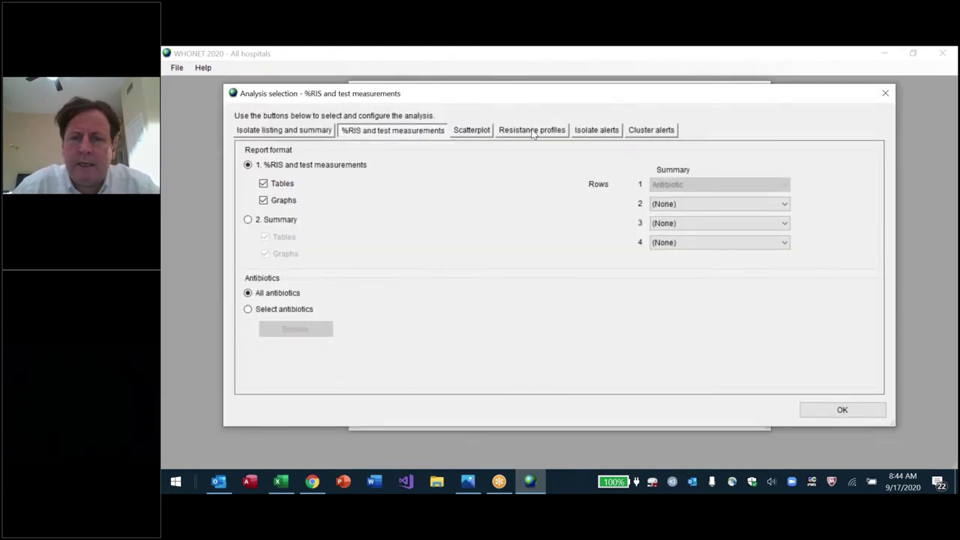
left_click(532, 130)
left_click(328, 313)
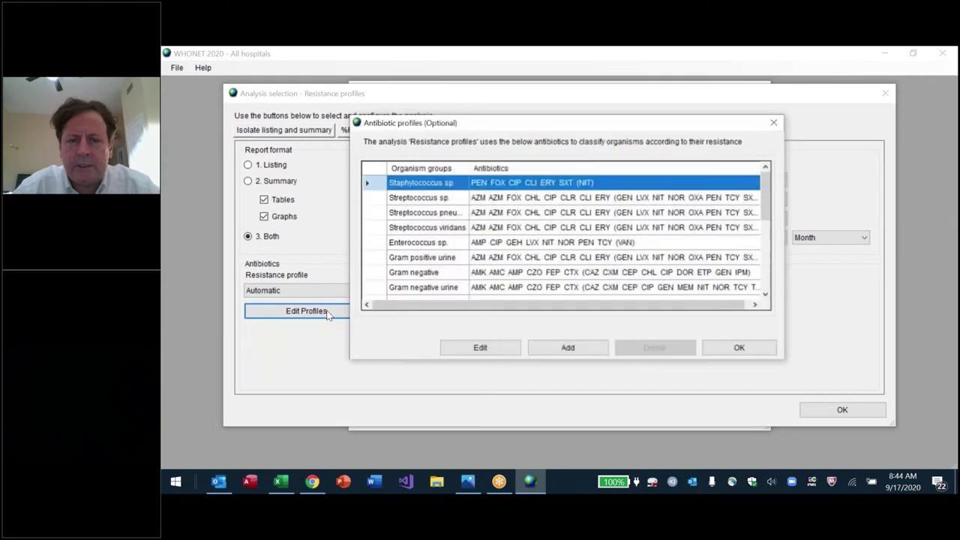
left_click(739, 348)
left_click(838, 410)
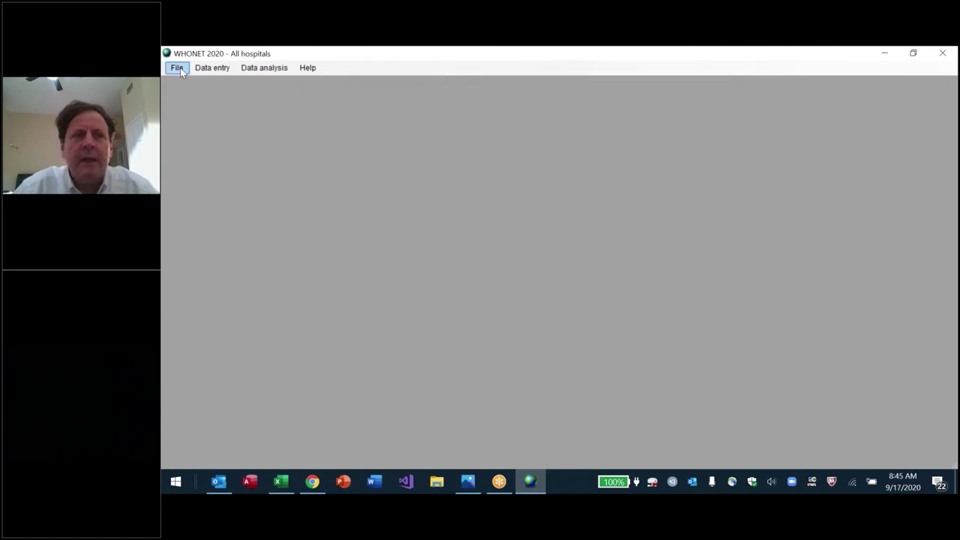
left_click(178, 67)
left_click(203, 109)
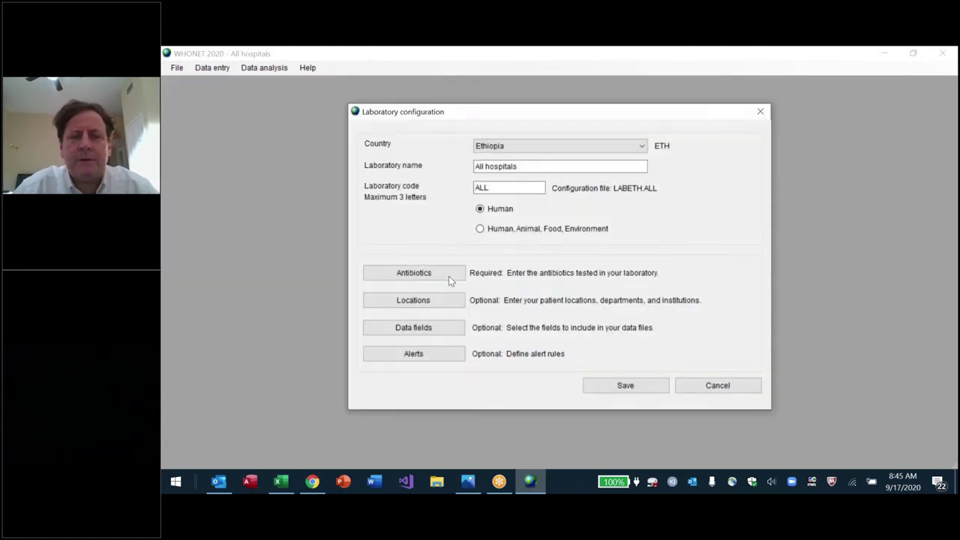
left_click(432, 268)
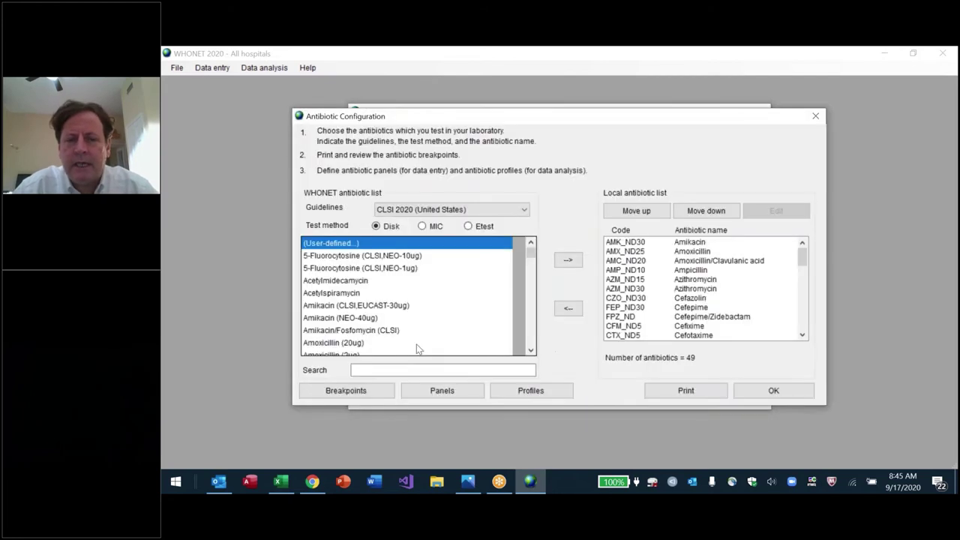
left_click(518, 391)
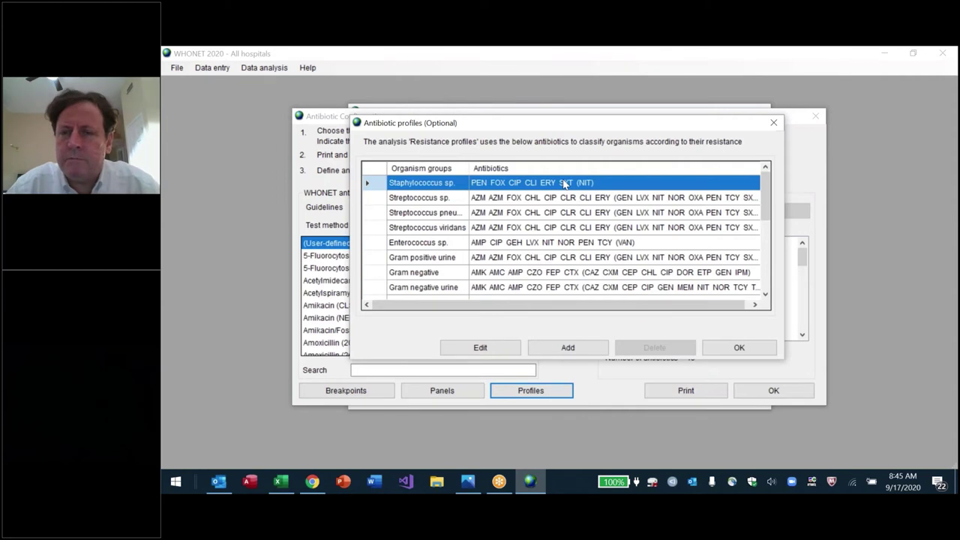
left_click(740, 353)
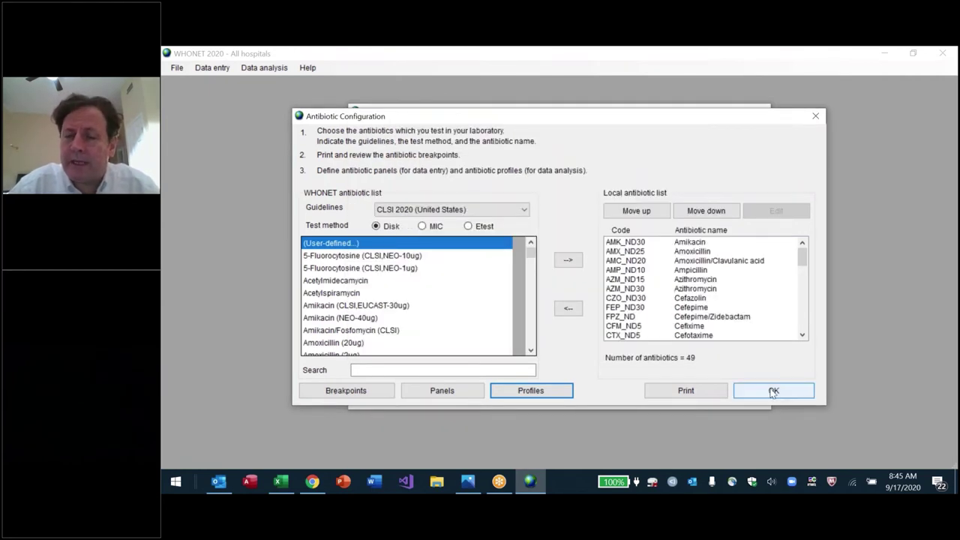
left_click(773, 391)
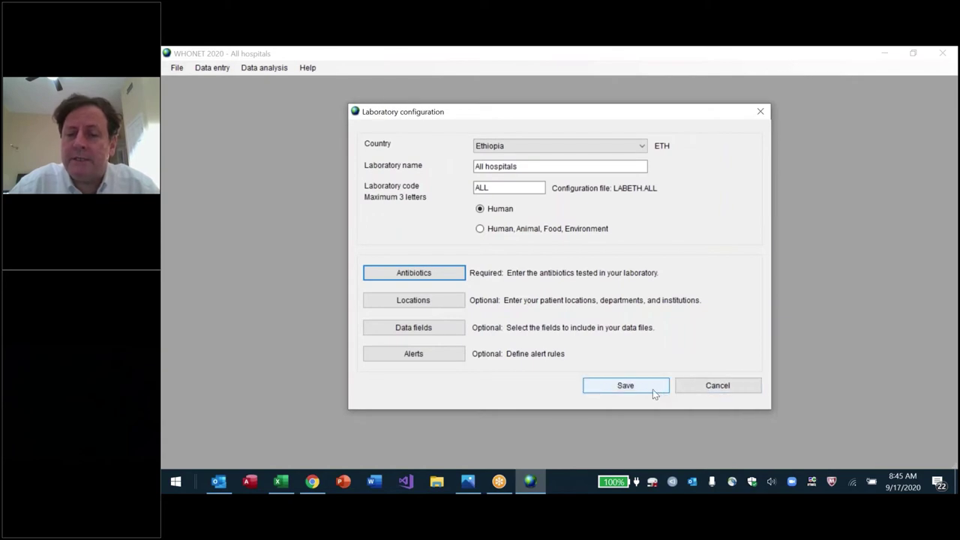
left_click(651, 388)
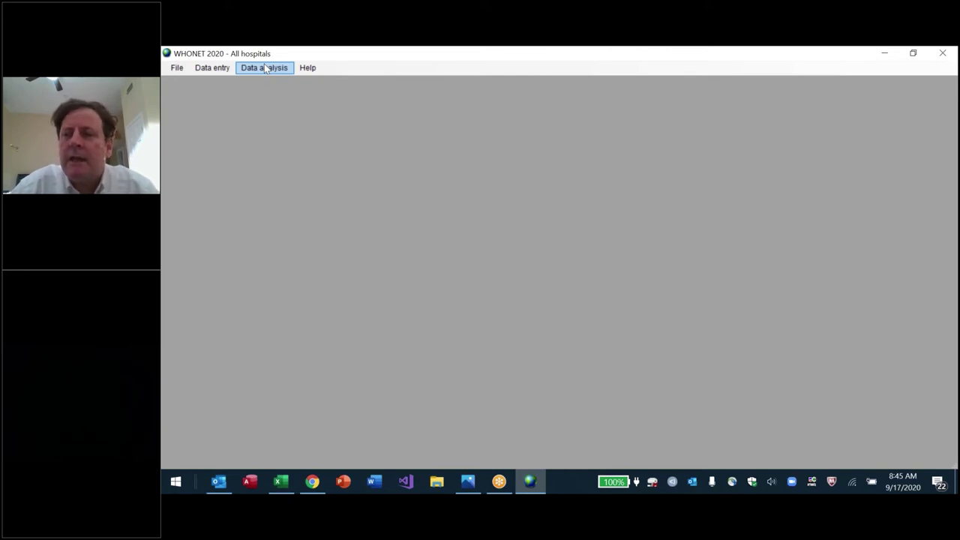
Step: Start a new data analysis of type Resistance profiles and show its per-organism antibiotic profiles
left_click(177, 69)
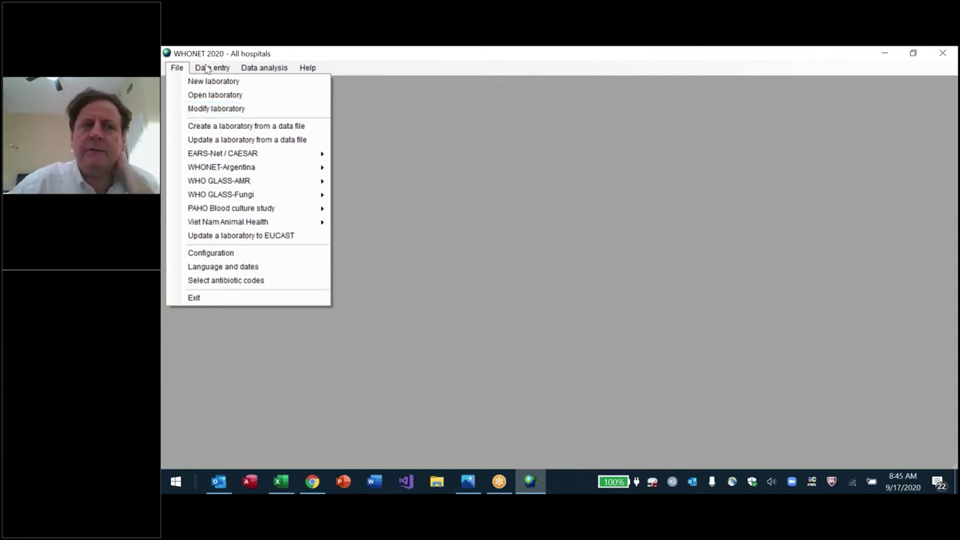
left_click(250, 67)
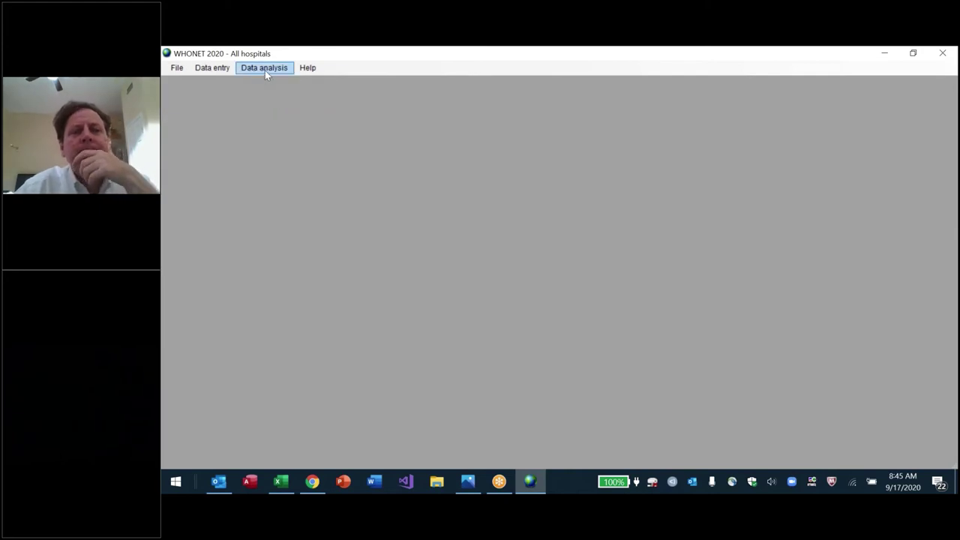
left_click(264, 69)
left_click(271, 79)
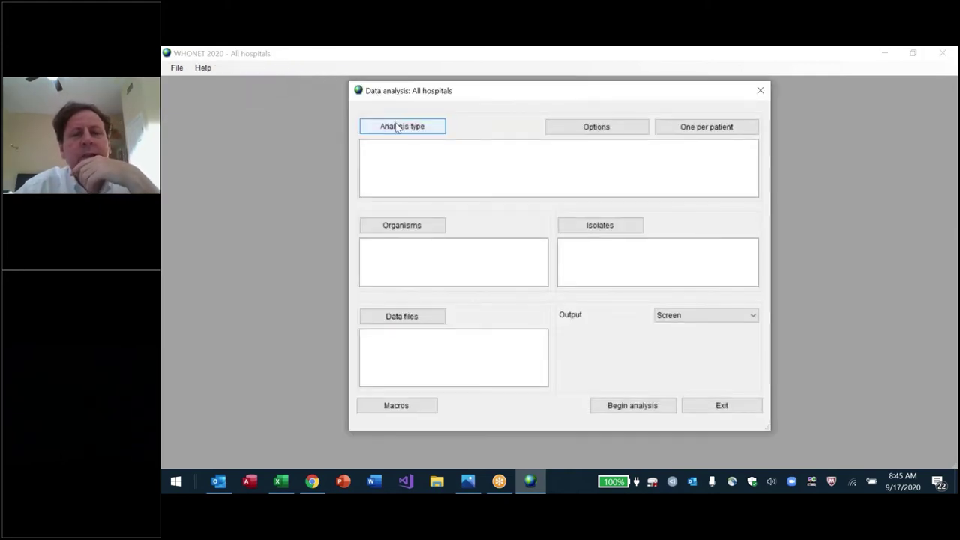
left_click(400, 128)
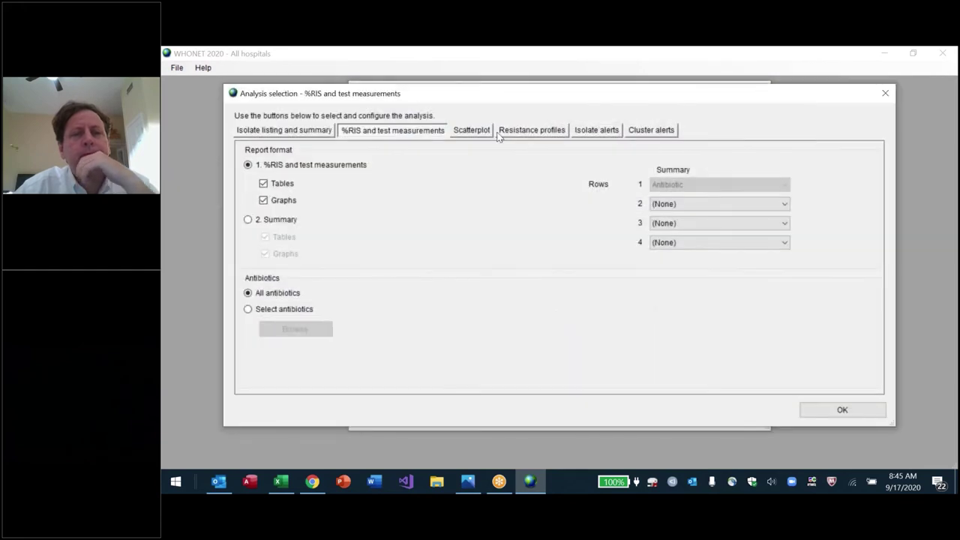
left_click(528, 130)
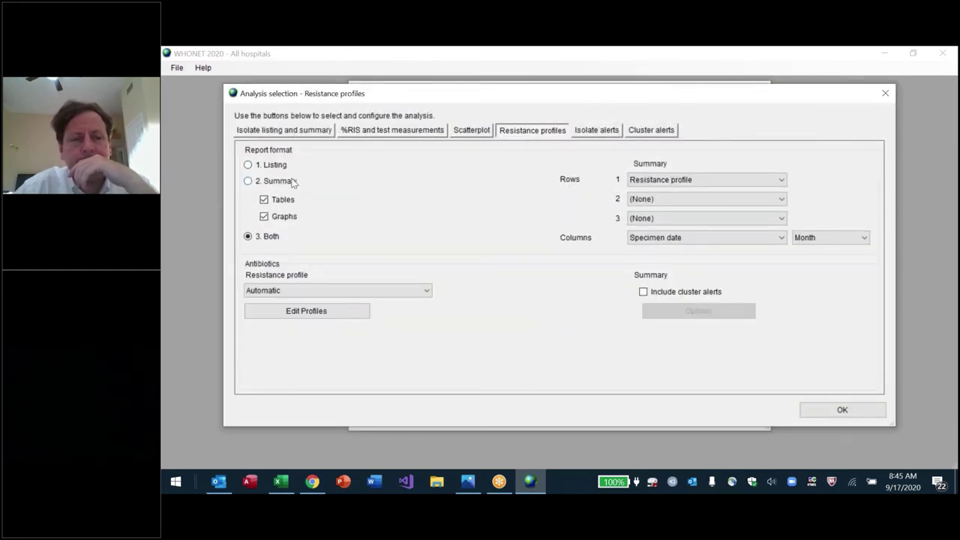
left_click(322, 314)
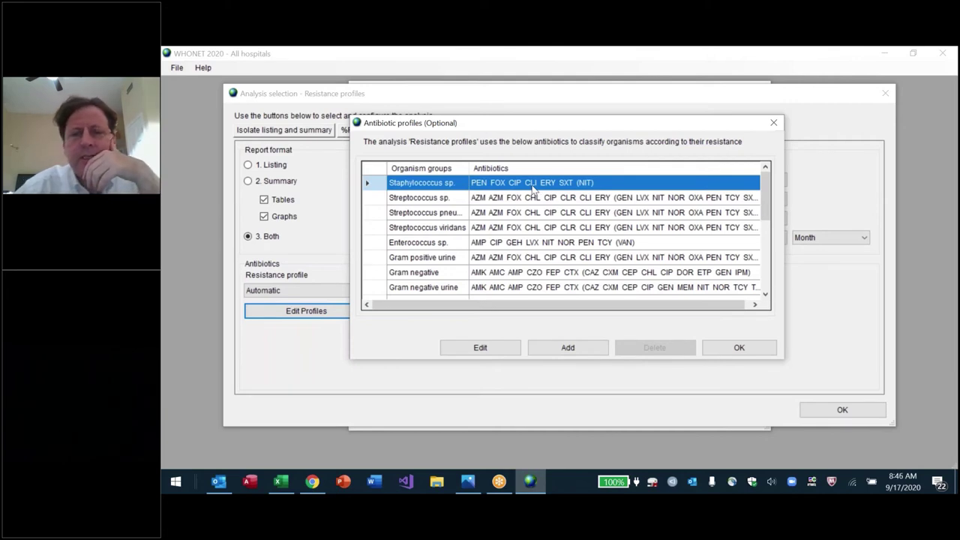
Step: Browse the organism group profiles from Staphylococcus sp. to Anaerobes, then close the Antibiotic profiles list
left_click(536, 201)
key("Down")
key("Down")
key("Down")
key("Down")
key("Down")
key("Down")
key("Down")
key("Down")
key("Down")
key("Down")
key("Down")
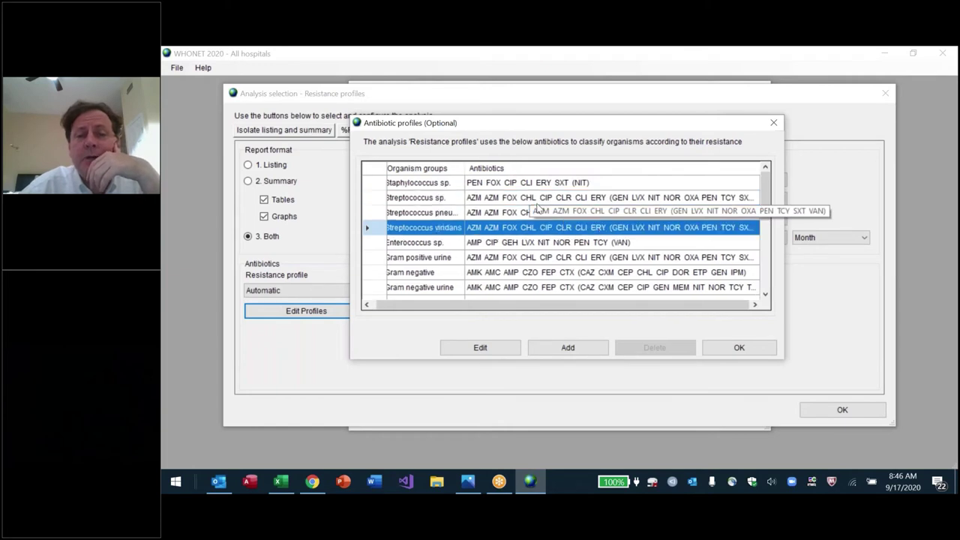
key("Down")
key("Down")
key("Down")
key("Down")
key("Down")
key("Down")
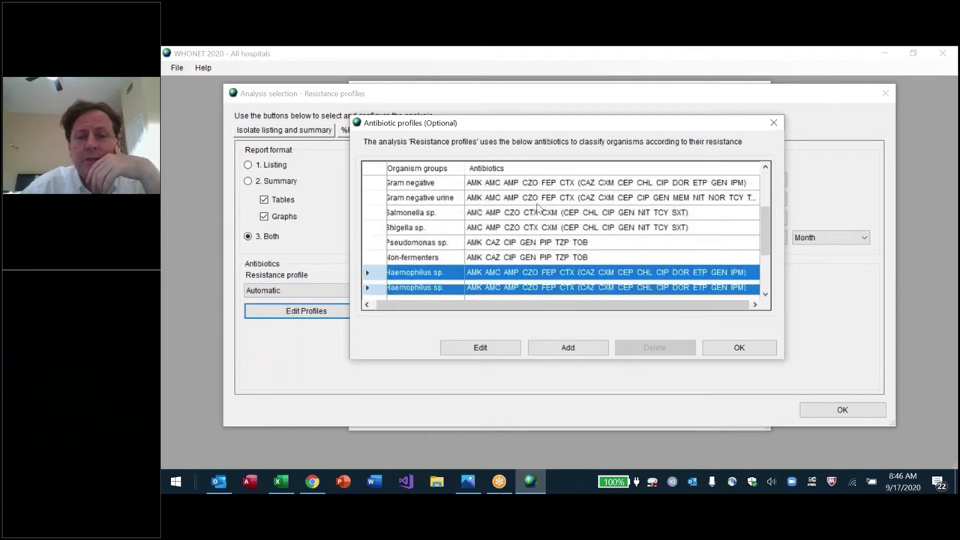
key("Up")
key("Up")
key("Up")
key("Up")
key("Up")
key("Up")
key("Up")
key("Up")
key("Up")
key("Up")
key("Up")
key("Up")
key("Up")
key("Up")
key("Up")
key("Up")
key("Up")
key("Up")
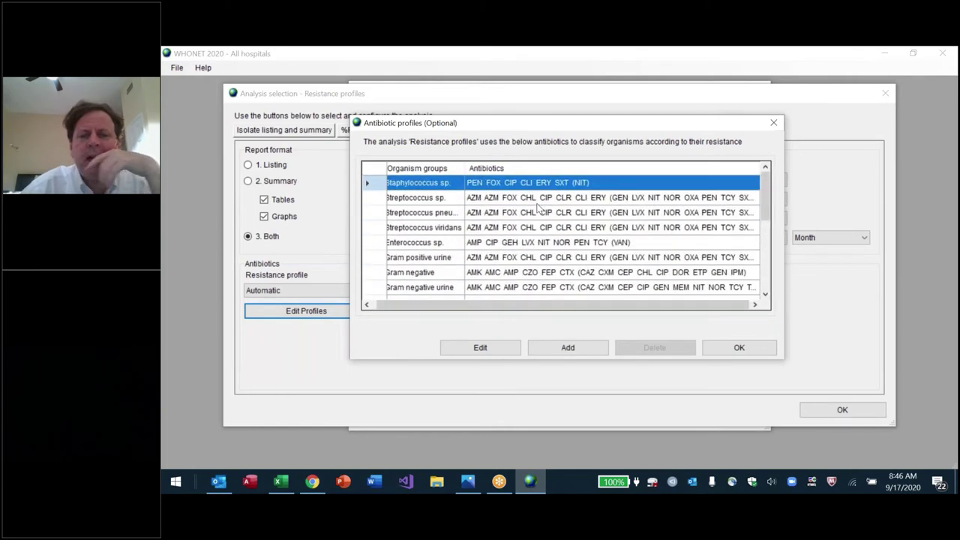
key("Down")
key("Down")
key("Down")
key("Down")
key("Down")
key("Down")
key("Down")
key("Down")
key("Down")
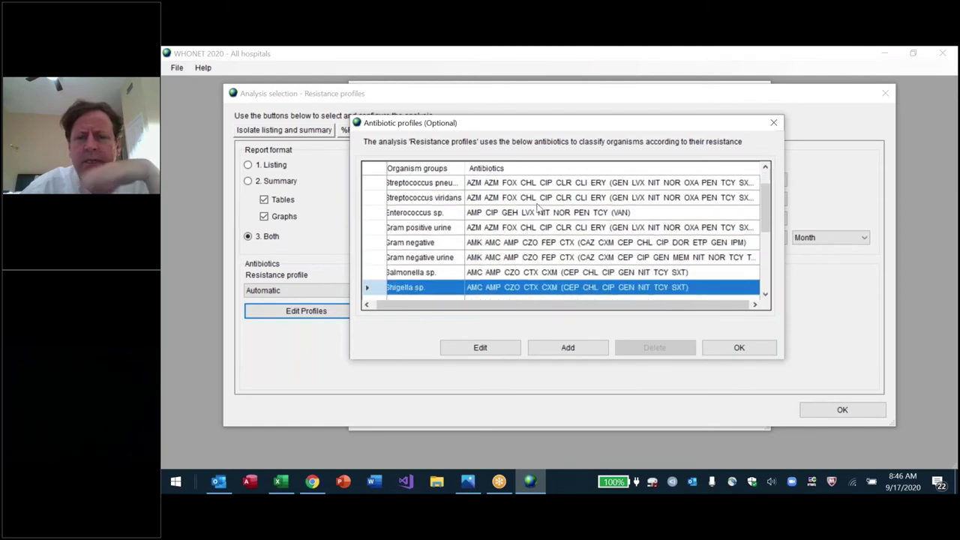
key("Up")
key("Up")
key("Up")
key("Up")
key("Up")
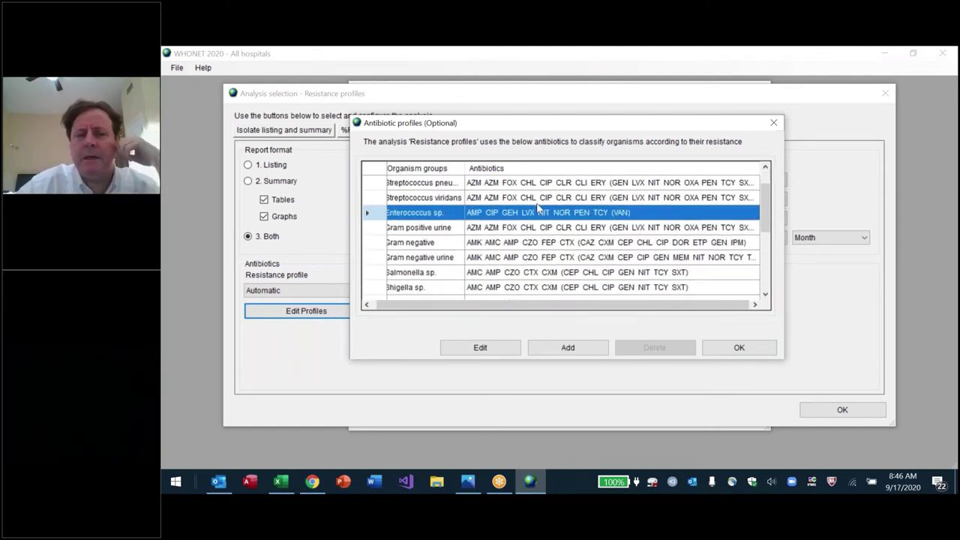
key("Up")
key("Up")
key("Up")
key("Up")
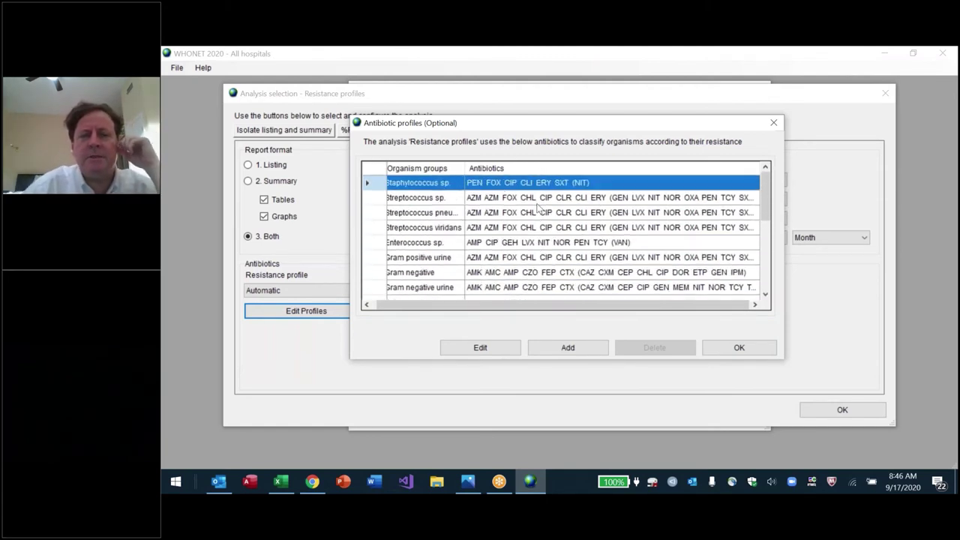
key("ctrl+End")
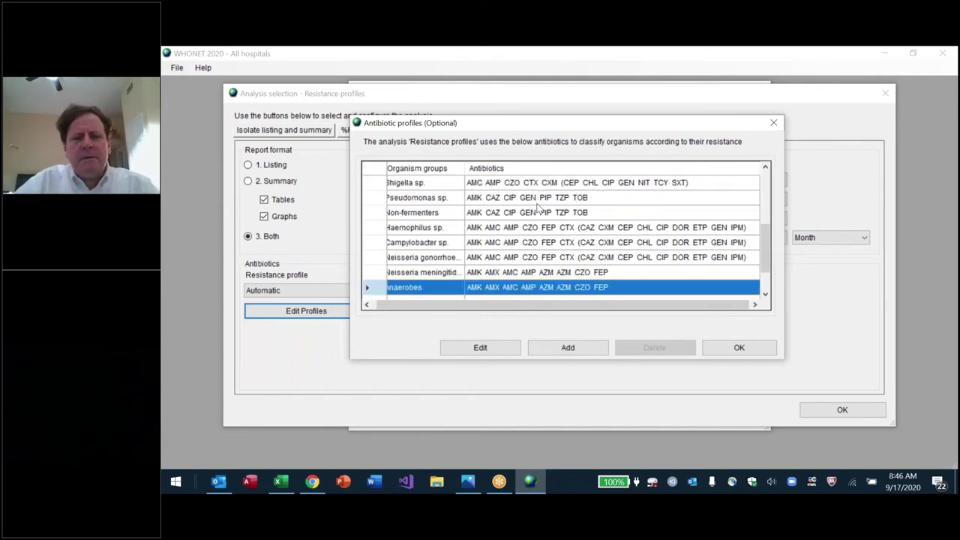
key("ctrl+Home")
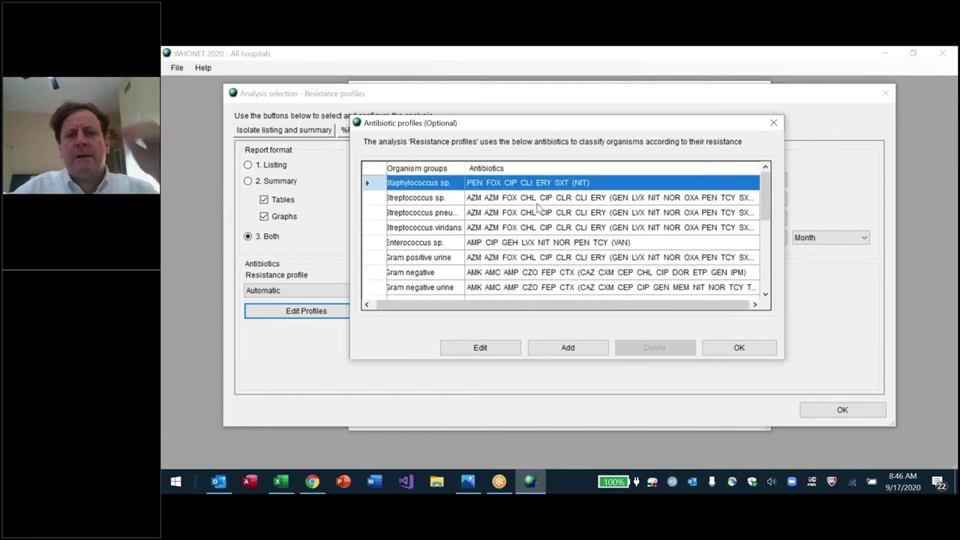
left_click(377, 307)
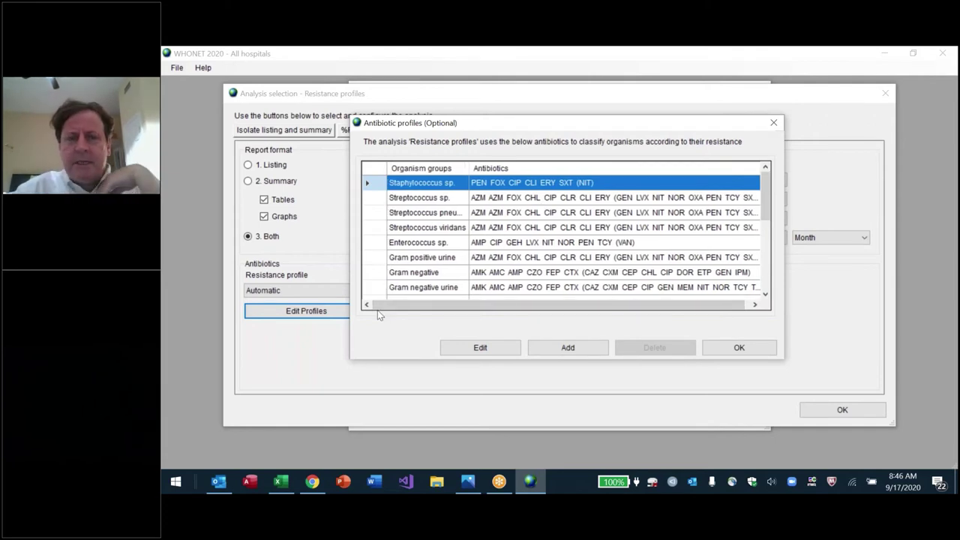
left_click(737, 349)
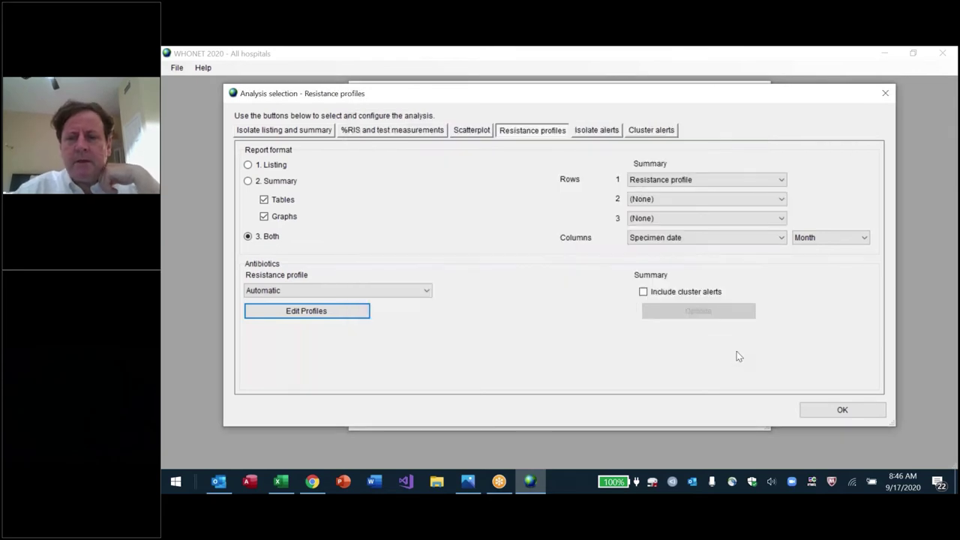
Step: Choose S. aureus as the organism and add Ethiopia-ALL.sqlite as the data file
left_click(817, 414)
left_click(405, 223)
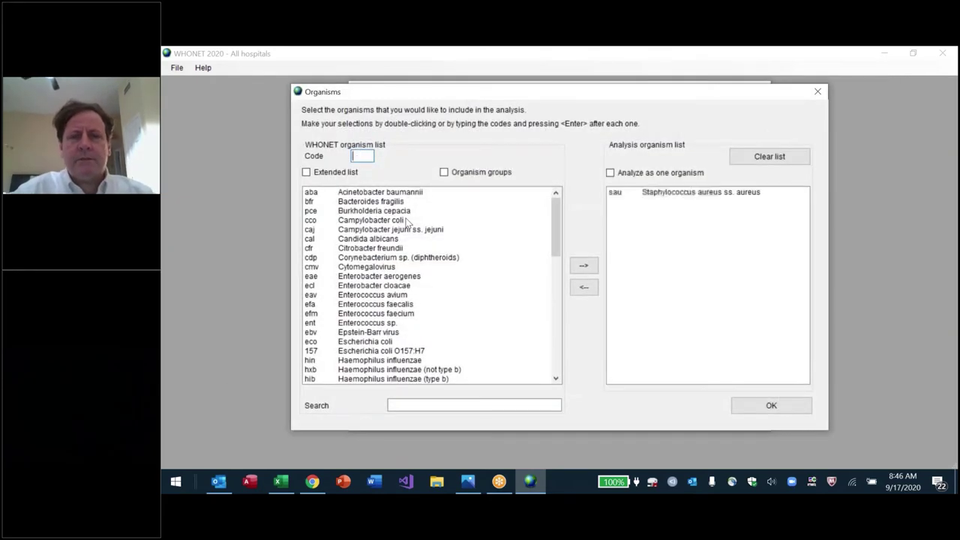
key("Return")
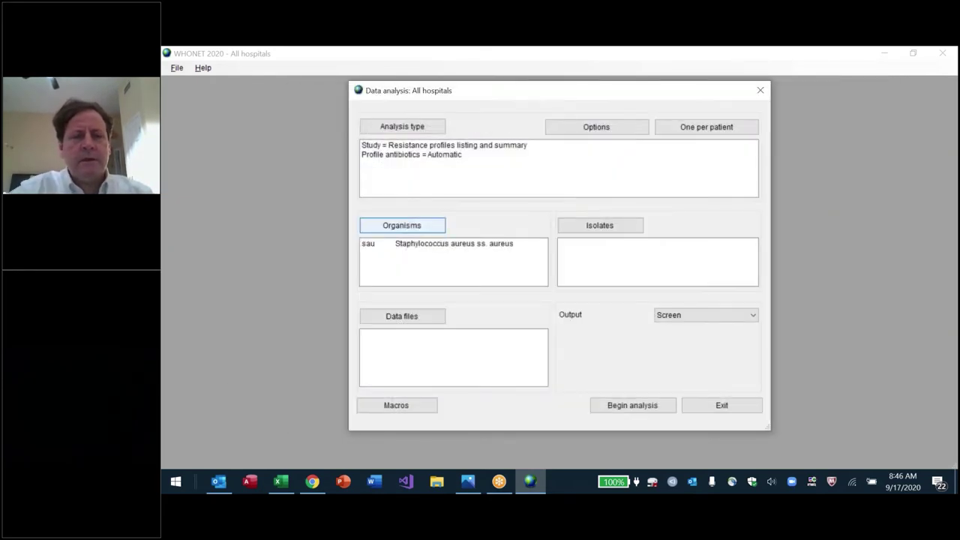
left_click(401, 315)
left_click(457, 124)
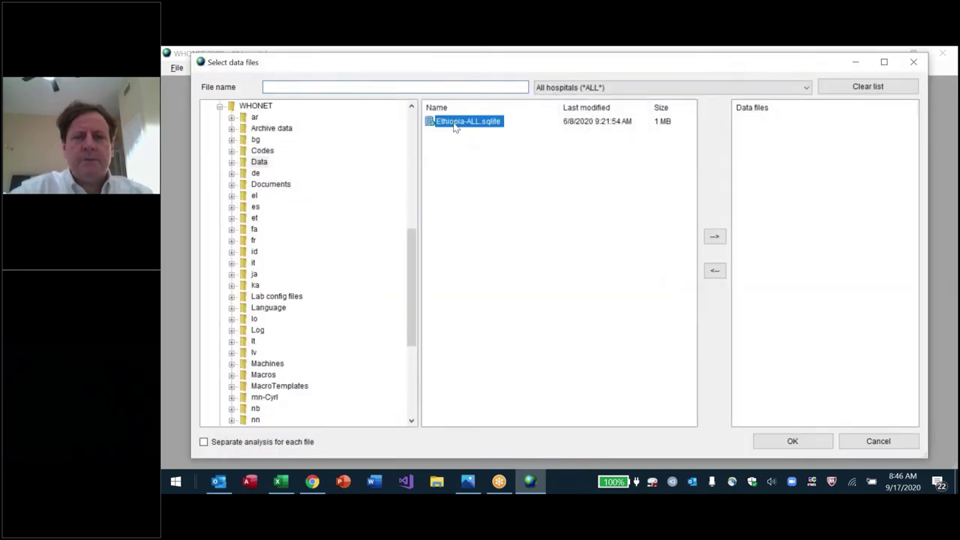
left_click(712, 238)
left_click(792, 441)
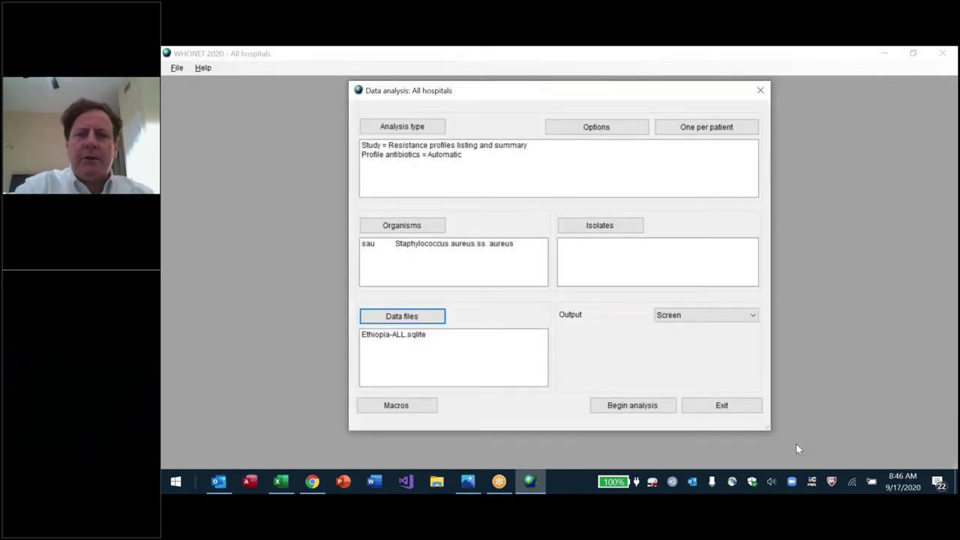
Step: Switch the analysis type to Isolate listing and summary and begin the analysis
left_click(403, 129)
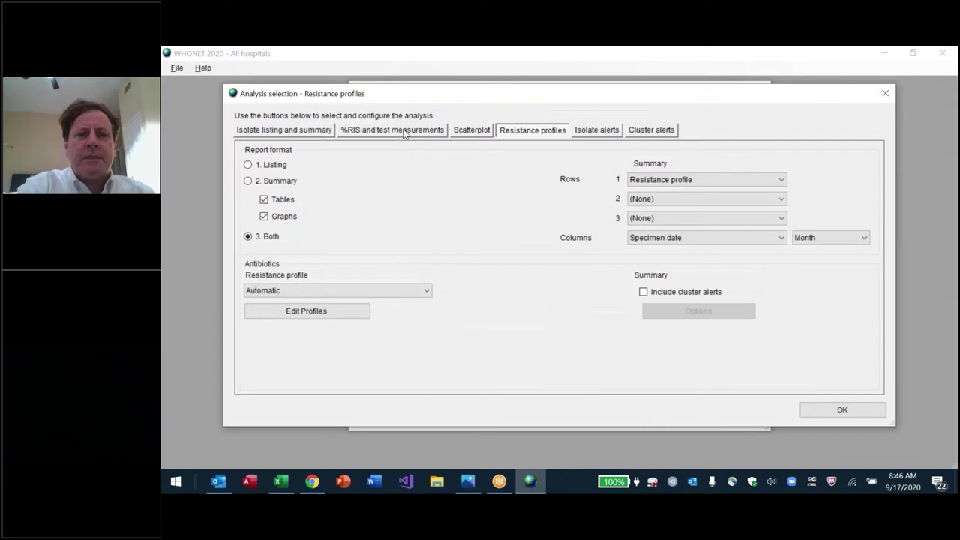
left_click(268, 131)
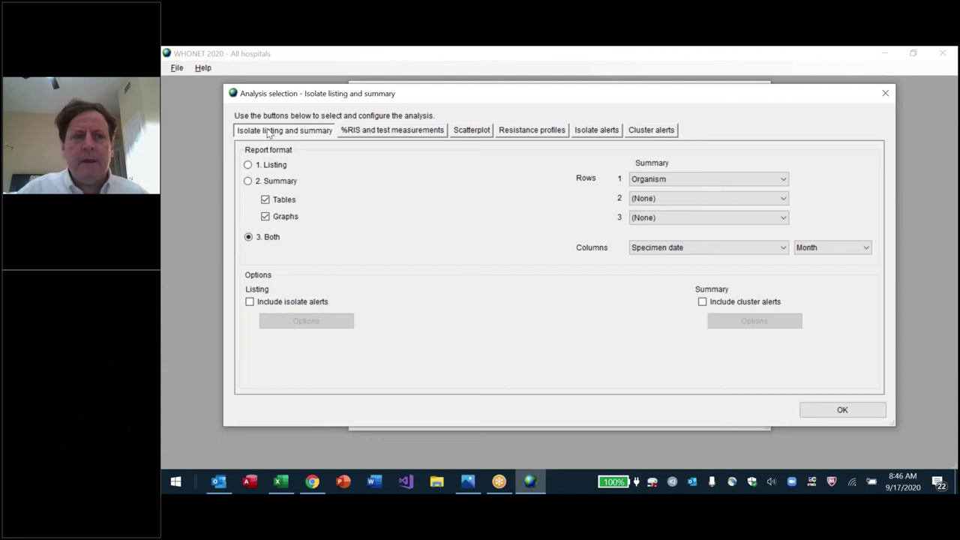
left_click(844, 409)
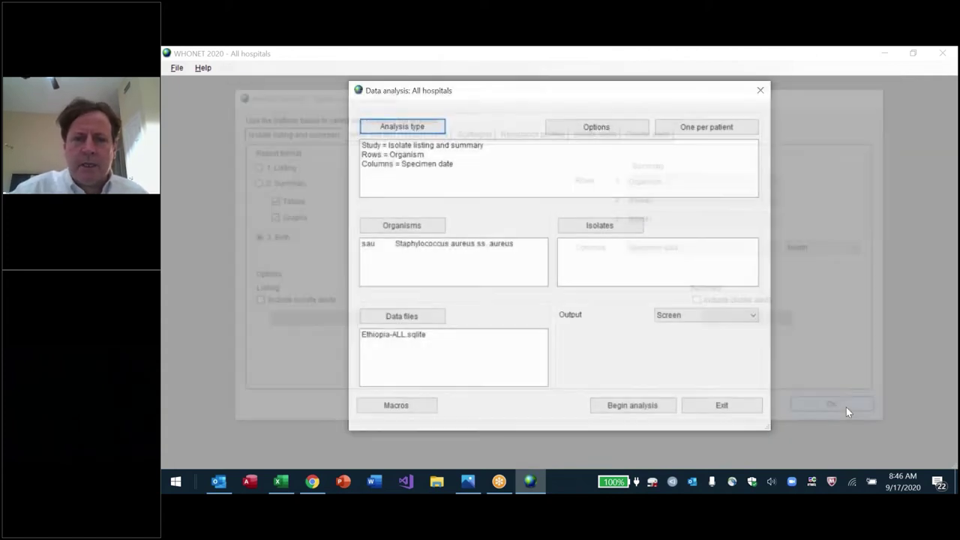
left_click(616, 405)
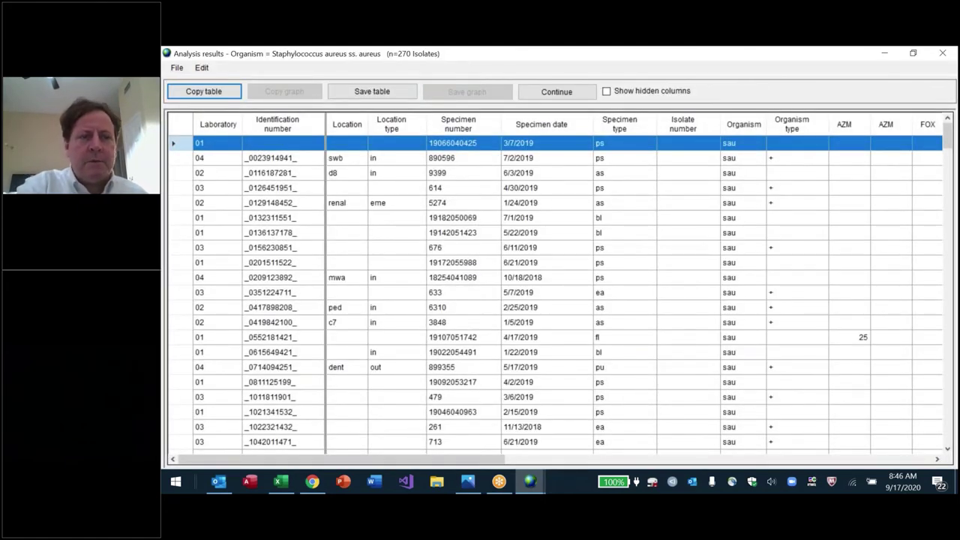
Step: Browse the 270 S. aureus isolate rows and their antibiotic result columns, then move on
left_click(485, 179)
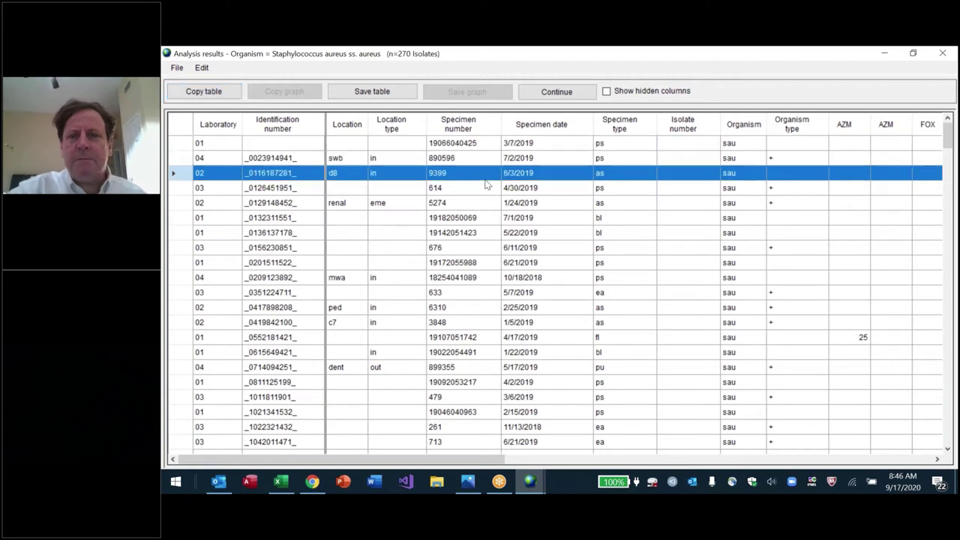
left_click(825, 337)
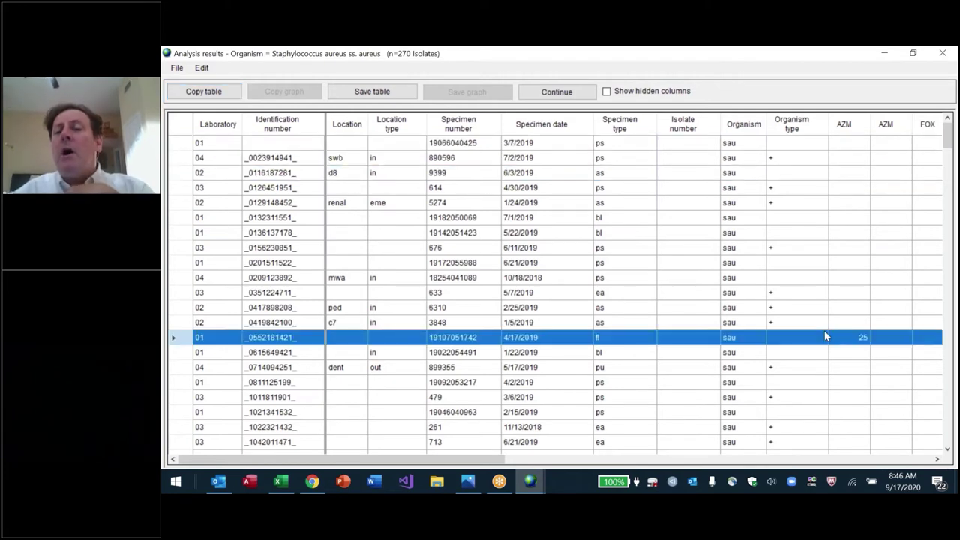
scroll(825, 336, "right", 4)
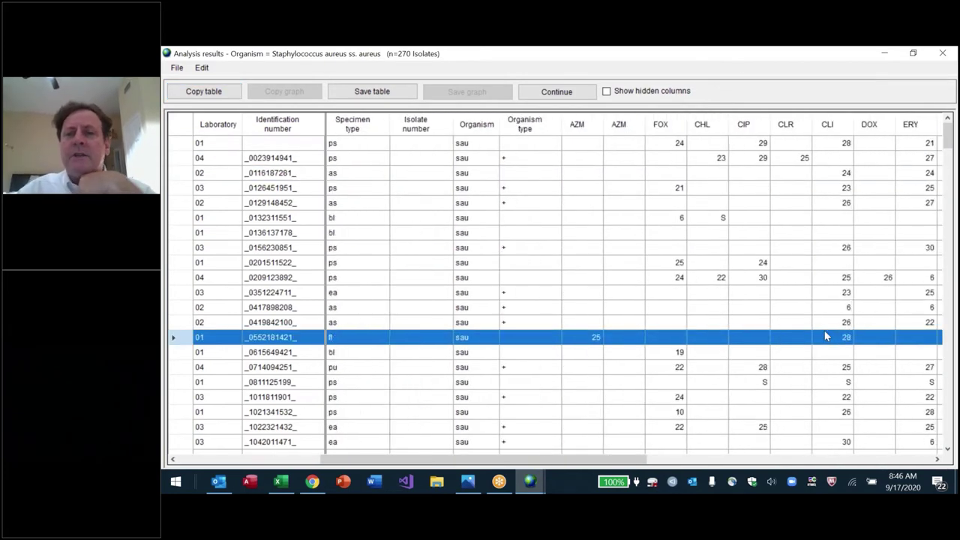
scroll(825, 336, "right", 8)
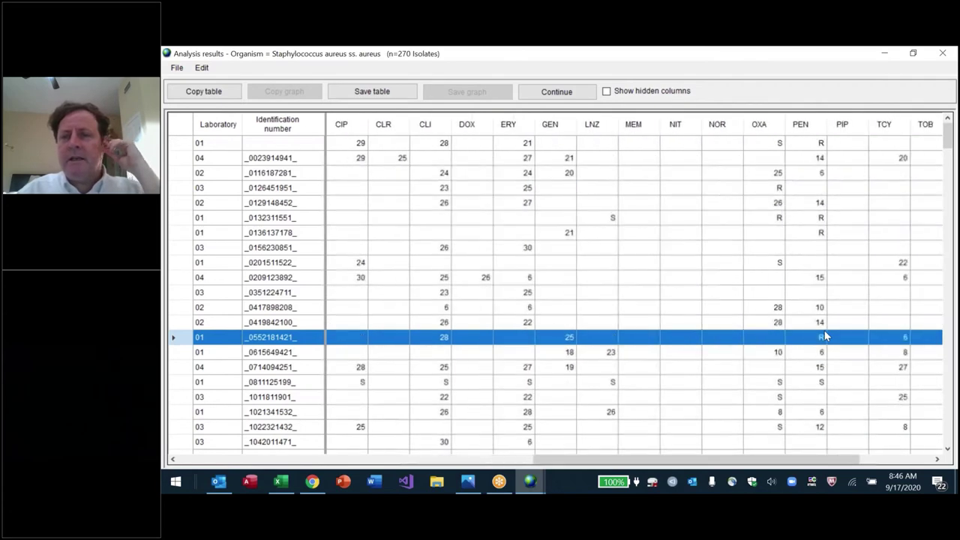
scroll(825, 337, "right", 3)
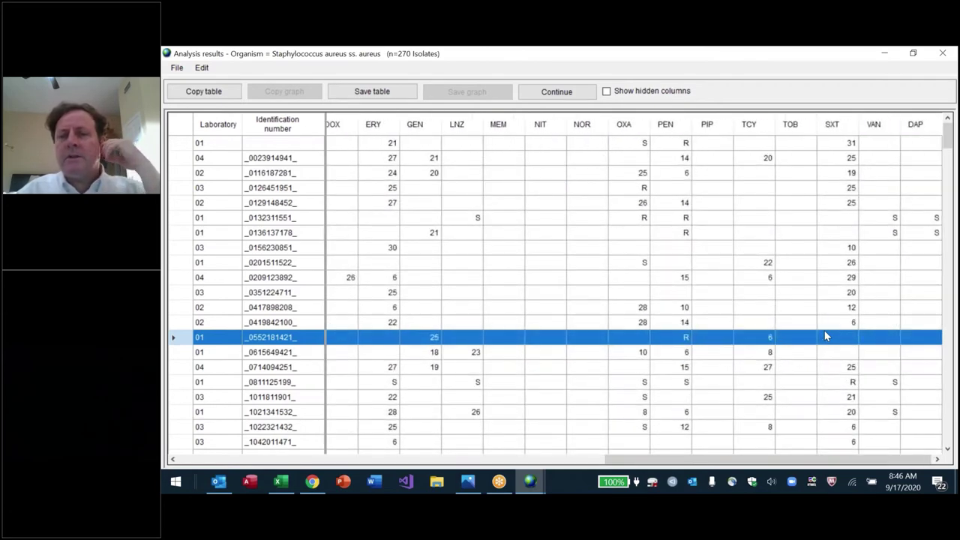
scroll(825, 337, "left", 15)
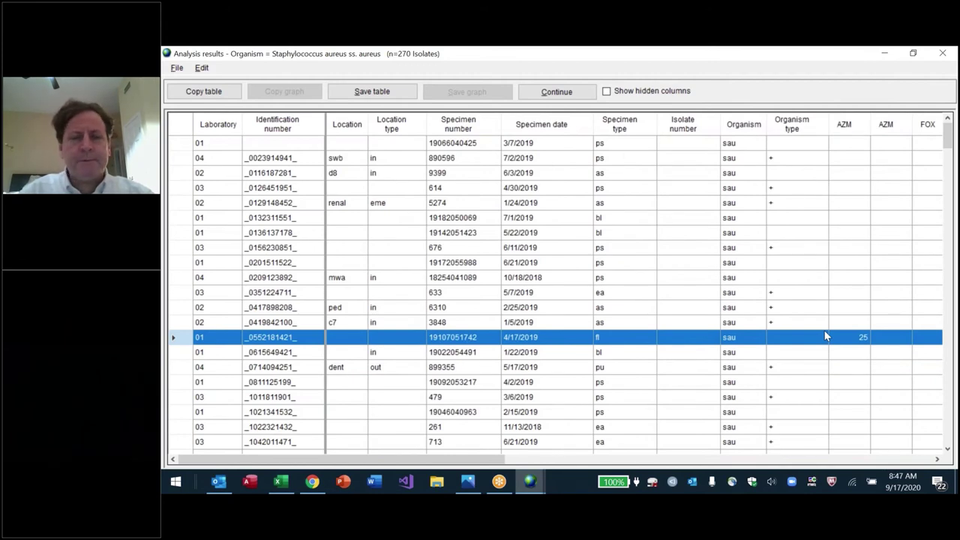
key("Escape")
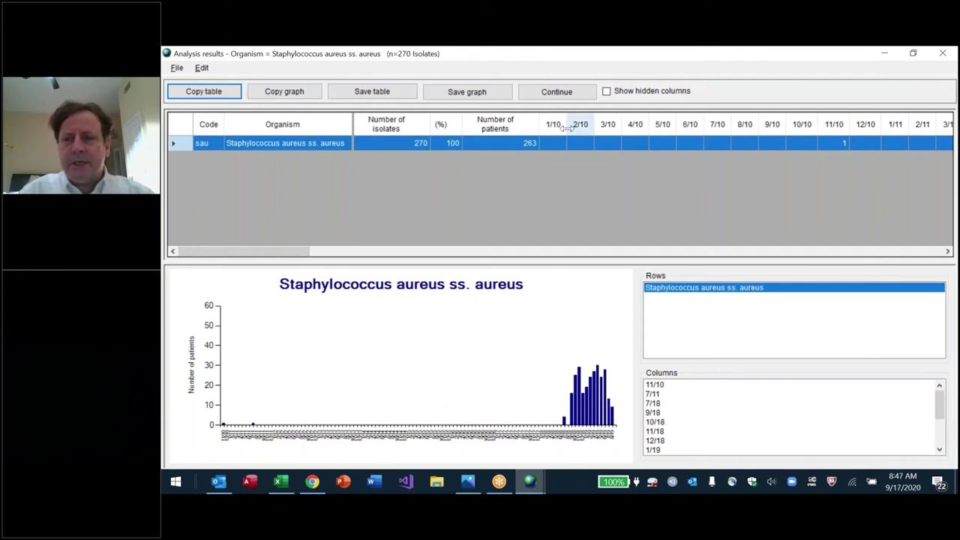
Step: Inspect the monthly S. aureus summary table and bar graph, then return to Data analysis
left_click(834, 149)
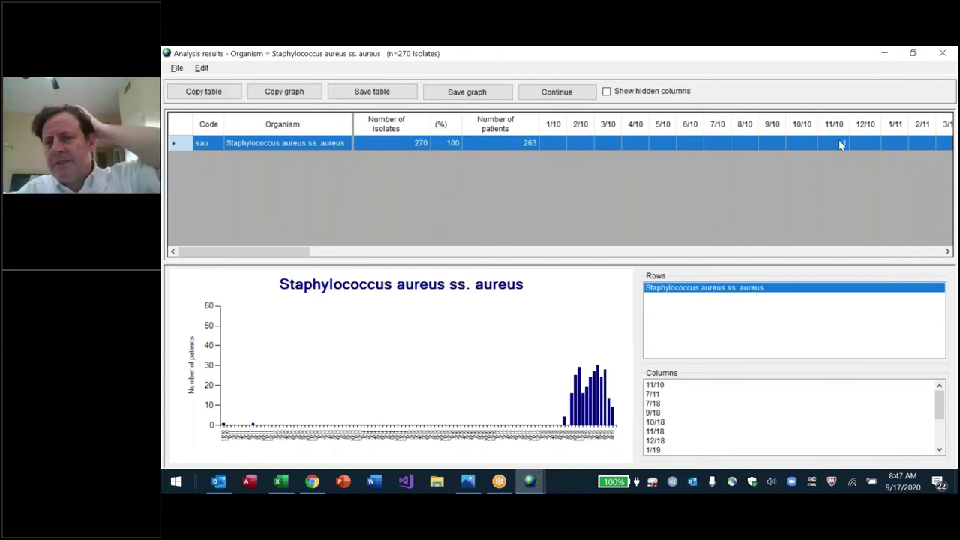
left_click(555, 91)
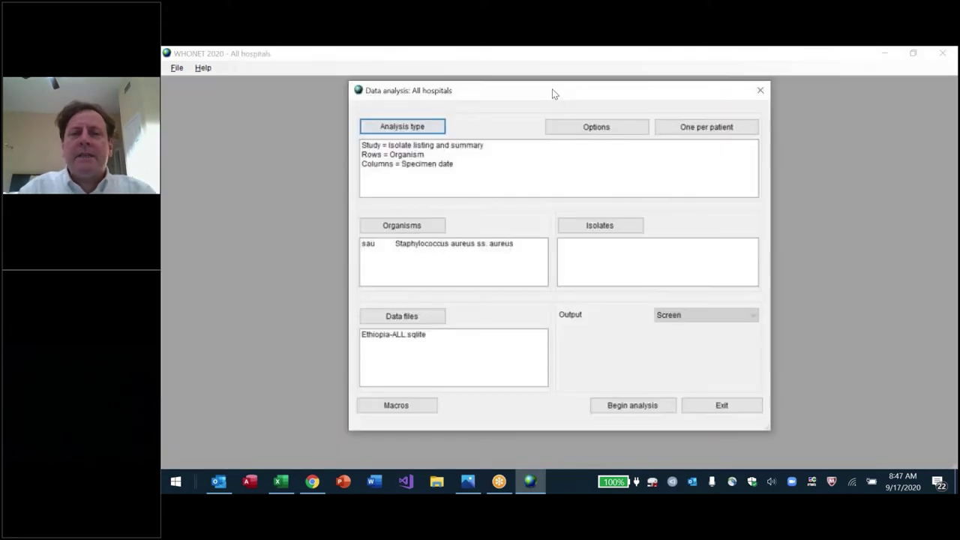
Step: Change the analysis type to Resistance profiles and begin the analysis on the 270 isolates
left_click(403, 128)
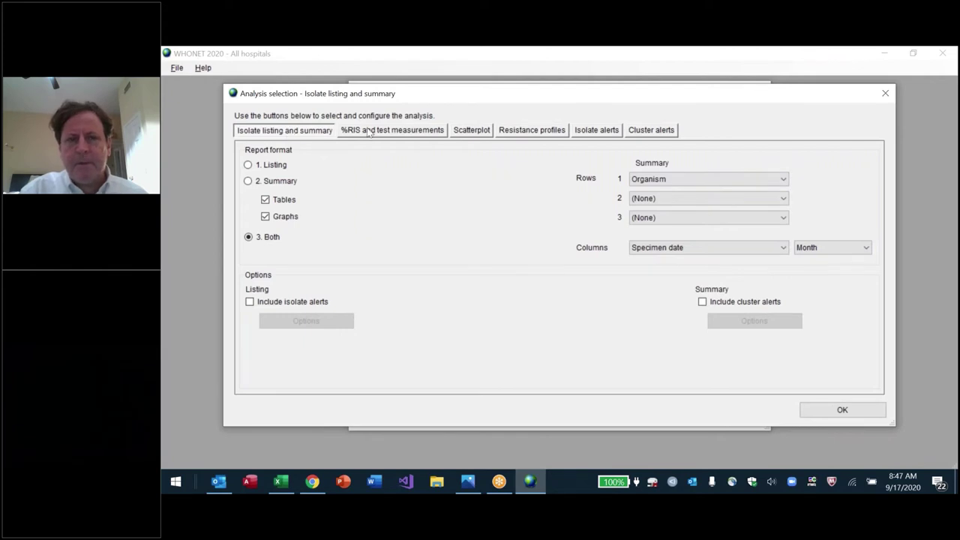
left_click(532, 132)
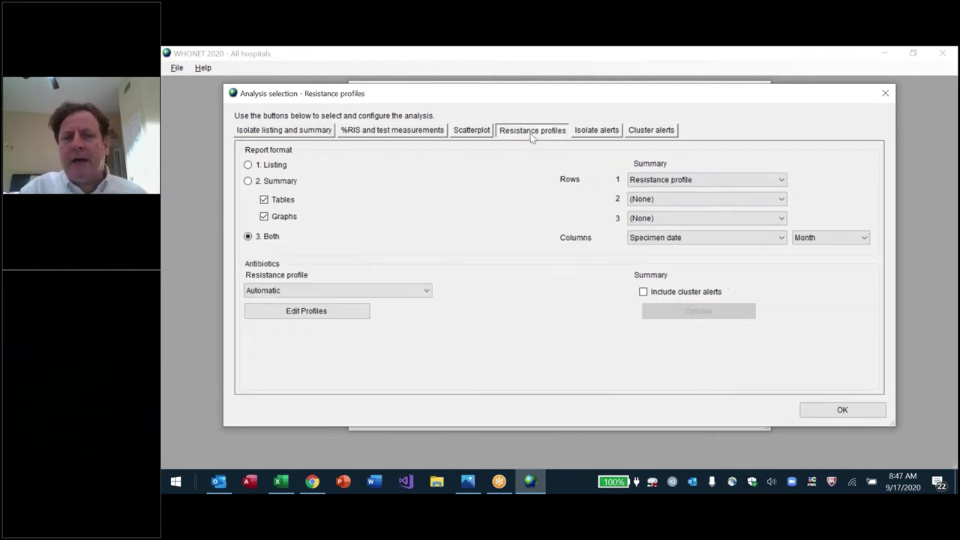
left_click(843, 416)
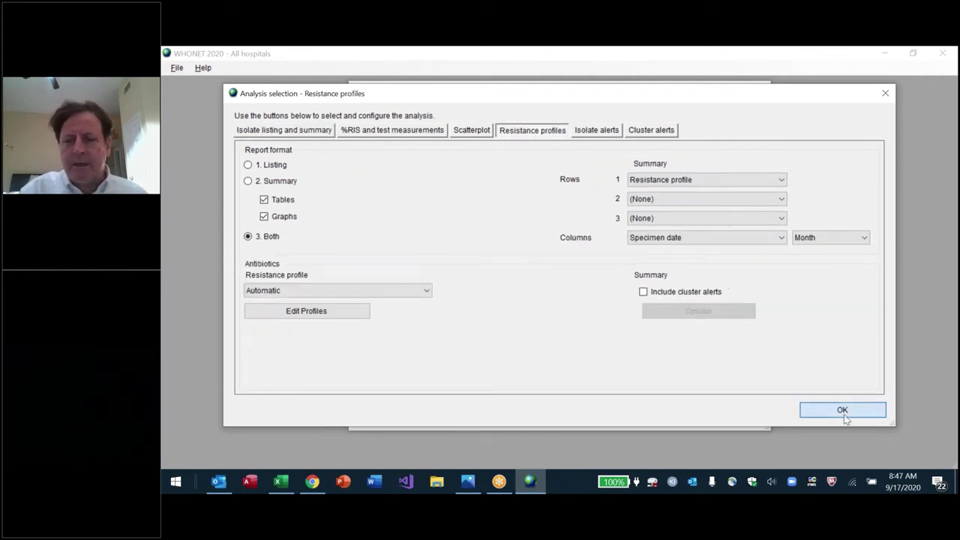
left_click(630, 404)
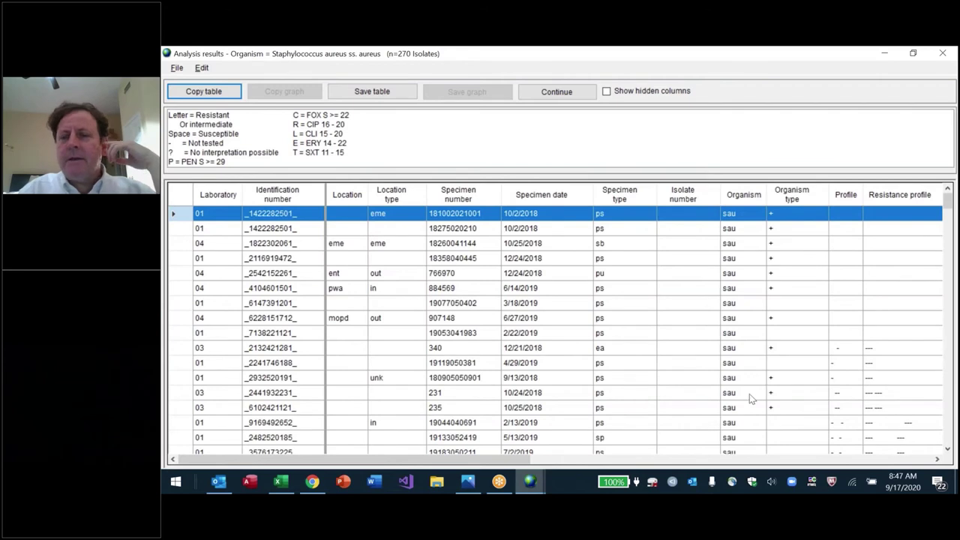
Step: Scroll the resistance profiles listing right and page down to the multidrug-resistant isolates
left_click(750, 352)
scroll(749, 354, "right", 8)
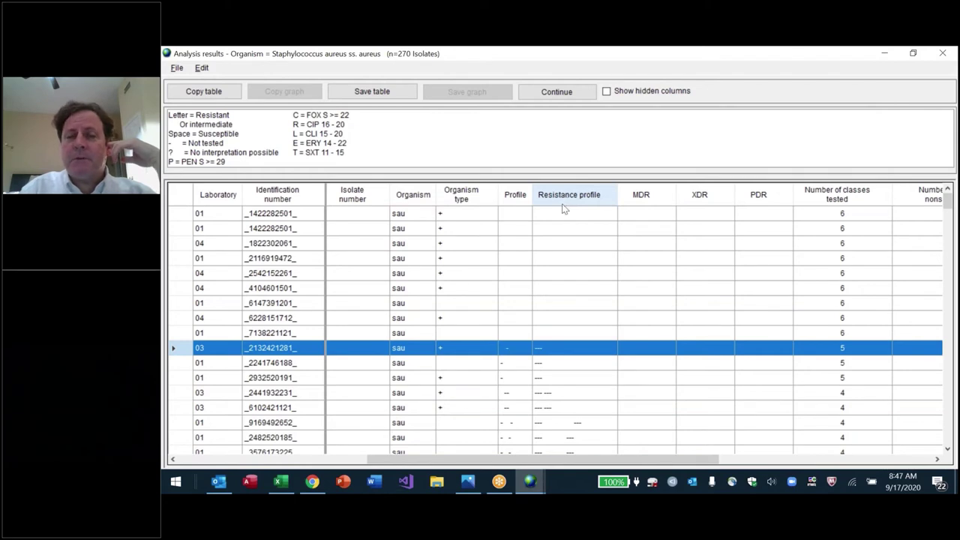
left_click(570, 248)
key("Up")
key("Up")
key("shift+Down")
key("shift+Down")
key("shift+Down")
key("shift+Down")
key("shift+Down")
key("shift+Down")
key("shift+Down")
key("shift+Down")
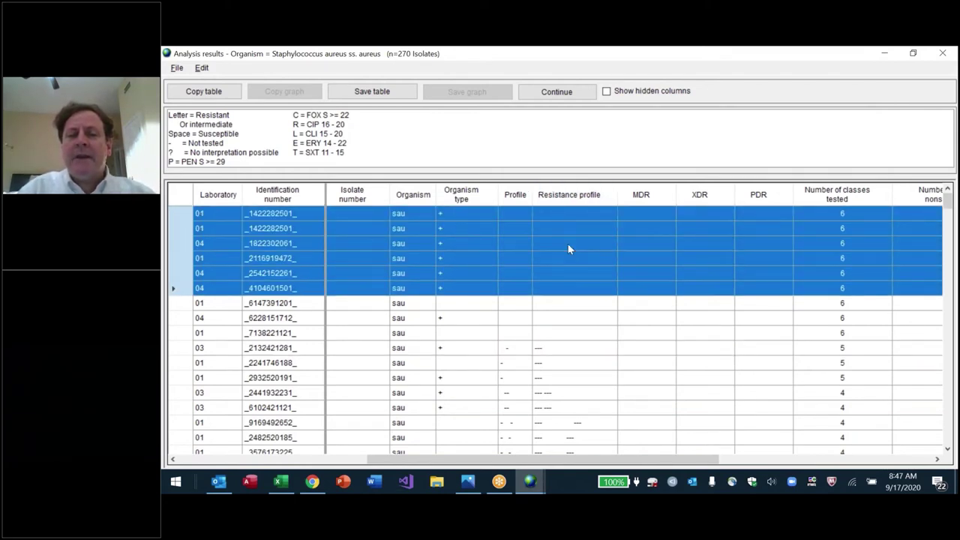
key("Down")
key("Page_Down")
key("Page_Down")
key("Page_Down")
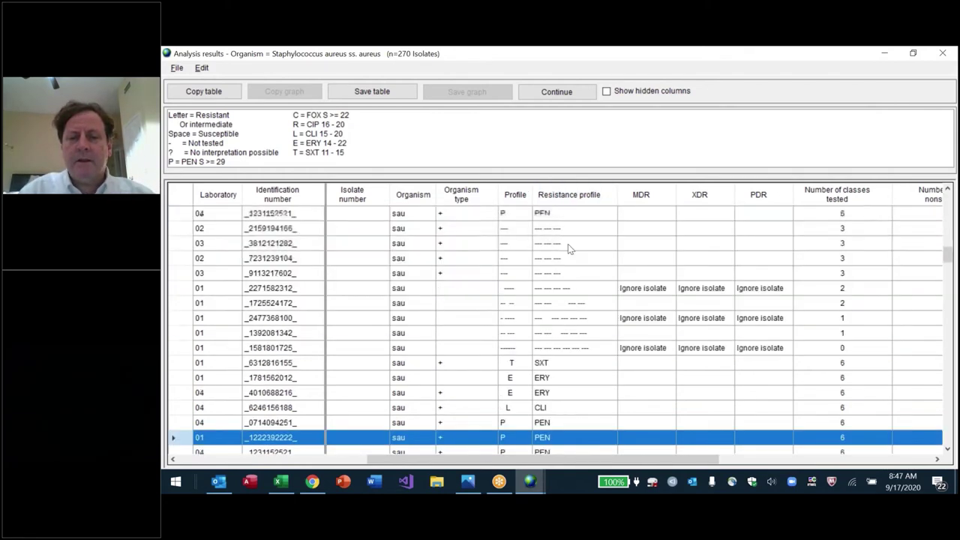
key("Up")
key("Up")
key("Up")
key("Up")
key("Page_Down")
key("Page_Down")
key("Page_Down")
key("Page_Down")
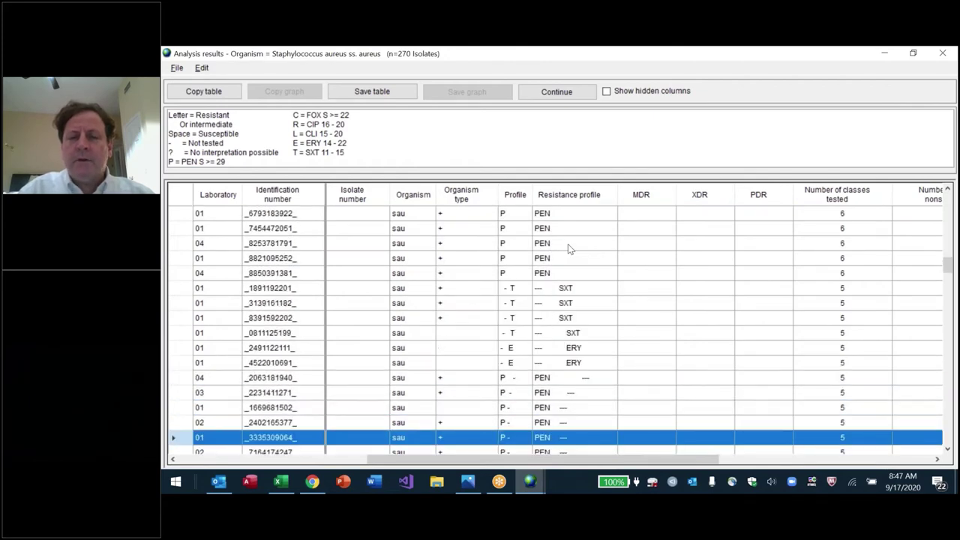
key("Page_Down")
key("Page_Down")
key("Page_Down")
key("Page_Down")
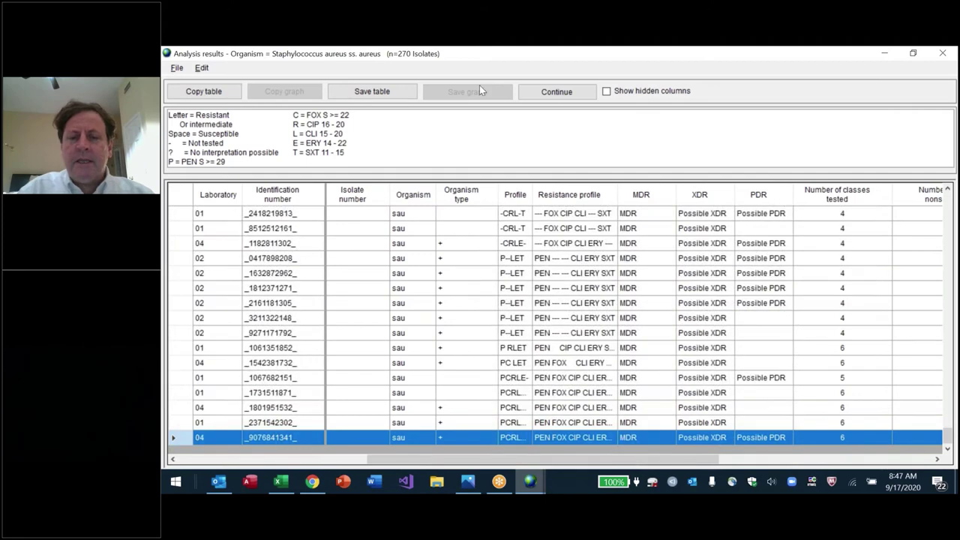
Step: Widen the Resistance profile column to show full profiles like PEN FOX CIP CLI ERY SXT
left_click_drag(615, 186, 705, 194)
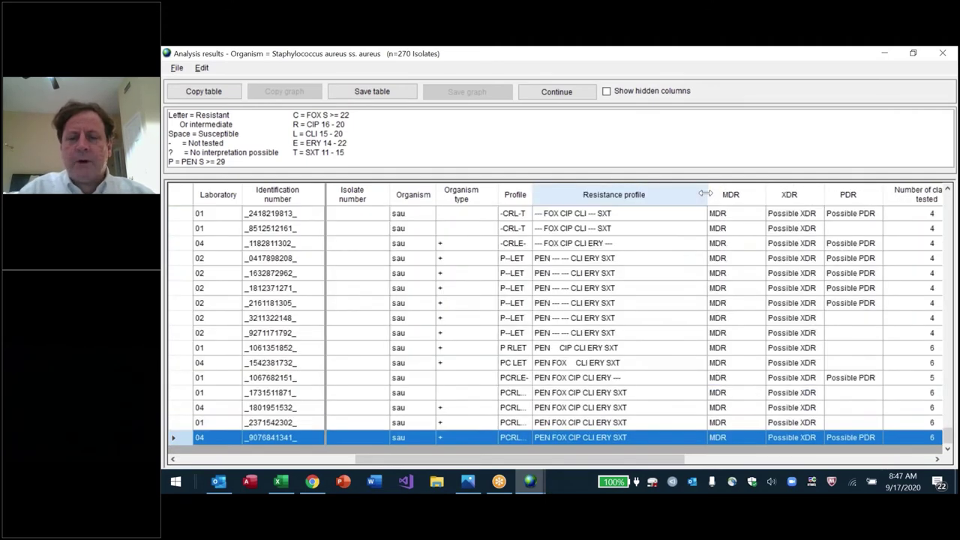
key("shift+Up")
key("shift+Up")
key("shift+Up")
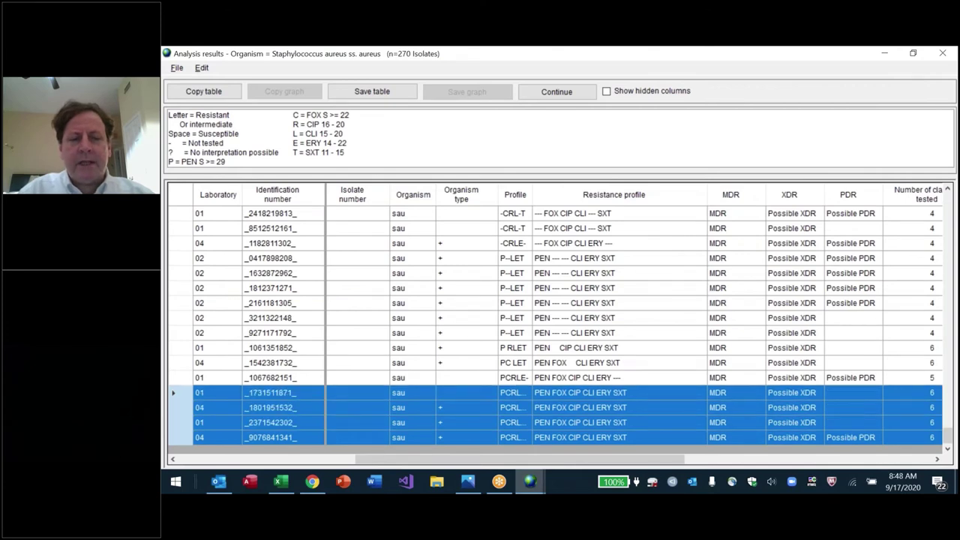
key("Page_Up")
key("Page_Up")
key("Page_Up")
key("Page_Up")
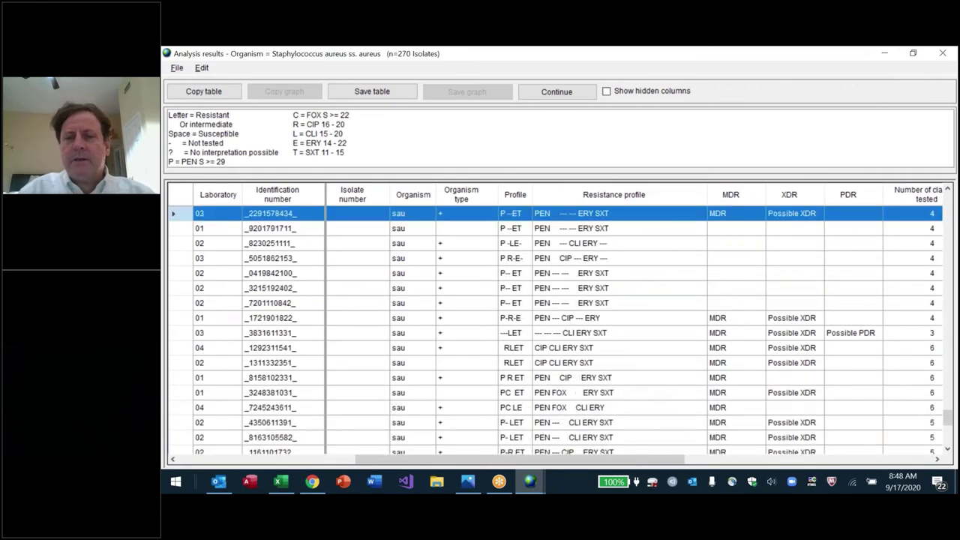
key("Page_Up")
key("Page_Up")
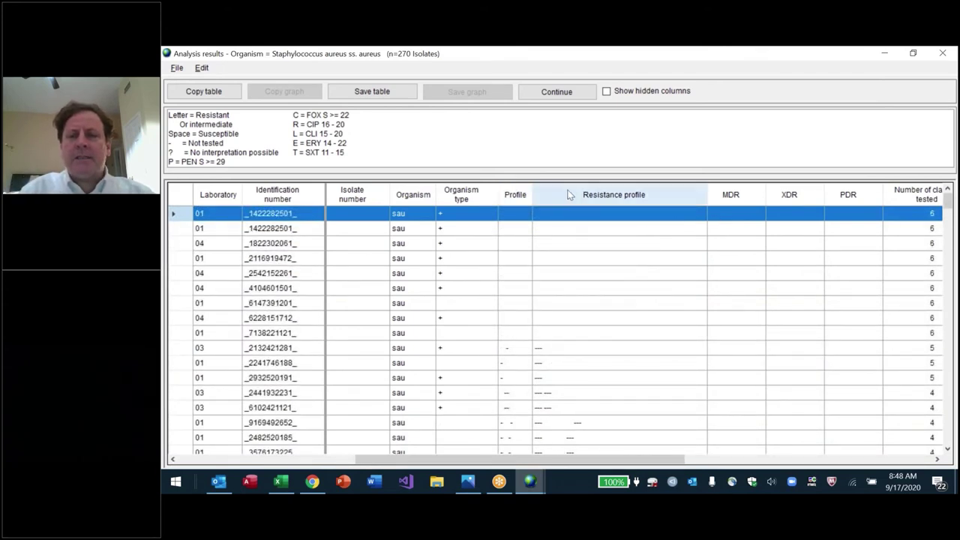
Step: Page down the sorted isolate listing toward the multidrug-resistant isolates
left_click_drag(605, 197, 668, 204)
left_click(673, 243)
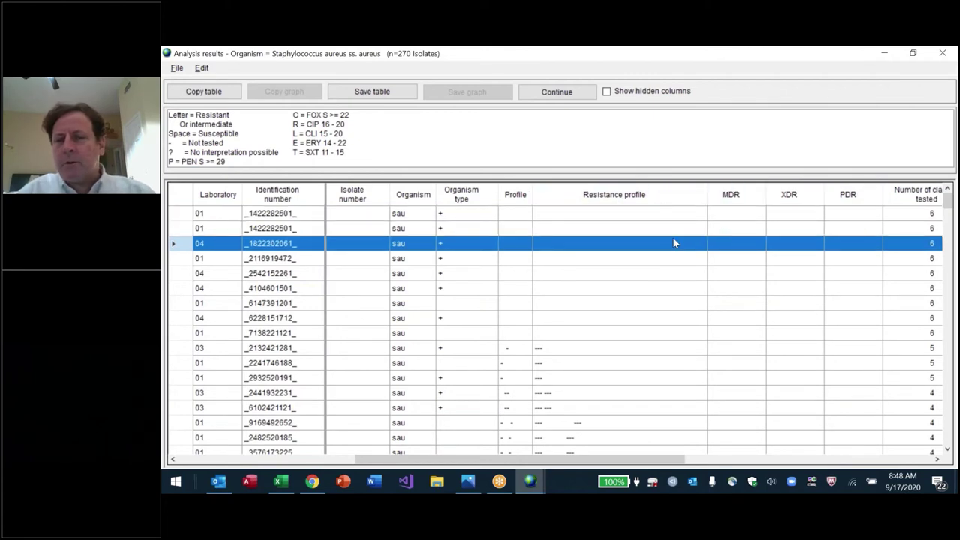
scroll(674, 243, "right", 2)
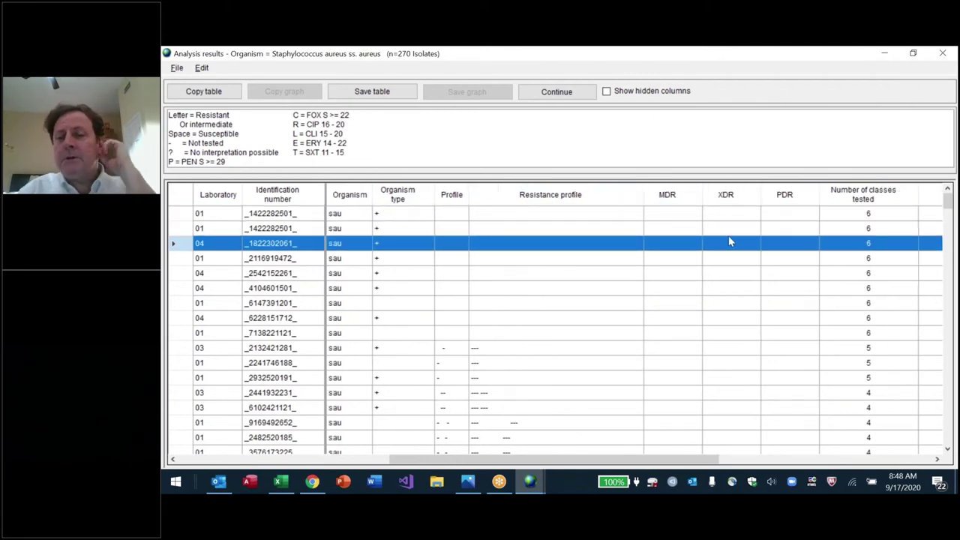
key("Page_Down")
key("Page_Down")
key("Page_Down")
key("Page_Down")
key("Page_Down")
key("Page_Down")
key("Page_Down")
key("Page_Down")
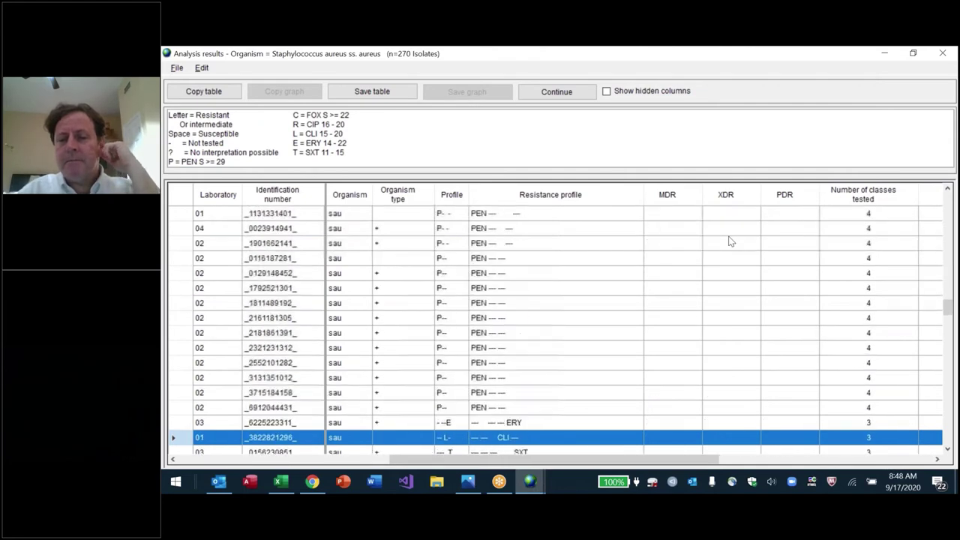
key("Page_Down")
key("Page_Down")
key("Page_Down")
key("Page_Down")
key("Page_Down")
key("Page_Down")
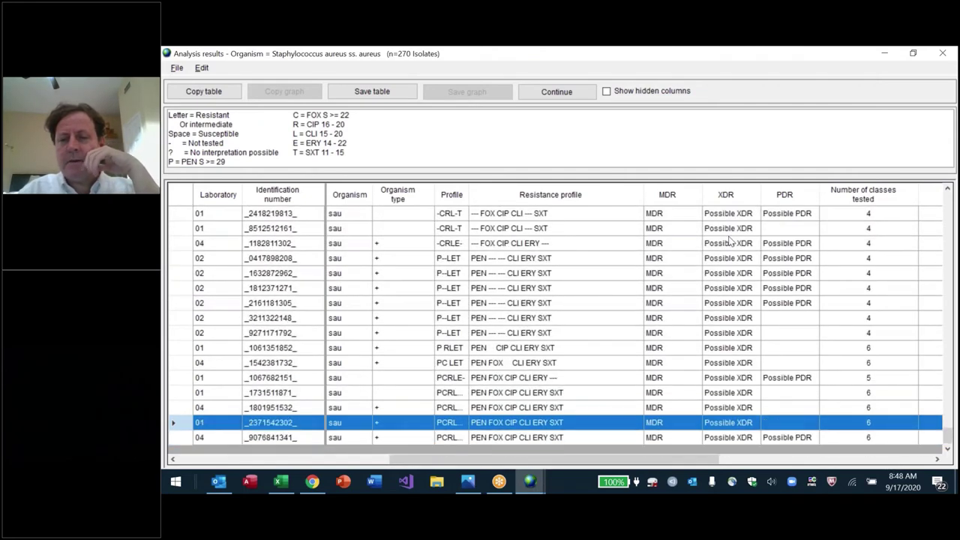
Step: Review the P--LET and -C-LET profile isolates, then return to the top and show zone diameters
key("Up")
key("Up")
key("Up")
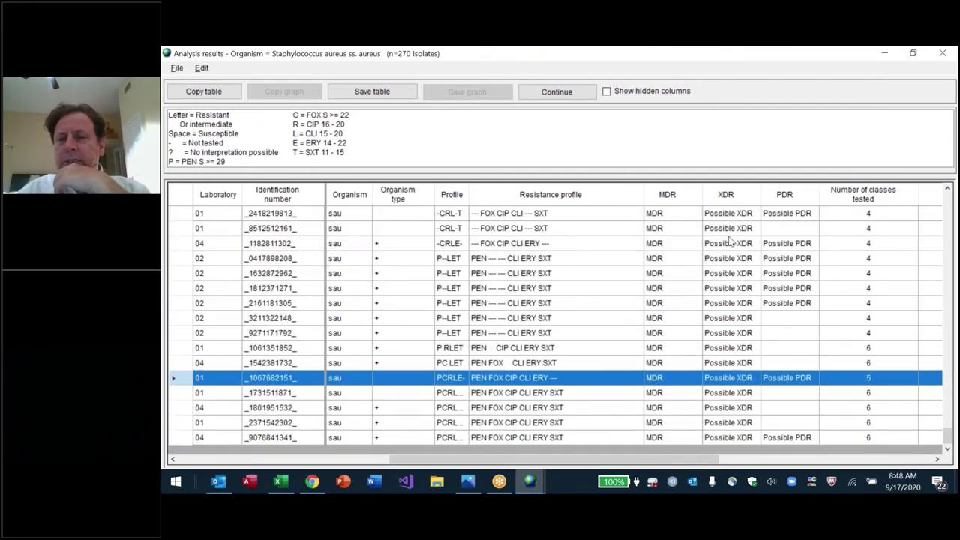
key("Up")
key("Up")
key("Up")
key("Up")
key("Up")
key("Up")
key("Up")
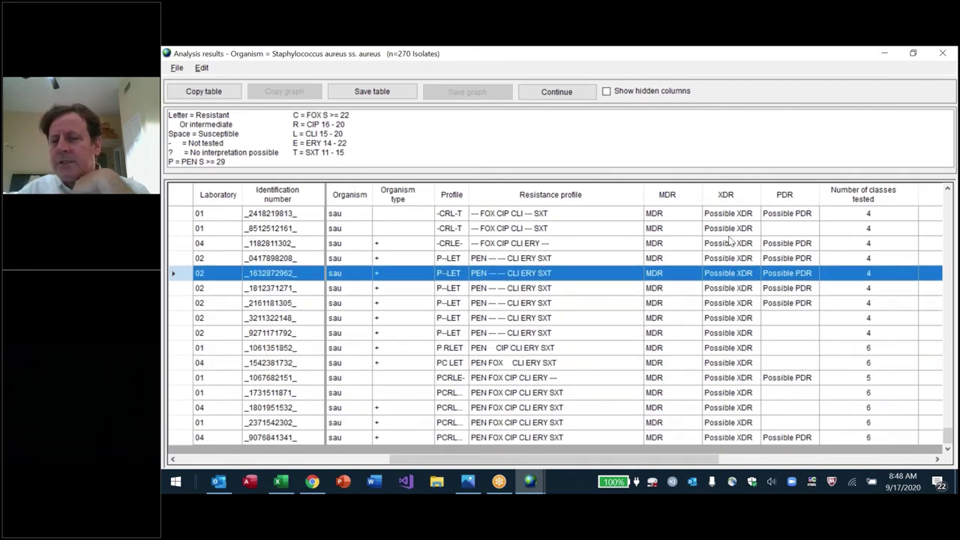
key("Up")
key("Up")
key("Up")
key("Up")
key("Up")
key("Up")
key("Up")
key("Down")
key("Down")
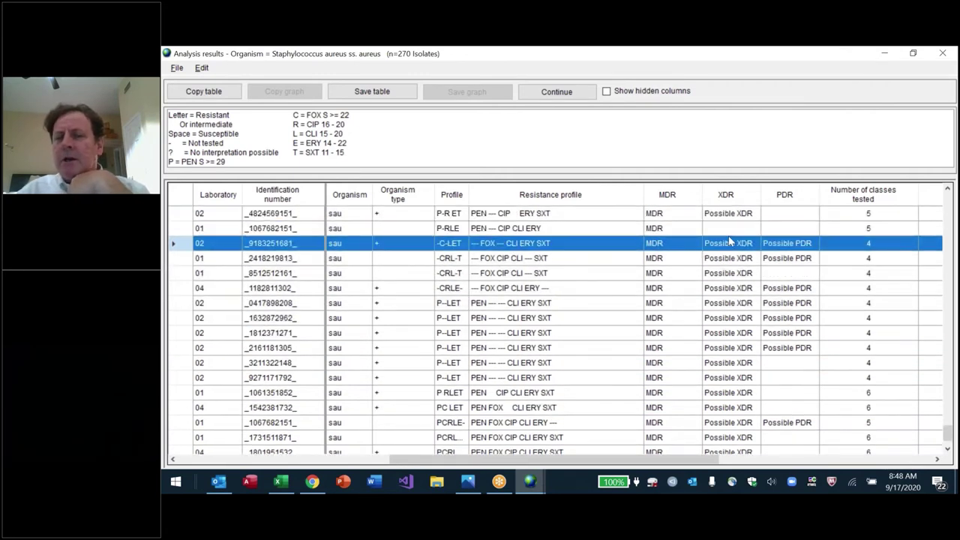
key("Up")
key("Page_Up")
key("Page_Up")
key("Page_Up")
key("Page_Up")
key("Page_Up")
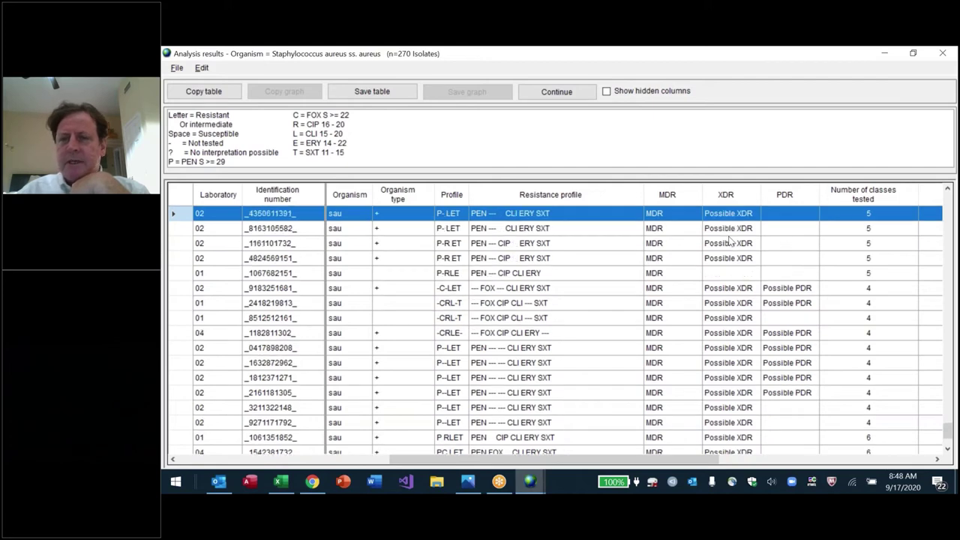
key("Page_Up")
key("Page_Up")
key("Page_Up")
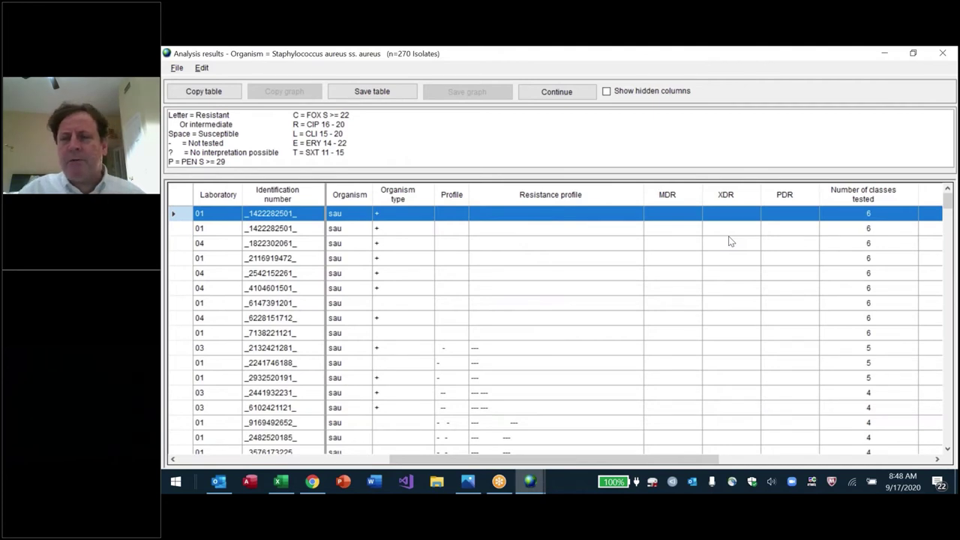
scroll(729, 240, "right", 10)
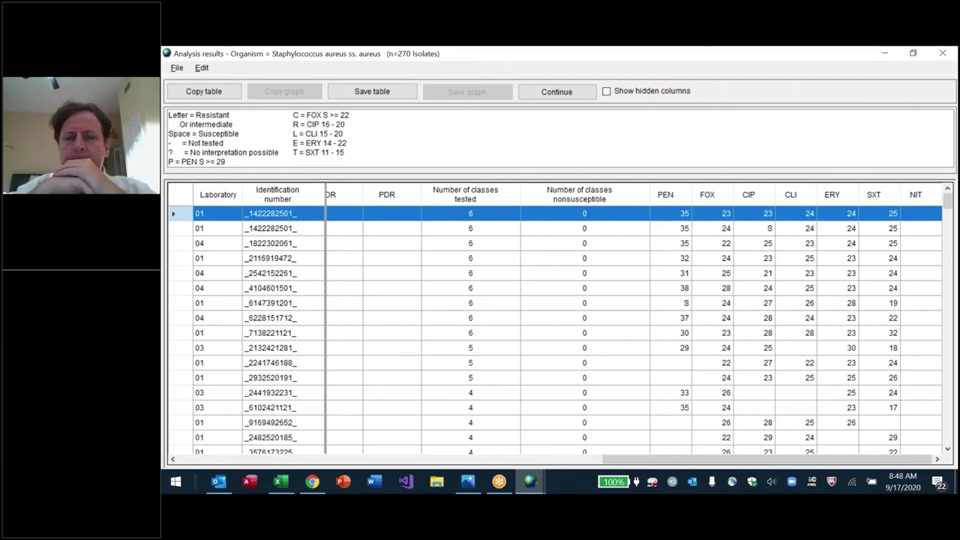
Step: Scroll the listing back left and select the first nine fully susceptible isolates
left_click_drag(643, 460, 364, 464)
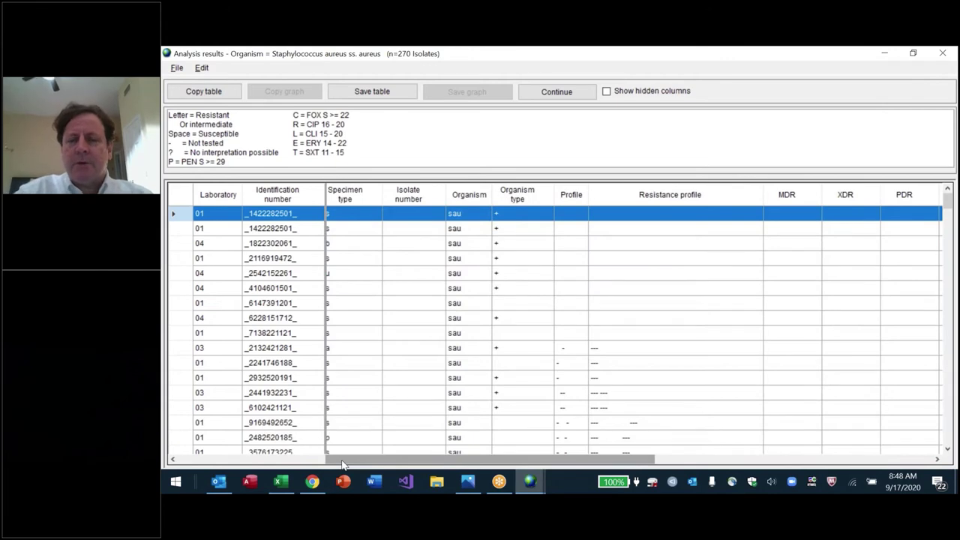
left_click(673, 245)
key("ctrl+Home")
key("shift+Down")
key("shift+Down")
key("shift+Down")
key("shift+Down")
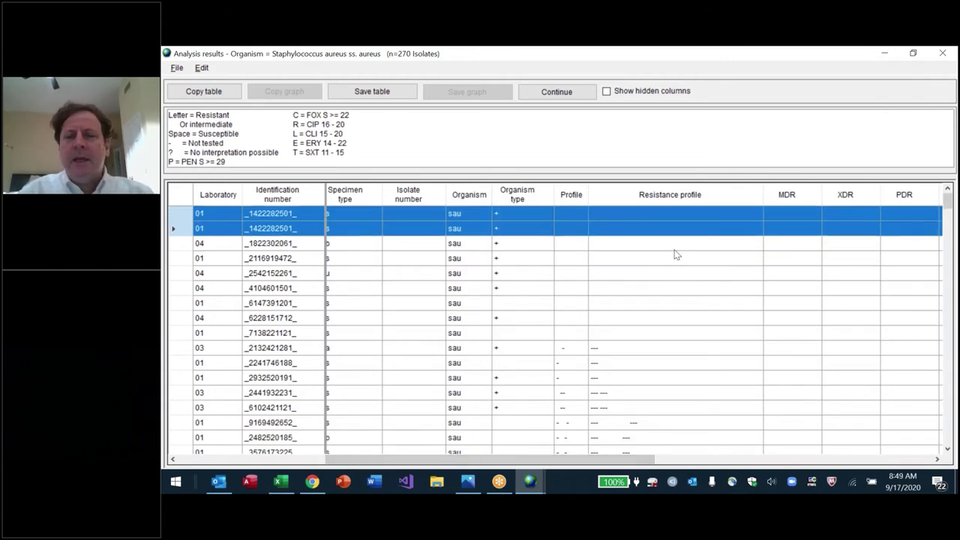
key("shift+Down")
key("shift+Down")
key("shift+Down")
key("shift+Down")
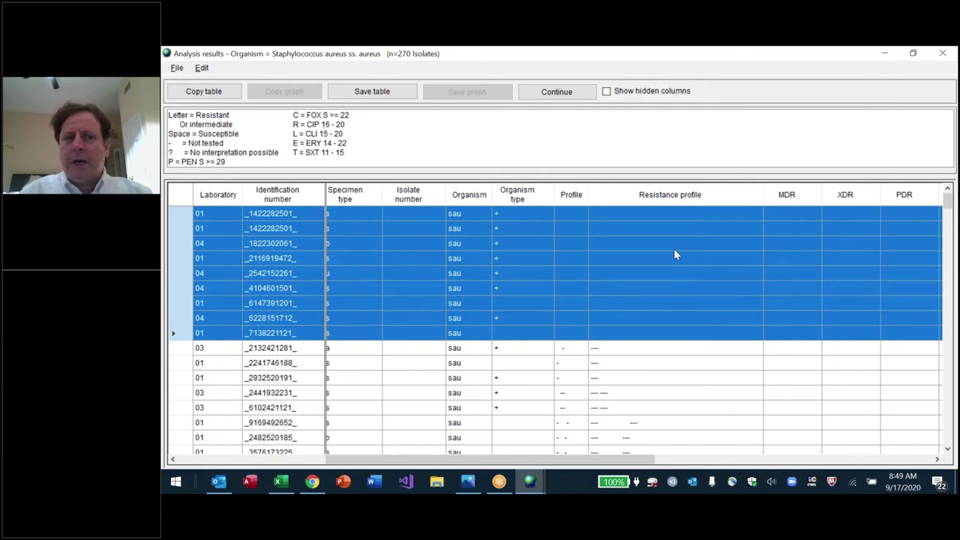
Step: Step through the legend lines from PEN to SXT, Not tested and No interpretation possible
left_click(200, 162)
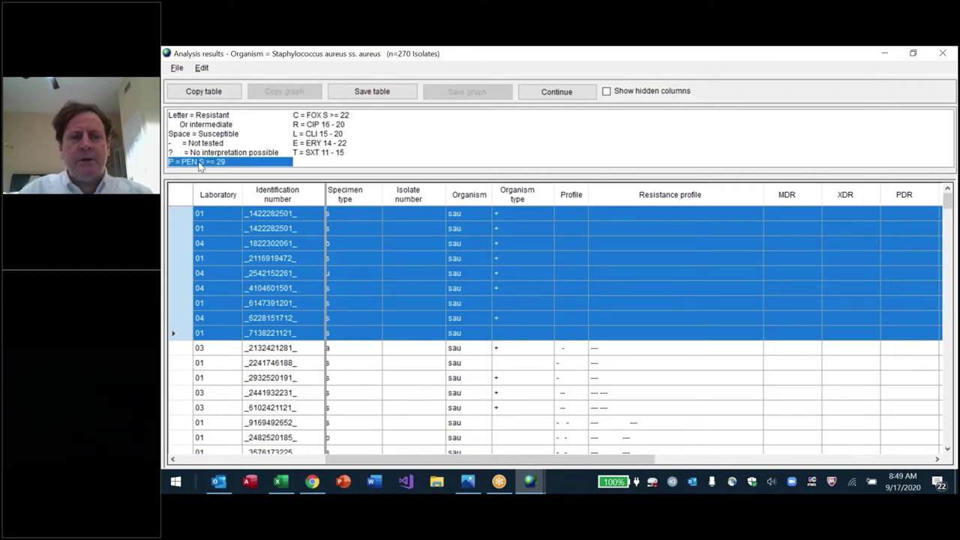
key("Down")
key("Down")
key("Down")
key("Down")
key("Down")
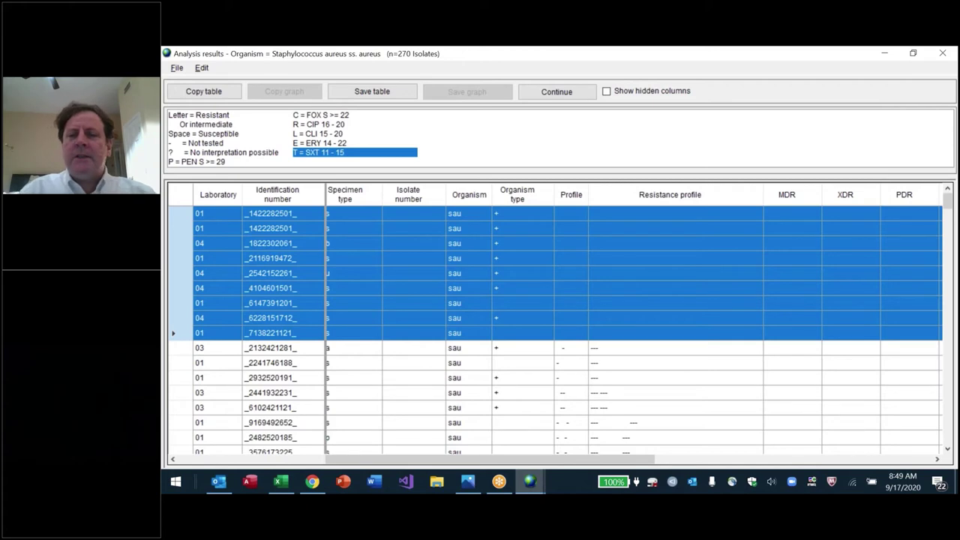
key("Up")
left_click(673, 322)
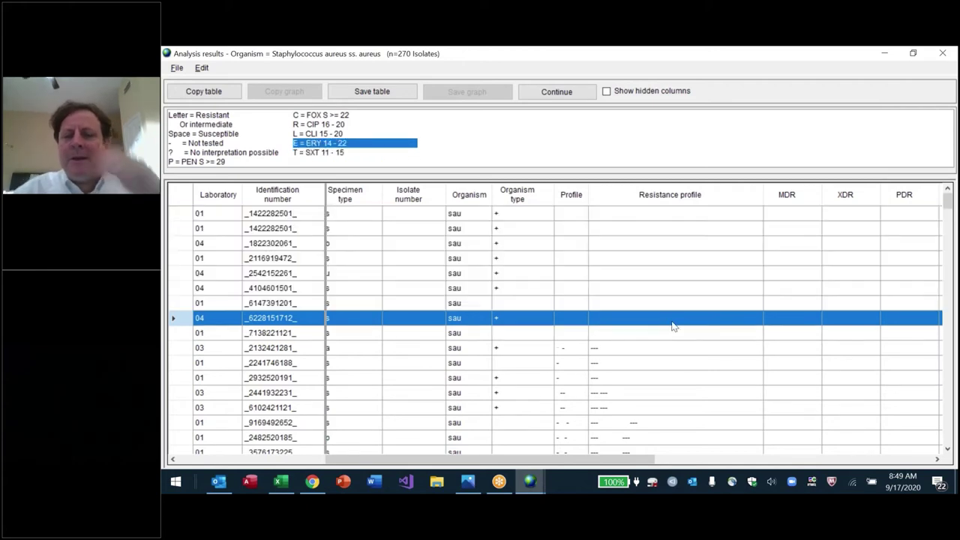
key("Down")
key("Down")
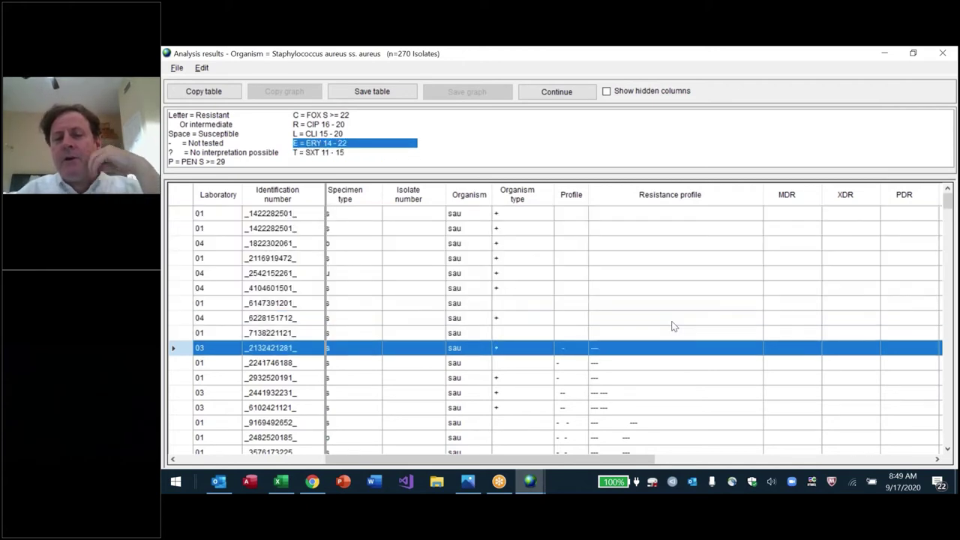
key("Down")
key("Up")
left_click(225, 161)
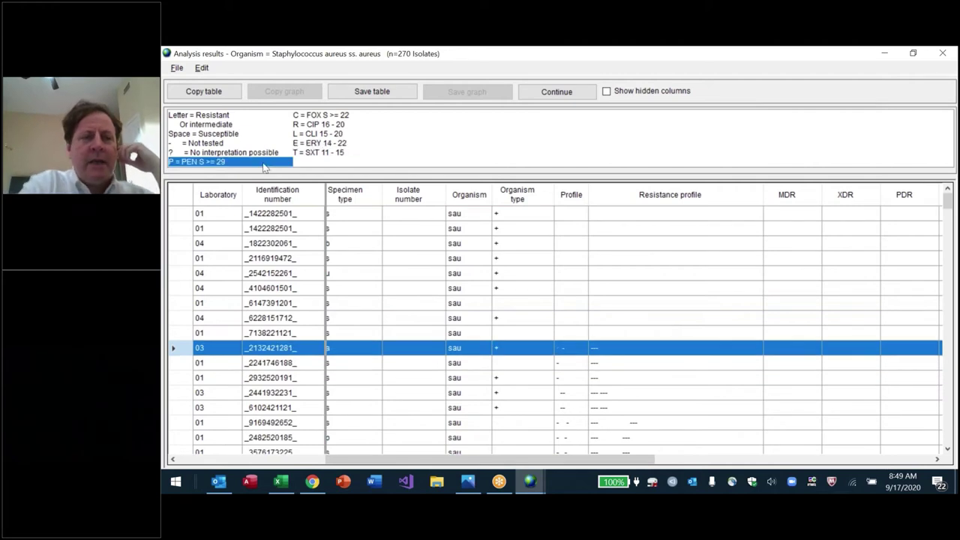
left_click(236, 144)
key("Down")
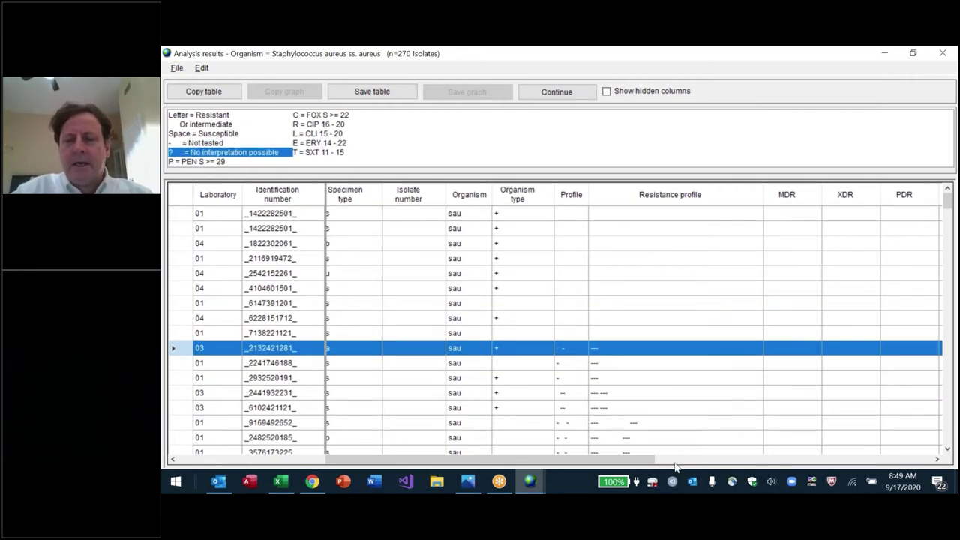
Step: Show the antibiotic zone diameter columns and step through the isolates with five classes tested
key("Right")
key("Right")
key("Right")
key("Right")
key("Right")
key("Right")
key("Right")
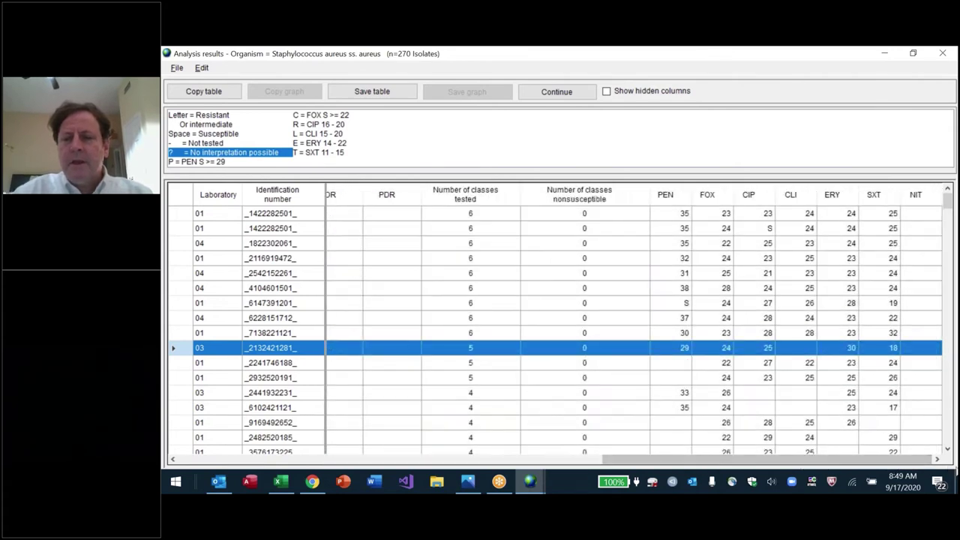
left_click(679, 362)
key("Down")
key("Up")
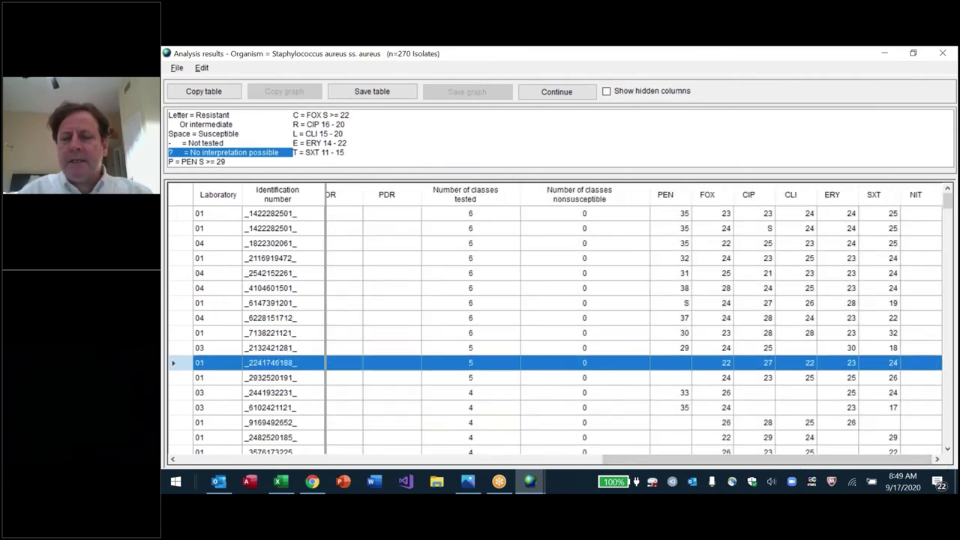
key("Down")
Step: Step through the four-class isolates, then scroll back left to the resistance-profile columns
left_click(768, 397)
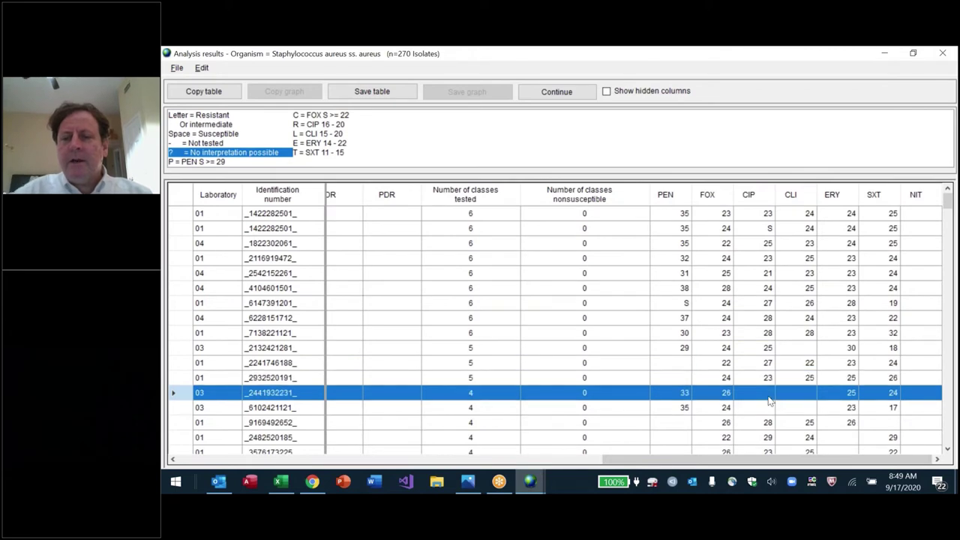
key("Down")
key("Down")
key("Down")
key("Down")
key("Down")
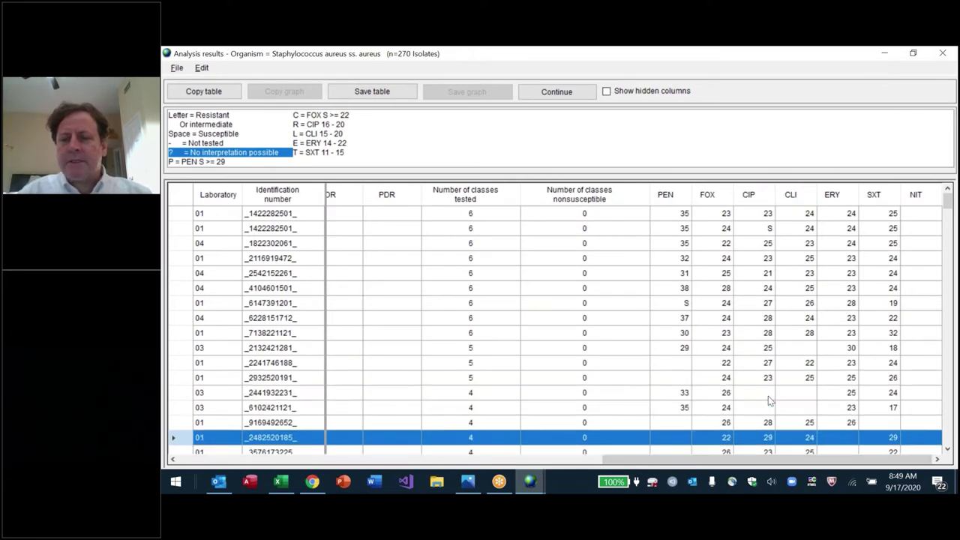
key("Up")
key("Up")
key("Down")
key("Down")
key("Down")
key("Down")
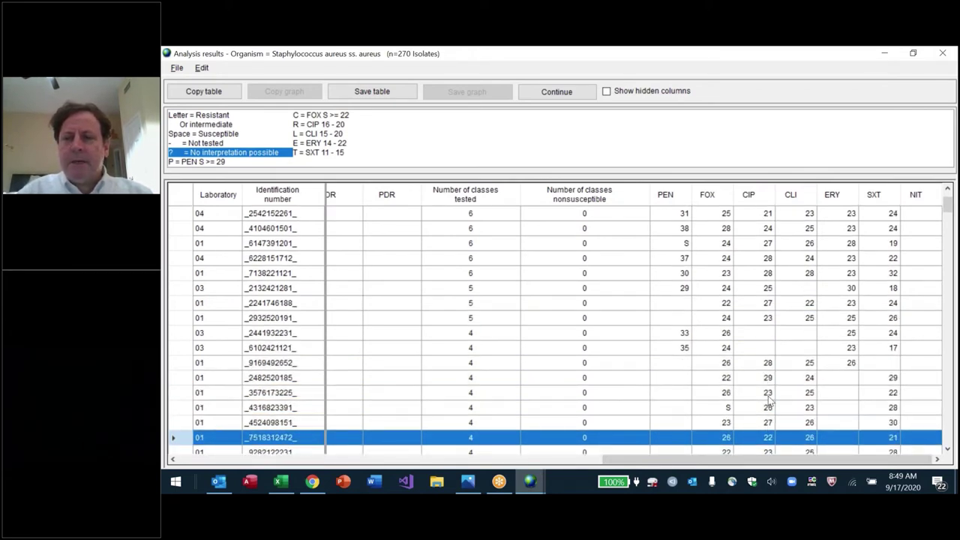
key("Up")
key("Down")
key("Down")
key("Down")
key("Down")
key("Down")
key("Down")
key("Down")
key("Down")
key("Down")
key("Down")
key("Down")
key("Down")
key("Down")
key("Down")
key("Down")
key("Down")
key("Down")
key("Down")
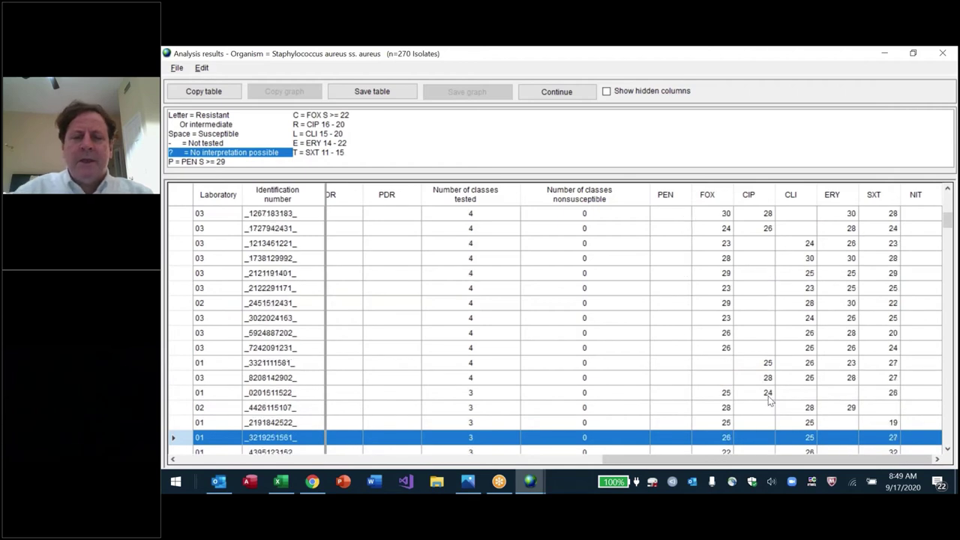
left_click_drag(626, 458, 401, 448)
left_click(535, 278)
key("Page_Down")
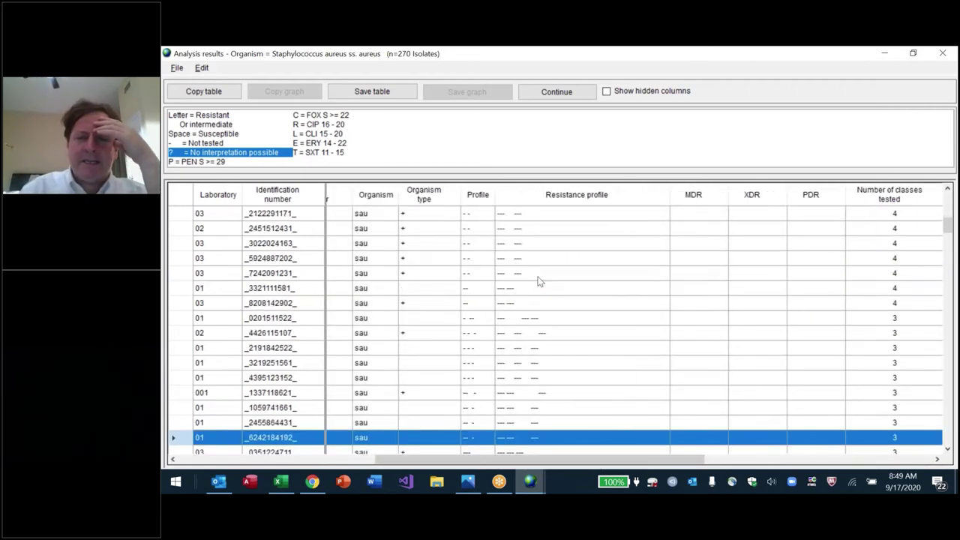
key("Page_Down")
key("Up")
key("Up")
key("Up")
key("Up")
key("Up")
key("Up")
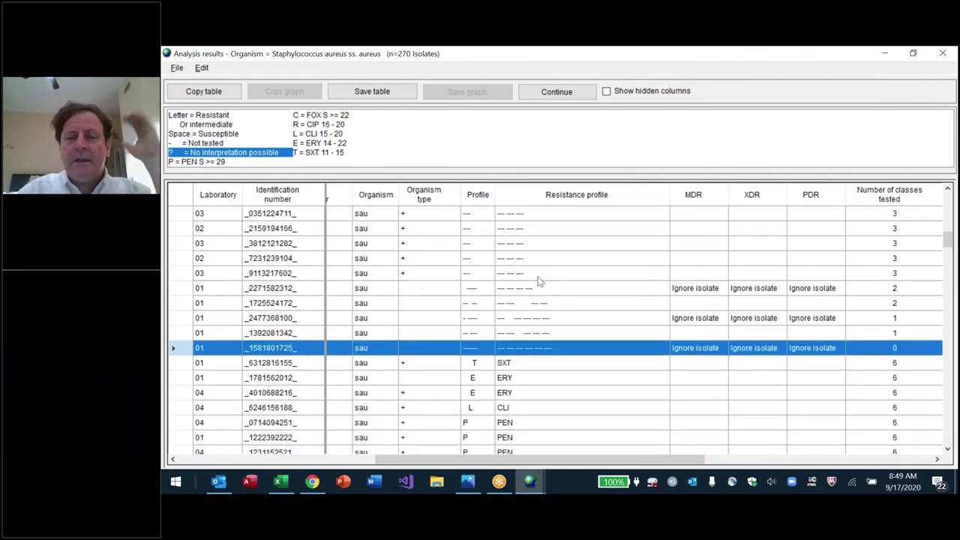
key("Up")
key("Up")
key("Up")
key("Up")
key("Up")
key("Up")
key("Up")
key("Up")
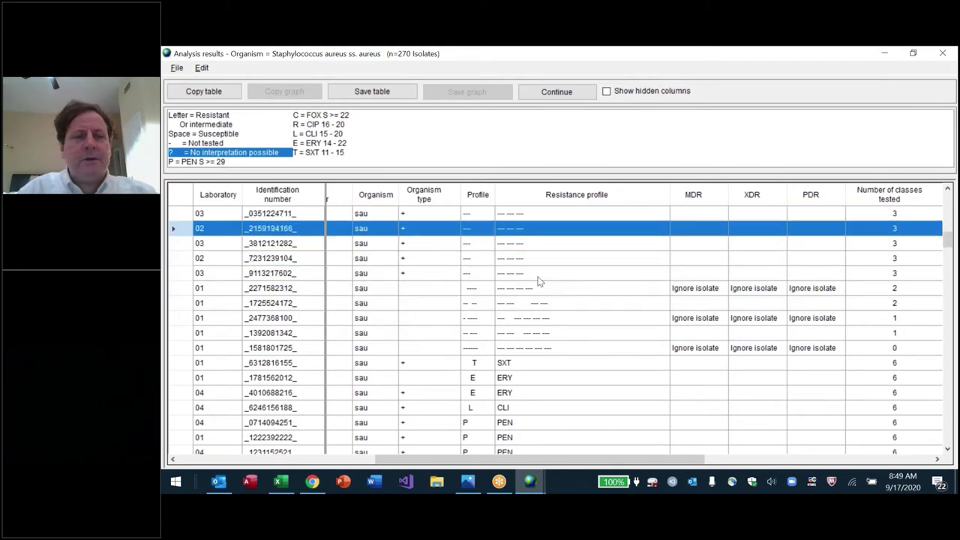
key("Down")
key("Down")
key("Down")
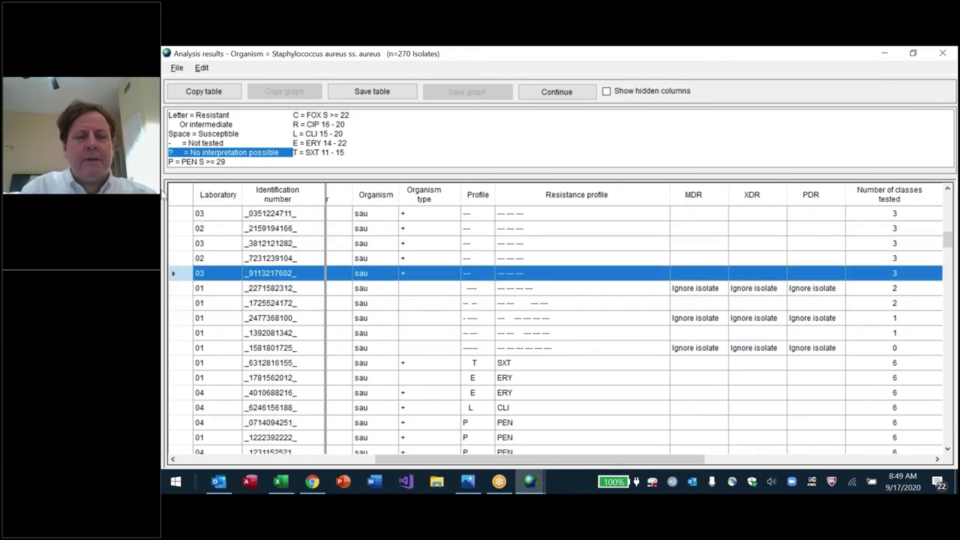
key("shift+Up")
key("shift+Up")
key("shift+Up")
key("shift+Up")
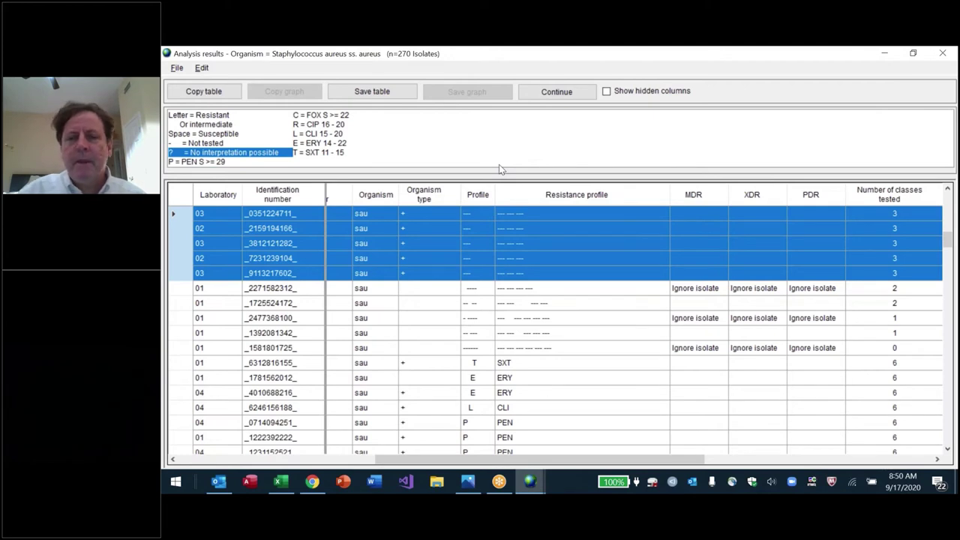
key("Up")
key("Up")
key("Up")
key("Up")
key("Up")
key("Up")
key("Up")
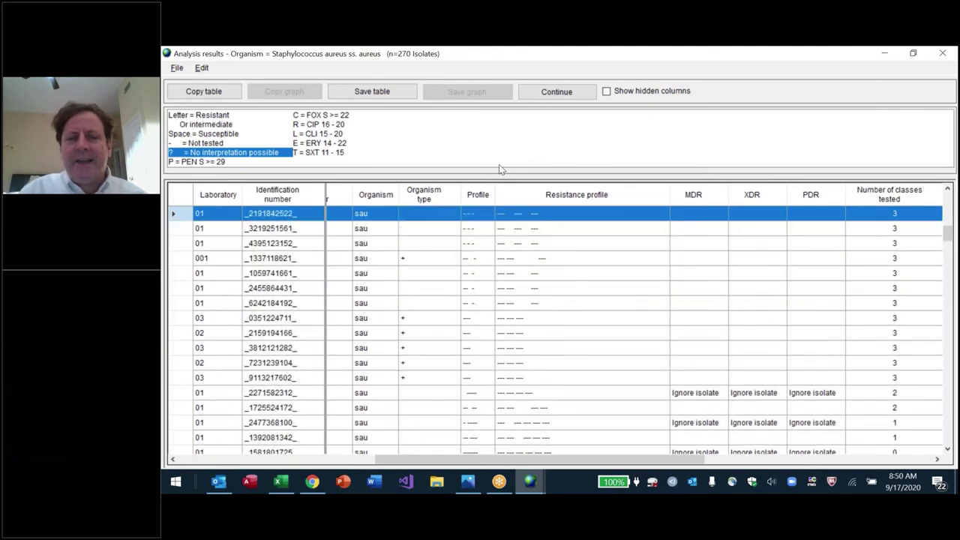
key("Down")
key("Down")
key("Down")
key("Down")
key("Down")
key("Down")
key("Down")
key("Down")
key("Down")
key("Down")
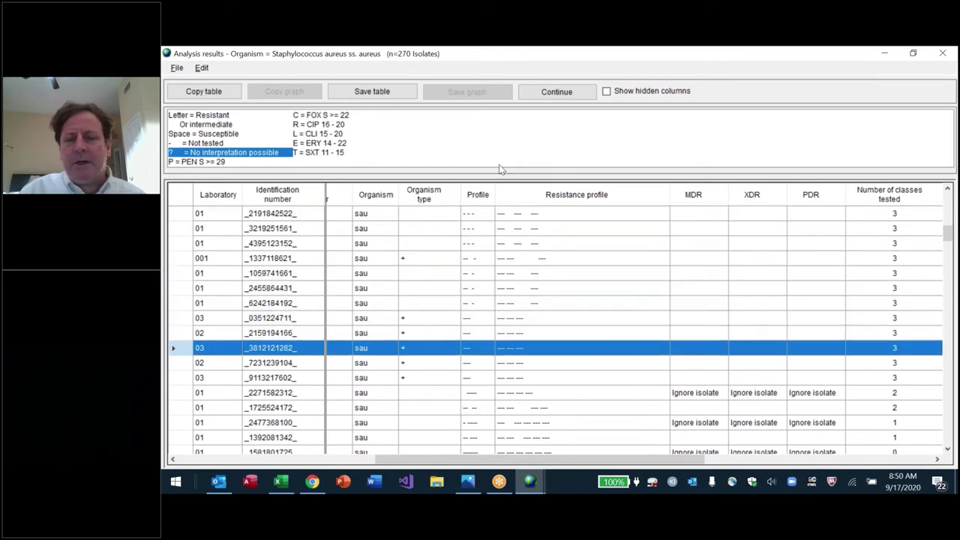
key("Down")
key("Down")
key("Down")
key("Down")
key("Down")
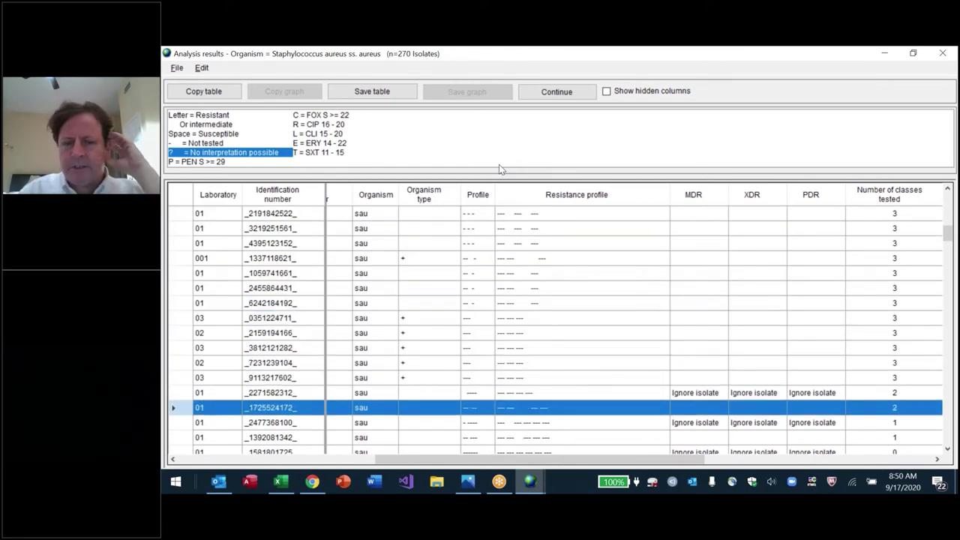
key("Down")
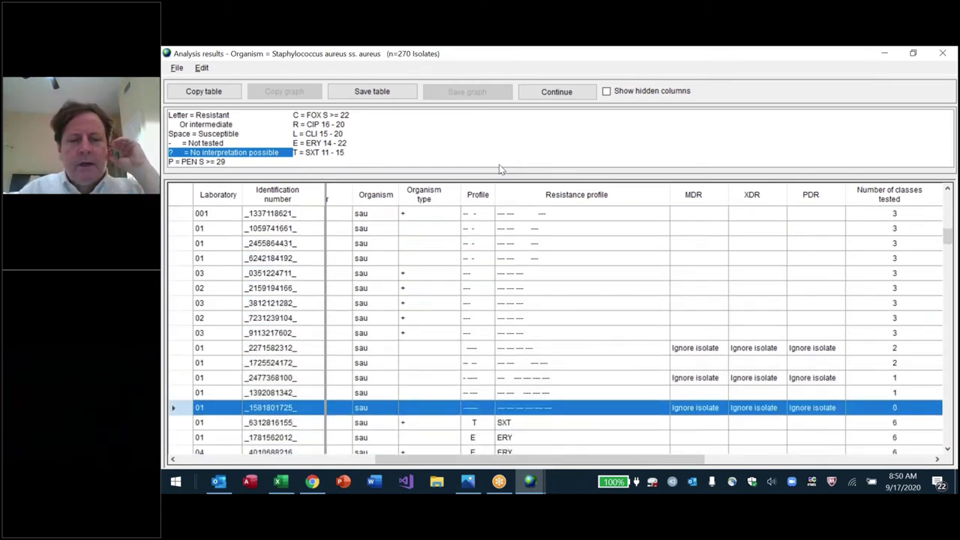
key("Down")
key("Up")
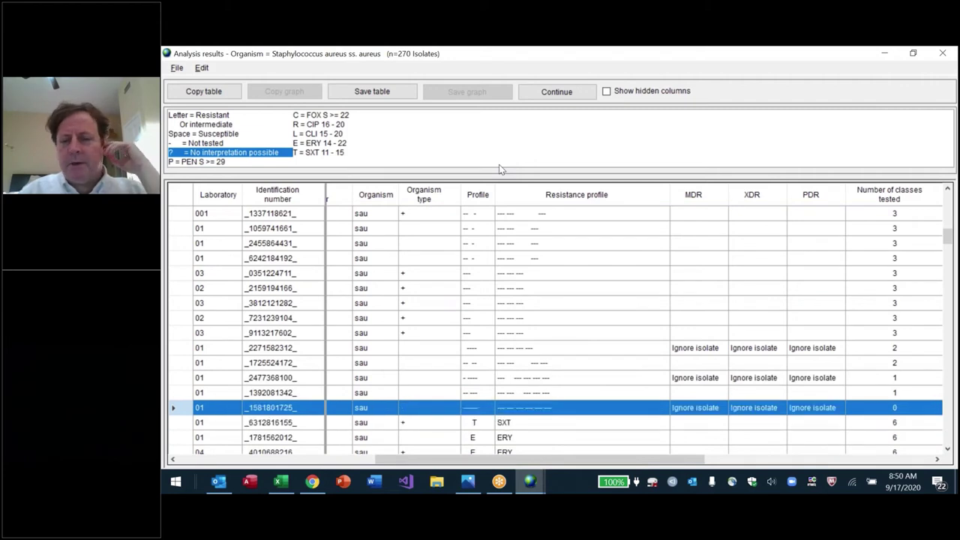
key("Down")
key("Down")
key("Down")
key("Down")
key("Down")
key("Down")
key("Down")
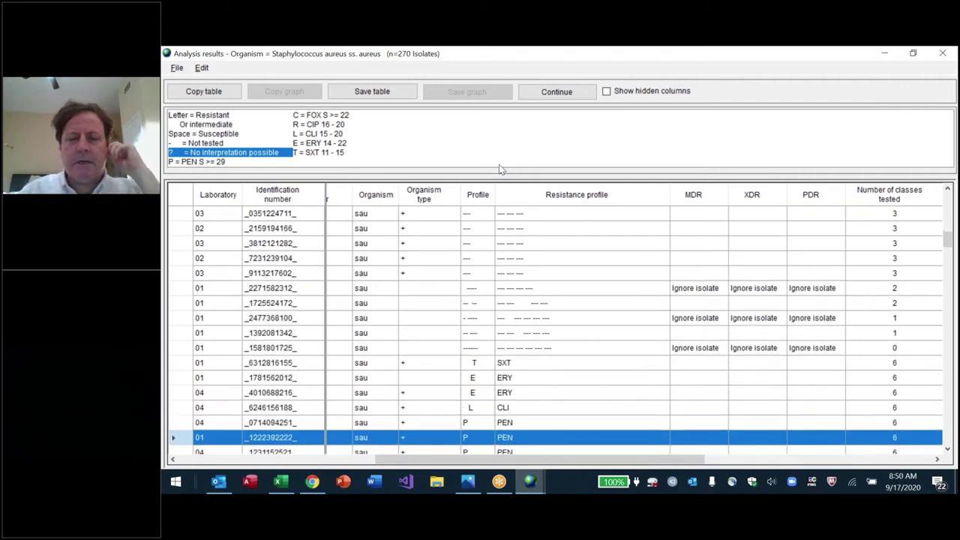
key("Down")
key("Down")
key("Down")
key("Down")
key("Down")
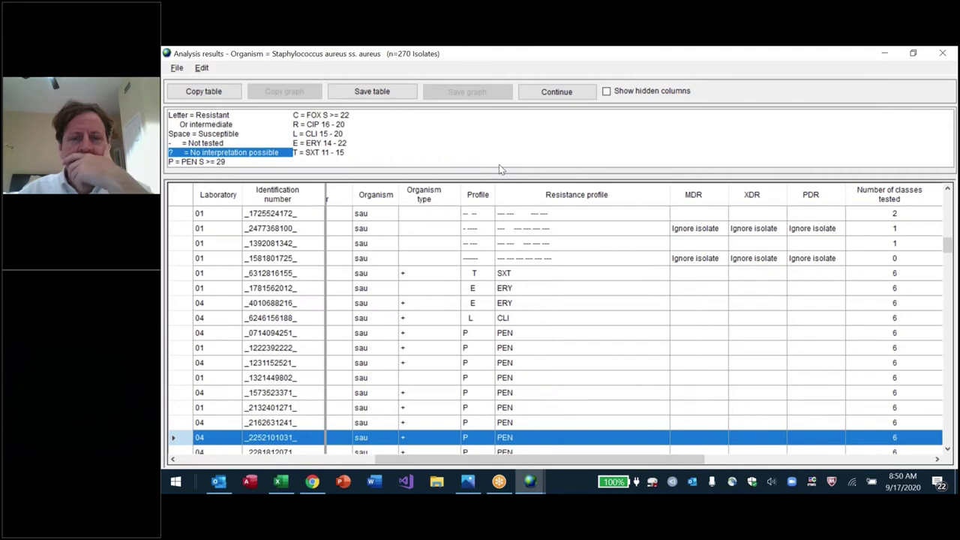
key("Page_Down")
key("Page_Down")
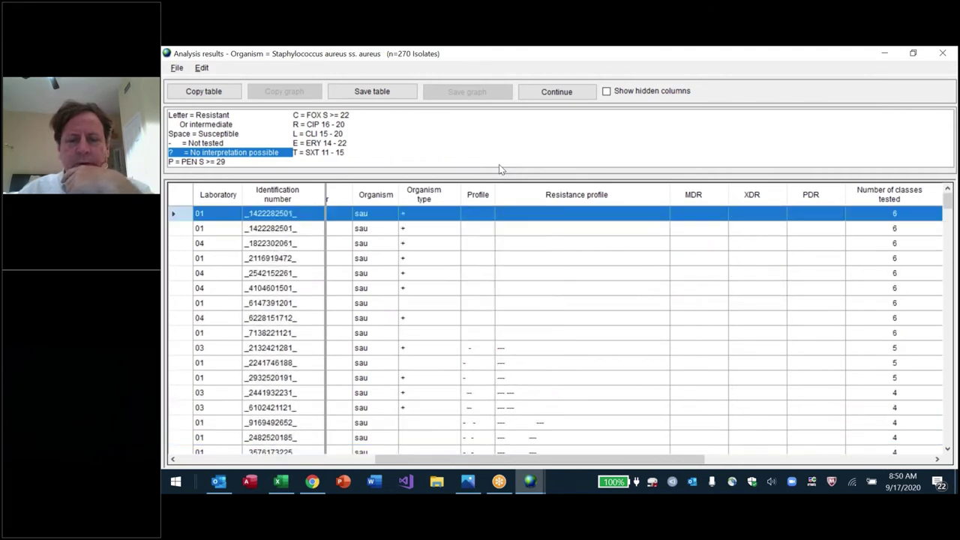
key("Down")
key("Down")
key("Down")
key("Down")
key("Down")
key("Down")
key("Down")
key("Down")
key("Down")
key("Down")
key("Down")
key("Down")
key("Down")
key("Down")
key("Down")
key("Down")
key("Down")
key("Down")
key("Down")
key("Down")
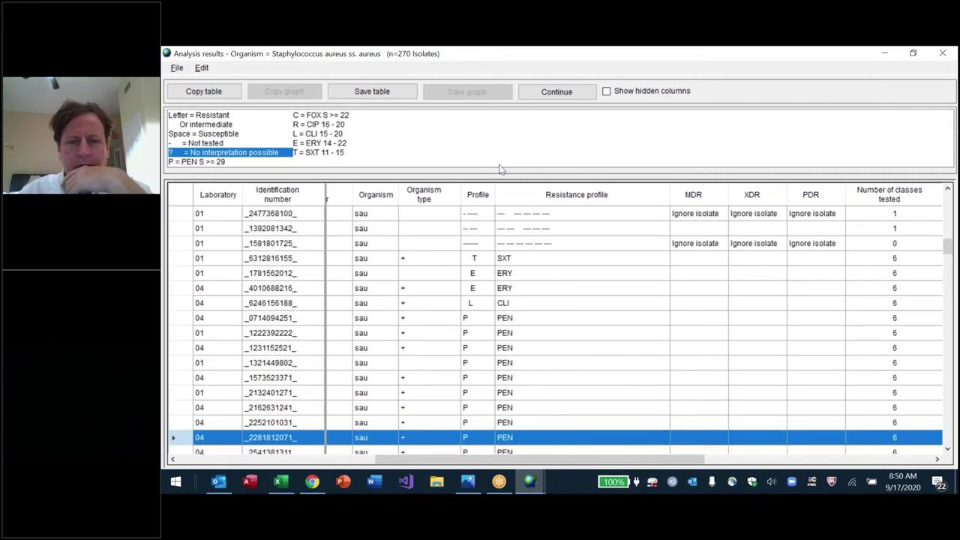
key("Up")
key("Up")
key("Up")
key("Up")
key("Up")
key("Up")
key("Up")
key("Up")
key("Up")
key("Up")
key("Up")
key("Up")
key("Up")
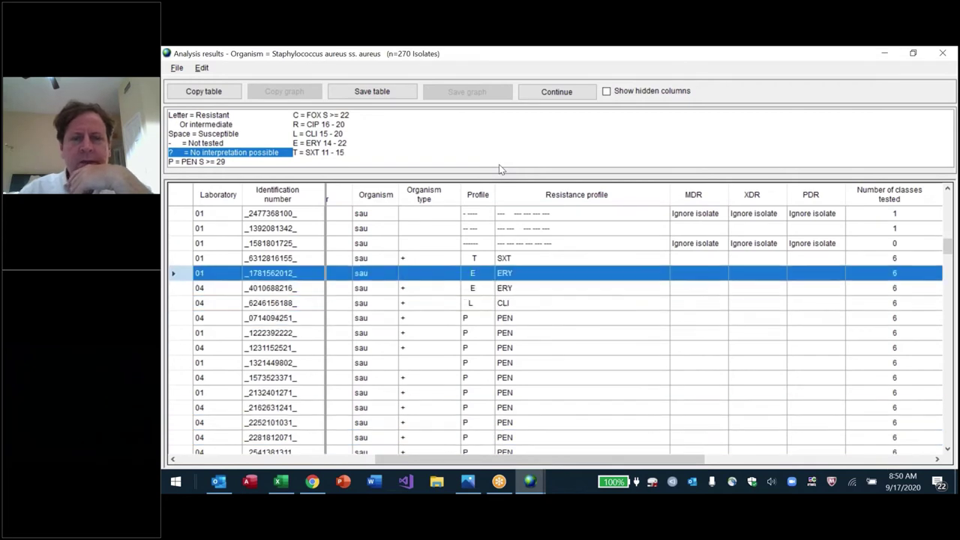
key("Down")
key("Down")
key("Down")
key("Down")
key("Down")
key("Down")
key("Down")
key("Down")
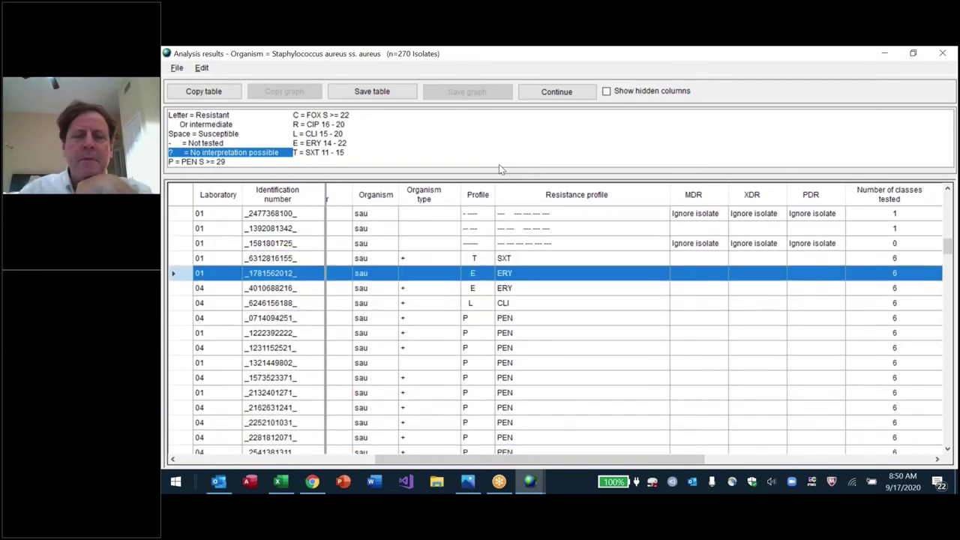
key("Down")
key("Down")
key("Up")
key("Up")
key("Up")
key("Up")
key("Up")
key("Up")
key("Up")
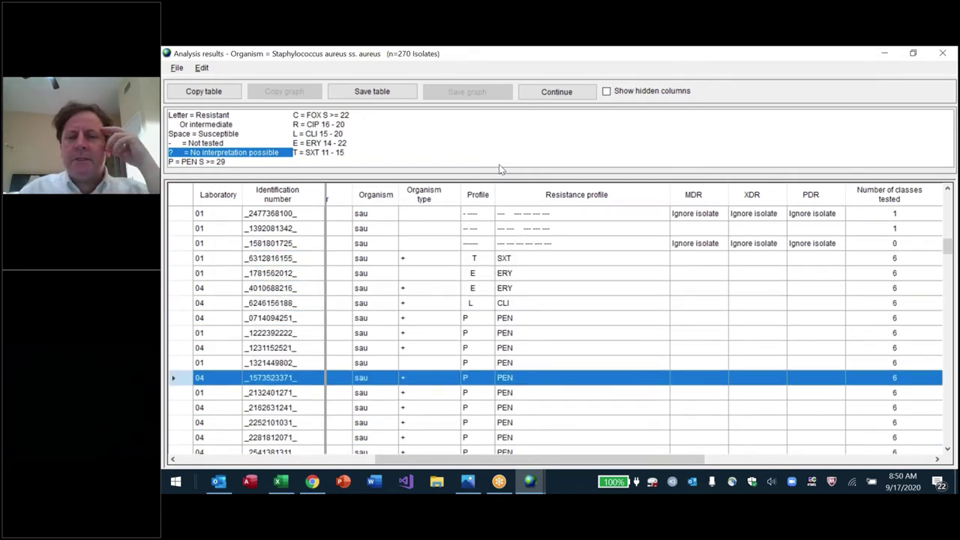
key("Up")
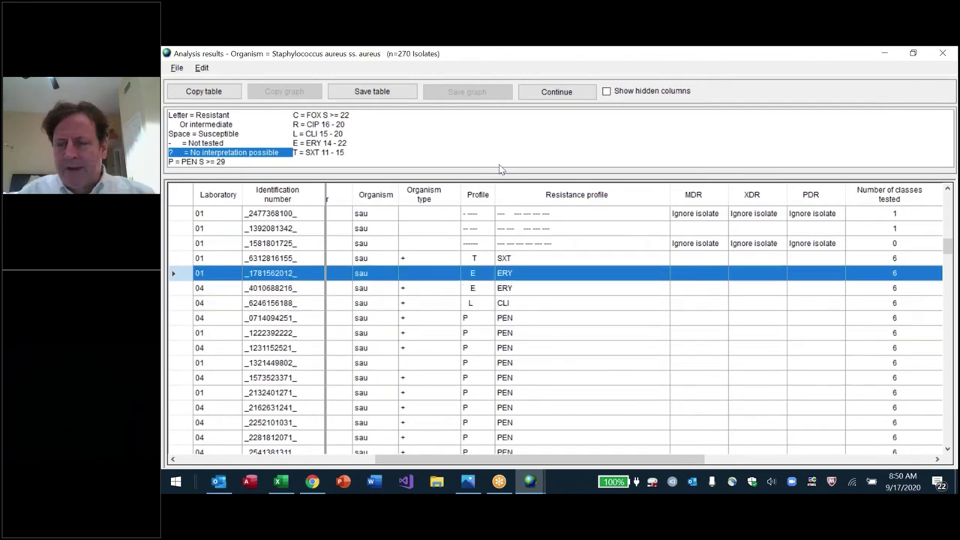
key("Up")
key("Up")
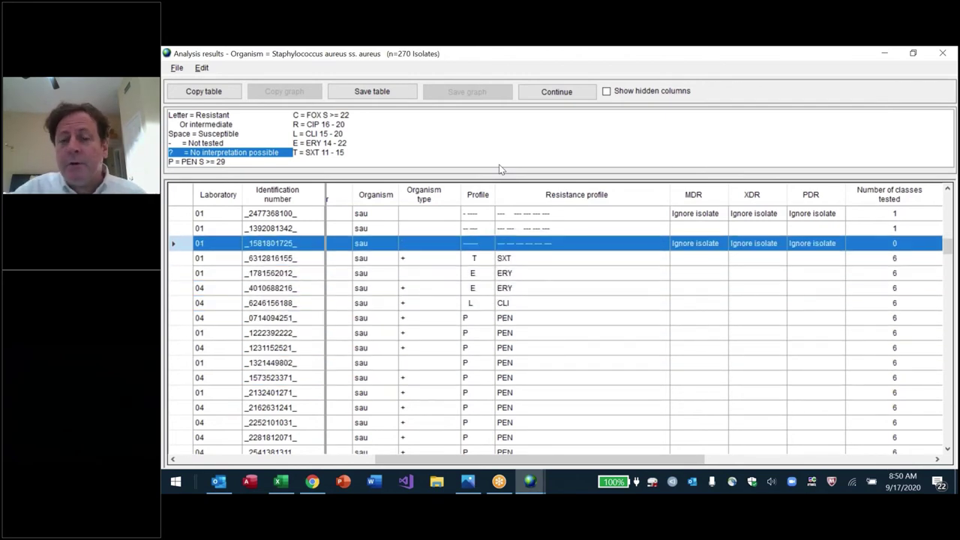
Step: Select the SXT- and ERY-resistant isolates, then the block of PEN-only isolates
scroll(555, 323, "right", 6)
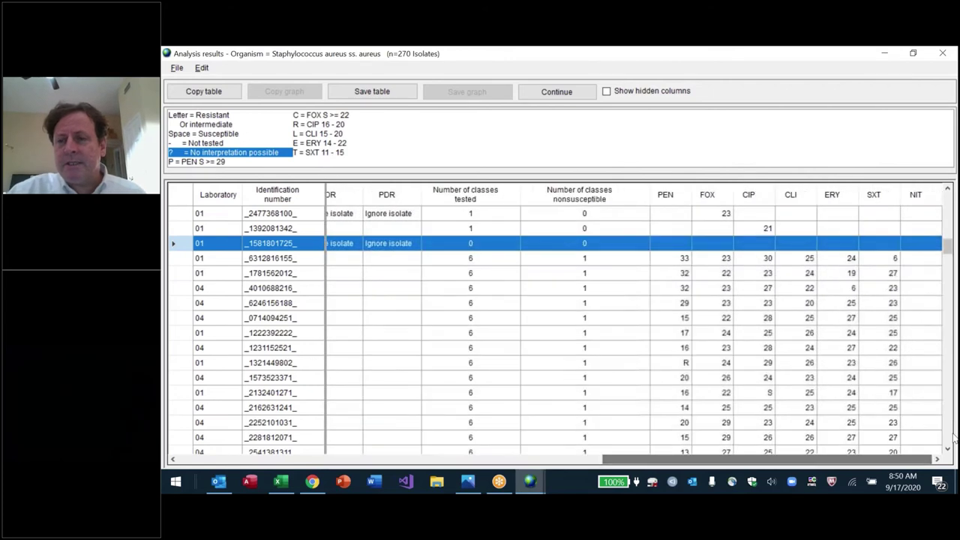
scroll(555, 323, "up", 2)
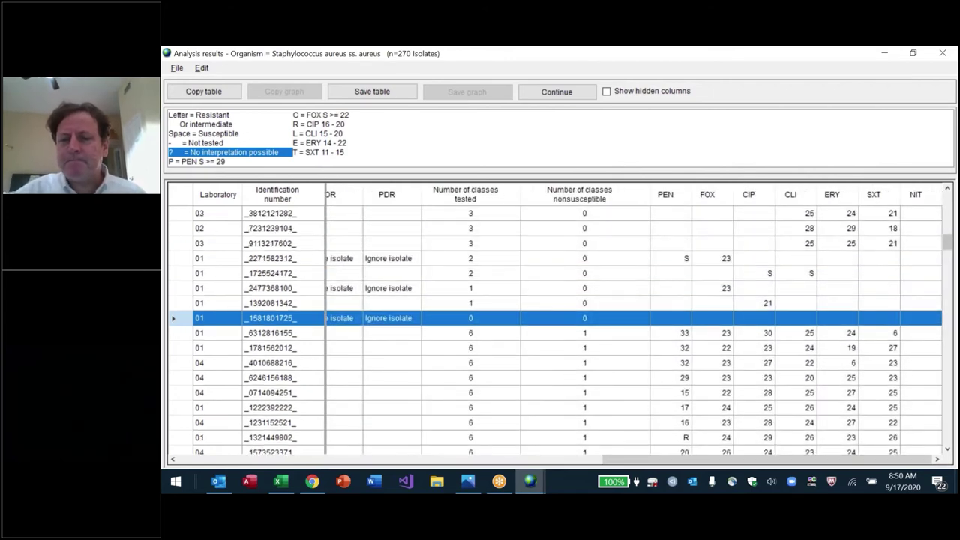
scroll(365, 440, "left", 6)
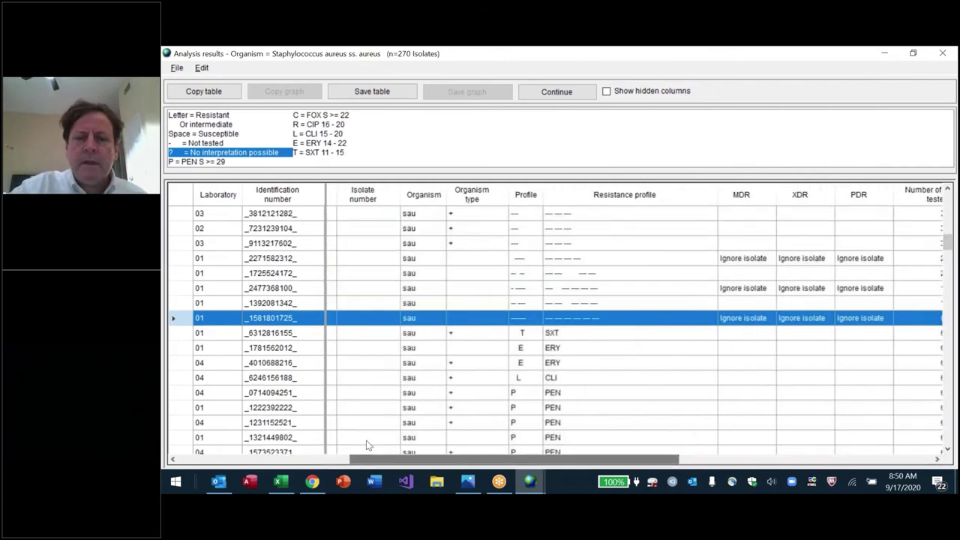
left_click(609, 349)
key("Up")
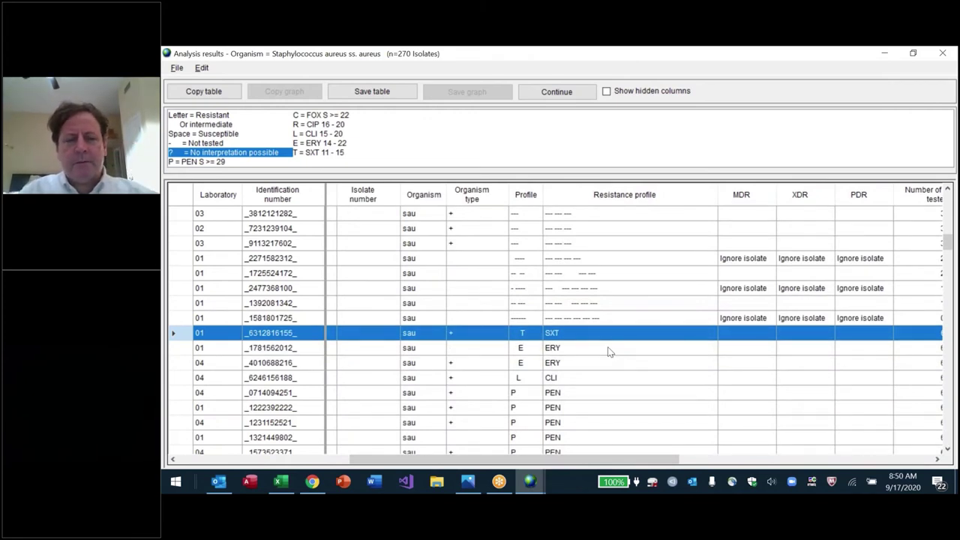
left_click(608, 351, "shift")
key("Down")
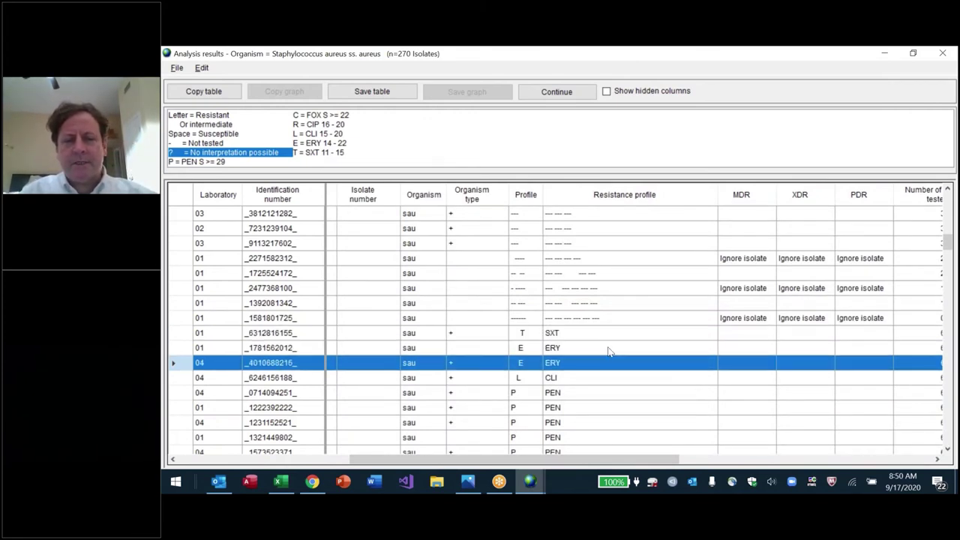
key("Down")
key("Down")
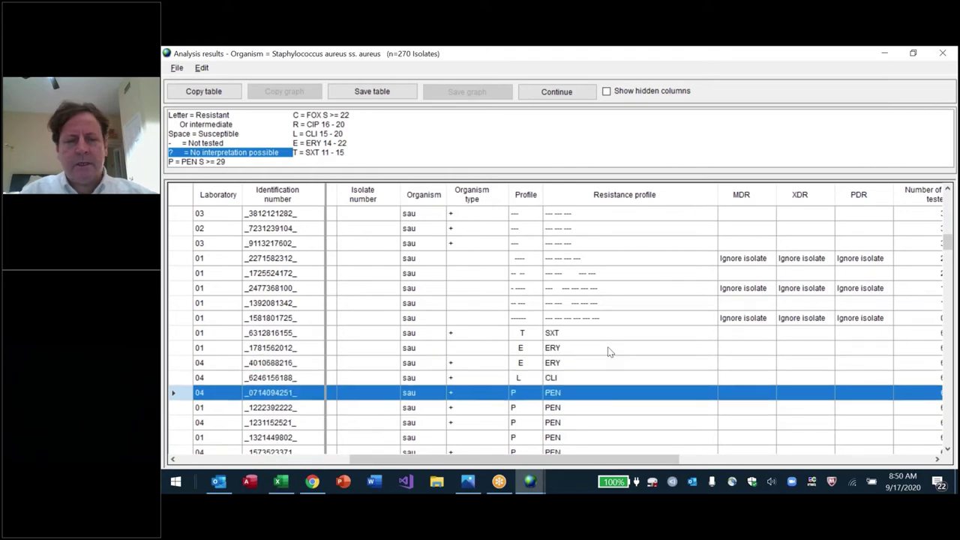
key("shift+Down")
key("shift+Down")
key("shift+Down")
key("shift+Down")
key("shift+Down")
key("shift+Down")
key("shift+Down")
key("shift+Down")
key("shift+Down")
key("shift+Down")
key("shift+Down")
key("shift+Down")
key("shift+Down")
key("shift+Down")
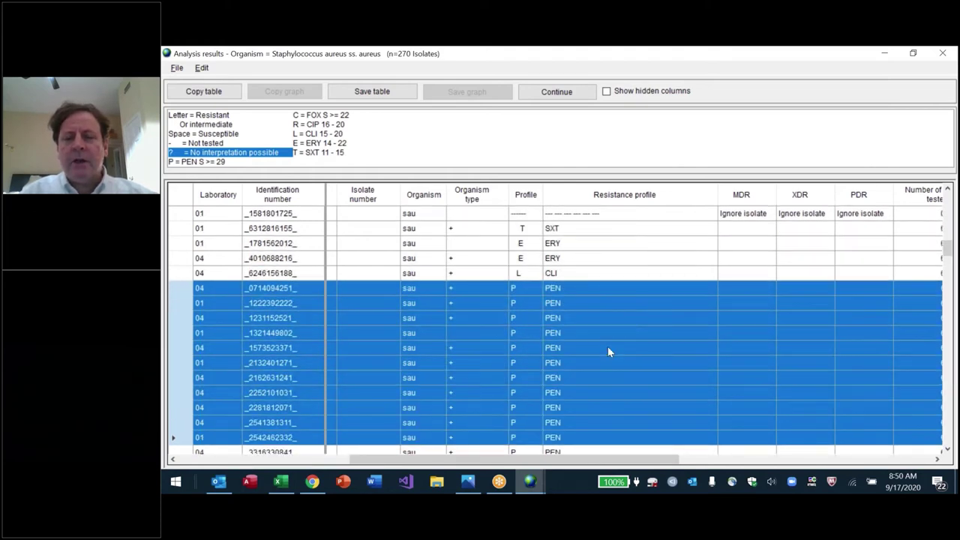
key("shift+Down")
key("shift+Down")
key("shift+Down")
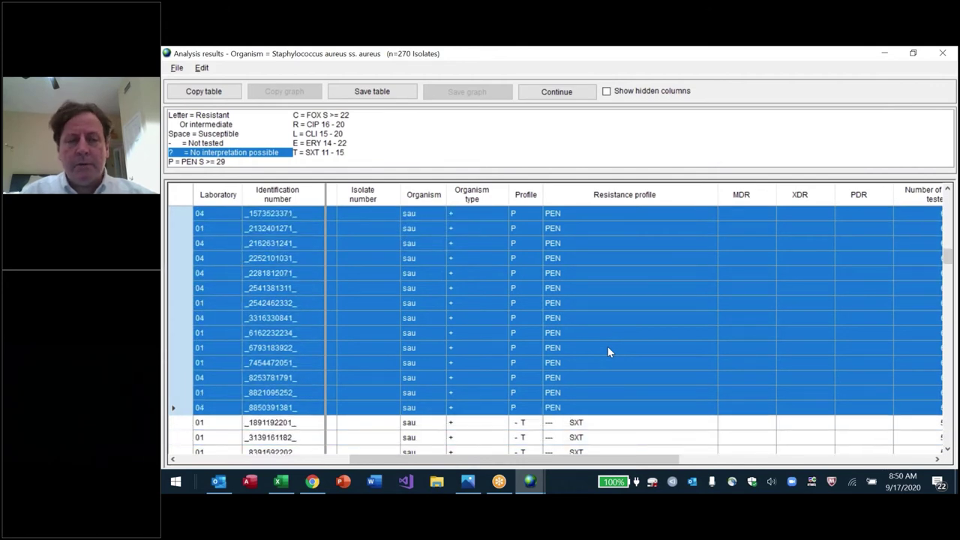
Step: Browse down past the SXT, FOX MDR and CLI ERY isolates to the two-drug profiles
key("Down")
key("Down")
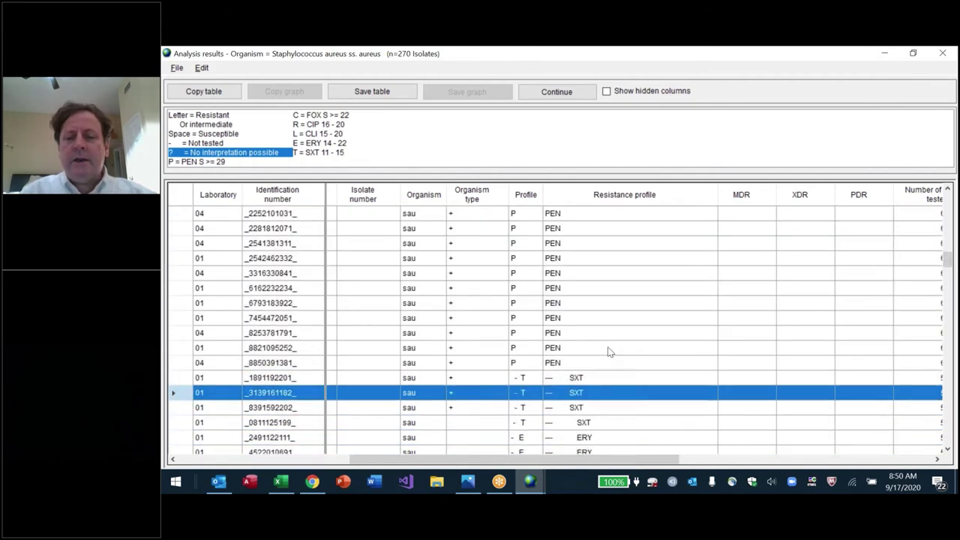
key("Down")
key("Down")
key("Down")
key("Down")
key("Down")
key("Down")
key("Down")
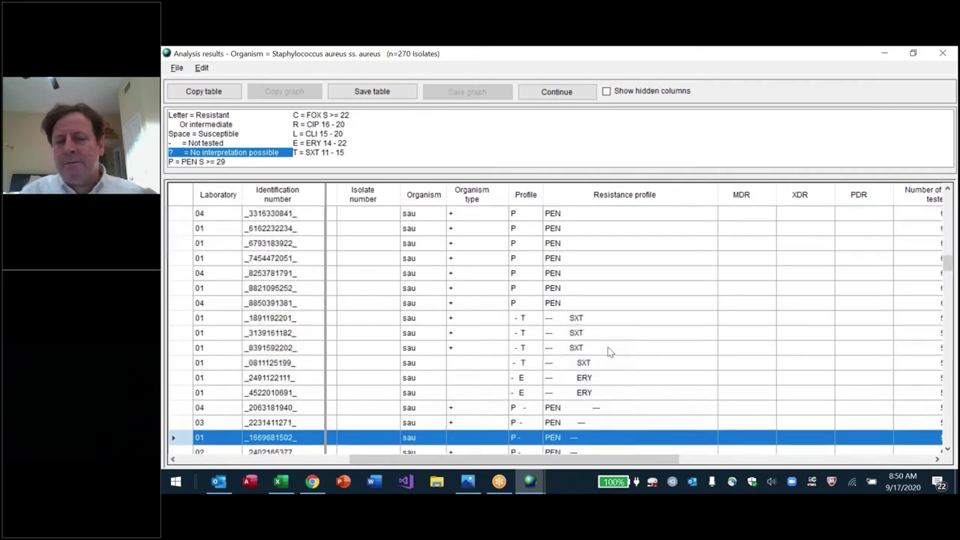
key("Down")
key("Down")
key("Down")
key("Down")
key("Down")
key("Down")
key("Down")
key("Down")
key("Down")
key("Down")
key("Down")
key("Down")
key("Down")
key("Down")
key("Down")
key("Down")
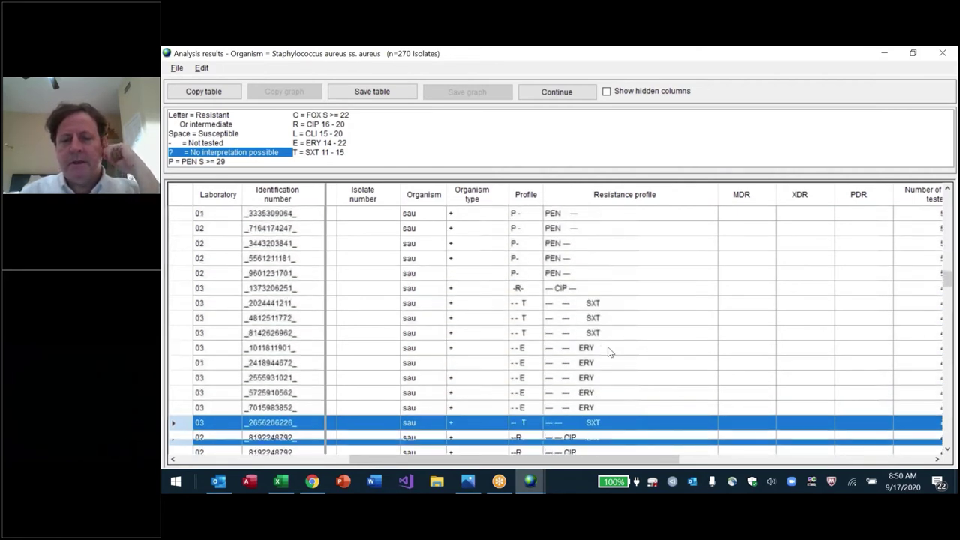
key("Down")
key("Down")
key("Down")
key("Down")
key("Down")
key("Down")
key("Down")
key("Down")
key("Down")
key("Down")
key("Down")
key("Down")
key("Down")
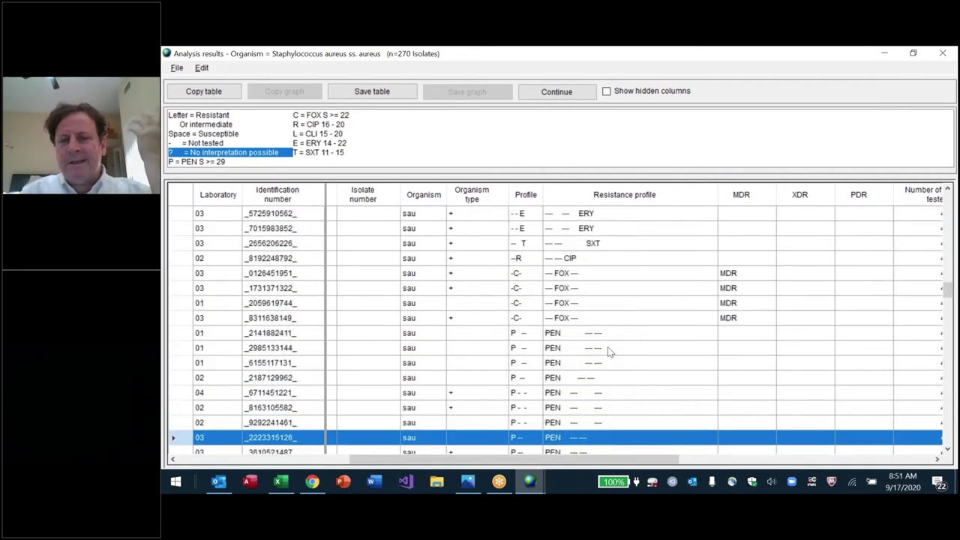
key("Down")
key("Down")
key("Down")
key("Down")
key("Down")
key("Down")
key("Down")
key("Down")
key("Down")
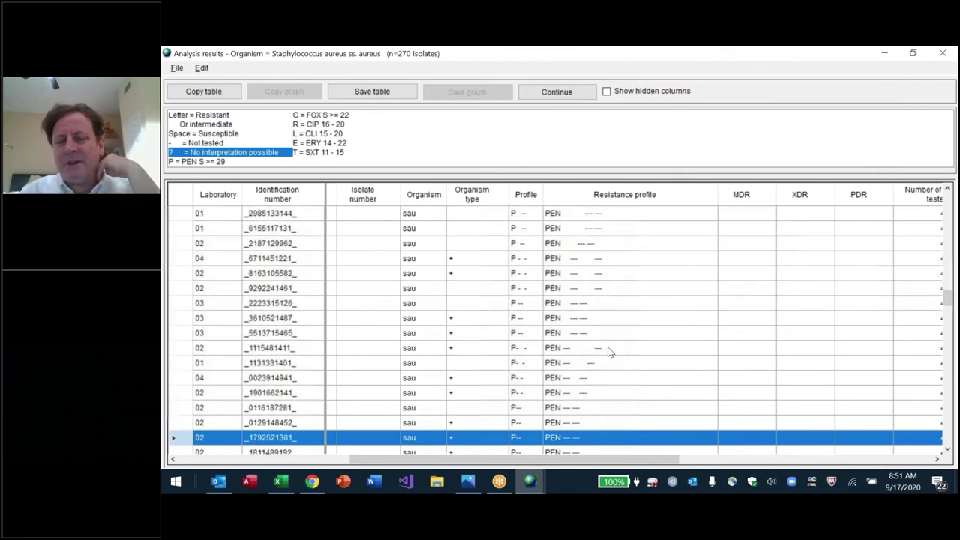
key("Down")
key("Down")
key("Down")
key("Down")
key("Down")
key("Down")
key("Down")
key("Down")
key("Down")
key("Down")
key("Down")
key("Down")
key("Down")
key("Down")
key("Down")
key("Down")
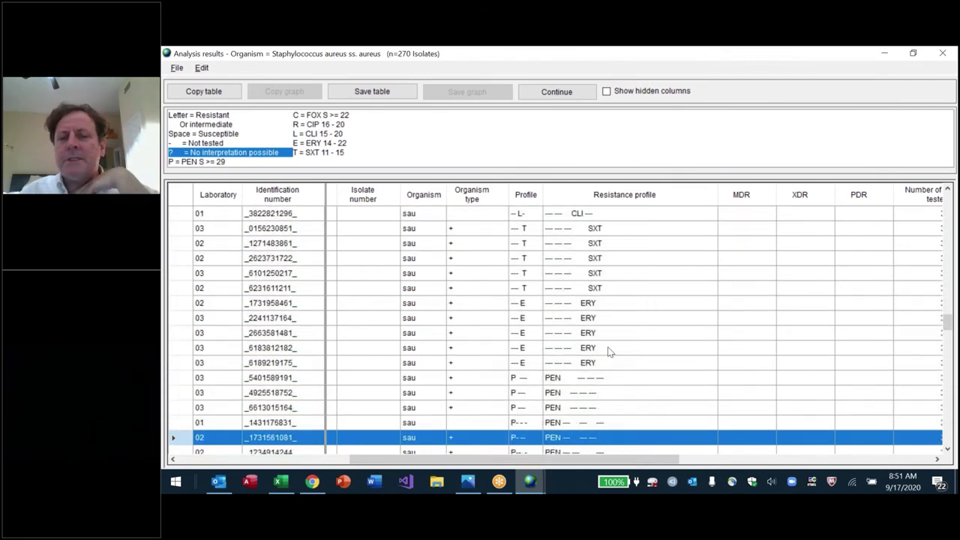
key("Down")
key("Down")
key("Down")
key("Down")
key("Down")
key("Down")
key("Down")
key("Down")
key("Down")
key("Down")
key("Down")
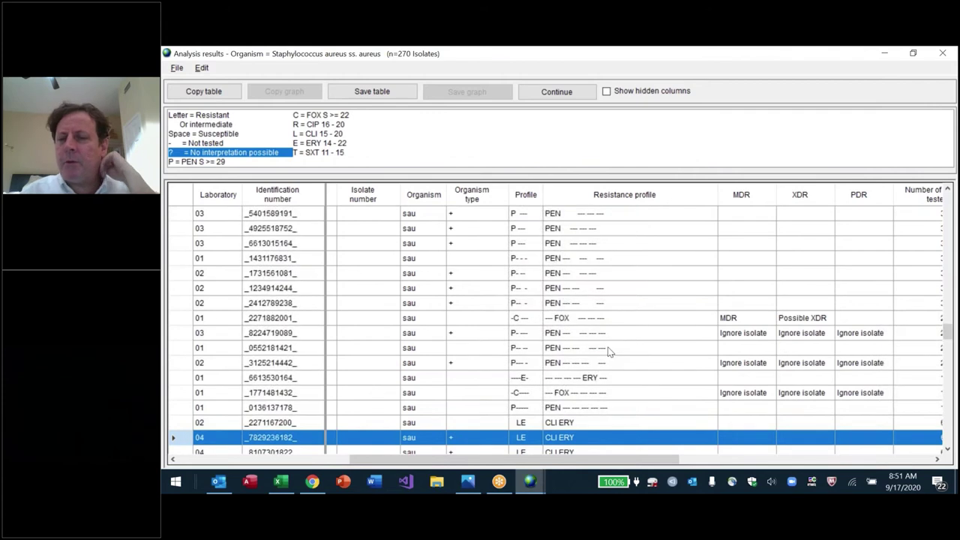
key("Down")
key("Down")
key("Down")
key("Down")
key("Down")
key("Down")
key("Down")
key("Down")
key("Down")
key("Down")
key("Down")
key("Down")
key("Down")
key("Down")
key("Down")
key("Down")
key("Down")
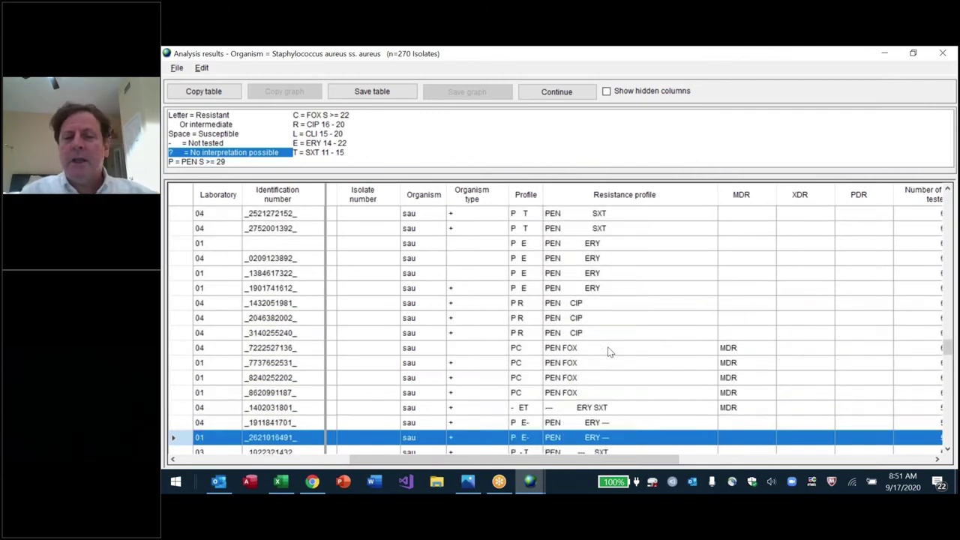
Step: Select the four PEN ERY isolates, then the four PEN FOX isolates, and reach the listing's end
key("Up")
key("Up")
key("Up")
key("Up")
key("Up")
key("Up")
key("Up")
key("Up")
key("Up")
key("Up")
key("Up")
key("Up")
key("Up")
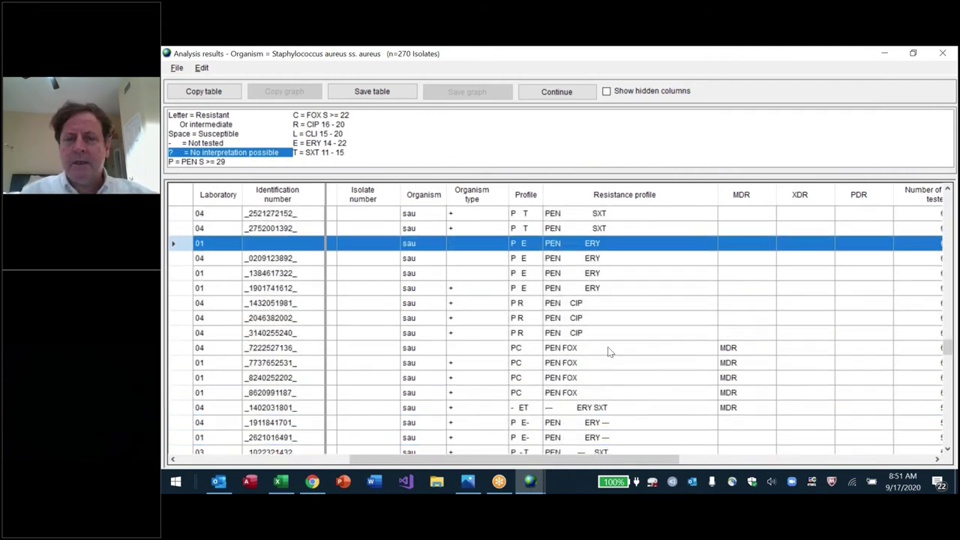
key("shift+Down")
key("shift+Down")
key("shift+Down")
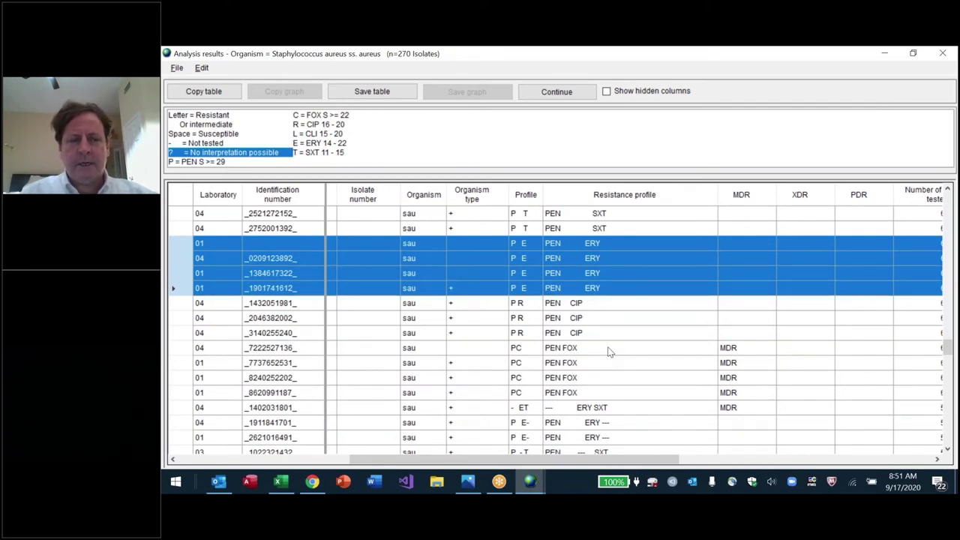
key("Down")
key("Down")
key("Down")
key("Down")
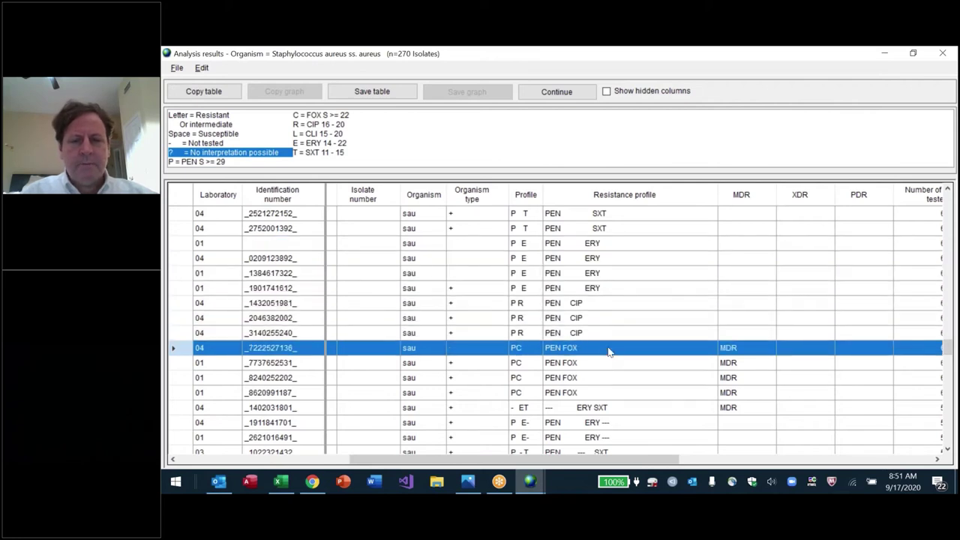
key("shift+Down")
key("shift+Down")
key("shift+Down")
key("shift+Down")
key("shift+Up")
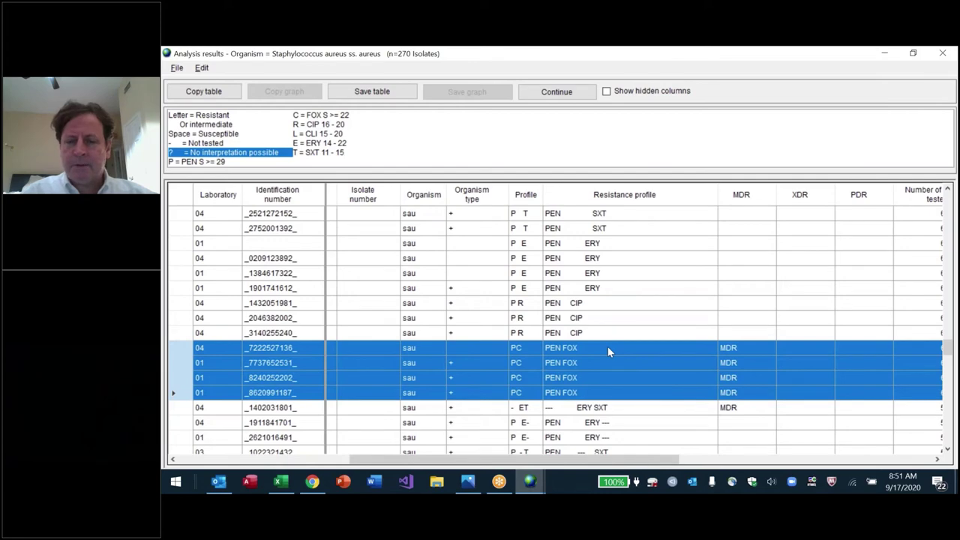
key("Down")
key("Down")
key("Down")
key("Down")
key("Down")
key("Down")
key("Down")
key("Down")
key("Down")
key("Down")
key("Down")
key("Down")
key("Down")
key("Down")
key("Down")
key("Down")
key("Down")
key("Down")
key("Down")
key("Down")
key("Down")
key("Down")
key("Down")
key("Down")
key("Down")
key("Down")
key("Down")
key("Down")
key("Down")
key("Down")
key("Down")
key("Down")
key("Down")
key("Down")
key("Down")
key("Down")
key("Down")
key("Down")
key("Down")
key("Down")
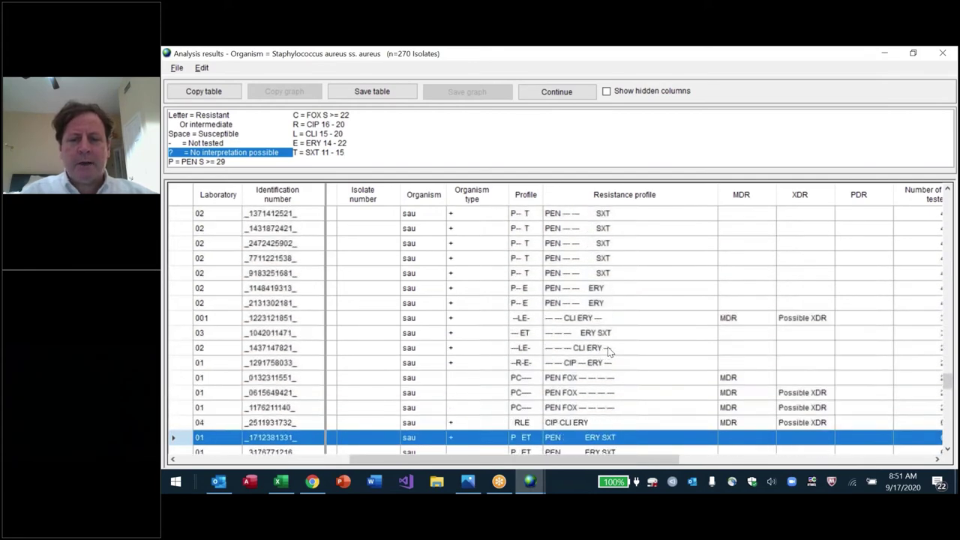
key("Down")
key("Down")
key("Down")
key("Down")
key("Down")
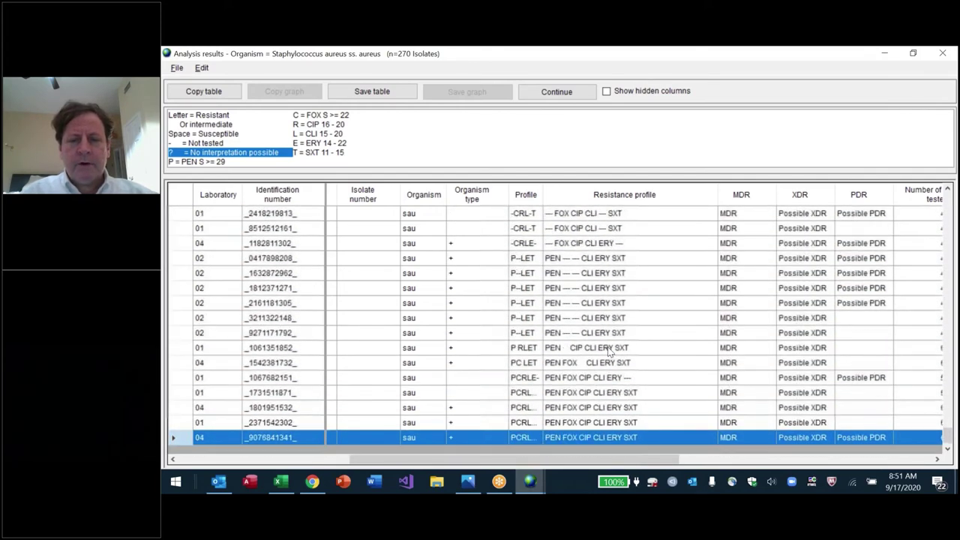
key("shift+Up")
key("shift+Up")
key("shift+Up")
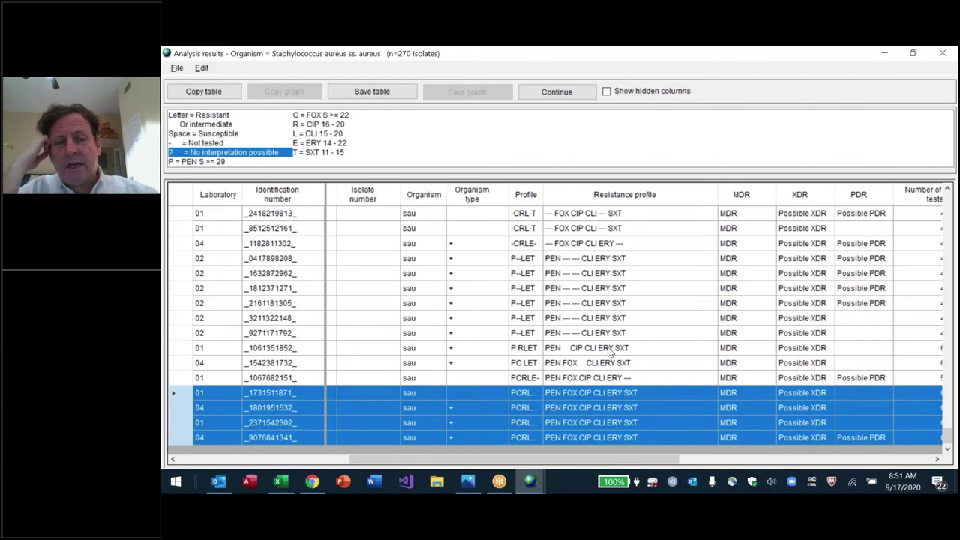
Step: Select the six laboratory 02 P--LET isolates and scroll across their specimen, location and zone columns
left_click(611, 353)
key("Up")
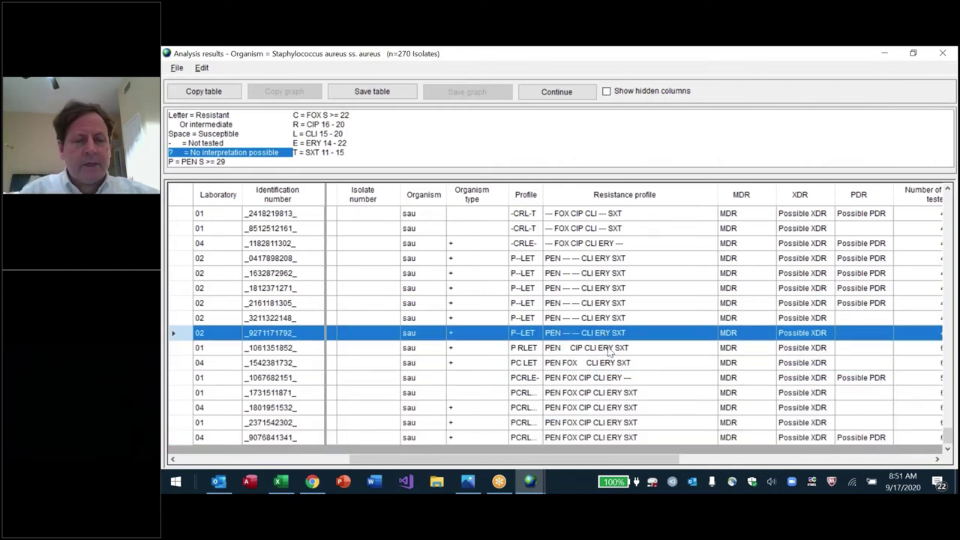
key("shift+Up")
key("shift+Up")
key("shift+Up")
key("shift+Up")
key("shift+Up")
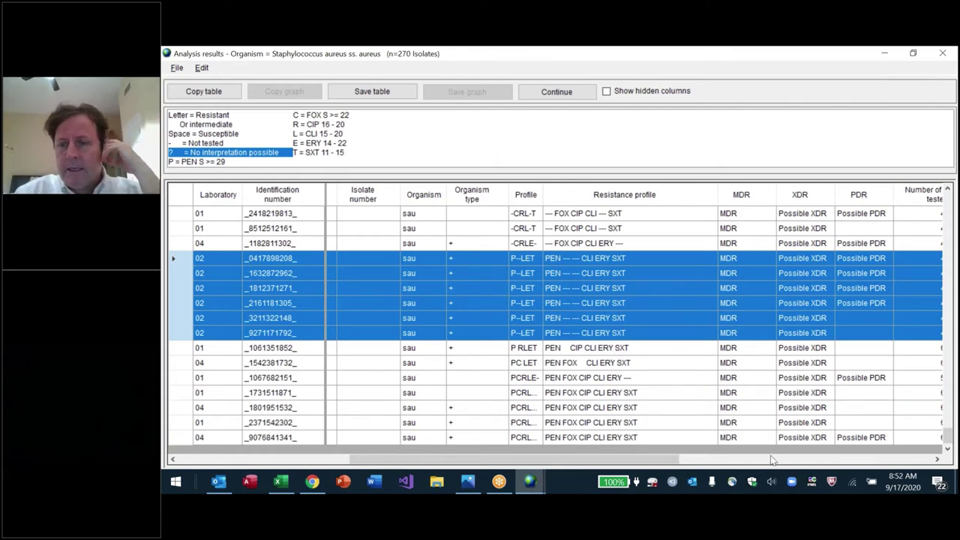
scroll(831, 461, "left", 3)
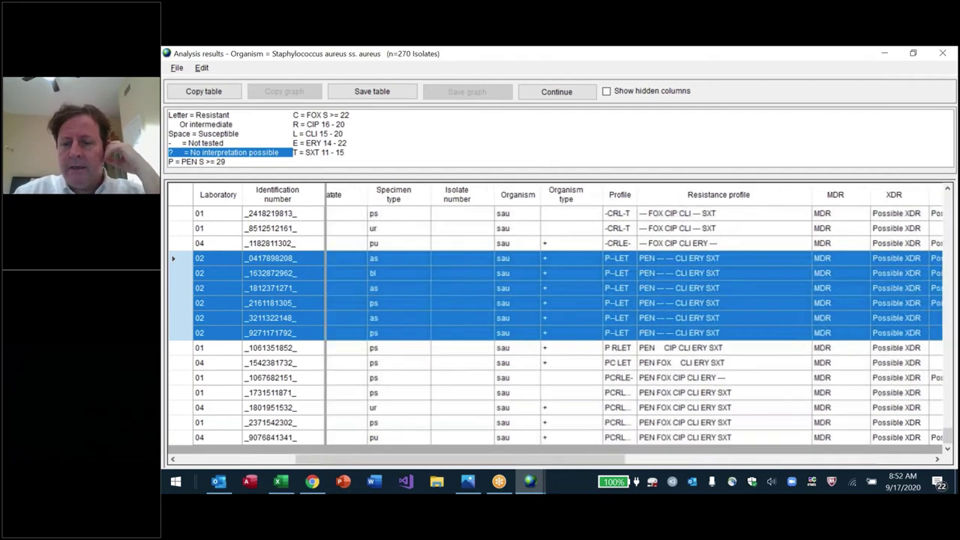
left_click_drag(456, 462, 945, 449)
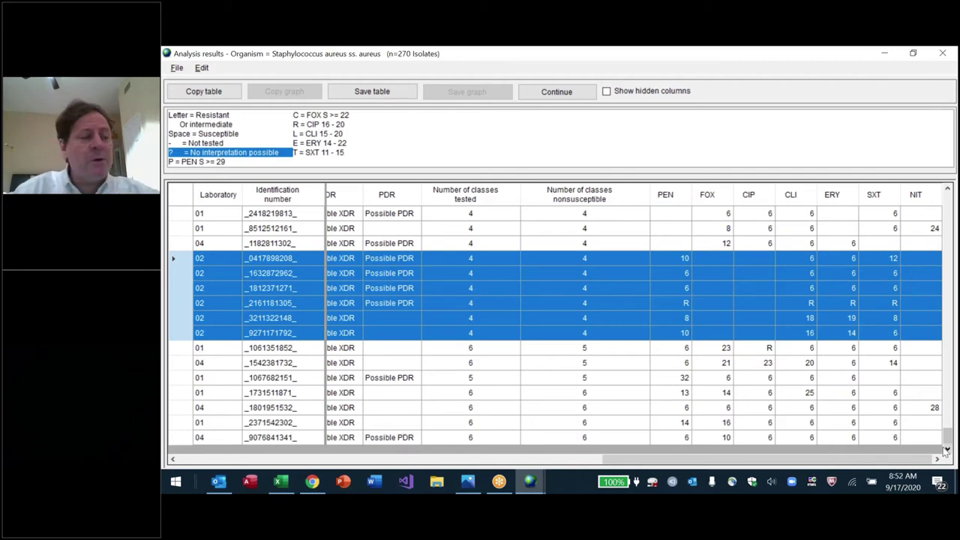
left_click_drag(926, 458, 168, 459)
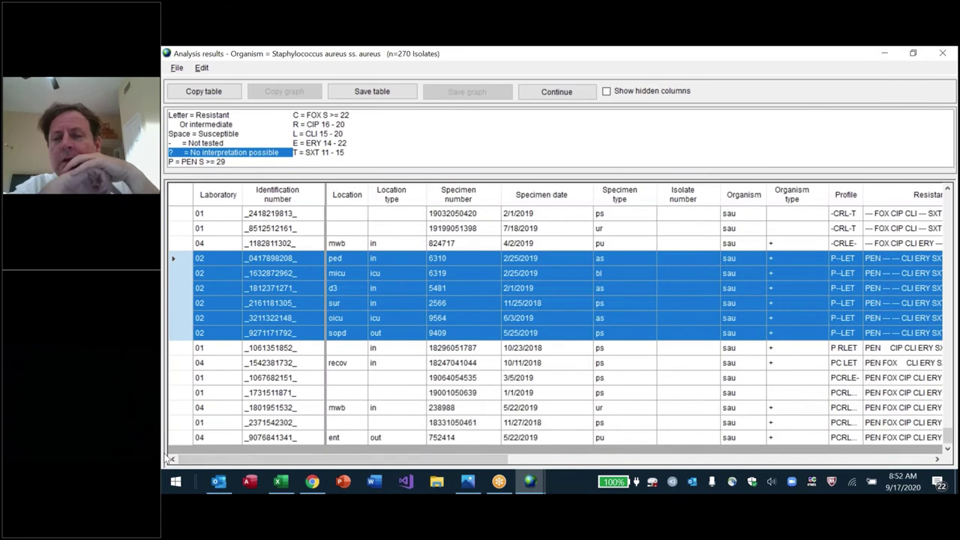
Step: Graph monthly patients for the PEN FOX CIP CLI ERY SXT profile, then close the results
left_click(543, 95)
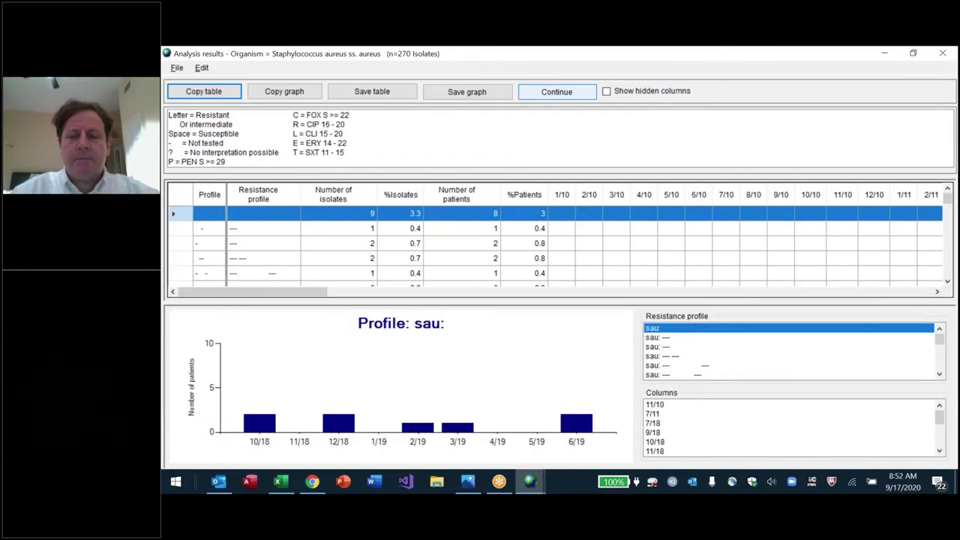
left_click(663, 285)
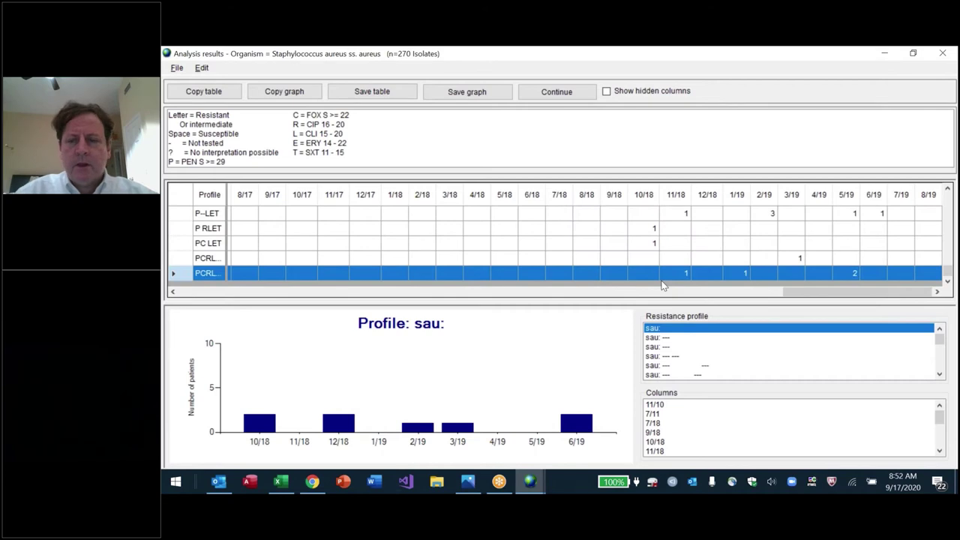
left_click(703, 375)
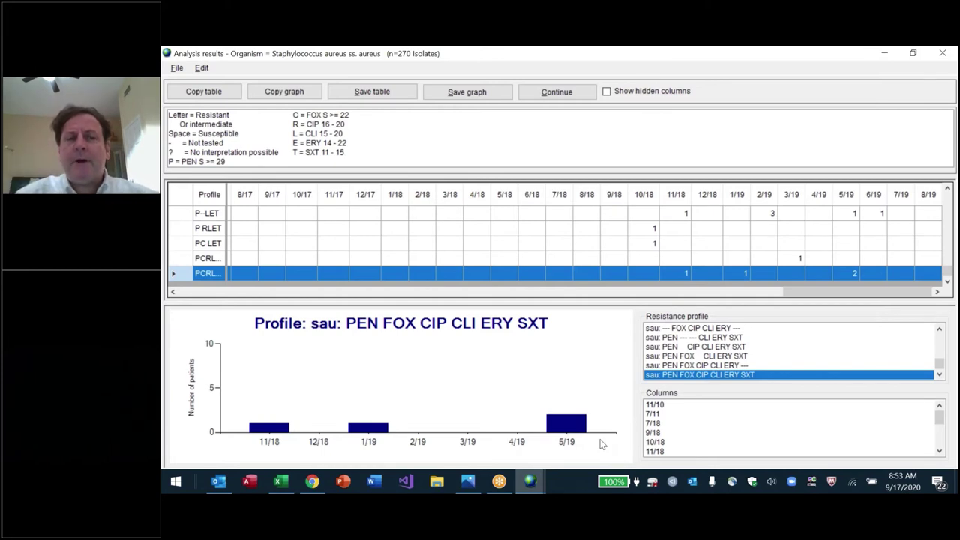
key("Escape")
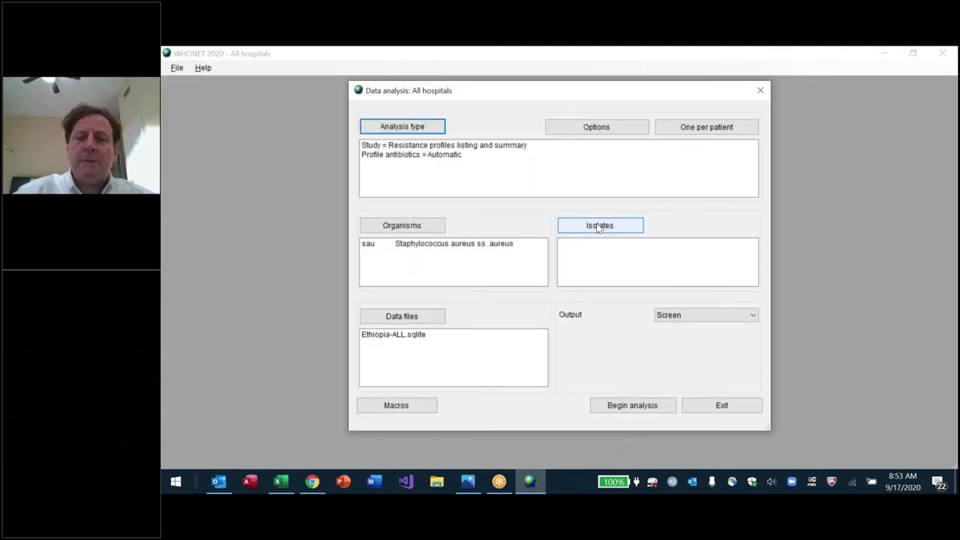
Step: Filter isolates to laboratory 04, begin the analysis, and select an isolate in the new listing
left_click(600, 226)
key("Return")
type("04")
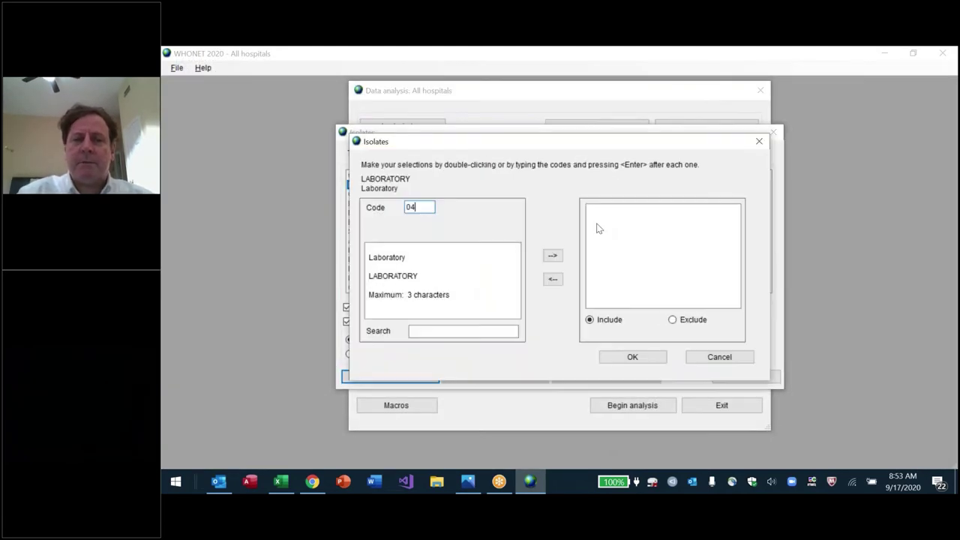
key("Return")
key("Return")
key("Return")
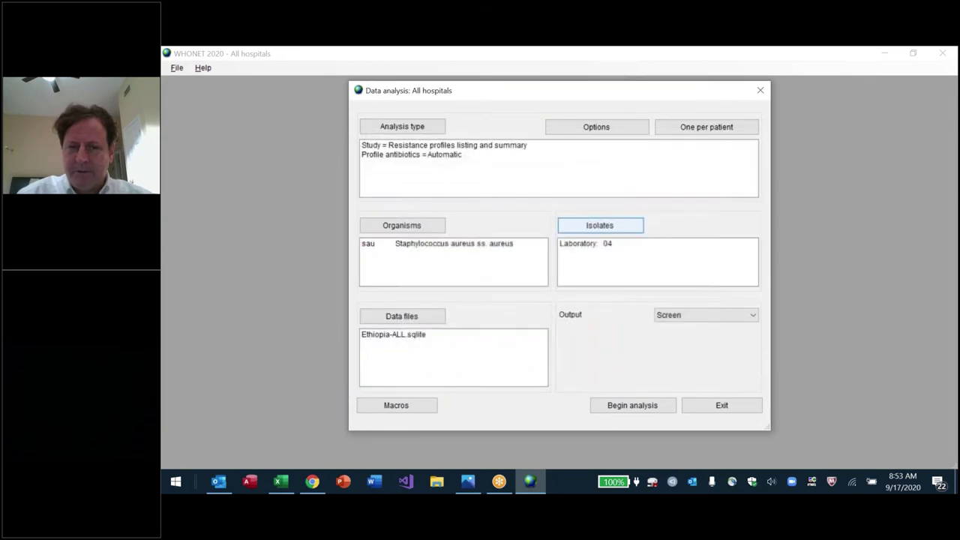
key("alt+b")
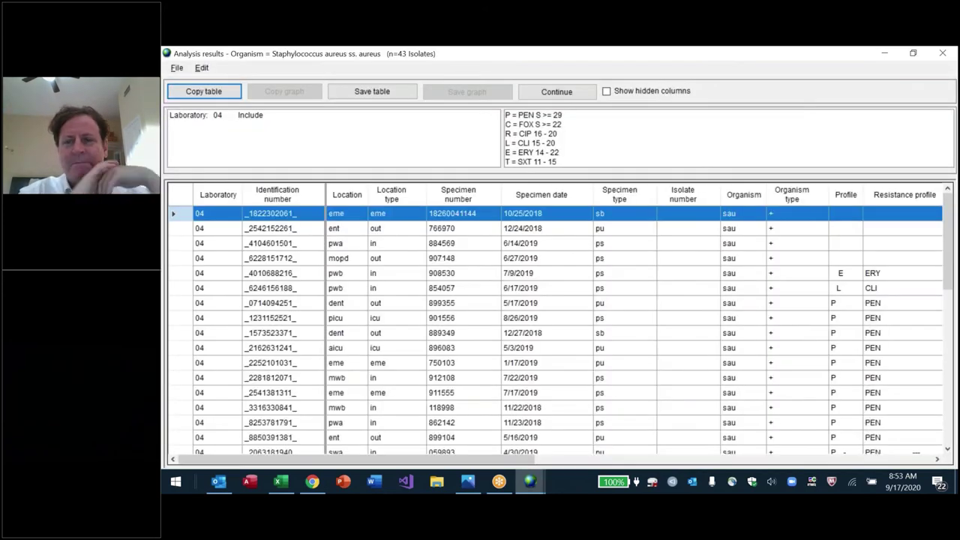
left_click(746, 349)
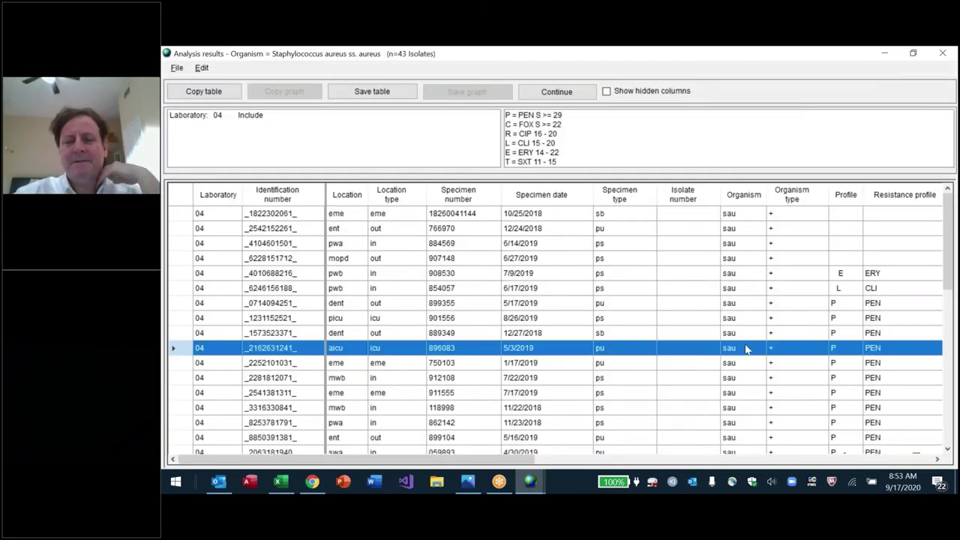
Step: Select the four fully susceptible isolates, pass the ERY and CLI isolates, then select the ten PEN-only ones
left_click_drag(535, 460, 736, 465)
left_click(559, 216)
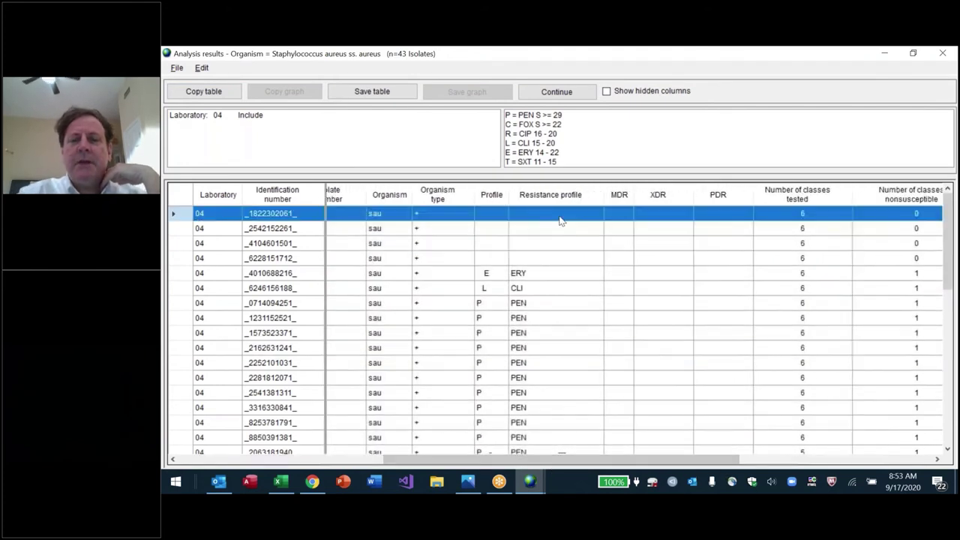
key("shift+Down")
key("shift+Down")
key("shift+Down")
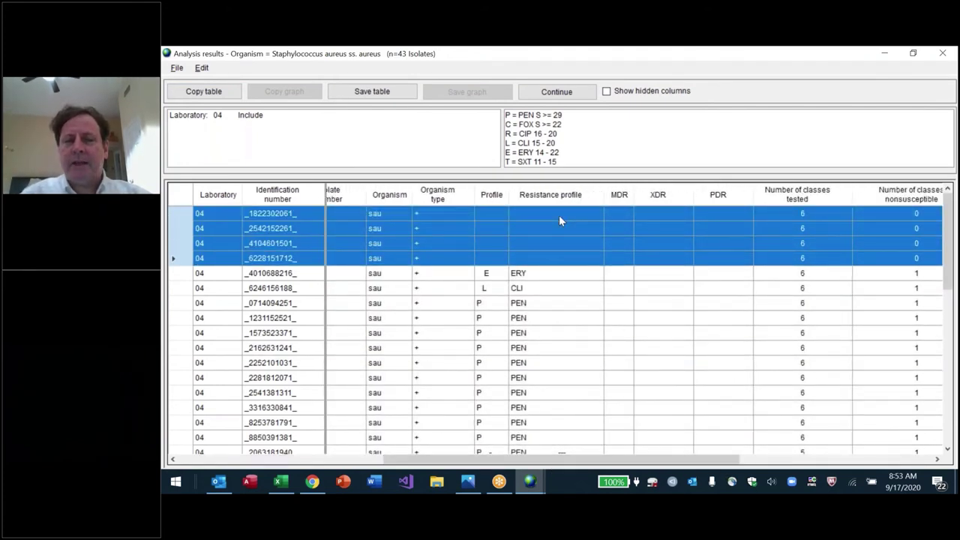
key("Down")
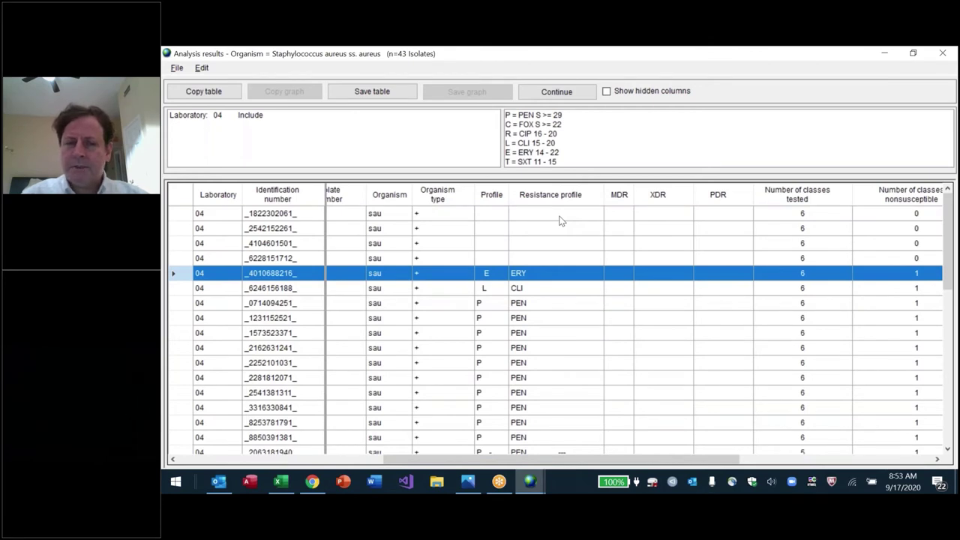
key("Down")
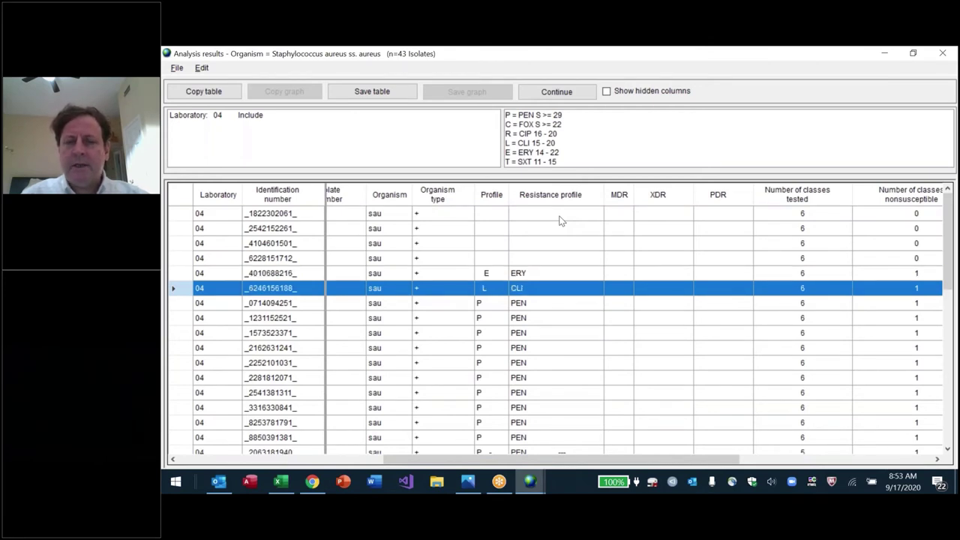
key("Down")
key("shift+Down")
key("shift+Down")
key("shift+Down")
key("shift+Down")
key("shift+Down")
key("shift+Down")
key("shift+Down")
key("shift+Down")
key("shift+Down")
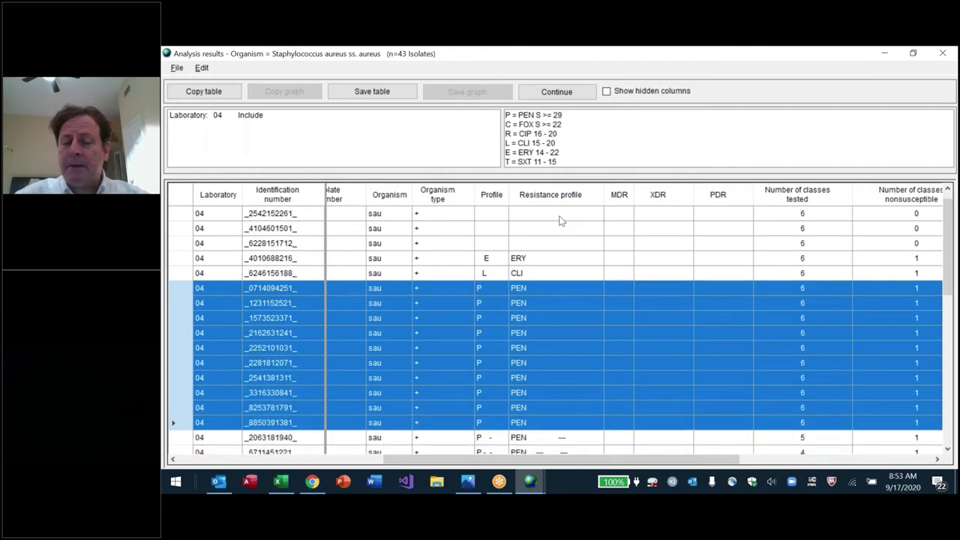
Step: Select the three partially tested PEN isolates, check their zone columns, and pick the first CLI ERY isolate
scroll(559, 220, "down", 3)
left_click(568, 340)
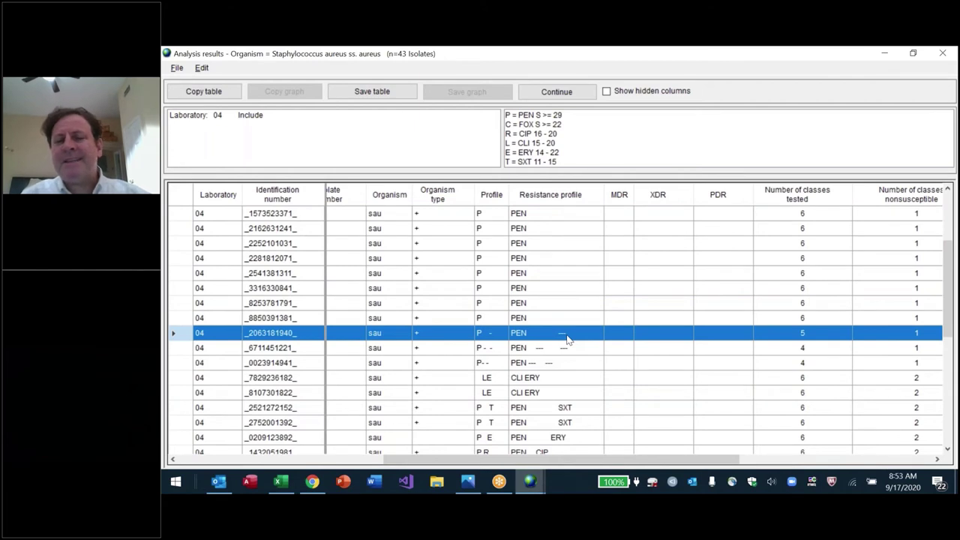
key("shift+Down")
key("shift+Down")
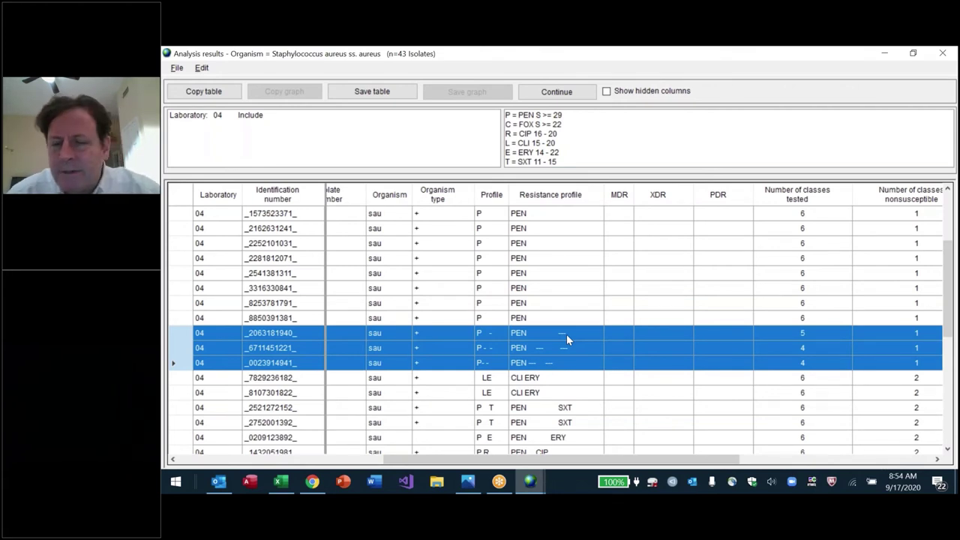
scroll(566, 334, "right", 5)
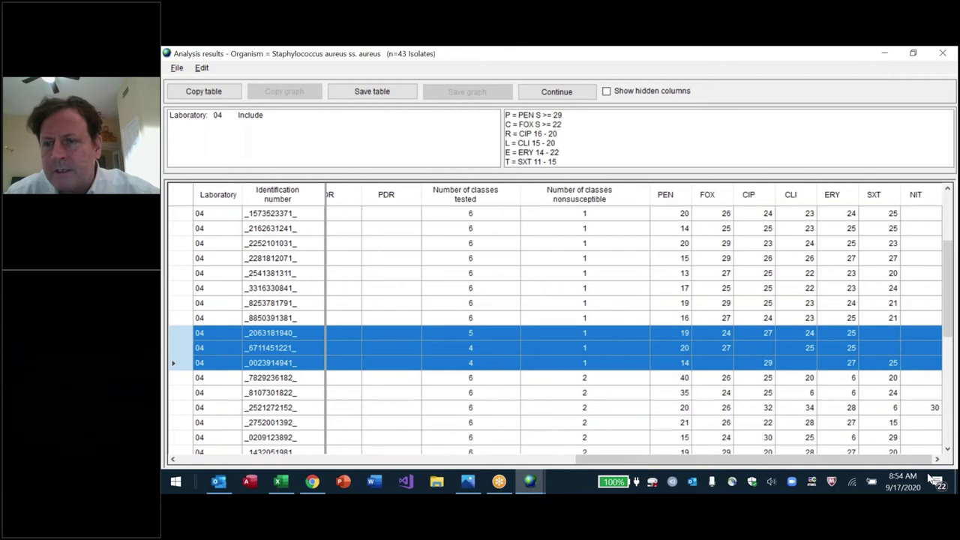
left_click_drag(601, 461, 401, 461)
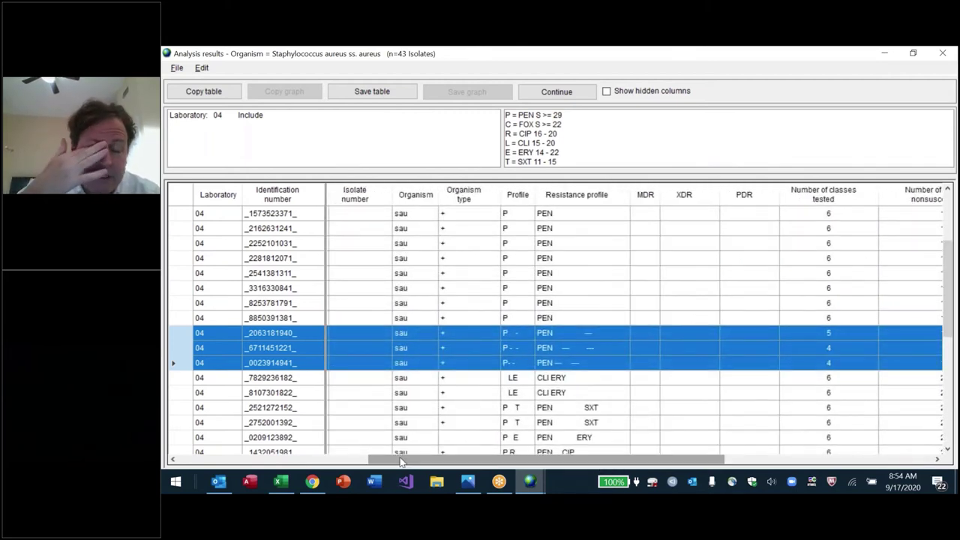
left_click(602, 383)
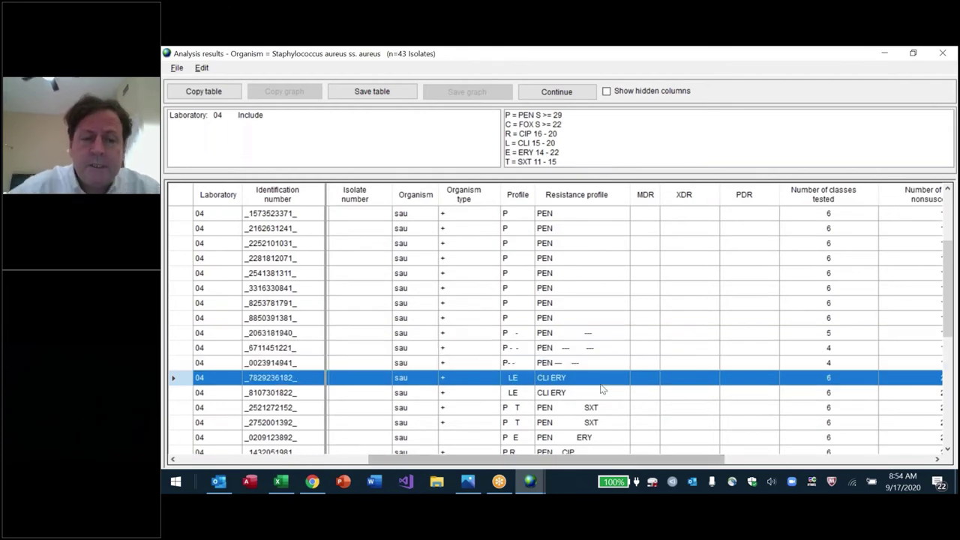
Step: Select both CLI ERY isolates in the laboratory 04 listing
left_click(603, 388)
left_click(601, 384)
left_click_drag(444, 461, 279, 461)
key("shift+Down")
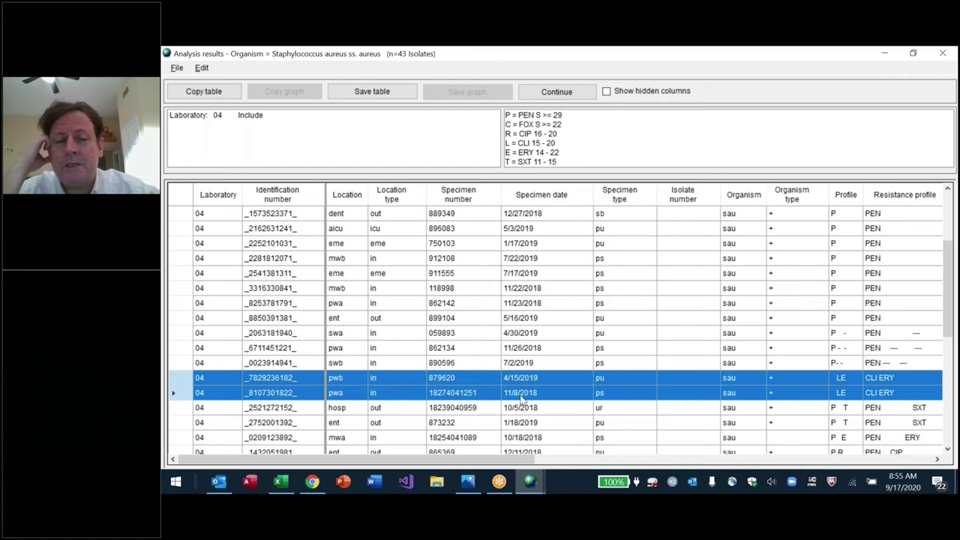
left_click_drag(524, 460, 759, 473)
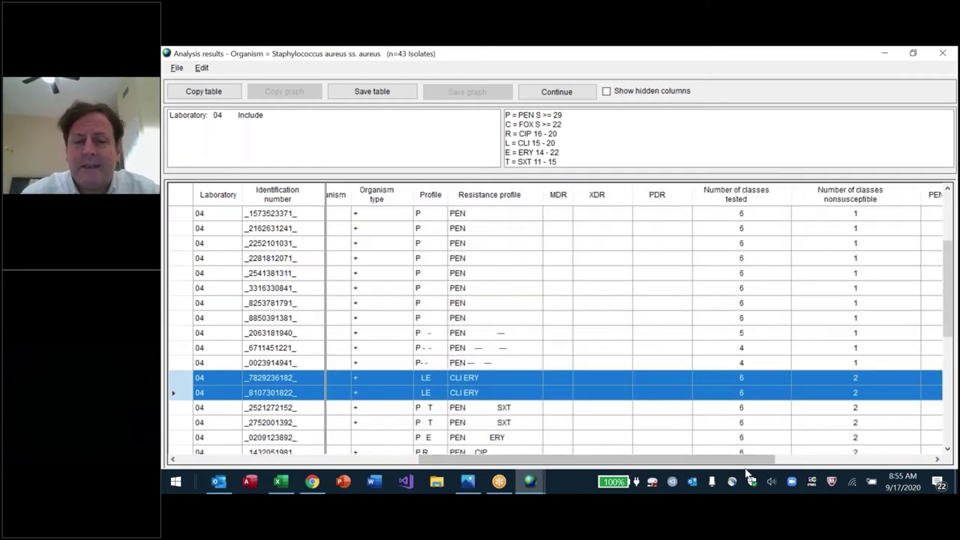
Step: Select the first PEN SXT isolate and page down to the last isolate
left_click(907, 415)
left_click_drag(596, 460, 334, 463)
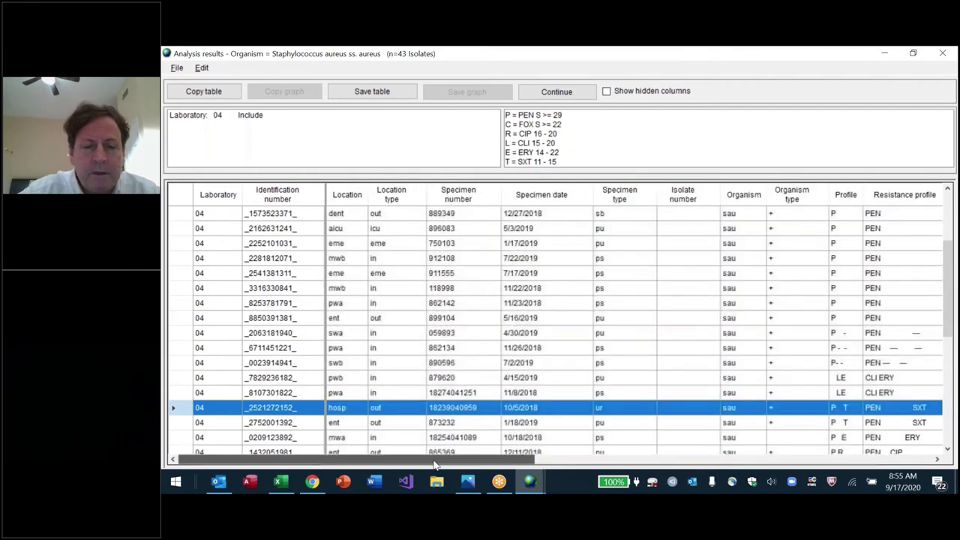
left_click_drag(475, 462, 603, 462)
key("Page_Down")
key("Down")
key("Down")
key("Page_Down")
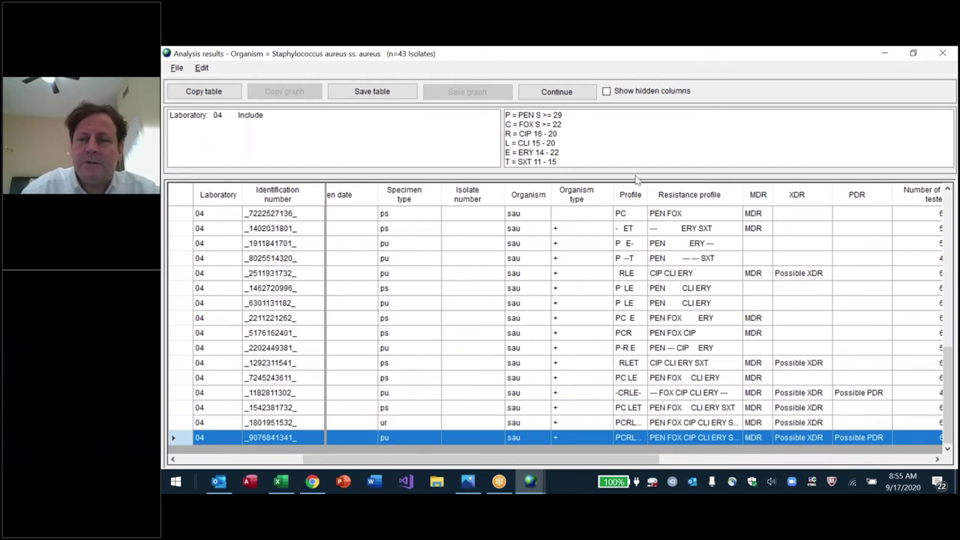
Step: Widen the Resistance profile column, select the last two isolates, and show their location columns
left_click_drag(743, 193, 887, 195)
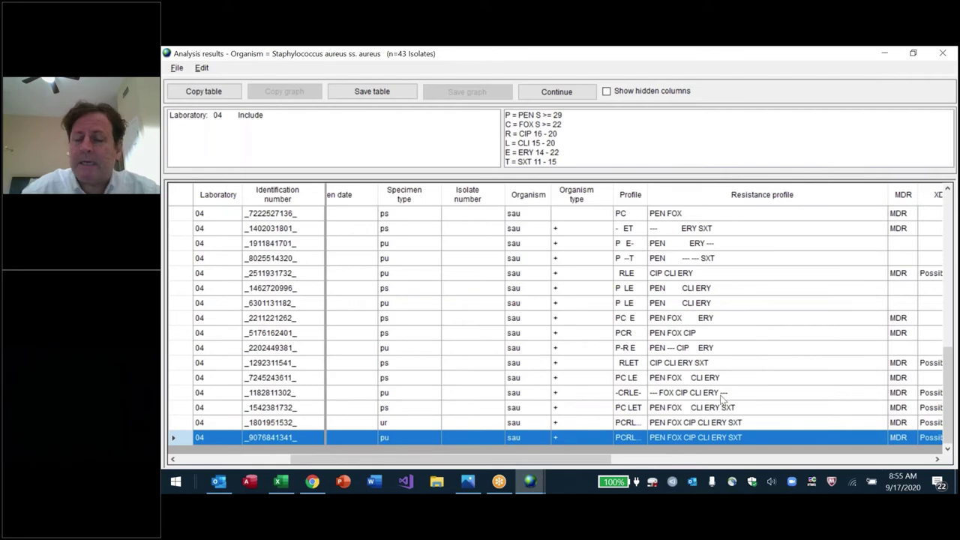
key("ctrl+c")
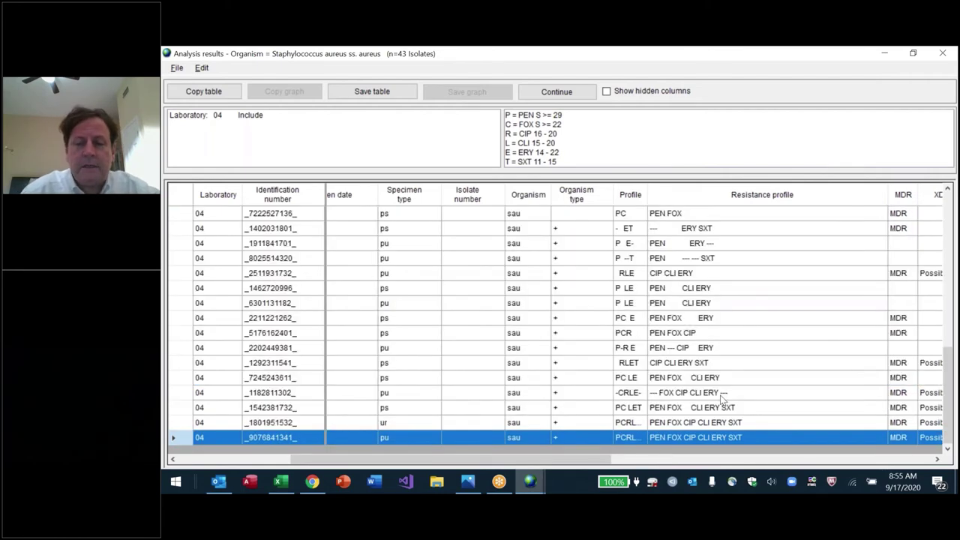
left_click(215, 426, "shift")
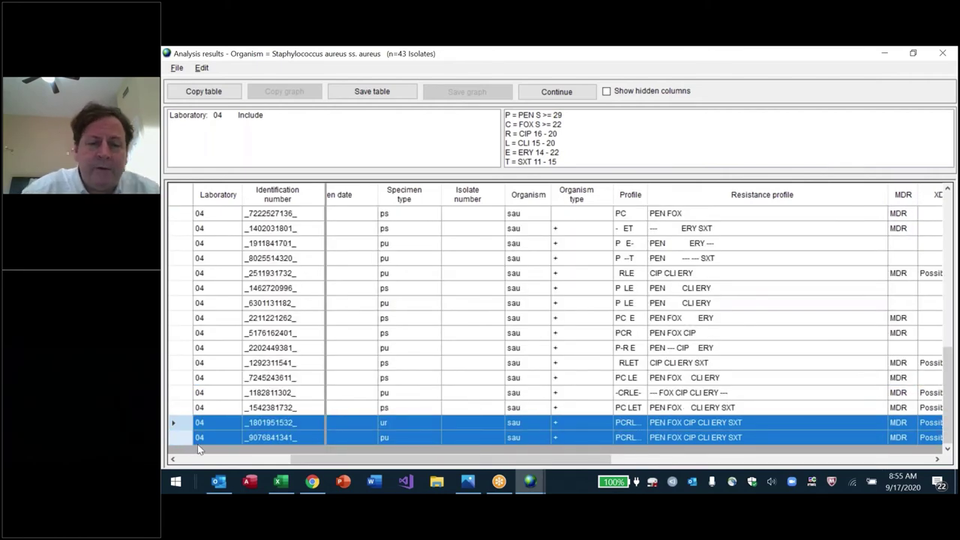
left_click(276, 458)
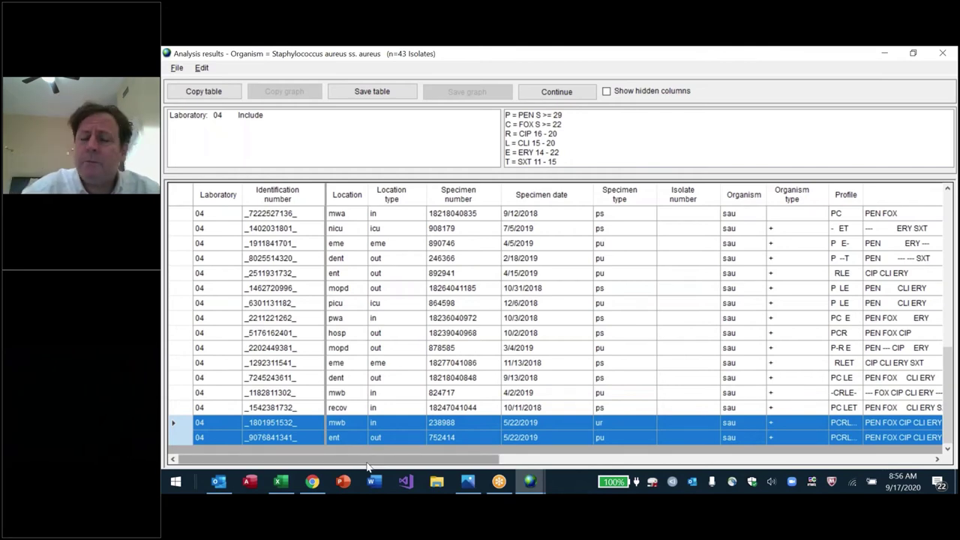
Step: Show the Number of classes and PEN–NIT zone columns and compare the last two isolates individually
left_click_drag(368, 463, 797, 488)
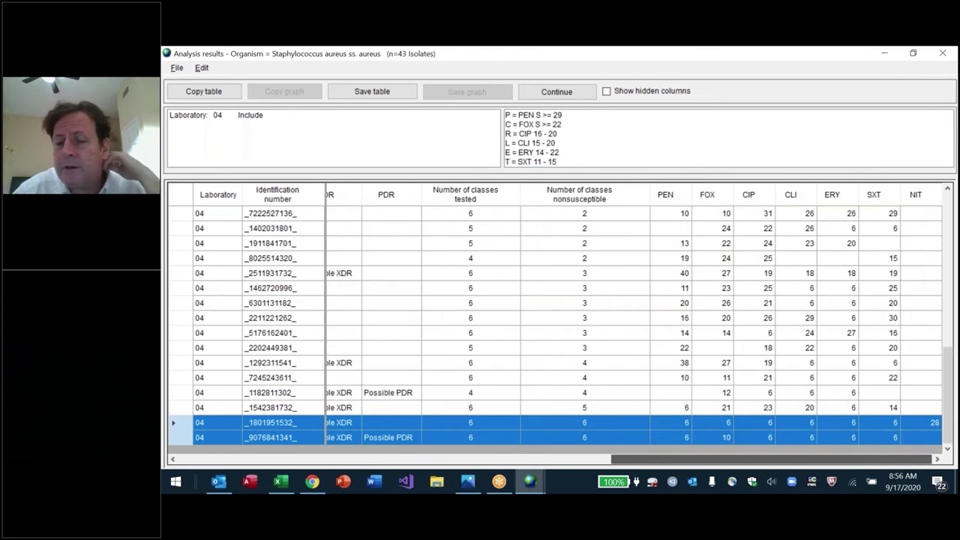
left_click_drag(797, 488, 872, 482)
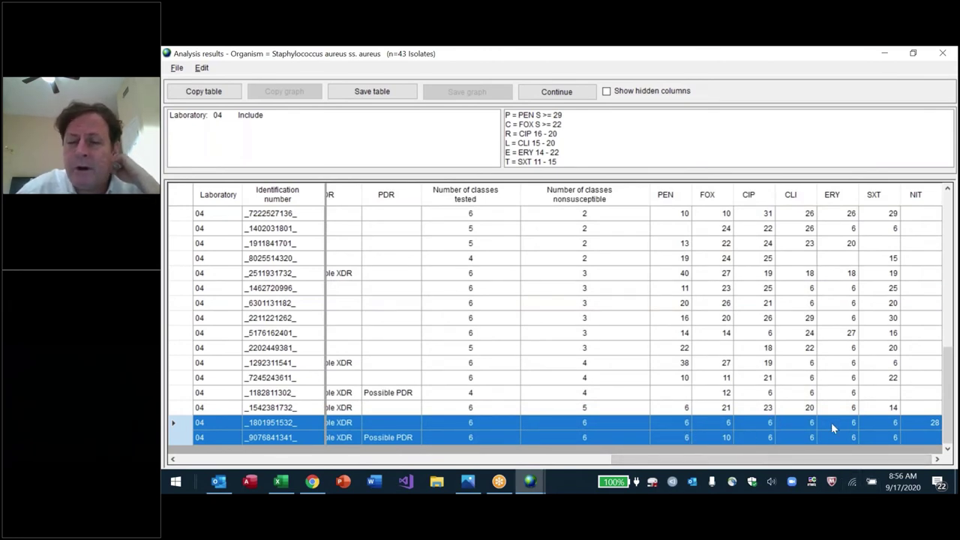
left_click(718, 443)
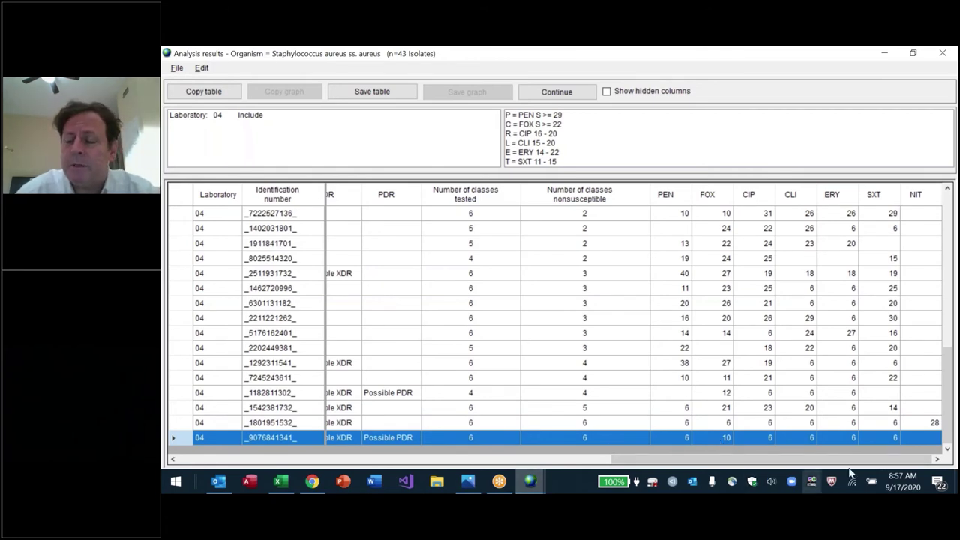
left_click(924, 427)
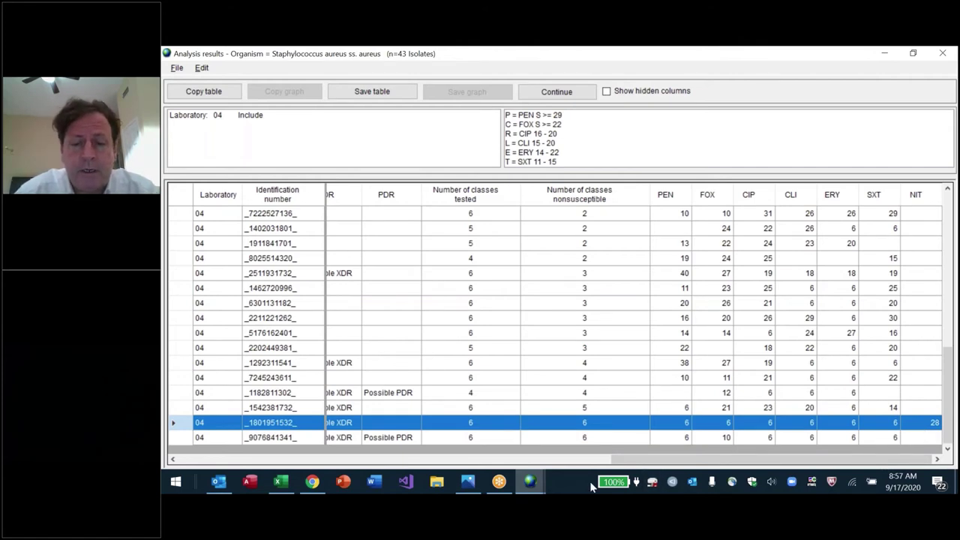
left_click_drag(622, 459, 237, 487)
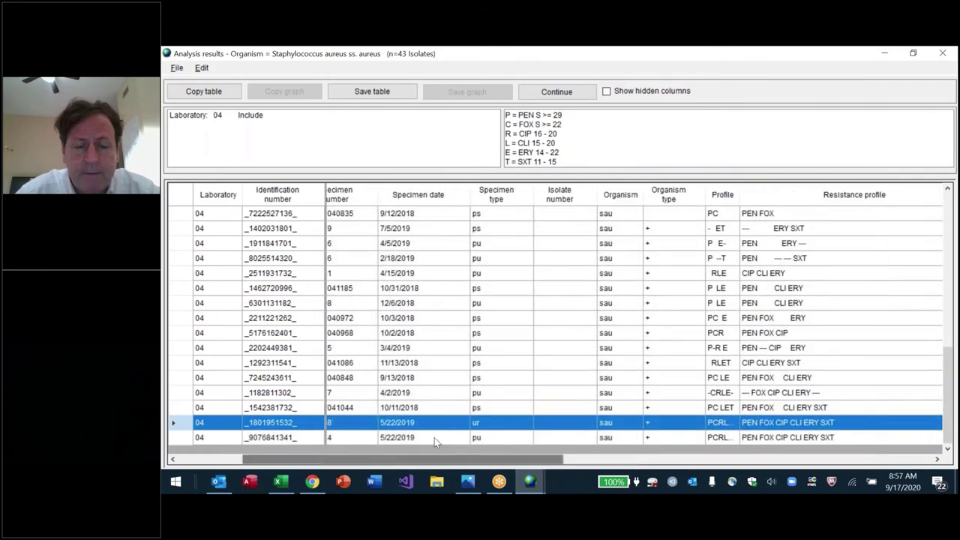
left_click(509, 438)
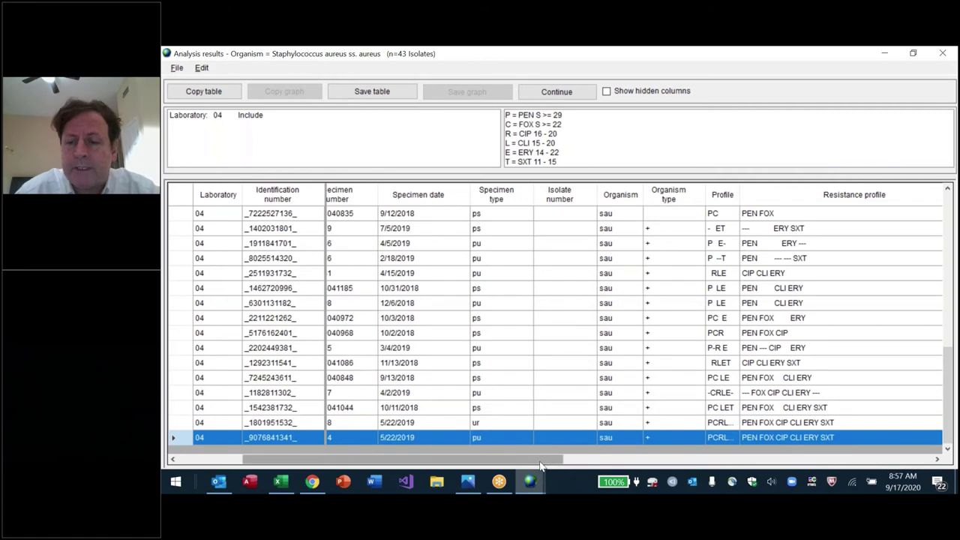
left_click_drag(542, 461, 909, 461)
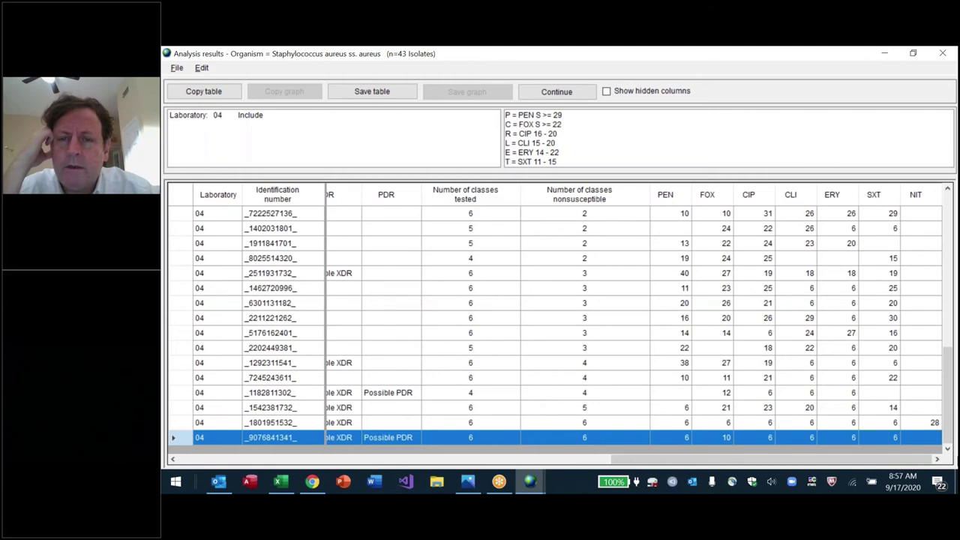
Step: Step through the breakpoint legend from ERY to SXT for the last isolates, then close the listing
left_click(546, 162)
key("Up")
key("Up")
key("Up")
key("Up")
key("Up")
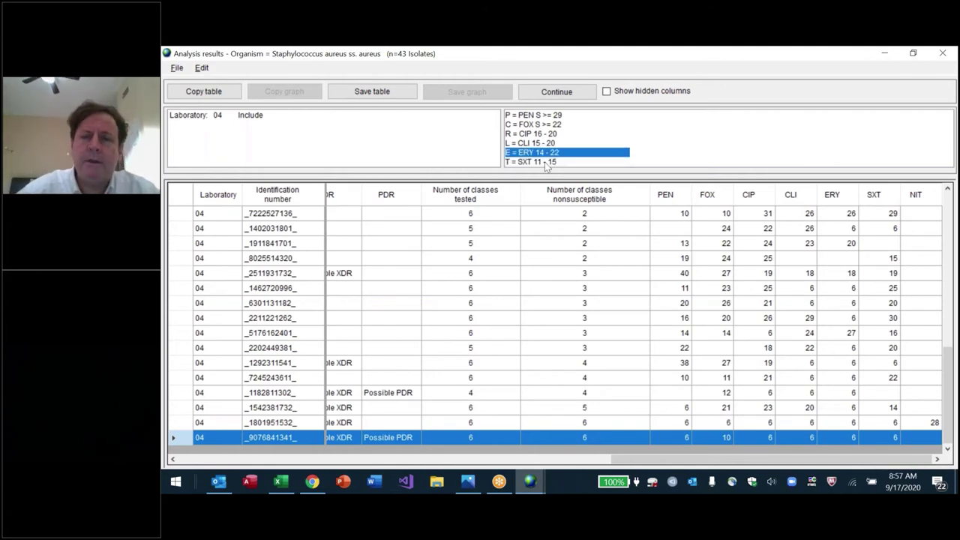
left_click(927, 424)
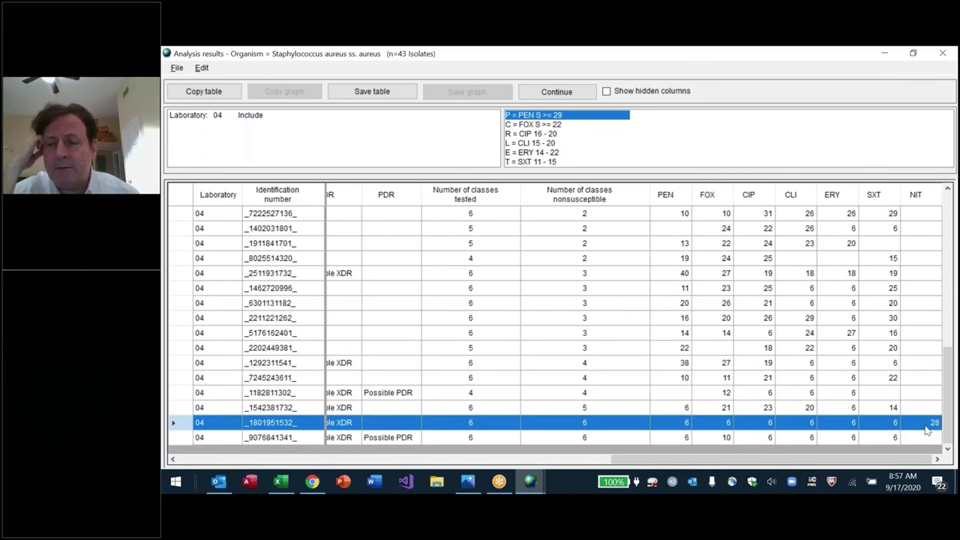
left_click(540, 152)
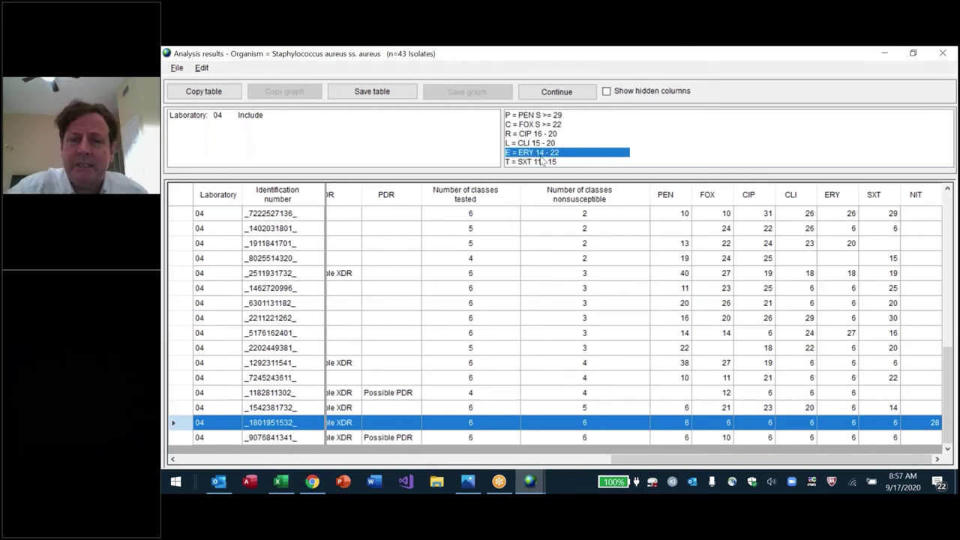
key("Up")
key("Up")
key("Up")
key("Up")
key("Down")
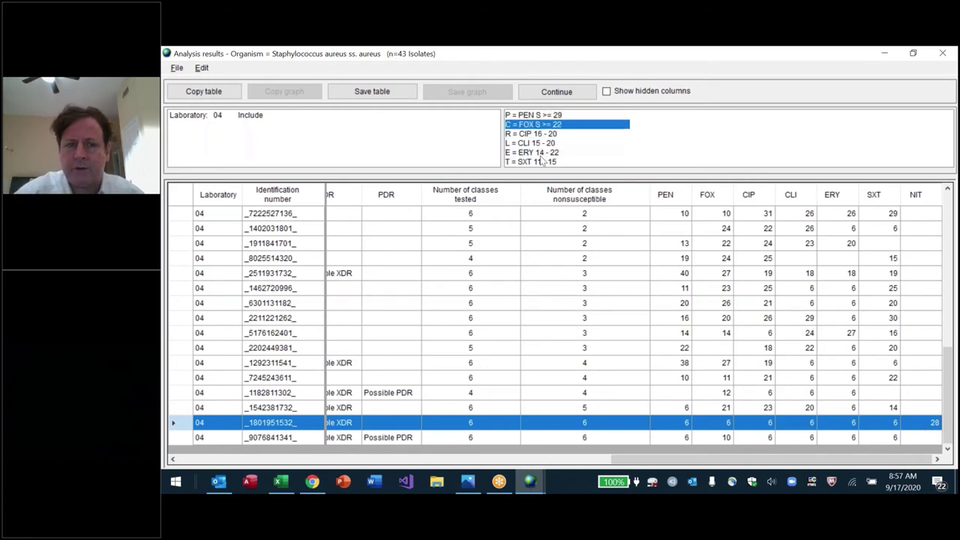
key("Down")
key("Down")
key("Down")
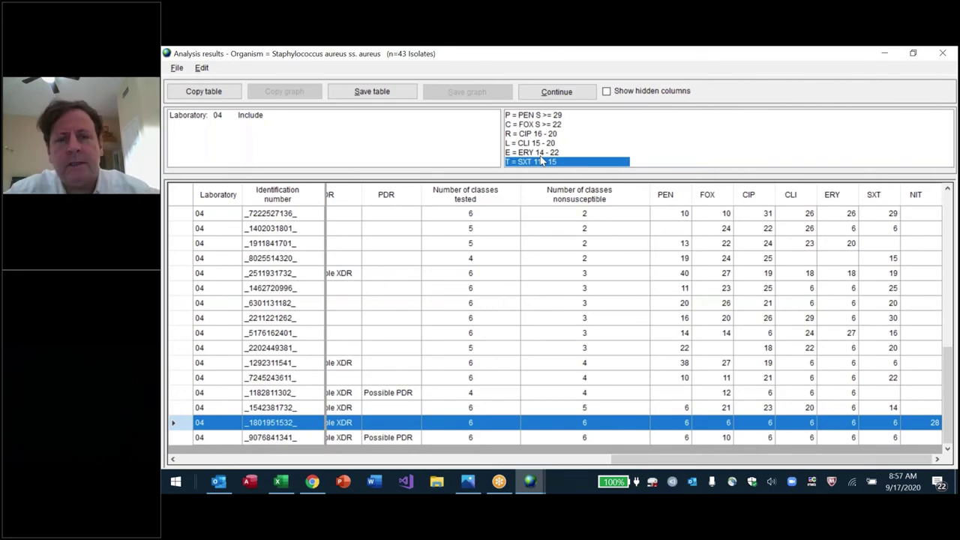
key("Escape")
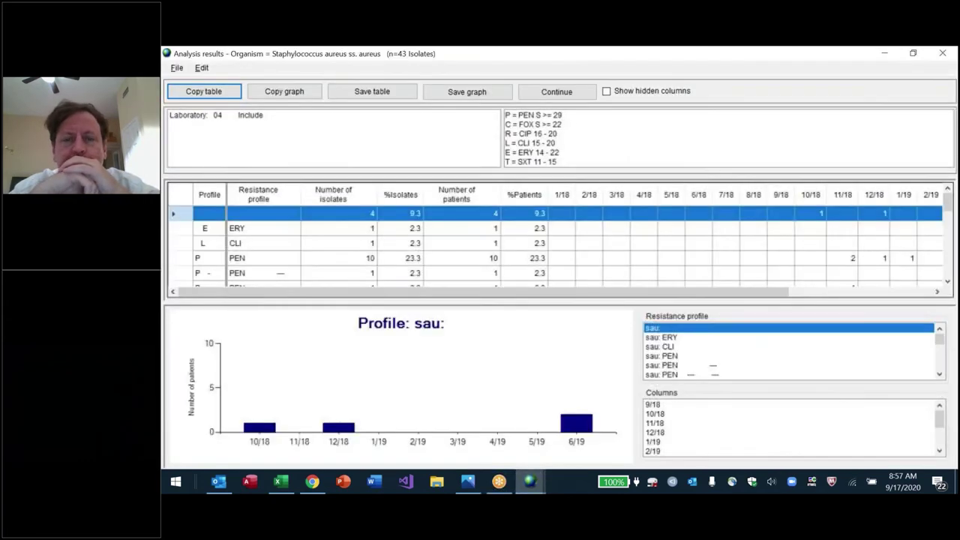
Step: Browse the CLI, PEN and PEN FOX graphs, ending on PEN FOX CIP CLI ERY SXT with two patients in 5/19
left_click(669, 348)
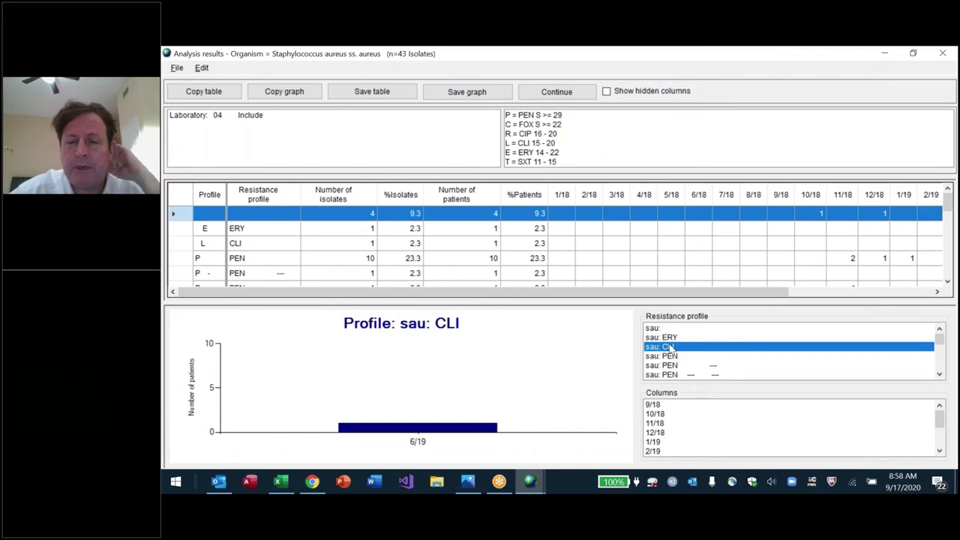
key("End")
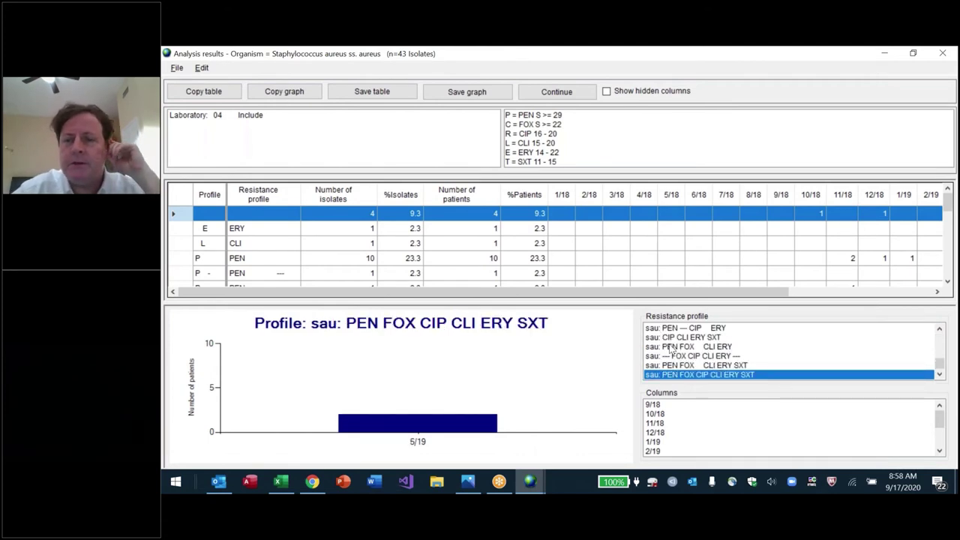
left_click_drag(741, 292, 809, 310)
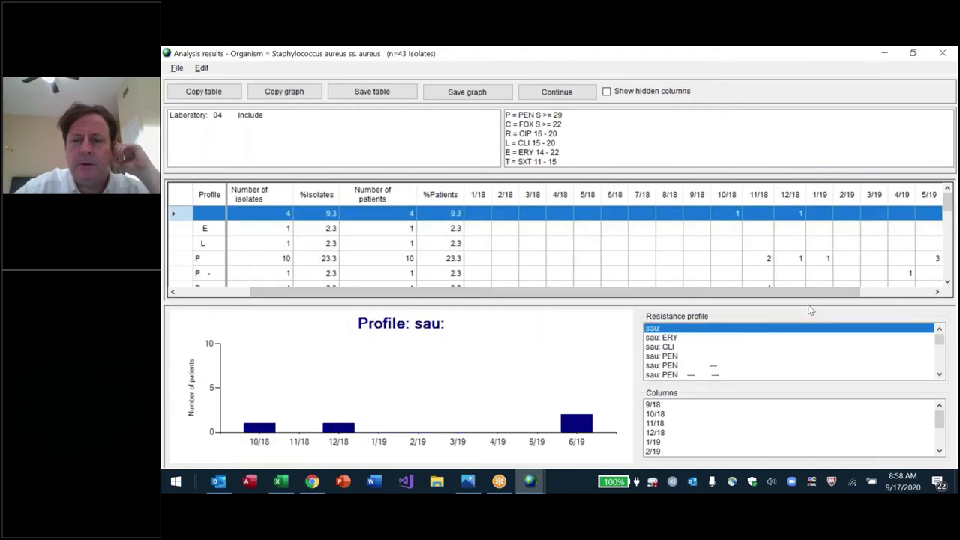
key("Down")
key("Down")
key("Down")
key("Down")
key("Down")
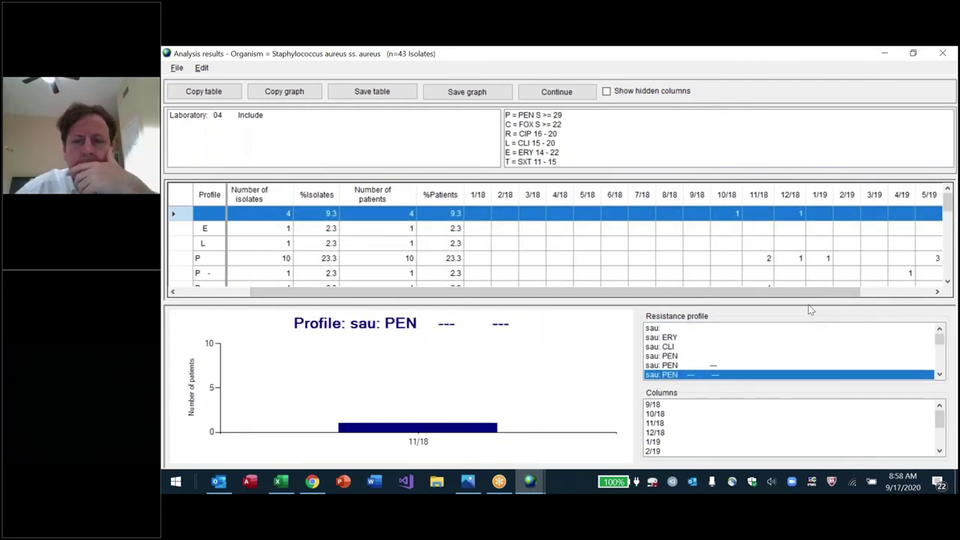
key("Up")
key("Up")
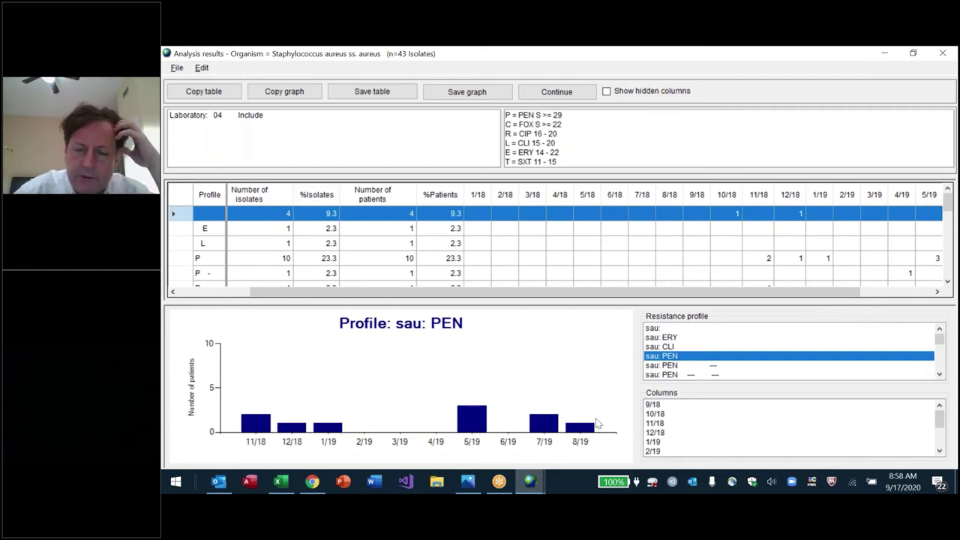
left_click(690, 350)
key("Down")
key("Down")
key("Down")
key("Down")
key("Down")
key("Down")
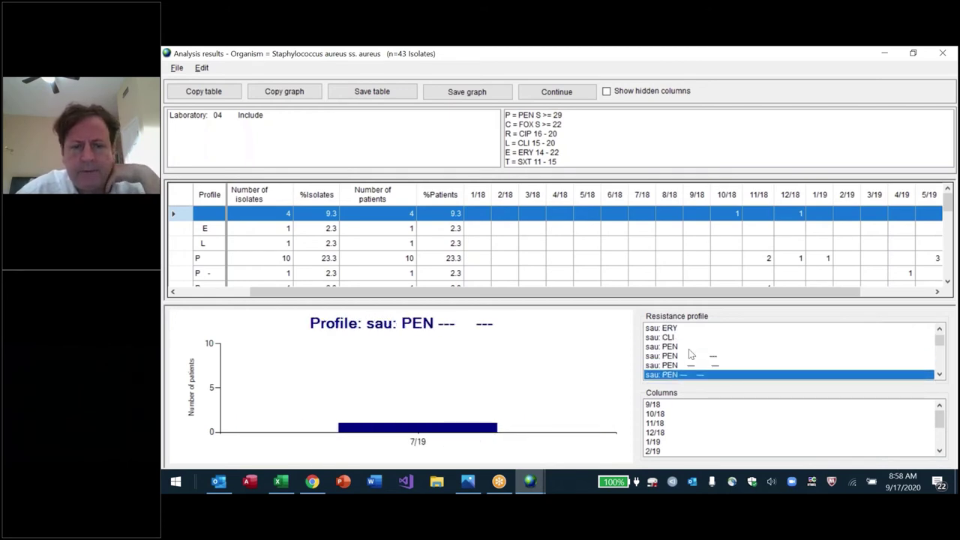
key("Down")
key("Down")
key("Down")
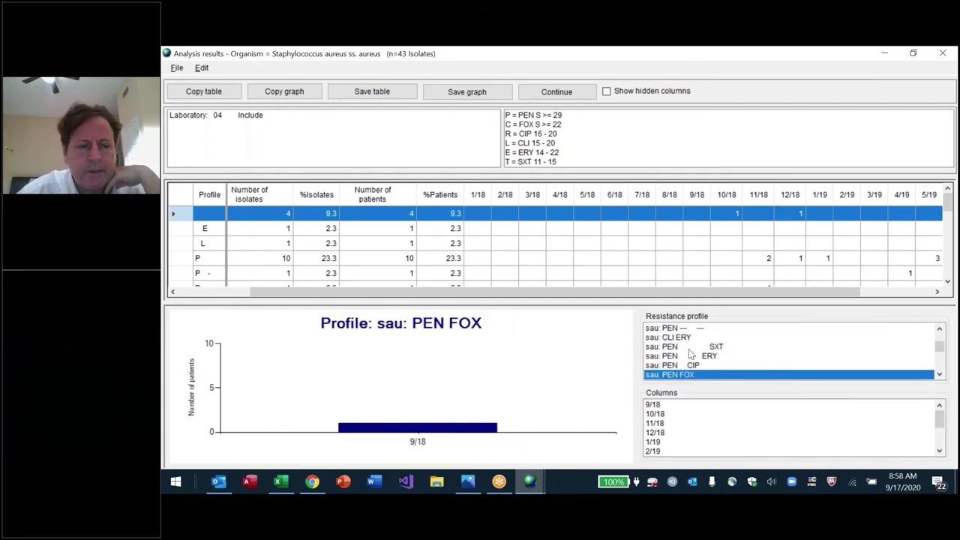
key("Up")
key("Up")
key("Up")
key("Up")
key("Up")
key("Up")
key("Up")
key("Up")
key("Up")
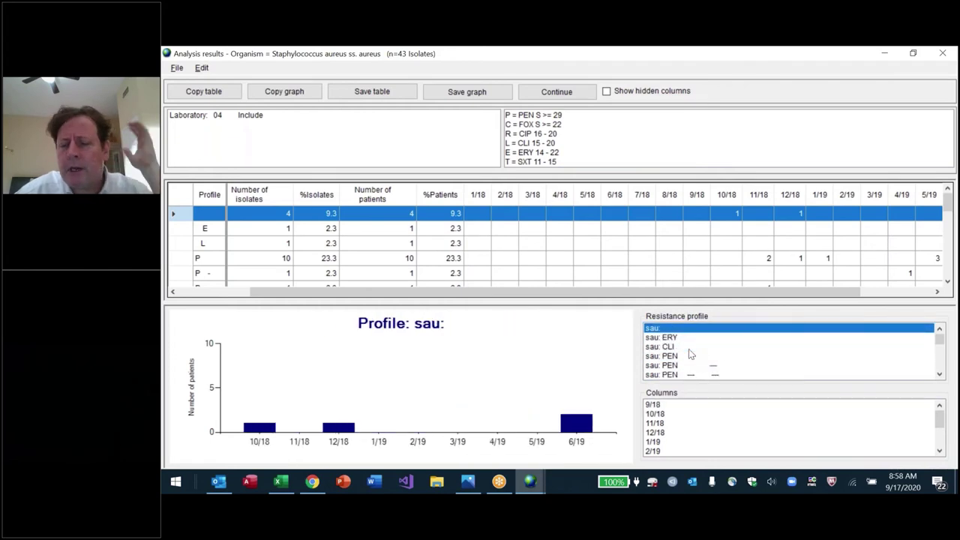
key("End")
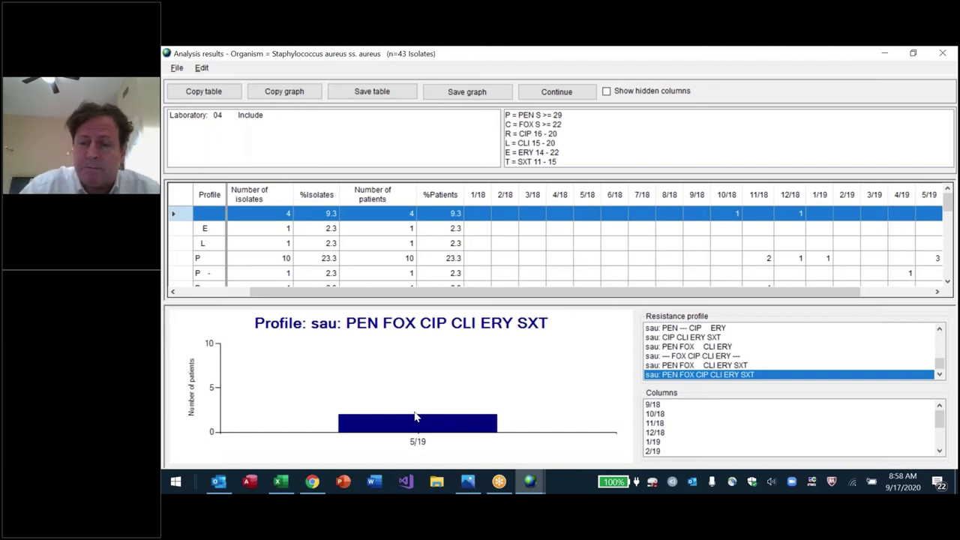
Step: Step up past the CIP CLI ERY profile to the PEN FOX graph showing one patient in 9/18
key("Up")
key("Up")
key("Up")
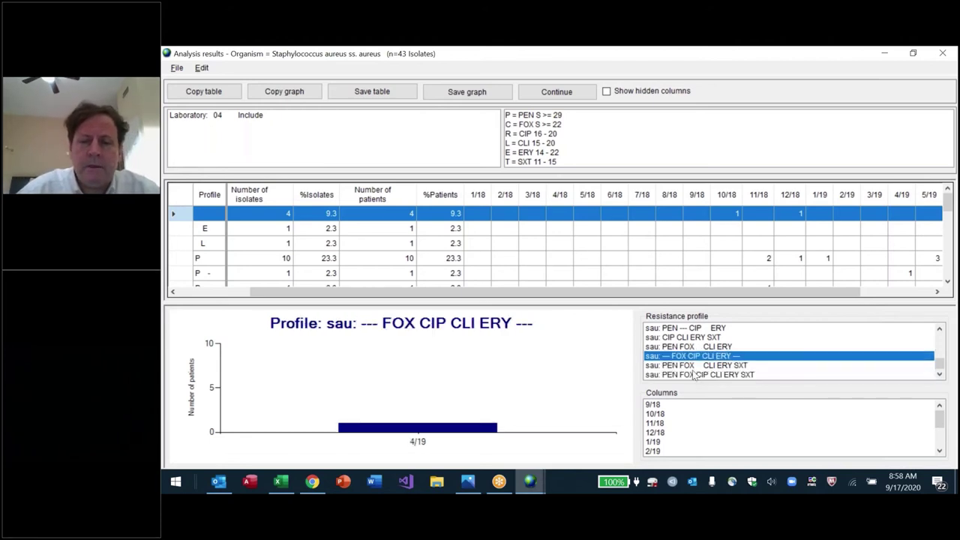
key("Up")
key("Up")
key("Up")
key("Up")
key("Up")
key("Up")
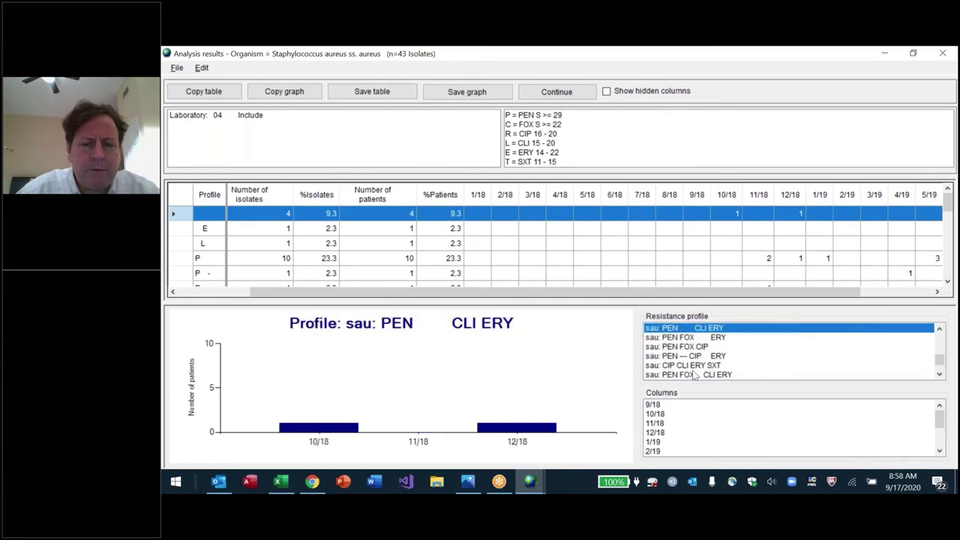
key("Up")
key("Up")
key("Up")
key("Up")
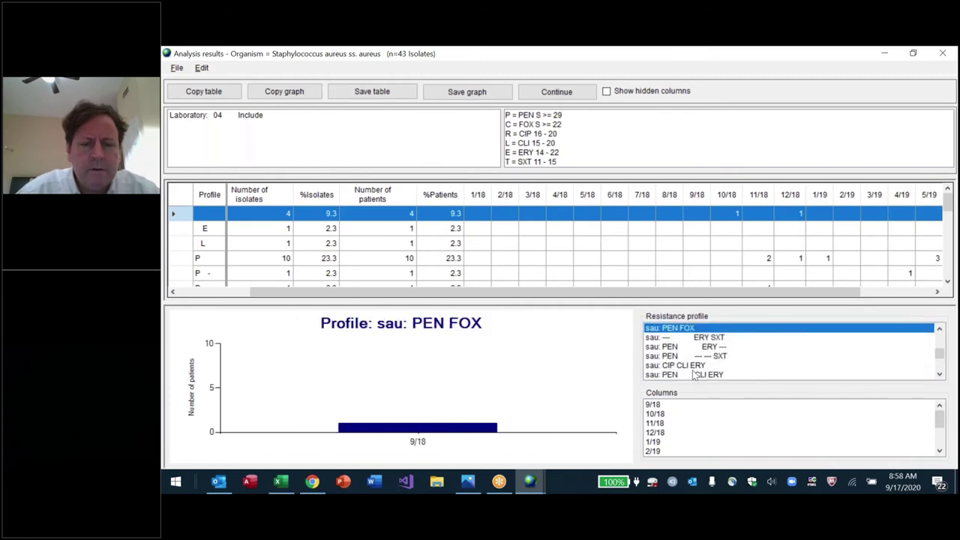
key("Down")
key("Down")
key("Down")
key("Down")
key("Down")
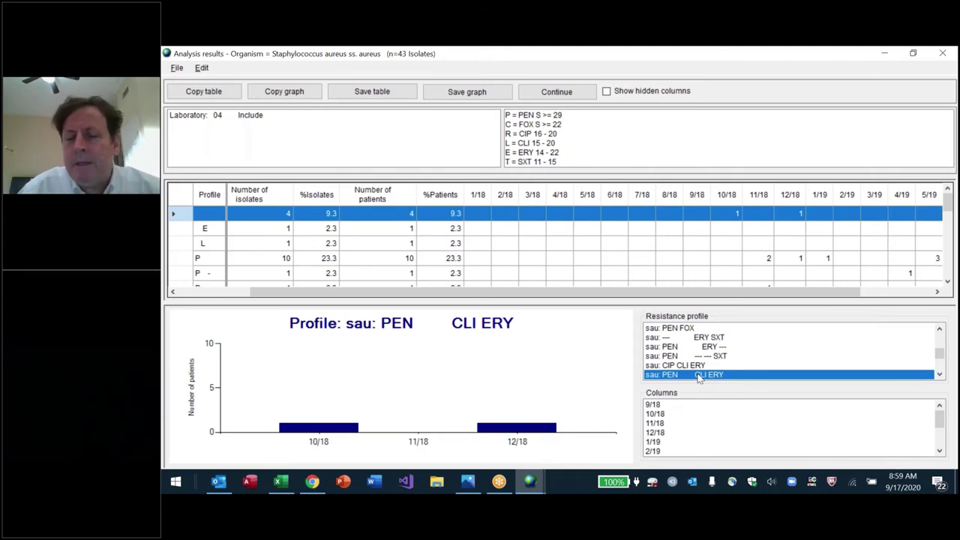
Step: Step through the PEN CIP, CLI and ERY profile graphs, then close the laboratory 04 results
key("Up")
key("Up")
key("Up")
key("Up")
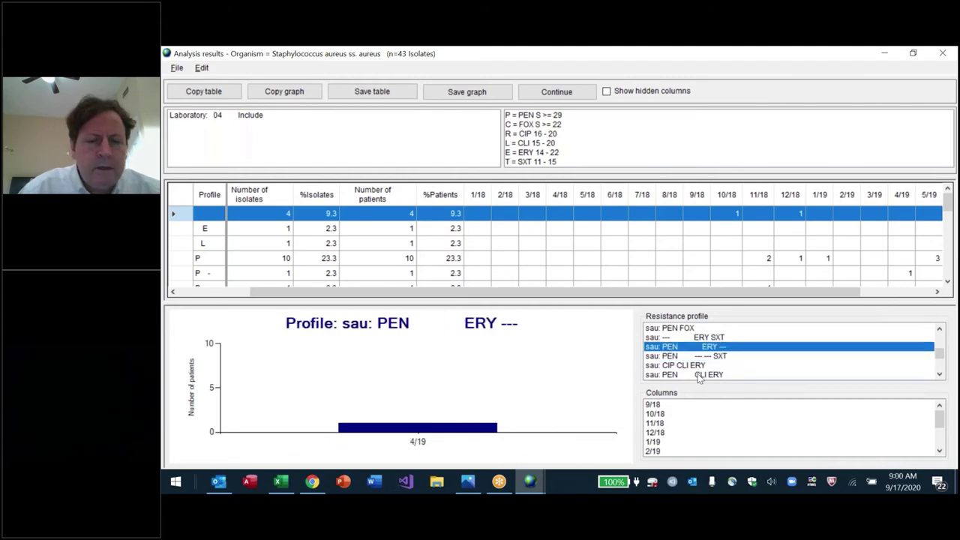
key("Up")
key("Up")
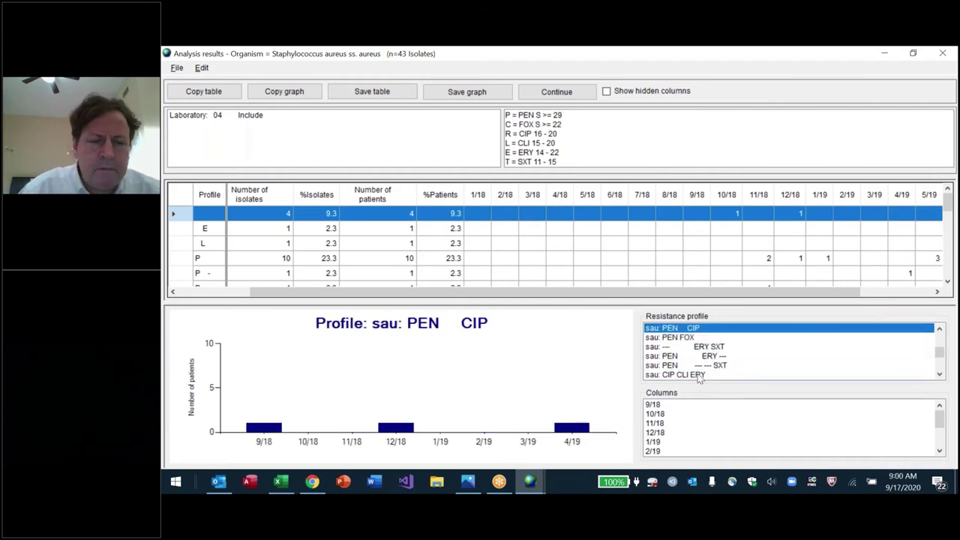
key("Up")
key("Up")
key("Up")
key("Up")
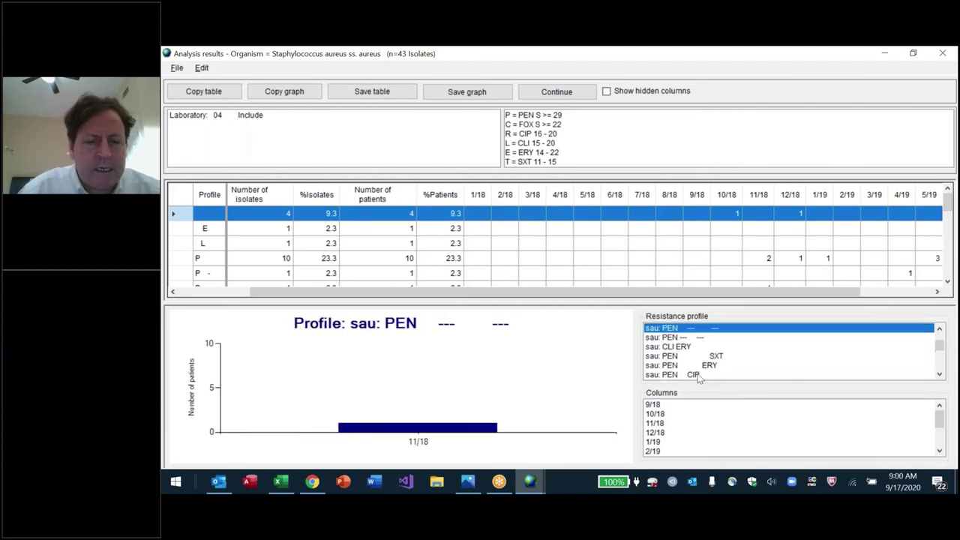
key("Up")
key("Up")
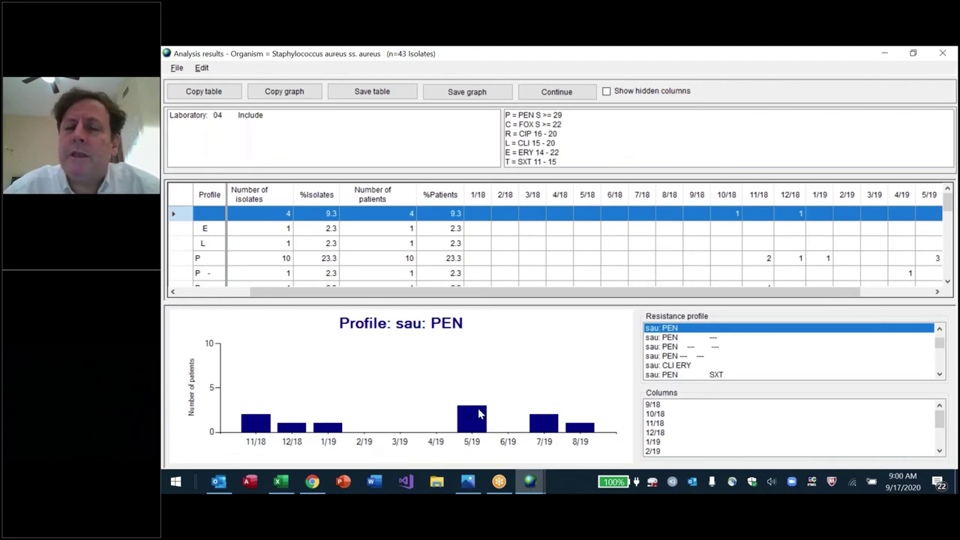
key("Up")
key("Up")
key("Up")
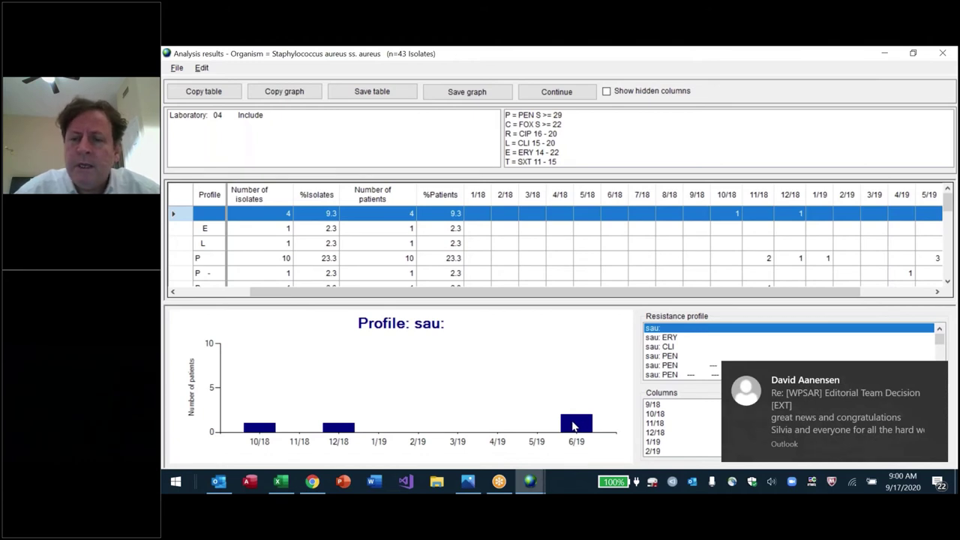
key("Down")
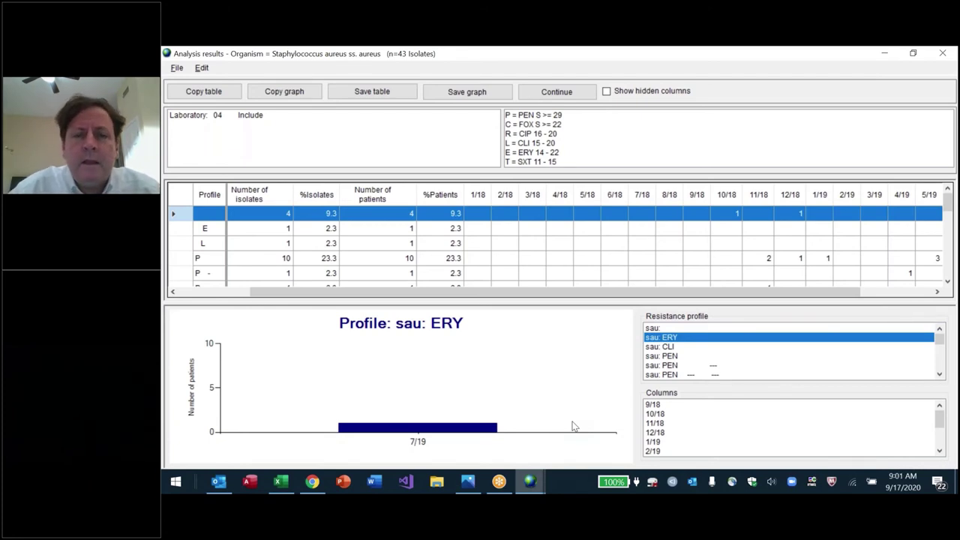
key("Escape")
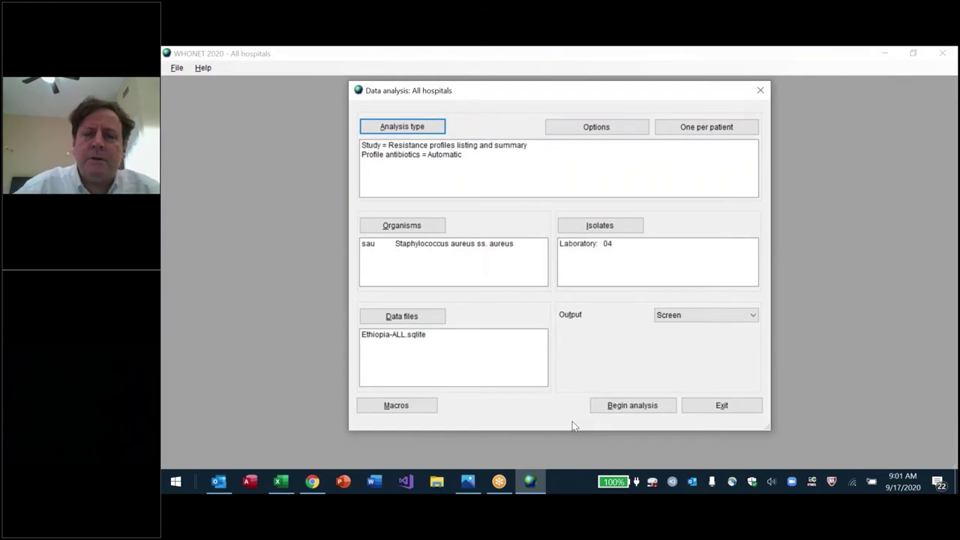
Step: Enable cluster alerts with a 0.6 p-value cutoff and rerun the laboratory 04 analysis
key("Return")
left_click(651, 294)
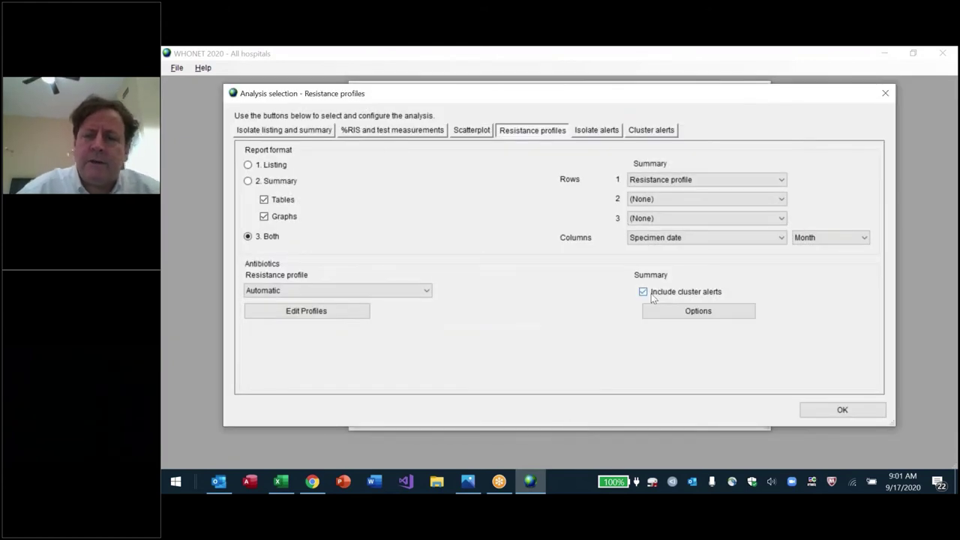
left_click(718, 312)
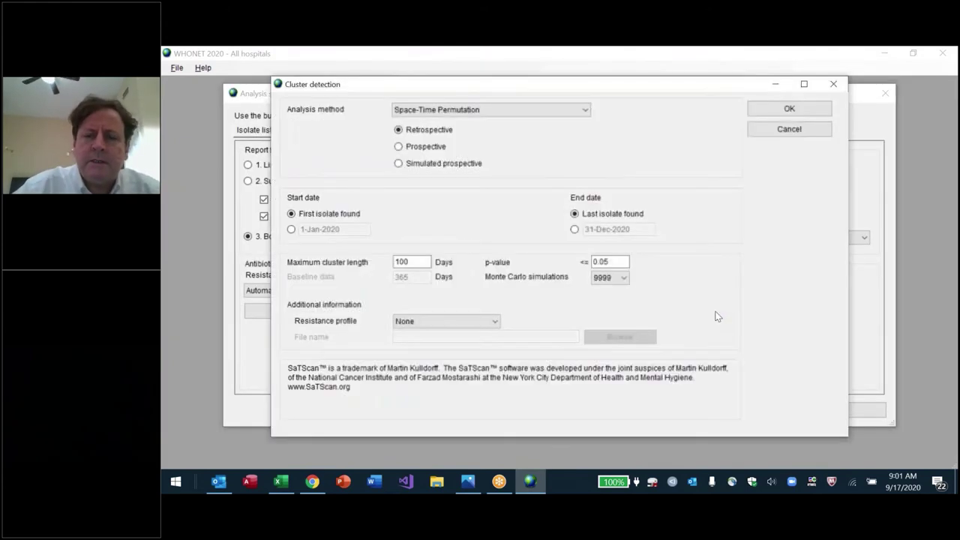
left_click(623, 261)
key("BackSpace")
key("BackSpace")
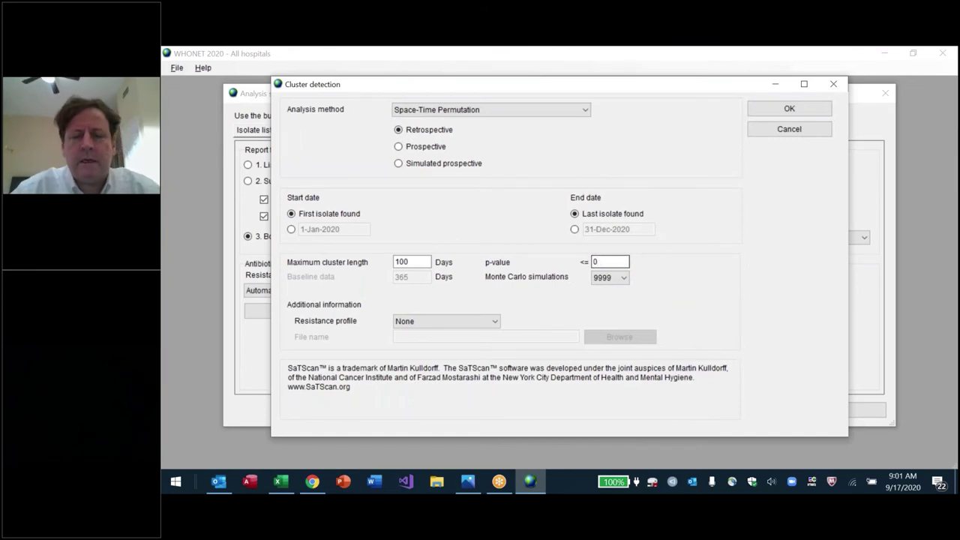
type("6")
key("Return")
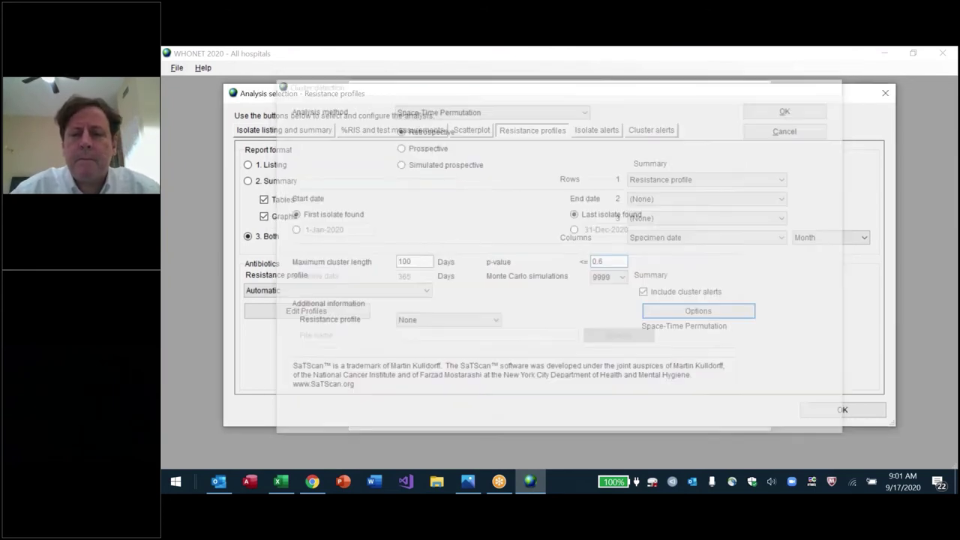
key("Return")
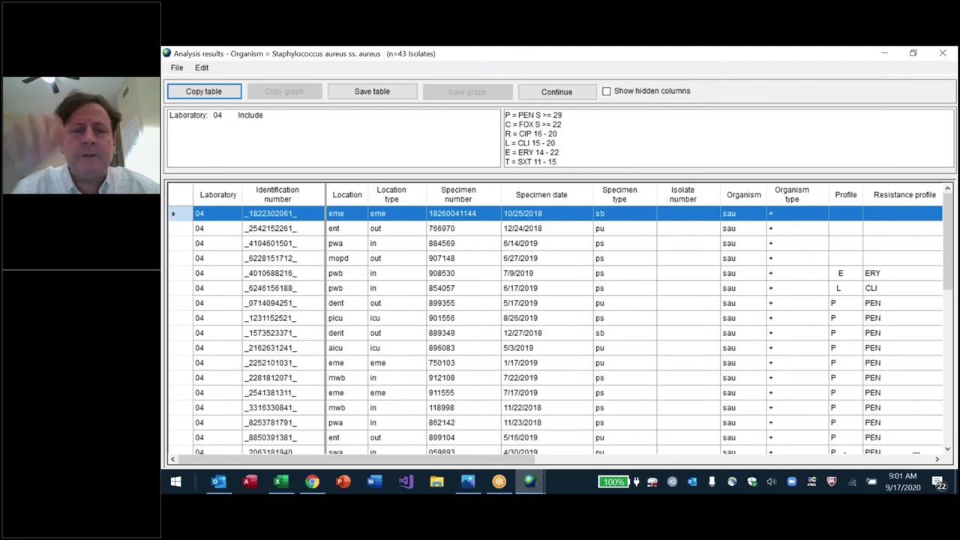
Step: Browse the isolate listing and select the two P LE isolate rows
left_click(204, 246)
key("Page_Down")
key("Page_Down")
key("Page_Down")
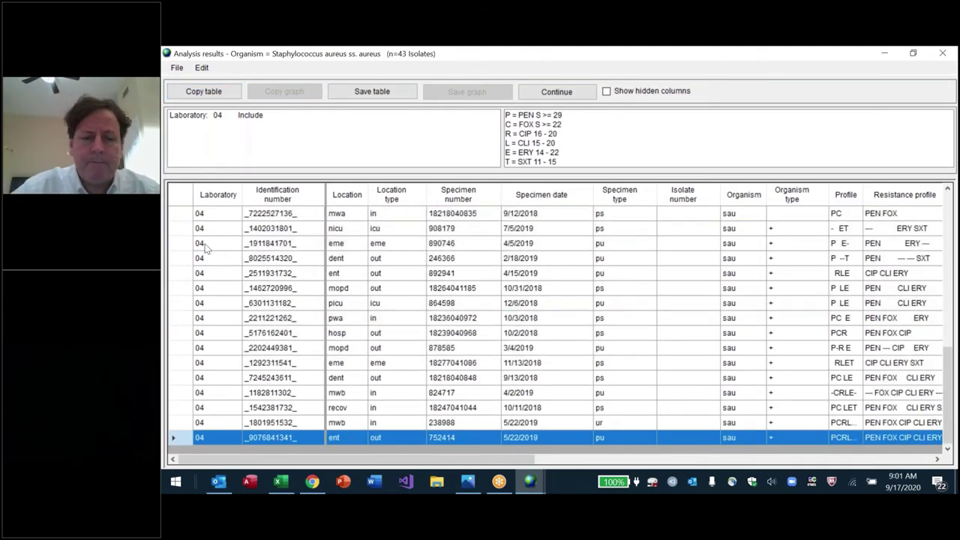
left_click_drag(428, 465, 570, 465)
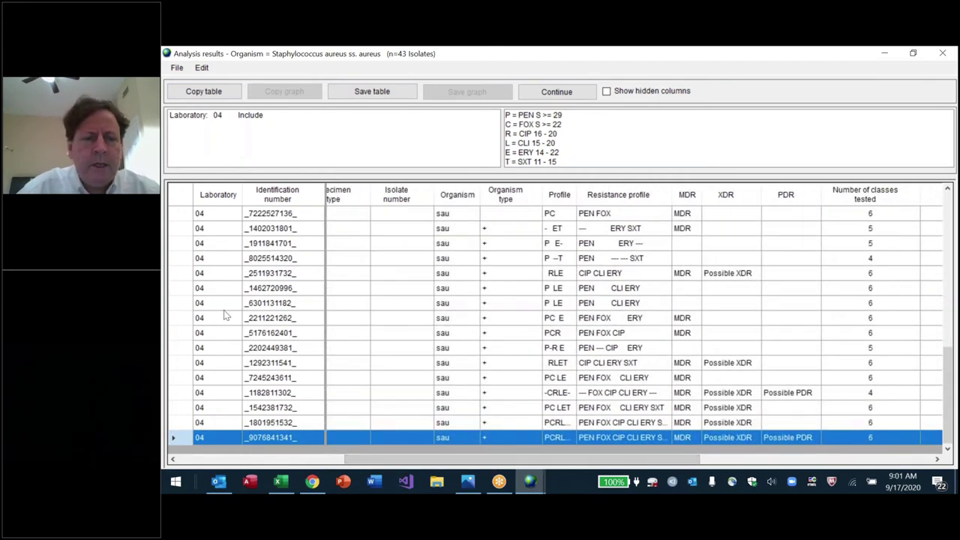
left_click(186, 293)
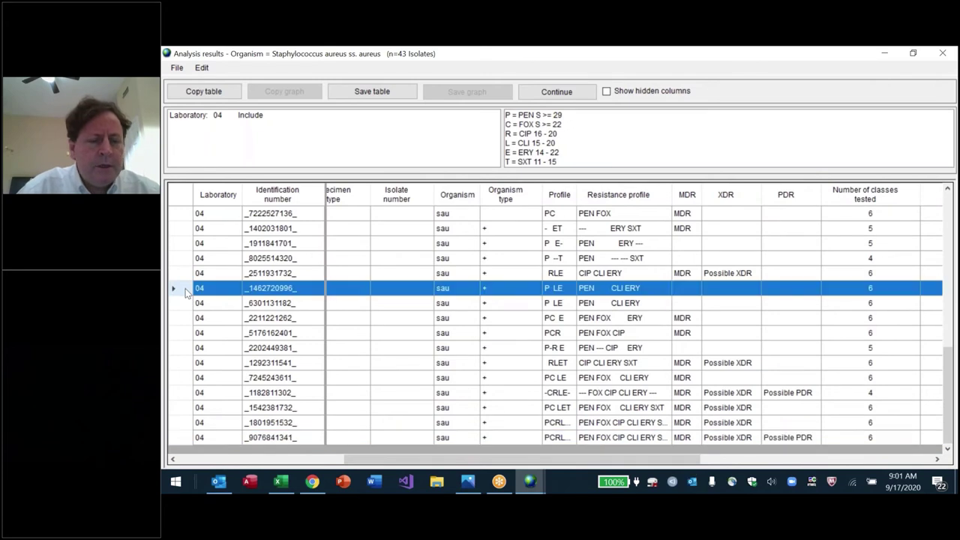
left_click(187, 304, "shift")
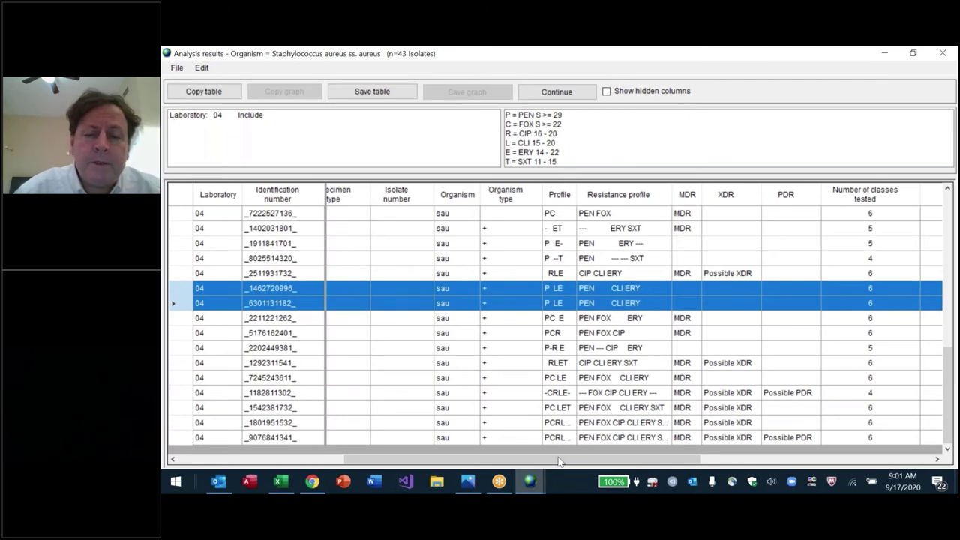
Step: Bring the Location and Specimen columns back into view and show the hidden patient columns
right_click(484, 459)
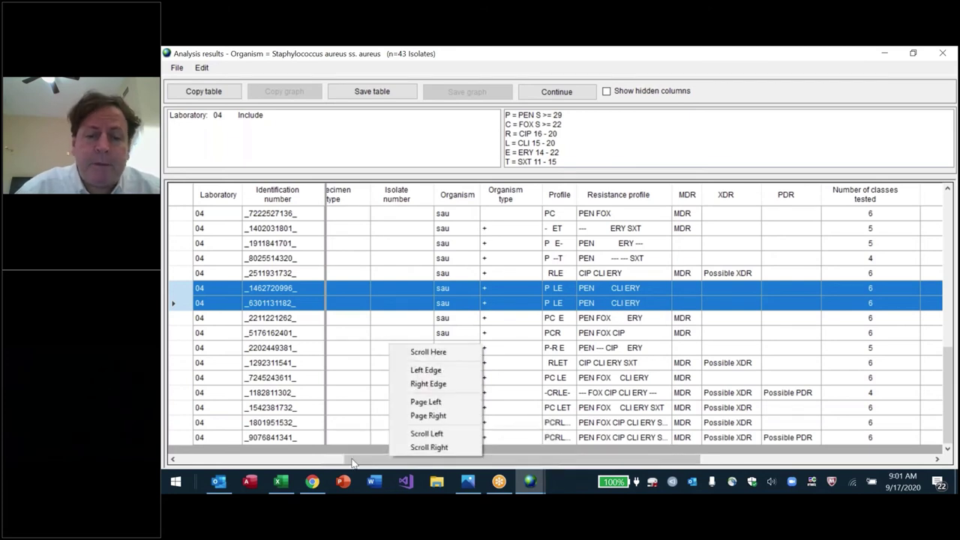
left_click(266, 459)
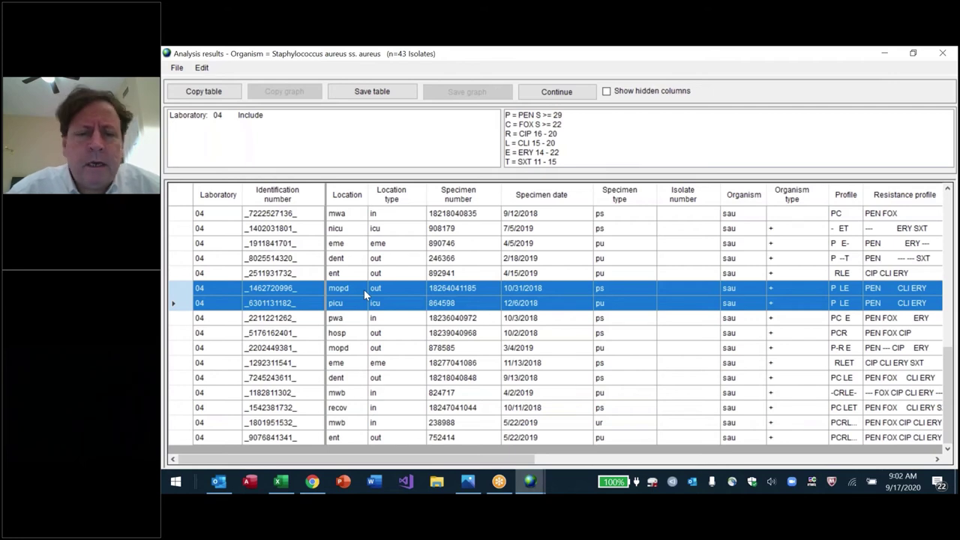
left_click(618, 93)
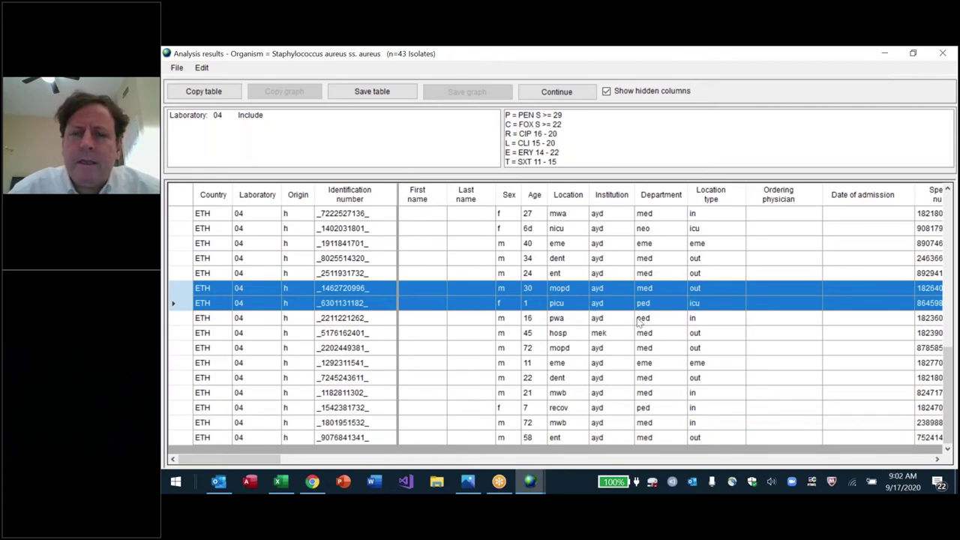
Step: Hide the patient detail columns and continue to the profile summary table and graphs
left_click(606, 91)
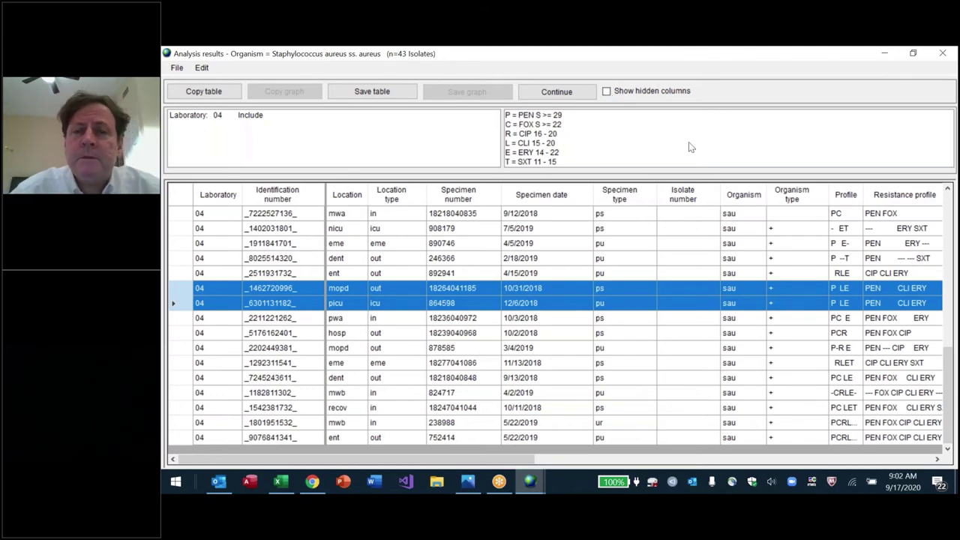
left_click(557, 93)
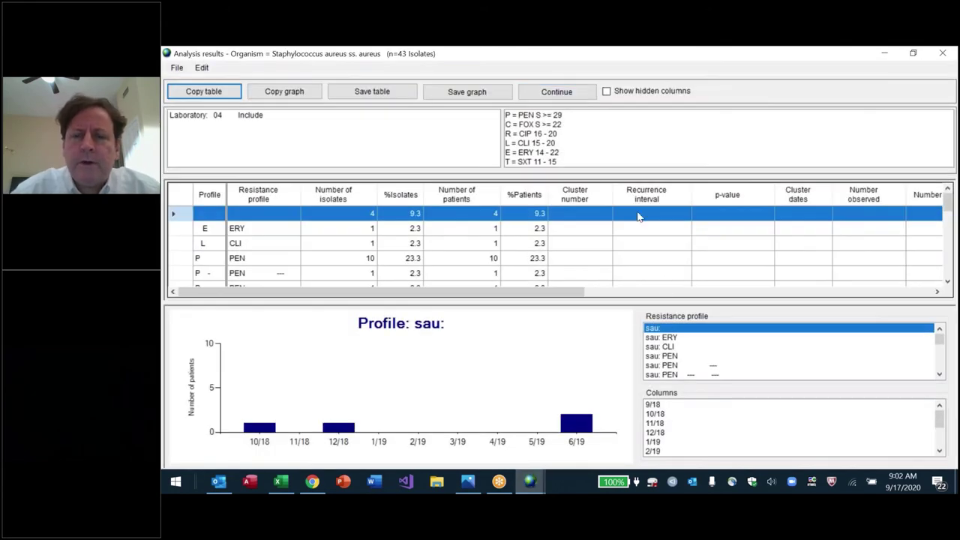
Step: Sort the summary by cluster number and graph the cluster-flagged PEN FOX CIP CLI ERY SXT profile
left_click(597, 196)
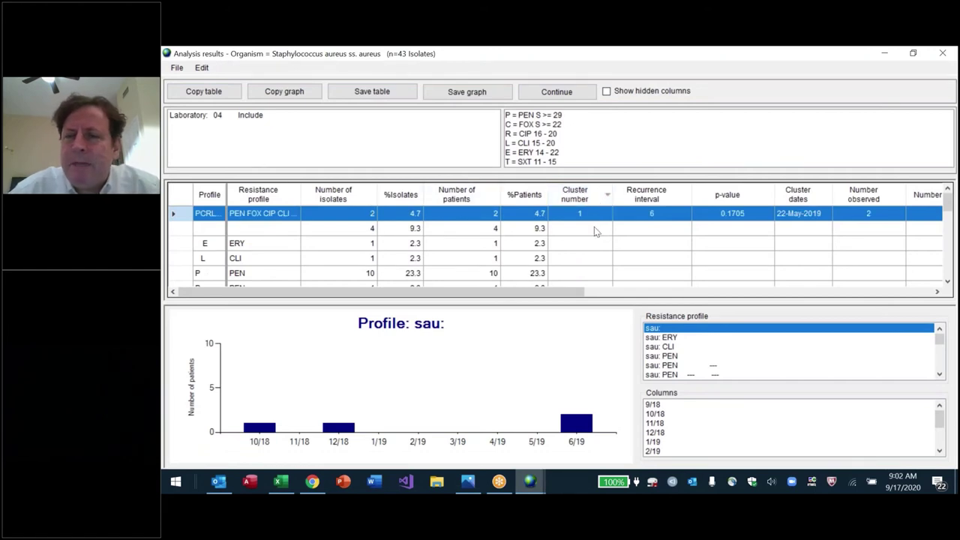
left_click(594, 228)
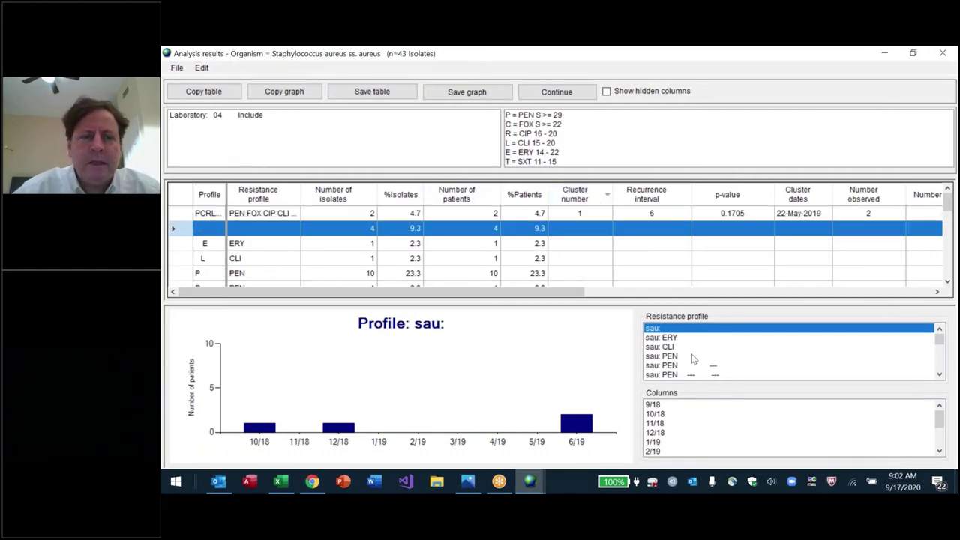
key("End")
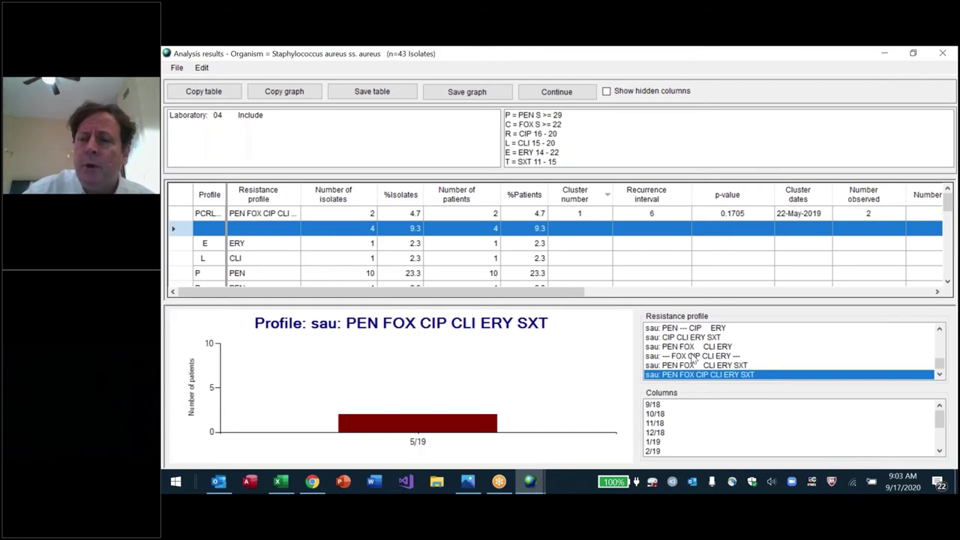
left_click(851, 214)
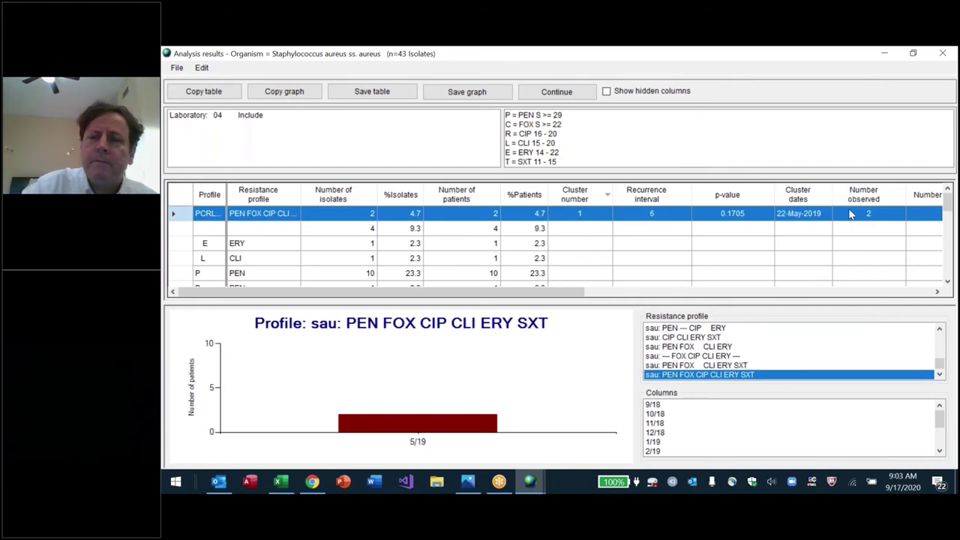
left_click_drag(563, 293, 653, 292)
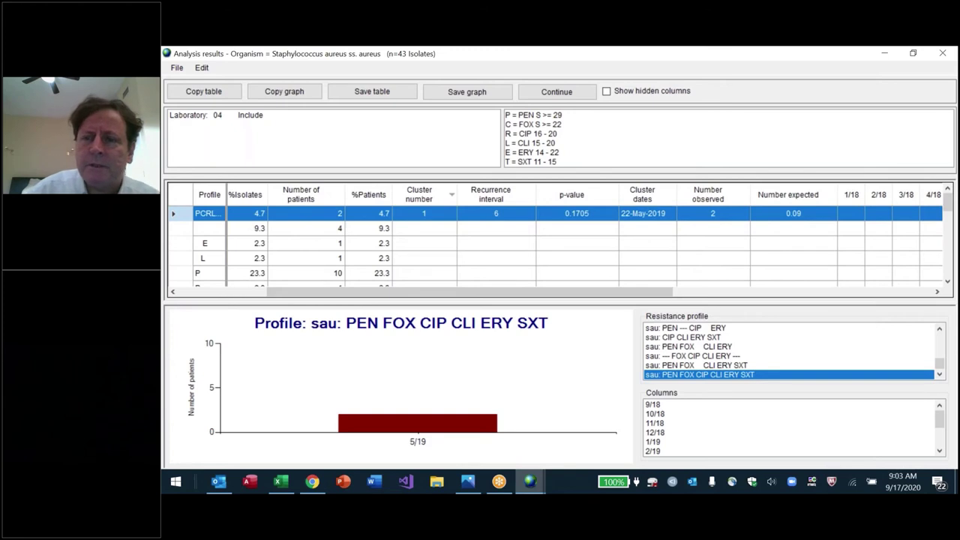
left_click(823, 228)
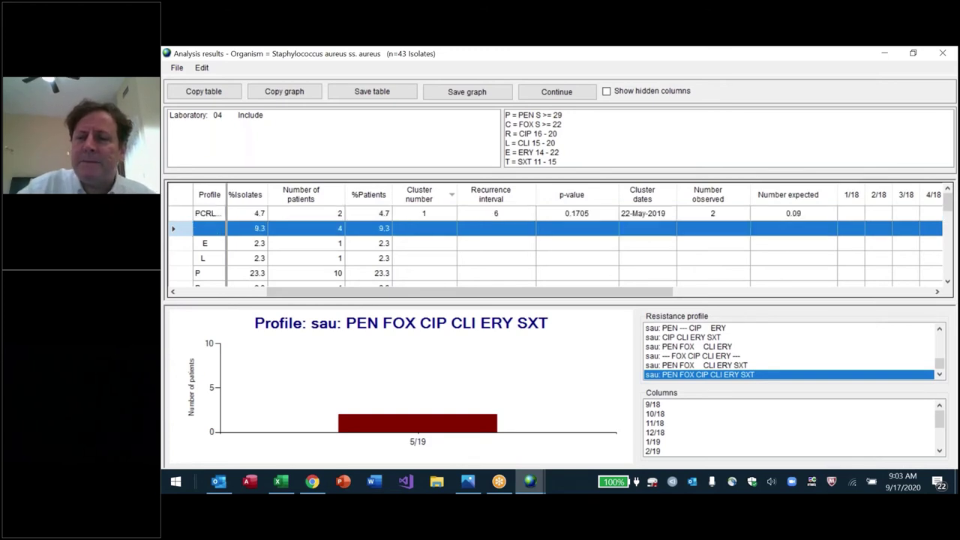
left_click(823, 216)
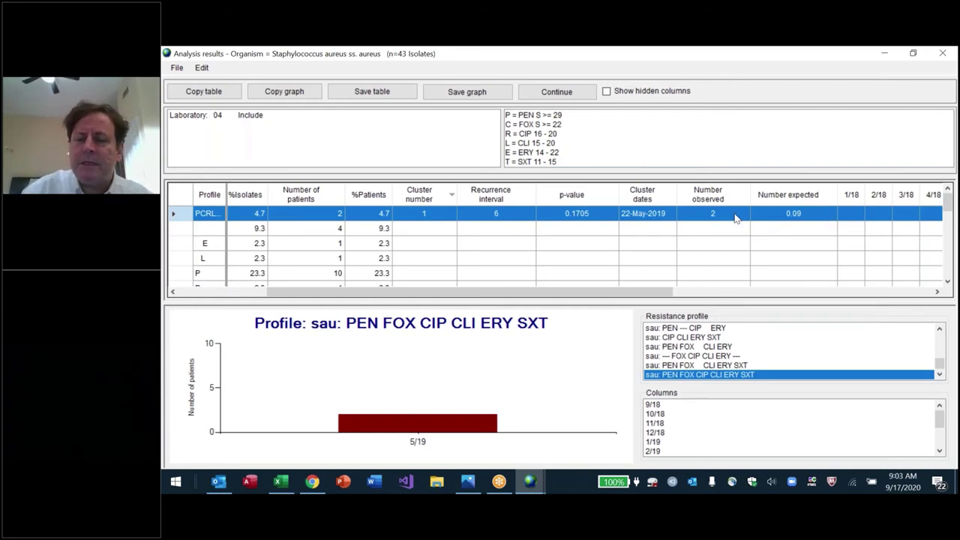
left_click(741, 366)
key("Down")
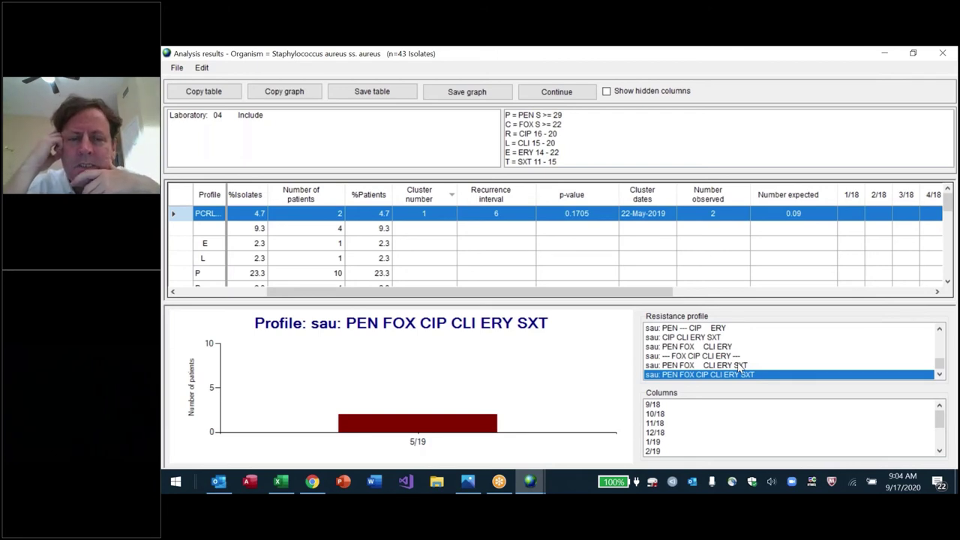
Step: Step from the first profile graph down to PEN FOX CIP CLI ERY SXT, then close the results
key("Home")
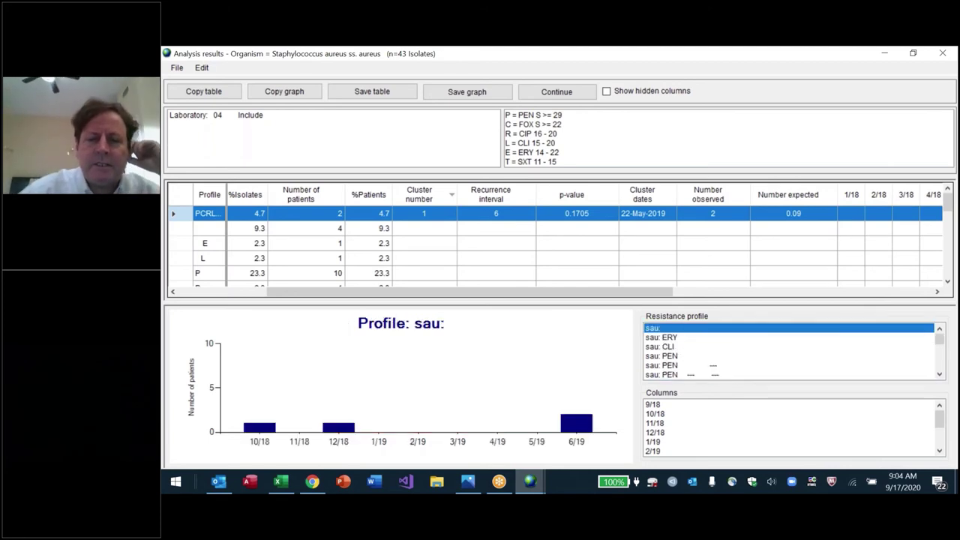
key("Down")
key("Down")
key("Down")
key("Down")
key("Down")
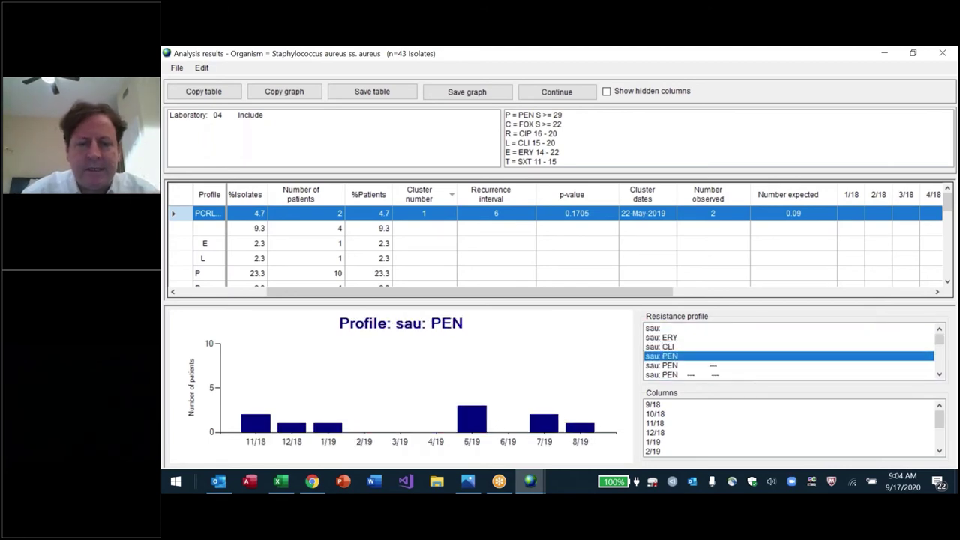
key("Down")
key("Down")
key("Down")
key("Down")
key("Down")
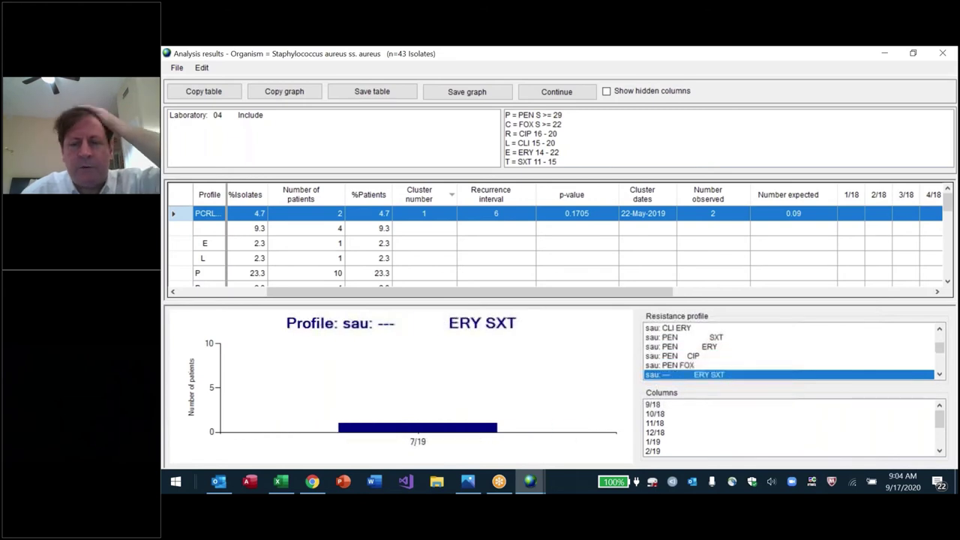
key("Down")
key("Down")
key("Down")
key("Down")
key("Down")
key("Down")
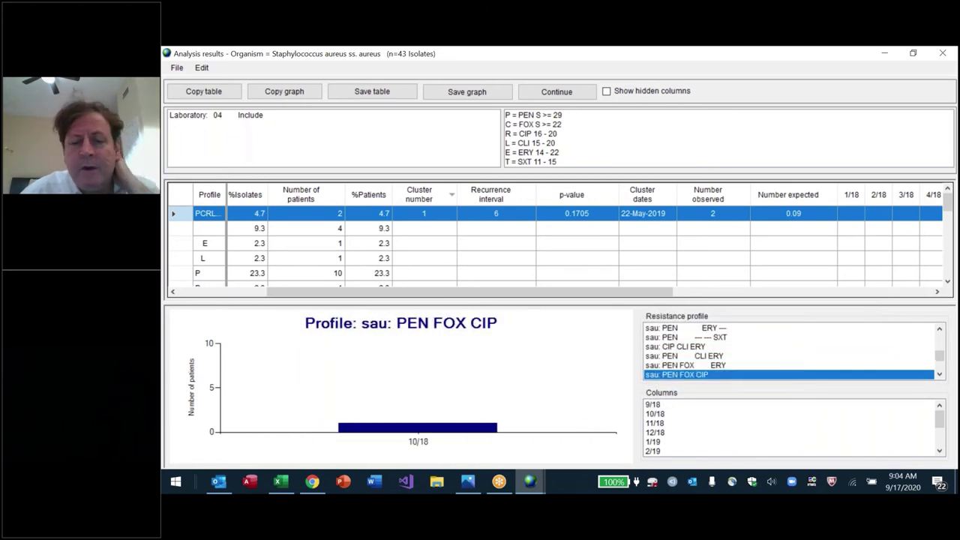
key("Down")
key("Down")
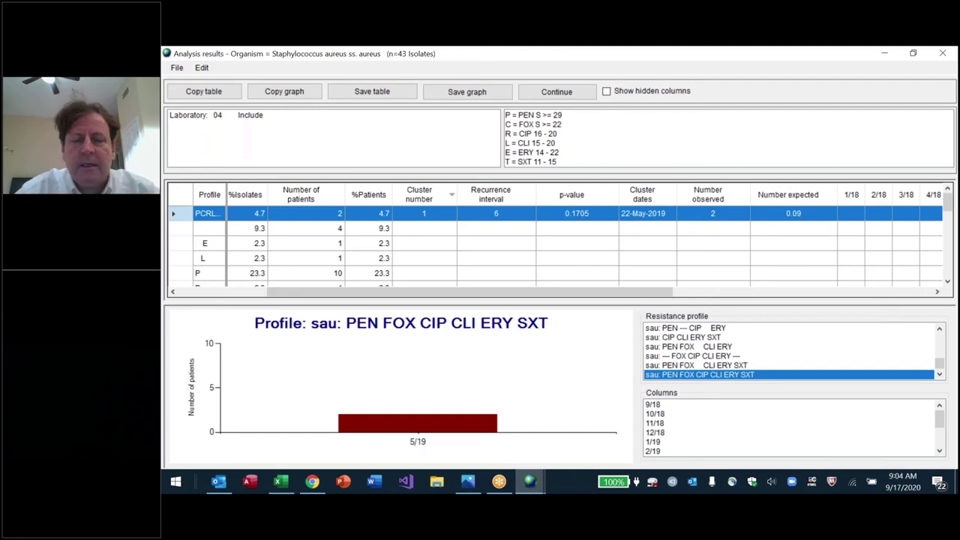
key("Escape")
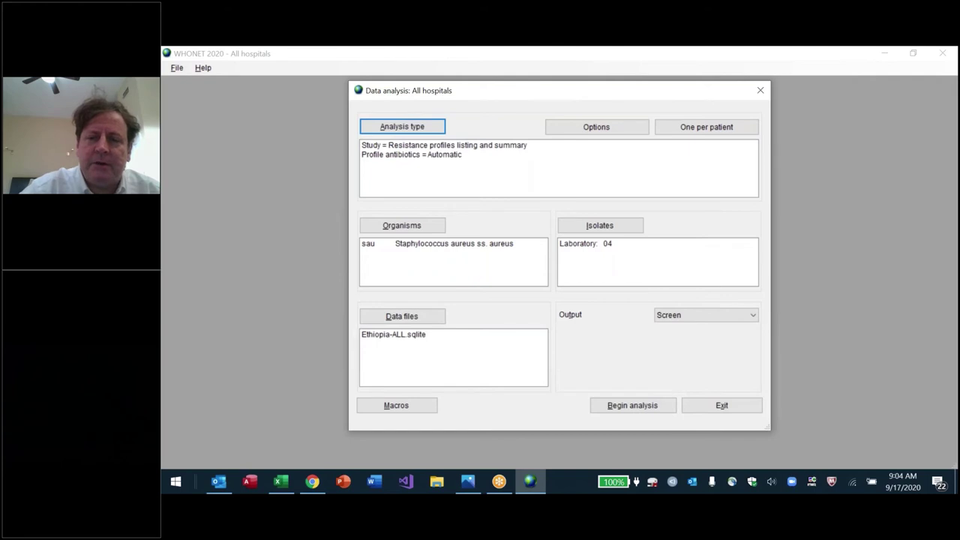
Step: Clear the Laboratory = 04 isolate criterion and begin the analysis for all laboratories
left_click(621, 225)
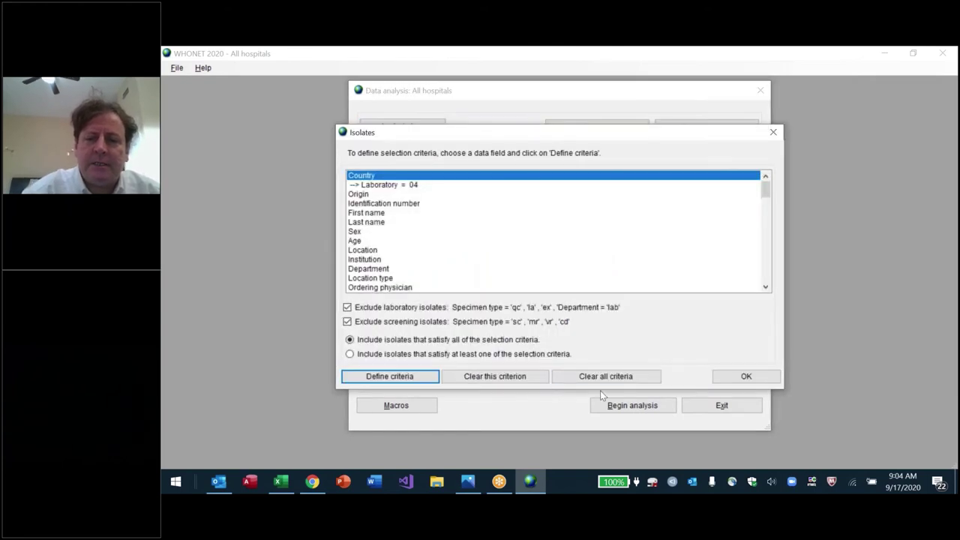
left_click(599, 379)
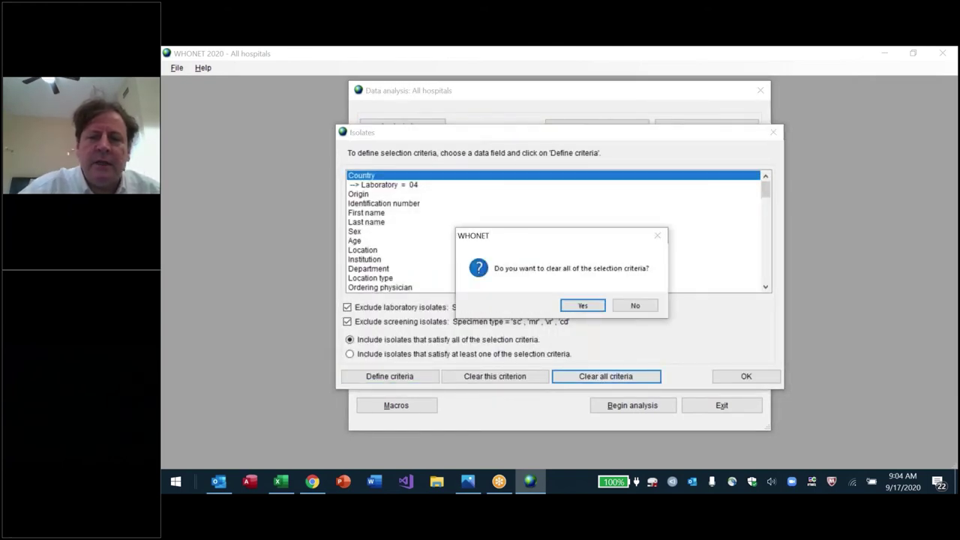
left_click(591, 314)
left_click(746, 376)
left_click(627, 408)
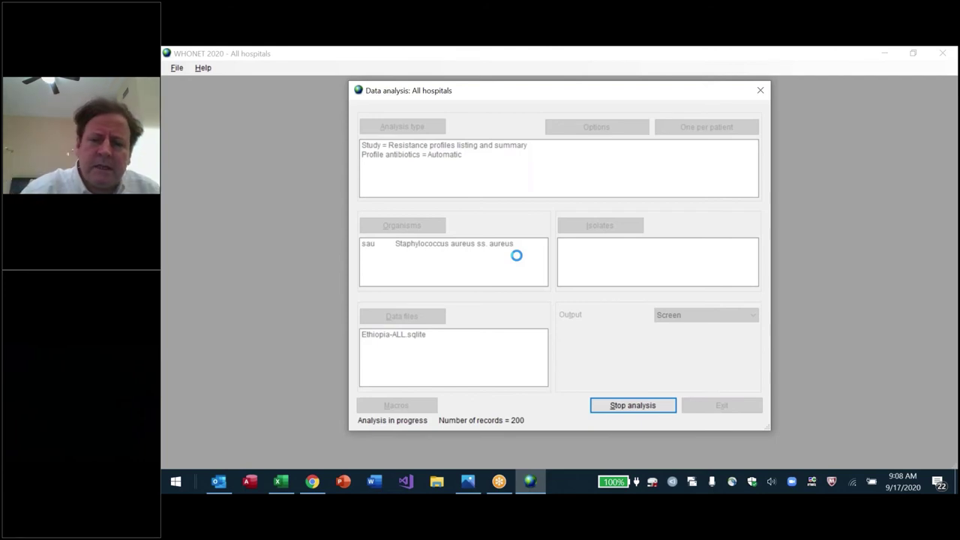
Step: Stop the running analysis and set cluster-detection Monte Carlo simulations to 999
left_click(636, 405)
left_click(550, 300)
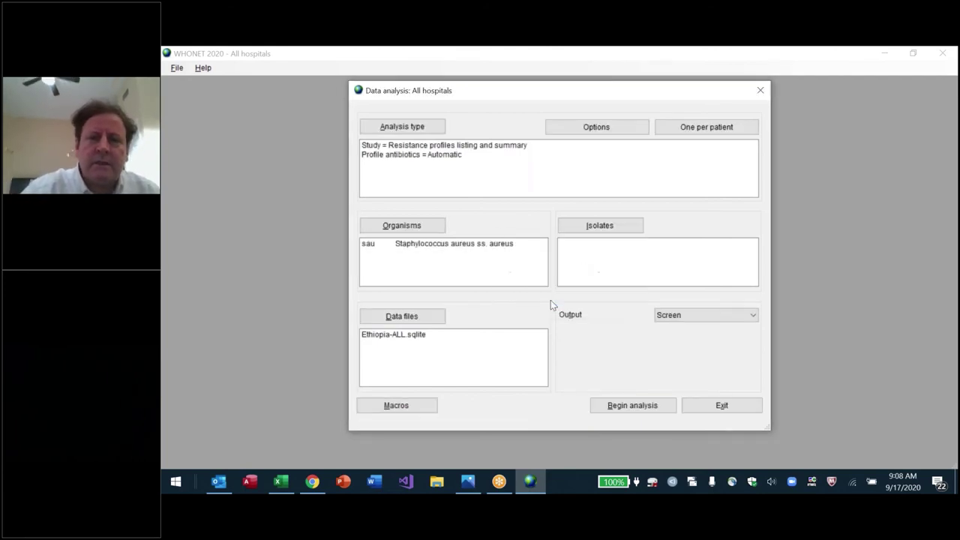
left_click(404, 126)
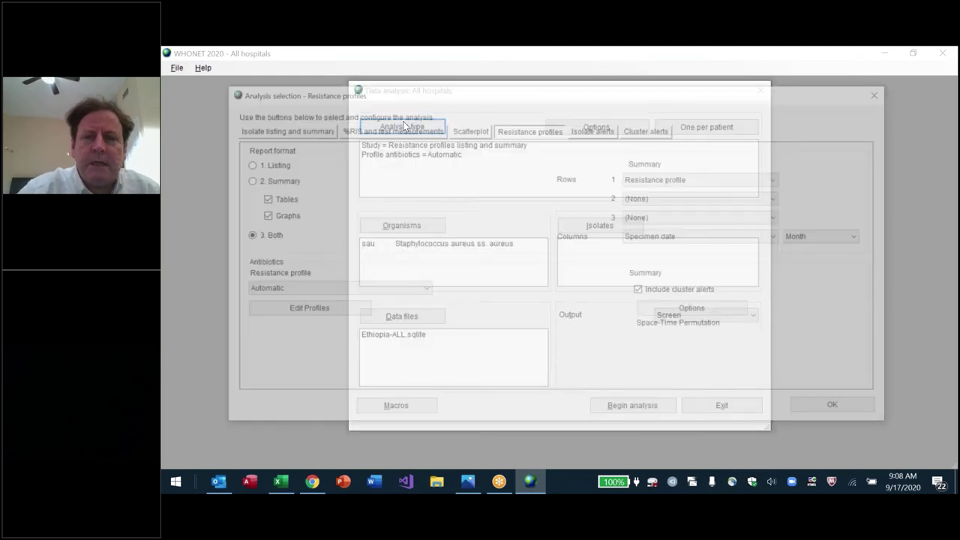
left_click(698, 311)
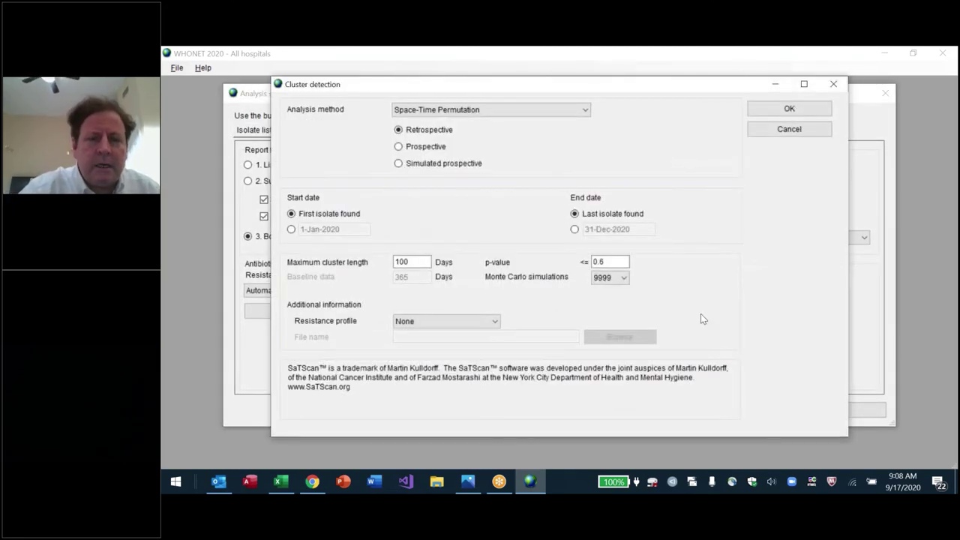
left_click(614, 277)
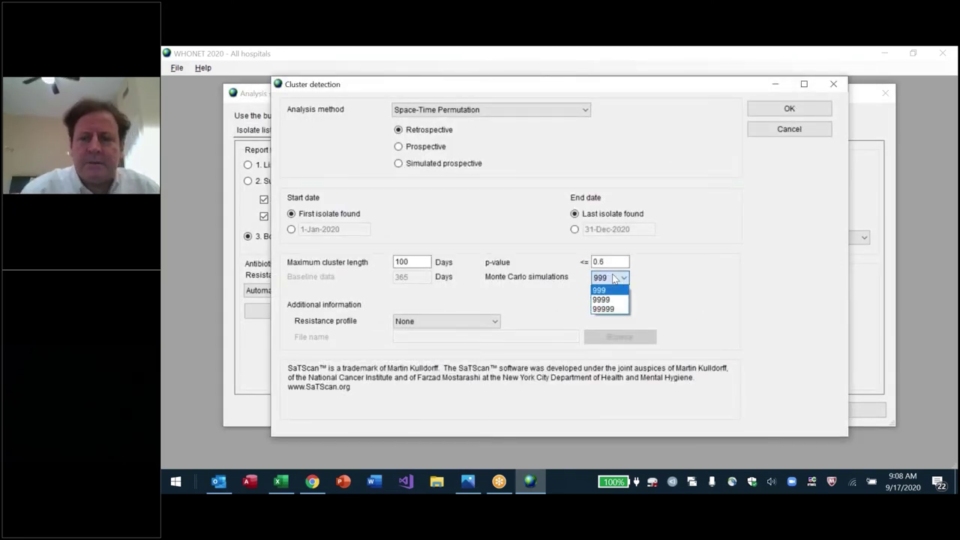
left_click(609, 286)
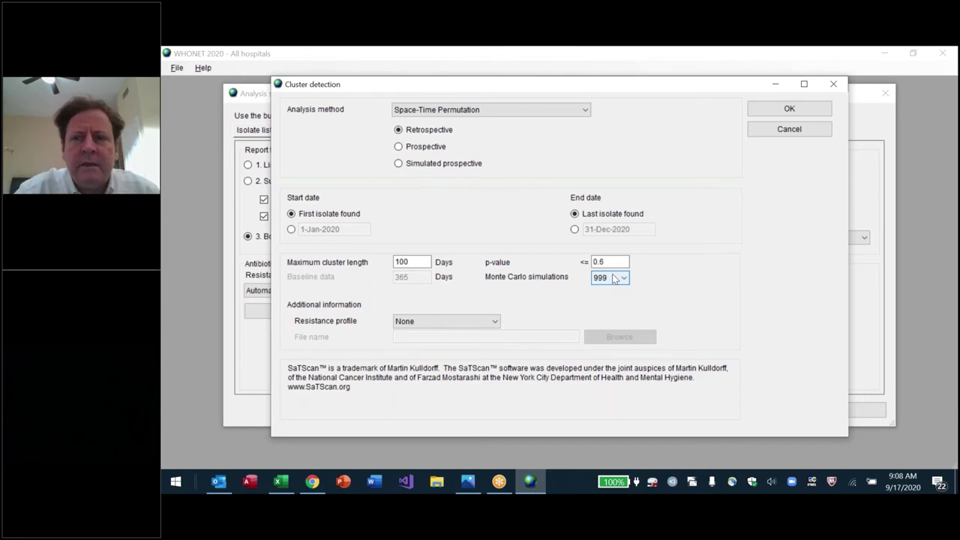
left_click(771, 112)
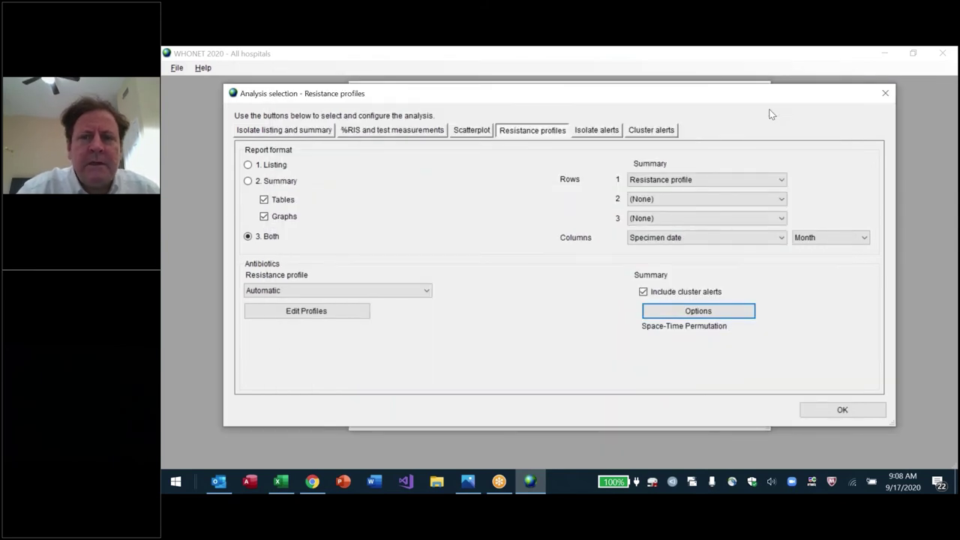
left_click(831, 413)
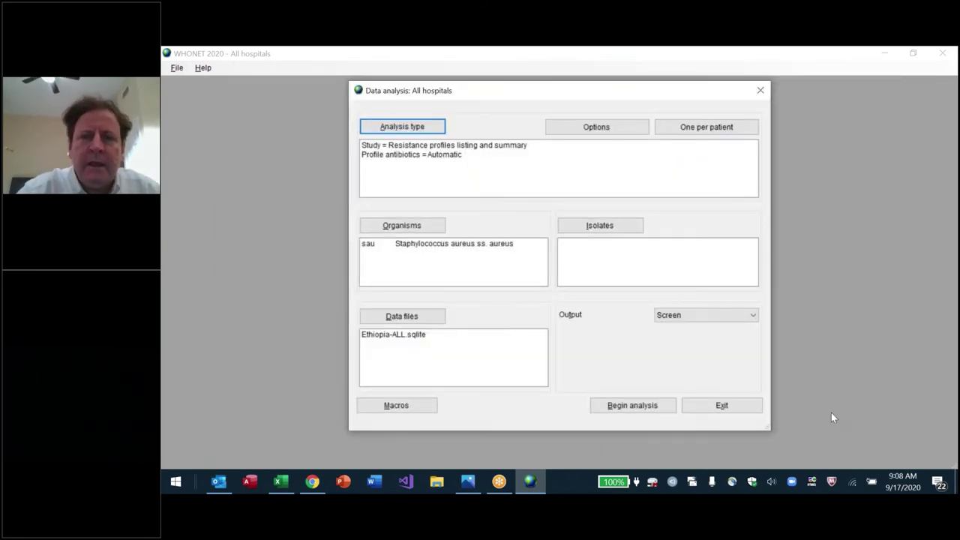
Step: Omit isolates missing profile antibiotics, keeping the summary counted by number of patients
left_click(594, 128)
left_click(557, 352)
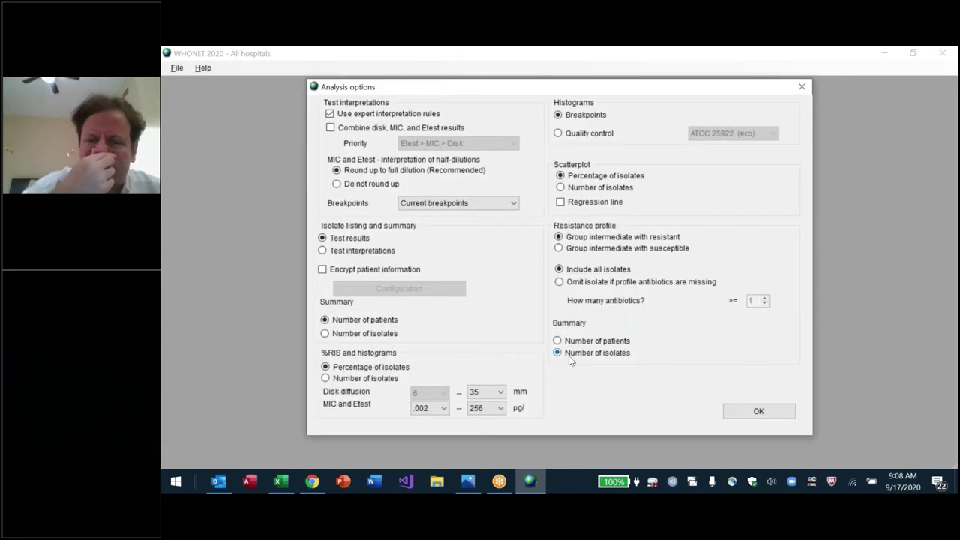
left_click(590, 341)
left_click(559, 282)
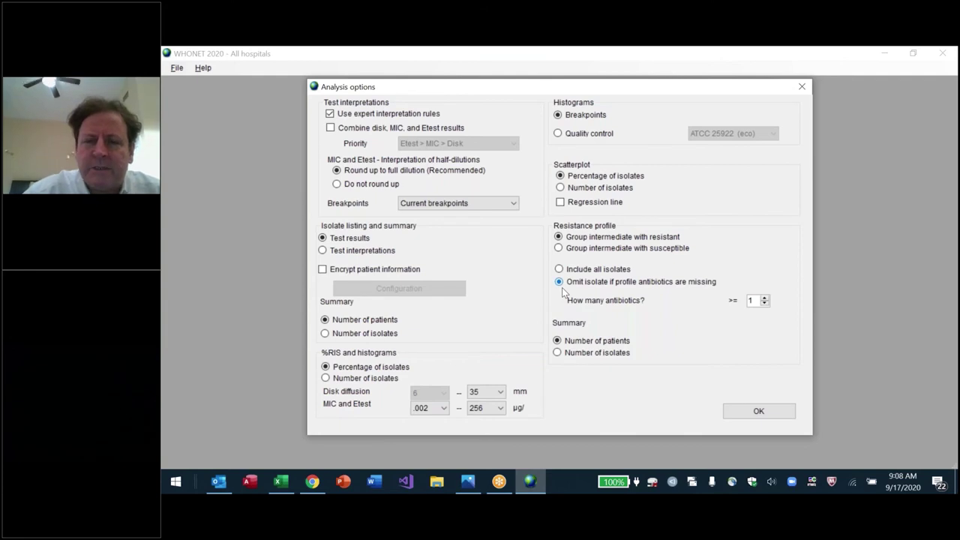
left_click(757, 412)
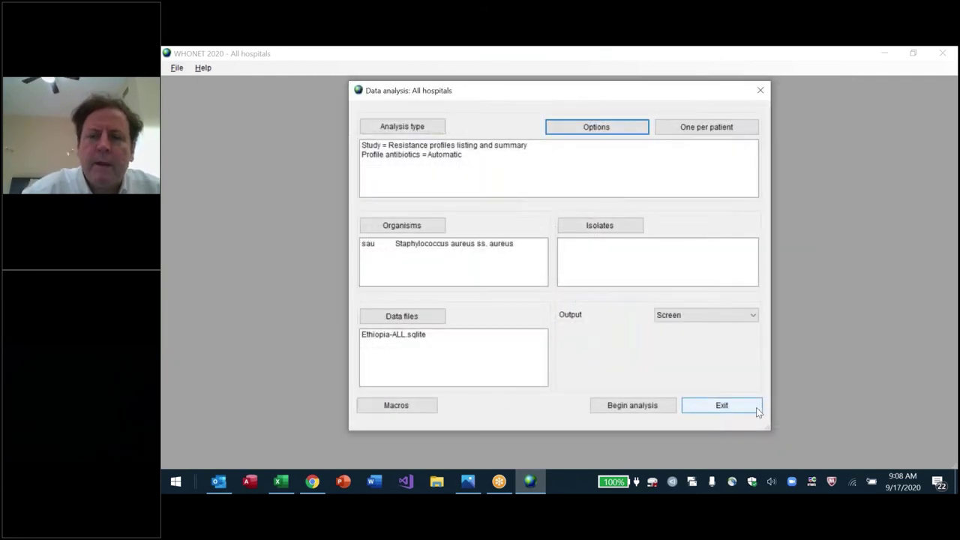
Step: Set the summary columns to Laboratory and run the analysis
left_click(409, 129)
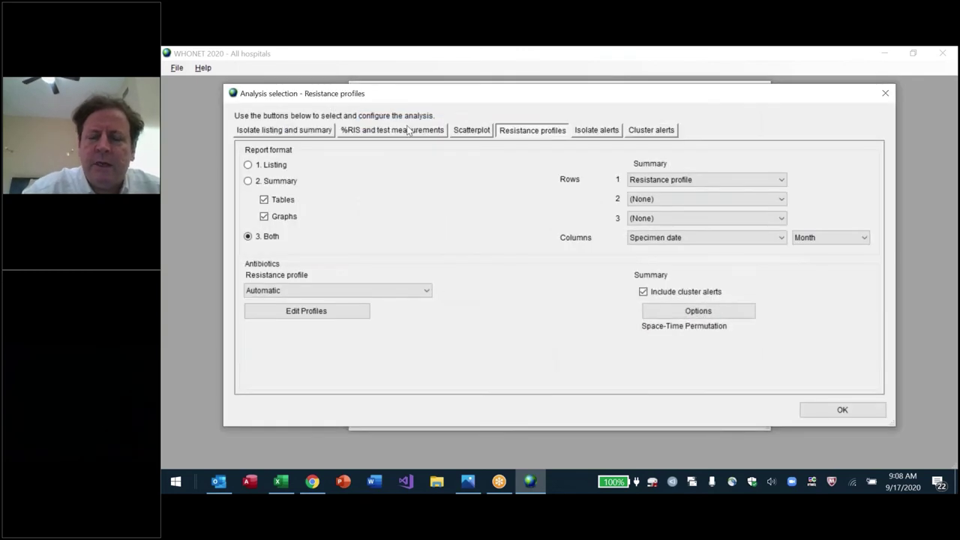
left_click(754, 238)
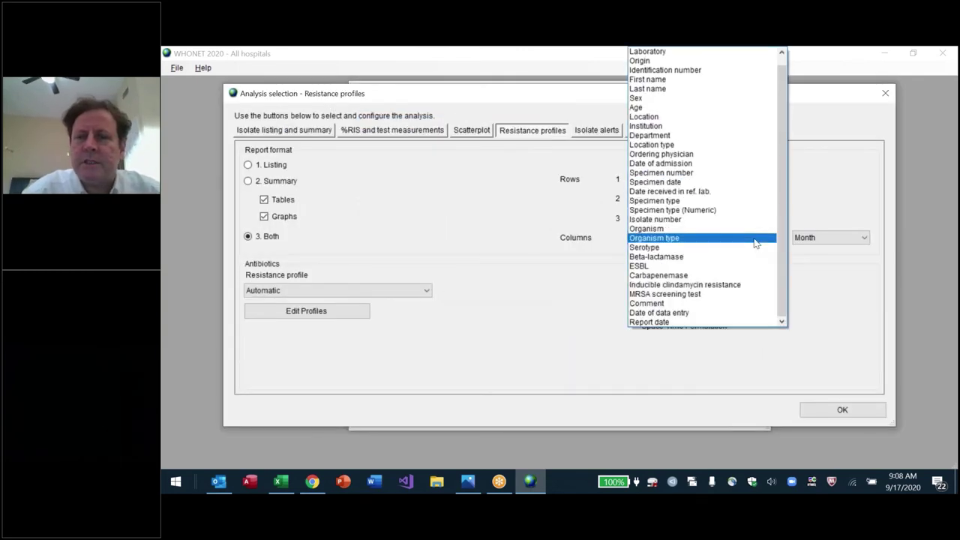
key("l")
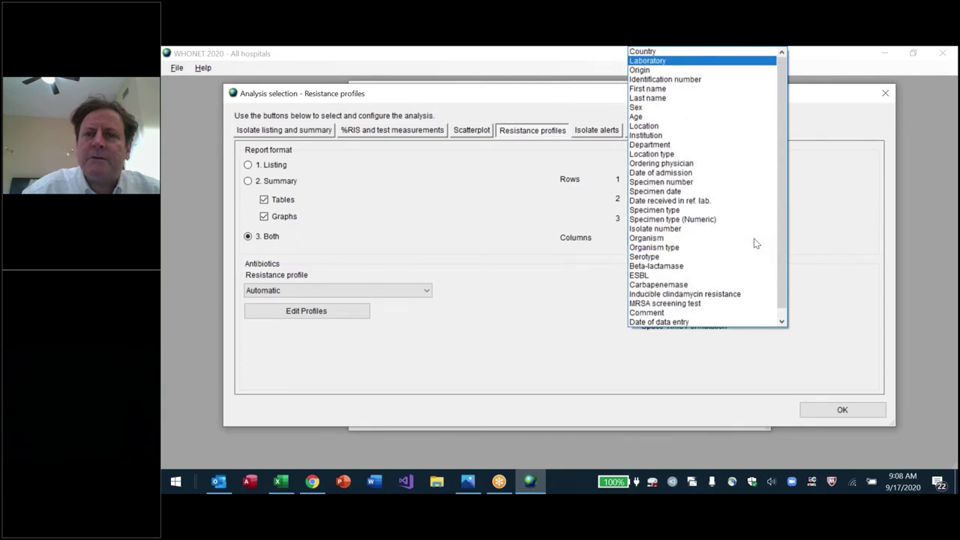
key("Return")
key("Return")
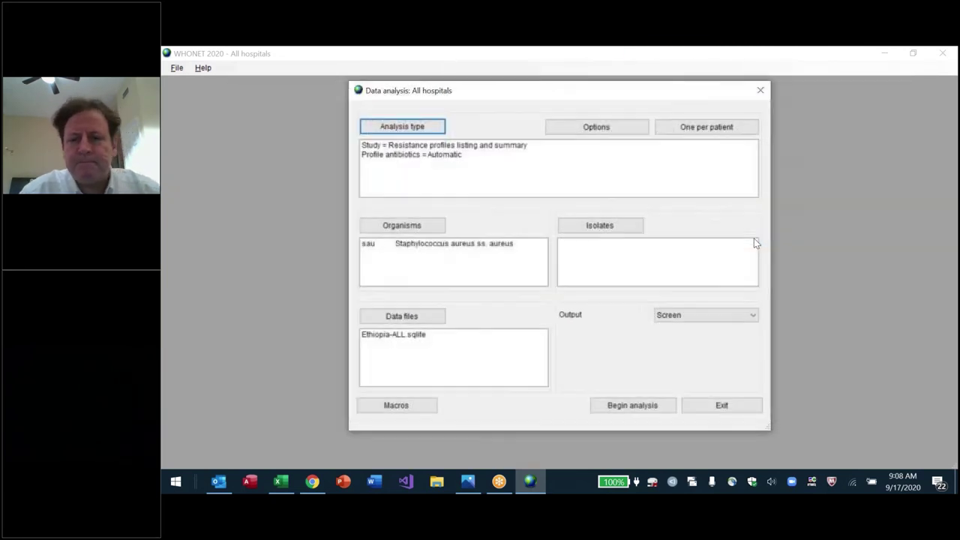
key("Return")
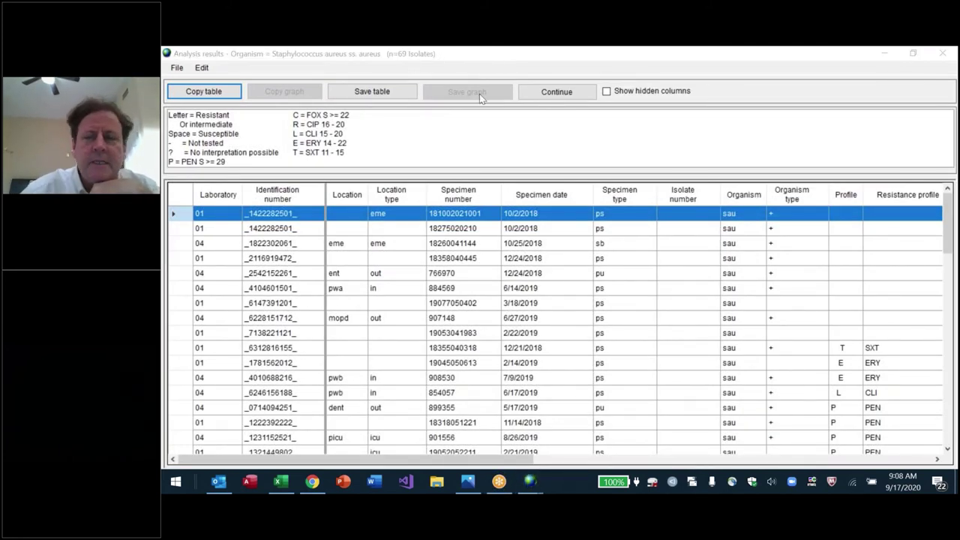
Step: Page through the 69-isolate listing, then continue to the profile summary table and graph
left_click(705, 318)
key("Page_Down")
key("Page_Down")
key("Page_Down")
key("Page_Down")
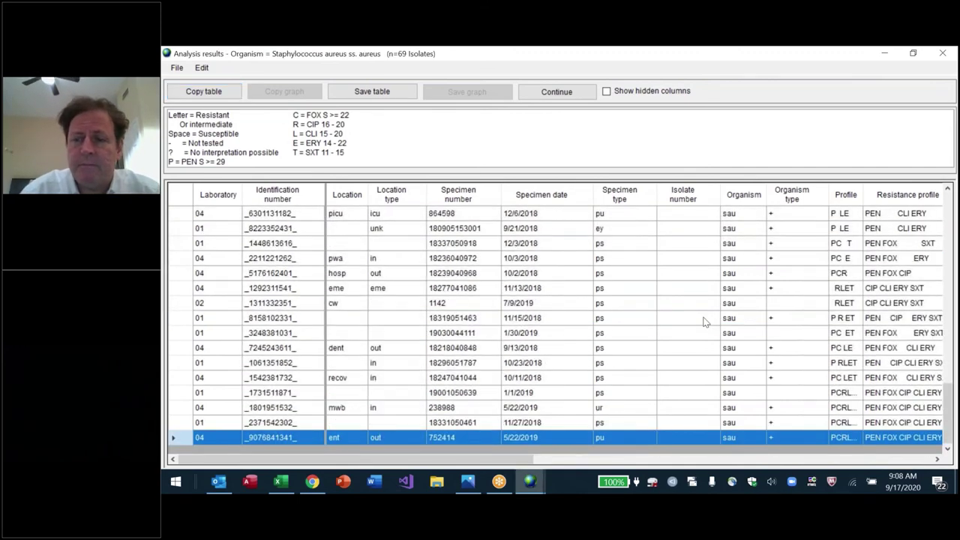
key("Page_Up")
key("Page_Up")
key("Page_Up")
key("Page_Up")
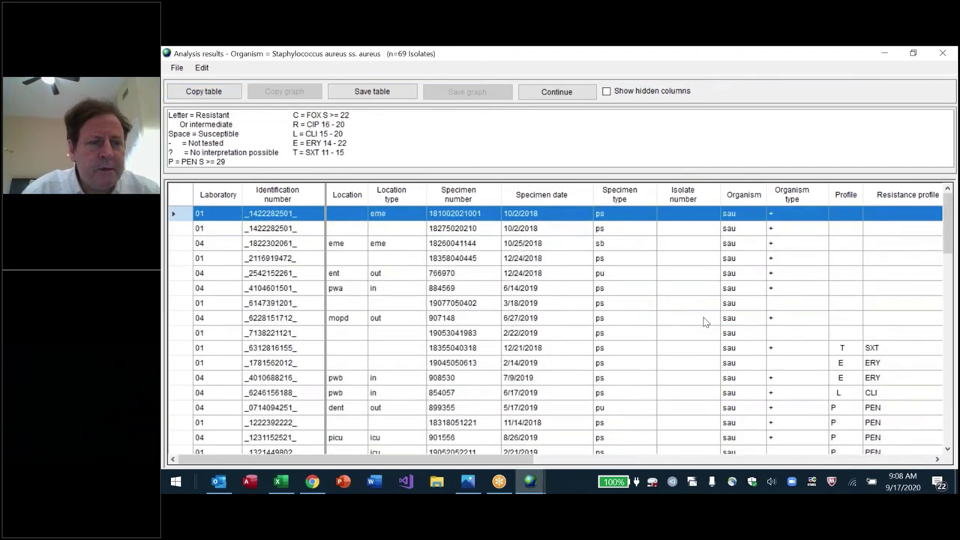
key("Page_Down")
key("Page_Down")
key("Page_Down")
key("Page_Down")
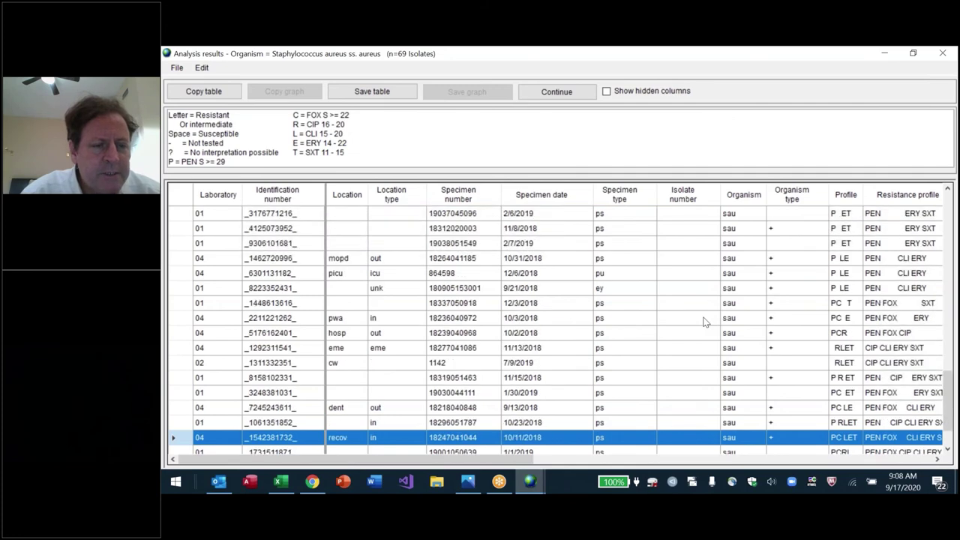
key("Page_Up")
key("Page_Up")
key("Page_Up")
key("Page_Up")
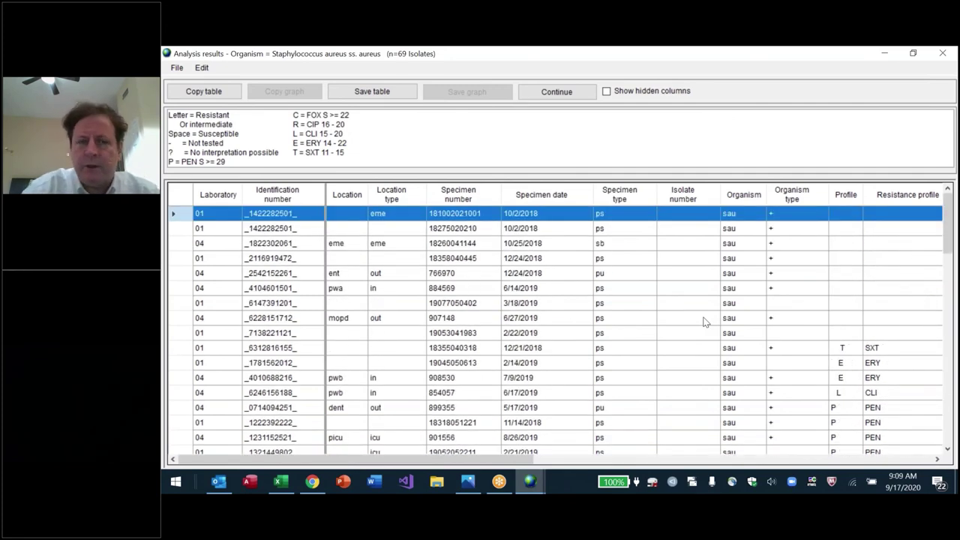
key("Escape")
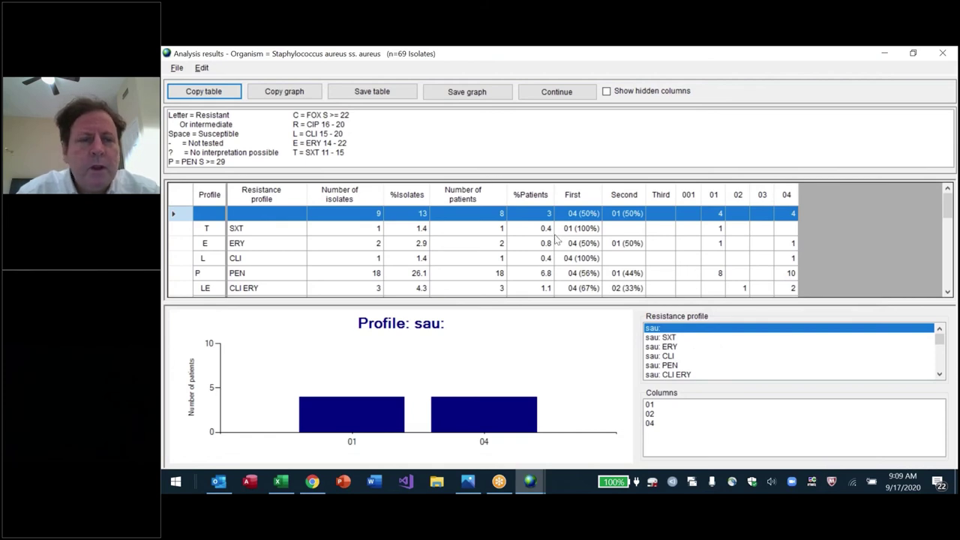
Step: Widen the Resistance profile column to show full profile names, keeping the original row order
key("Down")
key("Down")
key("Down")
key("Down")
key("Down")
key("Down")
key("Down")
key("Down")
key("Down")
key("Down")
key("Down")
key("Down")
key("Down")
key("Down")
key("Down")
key("Down")
key("Down")
key("Down")
key("Down")
key("Down")
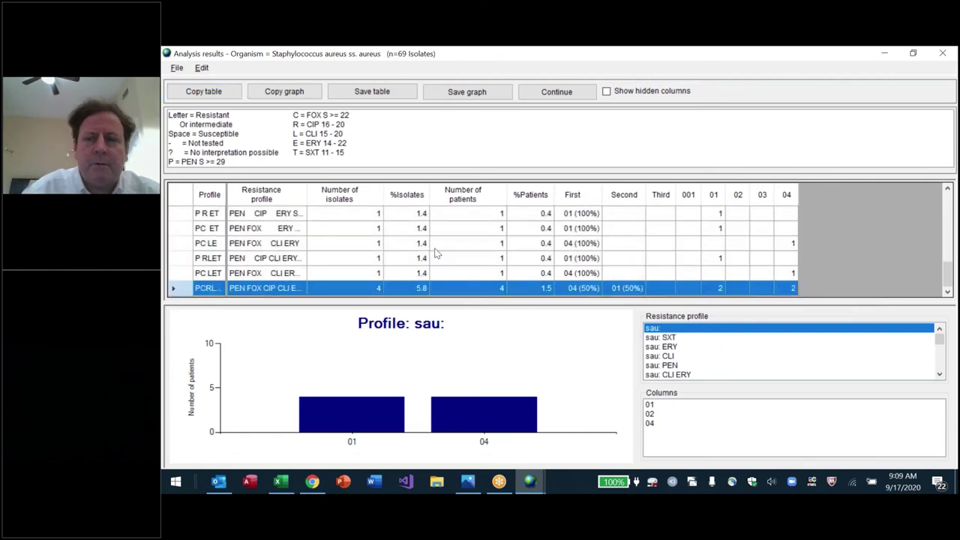
double_click(306, 194)
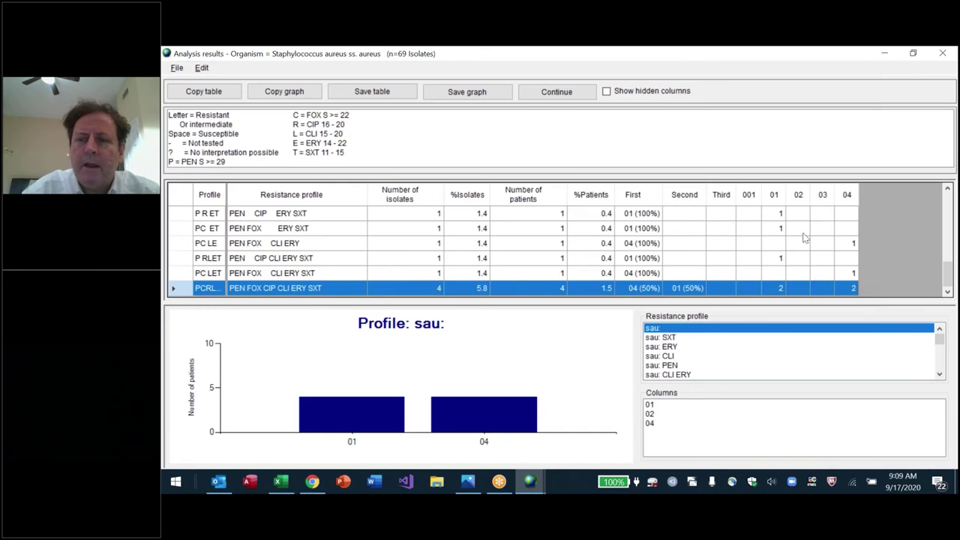
left_click(797, 193)
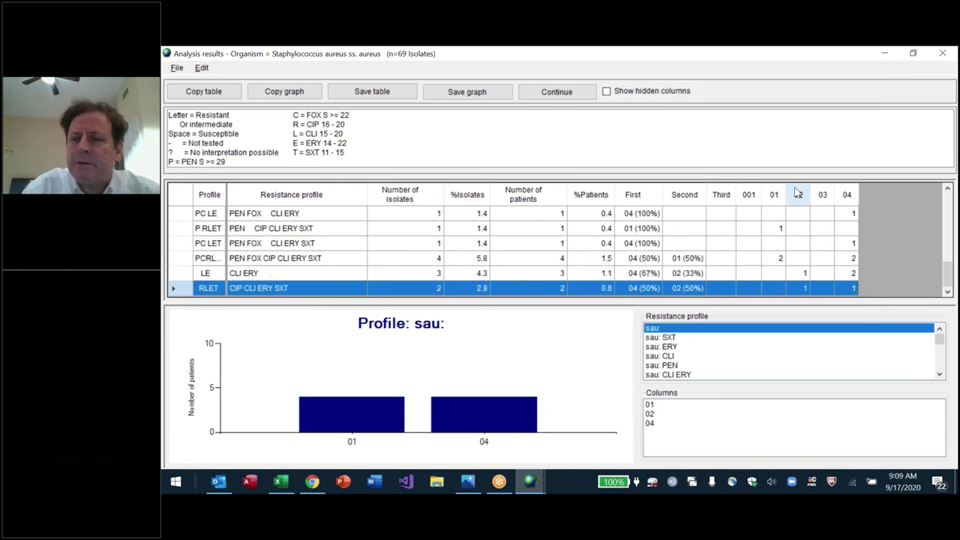
left_click(797, 193)
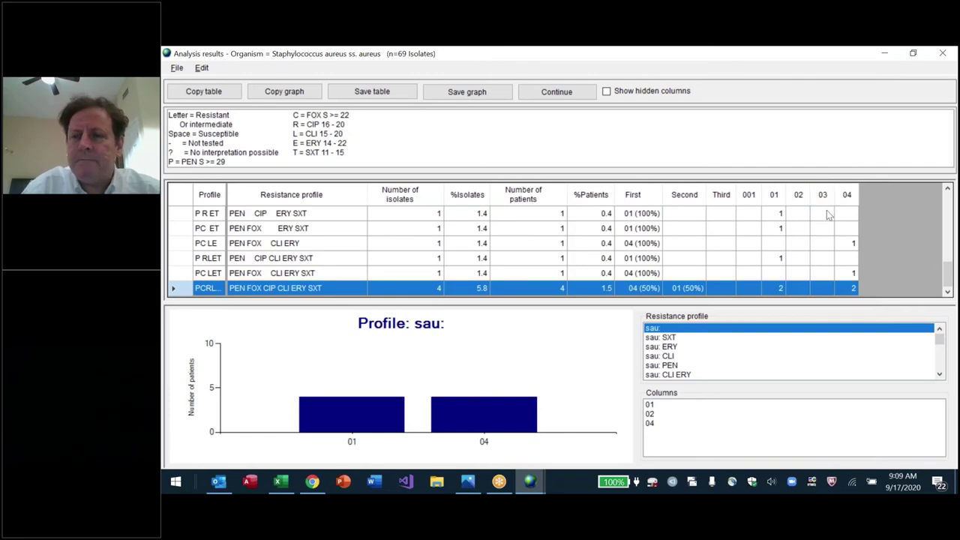
Step: Graph the 'sau: ERY' profile, showing one patient each in laboratories 01 and 04
scroll(942, 249, "up", 1)
scroll(942, 249, "down", 1)
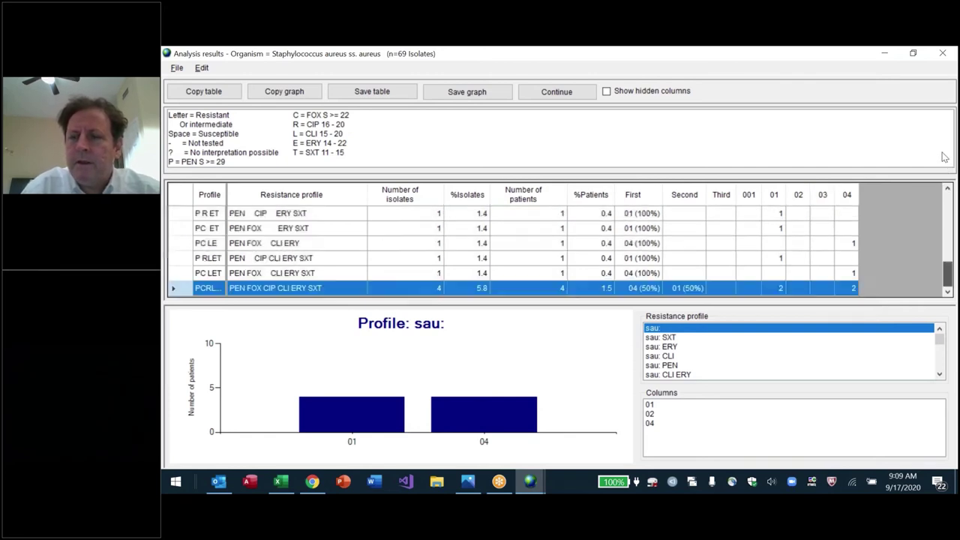
scroll(943, 249, "up", 10)
left_click(733, 346)
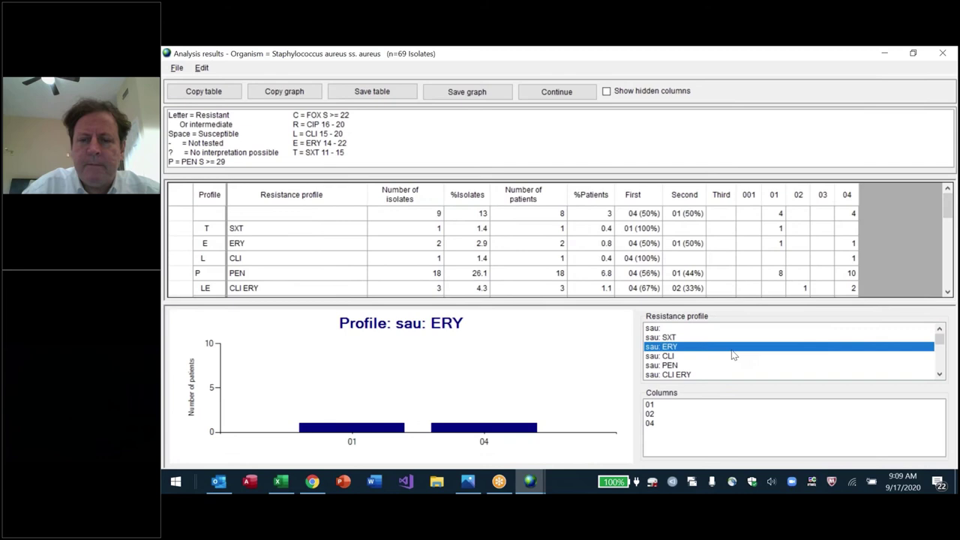
Step: Graph laboratory 02's LE and RLET profiles and sort the table by 01 counts, highest first
left_click(669, 405)
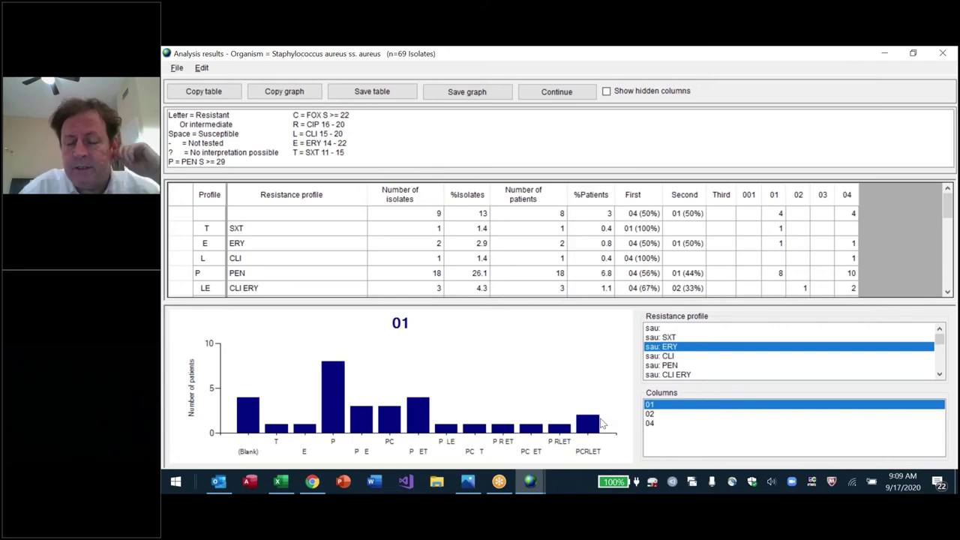
left_click(663, 425)
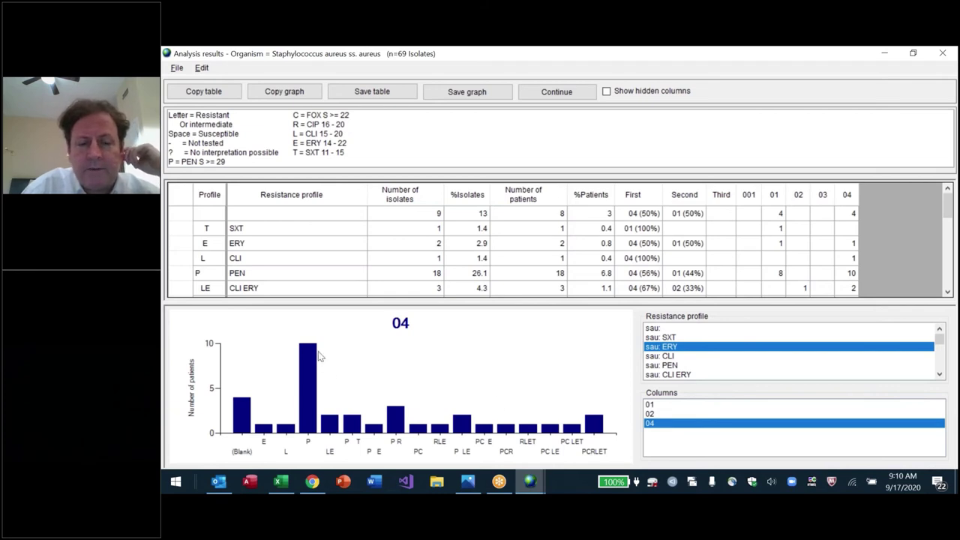
left_click(670, 415)
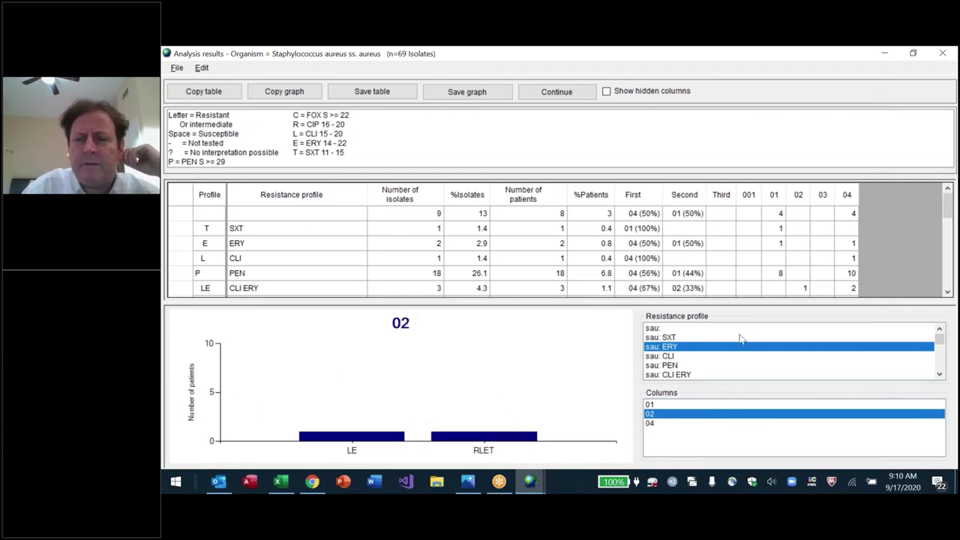
left_click(774, 195)
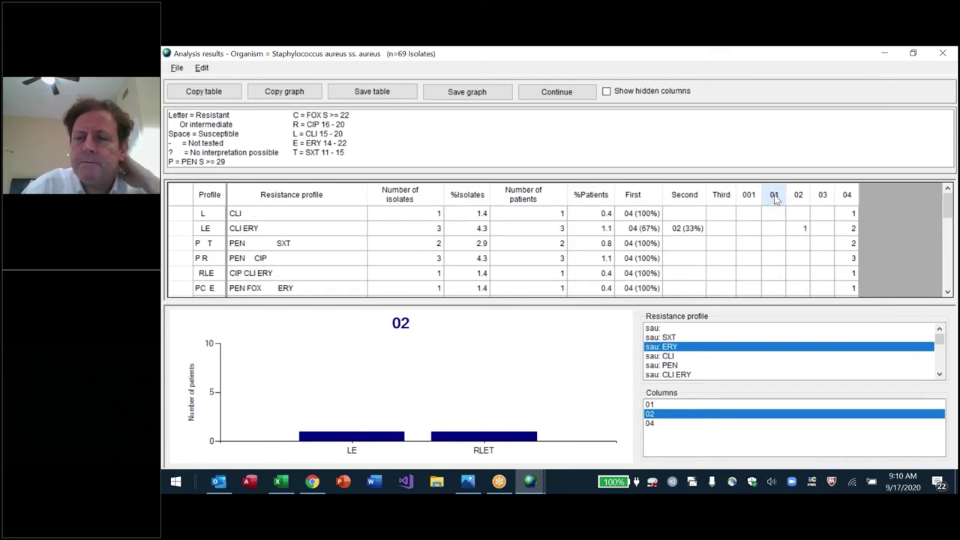
left_click(775, 195)
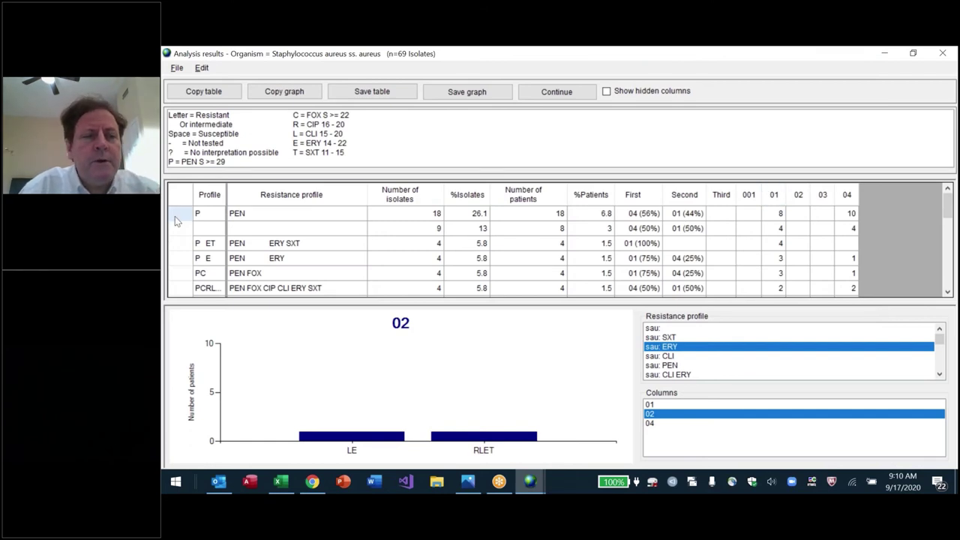
key("ctrl+a")
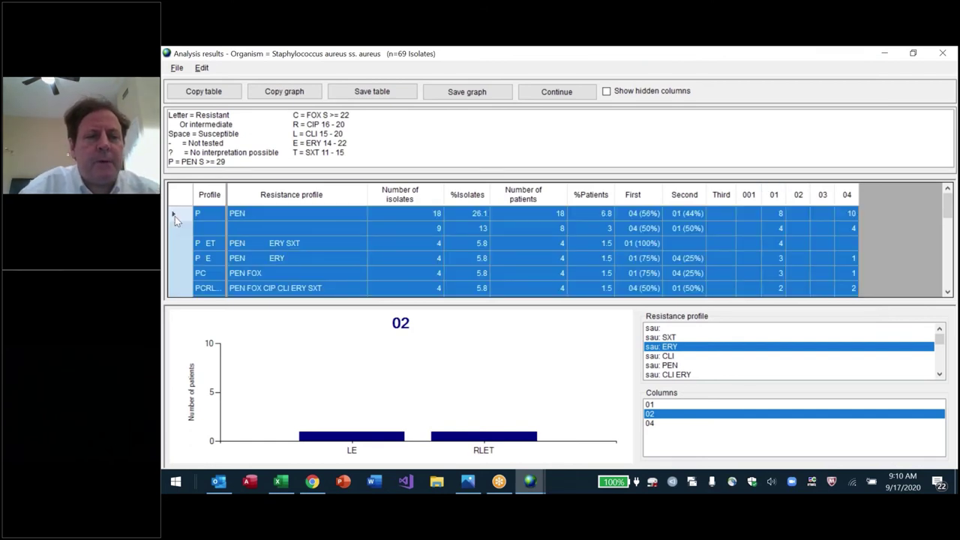
left_click(174, 216)
left_click(184, 229)
key("ctrl+shift+End")
key("ctrl+Home")
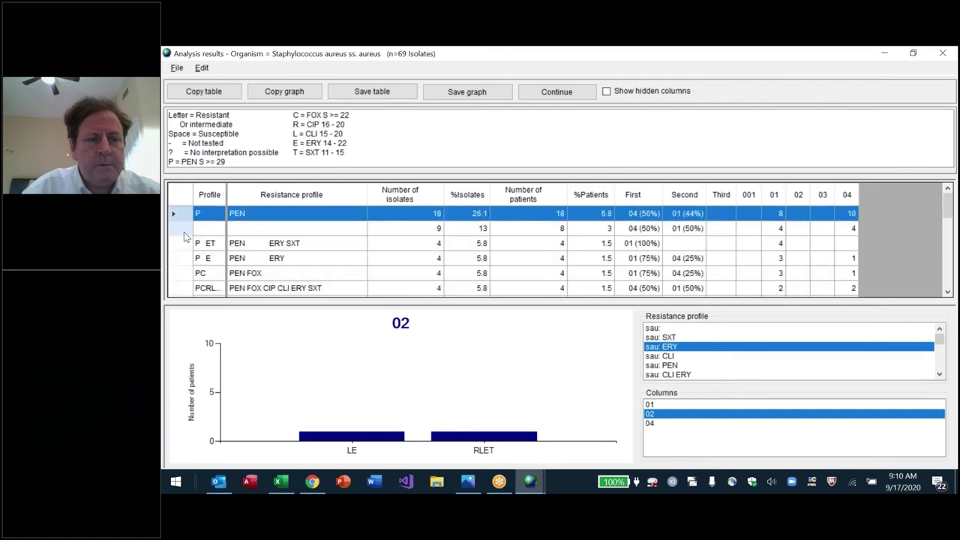
key("shift+Down")
key("shift+Down")
key("shift+Down")
key("shift+Down")
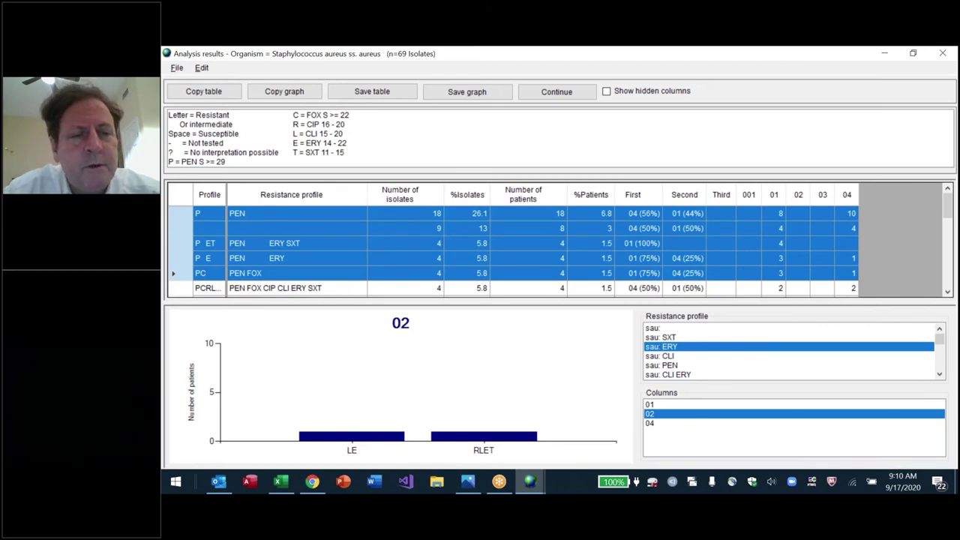
key("Down")
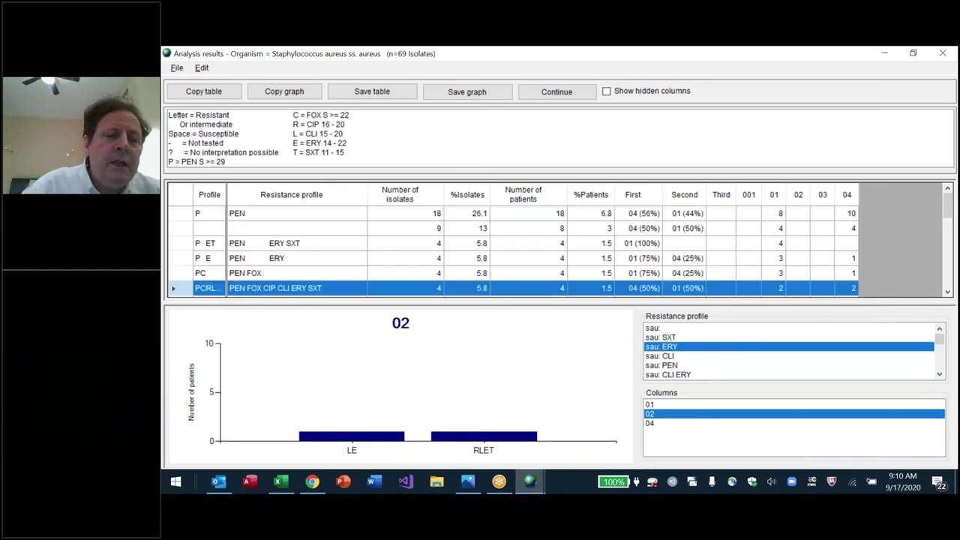
key("Up")
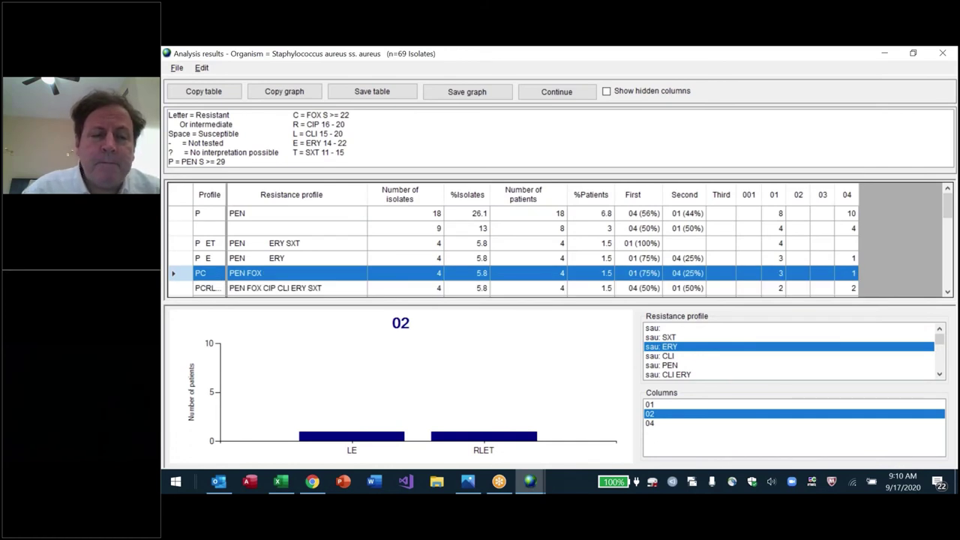
key("Down")
key("Down")
key("Down")
key("Down")
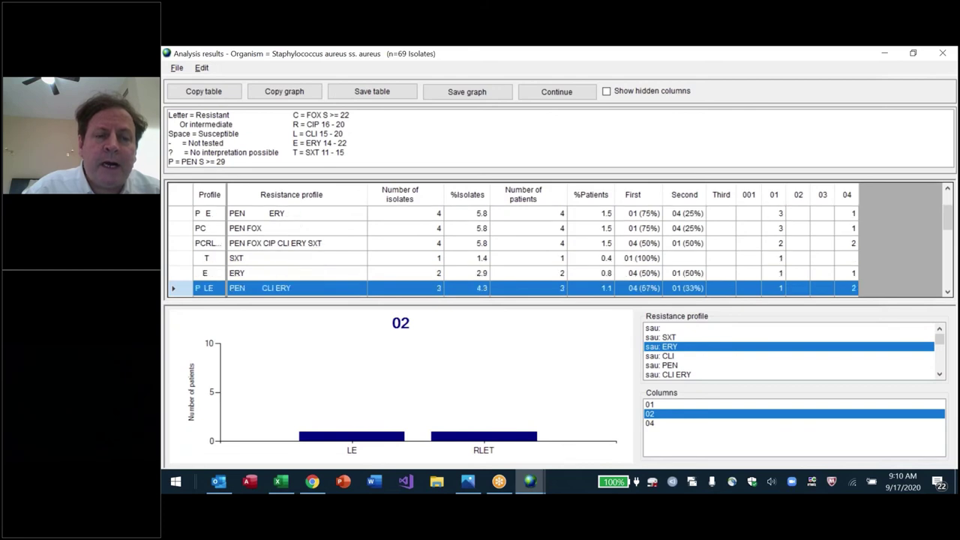
key("Up")
key("Up")
key("Up")
key("Up")
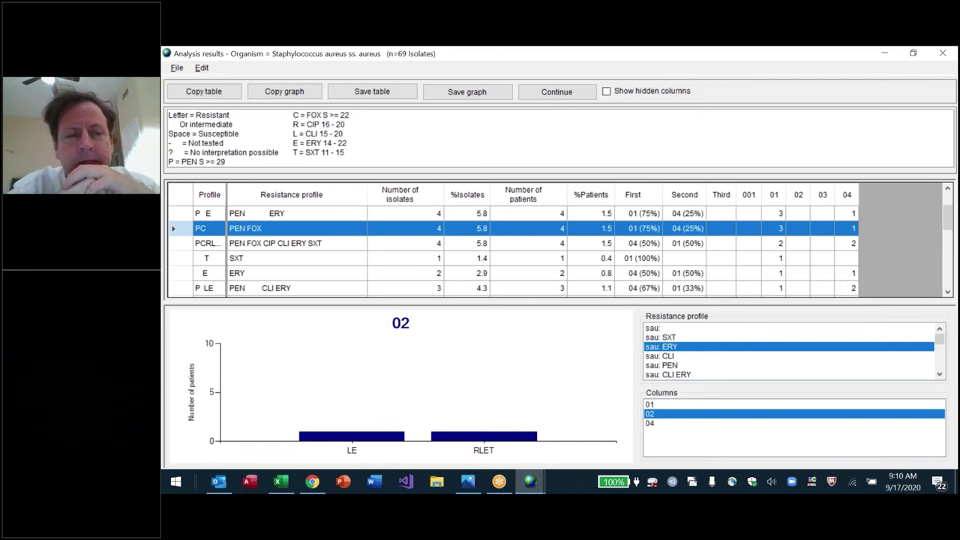
left_click(275, 243)
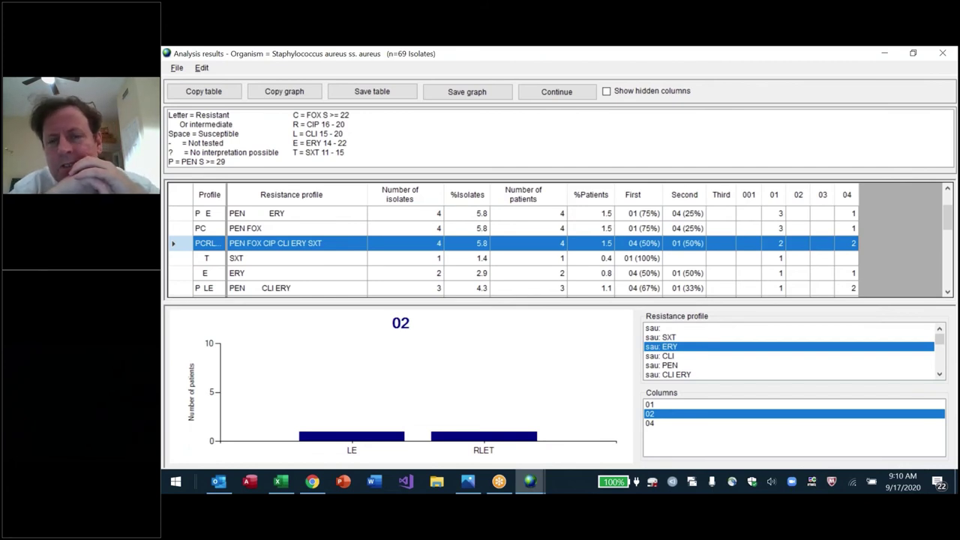
key("Down")
key("Down")
key("Down")
key("Down")
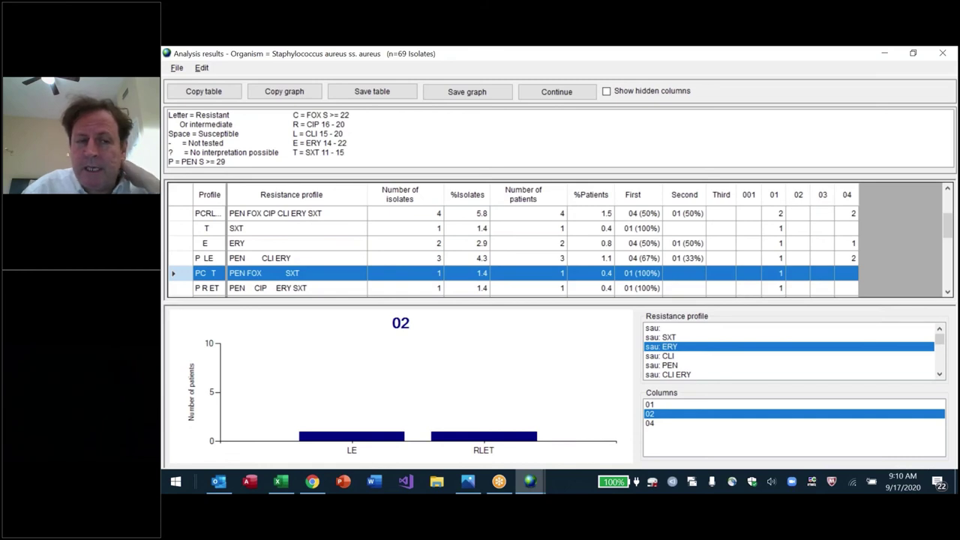
key("Down")
key("Down")
key("Down")
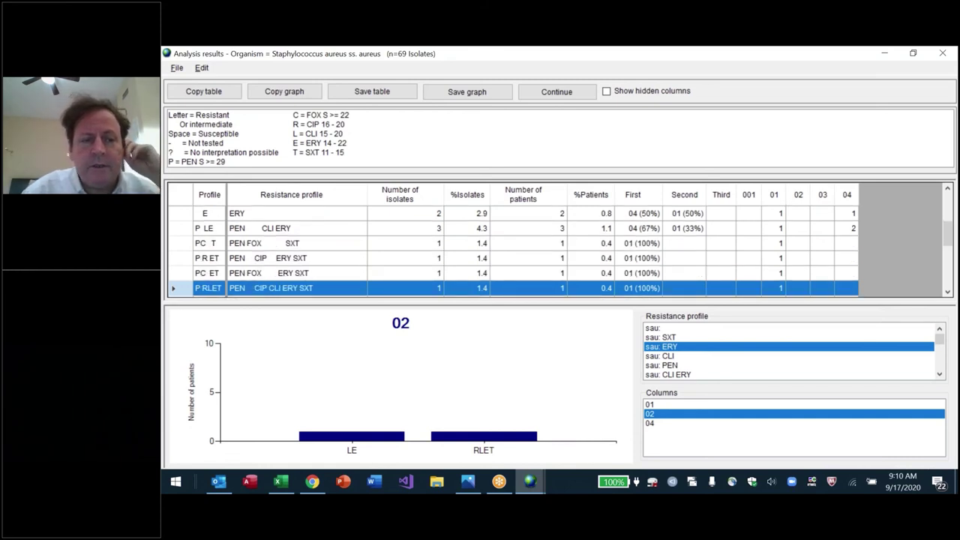
key("Up")
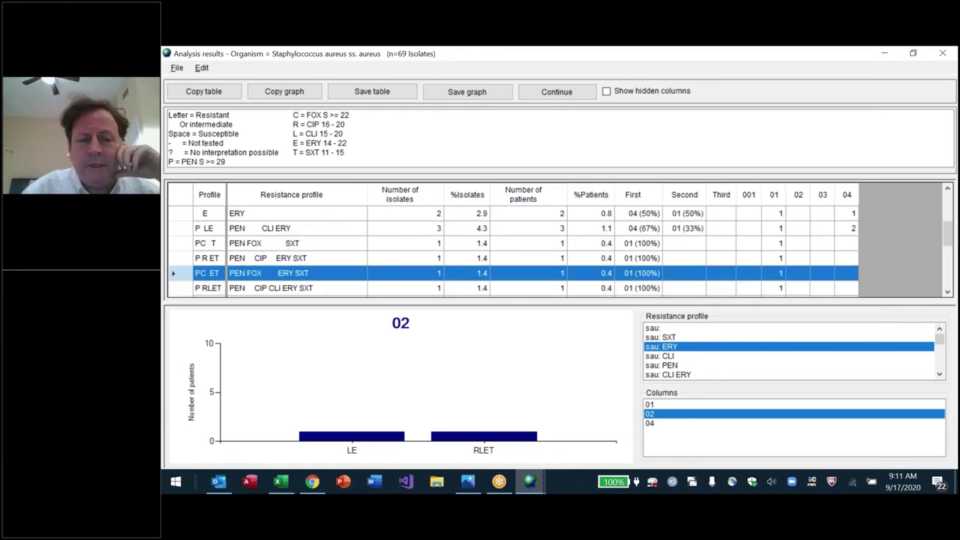
key("Down")
key("Down")
key("Down")
key("Down")
key("Down")
key("Down")
key("Down")
key("Down")
key("Down")
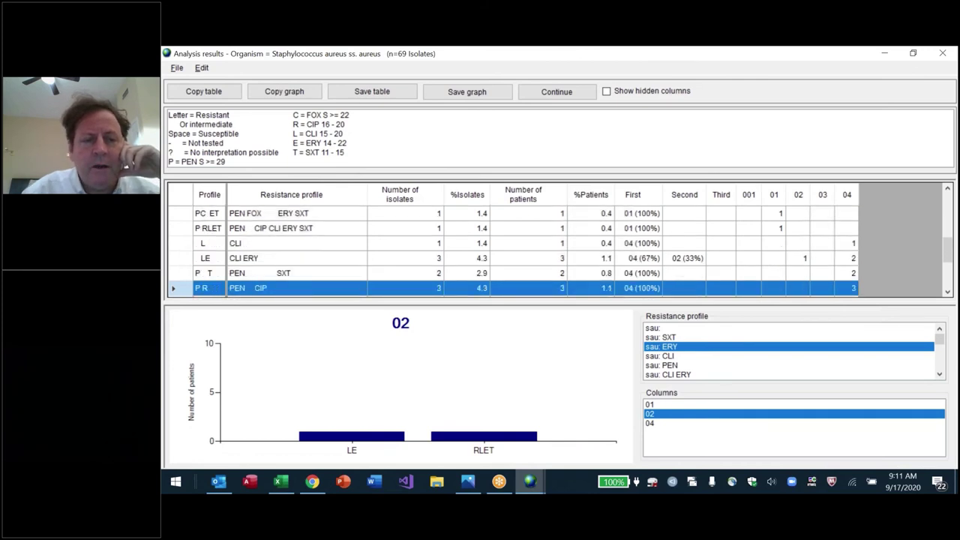
key("Up")
key("Up")
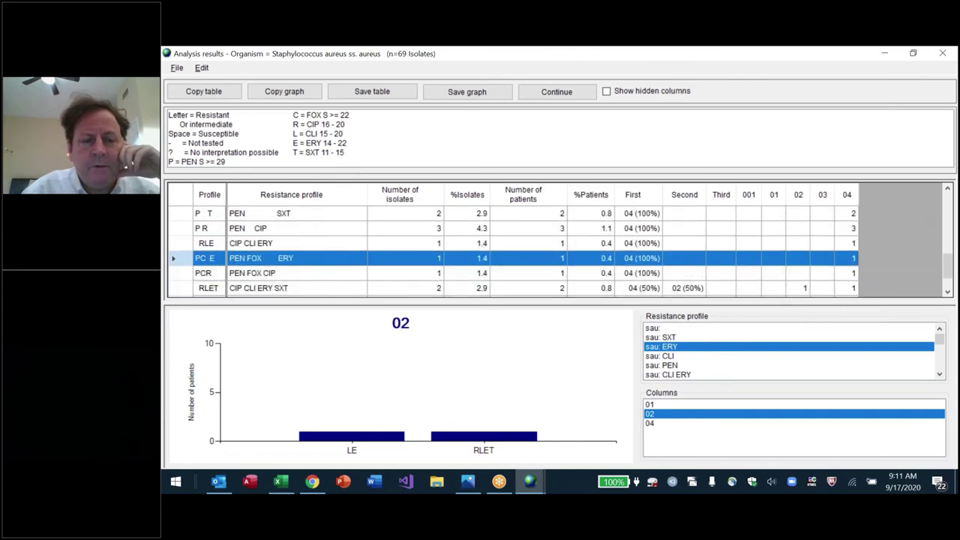
key("Down")
key("Down")
key("Down")
key("Down")
key("Up")
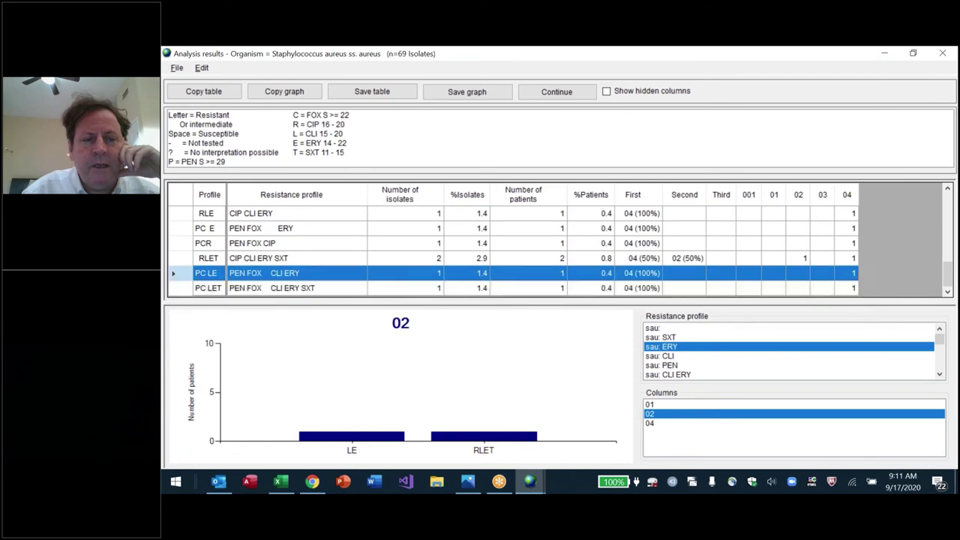
key("Down")
key("Up")
key("Up")
key("Up")
key("Up")
key("Up")
key("Up")
key("Up")
key("Up")
key("Up")
key("Up")
key("Up")
key("Up")
key("Up")
key("Up")
key("Up")
key("Up")
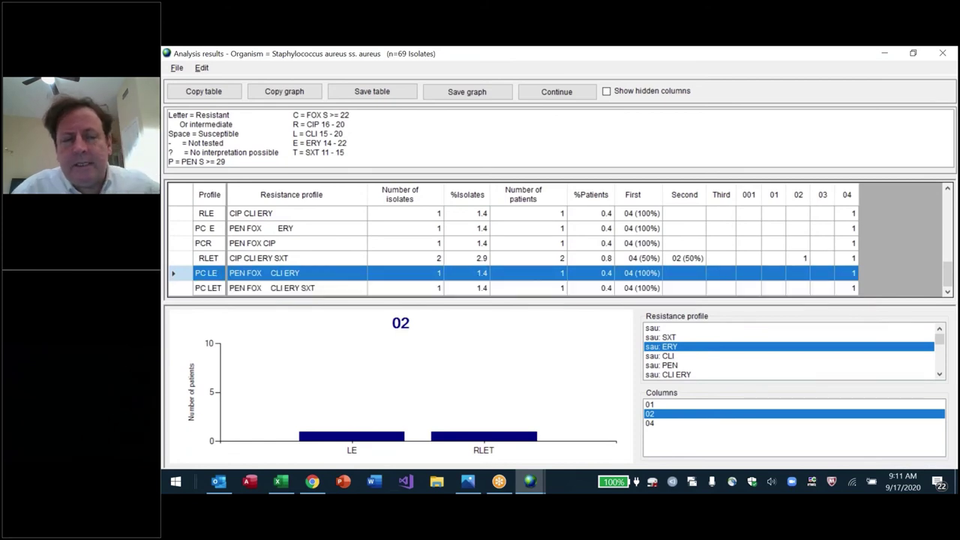
key("Up")
key("Up")
key("Up")
key("Up")
key("Up")
key("Up")
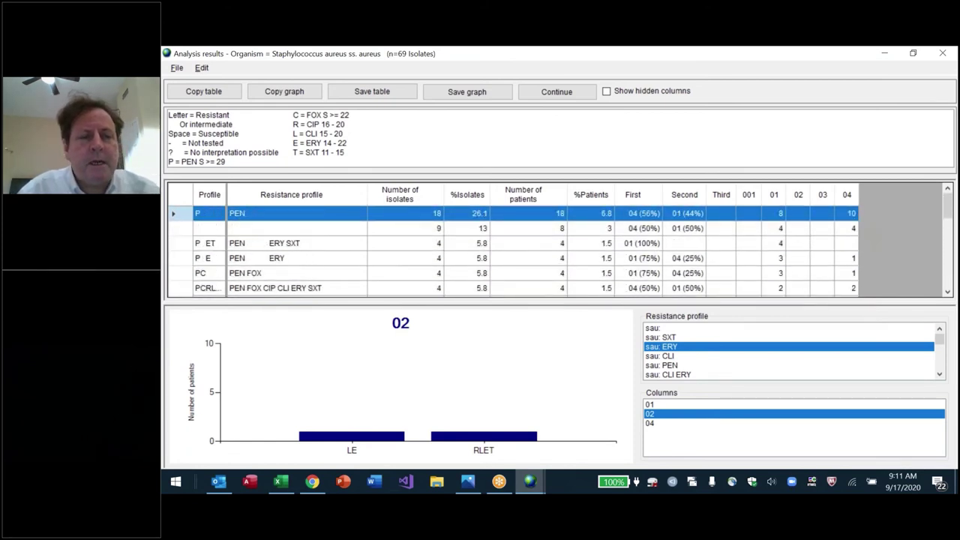
key("shift+Down")
key("shift+Down")
key("shift+Down")
key("shift+Down")
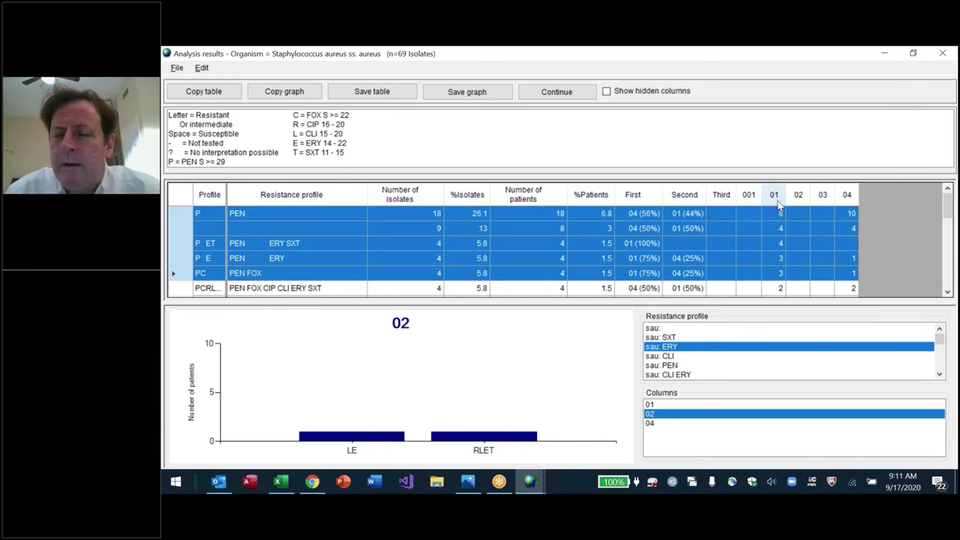
left_click(847, 247)
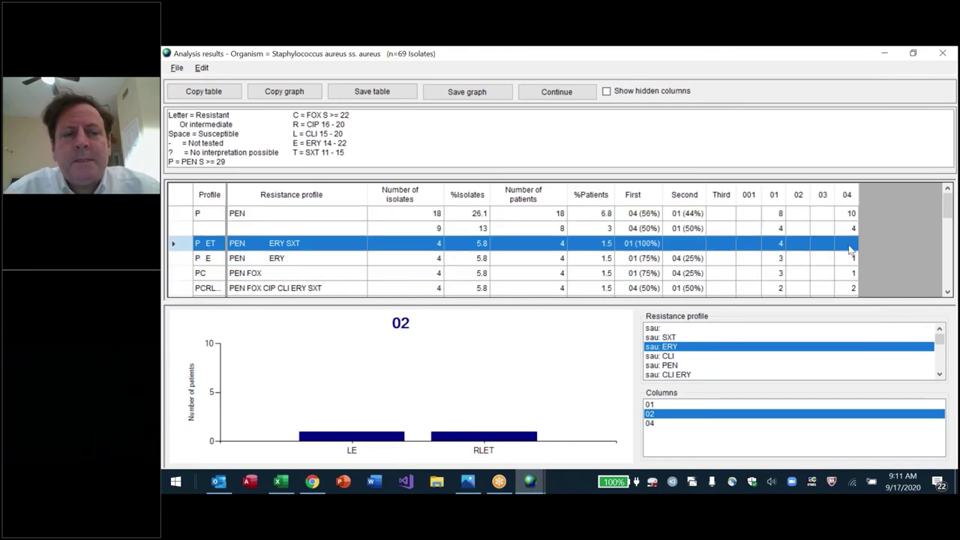
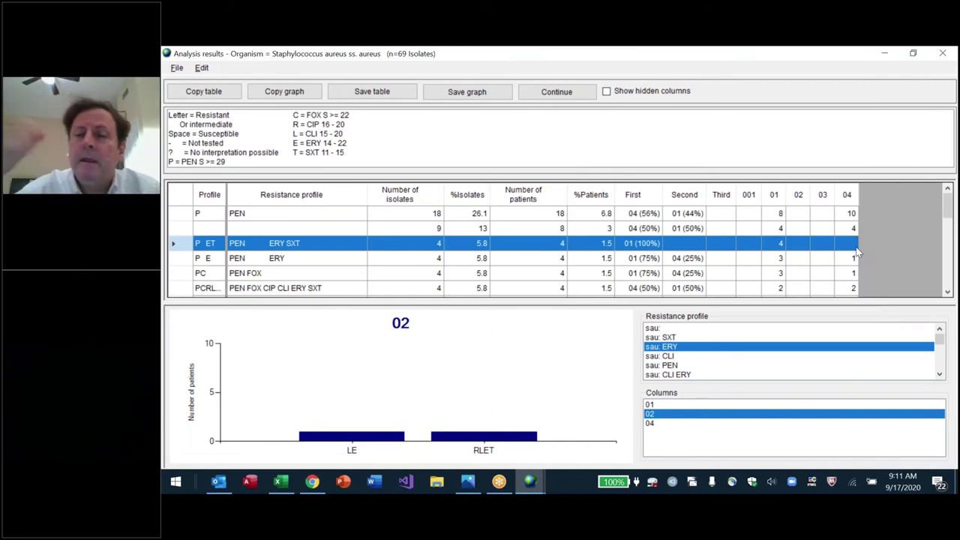
Step: Copy the top five S. aureus resistance profile rows into a new Excel workbook at A1
key("Up")
key("Up")
key("shift+Down")
key("shift+Down")
key("shift+Down")
key("shift+Down")
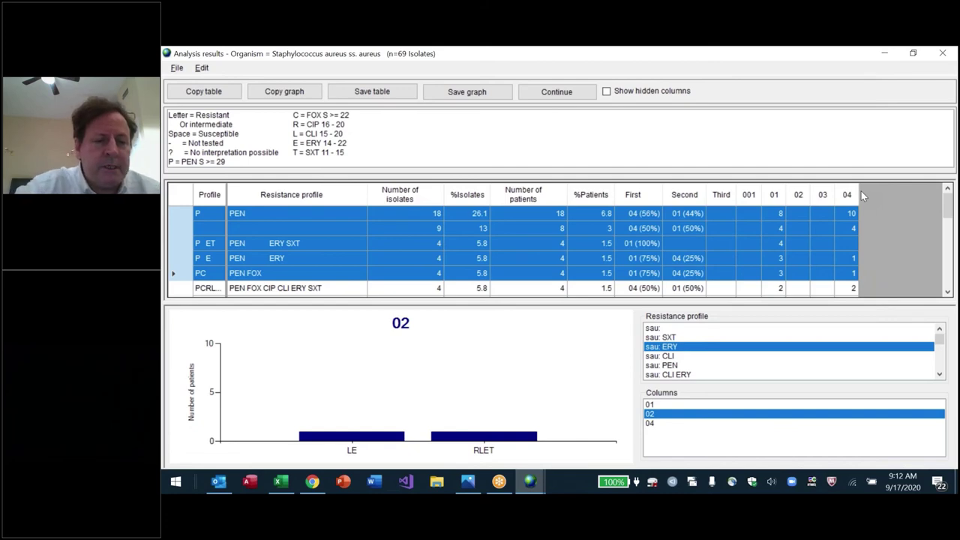
key("alt+Tab")
key("ctrl+n")
key("ctrl+v")
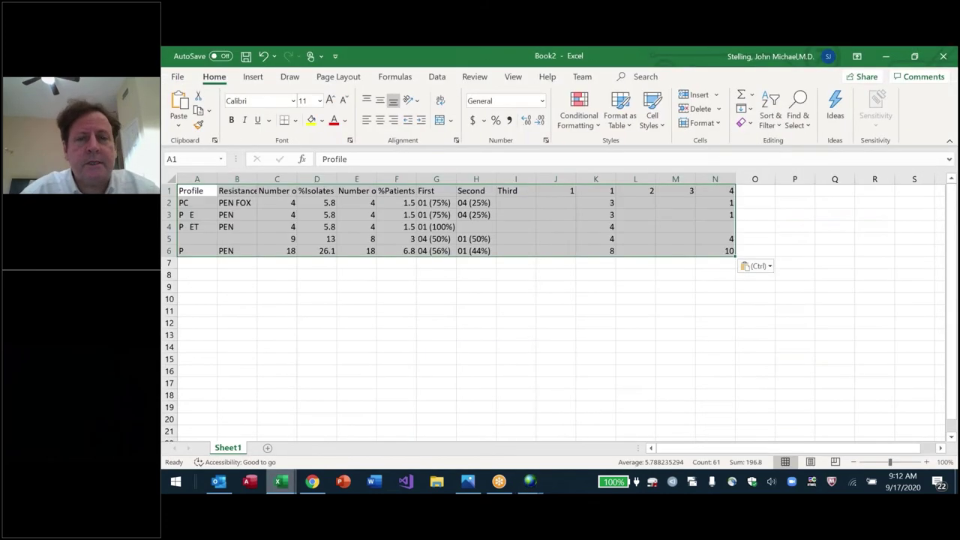
Step: Format header row A1:N1 as Text and re-paste so 001 and 01–04 keep leading zeros
key("Right")
key("Right")
key("Right")
key("Right")
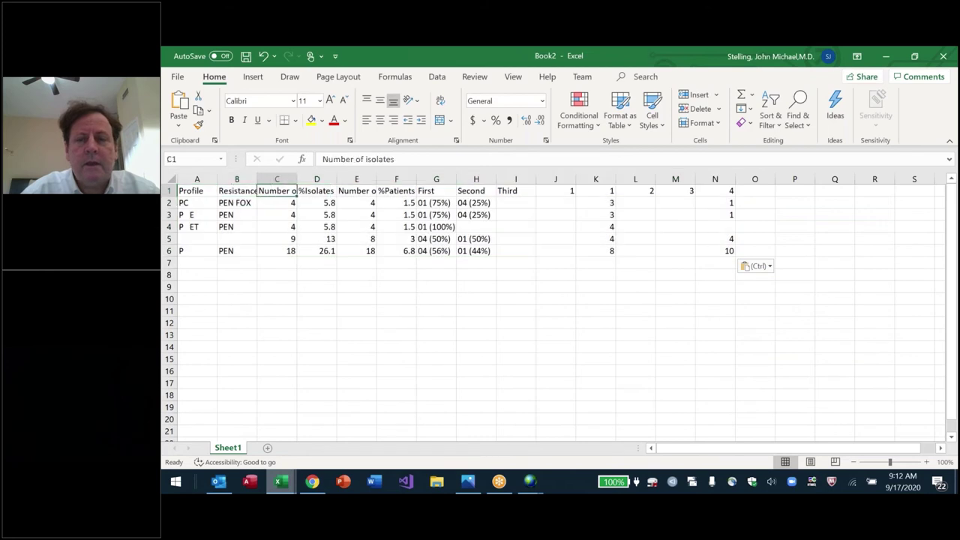
key("Left")
key("Left")
key("Left")
key("Left")
key("ctrl+shift+Right")
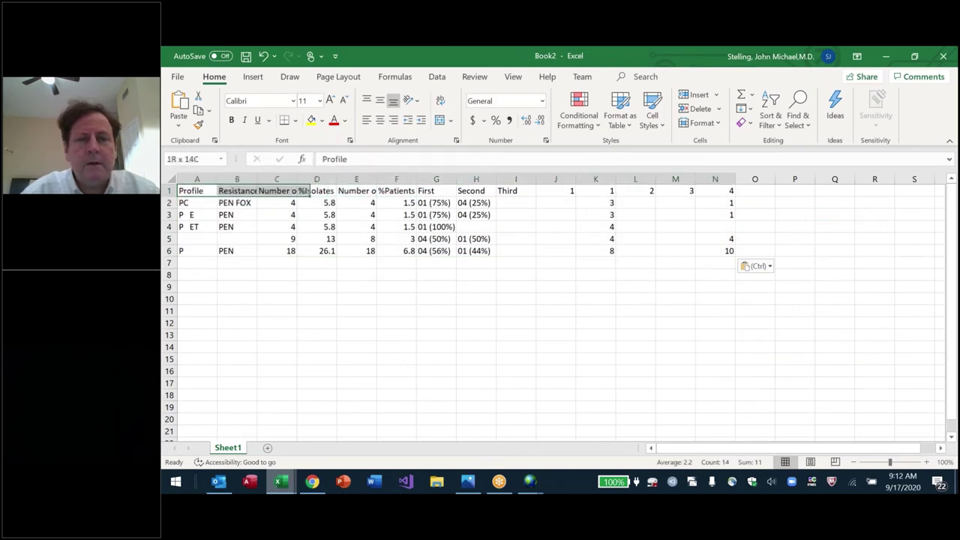
key("ctrl+1")
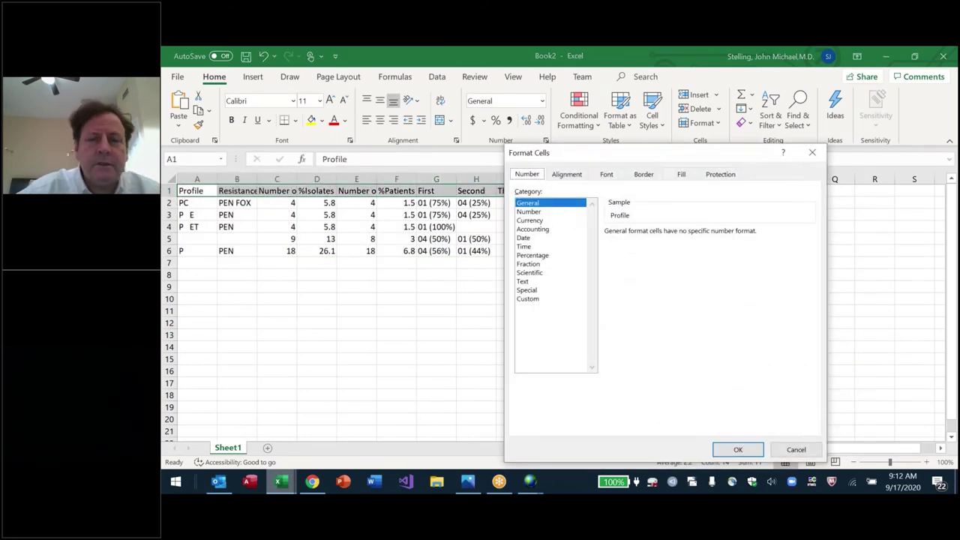
left_click(537, 281)
left_click(732, 450)
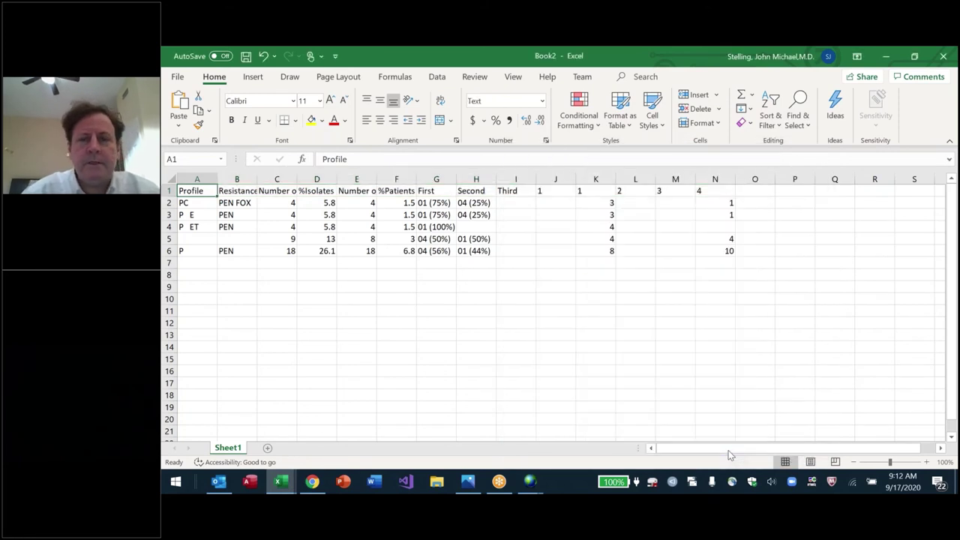
key("ctrl+v")
Step: Delete the empty 001 column entirely and review the remaining headers
key("Right")
key("Right")
key("Right")
key("Right")
key("Right")
key("Right")
key("Right")
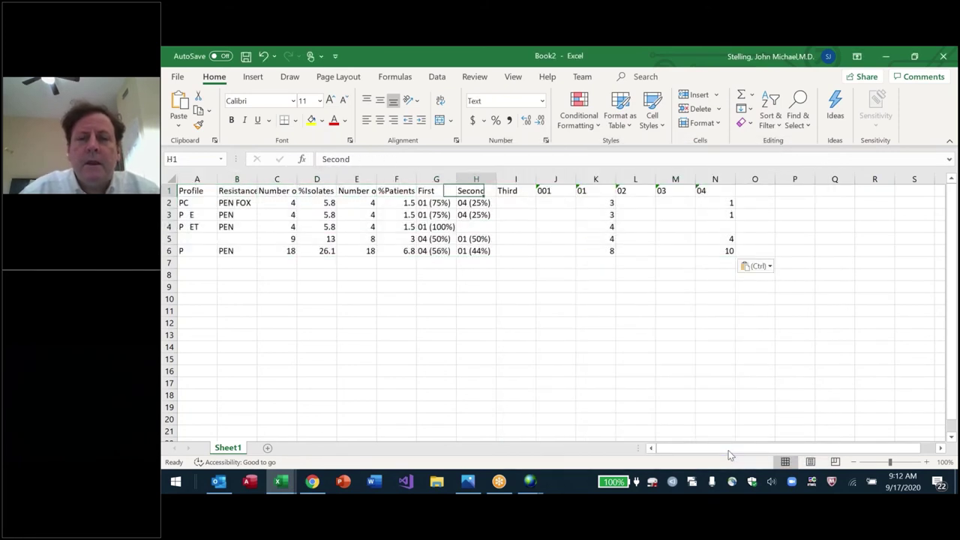
key("Right")
key("Right")
key("ctrl+minus")
key("Return")
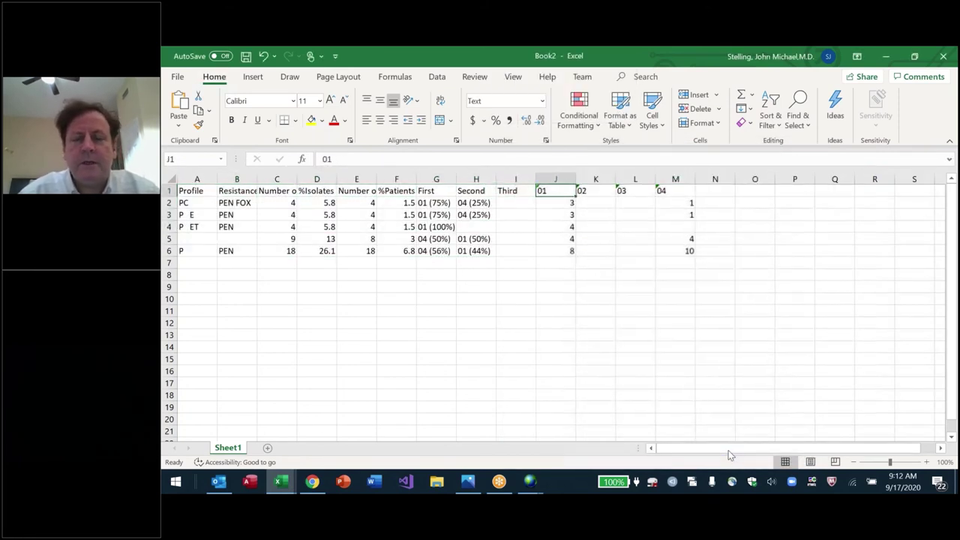
key("Right")
key("Right")
key("Right")
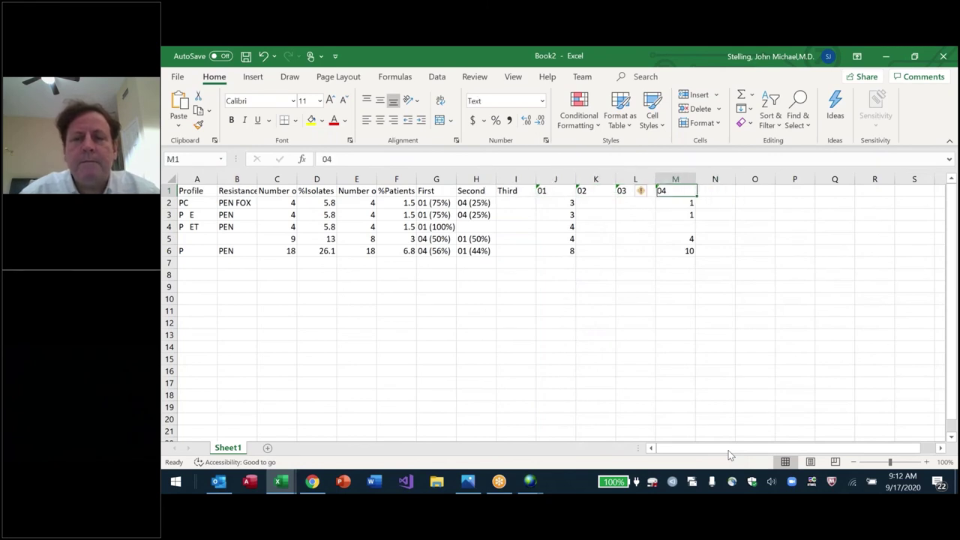
key("Left")
key("ctrl+Home")
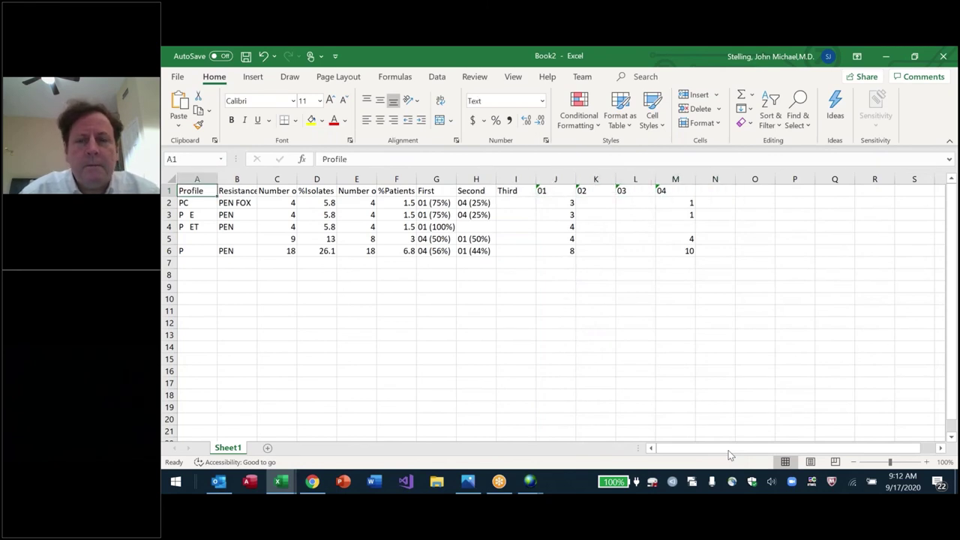
Step: Select data range A1:M6, open Sort but cancel it, then return to WHONET
key("ctrl+a")
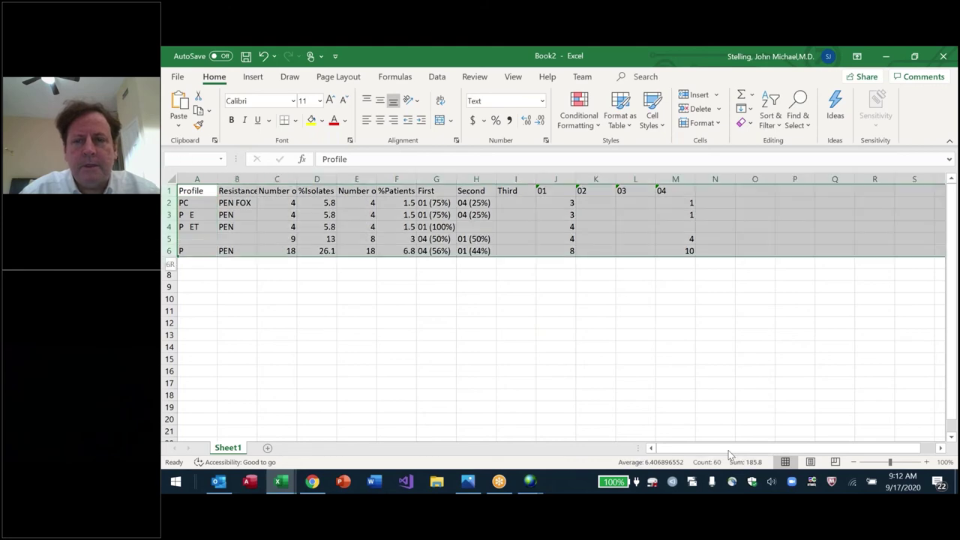
key("alt+d+s")
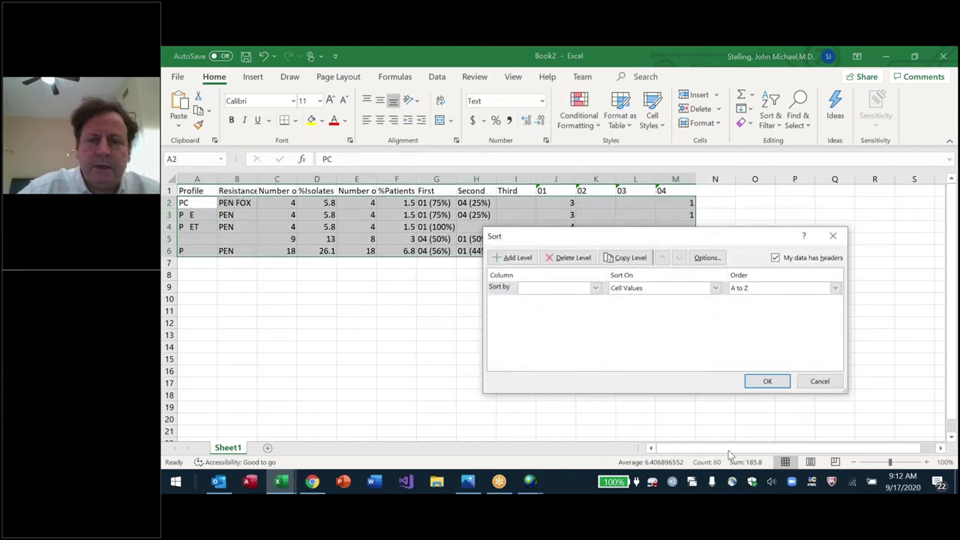
key("alt+Down")
key("Escape")
key("Escape")
key("ctrl+Home")
key("Down")
key("alt+Tab")
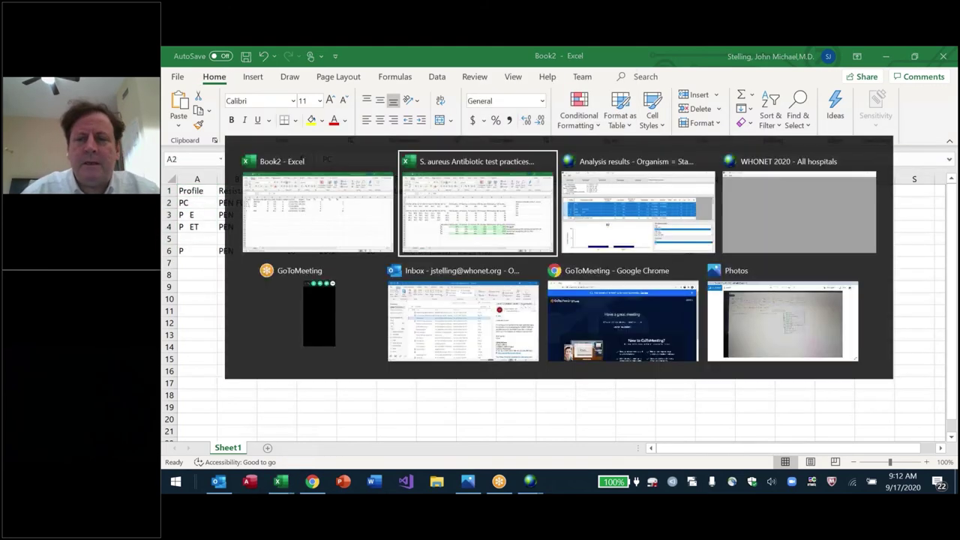
key("alt+Tab")
key("Tab")
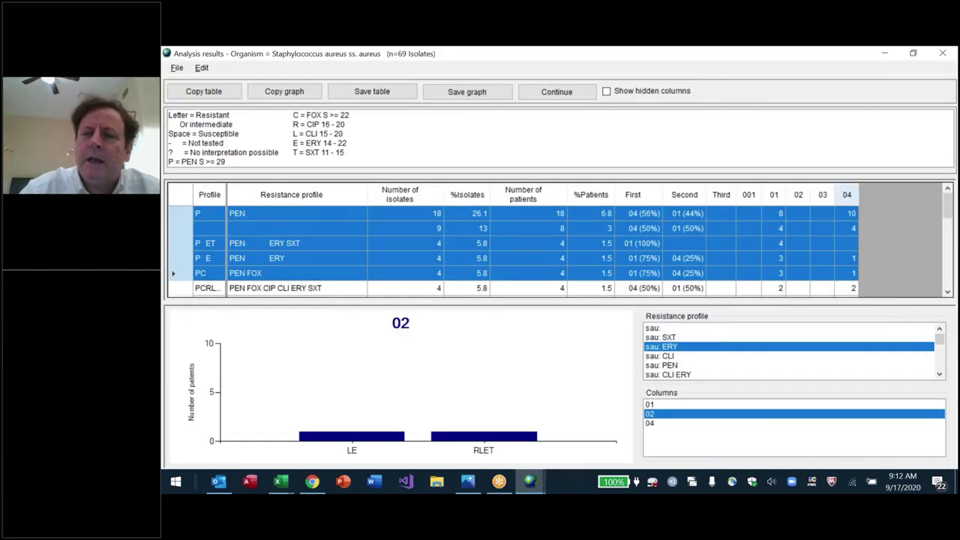
Step: Sort WHONET results descending by 04 and take the top five rows back to Excel
left_click(847, 194)
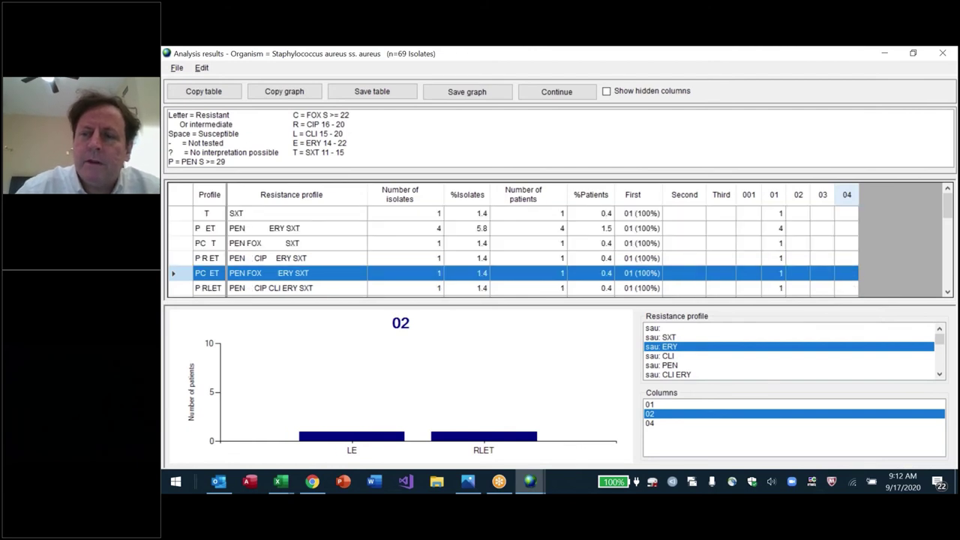
left_click(846, 194)
key("Up")
key("Up")
key("Up")
key("Up")
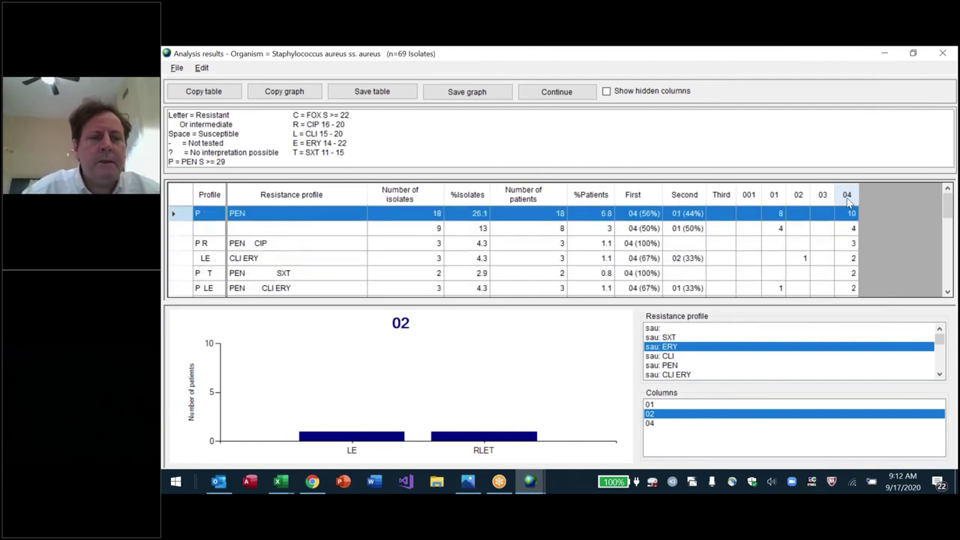
key("shift+Down")
key("shift+Down")
key("shift+Down")
key("shift+Down")
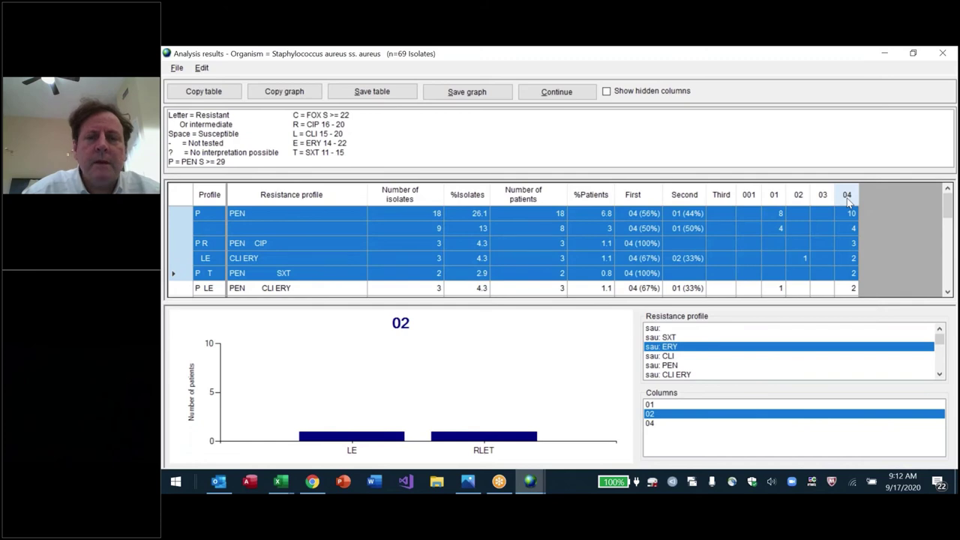
key("alt+Tab")
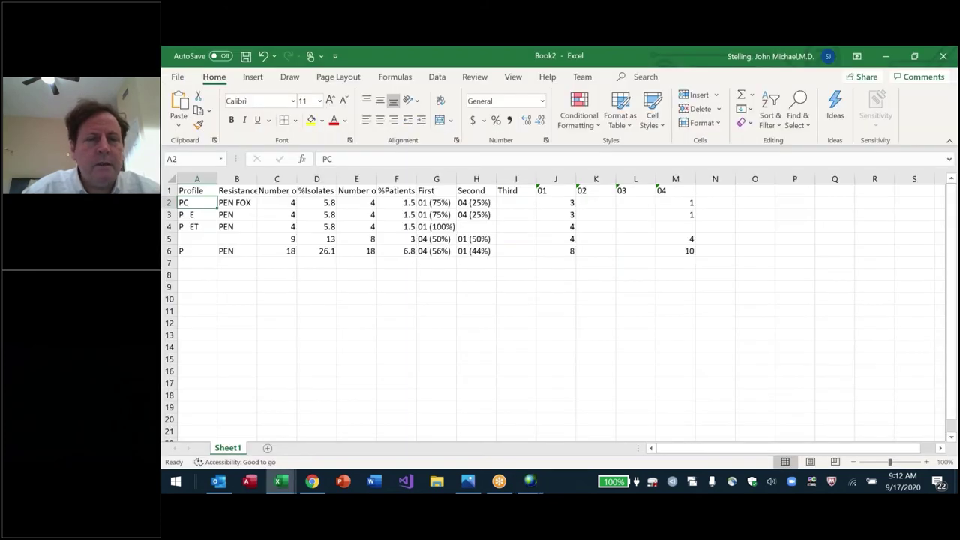
Step: Paste the 04-sorted results table at A8 below the first table
key("Down")
key("Down")
key("Down")
key("Down")
key("Down")
key("Down")
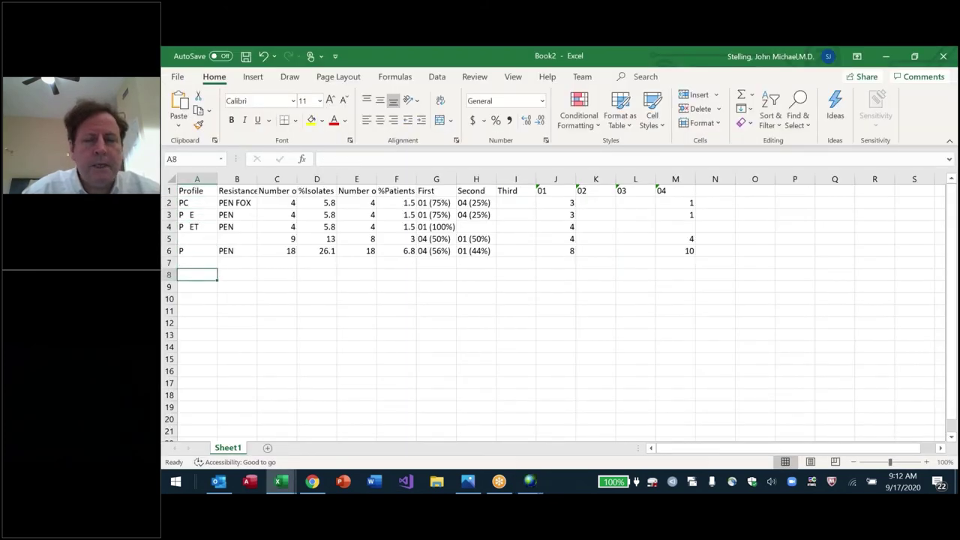
key("ctrl+v")
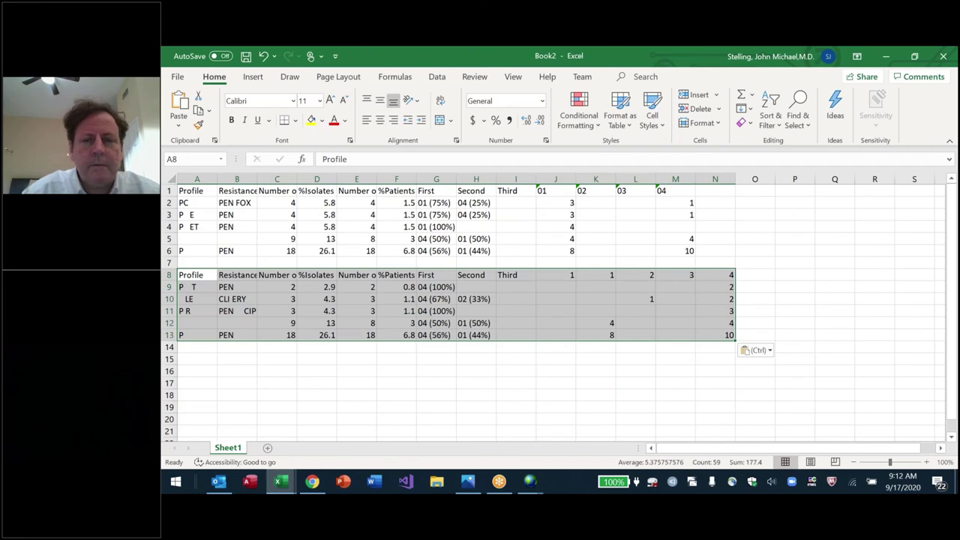
key("Right")
key("Right")
key("Right")
key("Right")
key("Right")
key("Right")
key("Right")
key("Right")
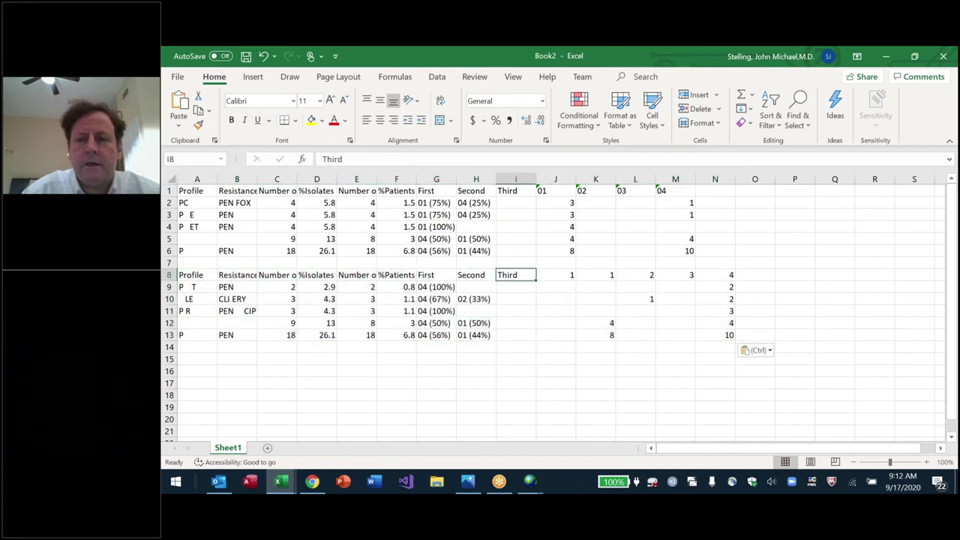
key("Left")
key("Left")
key("Left")
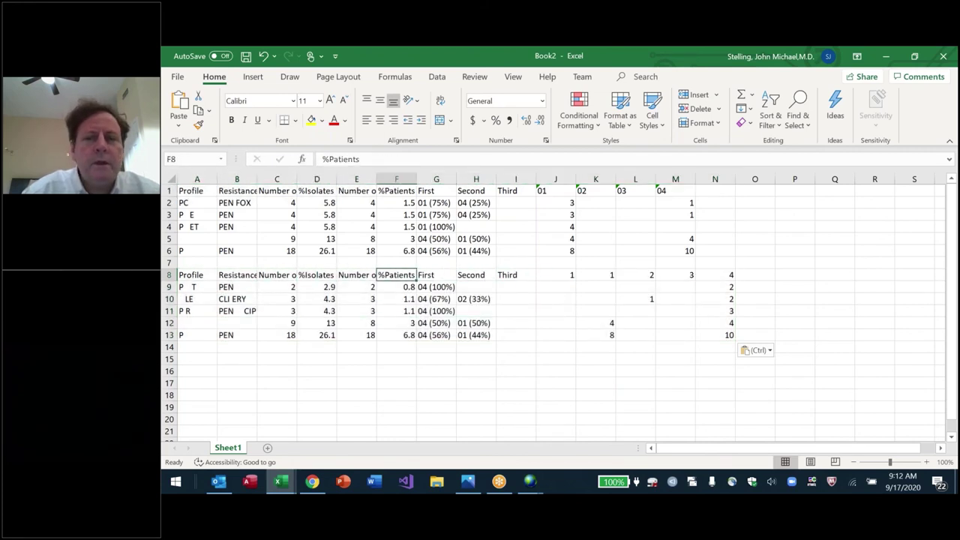
key("Right")
key("Right")
key("Right")
key("Right")
Step: Copy the text-formatted header row A1:M1 over the row 8 headers
key("ctrl+Left")
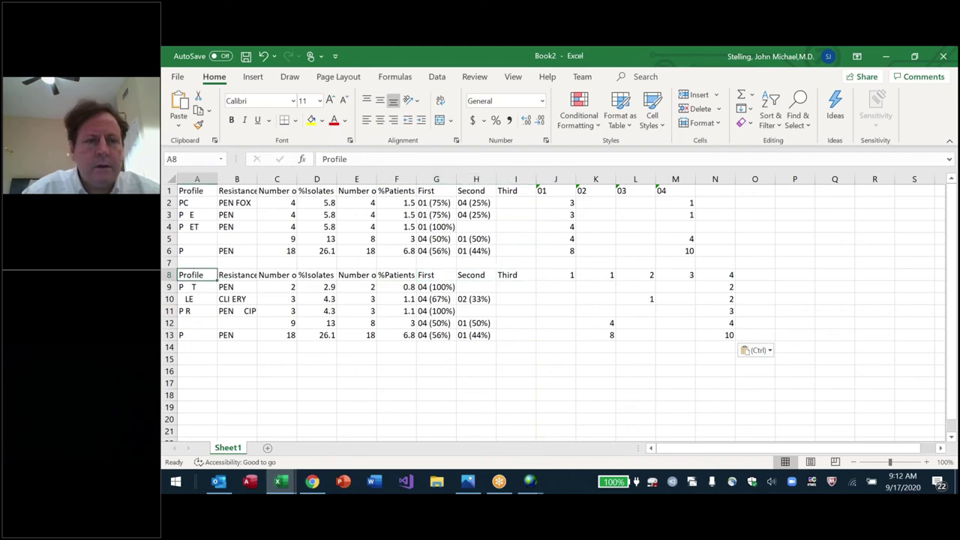
key("Up")
key("Up")
key("ctrl+Home")
key("ctrl+shift+Right")
key("ctrl+c")
key("Down")
key("Down")
key("Down")
key("Down")
key("Down")
key("Down")
key("Down")
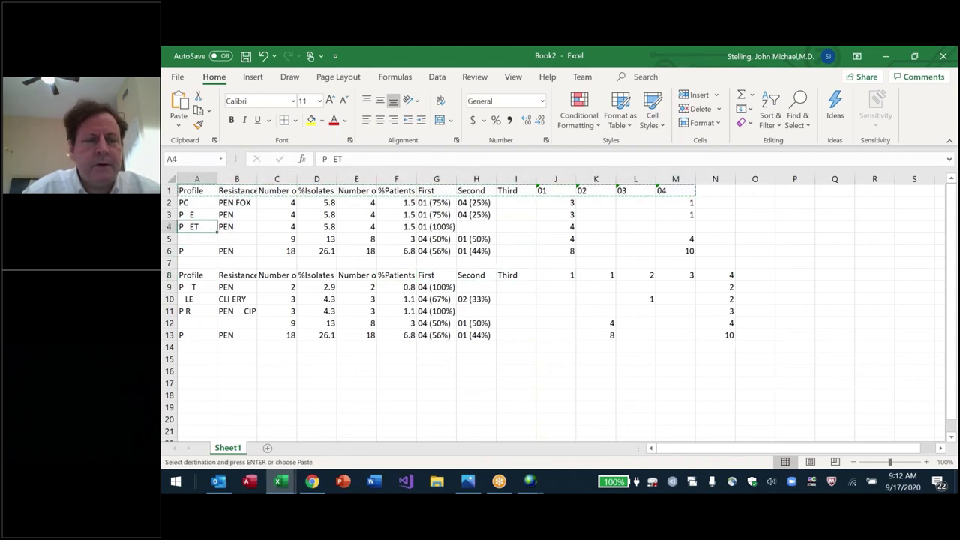
key("ctrl+v")
Step: Shift the 01–04 headers in row 8 one column right, from J8:M8 to K8
key("ctrl+Right")
key("Left")
key("Left")
key("Left")
key("Left")
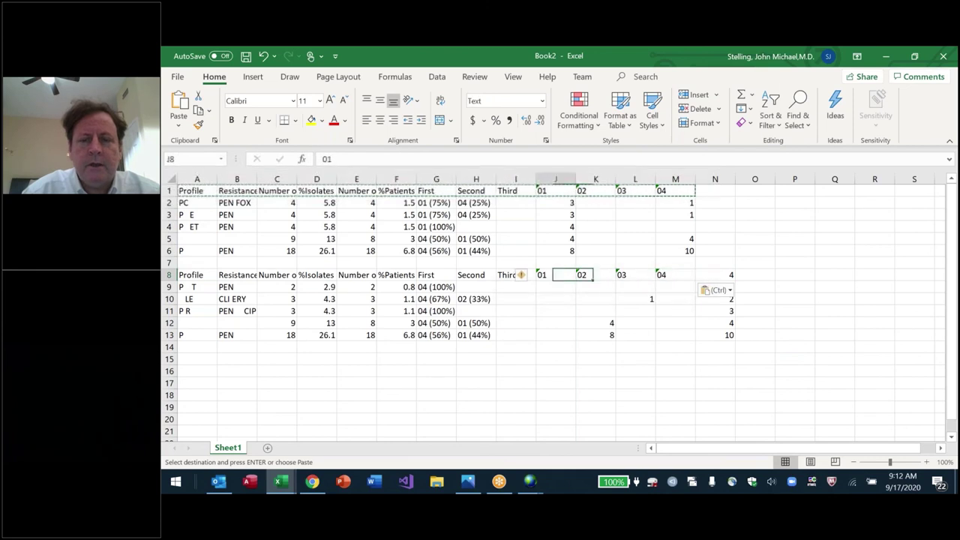
key("ctrl+shift+Right")
key("shift+Left")
key("ctrl+x")
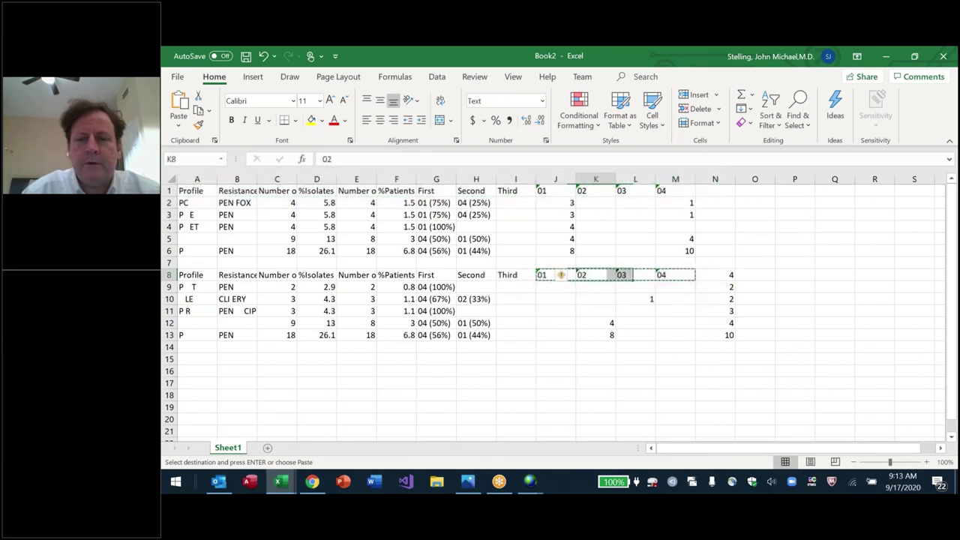
key("Right")
key("ctrl+v")
Step: Clear the extra cells in columns K–N of the first table and K8:M13
key("Up")
key("Up")
key("Up")
key("Up")
key("Up")
key("Up")
key("Up")
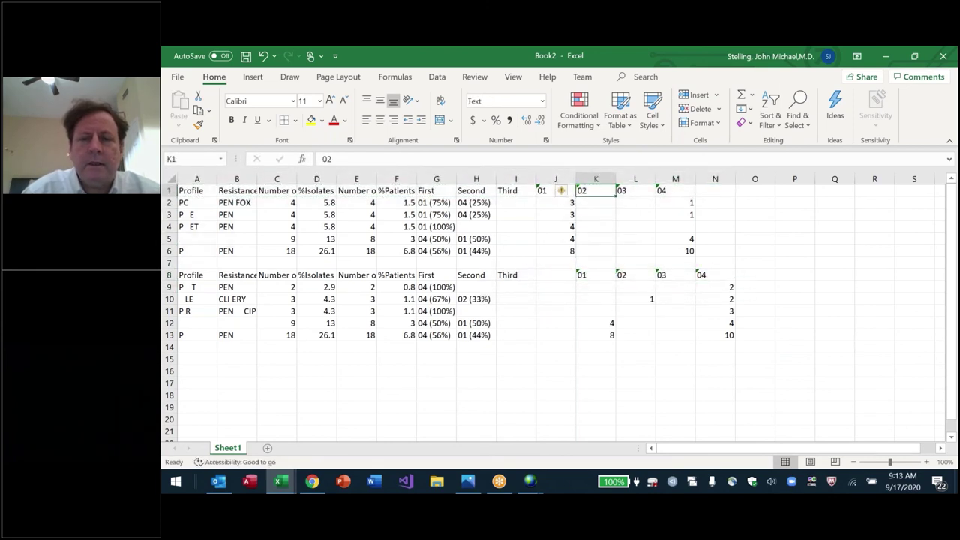
key("shift+Right")
key("shift+Right")
key("shift+Right")
key("shift+Down")
key("shift+Down")
key("shift+Down")
key("shift+Down")
key("shift+Down")
key("Delete")
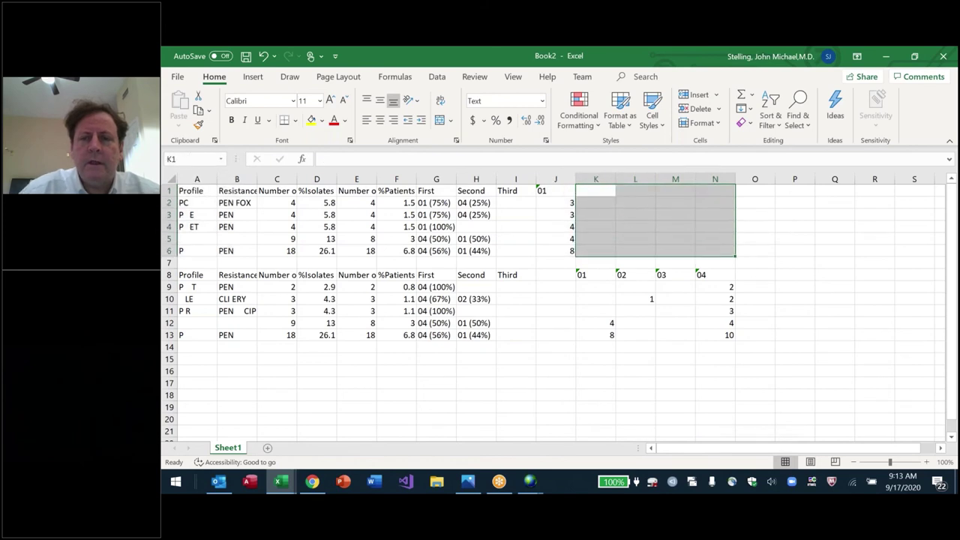
key("Down")
key("Down")
key("Down")
key("Down")
key("Down")
key("Down")
key("Down")
key("shift+Right")
key("shift+Down")
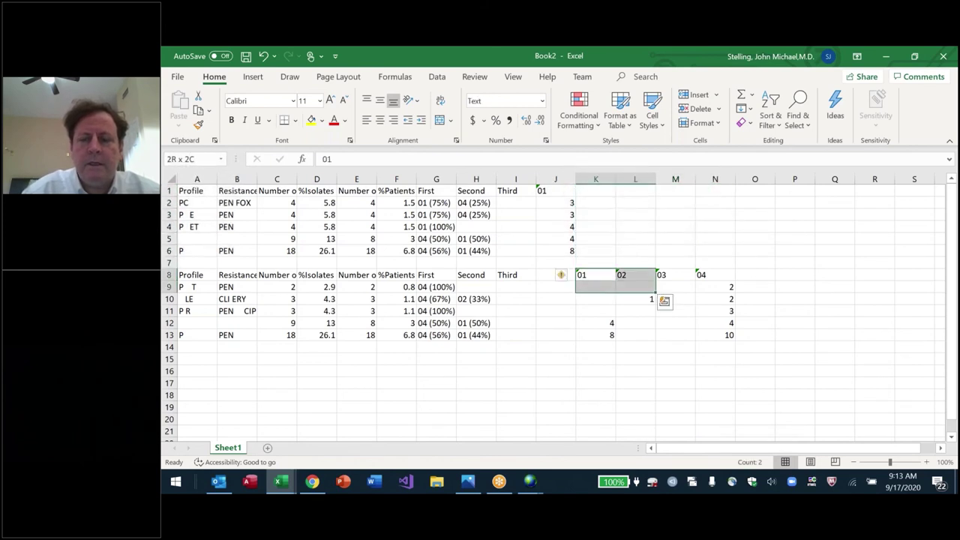
key("shift+Down")
key("shift+Down")
key("shift+Down")
key("shift+Down")
key("shift+Right")
key("Delete")
Step: Move the 04 counts N8:N13 to sit beside the lower table at J8
key("Right")
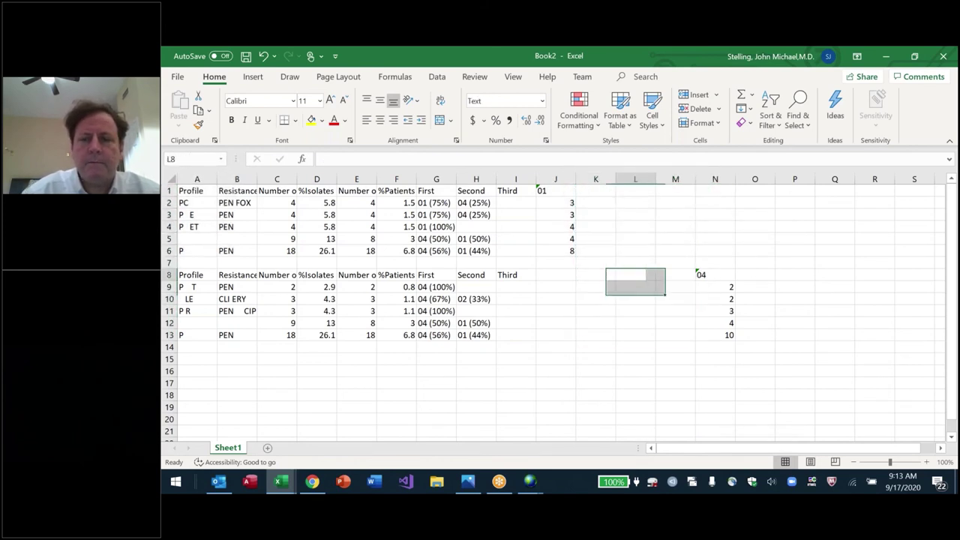
key("Right")
key("Right")
key("shift+Down")
key("shift+Down")
key("shift+Down")
key("shift+Down")
key("shift+Down")
key("ctrl+x")
key("Left")
key("Left")
key("Left")
key("Left")
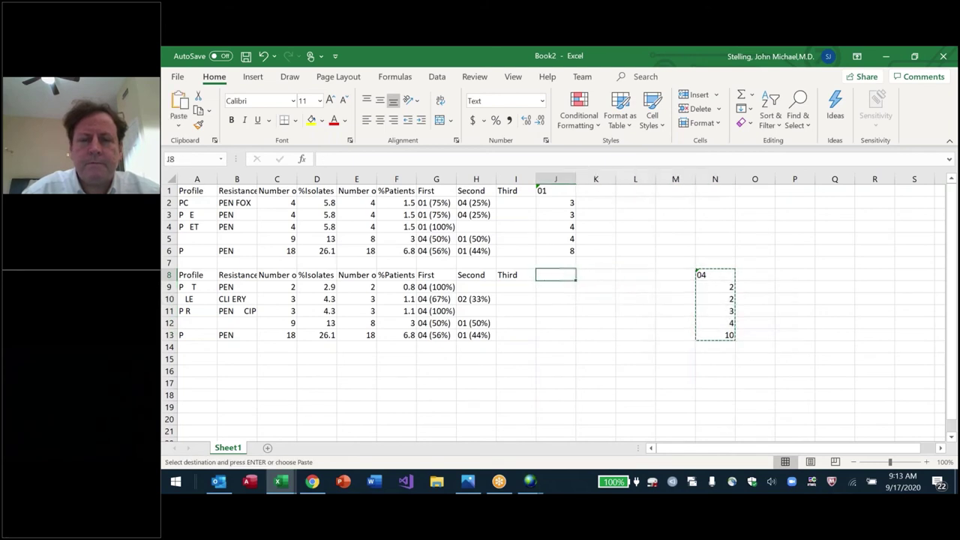
key("ctrl+v")
key("Left")
key("Left")
key("Left")
Step: Delete the First, Second and Third columns G:I entirely
key("Up")
key("Up")
key("Up")
key("Up")
key("Up")
key("Up")
key("Up")
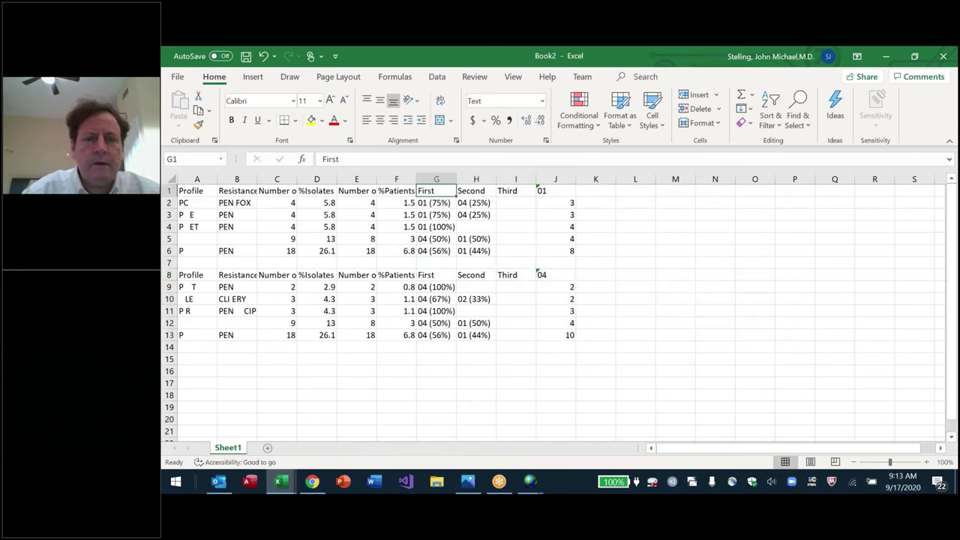
key("shift+Right")
key("shift+Right")
key("ctrl+minus")
key("c")
key("Return")
key("Left")
key("Left")
key("Left")
key("Left")
key("Left")
key("Left")
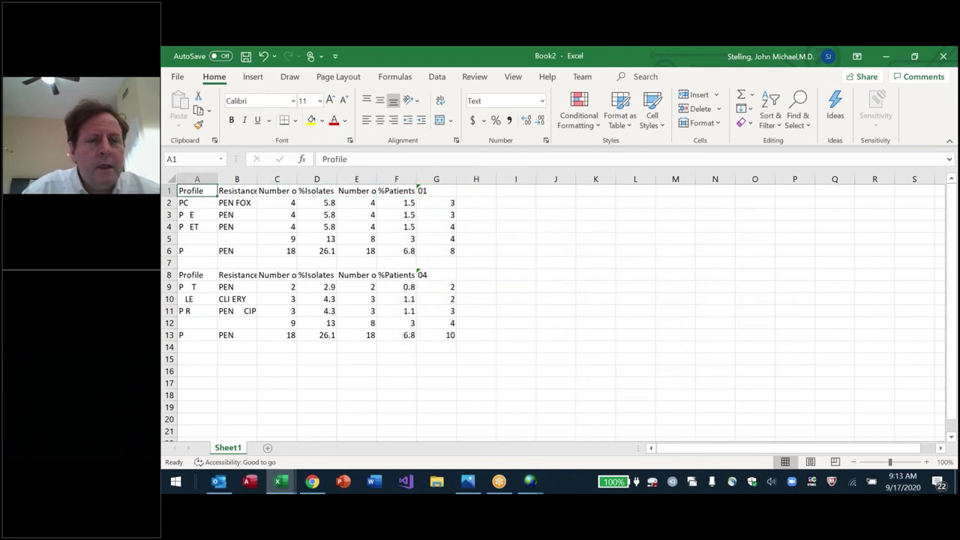
Step: Sort the upper 01 profile table by the Profile column
key("ctrl+shift+Down")
key("ctrl+shift+Right")
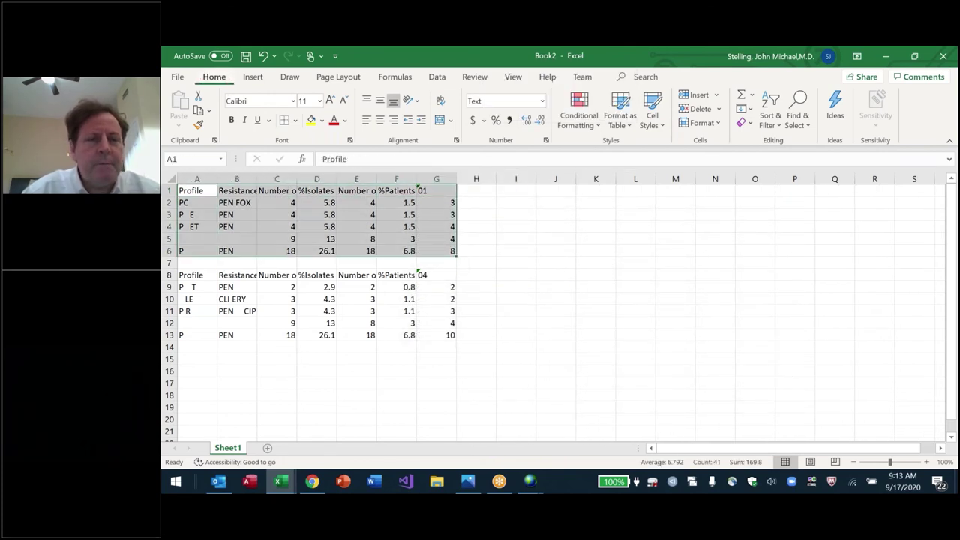
key("alt+d")
key("s")
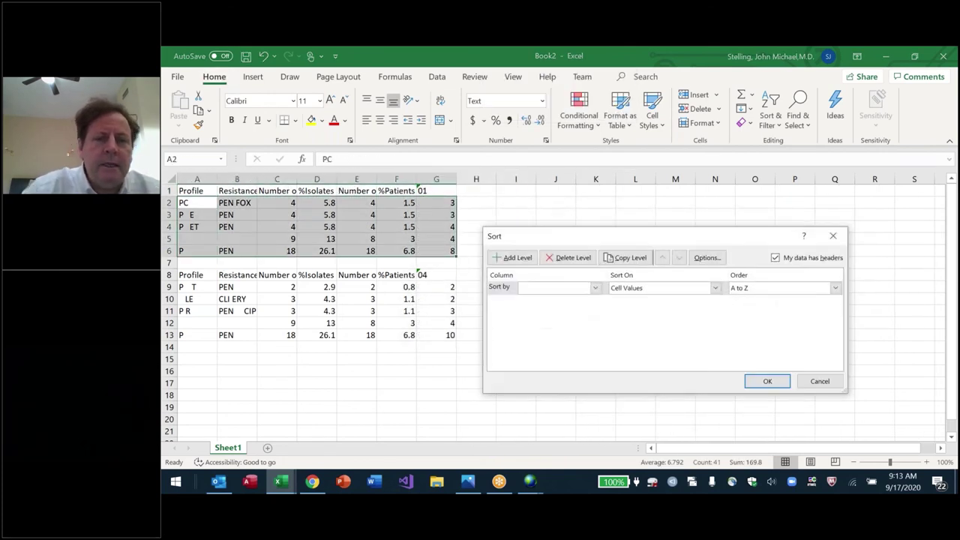
left_click(592, 288)
left_click(539, 300)
left_click(767, 381)
left_click(197, 226)
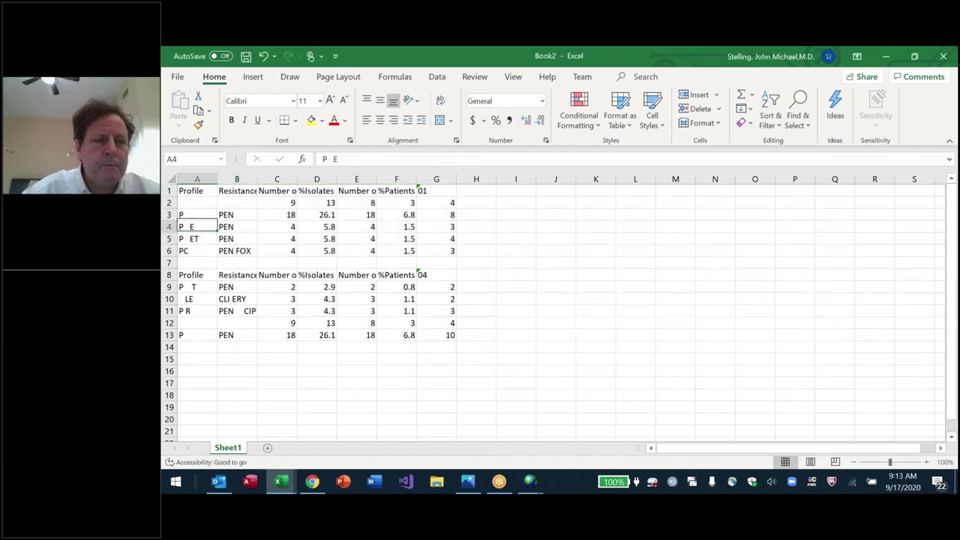
key("Down")
key("Down")
key("Down")
key("Down")
key("Down")
key("Down")
key("Down")
key("Down")
key("Down")
key("Up")
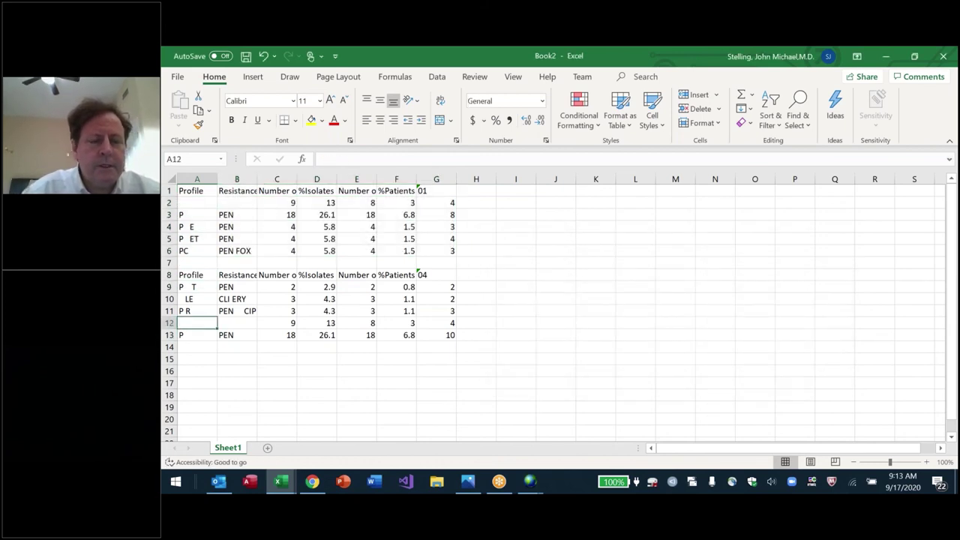
Step: Sort the lower 04 profile table by the Profile column
key("Up")
key("Up")
key("Up")
key("Up")
key("ctrl+shift+Down")
key("ctrl+shift+Right")
key("alt+h")
key("s")
key("u")
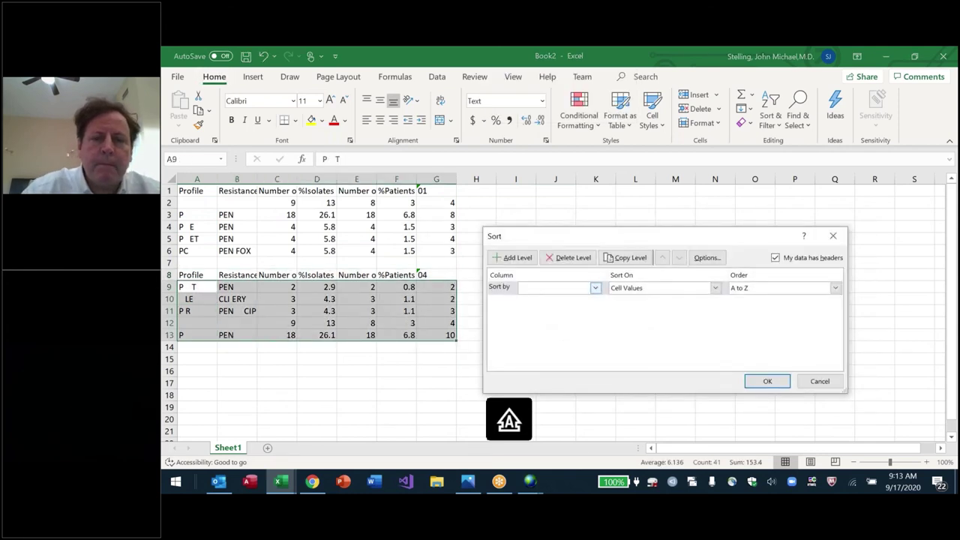
left_click(577, 288)
key("Down")
key("Return")
key("Return")
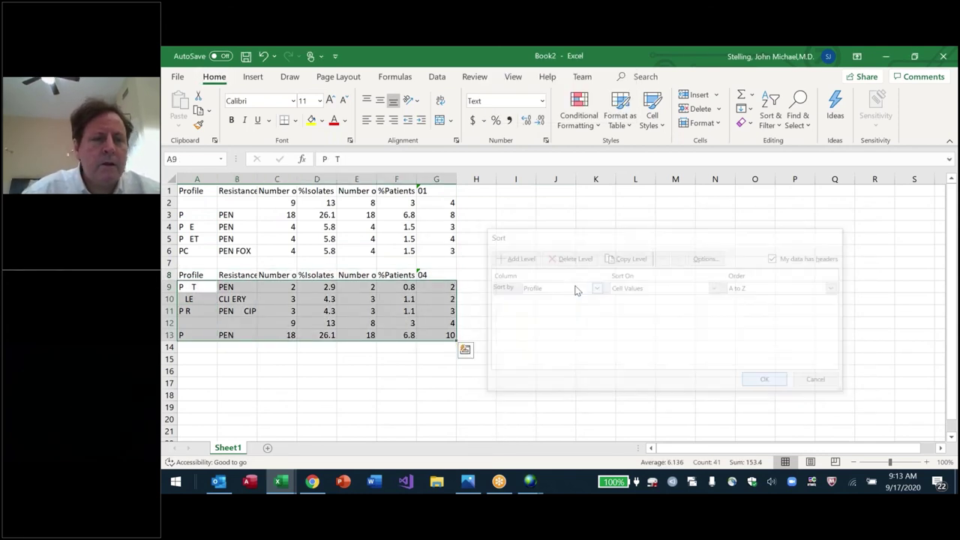
key("Up")
key("Up")
key("Up")
Step: Enter the heading 'Top 5' in cell I1
left_click(196, 191)
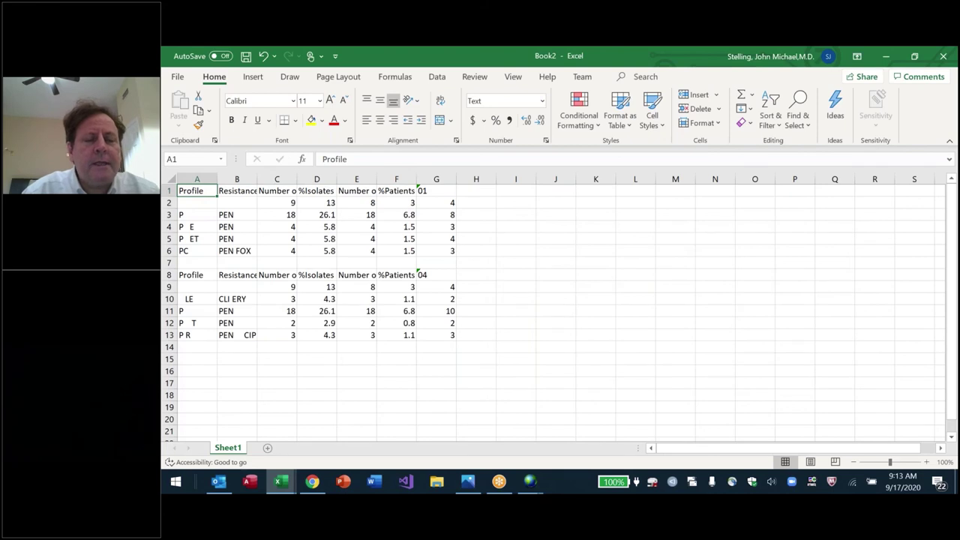
key("Down")
key("Right")
key("Right")
key("Right")
key("Right")
key("Right")
key("Right")
key("Right")
key("Up")
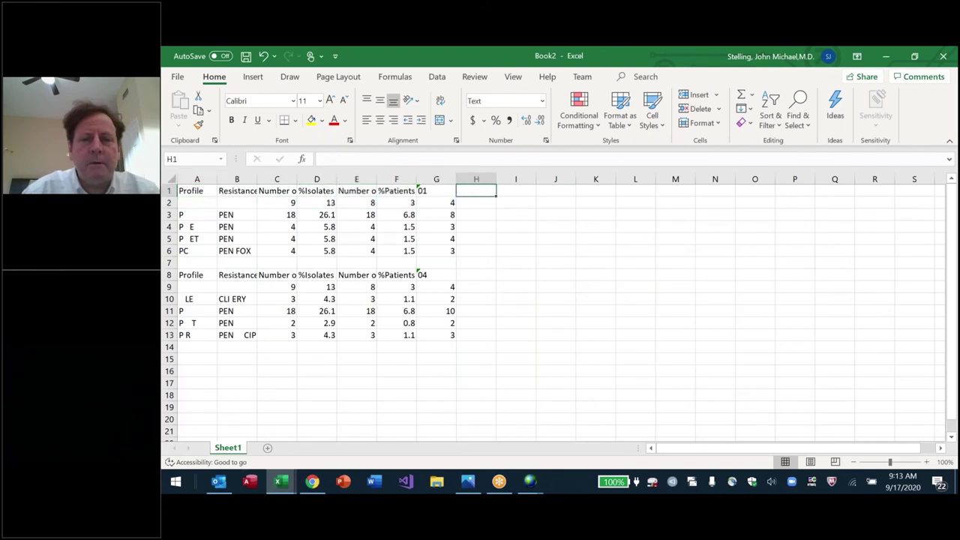
key("Right")
type("=DOMMO")
key("Escape")
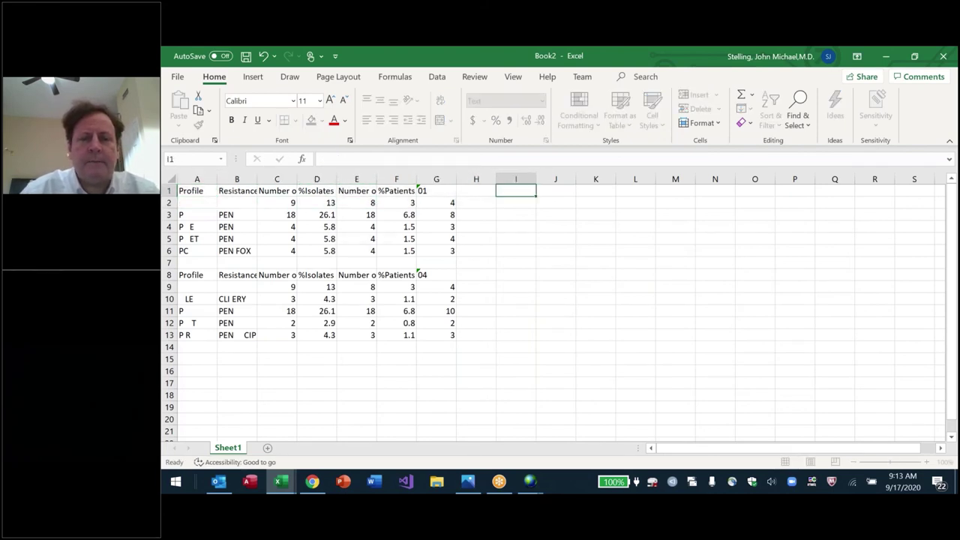
type("t")
key("BackSpace")
key("Caps_Lock")
key("Caps_Lock")
type("t")
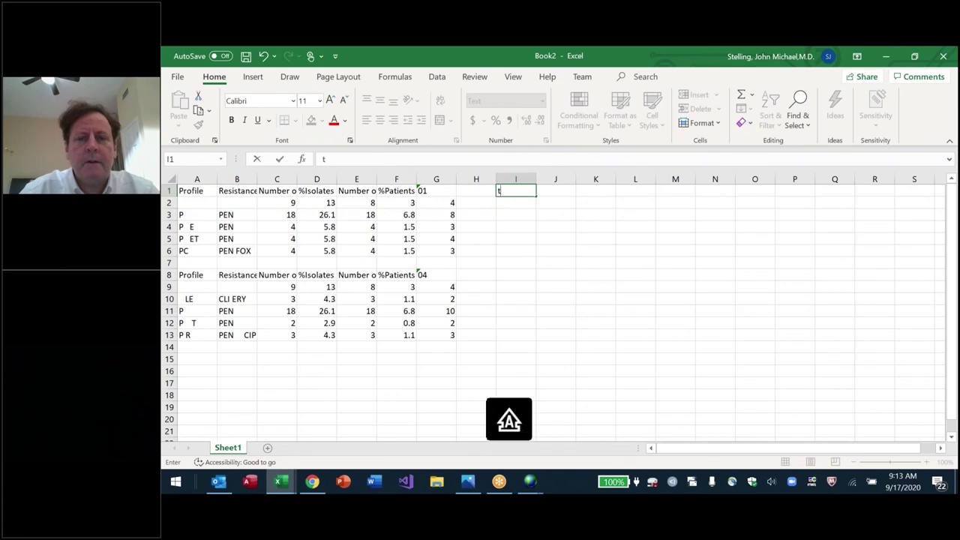
type("op 5")
key("Return")
key("Return")
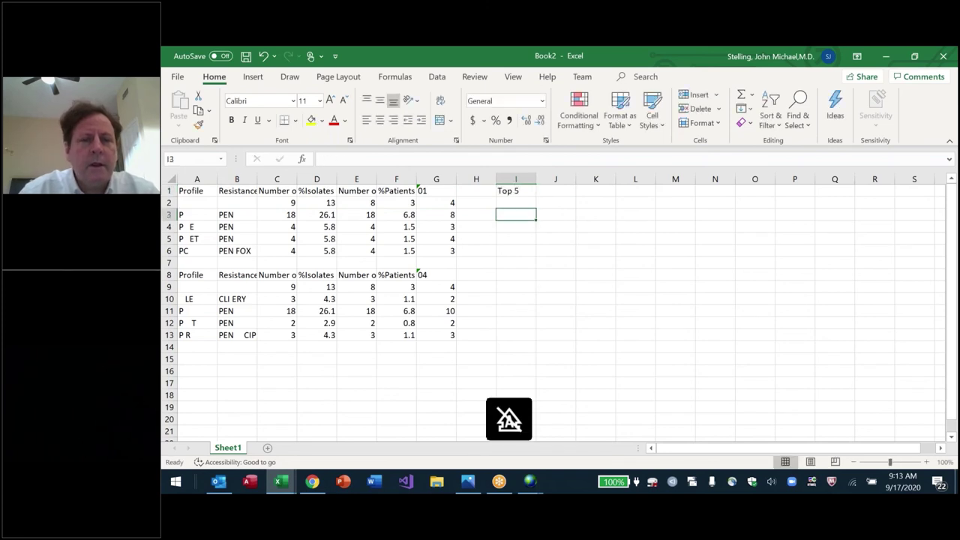
Step: Mark the shared profiles in I2 and I9 as 'Both'
key("Up")
type("Same")
key("Return")
key("Return")
key("Return")
key("Return")
key("Return")
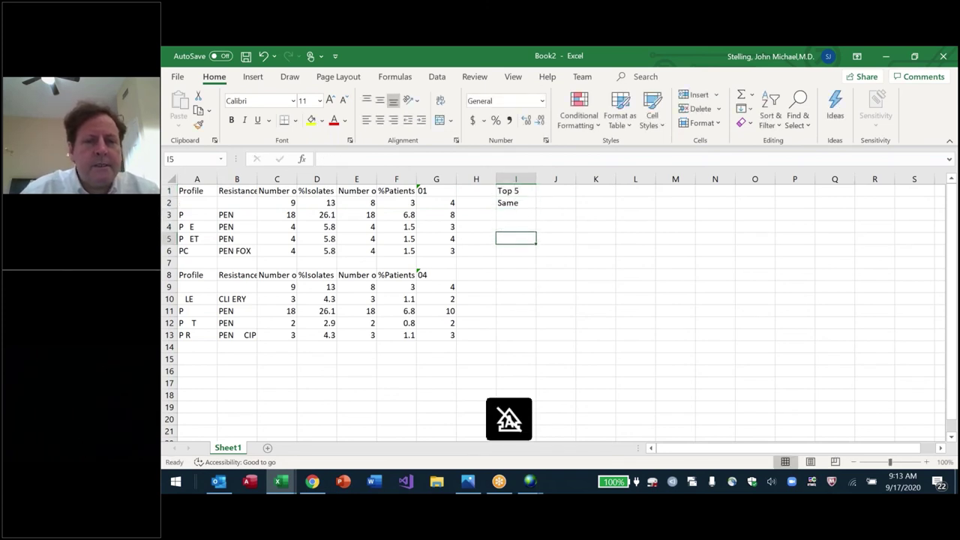
left_click(515, 203)
type("Both")
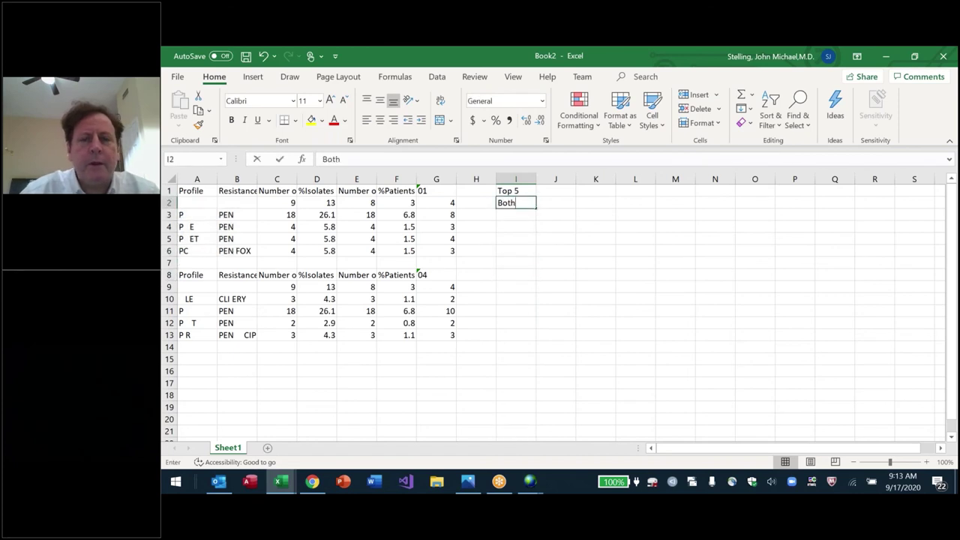
key("Return")
key("Return")
key("Return")
key("Return")
key("Return")
key("Return")
key("Return")
type("Both")
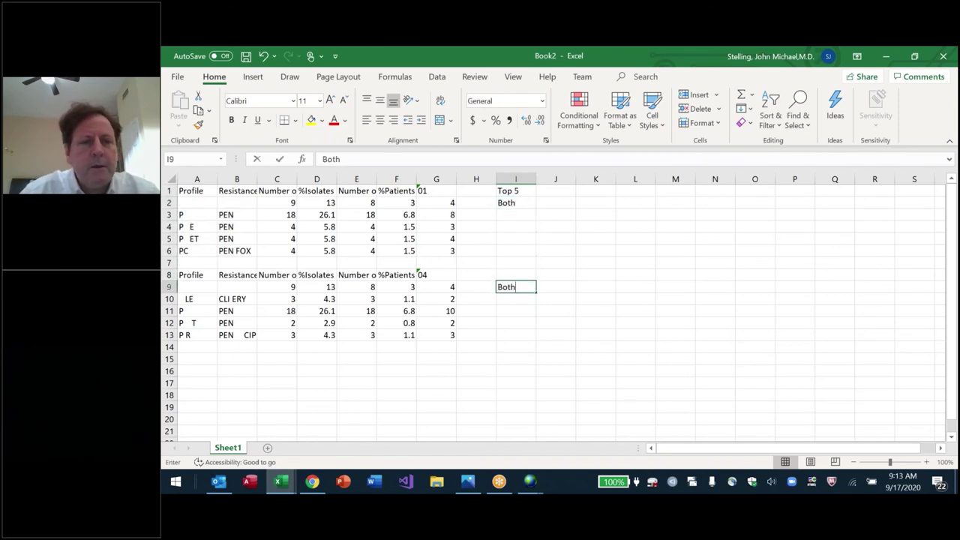
key("Return")
Step: Mark I3 and I10 as 'Both', correcting the typo in I10
key("Up")
key("Up")
key("Up")
key("Up")
key("Up")
key("Up")
key("Up")
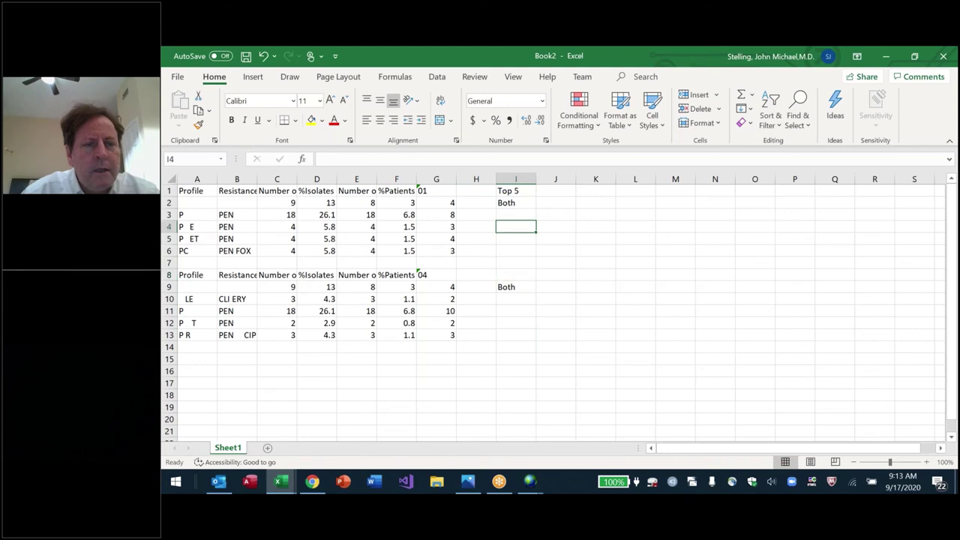
type("Both")
key("Return")
key("Return")
key("Return")
key("Return")
key("Return")
key("Return")
key("Return")
key("Return")
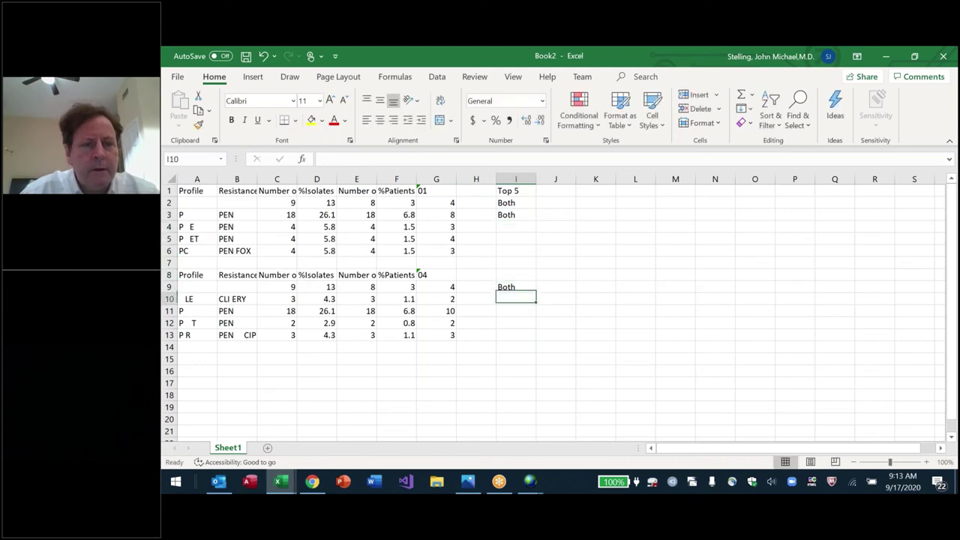
key("Up")
type("Both'")
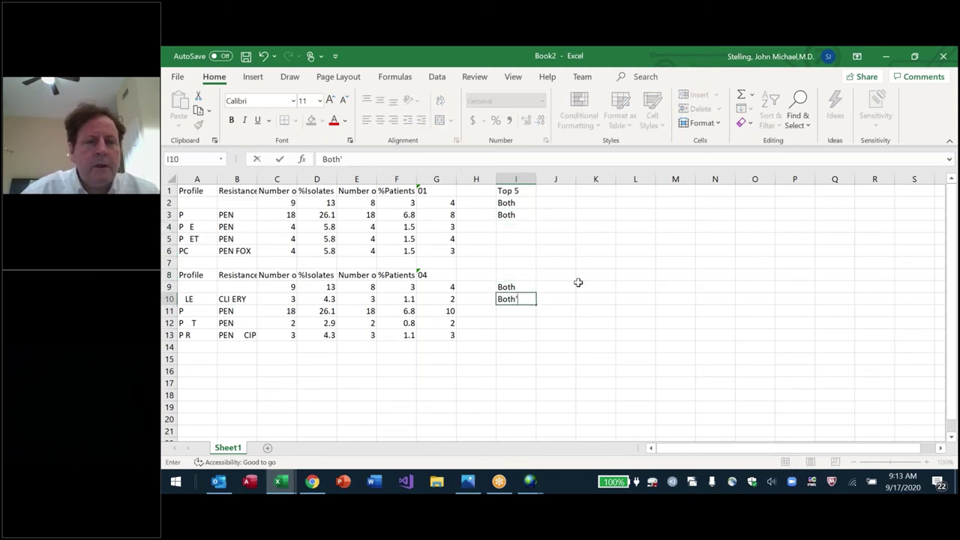
key("Return")
key("Up")
type("Both")
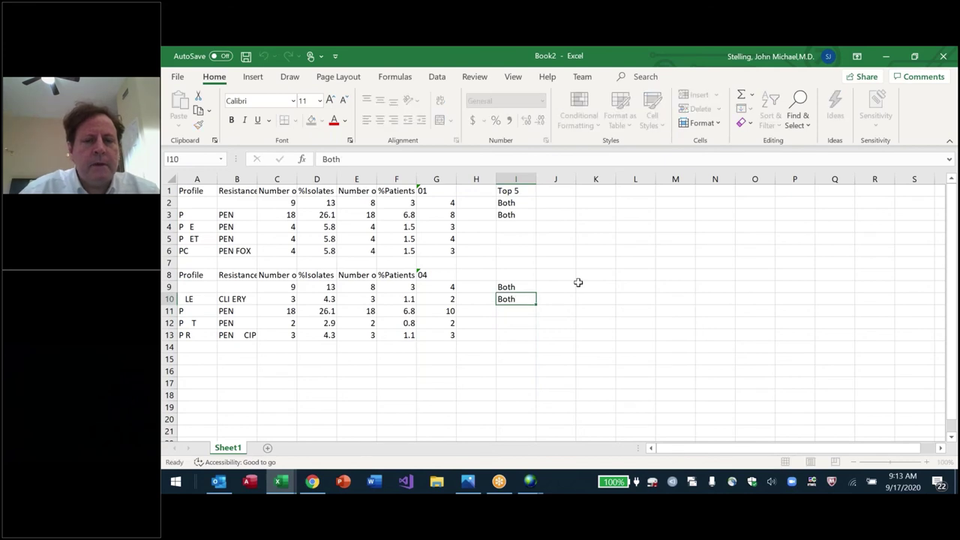
key("Return")
Step: Autofit column B so the full resistance profiles are visible
type("\\")
key("Home")
key("Right")
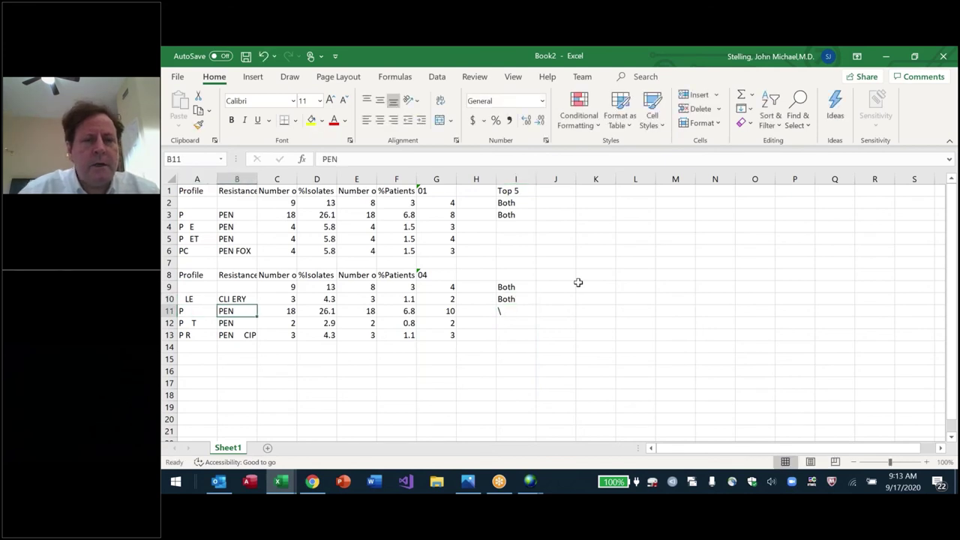
key("Down")
key("alt+h")
key("o")
key("i")
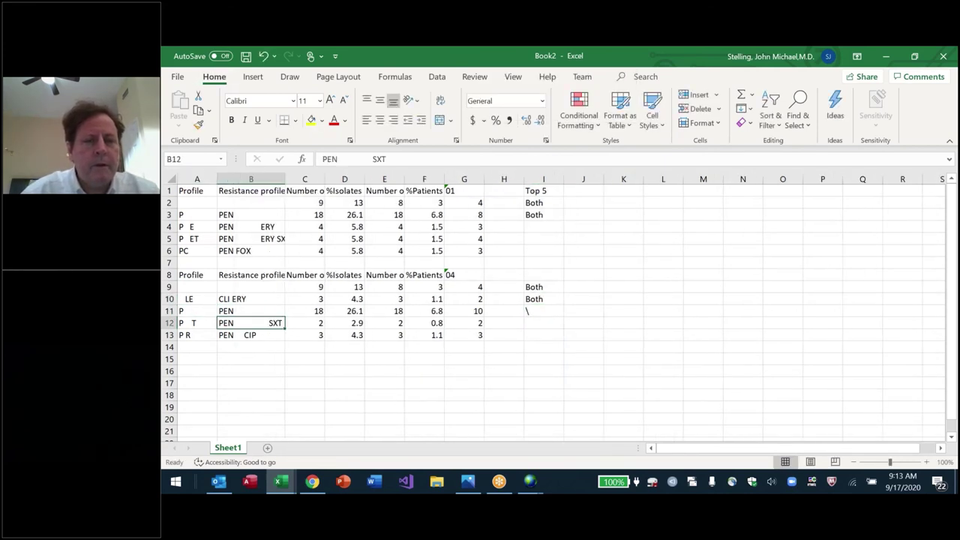
key("Up")
key("Up")
key("Up")
key("Up")
key("Up")
key("Up")
key("Up")
key("alt+h")
key("o")
key("i")
key("Right")
key("Right")
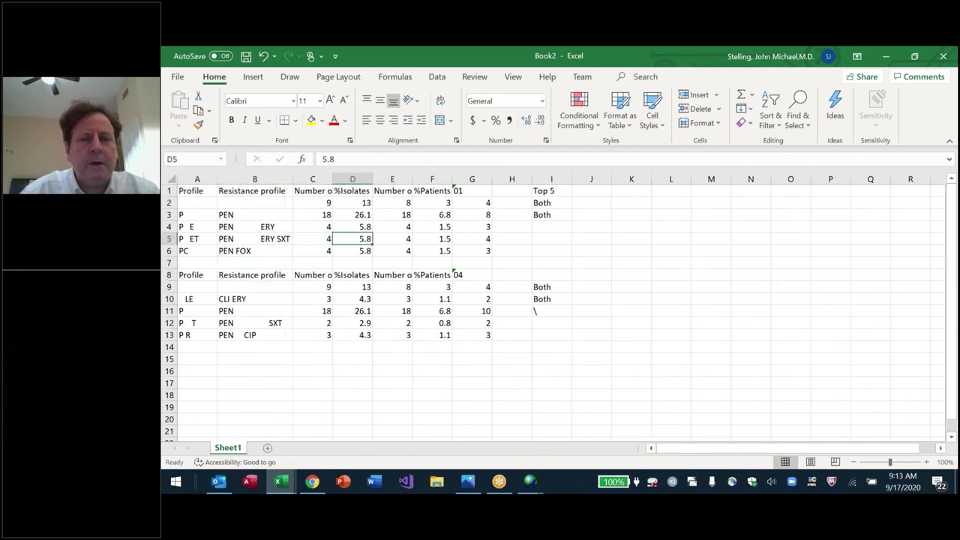
Step: Clear the stray character in I11, review both tables, and start entering '01 in Top 5
key("Right")
key("Right")
key("Right")
key("Right")
key("Down")
key("Down")
key("Down")
key("Down")
key("Down")
key("Down")
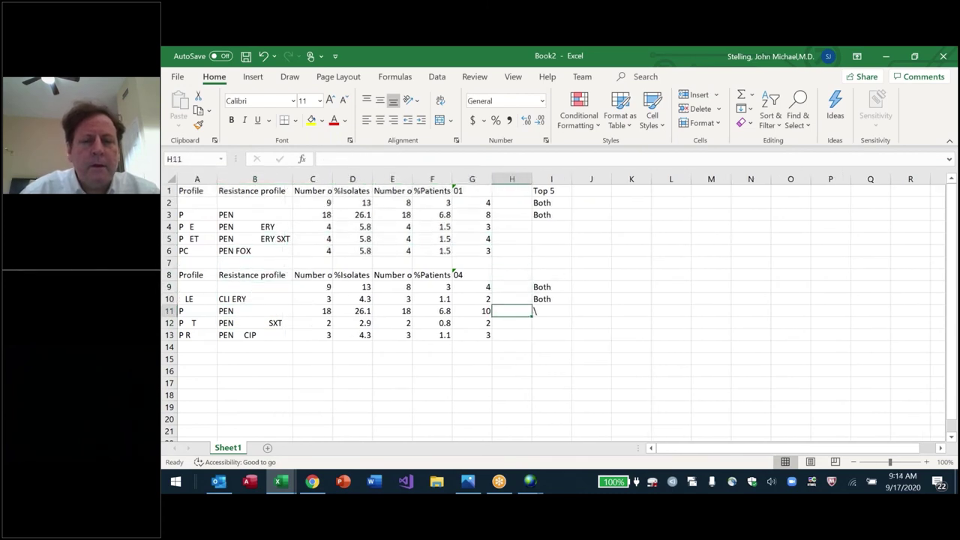
key("Right")
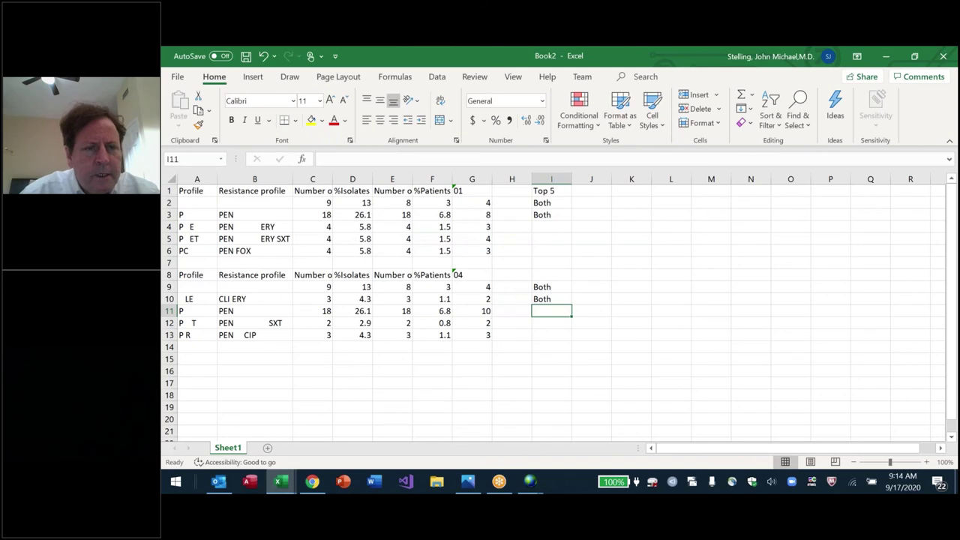
key("Left")
key("Left")
key("Left")
key("Left")
key("Left")
key("Left")
key("Left")
key("Left")
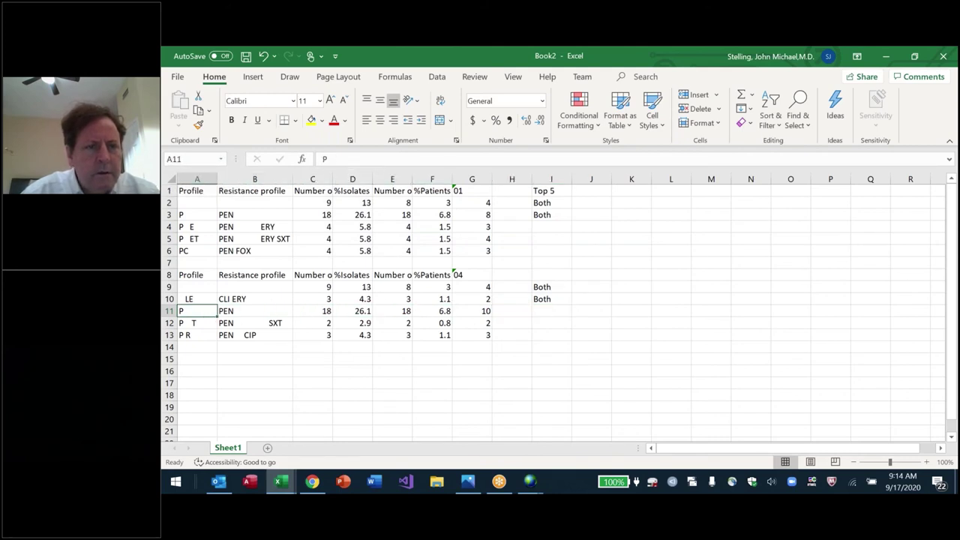
key("Up")
key("Up")
key("Up")
key("Up")
key("Up")
key("Right")
key("Right")
key("Right")
key("Right")
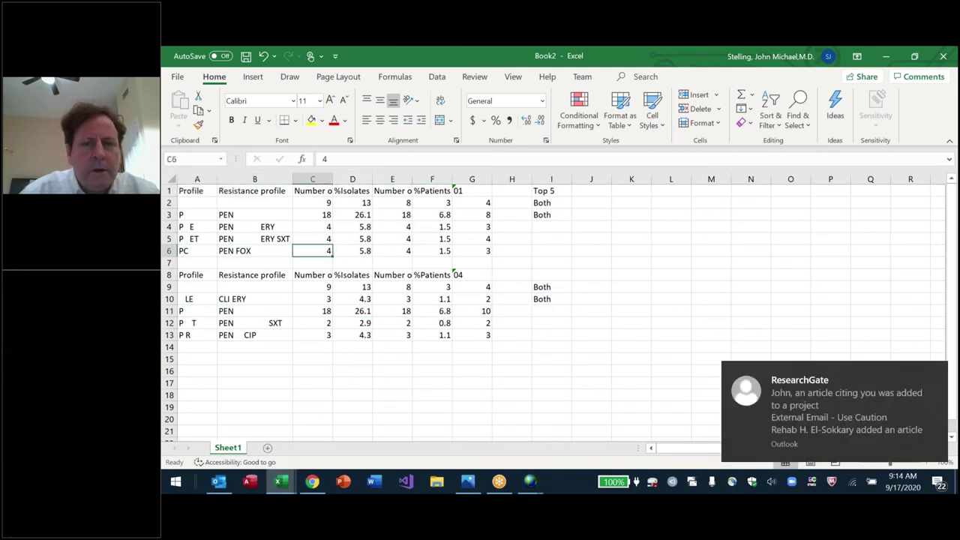
key("Up")
key("Up")
key("Up")
key("Up")
key("Up")
key("Left")
key("Left")
key("Left")
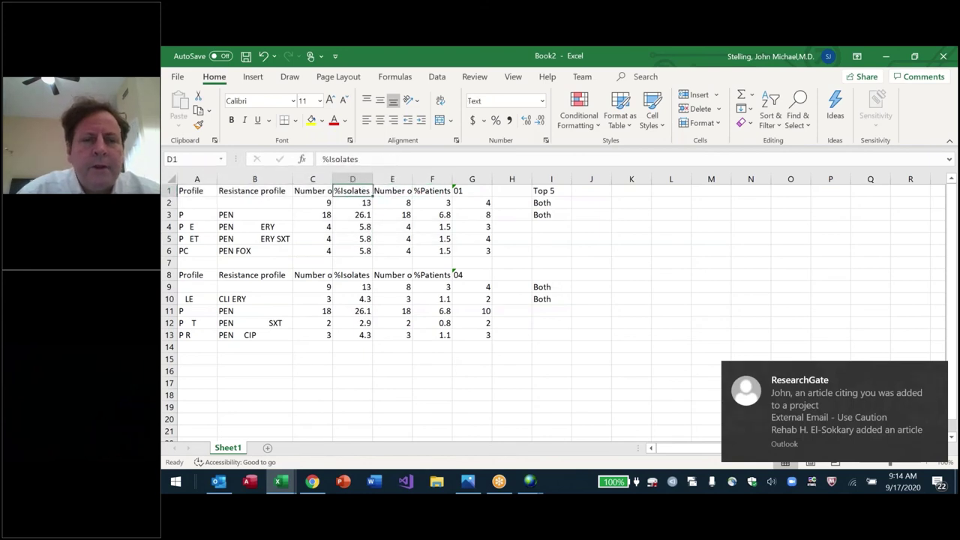
key("Right")
key("Right")
key("Right")
key("Right")
key("Right")
key("Right")
key("Right")
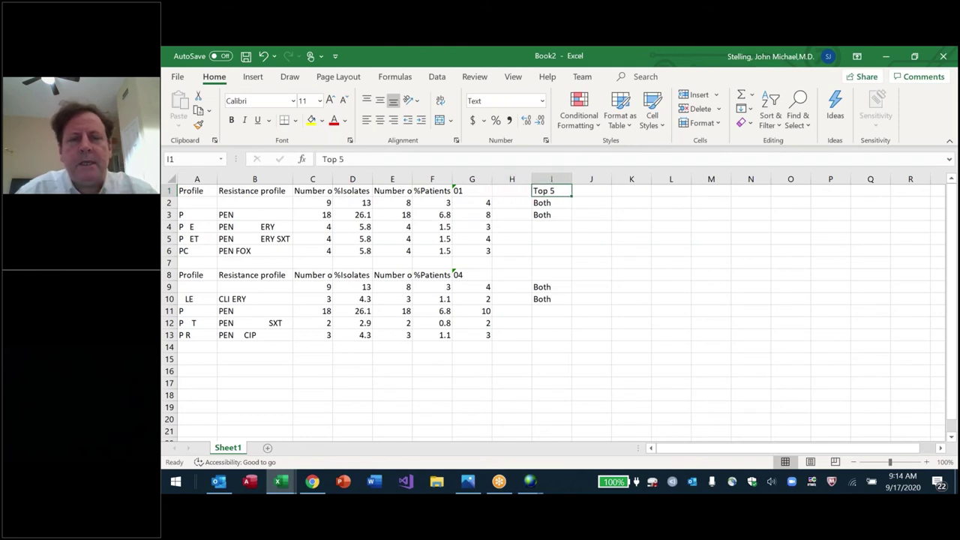
key("Down")
key("Down")
key("Down")
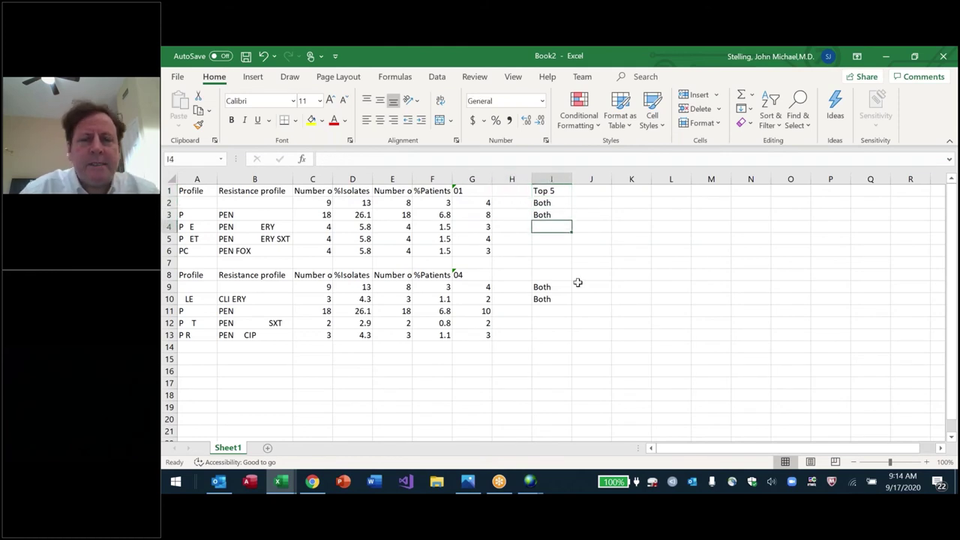
type("'")
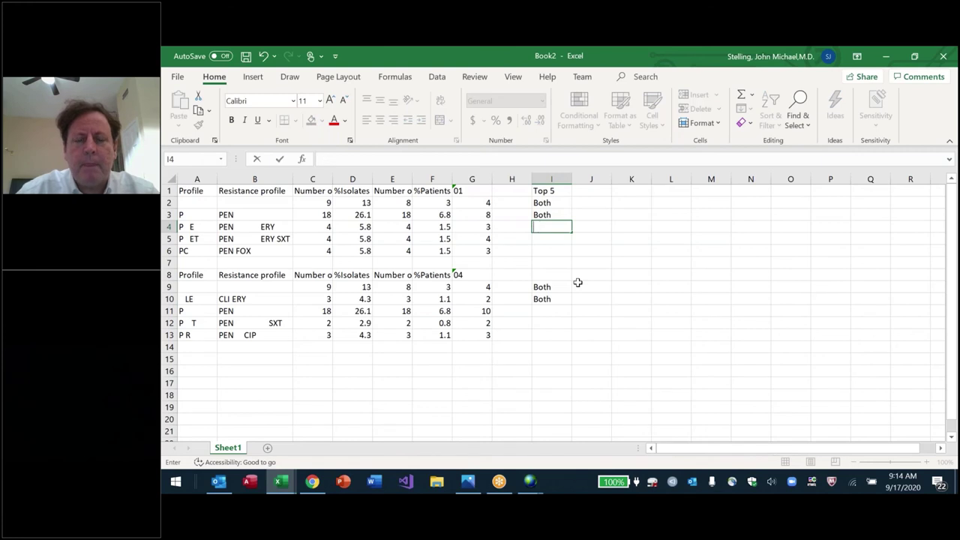
type("01")
Step: Label I4:I6 as '01 and I11:I13 as '04 in the Top 5 column
key("ctrl+Return")
key("ctrl+c")
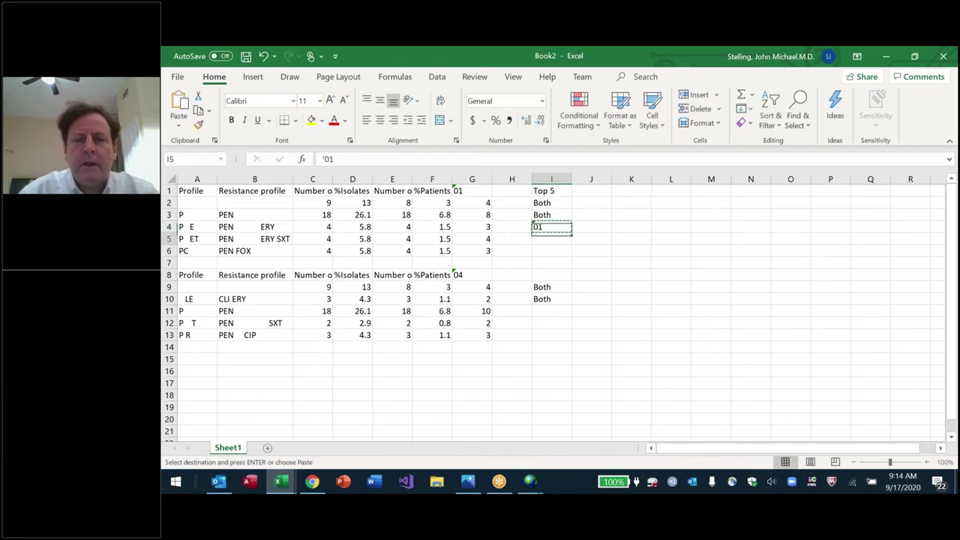
key("shift+Down")
key("shift+Down")
key("ctrl+v")
key("Down")
key("Down")
key("Down")
key("Down")
key("Down")
key("Down")
key("Down")
type("'04")
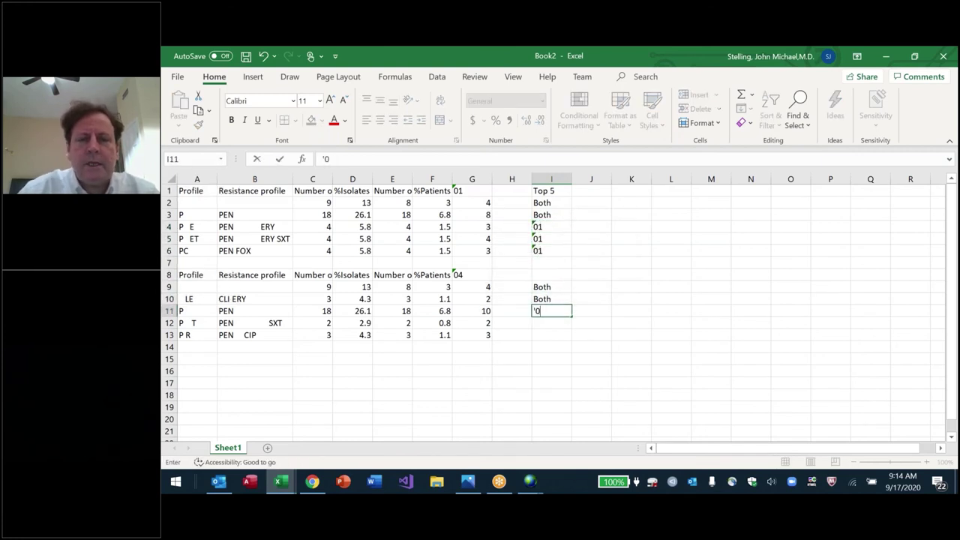
key("ctrl+Return")
key("ctrl+c")
key("shift+Down")
key("shift+Down")
key("ctrl+v")
key("Down")
key("Down")
key("Down")
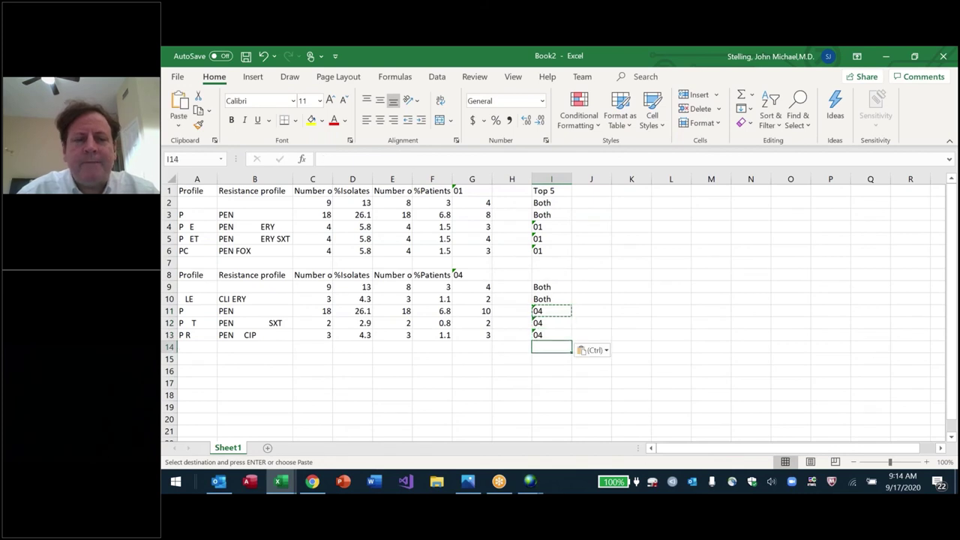
key("Escape")
Step: Make the PEN SXT resistance profile bold
left_click(439, 346)
key("Left")
key("Left")
key("Left")
key("Left")
key("Left")
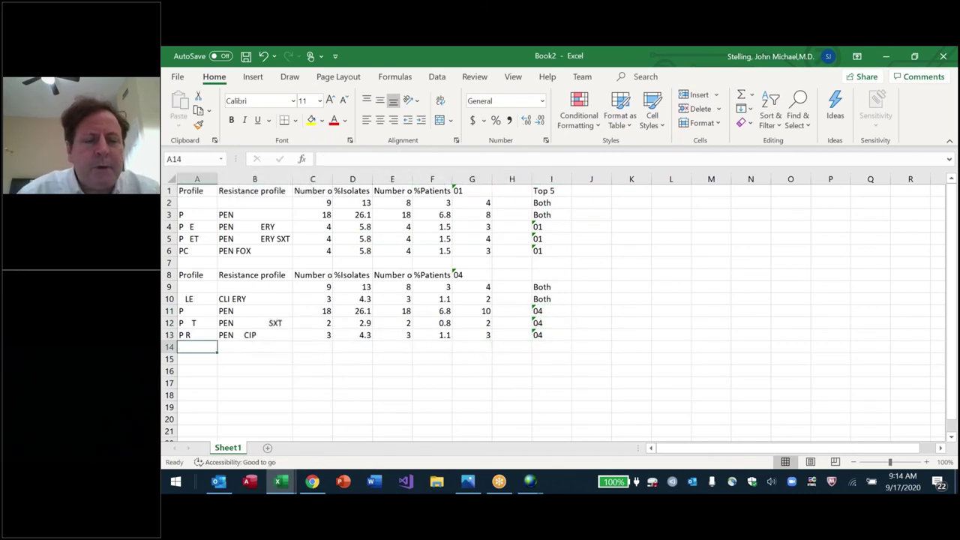
key("Up")
key("Right")
key("Up")
key("Up")
key("Up")
key("Up")
key("Up")
key("Up")
key("Up")
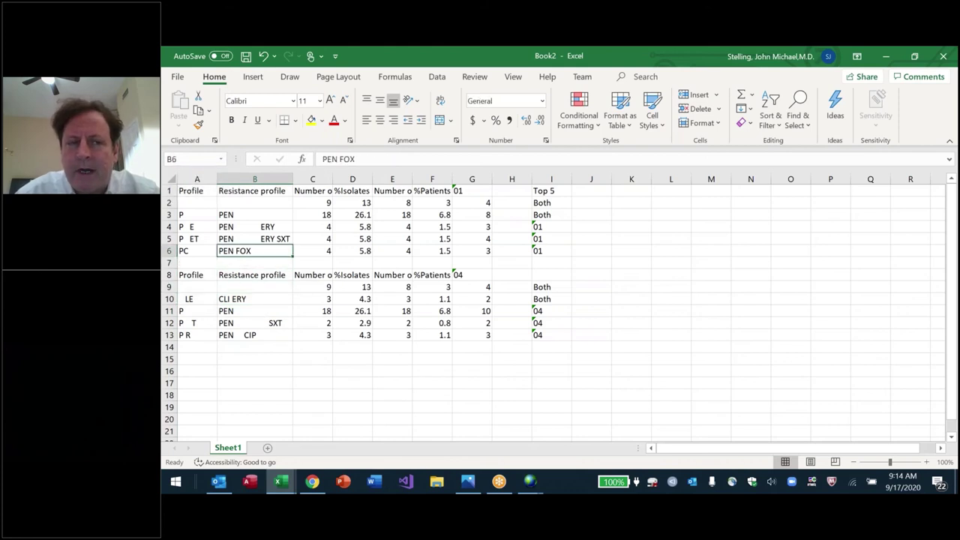
key("Down")
key("Down")
key("Down")
key("Down")
key("Down")
key("Down")
key("ctrl+b")
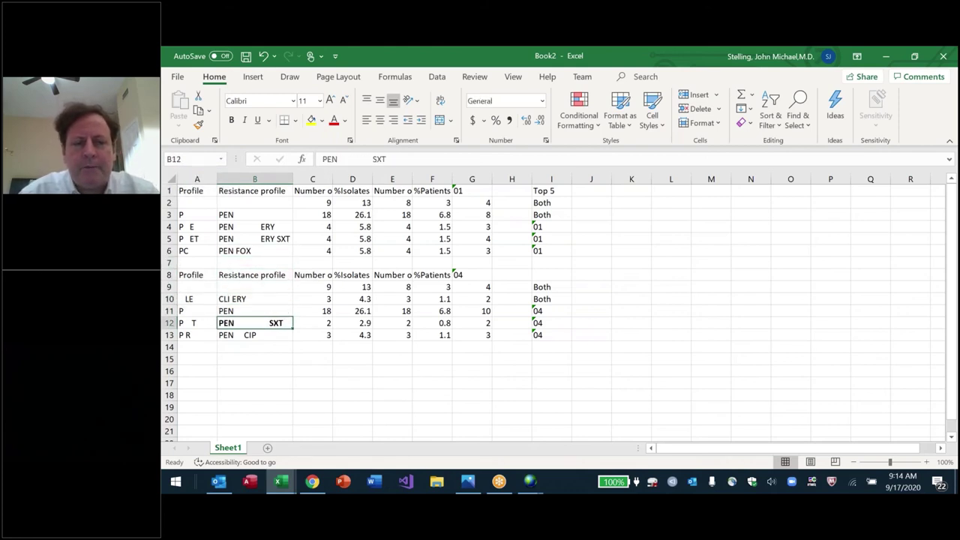
key("Up")
key("Up")
key("Up")
key("Up")
key("Up")
key("Up")
key("Up")
key("Up")
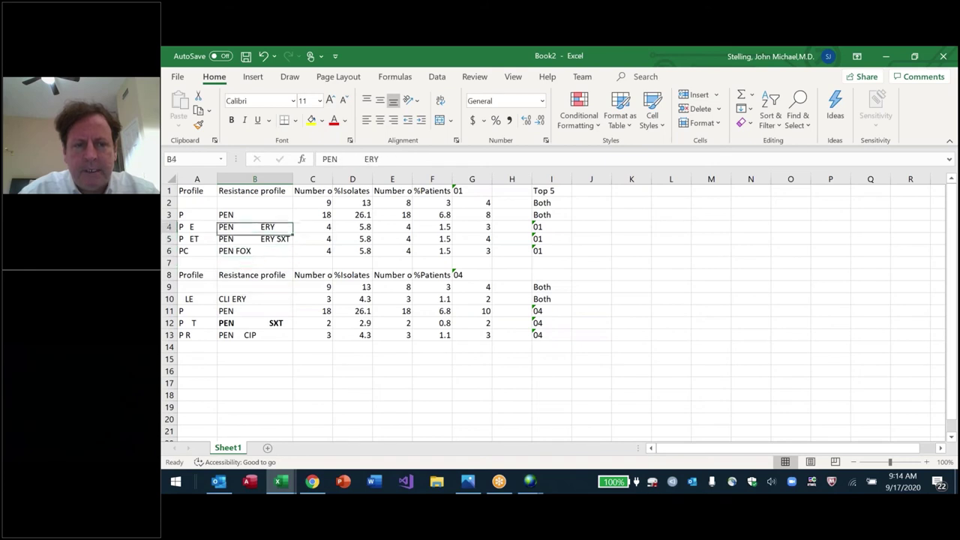
Step: Bold the P / PEN profile cells A3:B3 in the first table
left_click(197, 191)
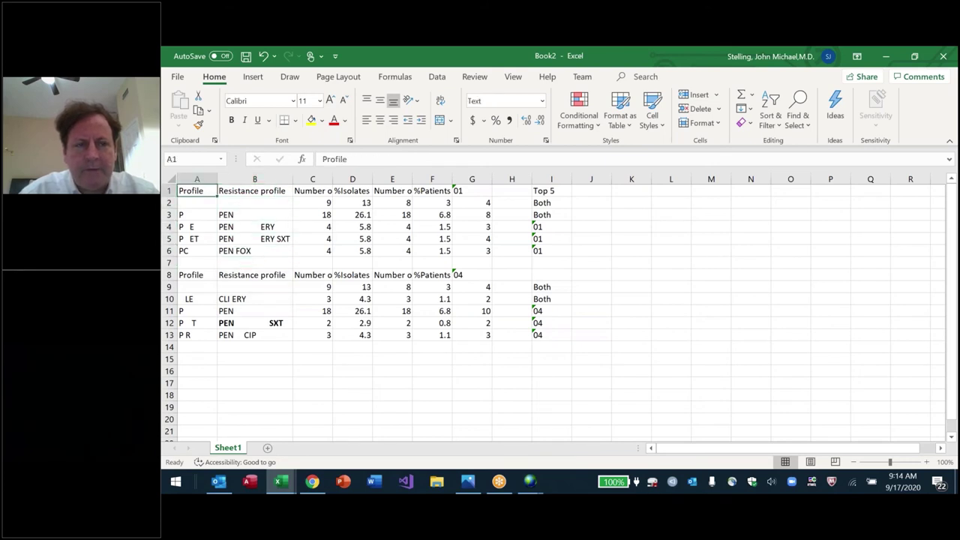
left_click_drag(197, 203, 254, 203)
key("ctrl+b")
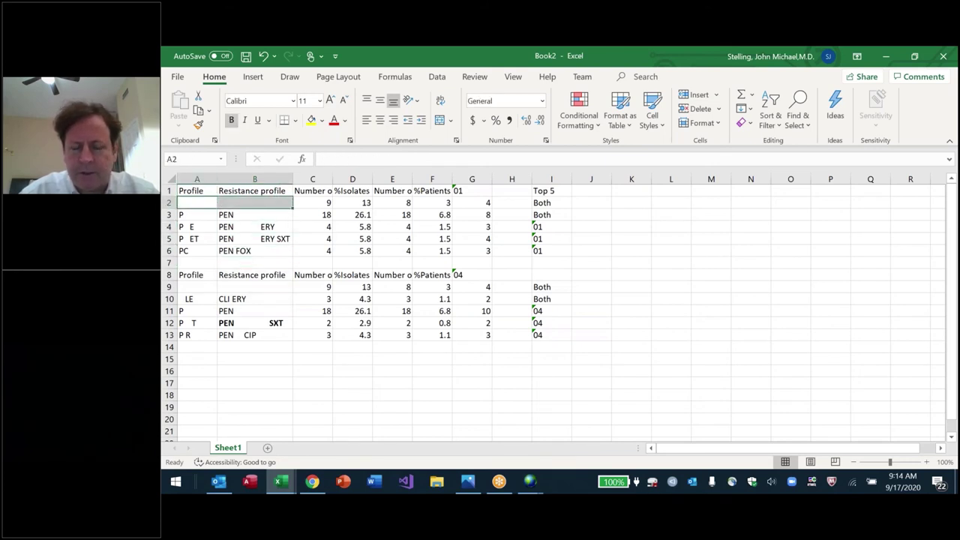
key("Down")
key("shift+Right")
key("ctrl+b")
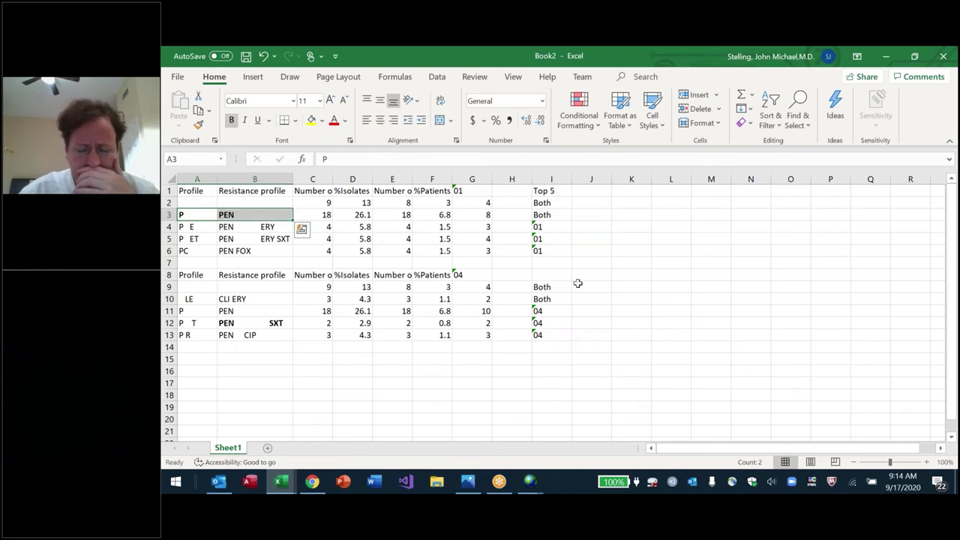
Step: Switch to the WHONET analysis results window for comparison
key("Down")
key("Down")
key("Down")
key("Down")
key("Down")
key("Down")
key("Right")
key("Right")
key("Right")
key("Right")
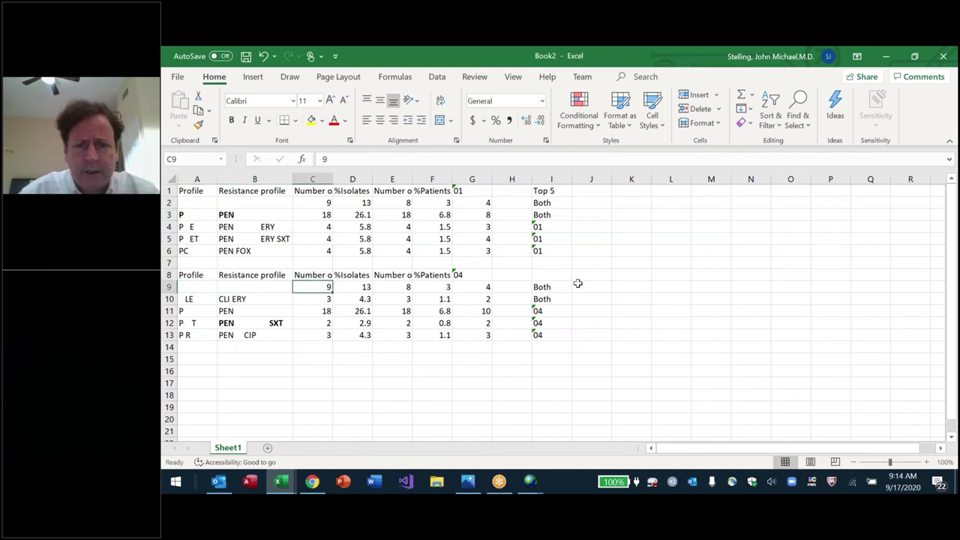
key("Right")
key("Right")
key("Right")
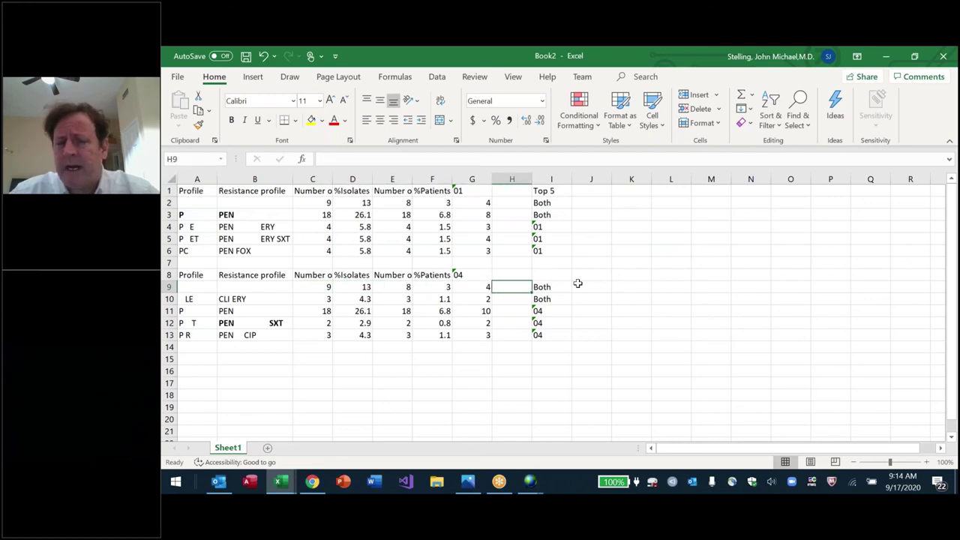
key("alt+Tab")
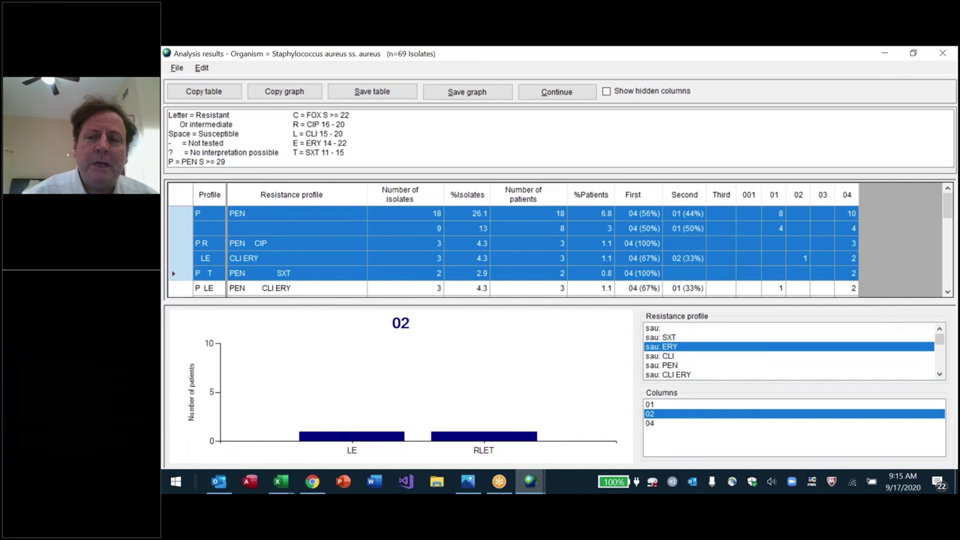
Step: Back in Excel, bold the second table's PEN profile and unbold PEN SXT
key("alt+Tab")
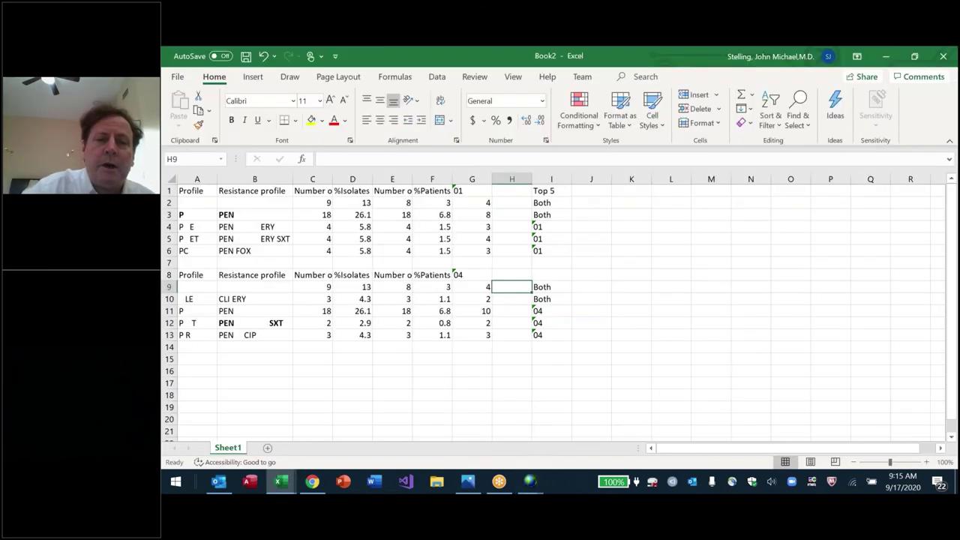
left_click(525, 287)
key("Left")
key("Left")
key("Left")
key("Left")
key("Left")
key("Left")
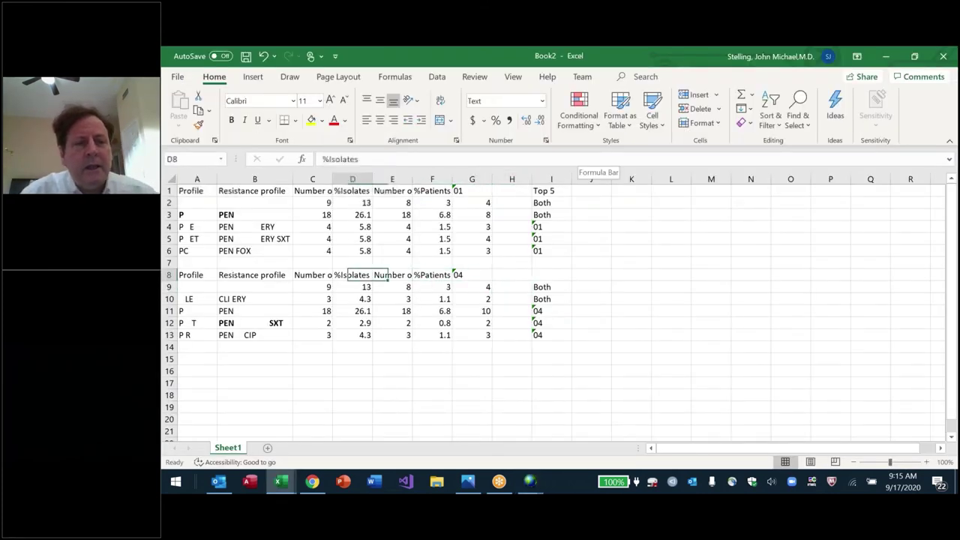
key("Up")
key("Up")
key("Up")
key("Up")
key("Up")
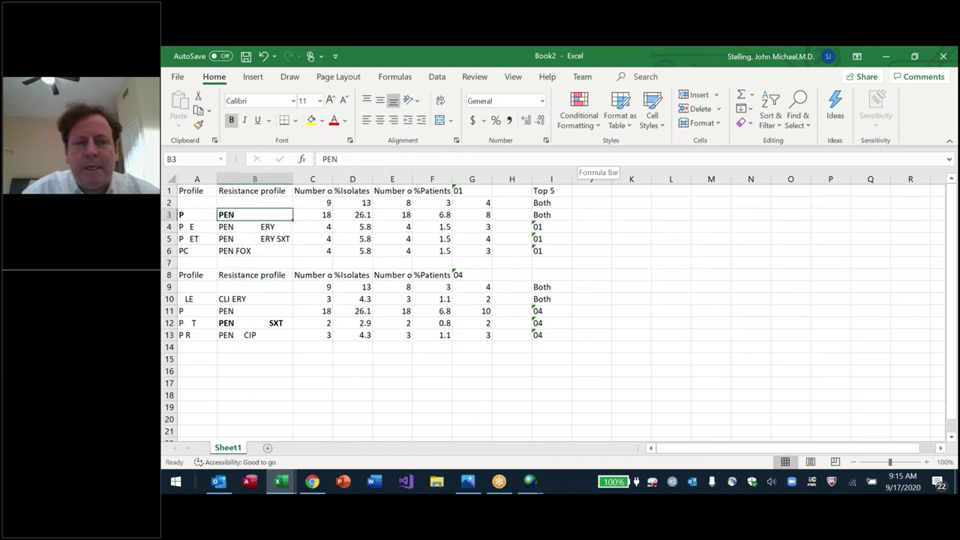
key("Down")
key("Down")
key("Down")
key("Down")
key("Down")
key("Down")
key("Down")
key("Down")
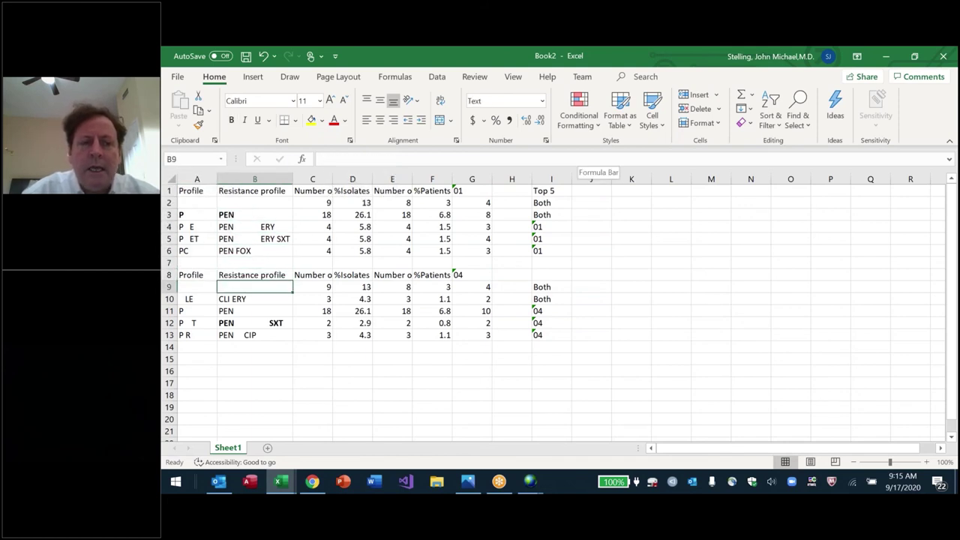
key("ctrl+b")
key("Down")
key("ctrl+b")
Step: Bold the PEN isolate count of 18 in both profile tables
key("Right")
key("Right")
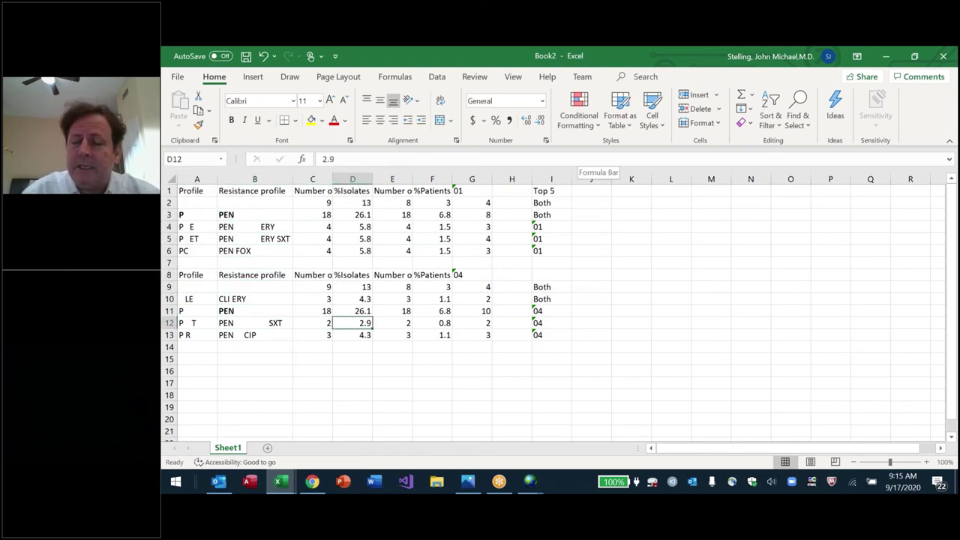
key("Up")
key("Up")
key("Up")
key("Up")
key("Up")
key("Up")
key("Up")
key("Up")
key("Up")
key("Left")
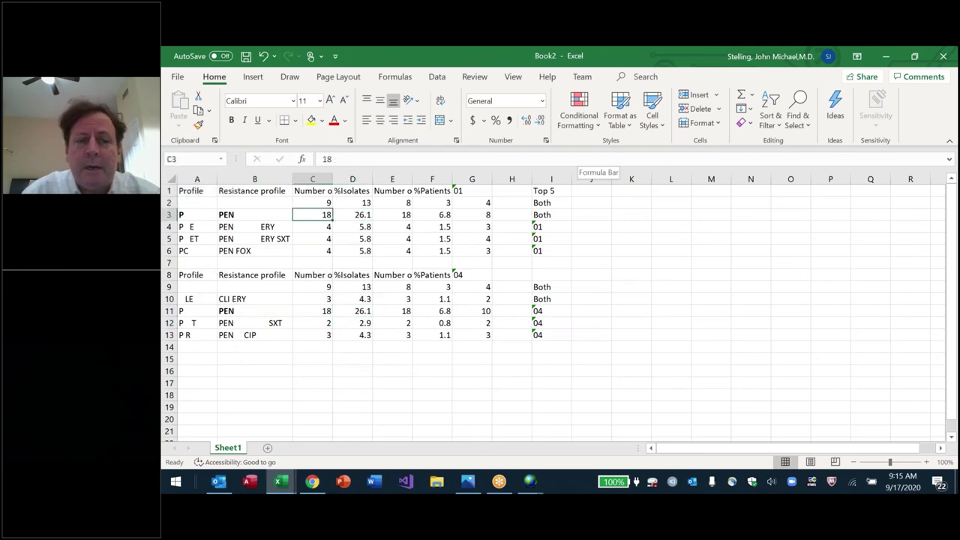
key("ctrl+b")
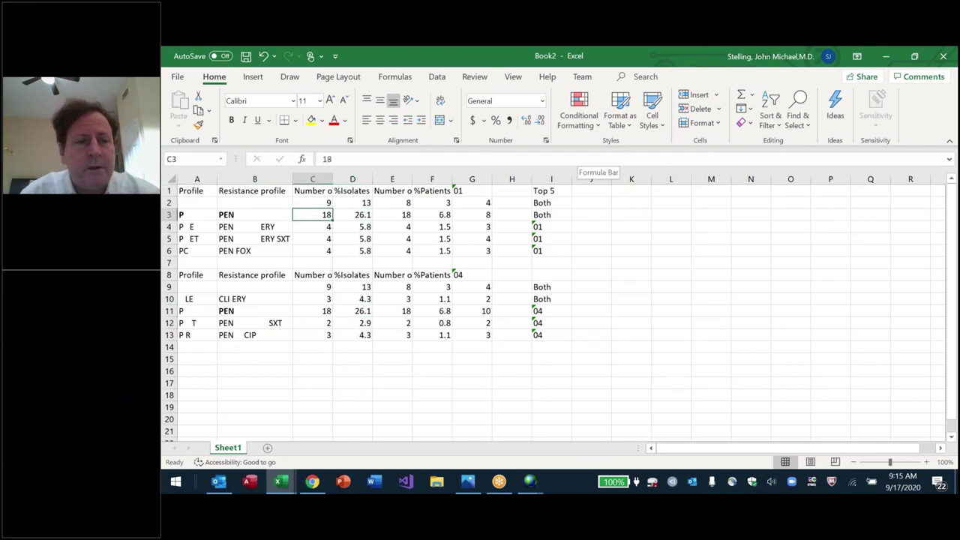
key("Left")
key("Right")
key("Down")
key("Down")
key("Down")
key("Down")
key("Down")
key("Down")
key("Down")
key("Down")
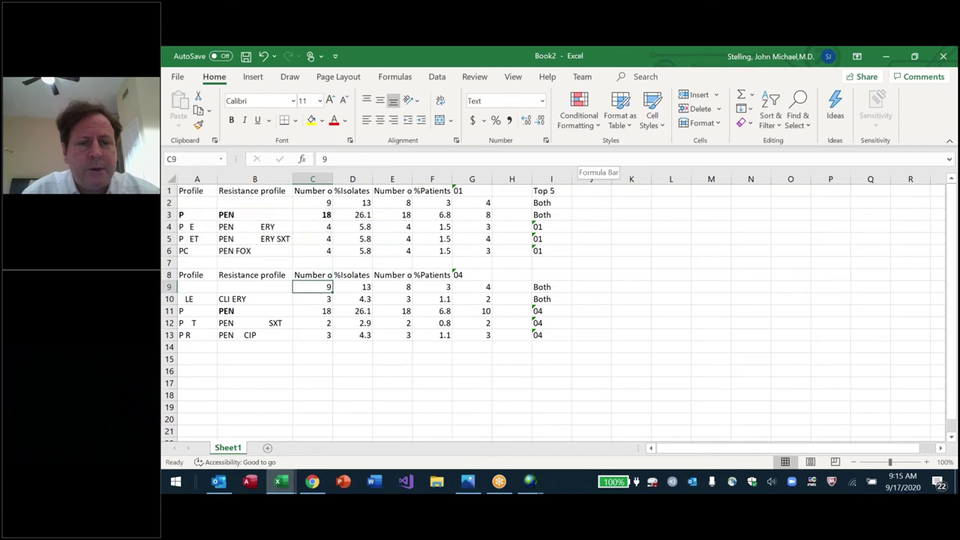
key("ctrl+b")
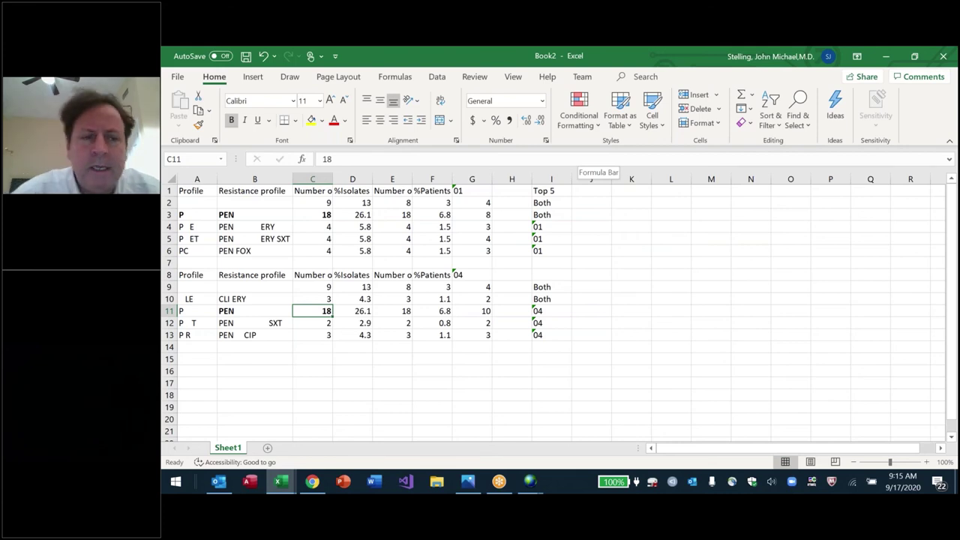
key("Up")
key("Up")
key("Up")
key("Up")
key("Up")
key("Up")
key("Up")
key("Up")
key("Up")
key("Down")
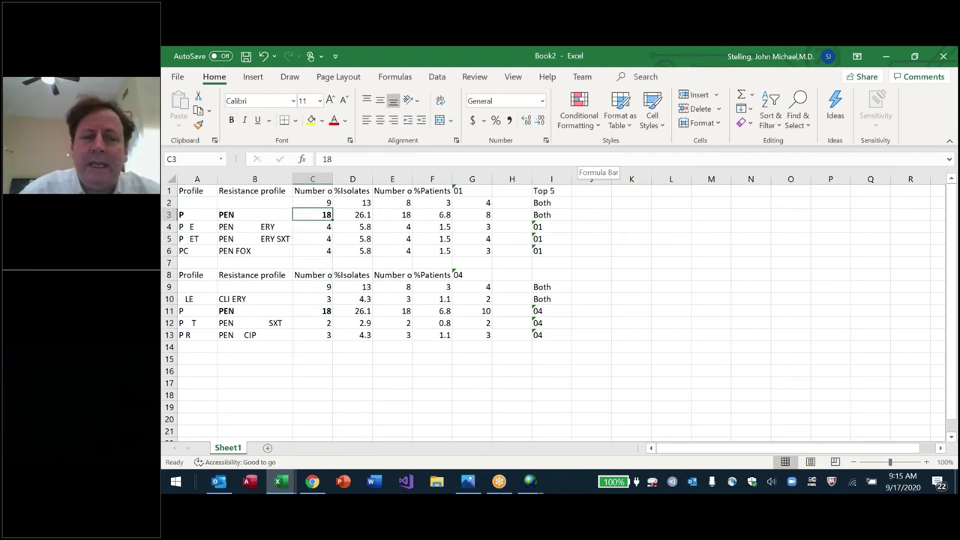
key("Down")
key("Down")
key("Down")
key("Down")
key("Down")
key("Down")
key("Down")
key("Down")
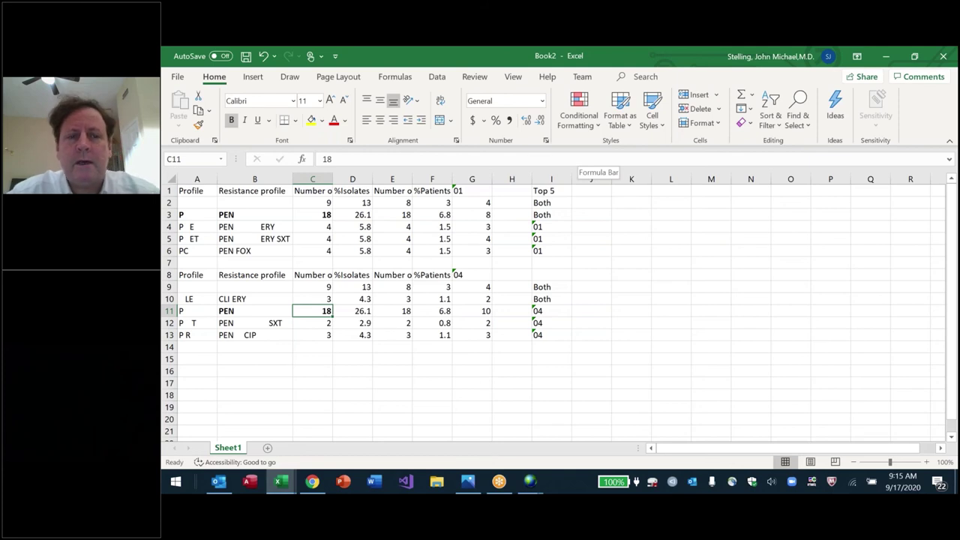
Step: Cycle through the open windows to return to the S. aureus results with the 02 LE/RLET chart
key("alt+Tab")
key("alt+Tab")
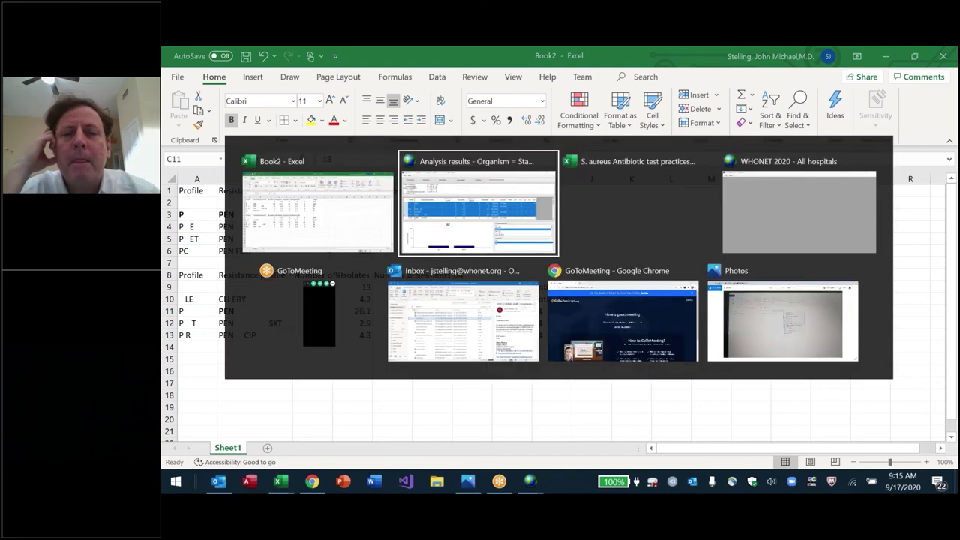
key("alt+Tab")
key("alt+Tab")
key("alt+Tab")
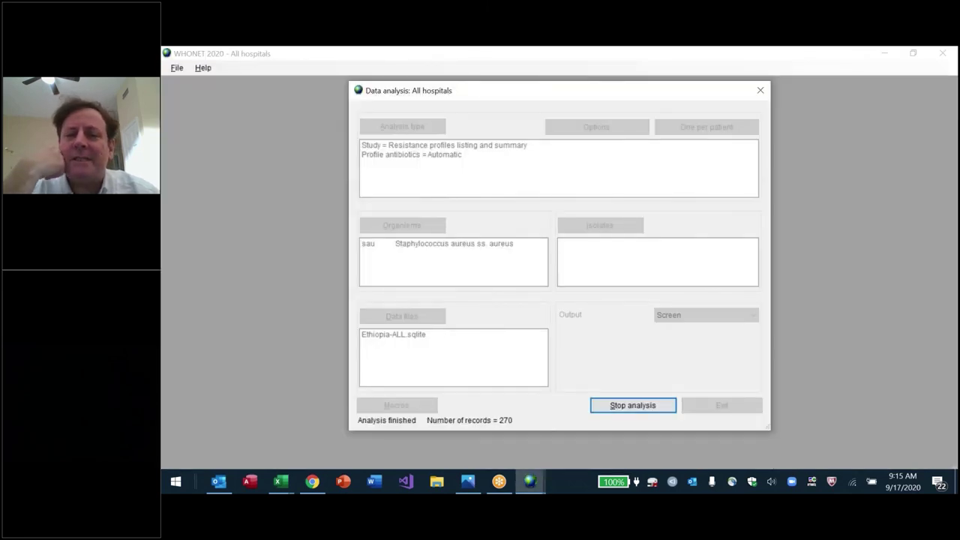
key("alt+Tab")
key("alt+Tab")
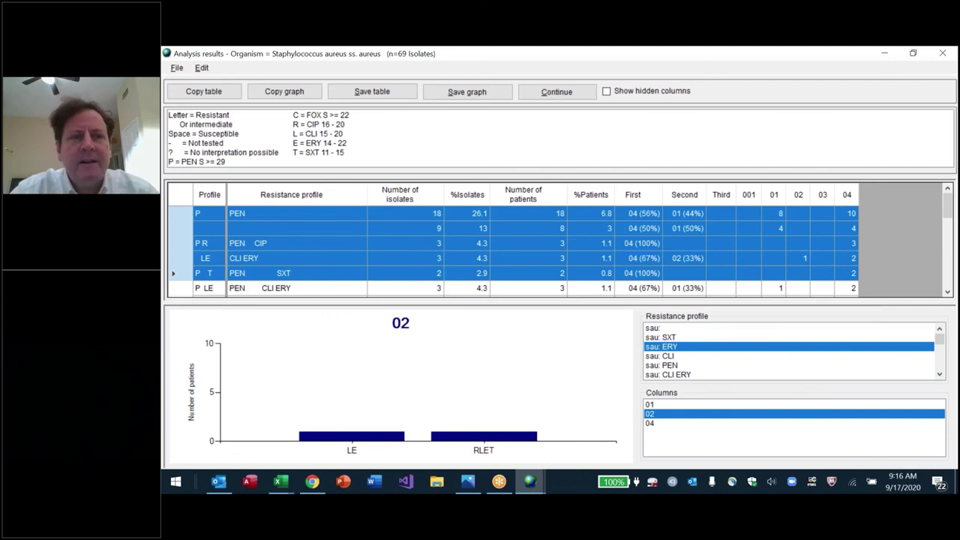
key("alt+Tab")
key("alt+Tab")
key("alt+Tab")
key("alt+Tab")
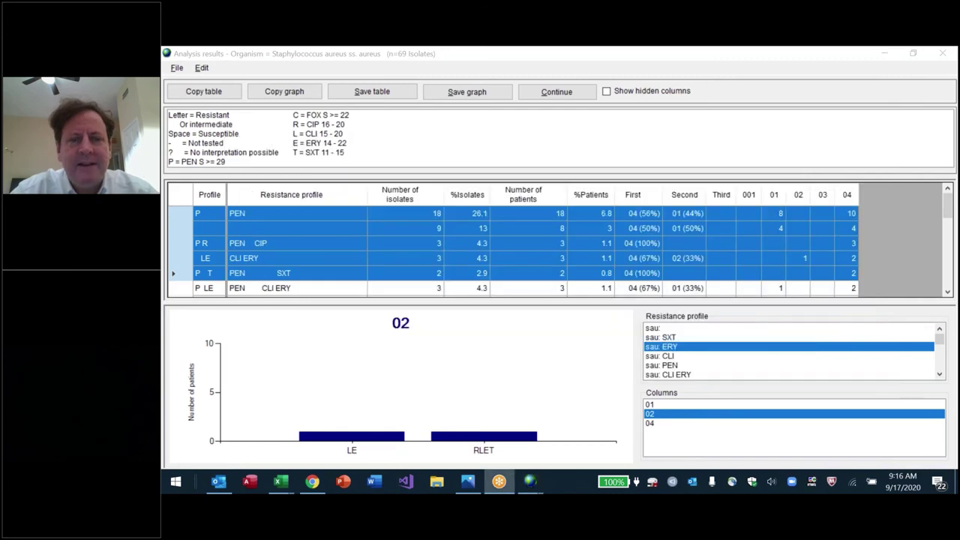
key("alt+Tab")
key("alt+Tab")
key("alt+Tab")
key("alt+Tab")
key("alt+Tab")
key("alt+Tab")
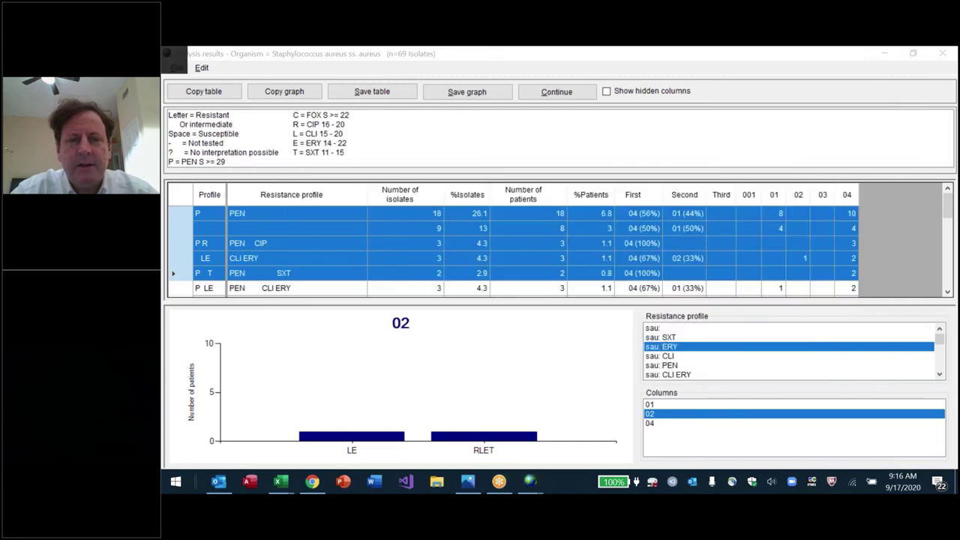
key("alt+Tab")
key("alt+Tab")
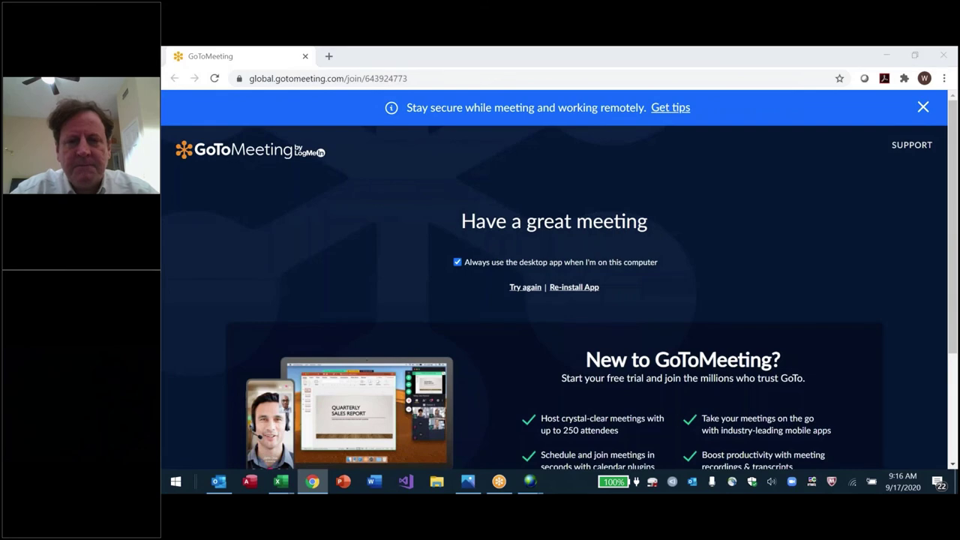
key("alt+Tab")
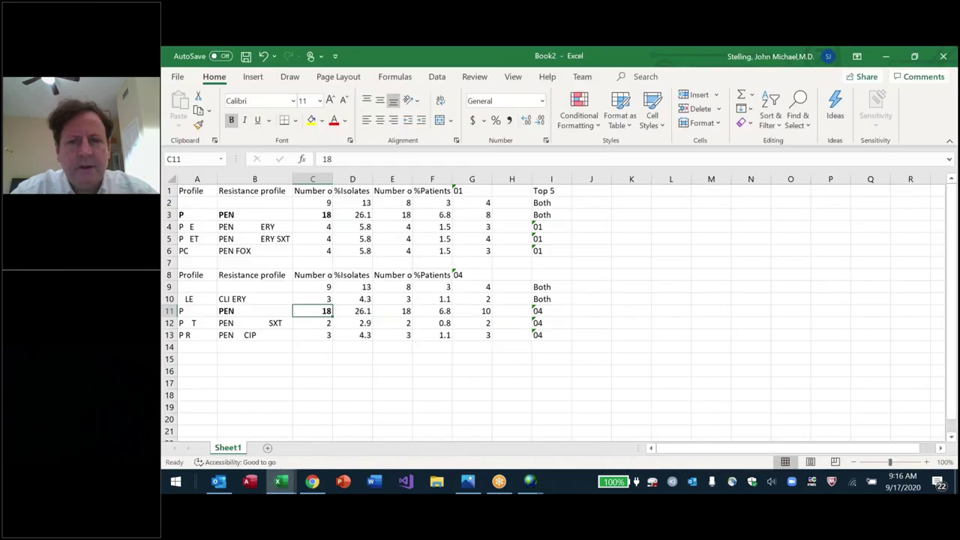
key("alt+Tab")
key("alt+Tab")
key("alt+Tab")
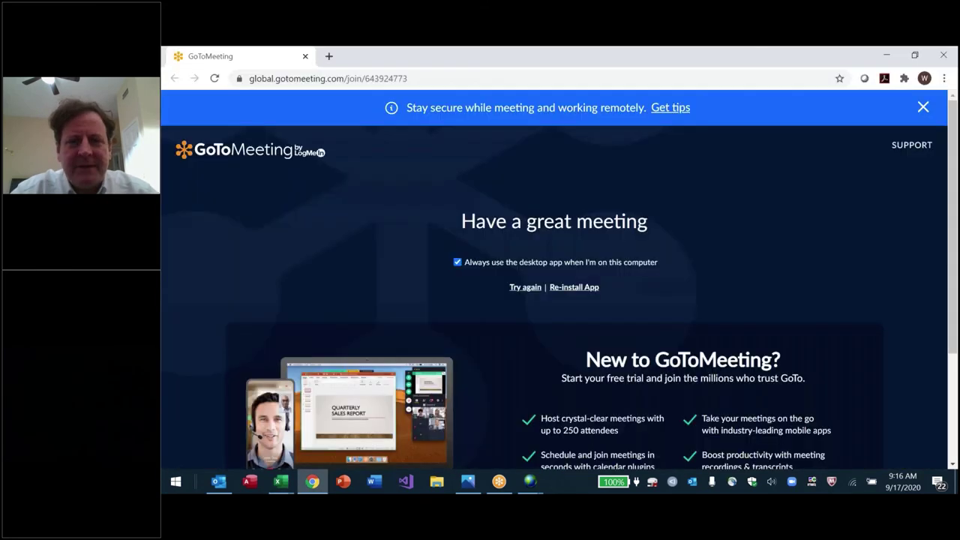
right_click(923, 108)
left_click(729, 229)
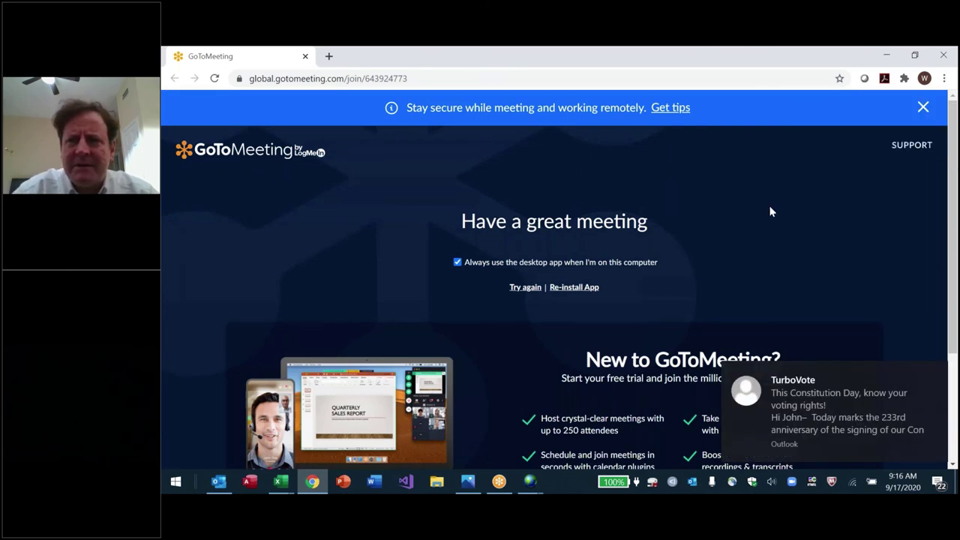
key("alt+Tab")
key("alt+Tab")
key("alt+Tab")
key("alt+Tab")
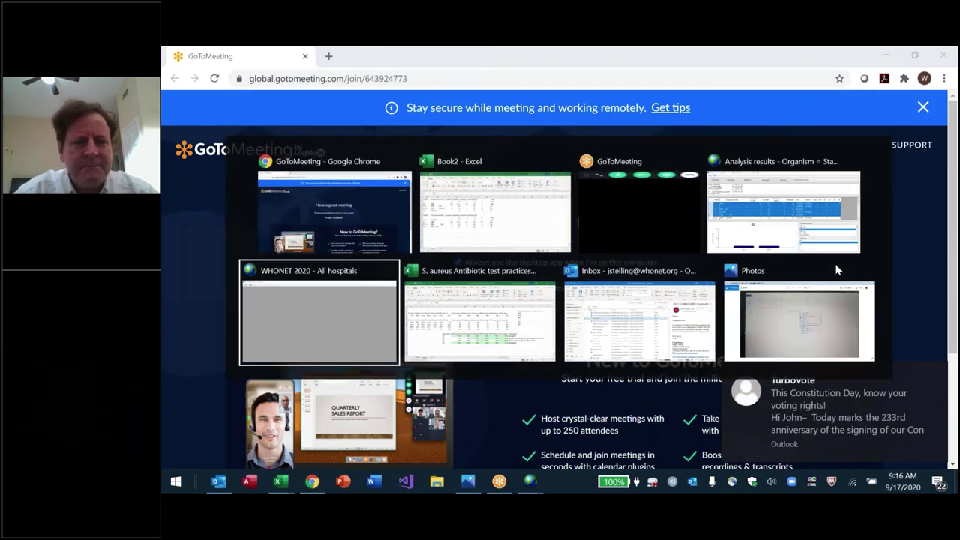
key("alt+shift+Tab")
key("Escape")
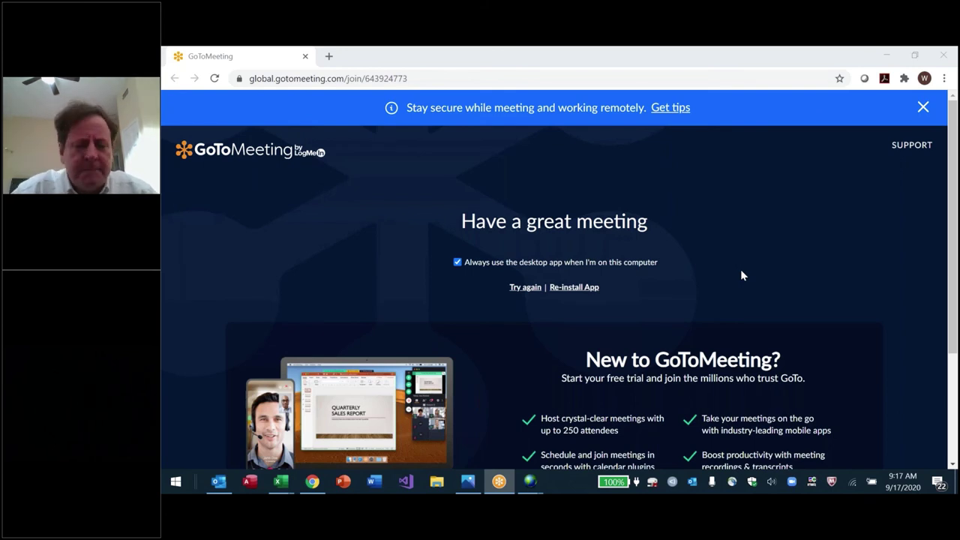
key("alt+Tab")
key("Tab")
key("Tab")
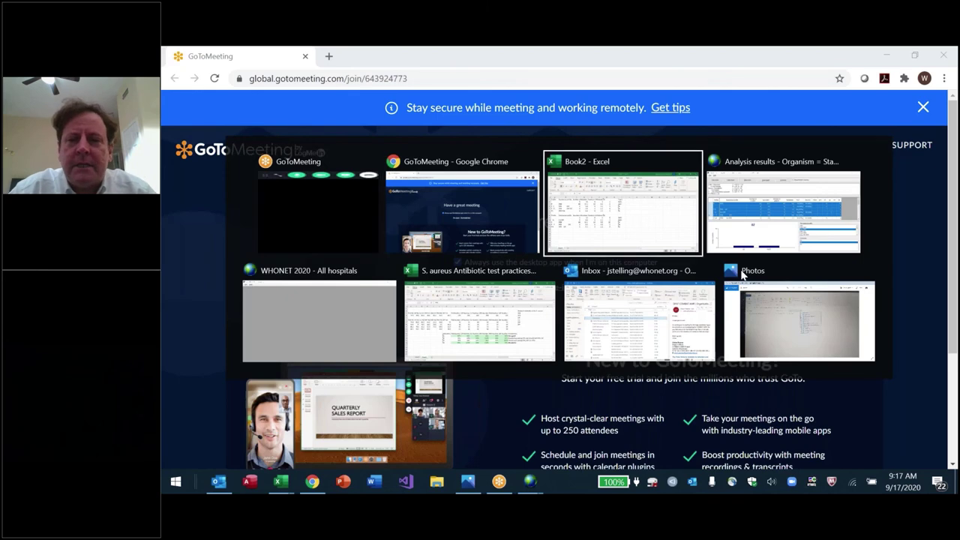
key("alt+shift+Tab")
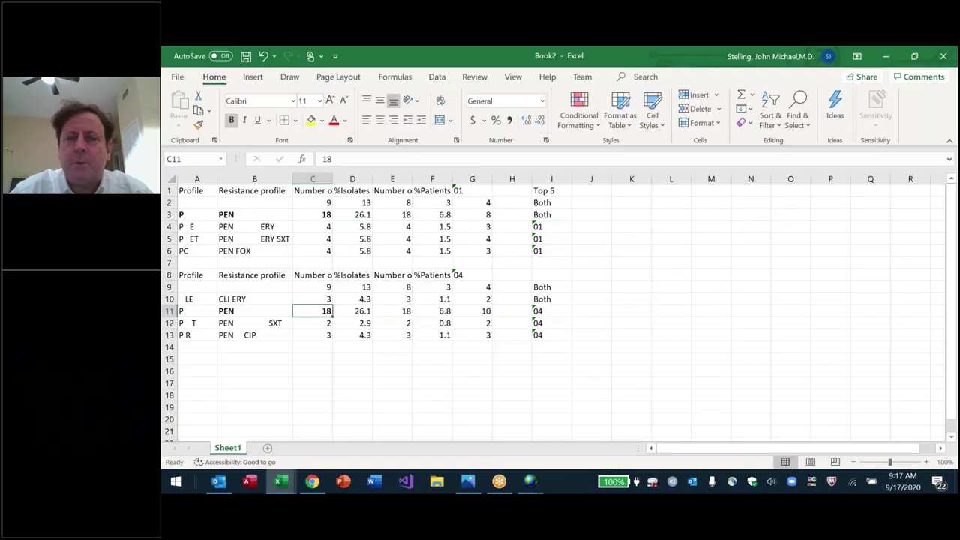
key("alt+Tab")
key("Tab")
key("Tab")
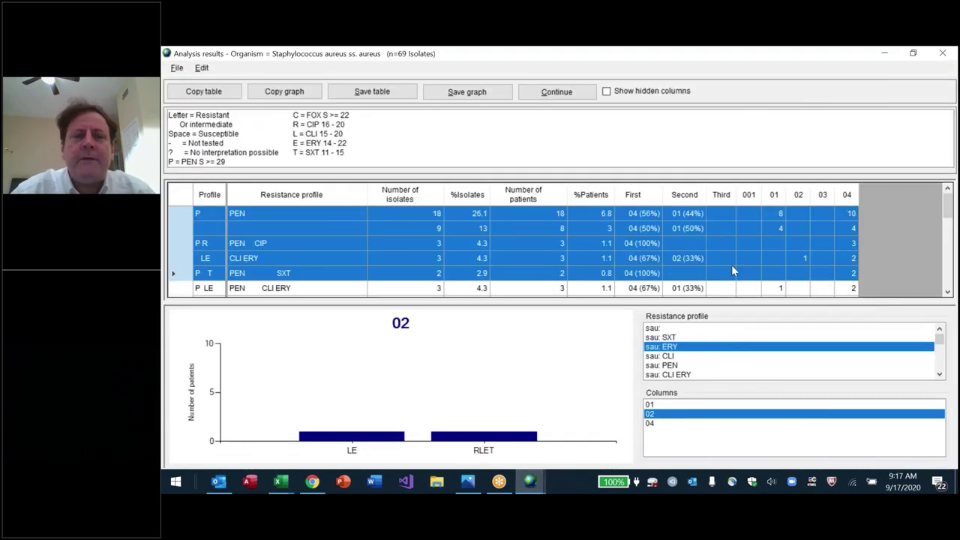
Step: Leave the analysis results and return via Excel to the WHONET main window's Data analysis dialog
left_click(320, 152)
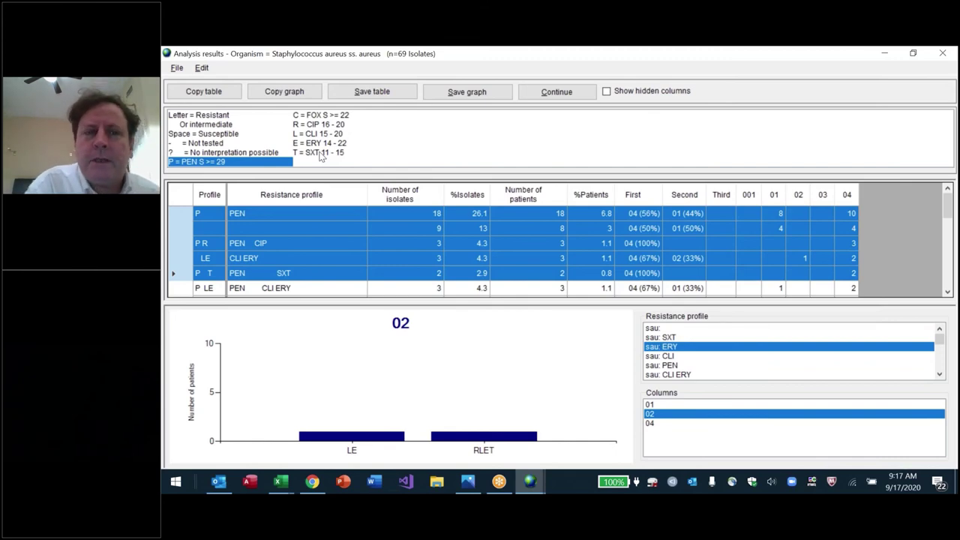
key("alt+Tab")
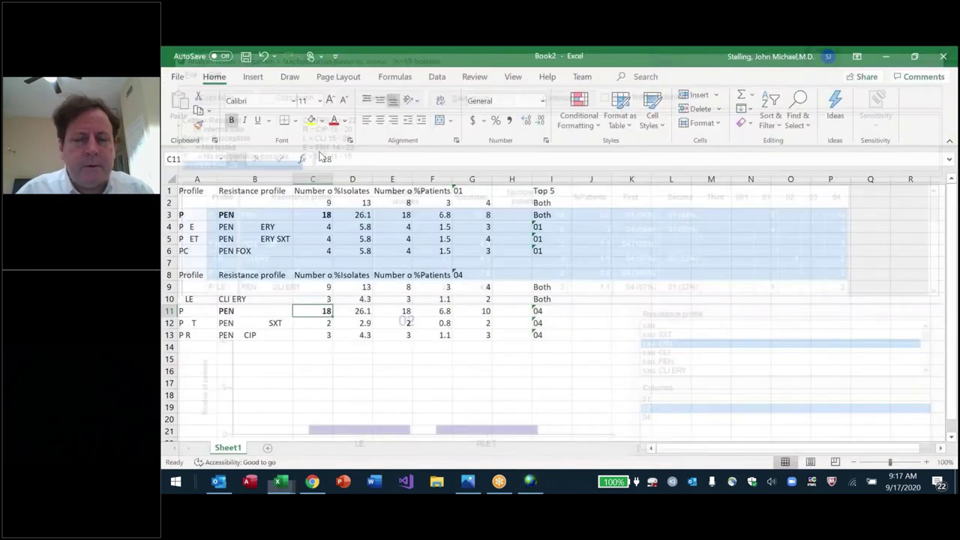
key("alt+Tab")
key("alt+Tab")
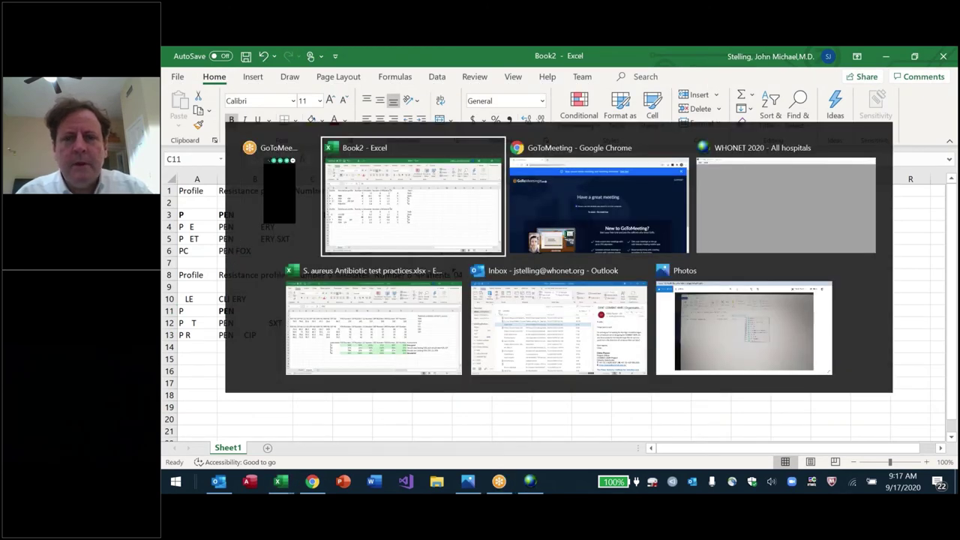
key("alt+Tab")
key("alt+Tab")
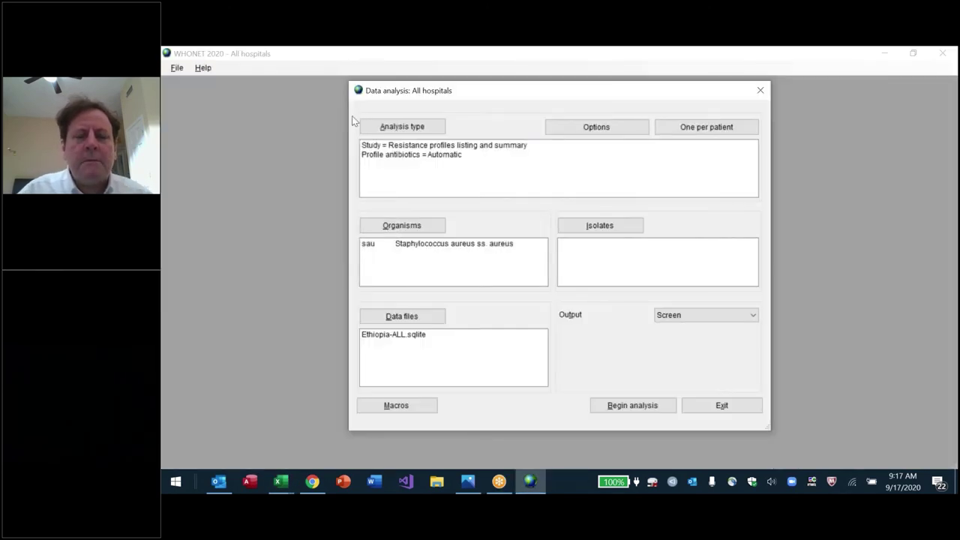
Step: Remove Penicillin G, Cefoxitin and Ciprofloxacin from the Staphylococcus sp. antibiotic profile
left_click(382, 127)
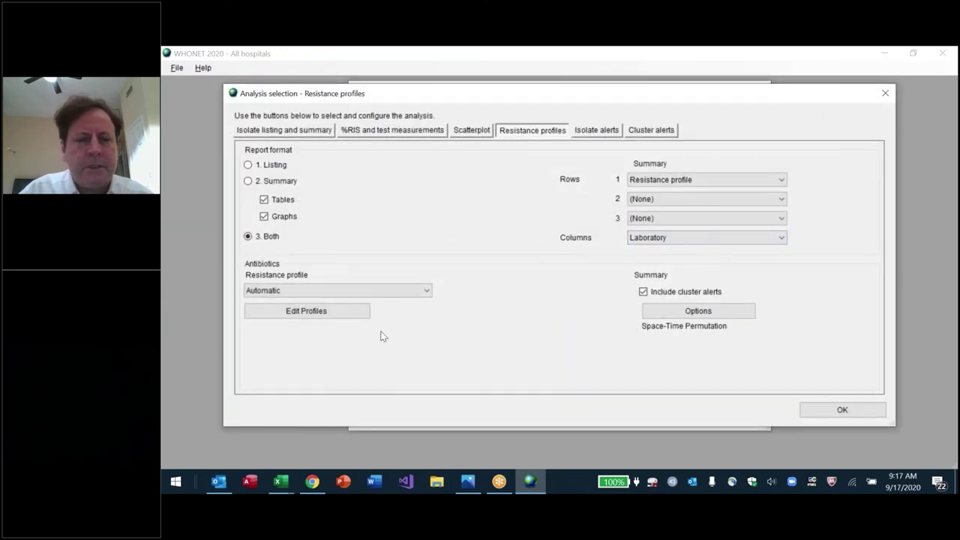
left_click(326, 314)
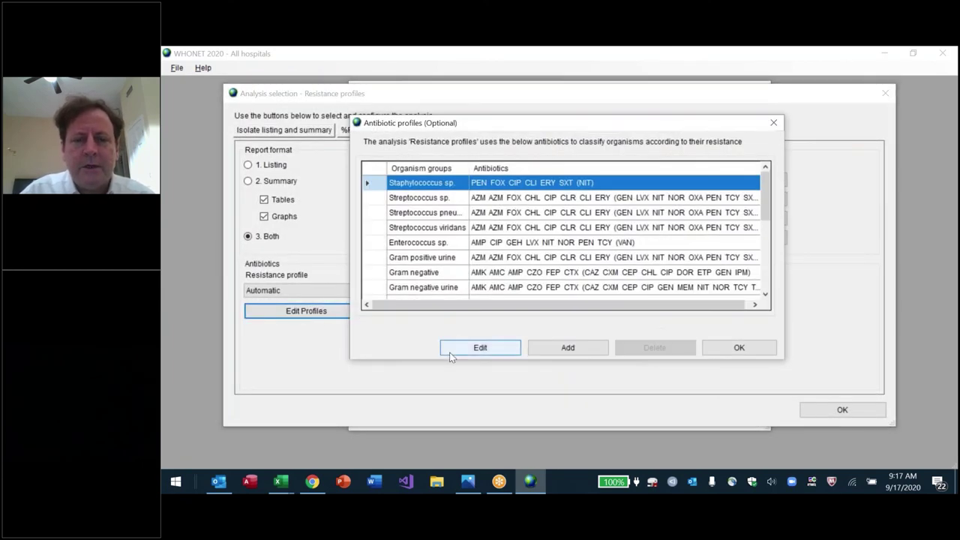
left_click(476, 350)
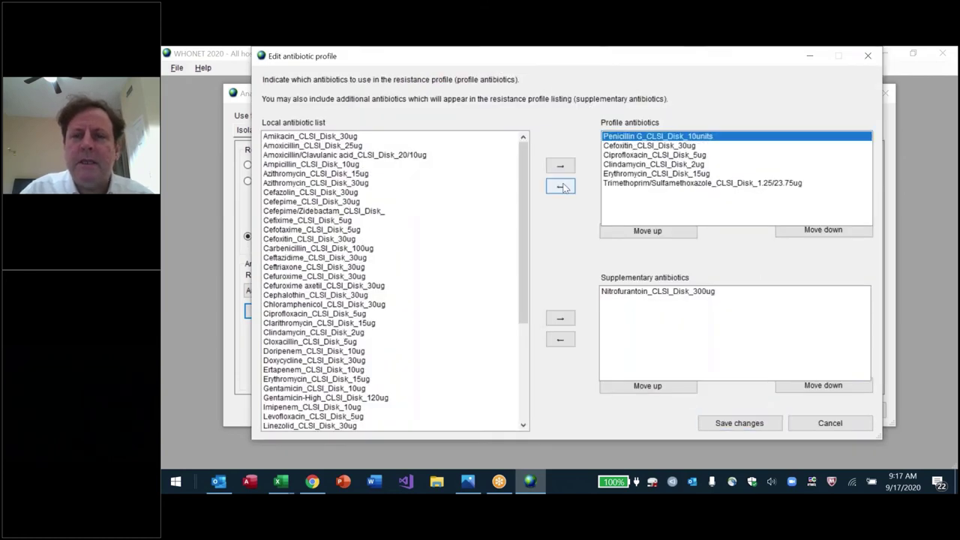
left_click(560, 186)
left_click(611, 139)
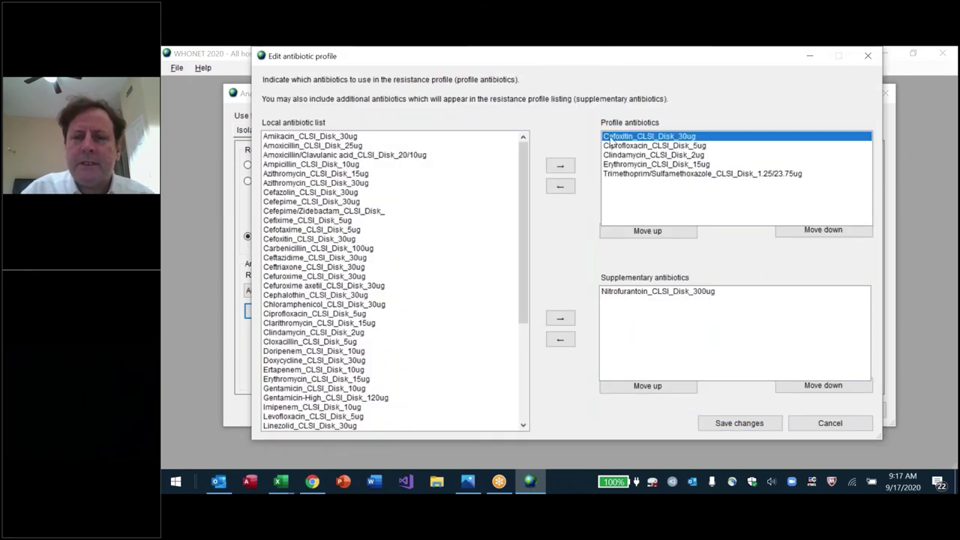
left_click(560, 186)
left_click(610, 138)
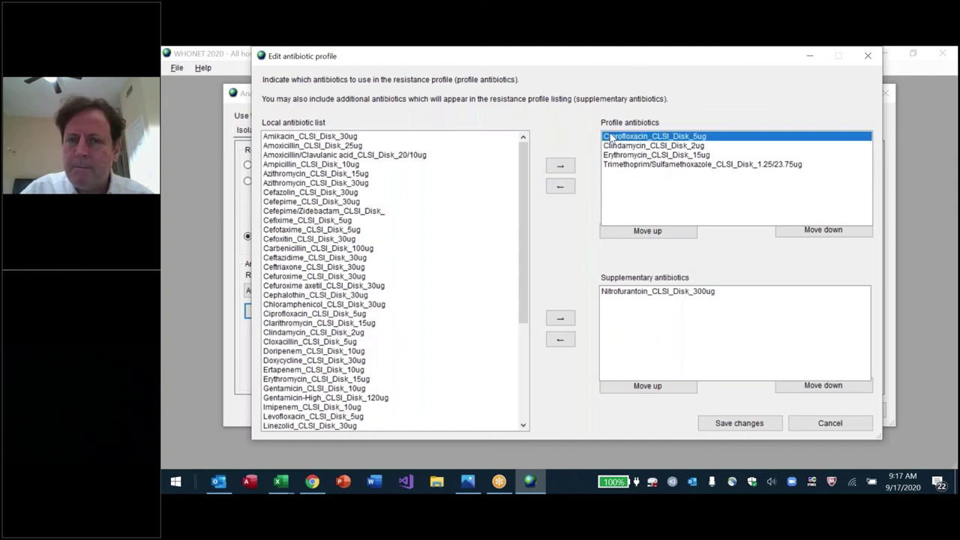
left_click(560, 186)
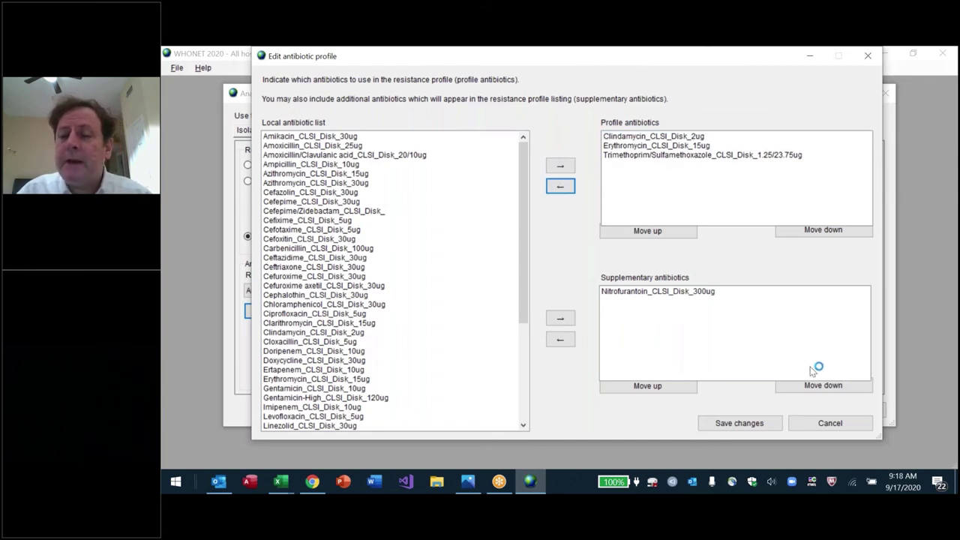
Step: Save the edited profile, accept the resistance profile settings, and begin the analysis
left_click(762, 425)
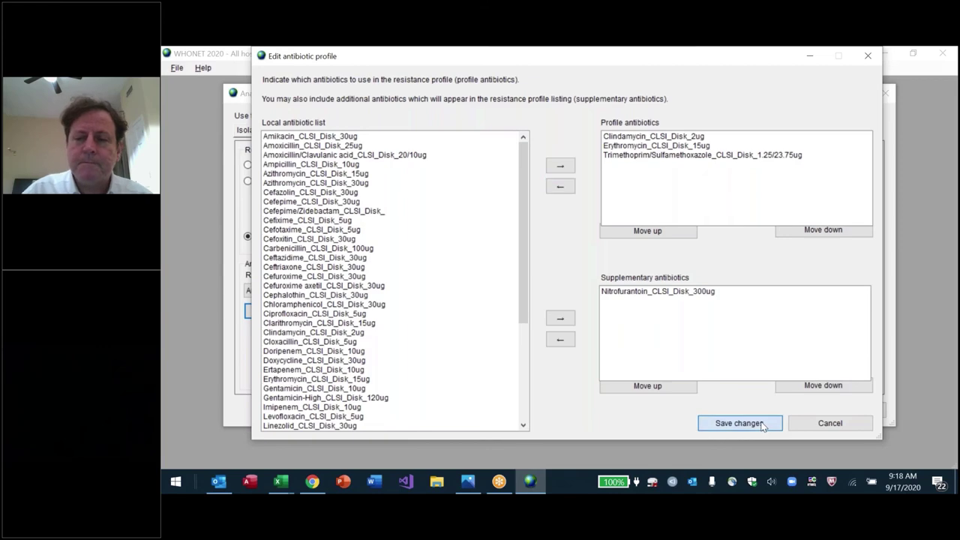
left_click(744, 350)
left_click(834, 410)
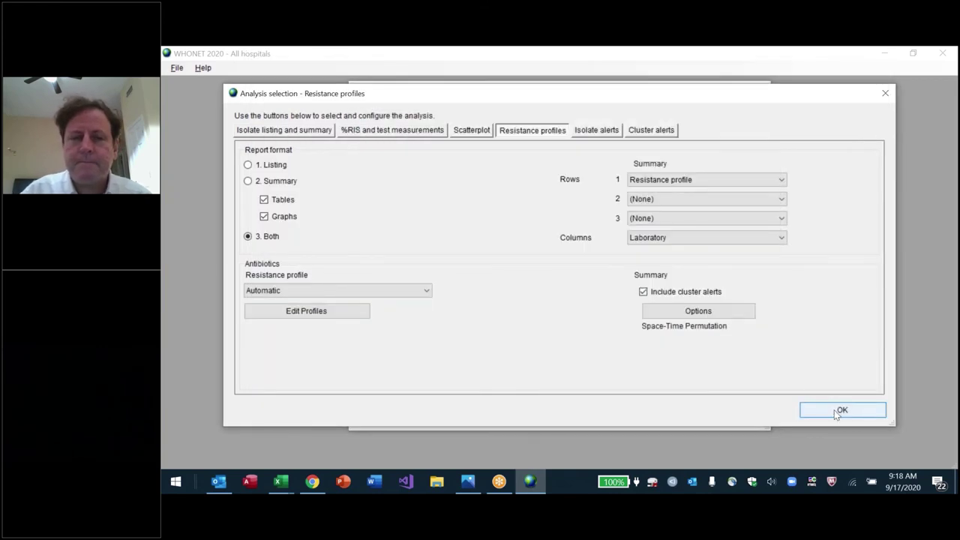
left_click(636, 409)
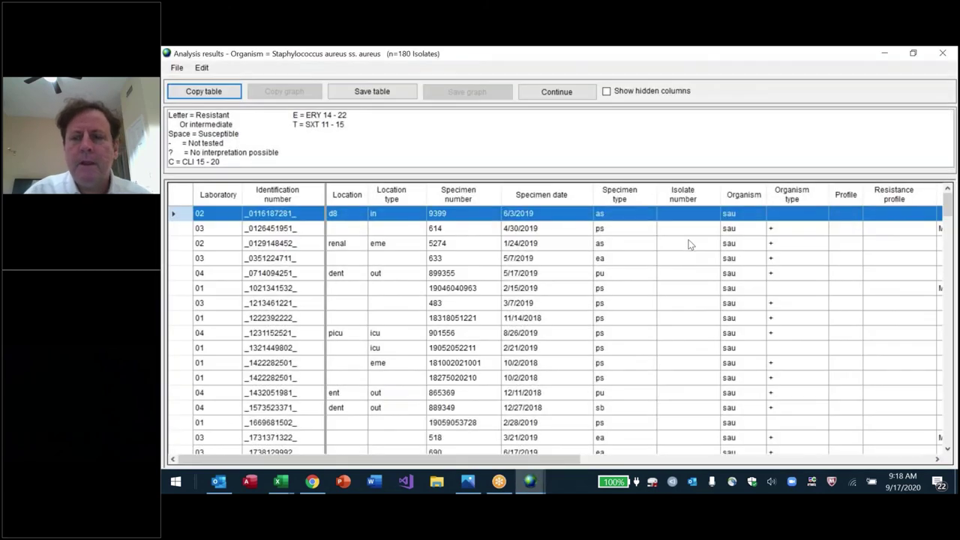
Step: Scroll the isolate listing right and widen the Resistance profile column
left_click(684, 258)
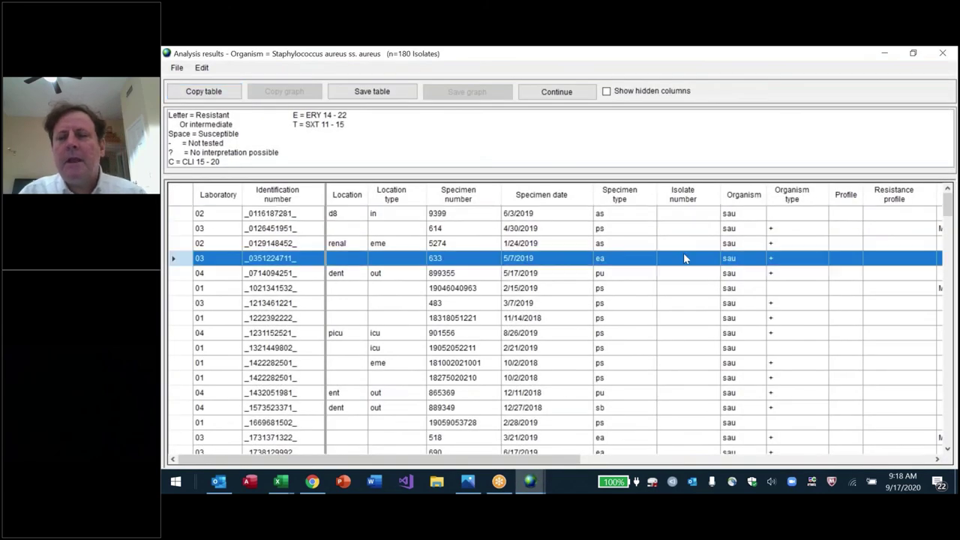
scroll(684, 258, "right", 10)
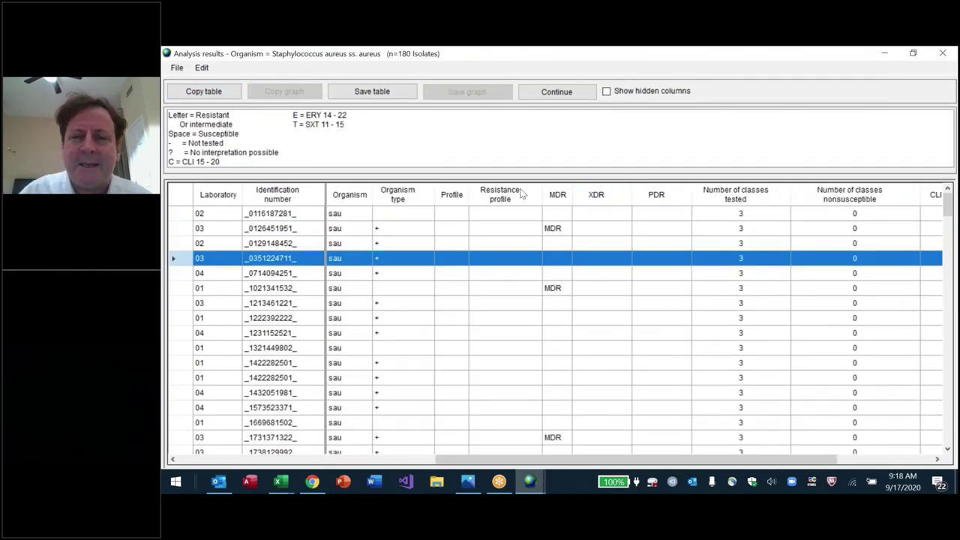
left_click_drag(597, 181, 629, 182)
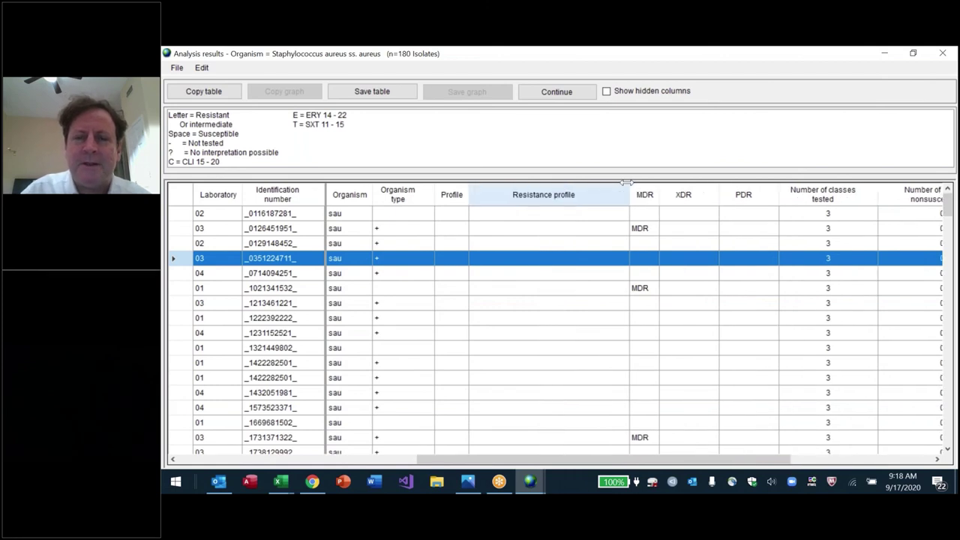
left_click(525, 219)
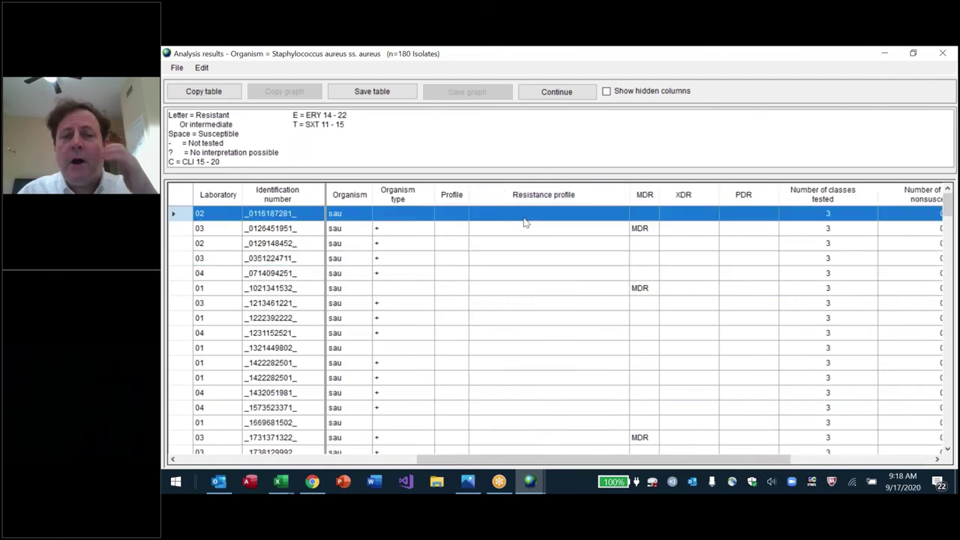
Step: Page through the 180-isolate listing to the end, then continue to the profile summary
key("Page_Down")
key("Page_Down")
key("Page_Down")
key("Page_Down")
key("Page_Down")
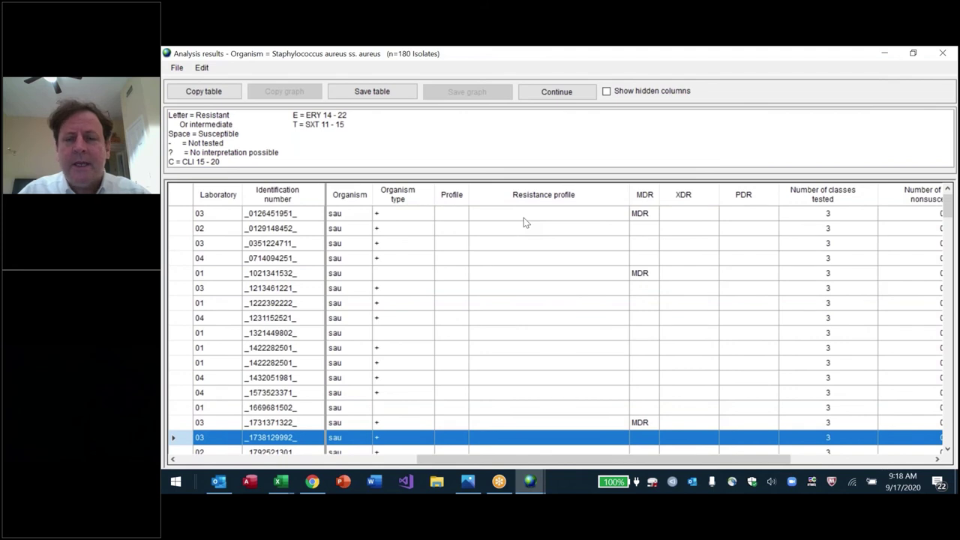
key("Page_Down")
key("Page_Down")
key("Page_Down")
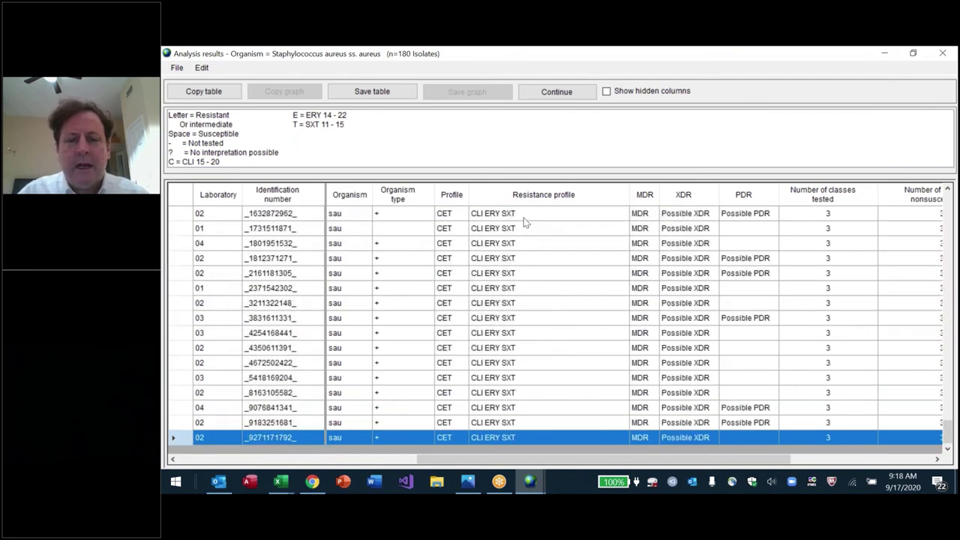
key("Page_Up")
key("Page_Up")
key("Page_Up")
key("Page_Up")
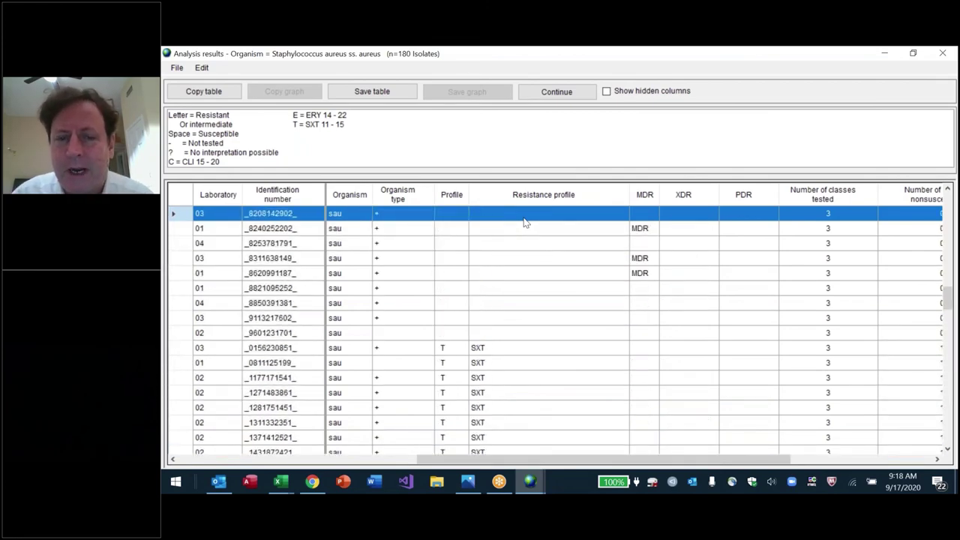
key("Page_Down")
key("Page_Down")
key("Page_Down")
key("Page_Down")
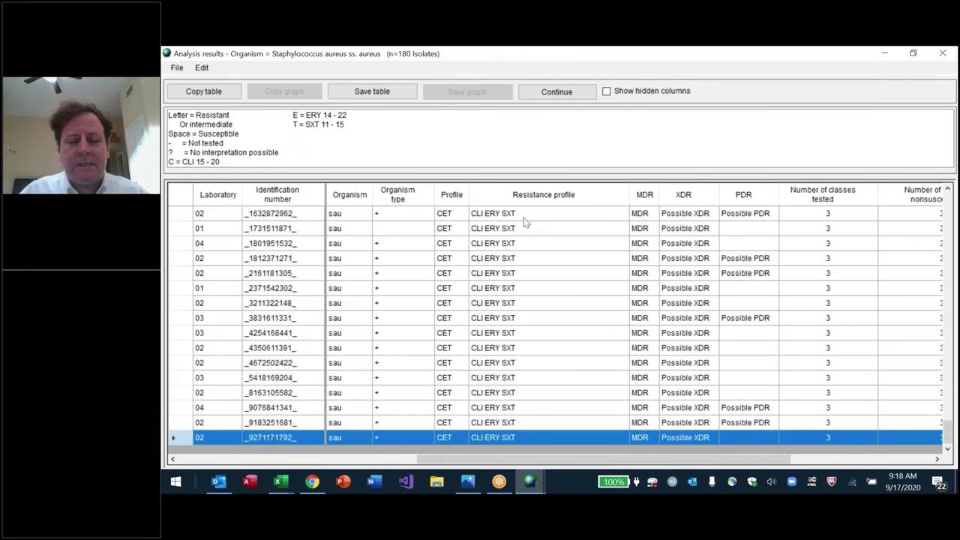
key("Escape")
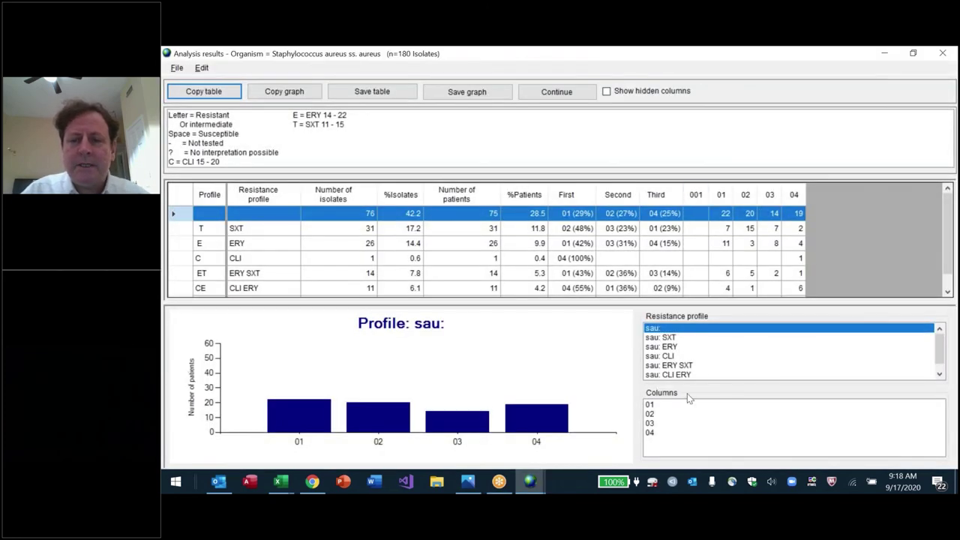
Step: Compare the S. aureus profile charts for columns 02–04, checking CLI and SXT legend entries, then show column 01
left_click(666, 407)
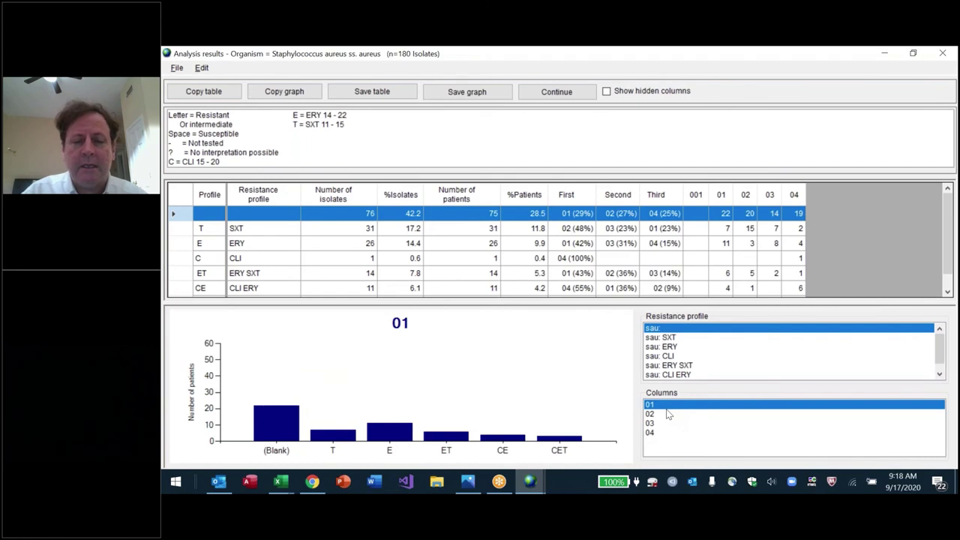
left_click(668, 414)
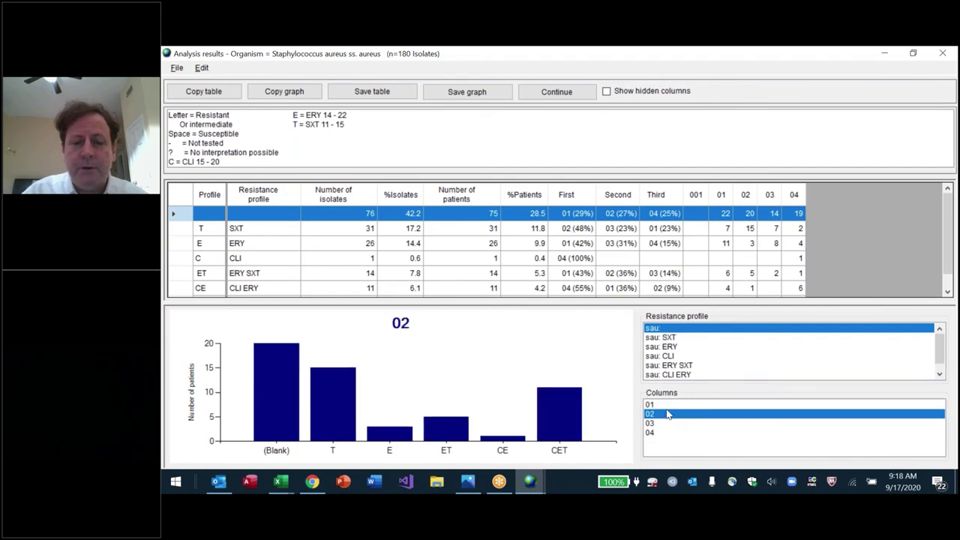
key("Down")
key("Down")
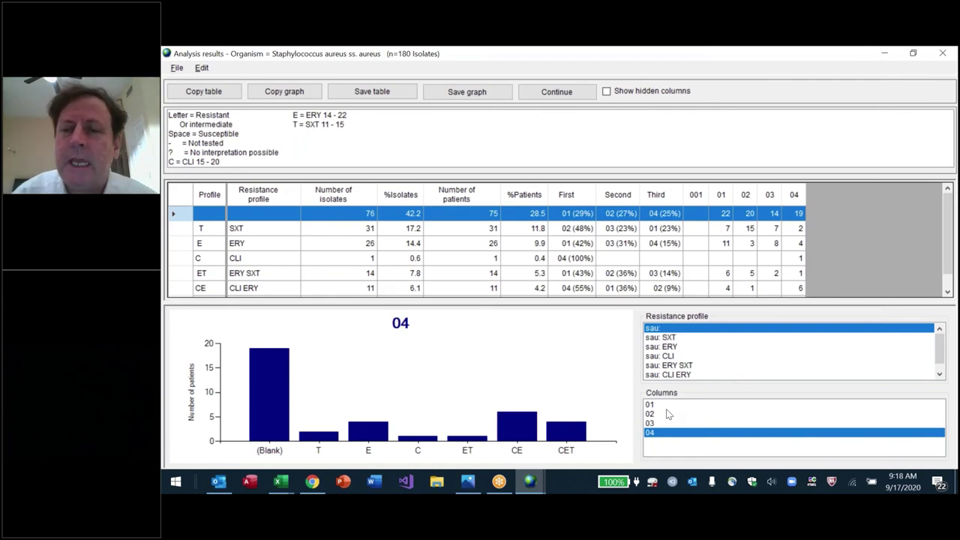
left_click(210, 167)
key("Down")
key("Down")
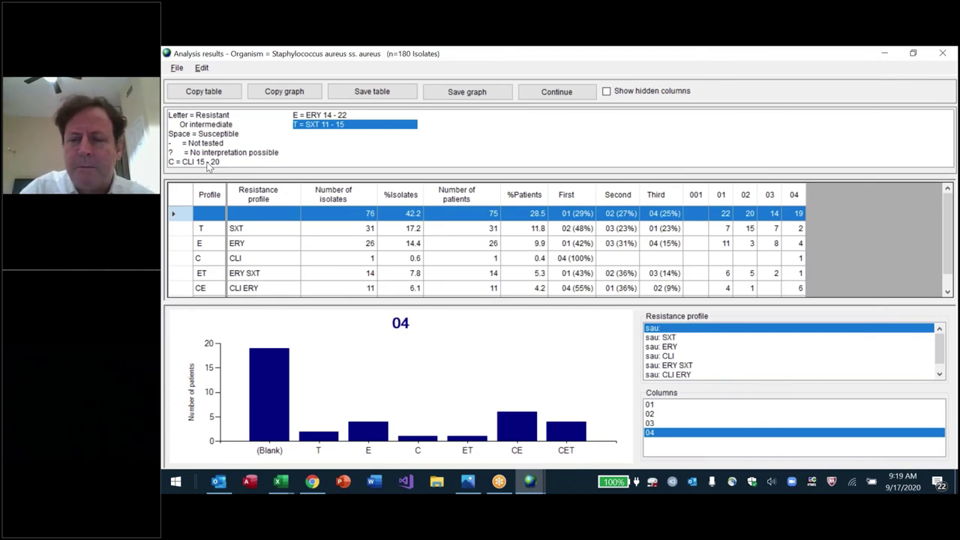
left_click(671, 407)
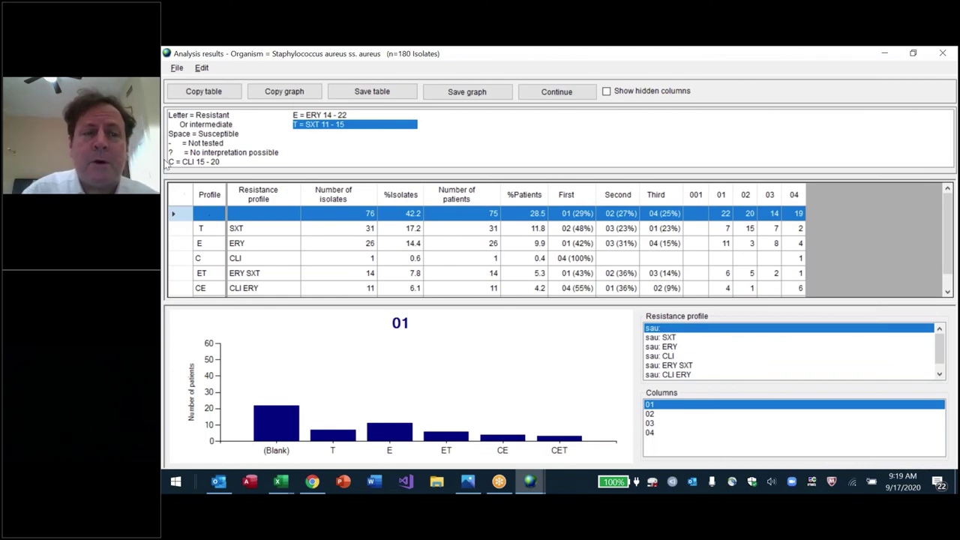
Step: Highlight the CLI 15-20, ERY 14-22 and SXT 11-15 legend entries in the chart
left_click(202, 163)
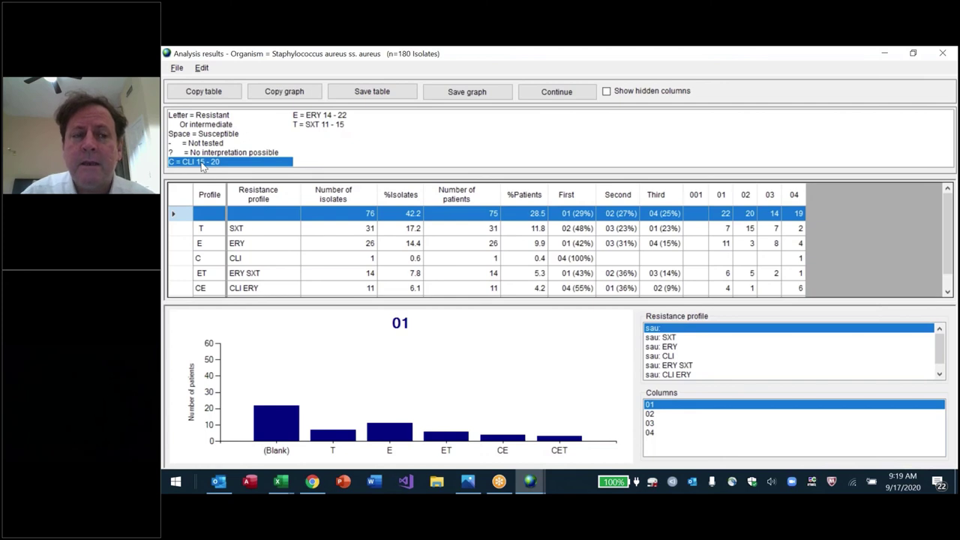
key("Down")
key("Up")
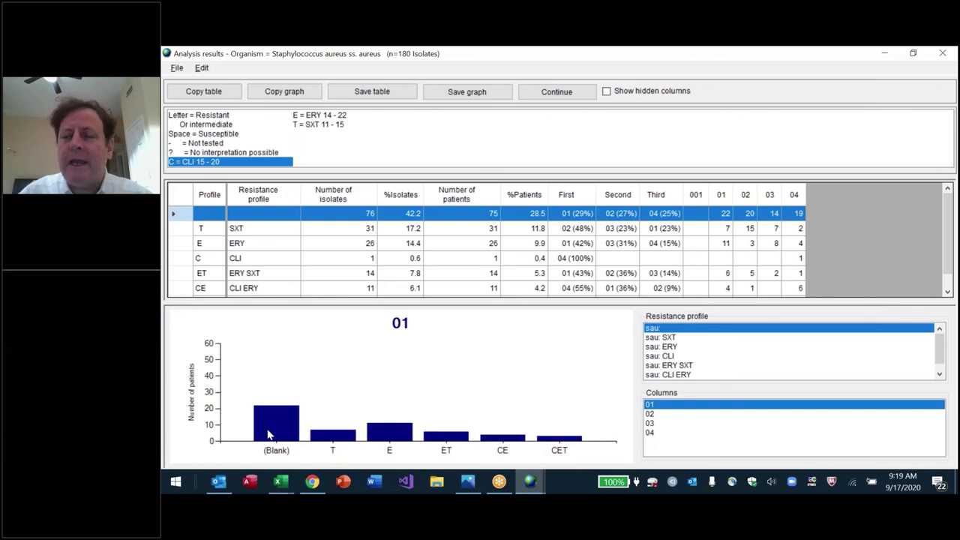
left_click(308, 170)
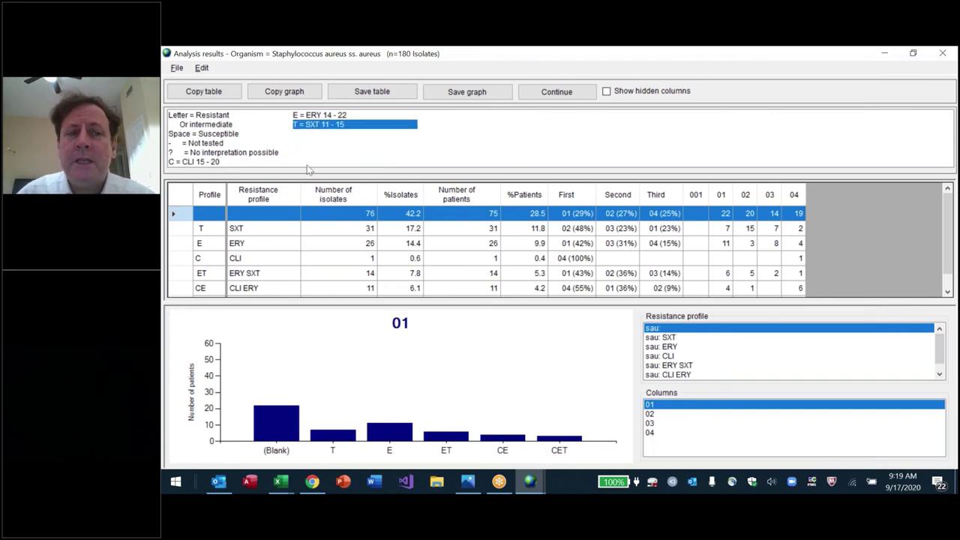
left_click(307, 170)
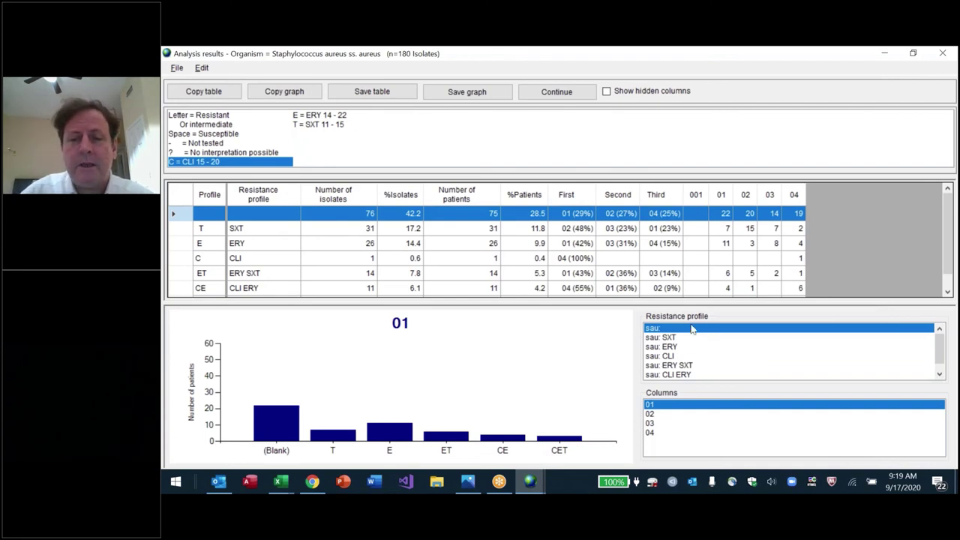
Step: Chart the sau: profiles across columns: SXT, ERY SXT, CLI ERY and CLI ERY SXT
left_click(691, 330)
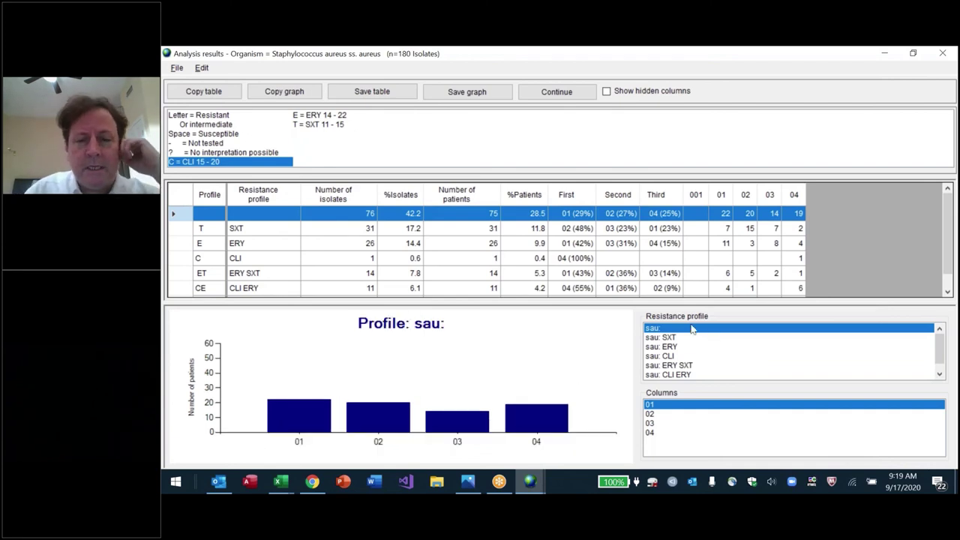
key("Down")
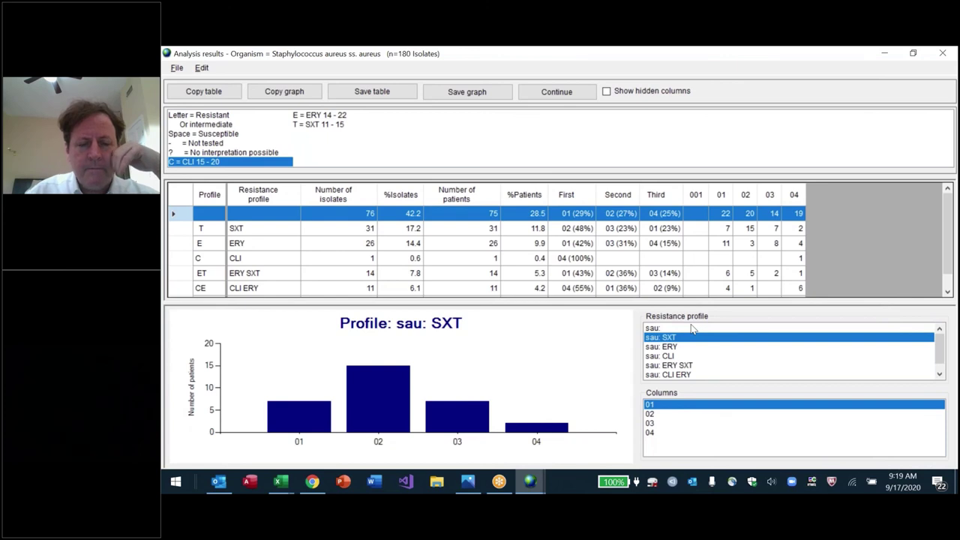
key("Up")
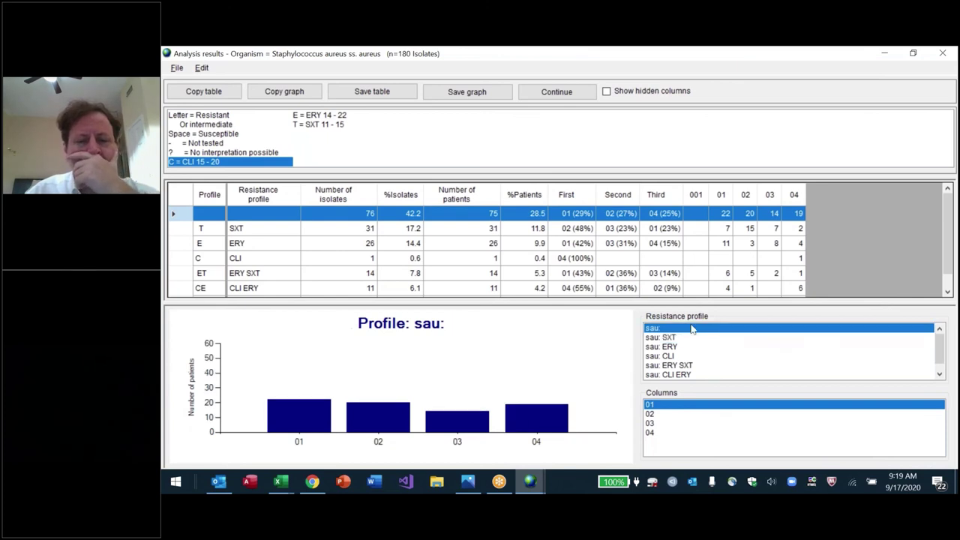
key("Down")
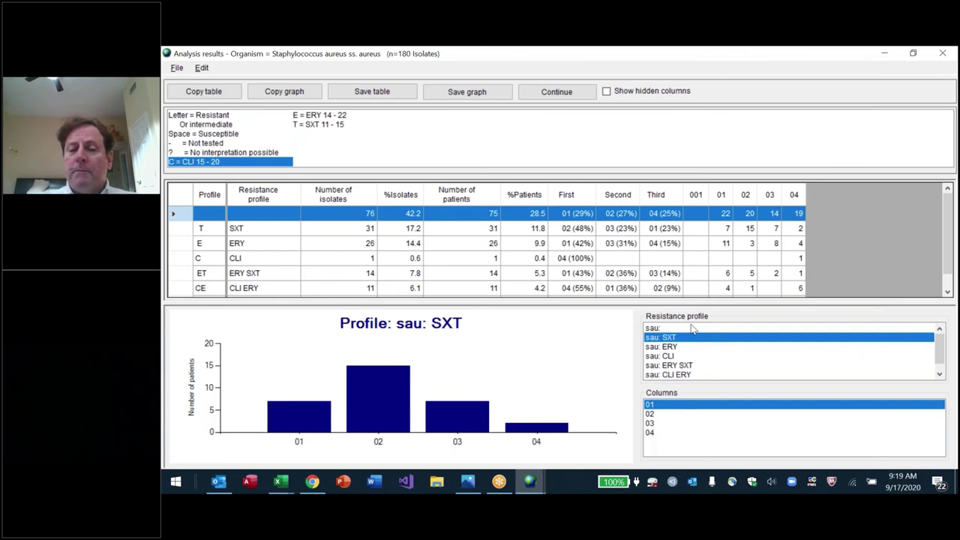
key("Down")
key("Down")
key("Down")
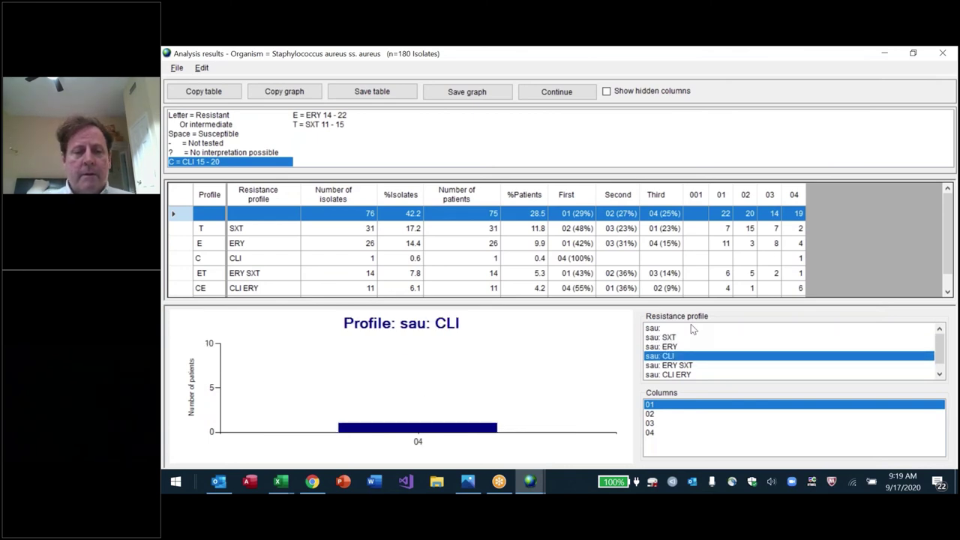
key("Down")
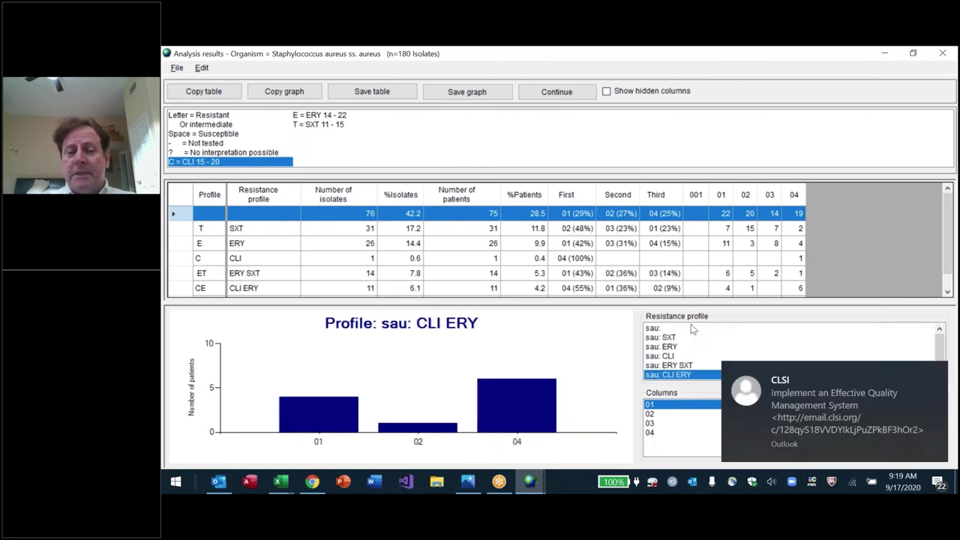
key("Down")
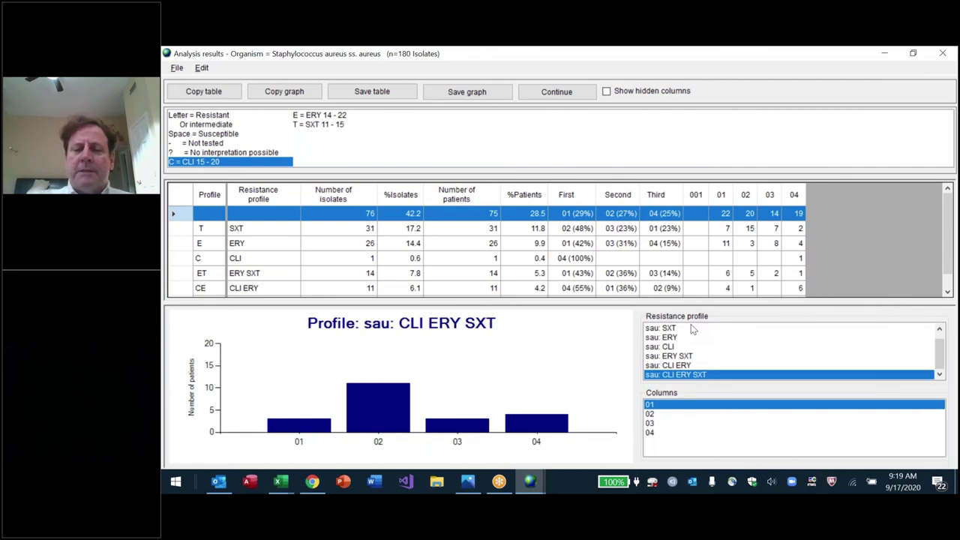
left_click(690, 327)
key("Up")
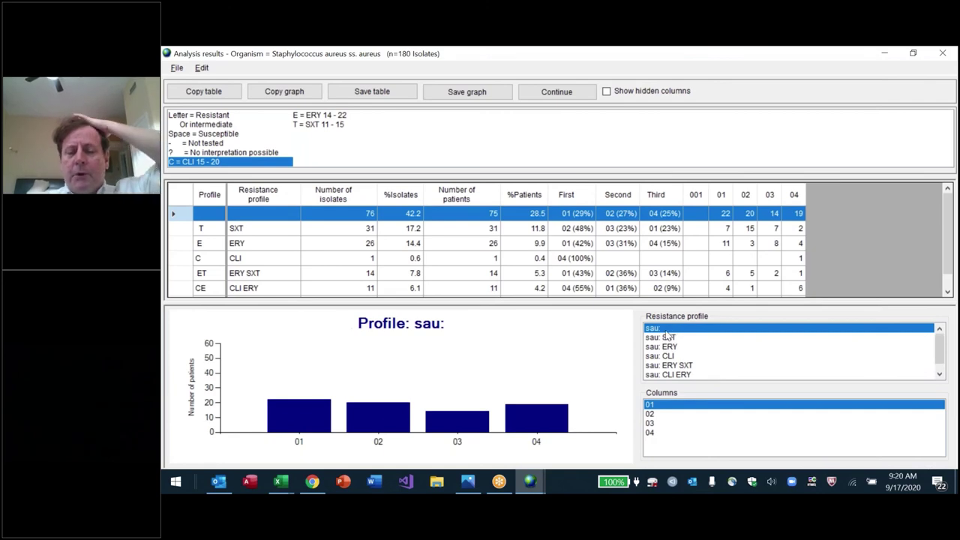
Step: Step through the column 01 to 04 charts, ending on column 04, and close the results
left_click(675, 406)
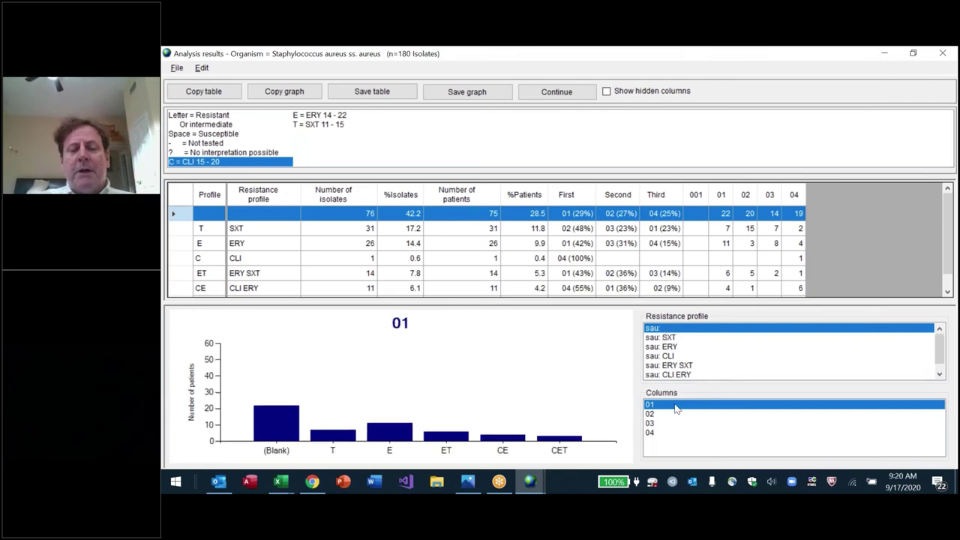
key("Down")
key("Down")
key("Down")
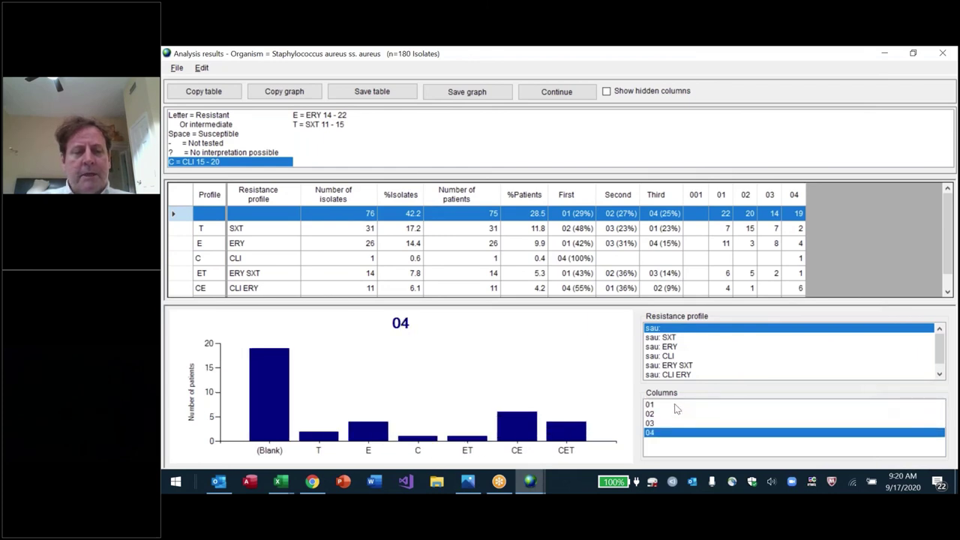
key("Up")
key("Up")
key("Up")
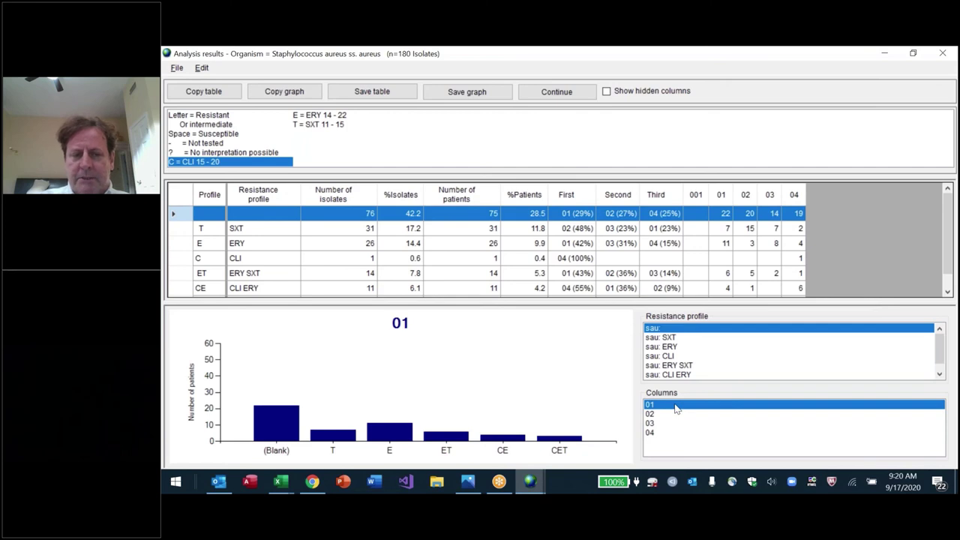
key("Down")
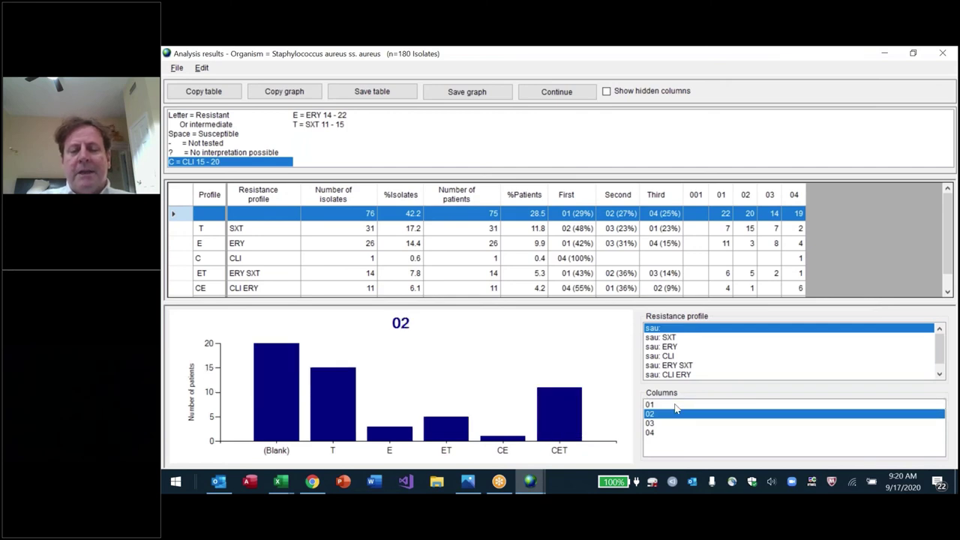
key("Down")
key("Down")
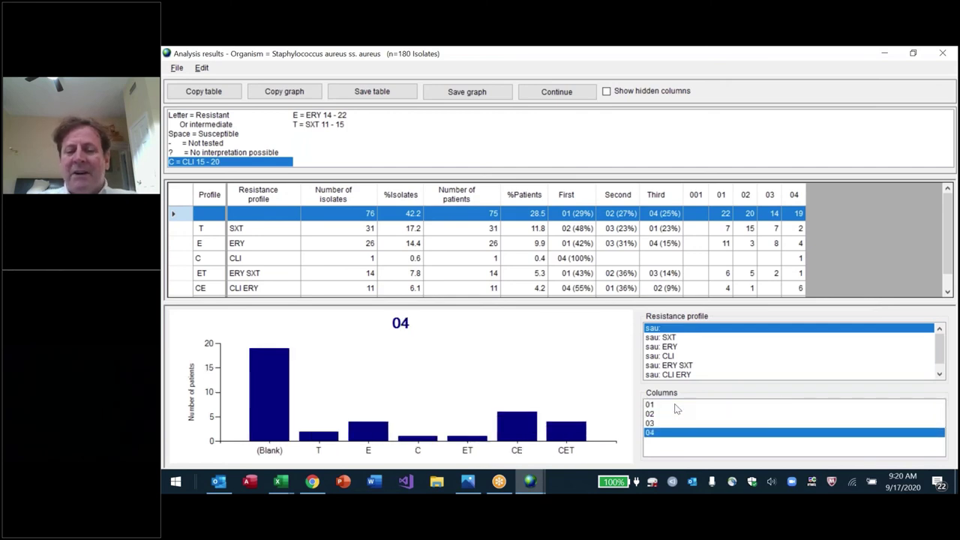
key("Up")
key("Down")
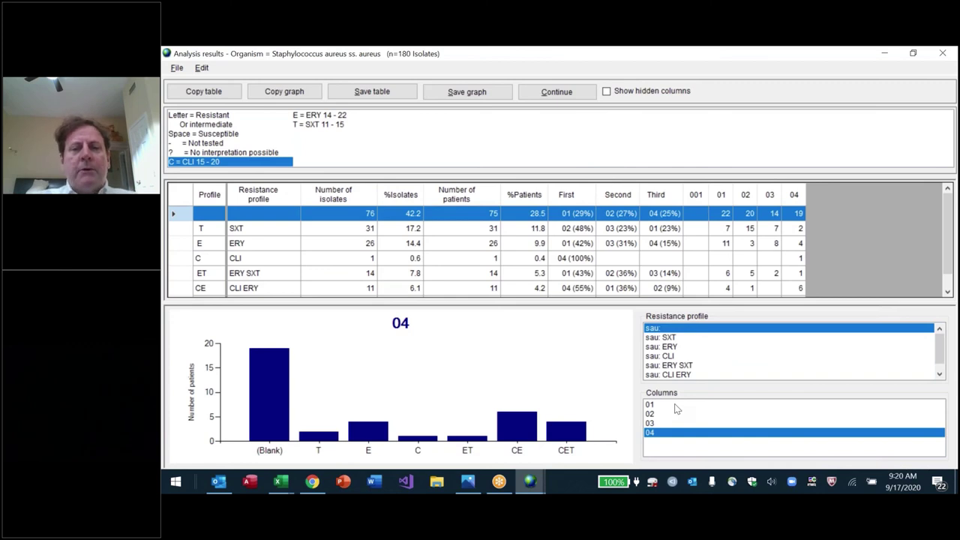
key("Escape")
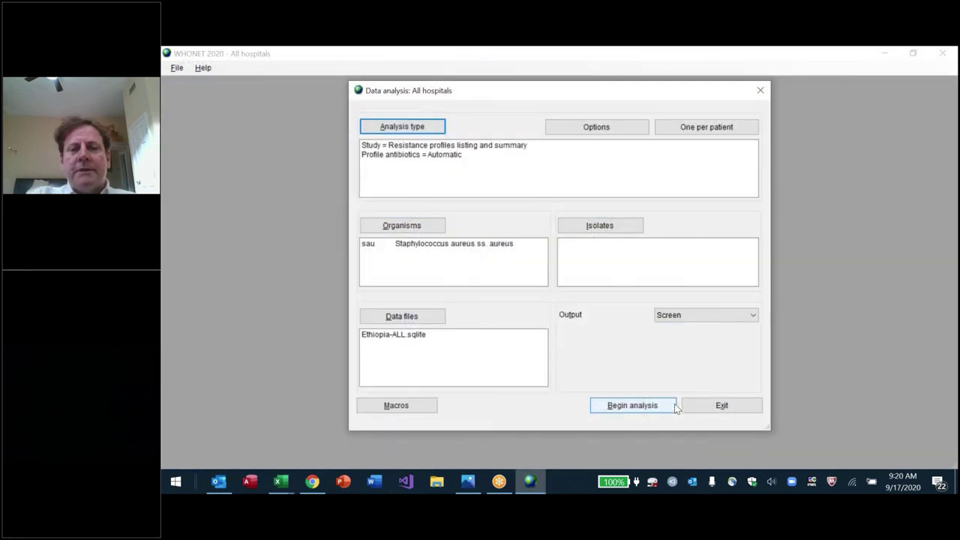
Step: Break the resistance profile columns down by Specimen date (Month) and rerun the analysis
left_click(416, 132)
left_click(748, 240)
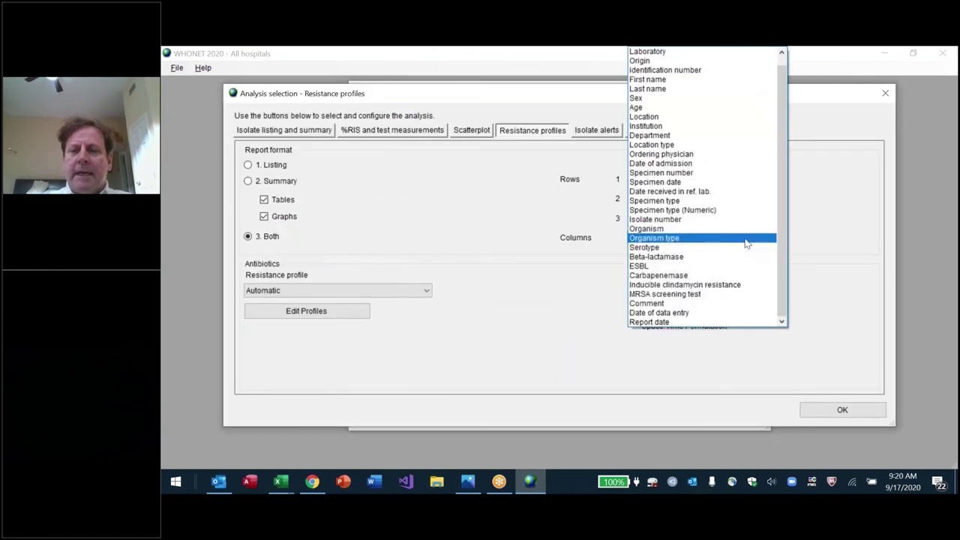
key("Up")
key("Up")
key("Up")
key("Up")
key("Up")
key("Return")
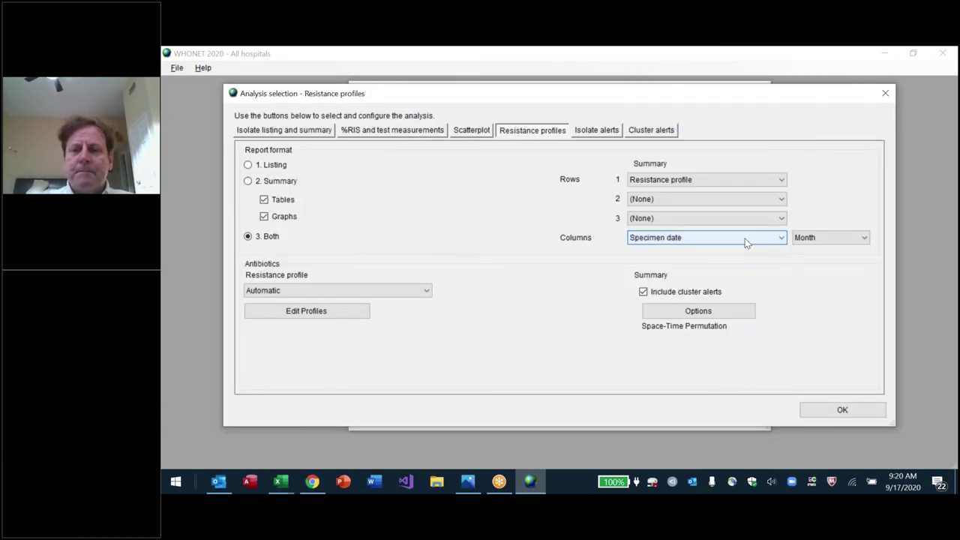
left_click(837, 409)
left_click(630, 406)
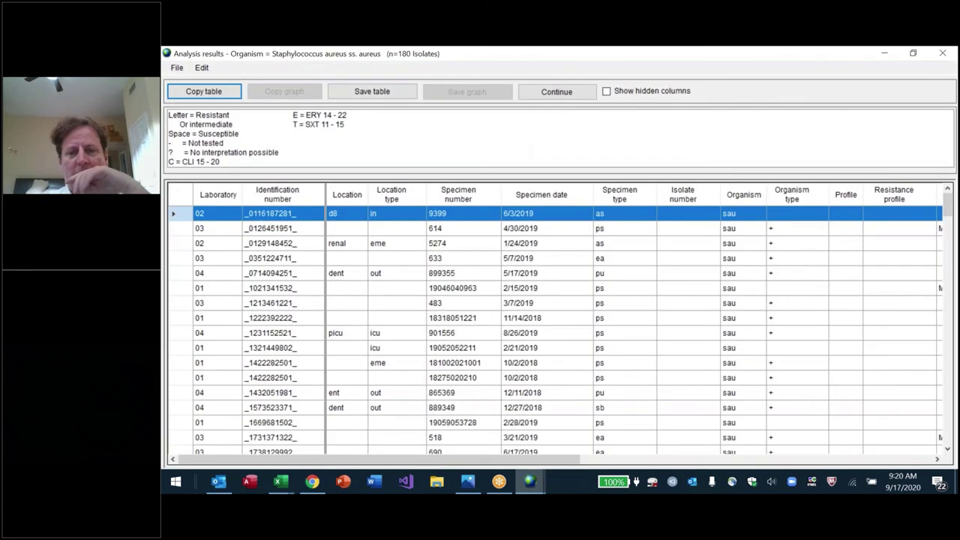
Step: Sort the summary by cluster number, chart the sau: ERY profile by month, then close the results
key("Escape")
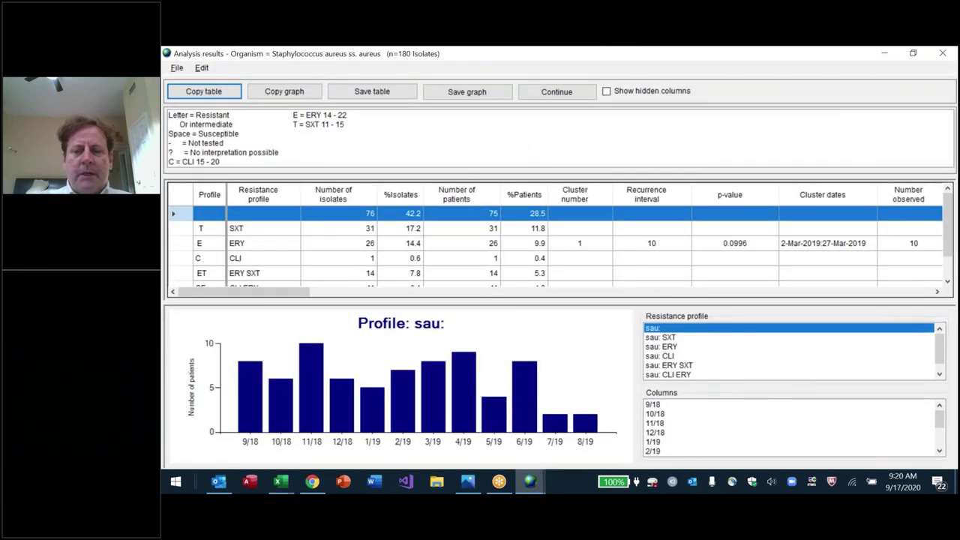
left_click(576, 194)
left_click(575, 194)
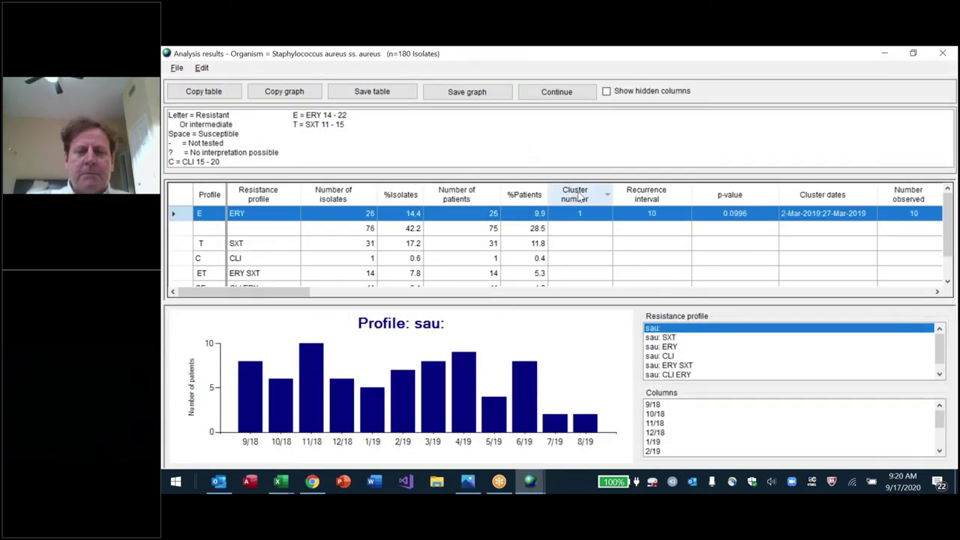
left_click(689, 365)
key("Up")
key("Up")
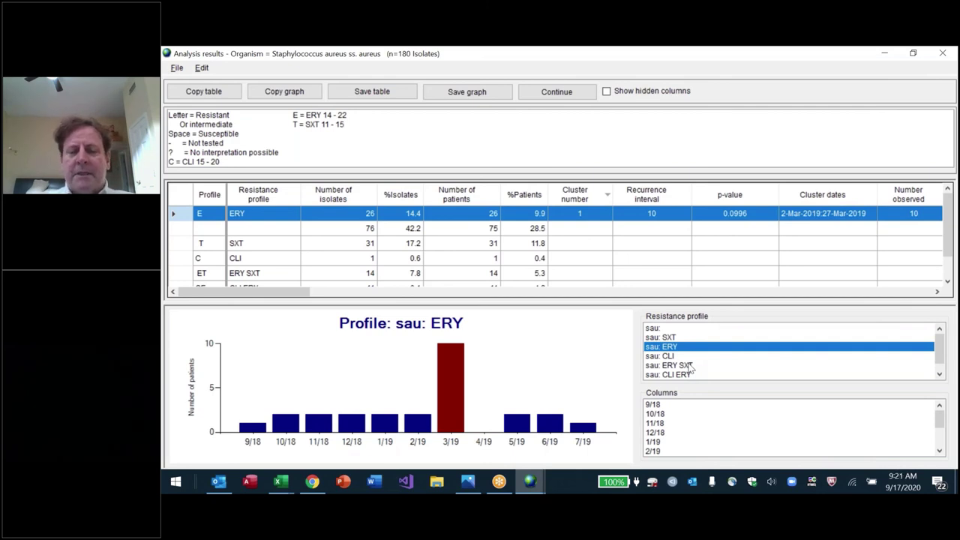
key("Escape")
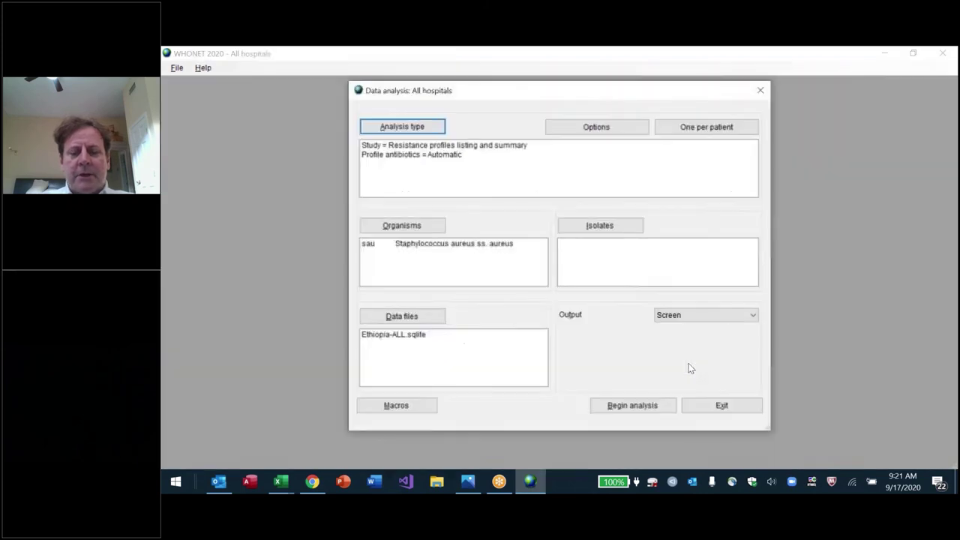
Step: Rerun the analysis and page down the 180-isolate listing to the ERY profile rows
key("Return")
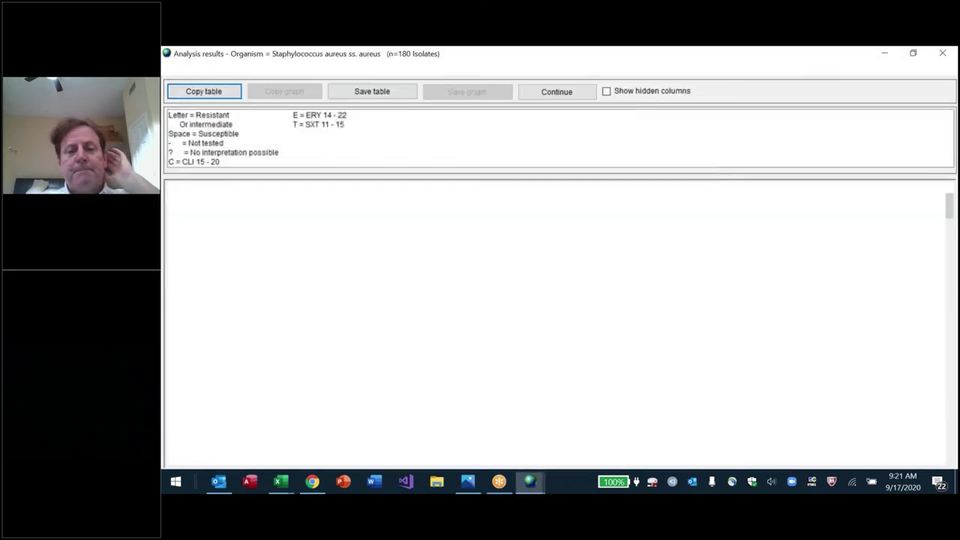
left_click(616, 291)
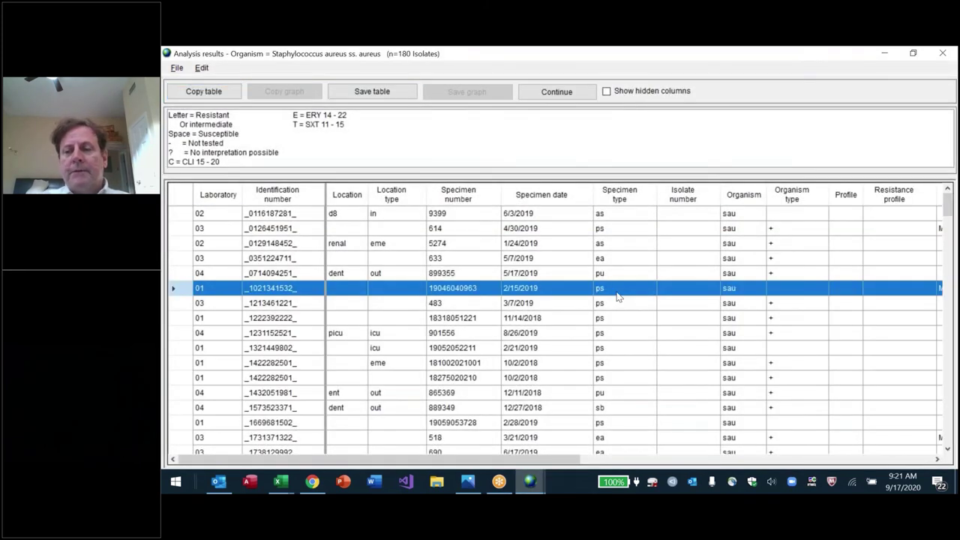
key("Page_Down")
key("Page_Down")
key("Page_Down")
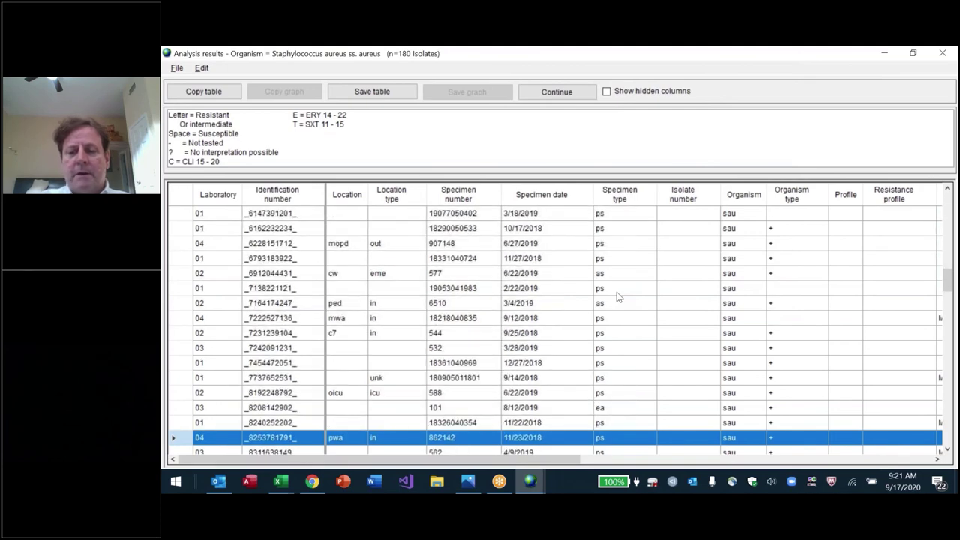
key("Page_Down")
key("Page_Down")
key("Page_Down")
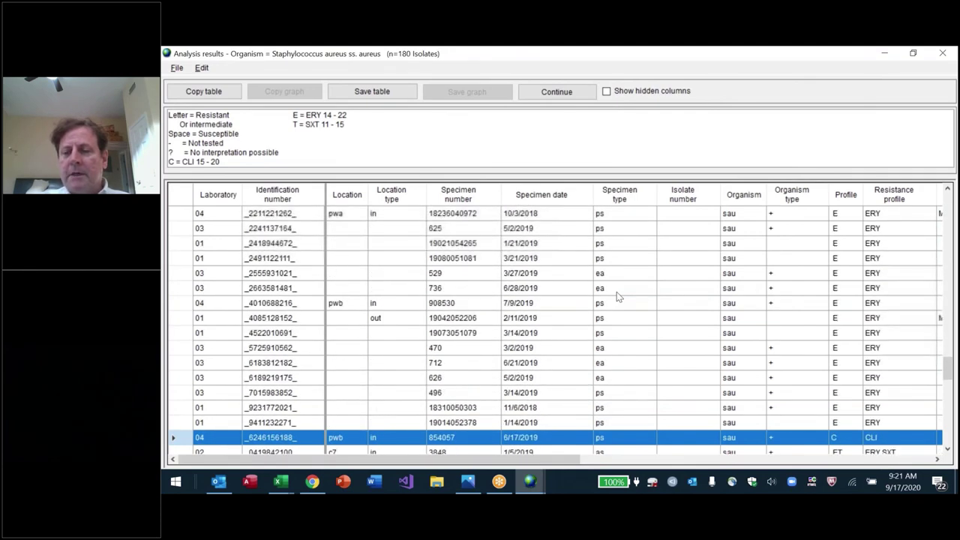
Step: Shift-select the ERY rows, then stop the analysis via File > Stop analysis
key("Up")
key("shift+Up")
key("shift+Up")
key("shift+Up")
key("shift+Up")
key("shift+Up")
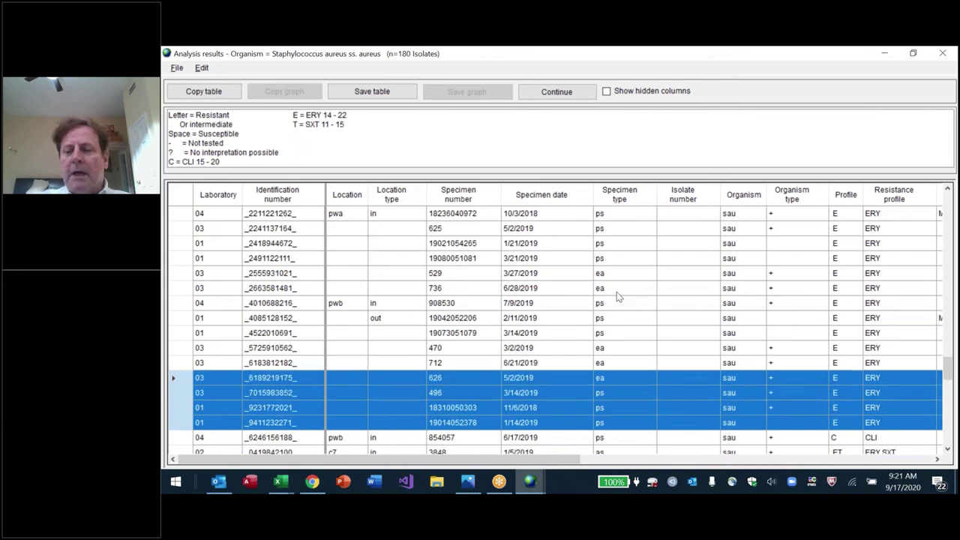
key("shift+Up")
key("shift+Up")
key("shift+Up")
key("shift+Up")
key("shift+Up")
key("shift+Up")
key("shift+Up")
key("shift+Up")
key("shift+Up")
key("shift+Up")
key("shift+Up")
key("shift+Up")
key("shift+Up")
key("shift+Up")
key("shift+Up")
key("shift+Up")
key("shift+Up")
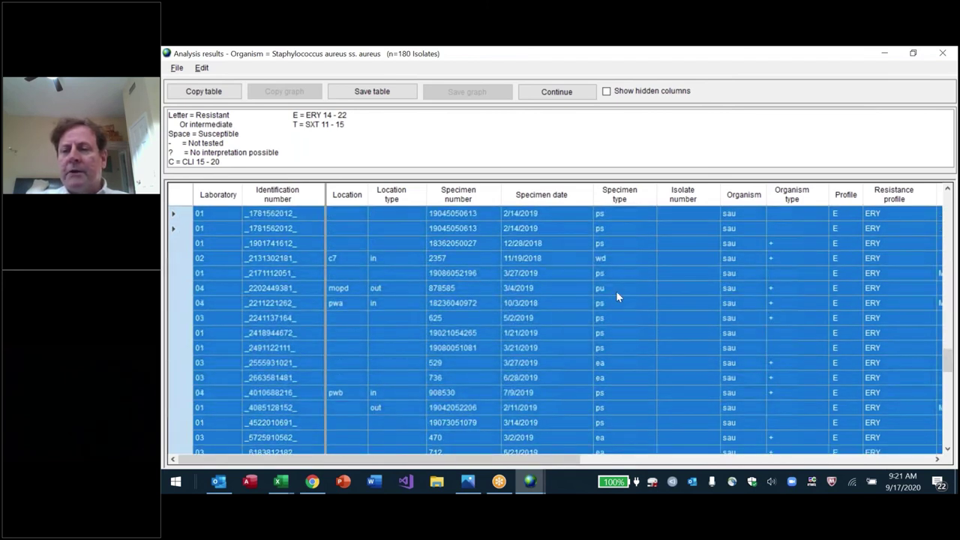
key("shift+Up")
key("shift+Up")
key("shift+Up")
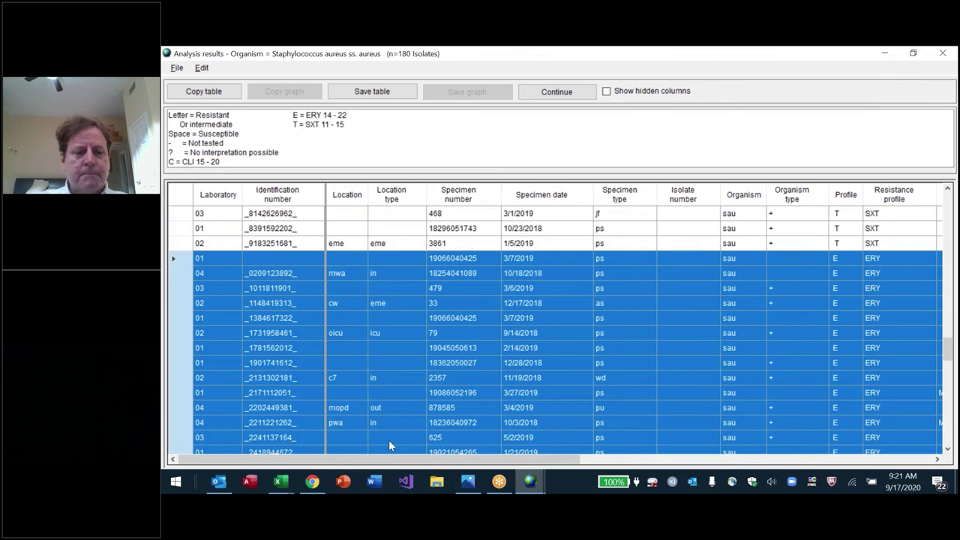
key("alt+f")
key("Up")
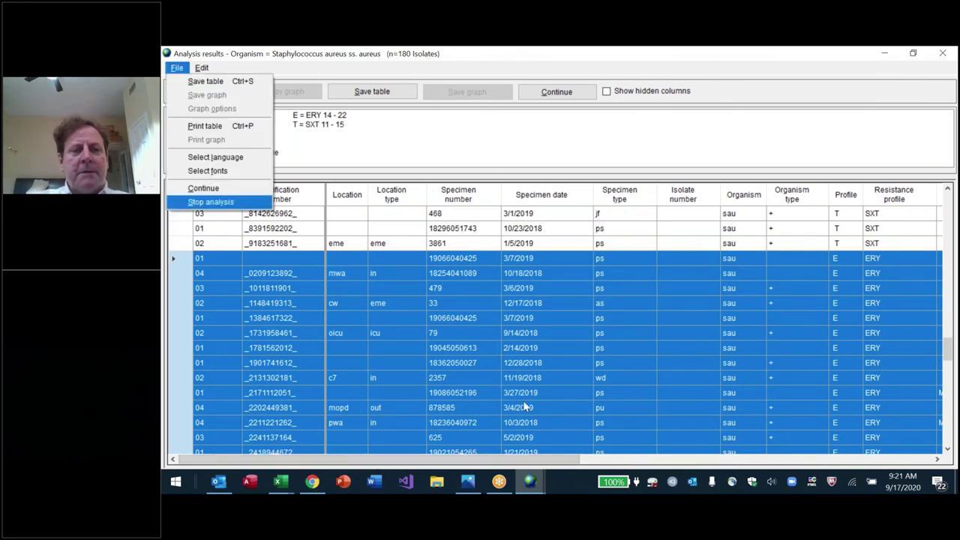
key("Return")
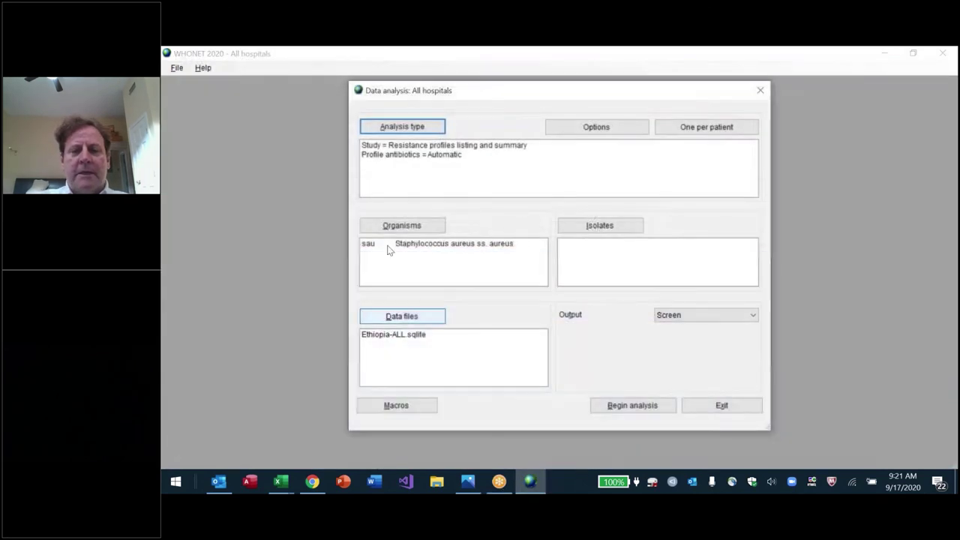
Step: Filter isolates to erythromycin non-susceptible (ERY_ND15: NS) and run the analysis
left_click(599, 225)
type("e")
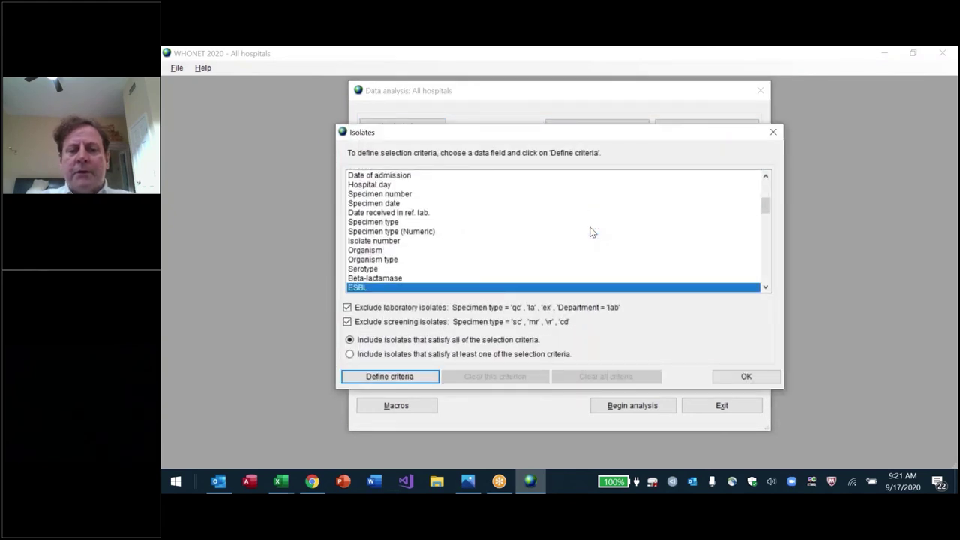
type("ry")
key("Return")
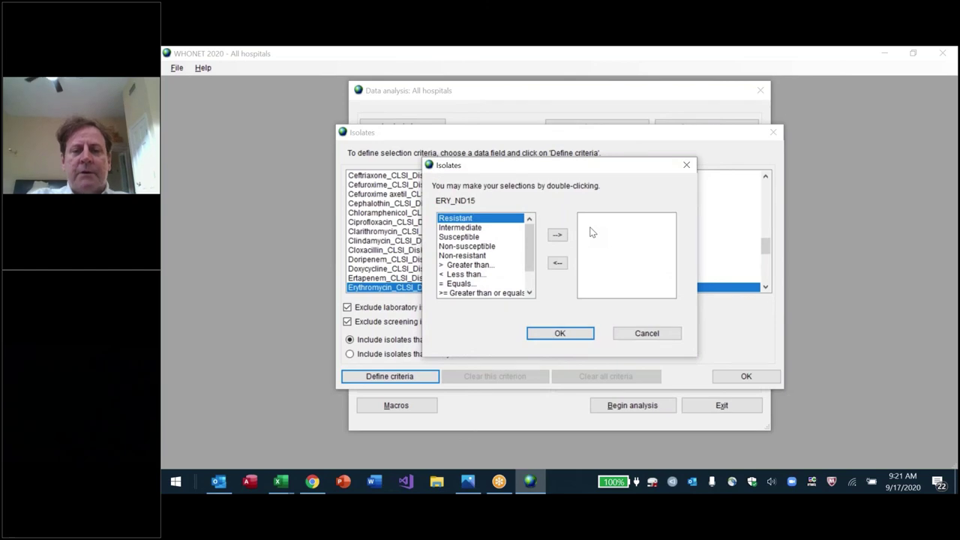
left_click(466, 246)
left_click(556, 235)
left_click(559, 333)
left_click(750, 377)
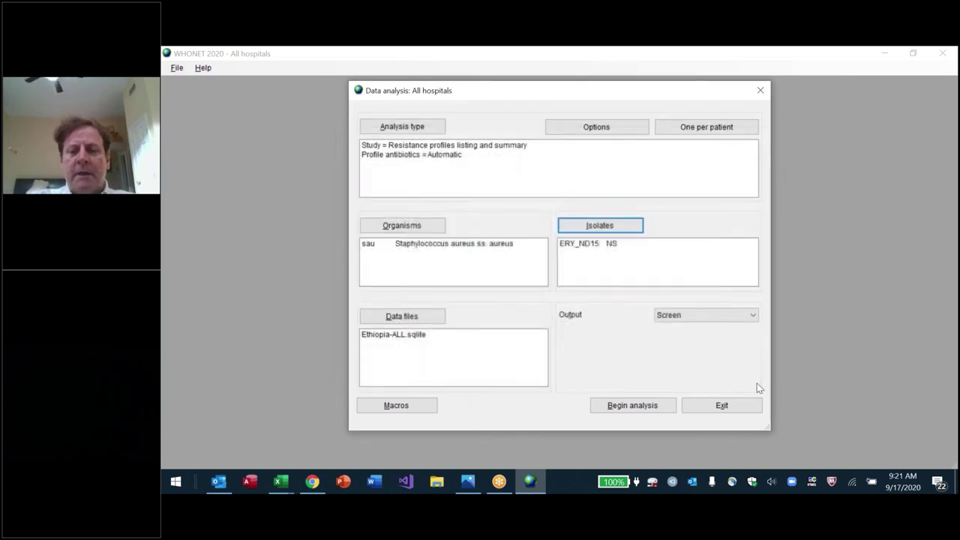
left_click(626, 407)
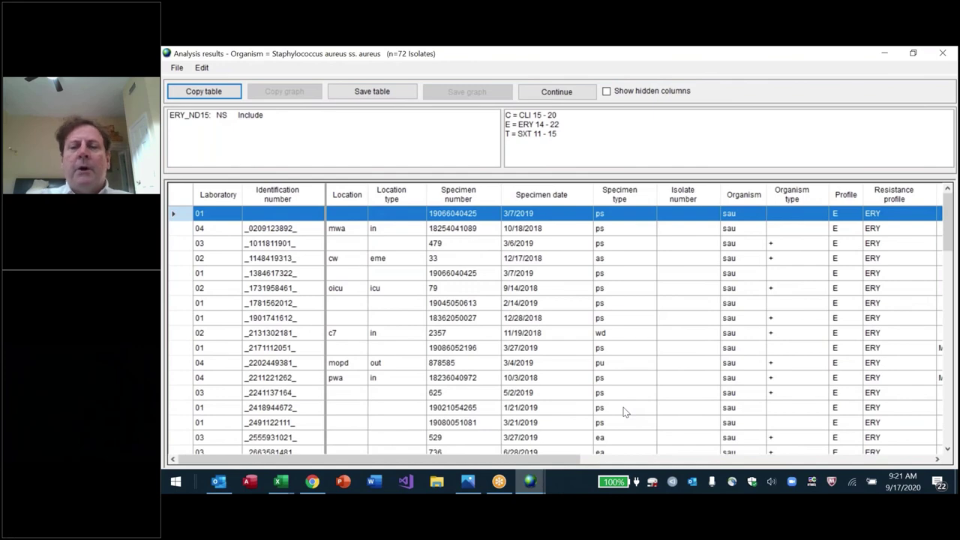
Step: Page through the 72-isolate results, then stop the analysis to return to setup
key("Page_Down")
key("Page_Down")
key("Page_Down")
key("Page_Down")
key("Page_Down")
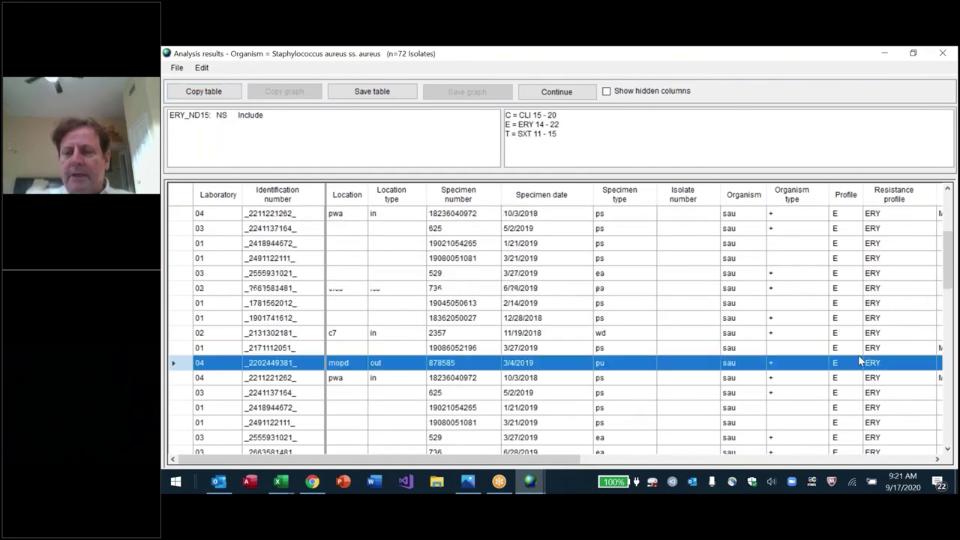
key("Page_Up")
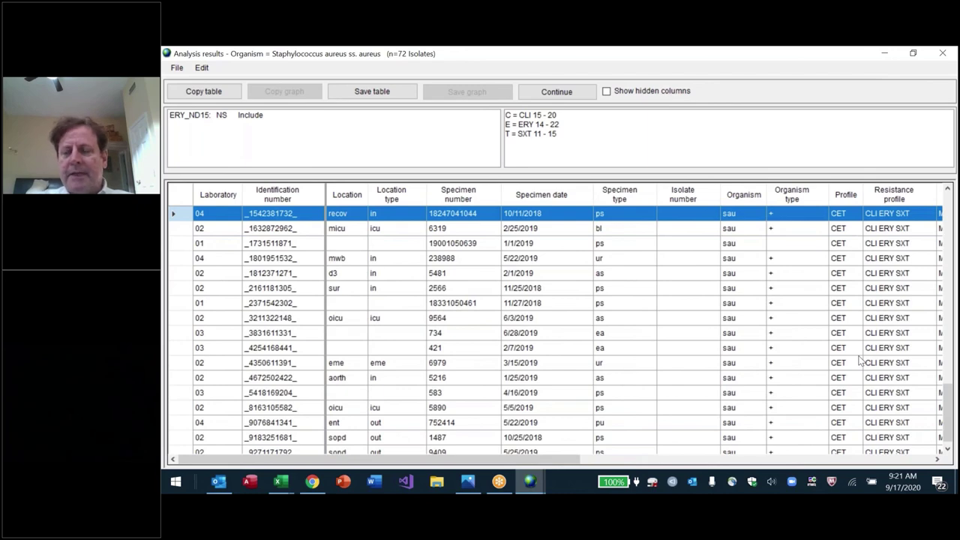
key("Up")
key("Up")
key("Up")
key("Up")
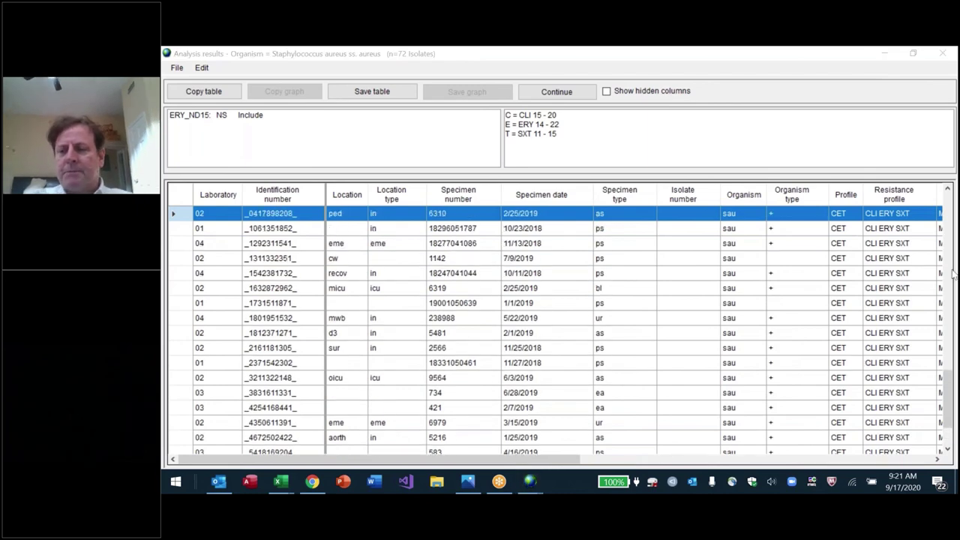
left_click_drag(952, 276, 953, 198)
key("alt+f")
key("Up")
key("Return")
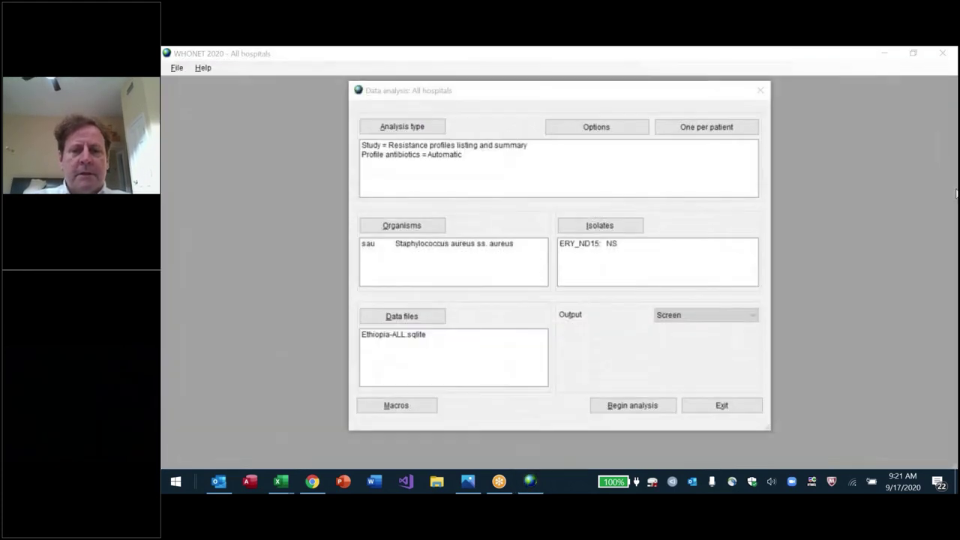
Step: Add a Susceptible criterion for Trimethoprim/Sulfamethoxazole to the isolate filter
left_click(622, 229)
left_click(621, 231)
key("t")
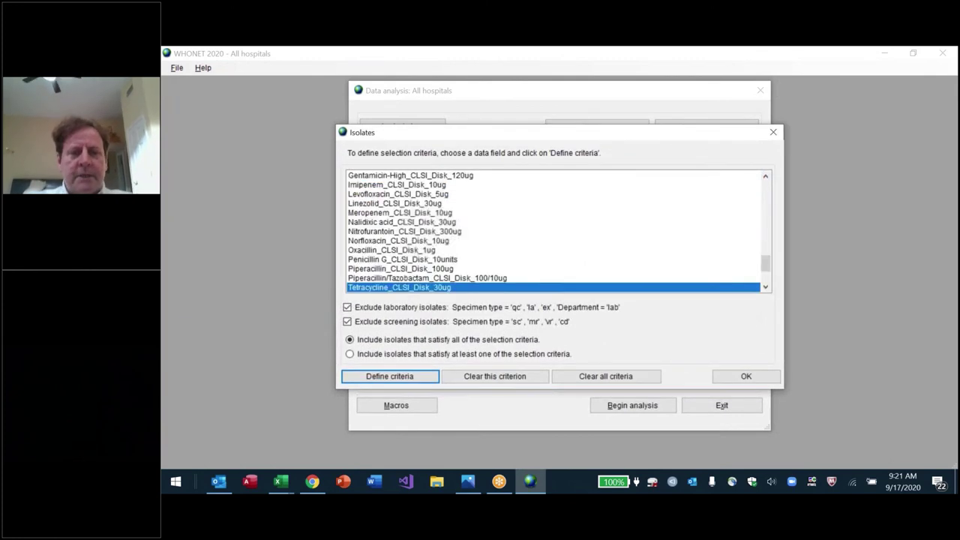
key("t")
key("t")
key("t")
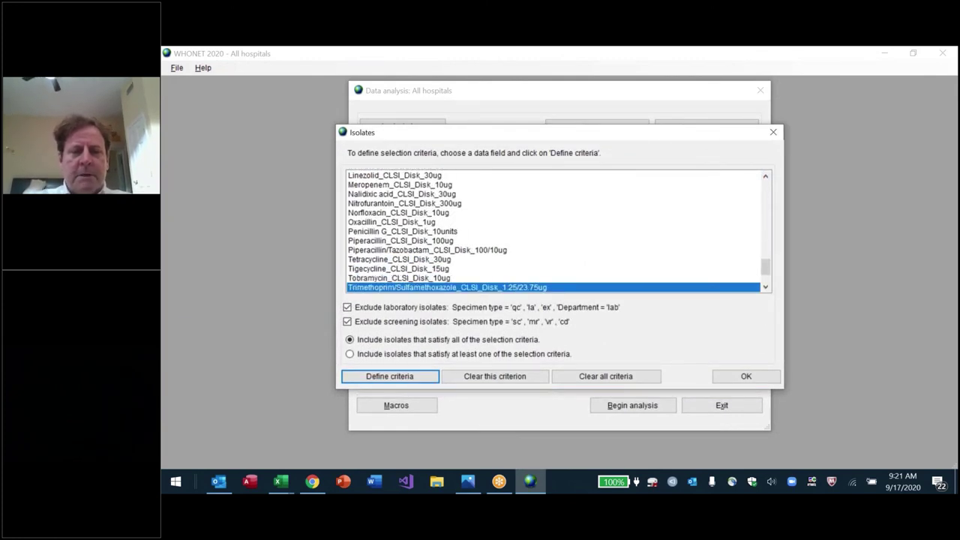
key("Return")
left_click(494, 266)
left_click(460, 228)
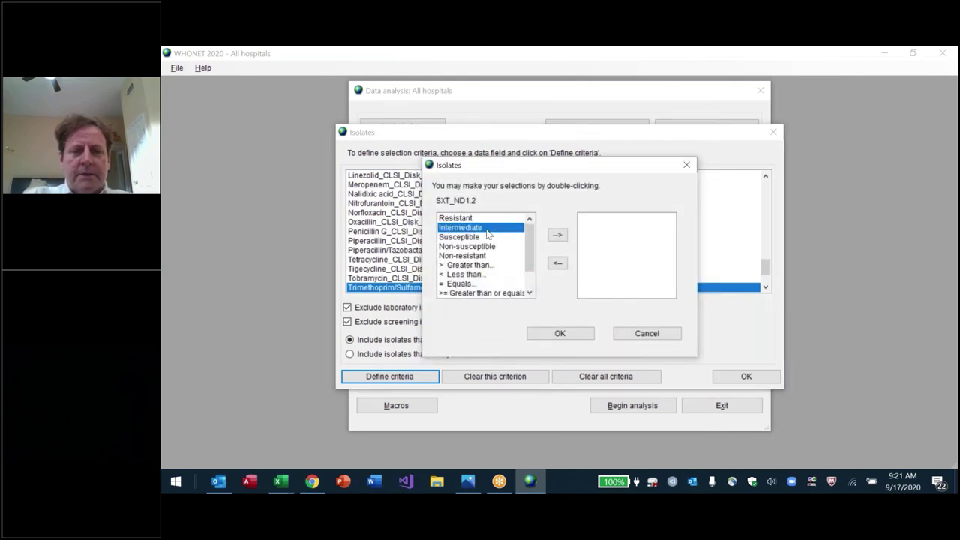
left_click(458, 237)
left_click(557, 234)
left_click(560, 334)
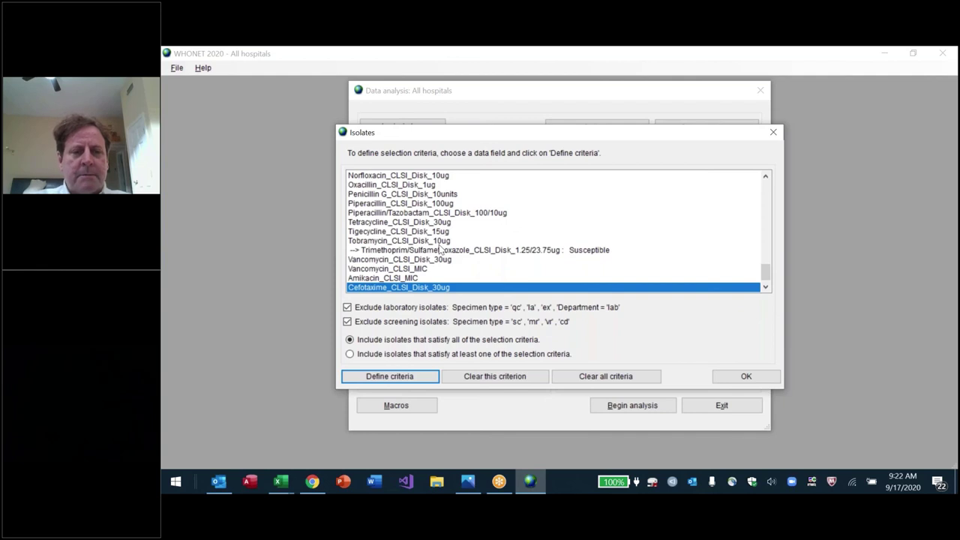
Step: Add a Susceptible criterion for Clindamycin, run the analysis, and dismiss the SaTScan error
key("c")
key("c")
key("c")
key("c")
key("c")
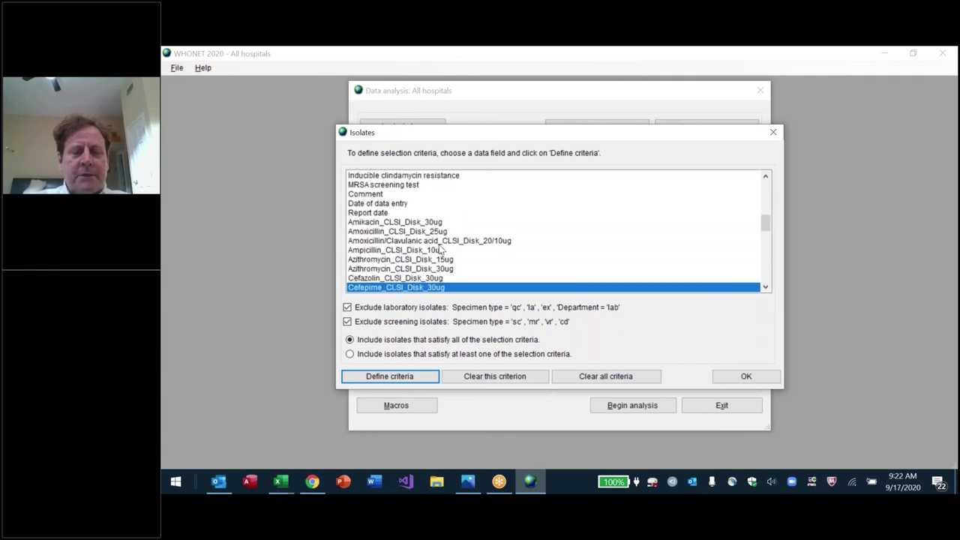
key("c")
key("c")
key("c")
key("c")
key("c")
key("c")
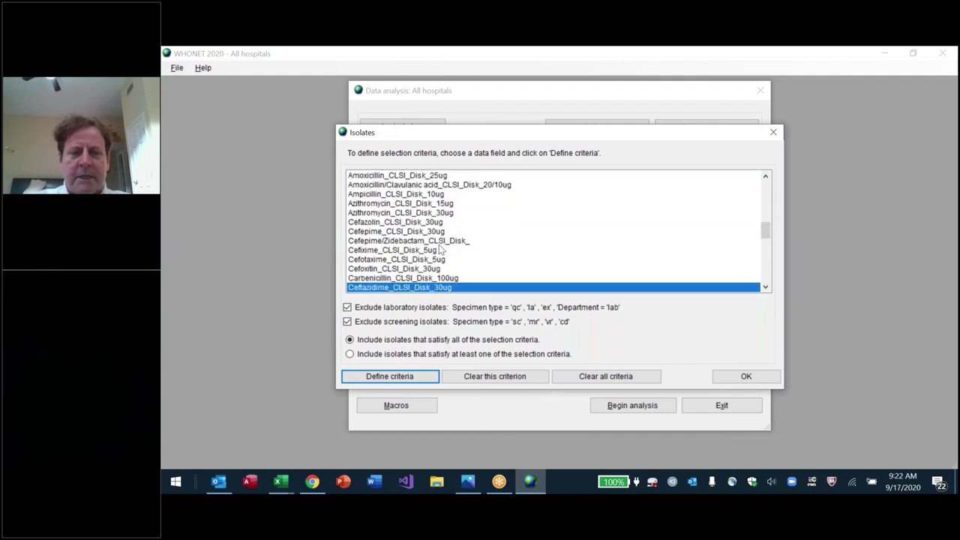
key("c")
key("c")
key("c")
key("c")
key("c")
key("c")
key("c")
key("c")
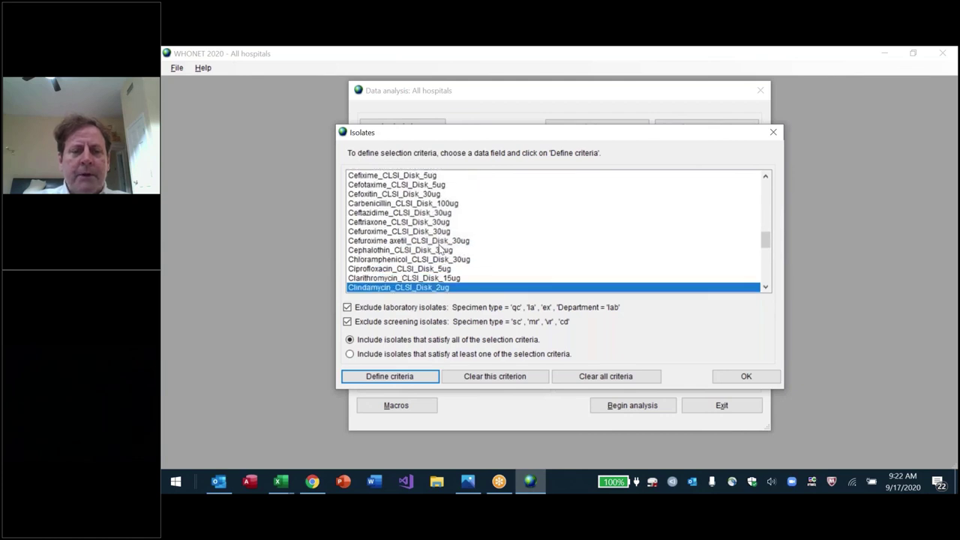
key("Return")
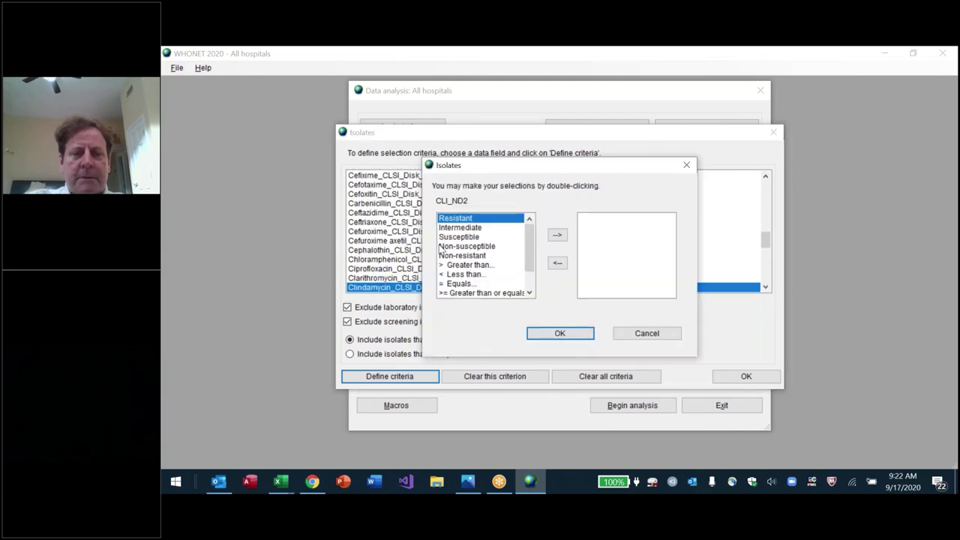
left_click(473, 247)
left_click(480, 237)
left_click(557, 235)
left_click(559, 333)
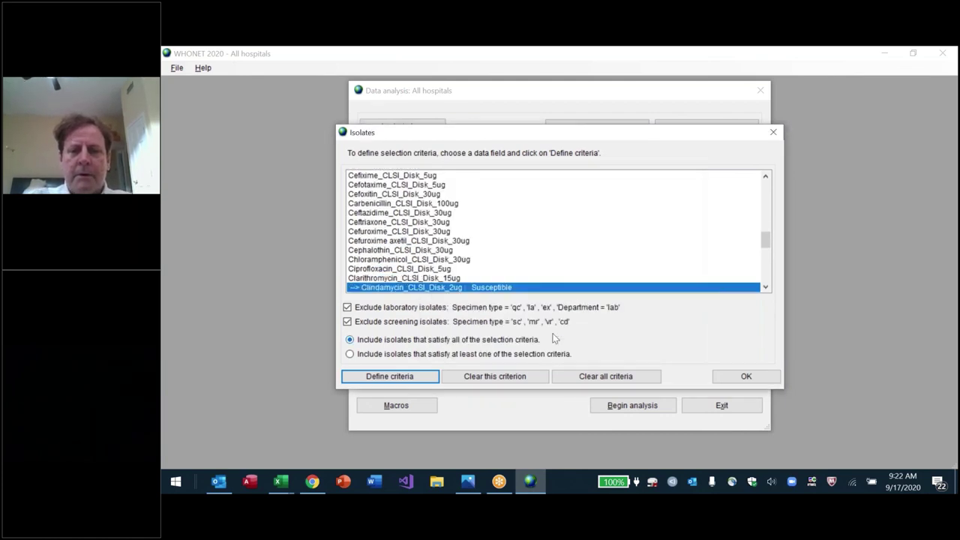
left_click(746, 376)
left_click(633, 409)
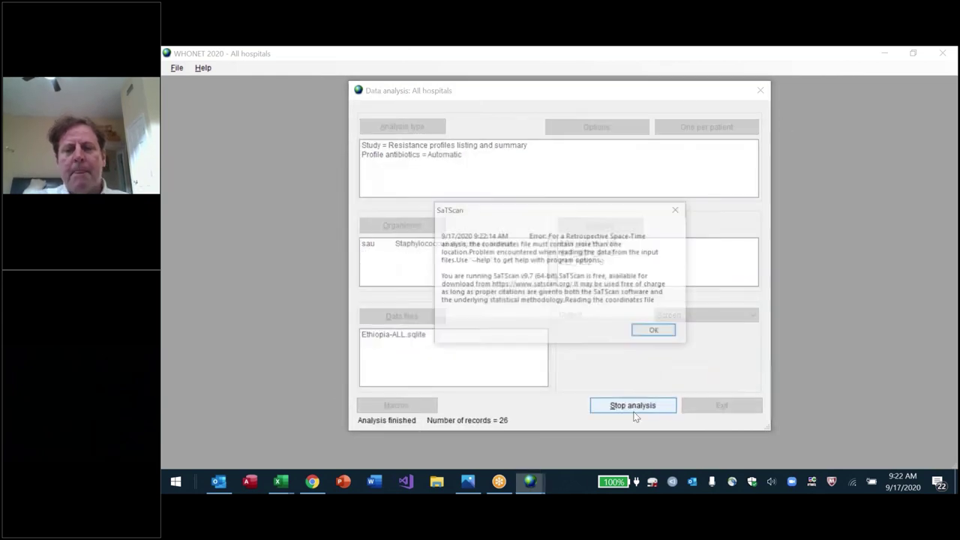
key("Return")
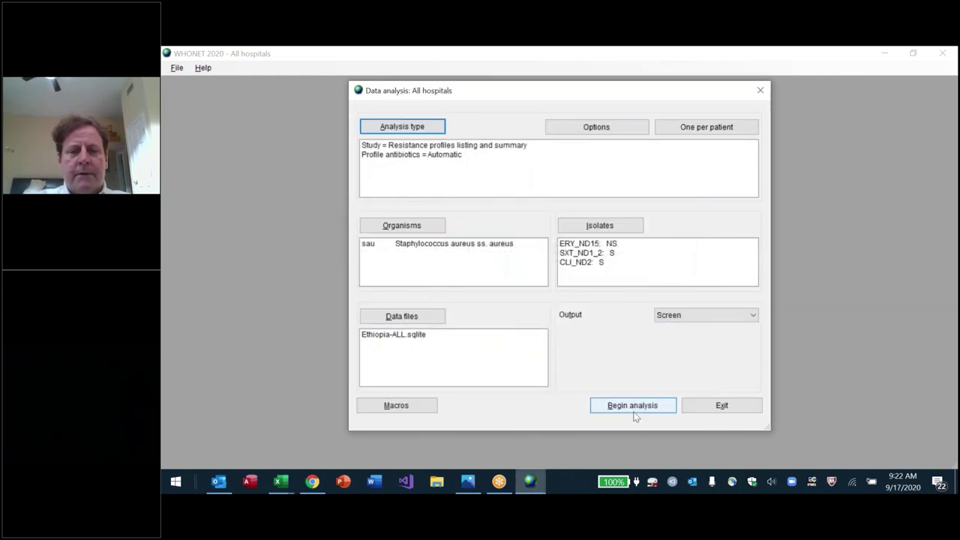
Step: Switch to the Resistance profiles analysis with cluster alerts turned off and run it
left_click(410, 132)
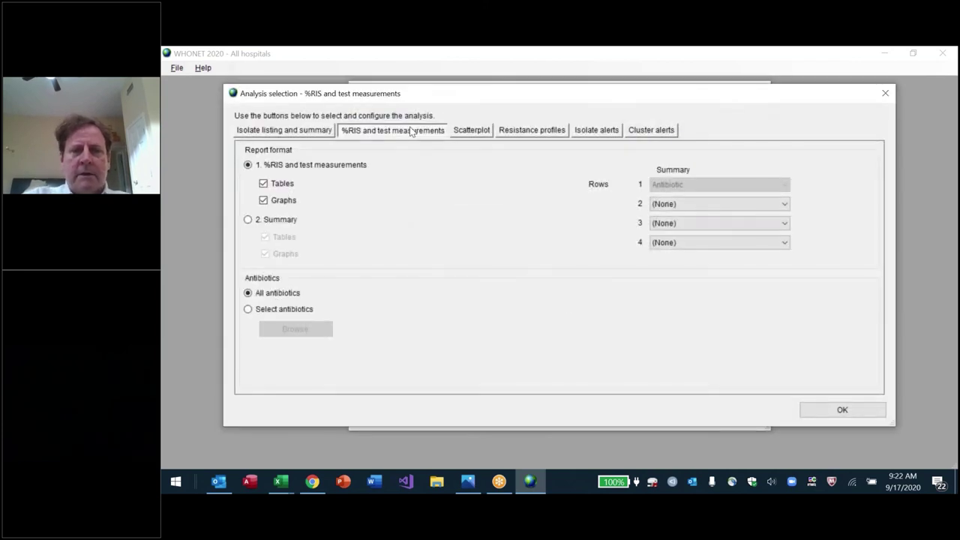
left_click(537, 135)
left_click(673, 293)
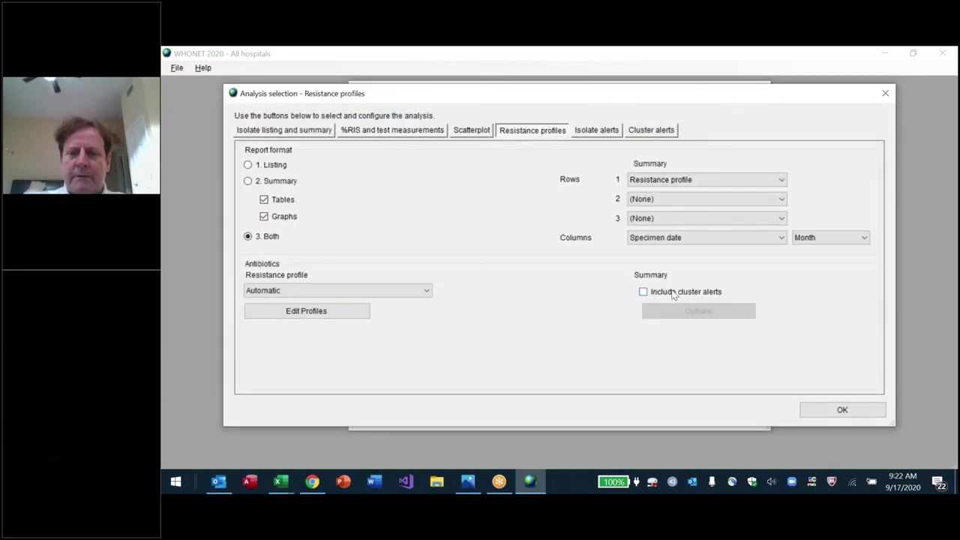
left_click(842, 409)
left_click(614, 408)
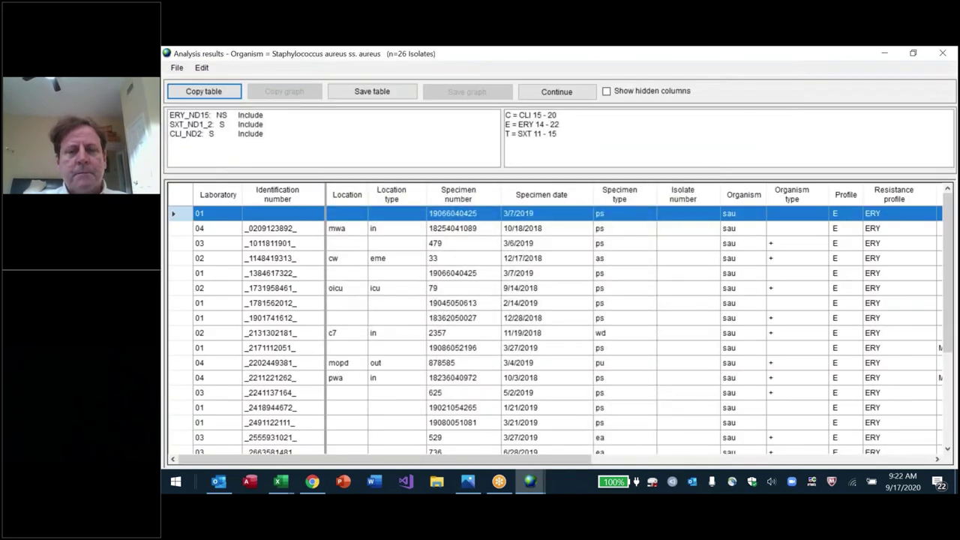
Step: Sort the ERY isolate listing by laboratory and select the lab 01, 02 and 03 isolates in turn
scroll(952, 315, "down", 4)
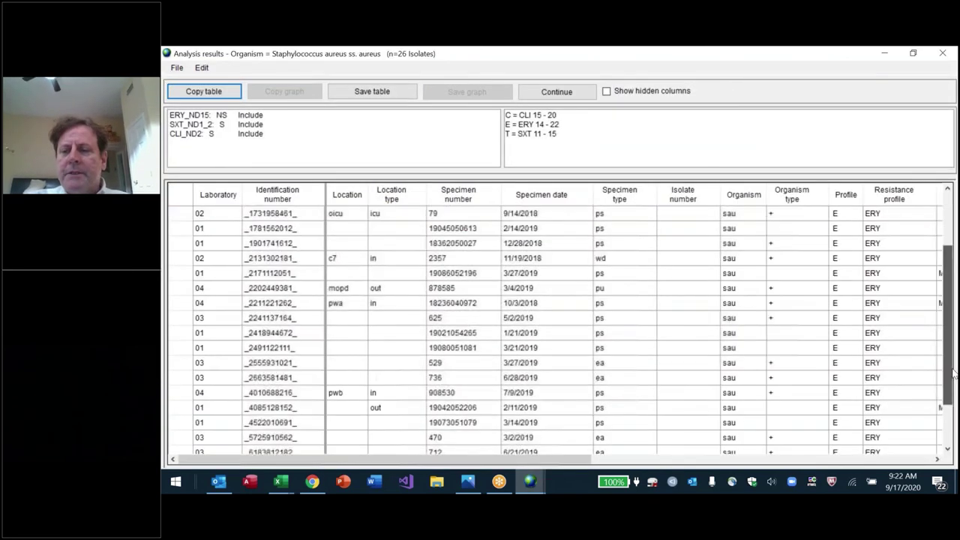
scroll(955, 439, "up", 4)
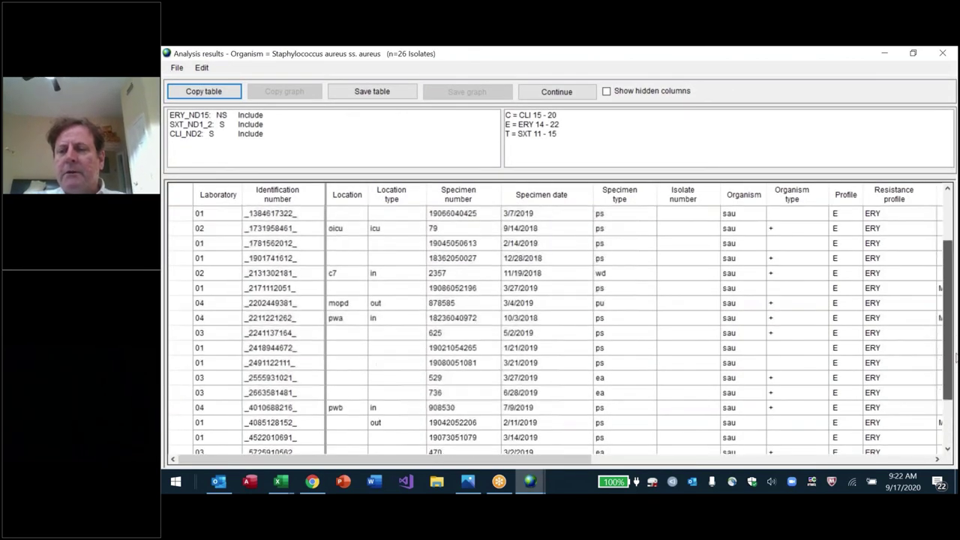
left_click(308, 66)
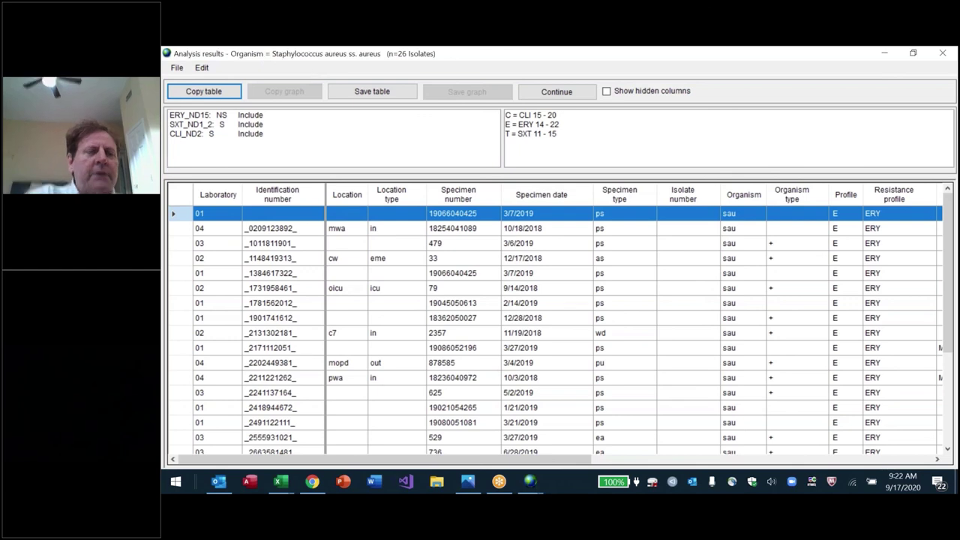
left_click(218, 195)
key("shift+Down")
key("shift+Down")
key("shift+Down")
key("shift+Down")
key("shift+Down")
key("shift+Down")
key("shift+Down")
key("shift+Down")
key("shift+Down")
key("shift+Down")
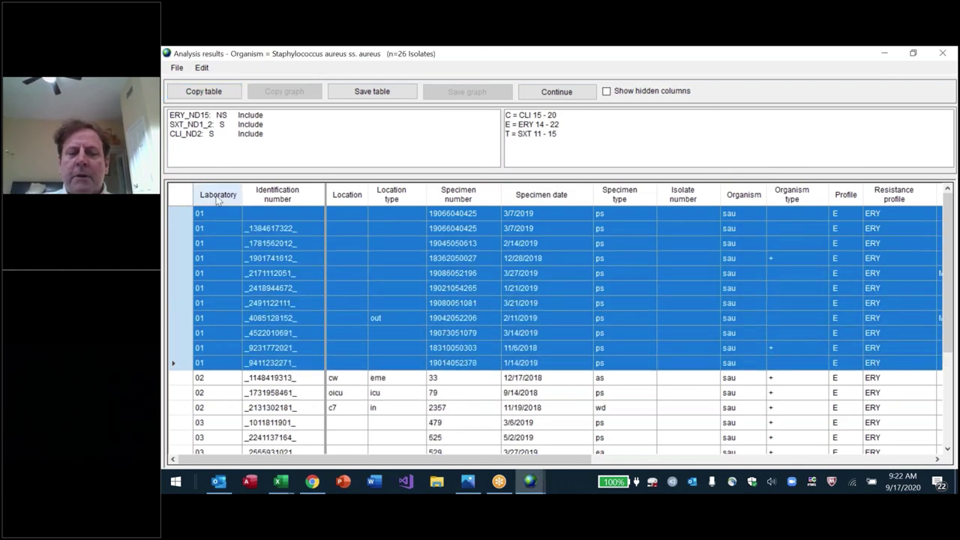
key("Down")
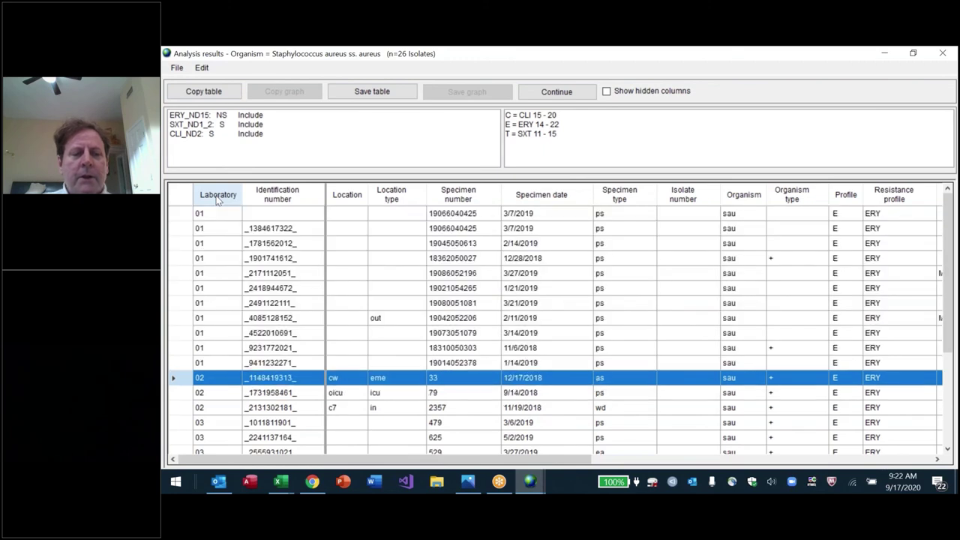
key("shift+Down")
key("shift+Down")
key("Down")
key("shift+Down")
key("shift+Down")
key("shift+Down")
key("shift+Down")
key("shift+Down")
key("shift+Down")
key("shift+Down")
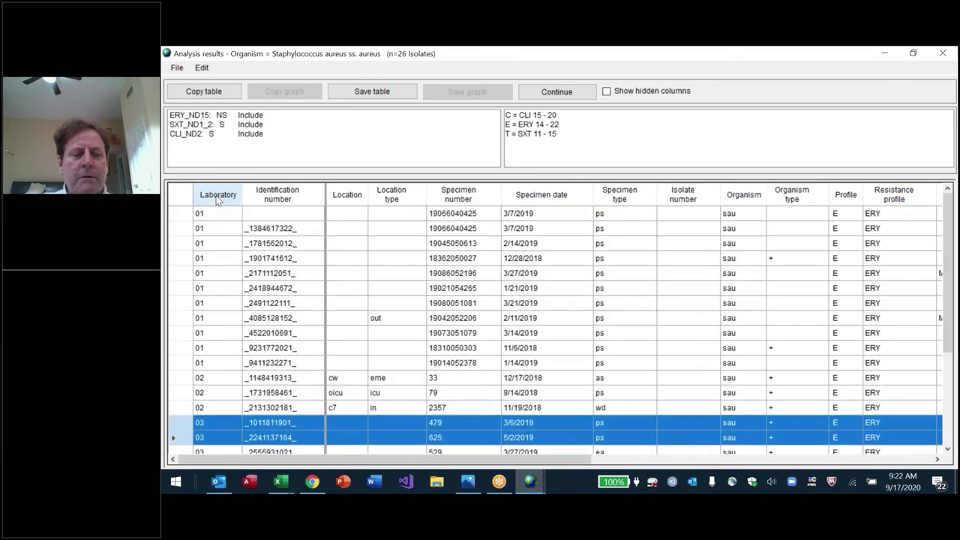
Step: Select the four lab 04 isolates, then re-sort the listing by specimen date
key("shift+Down")
key("shift+Down")
key("shift+Up")
key("shift+Up")
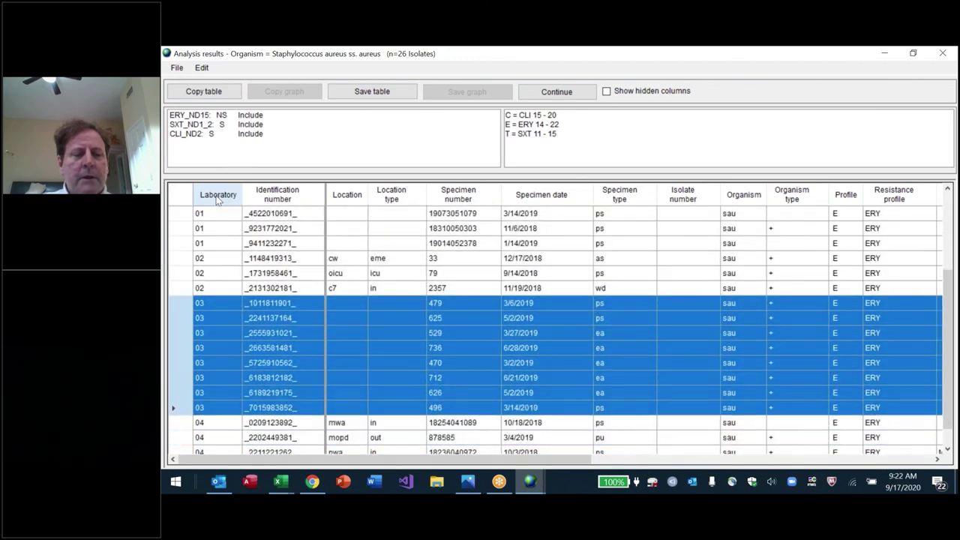
key("Down")
key("shift+Down")
key("shift+Down")
key("shift+Down")
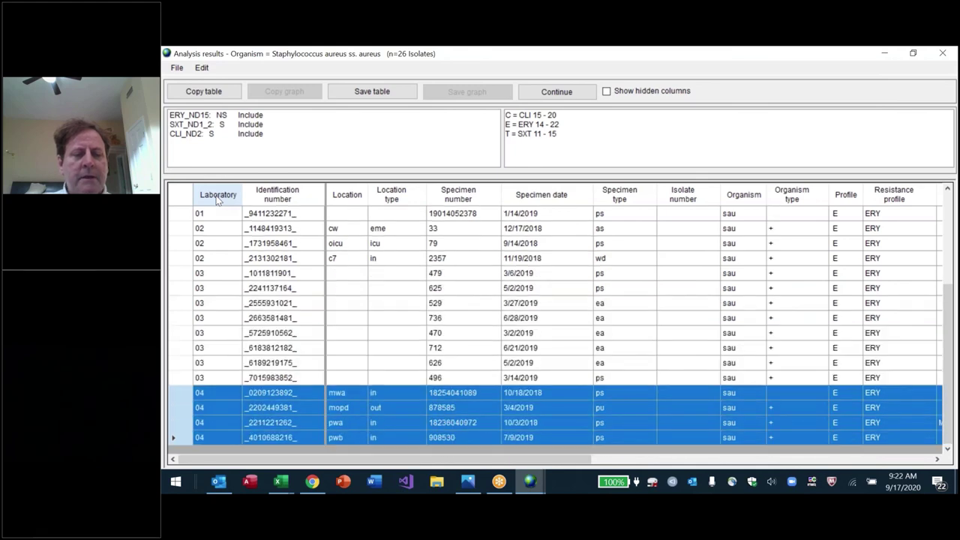
key("Up")
key("Up")
key("Up")
key("Up")
key("Up")
key("Up")
key("Up")
key("Up")
key("Up")
key("Up")
key("Up")
key("Up")
key("Up")
key("Up")
key("Up")
key("Up")
key("Up")
key("Up")
key("Up")
key("Up")
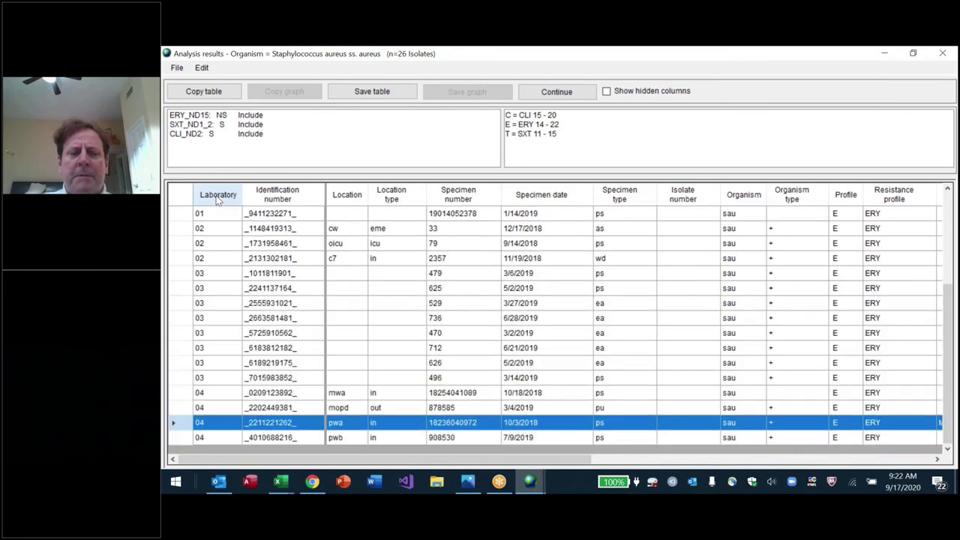
key("shift+Down")
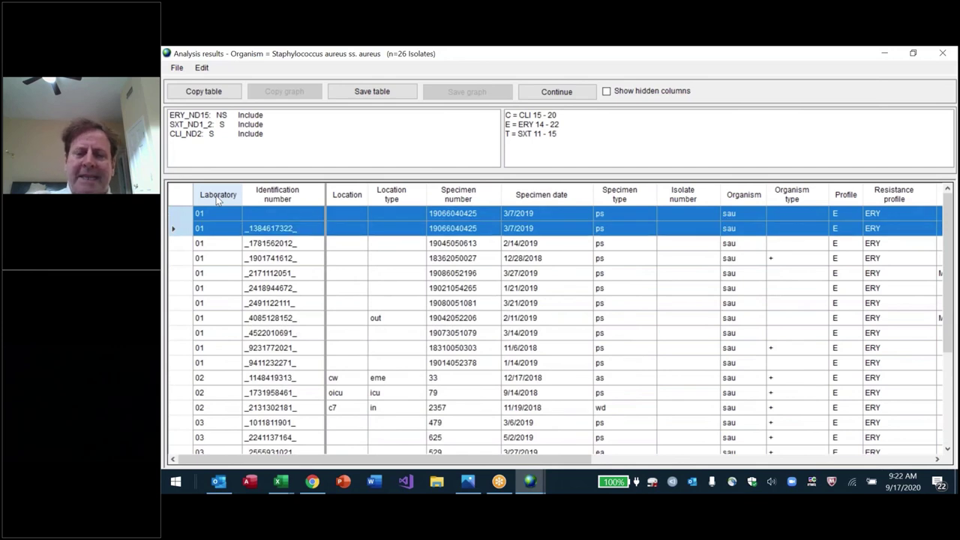
left_click(543, 195)
Step: Review the date-sorted isolates from 3/27/2019 to 7/9/2019, view the monthly summary, then rerun the analysis
key("Down")
key("Down")
key("Down")
key("Down")
key("Down")
key("Down")
key("Down")
key("Down")
key("Down")
key("Down")
key("Down")
key("Down")
key("Down")
key("Down")
key("Down")
key("Down")
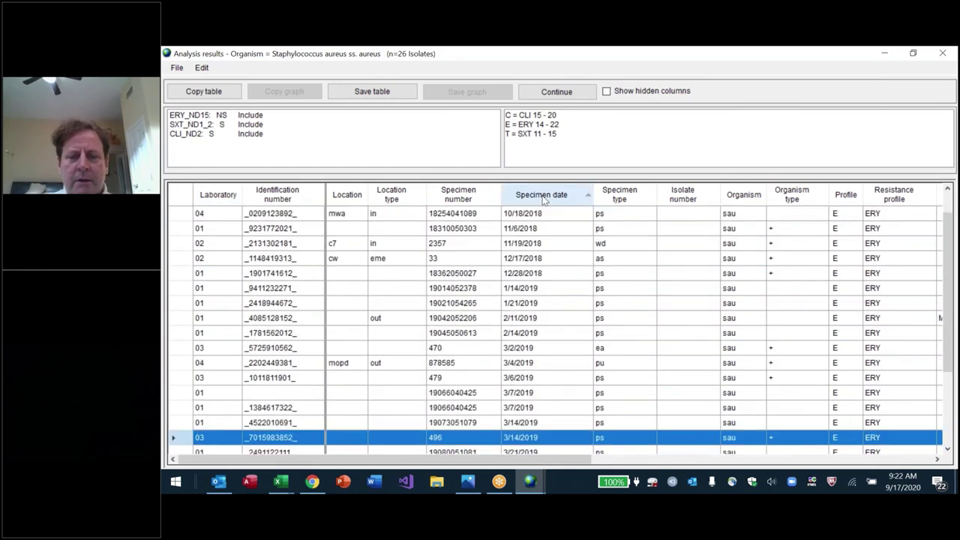
key("Down")
key("Down")
key("Down")
key("Down")
key("Down")
key("Down")
key("Down")
key("Down")
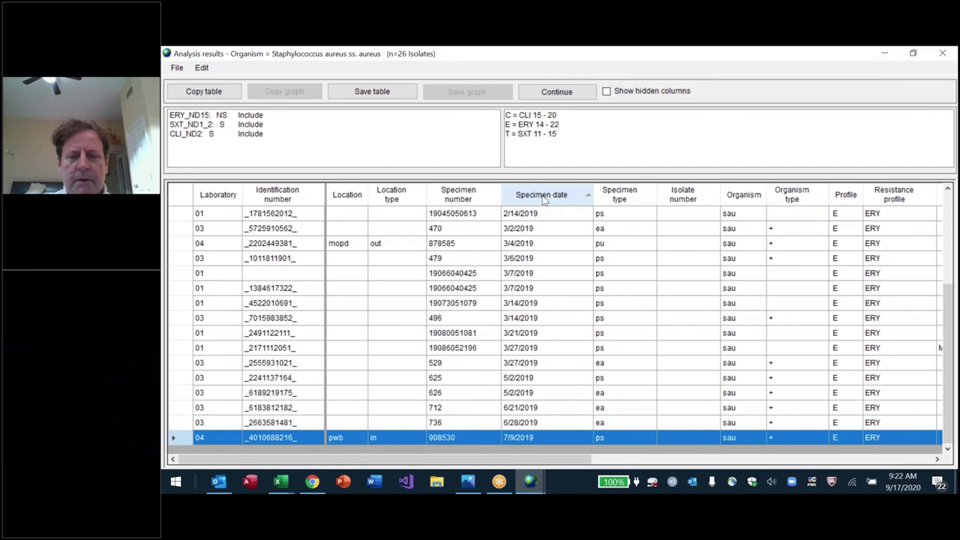
key("Up")
key("Up")
key("Up")
key("Up")
key("Up")
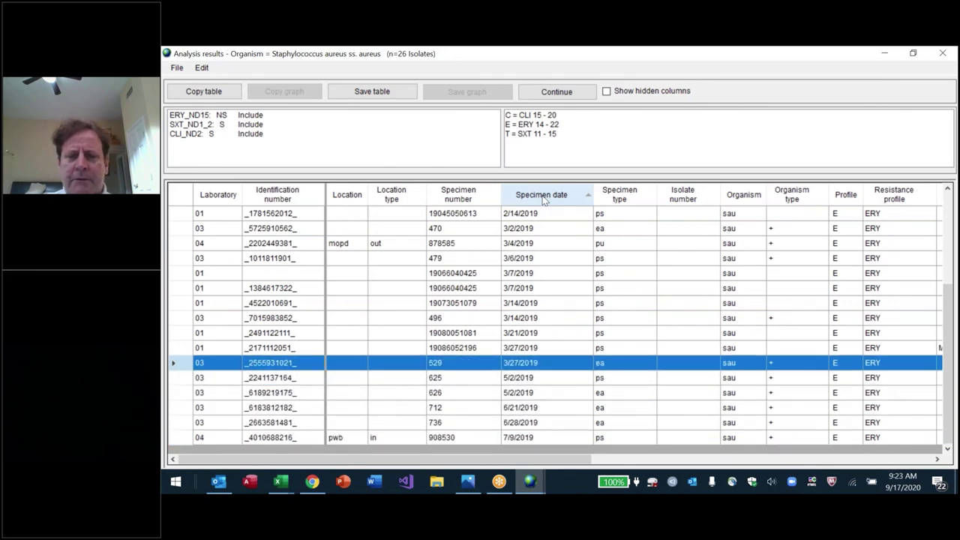
key("Escape")
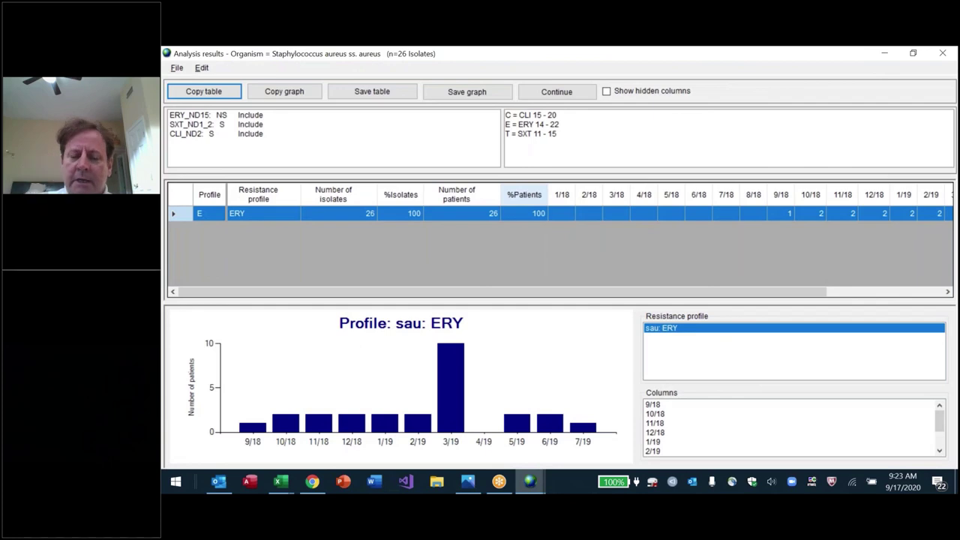
key("Escape")
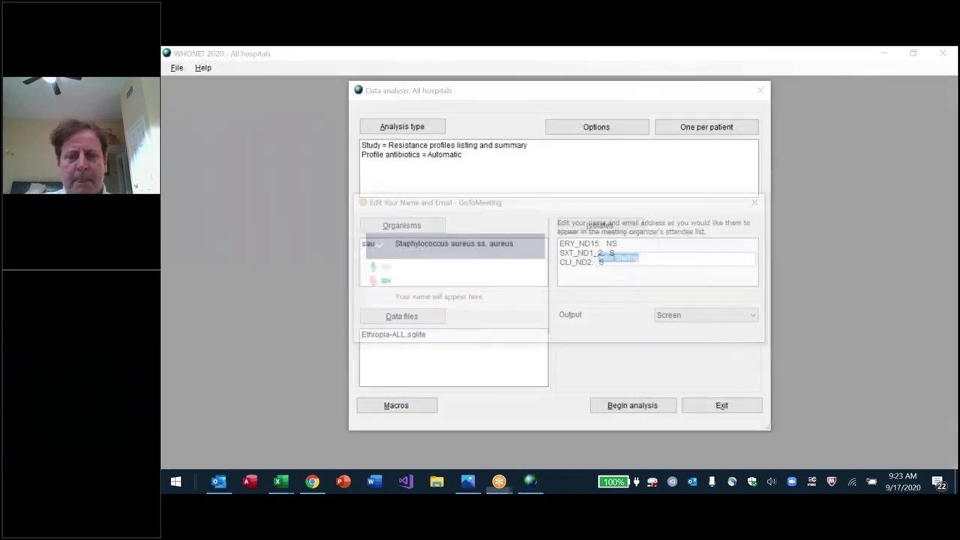
left_click(627, 404)
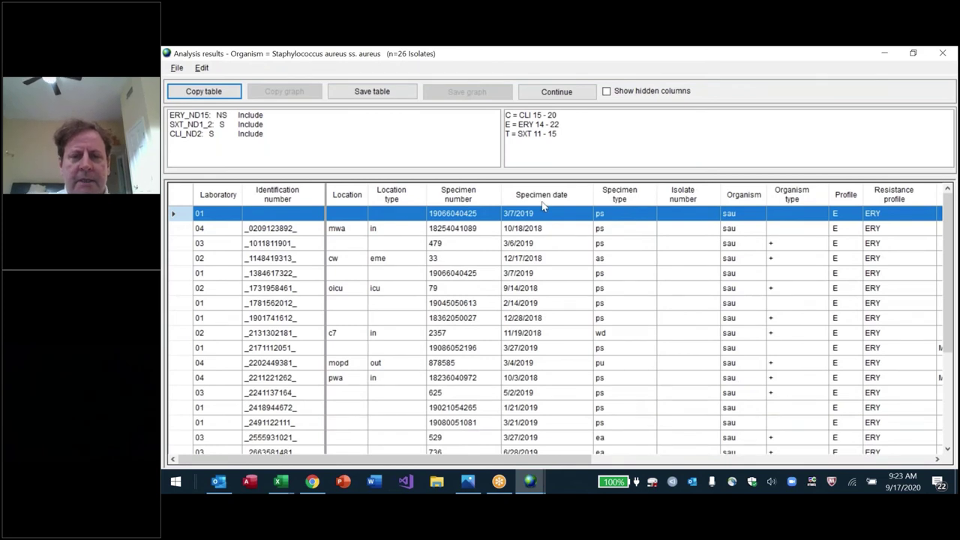
left_click(542, 199)
key("Down")
key("Down")
key("Down")
key("Down")
key("Down")
key("Down")
key("Down")
key("Down")
key("Down")
key("Down")
key("shift+Down")
key("shift+Down")
key("shift+Down")
key("shift+Down")
key("shift+Down")
key("shift+Down")
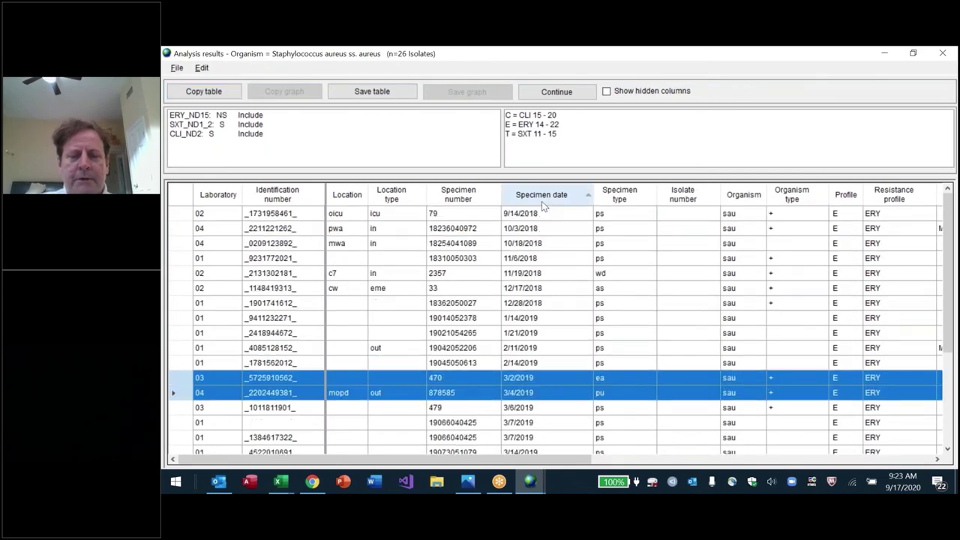
key("shift+Down")
key("shift+Down")
key("shift+Down")
key("shift+Down")
key("shift+Down")
key("shift+Down")
key("shift+Down")
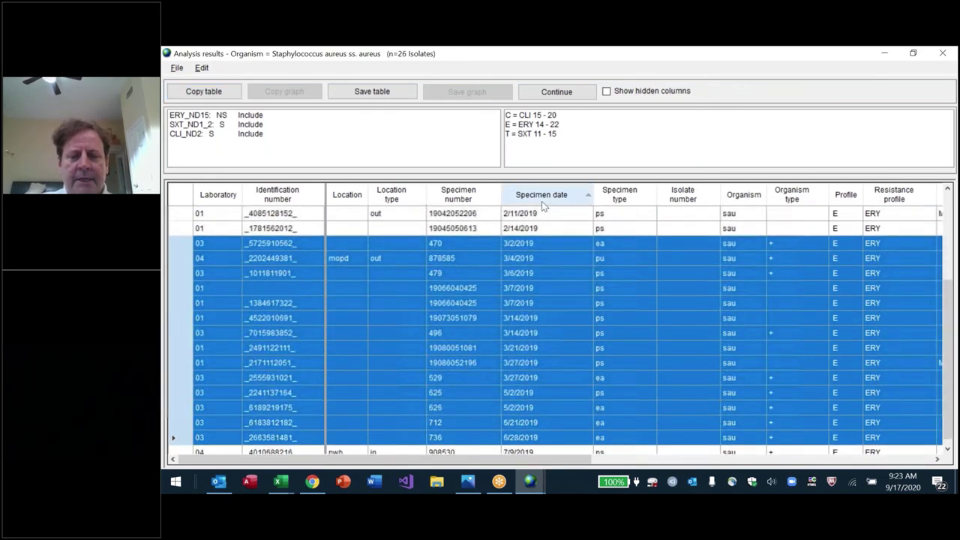
key("shift+Up")
key("shift+Up")
key("shift+Up")
key("shift+Up")
key("shift+Up")
key("shift+Down")
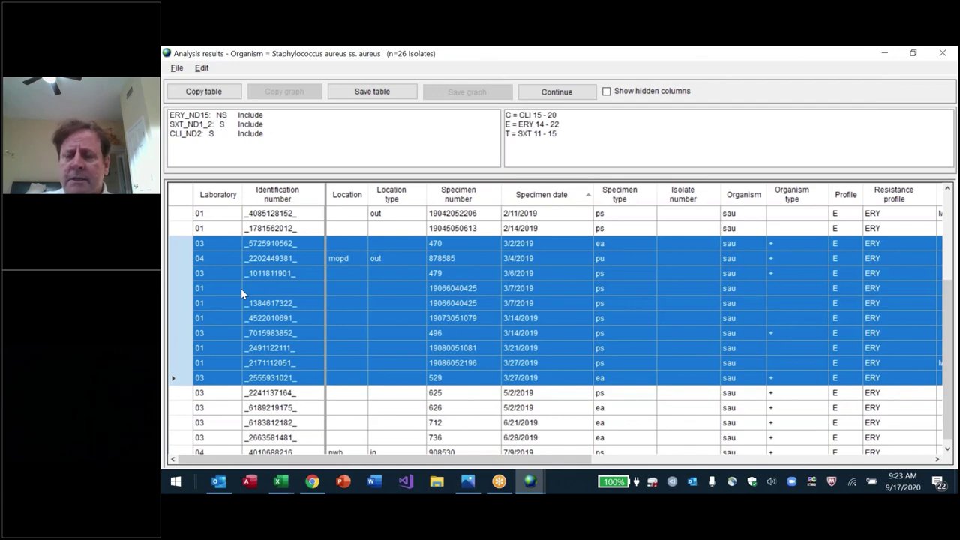
key("Escape")
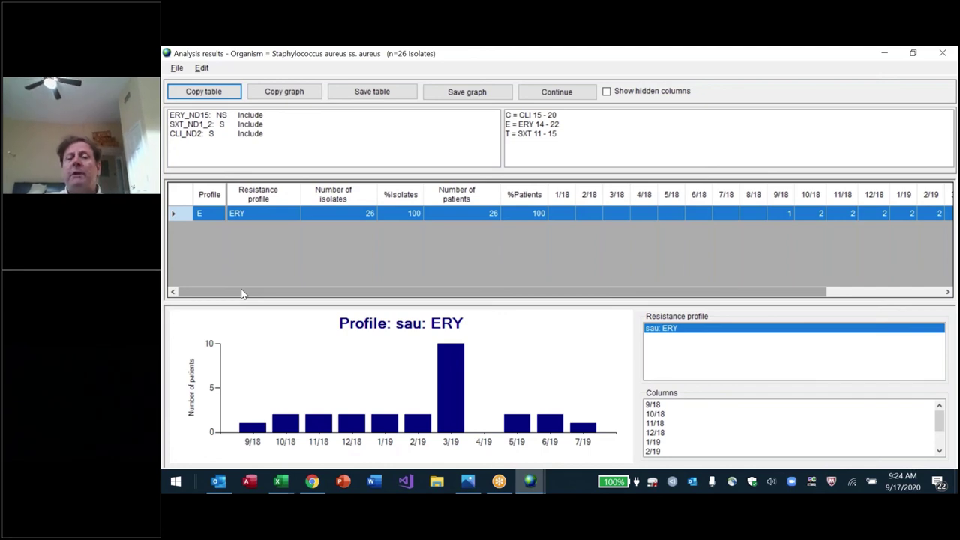
key("Escape")
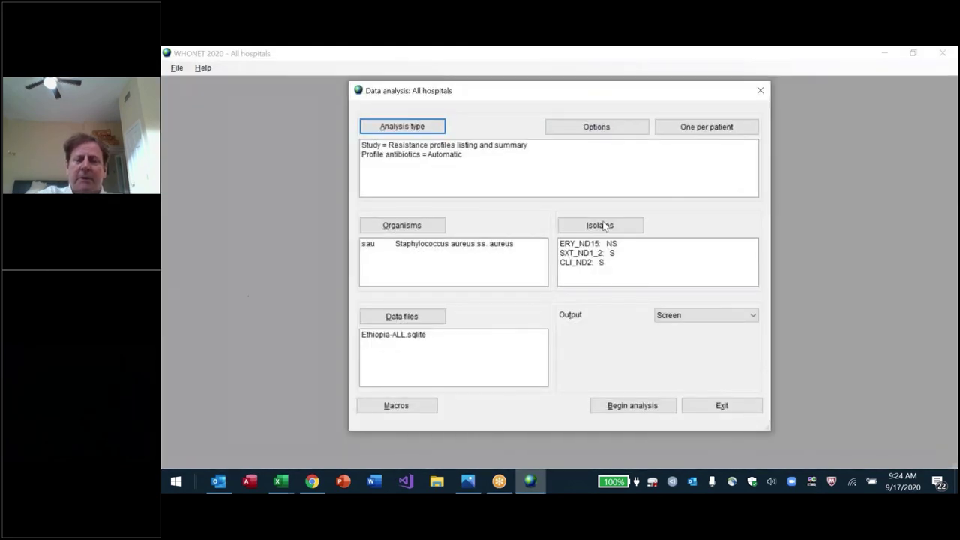
Step: Add a Specimen date criterion with start date 3/1/2019 and end date 3/31/2019
left_click(602, 224)
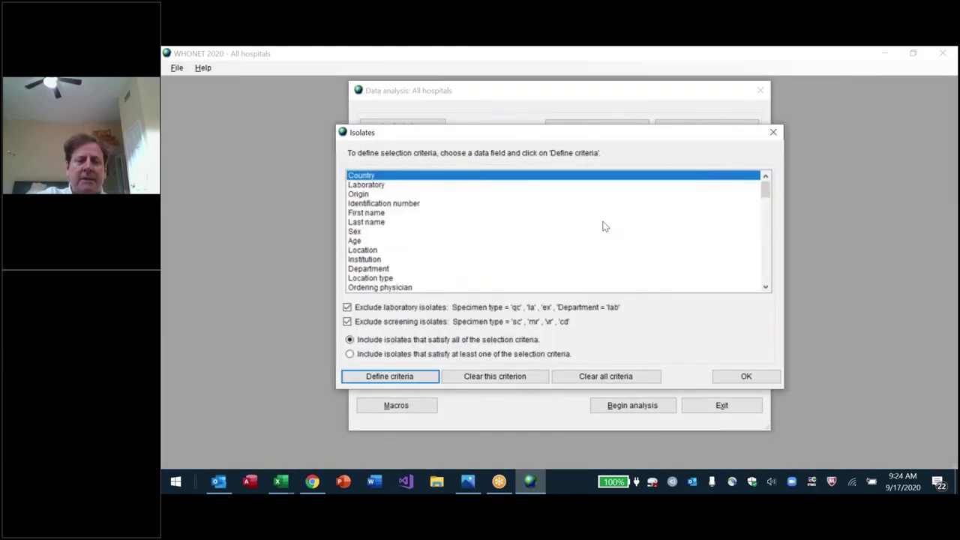
key("Down")
key("Down")
key("Down")
key("Down")
key("Down")
key("Down")
key("Down")
key("Down")
key("Down")
key("Down")
key("Down")
key("Down")
key("Down")
key("Down")
key("Down")
key("Down")
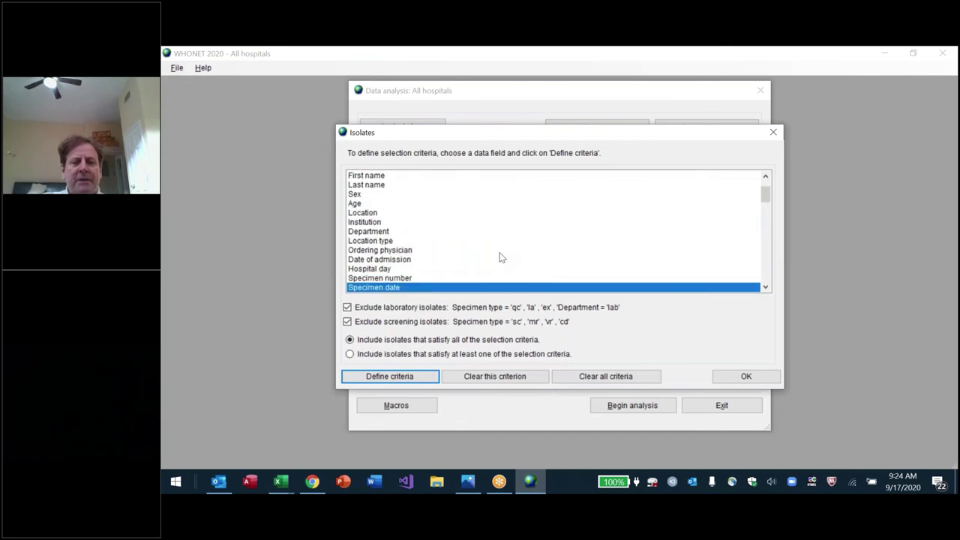
key("Return")
type("3/1/2")
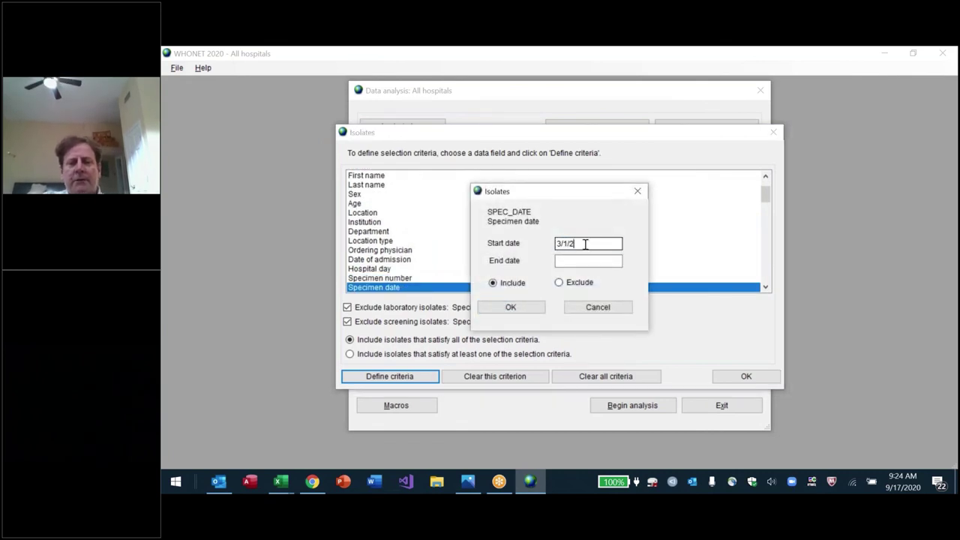
type("019")
key("Tab")
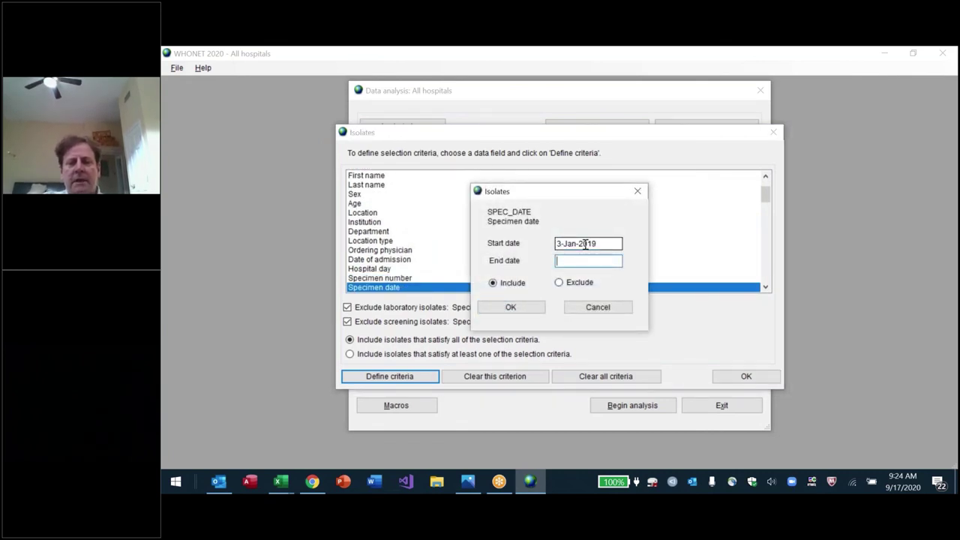
type("3/31/2")
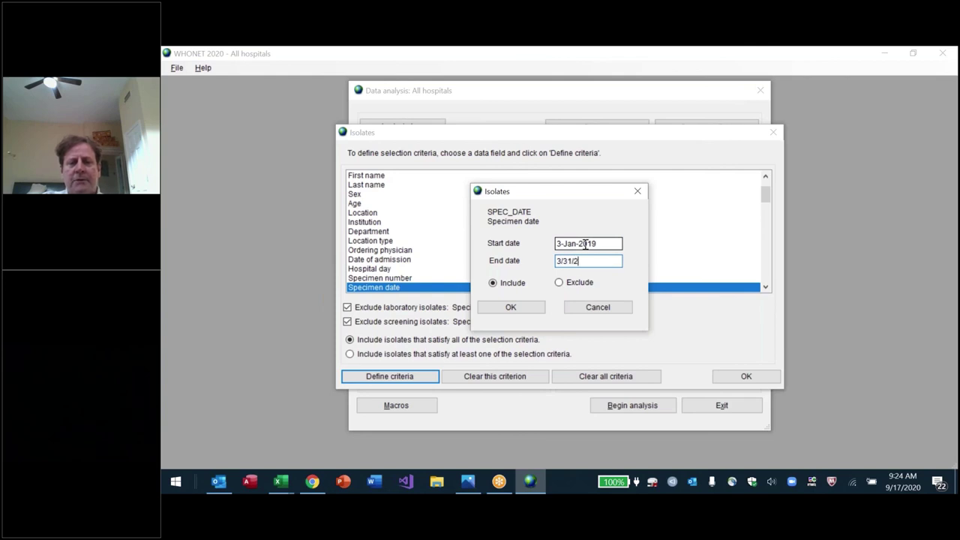
type("019")
key("Return")
Step: Correct the rejected end date to 31-Mar-2019, accept the criterion and rerun the analysis
key("alt+space")
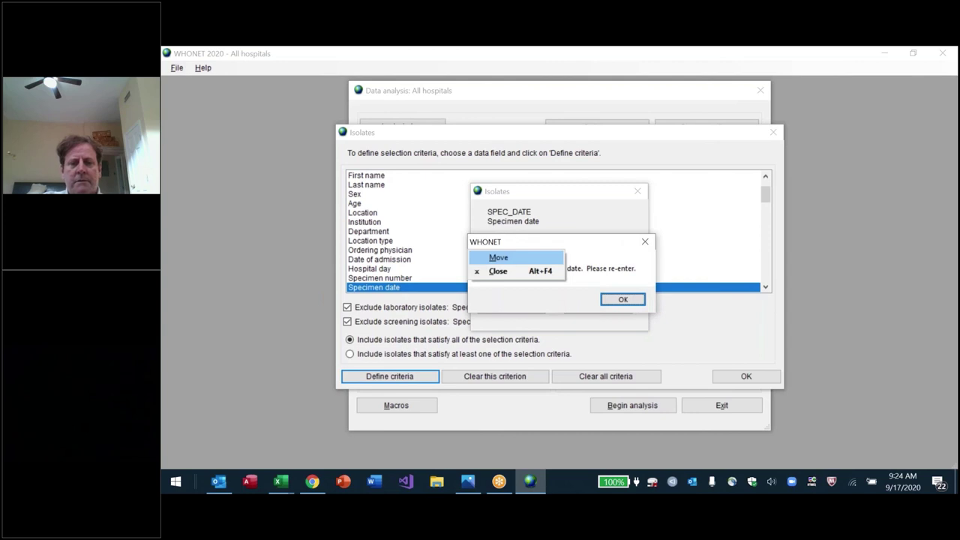
key("Escape")
left_click(618, 303)
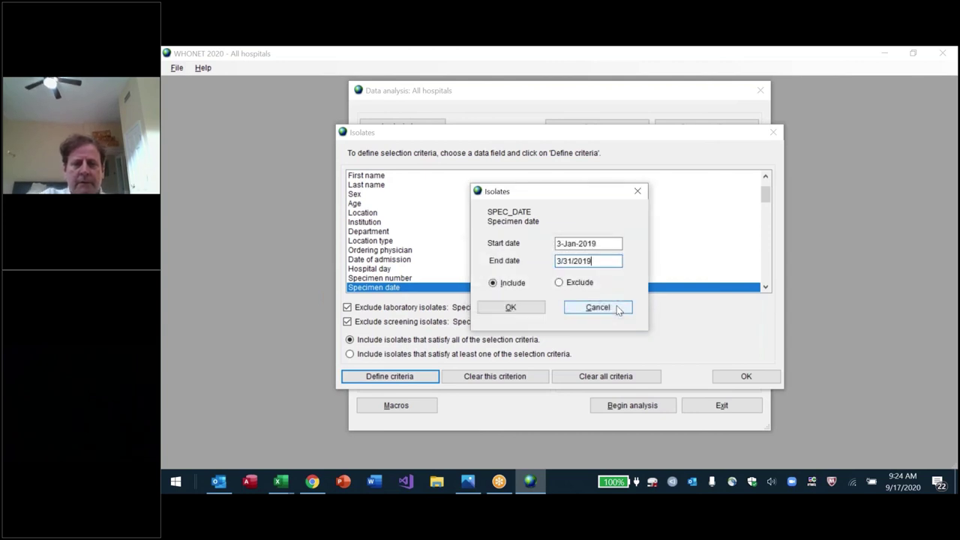
key("Return")
left_click(618, 308)
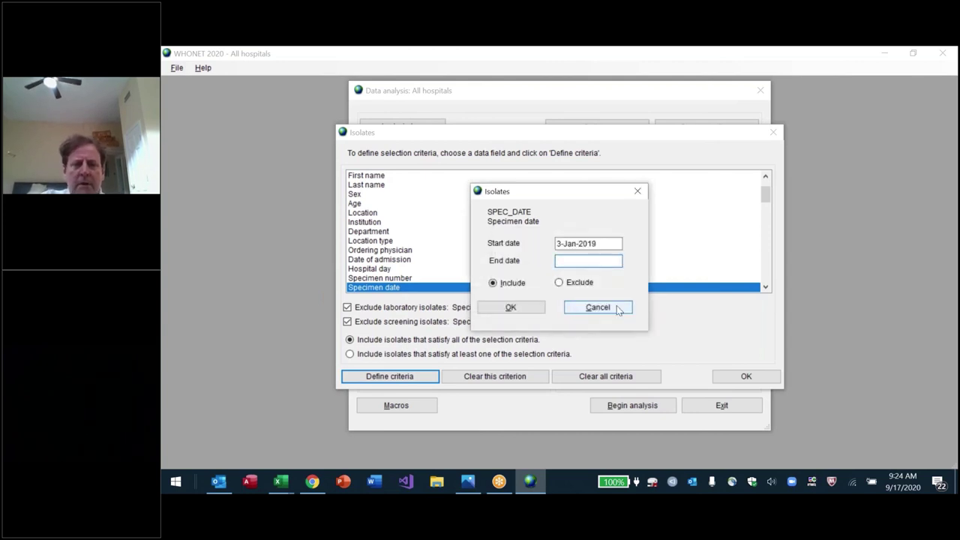
type("31-Mar-2019")
key("Tab")
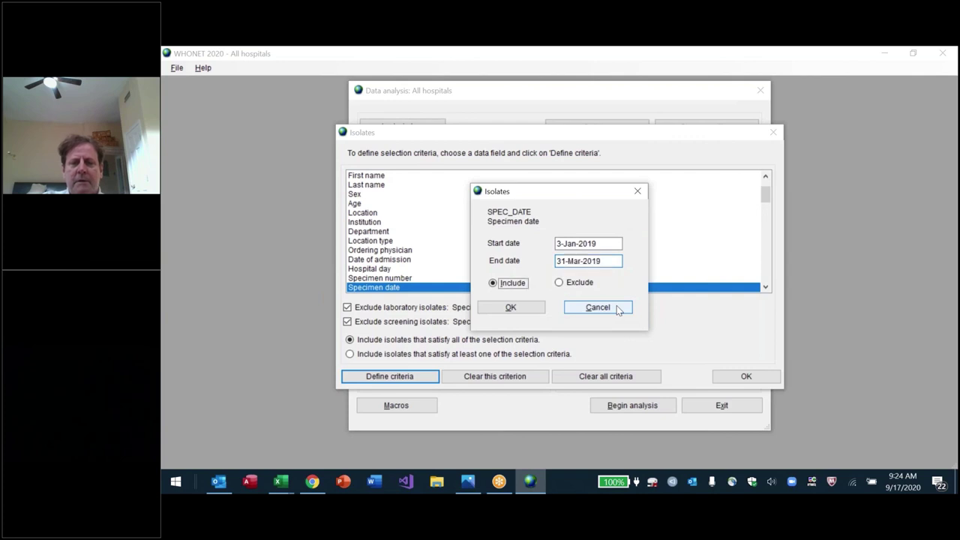
key("Return")
key("Return")
key("alt+b")
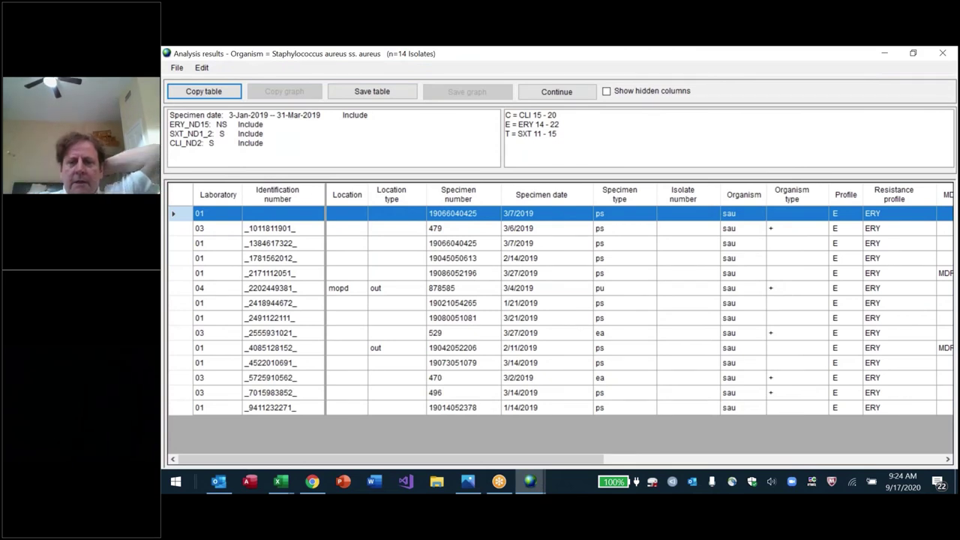
Step: Sort the 14 isolates by specimen type, select the ea rows, and scroll right to the MDR/XDR columns
left_click(622, 194)
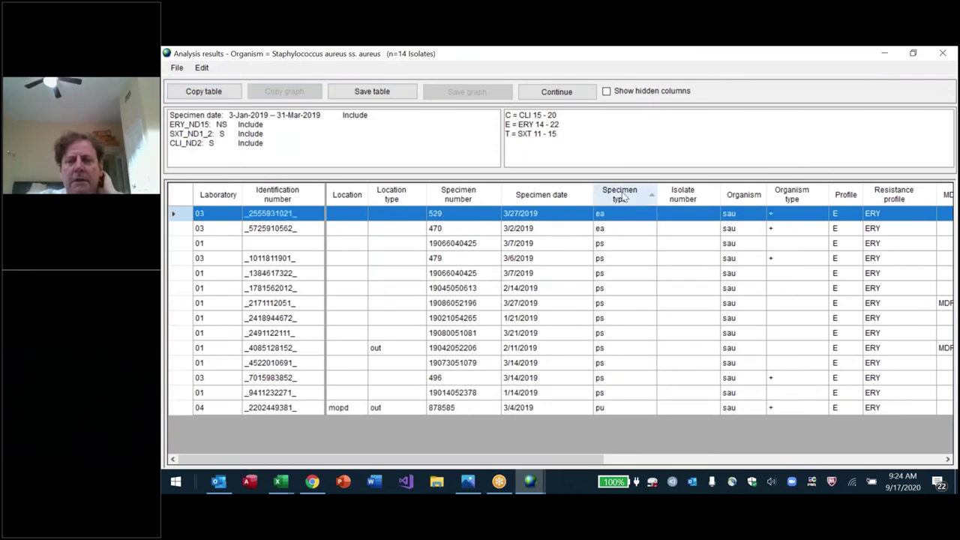
key("Down")
key("Down")
key("shift+Down")
key("shift+Down")
key("shift+Down")
key("shift+Down")
key("shift+Down")
key("shift+Down")
key("shift+Down")
key("shift+Down")
key("shift+Down")
key("shift+Down")
key("shift+Down")
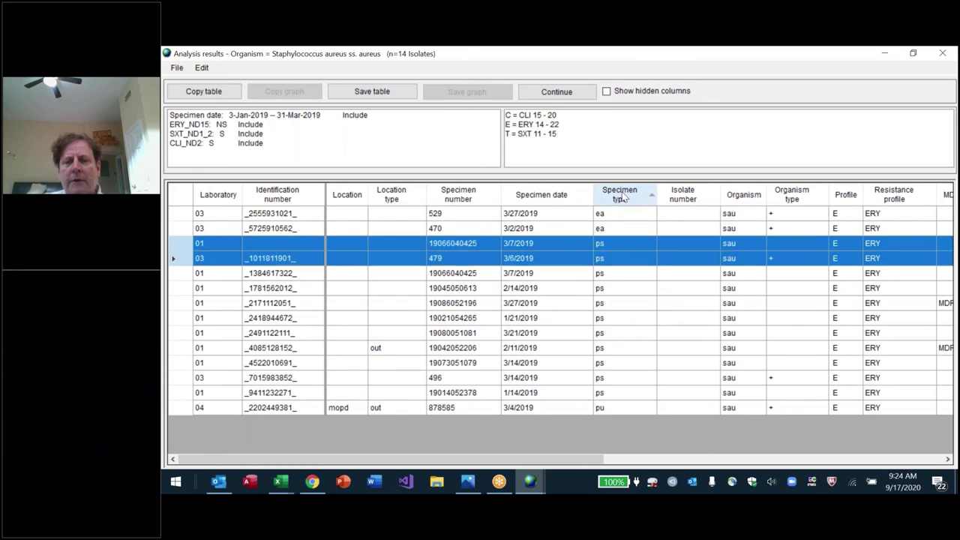
key("shift+Up")
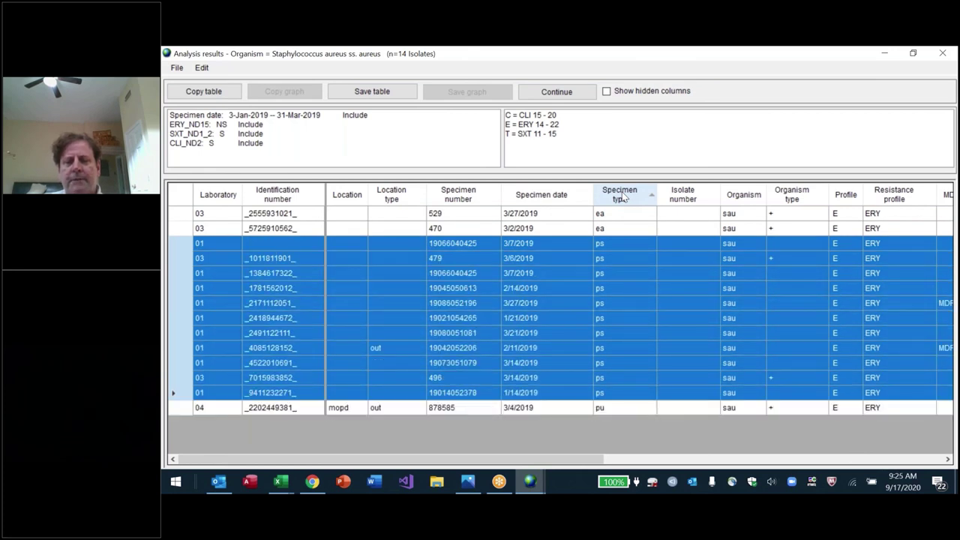
key("Down")
key("Up")
key("Up")
key("Up")
key("Up")
key("Up")
key("Up")
key("Up")
key("Up")
key("Up")
key("Up")
key("Up")
key("Up")
key("Up")
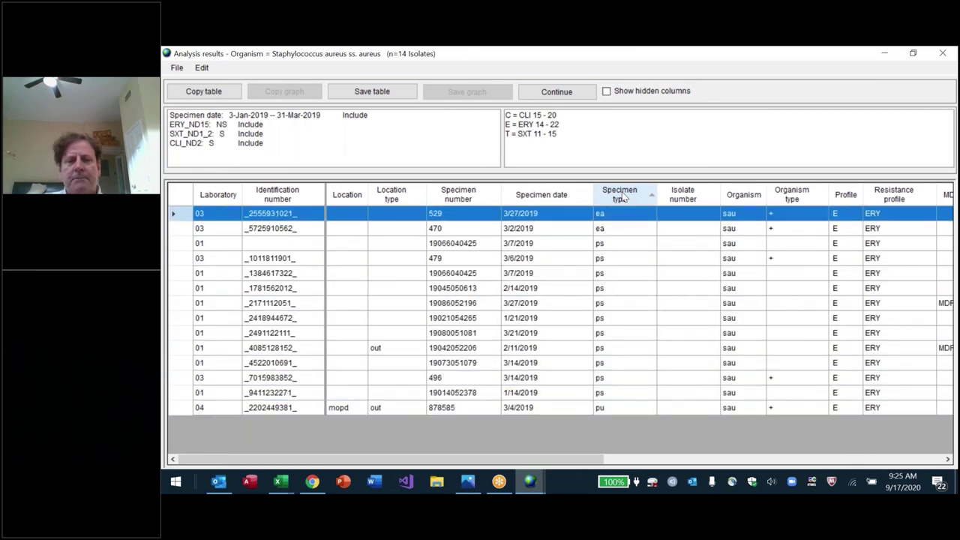
key("shift+Down")
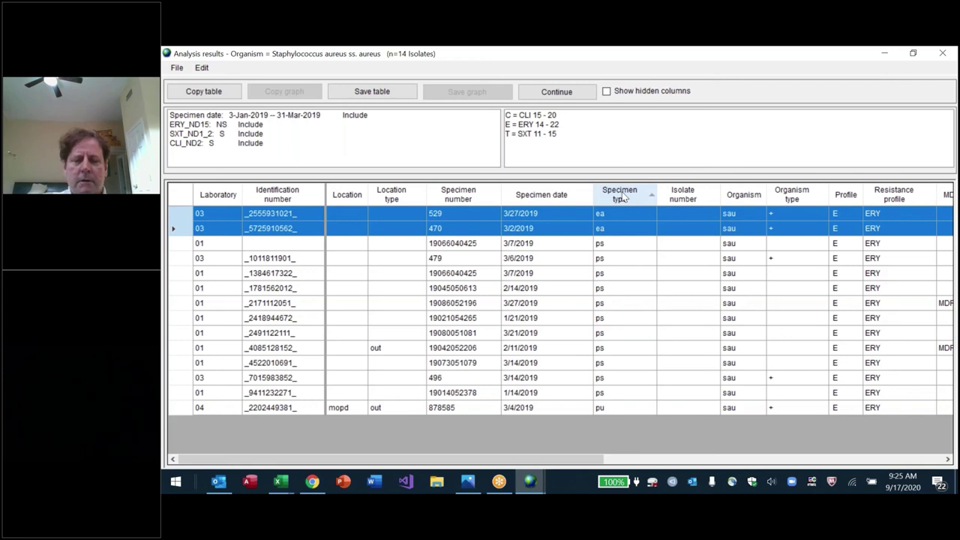
left_click_drag(600, 459, 825, 459)
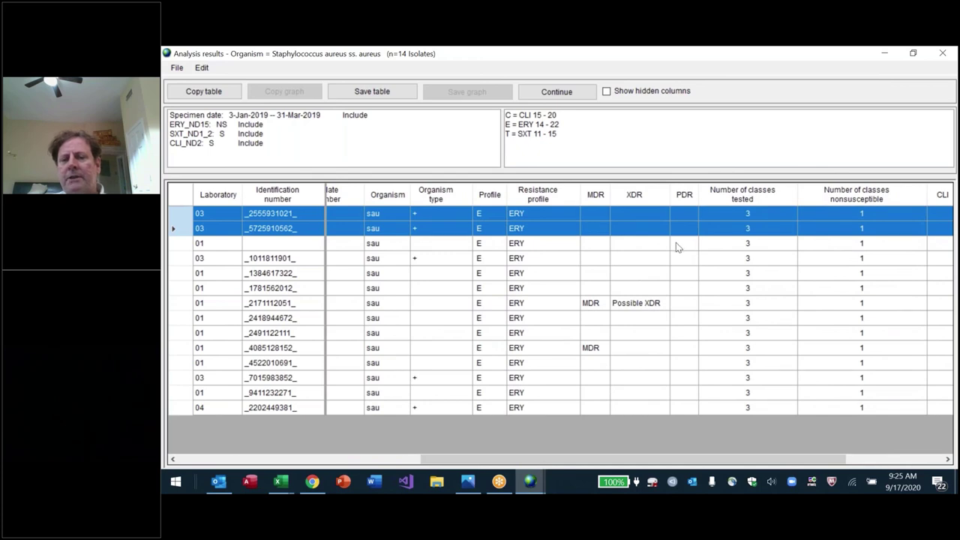
Step: In a new Chrome tab, search PubMed for 'stelling mdr'
left_click(314, 482)
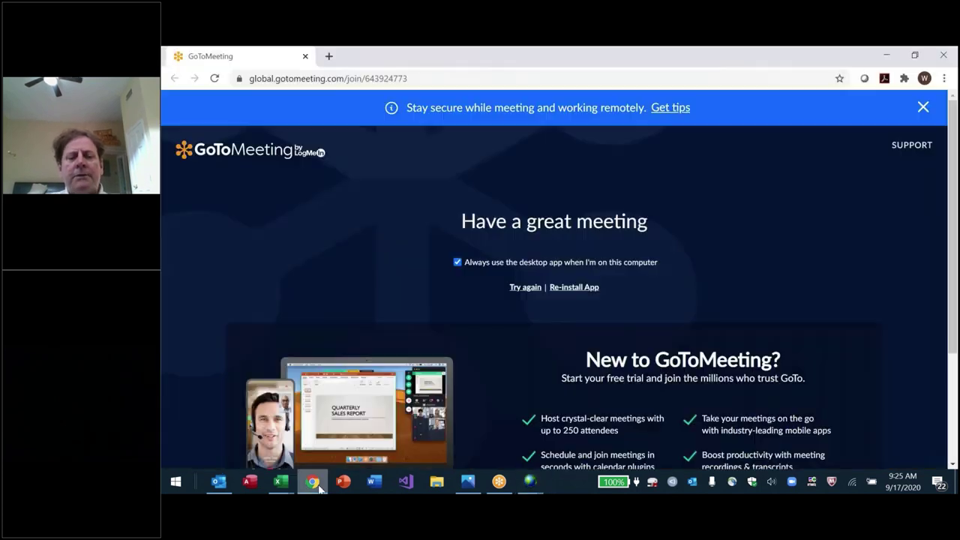
key("ctrl+l")
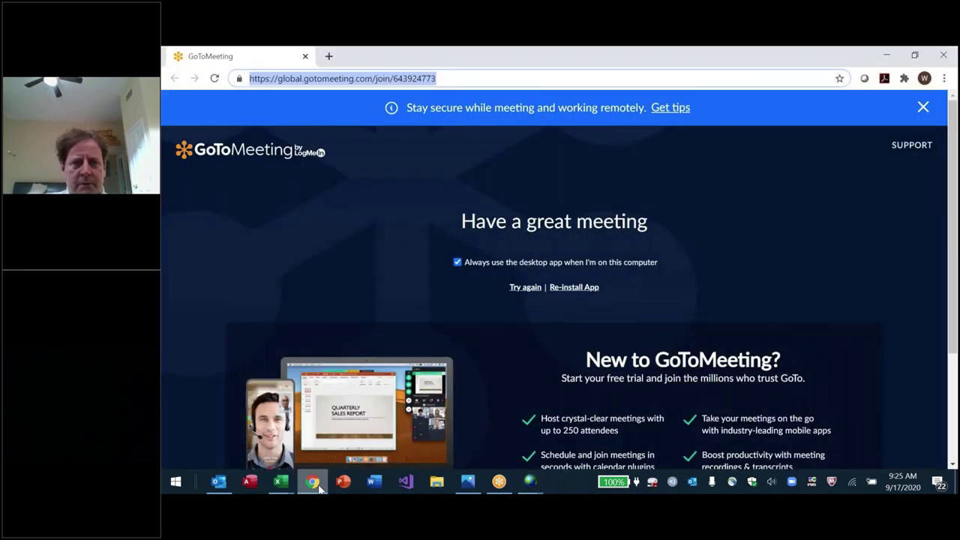
type("pu")
key("Escape")
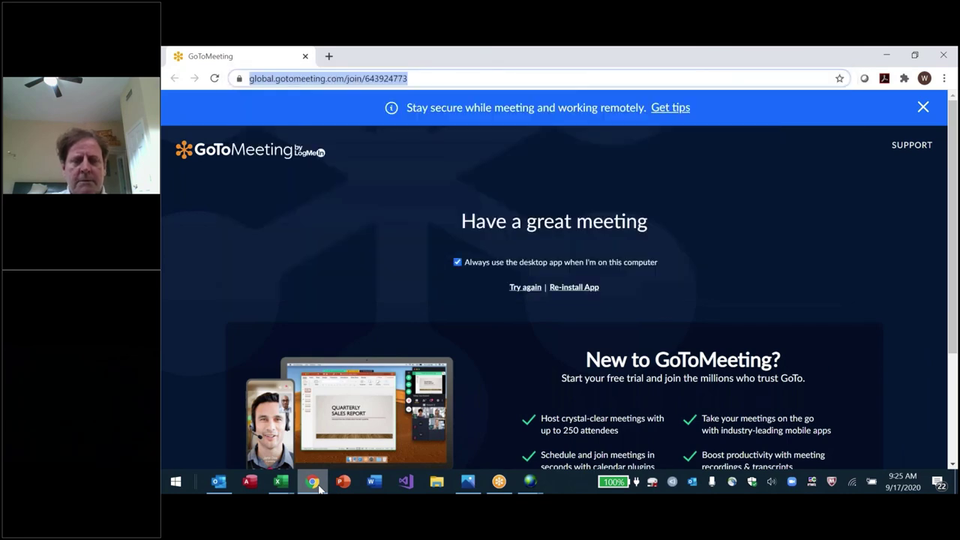
key("ctrl+t")
type("pubmed.ncbi.nlm.nih.gov")
key("Return")
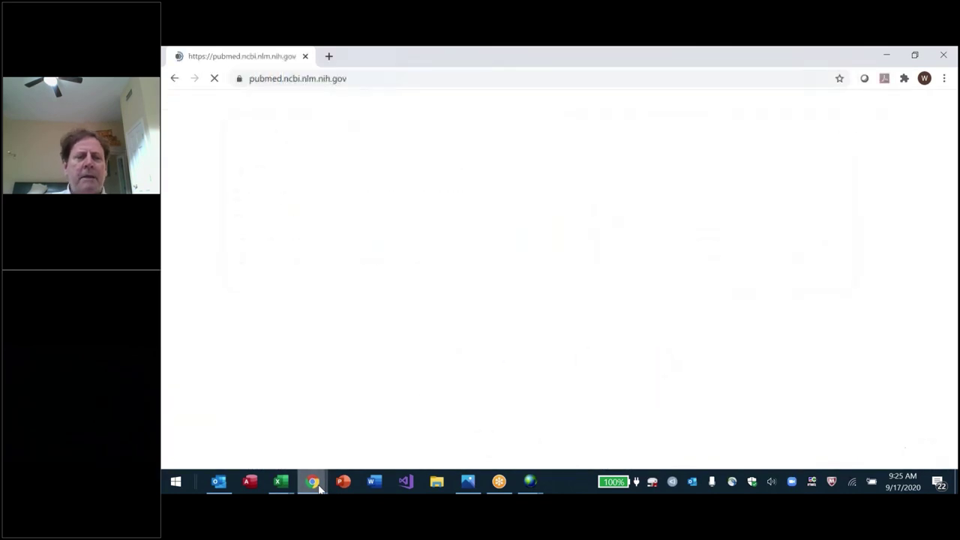
type("stelling mdr")
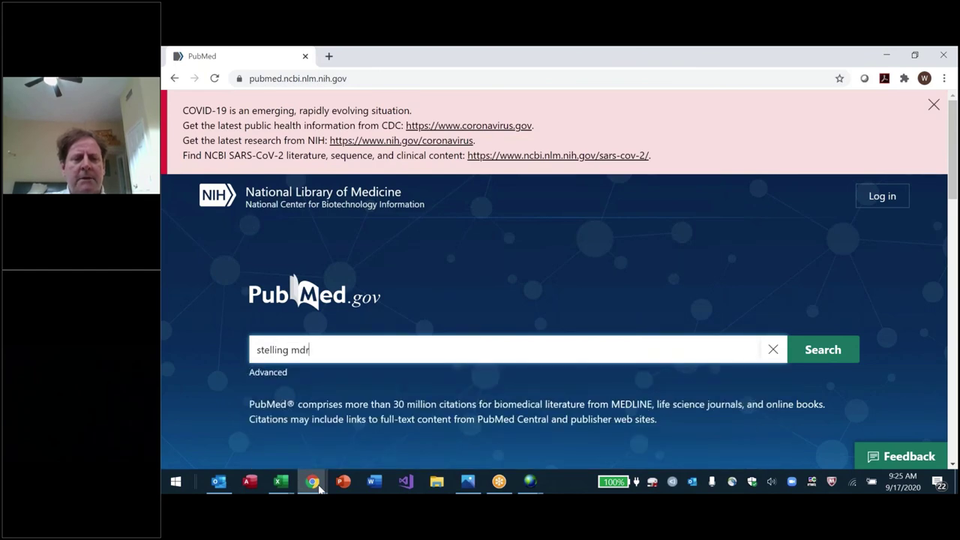
key("Return")
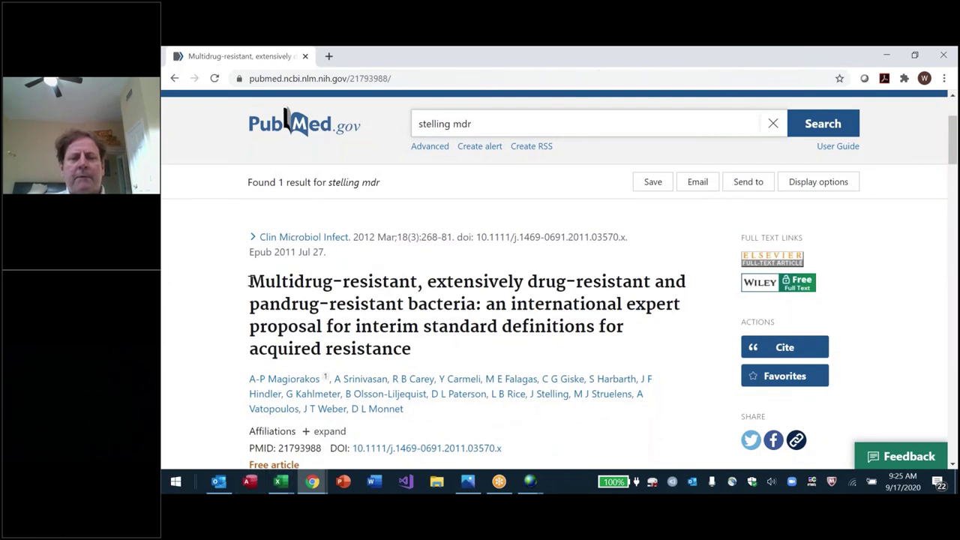
Step: Highlight the MDR/XDR/PDR definitions article title, then return to WHONET
left_click_drag(249, 282, 418, 349)
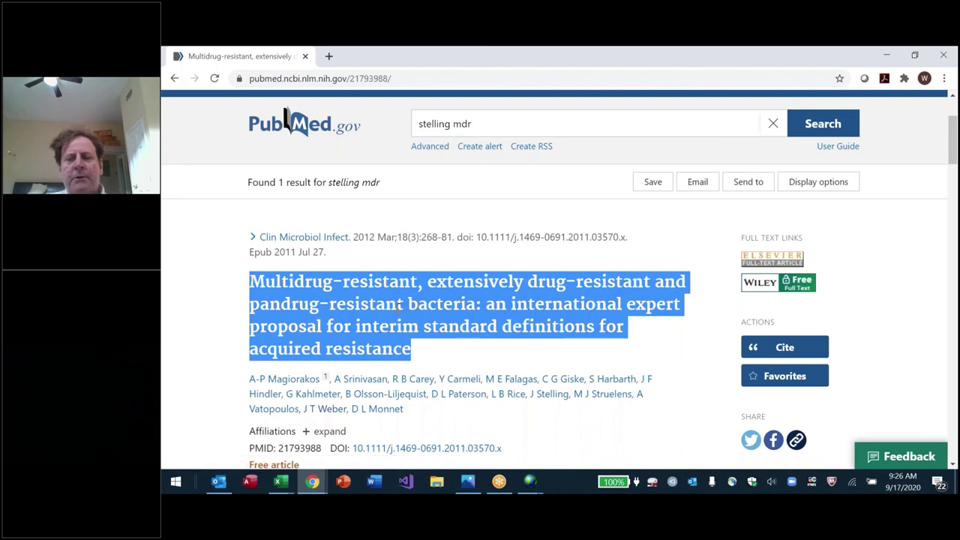
scroll(398, 303, "down", 20)
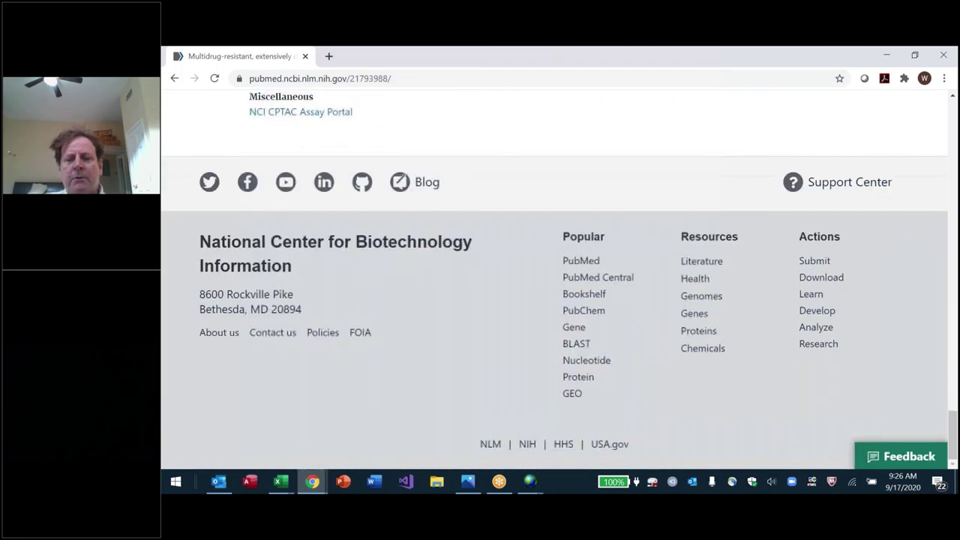
key("alt+Tab")
key("alt+Tab")
key("Tab")
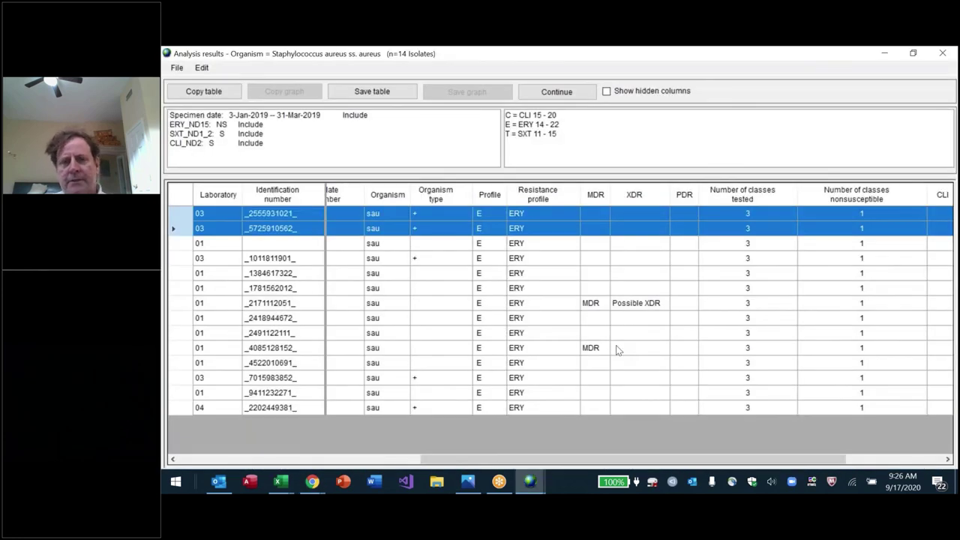
Step: Close the ERY profile analysis results window
key("alt+Tab")
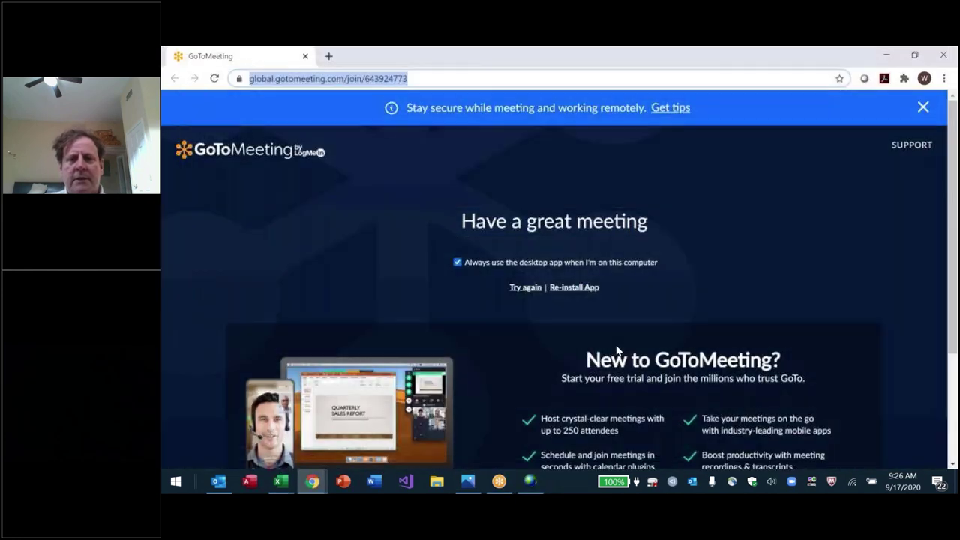
key("alt+Tab")
key("Tab")
key("Tab")
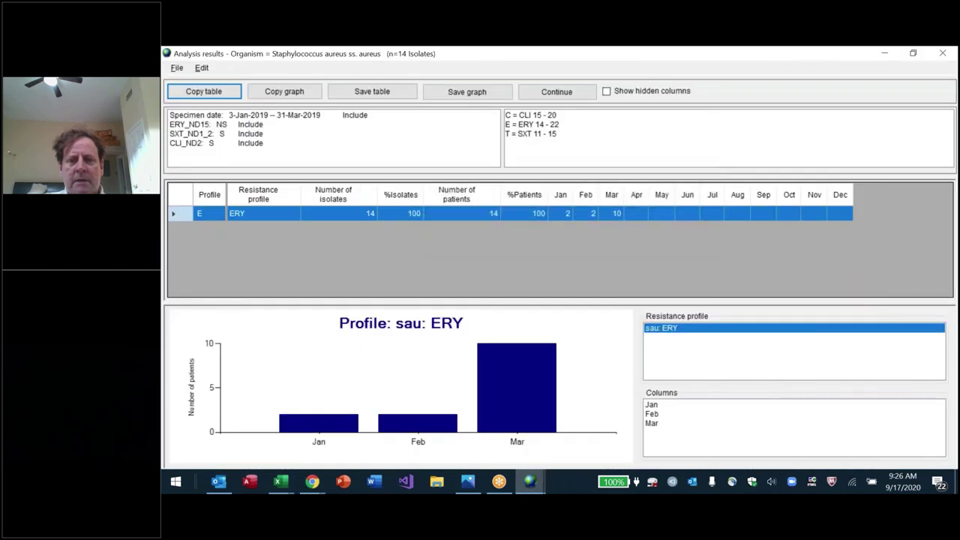
key("Escape")
key("Escape")
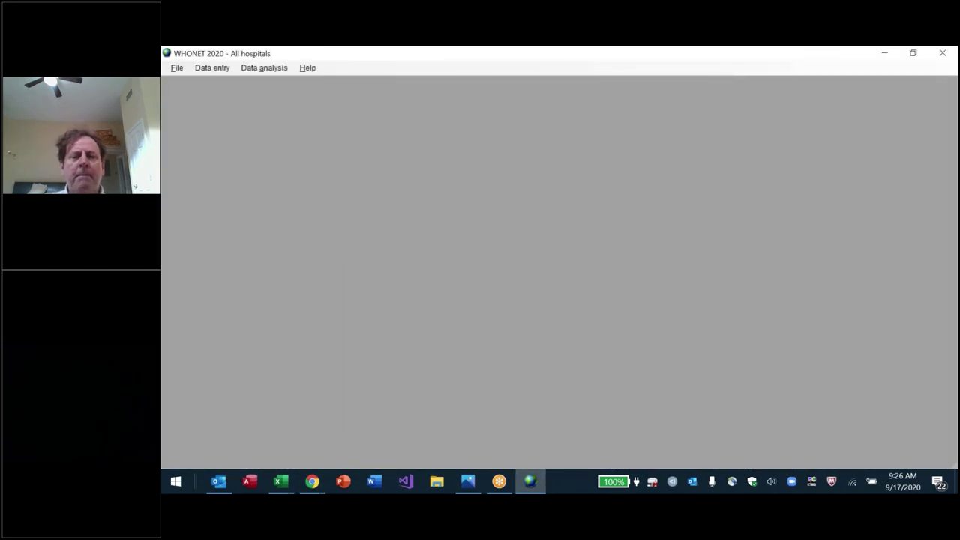
Step: View the About box showing build 20.9.1, 64-bit, then dismiss it
left_click(307, 67)
left_click(325, 108)
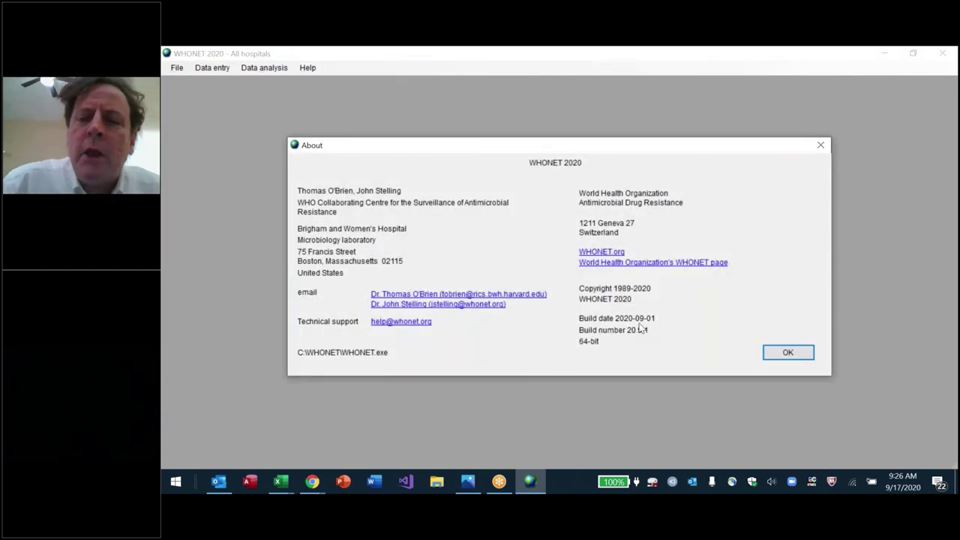
key("Escape")
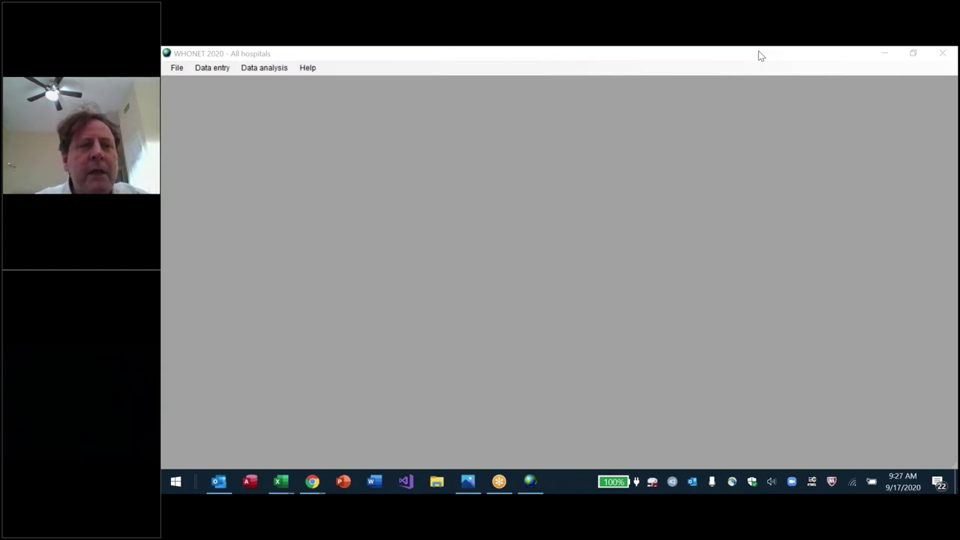
Step: Open Update data files to SQLite and add testJan8-20.dbf from the All files listing
left_click(219, 68)
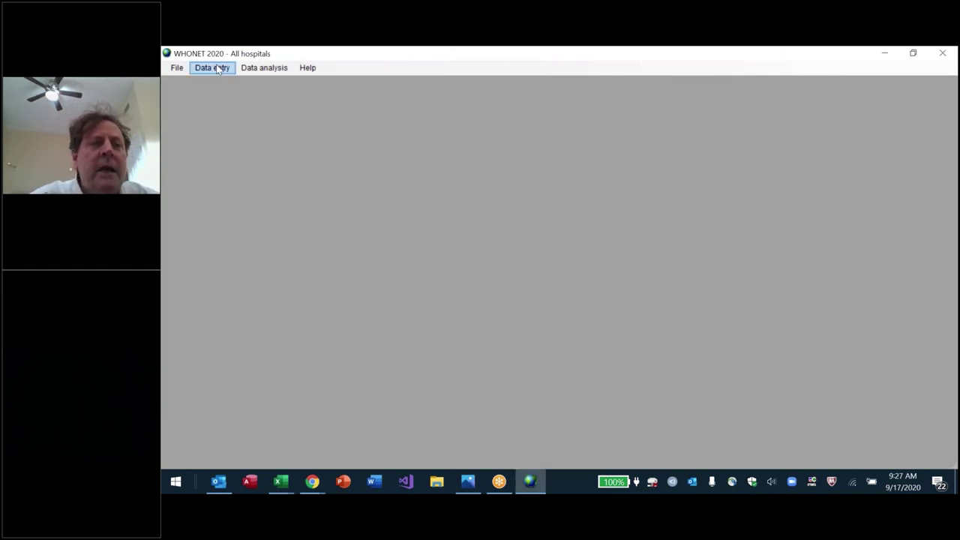
left_click(219, 68)
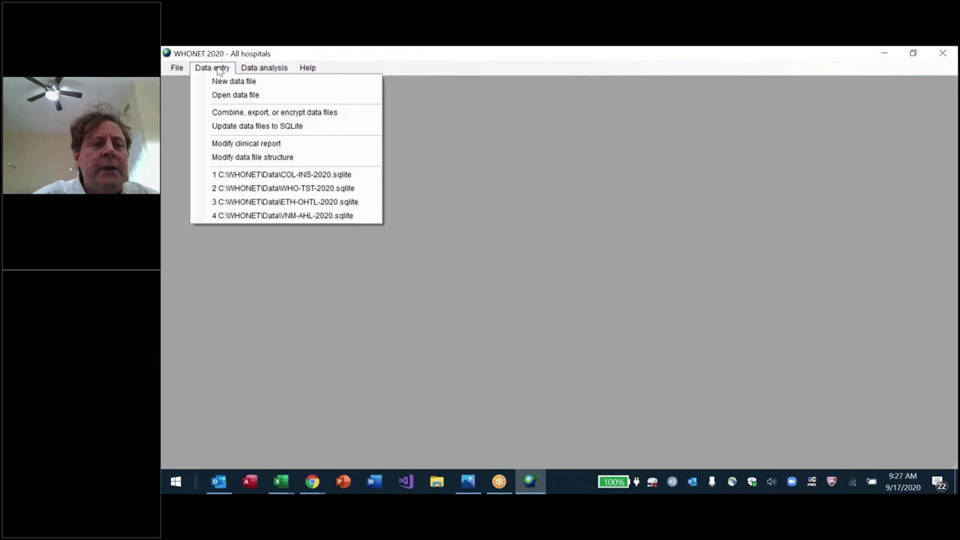
left_click(260, 128)
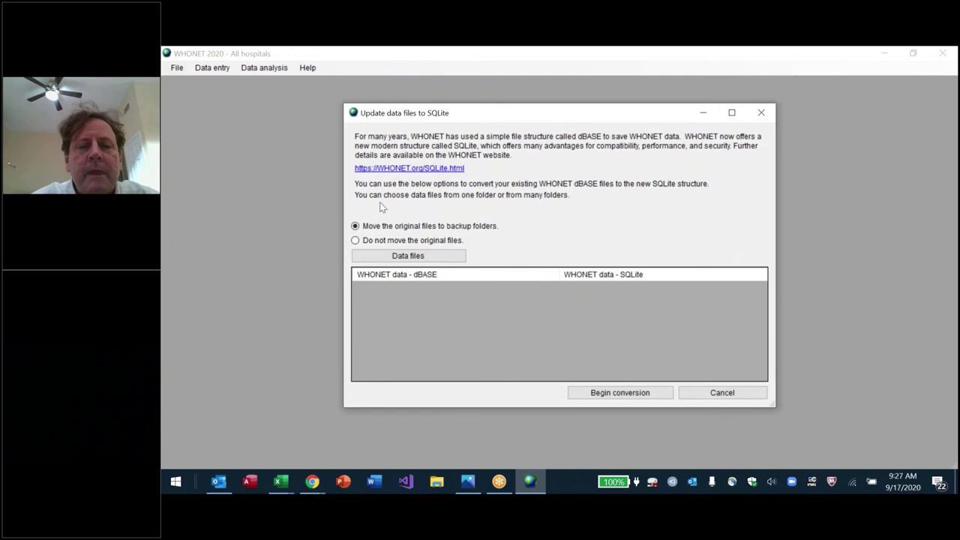
left_click(420, 256)
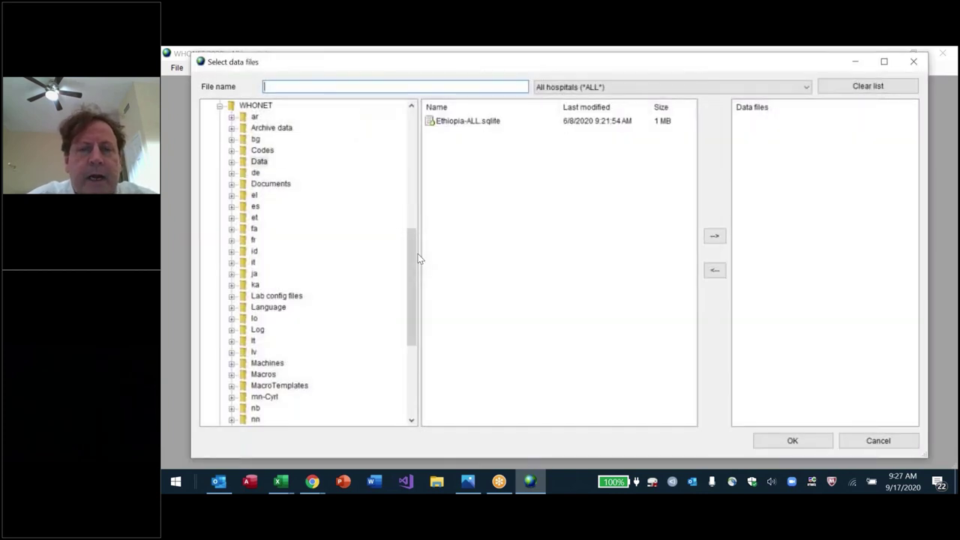
left_click(555, 89)
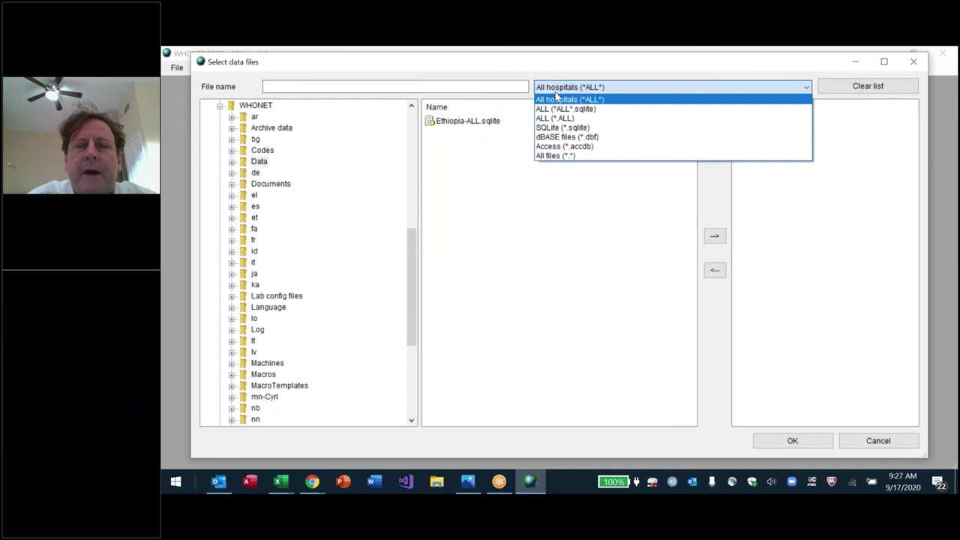
left_click(561, 155)
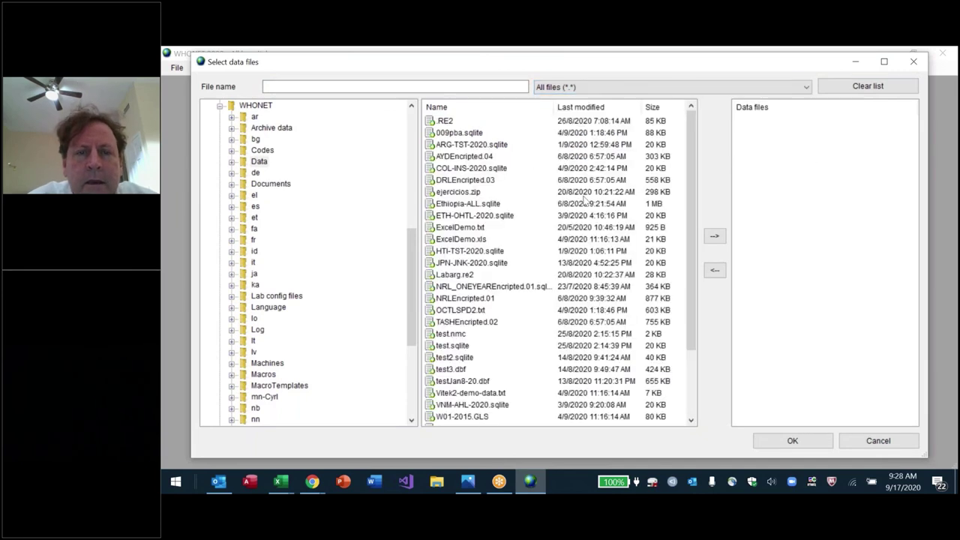
left_click(455, 371)
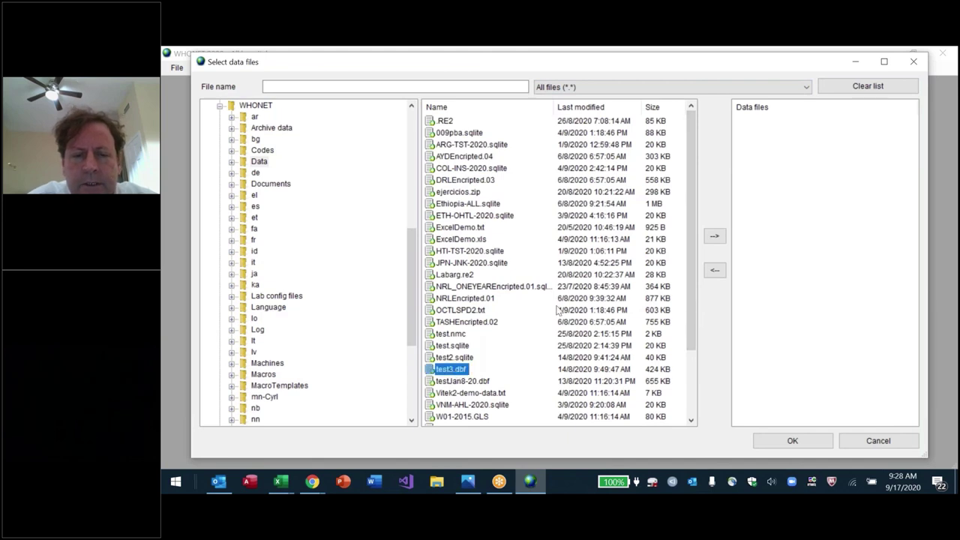
left_click(488, 381)
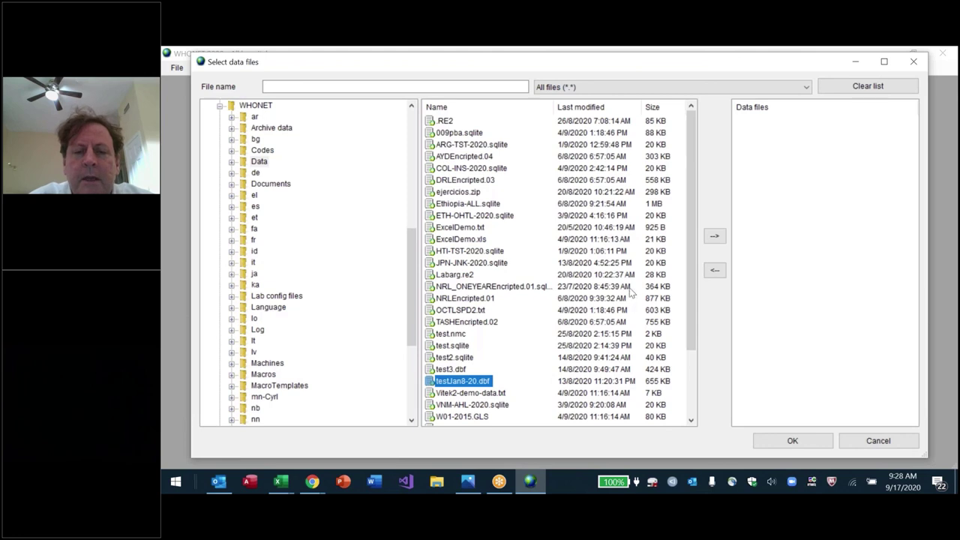
left_click(716, 237)
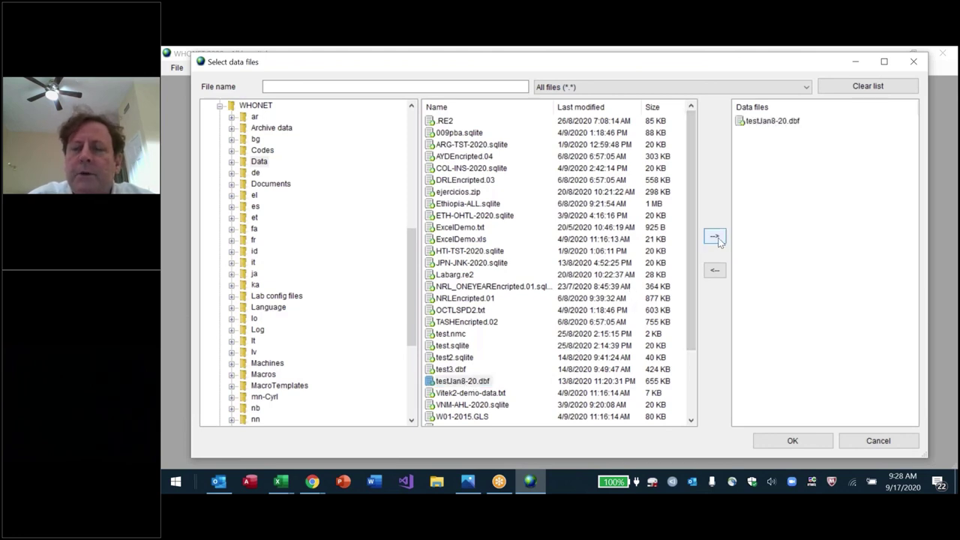
left_click(792, 441)
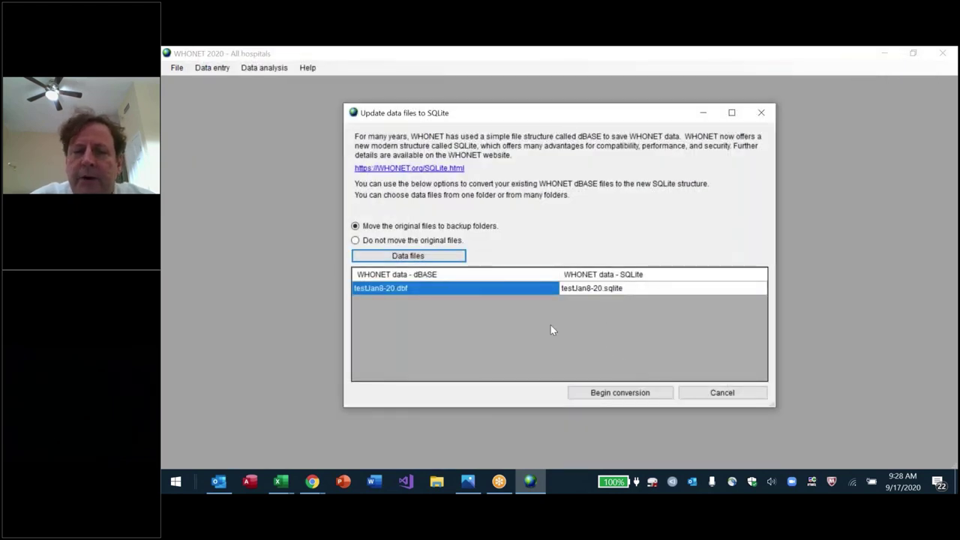
Step: Try editing the output SQLite file name, then cancel out of the dialog
left_click(460, 292)
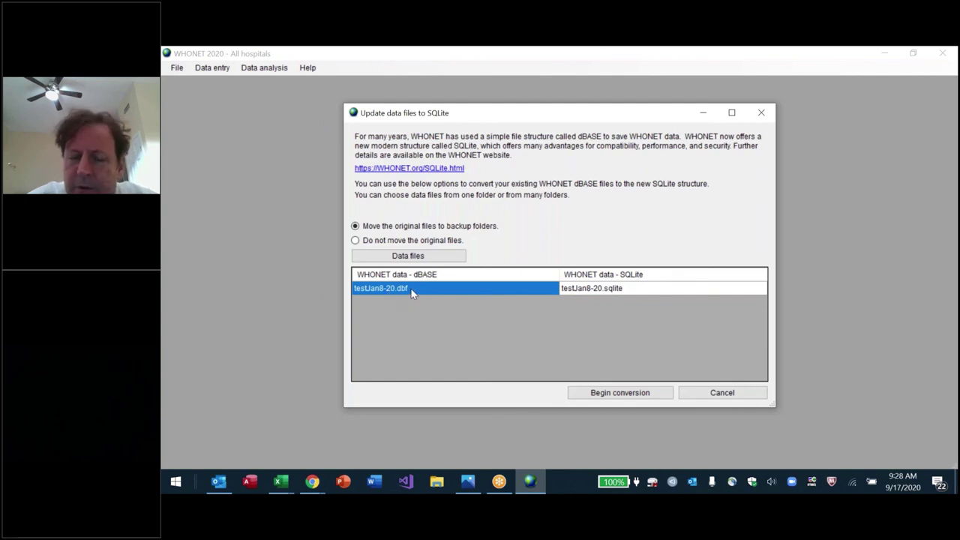
double_click(611, 290)
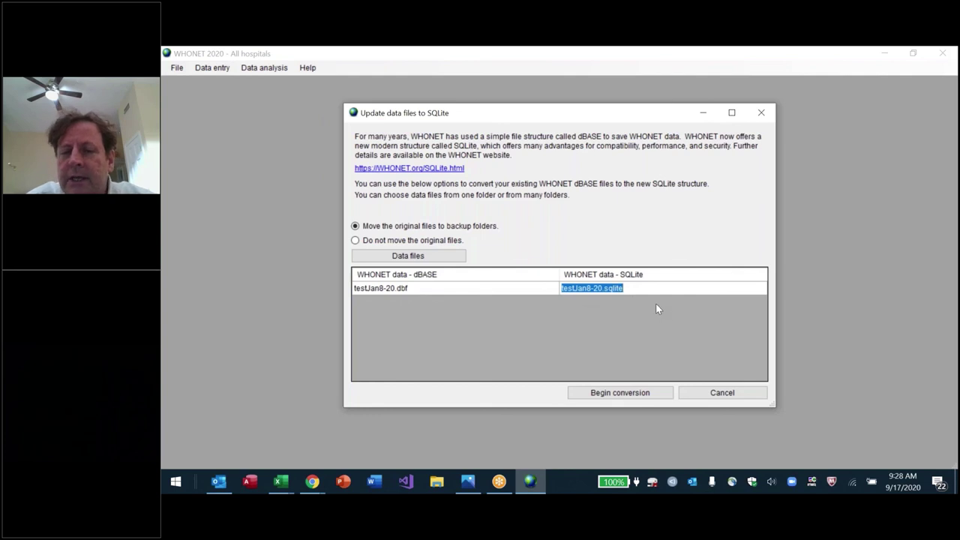
type("sadfas")
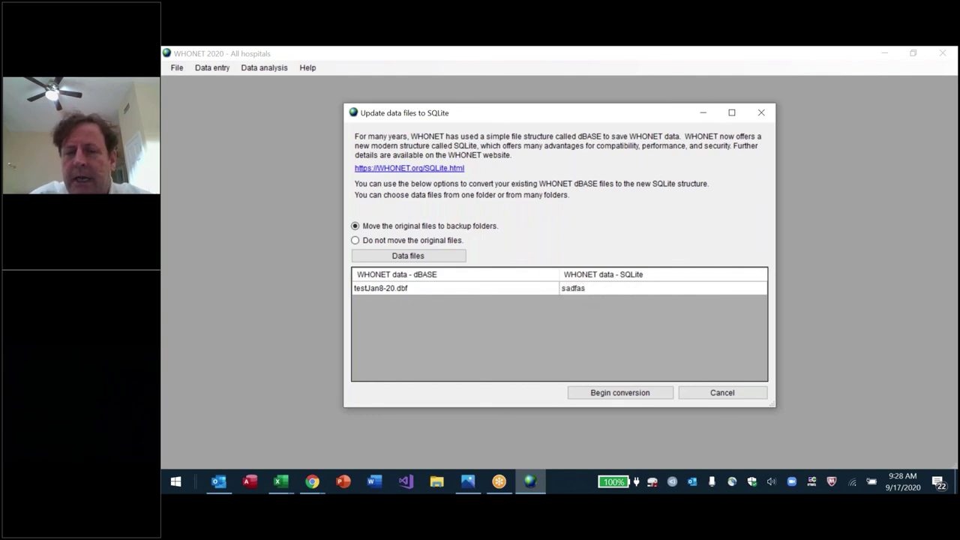
key("Escape")
Step: Reopen Update data files to SQLite and queue testJan8-20.dbf using the *.* file filter
left_click(213, 68)
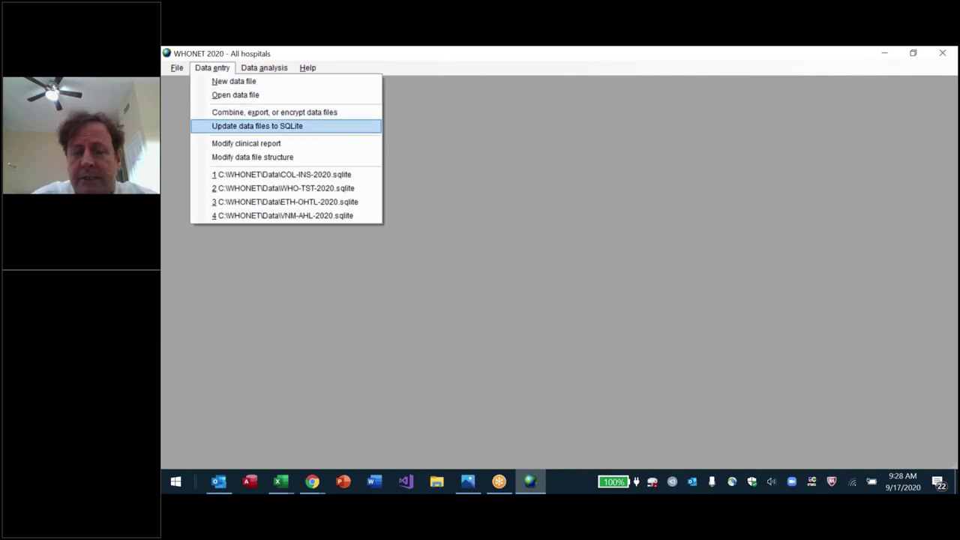
left_click(247, 127)
left_click(431, 256)
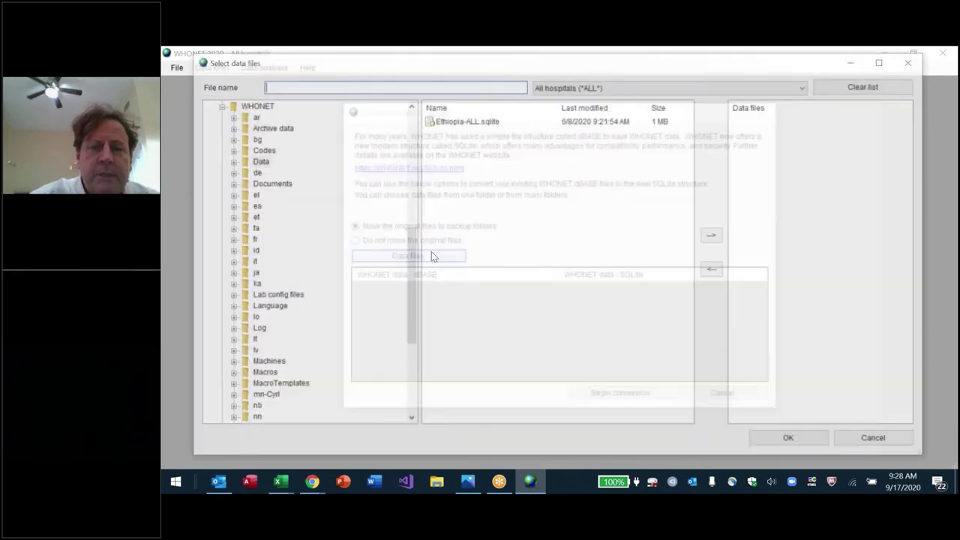
type("*.*")
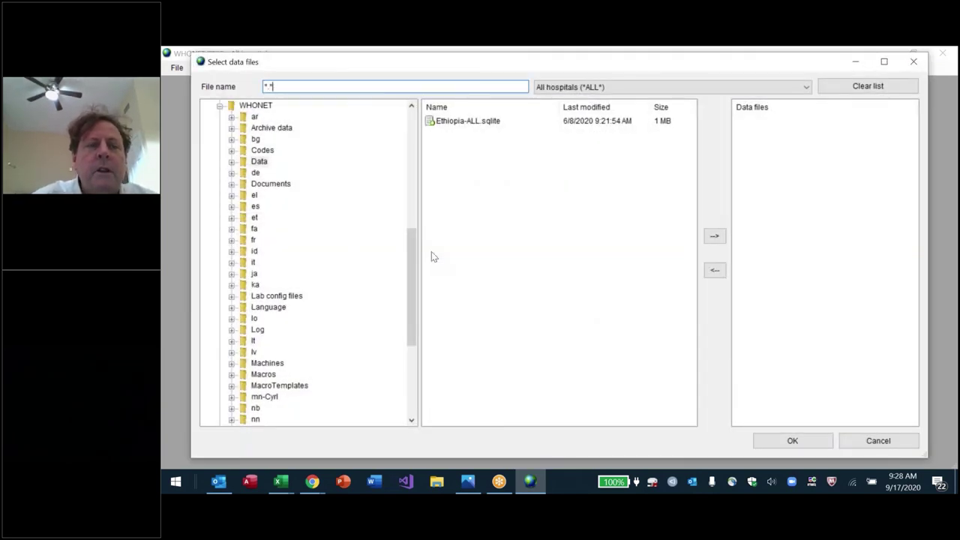
key("Return")
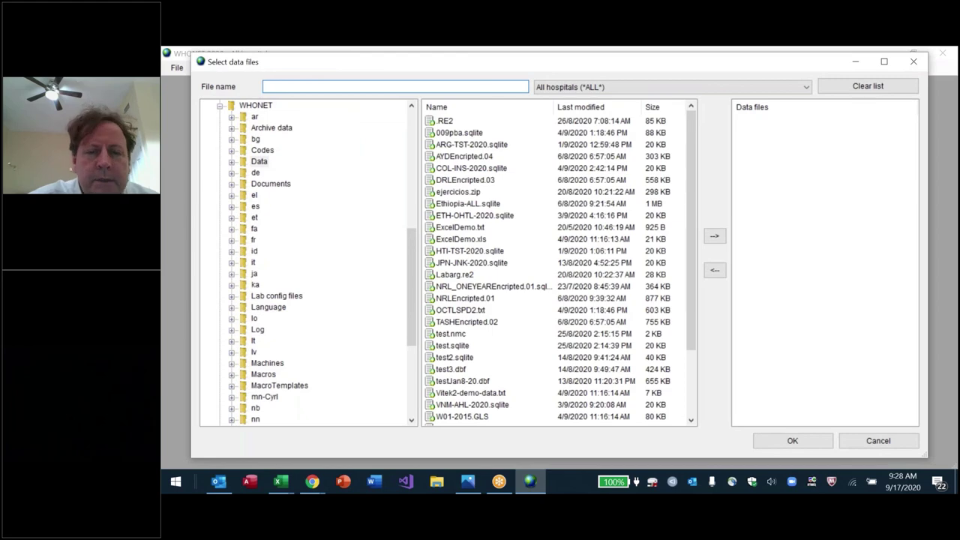
left_click(477, 322)
key("Down")
key("Down")
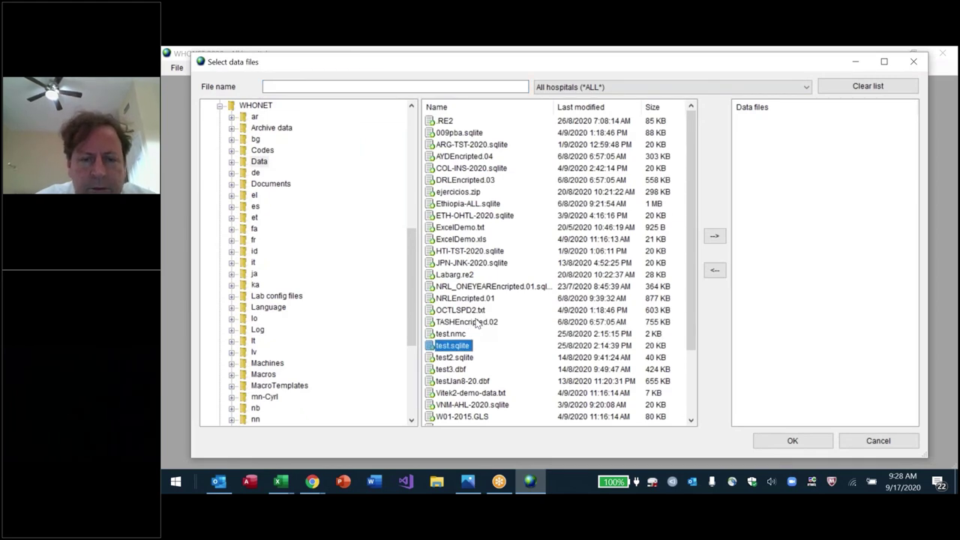
key("Down")
key("Down")
key("Down")
left_click(713, 235)
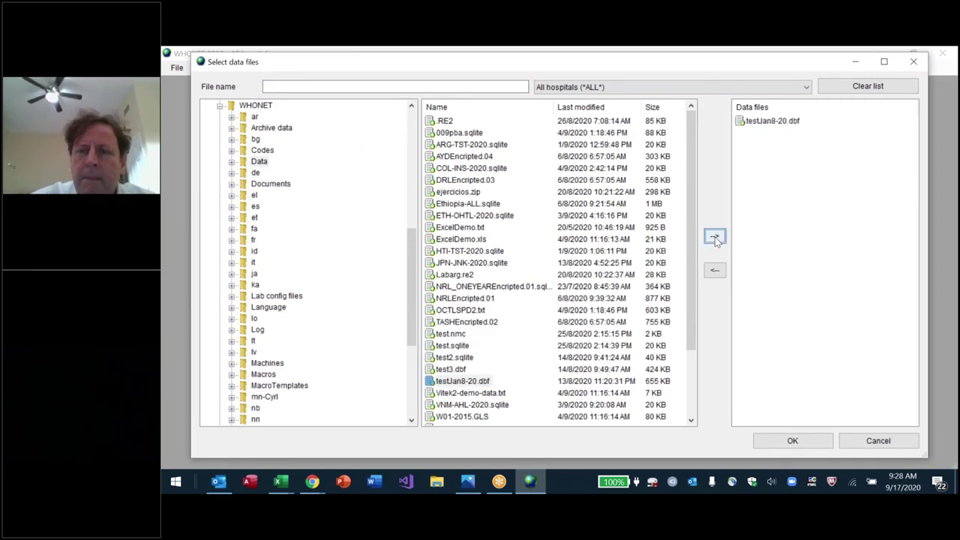
left_click(791, 441)
key("Tab")
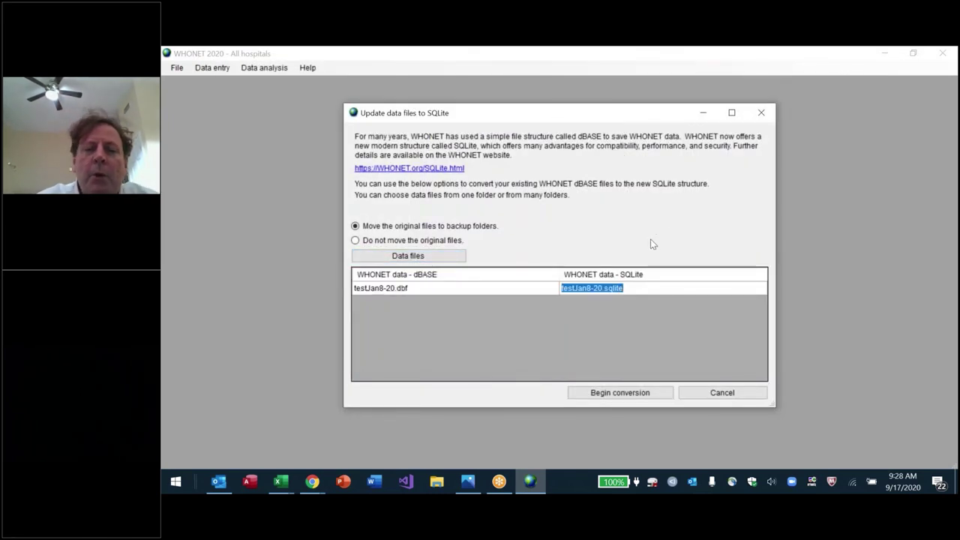
Step: Convert testJan8-20.dbf to SQLite with originals moved to backup folders, then show the desktop
left_click(443, 295)
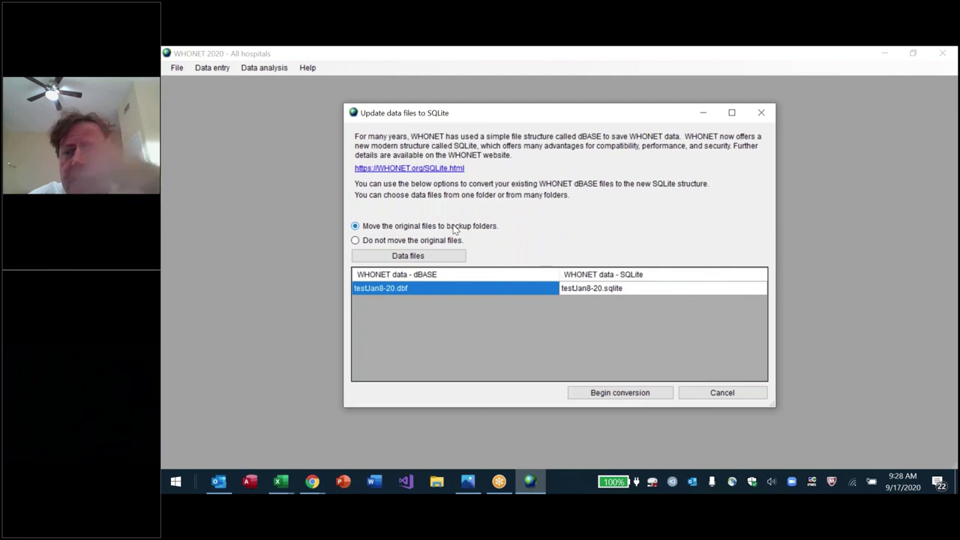
left_click(389, 244)
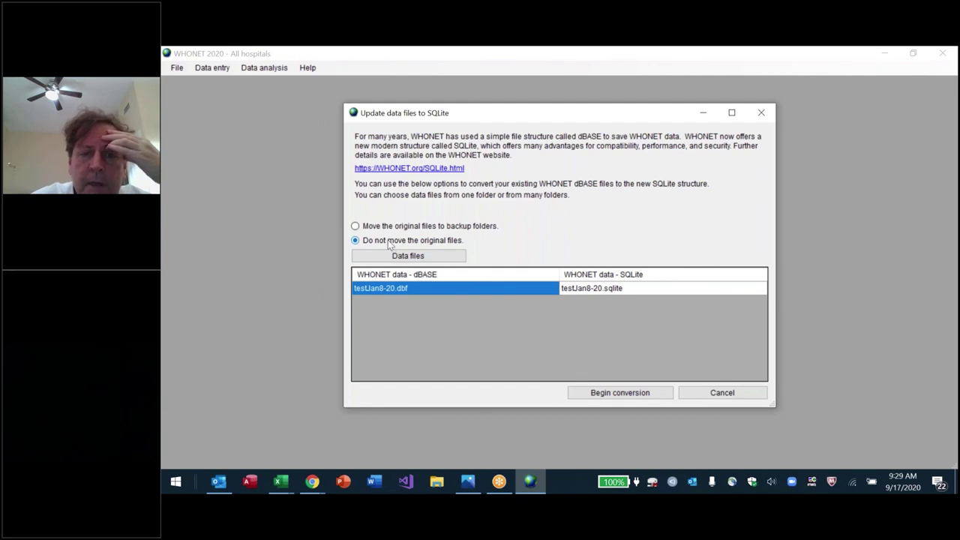
left_click(362, 226)
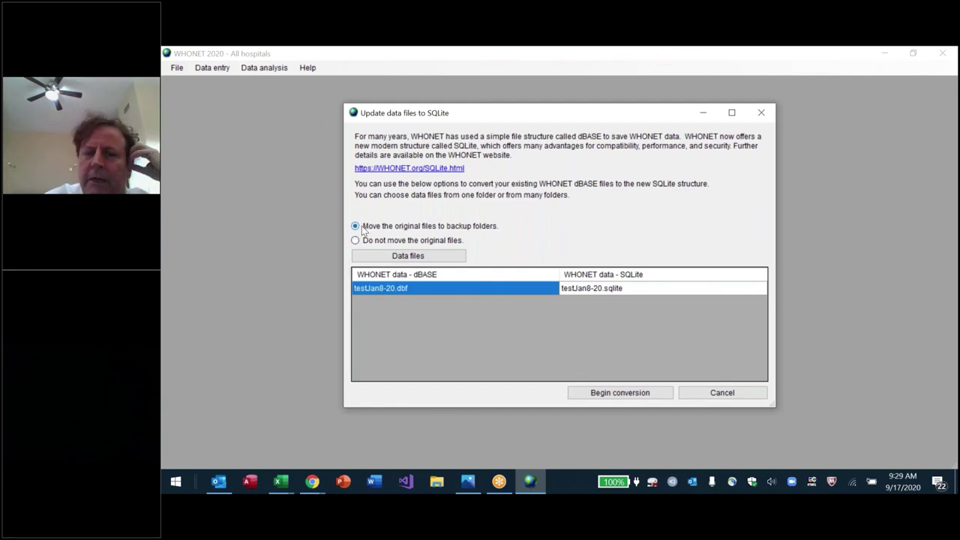
left_click(619, 393)
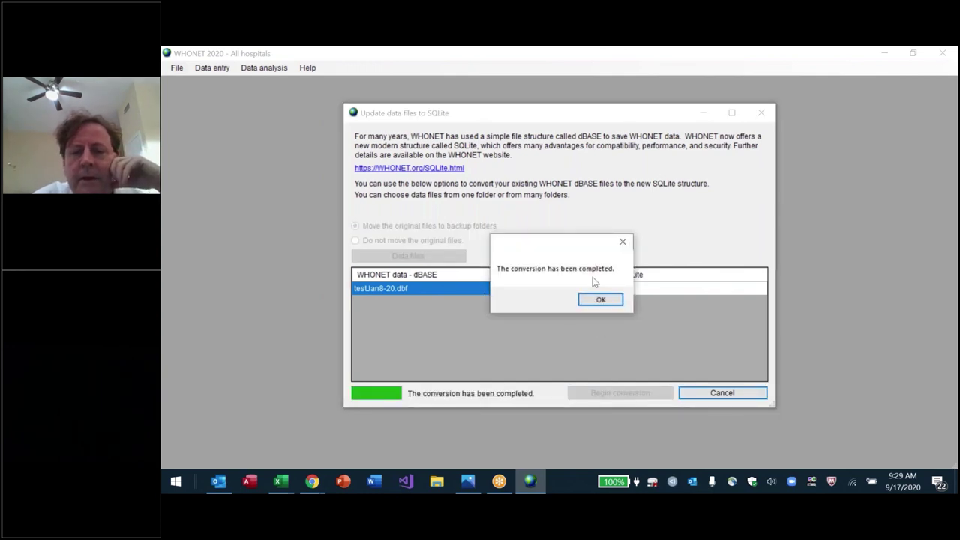
left_click(603, 301)
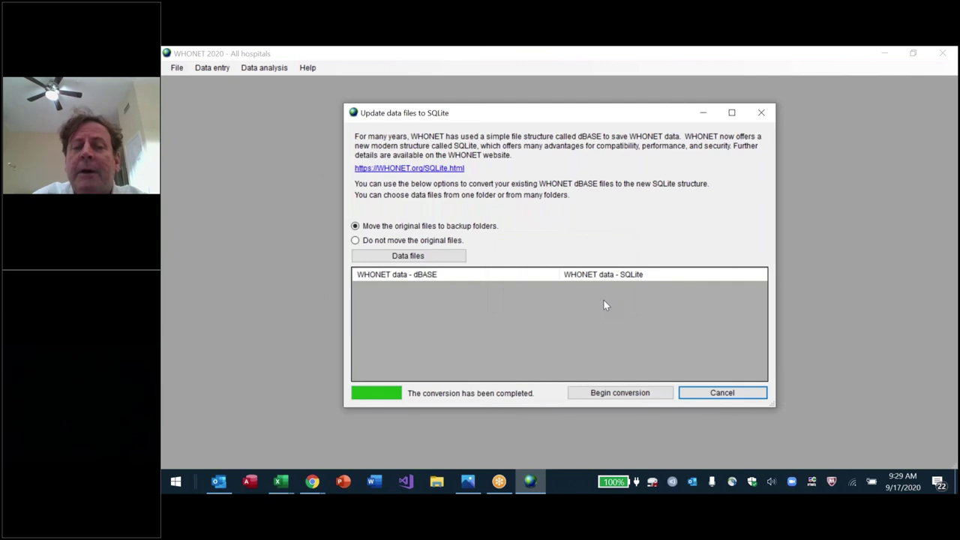
key("super+d")
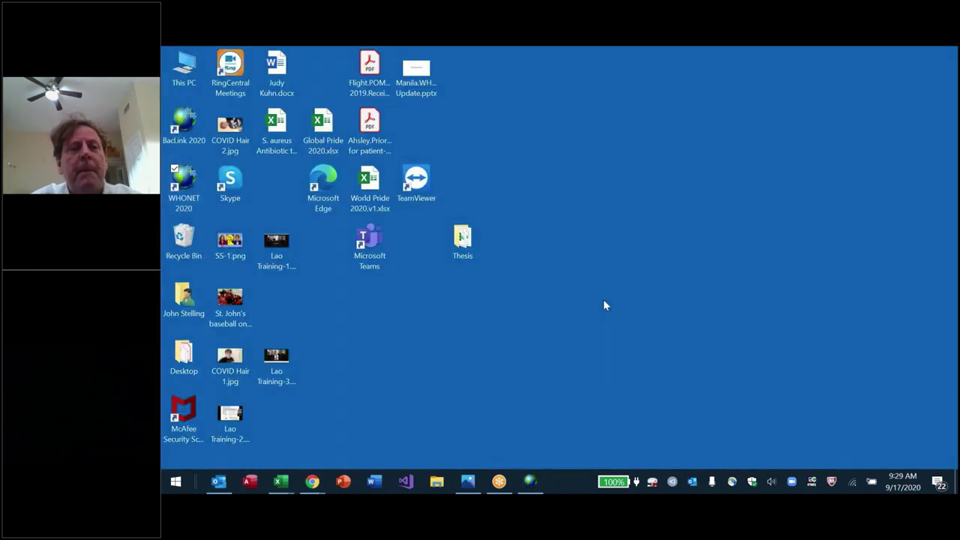
Step: Open C:\WHONET\Data in File Explorer and locate testJan8-20.sqlite
key("super+e")
key("alt+d")
type("c:\\whonet\\data")
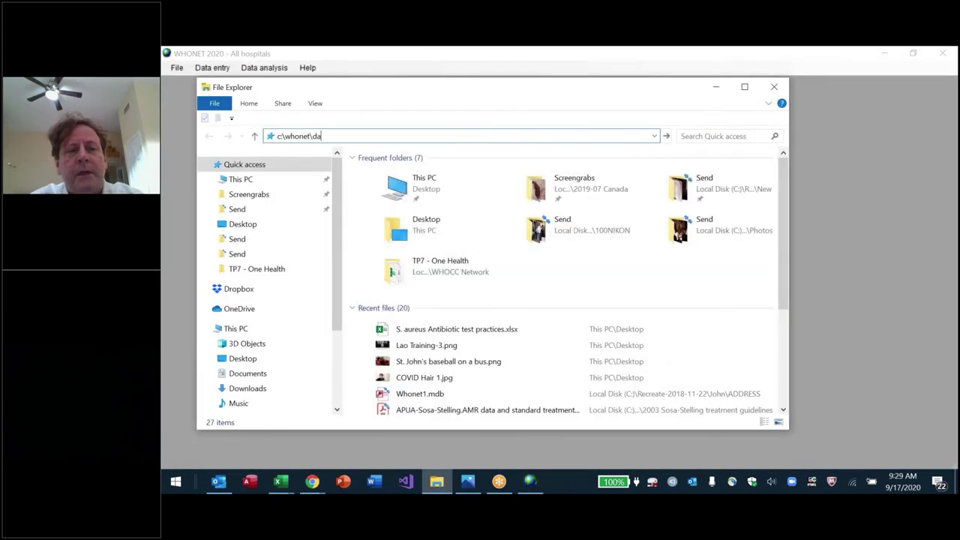
key("ctrl+a")
key("Return")
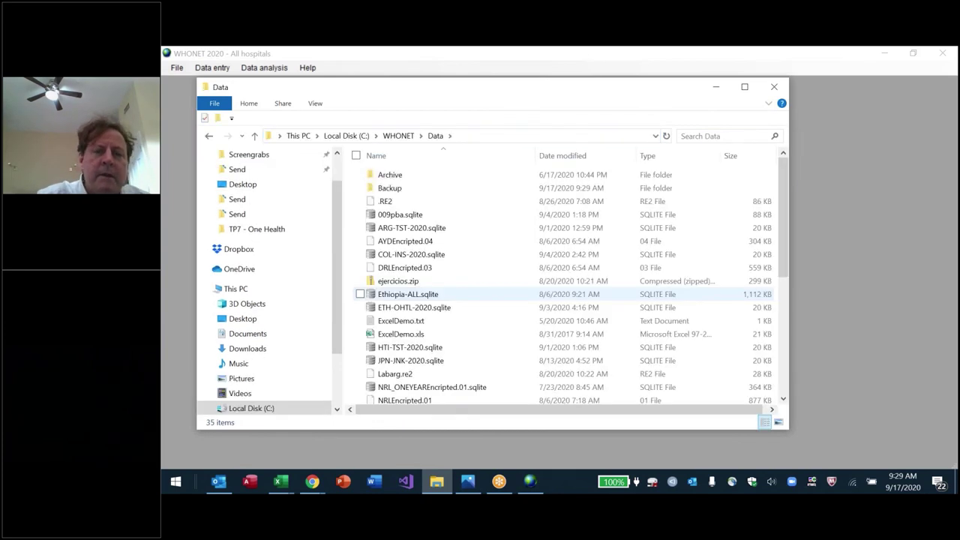
left_click(420, 306)
scroll(424, 315, "down", 5)
key("Down")
key("Down")
key("Down")
key("Down")
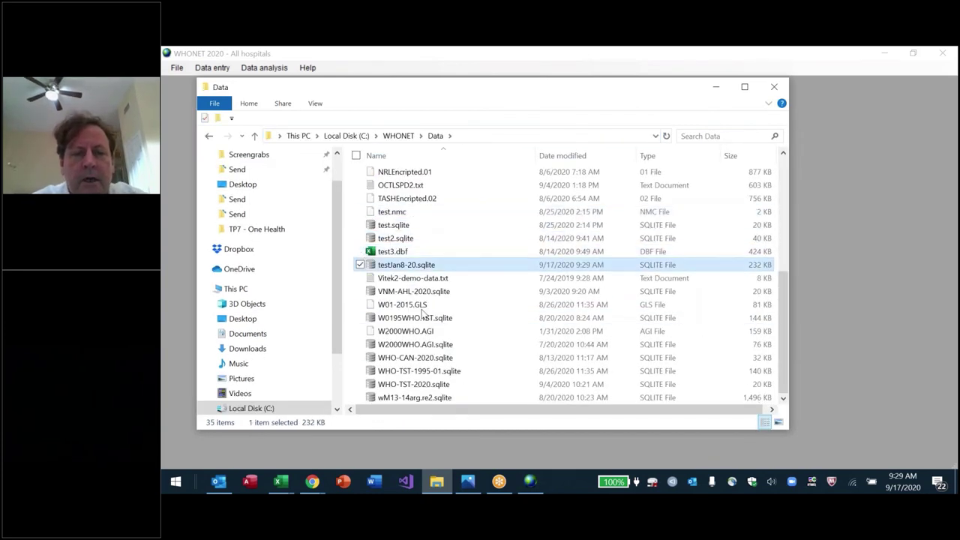
key("F2")
key("Escape")
key("Down")
key("Up")
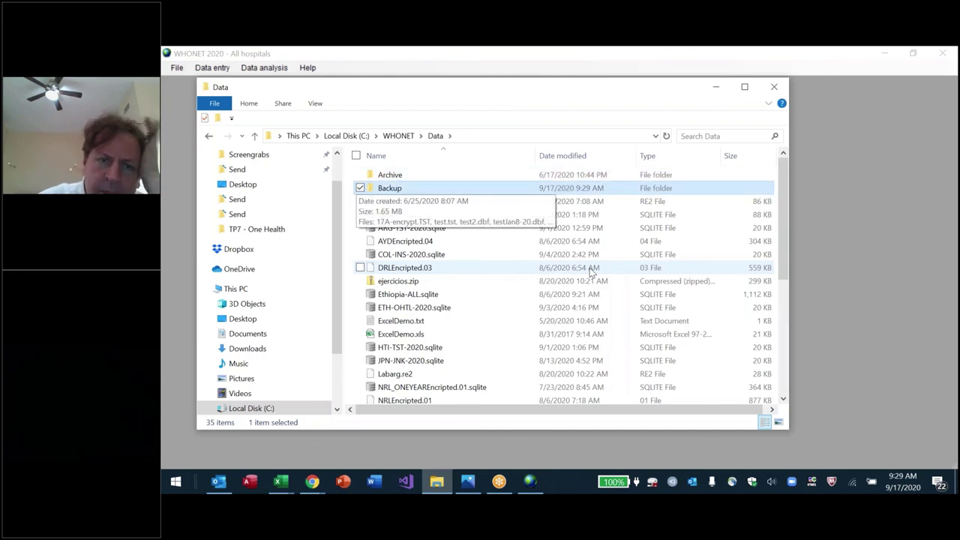
Step: Confirm testJan8-20.dbf sits in the Backup folder, then close File Explorer
key("Return")
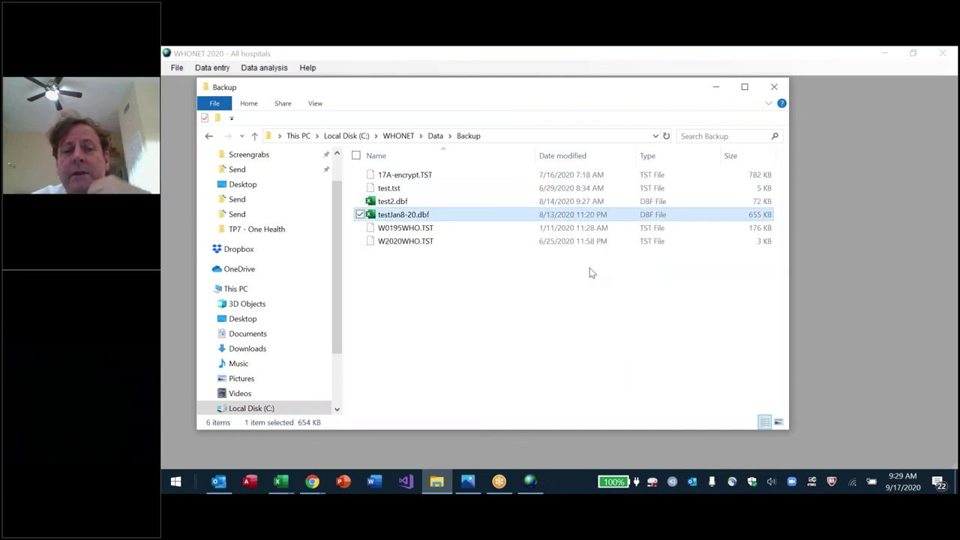
key("Up")
key("Down")
key("Up")
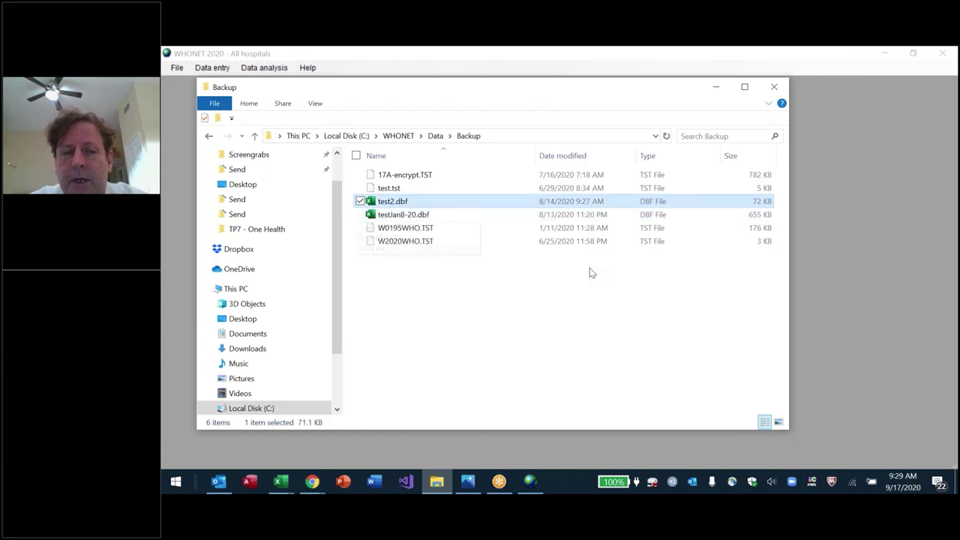
key("Down")
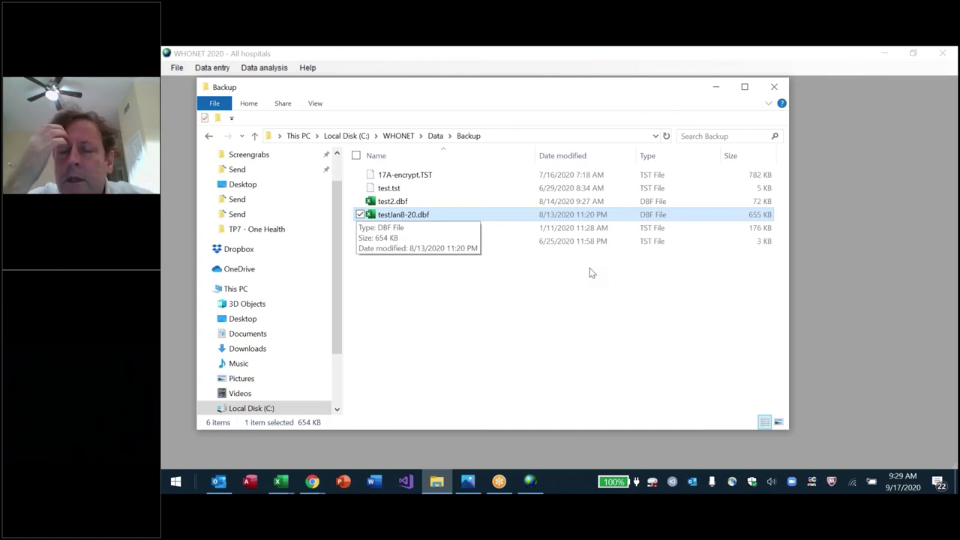
left_click(774, 86)
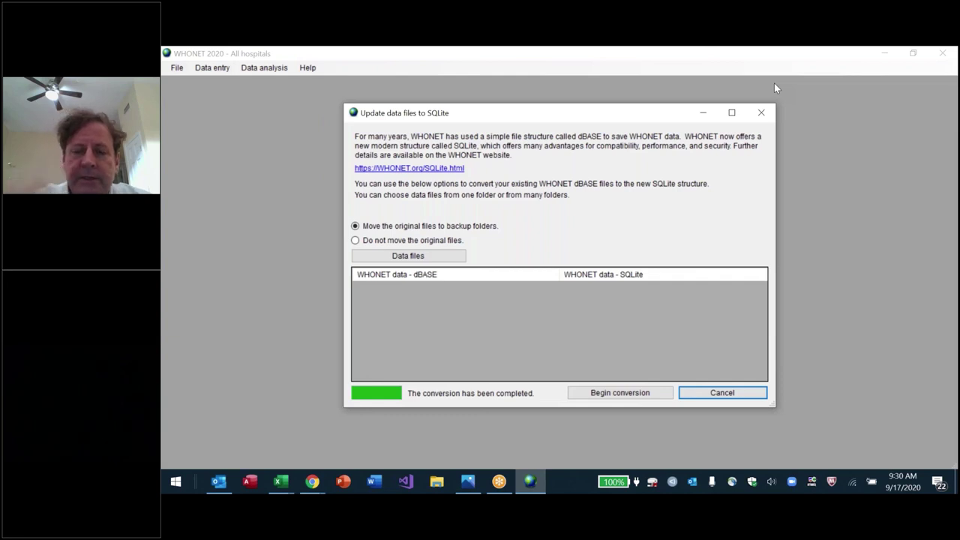
Step: Reopen Update data files to SQLite, keep originals set to move to backup, and cancel
left_click(737, 398)
key("alt+d")
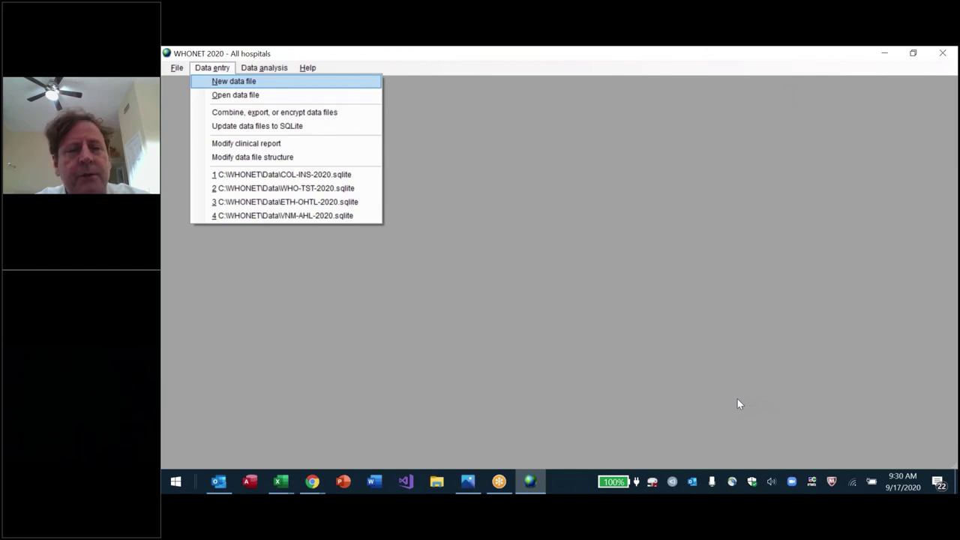
key("Down")
key("Down")
key("Down")
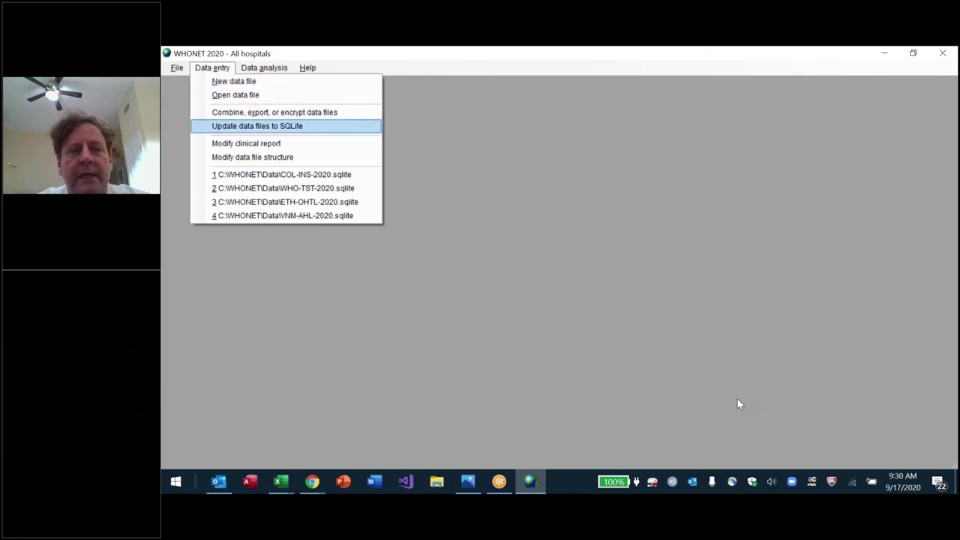
key("Return")
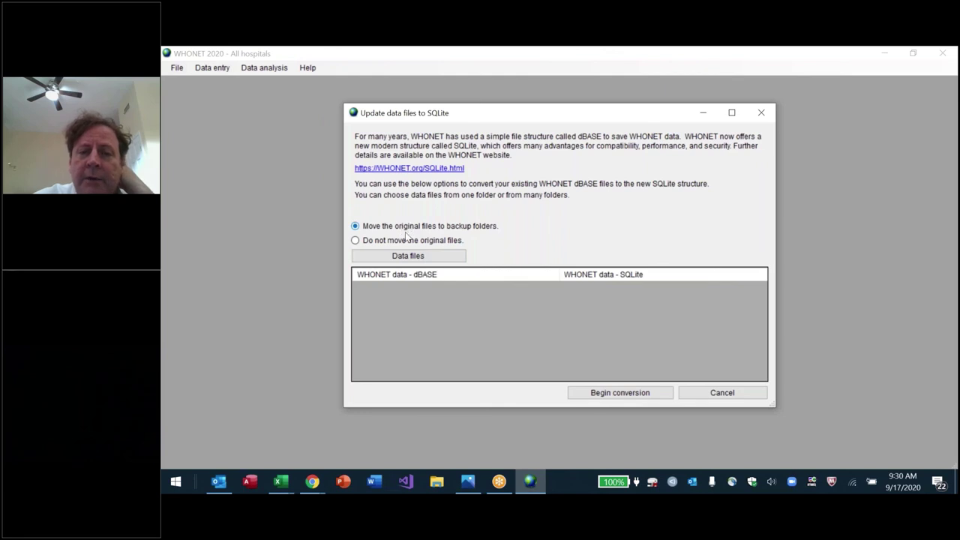
left_click(383, 246)
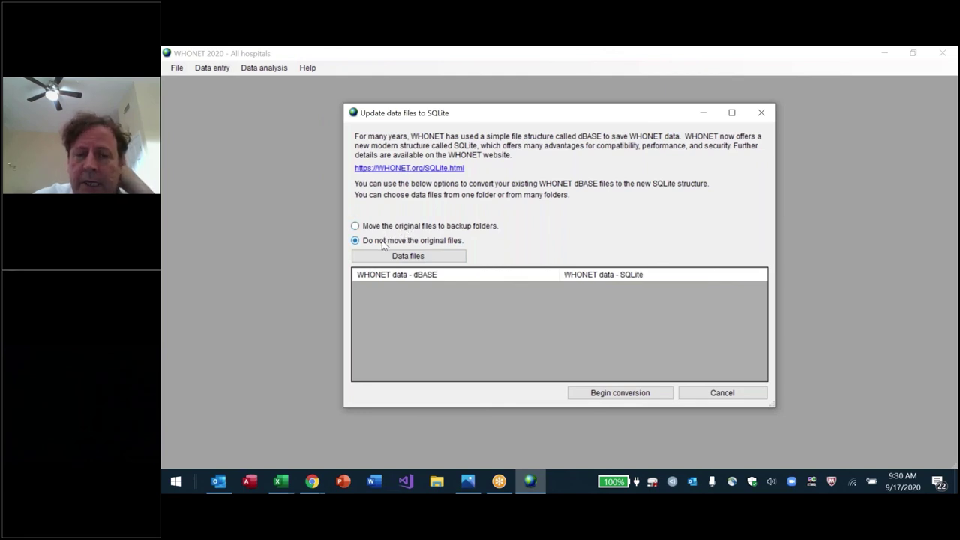
left_click(373, 228)
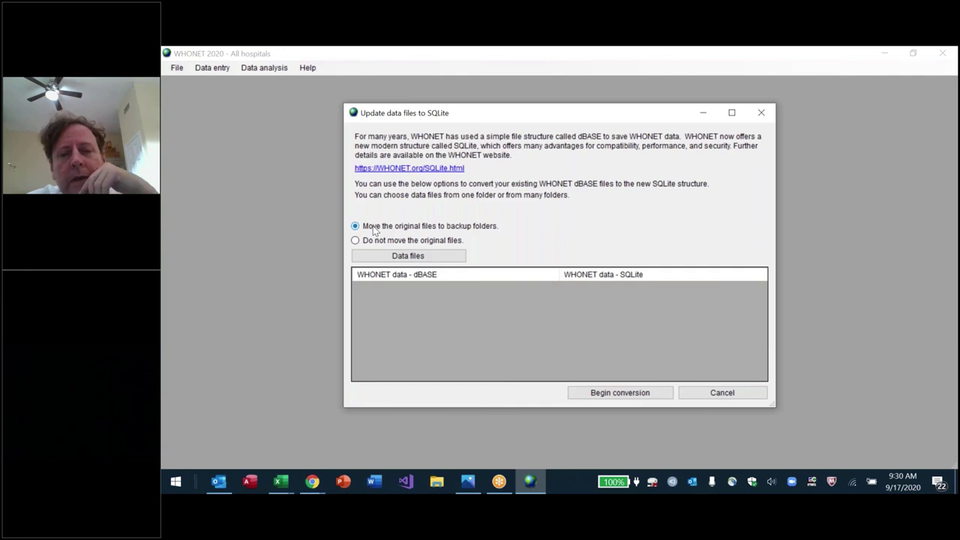
left_click(716, 395)
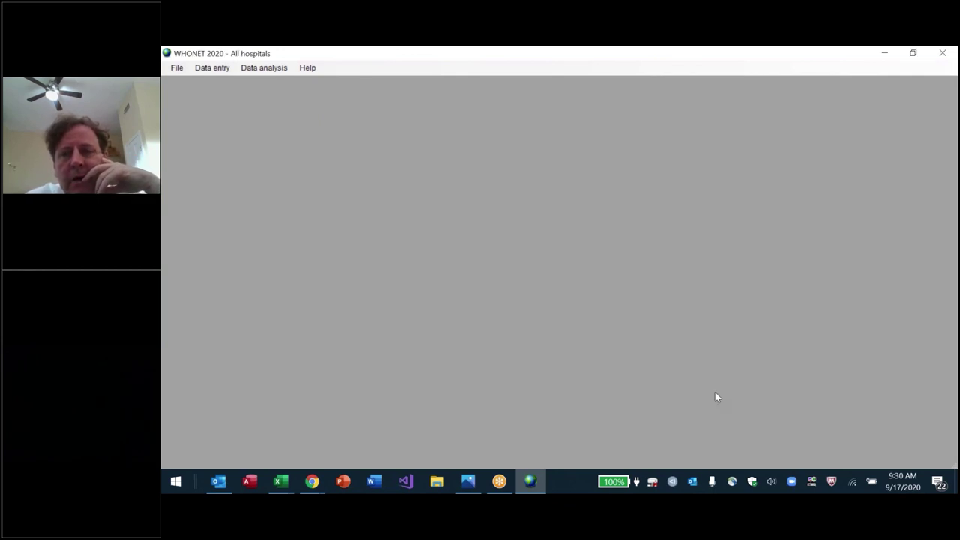